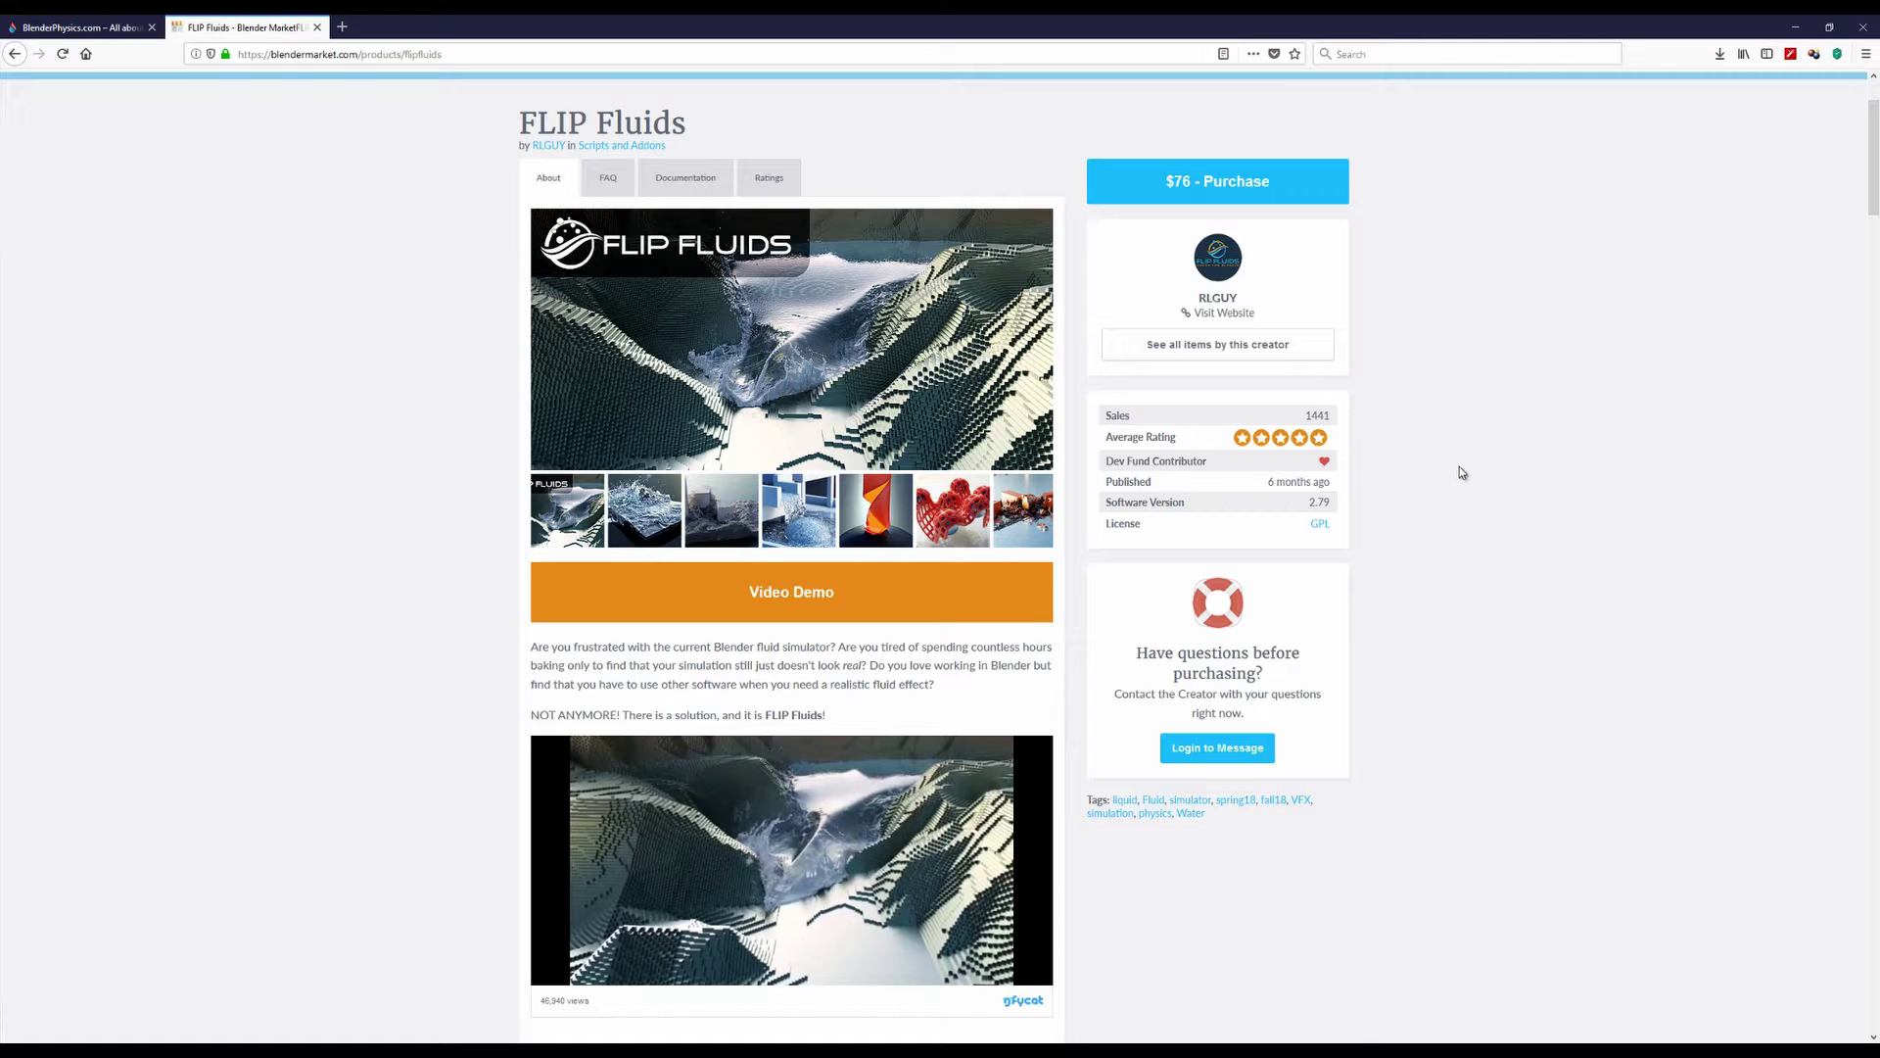
Switch to the BlenderPhysics site and review its Fracture Modifier page with the description and download options.
scroll(1460, 466, up, 3)
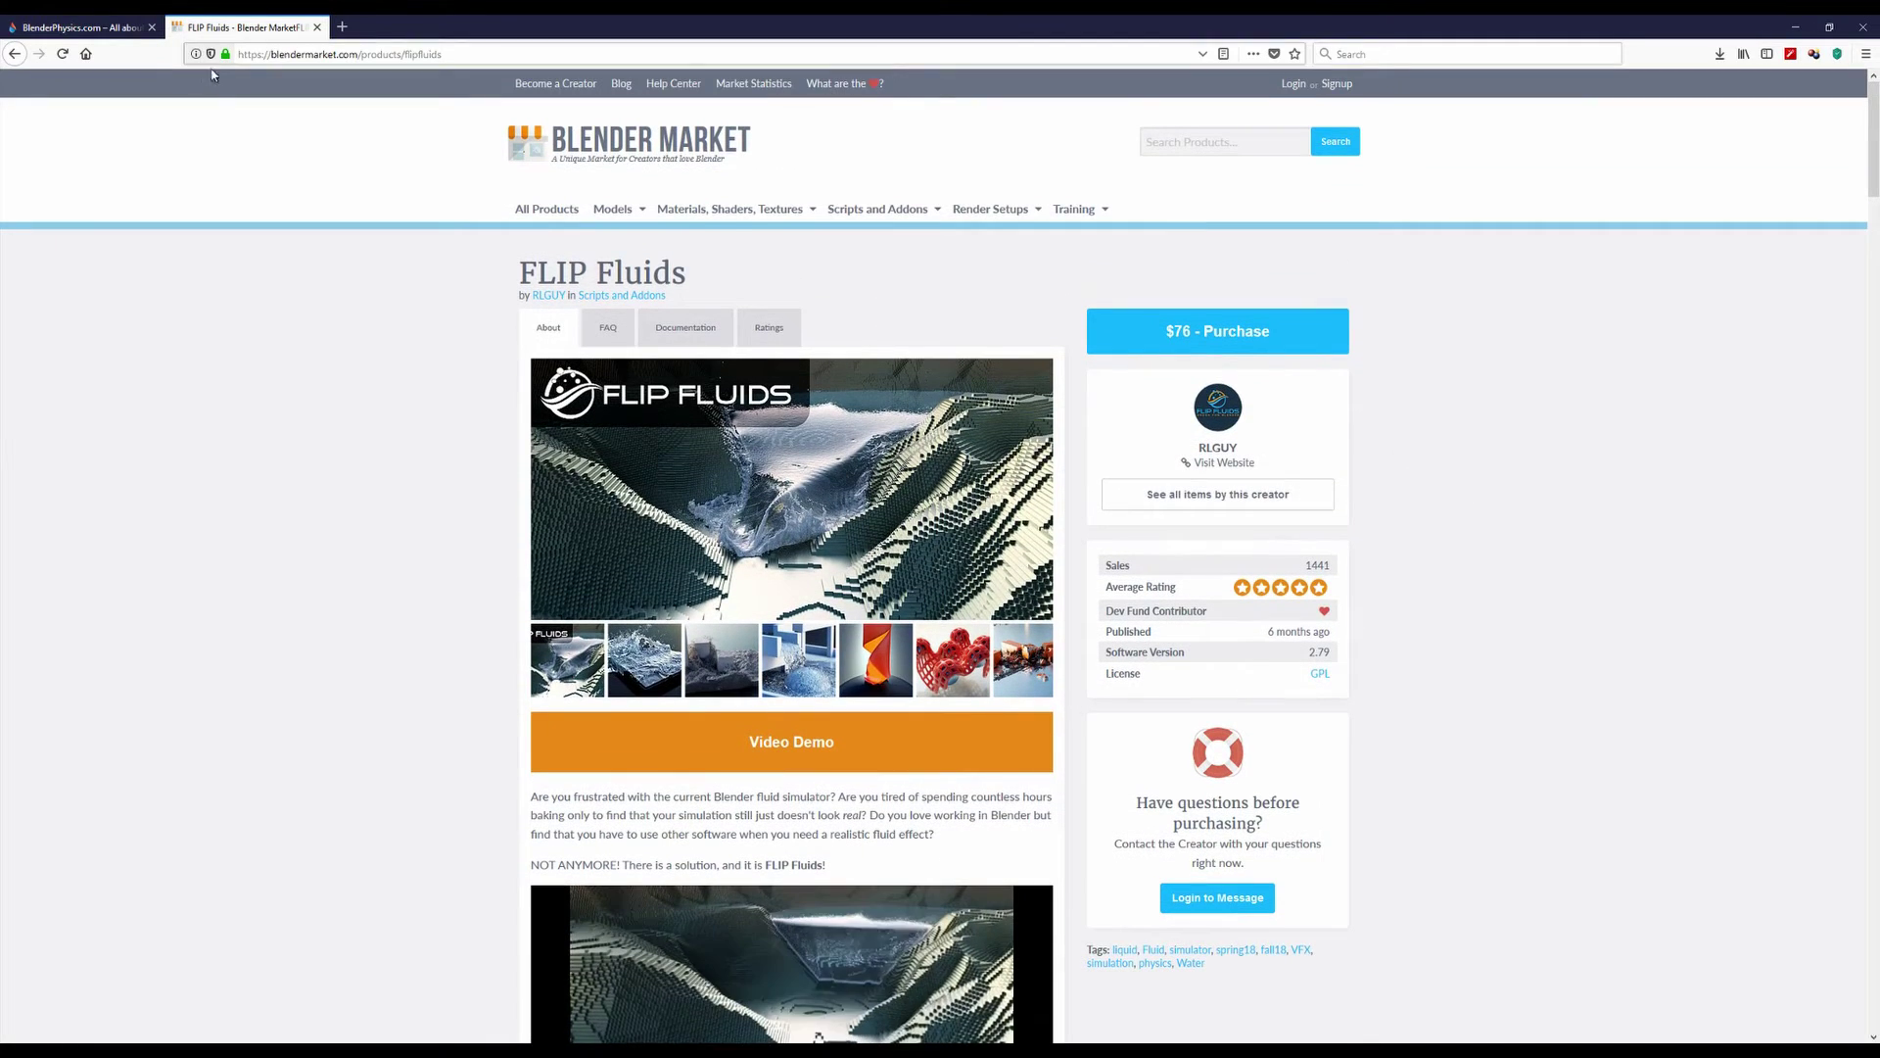
click(80, 28)
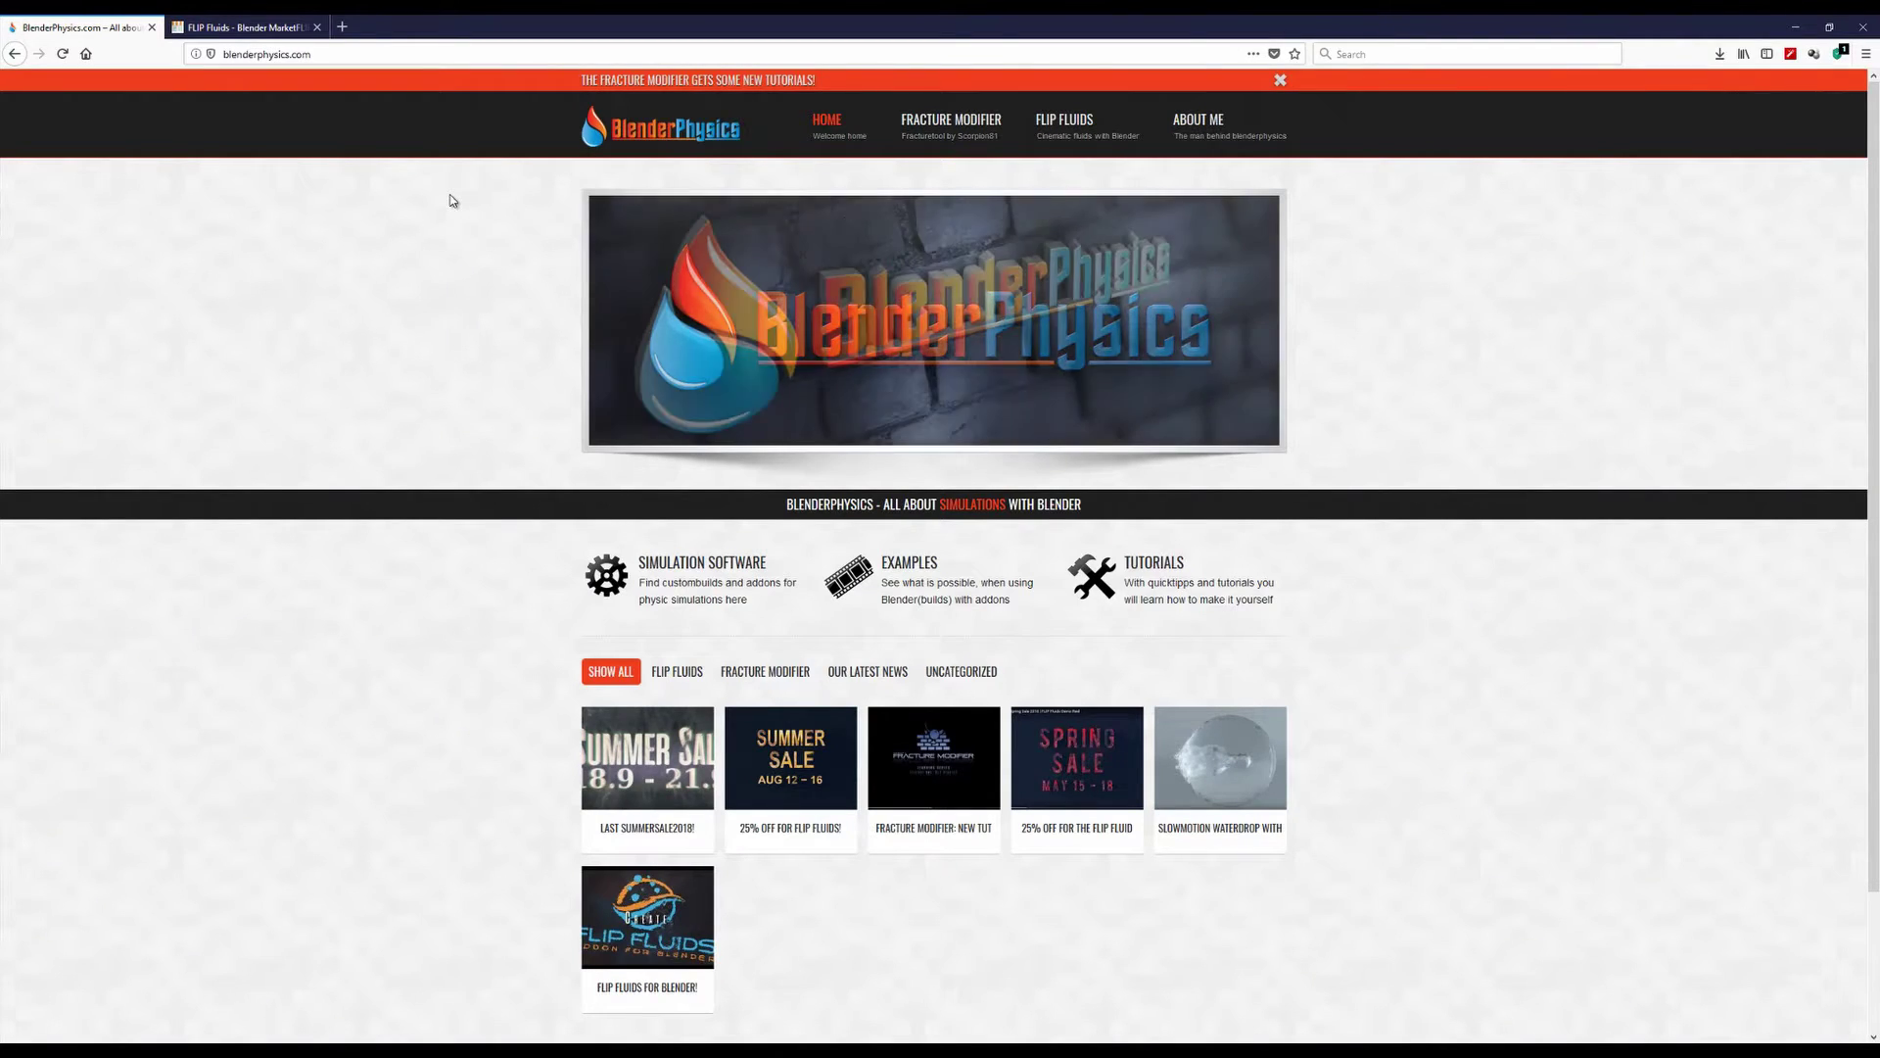
click(940, 119)
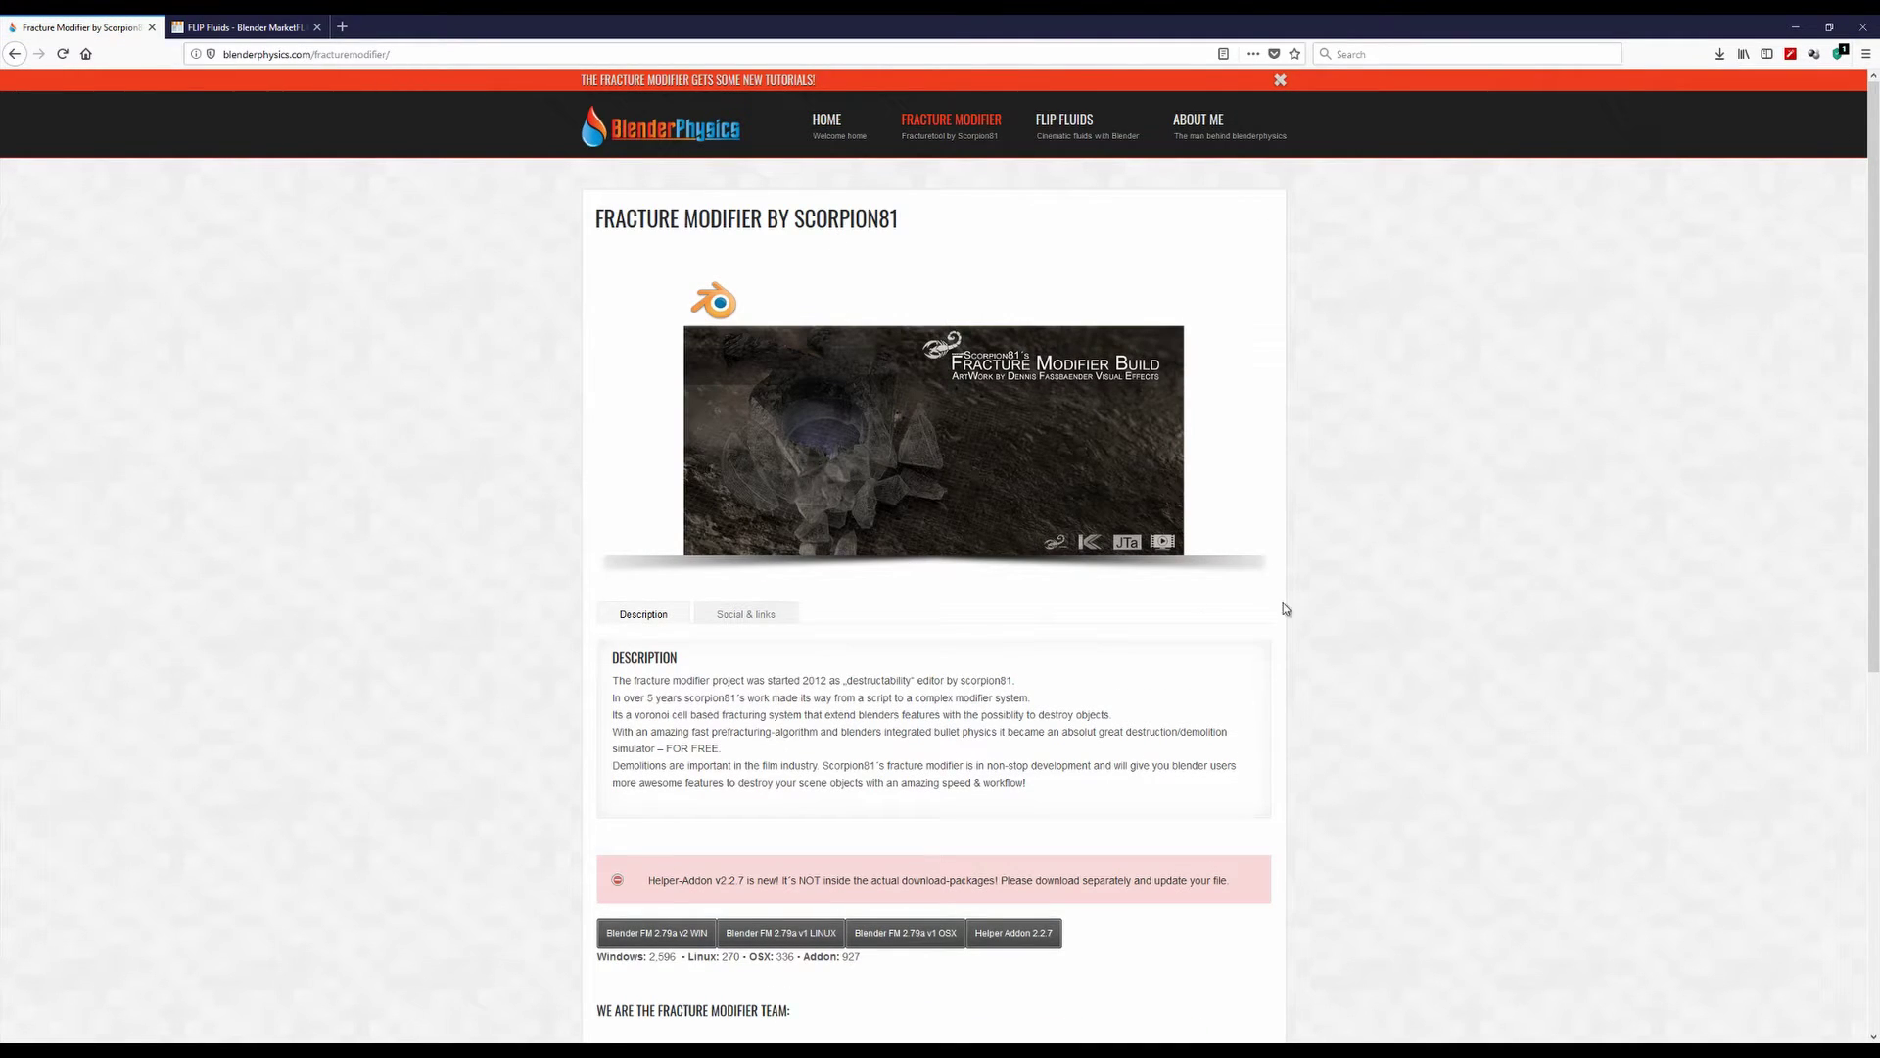
scroll(1488, 622, down, 3)
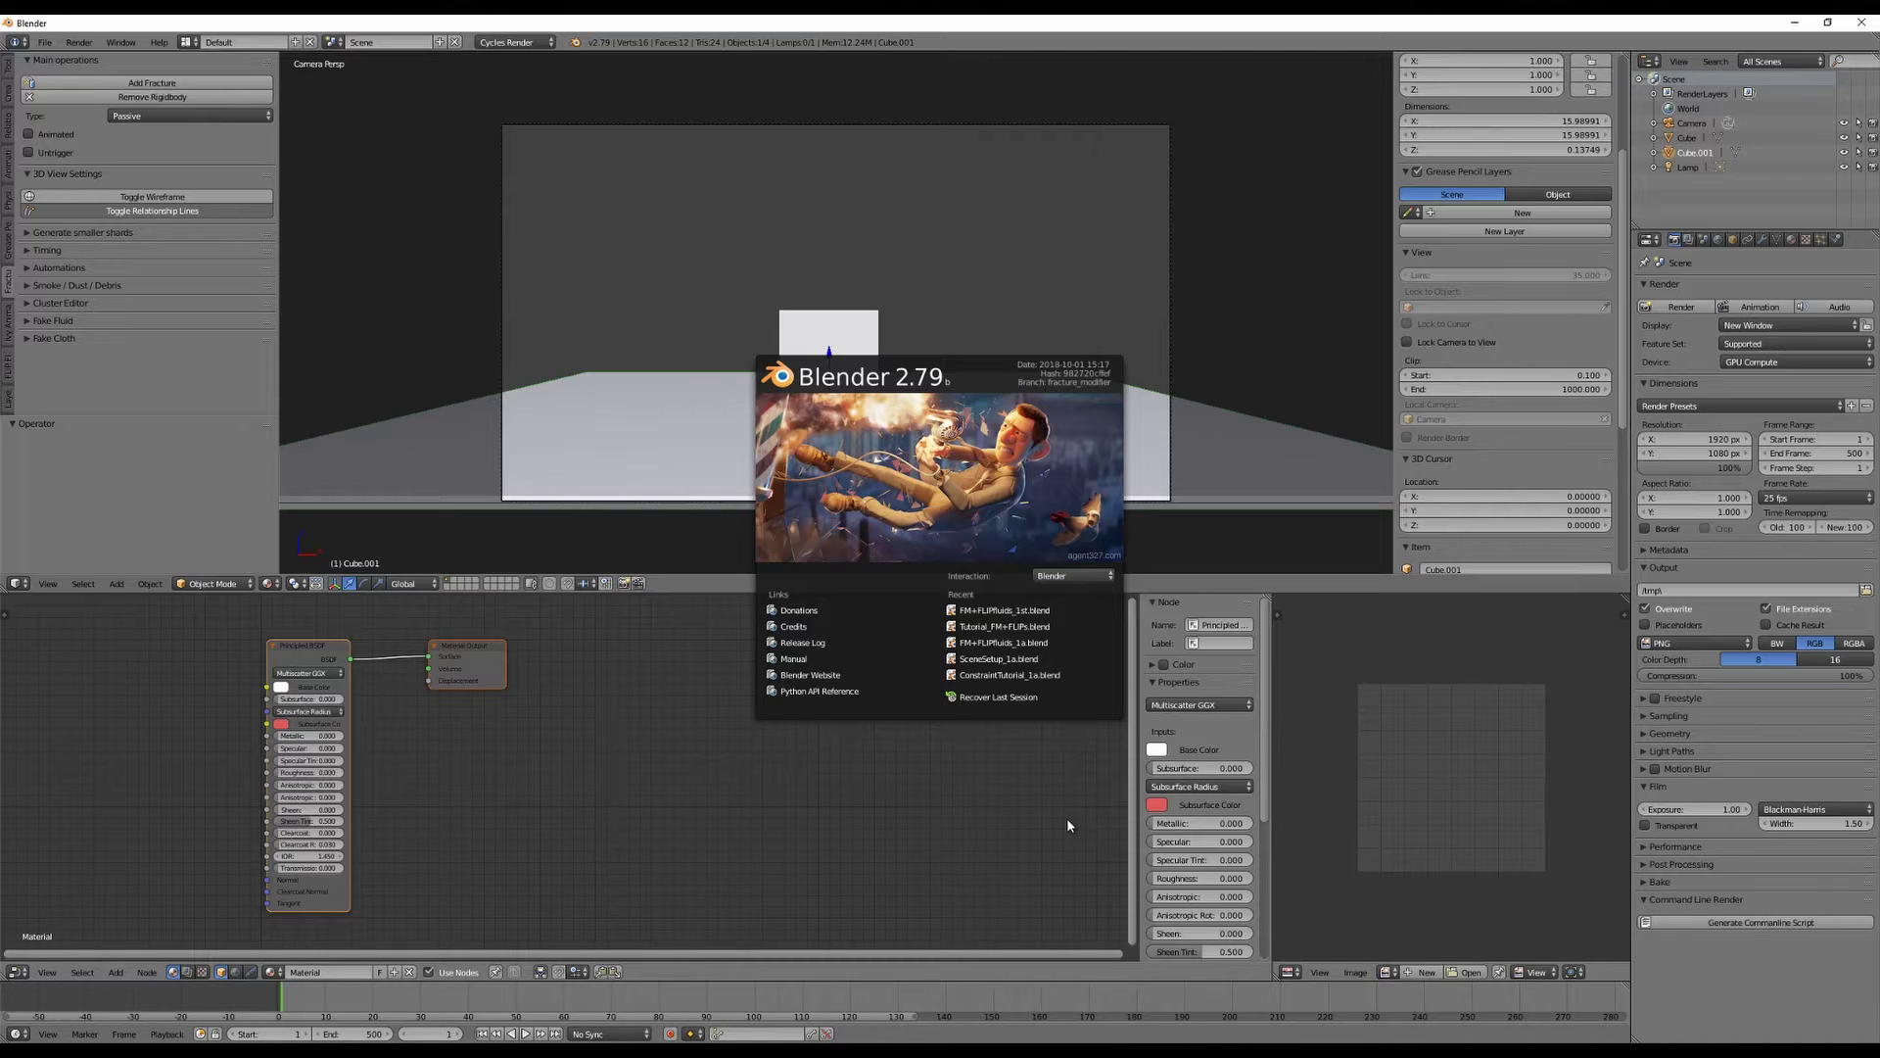
Switch to Blender, dismiss the splash screen and delete the cube standing on the ground plate.
click(938, 297)
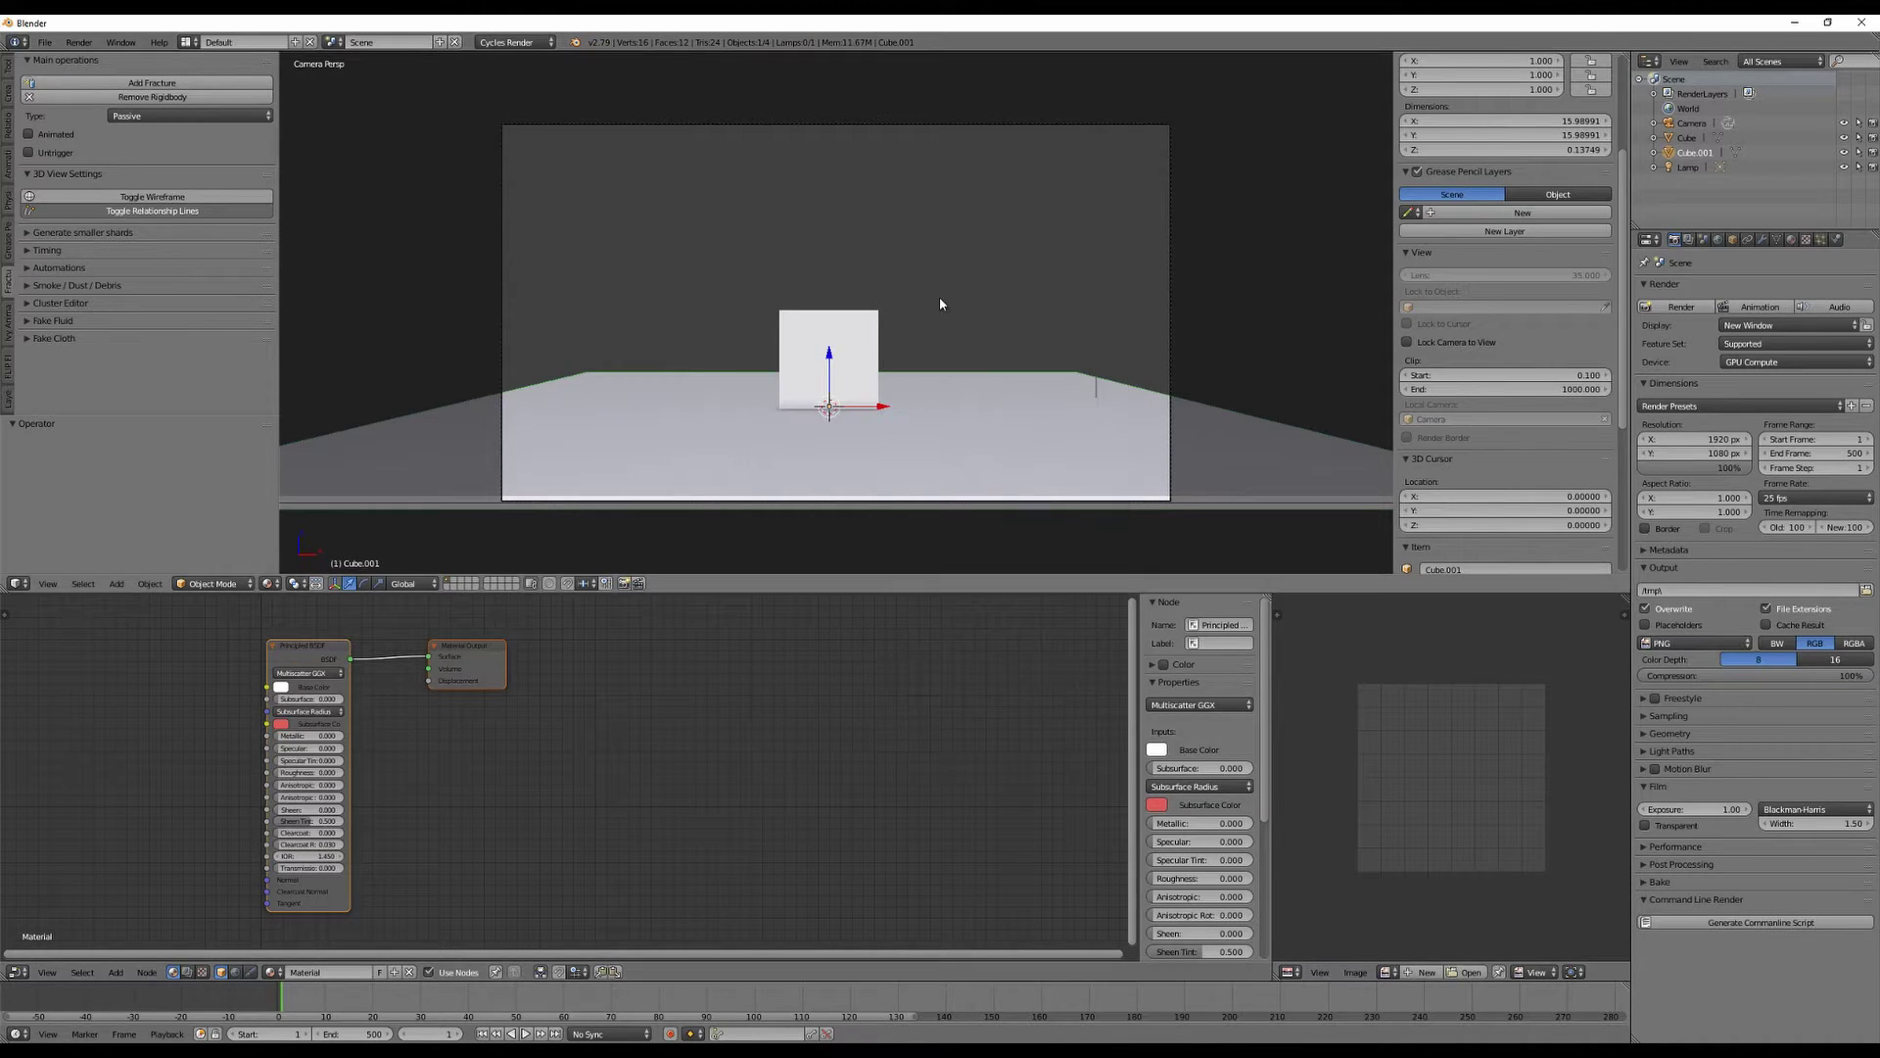
middle_drag(866, 328, 965, 303)
right_click(858, 348)
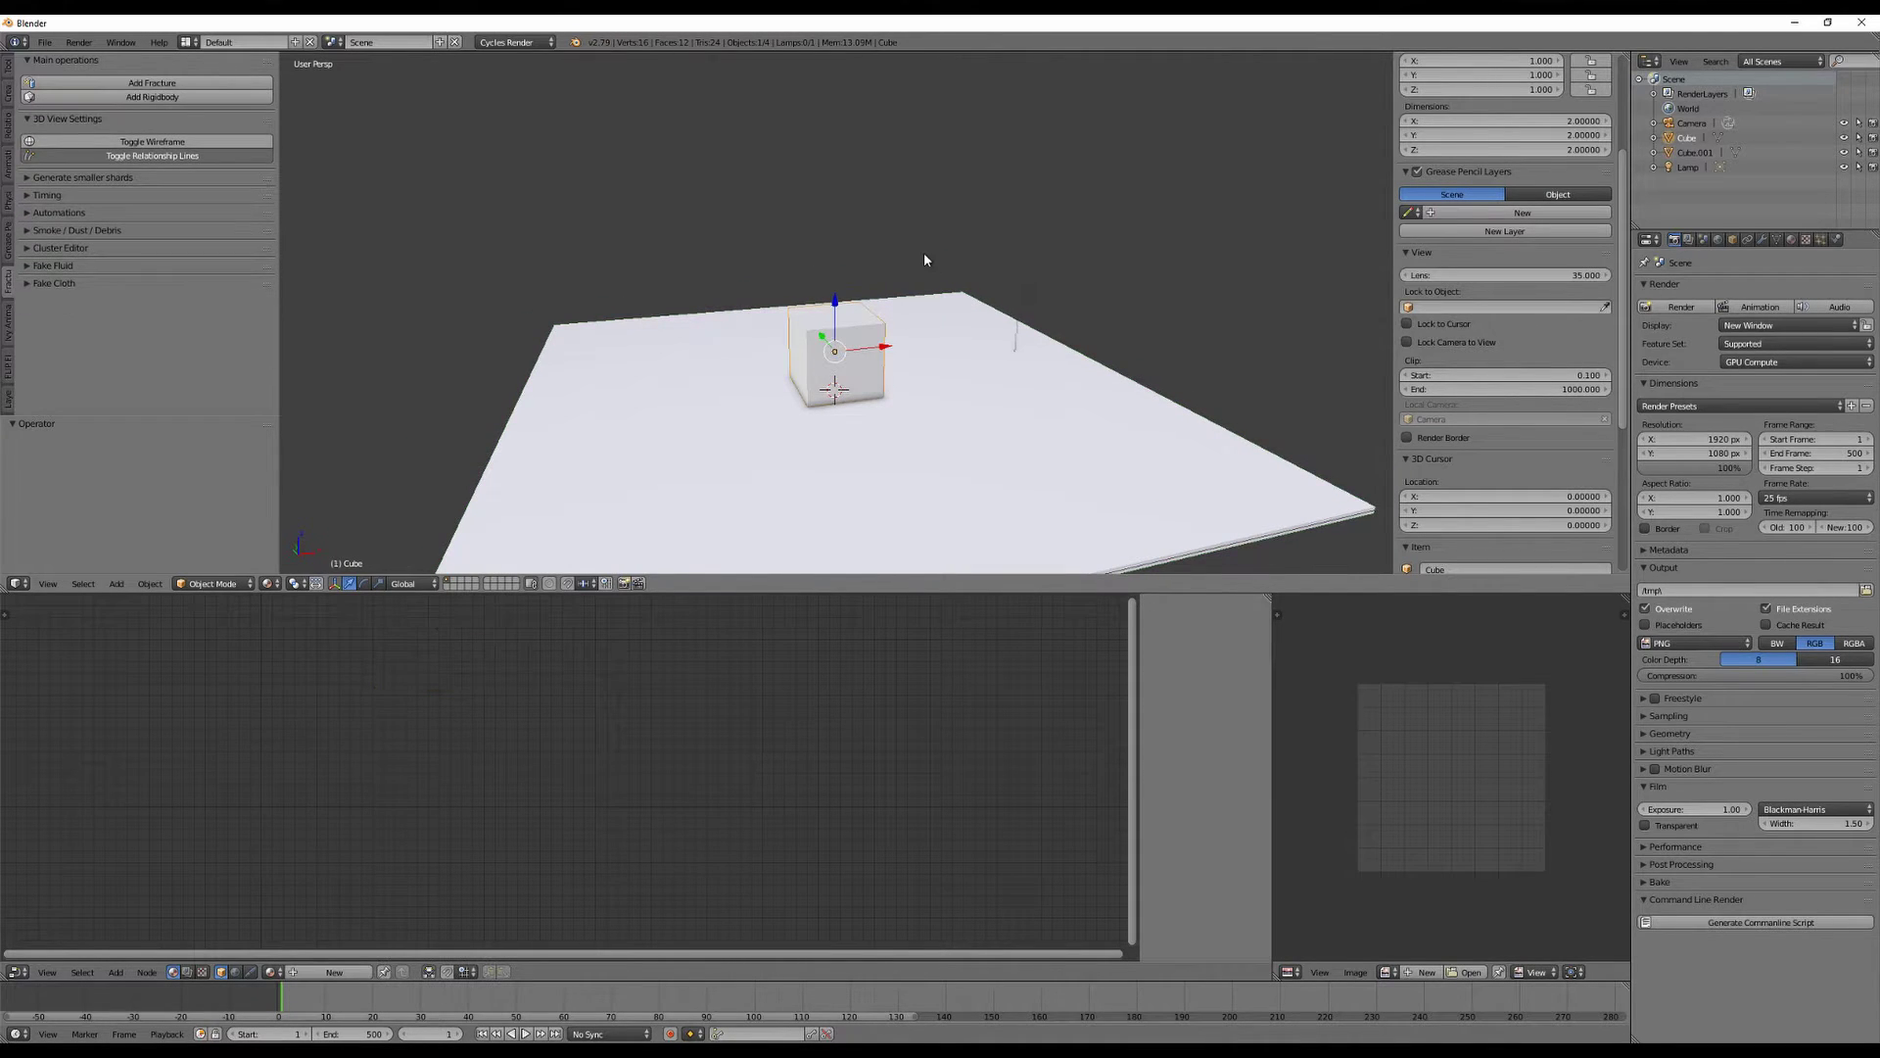
key(x)
click(921, 254)
Select the ground plate and show its physics settings to review the passive rigid body setup.
middle_drag(1120, 340, 1152, 318)
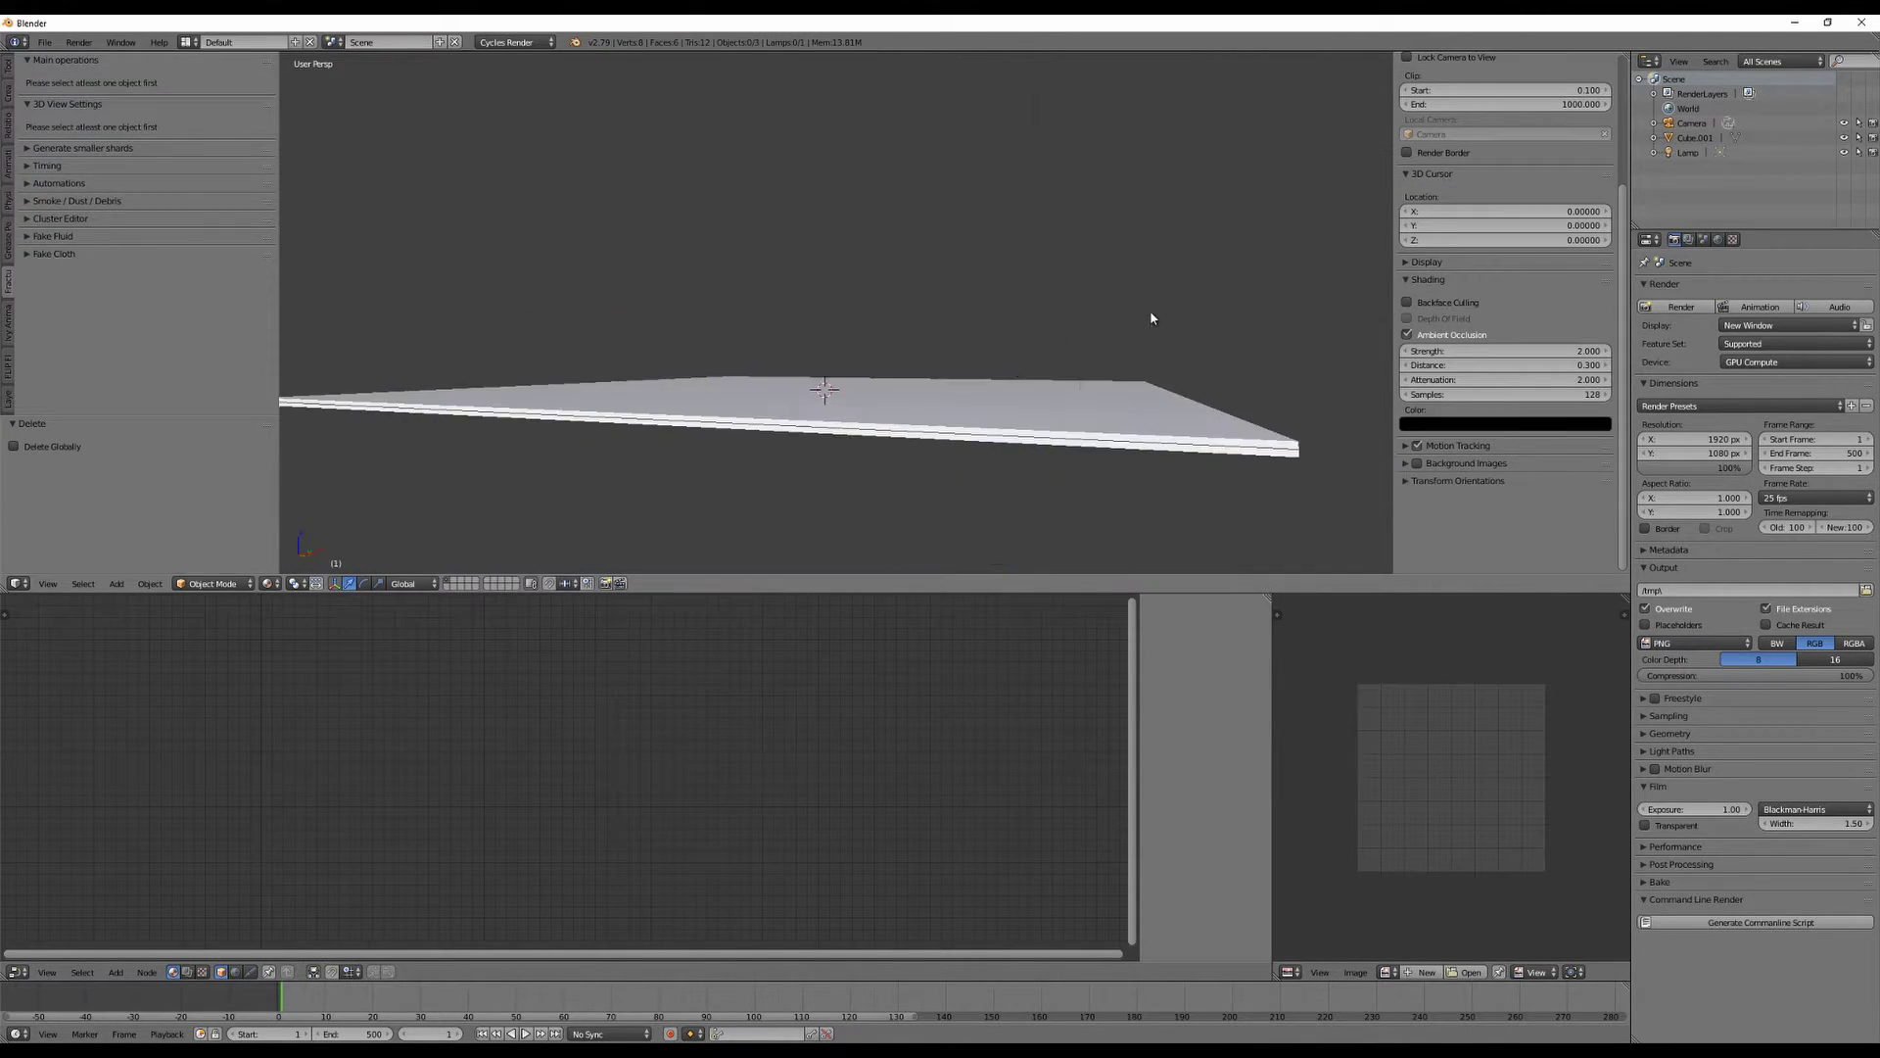
middle_drag(876, 494, 915, 513)
right_click(926, 472)
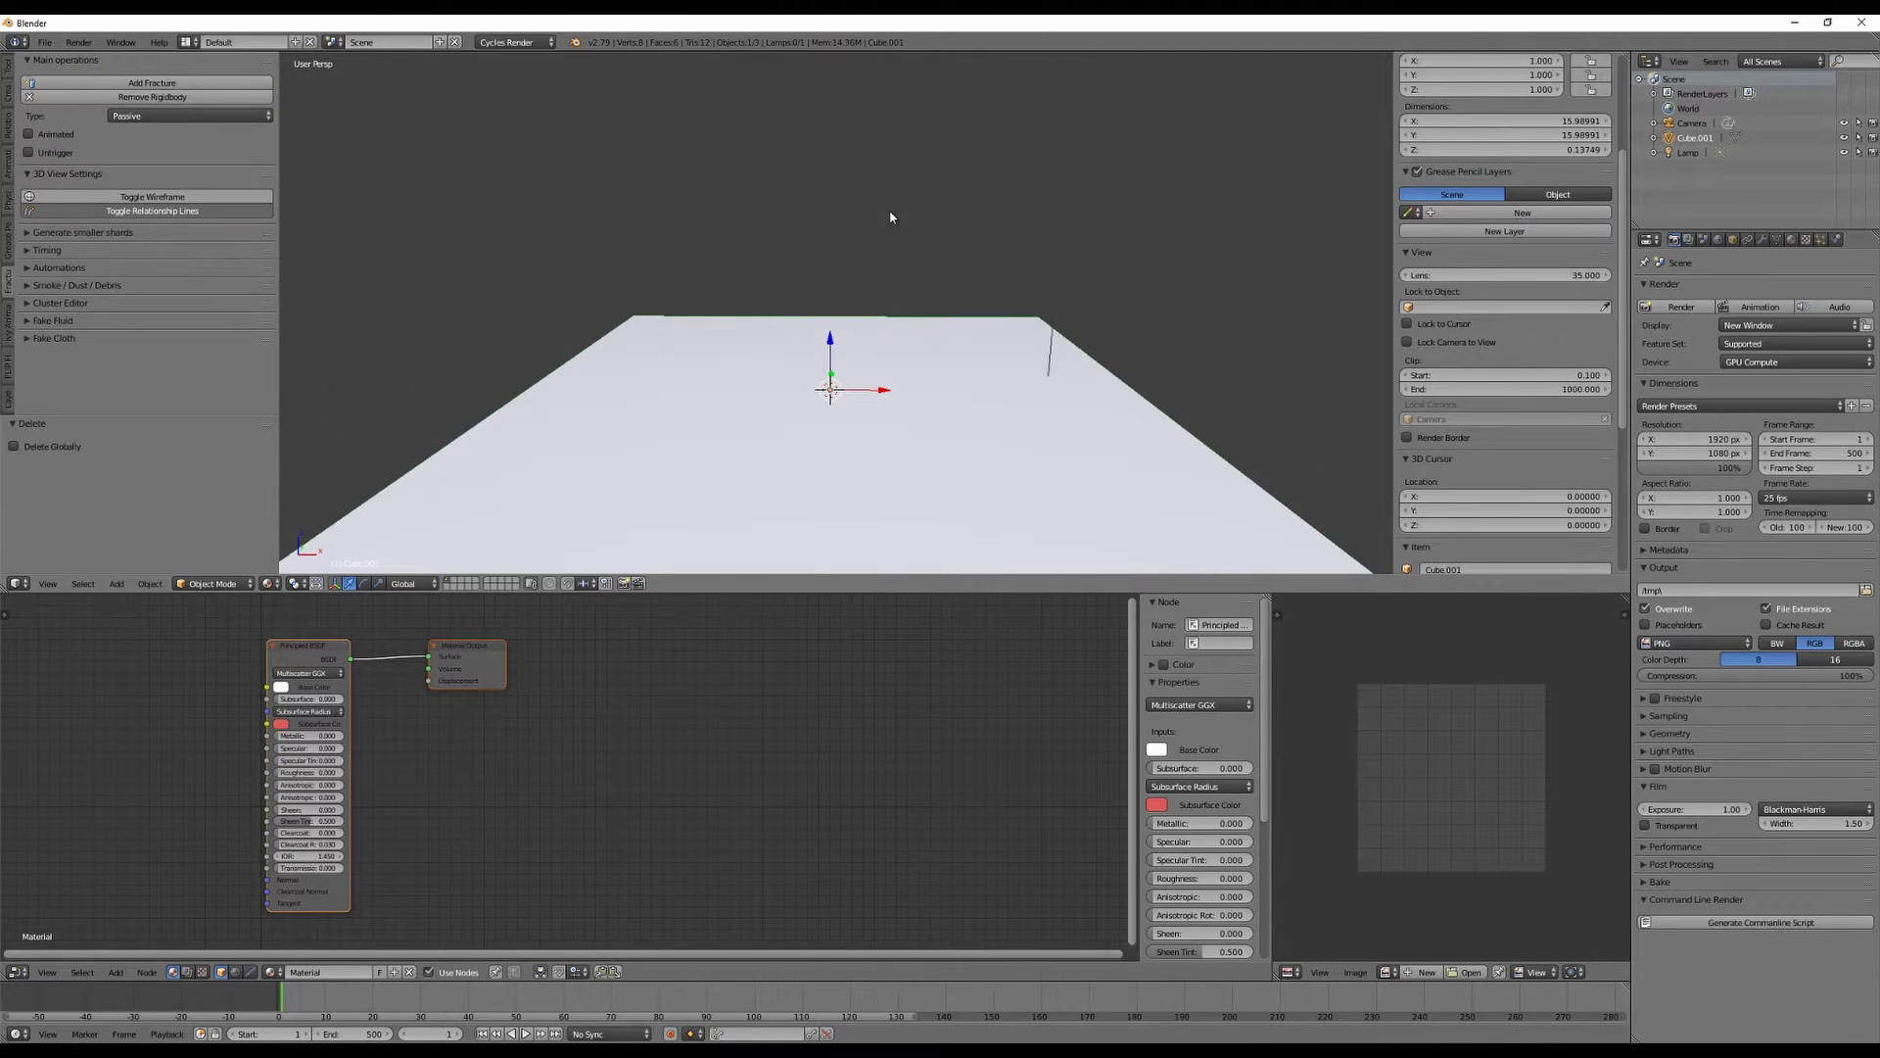
middle_drag(890, 218, 1081, 268)
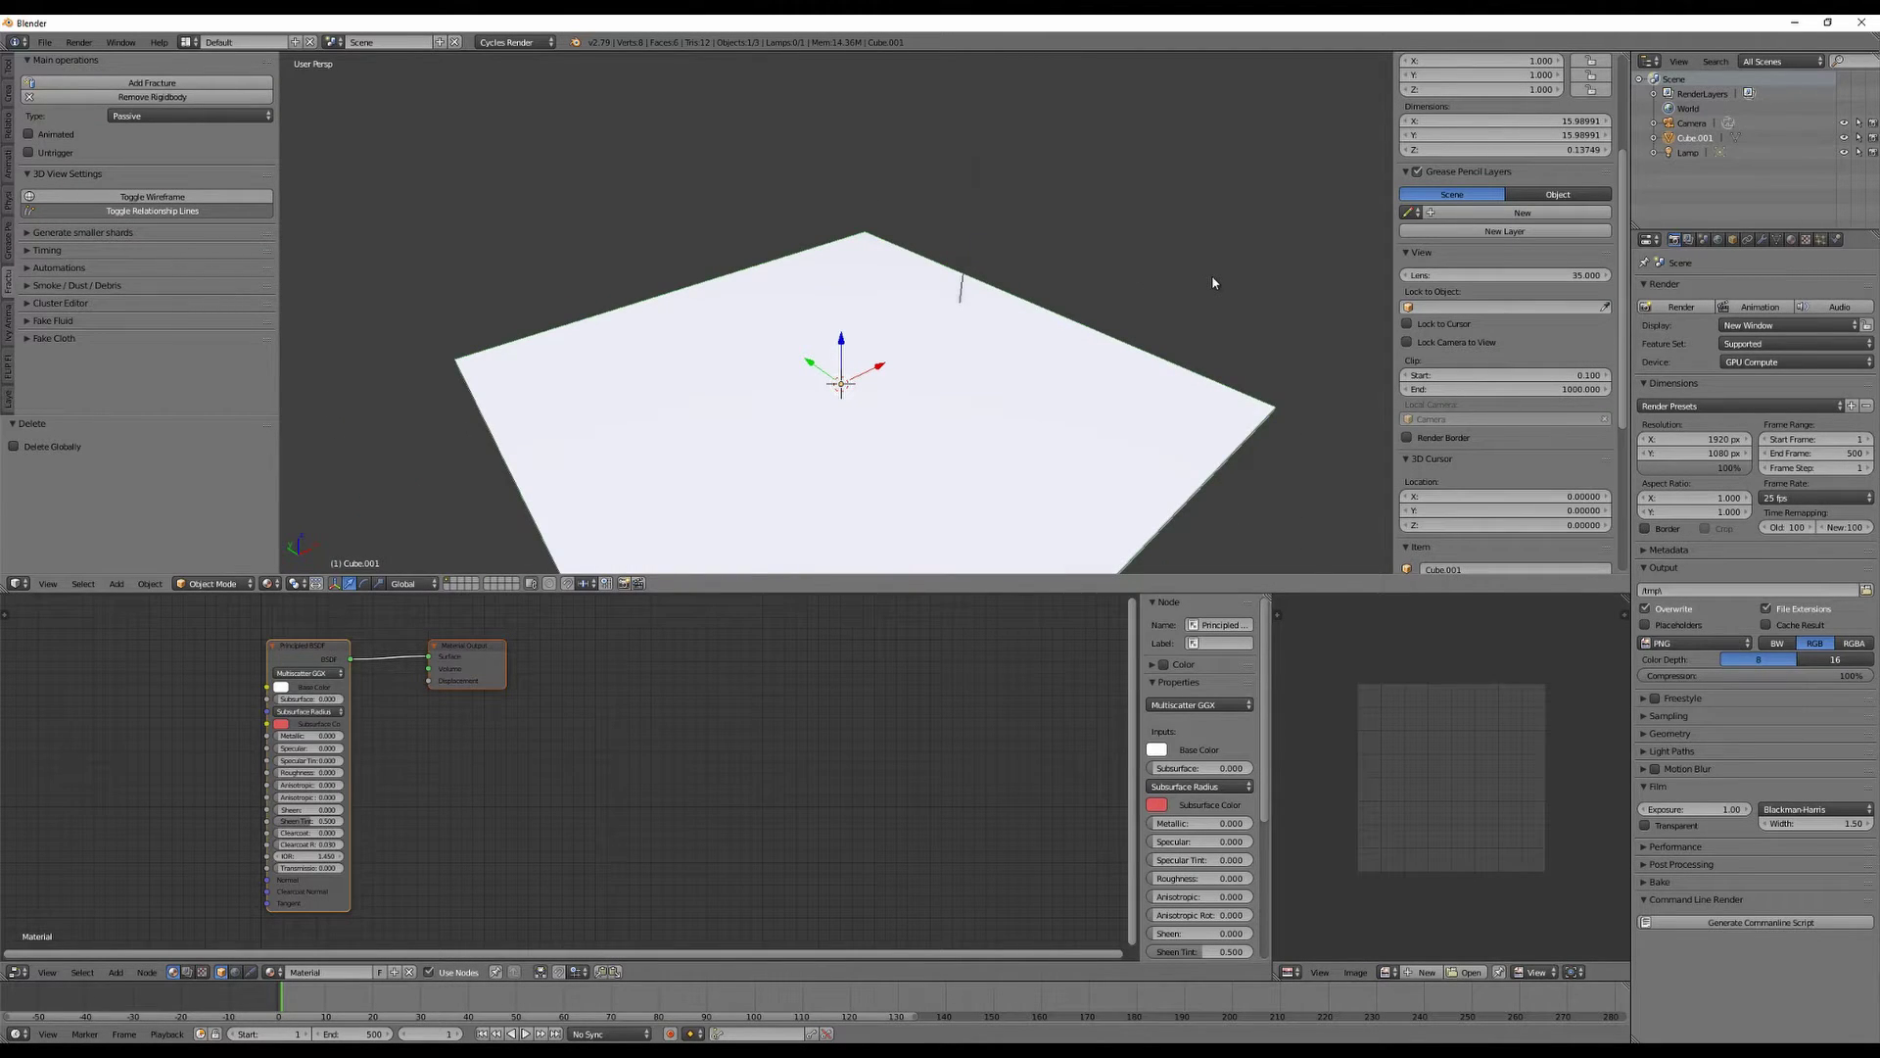
click(1836, 240)
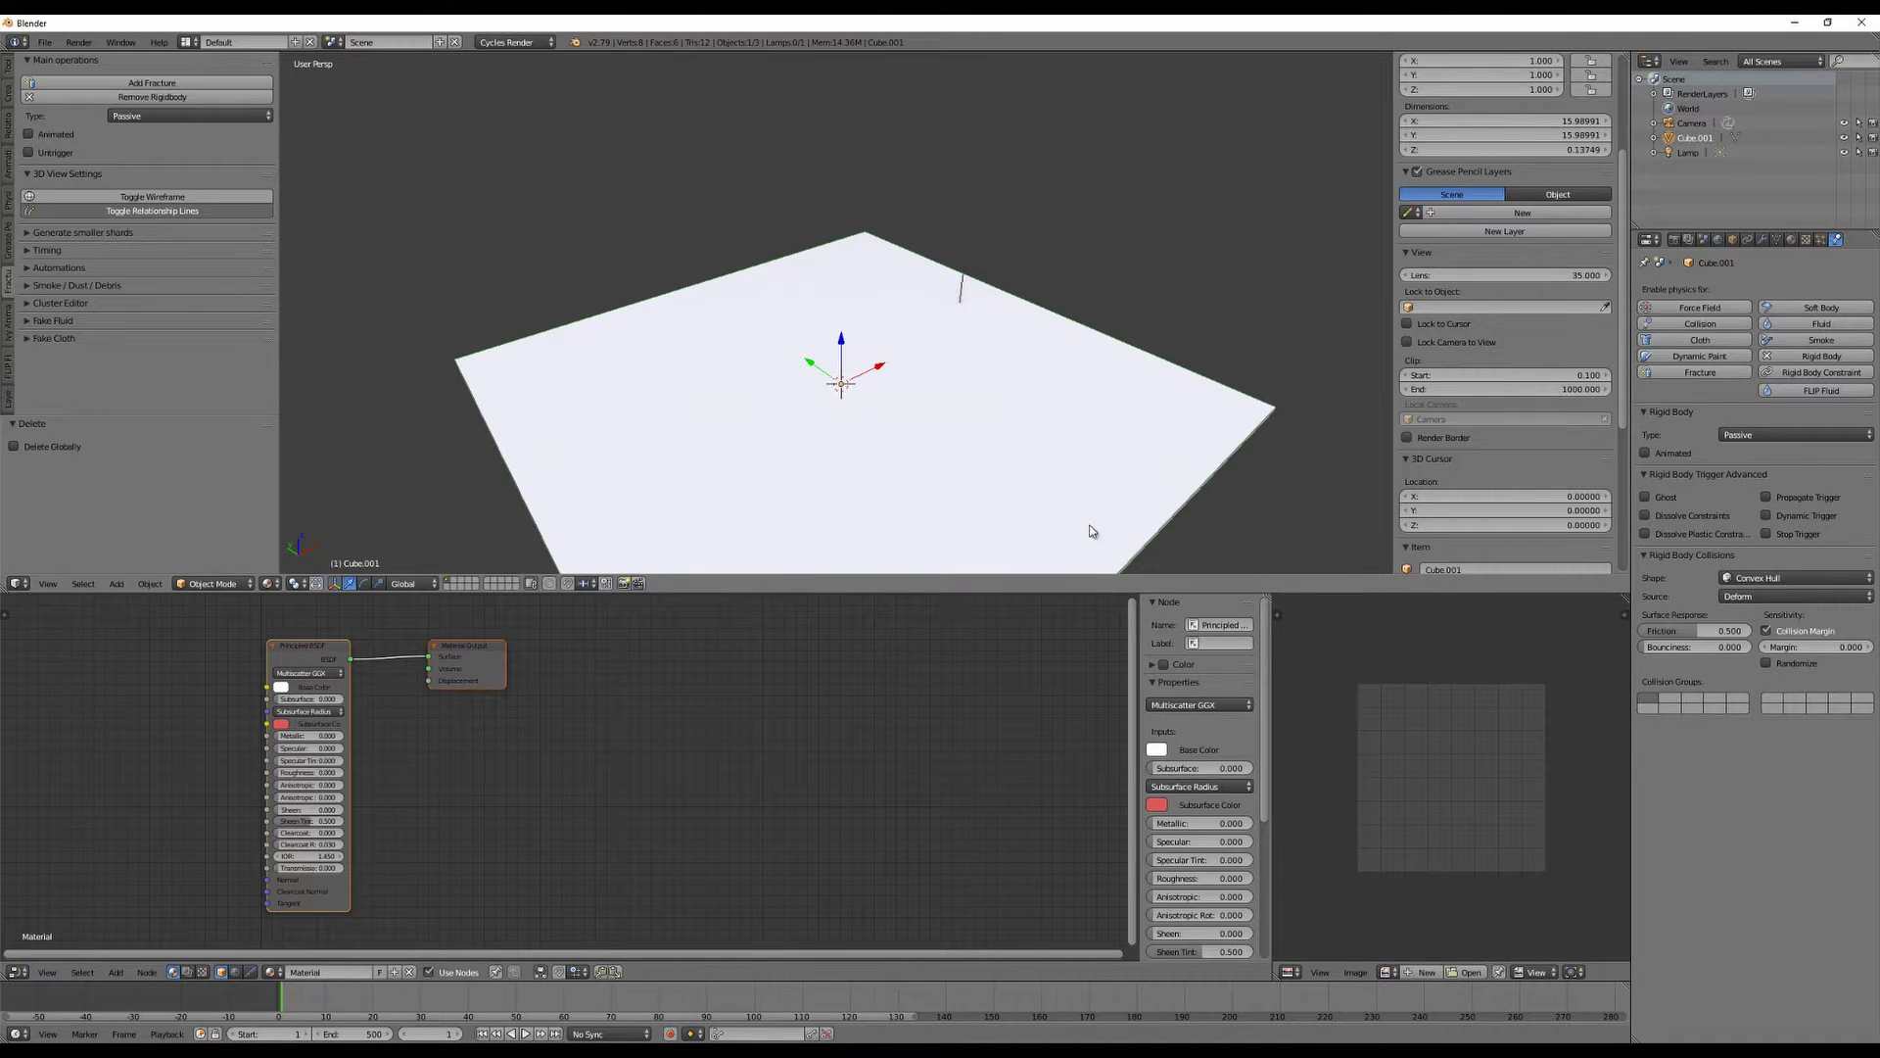
Add a cylinder mesh at the centre of the ground plate and raise it about 1.9 units along Z.
middle_drag(1261, 308, 1237, 268)
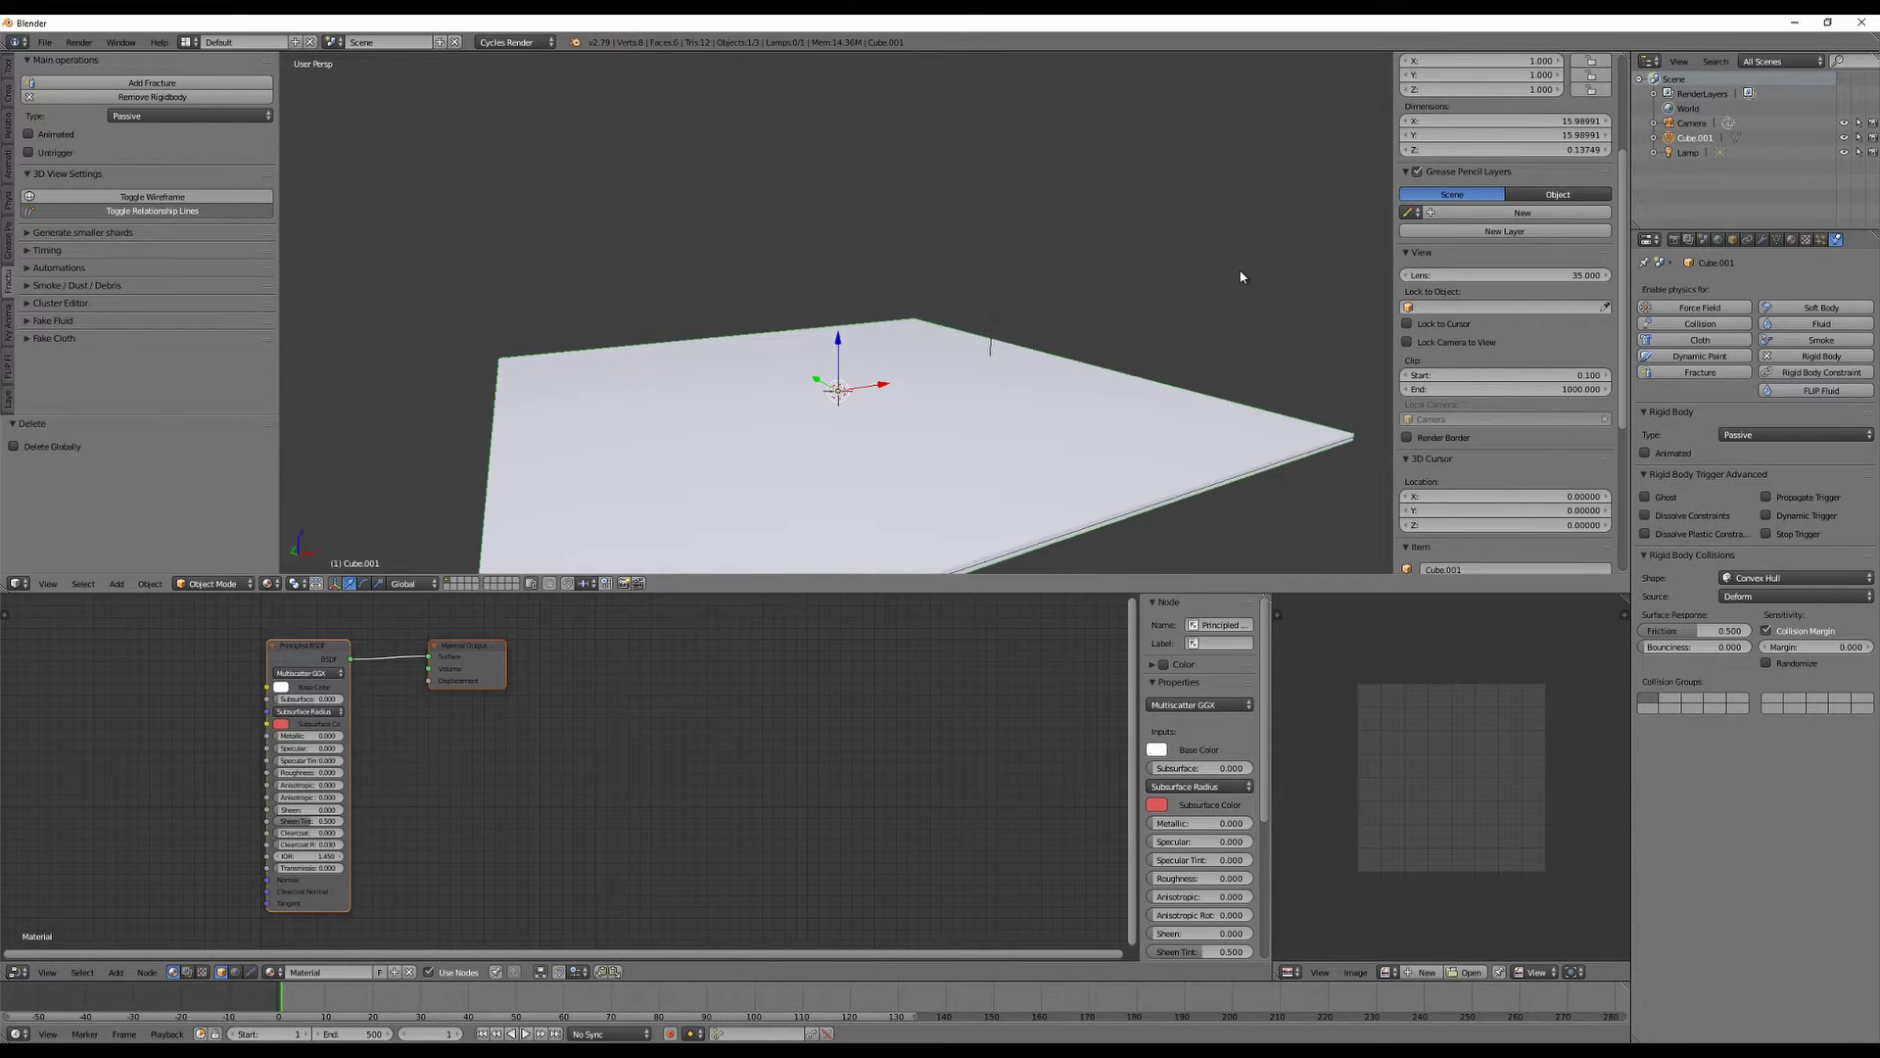
key(shift+a)
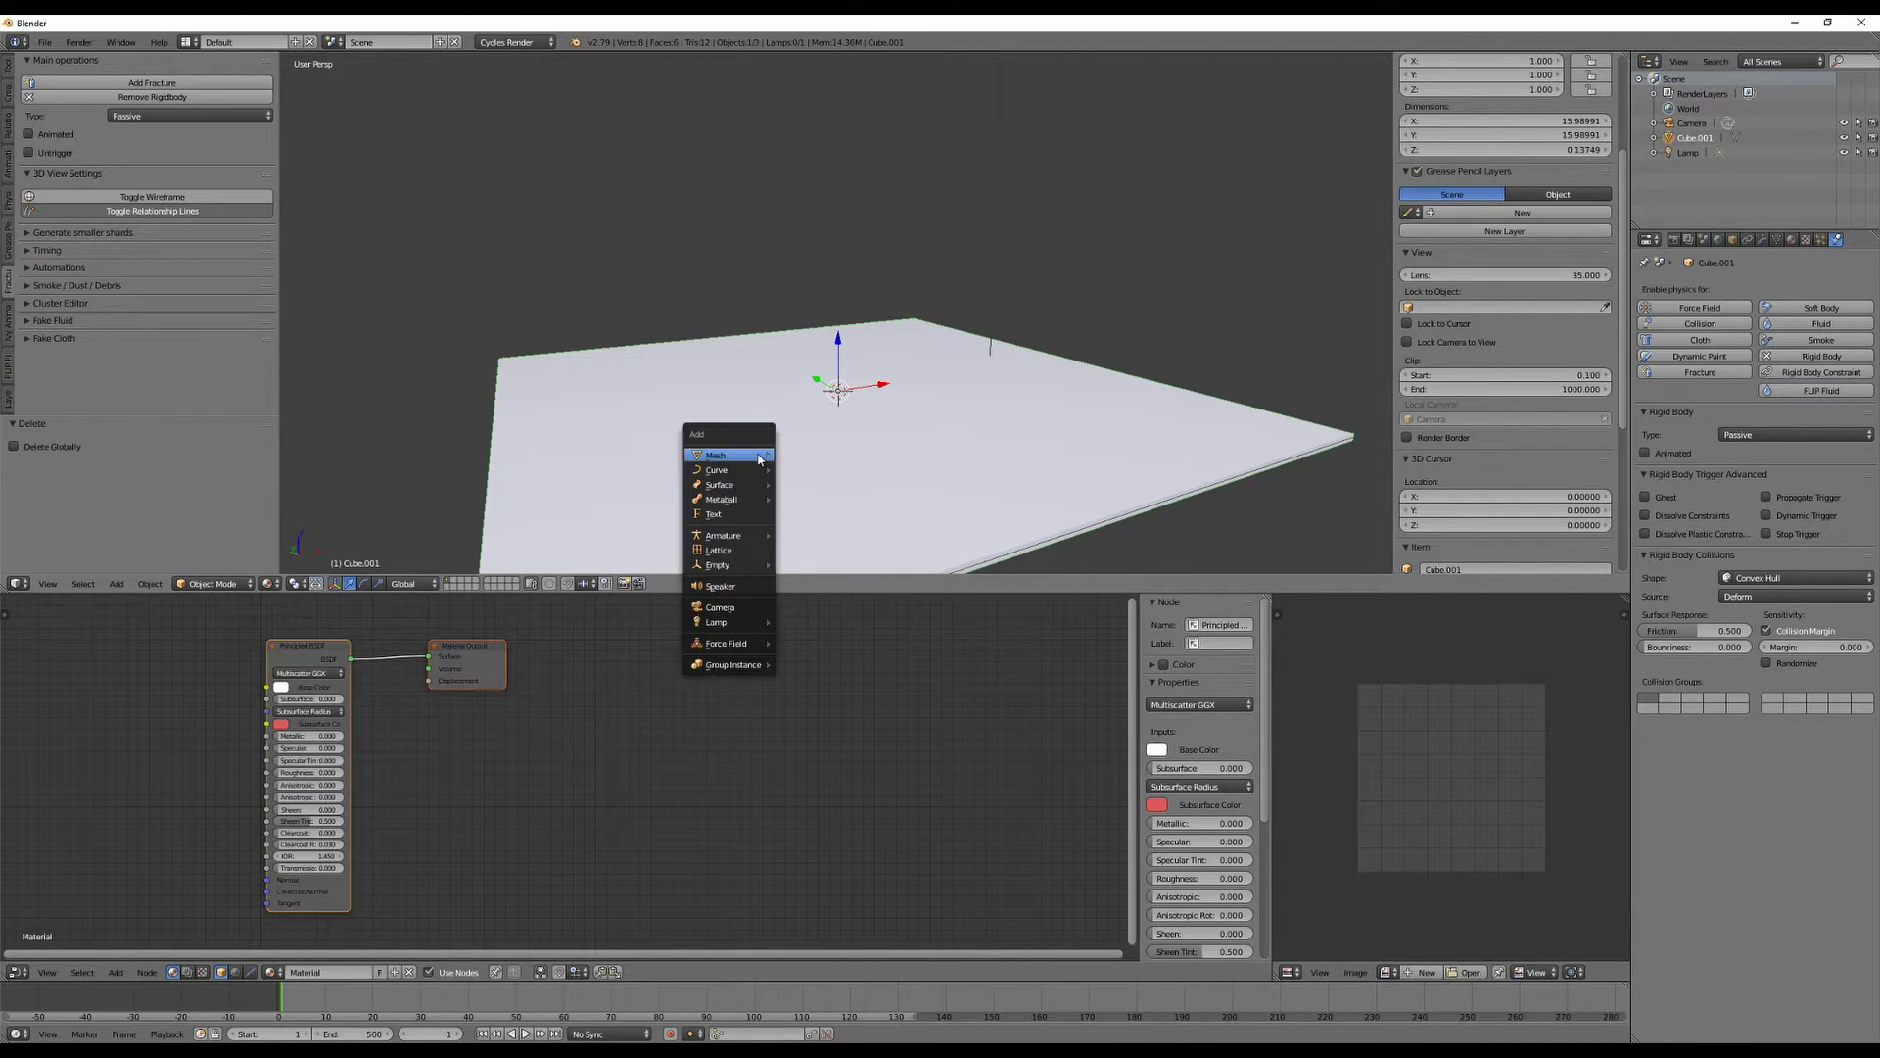
mouse_move(761, 458)
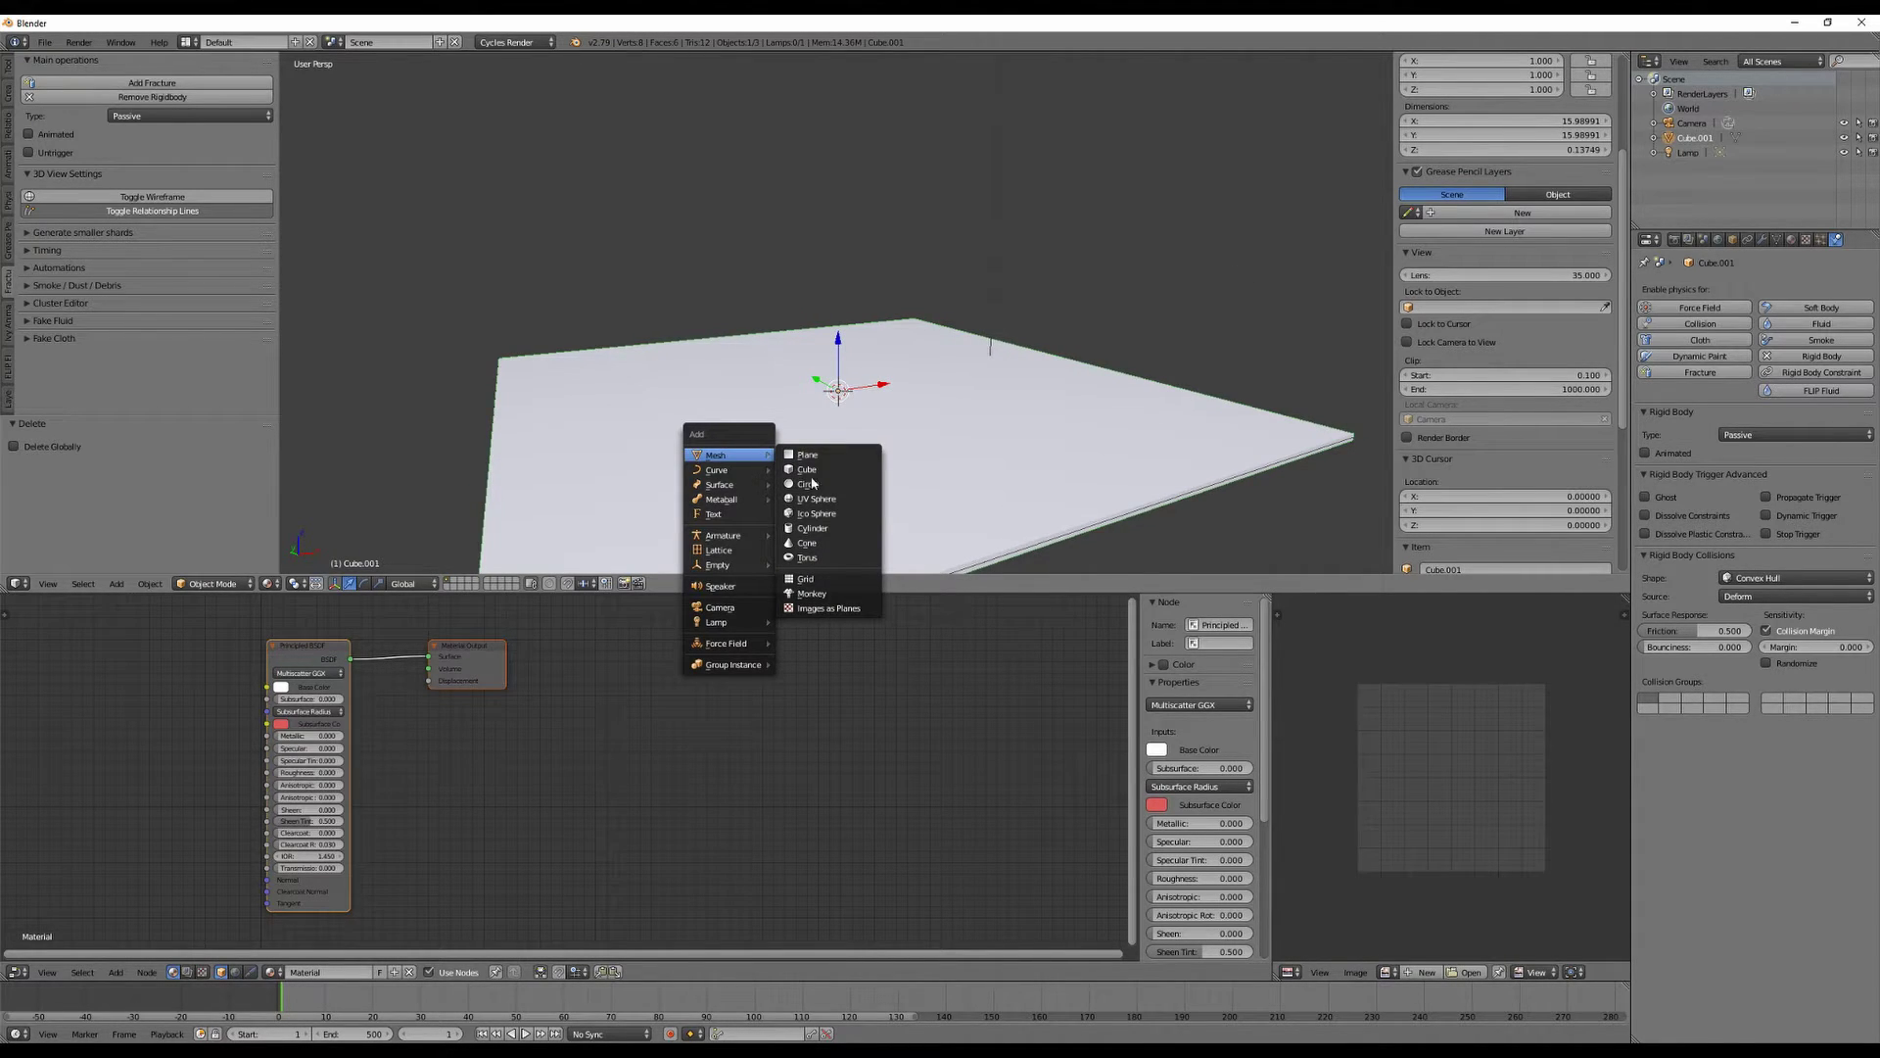
click(812, 528)
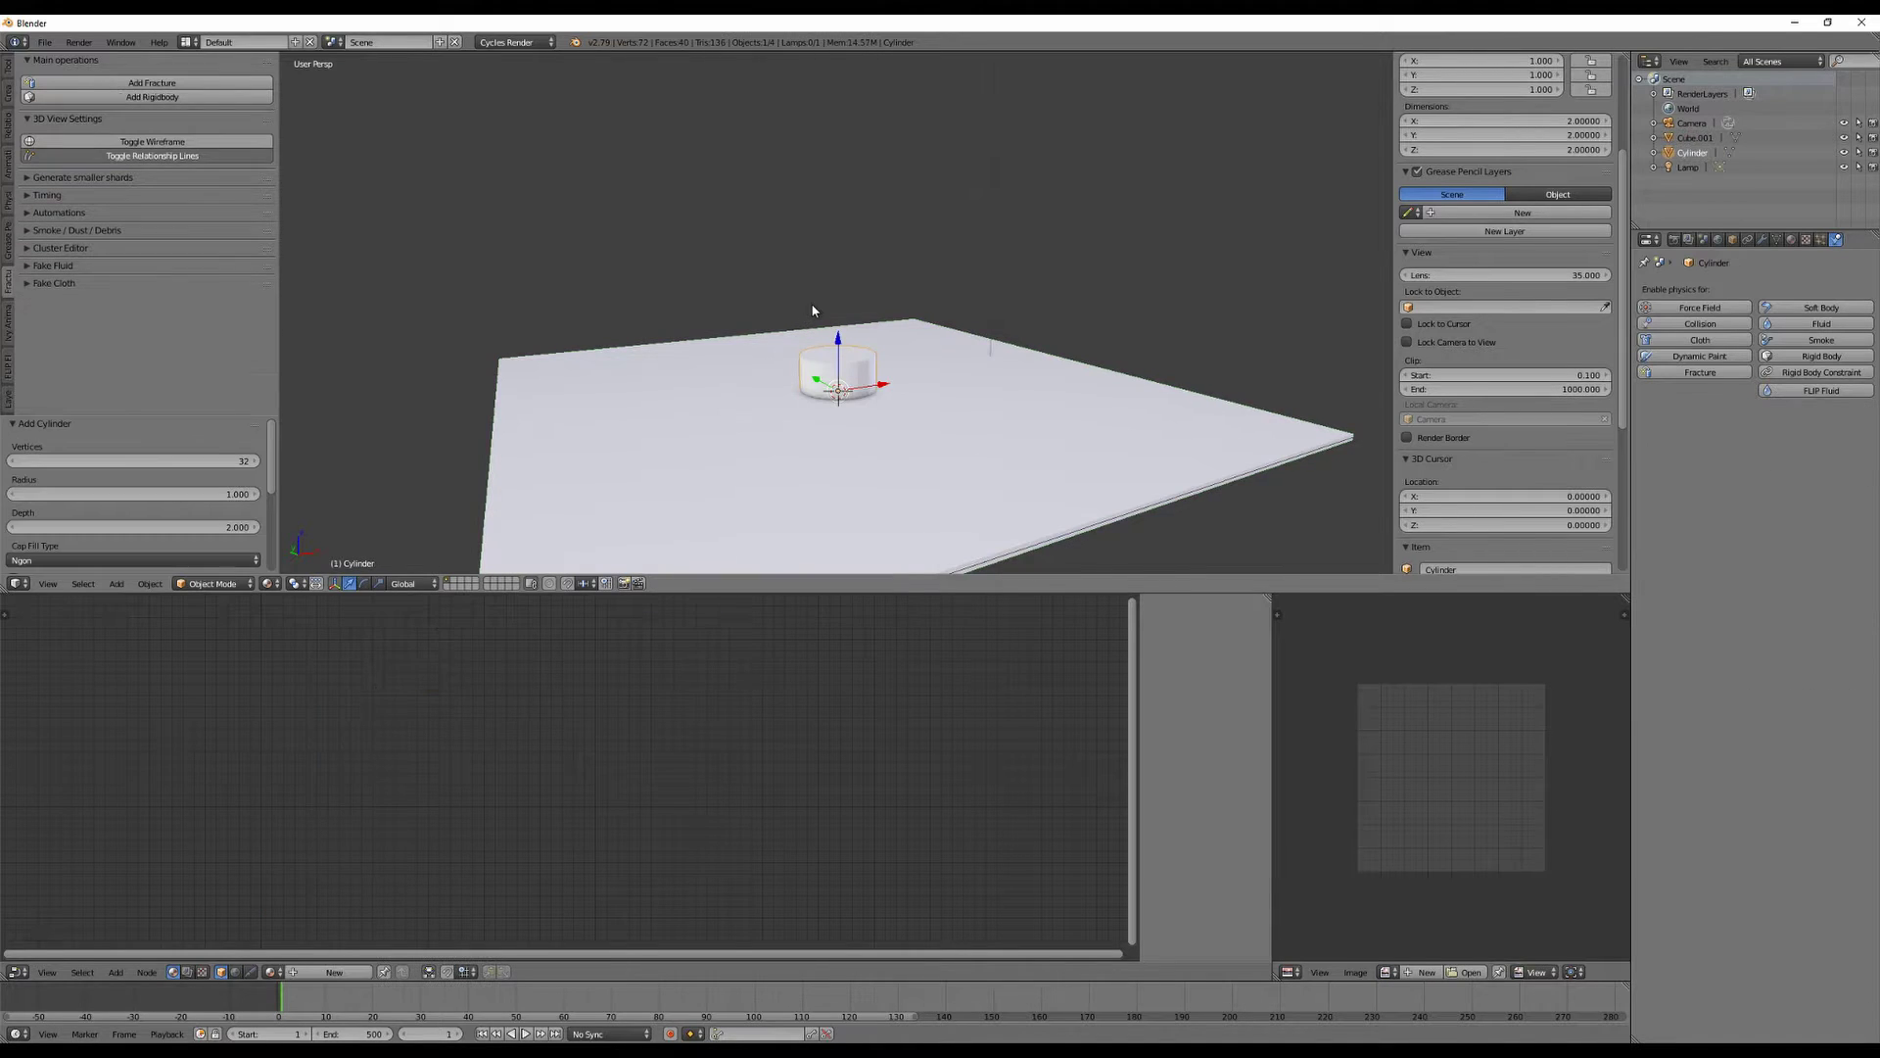
drag(839, 336, 839, 264)
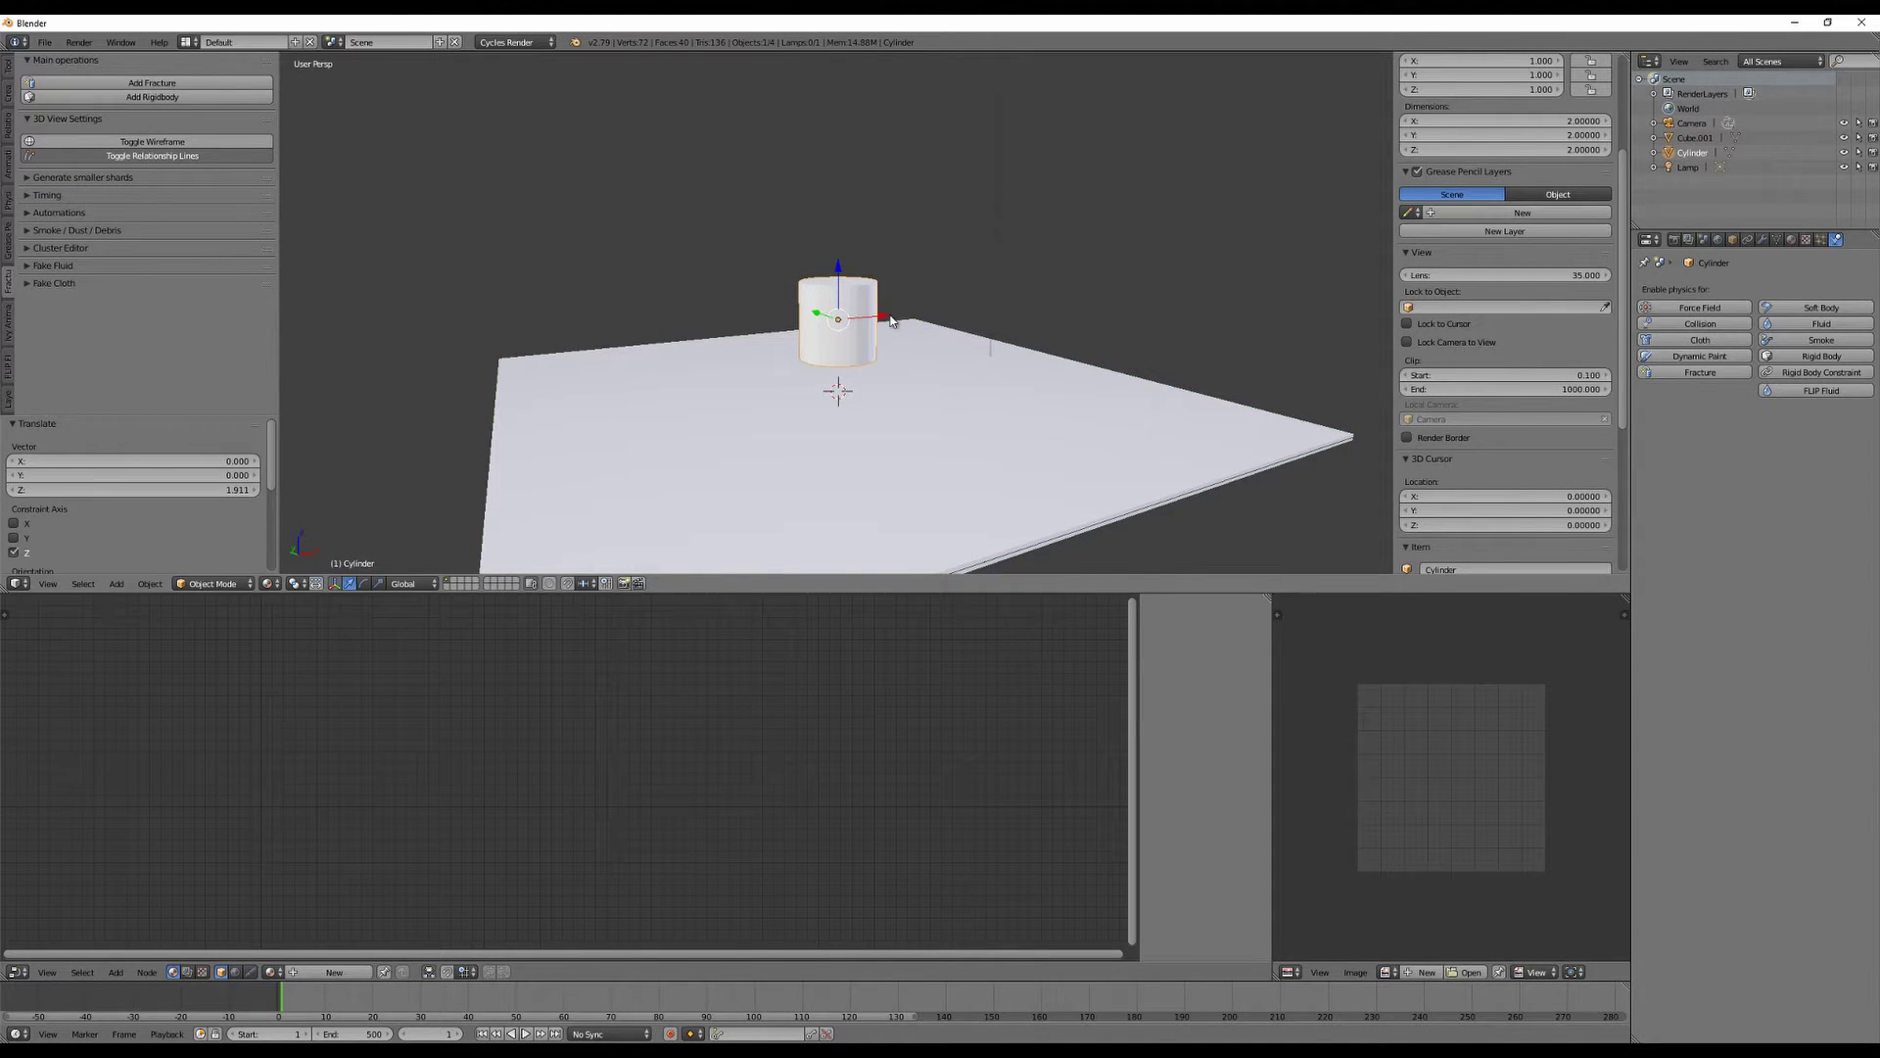
Scale the cylinder up uniformly by about 1.21 and stretch it along Z by about 1.42.
middle_drag(932, 315, 940, 268)
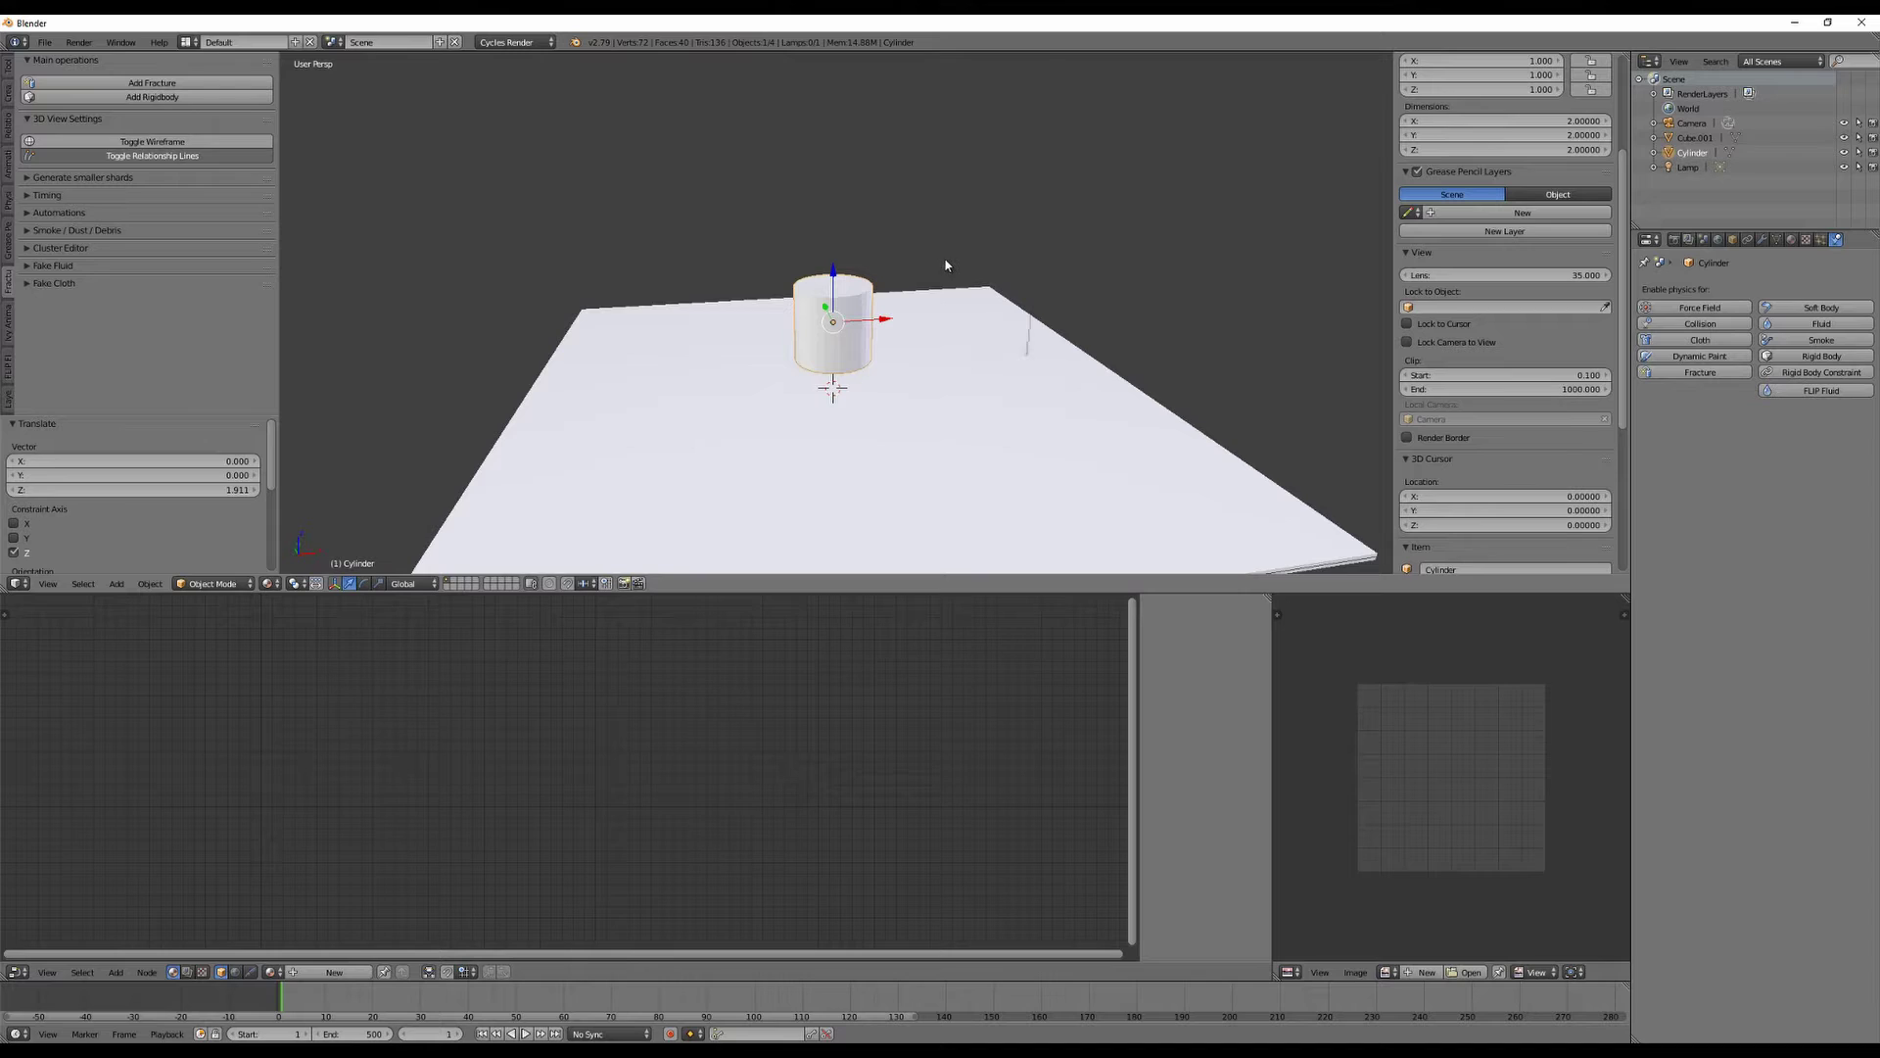
key(s)
click(980, 266)
key(s)
key(z)
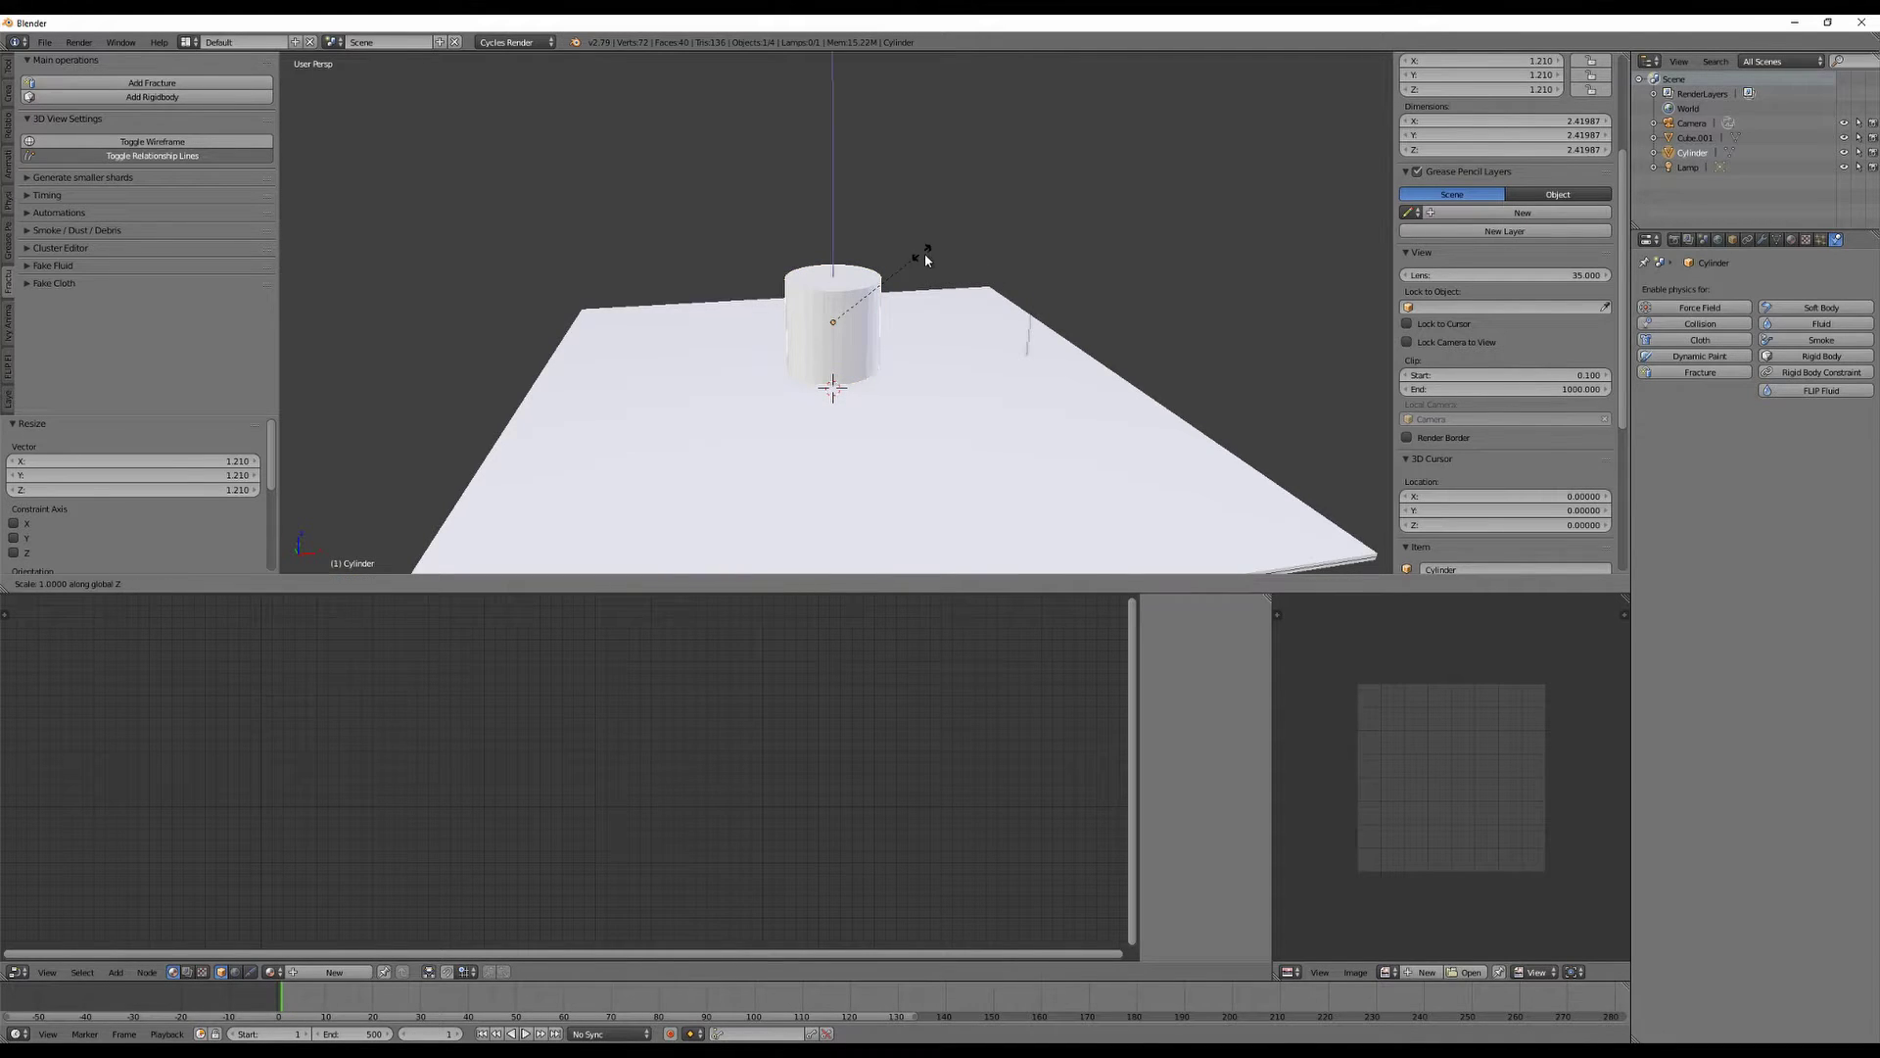
click(979, 256)
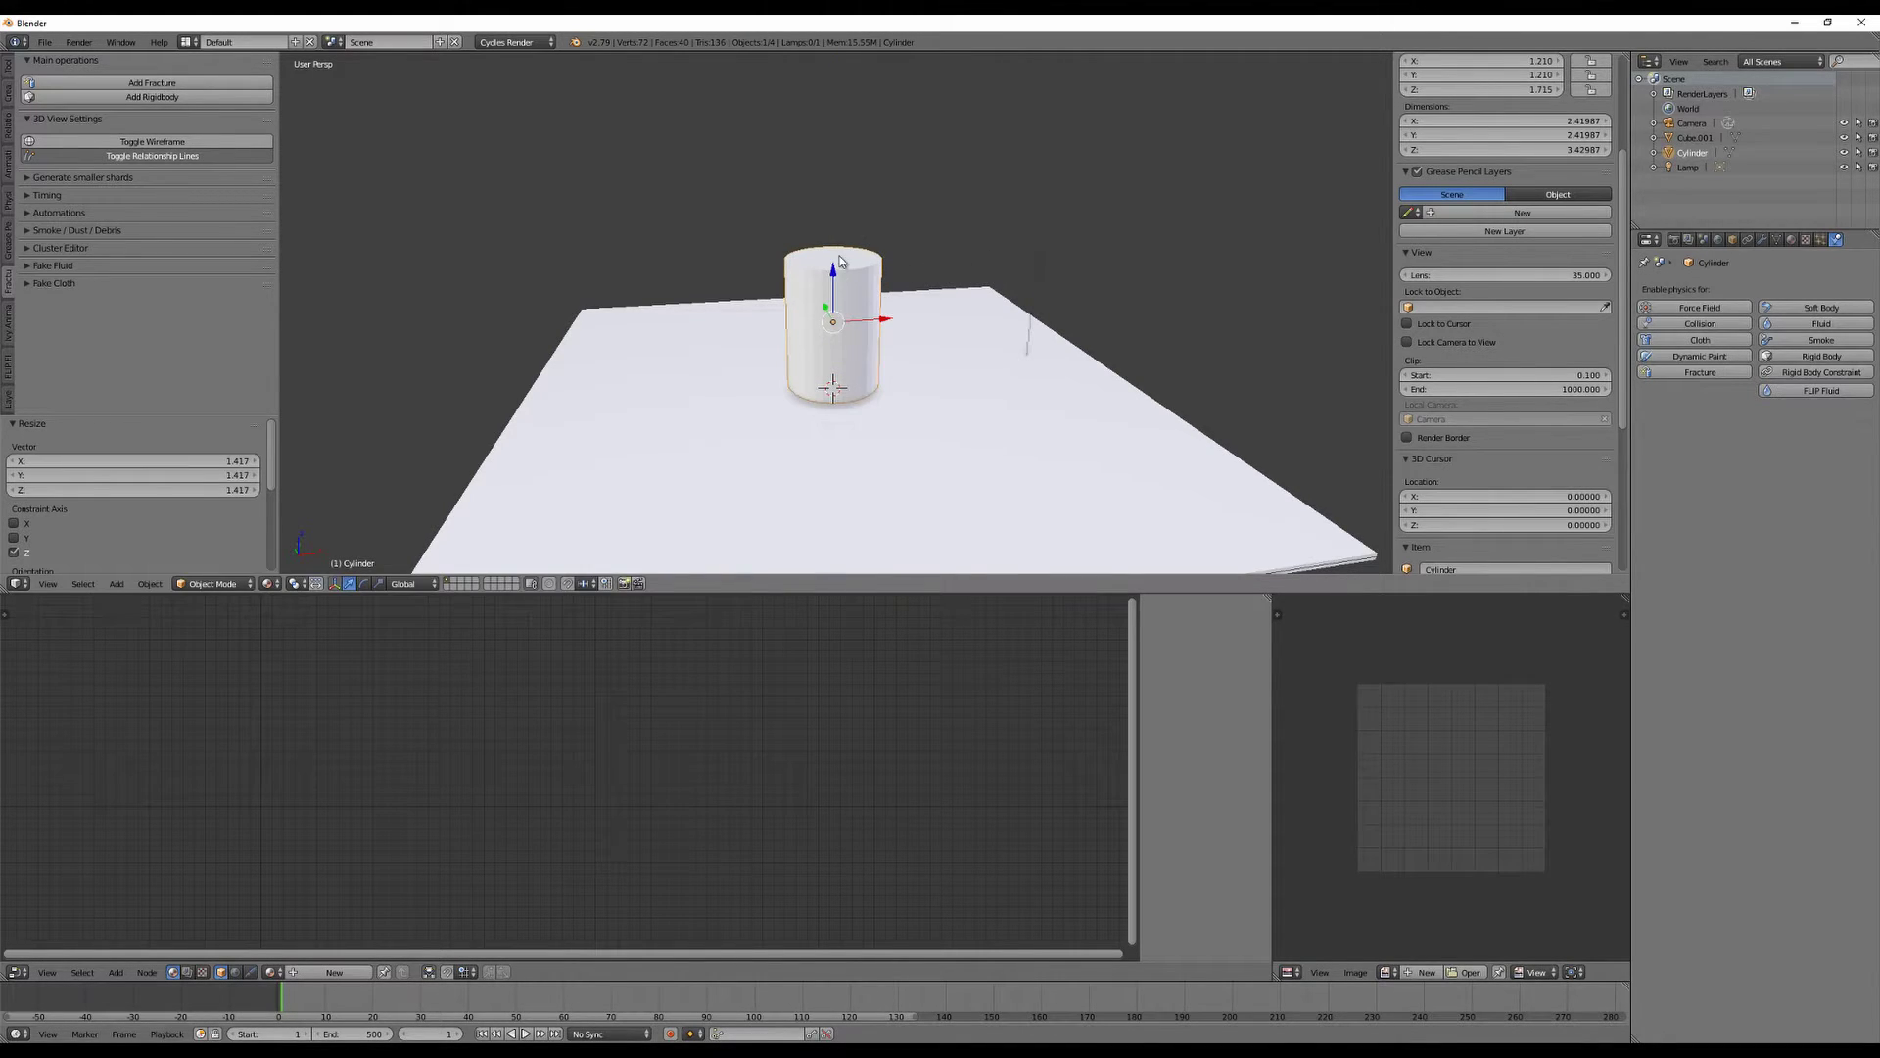
Raise the cylinder about 1.05 units clear of the plate and set it onto the plate with Drop to Ground.
drag(836, 268, 840, 228)
middle_drag(1162, 416, 1154, 378)
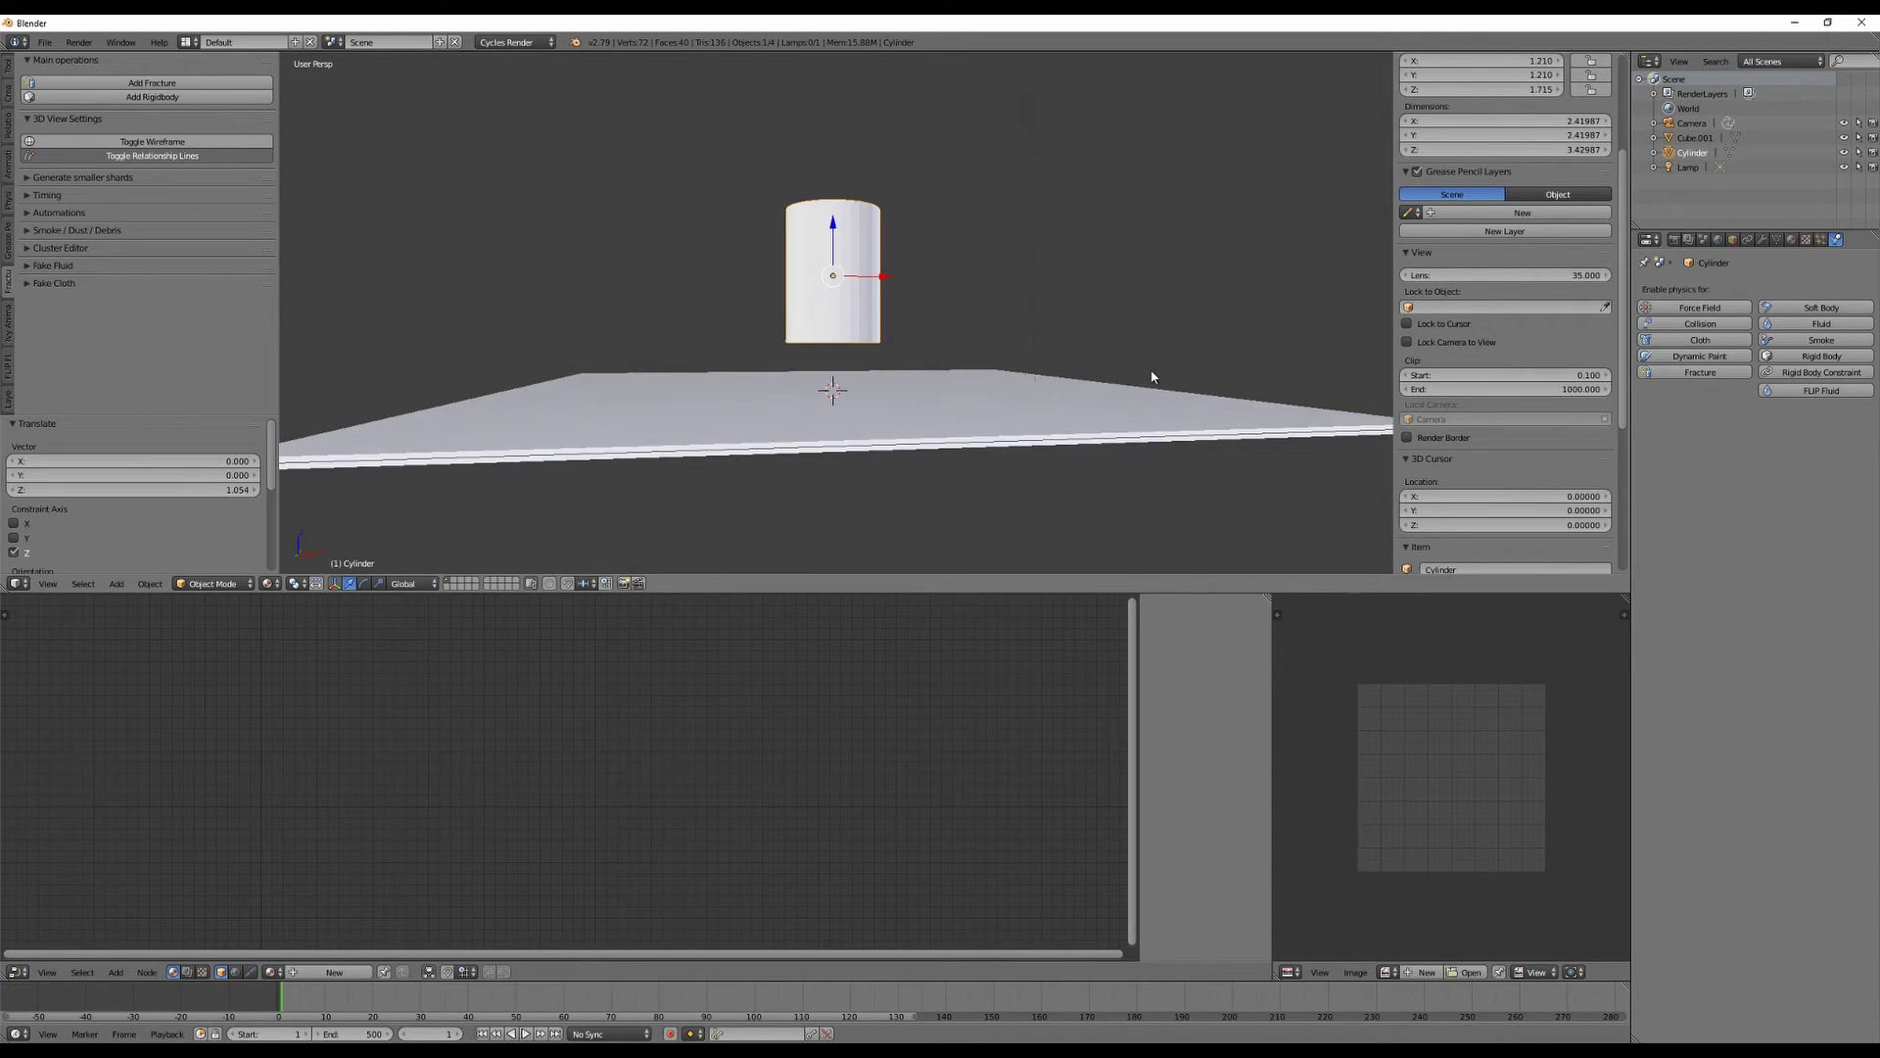
middle_drag(979, 504, 978, 512)
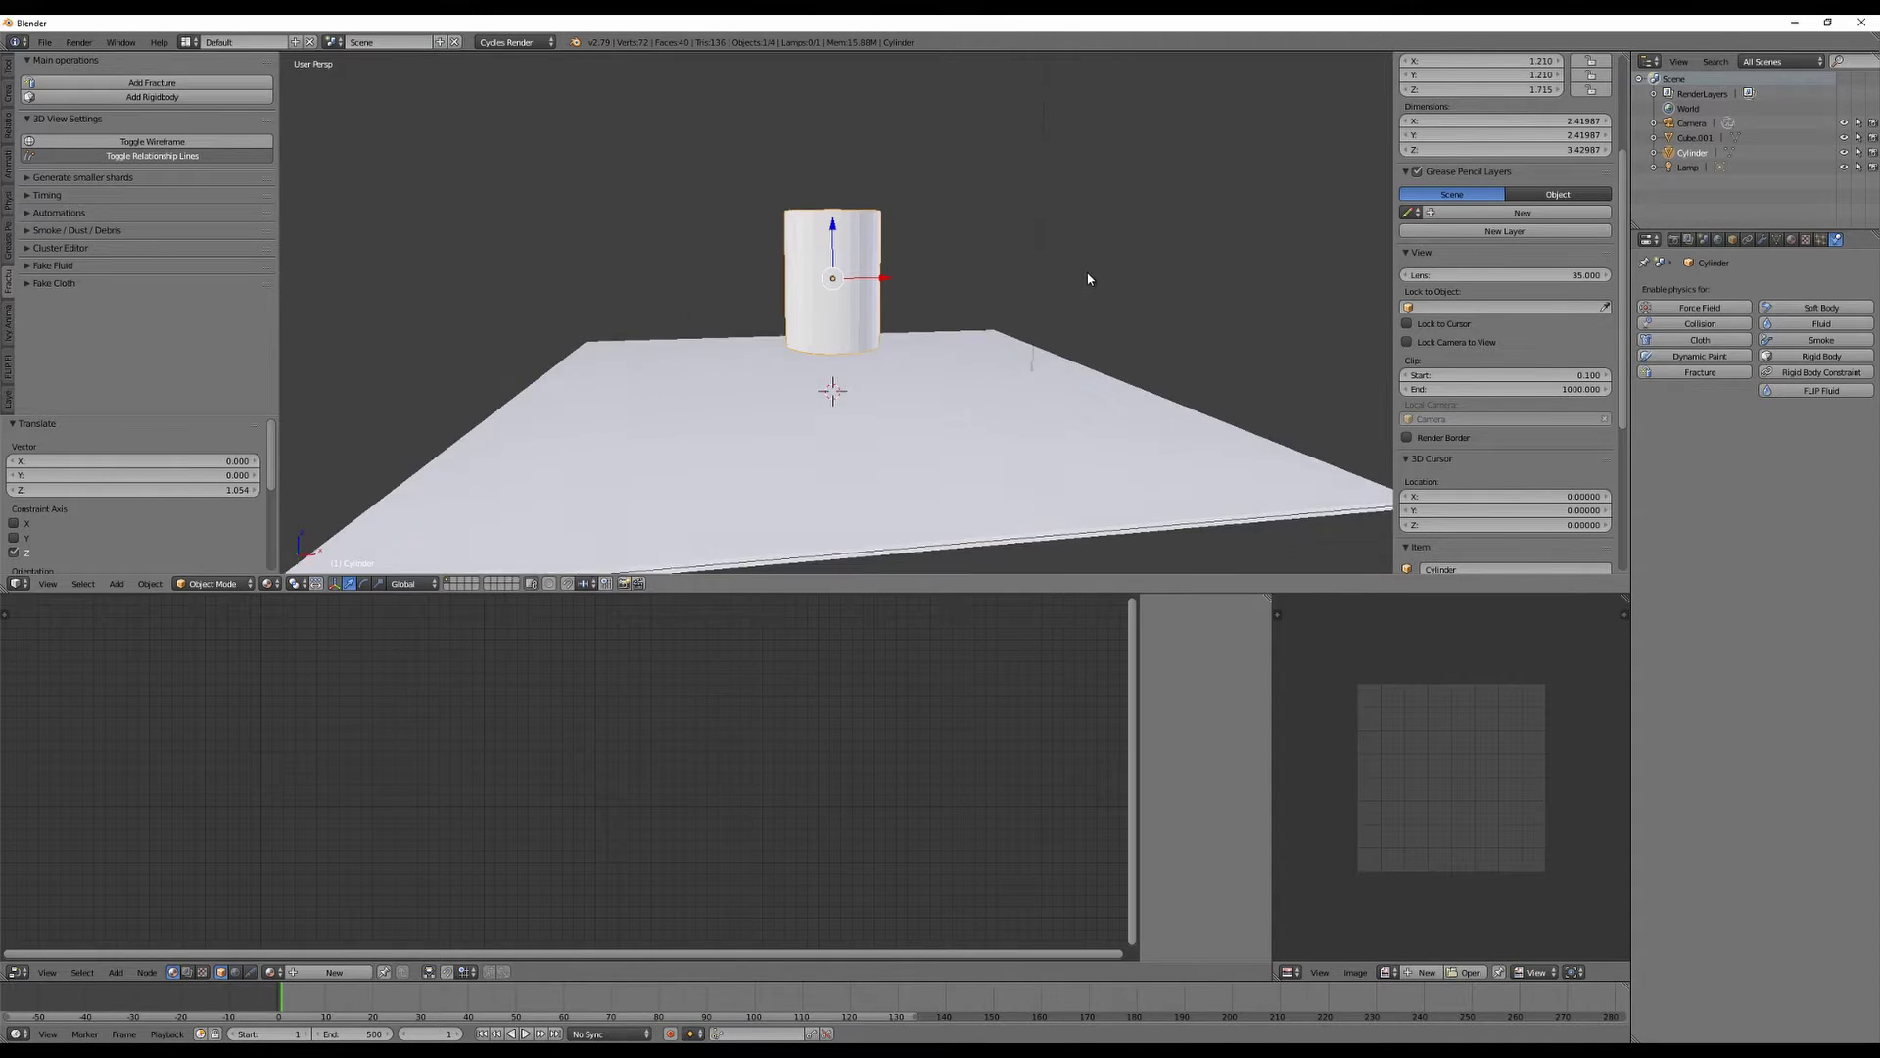
middle_drag(1087, 281, 981, 216)
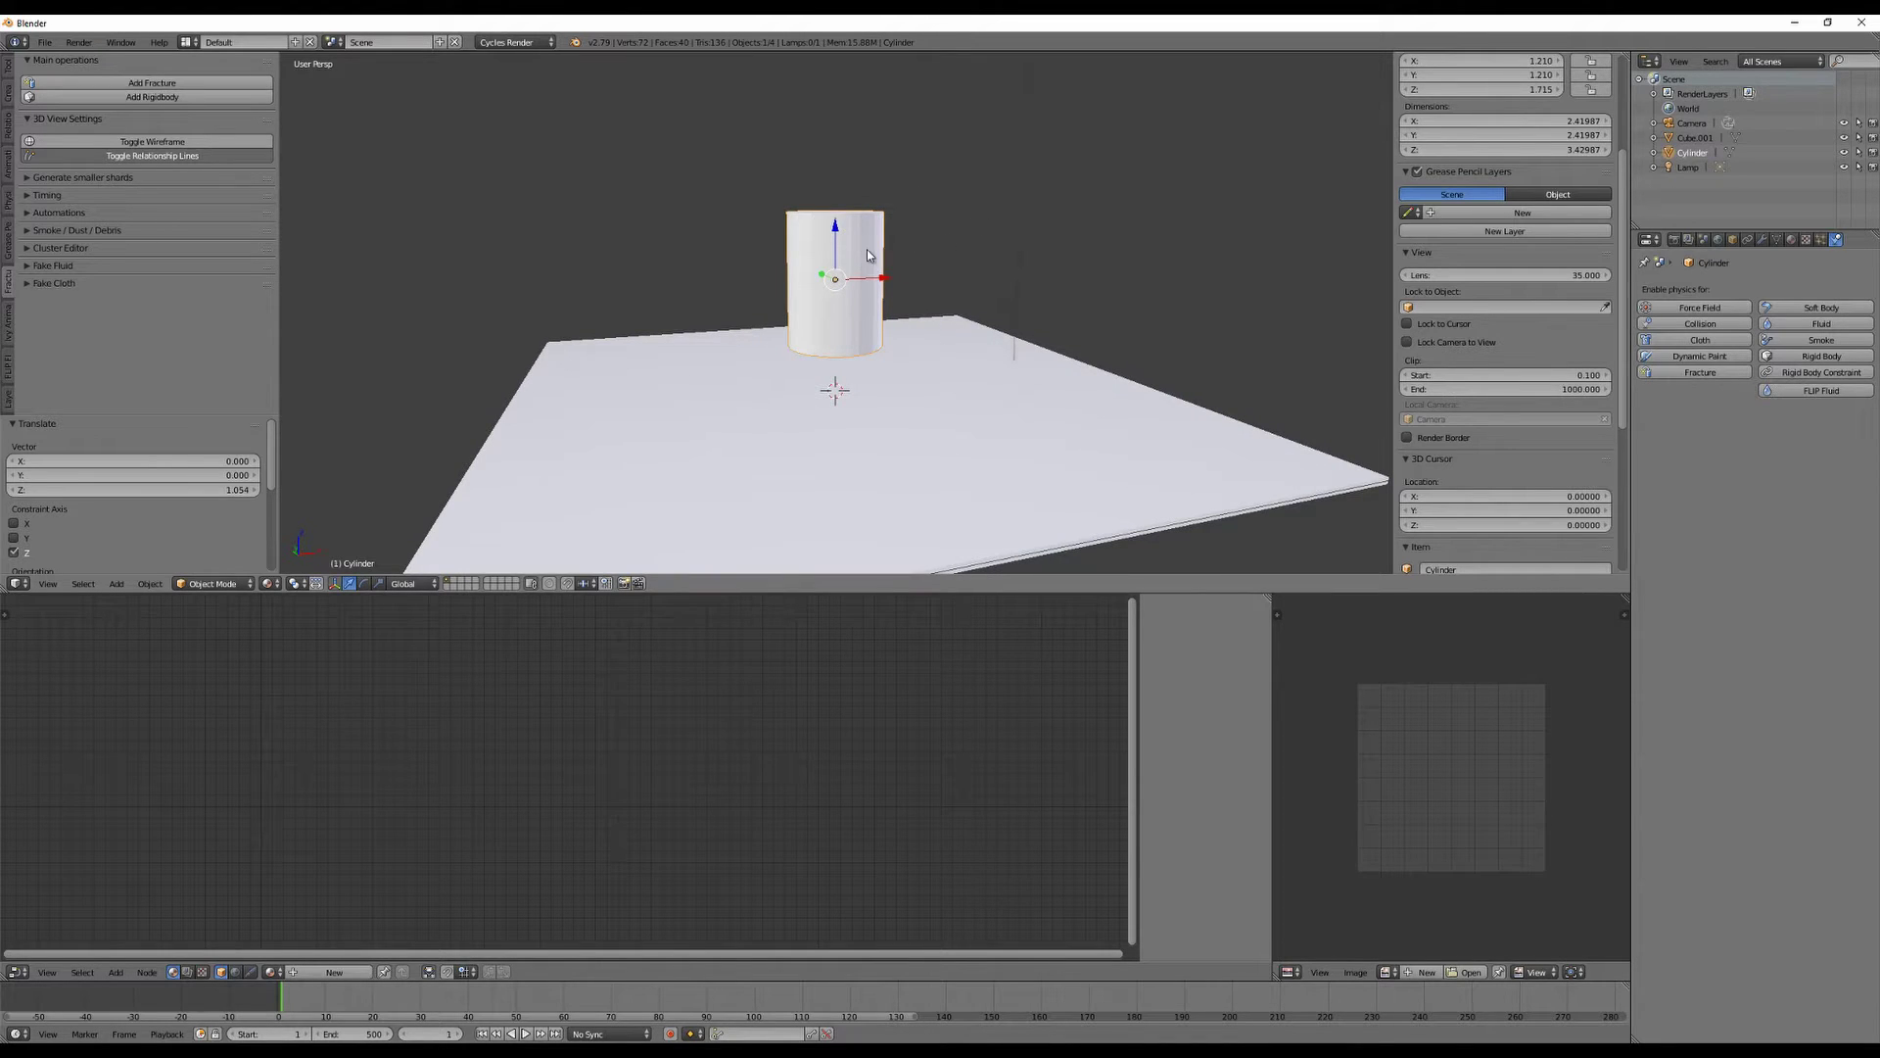
shift+right_click(946, 461)
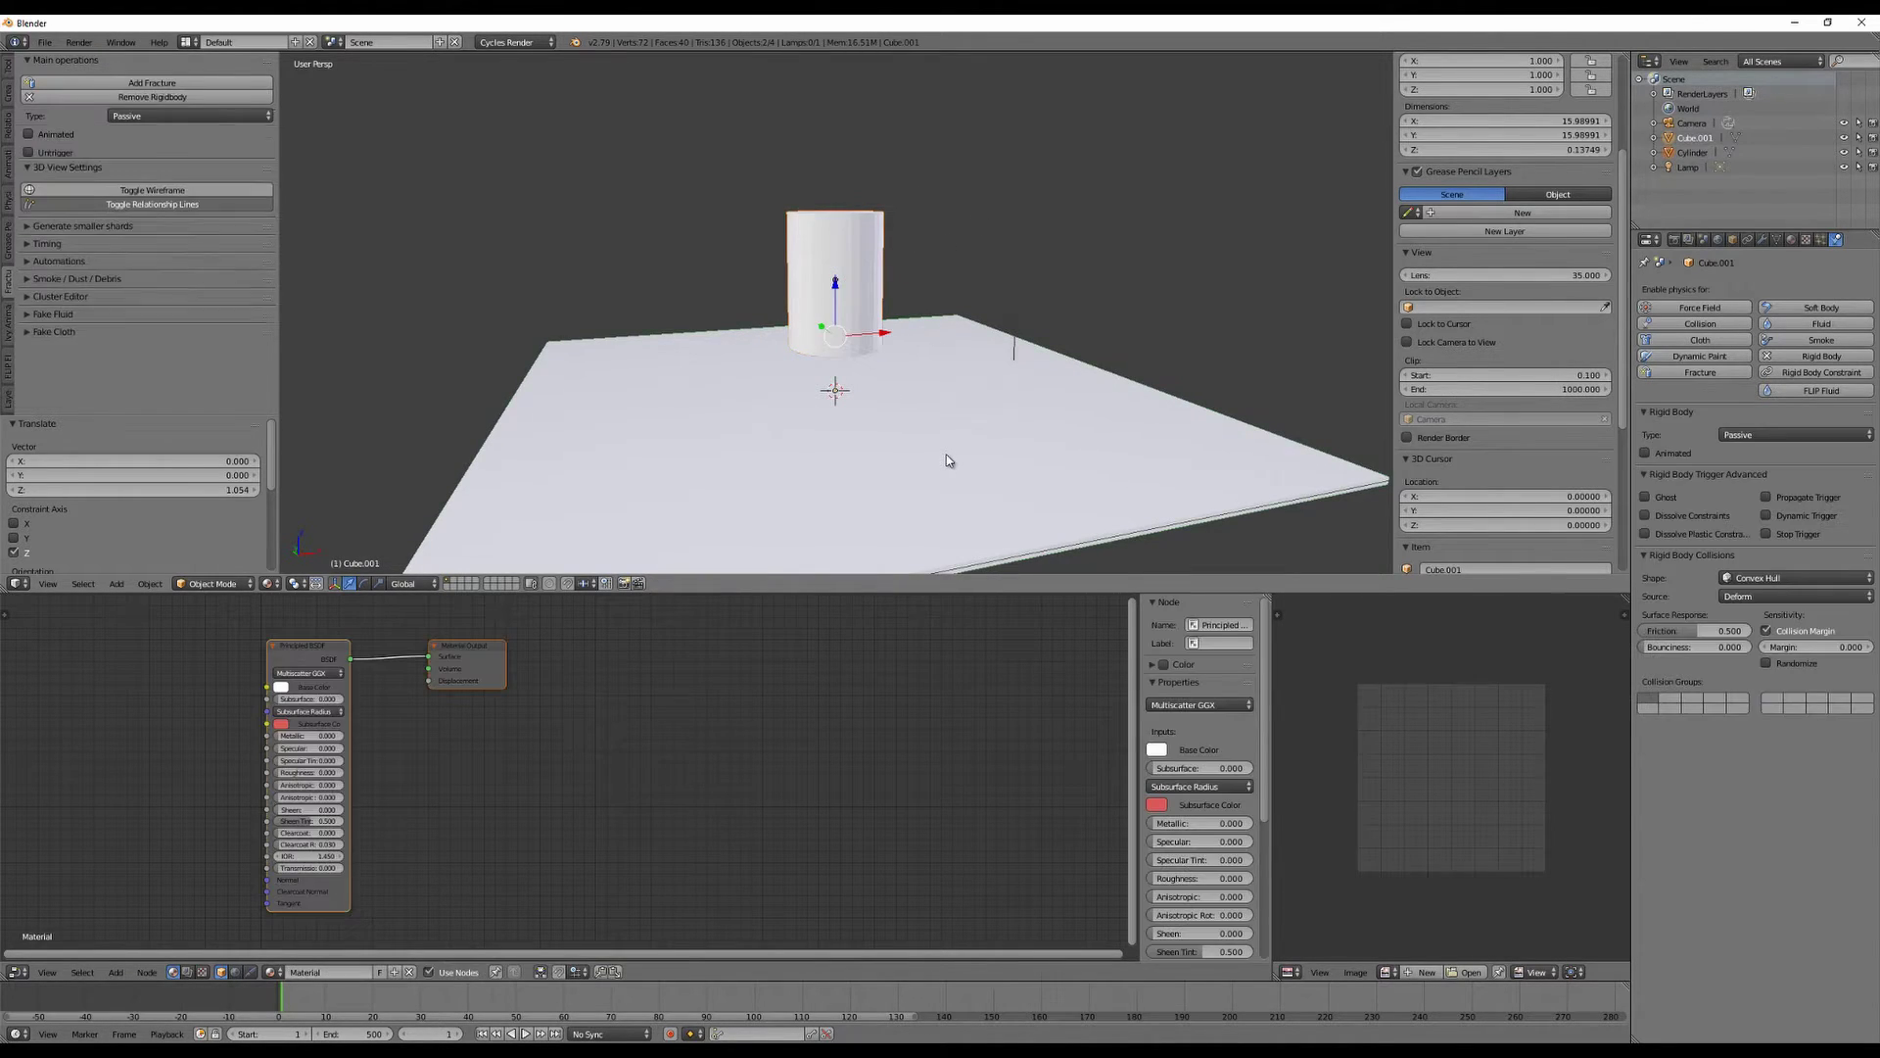
key(space)
text(drop)
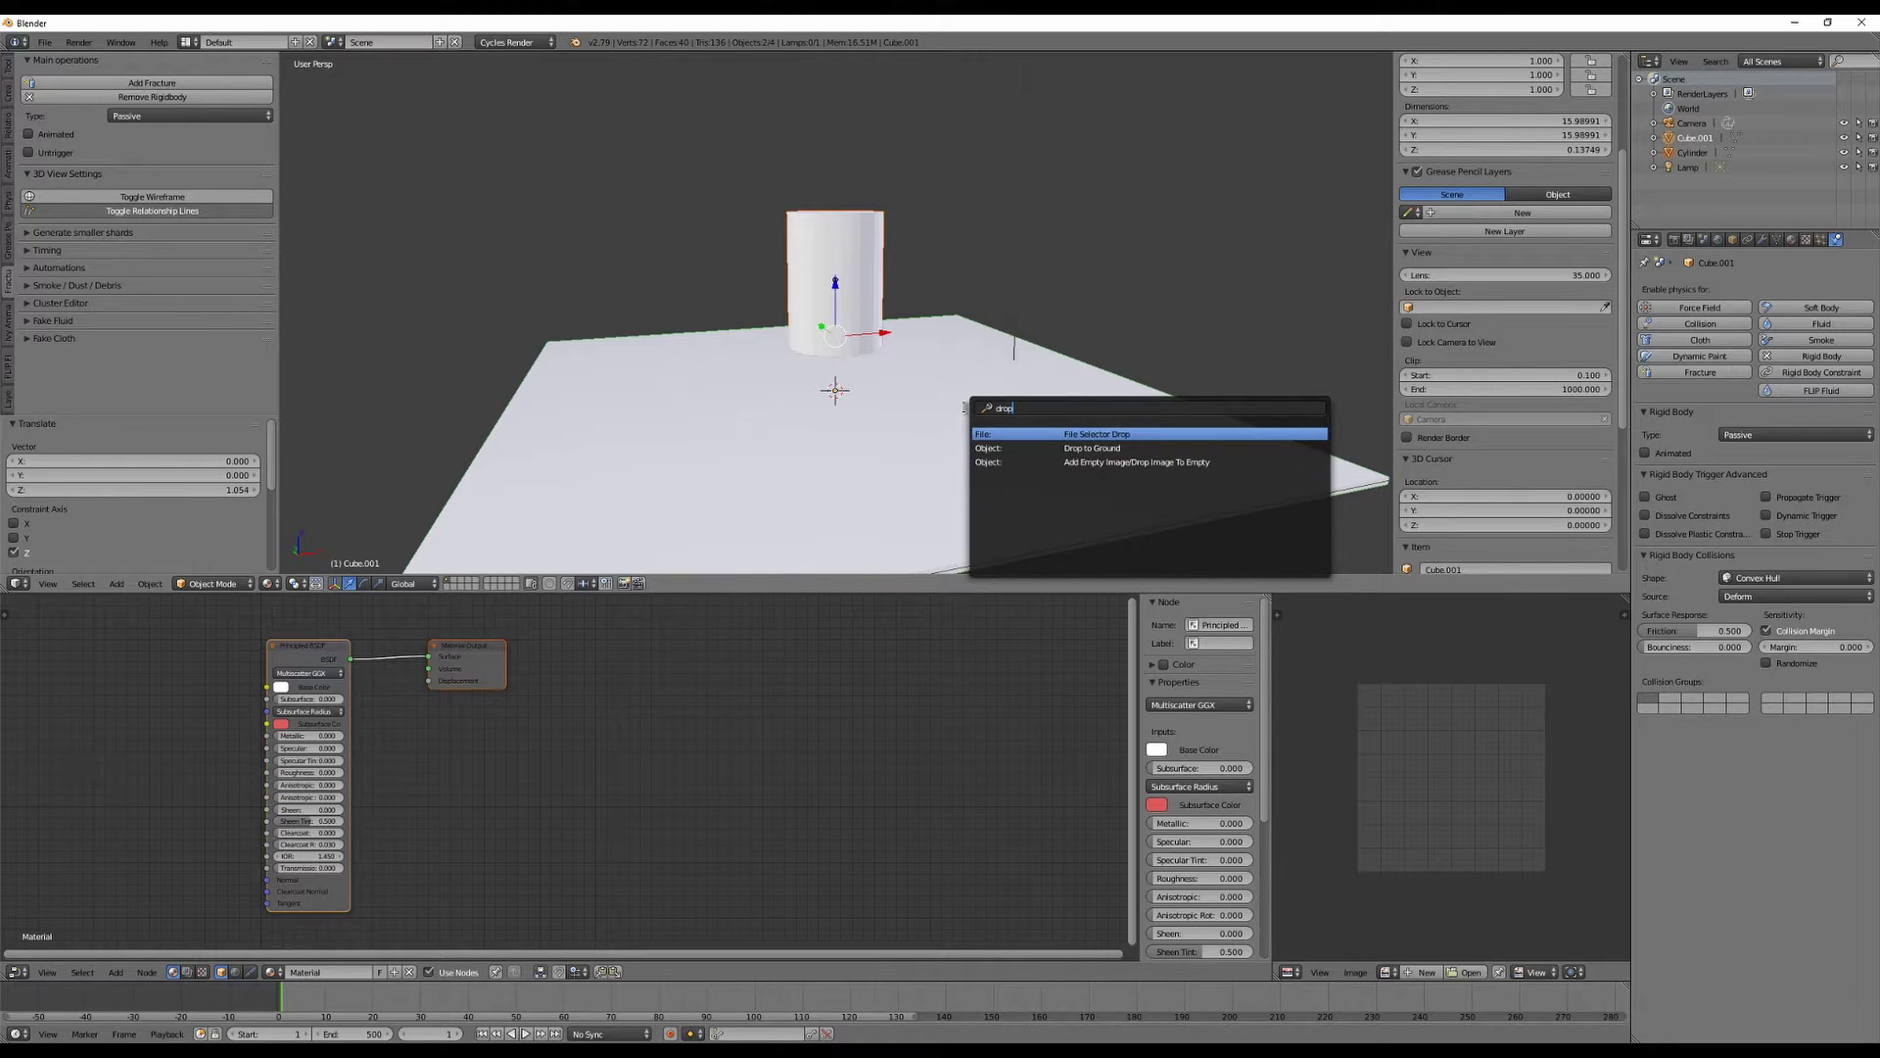
click(1133, 449)
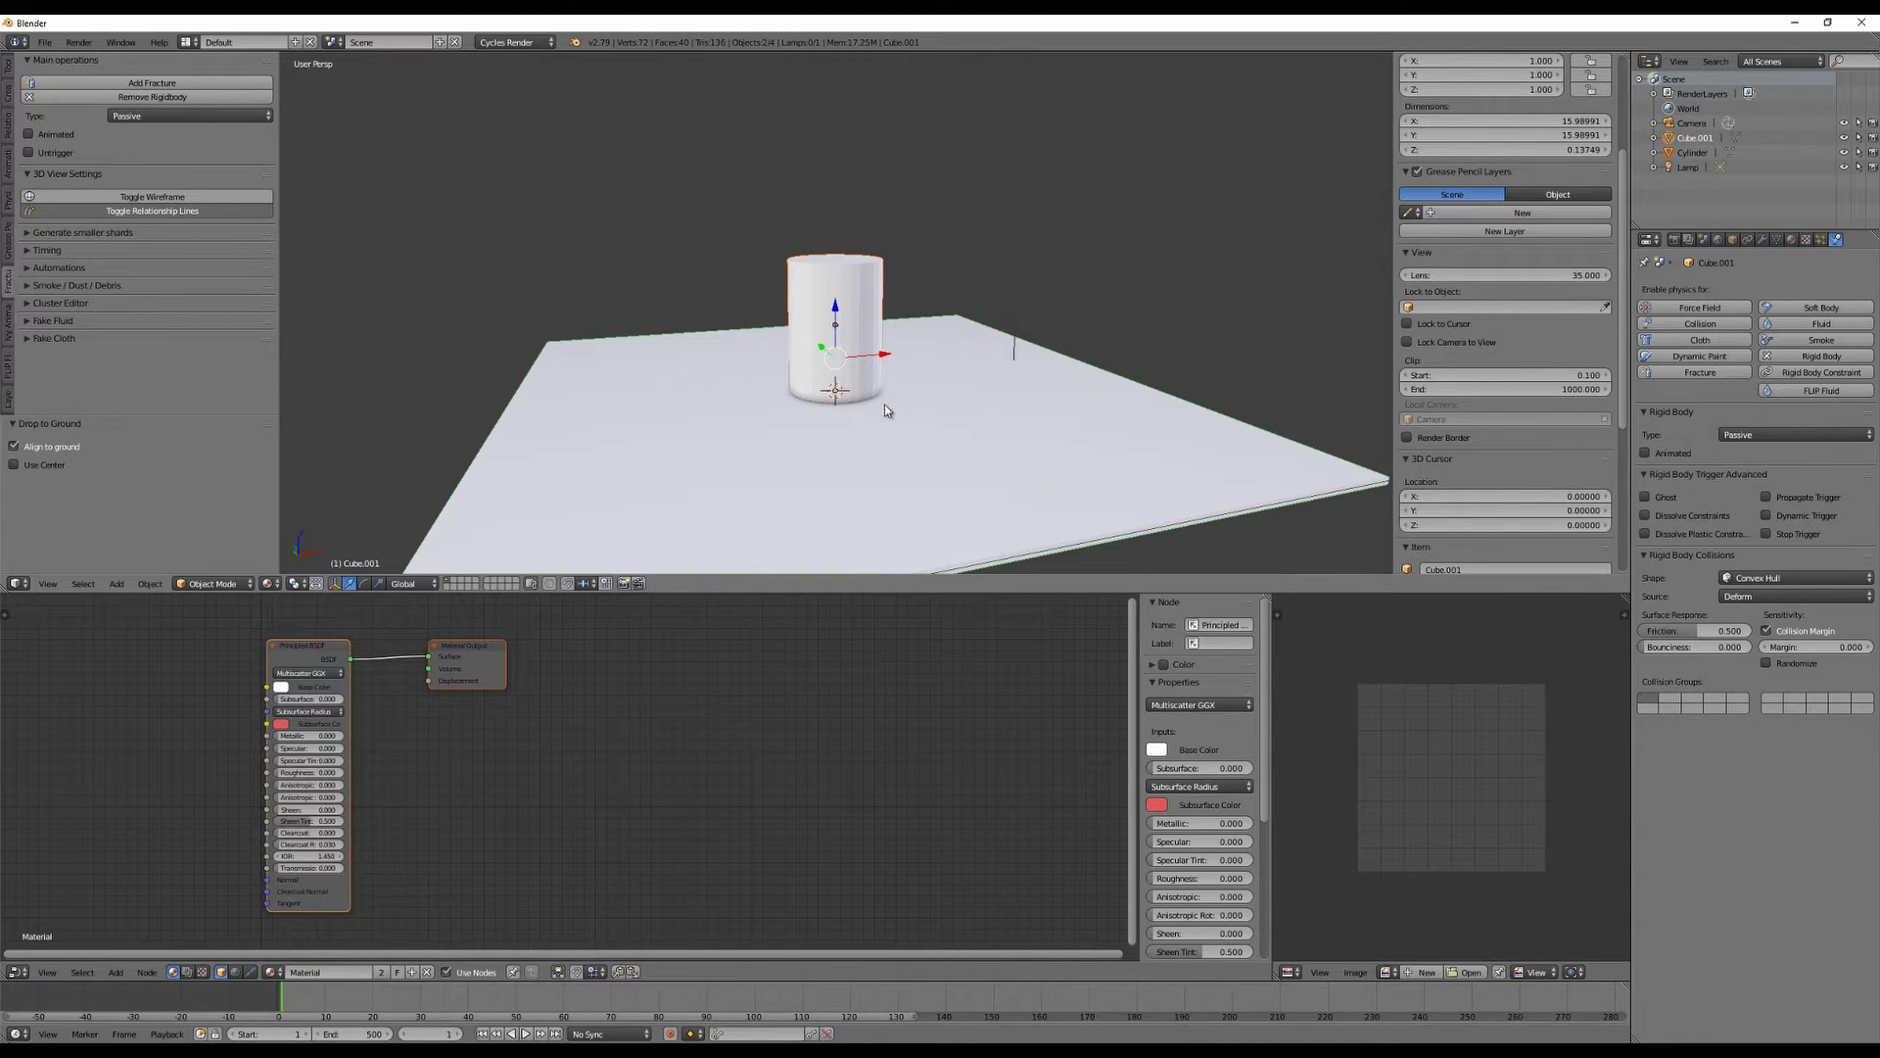
click(980, 242)
Rename the cylinder object as Glas.
click(1694, 154)
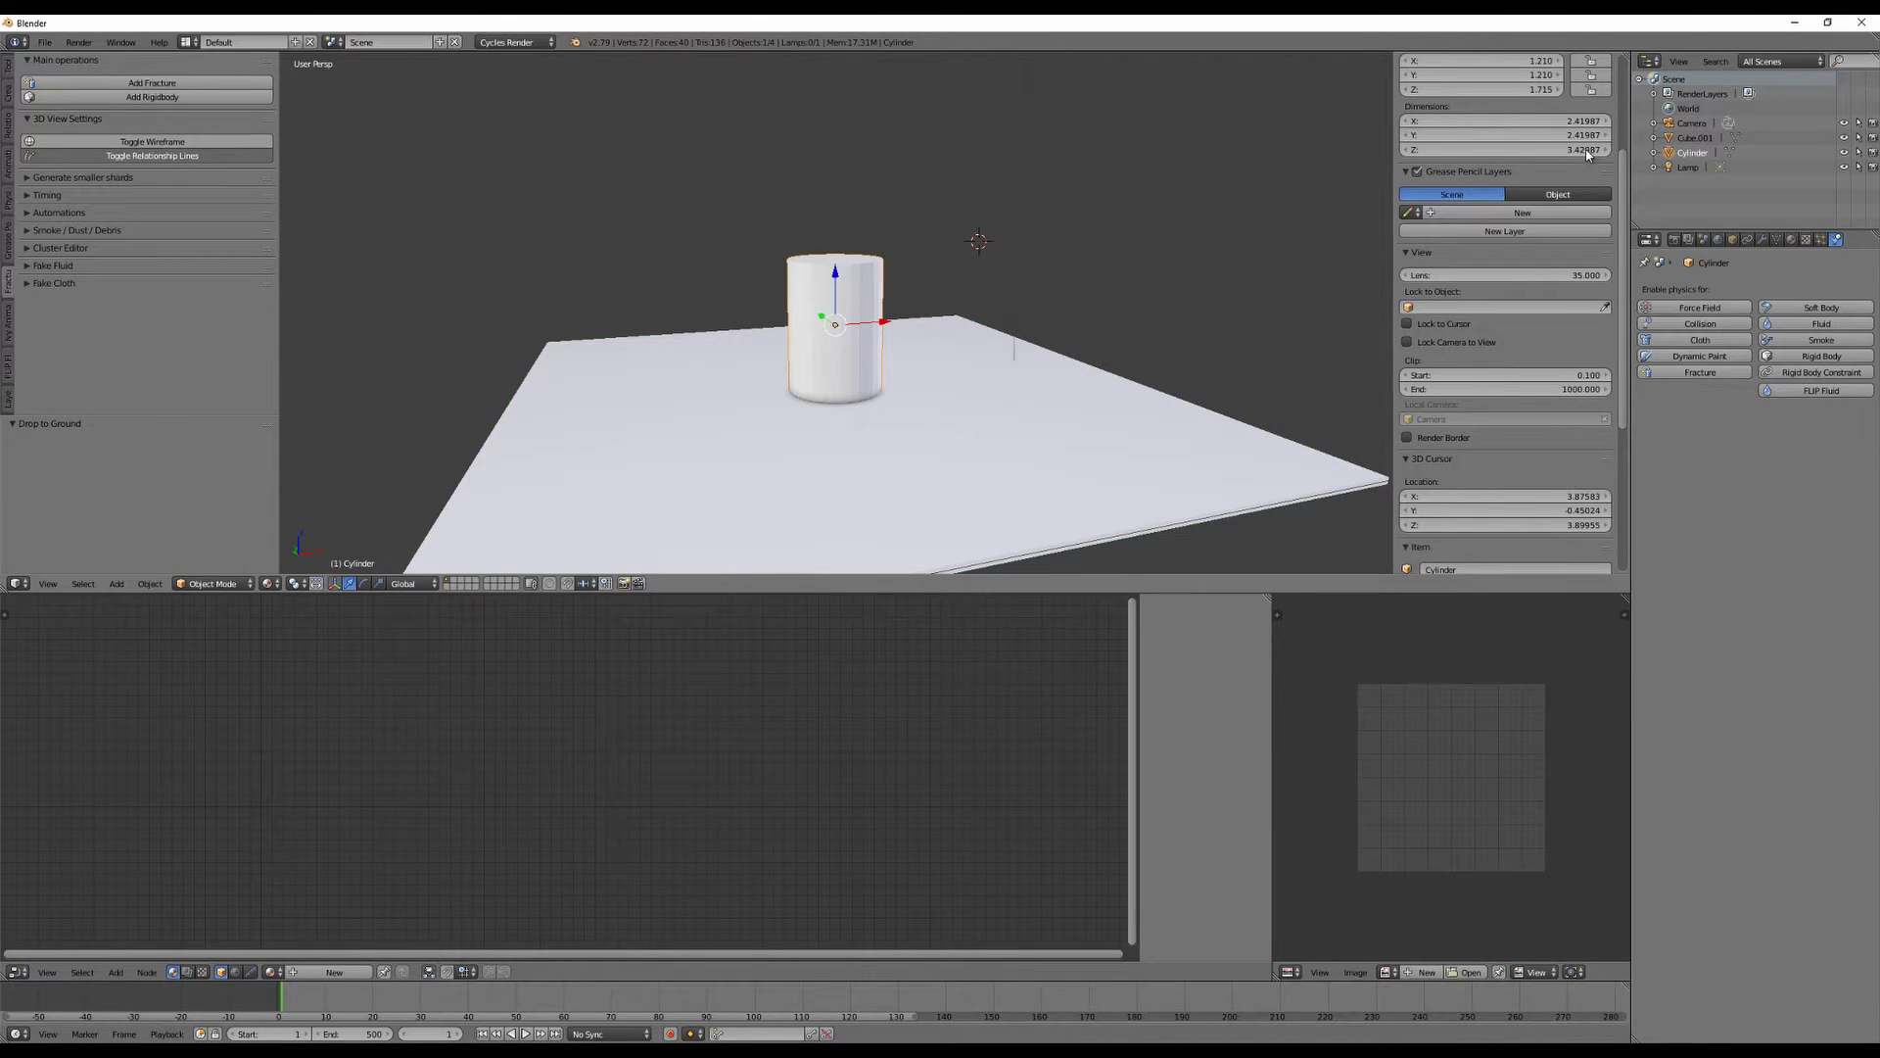
double_click(1699, 154)
text(Ga)
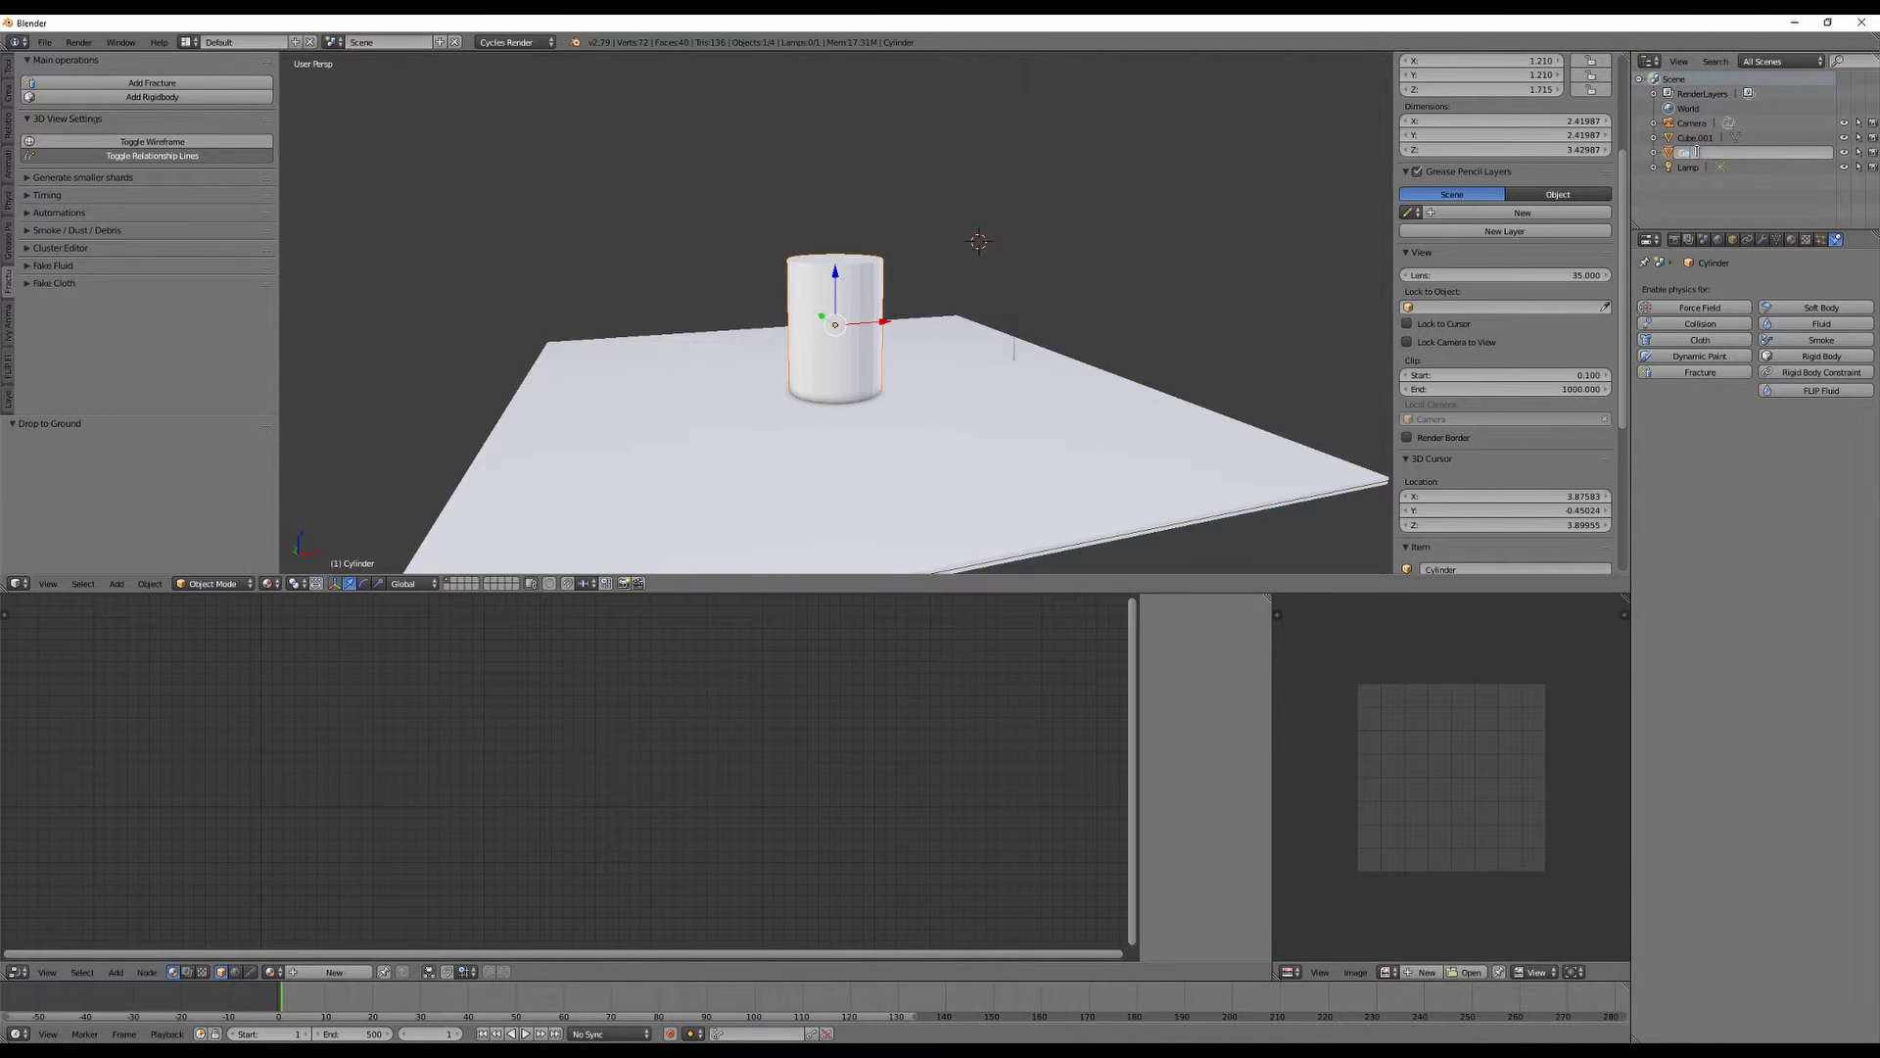
text(as)
key(Return)
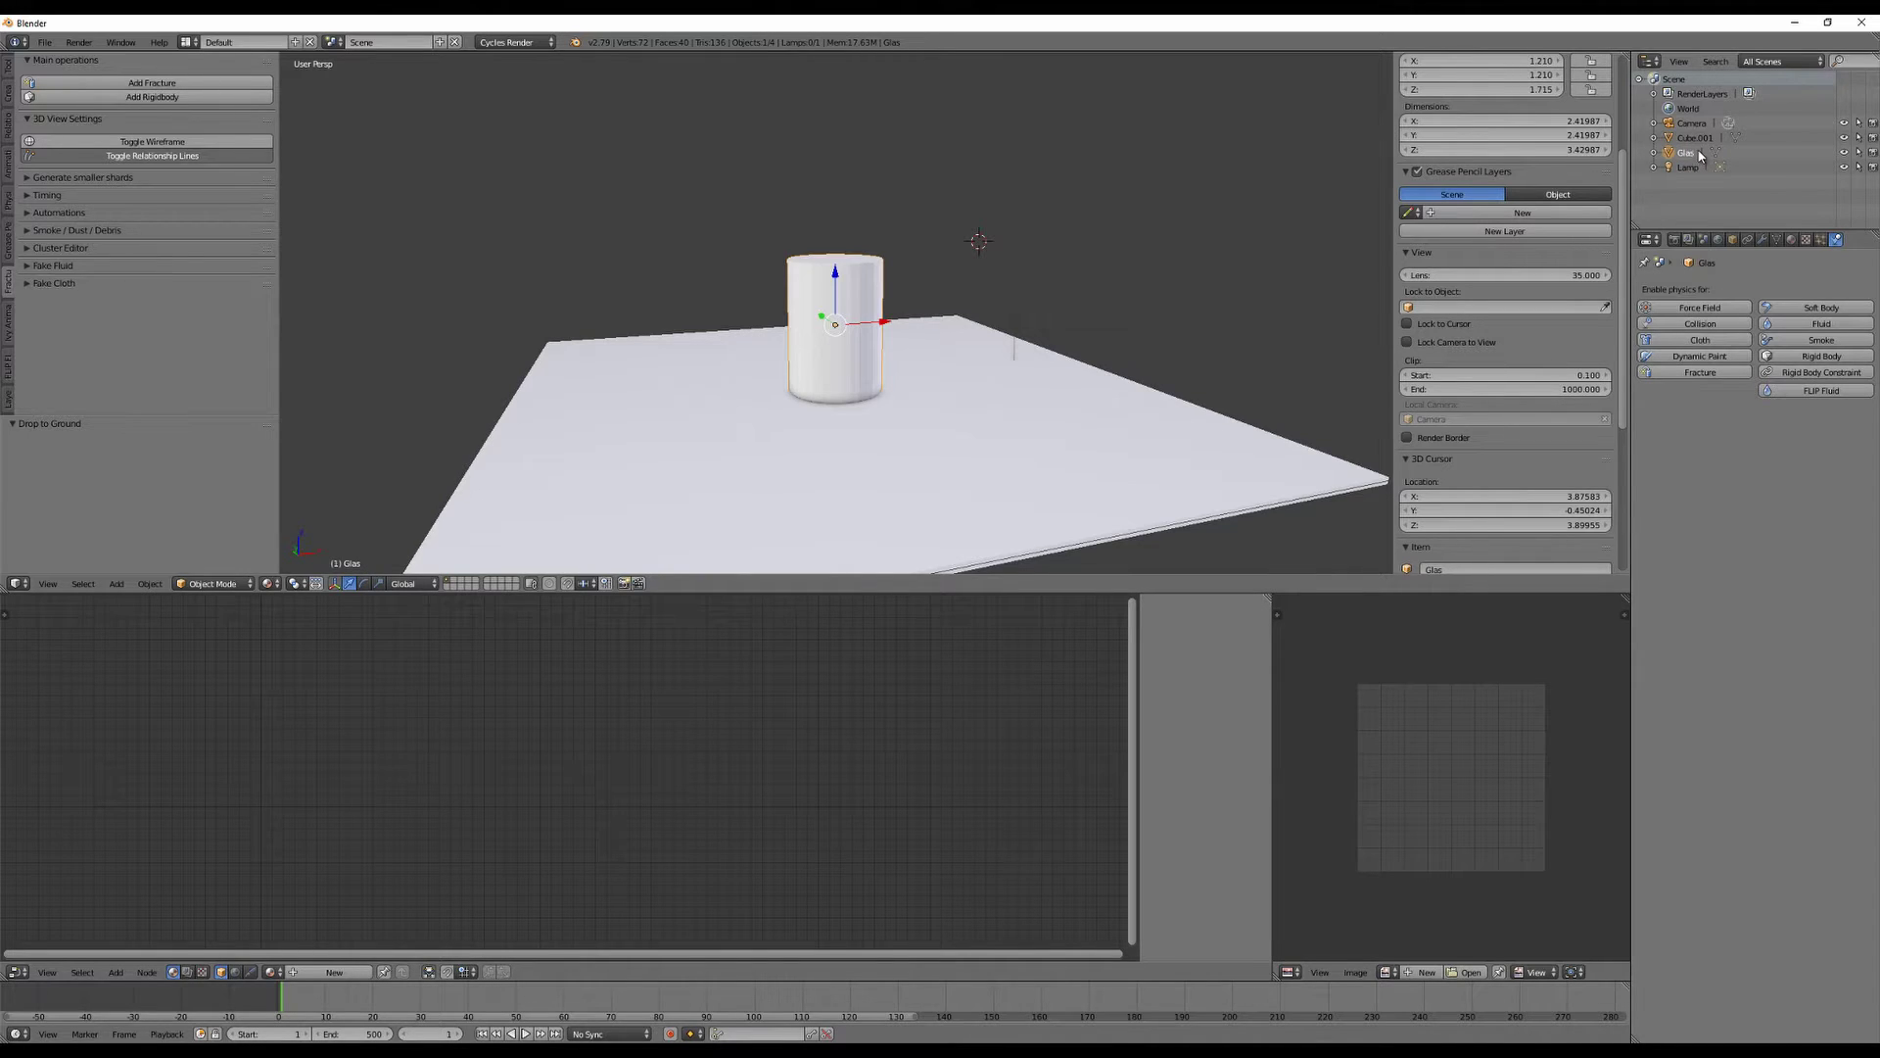
Rename the ground plate object Cube.001 as Ground.
click(1696, 138)
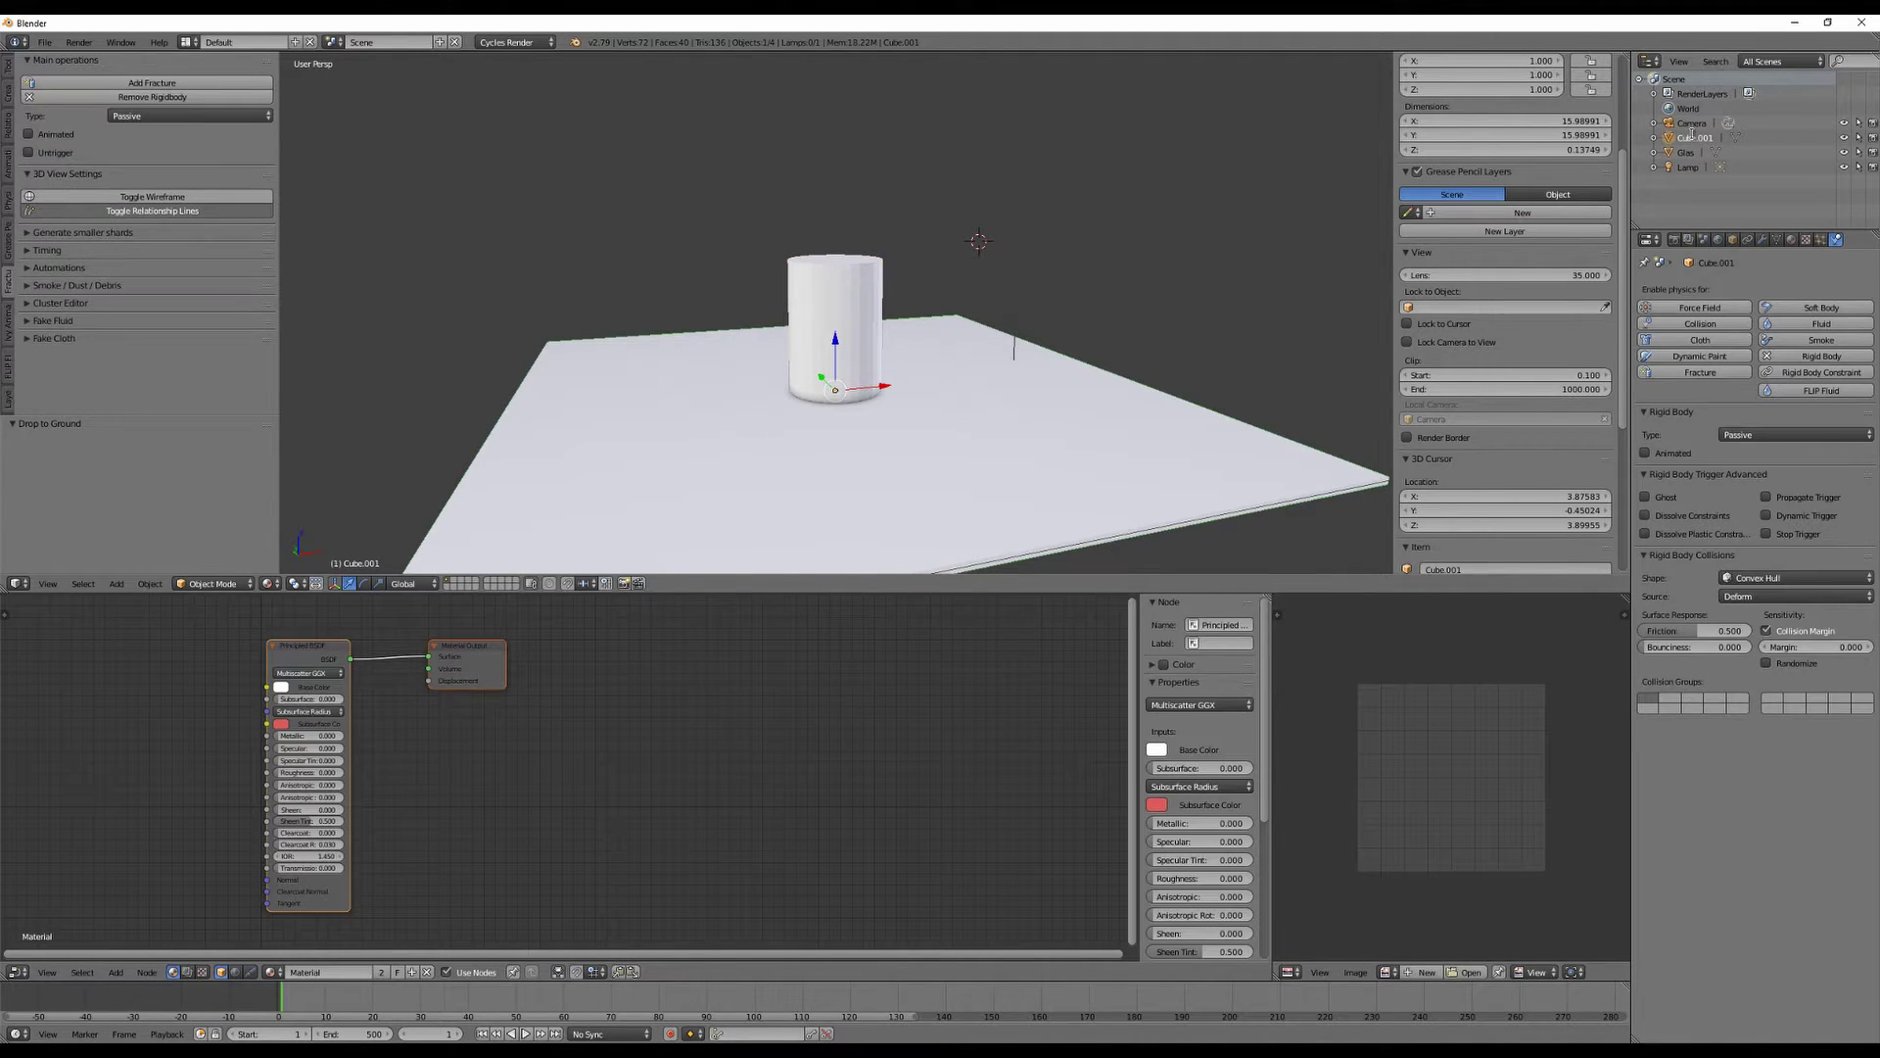
double_click(1692, 136)
text(Ground)
key(Return)
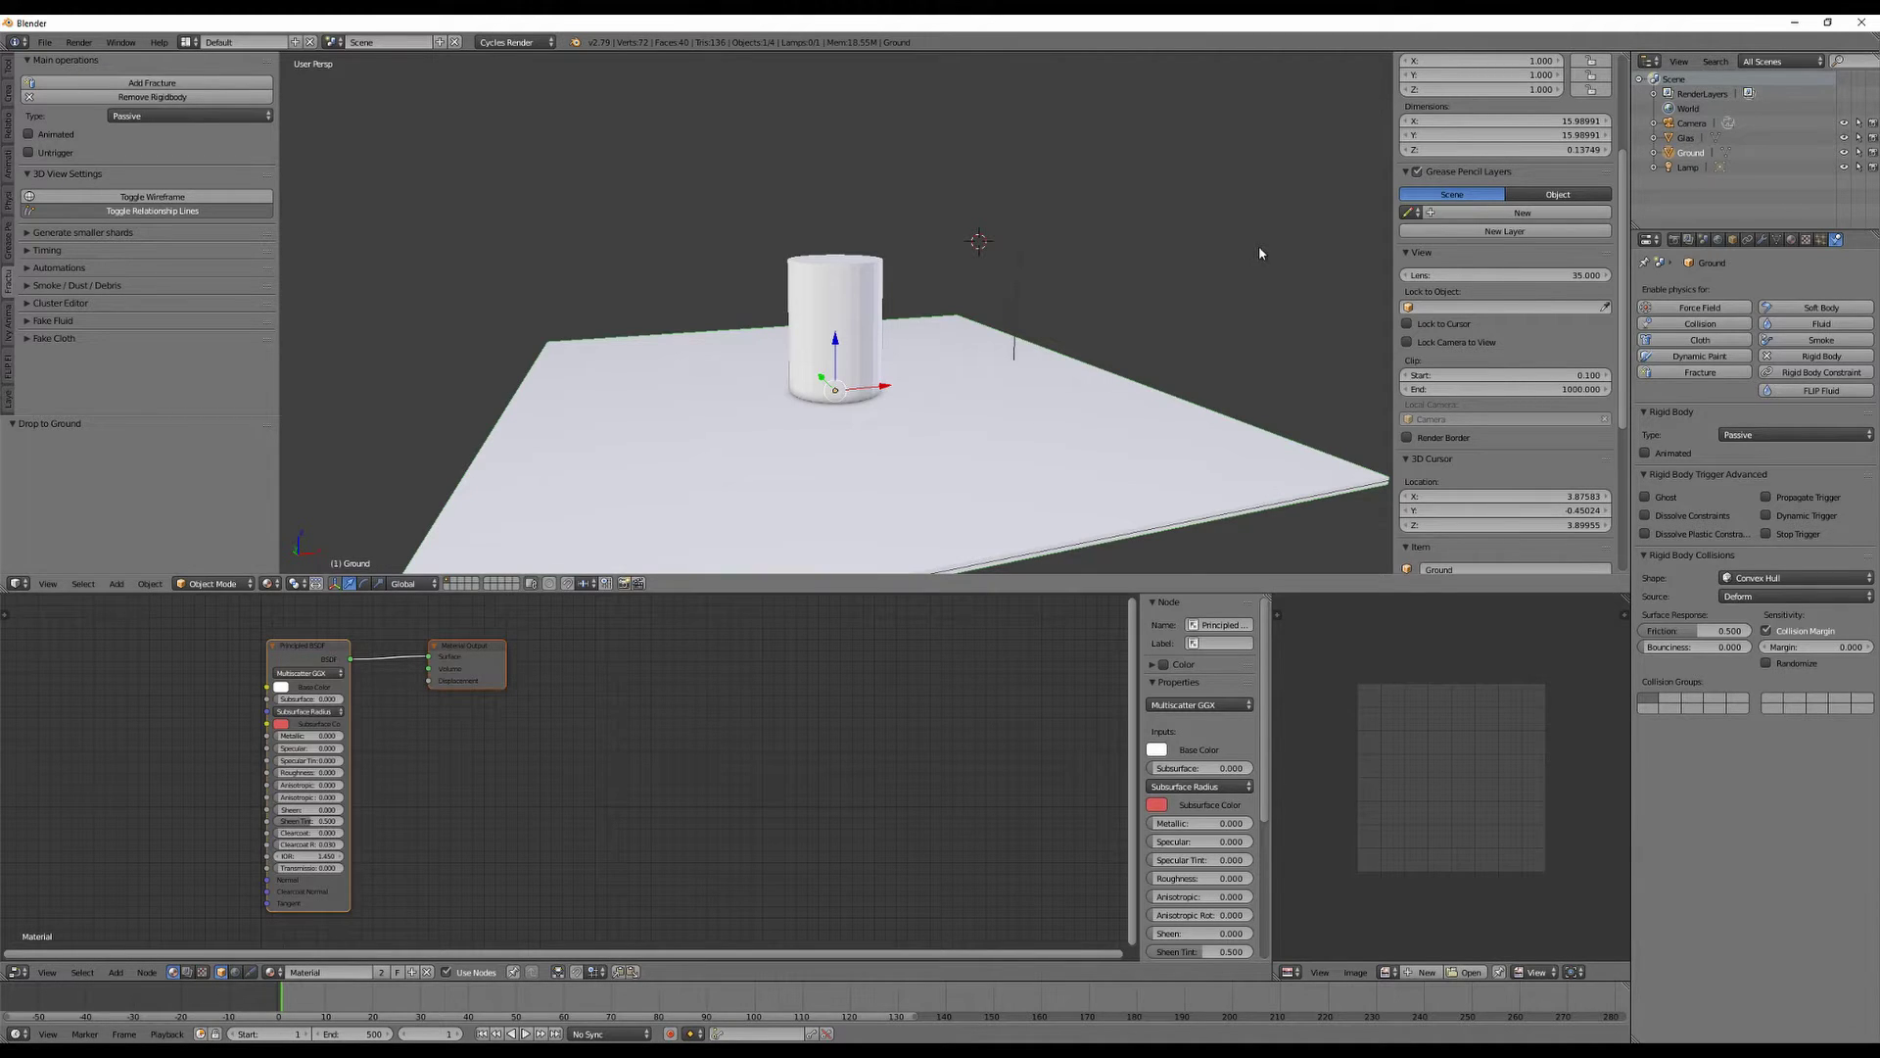
Delete the top cap face of the Glas cylinder to open the glass at its upper end.
mouse_move(1054, 327)
middle_down()
mouse_move(1056, 347)
mouse_move(1044, 320)
middle_up()
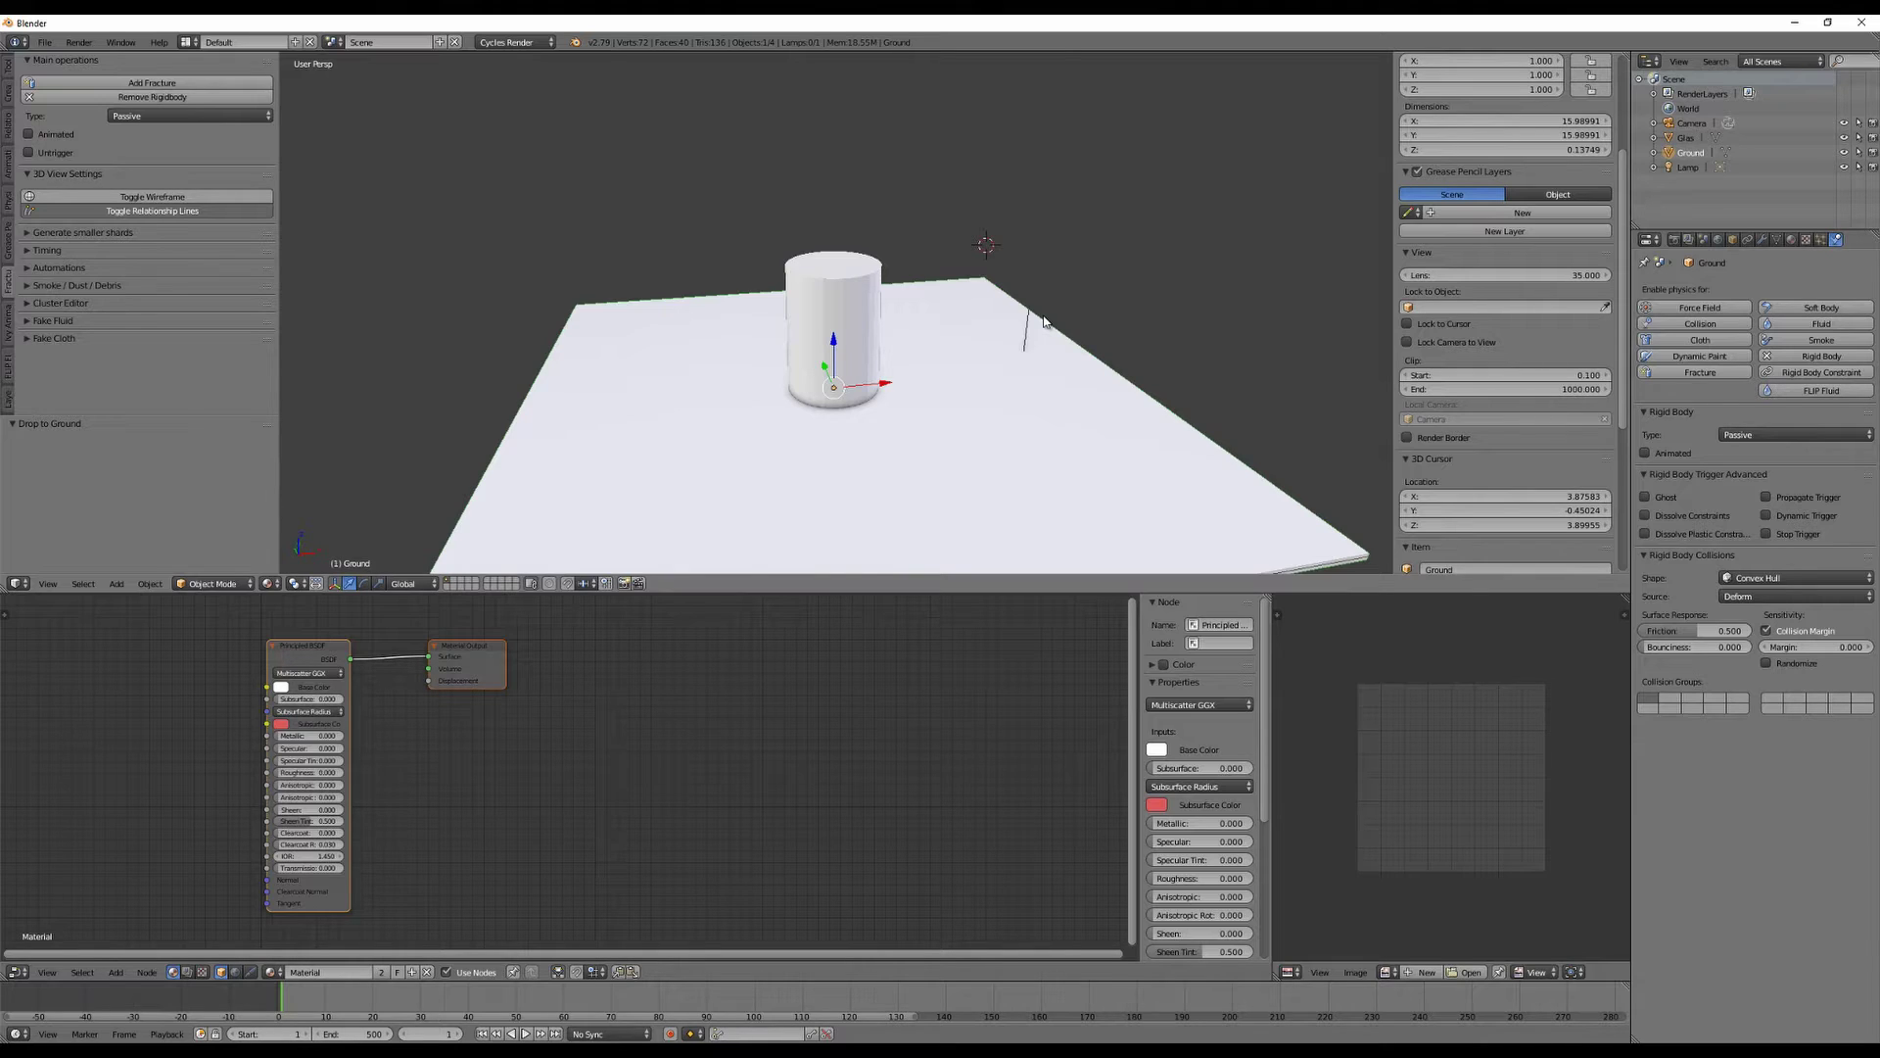
right_click(804, 338)
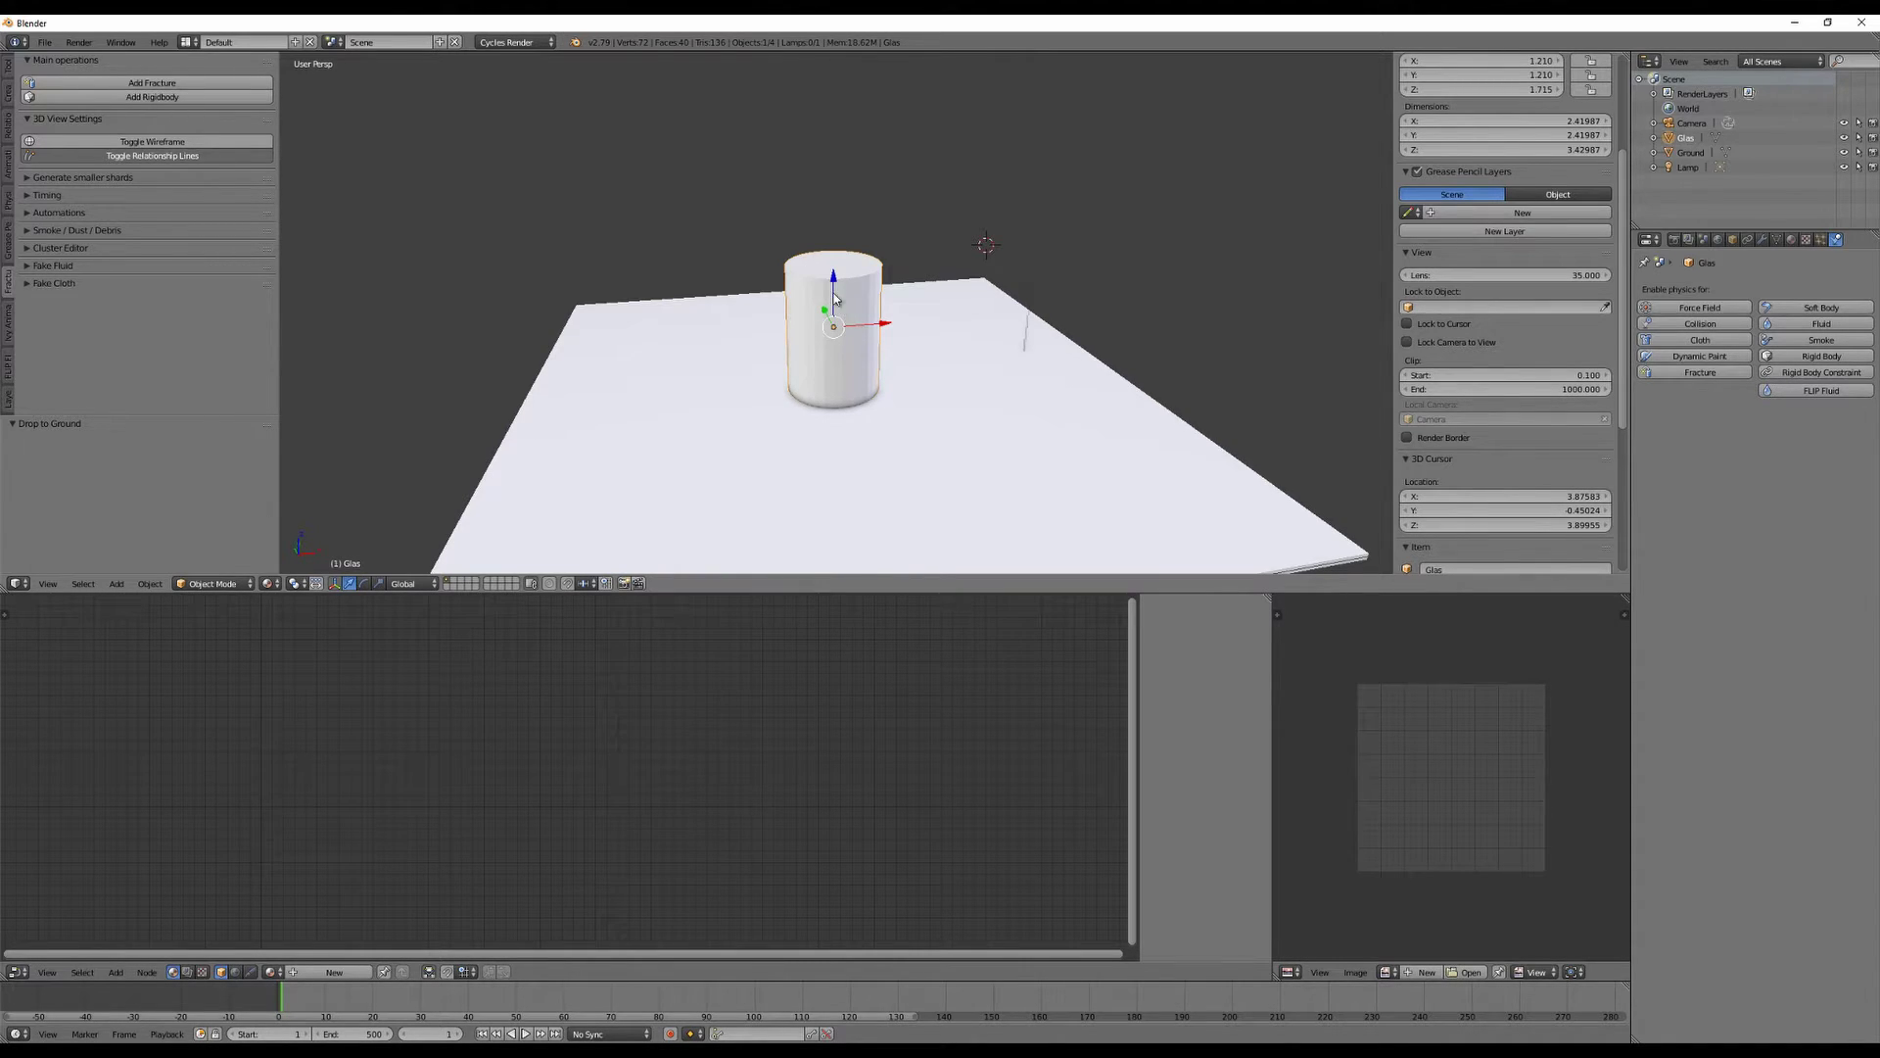
middle_drag(957, 264, 956, 338)
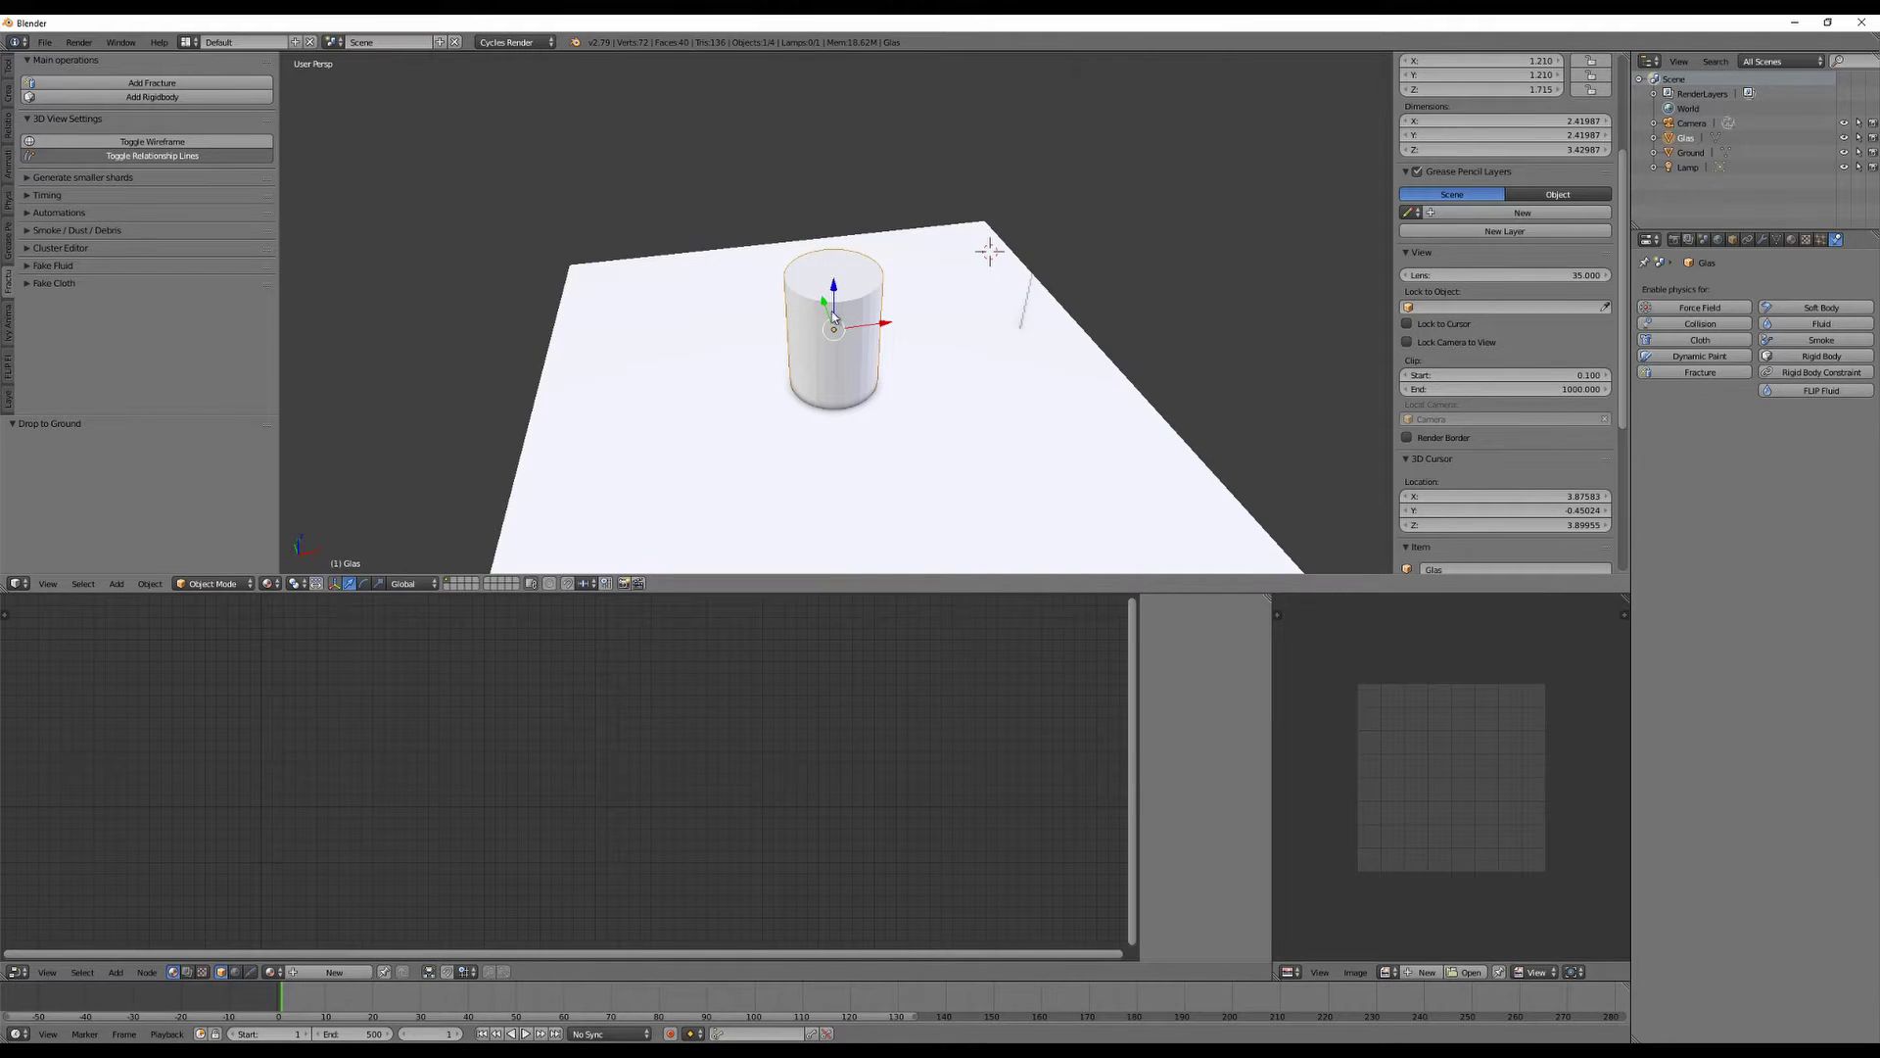
key(Tab)
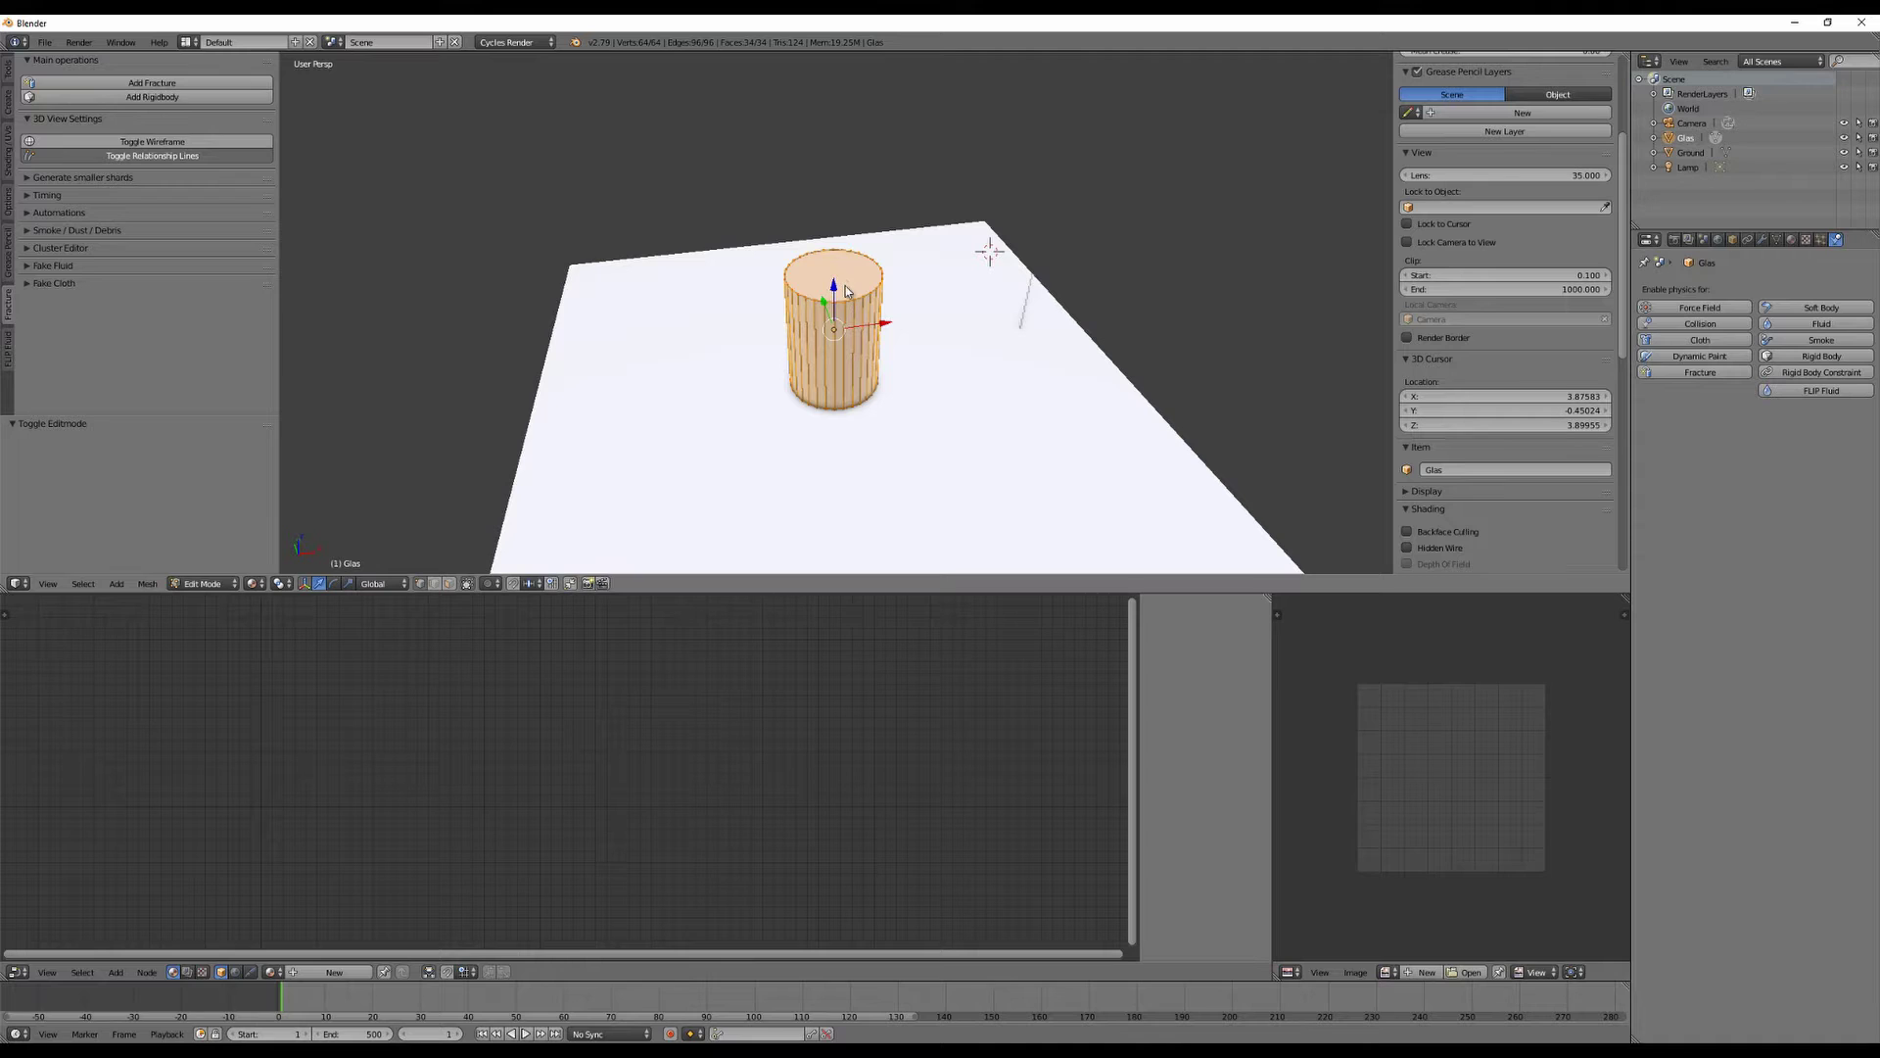
key(ctrl+Tab)
click(823, 309)
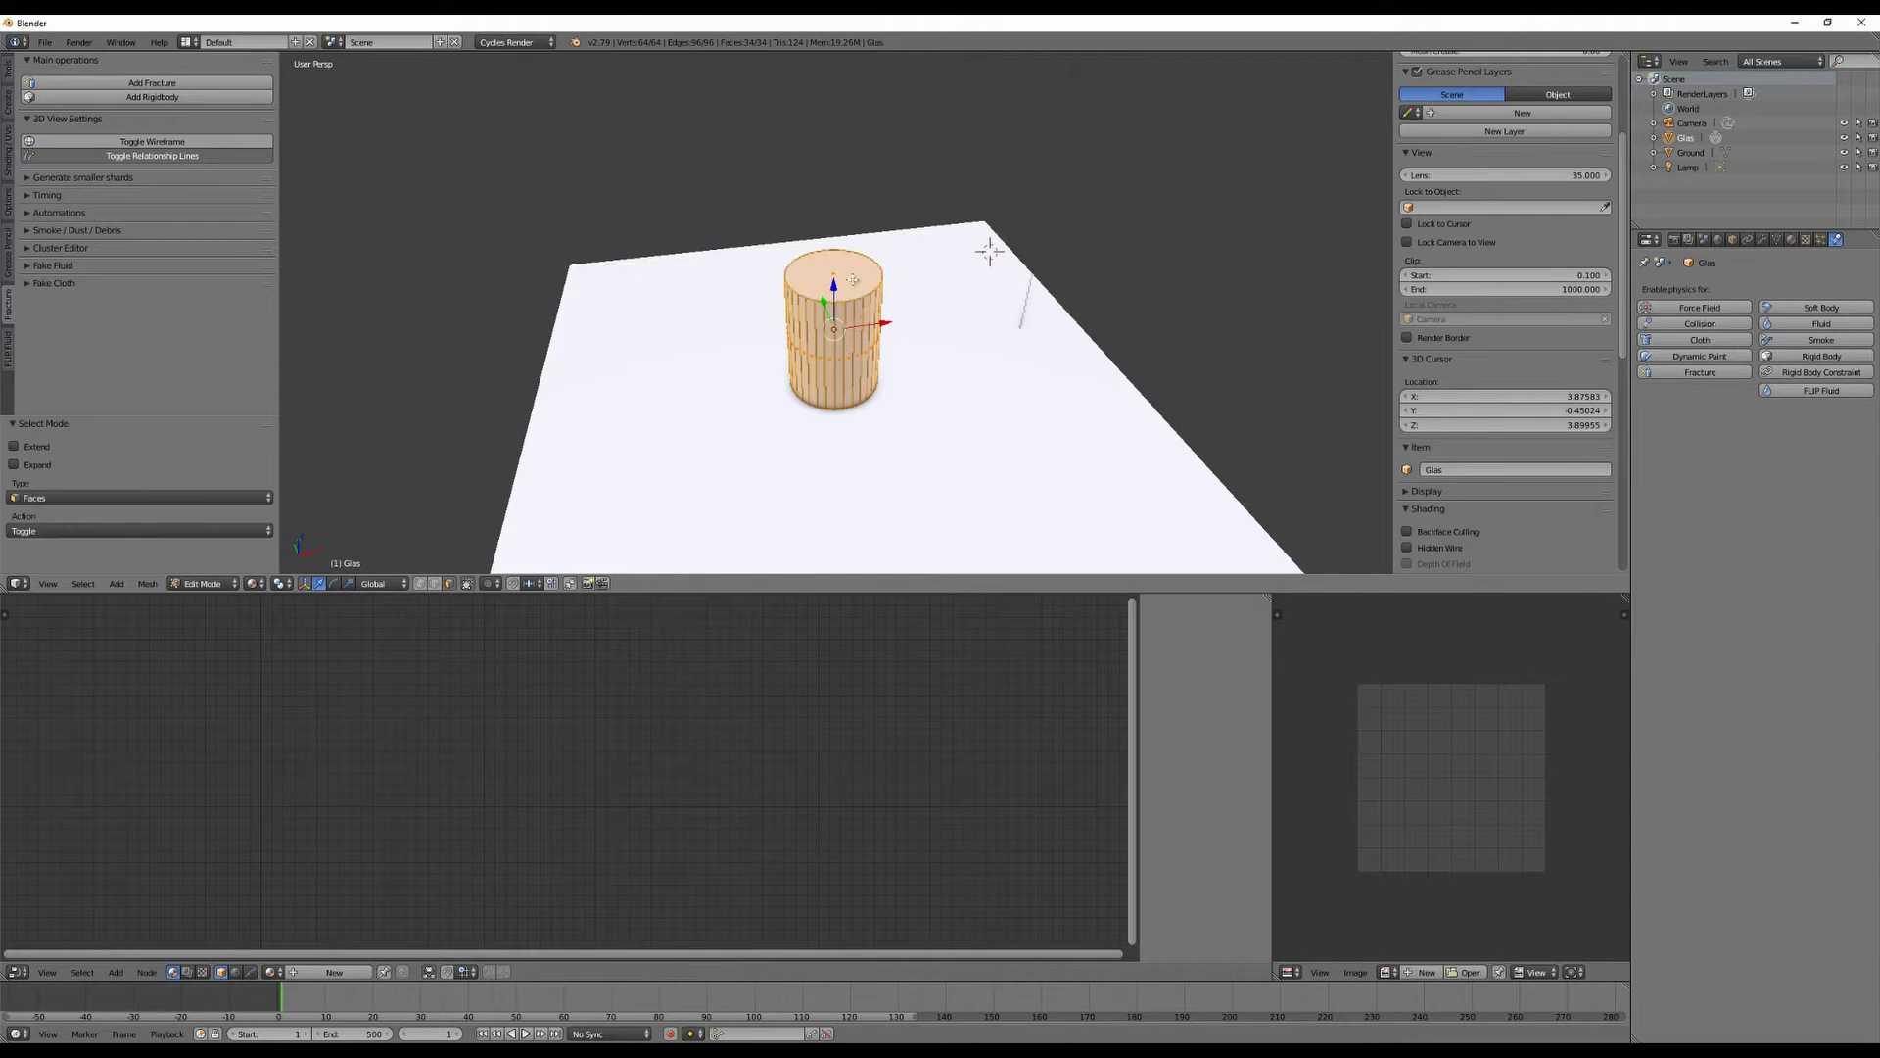
right_click(832, 274)
key(x)
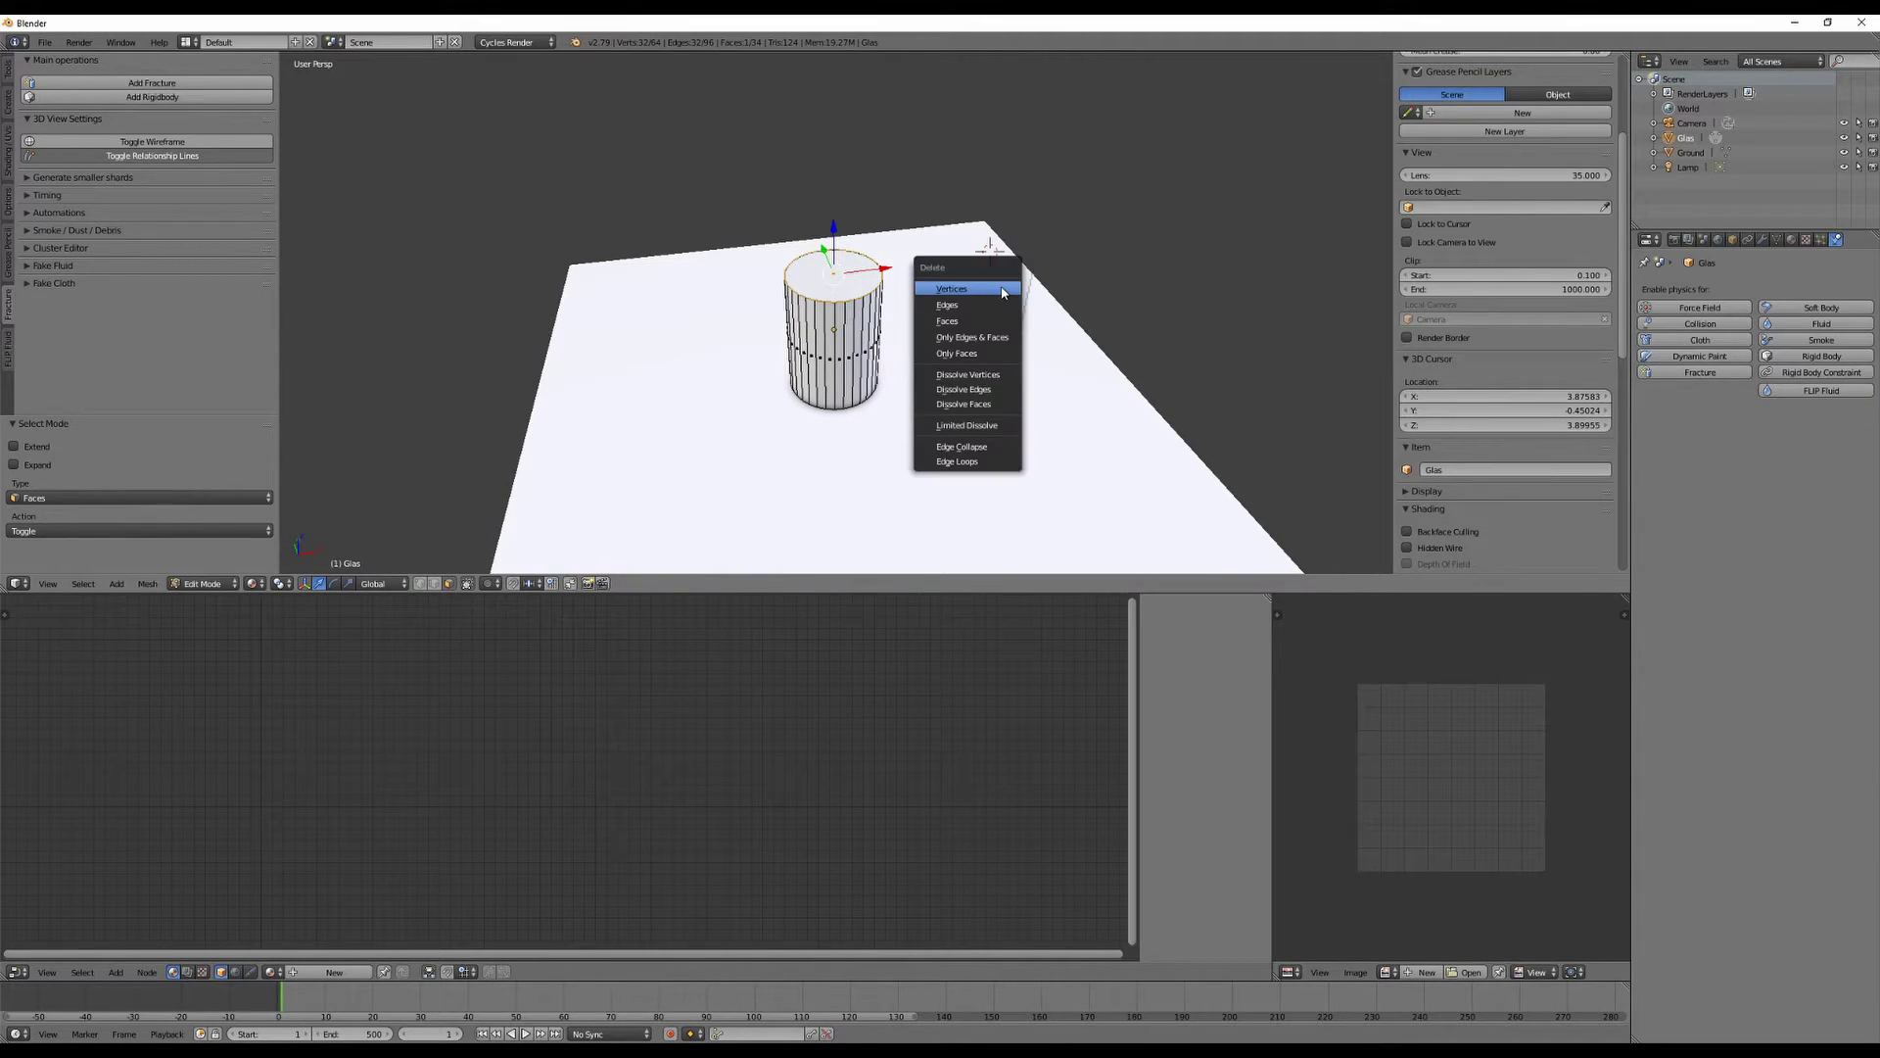
click(961, 344)
key(Tab)
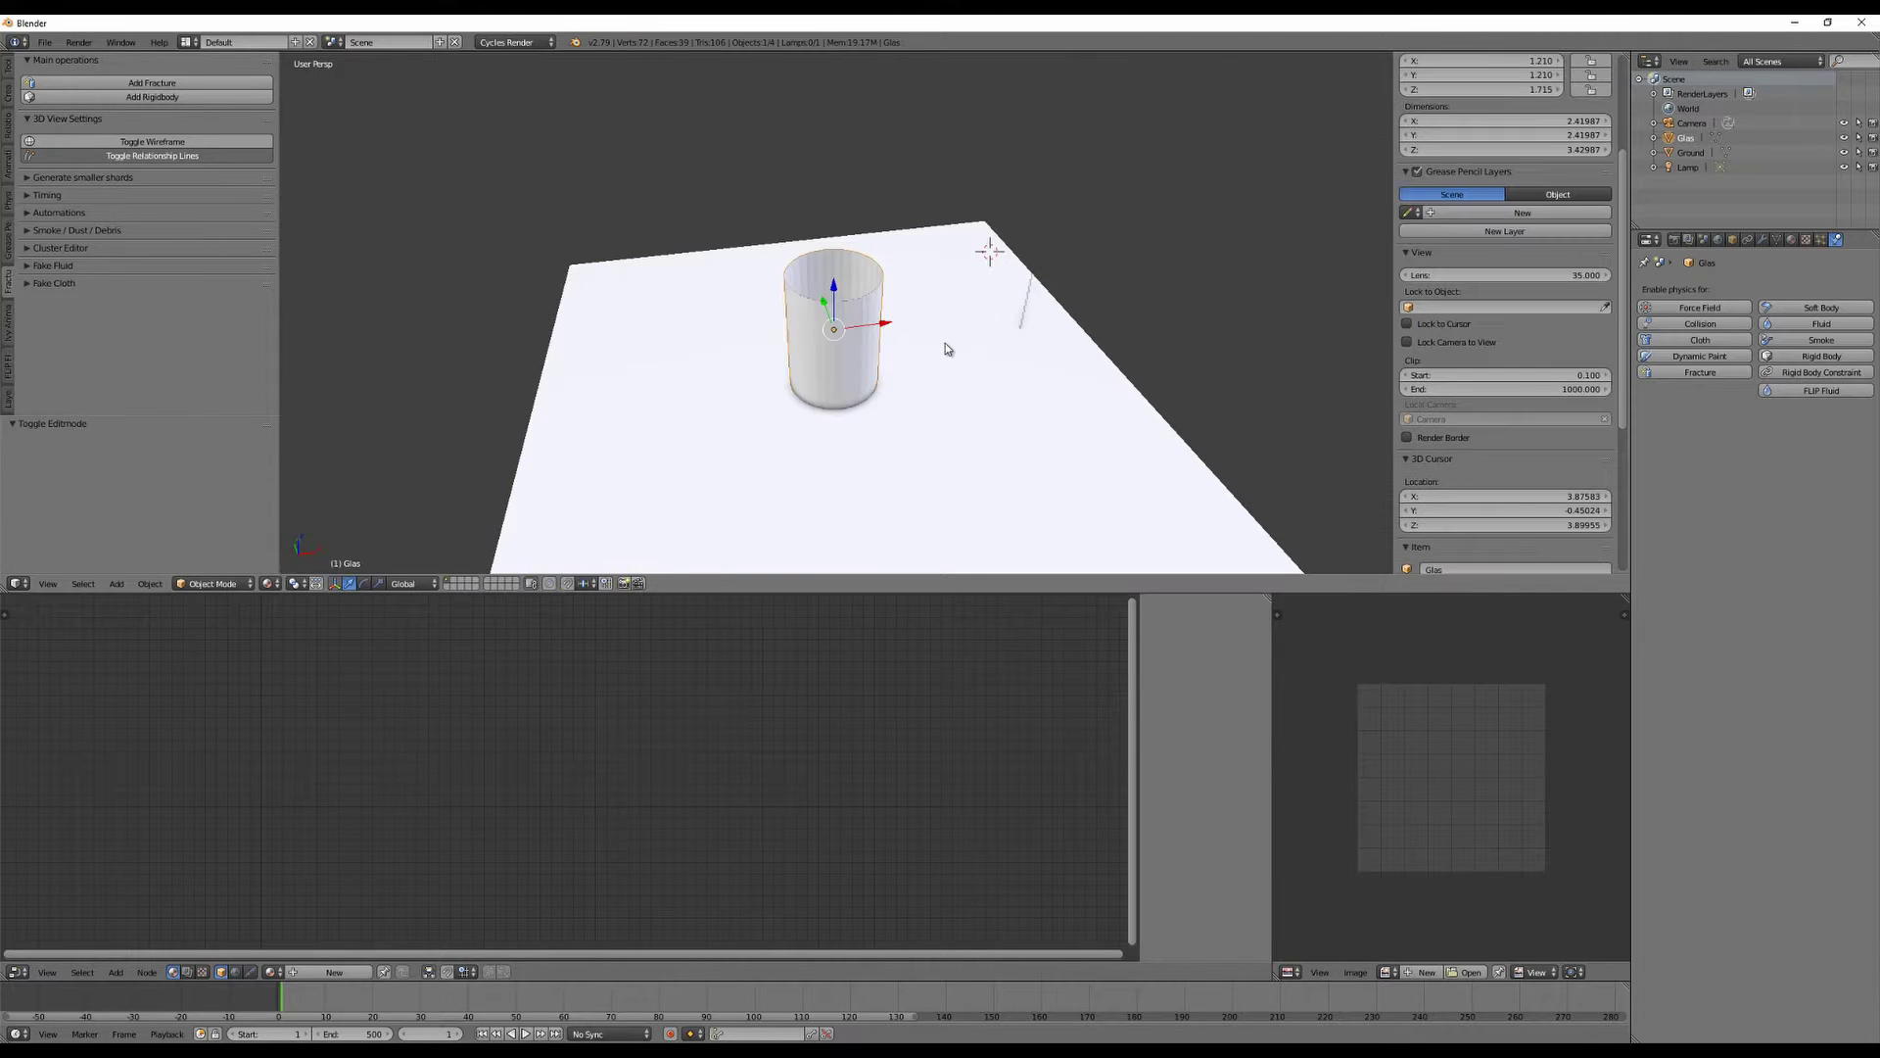
Examine the opened glass from the side and from above, looking at its thin walls and interior.
mouse_move(943, 331)
middle_down()
mouse_move(940, 437)
mouse_move(947, 300)
mouse_move(925, 335)
mouse_move(927, 416)
mouse_move(940, 336)
mouse_move(989, 316)
mouse_move(931, 344)
middle_up()
scroll(917, 357, up, 4)
scroll(918, 357, down, 3)
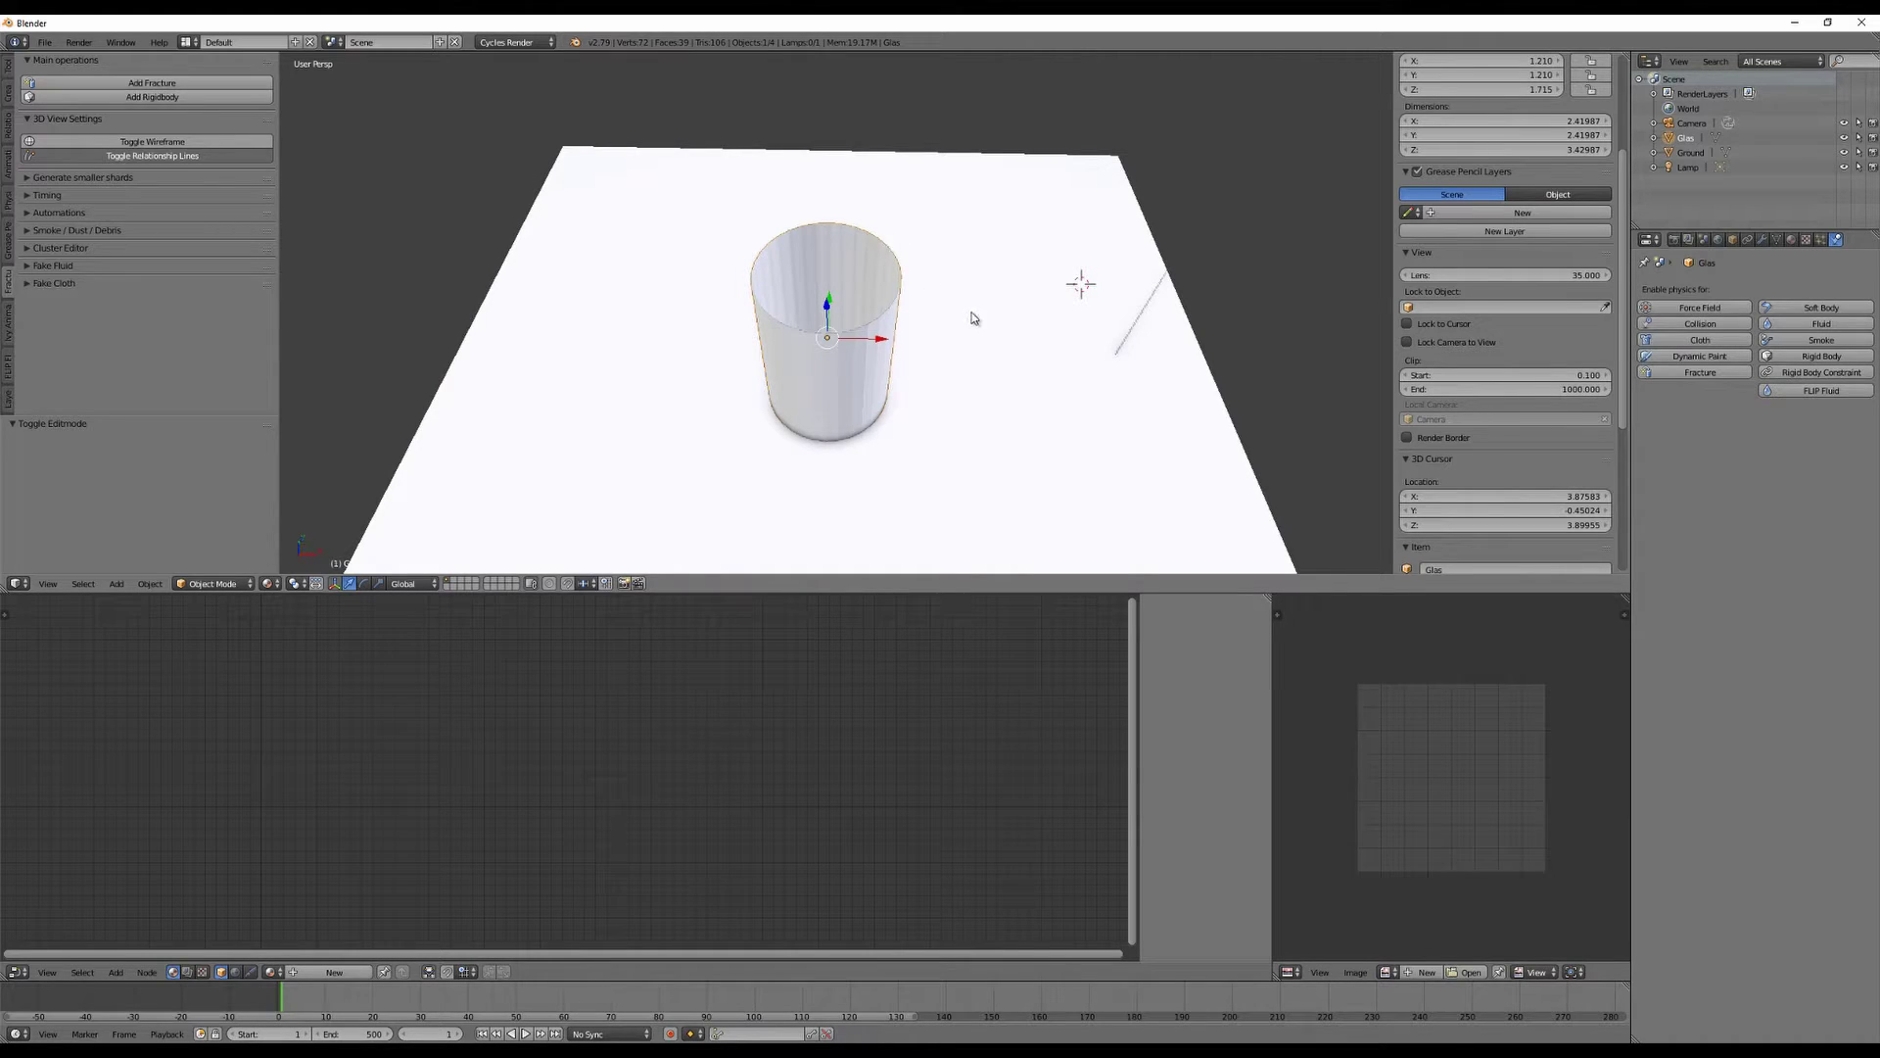
middle_drag(972, 317, 836, 316)
scroll(960, 355, up, 3)
scroll(1016, 320, up, 2)
scroll(1024, 319, down, 4)
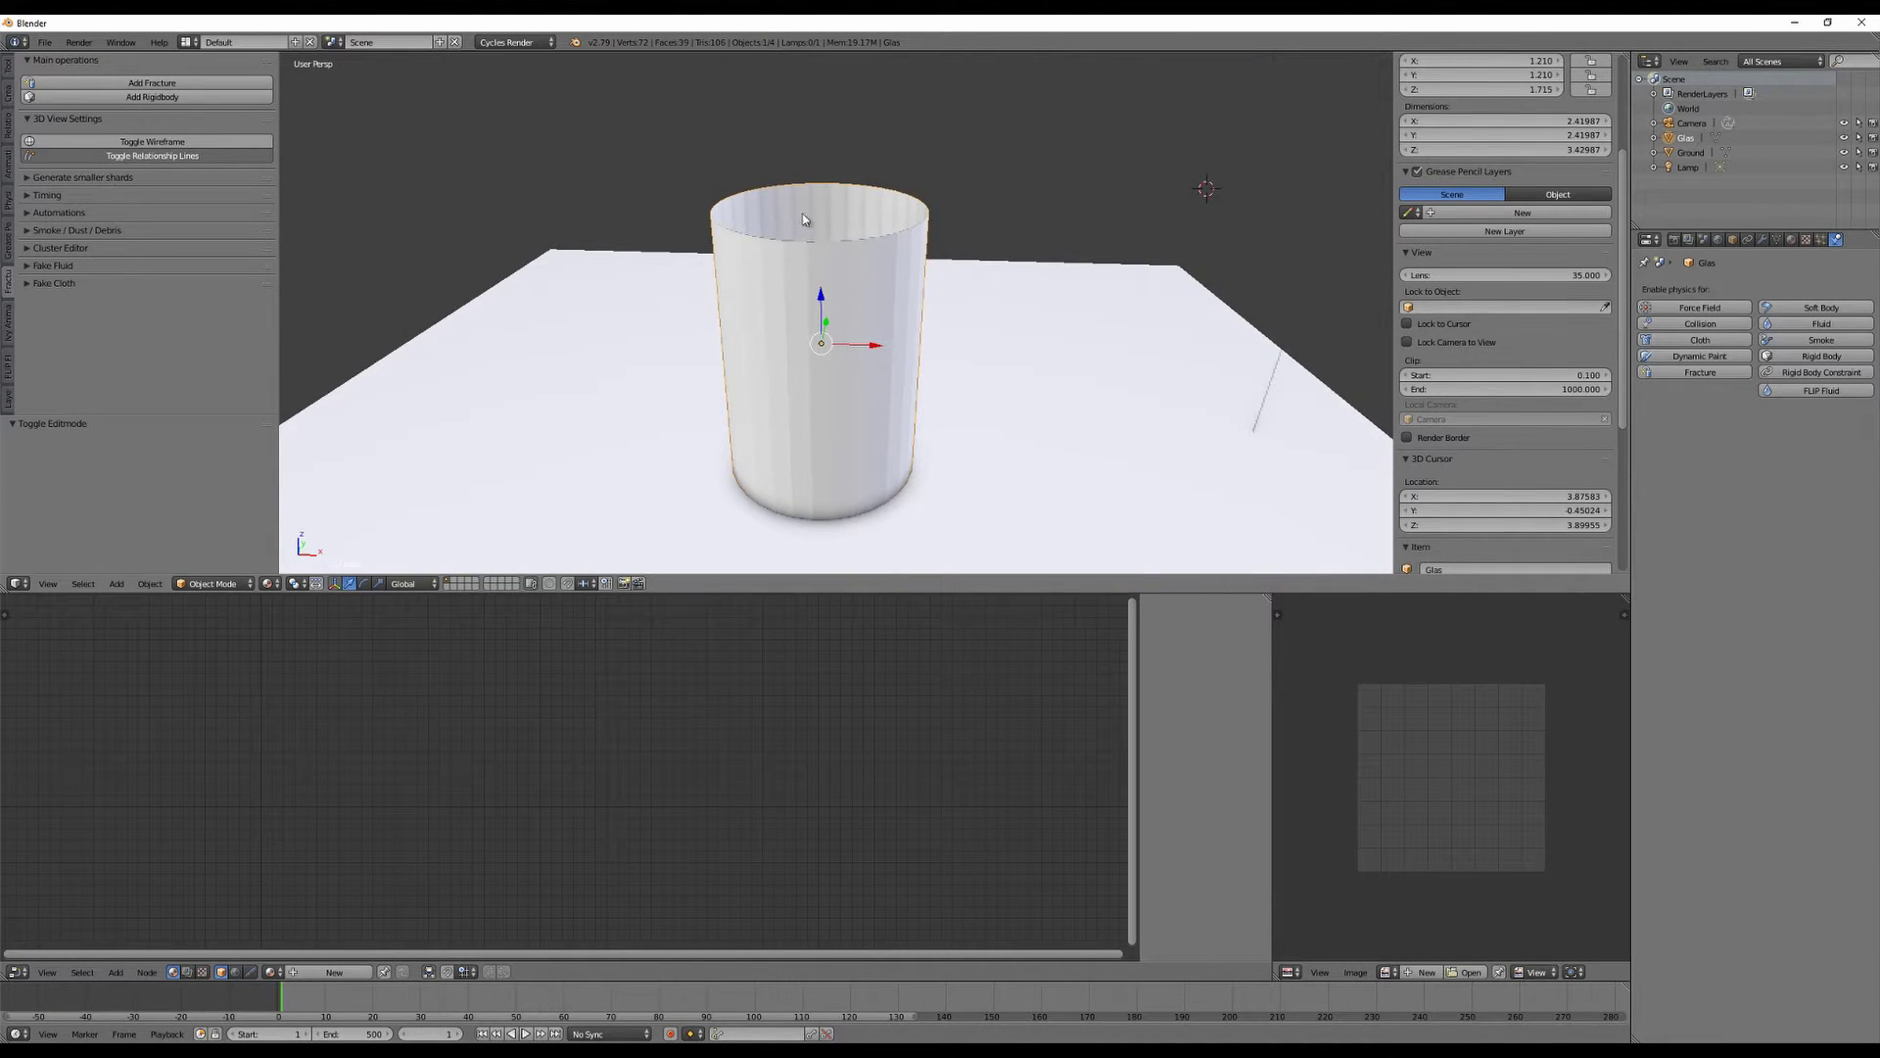
middle_drag(1040, 338, 938, 331)
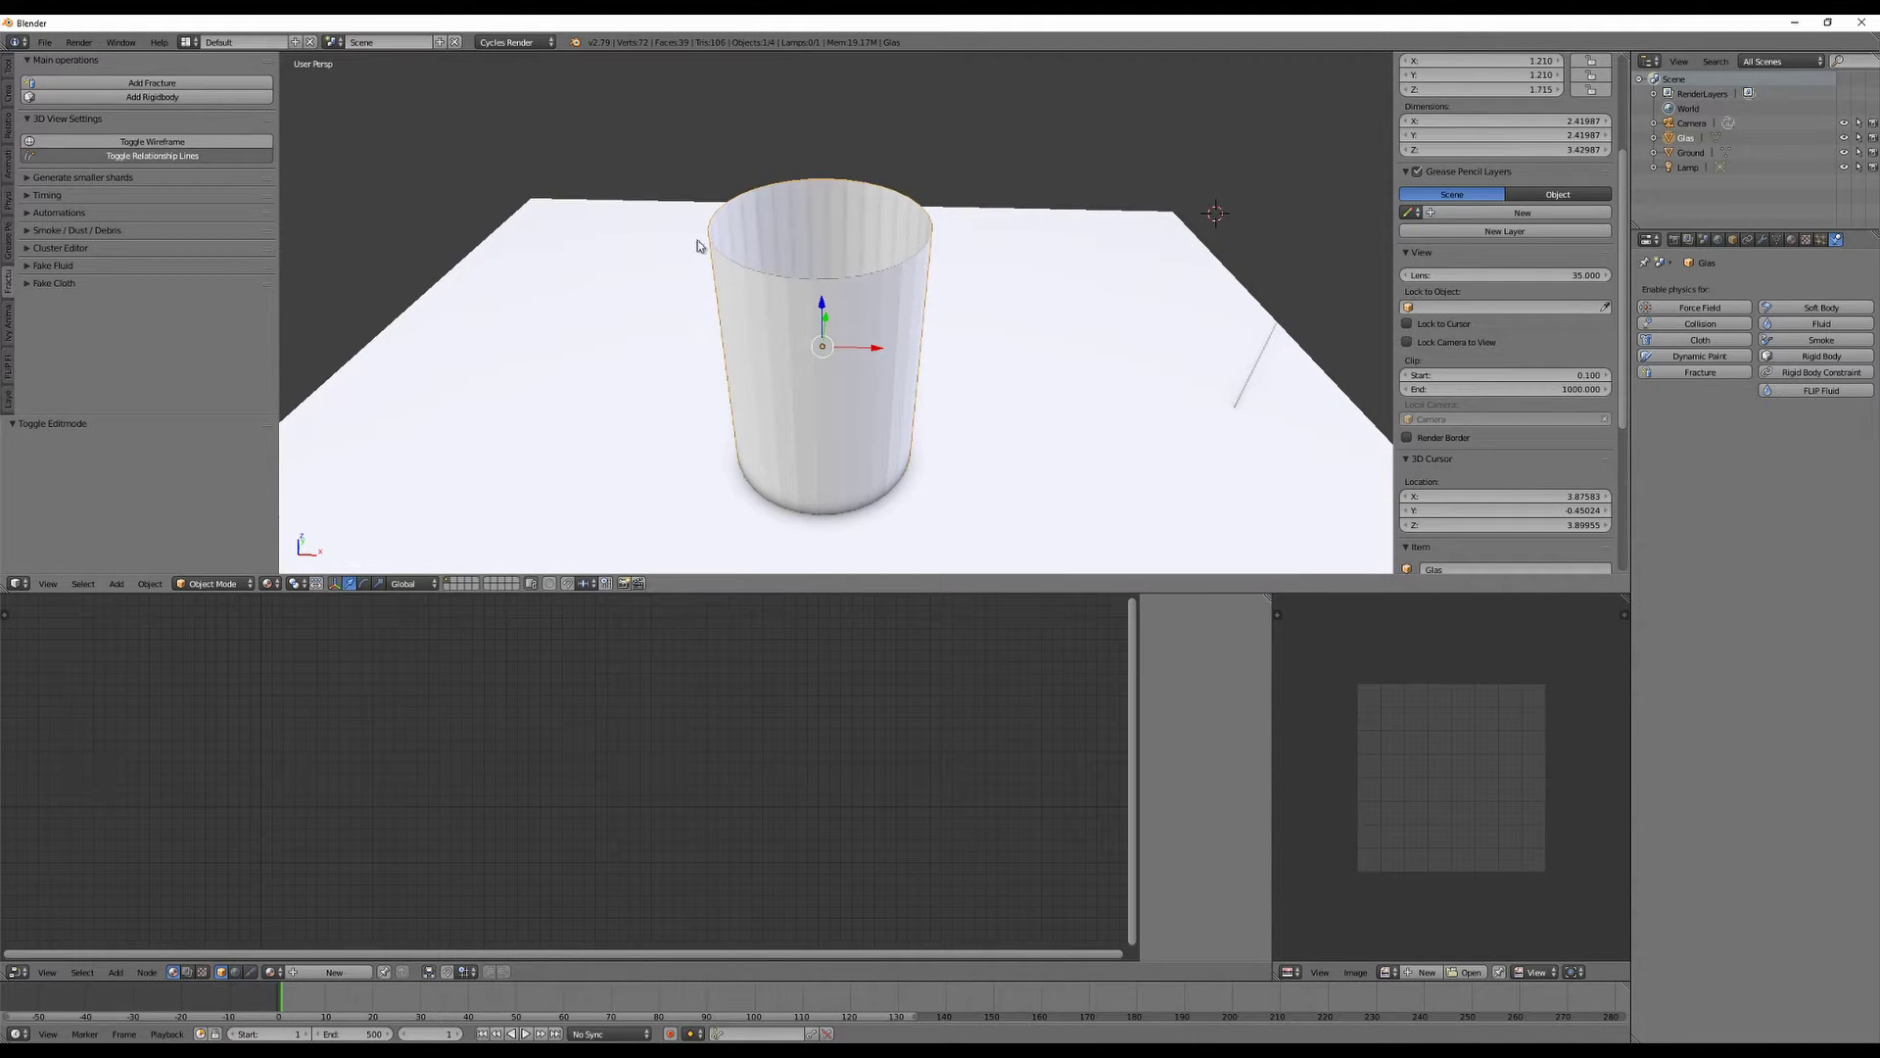
mouse_move(944, 306)
middle_down()
mouse_move(1012, 343)
mouse_move(1002, 421)
mouse_move(1007, 362)
mouse_move(920, 328)
middle_up()
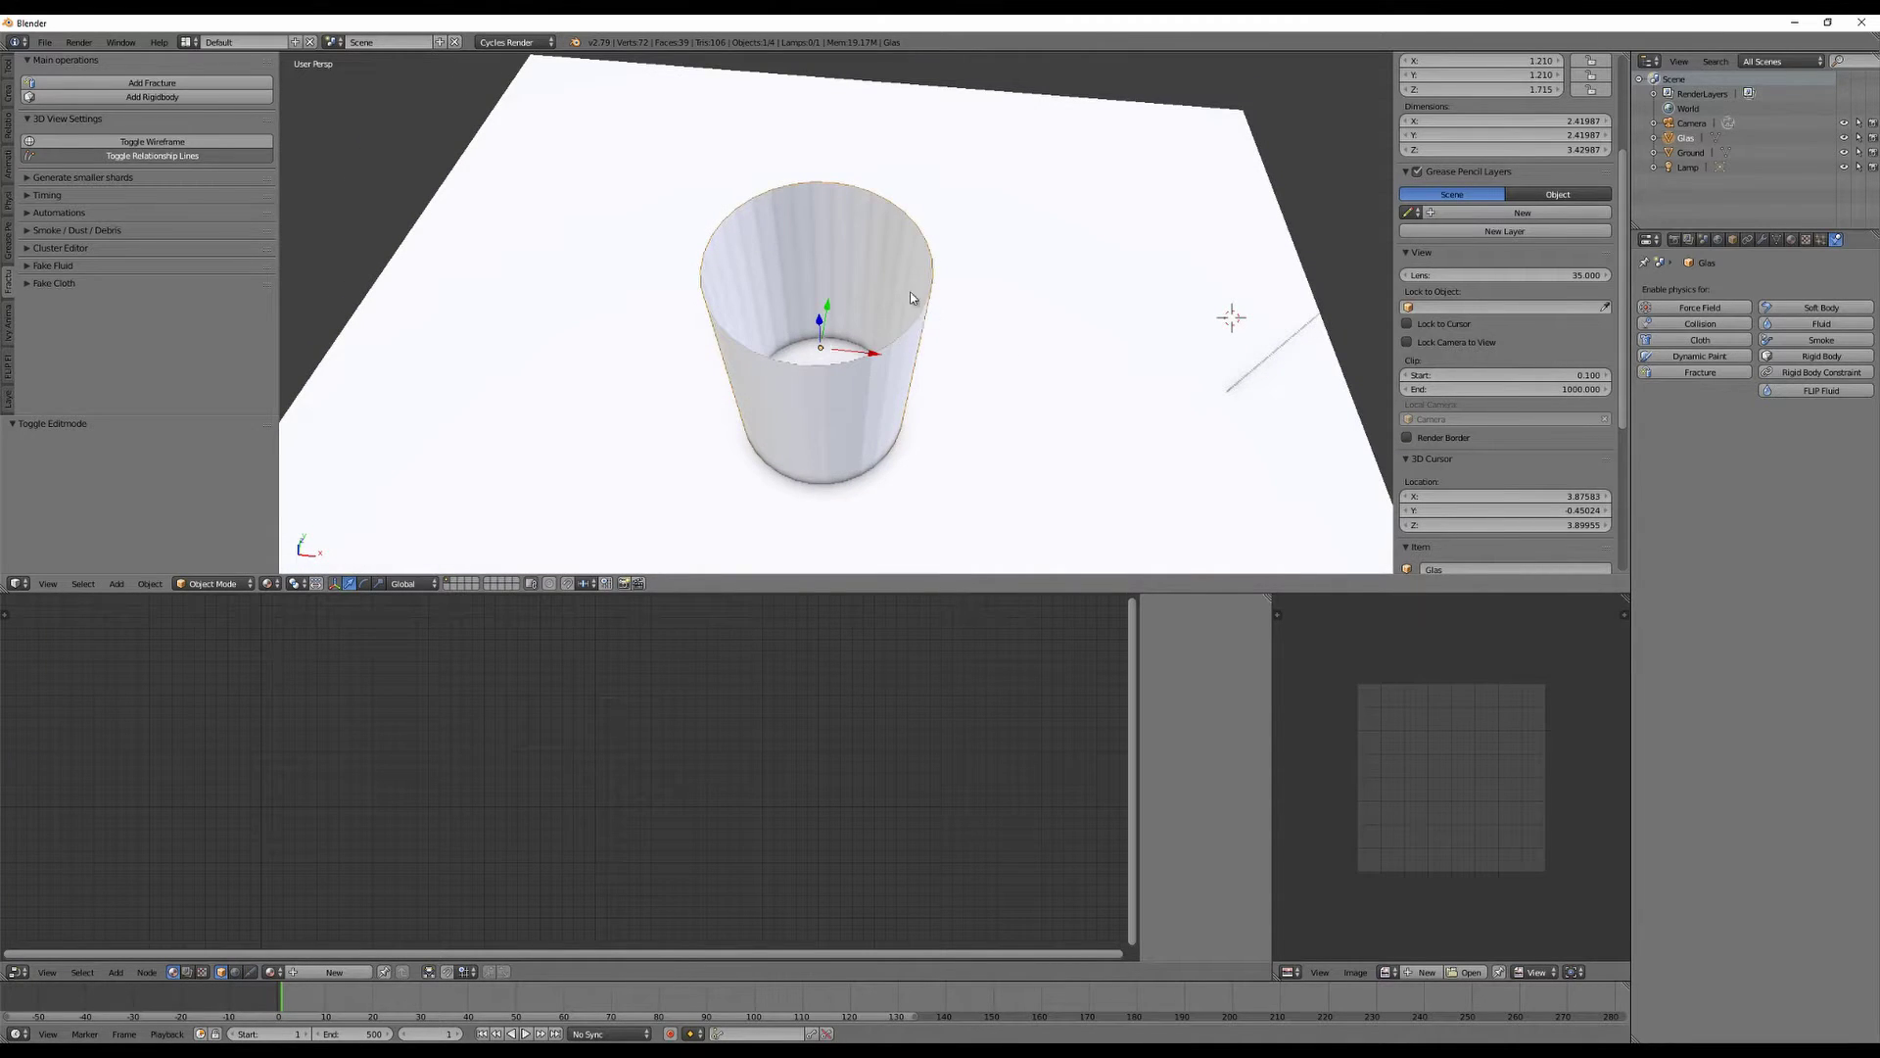
Add a Solidify modifier to the Glas object and set its thickness to 0.08.
click(1762, 240)
click(1706, 290)
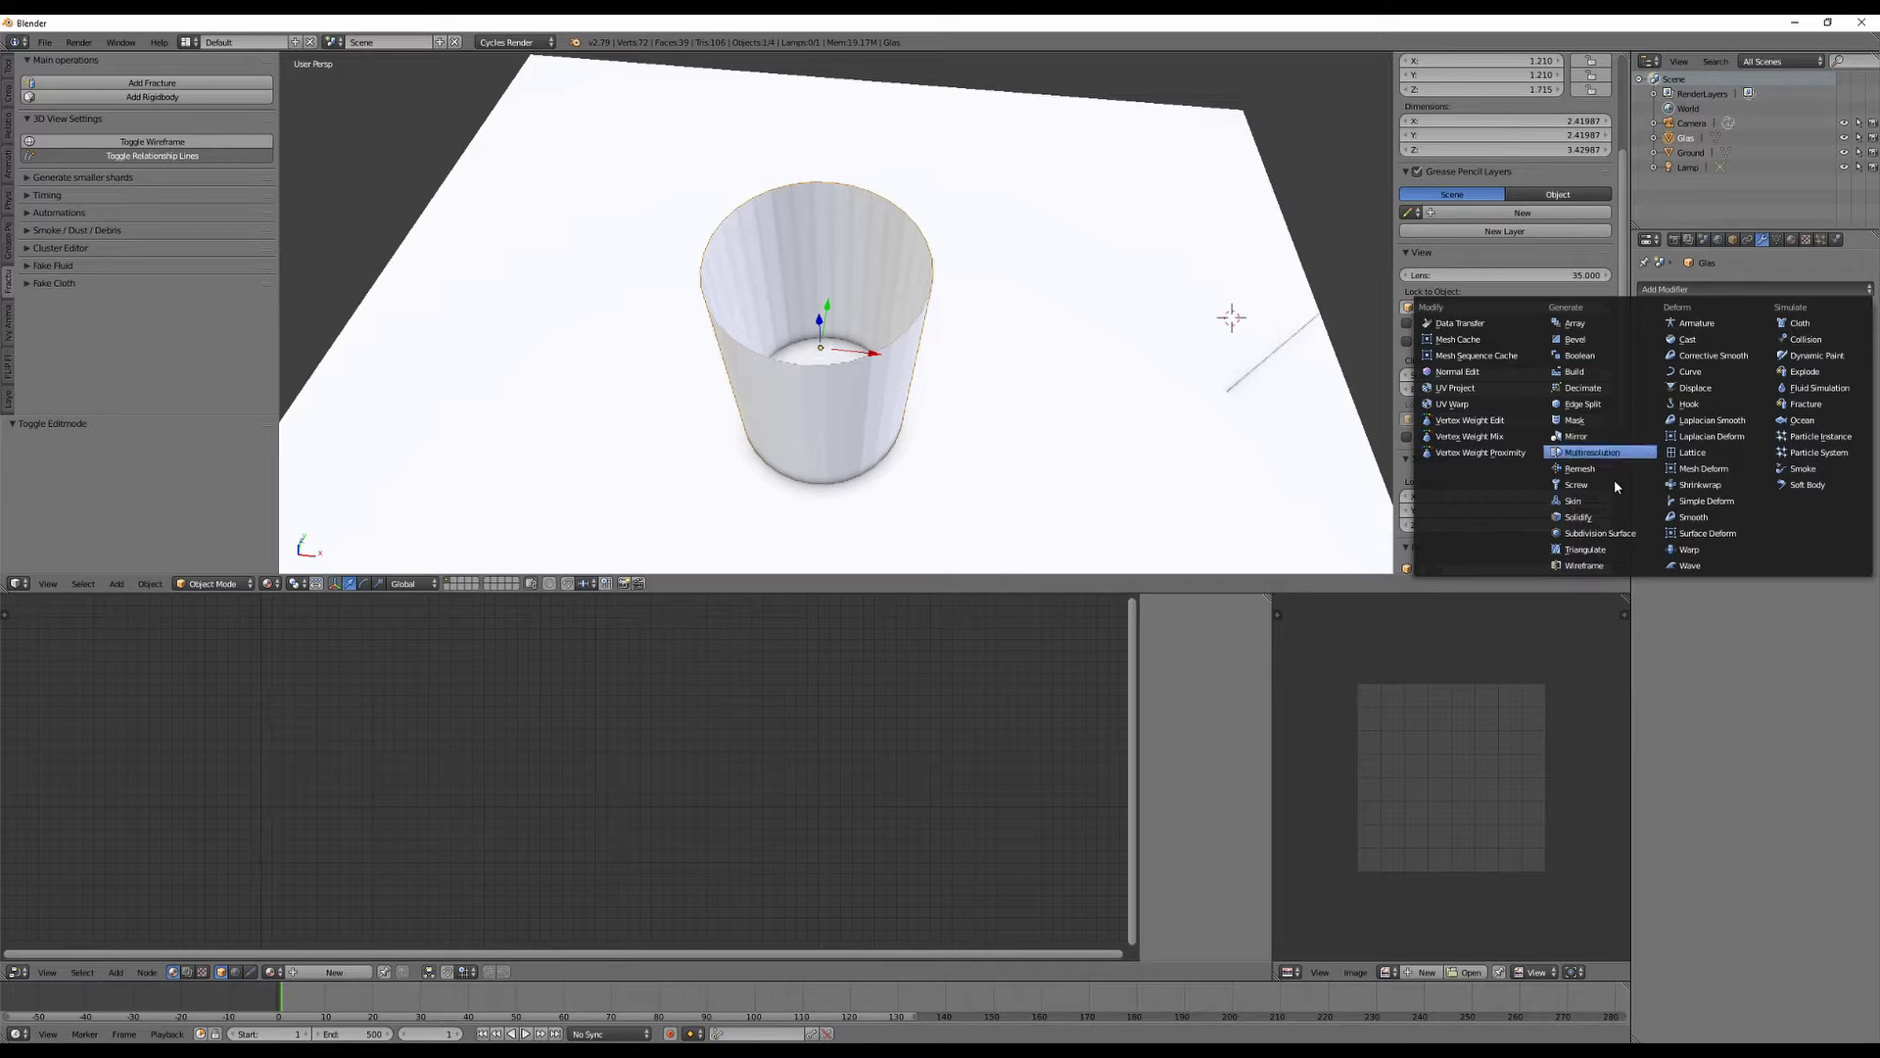
click(1608, 517)
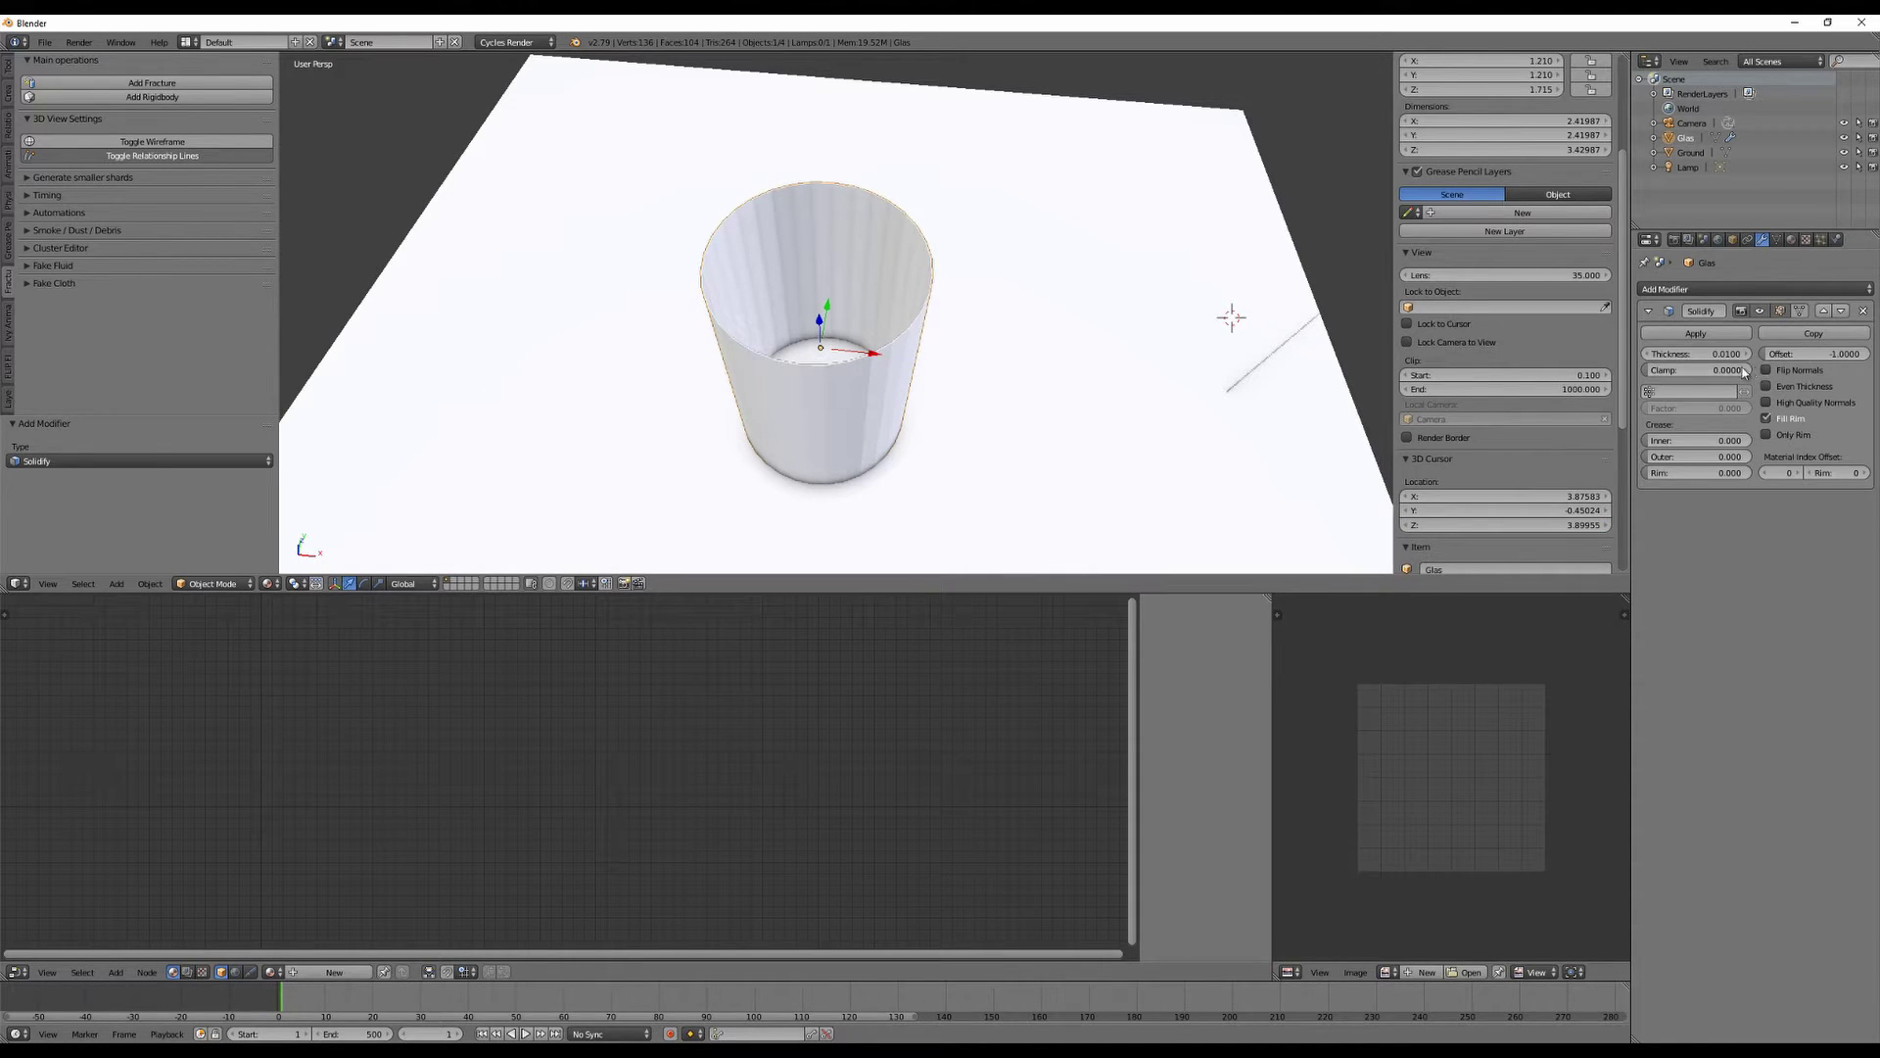
drag(1705, 359, 1774, 352)
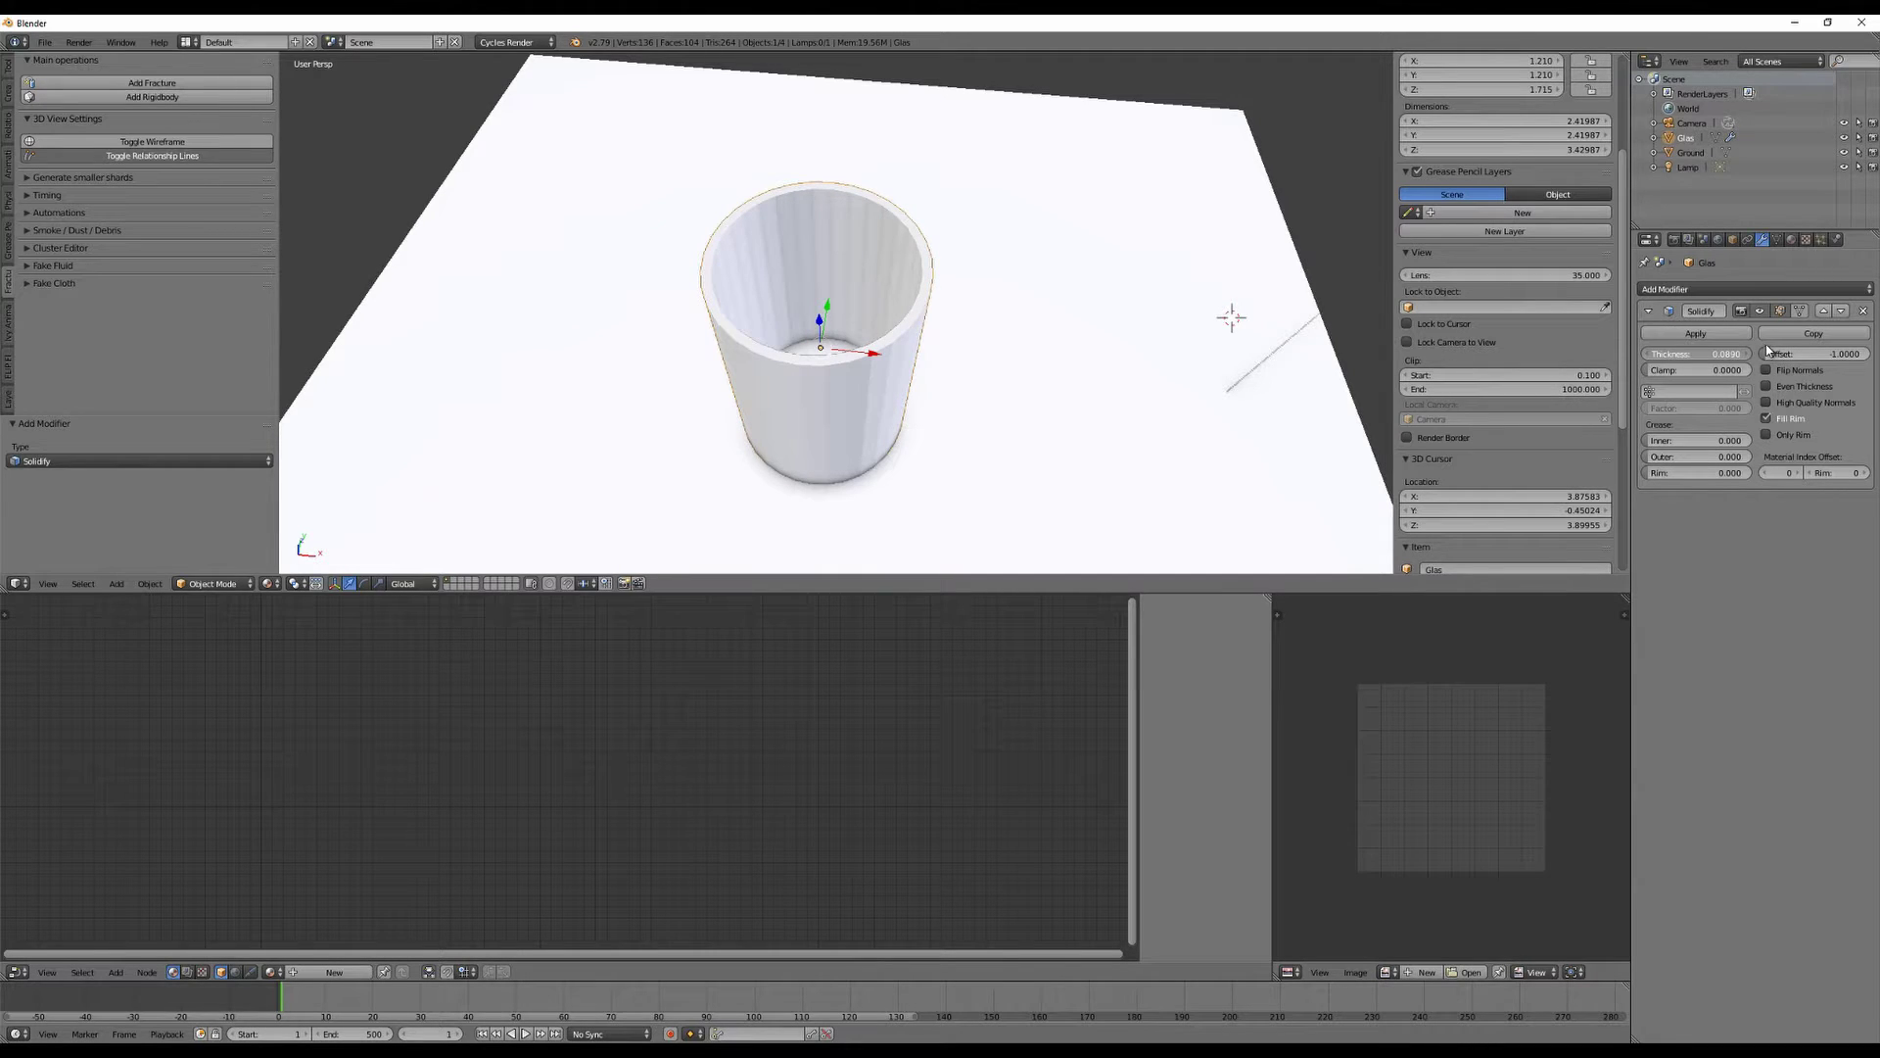
drag(1771, 353, 1694, 354)
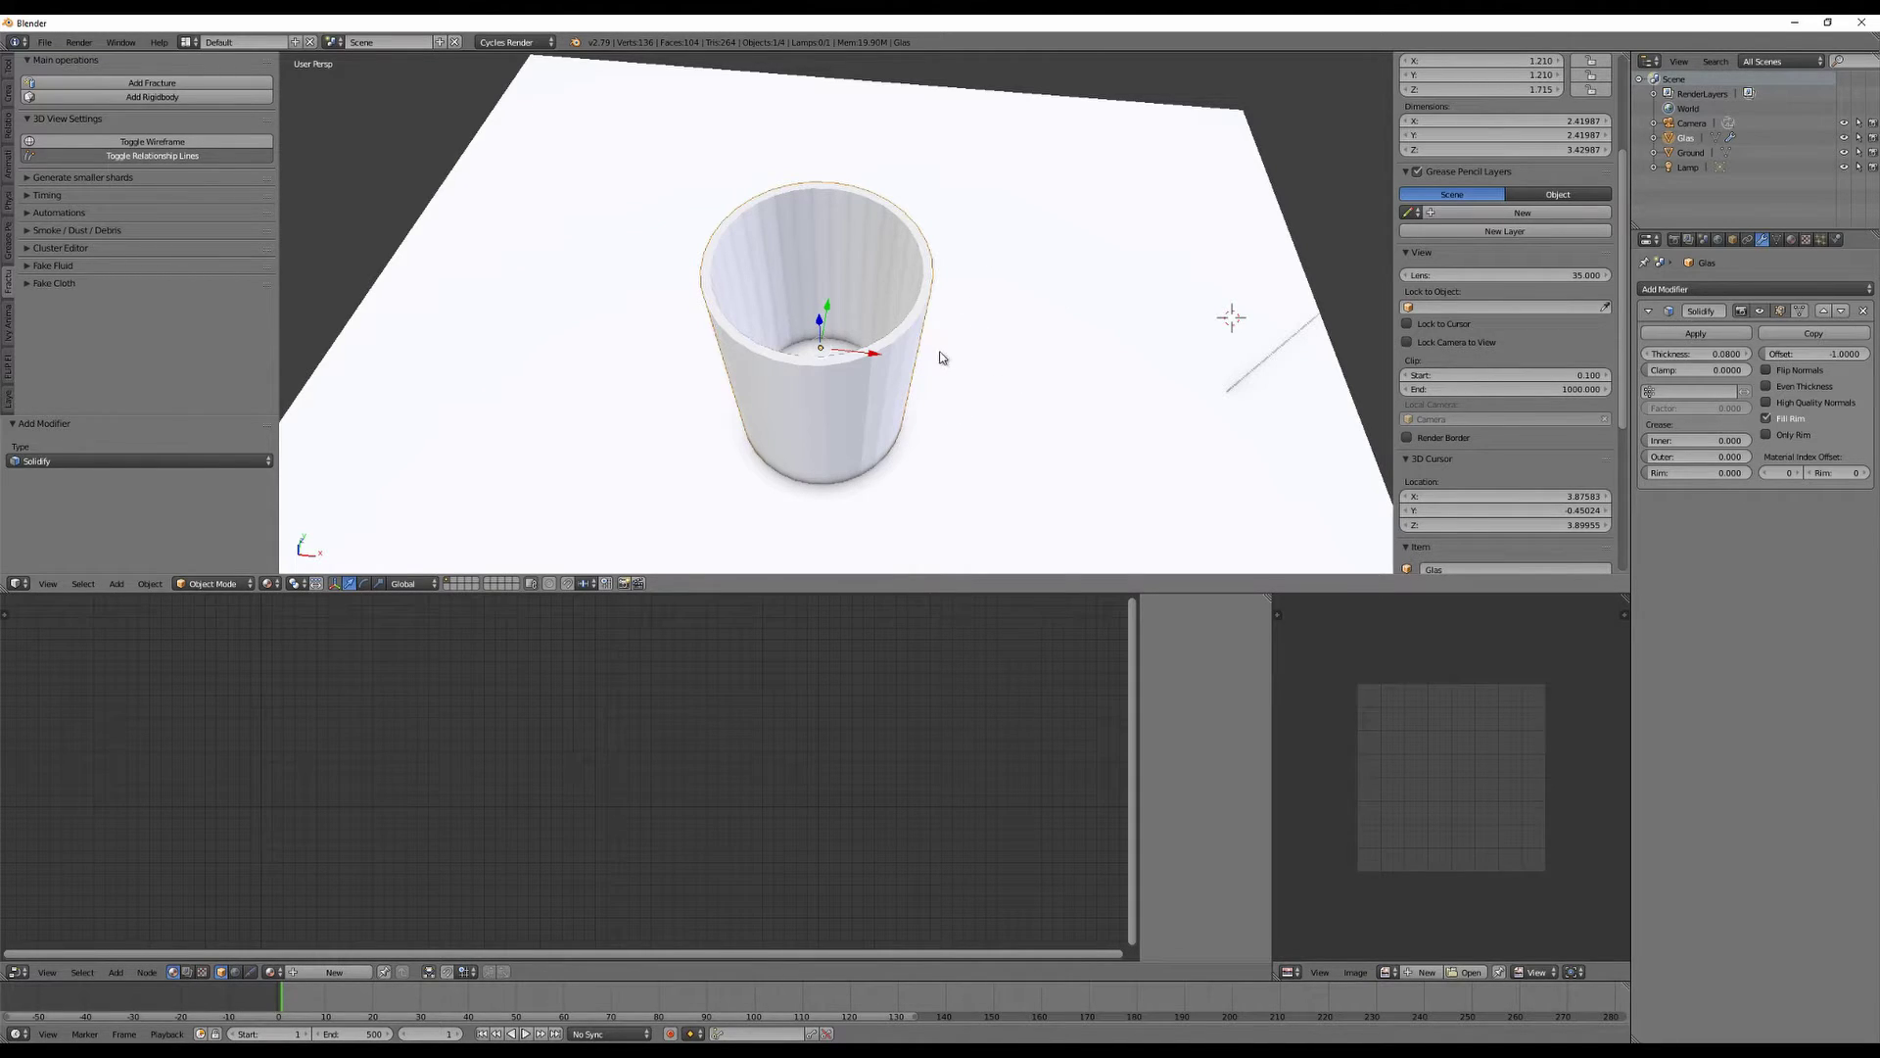
Duplicate the Glas object in place and rename the copy as Glas_OUTER.
key(shift+d)
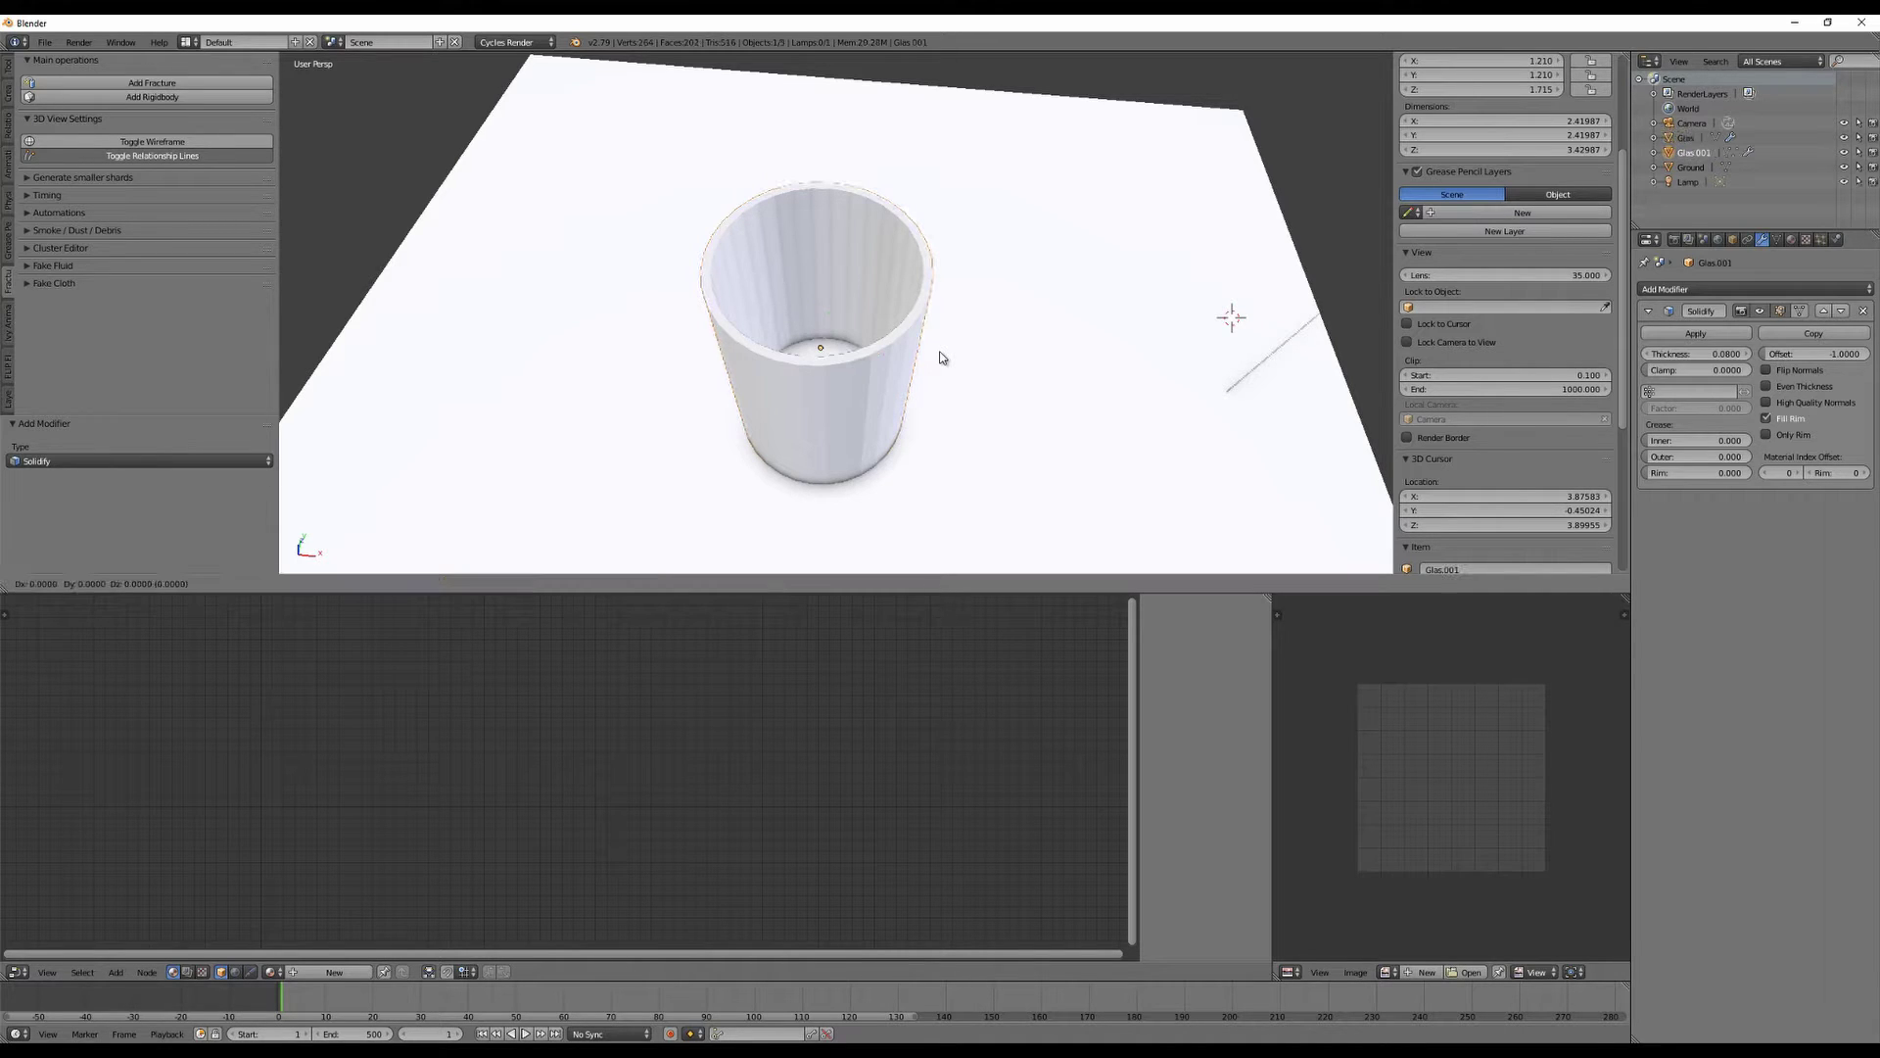
right_click(942, 357)
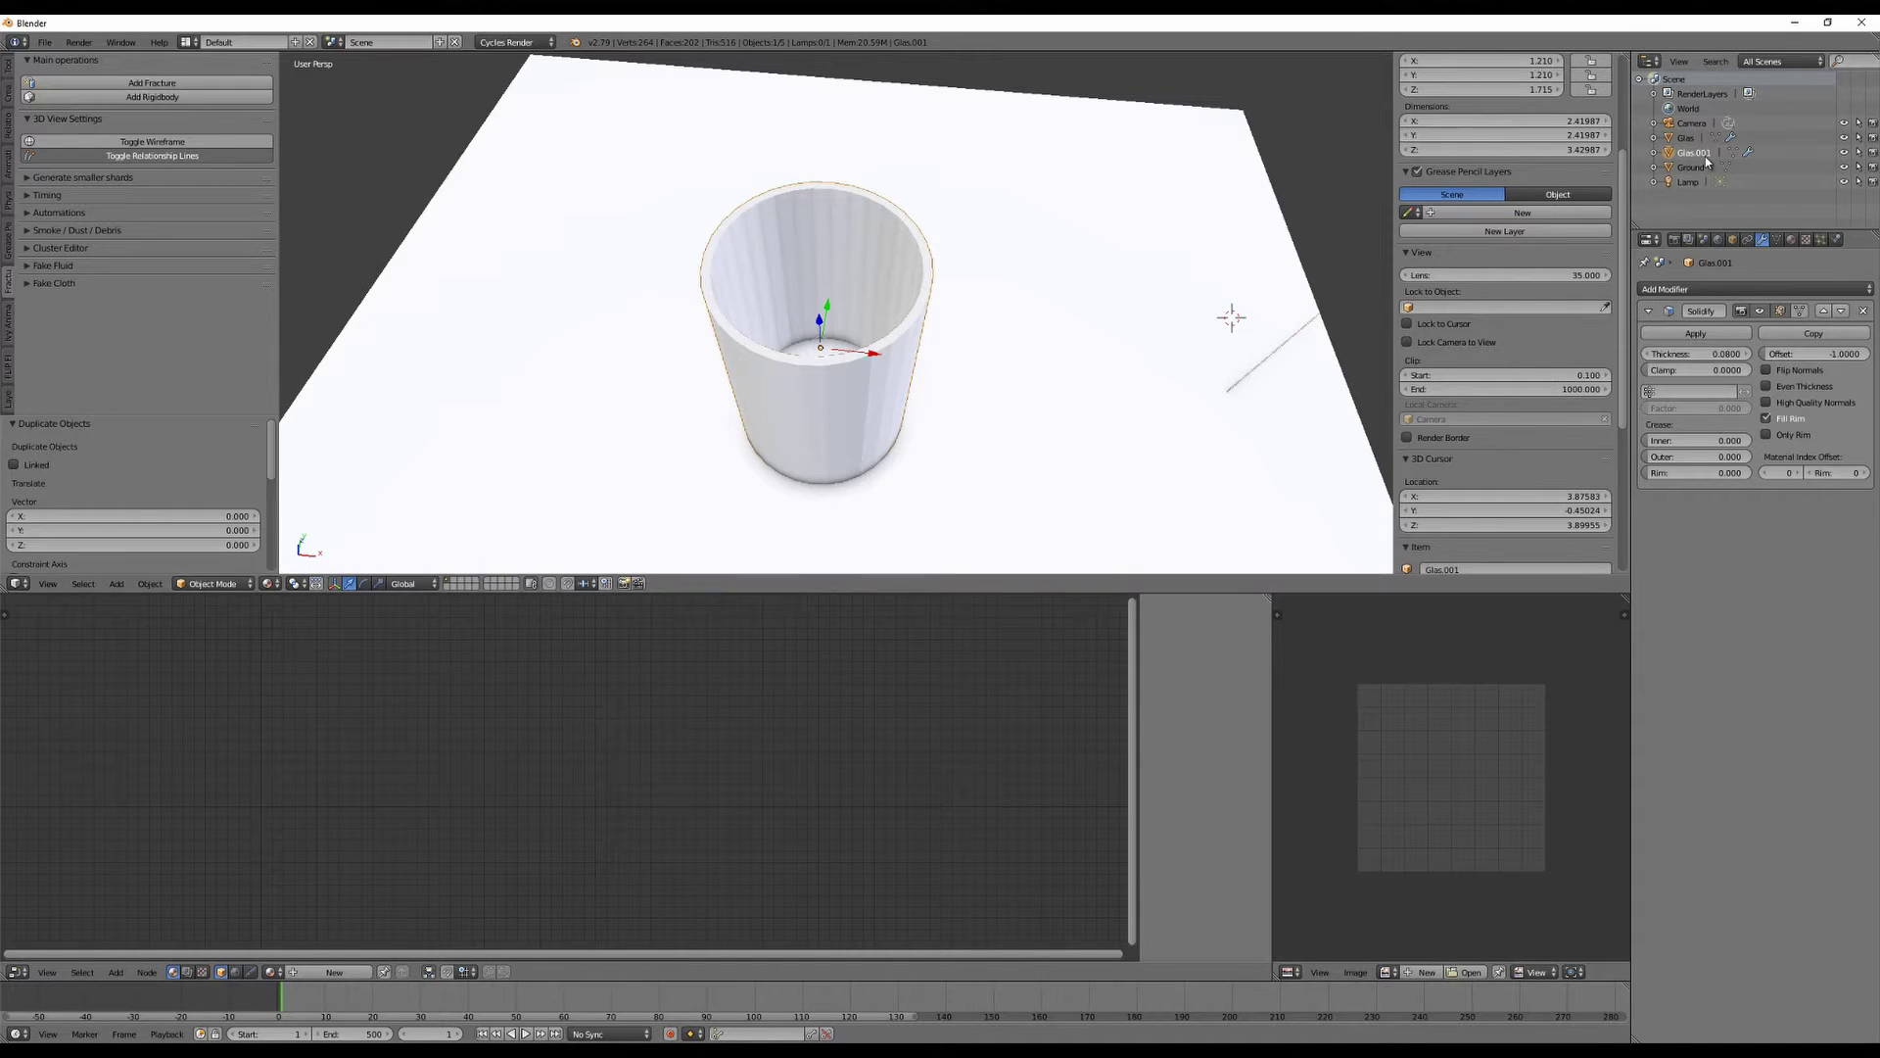
double_click(1742, 154)
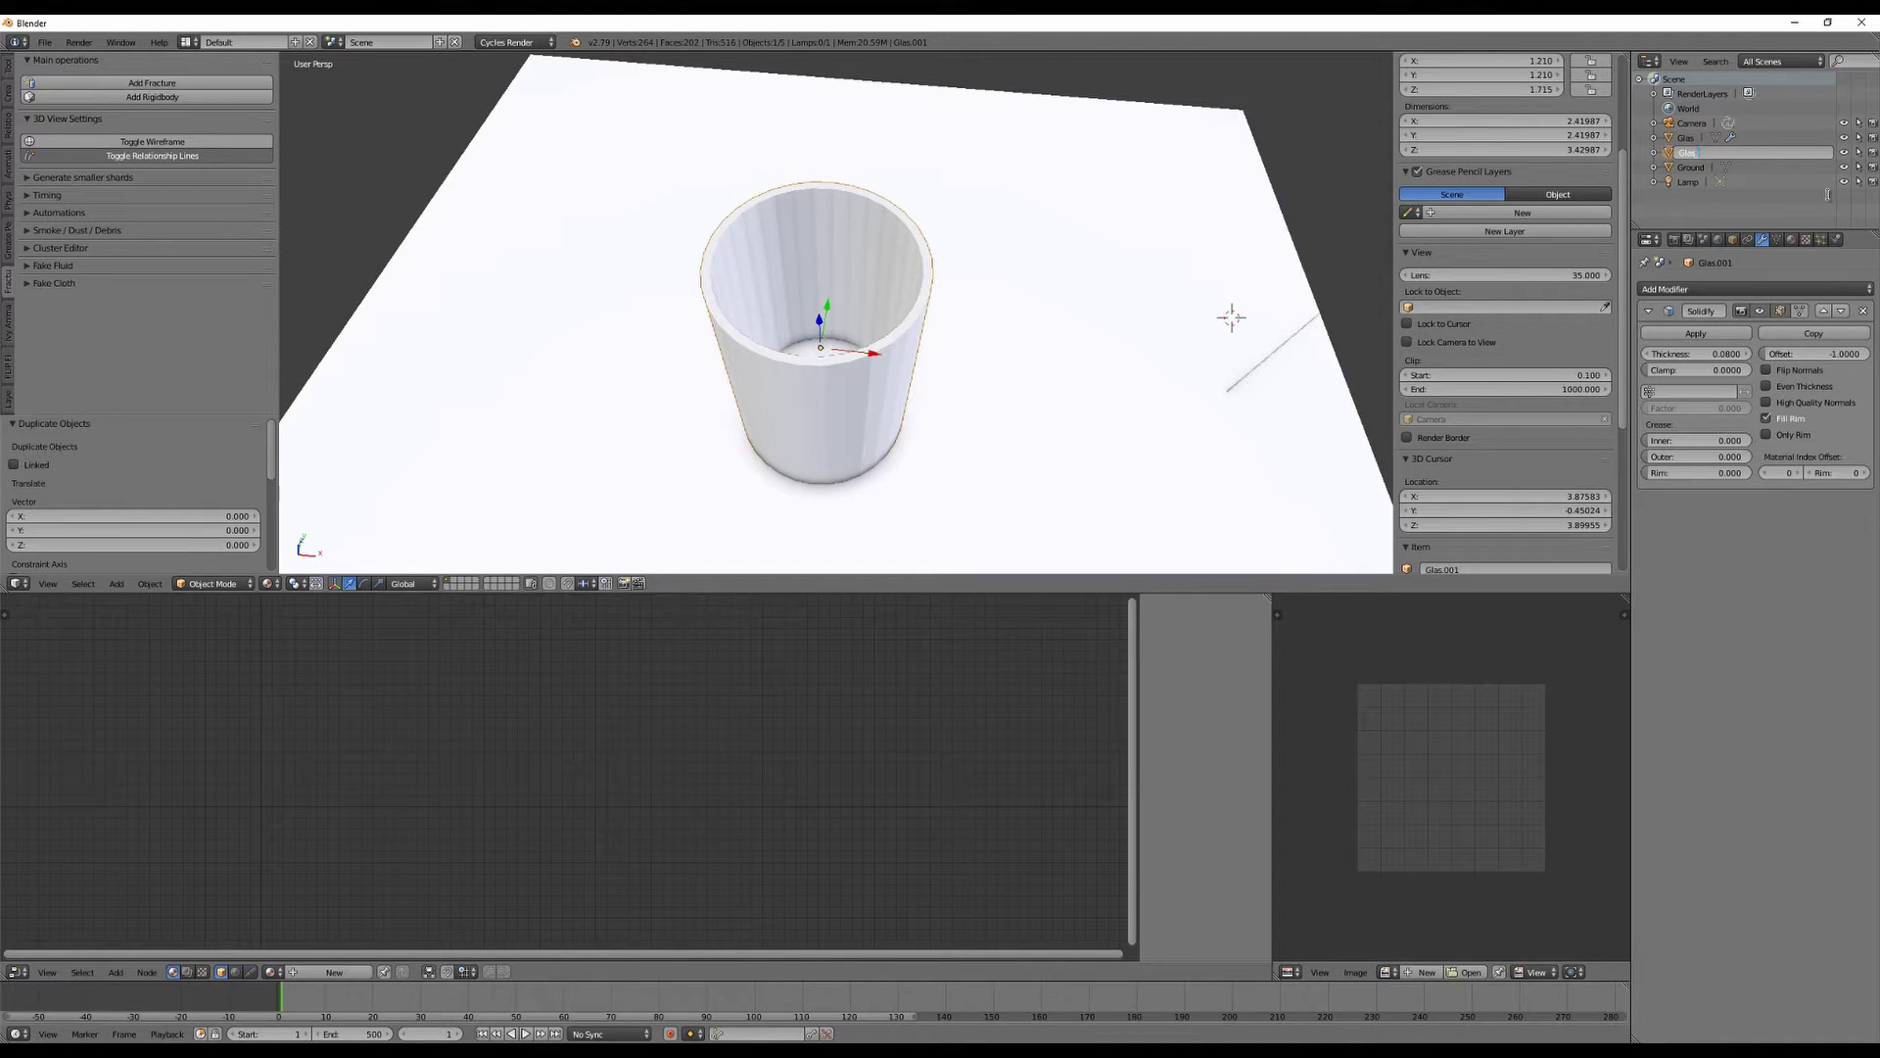
text(Glas_OUTER)
key(Return)
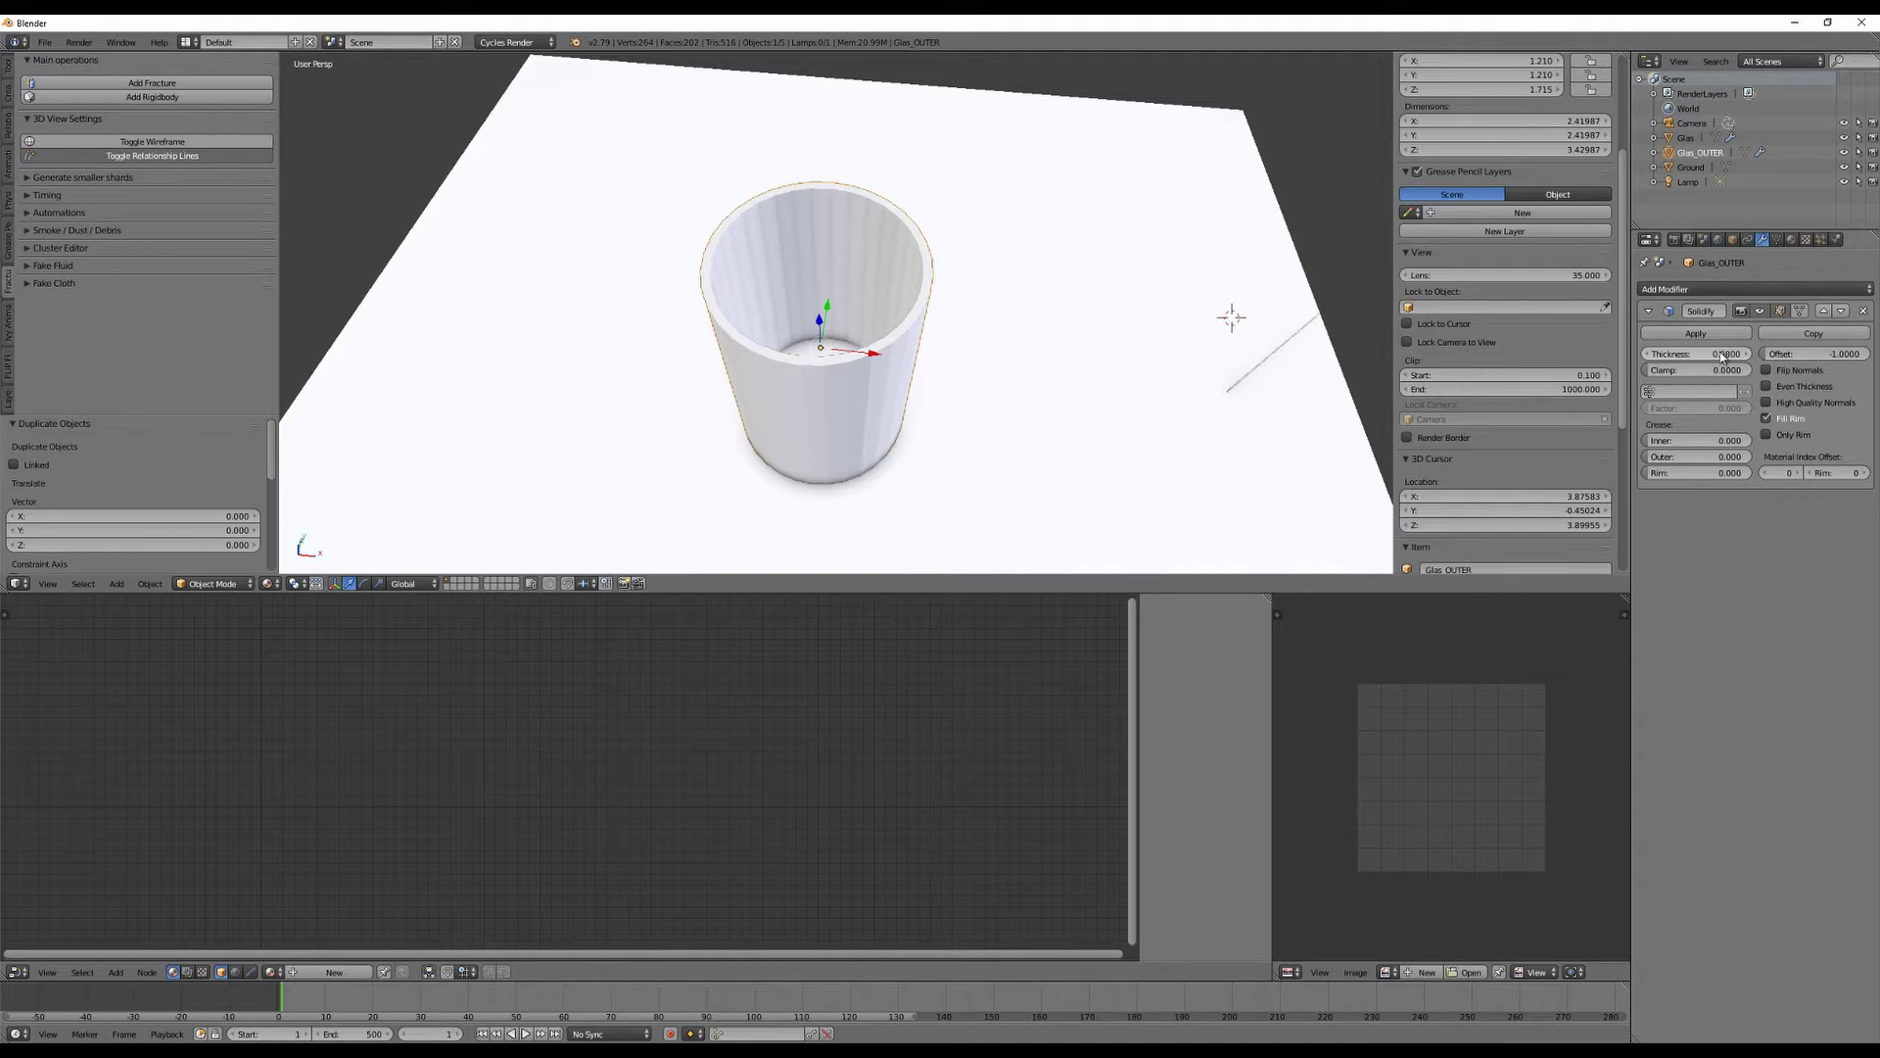
Set the Solidify thickness of Glas_OUTER to about -0.501 and toggle its visibility to compare it with the inner glass.
drag(1694, 361, 1291, 405)
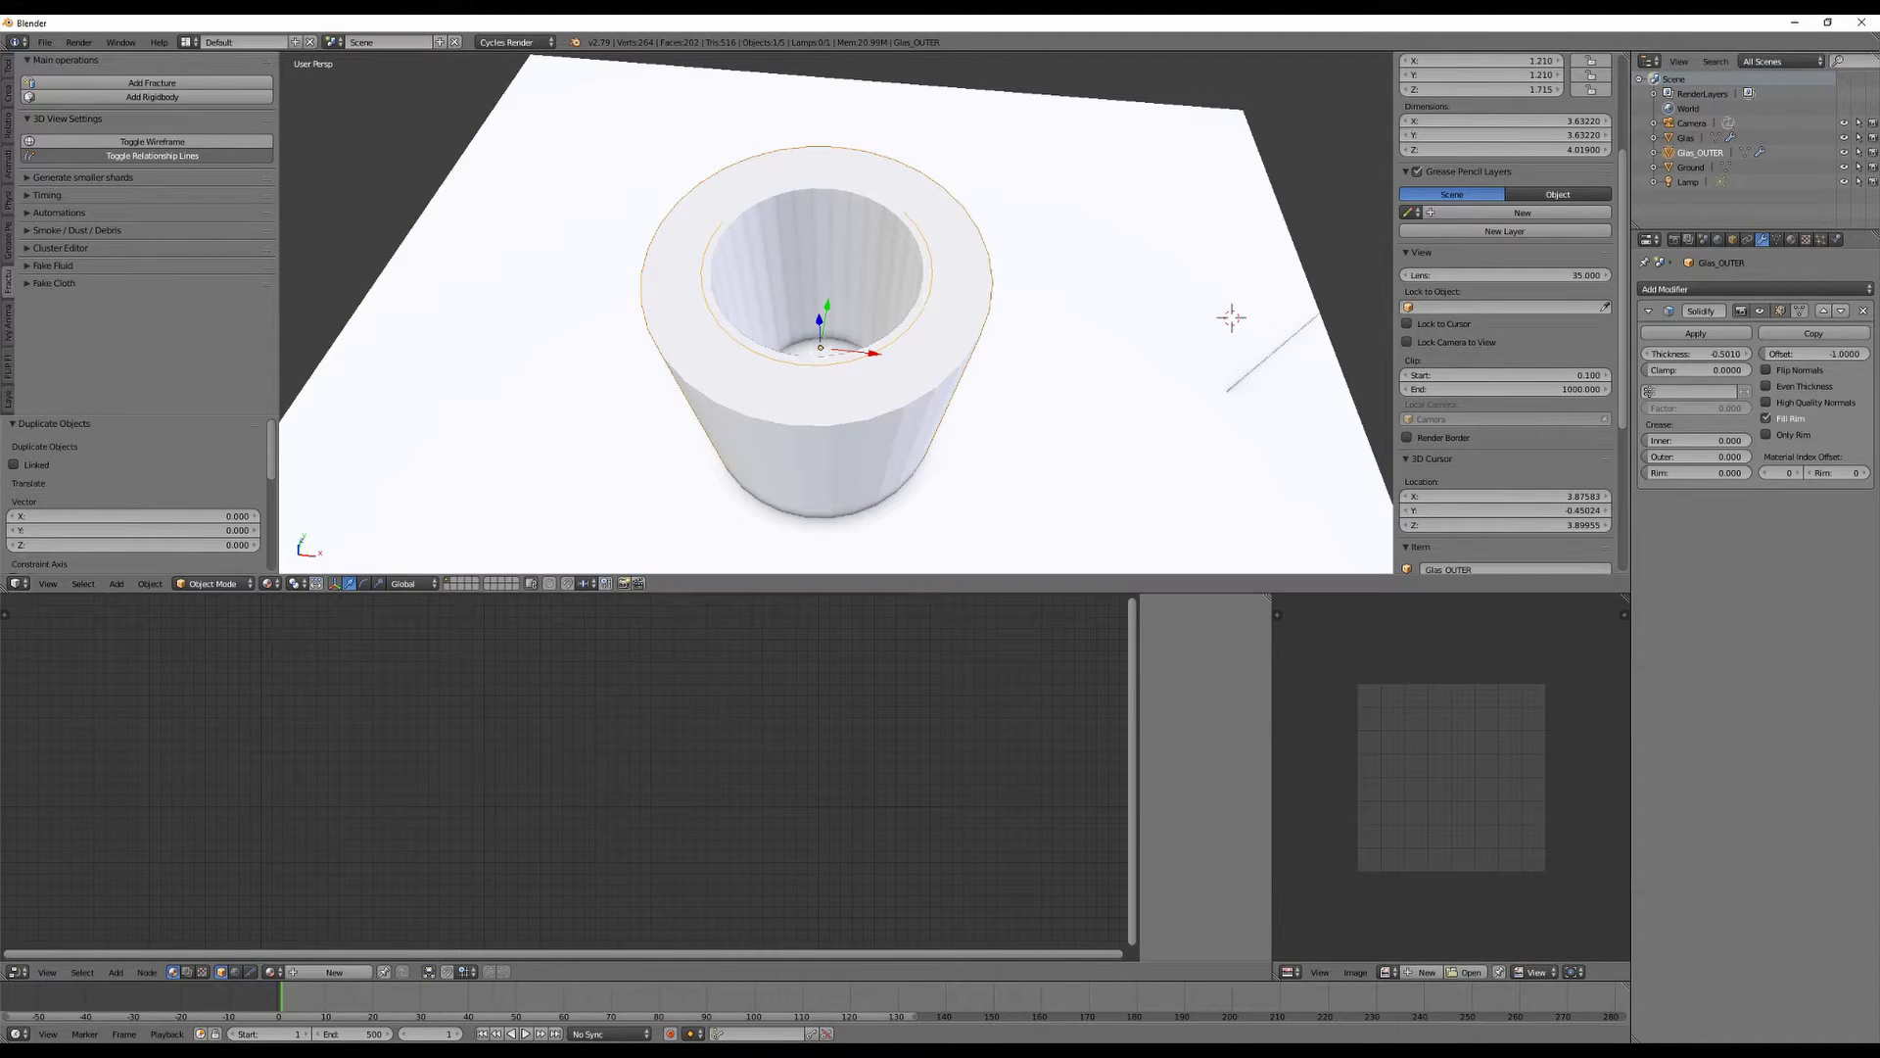
click(1844, 153)
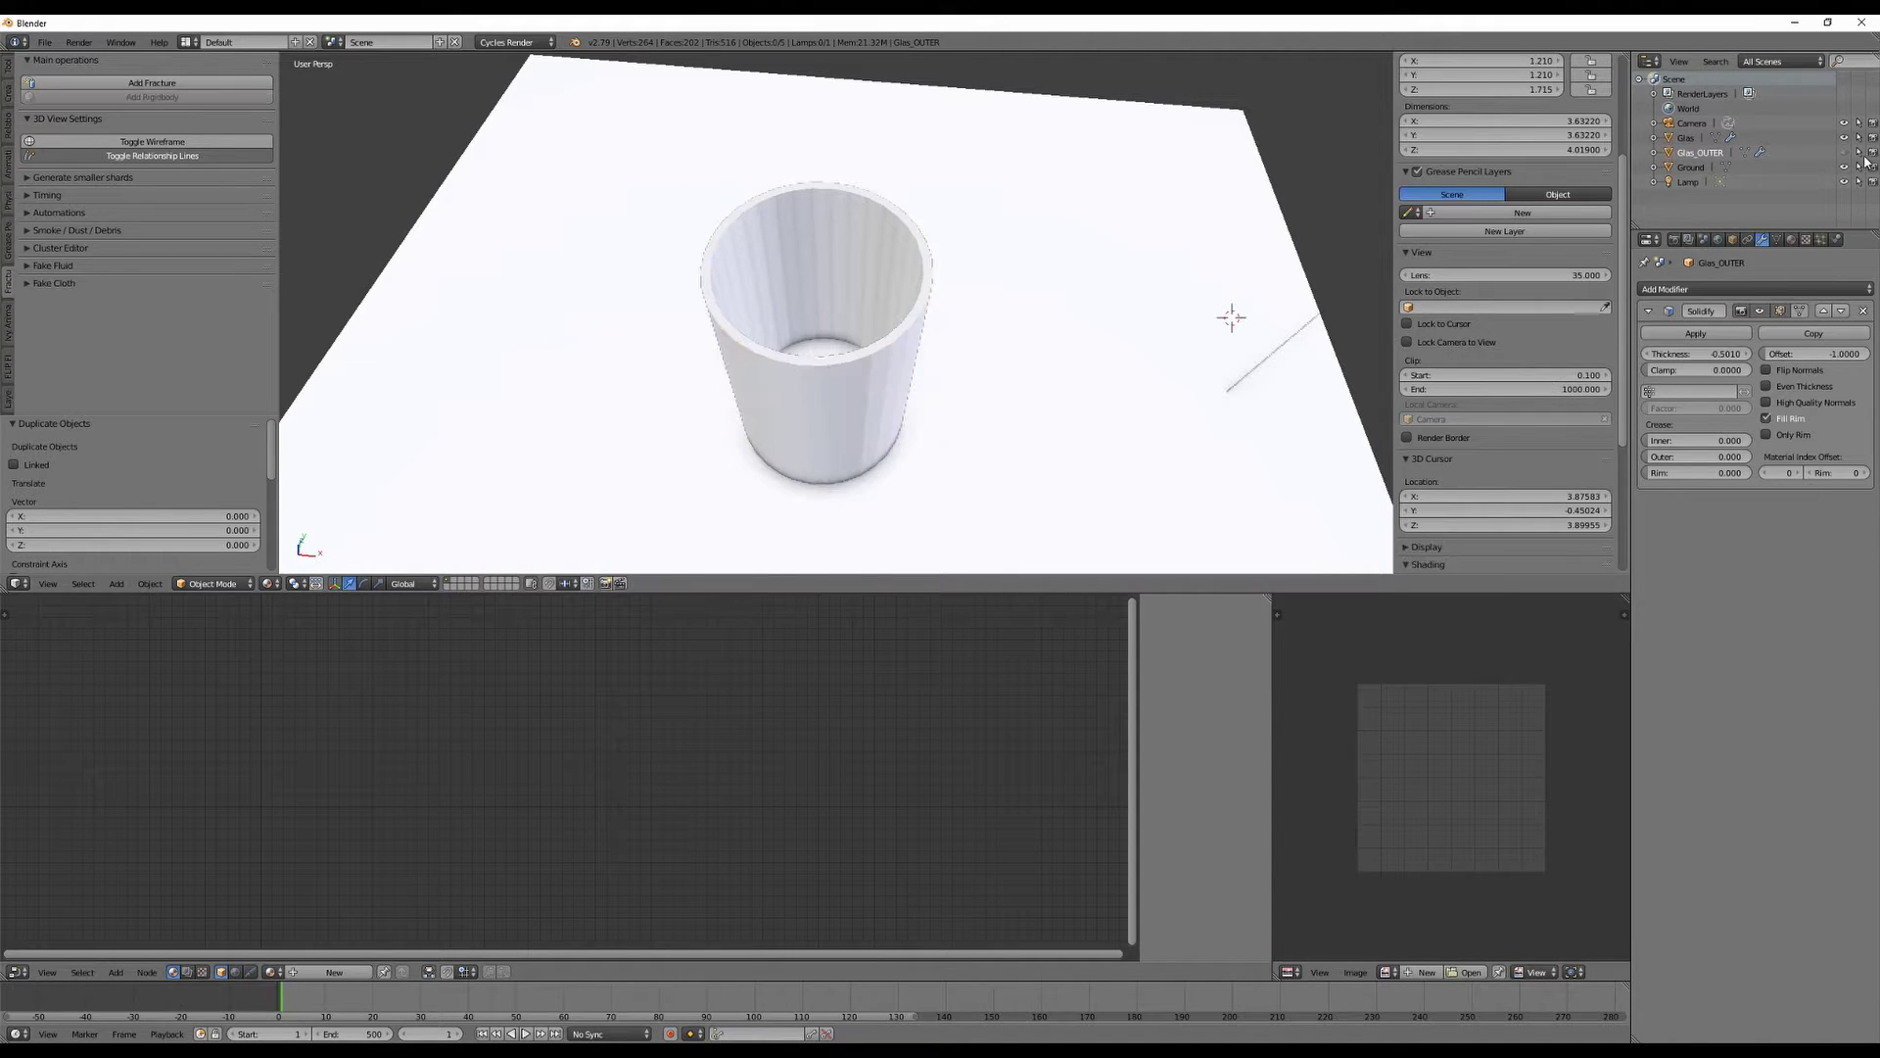
click(1844, 153)
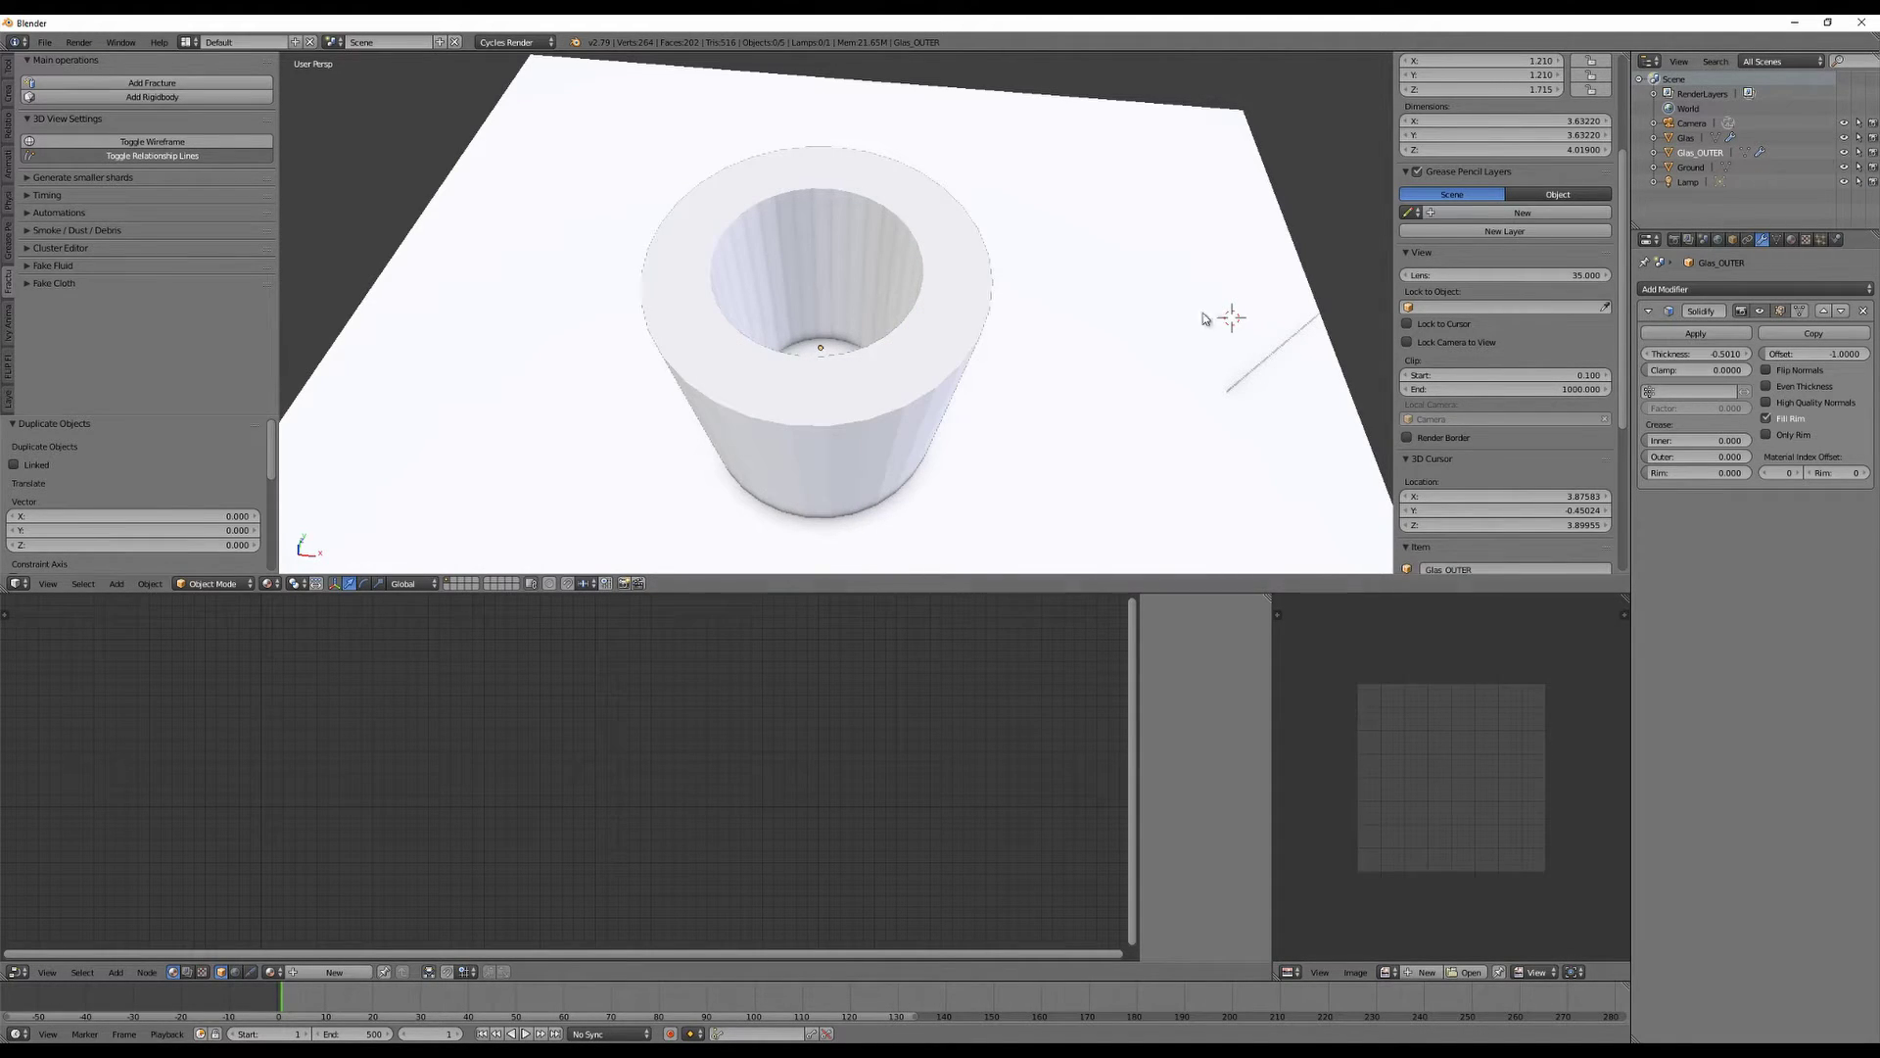
In an orthographic front wireframe view, scale Glas_OUTER down uniformly by about 0.925.
key(KP_1)
key(KP_5)
key(z)
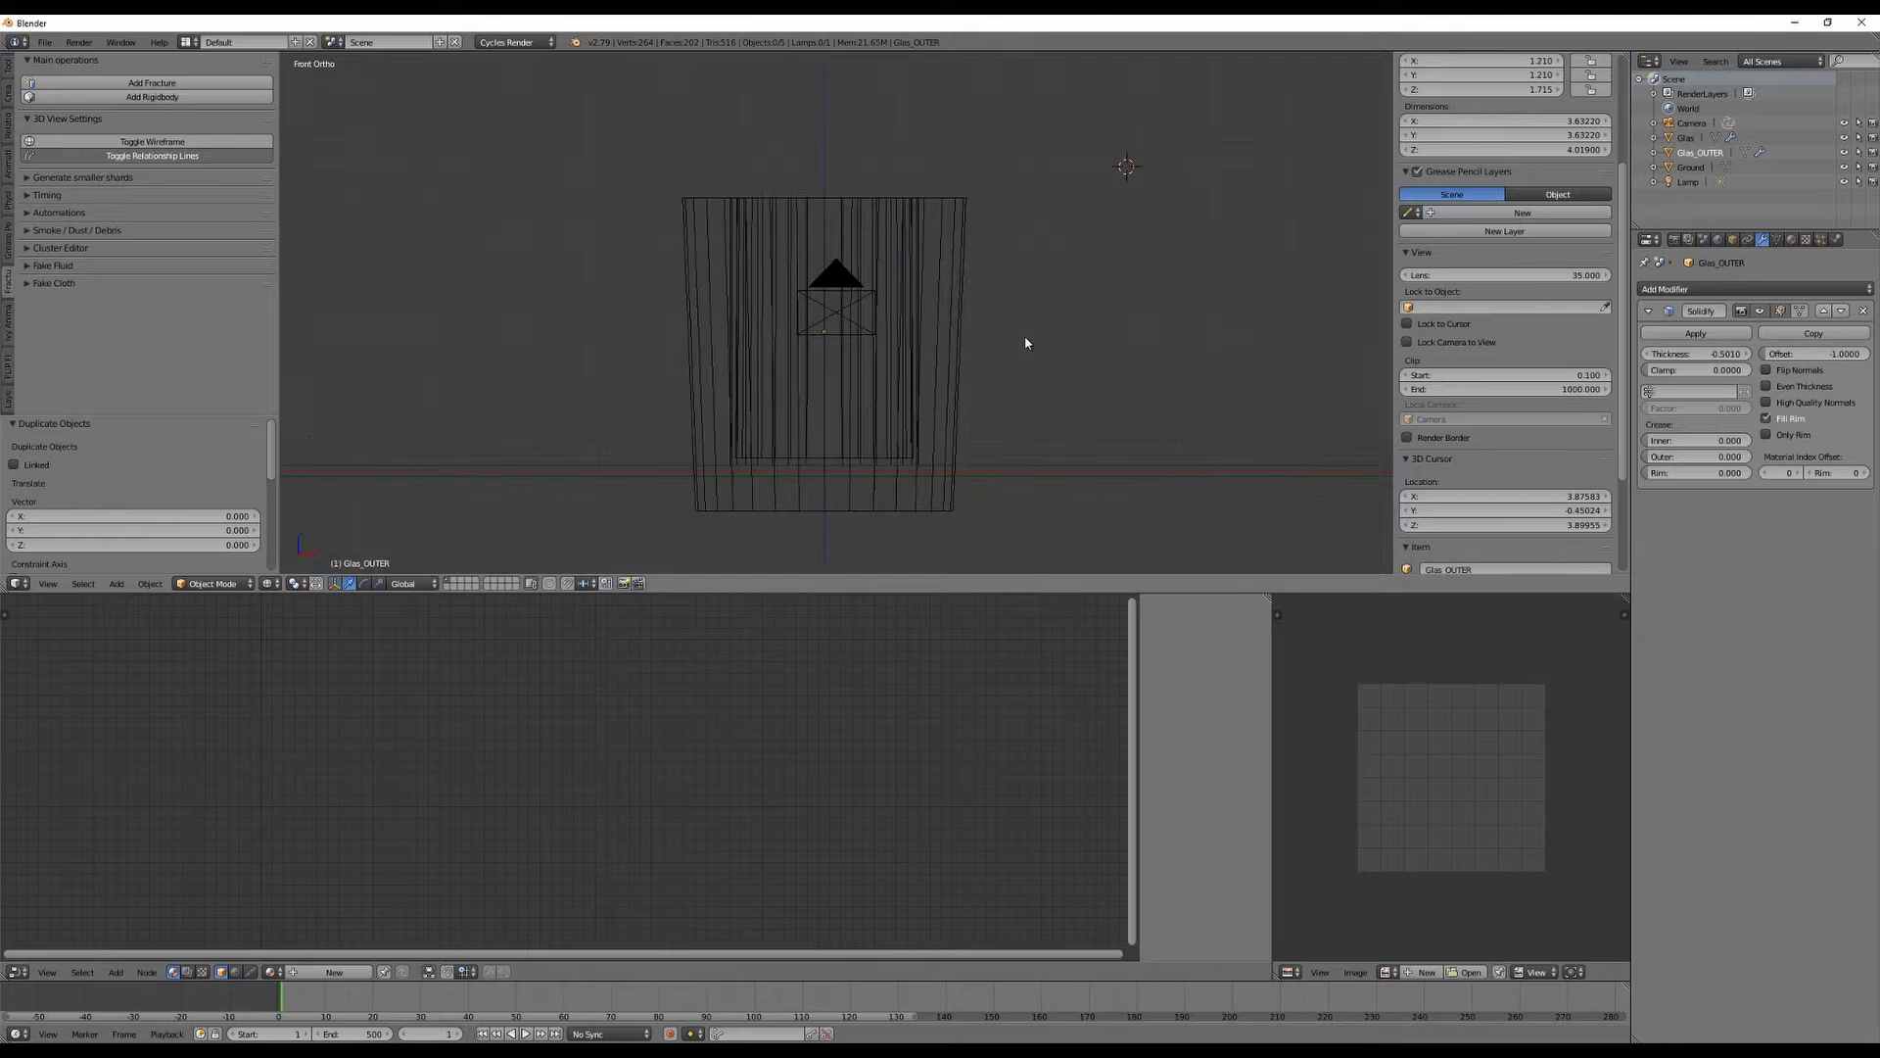
scroll(1025, 342, up, 1)
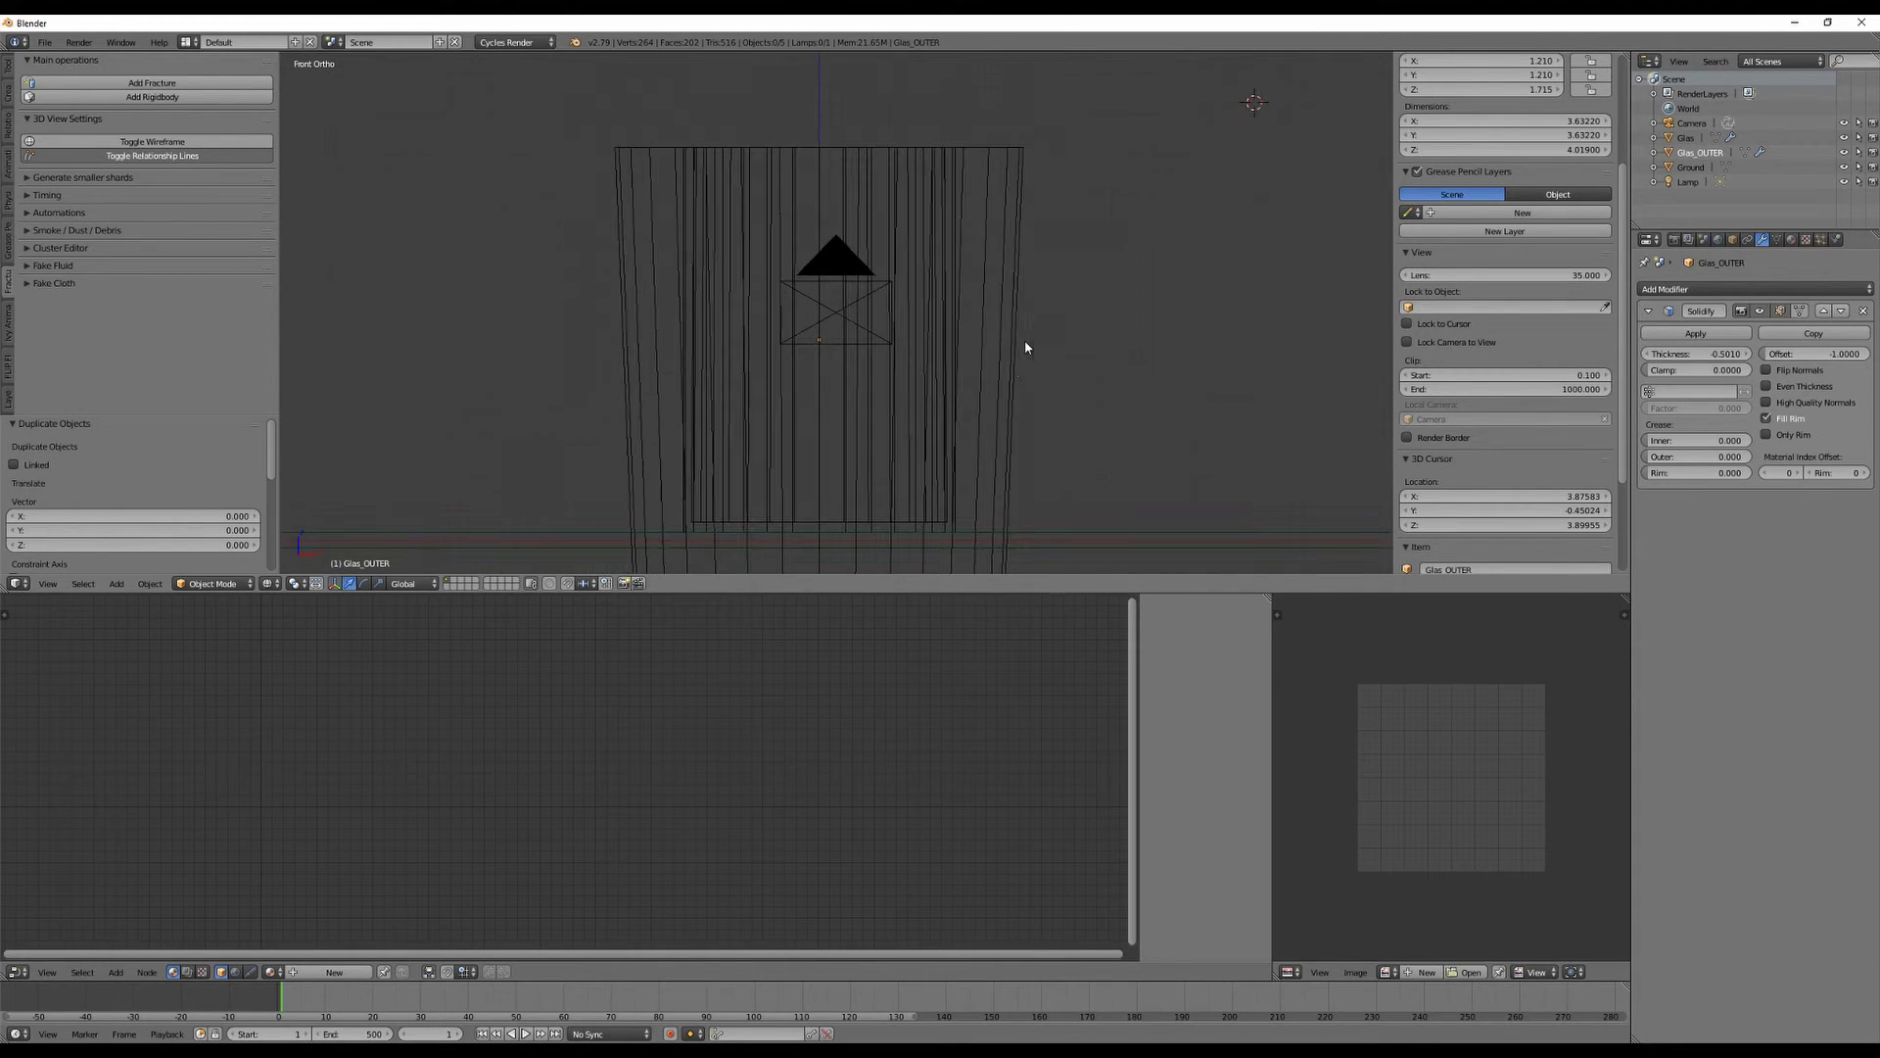
right_click(1003, 453)
key(s)
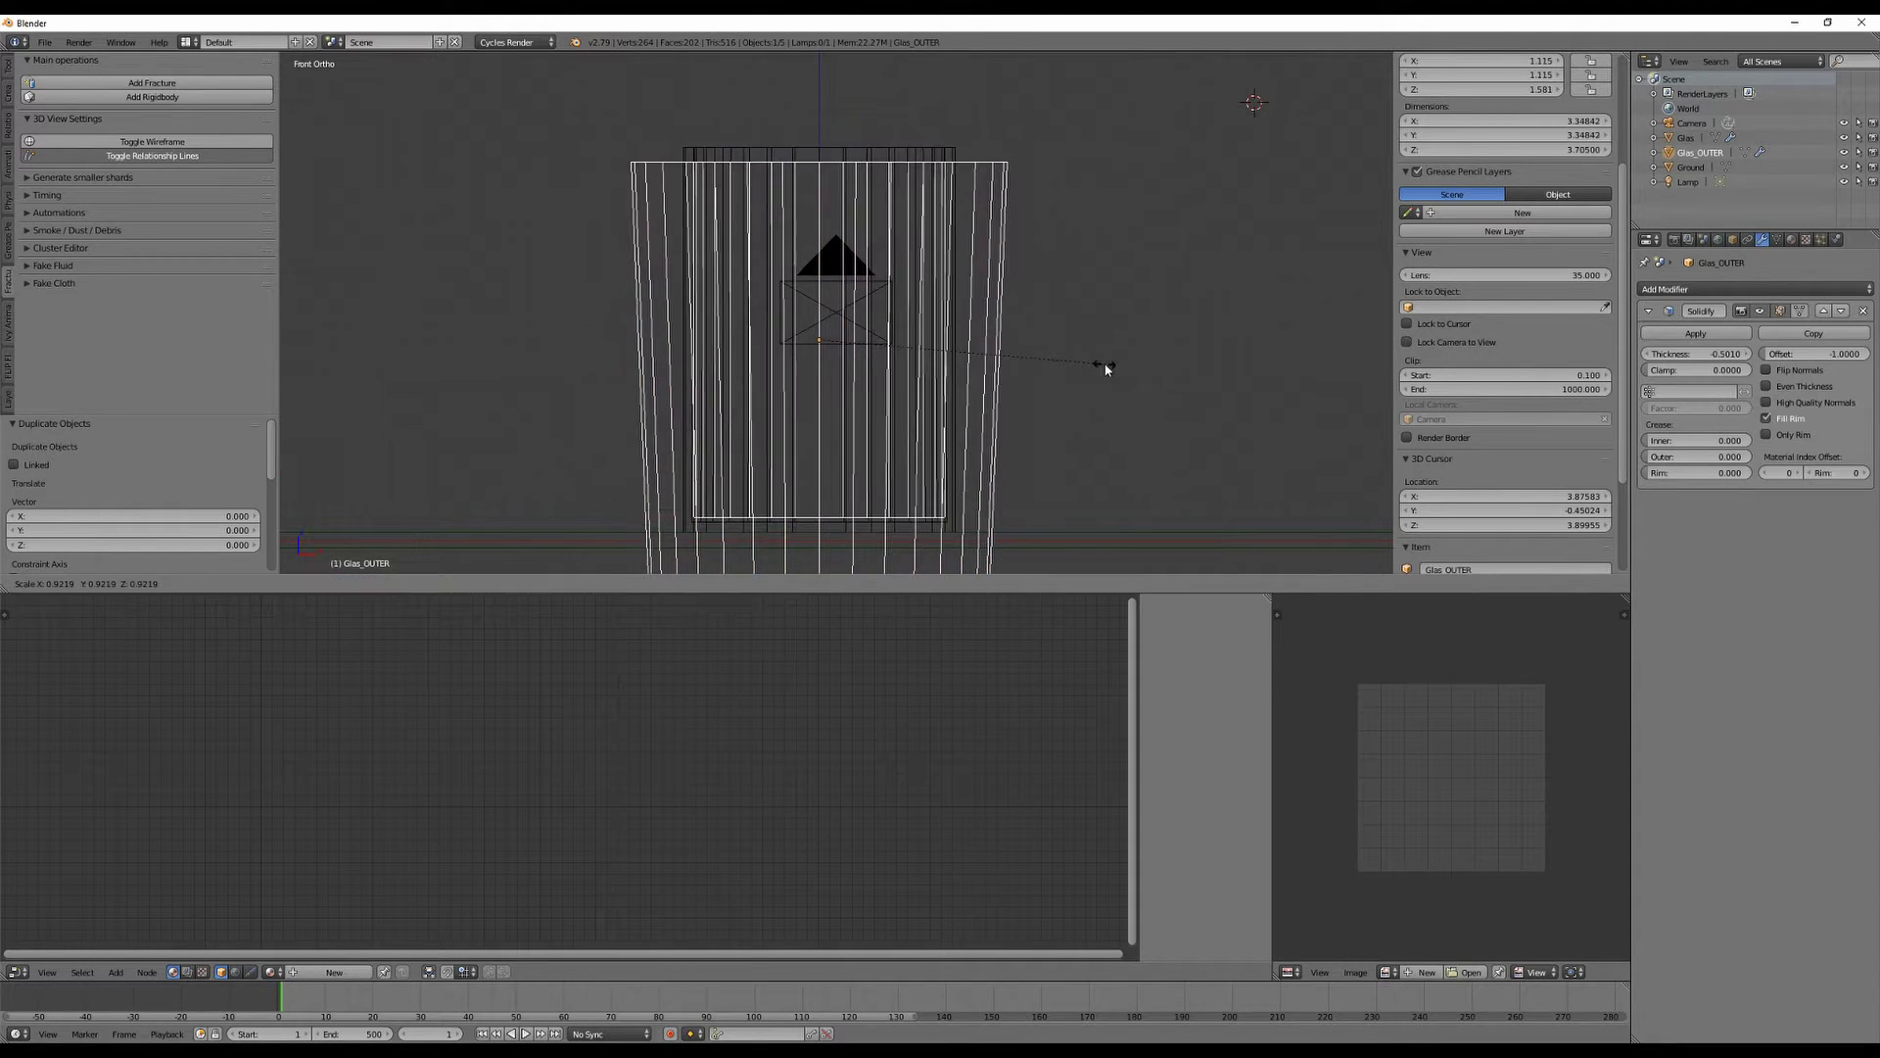
click(1108, 371)
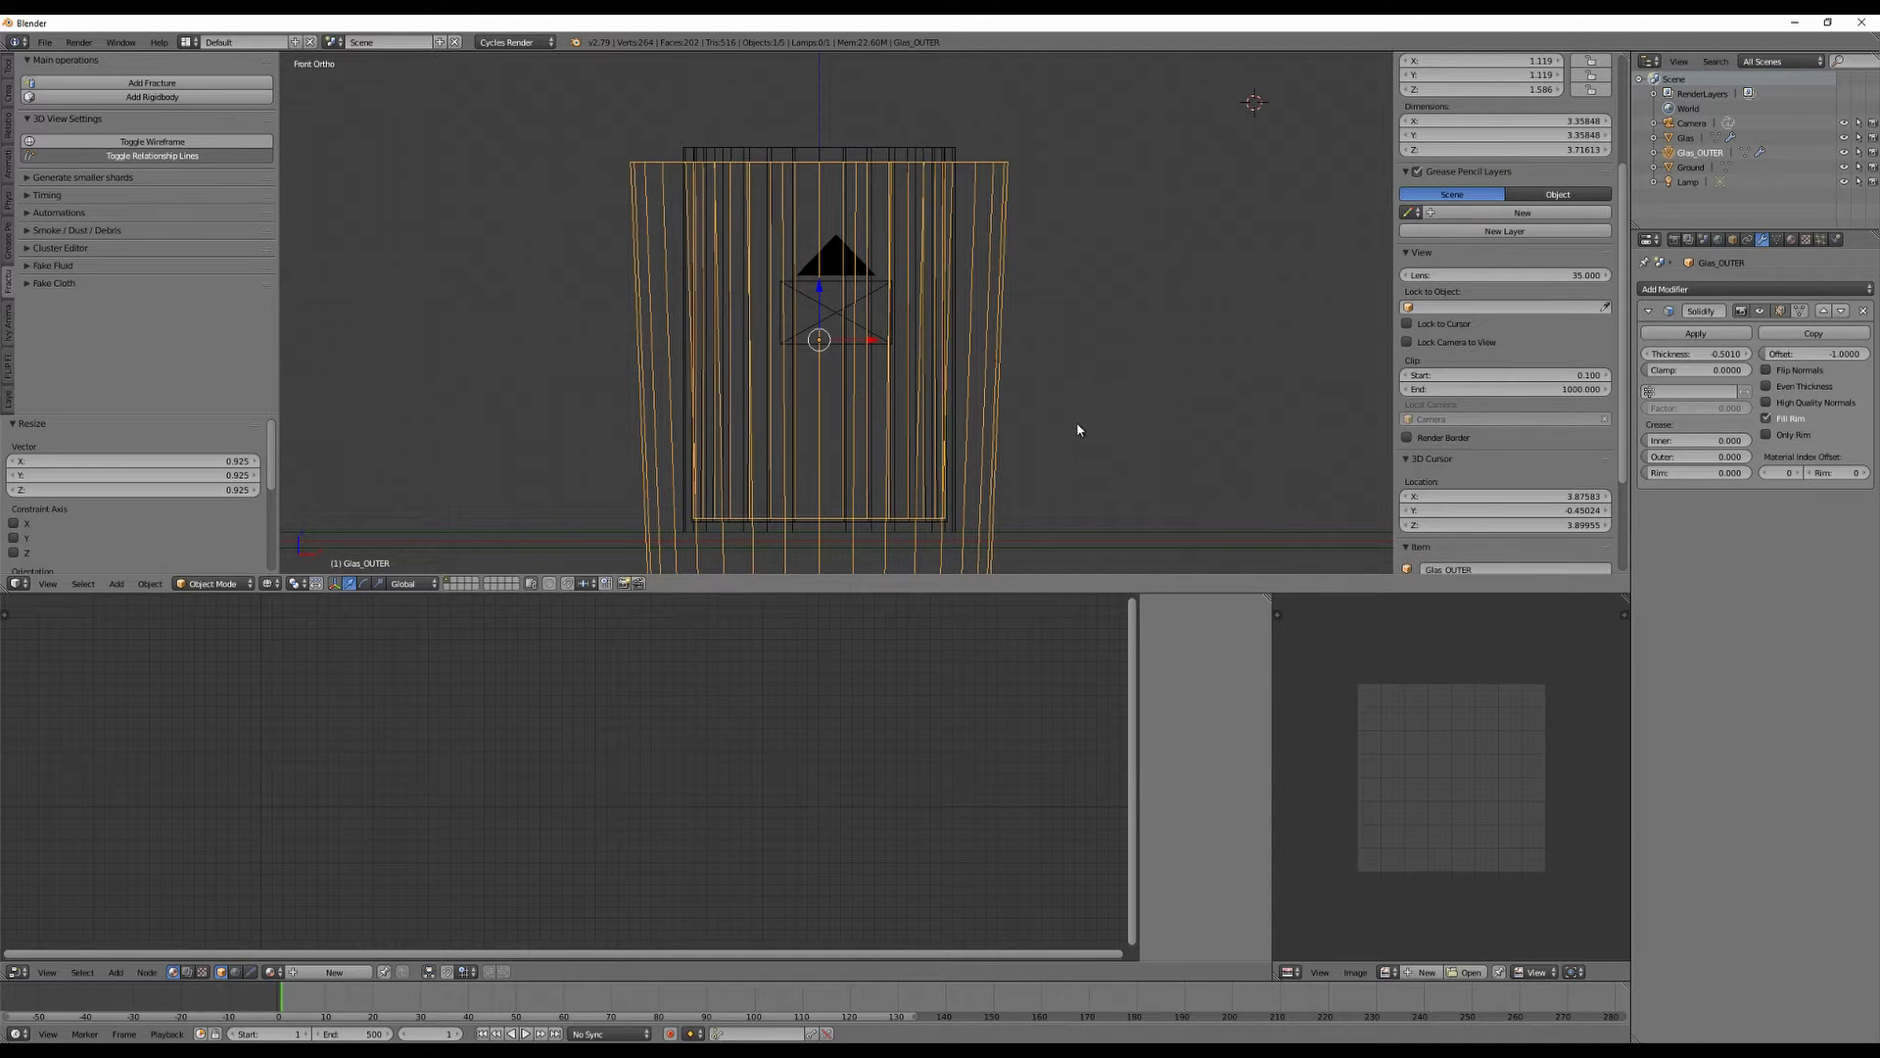
Lower Glas_OUTER by about 0.016 units along Z and scale it up uniformly by about 1.002.
shift+middle_drag(1077, 429, 1085, 343)
scroll(832, 196, up, 2)
key(g)
key(z)
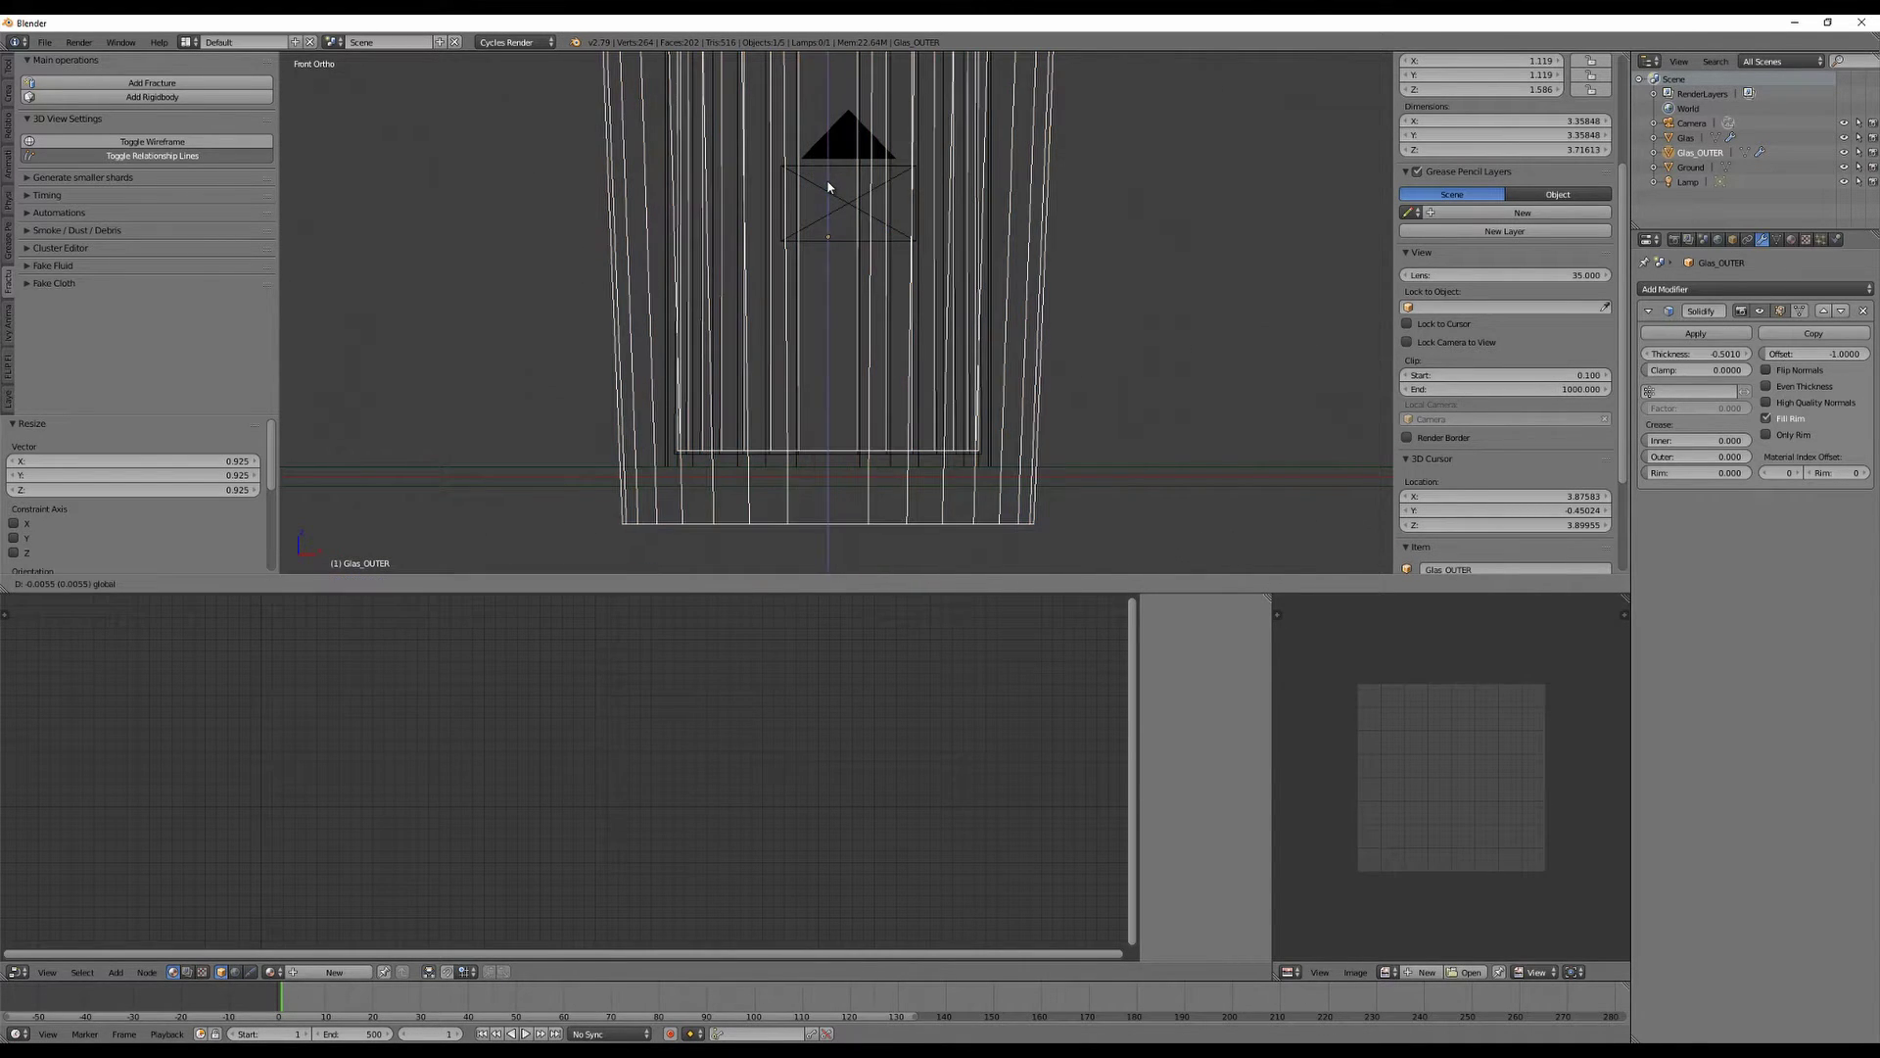
click(831, 182)
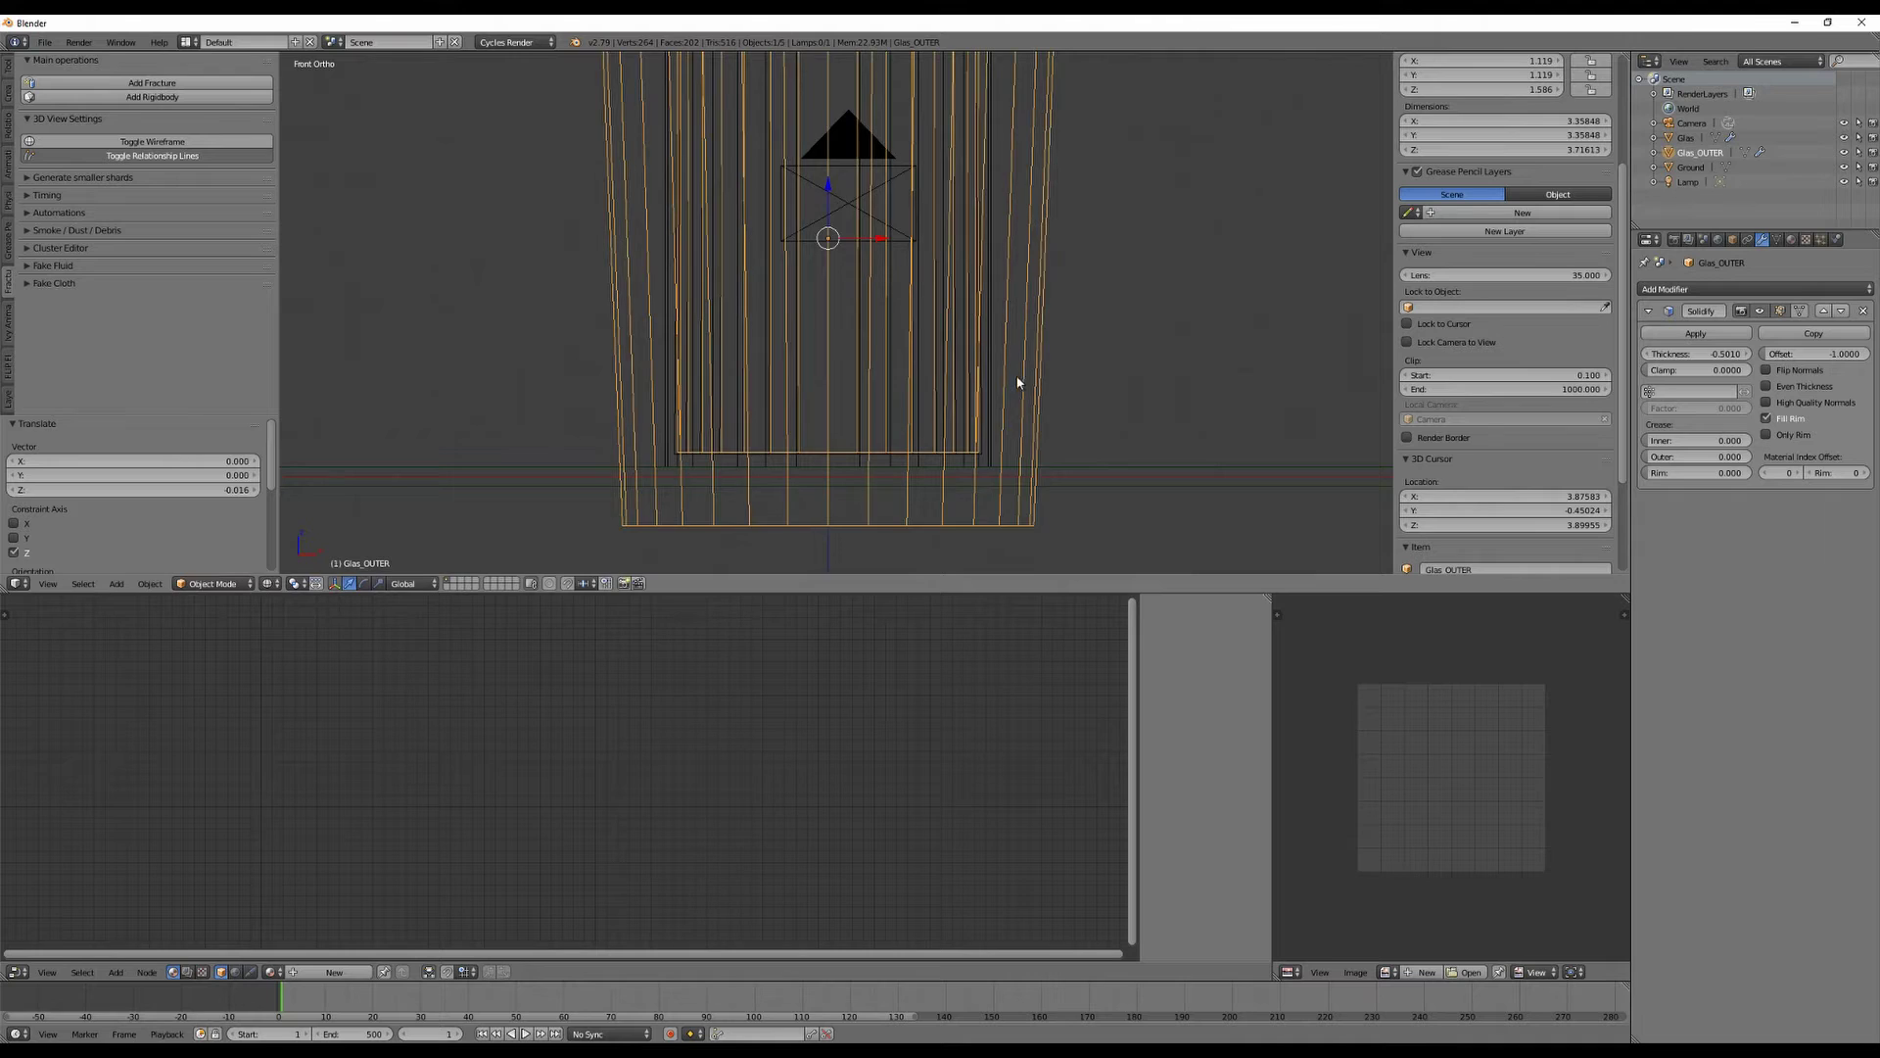
scroll(1019, 392, up, 2)
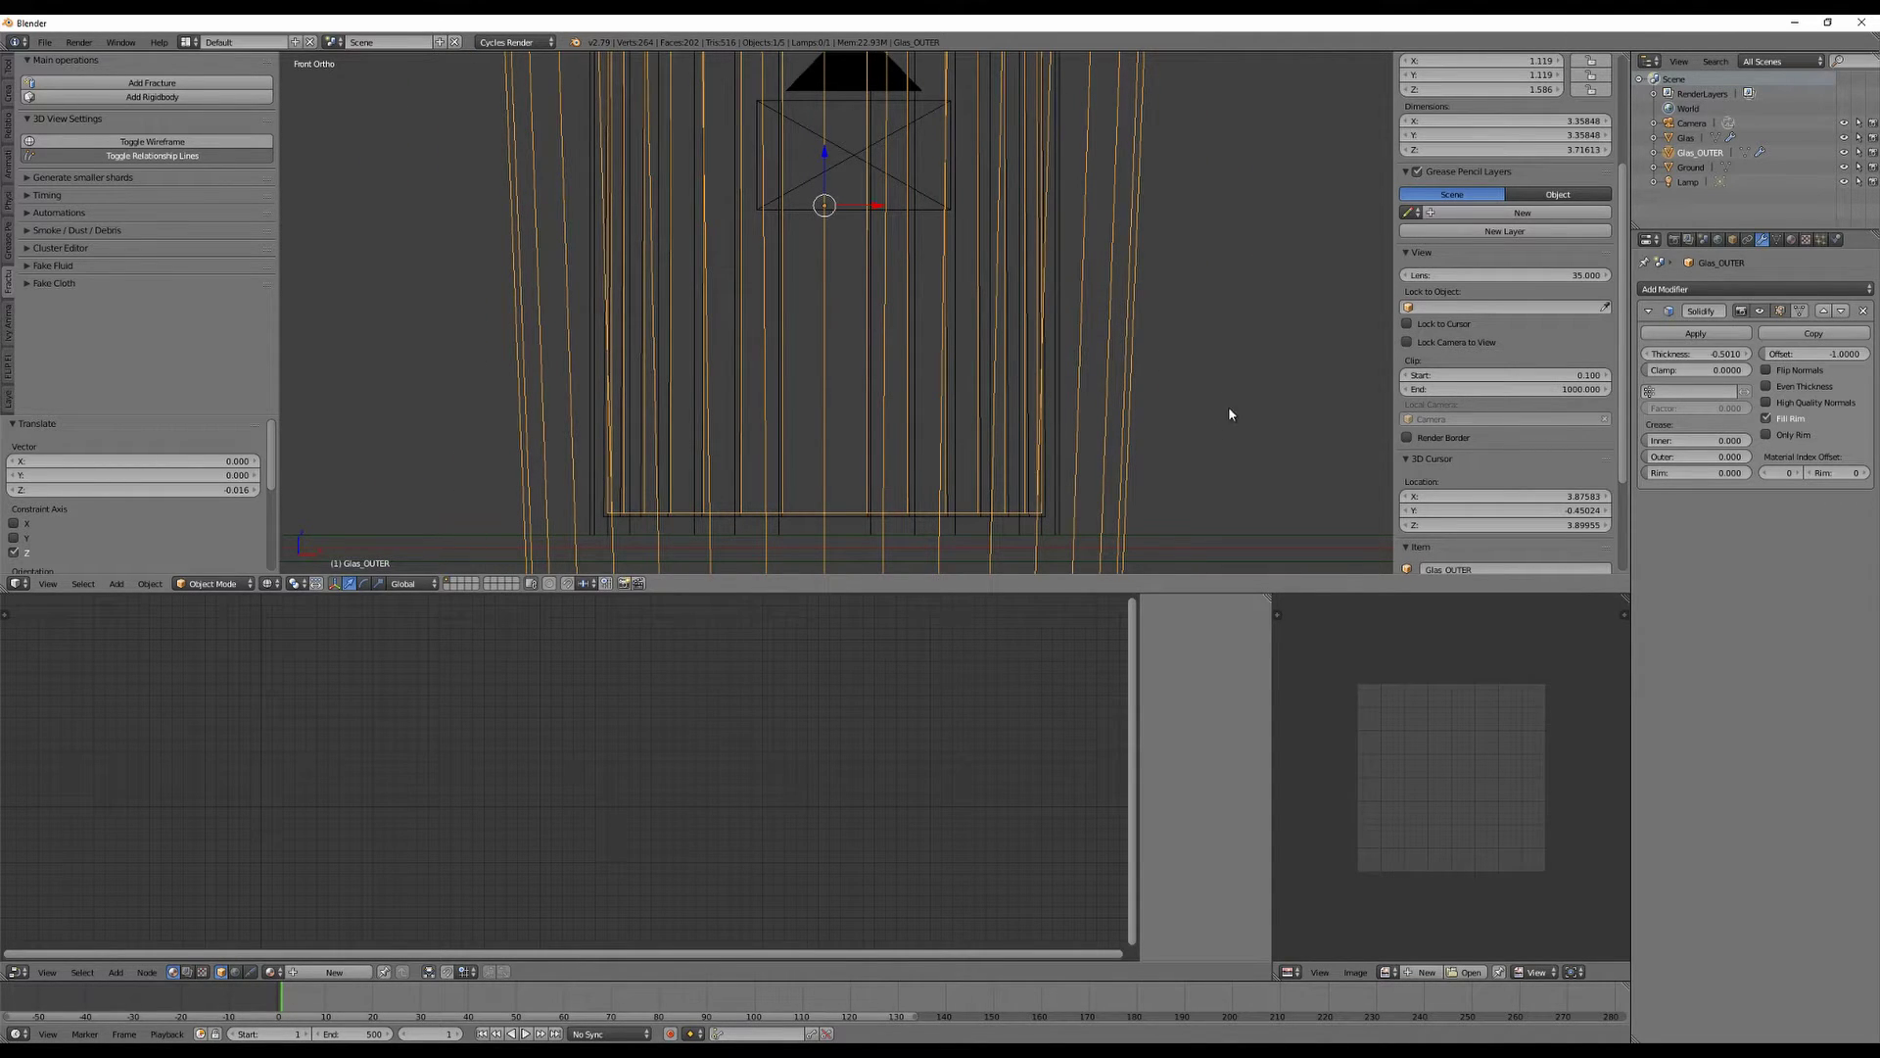
key(s)
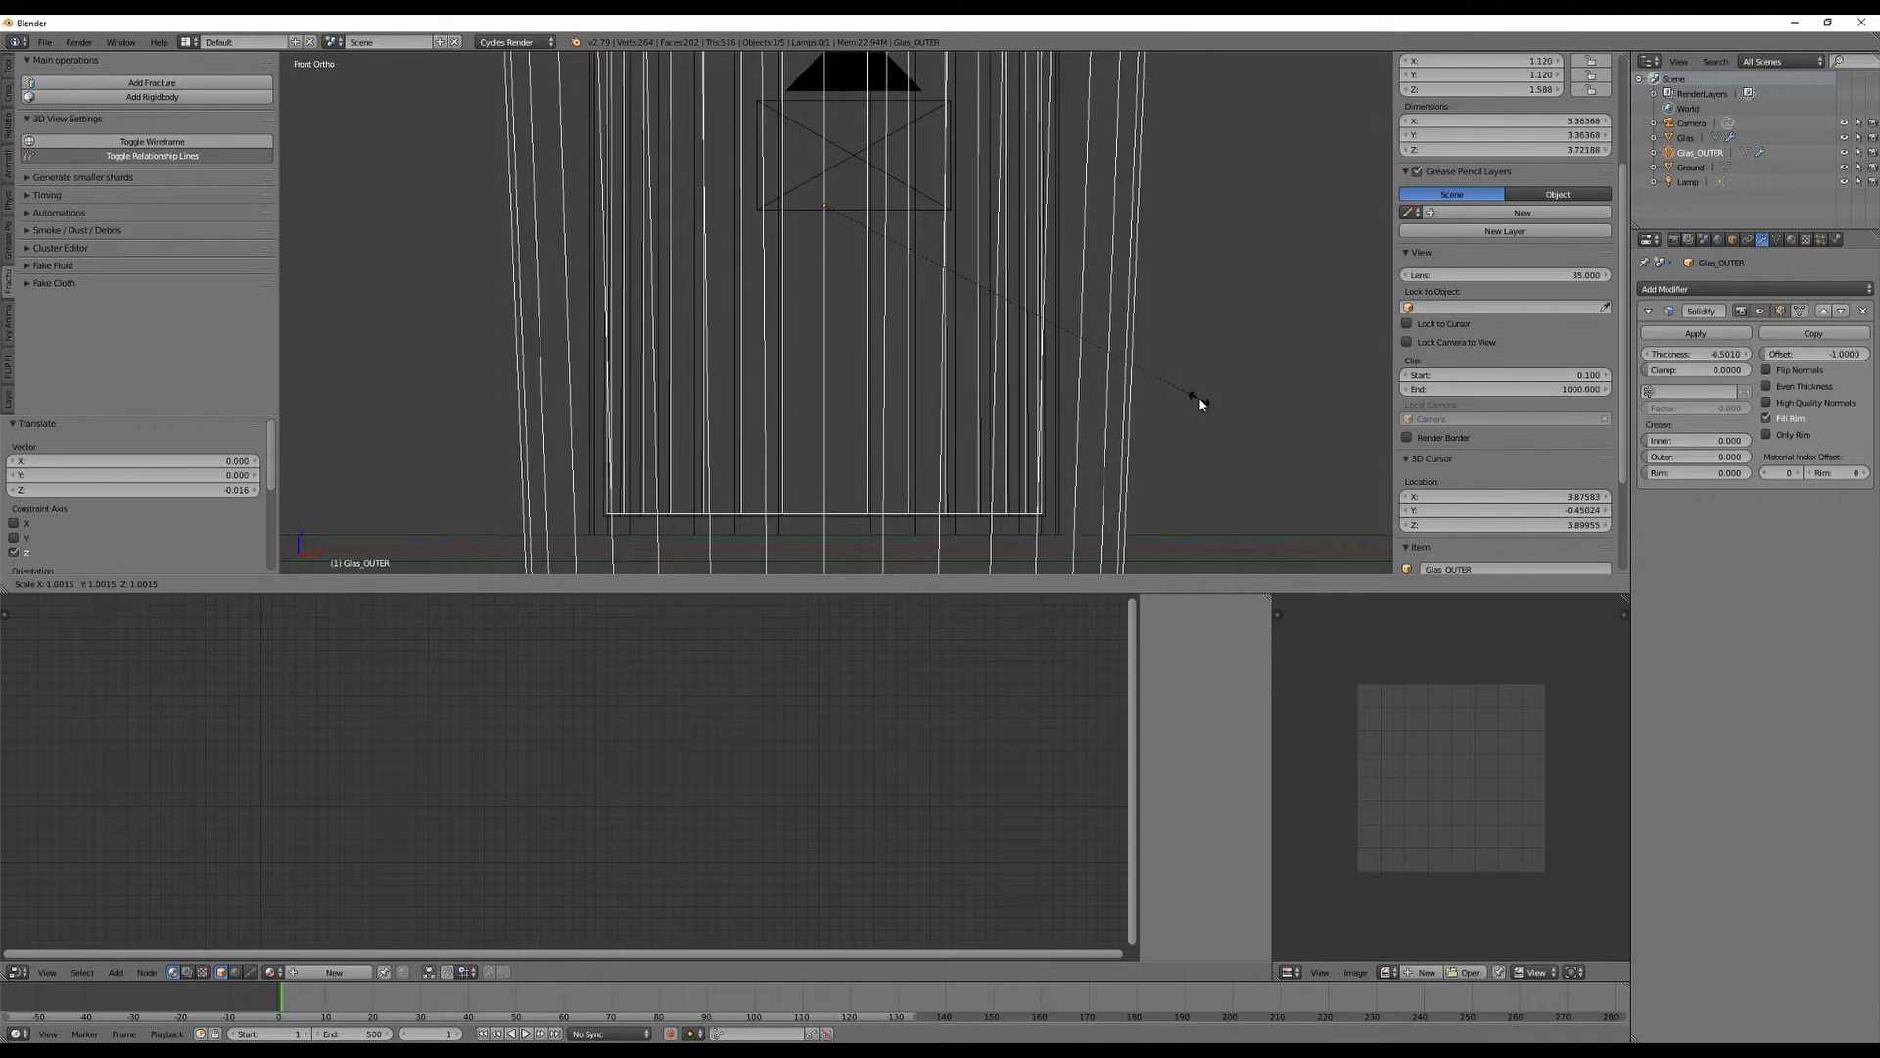
click(1196, 403)
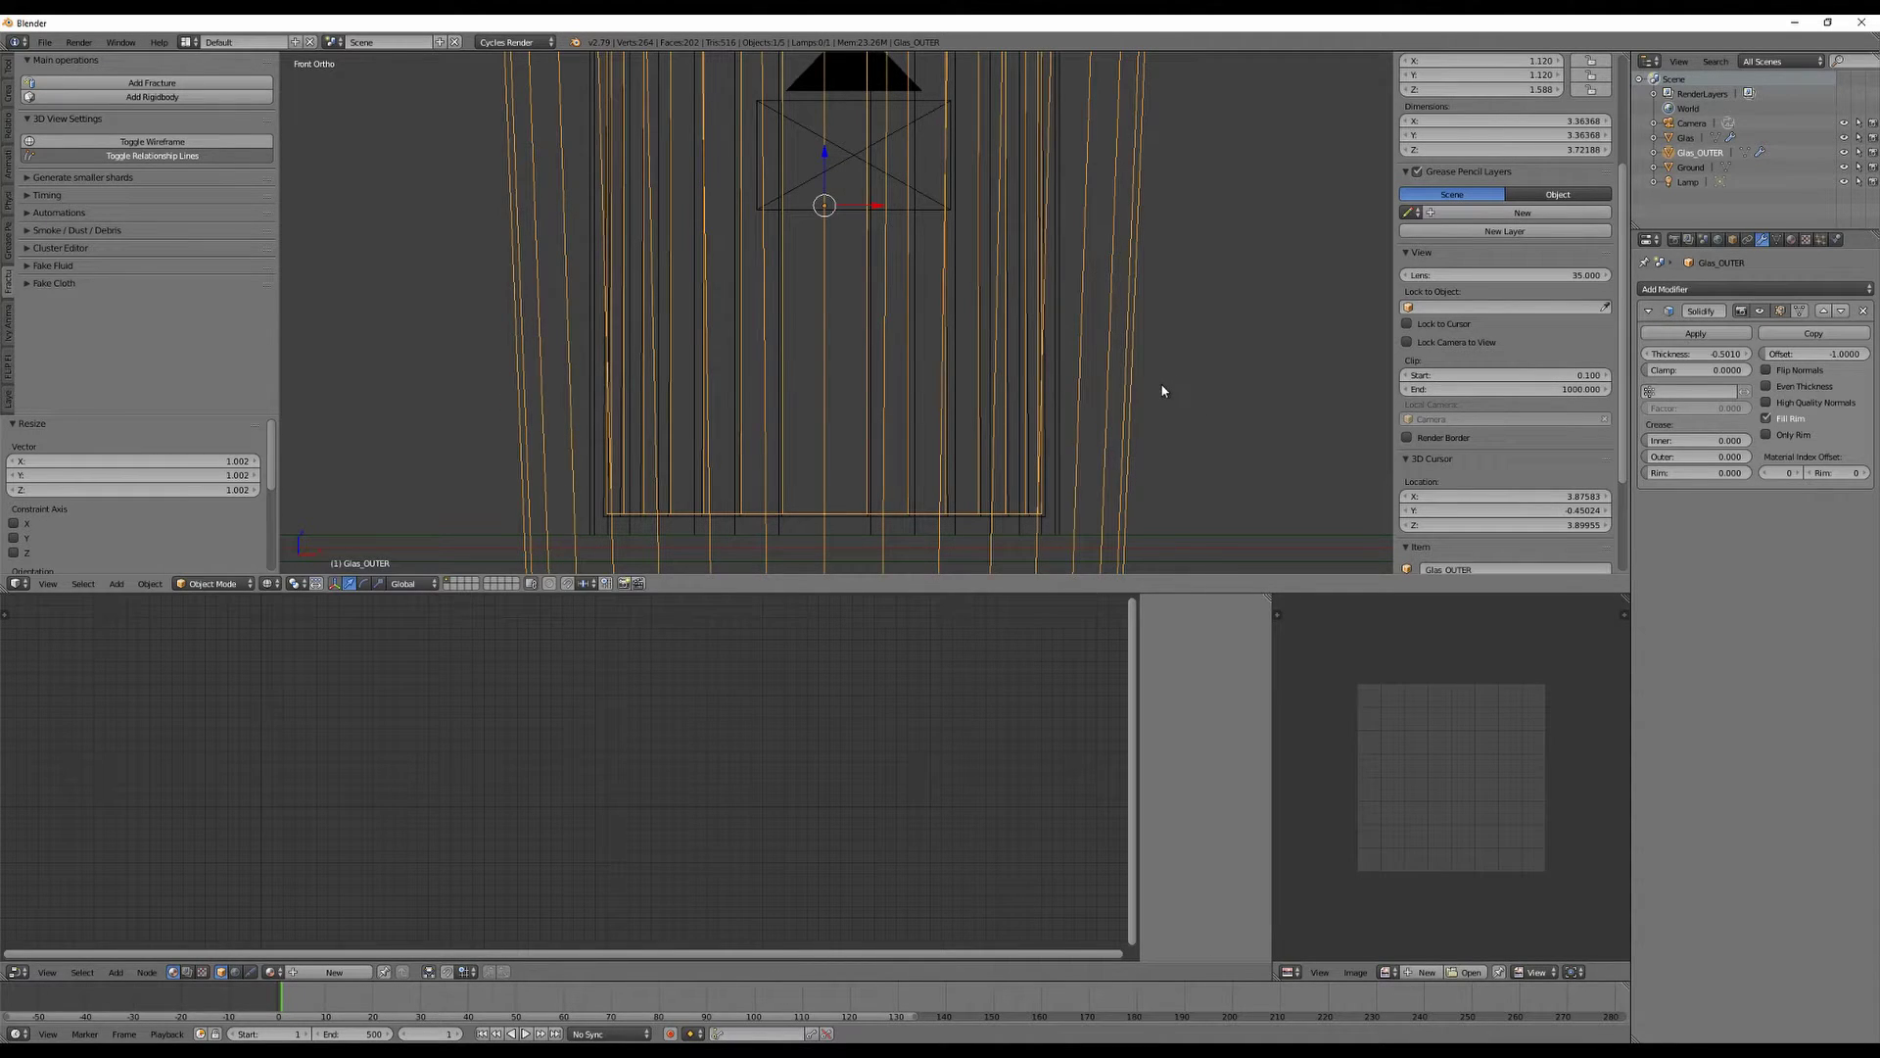
Return the viewport to solid shading and hide the Glas_OUTER object.
scroll(1163, 391, down, 4)
key(z)
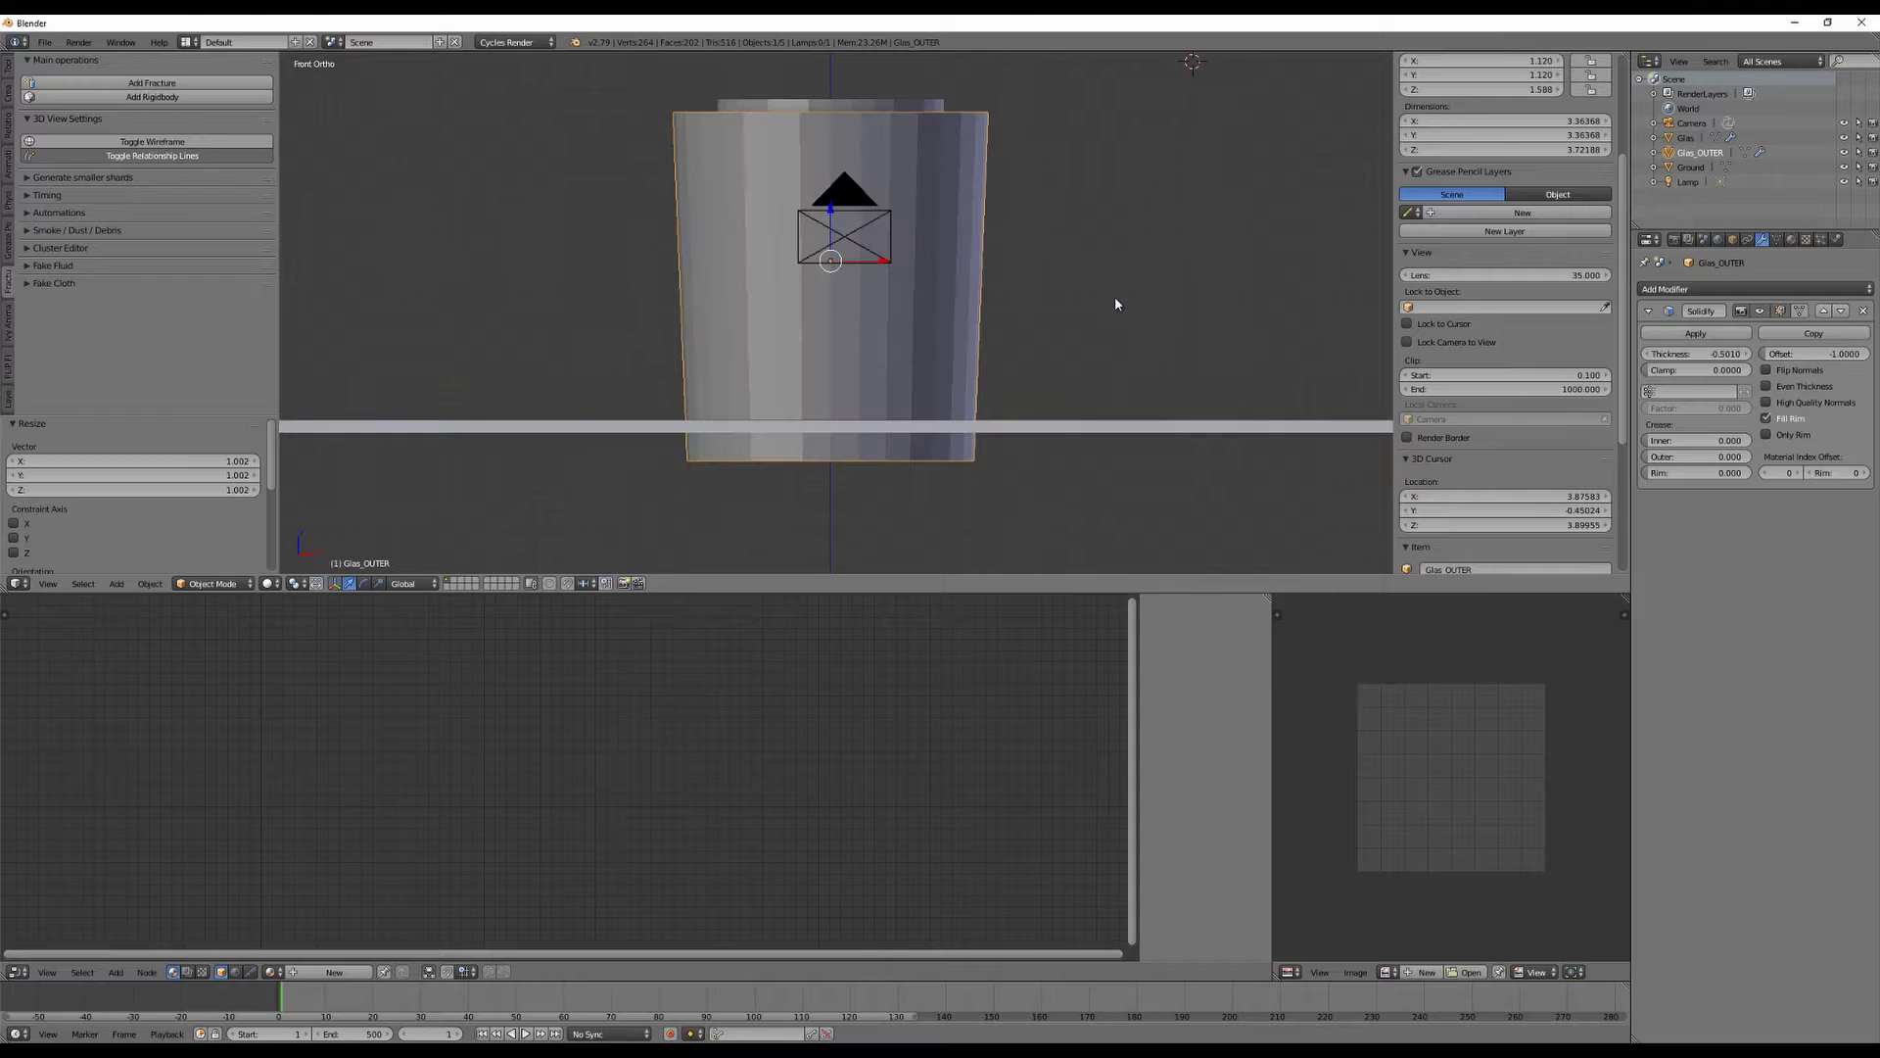
middle_drag(1149, 226, 1316, 219)
scroll(1508, 196, down, 1)
click(1844, 153)
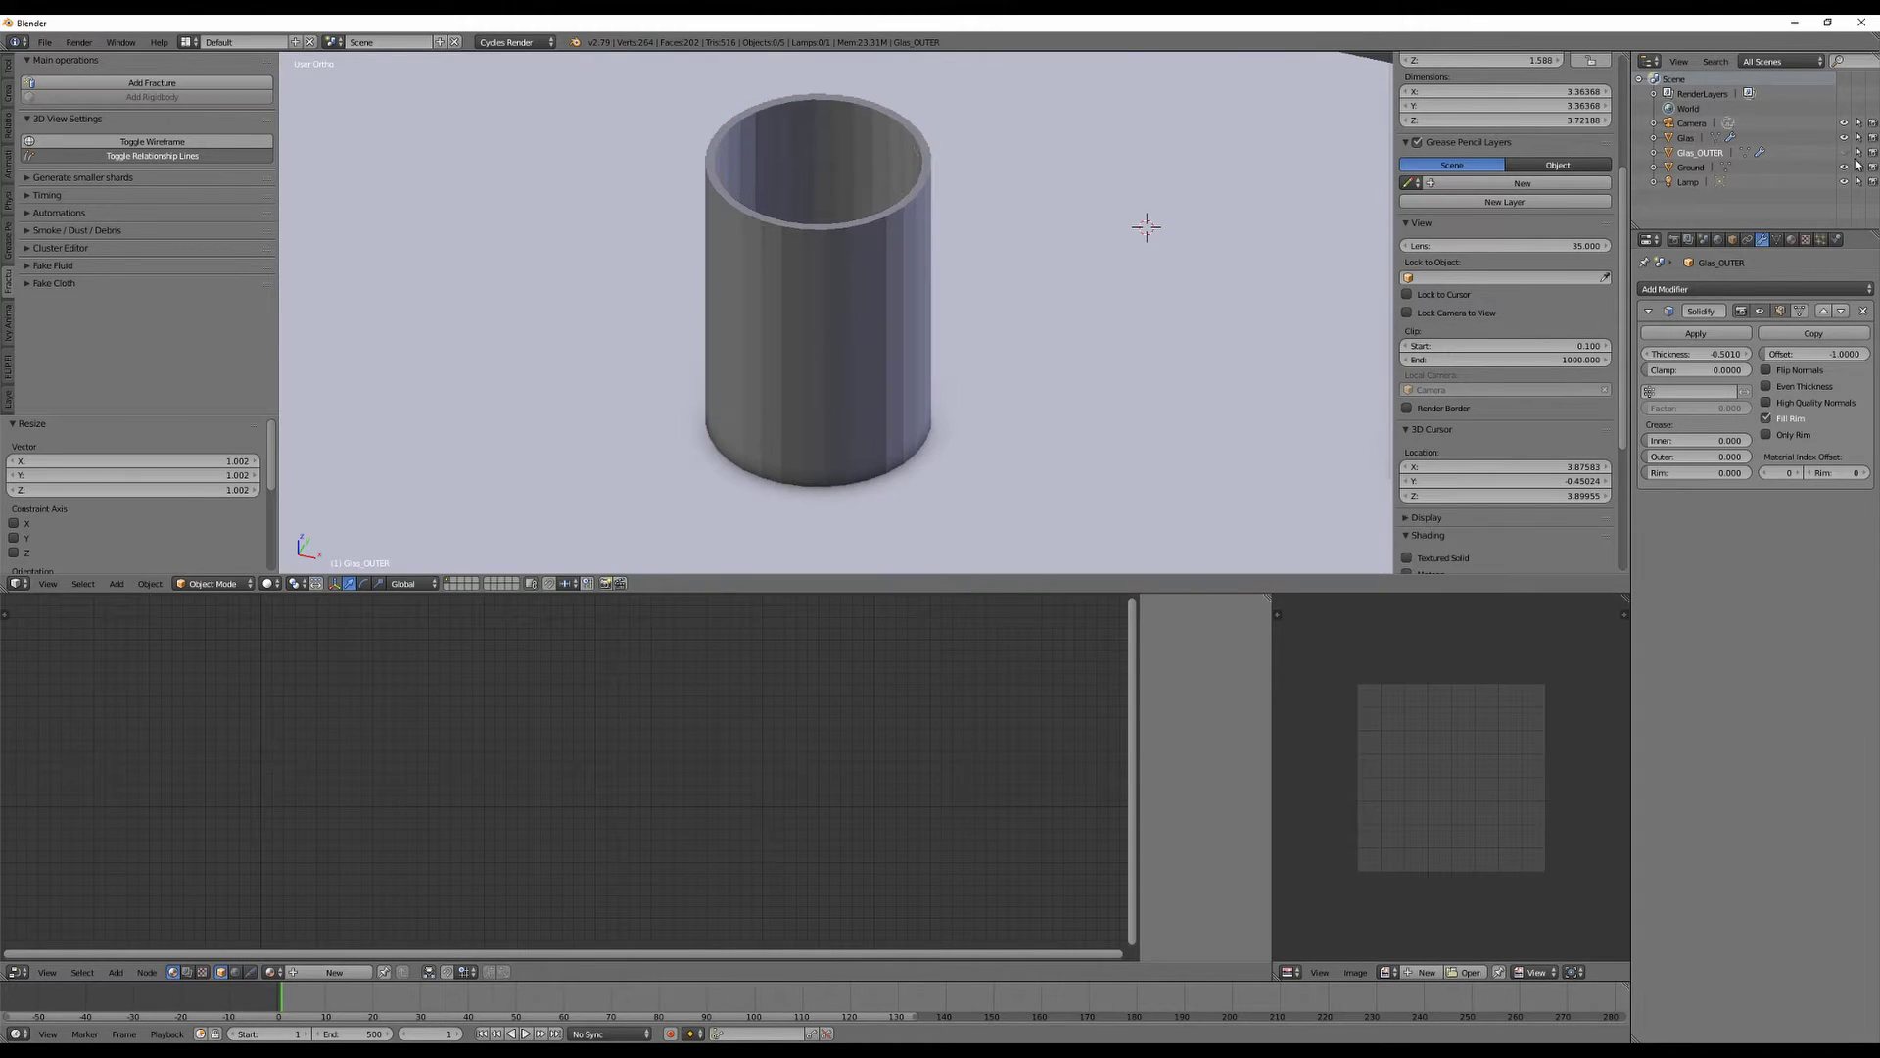
Apply smooth shading to the inner Glas object.
middle_drag(944, 326, 1024, 321)
scroll(1023, 322, down, 5)
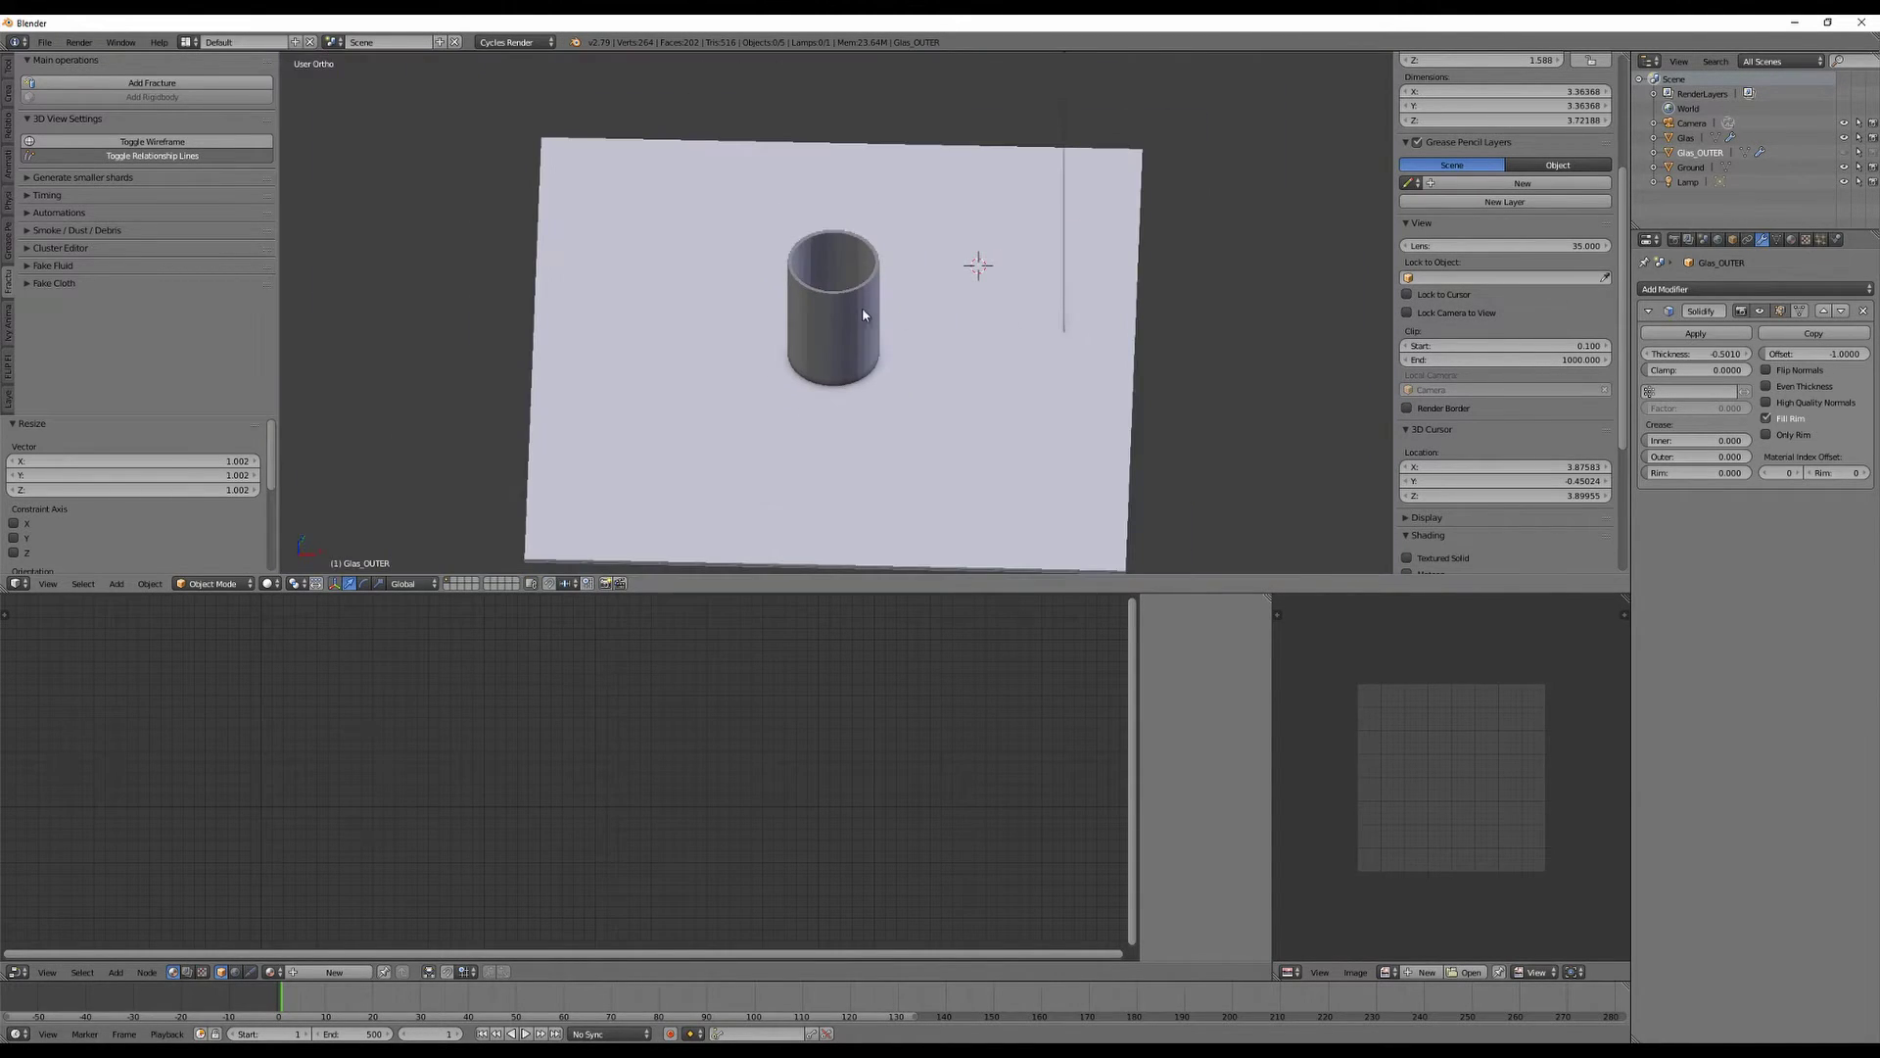
right_click(861, 307)
key(space)
text(Drop to Groundsmooth)
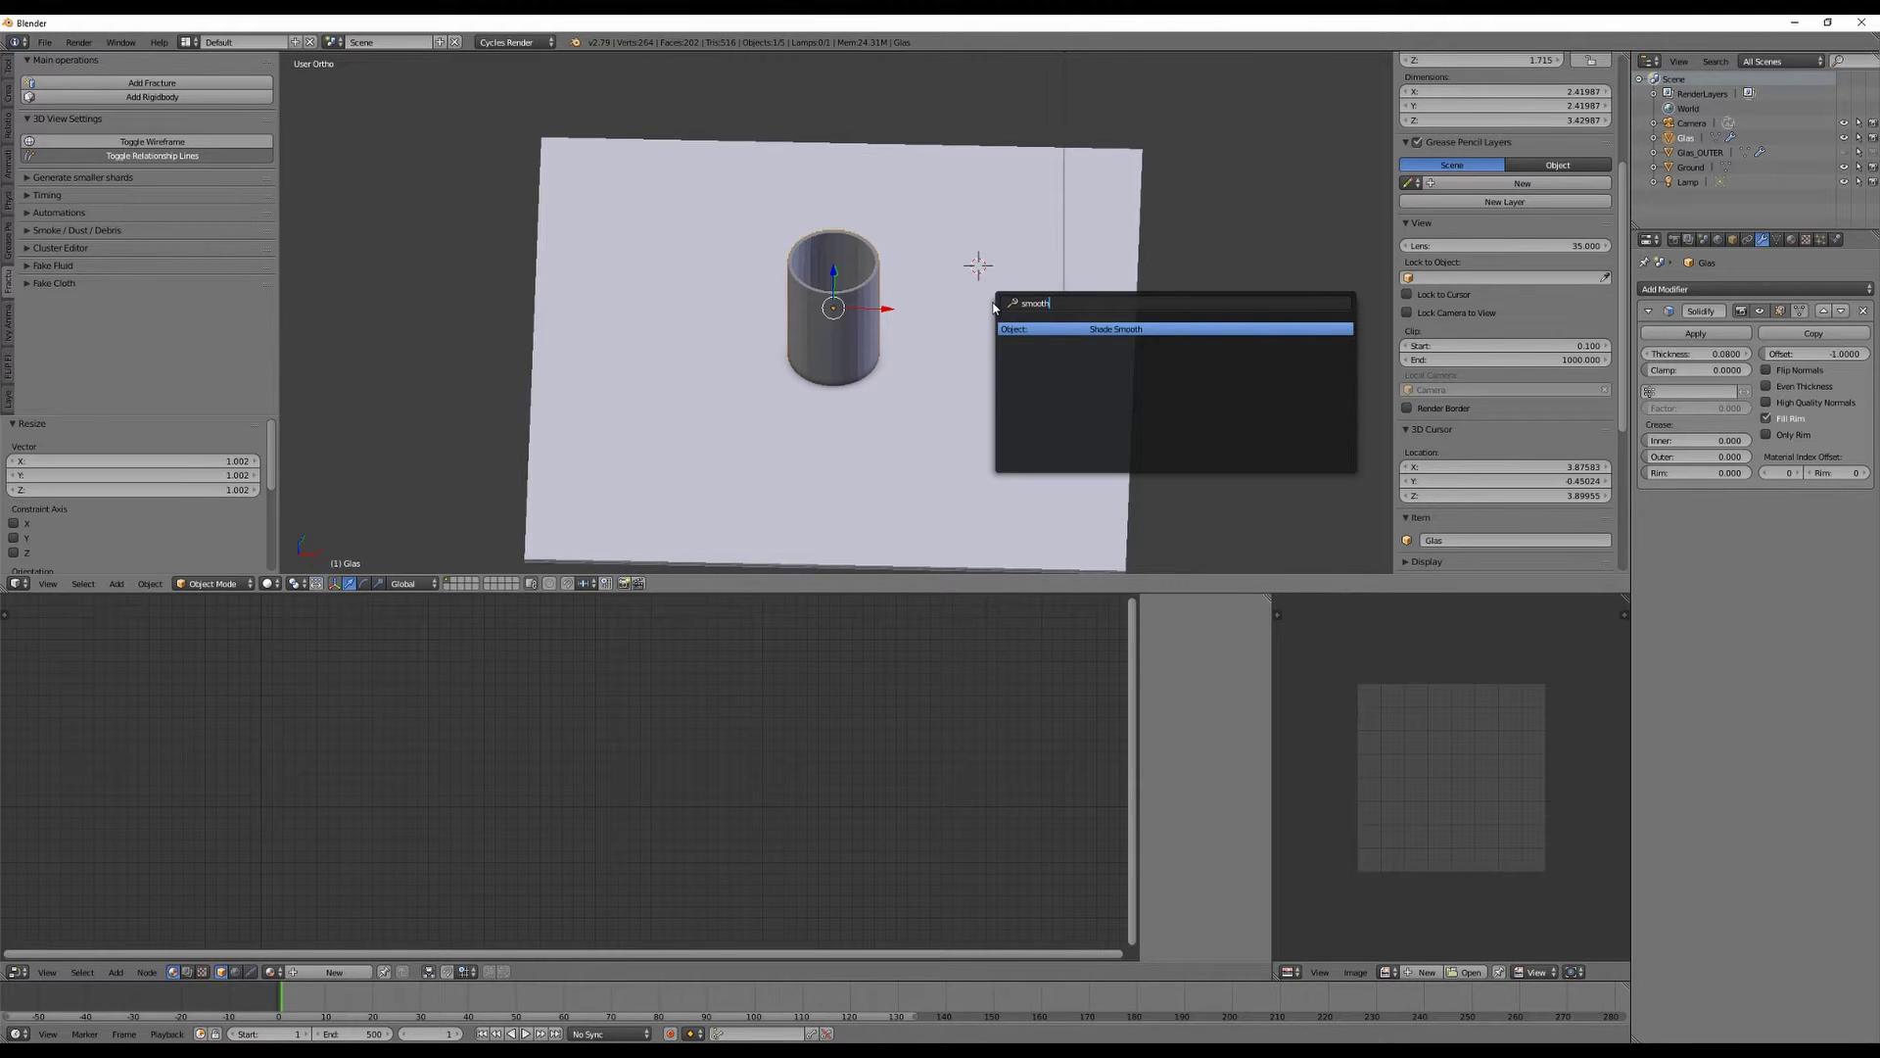
key(Return)
scroll(994, 306, up, 3)
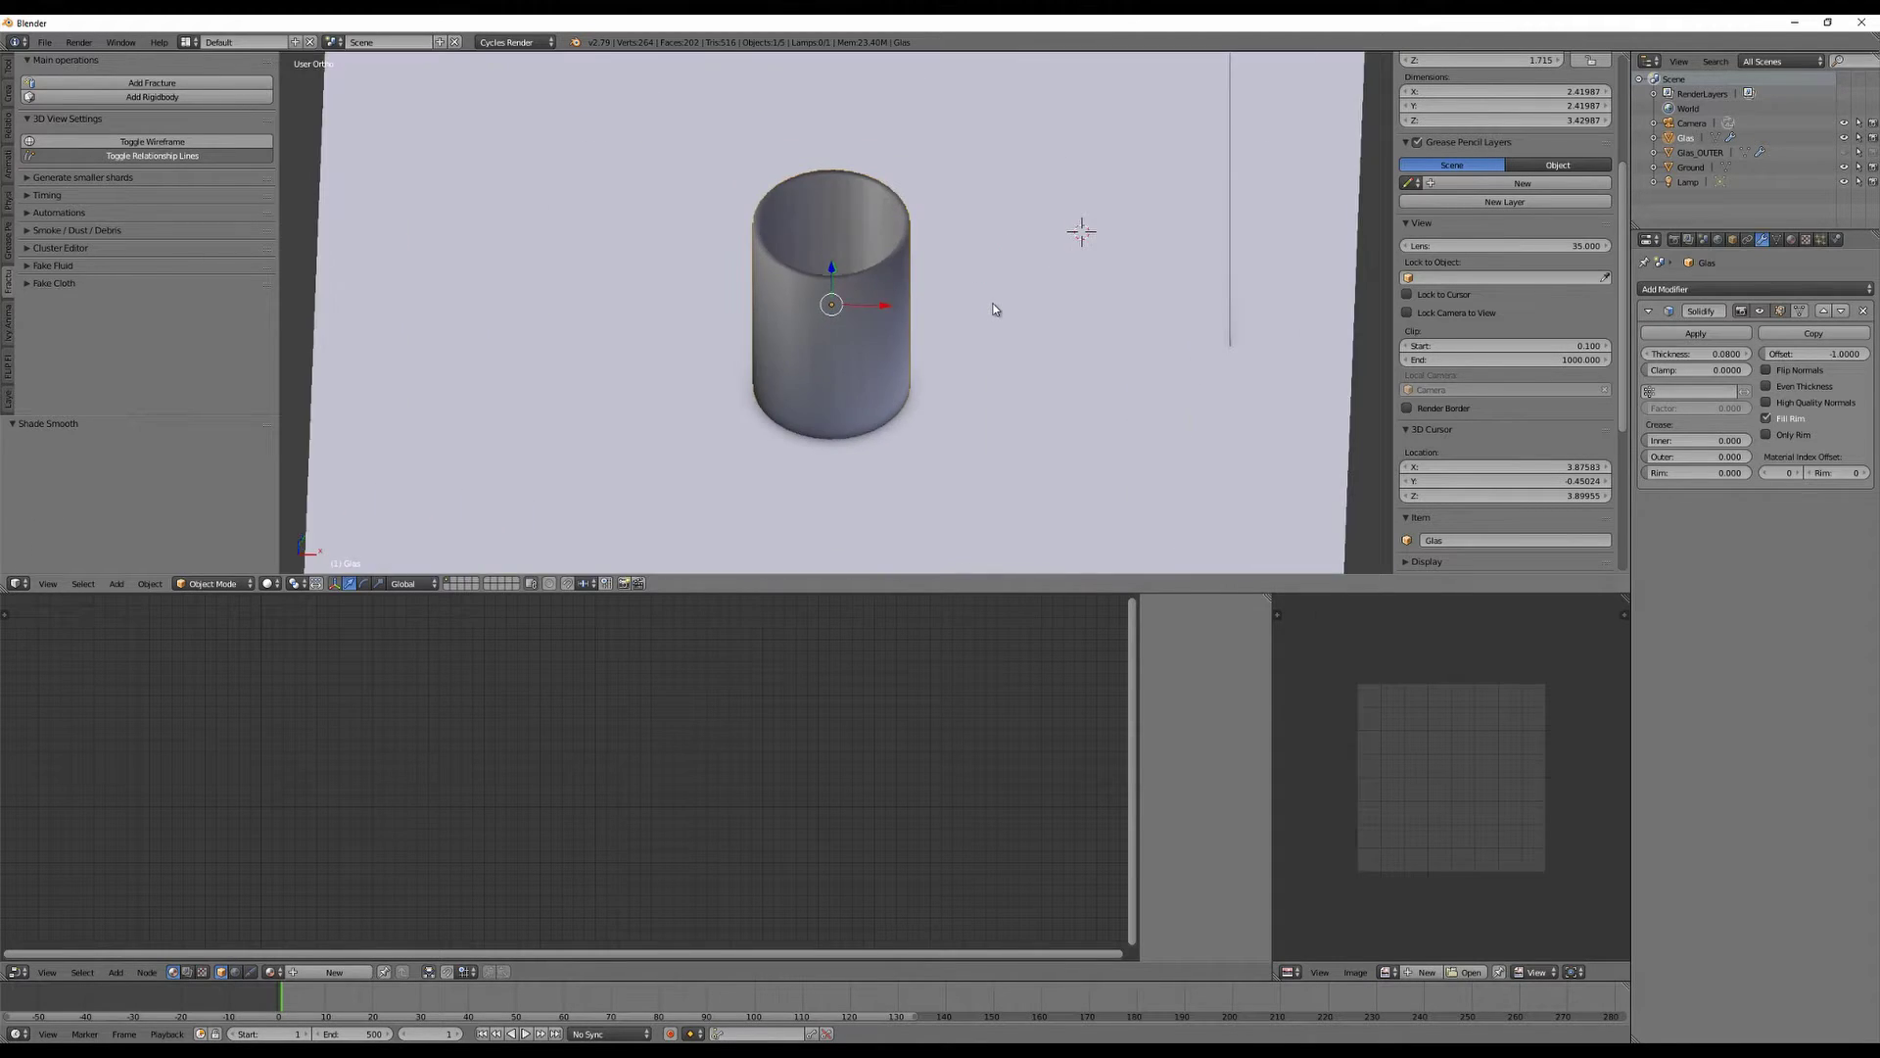
scroll(1002, 369, down, 4)
scroll(1003, 373, up, 1)
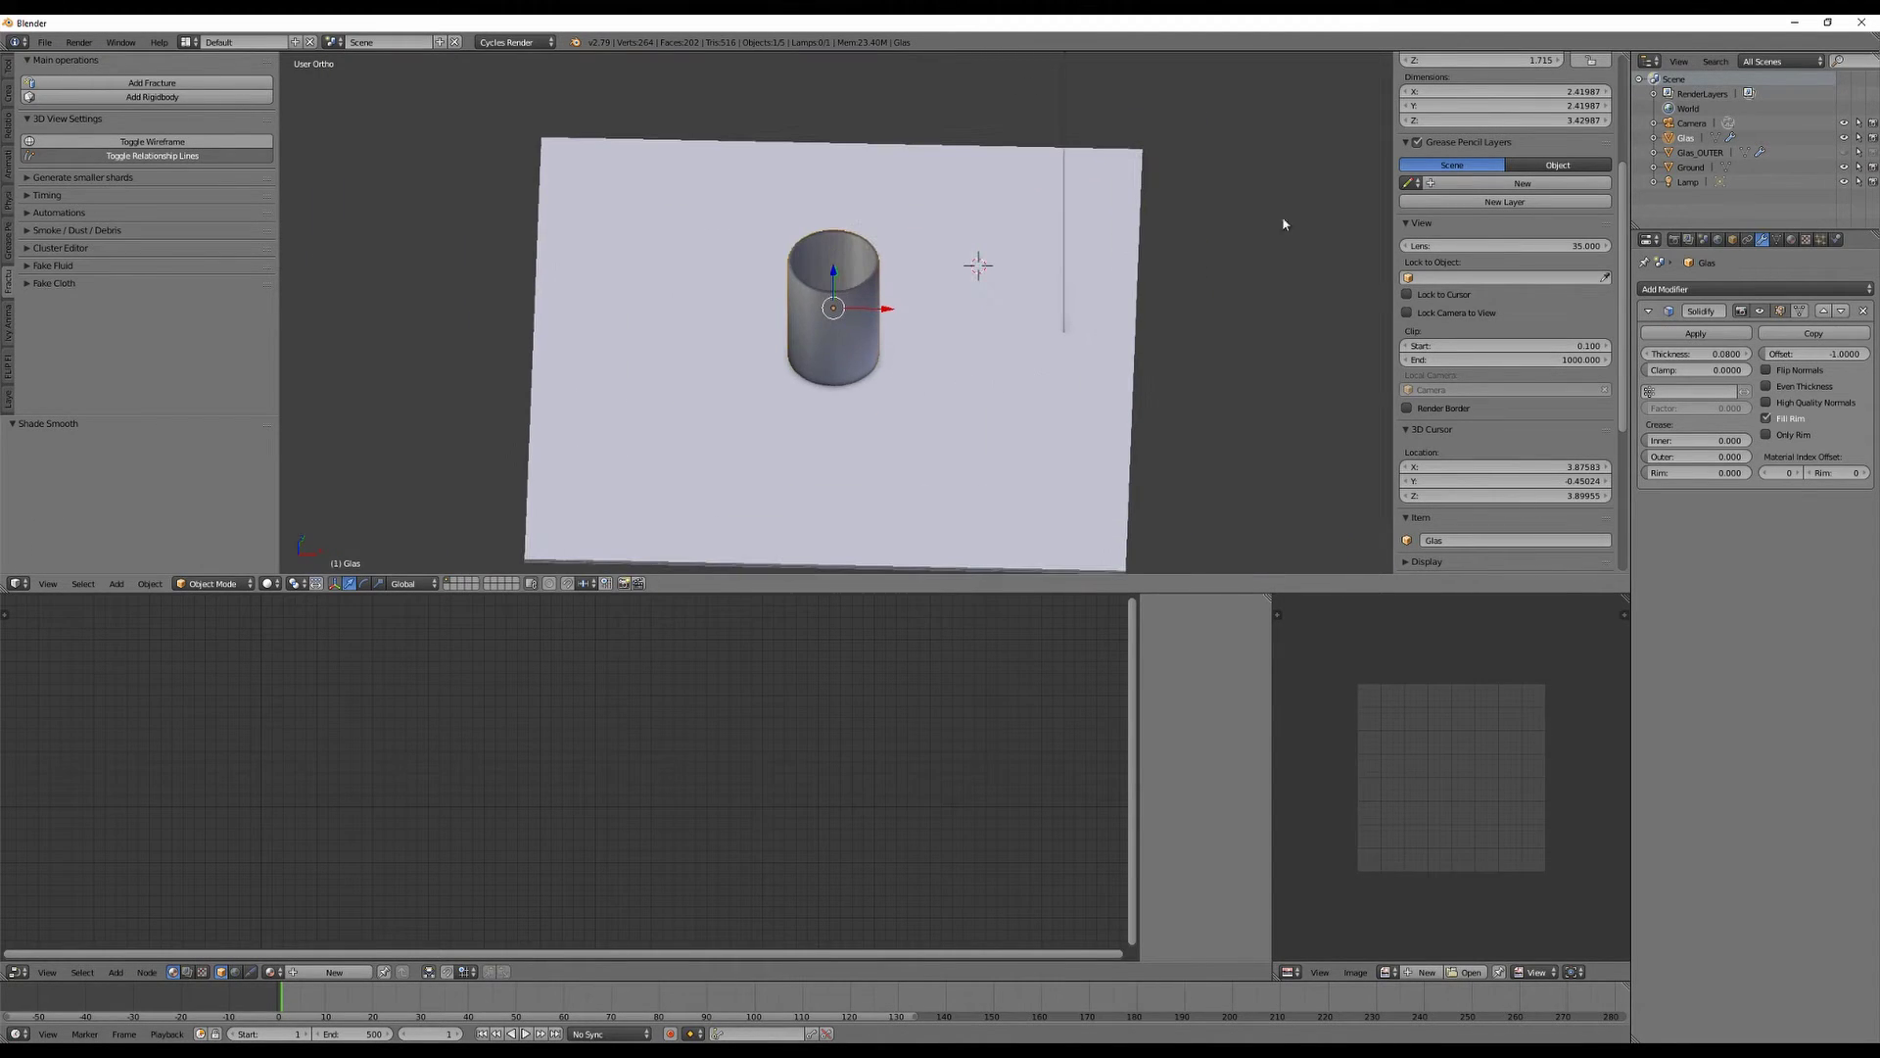
Switch the viewport to rendered shading and inspect the Glas object at a flatter angle.
click(1791, 239)
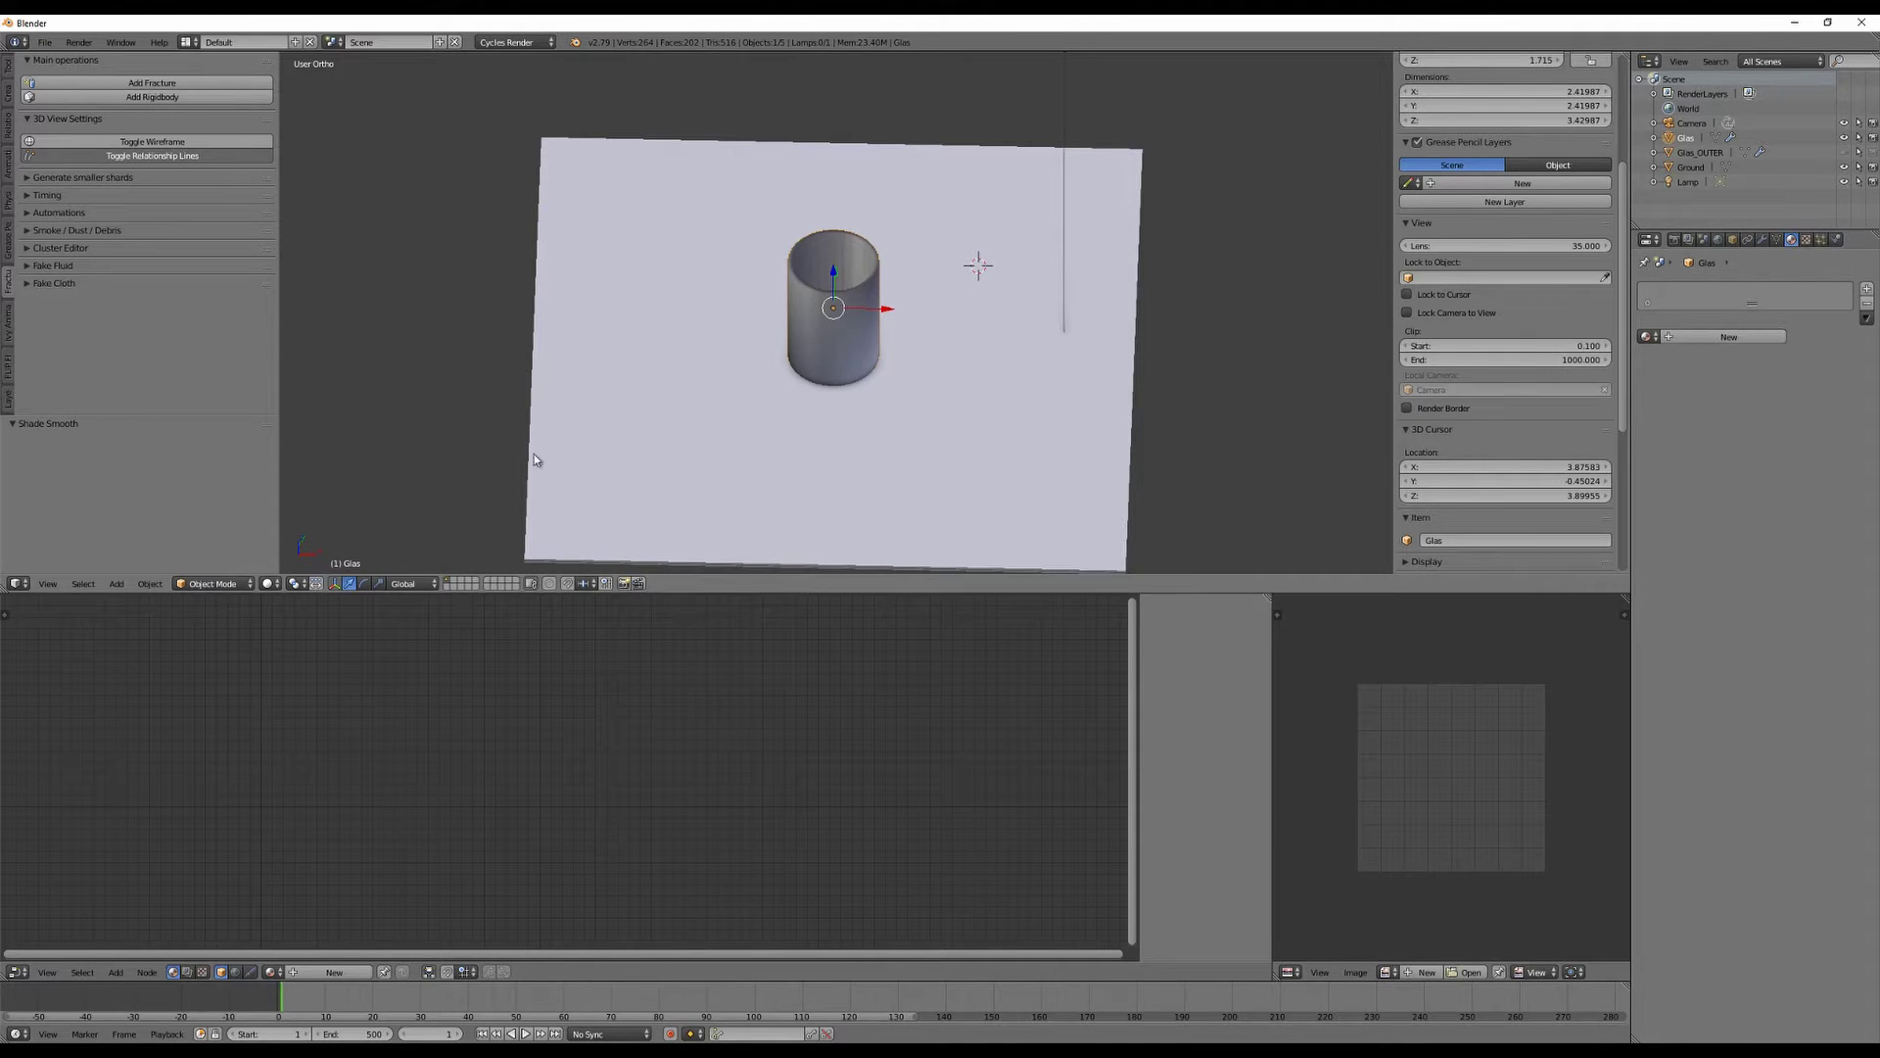
click(277, 582)
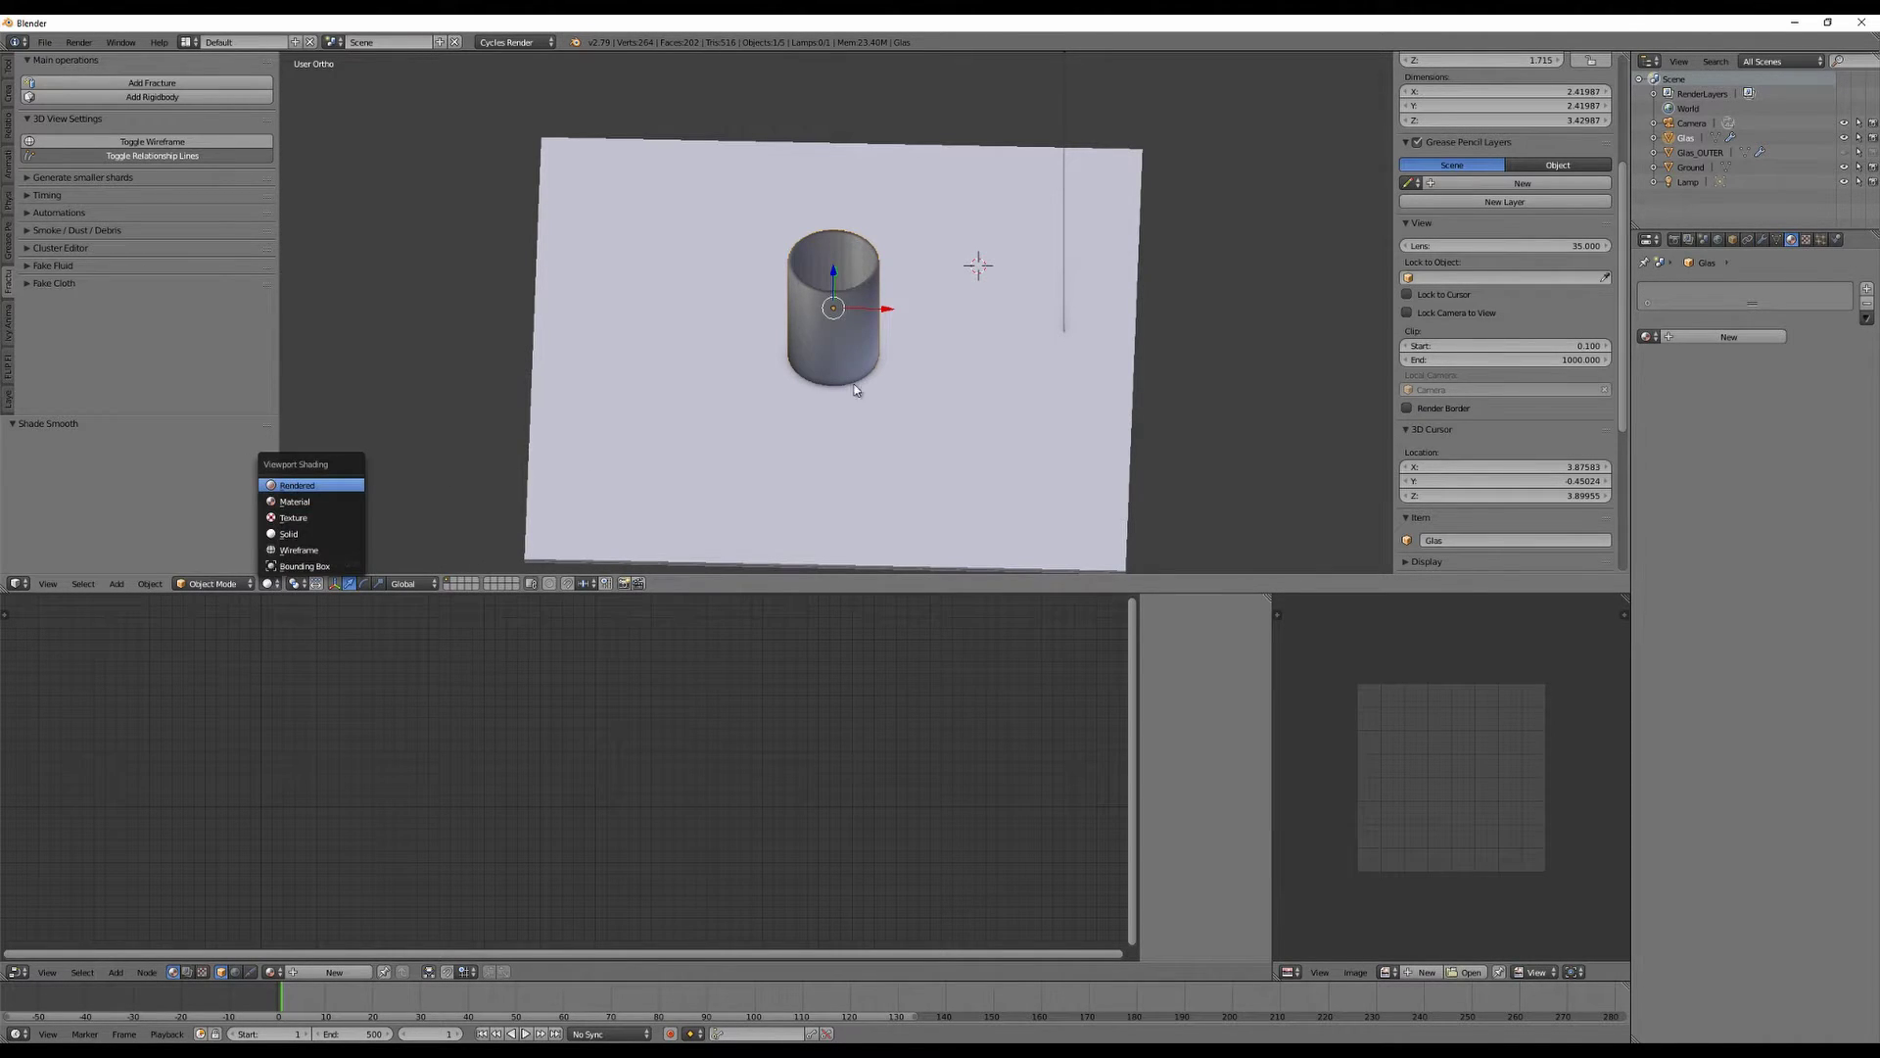
scroll(907, 367, up, 1)
scroll(937, 374, down, 1)
middle_drag(937, 374, 976, 338)
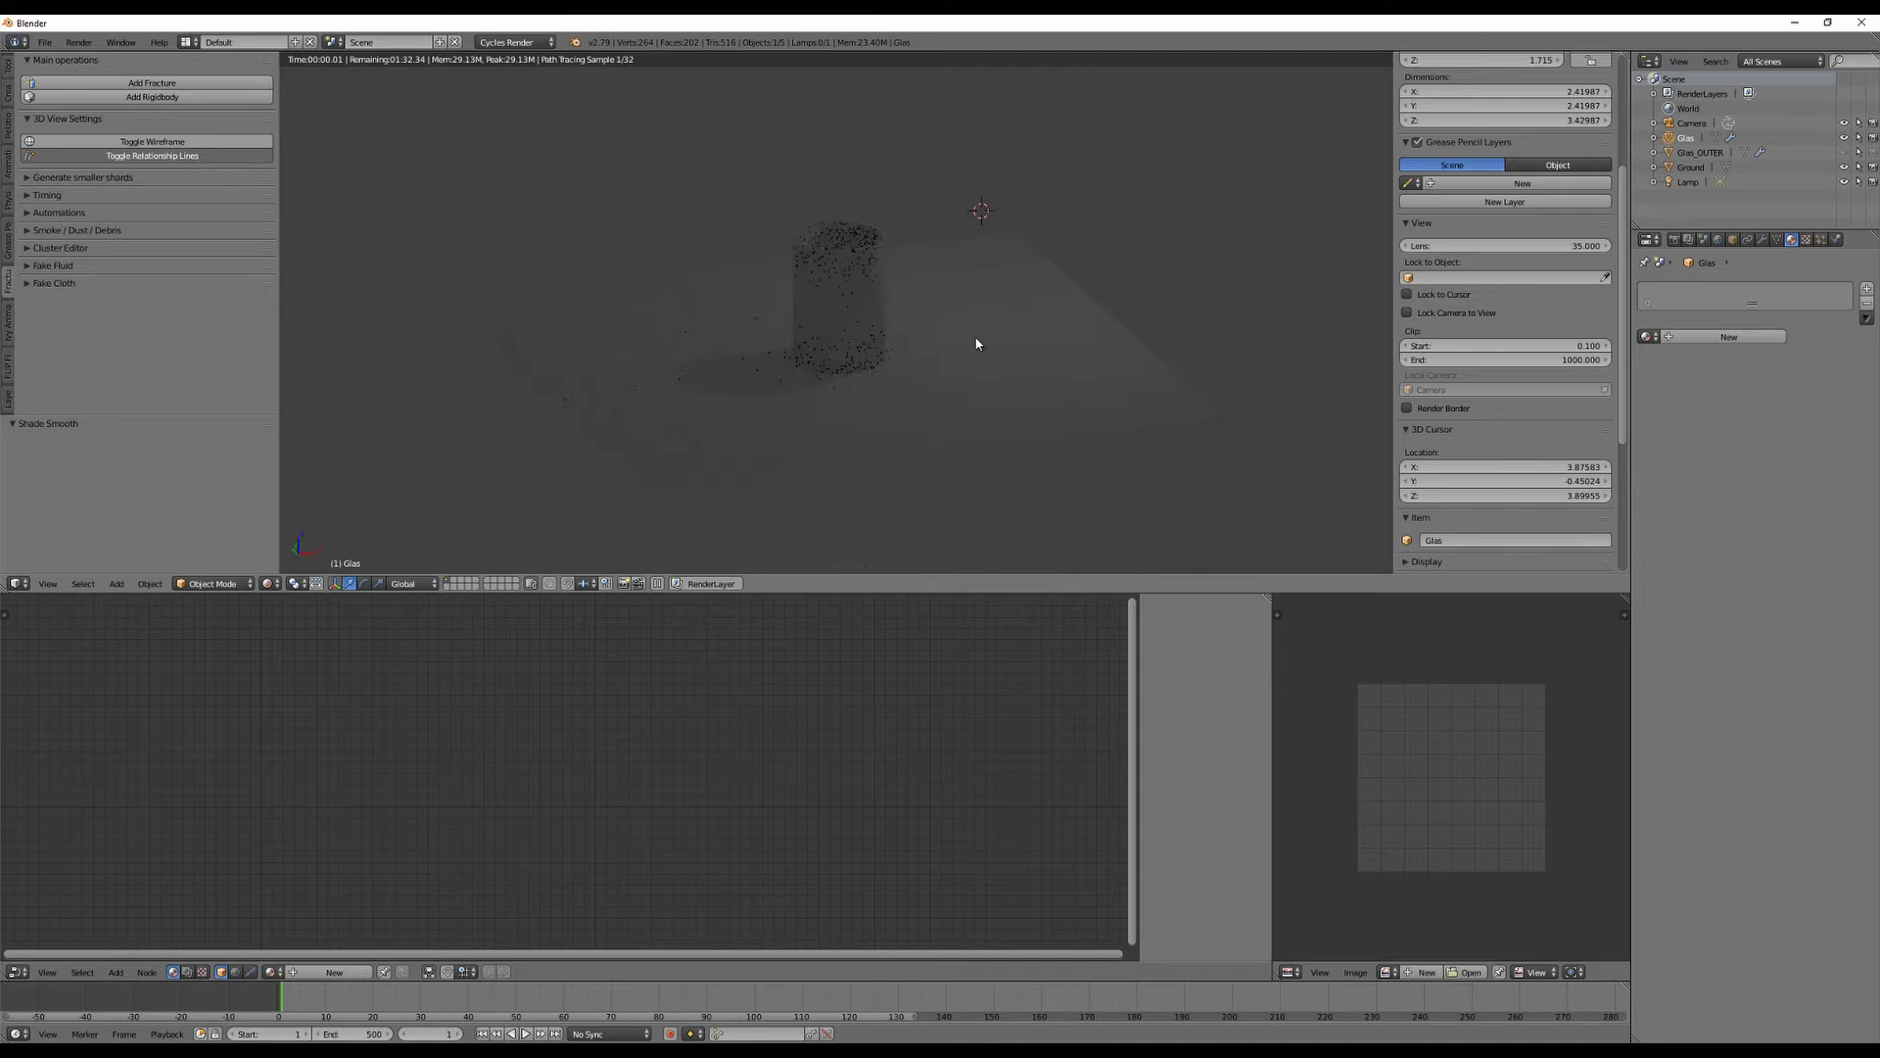
scroll(965, 348, up, 3)
scroll(990, 340, up, 2)
scroll(990, 339, down, 2)
Create a new material named Glas for the inner glass and set its surface shader to Glass BSDF.
click(1692, 337)
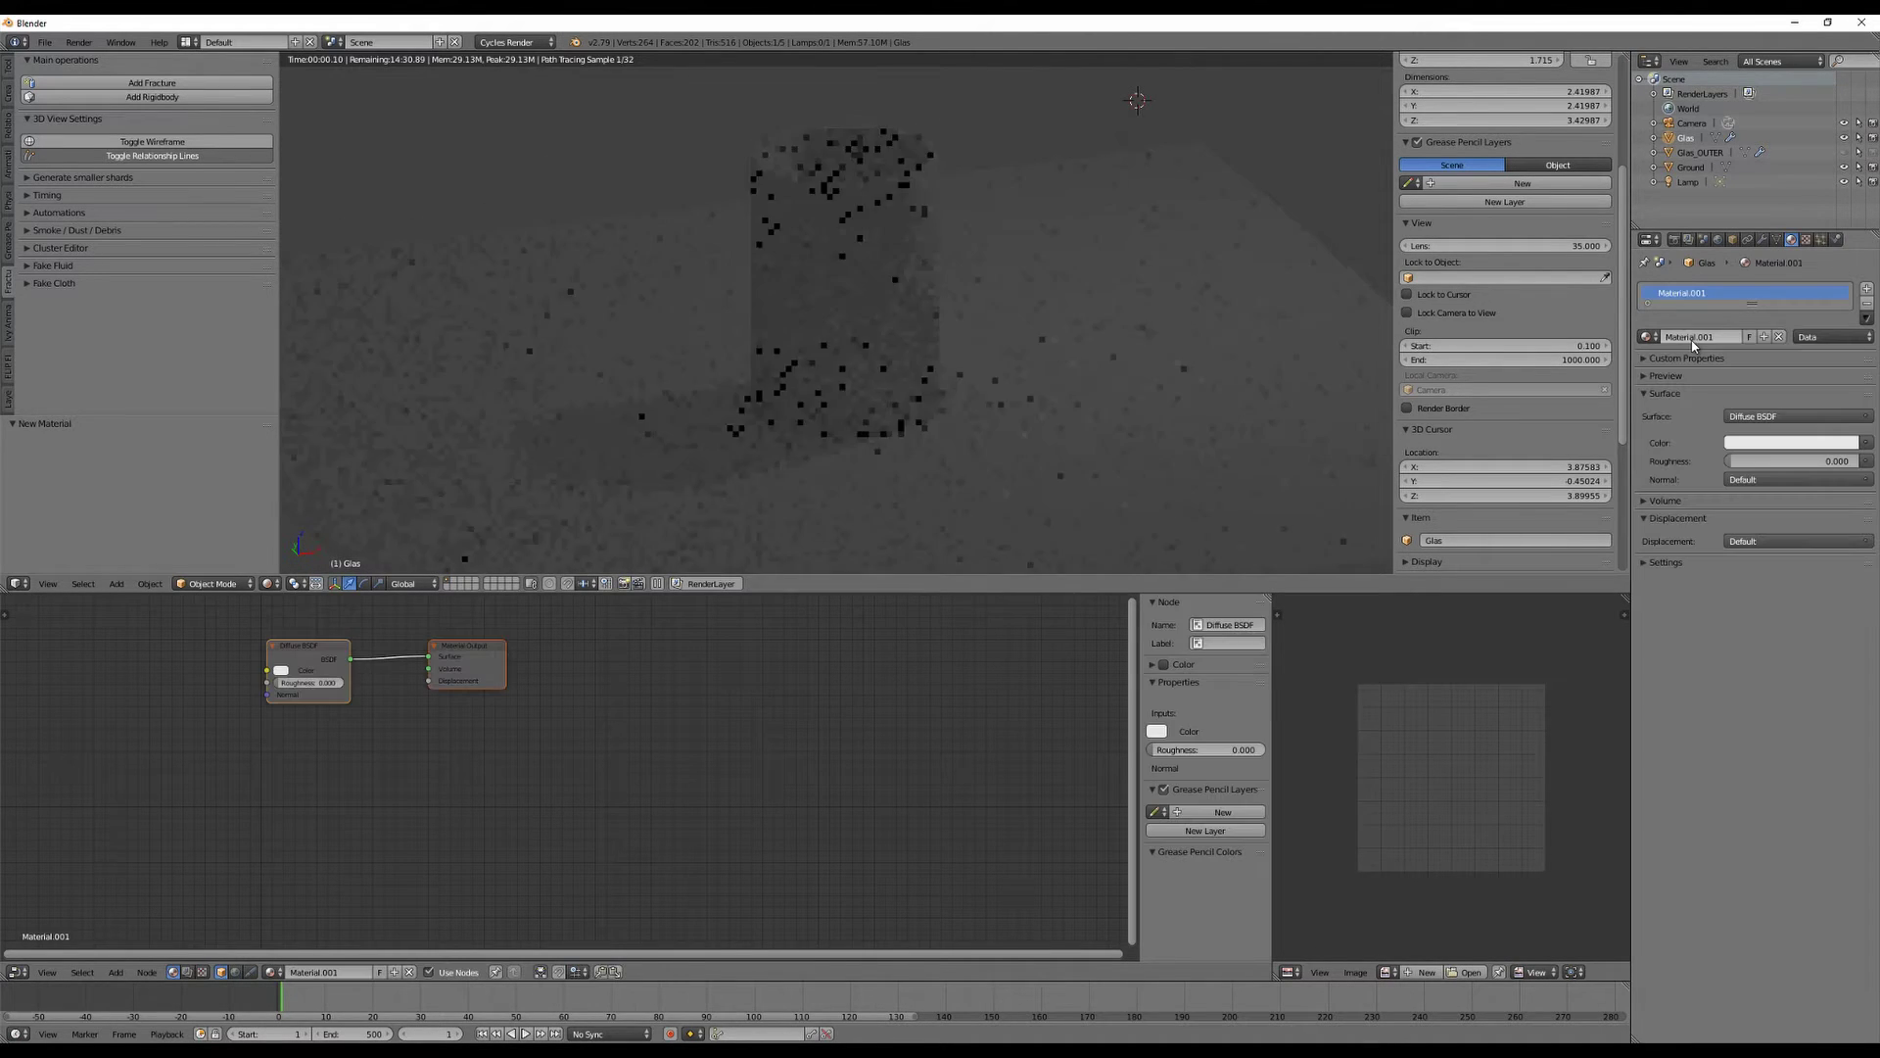
double_click(1770, 294)
text(G)
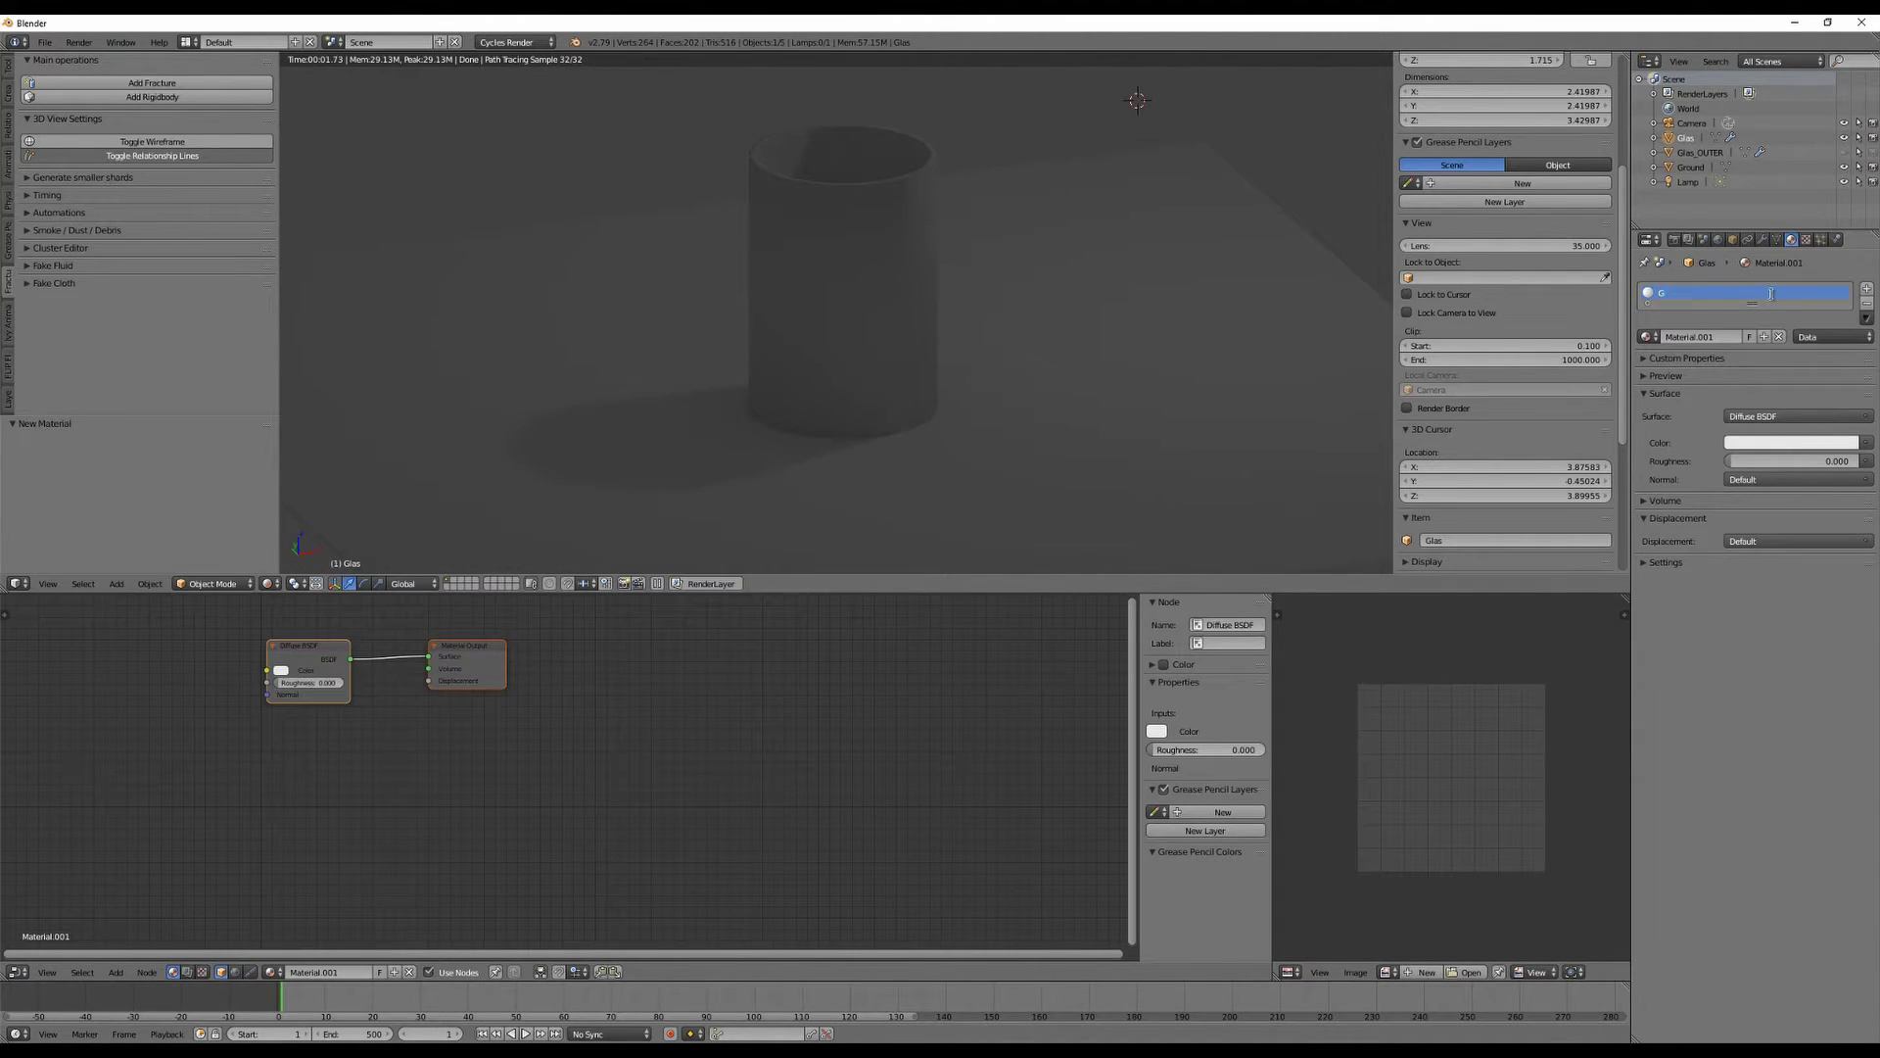
text(las)
key(Return)
click(1752, 419)
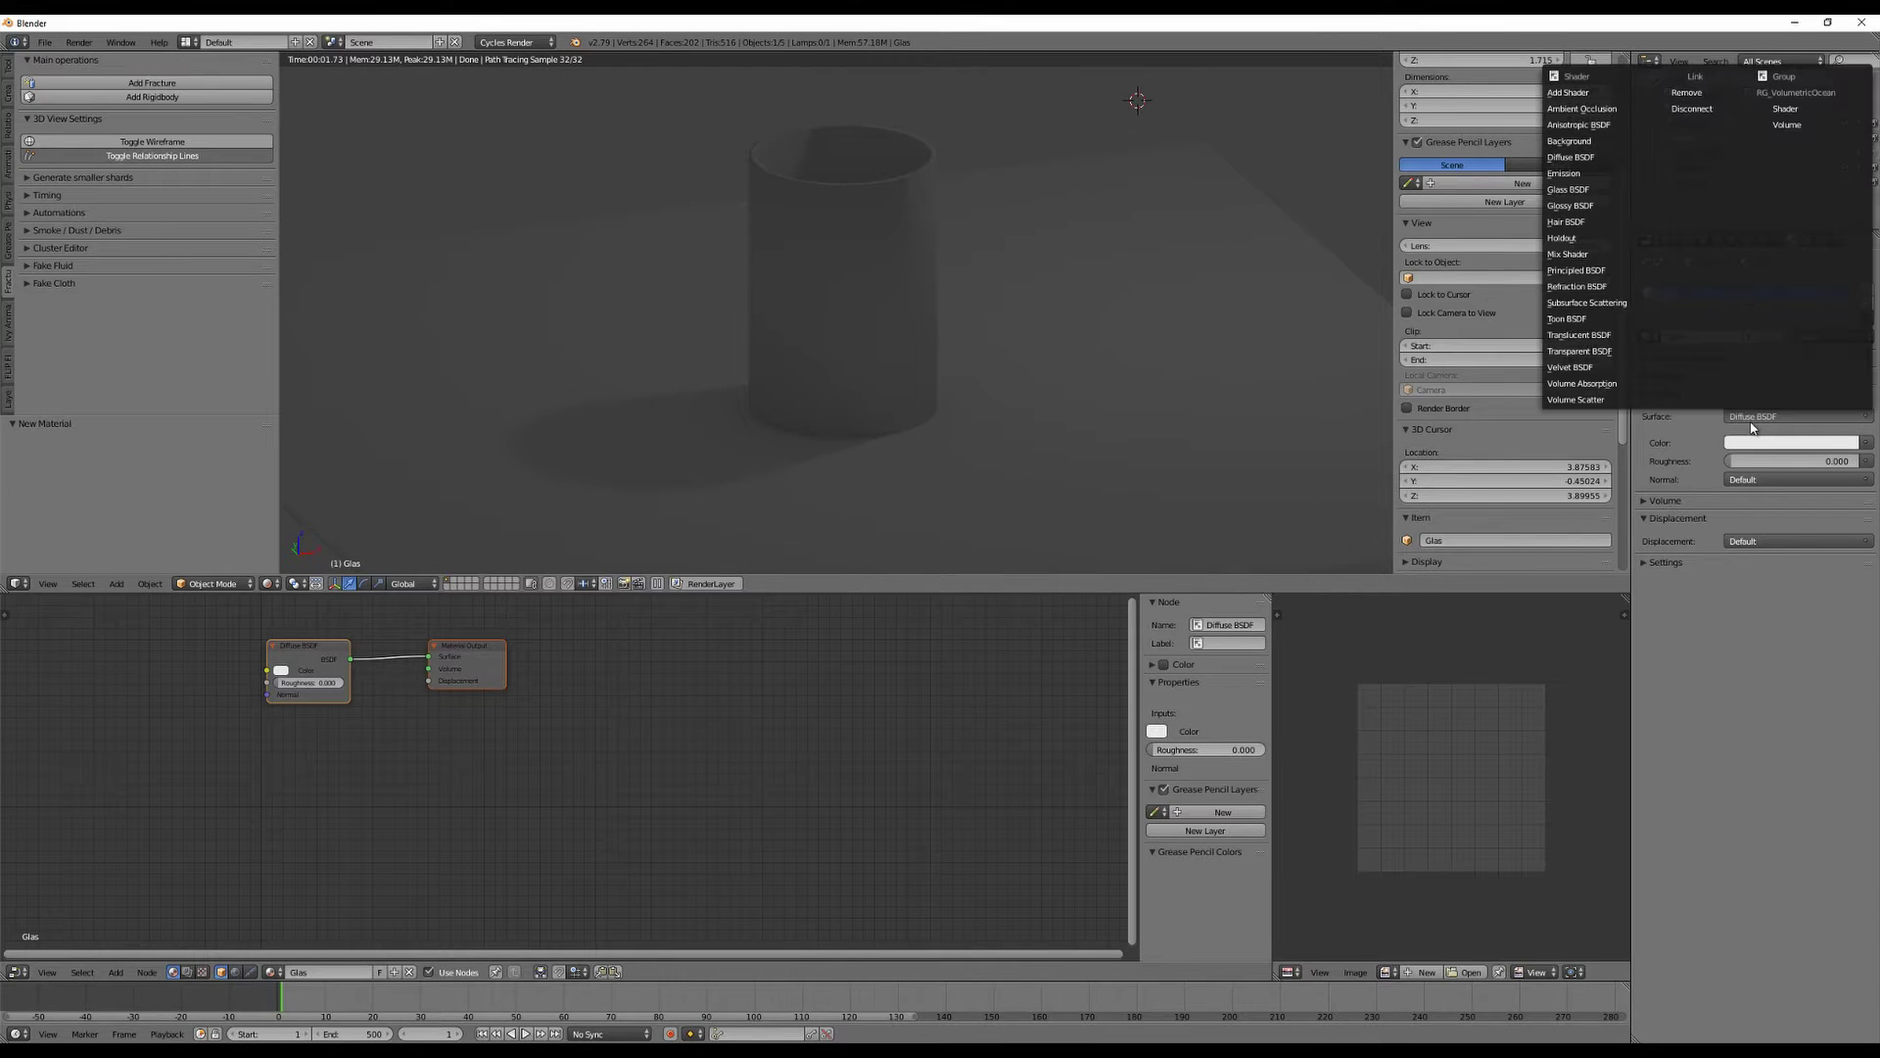
click(1591, 191)
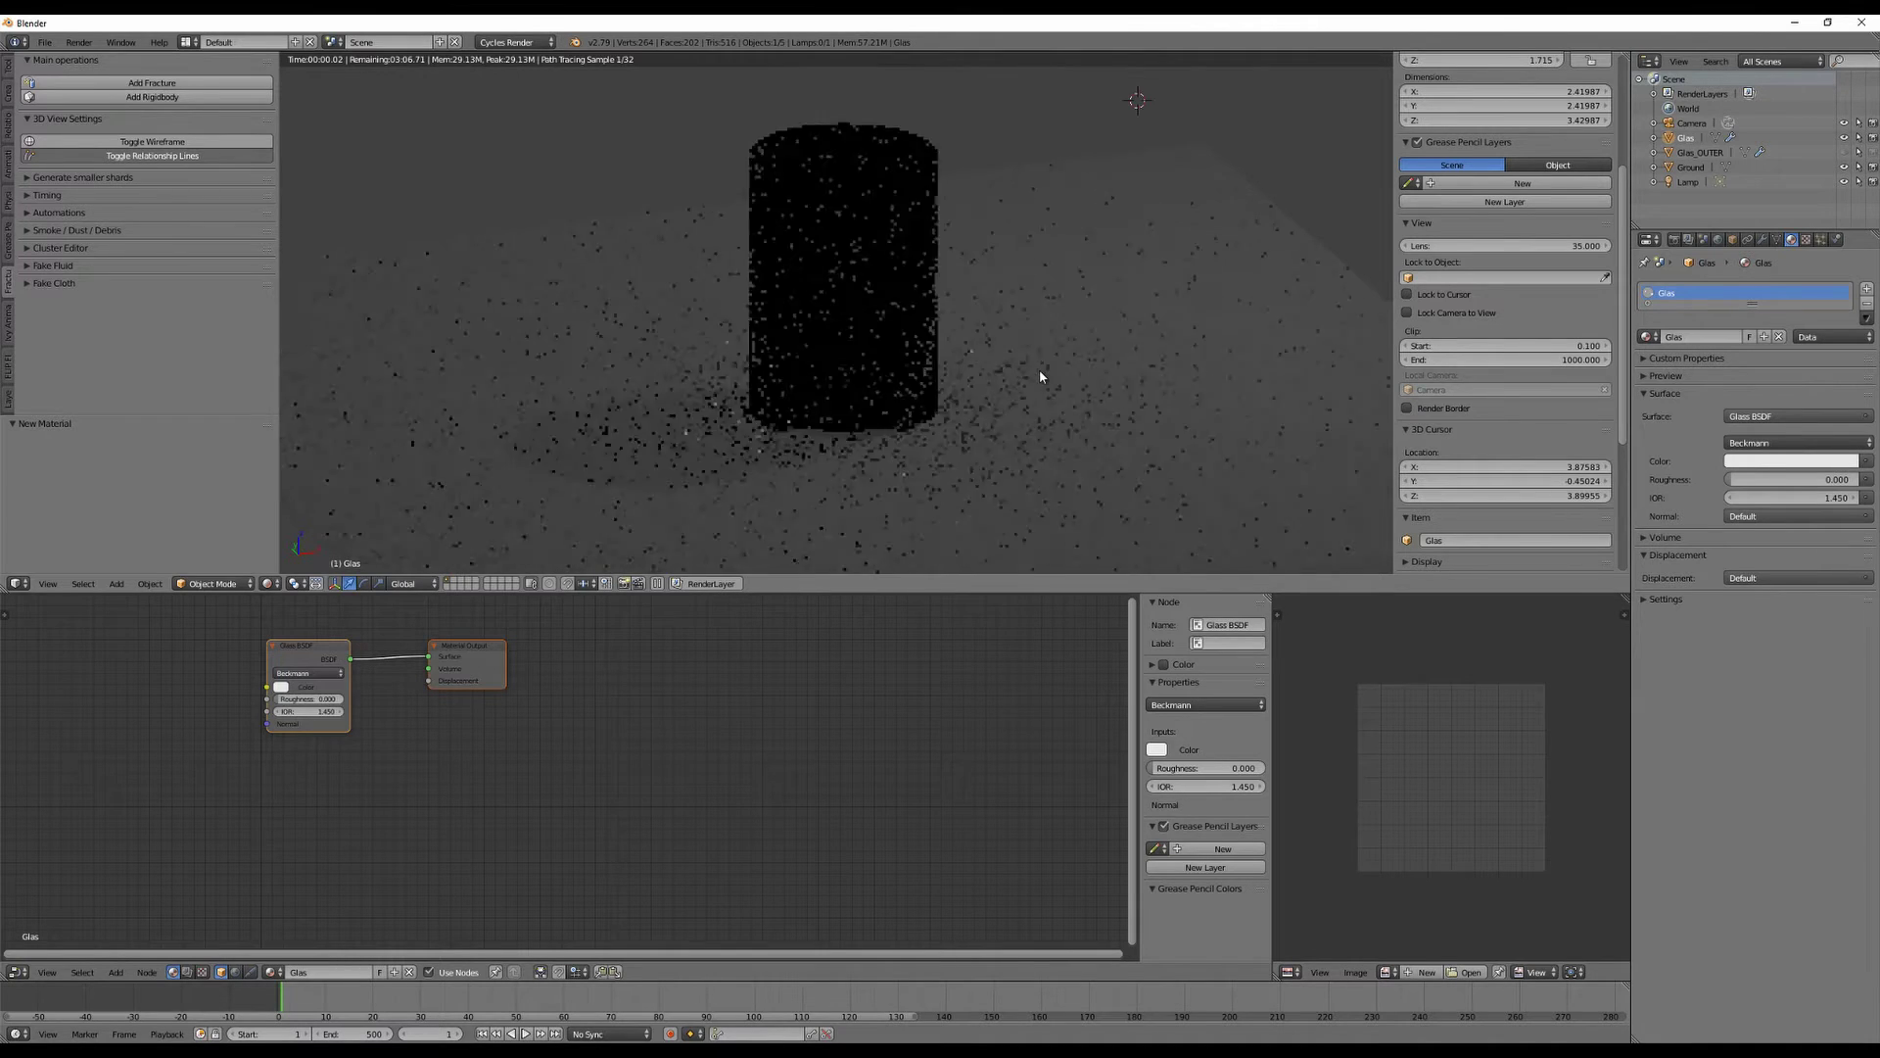
Change the lamp type to Sun and set its emission strength to 2.
middle_drag(1144, 338, 1010, 385)
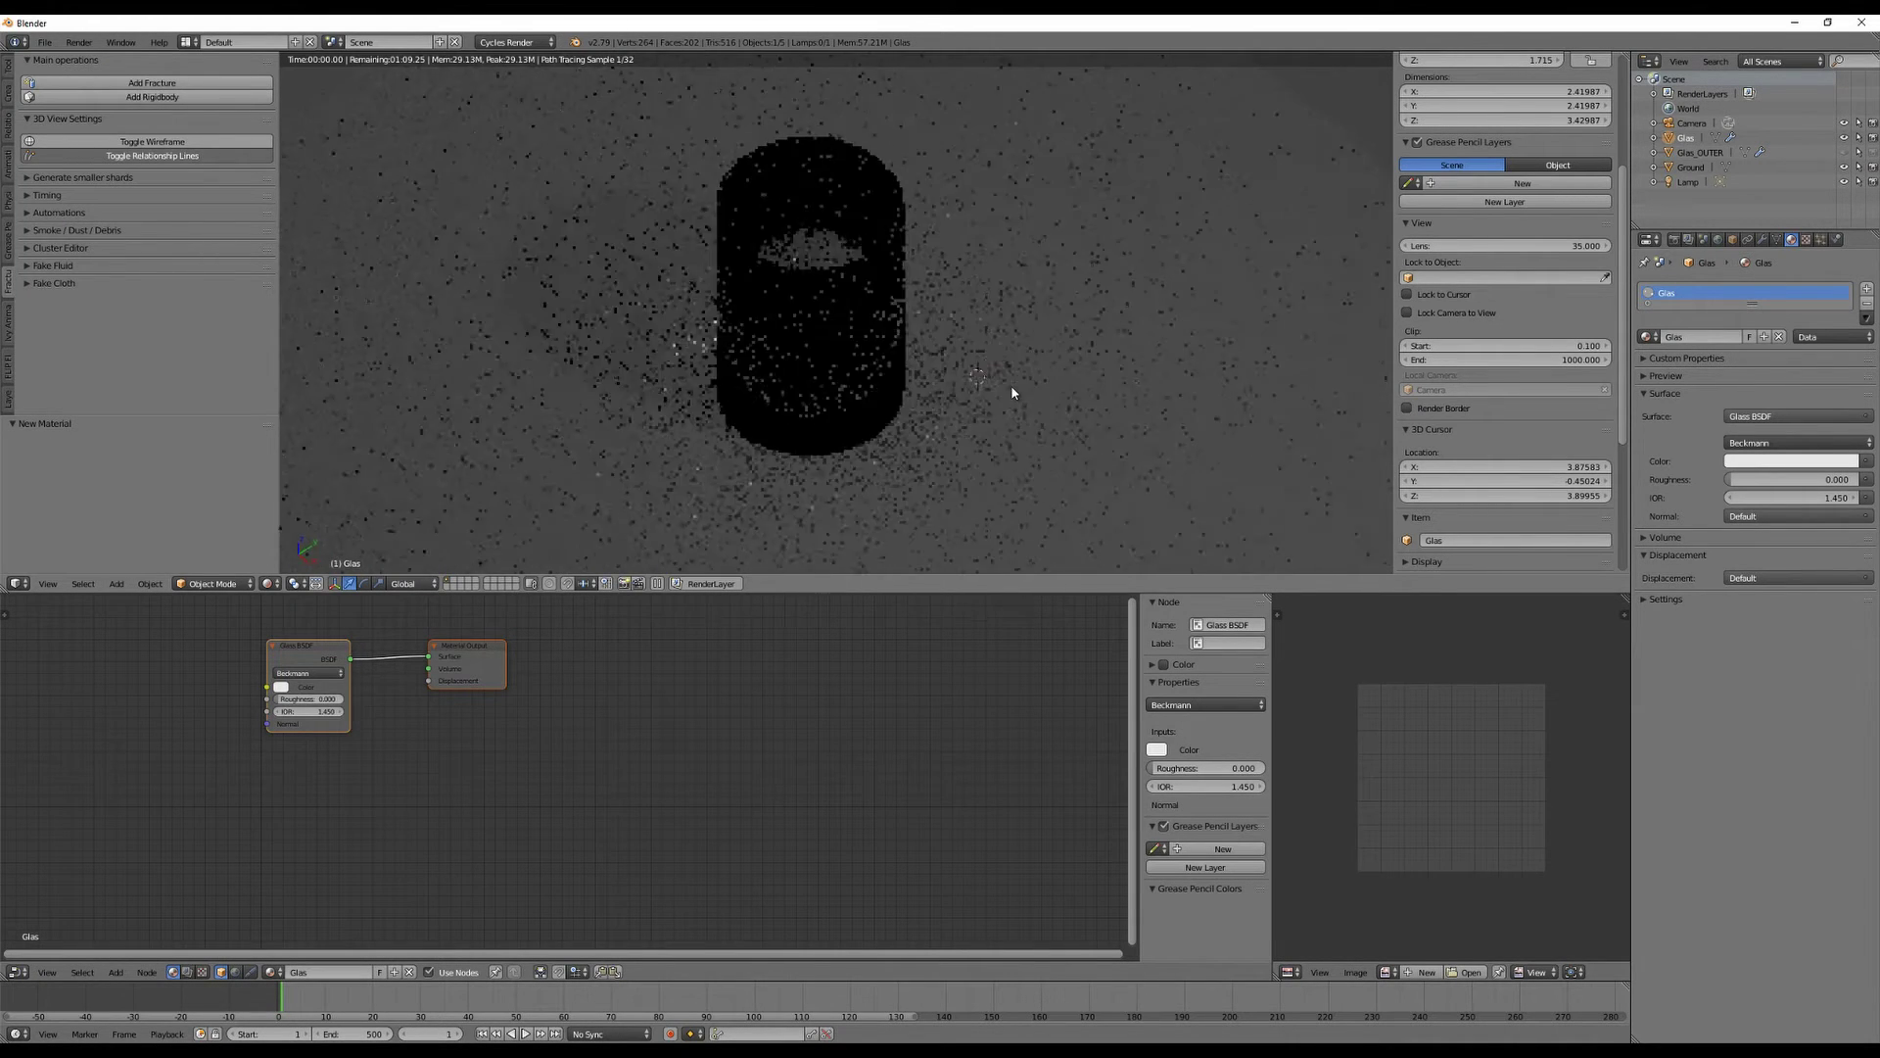
click(1690, 182)
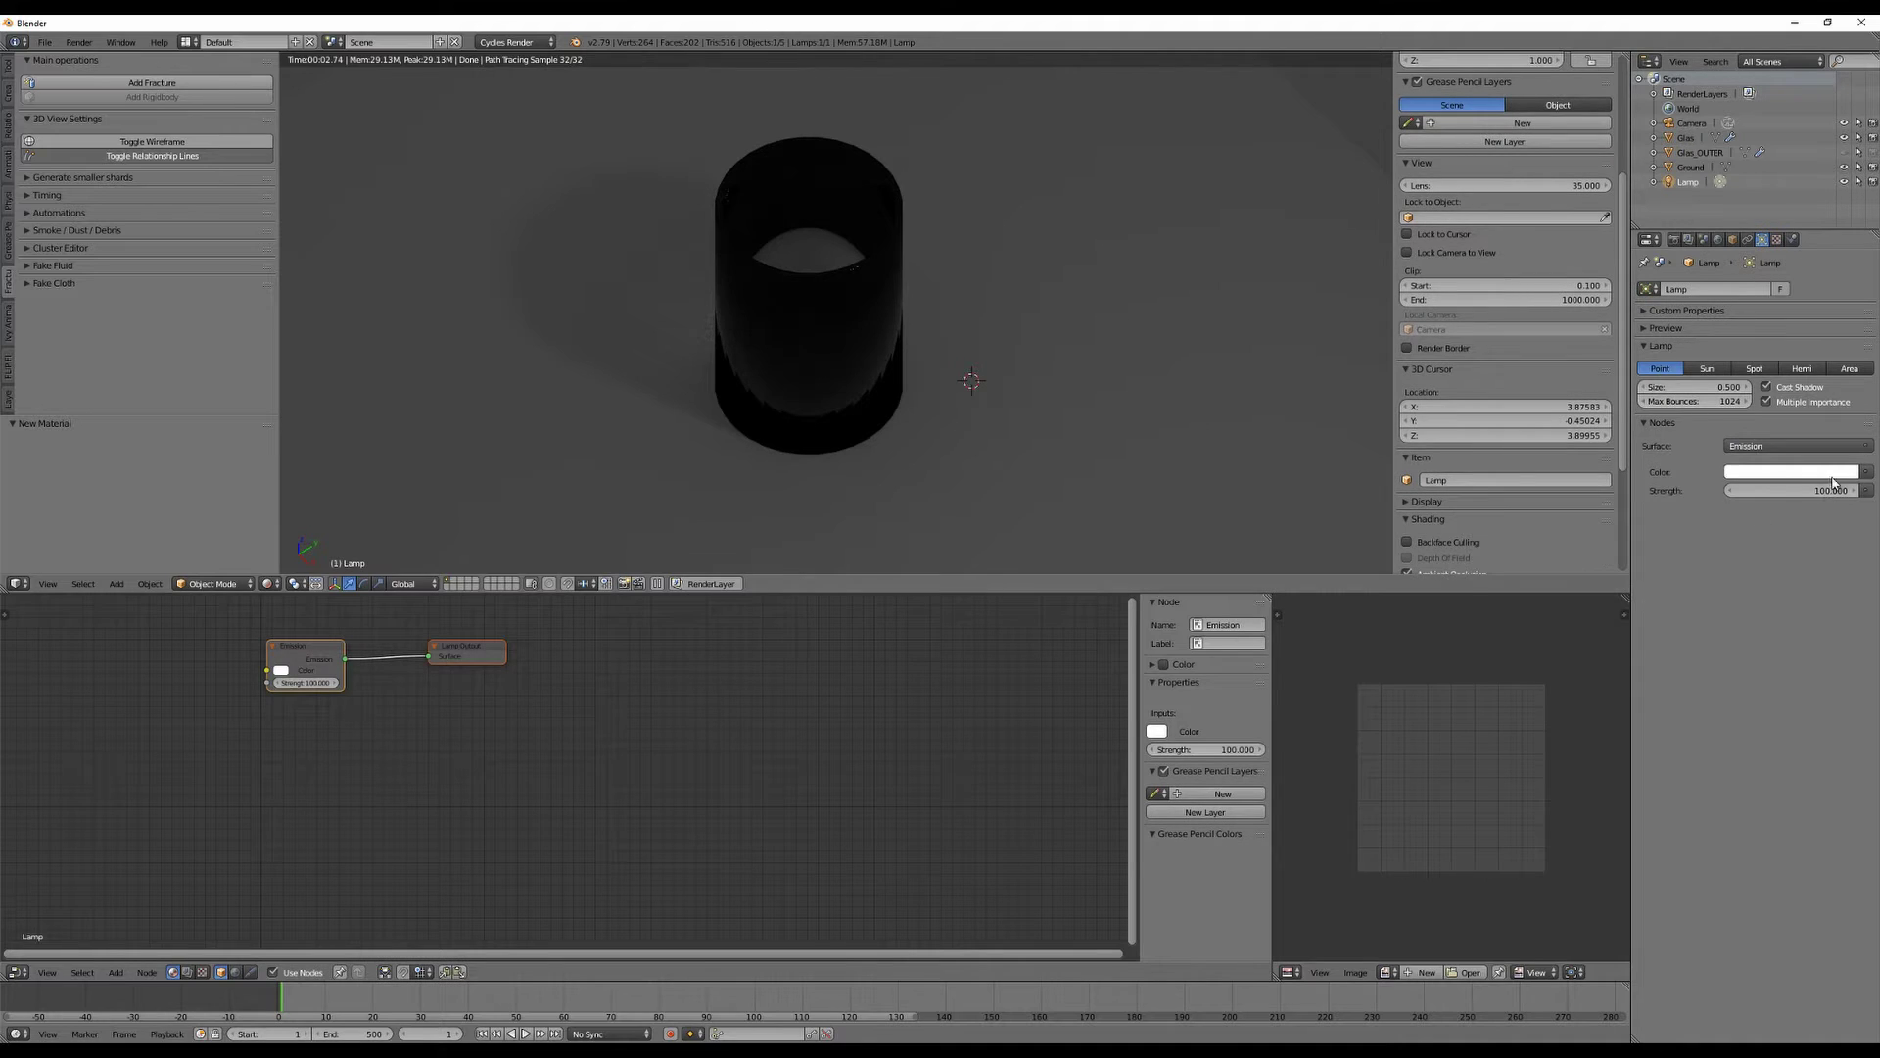
click(1707, 368)
double_click(1792, 489)
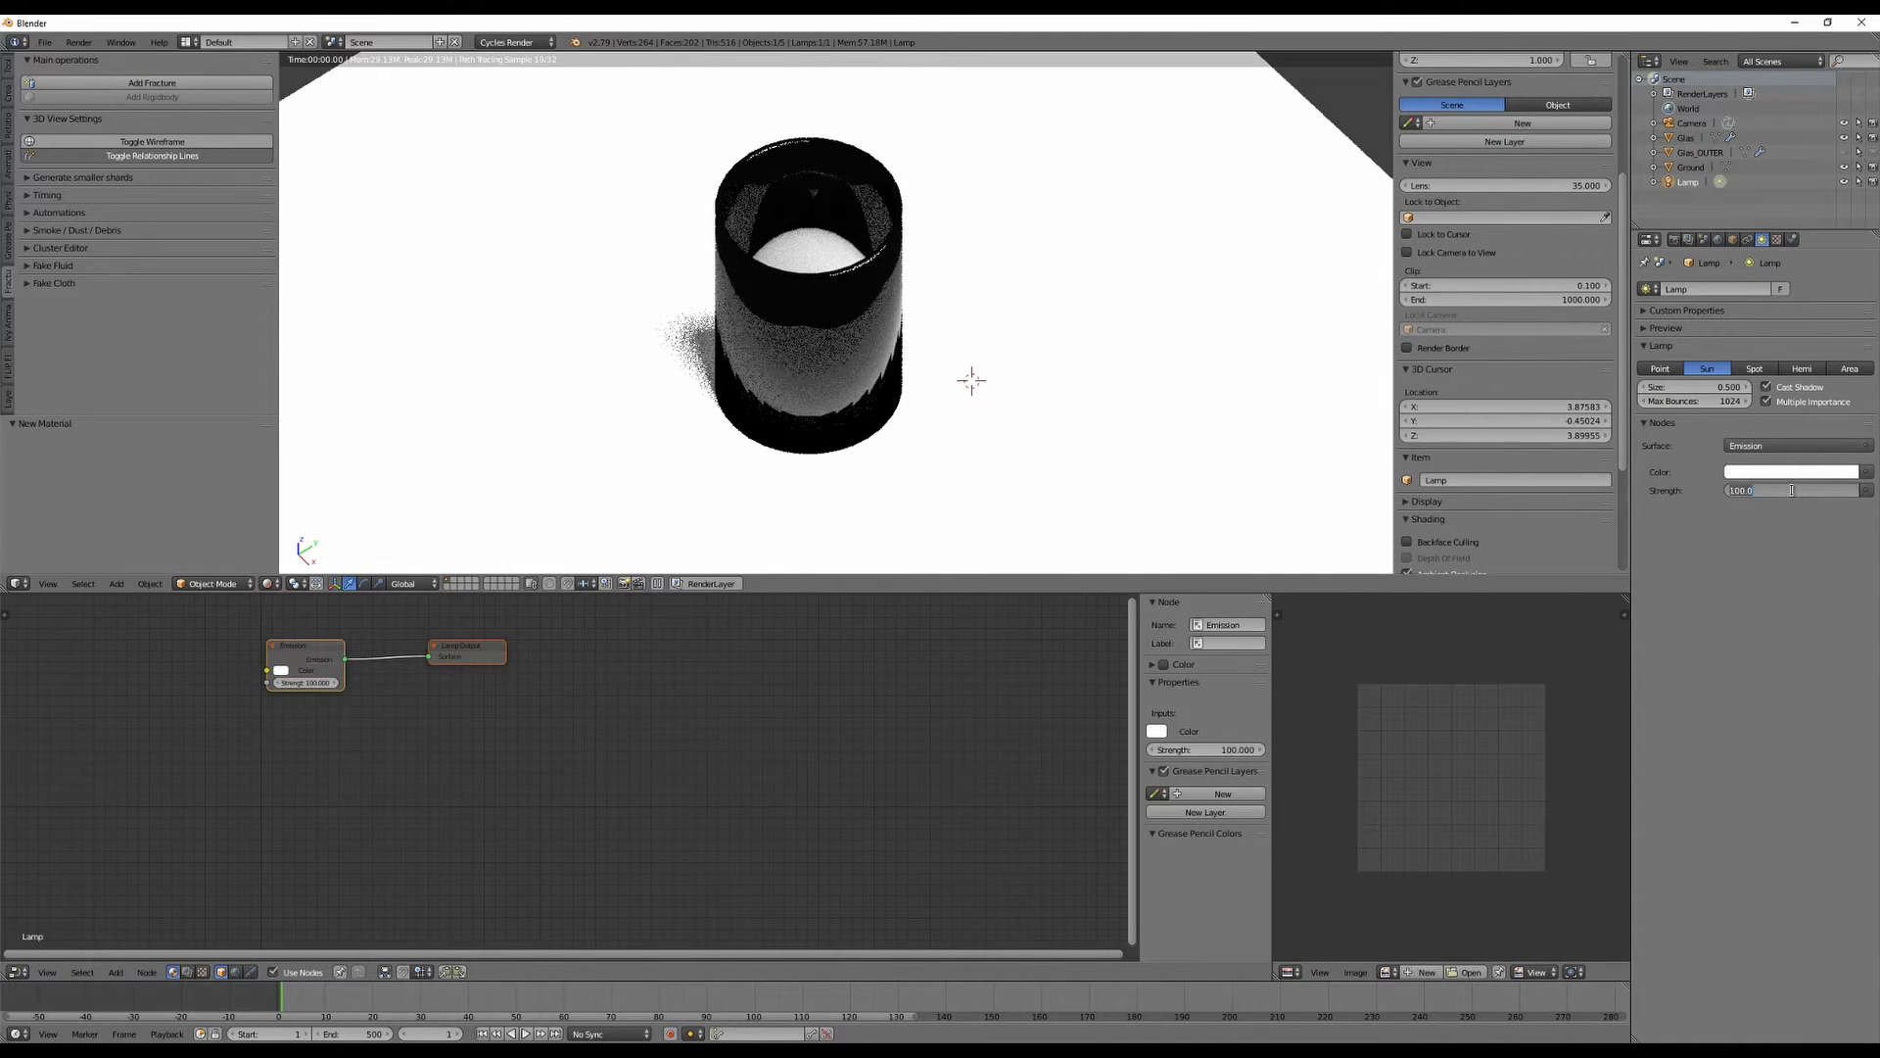
text(2)
key(Return)
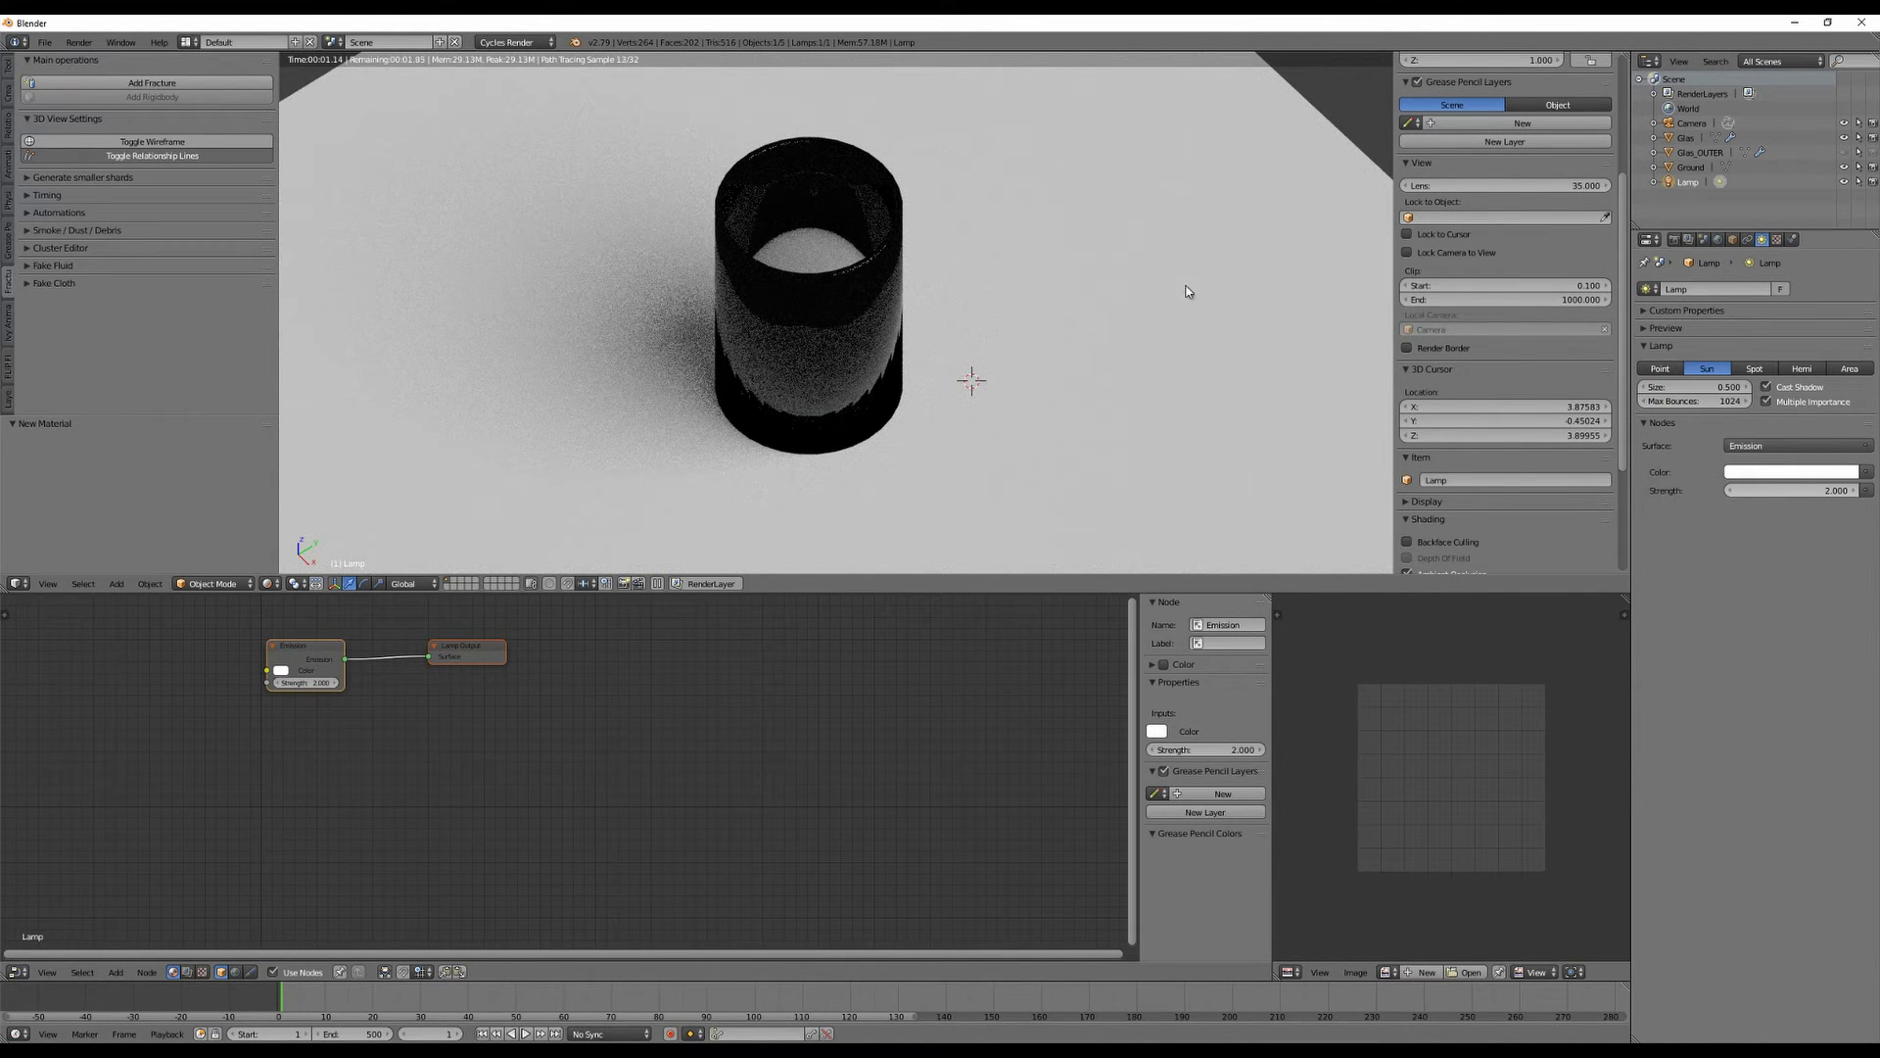
Select the Glas object and examine its rendered glass material from lower viewing angles.
right_click(893, 258)
middle_drag(1079, 343, 1138, 304)
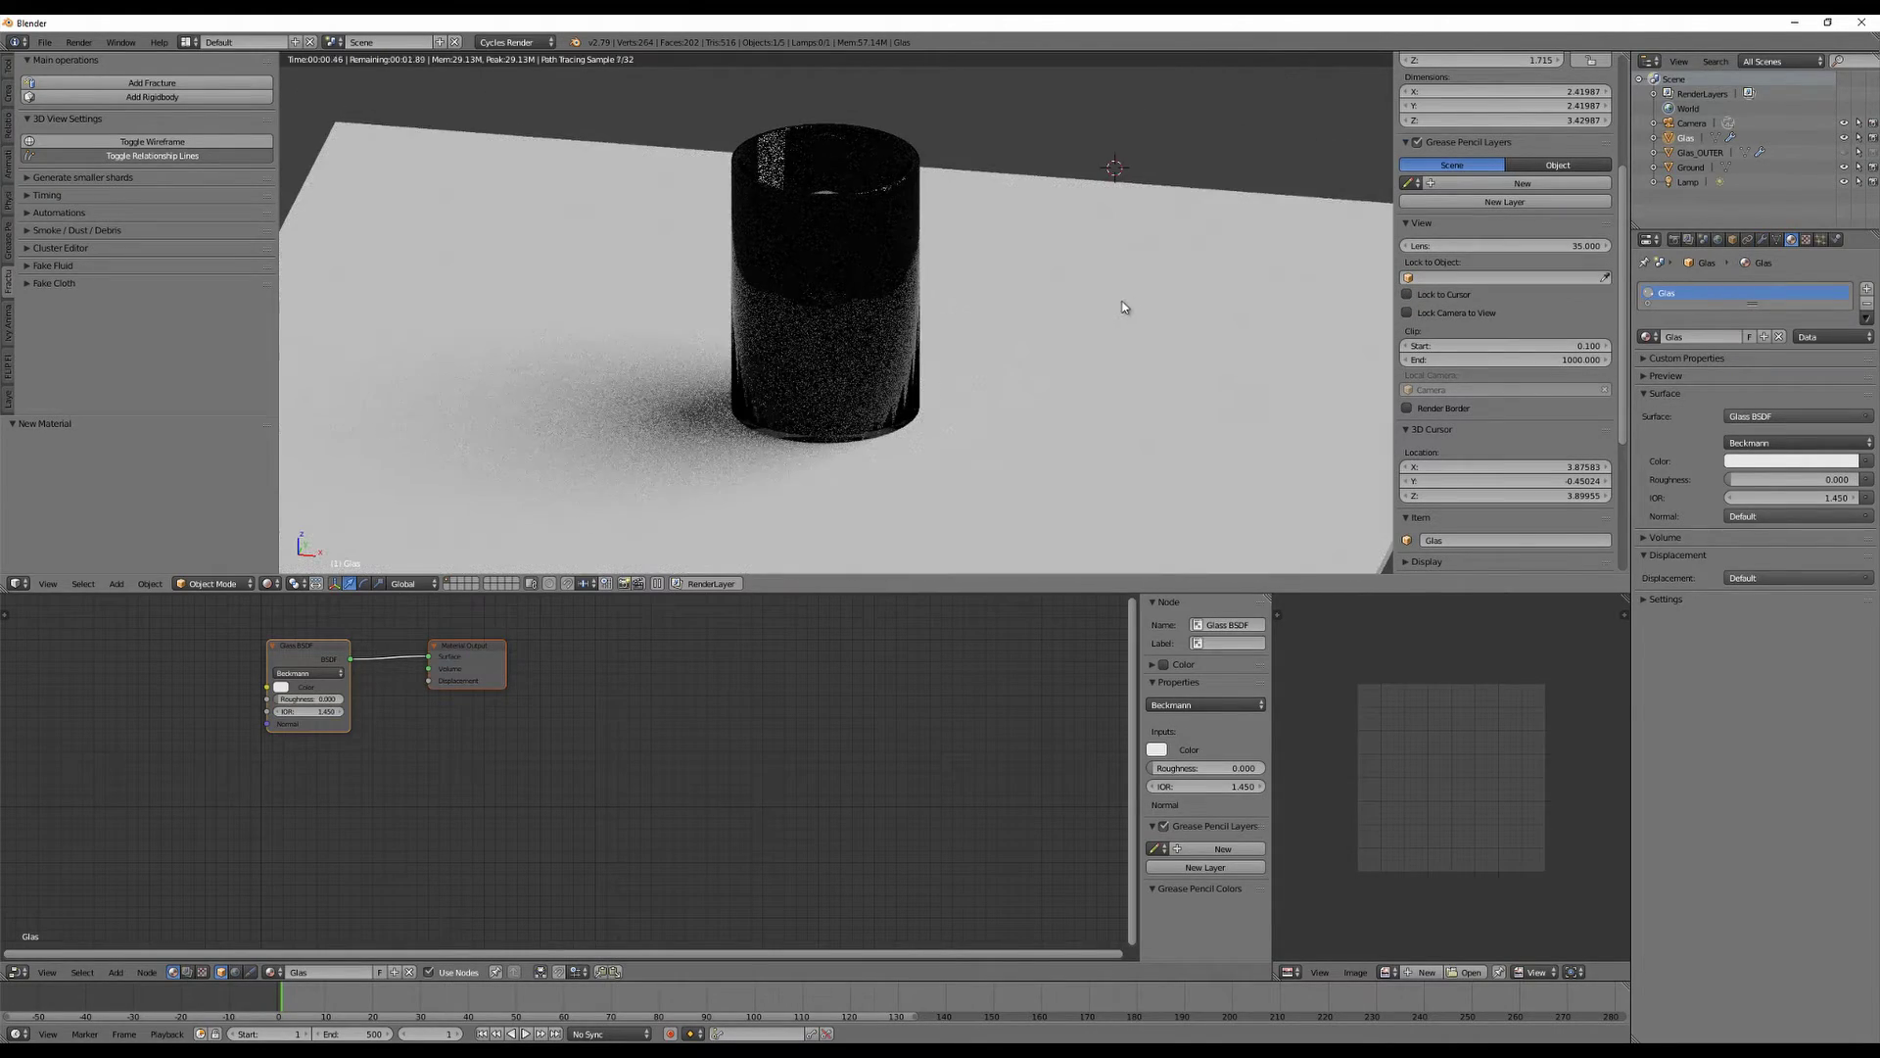
middle_drag(1061, 437, 1039, 204)
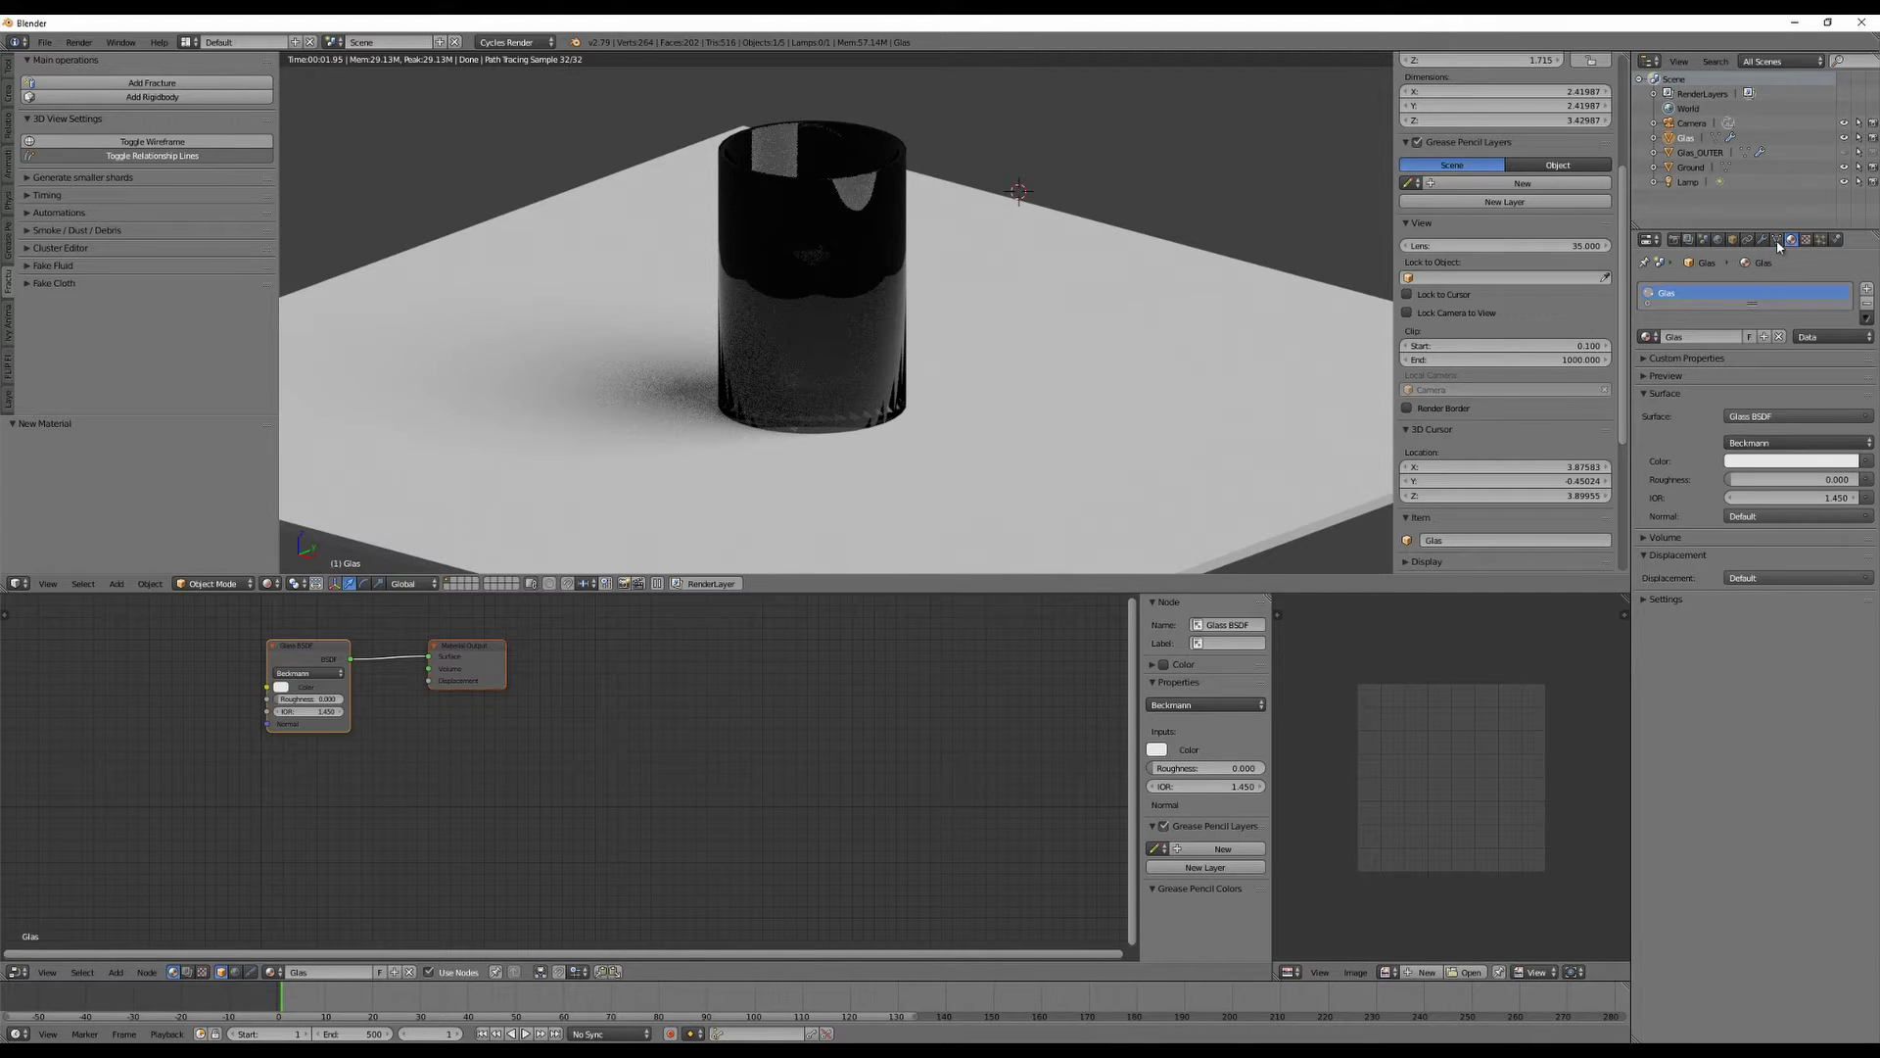
Try an Edge Split modifier on the Glas object to compare the rendered result, and remove the modifier.
click(1762, 239)
click(1673, 292)
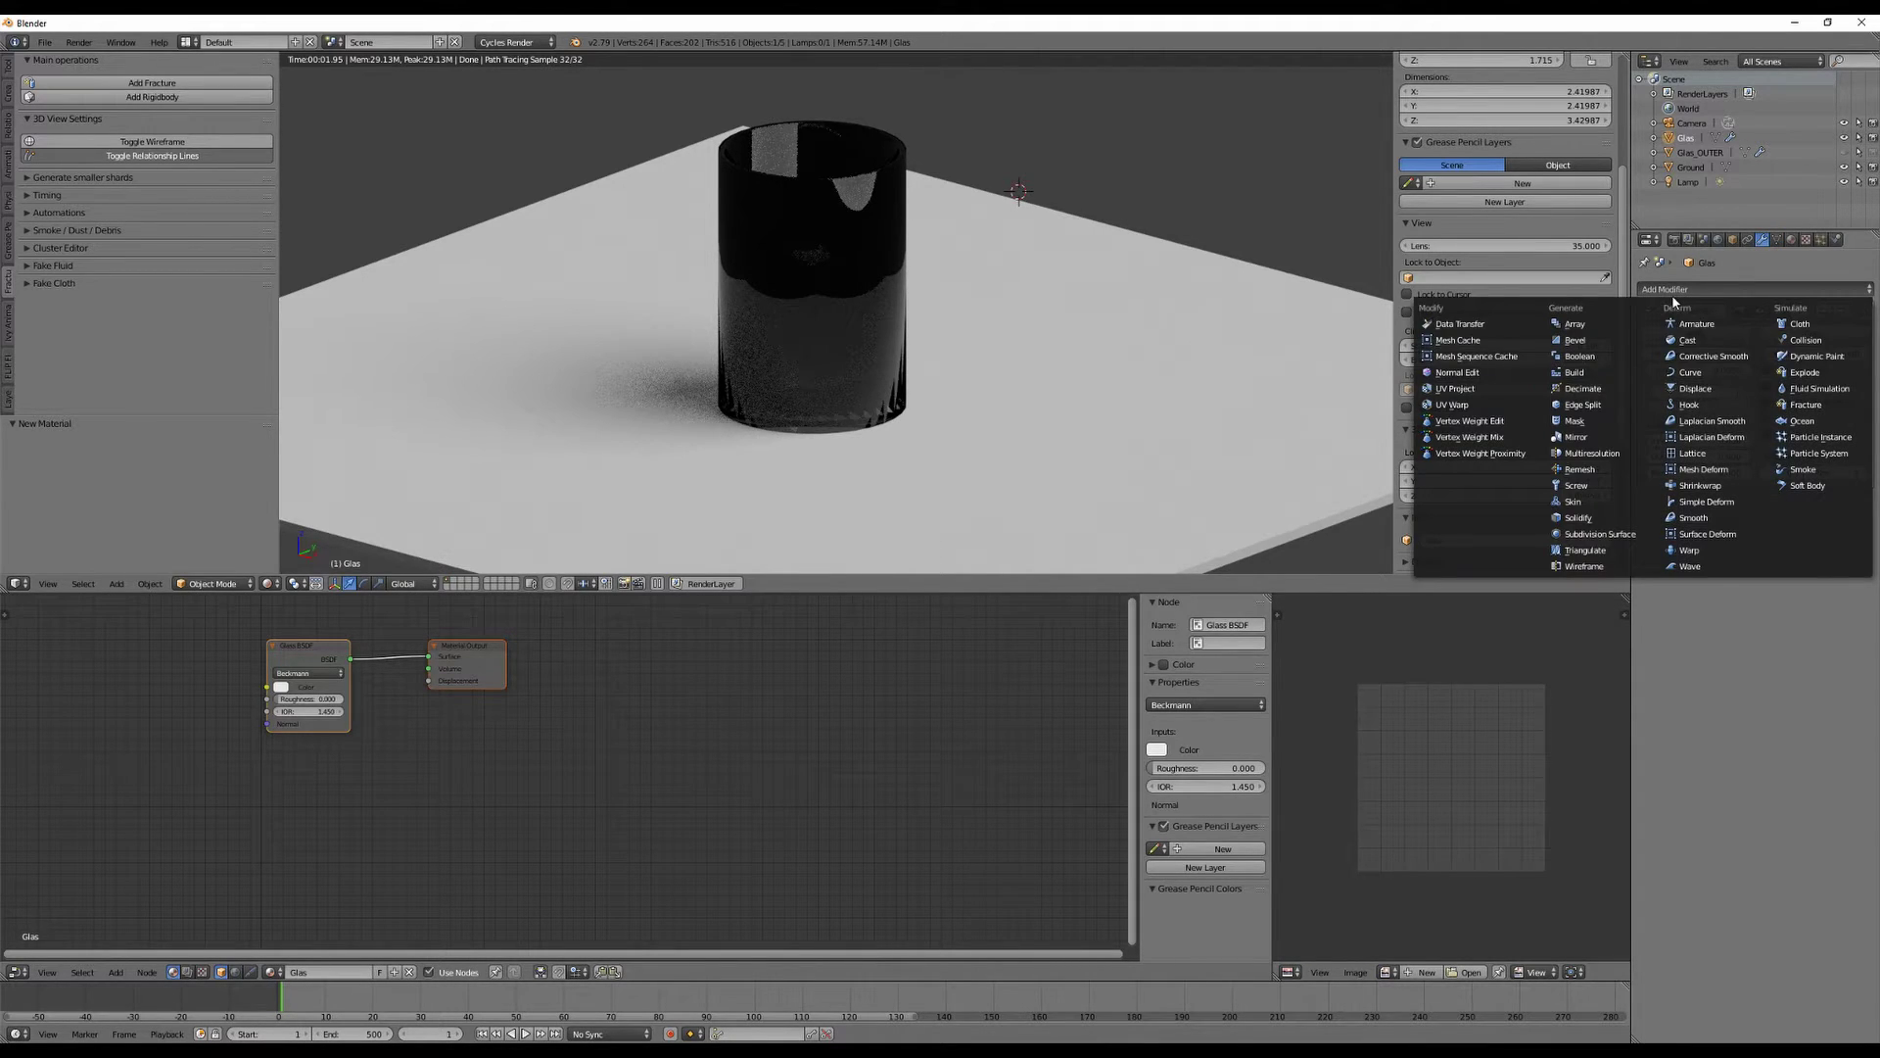
click(1582, 405)
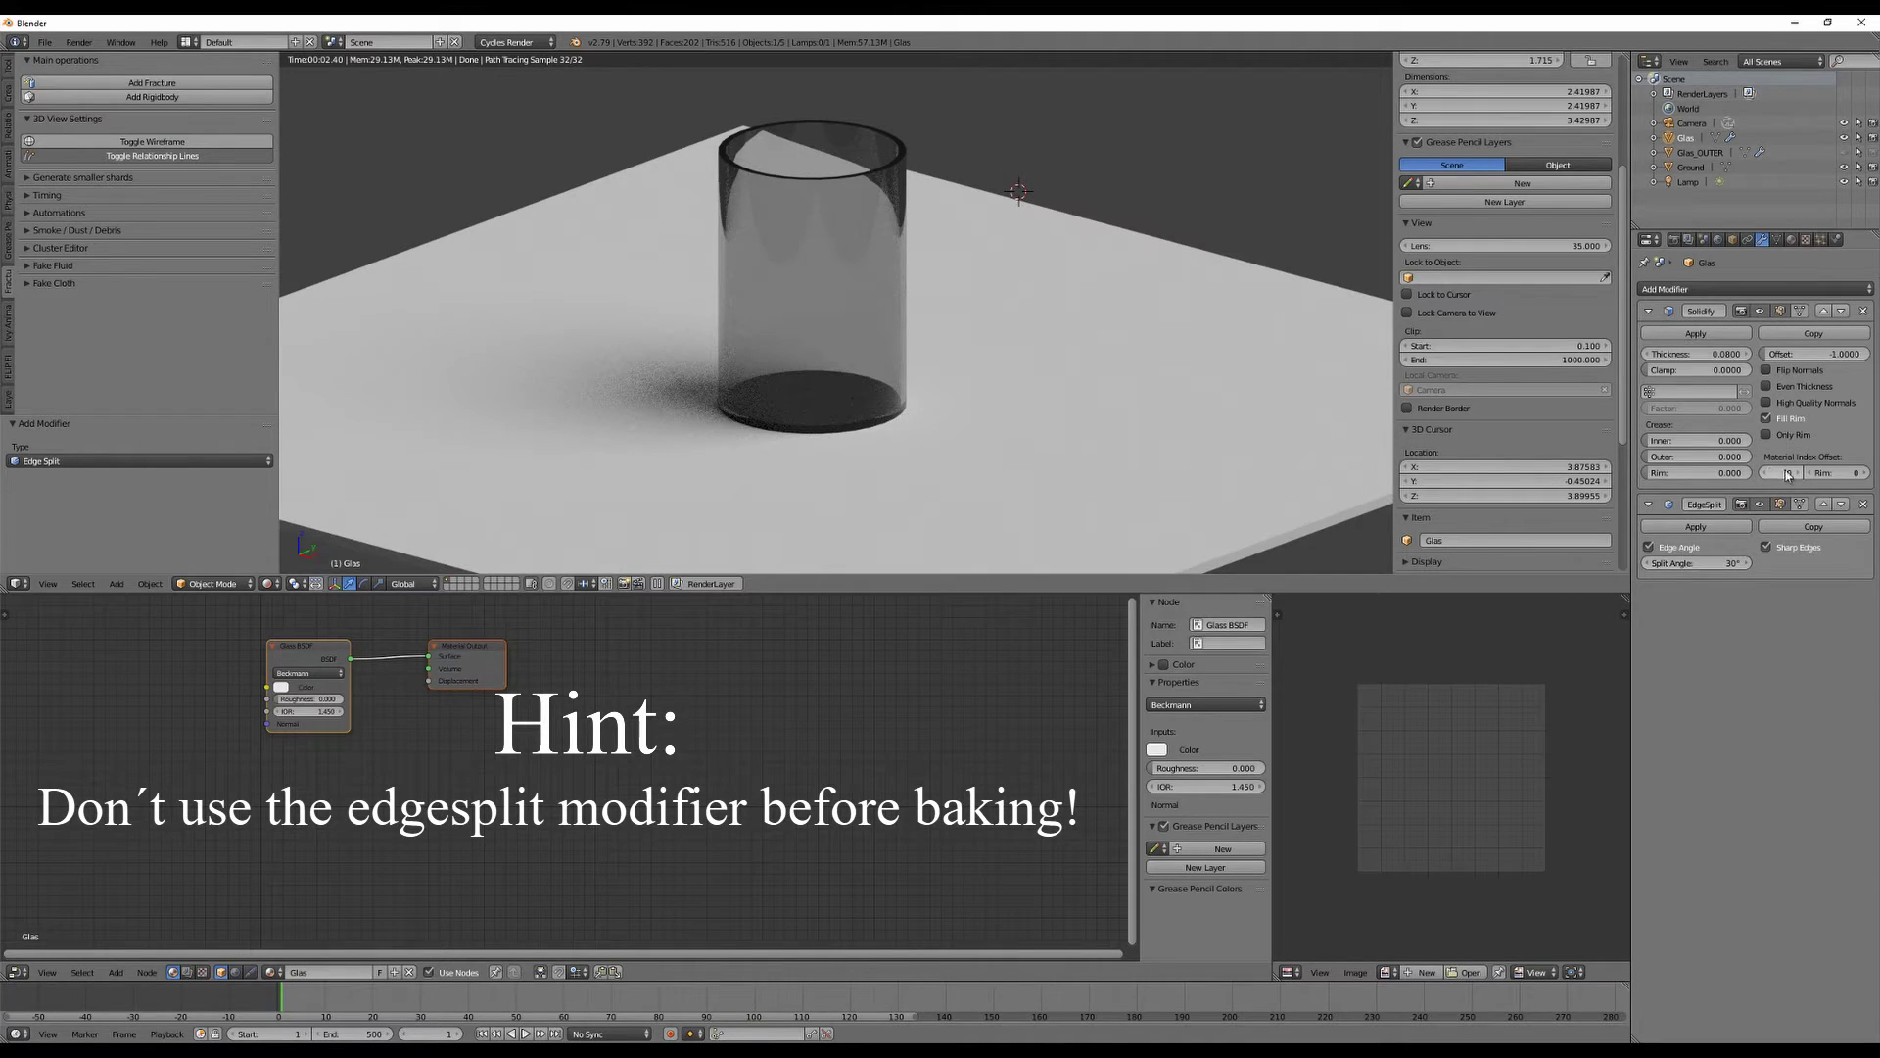
click(1863, 503)
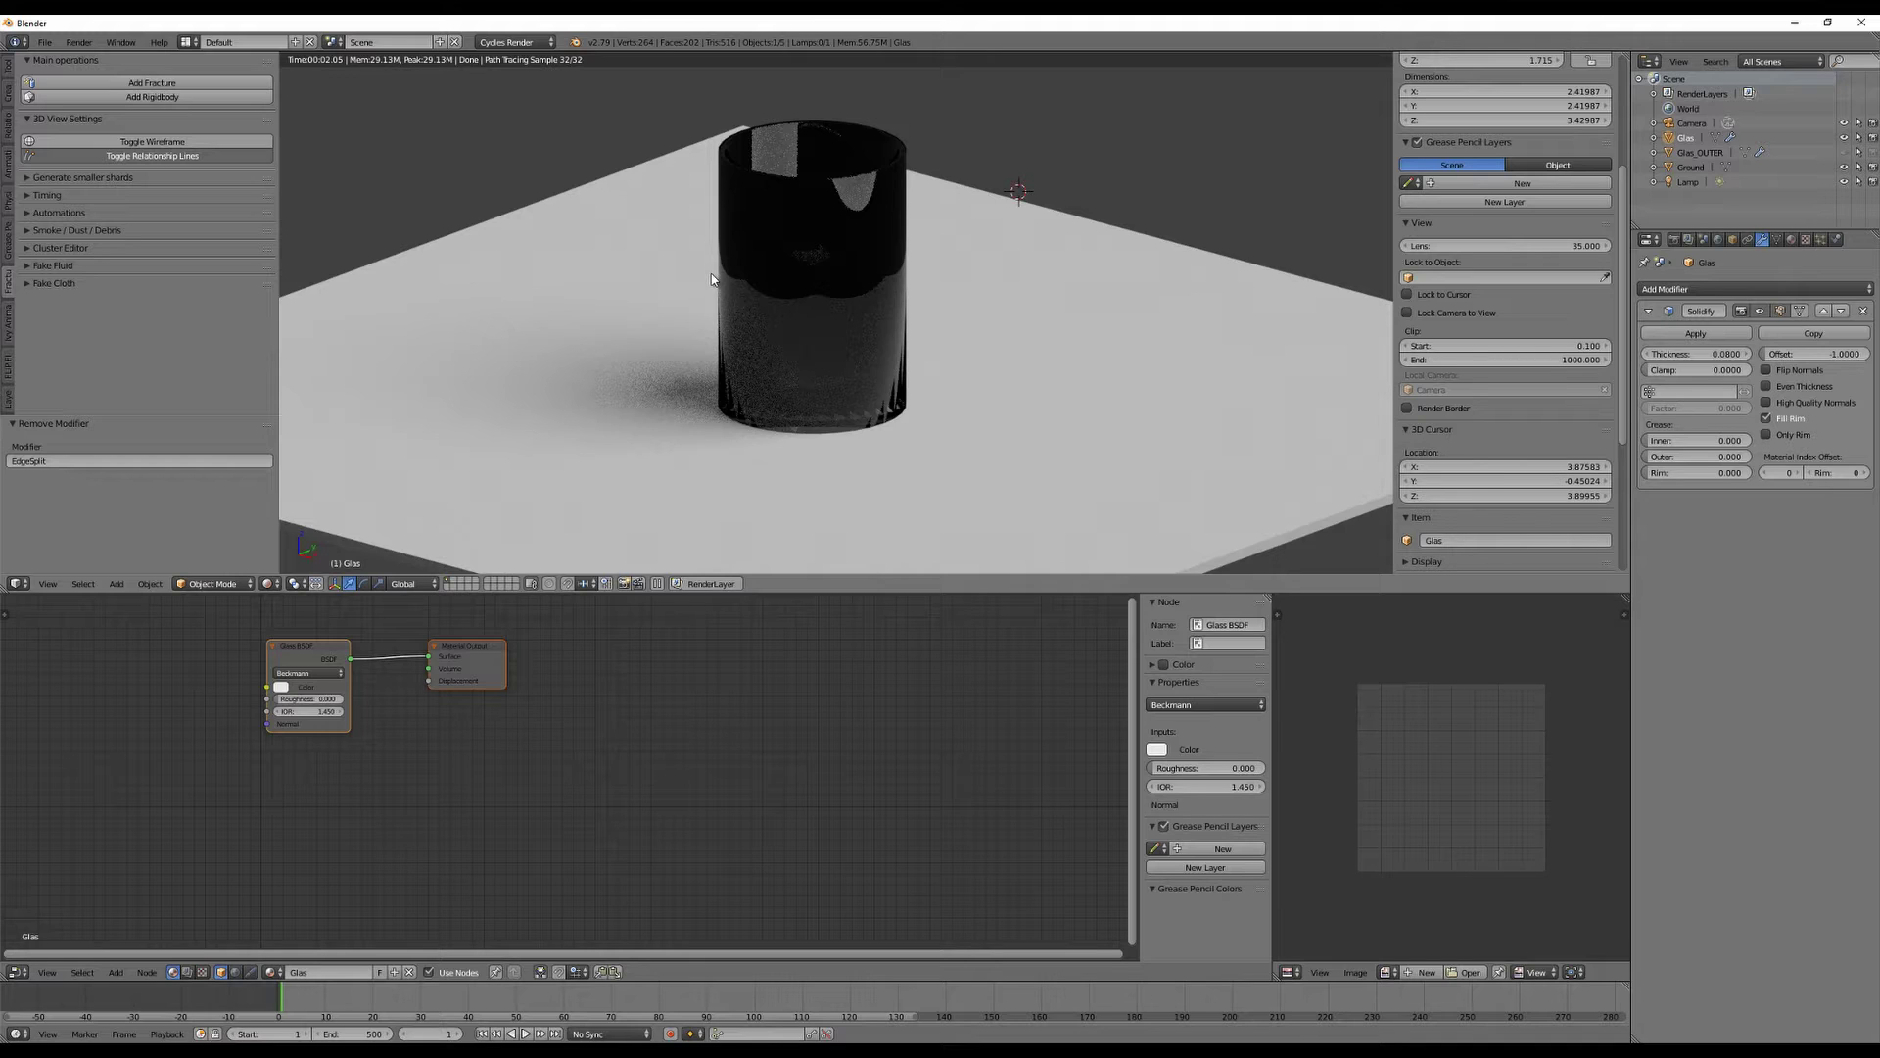
Return the viewport to solid shading with the whole ground plate in view.
click(271, 583)
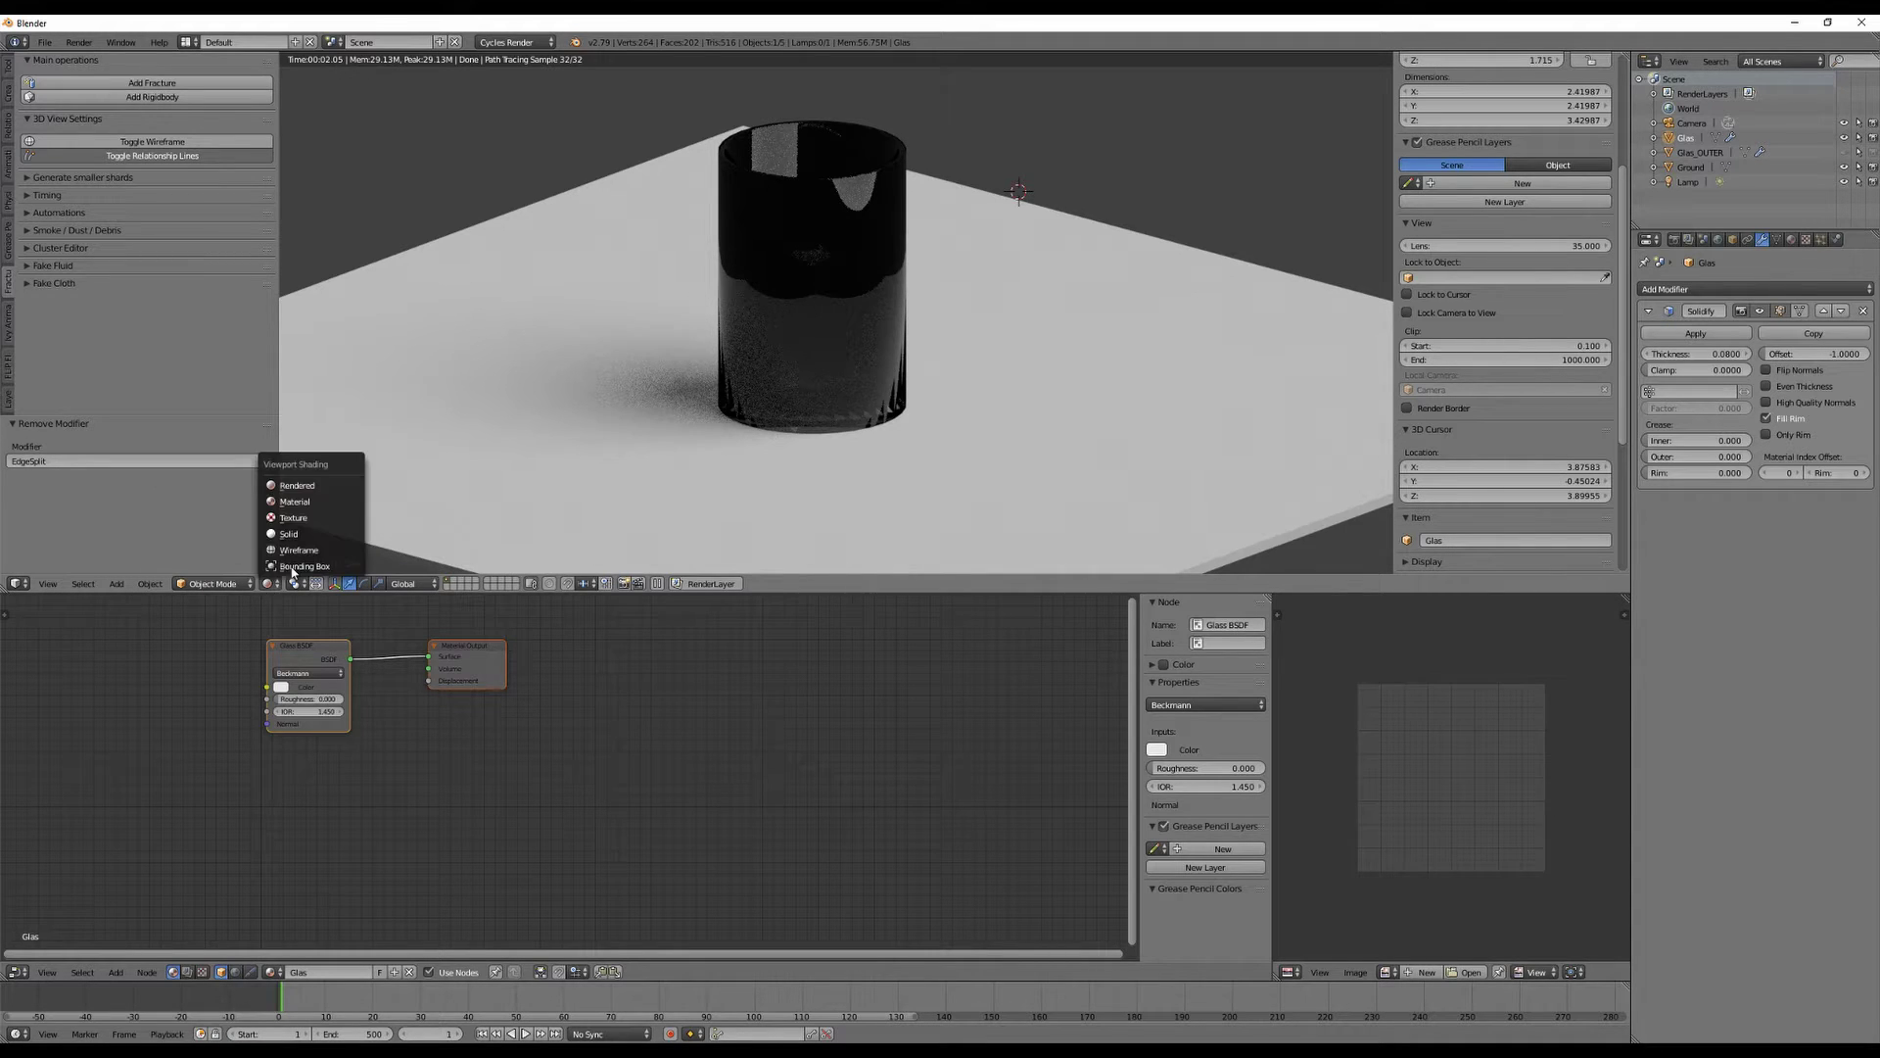
click(294, 533)
middle_drag(1006, 419, 912, 454)
scroll(949, 409, down, 4)
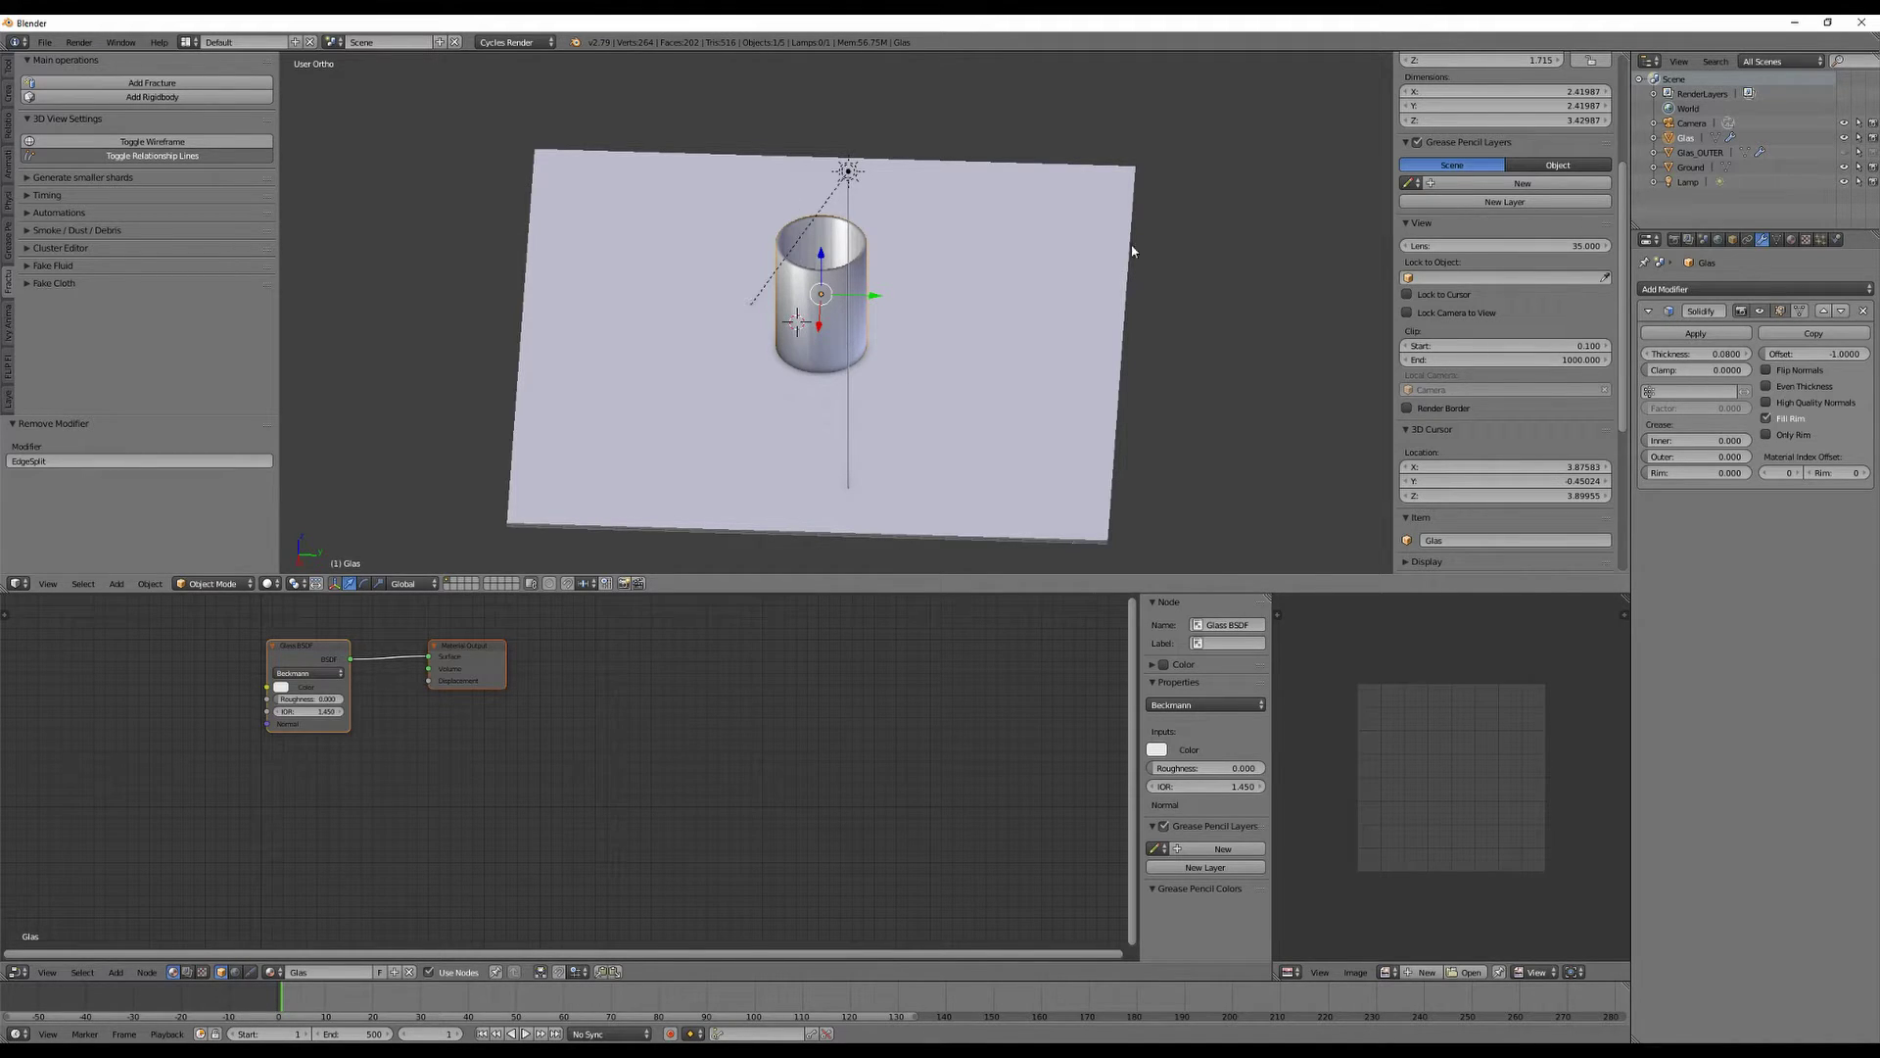
Enable Fracture physics on the Glas object and execute the fracture using prefractured mode and Voronoi + Boolean.
click(1837, 239)
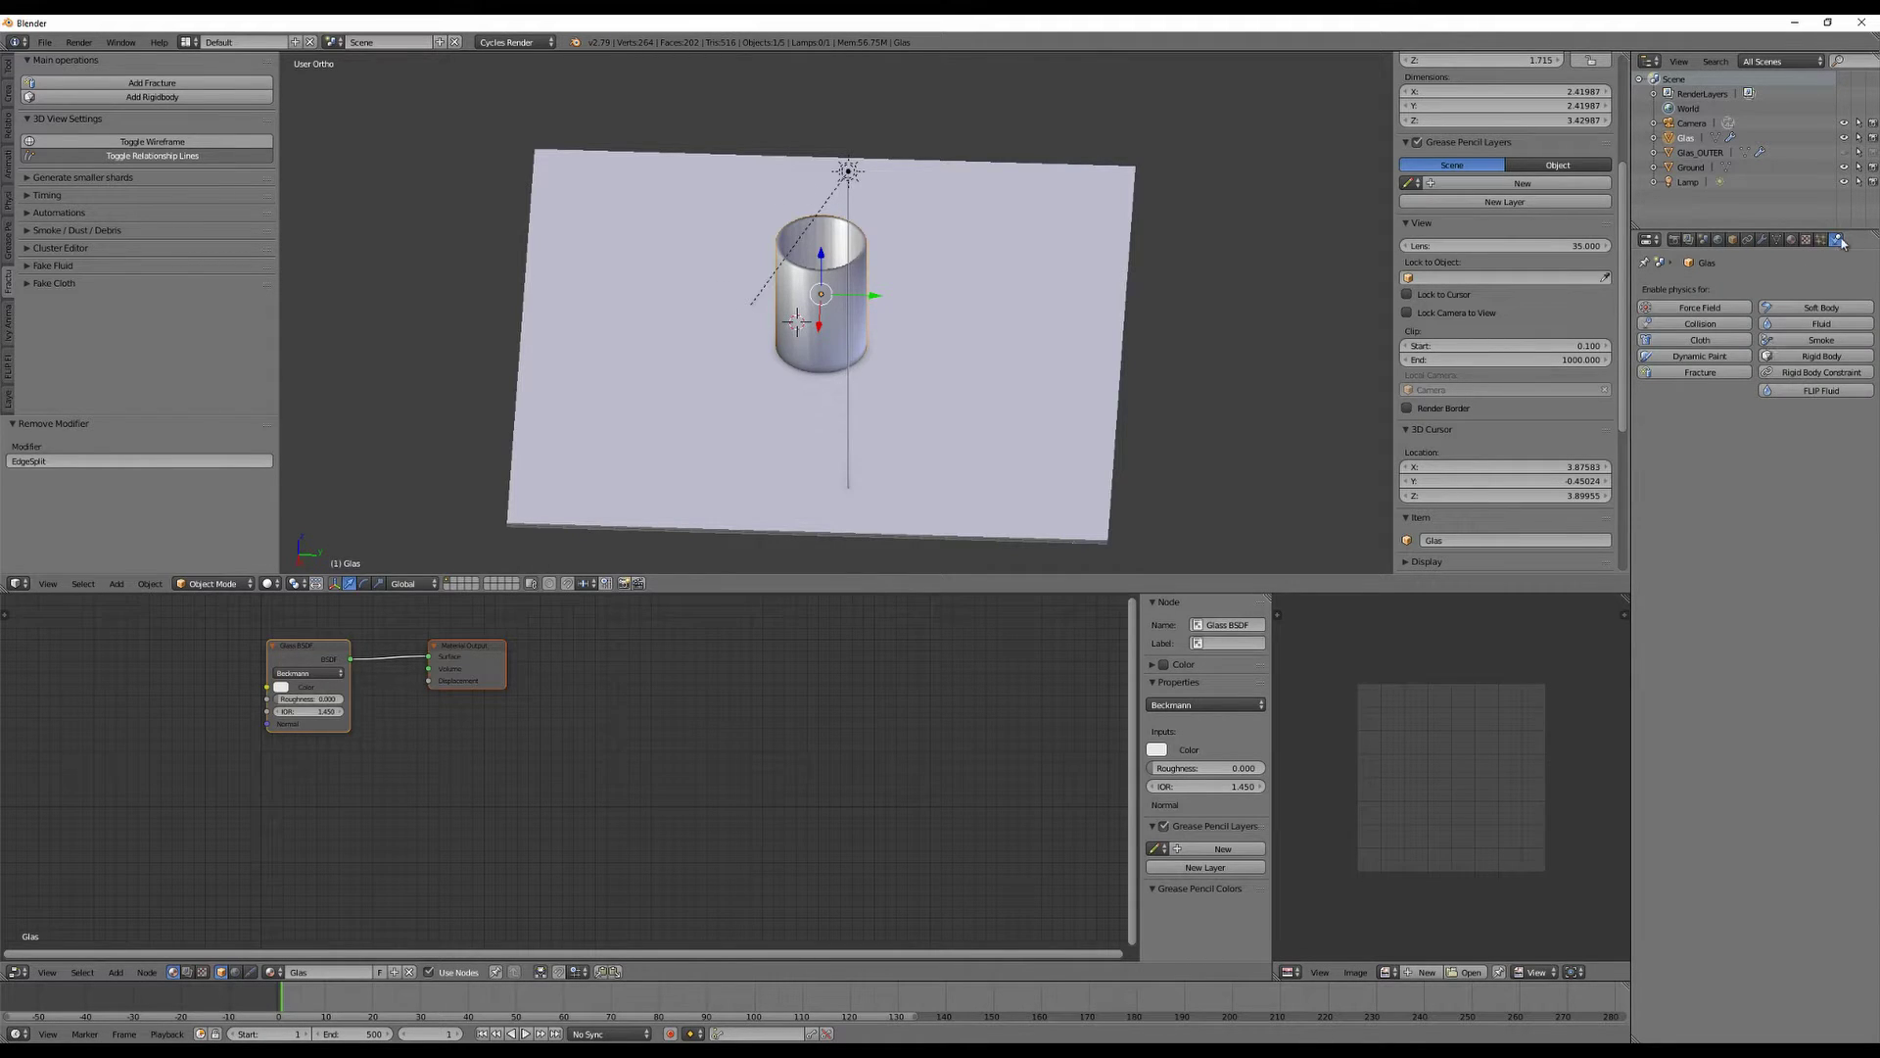
click(1700, 372)
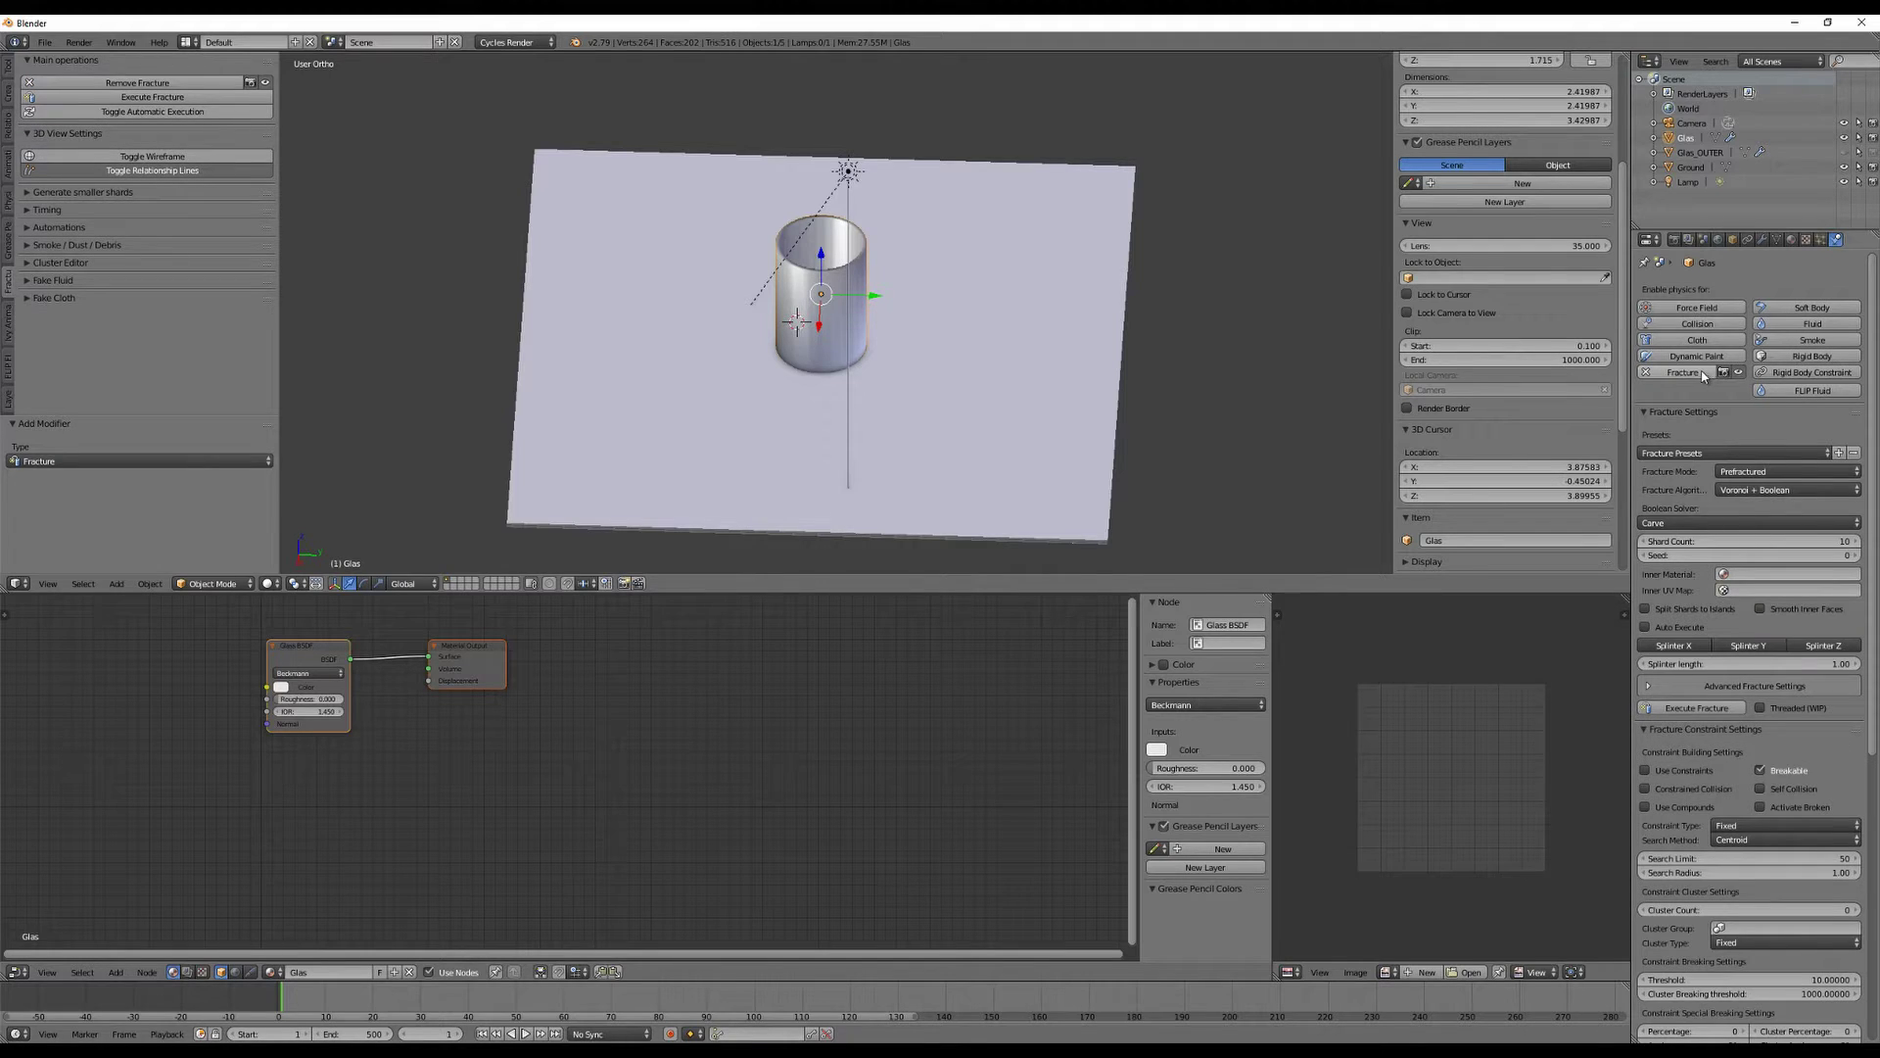
click(1697, 707)
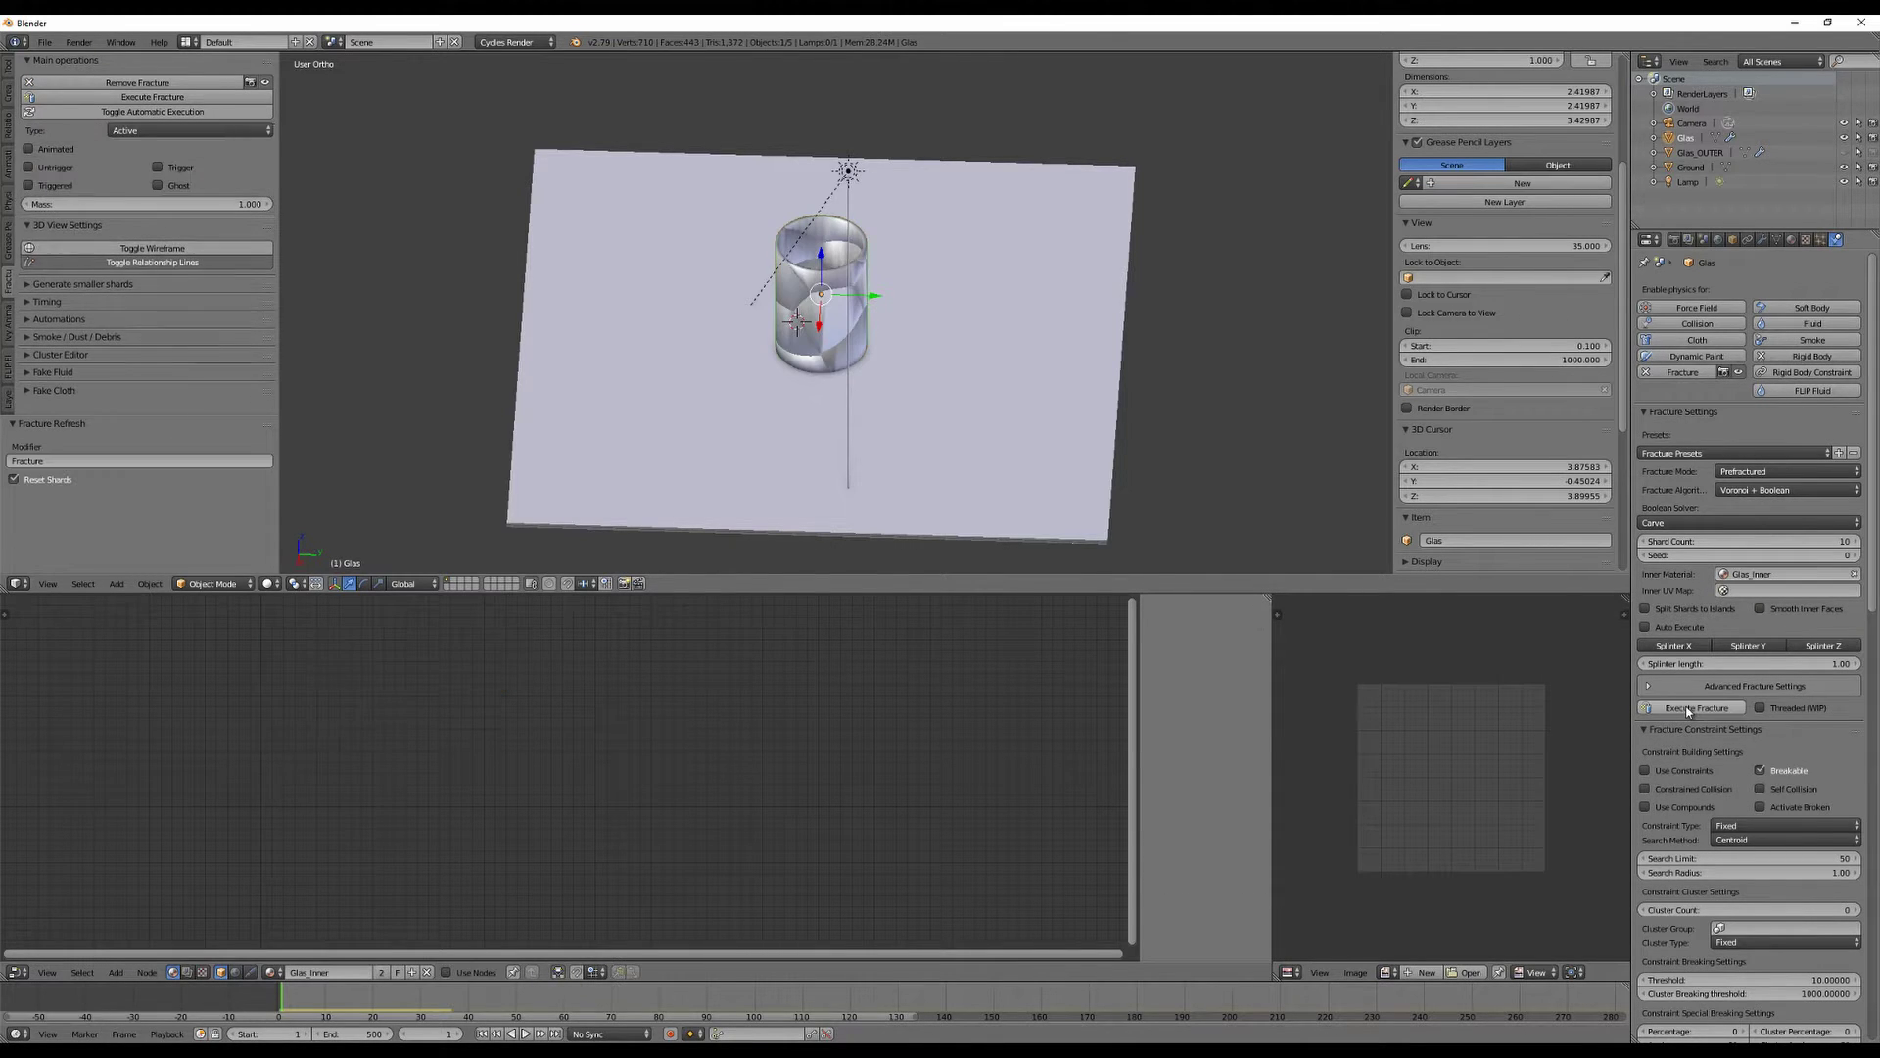
middle_drag(803, 380, 885, 256)
scroll(937, 394, up, 5)
scroll(937, 393, down, 3)
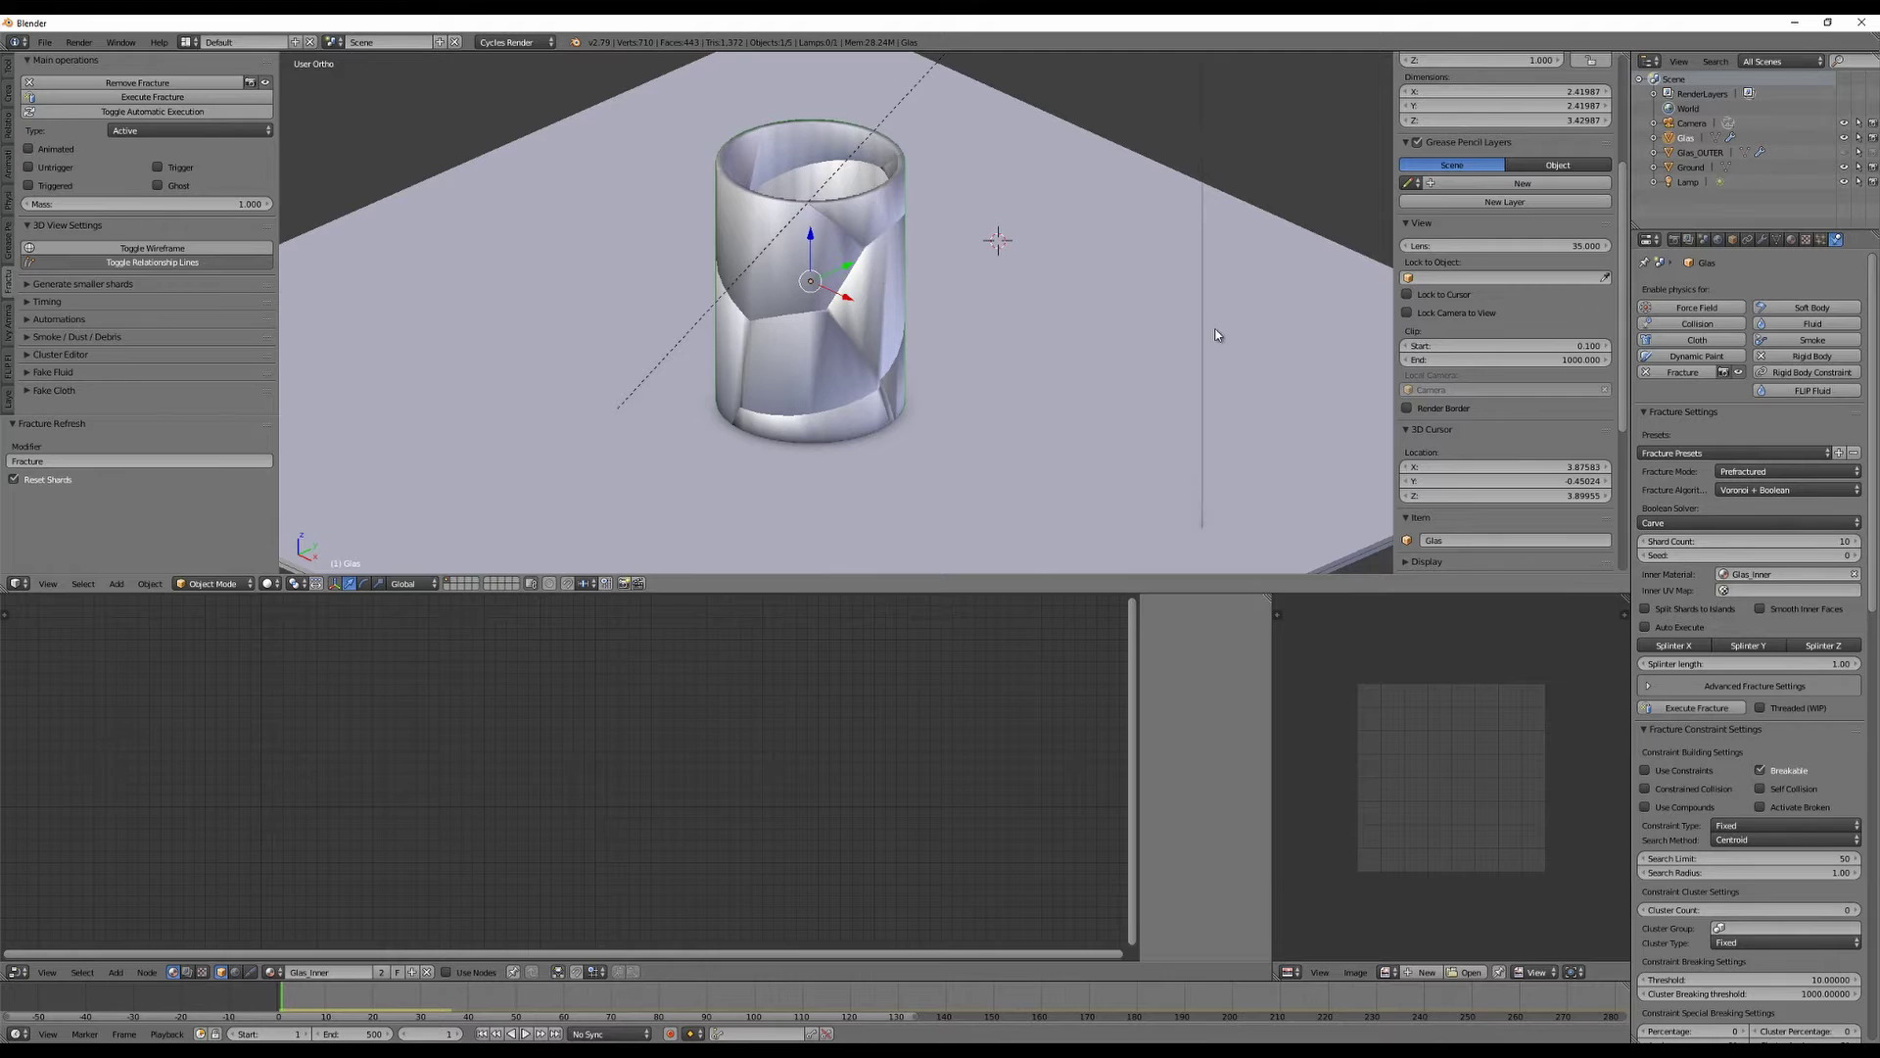
Enable Fix normals (WIP) in the fracture utilities of the Glas object.
scroll(1752, 577, down, 12)
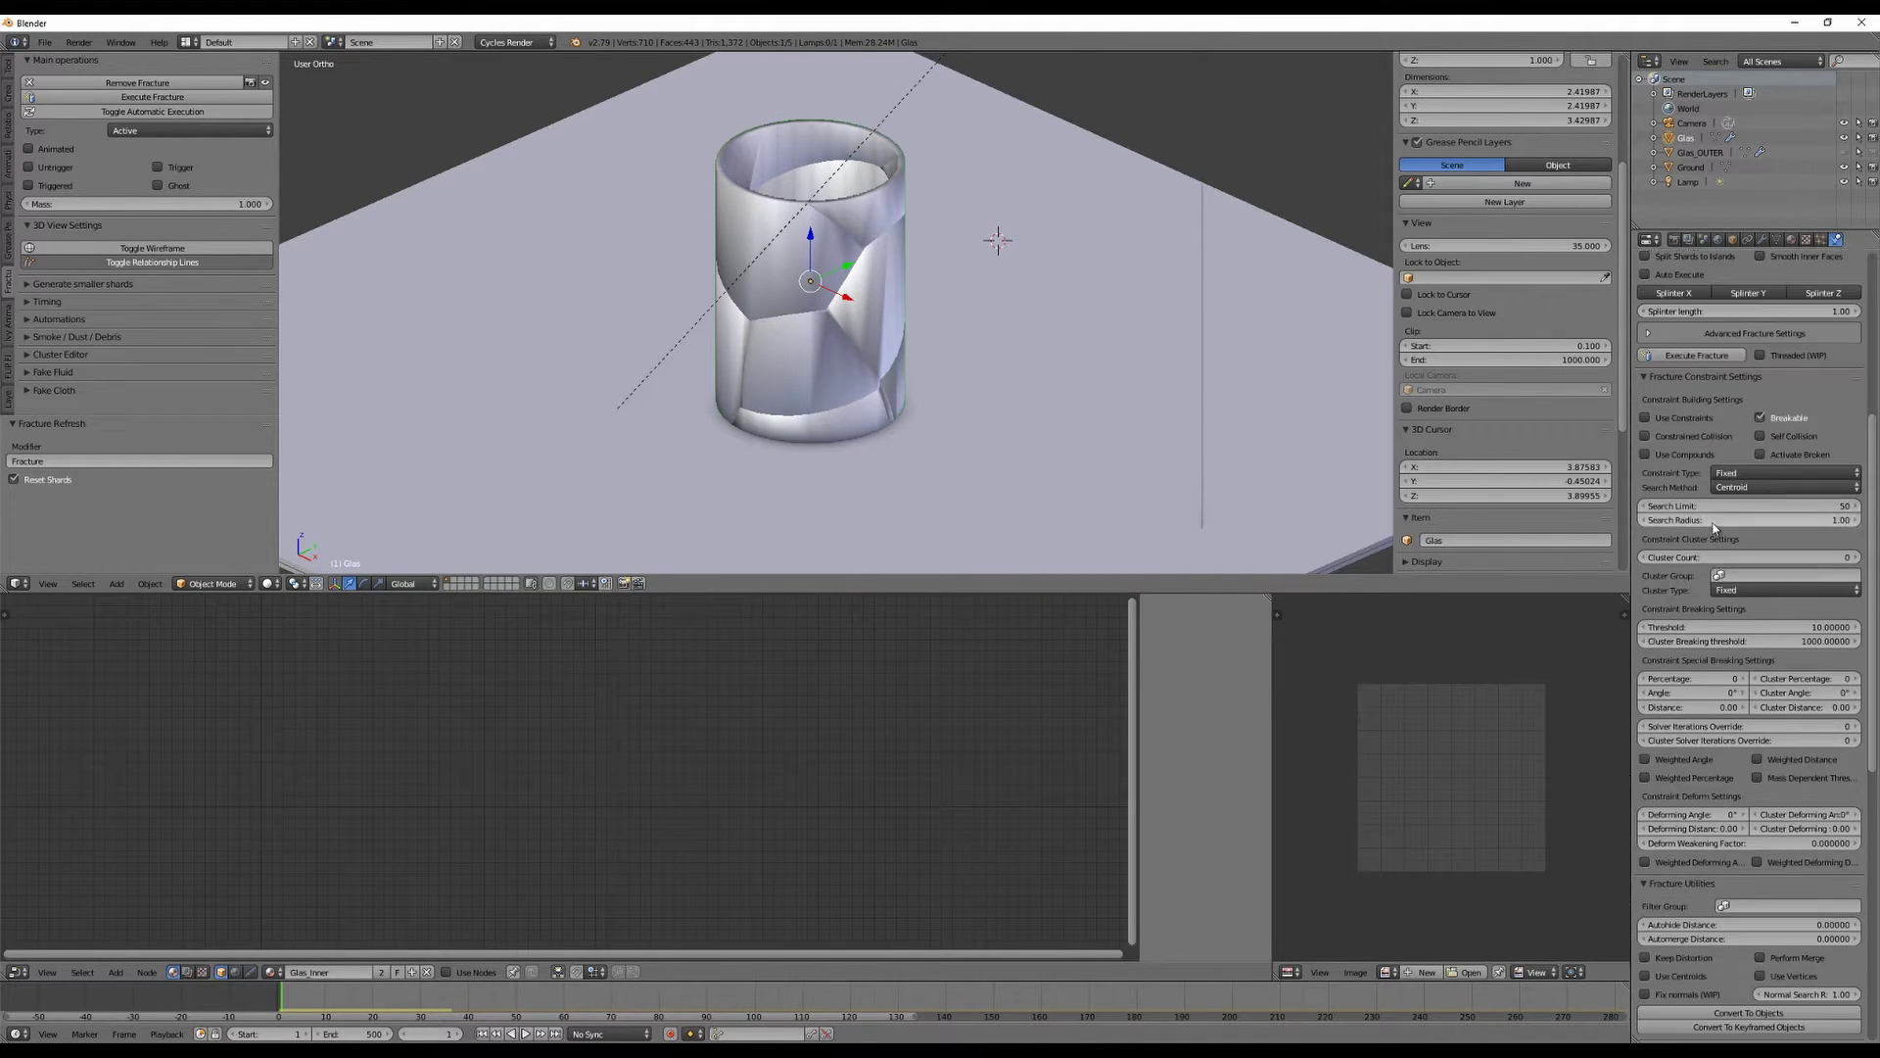
scroll(1713, 587, down, 9)
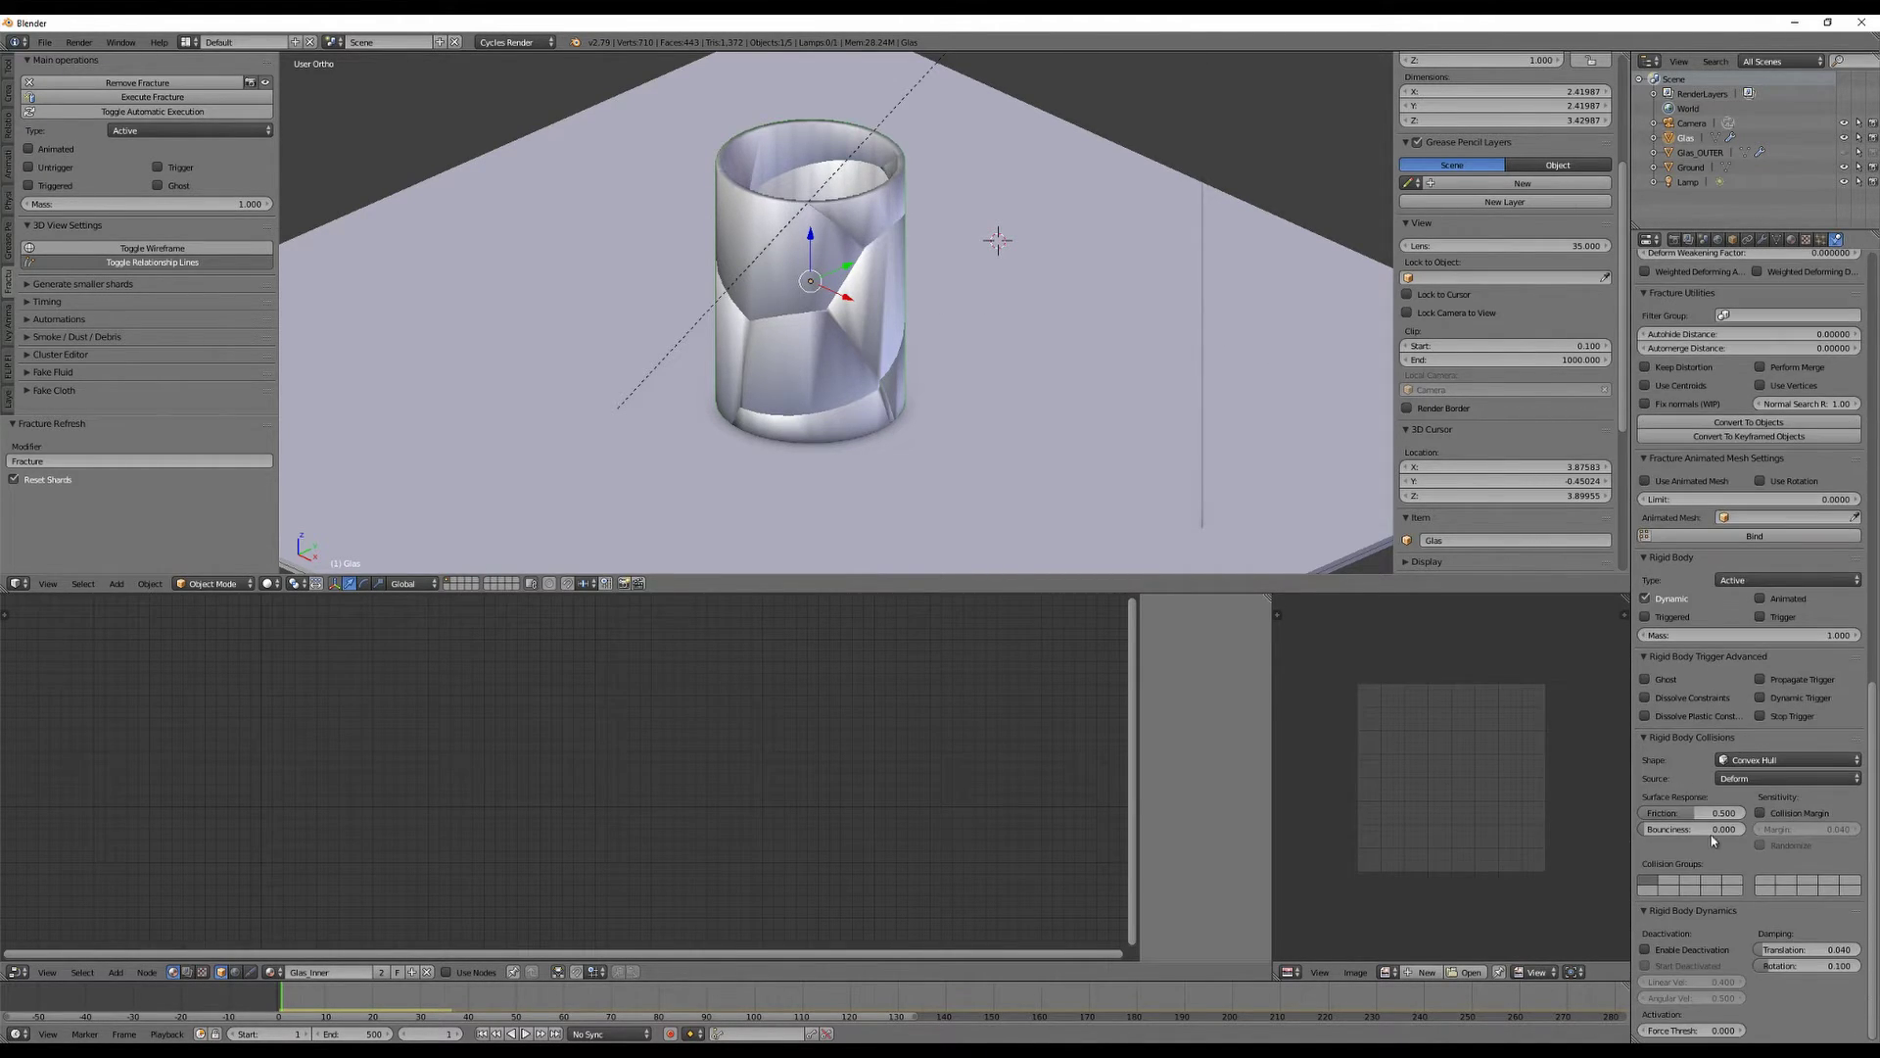
scroll(1704, 543, up, 5)
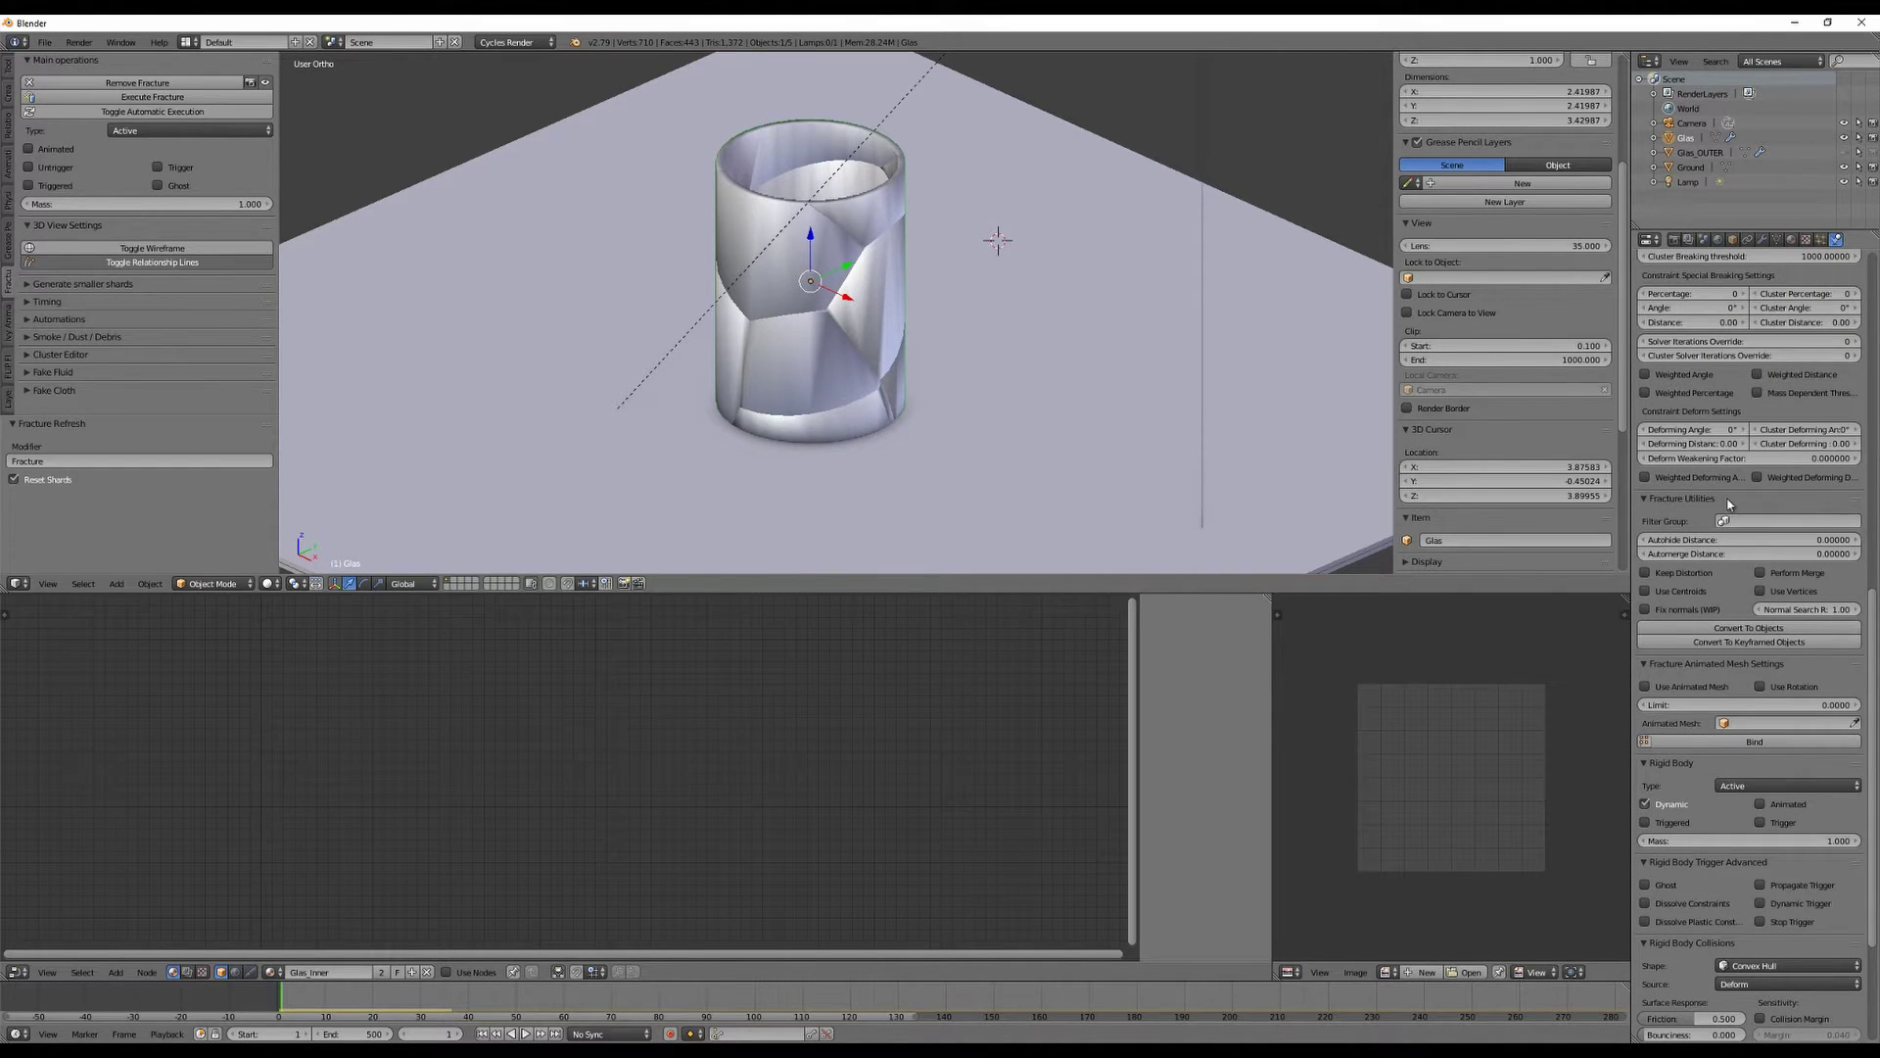
click(1646, 500)
click(1646, 500)
scroll(1728, 627, up, 10)
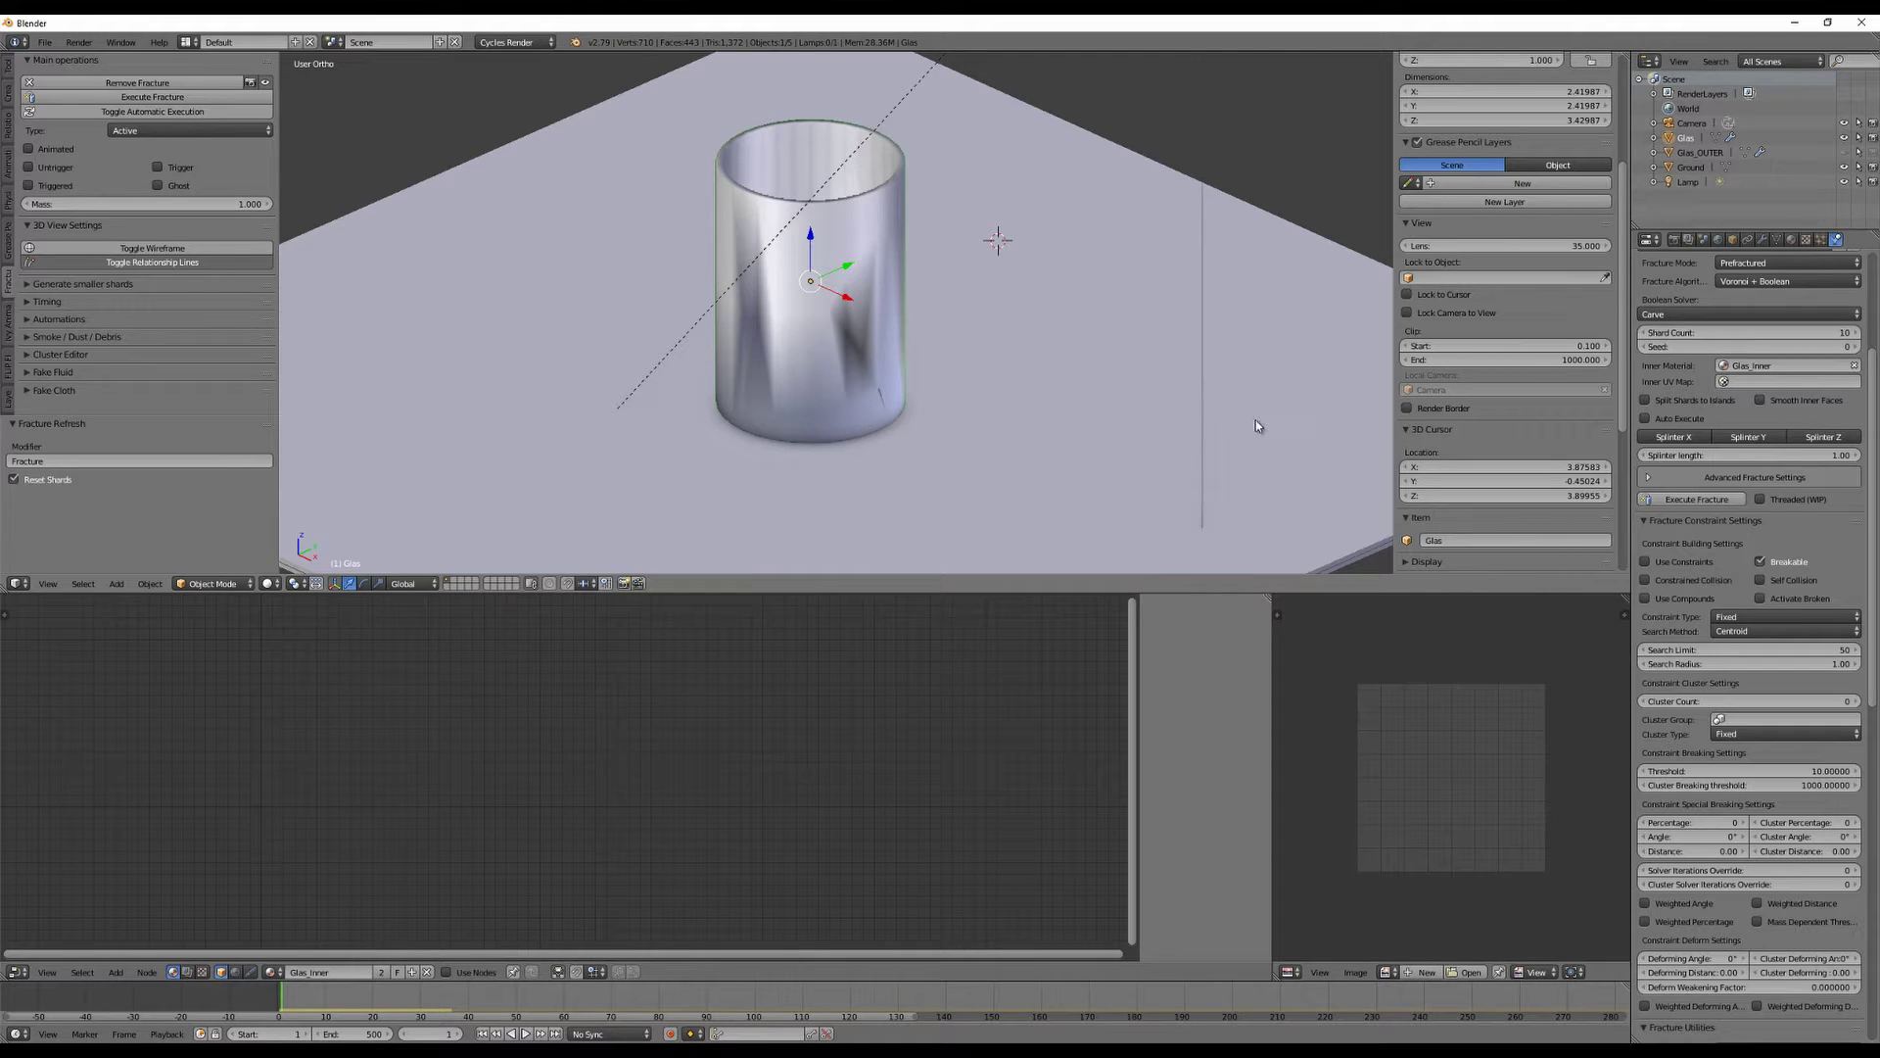
scroll(1794, 809, down, 13)
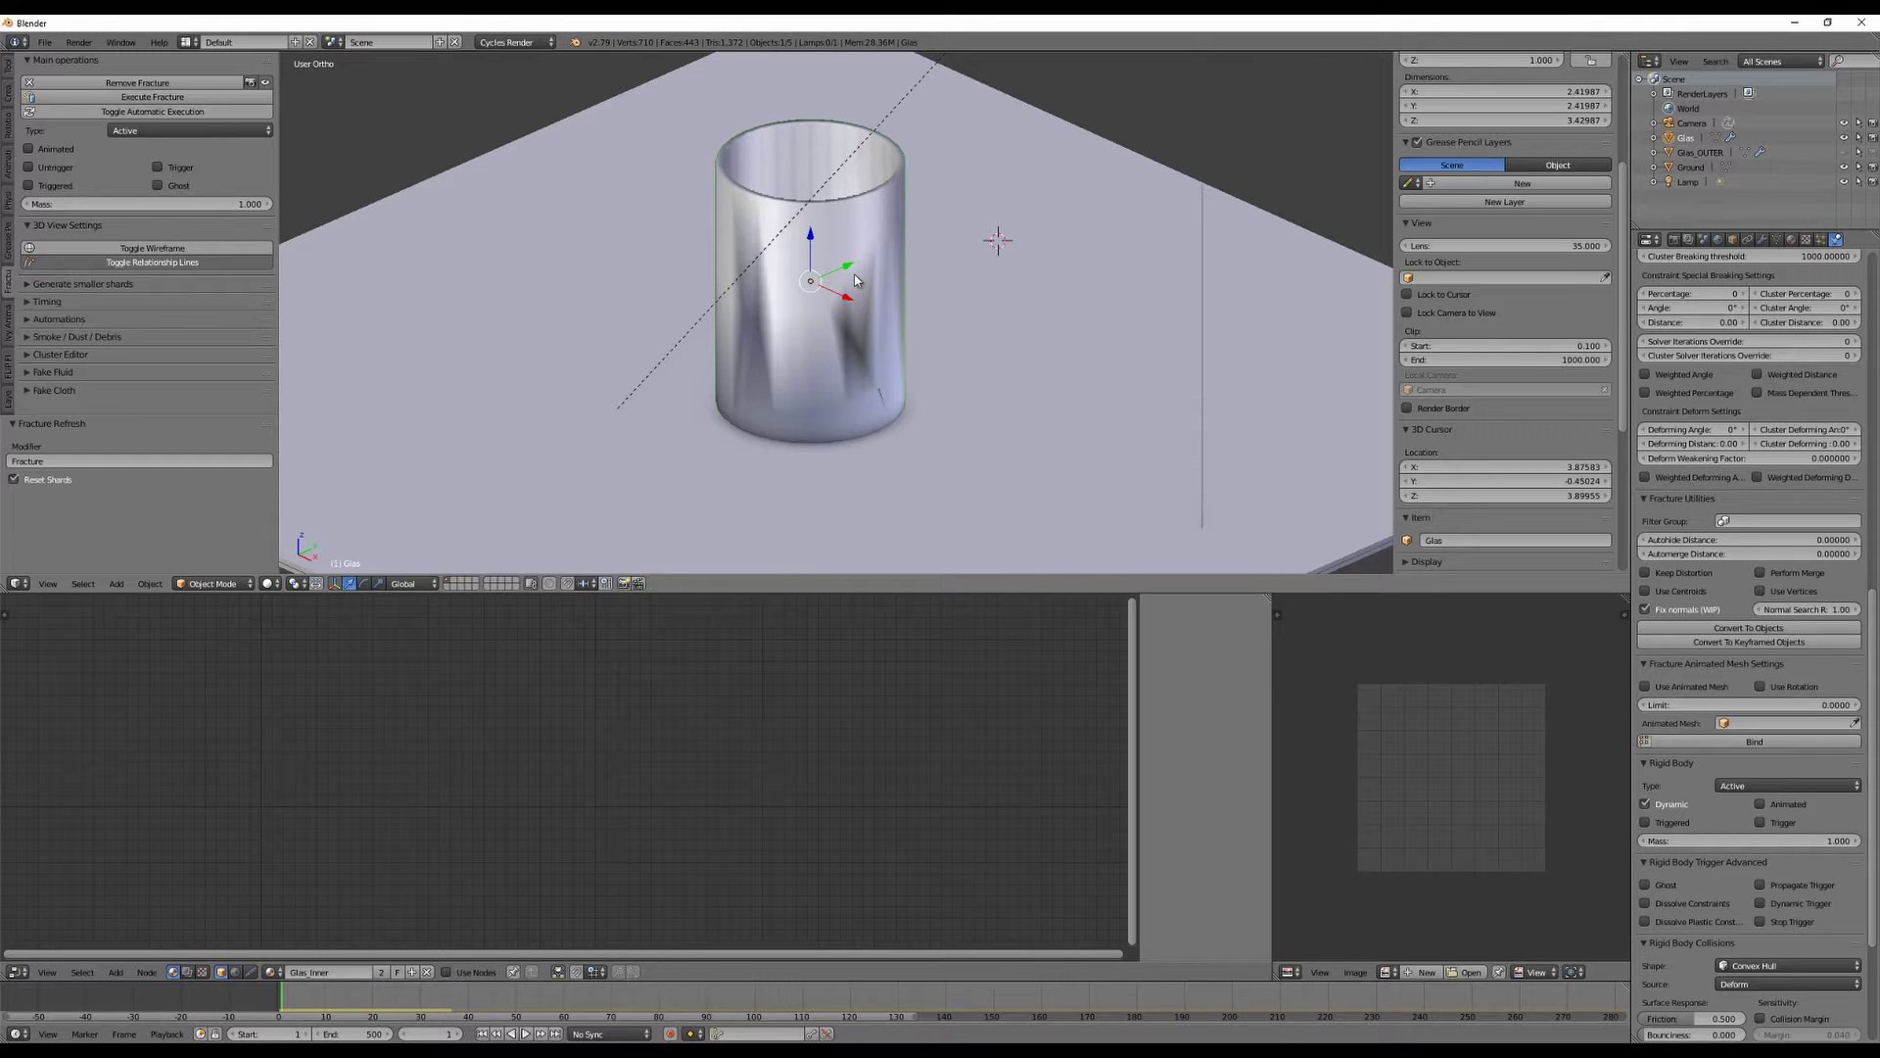
Move the Glas object about 4.407 units along the Y axis across the ground plate.
scroll(854, 281, down, 7)
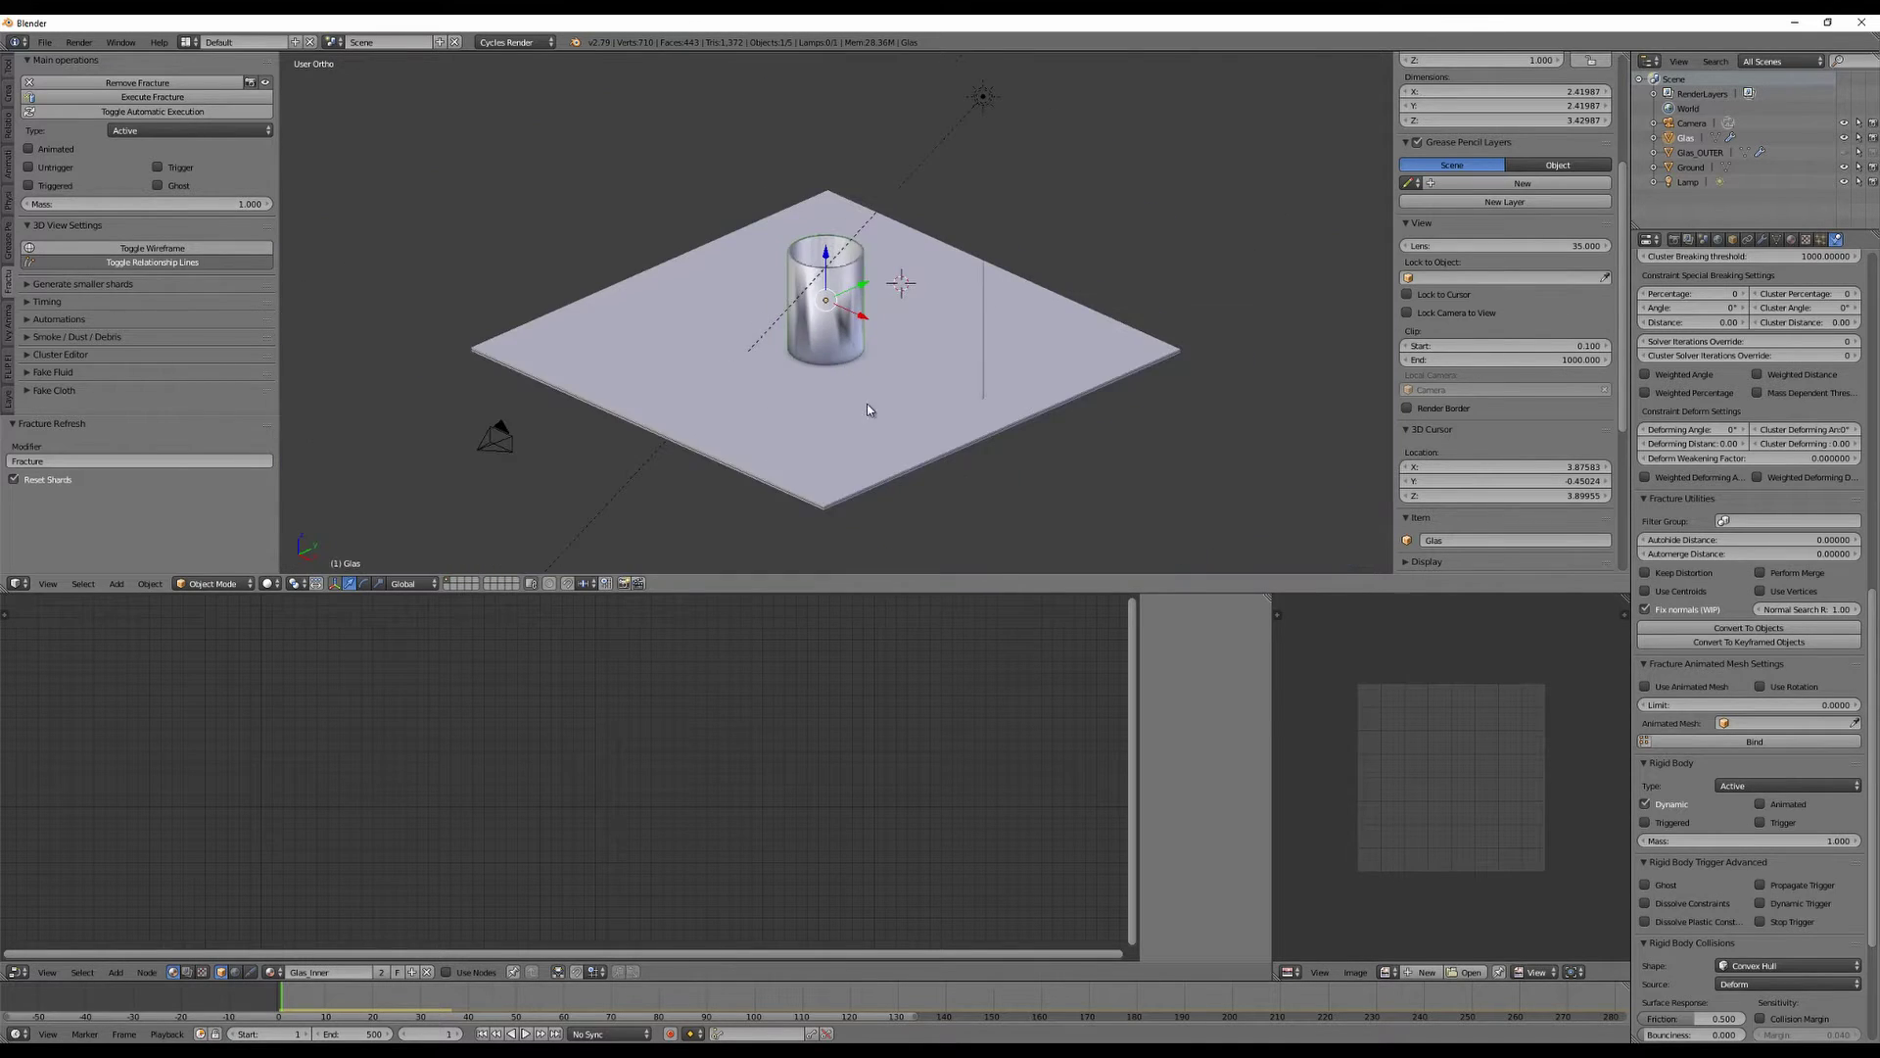
scroll(997, 375, up, 5)
middle_drag(997, 376, 907, 356)
scroll(911, 356, down, 4)
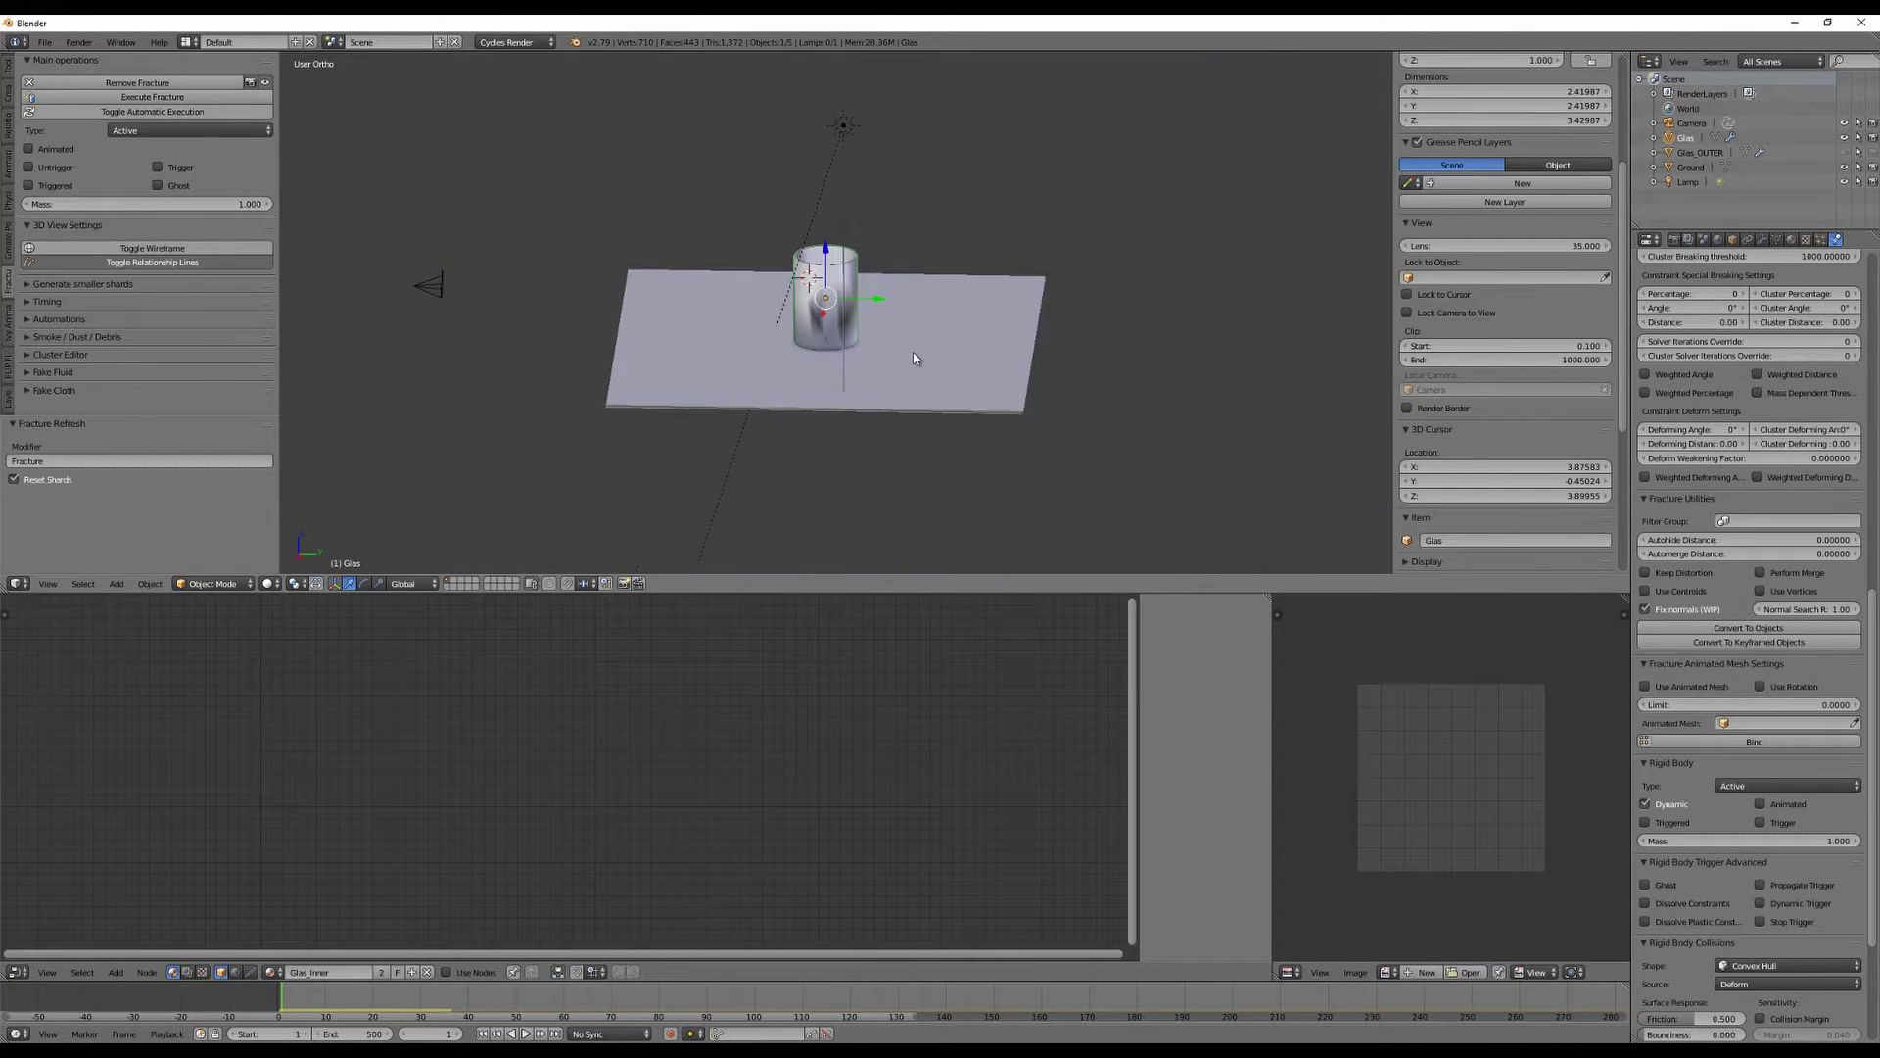
scroll(915, 356, up, 4)
drag(870, 291, 1032, 288)
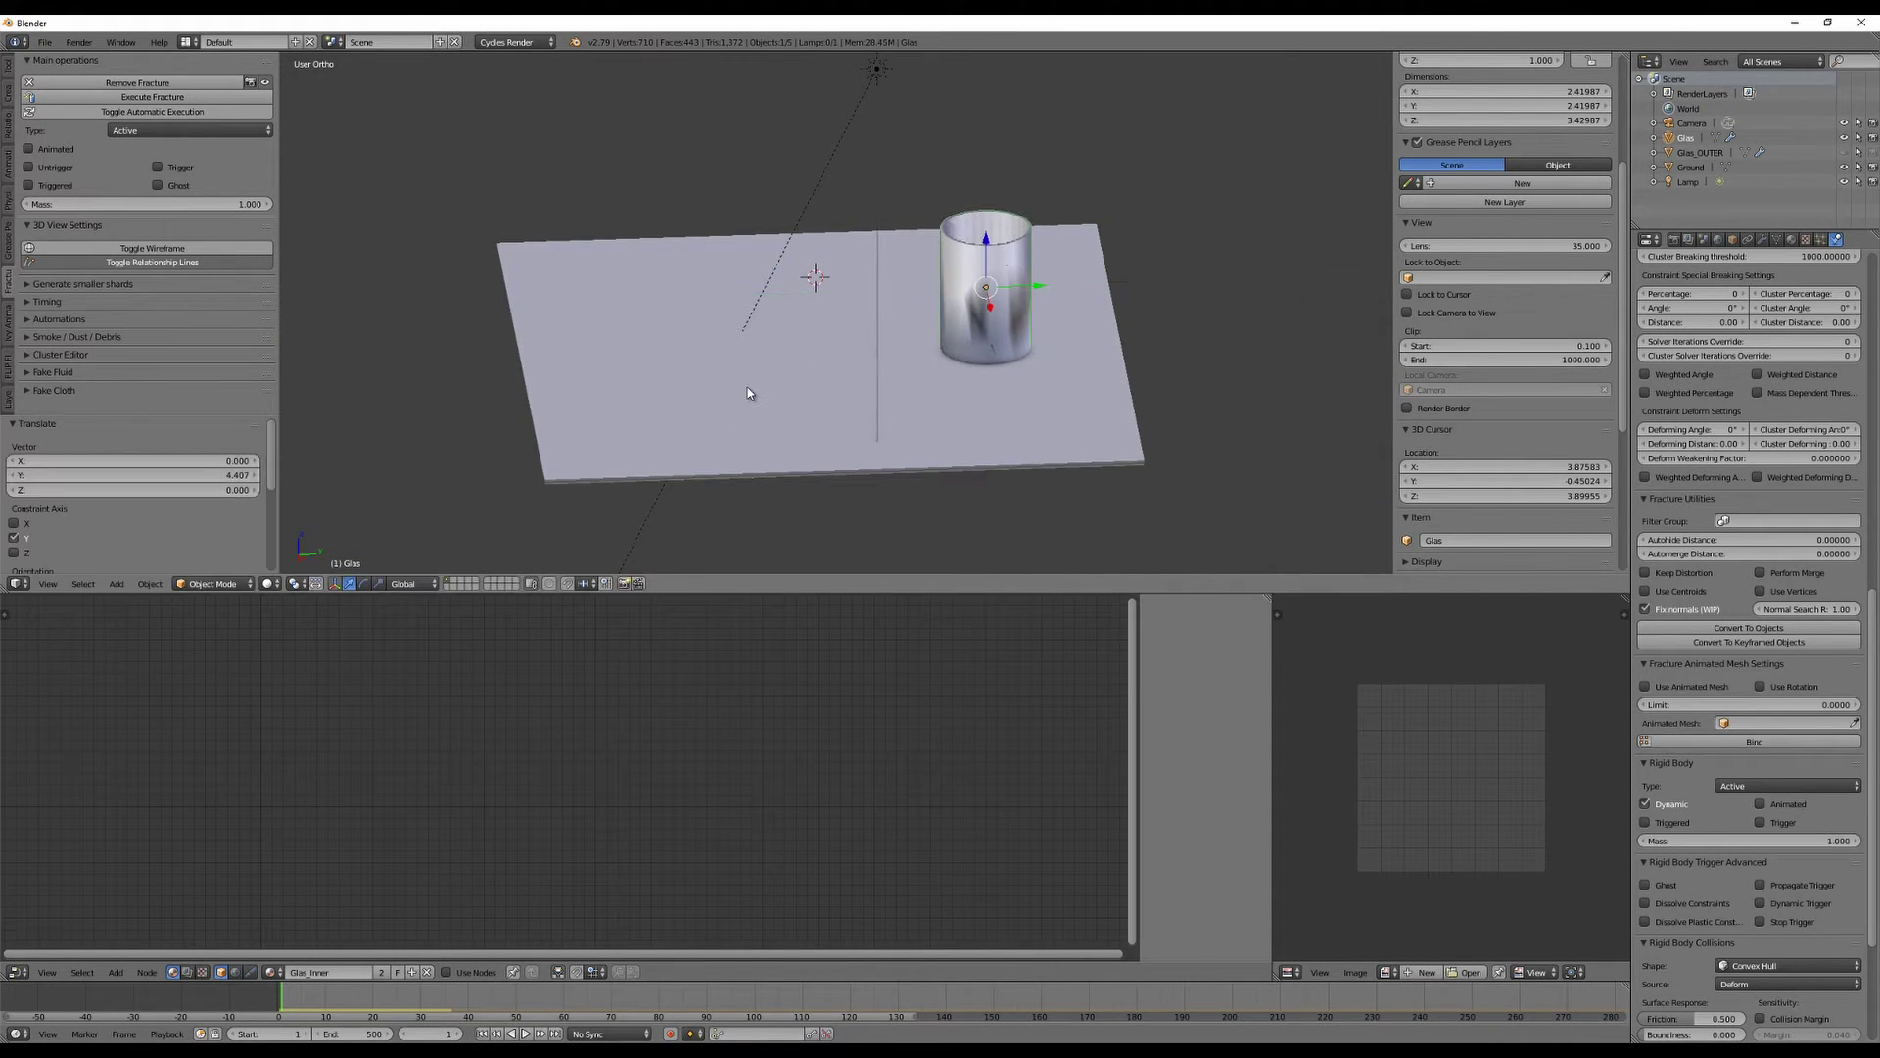
Add a UV sphere with 32 segments, 16 rings and size 1 at the 3D cursor.
key(shift+a)
mouse_move(750, 388)
click(823, 429)
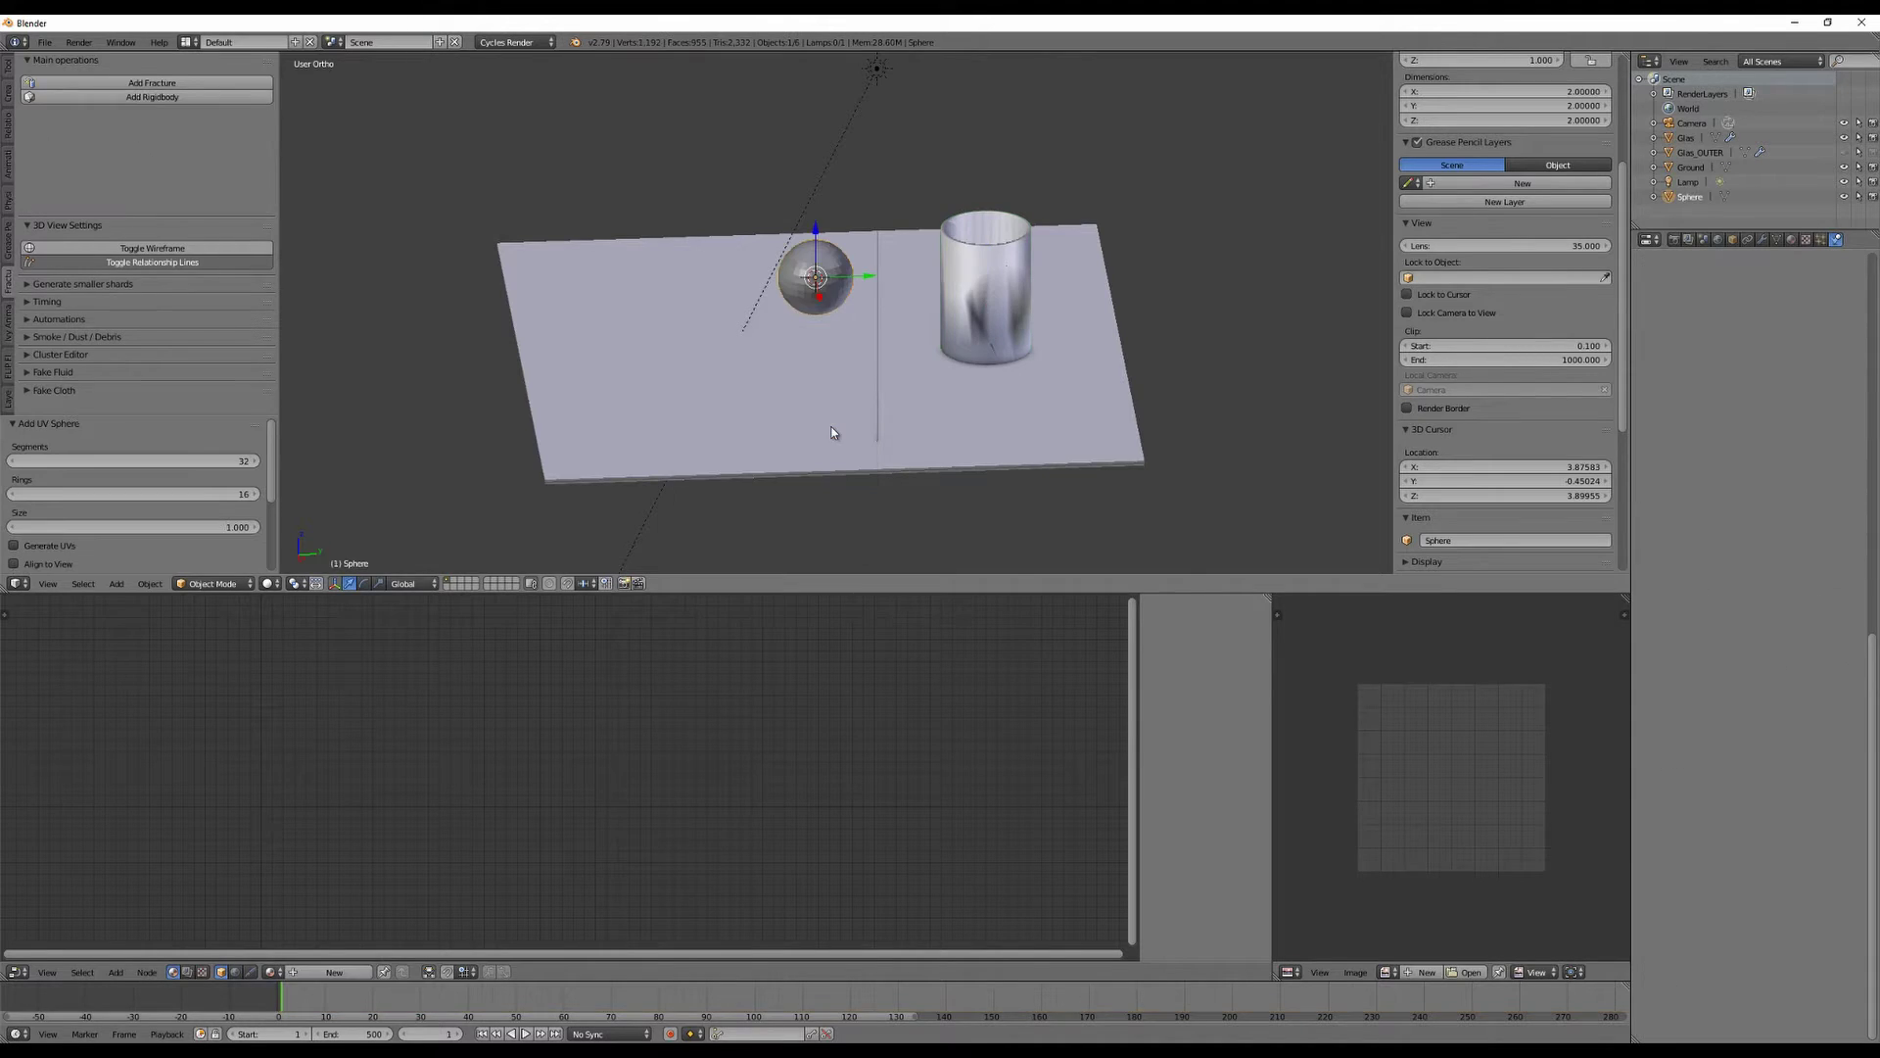
Scale the new sphere to 0.525 of its size and rename it Bullet.
key(s)
click(838, 283)
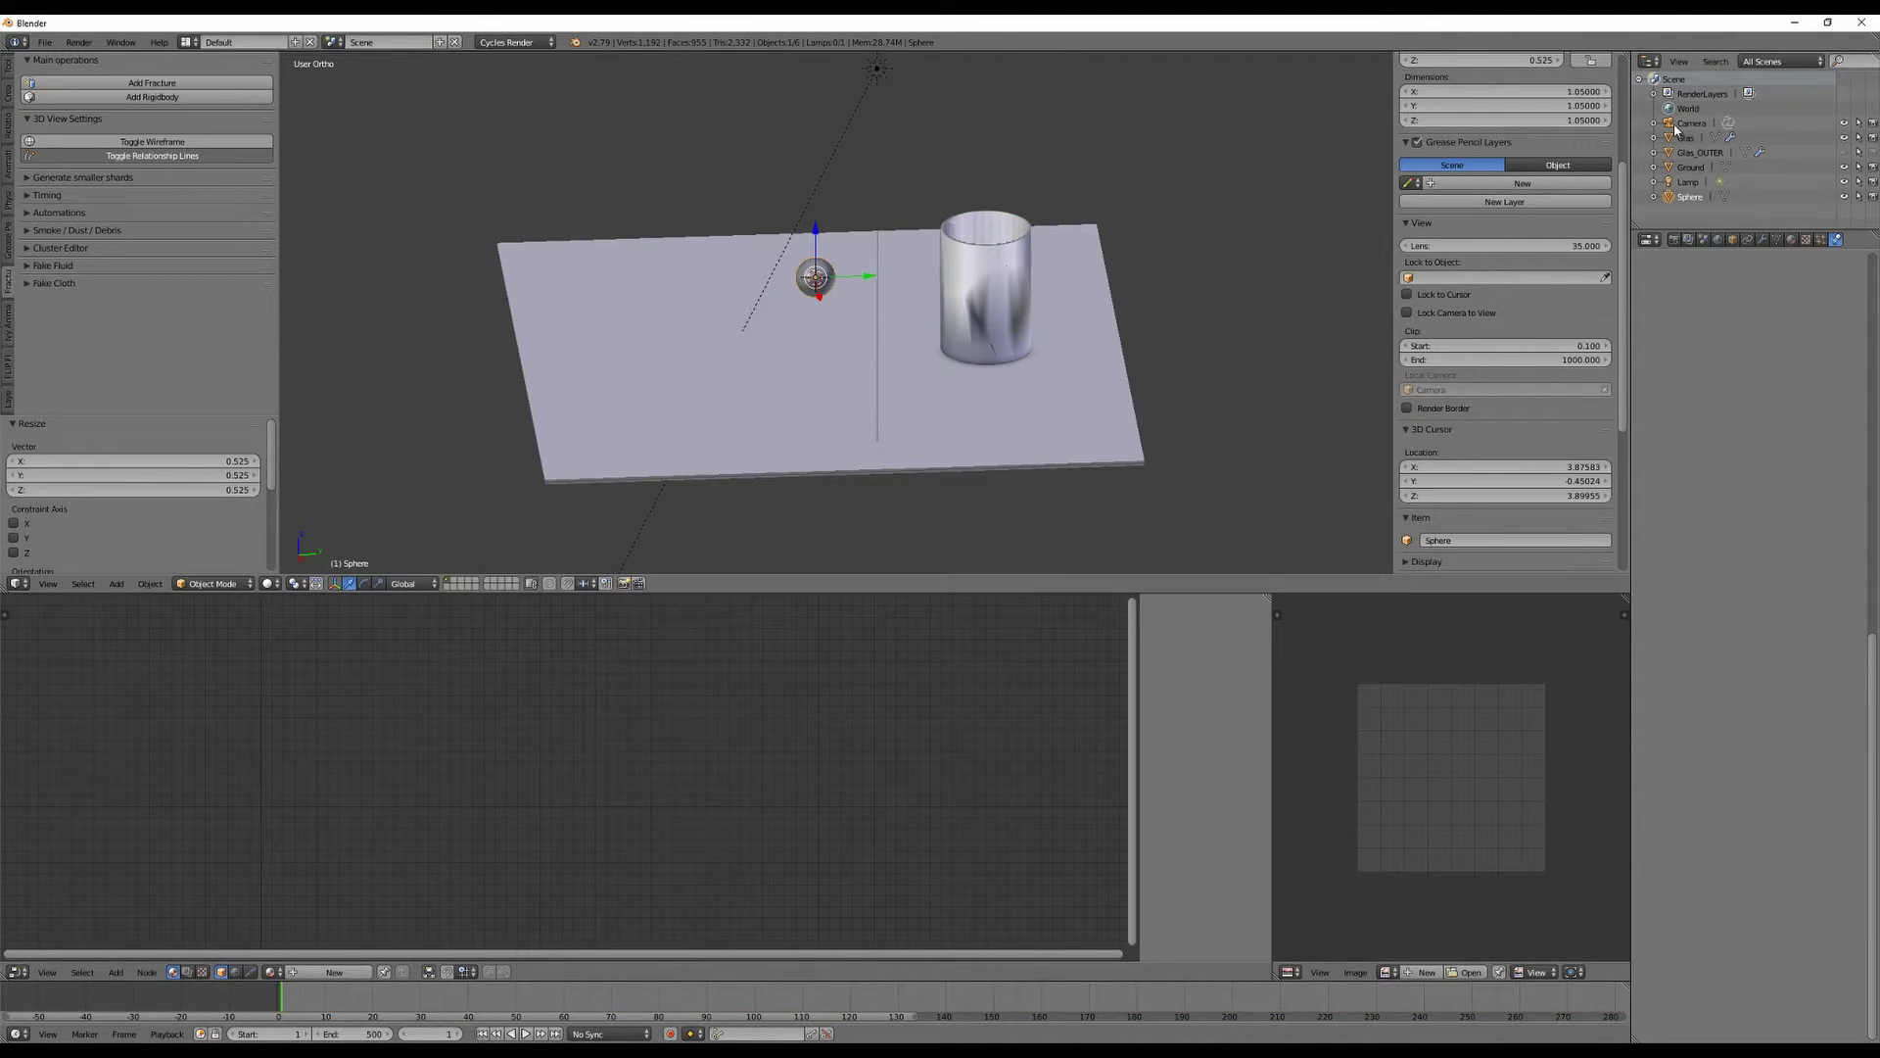
double_click(1688, 198)
key(BackSpace)
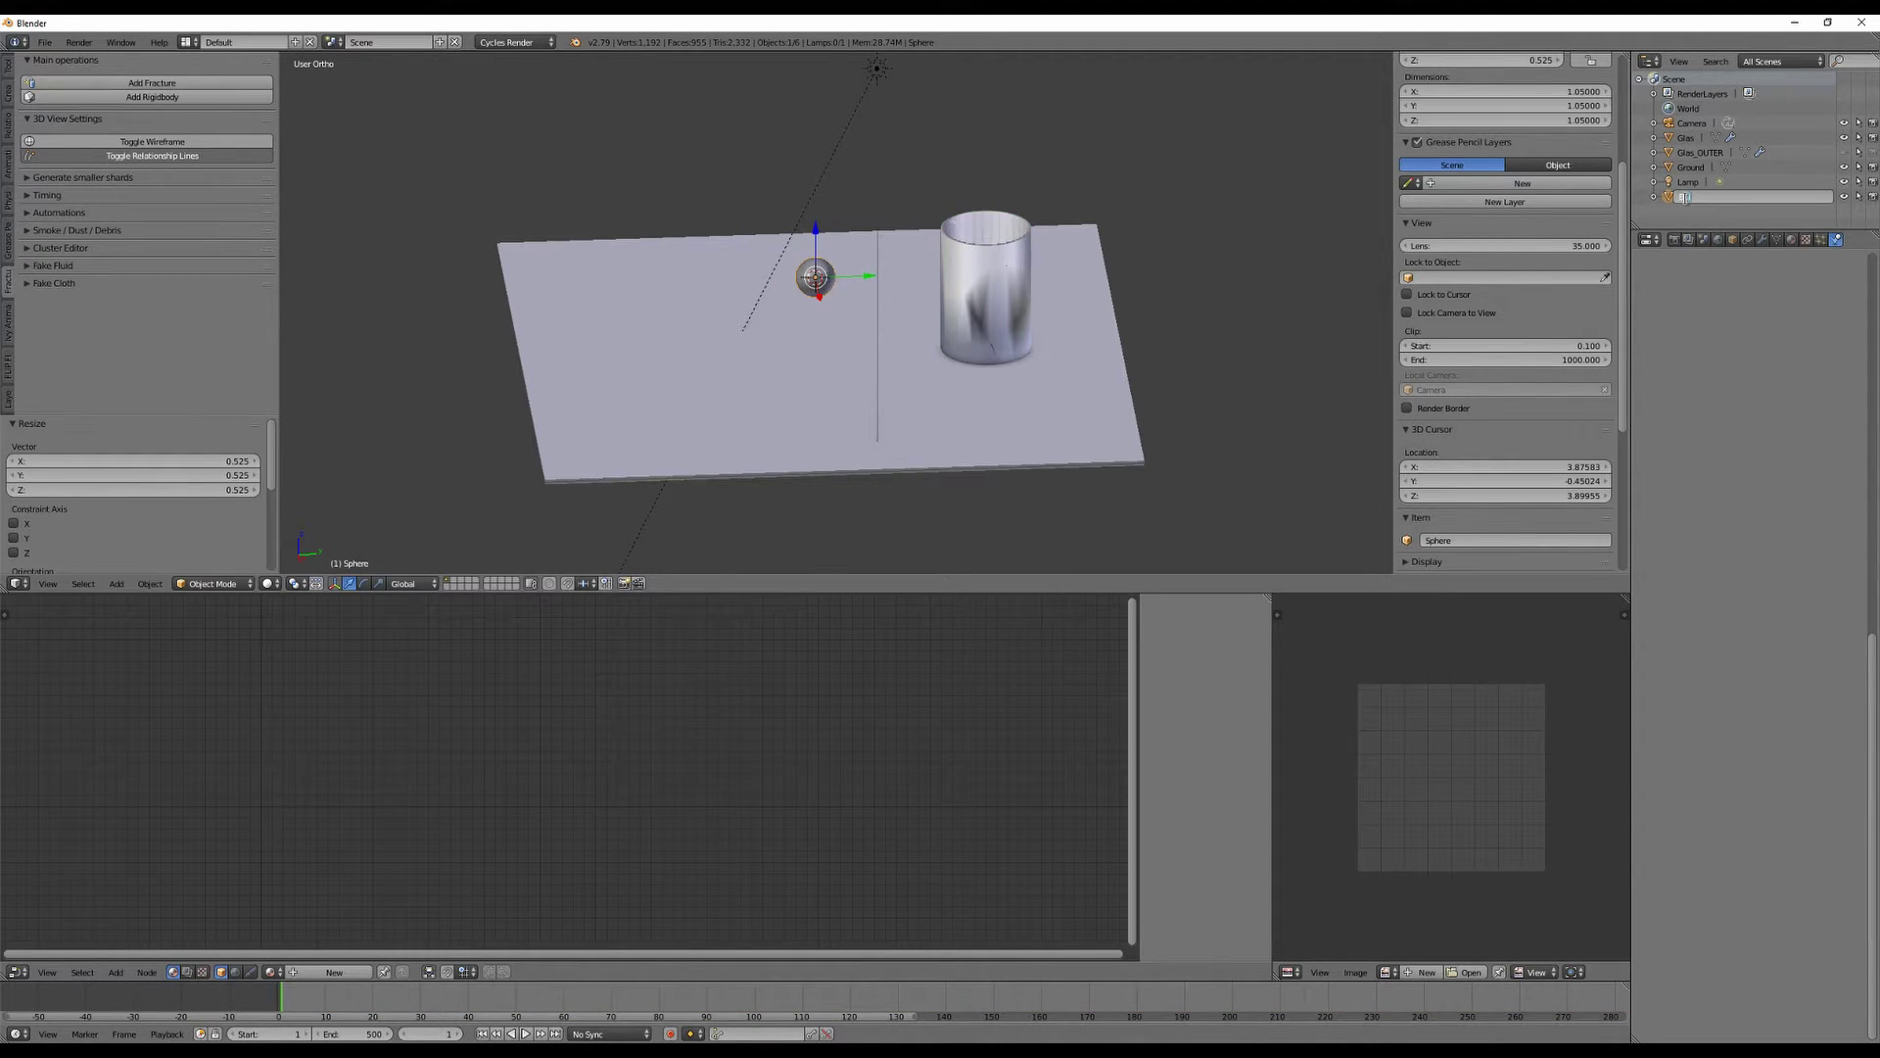
text(Bulet)
key(Return)
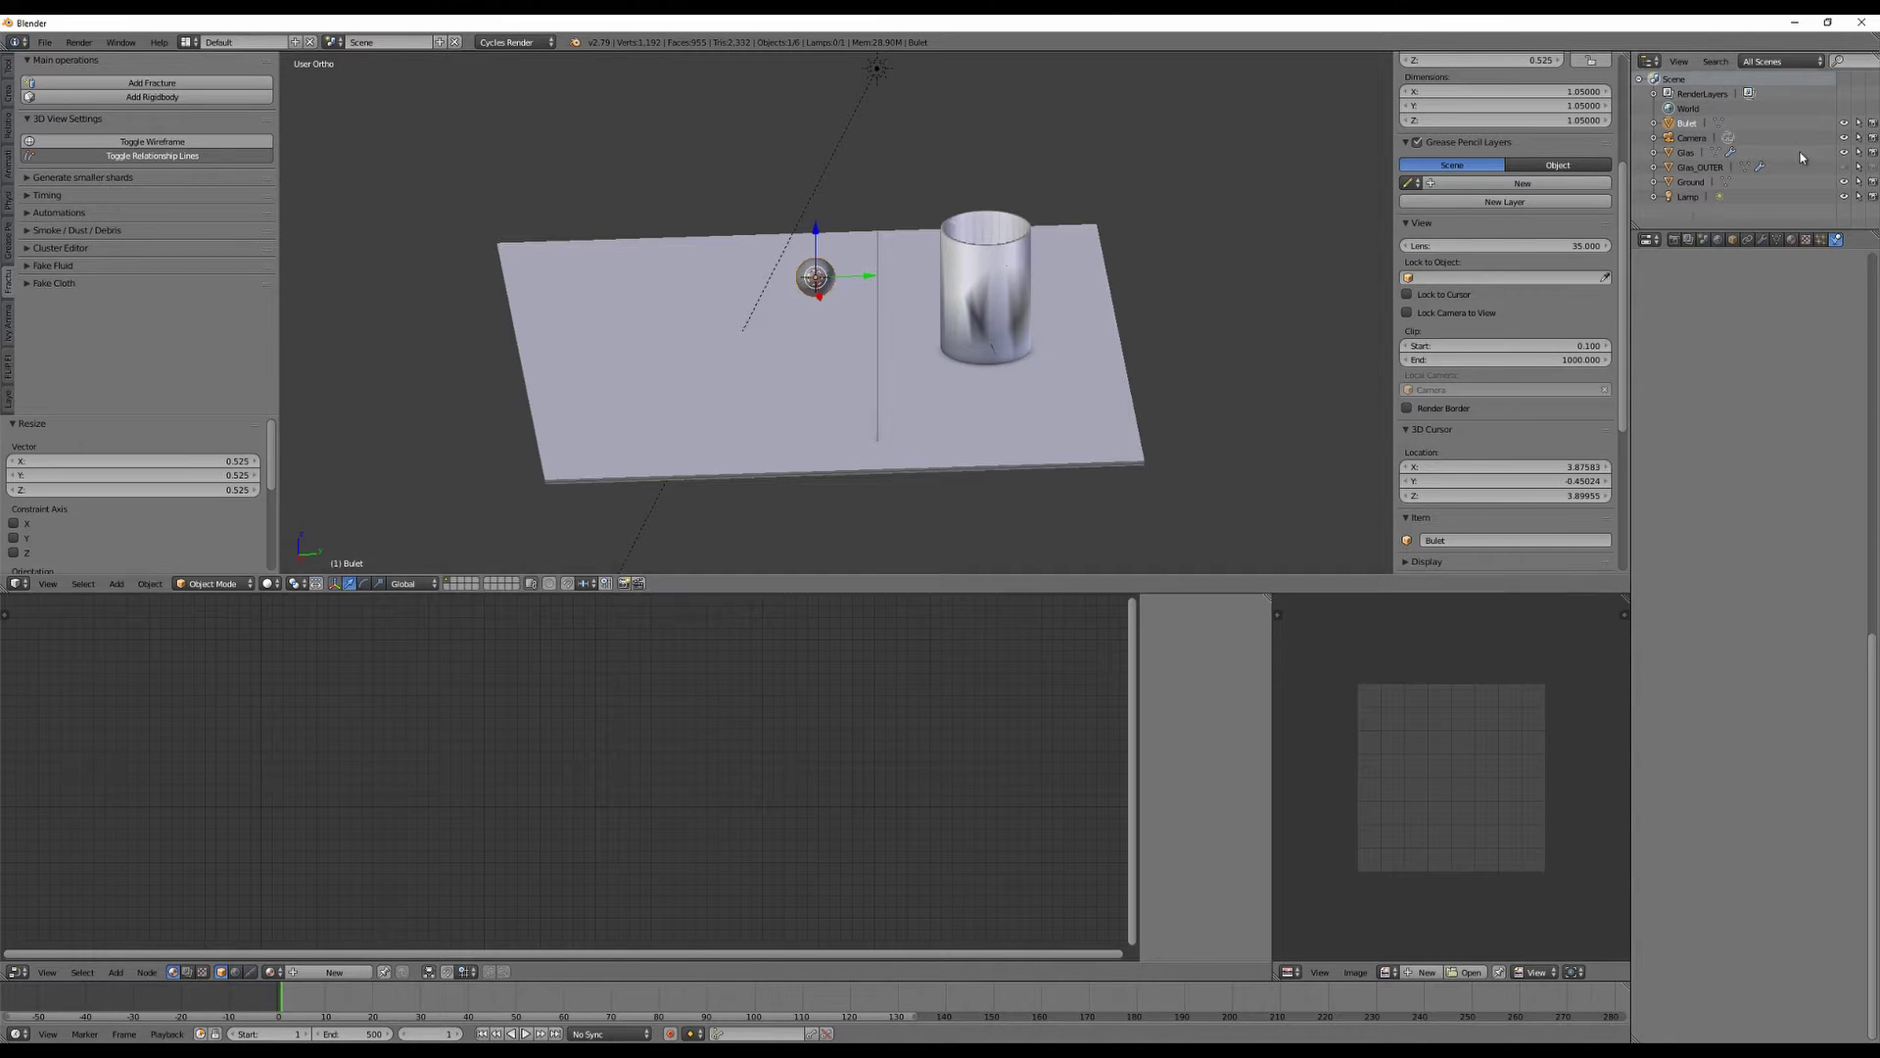
double_click(1688, 123)
click(1687, 122)
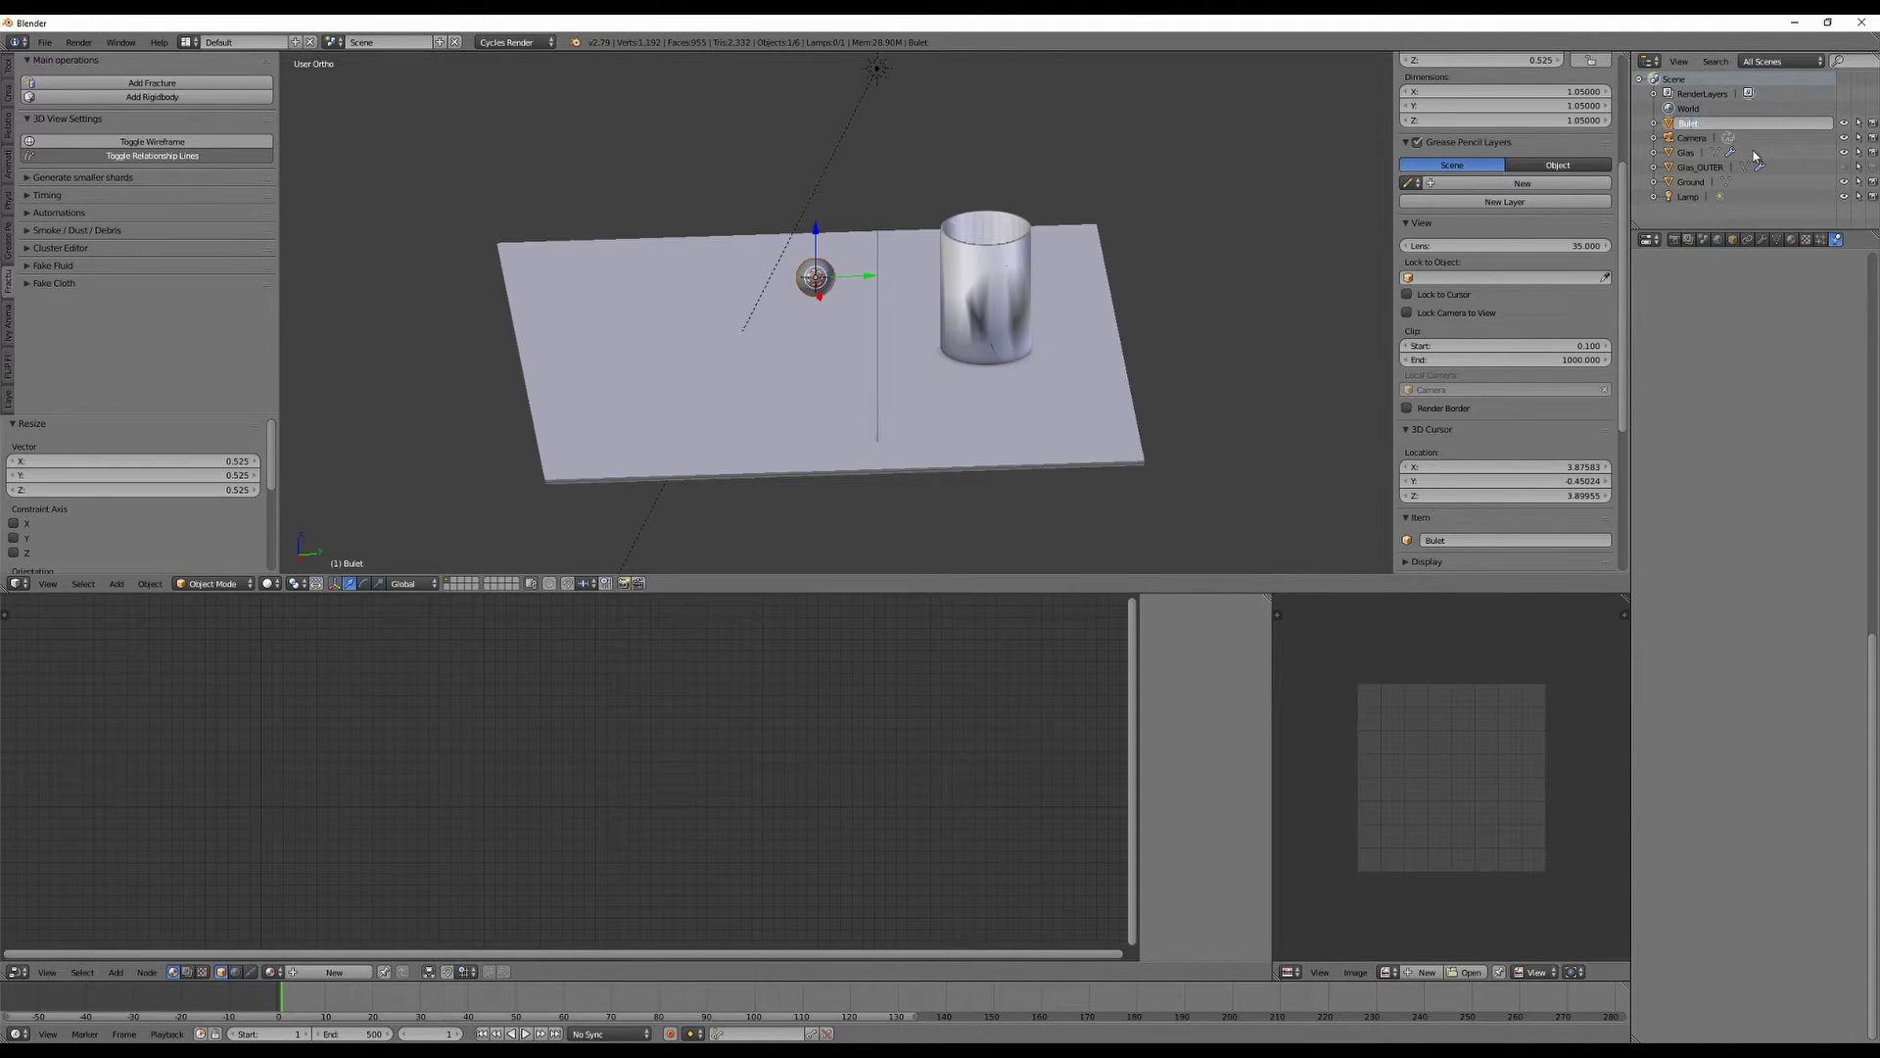
text(l)
key(Return)
Move the Glas and Bullet objects together about 7.6 units in the negative Y direction.
middle_drag(1068, 294, 1064, 353)
right_click(1049, 357)
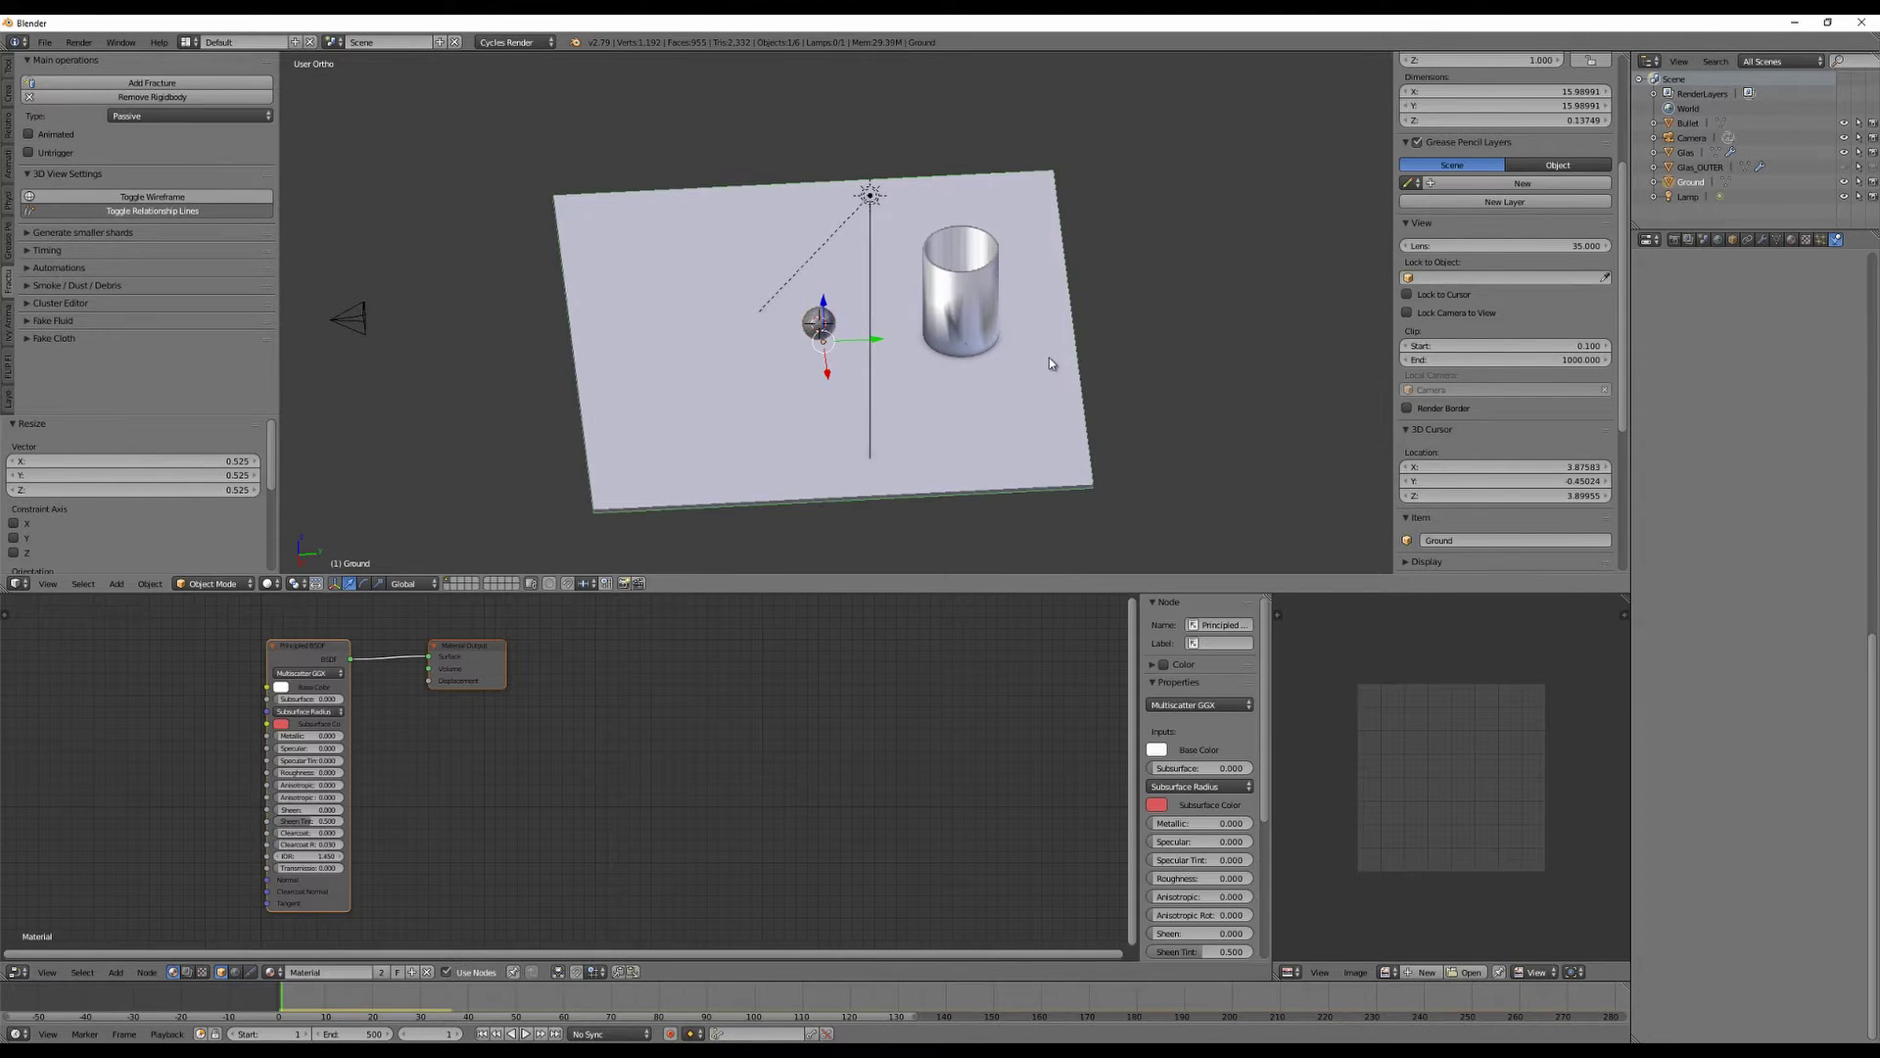
scroll(1070, 450, up, 1)
right_click(948, 300)
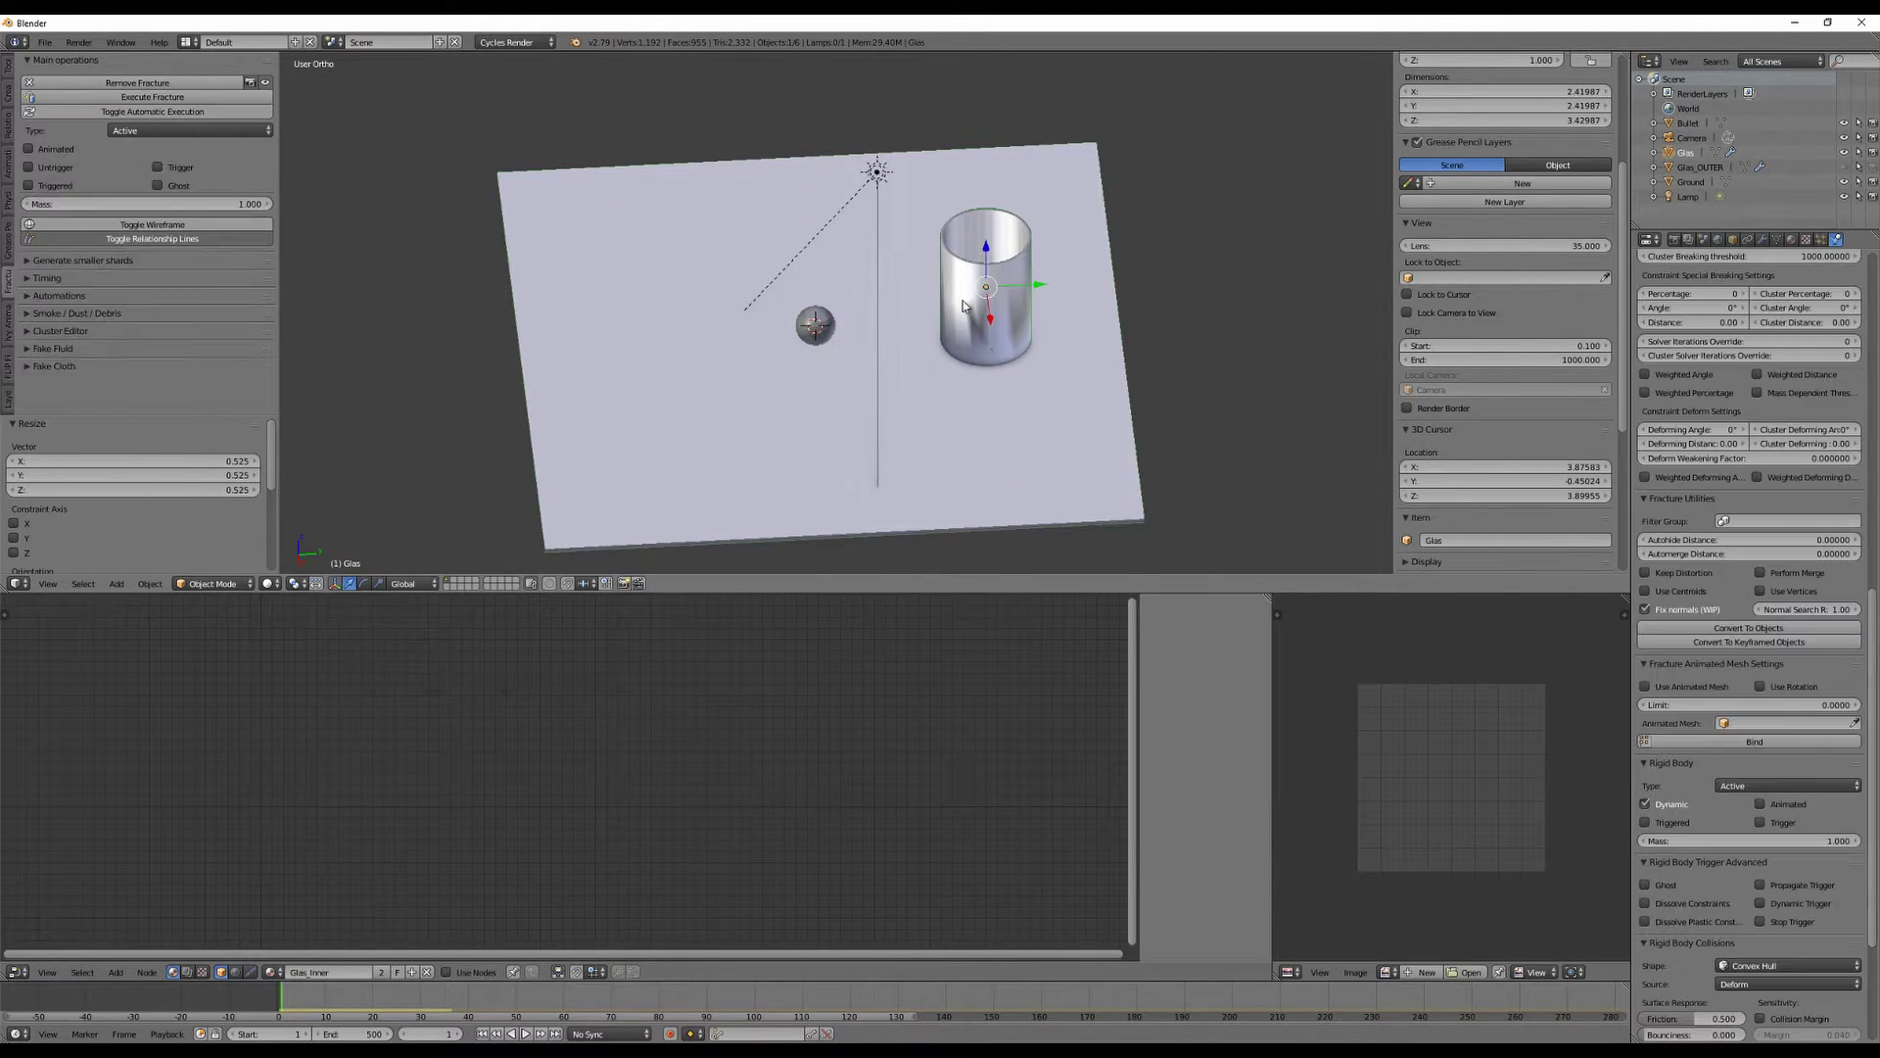
shift+right_click(818, 323)
key(g)
key(y)
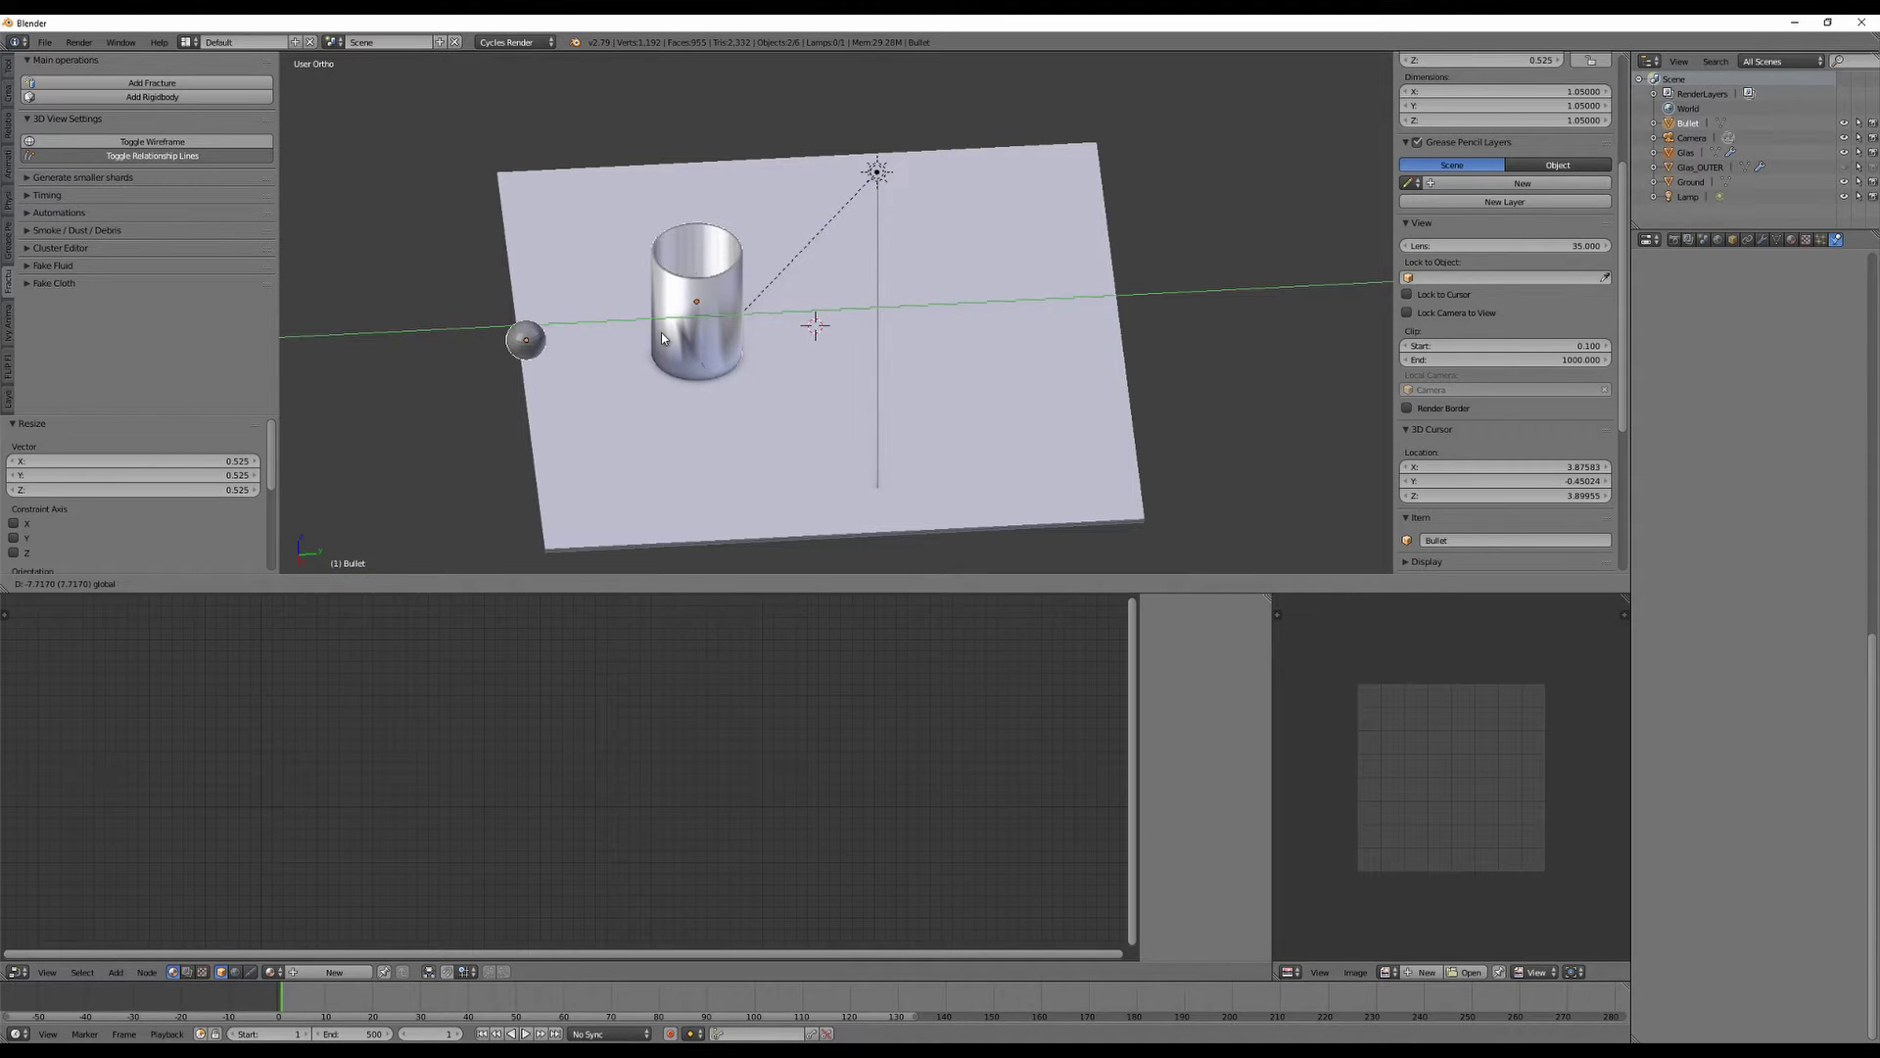
click(663, 332)
Line up the Bullet with the glass on the X axis and shift it about 4.05 units along Y toward the glass.
middle_drag(966, 418, 728, 302)
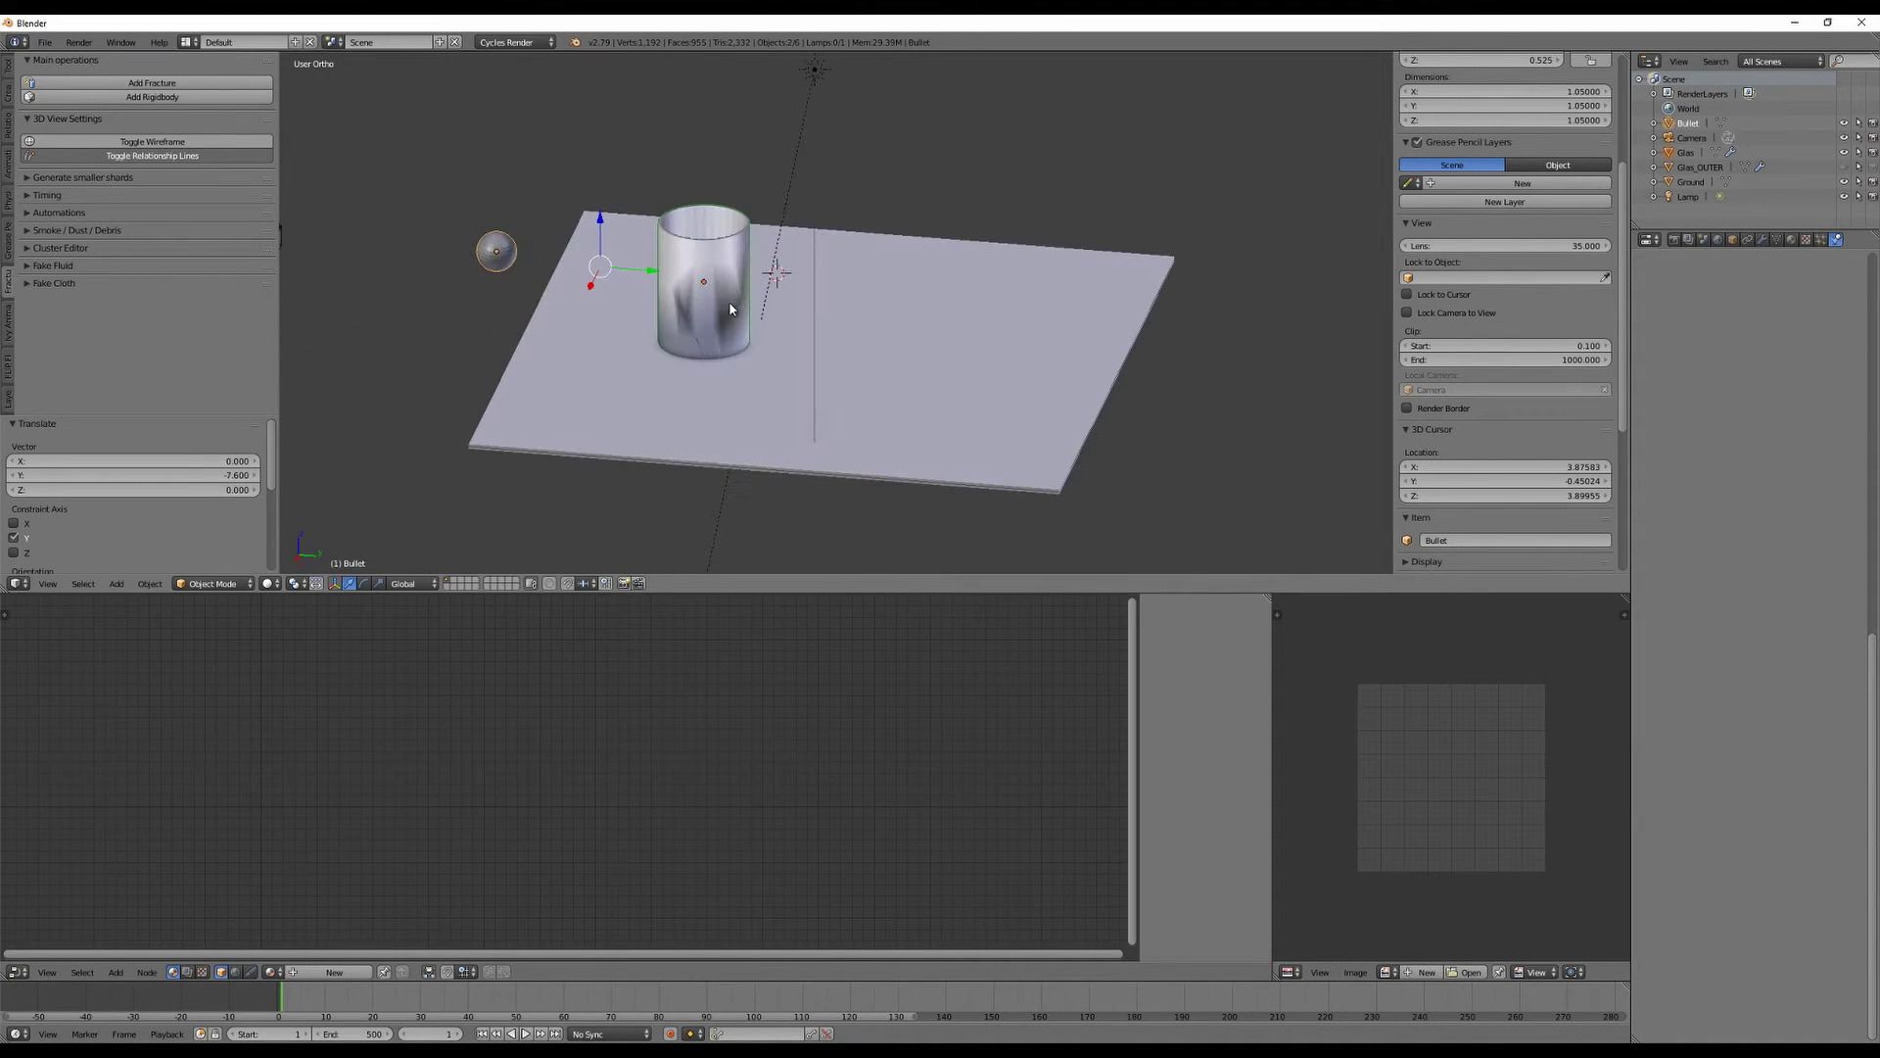
middle_drag(1113, 351, 1224, 510)
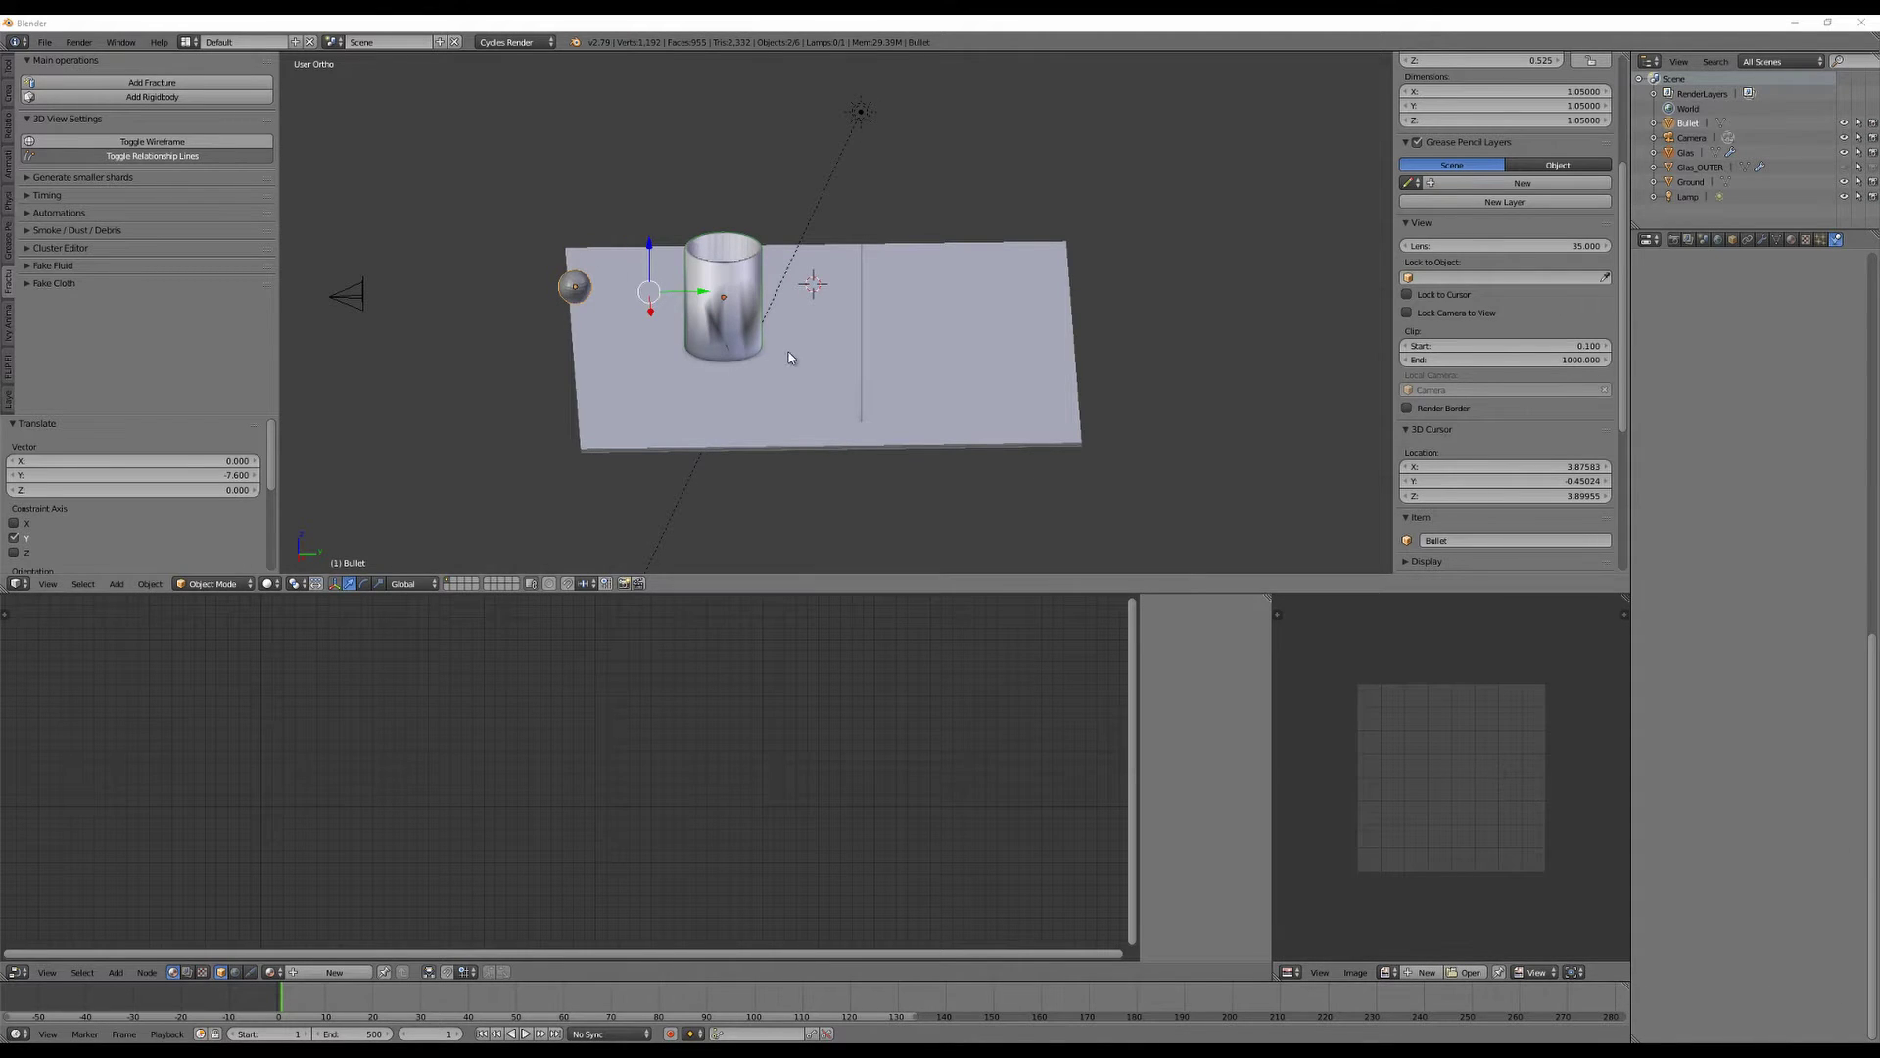
middle_drag(785, 352, 681, 475)
right_click(596, 477)
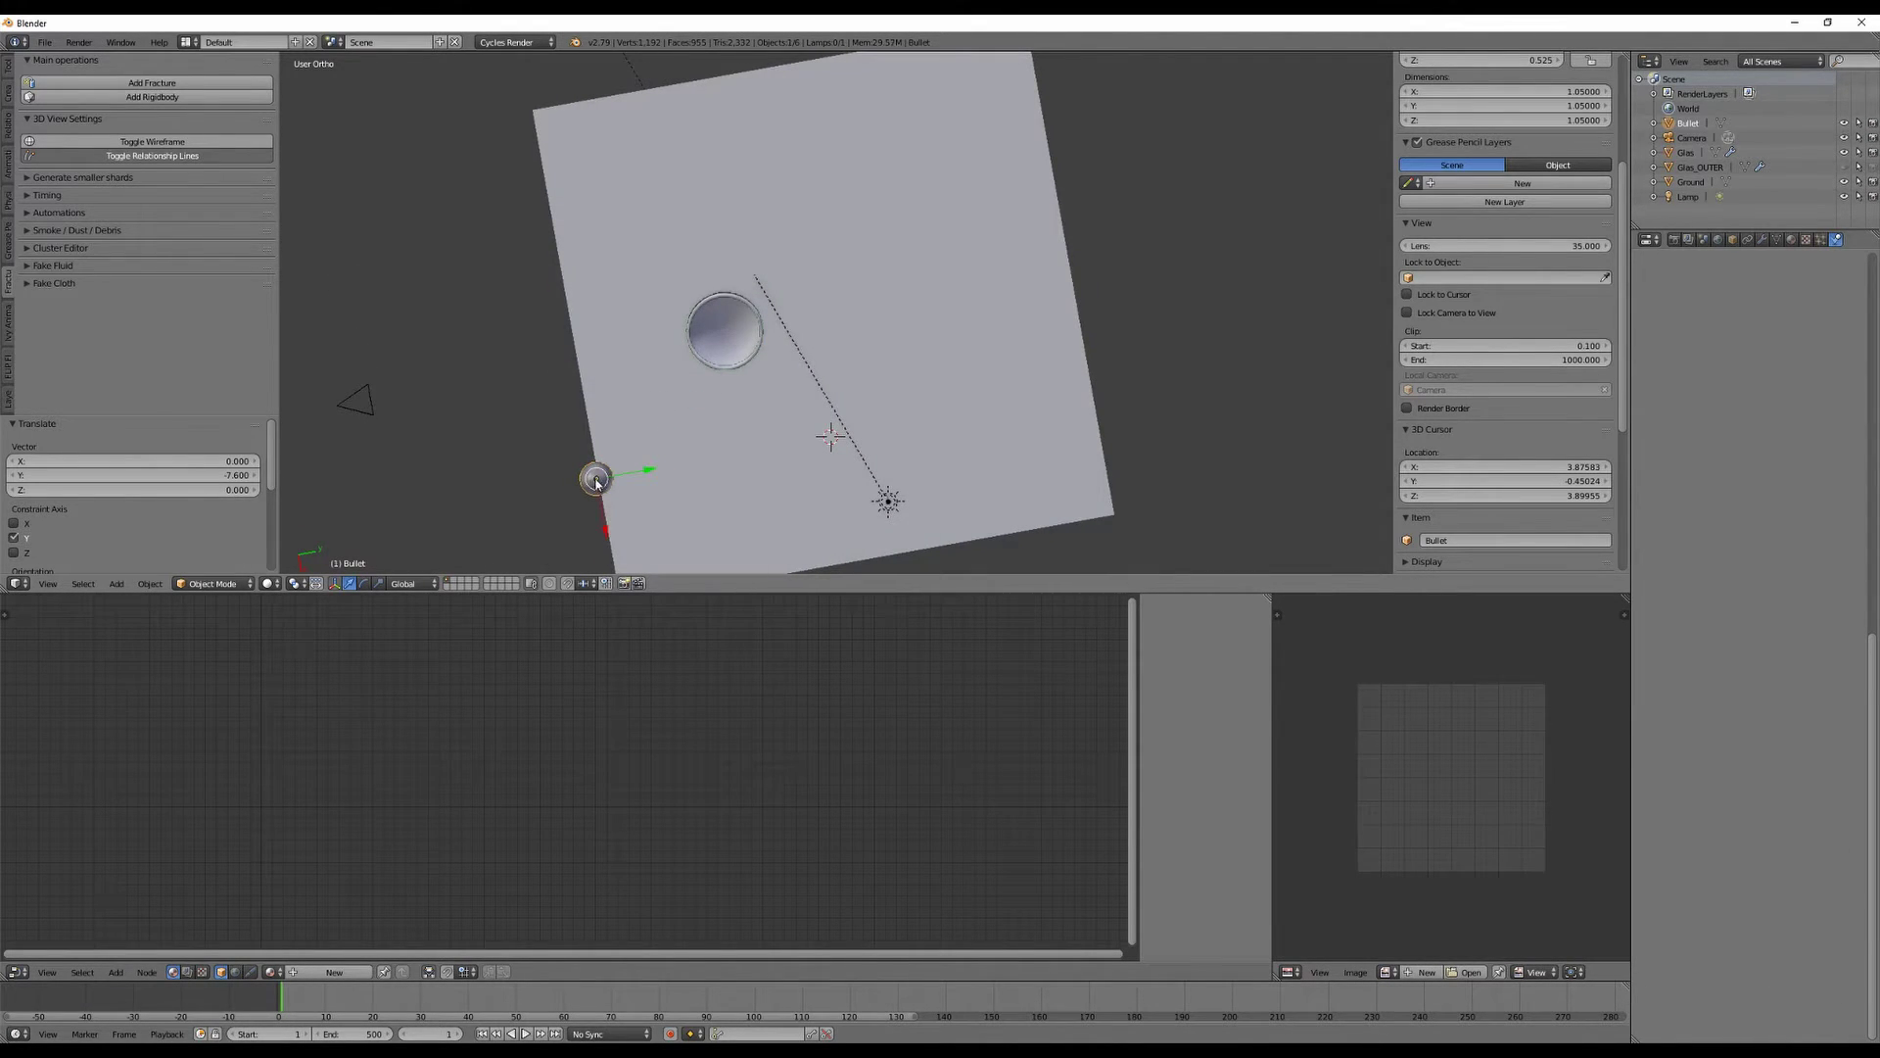
drag(613, 535, 746, 332)
middle_drag(779, 386, 798, 289)
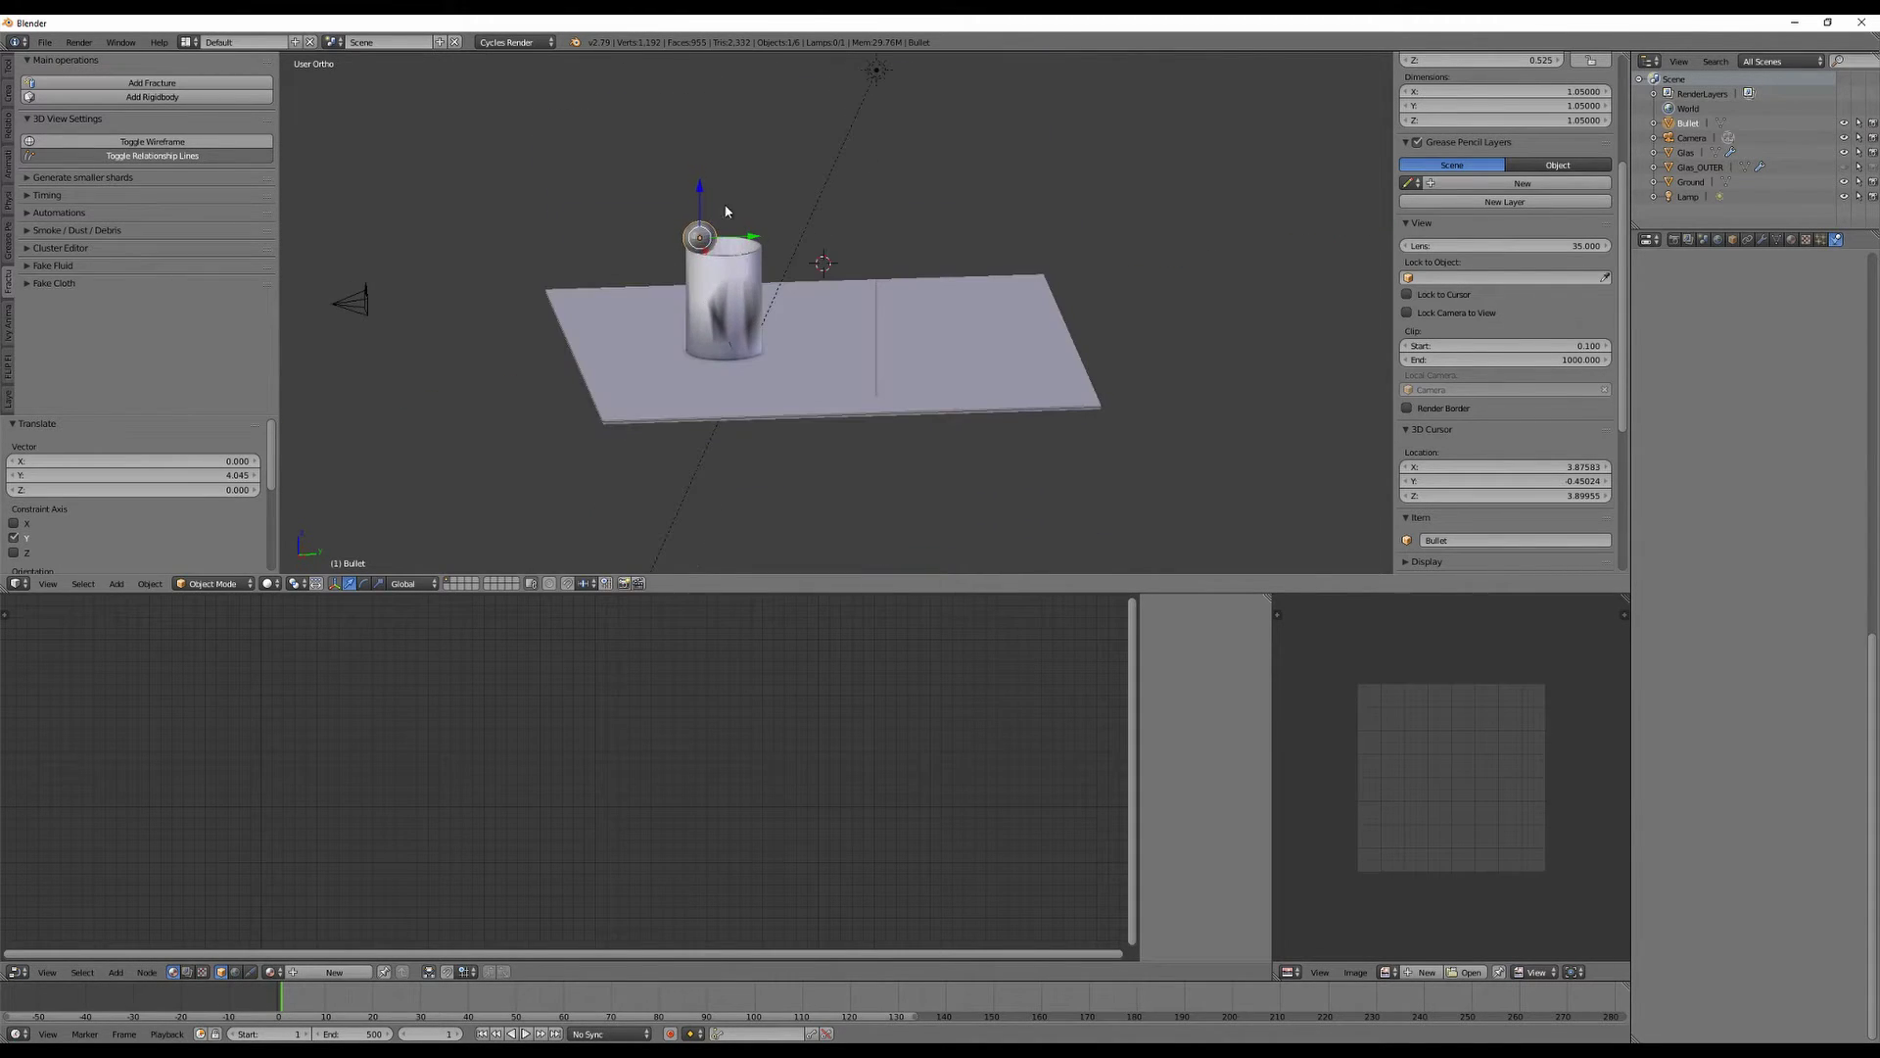
Lower the Bullet to the glass wall's height and move it about 6.8 units in negative Y, beyond the ground plate's edge.
drag(700, 193, 707, 256)
middle_drag(827, 325, 960, 344)
drag(887, 352, 877, 350)
middle_drag(877, 350, 741, 292)
drag(740, 292, 529, 301)
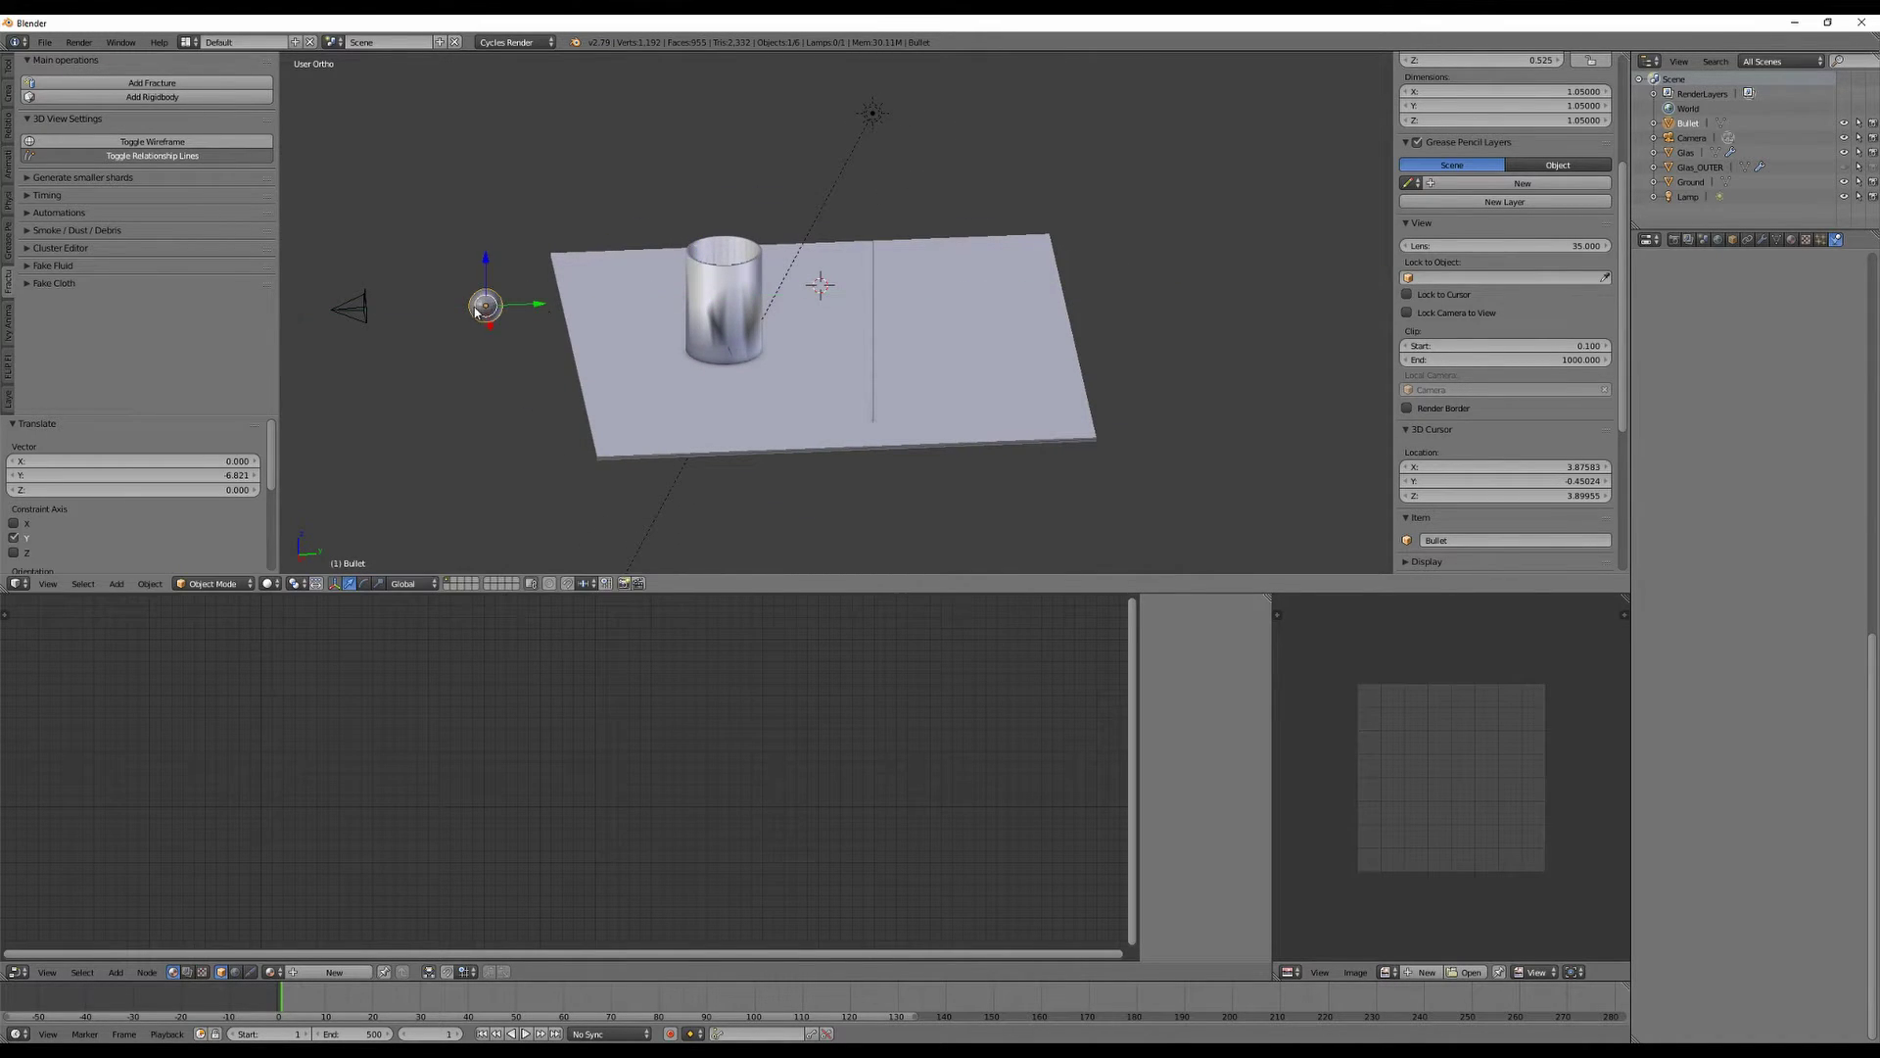
middle_drag(766, 402, 744, 416)
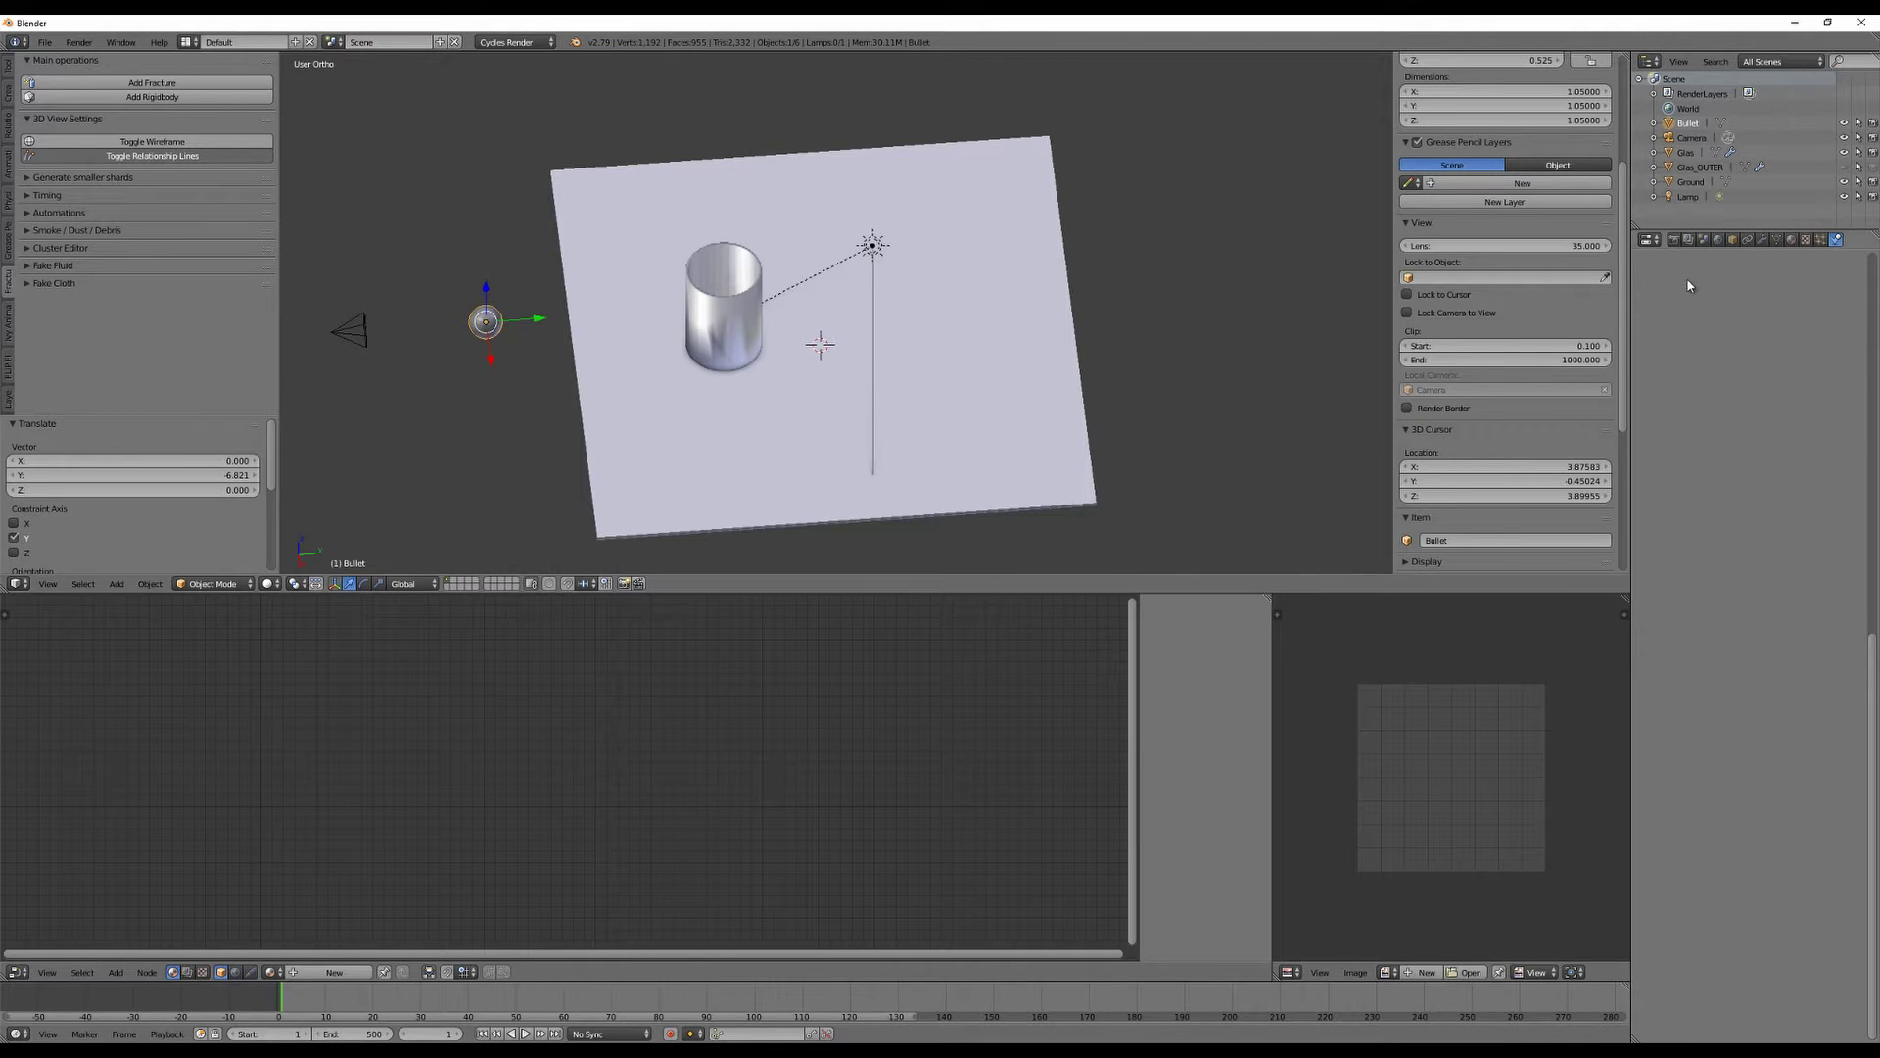
Set the scene's render frame rate to 50 fps.
click(1673, 239)
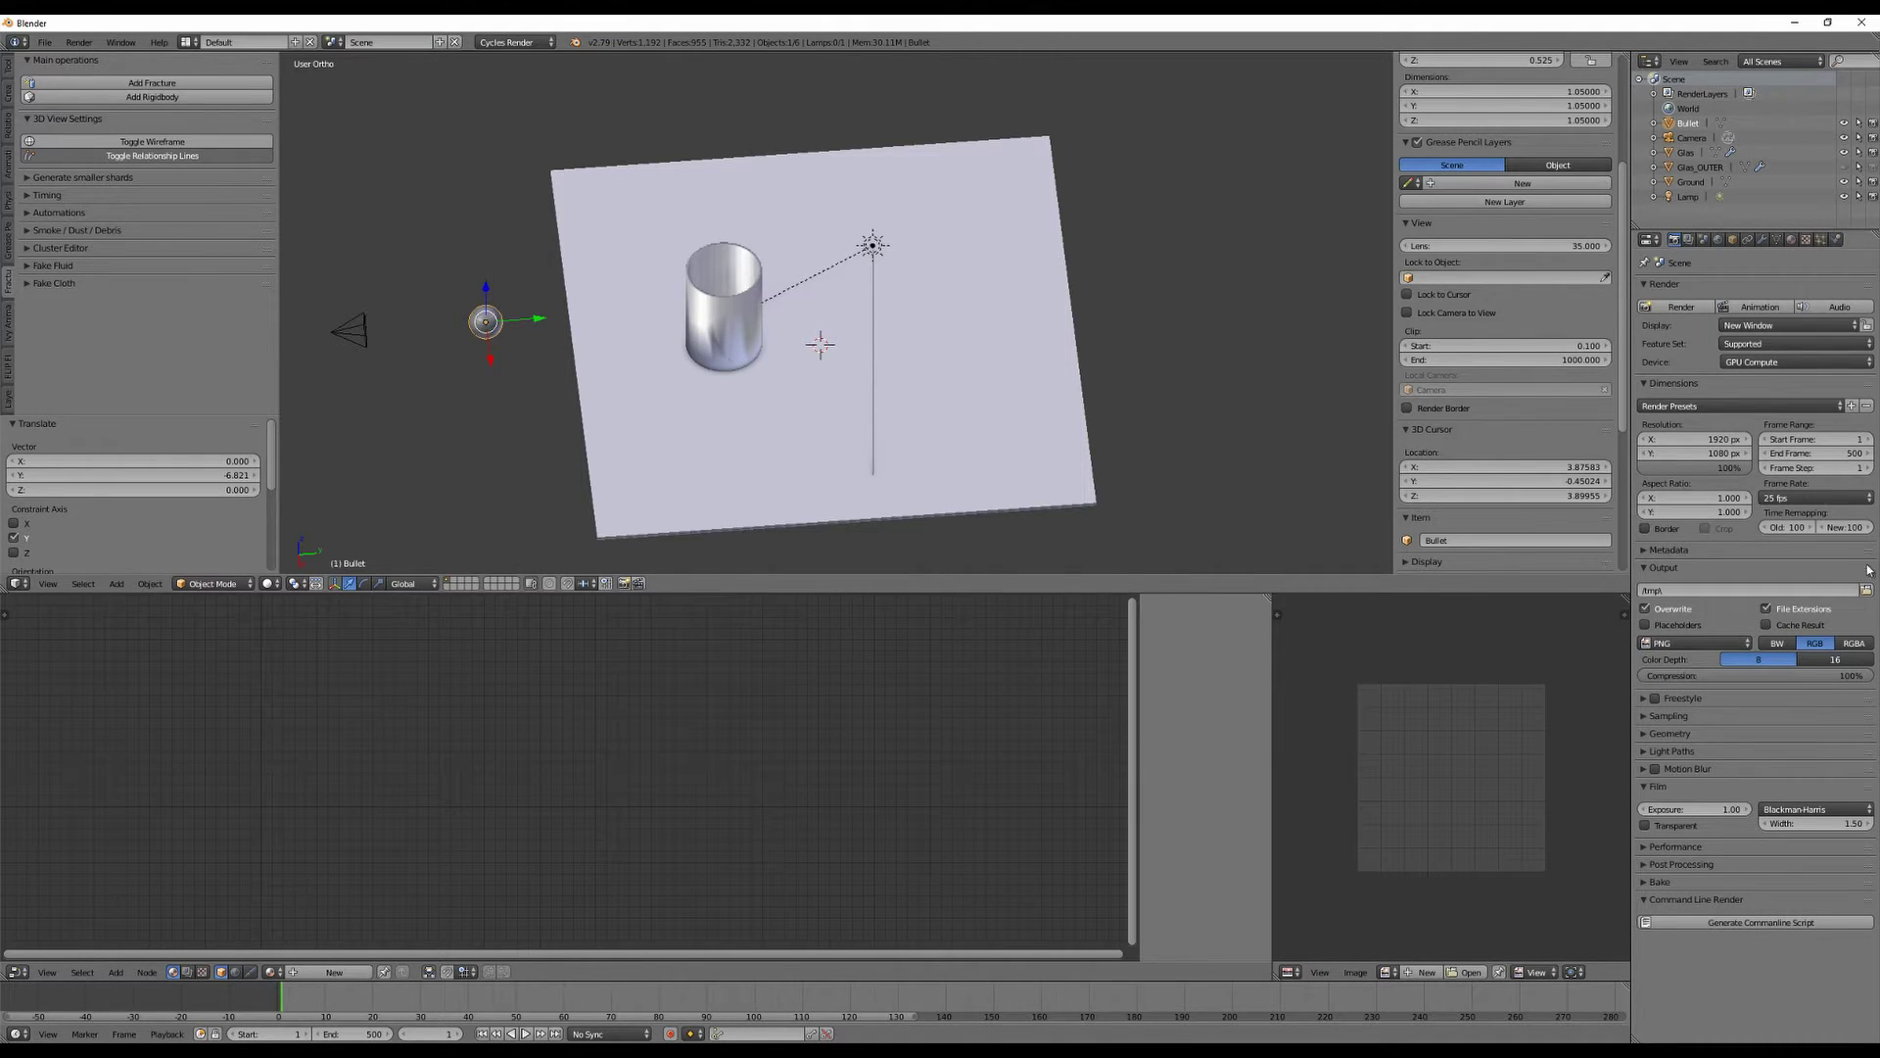
click(1805, 499)
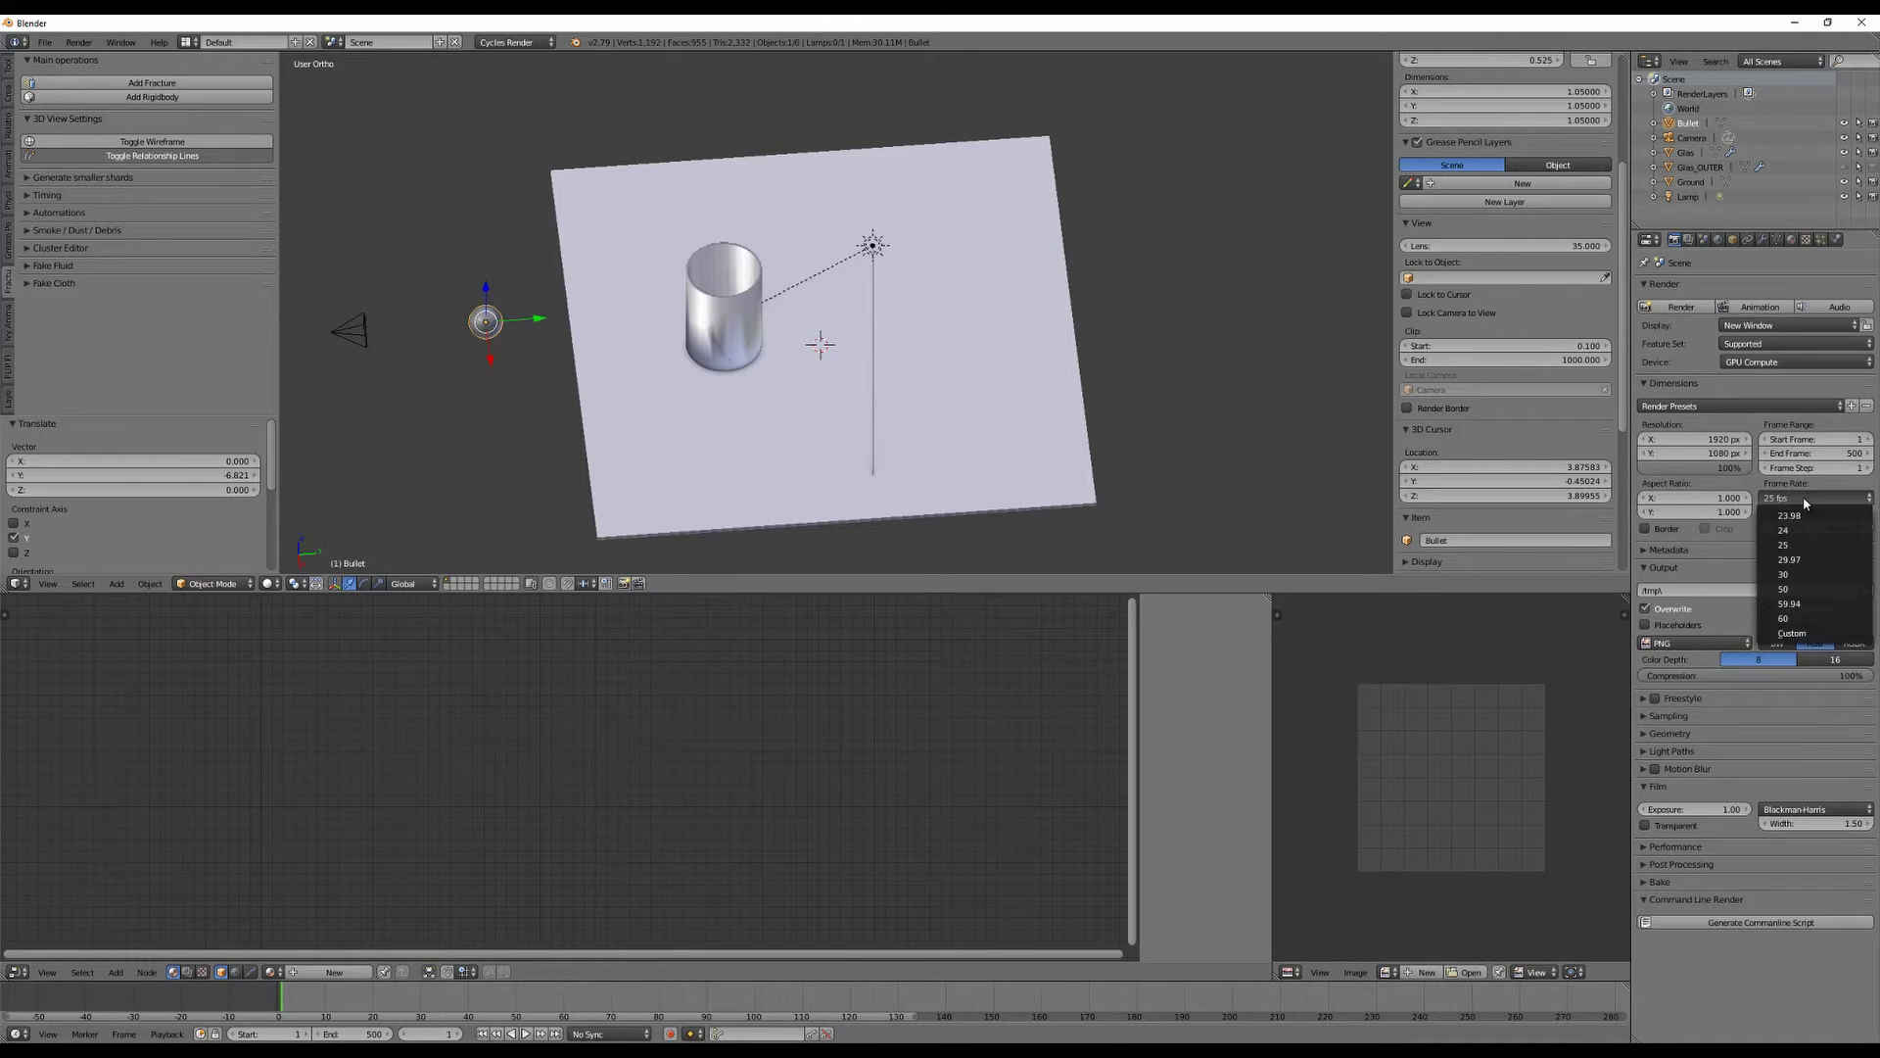
click(1797, 589)
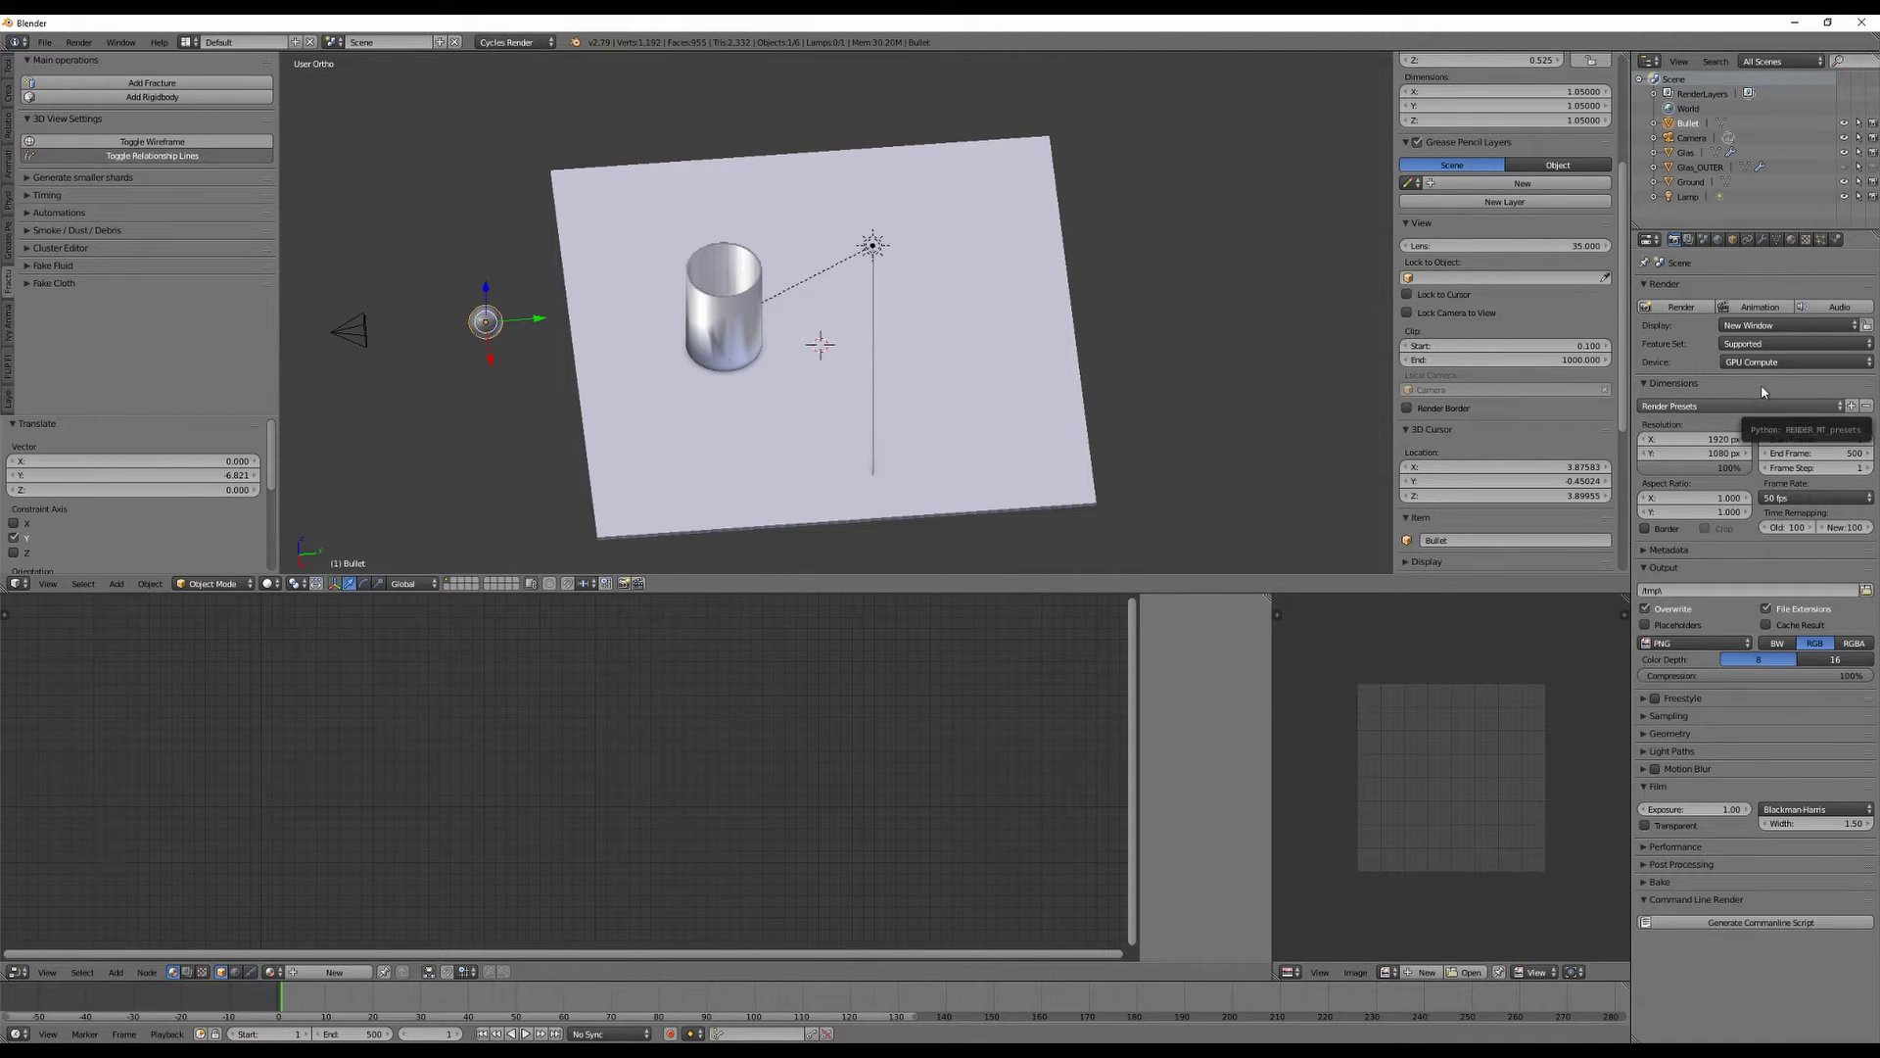
Set the rigid body world's solver iterations to 5 and its steps per second to 100.
click(1703, 241)
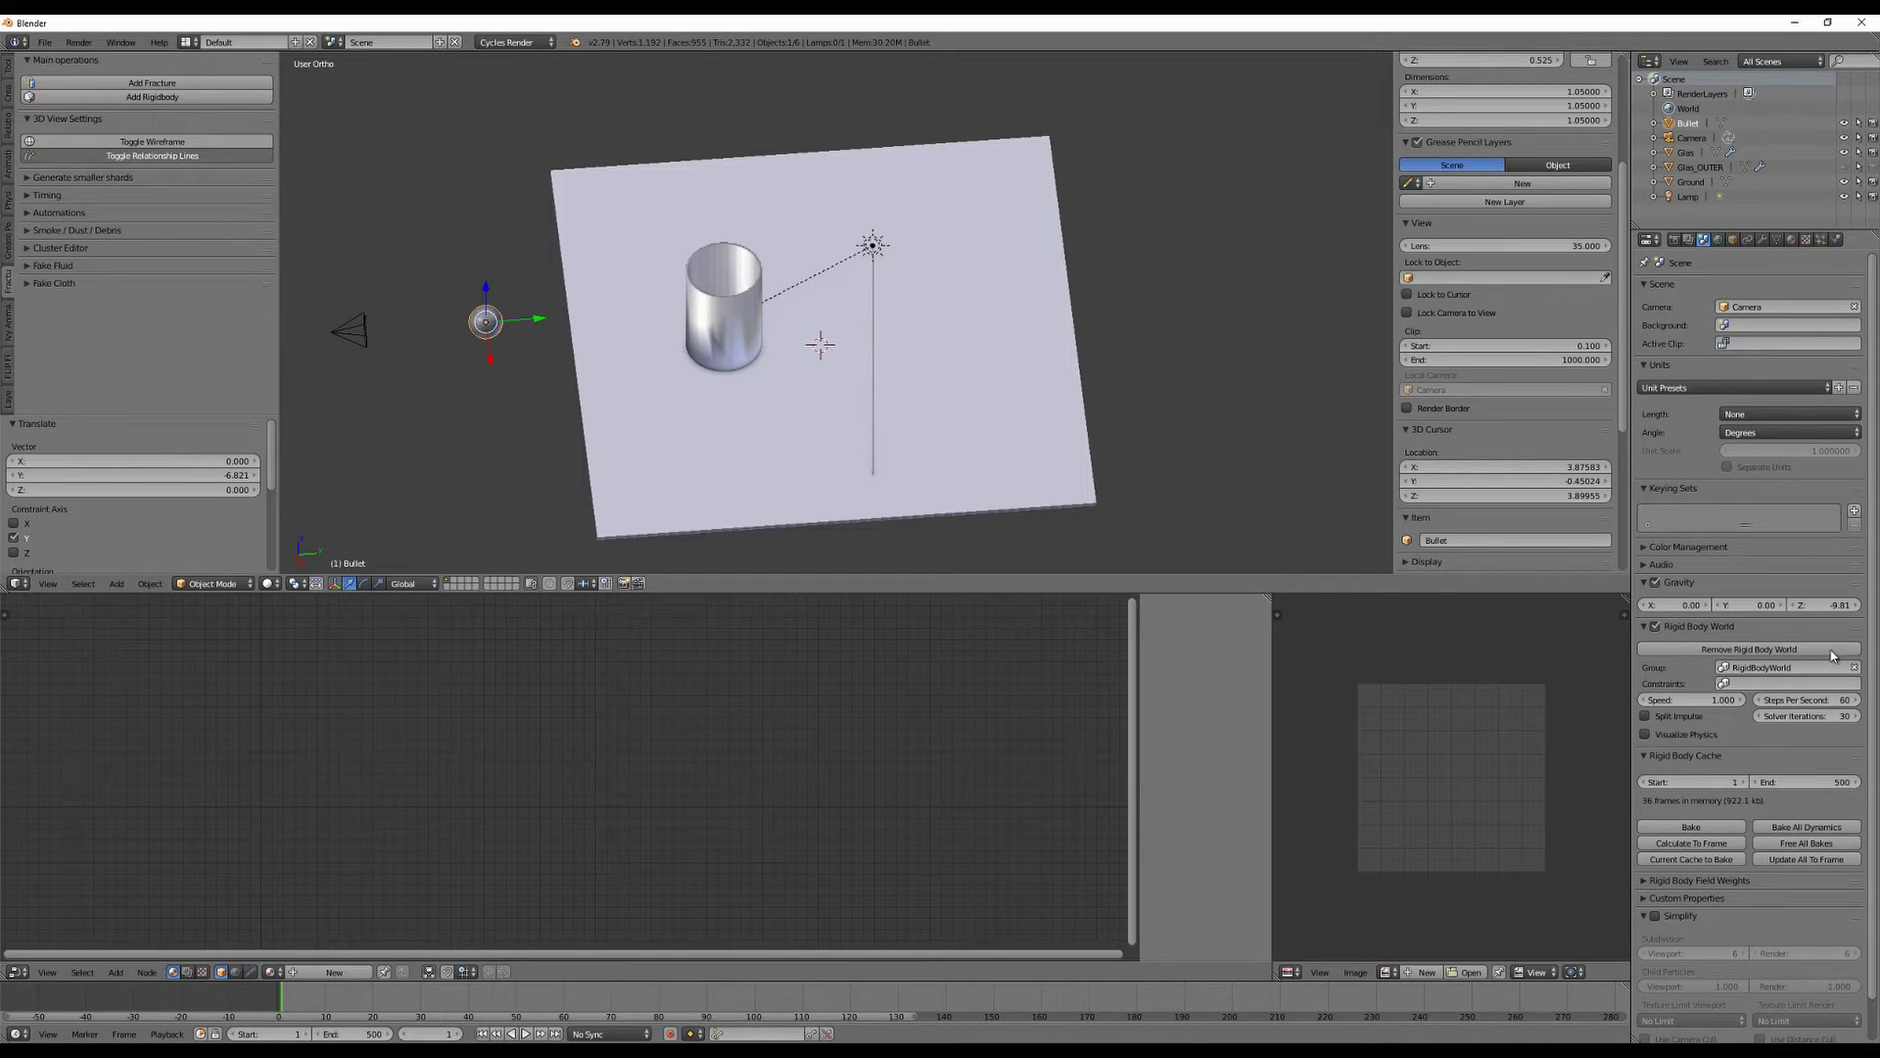
scroll(1778, 589, down, 1)
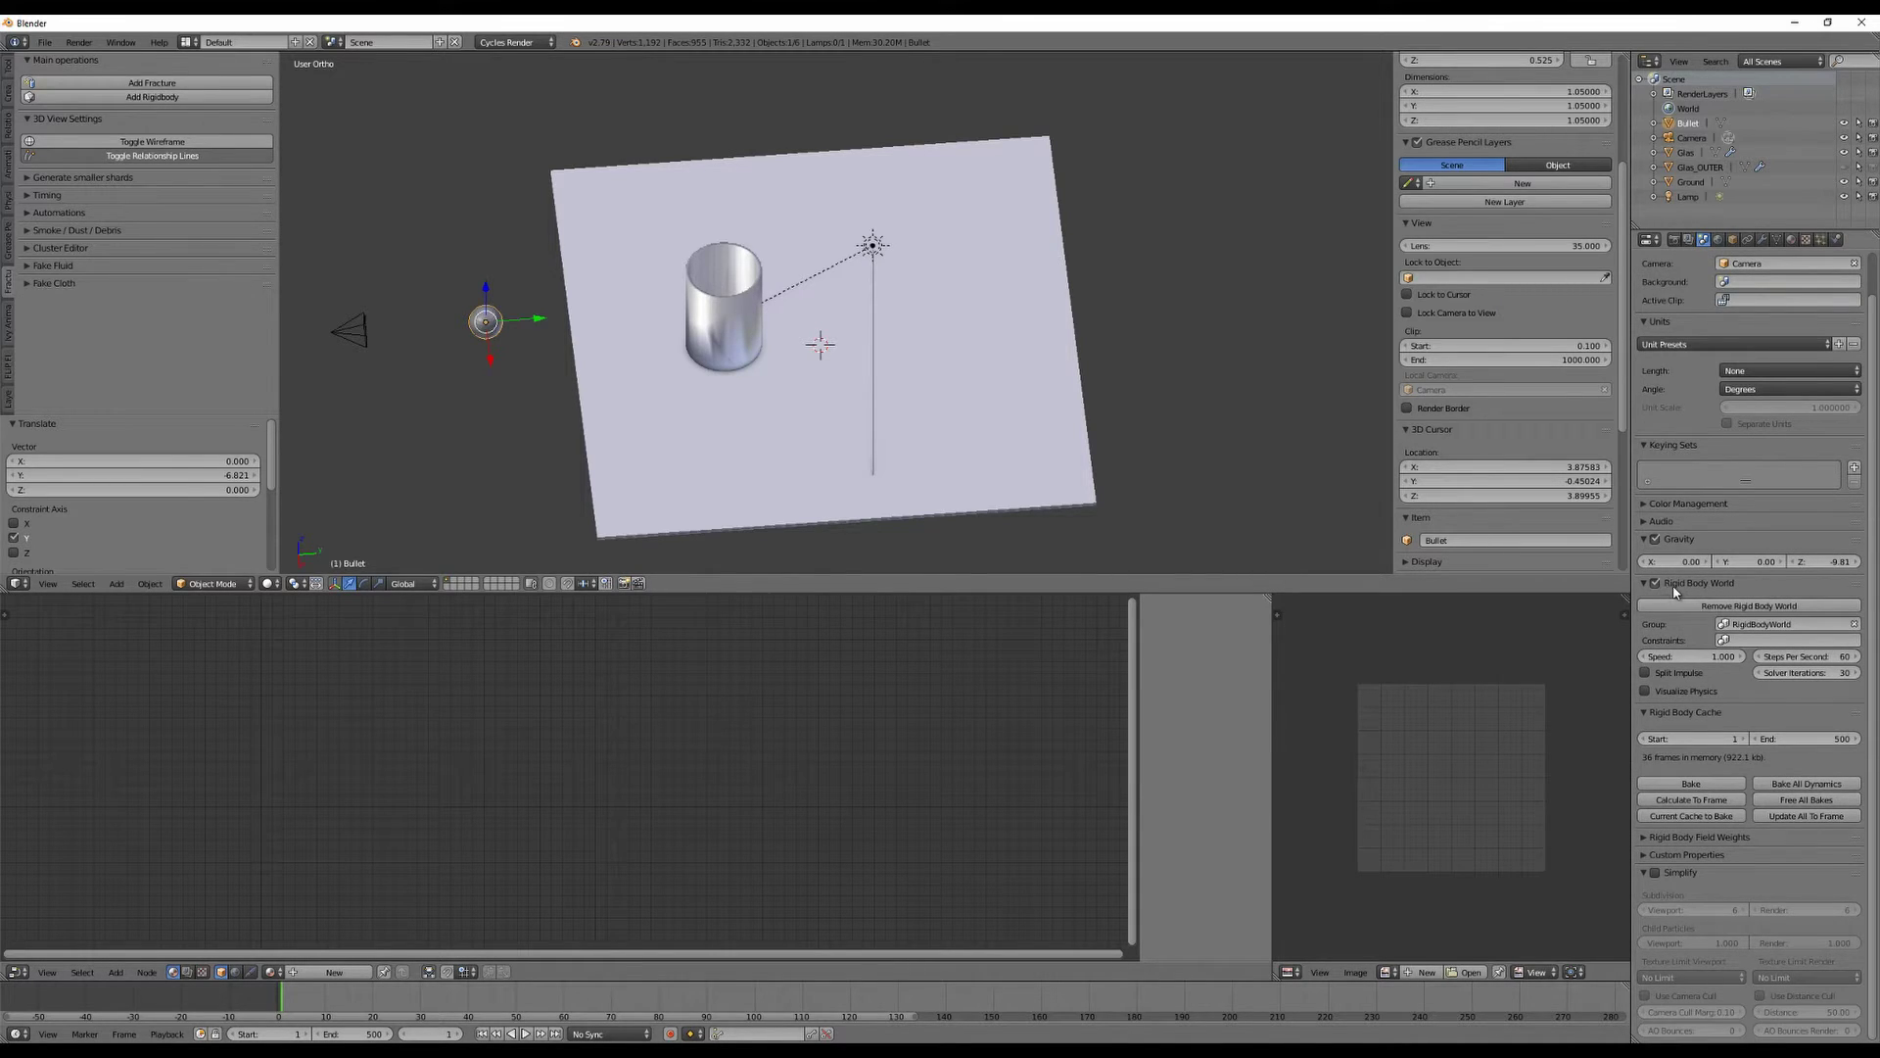
click(1817, 676)
text(5)
click(1806, 656)
text(100)
click(1675, 240)
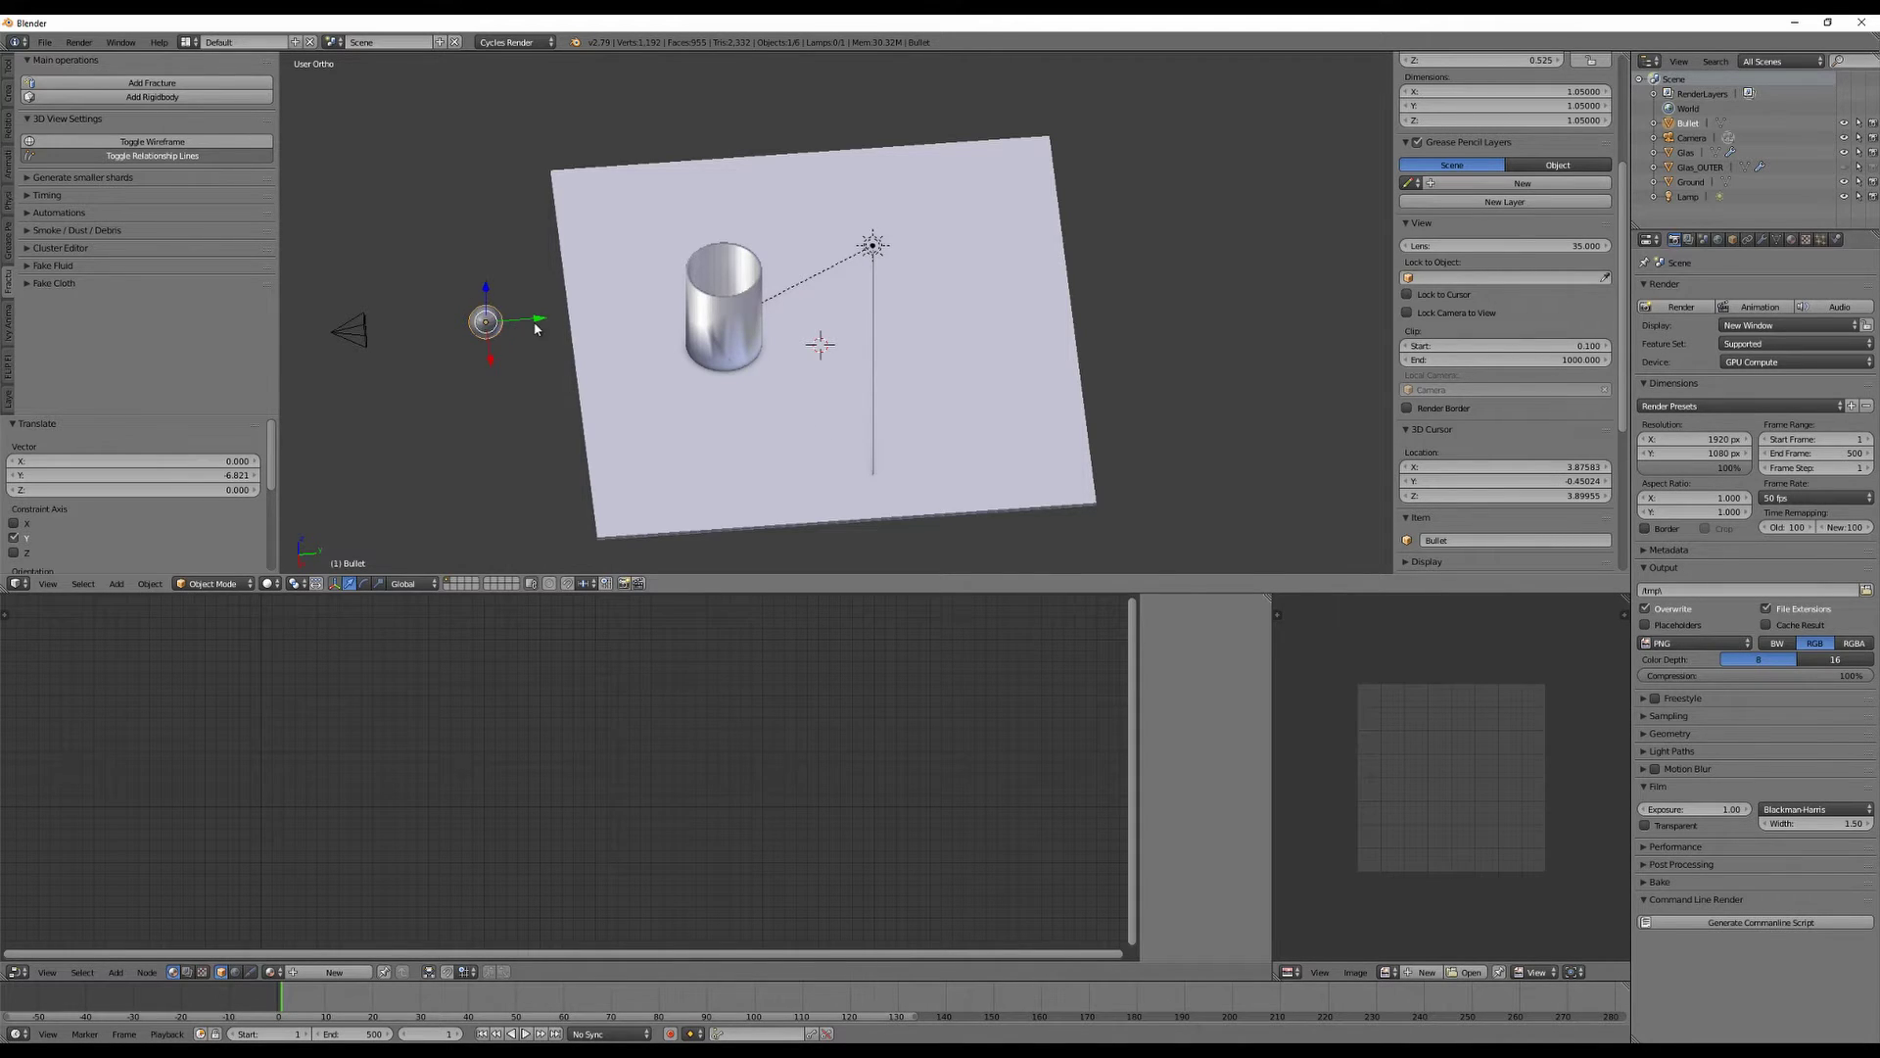
Move the Bullet about 2.37 units farther from the glass, and shift Bullet and Glas together along positive Y.
drag(536, 321, 461, 325)
middle_drag(499, 390, 492, 377)
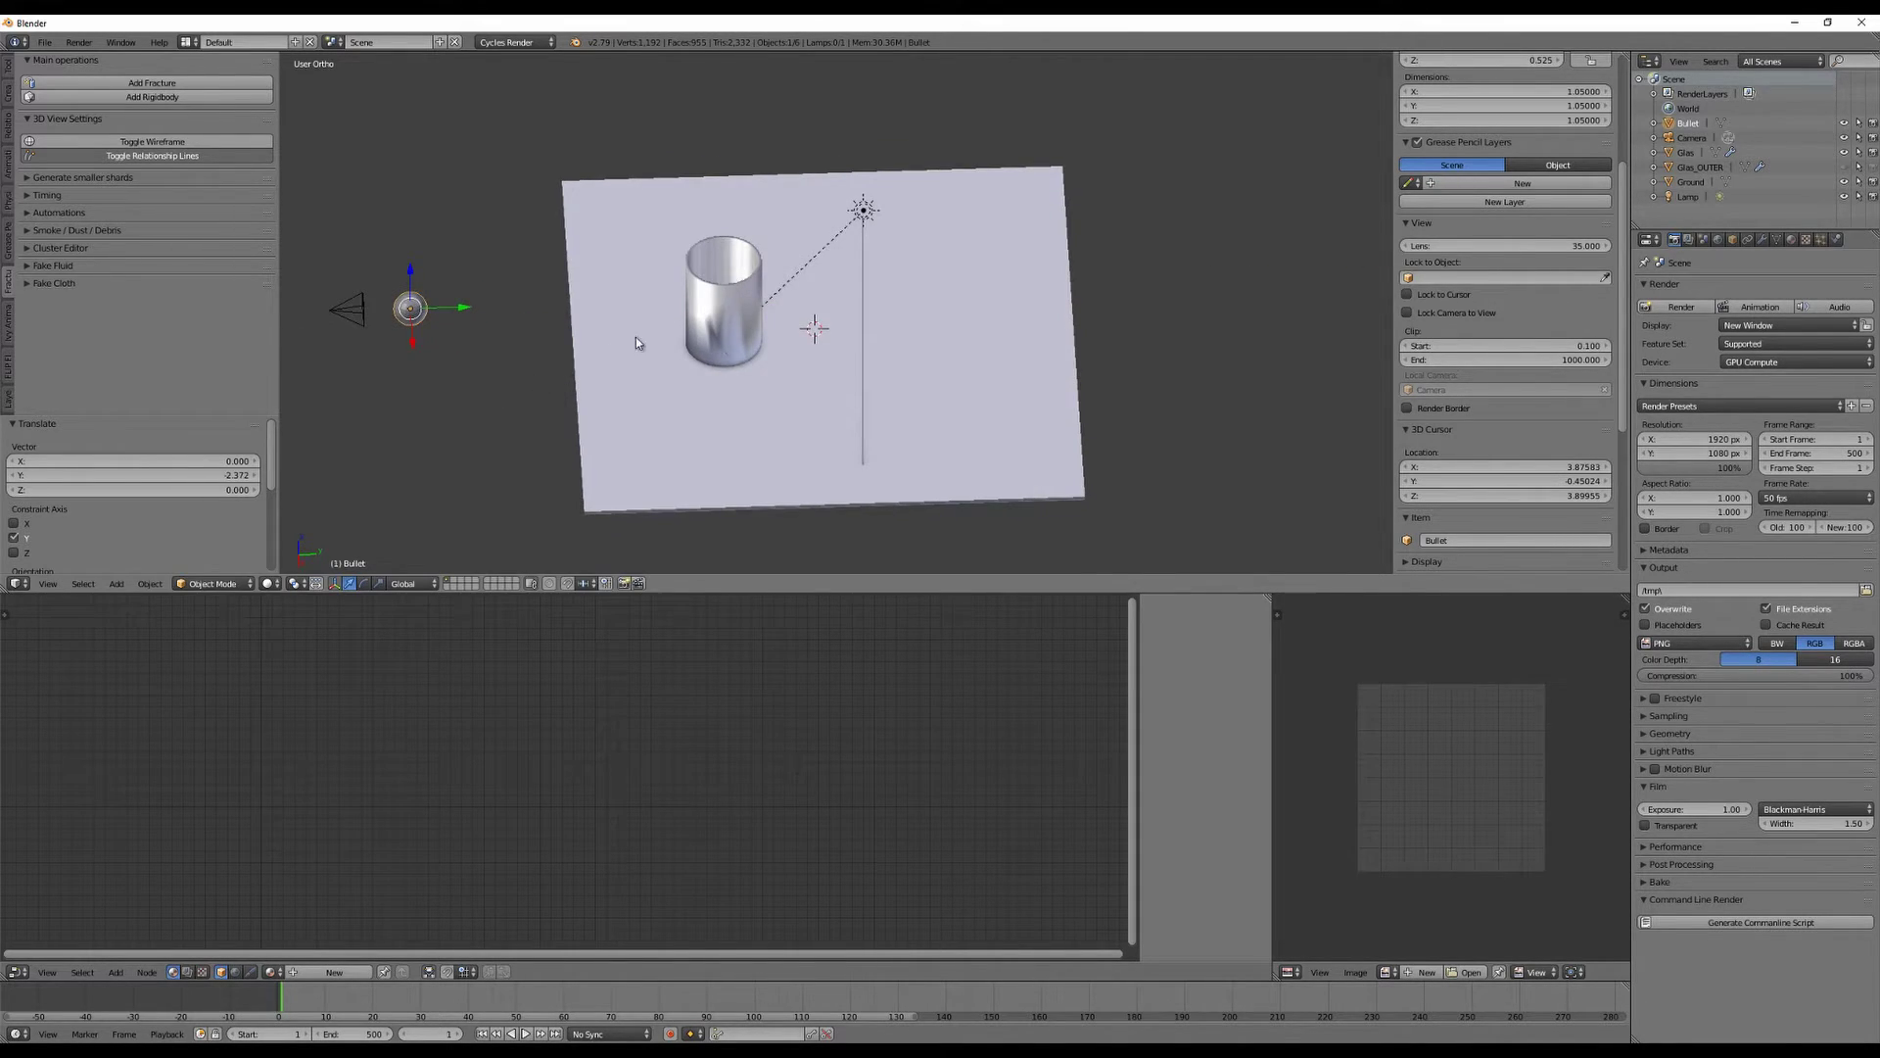
shift+right_click(697, 300)
key(g)
key(y)
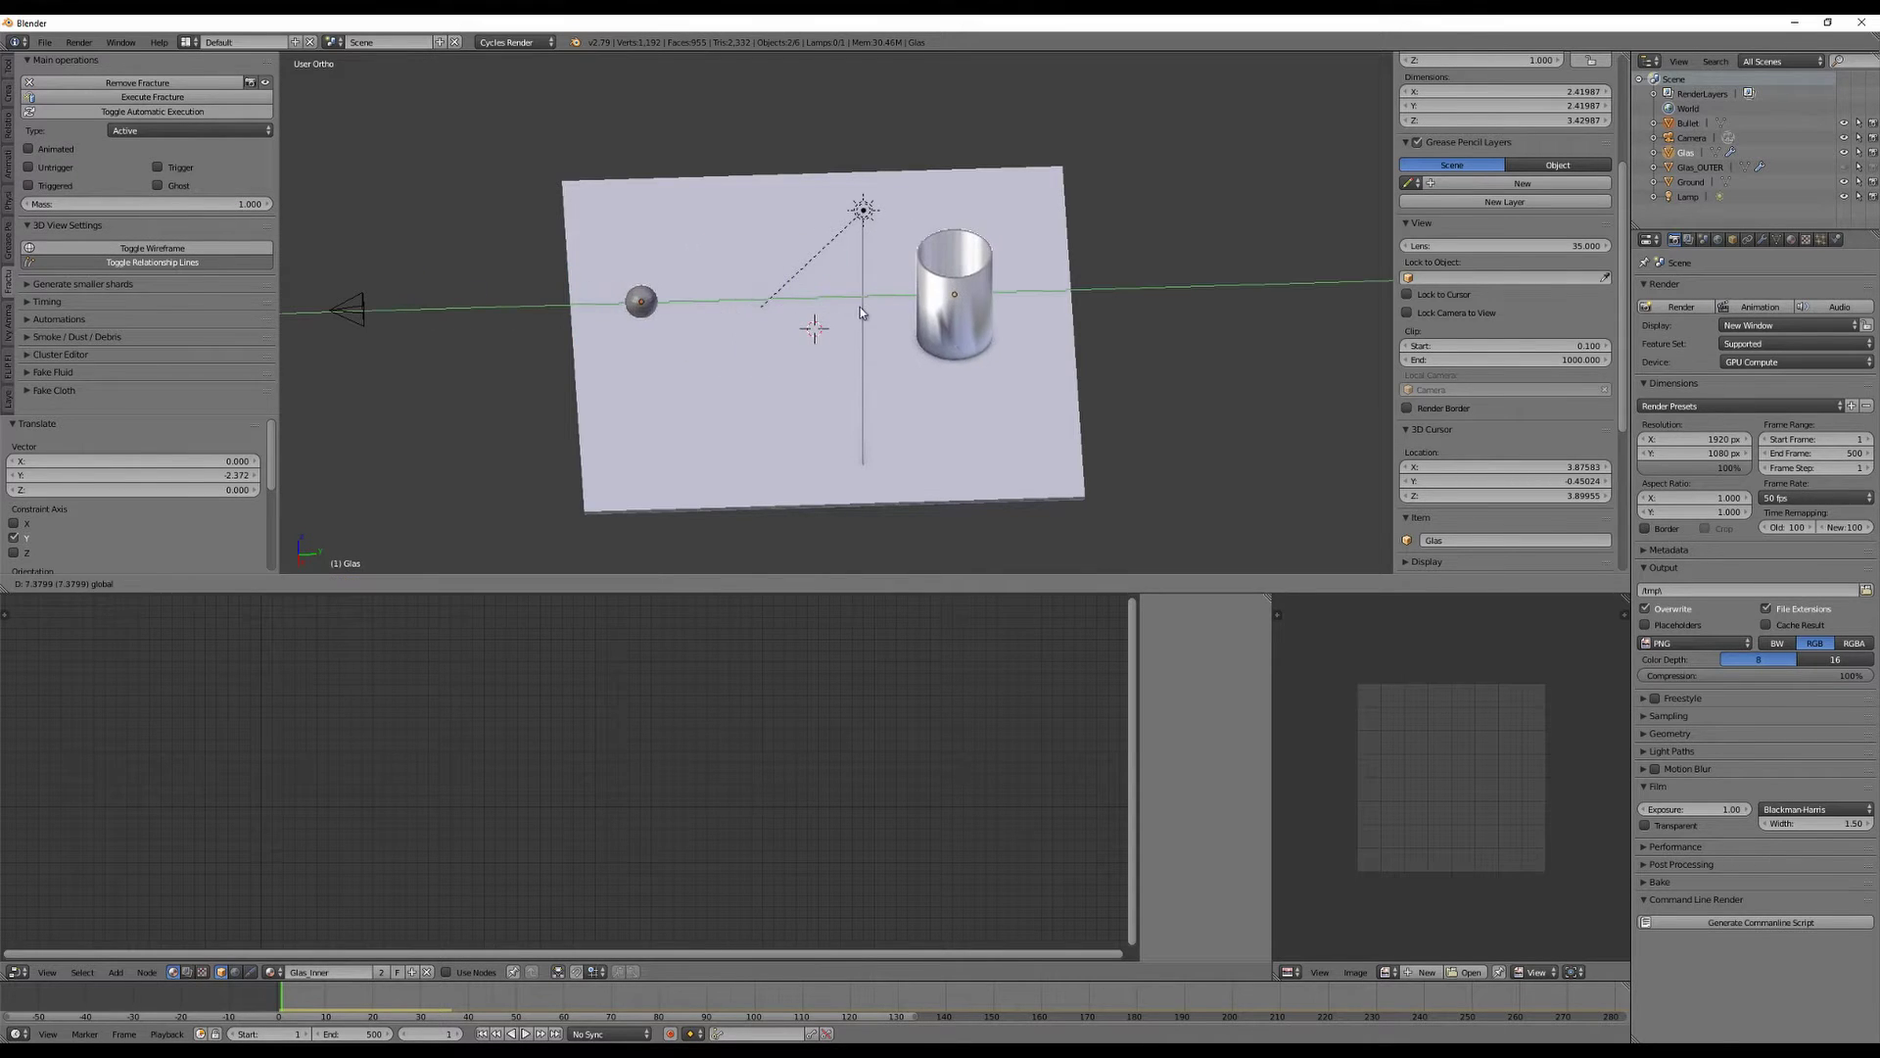
click(908, 303)
Move the Ground plate about 8.94 units along Y and scale it to 0.348 along the X axis.
right_click(759, 421)
middle_drag(879, 343, 1034, 351)
key(s)
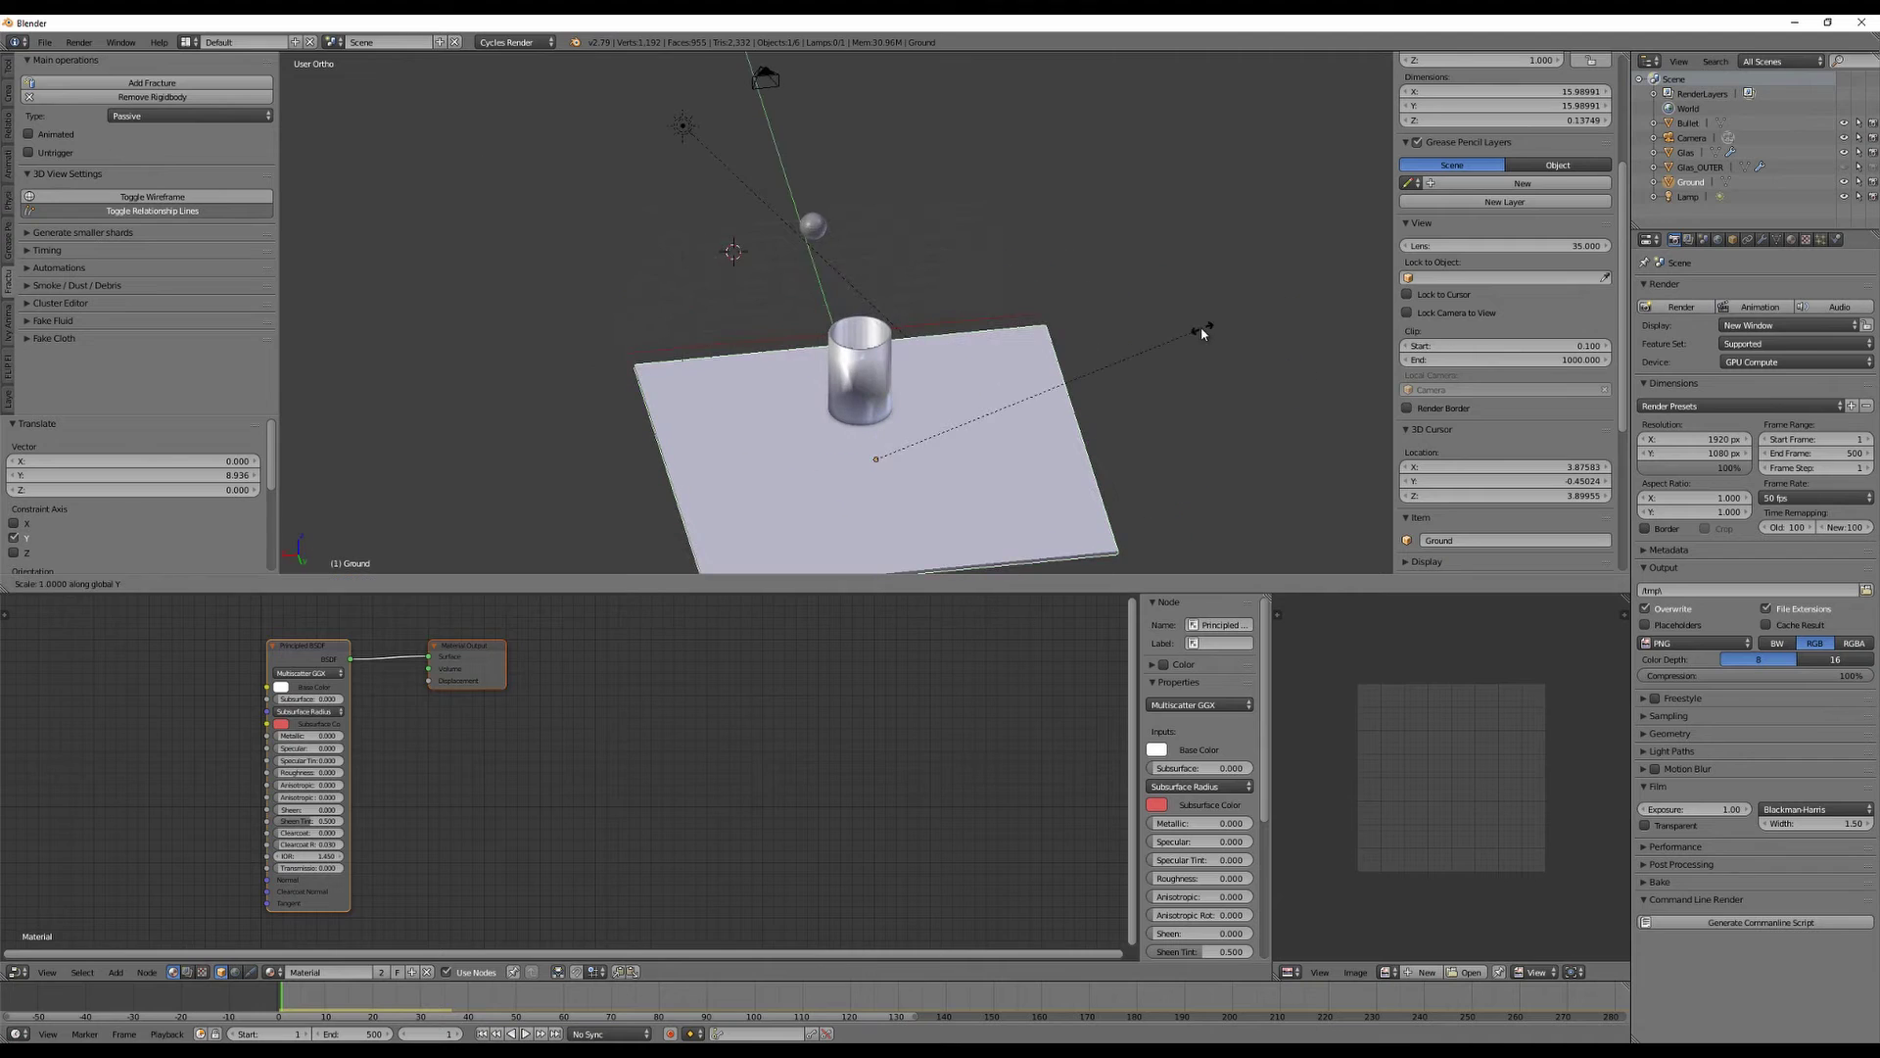
key(x)
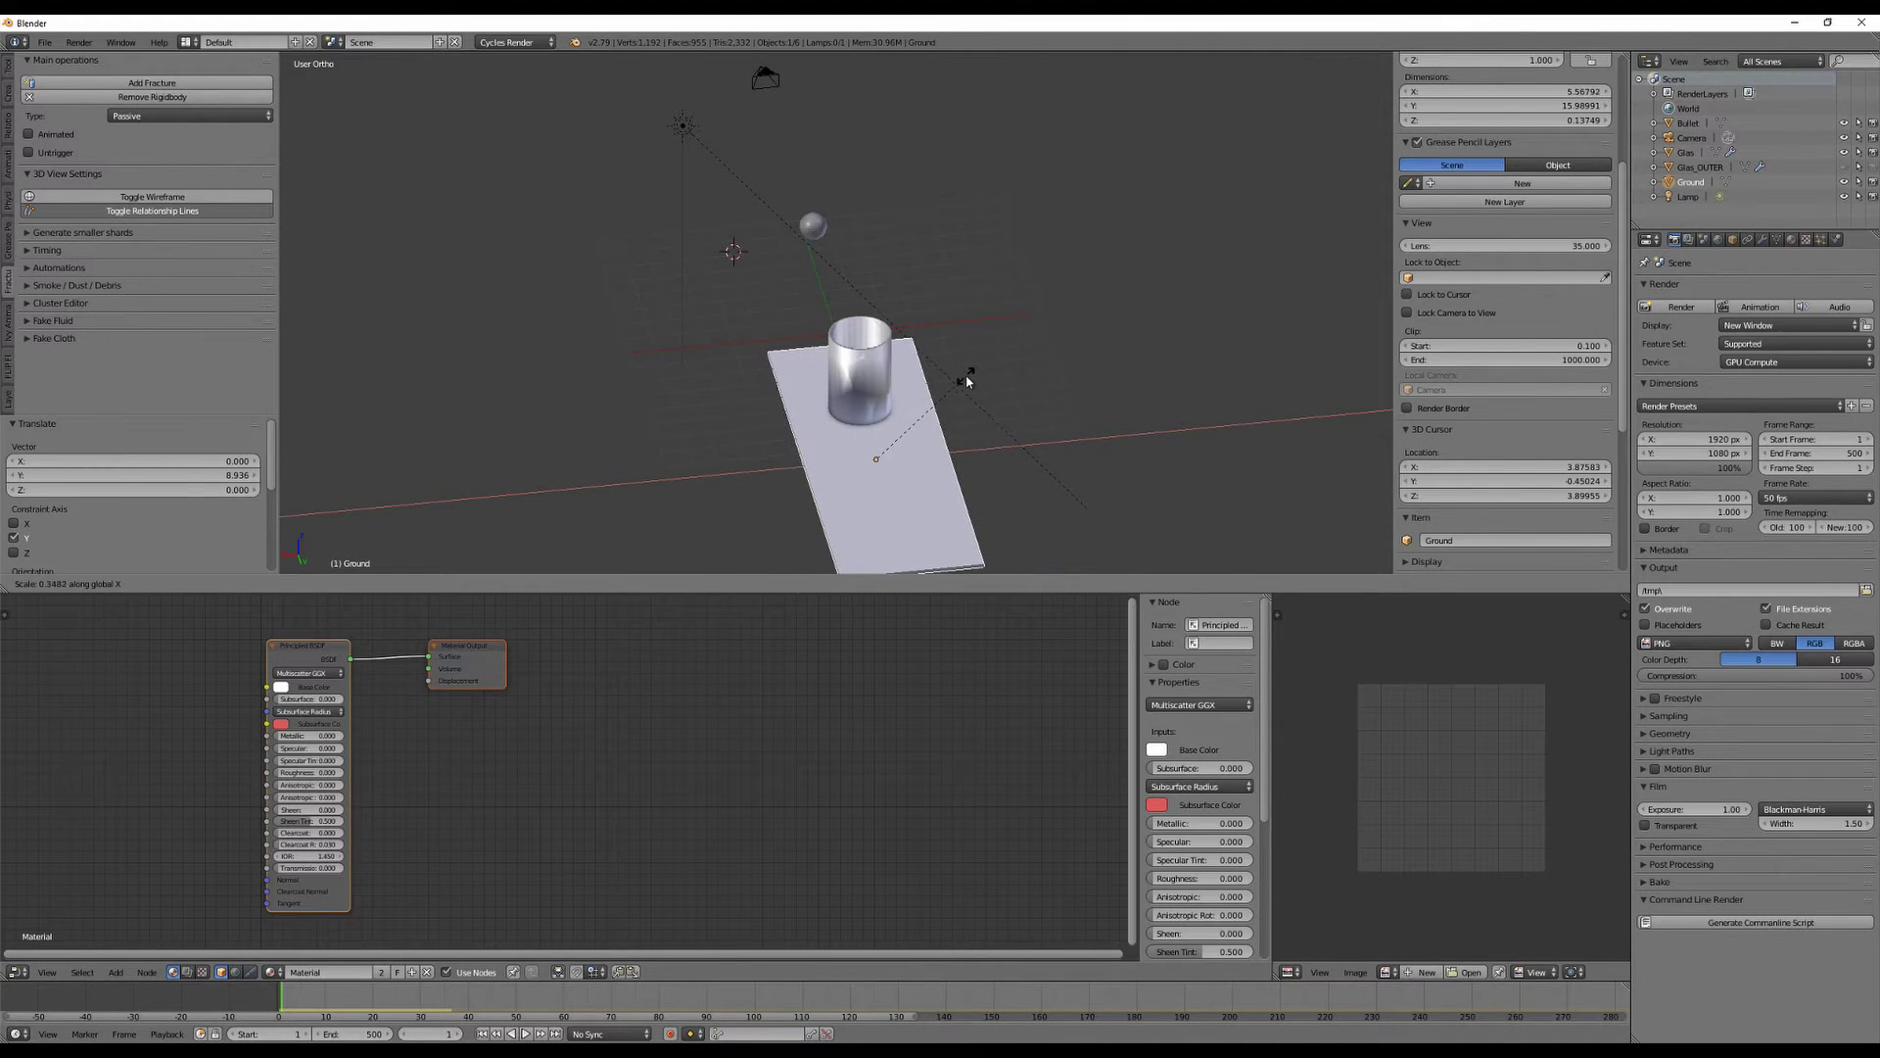
click(984, 401)
Insert a Location keyframe for the Bullet at frame 1.
middle_drag(990, 407, 1146, 413)
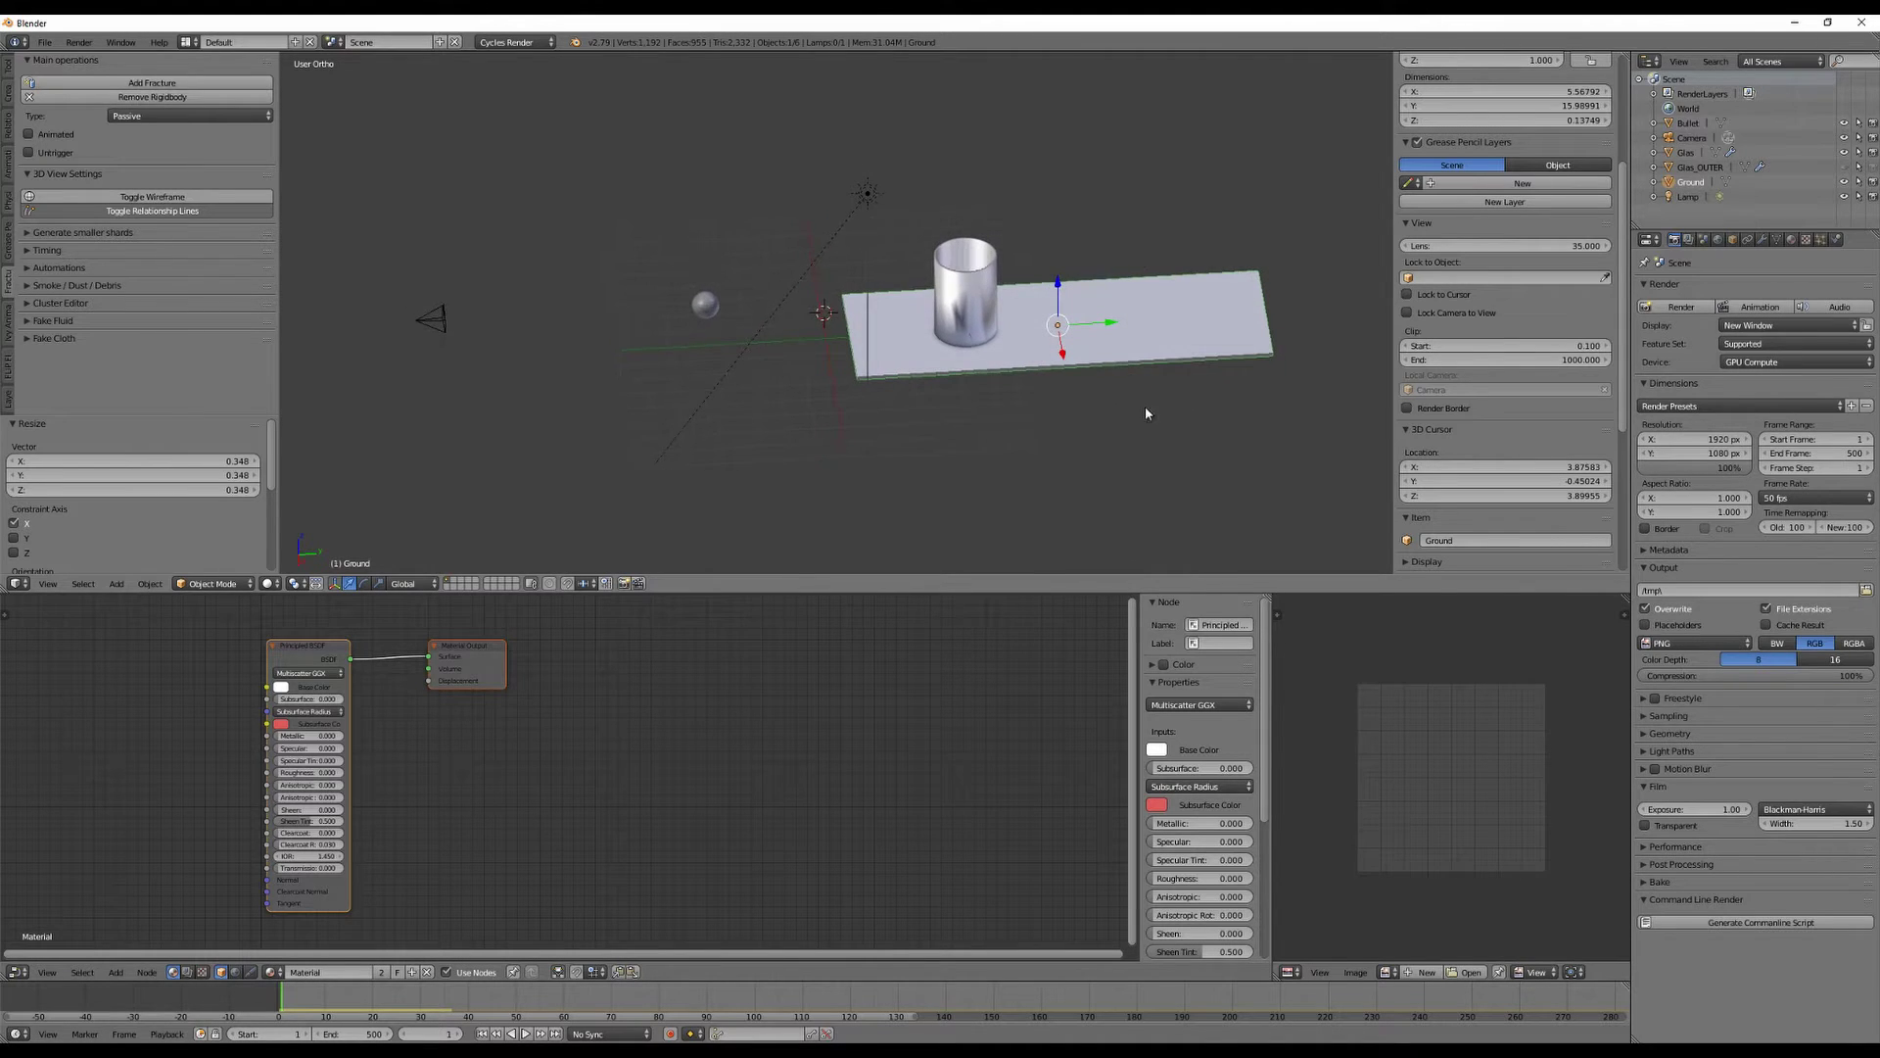
right_click(705, 305)
key(i)
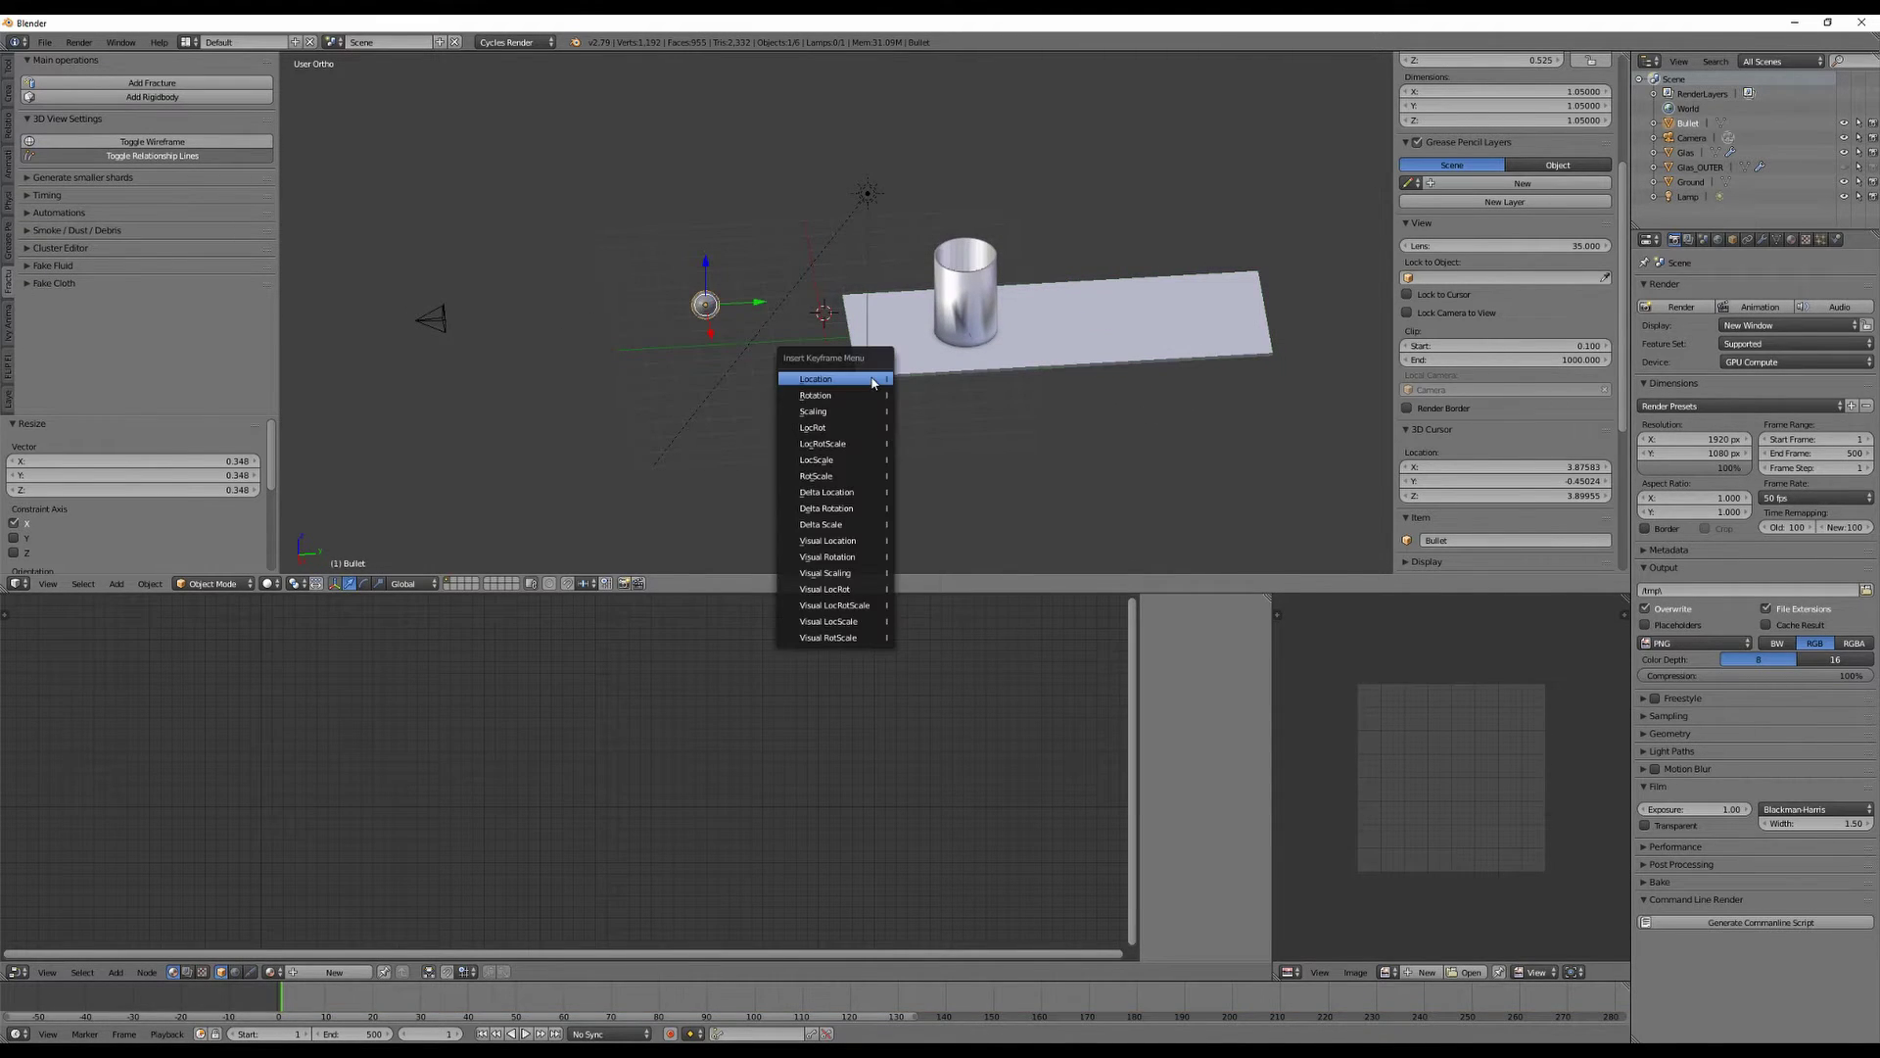
click(869, 382)
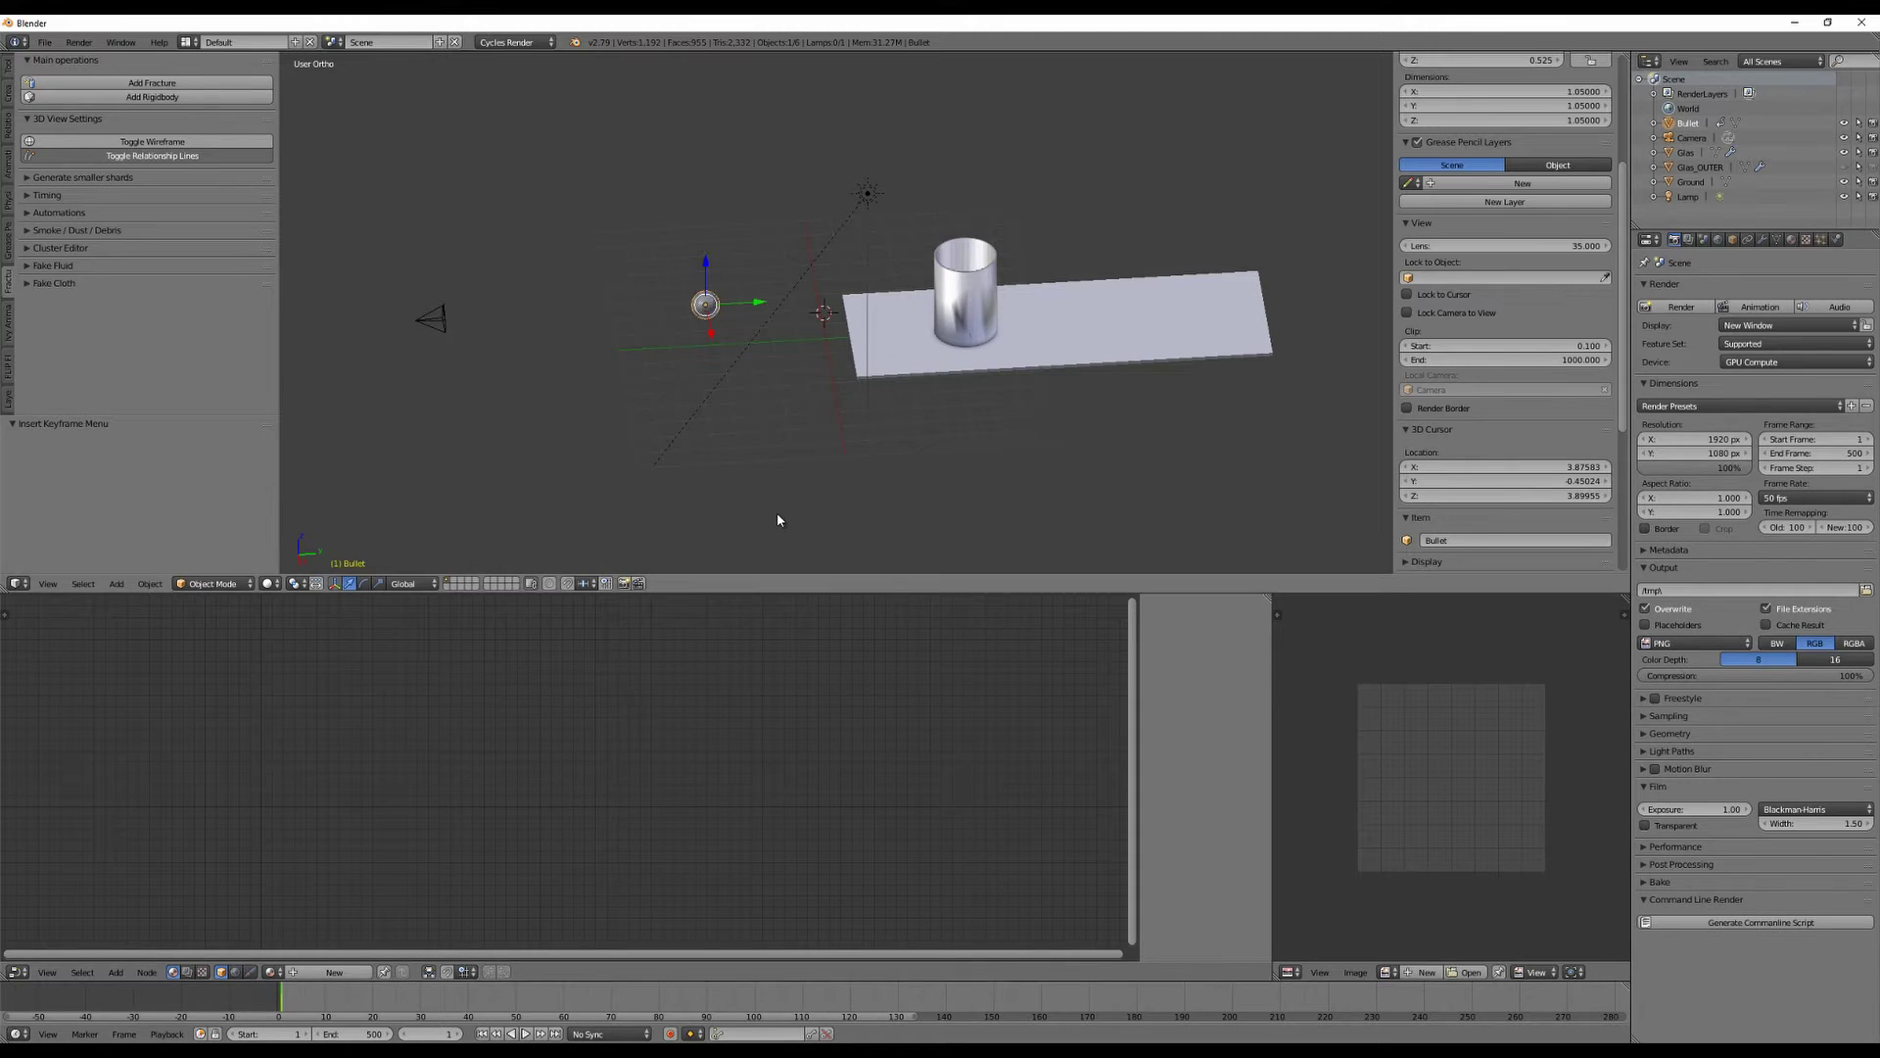
At frame 50, move the Bullet about 14.5 units along Y past the glass and insert a Location keyframe.
click(518, 1000)
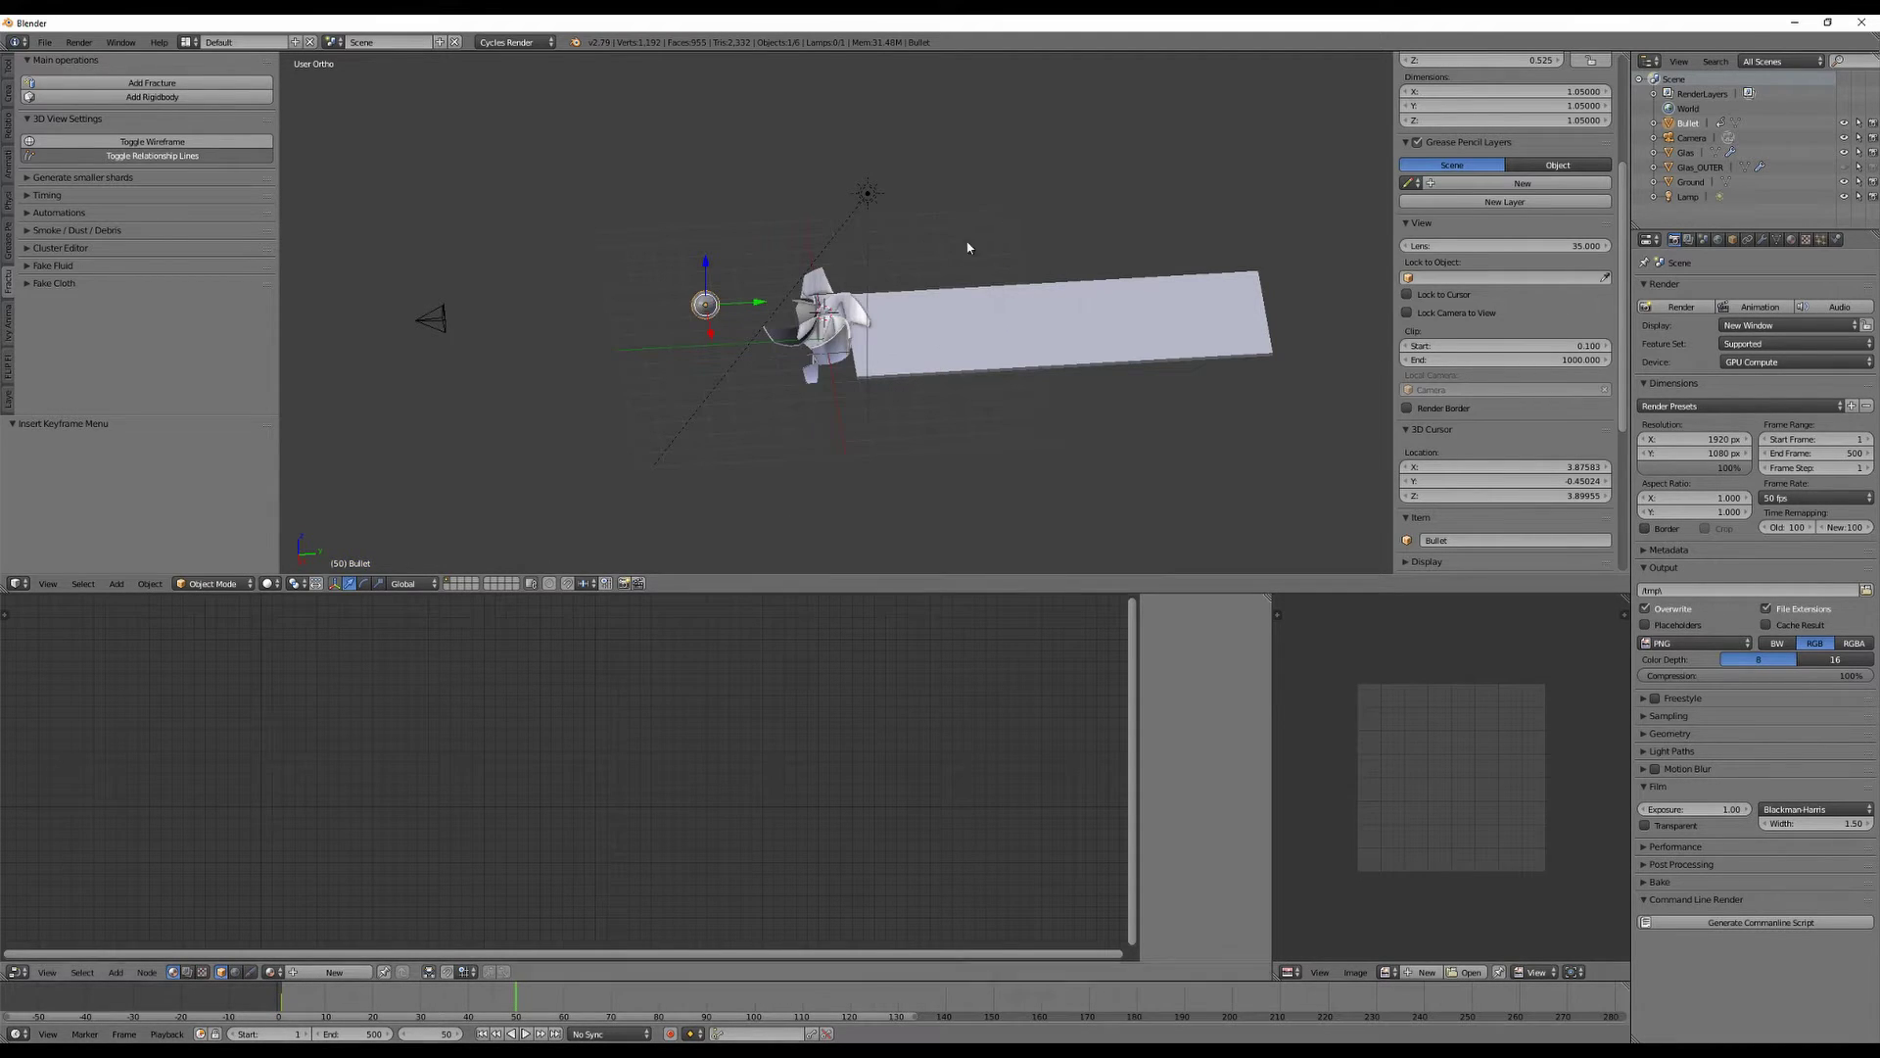
key(g)
key(y)
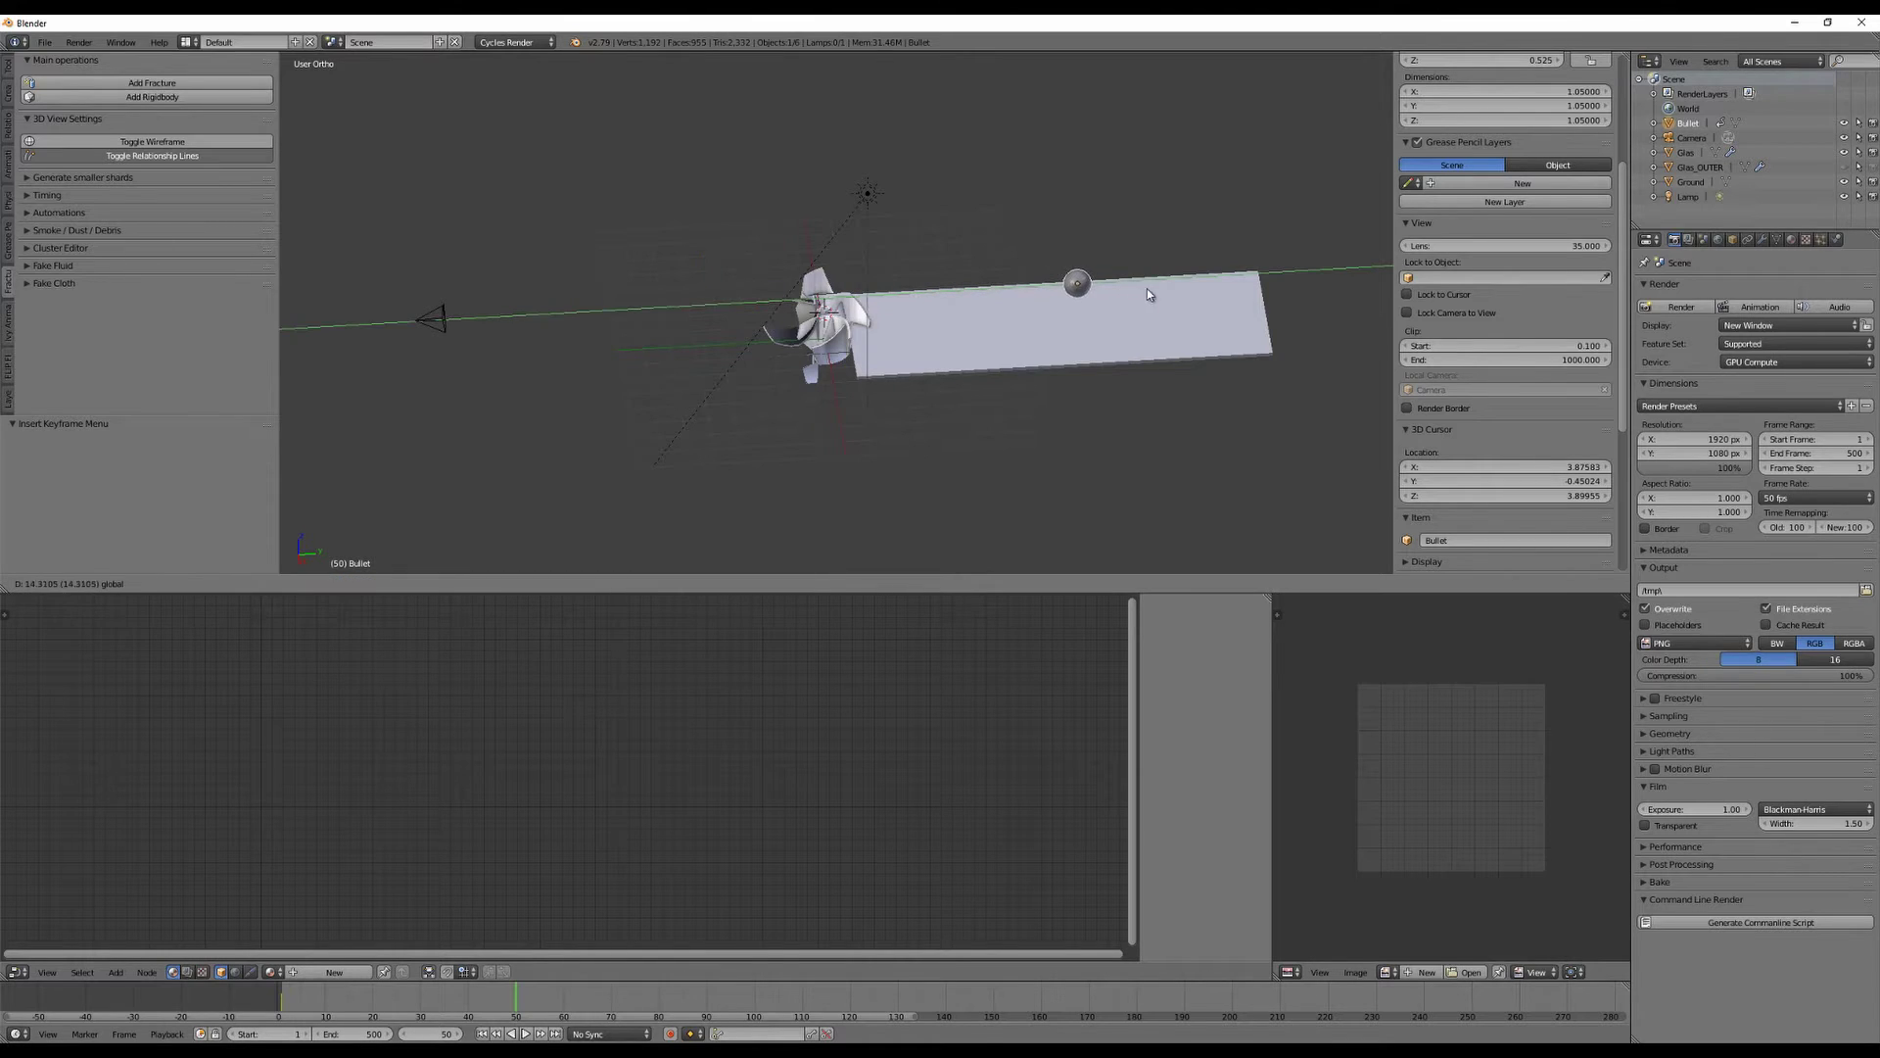
click(1212, 288)
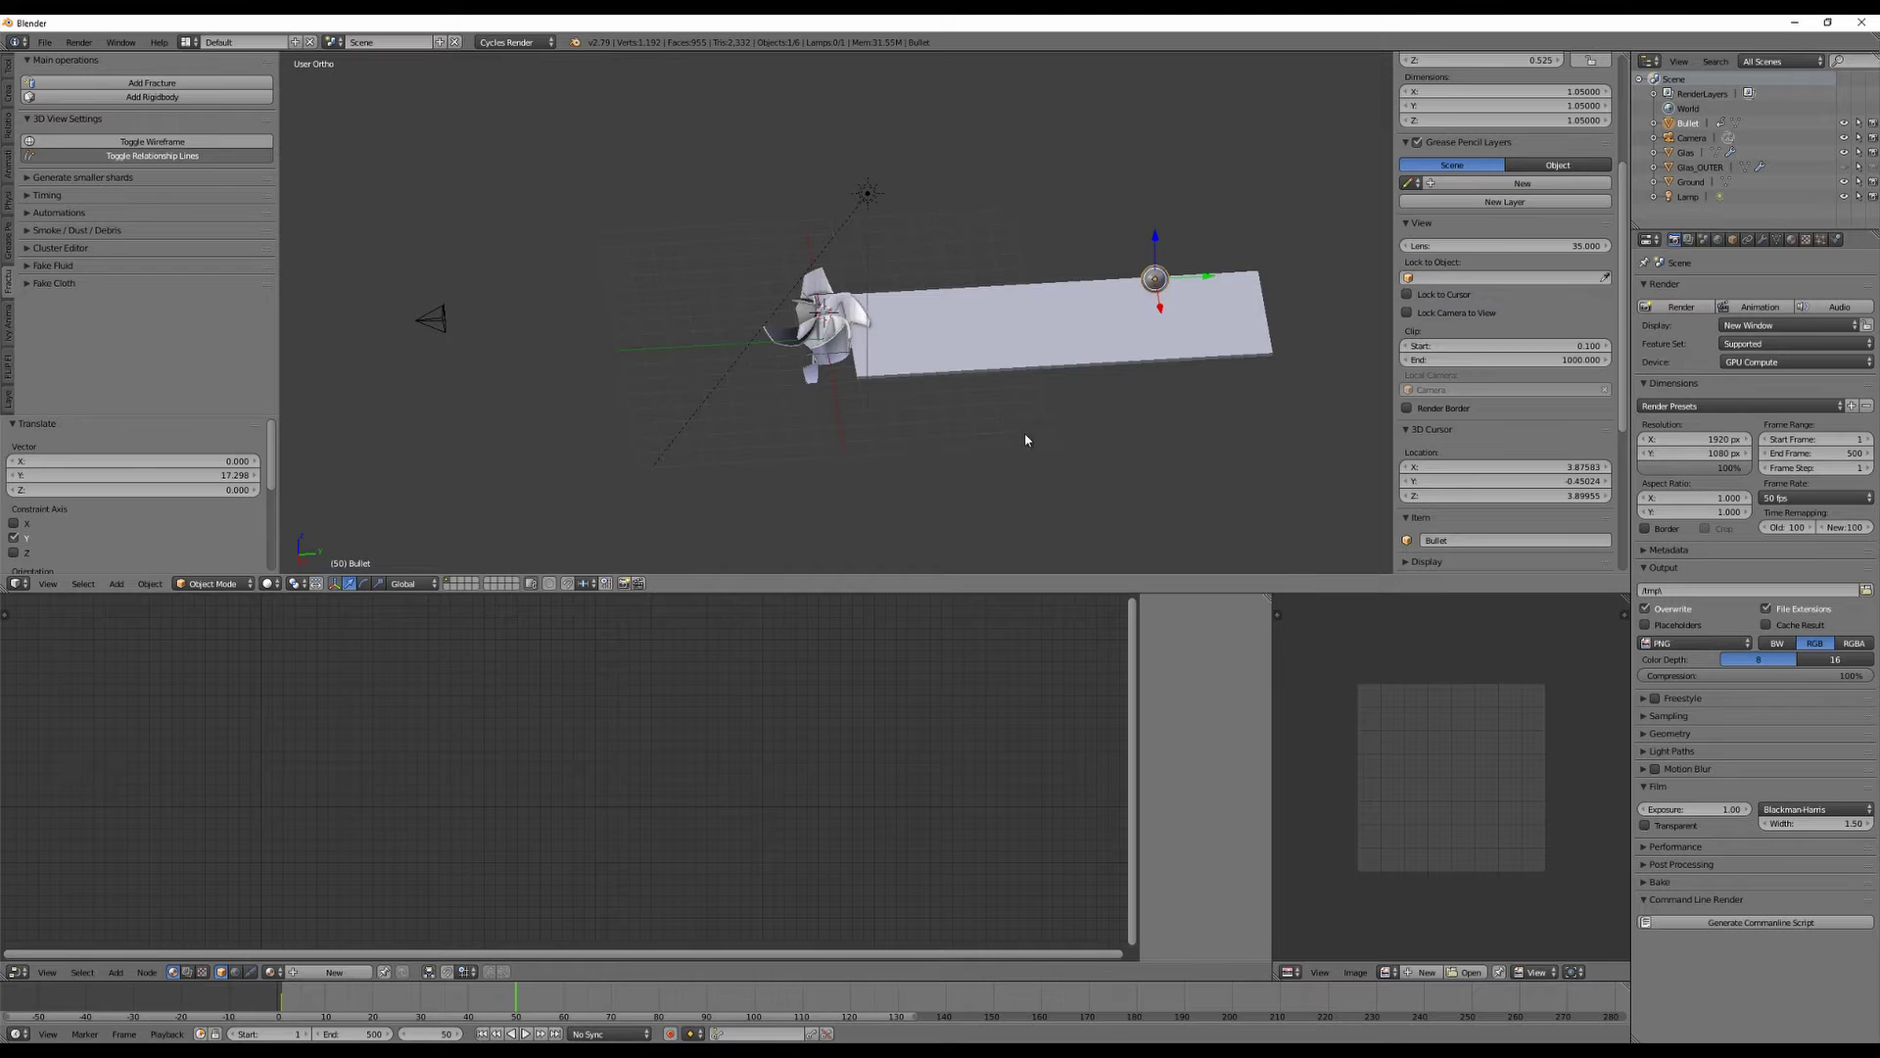
drag(1217, 283, 1131, 286)
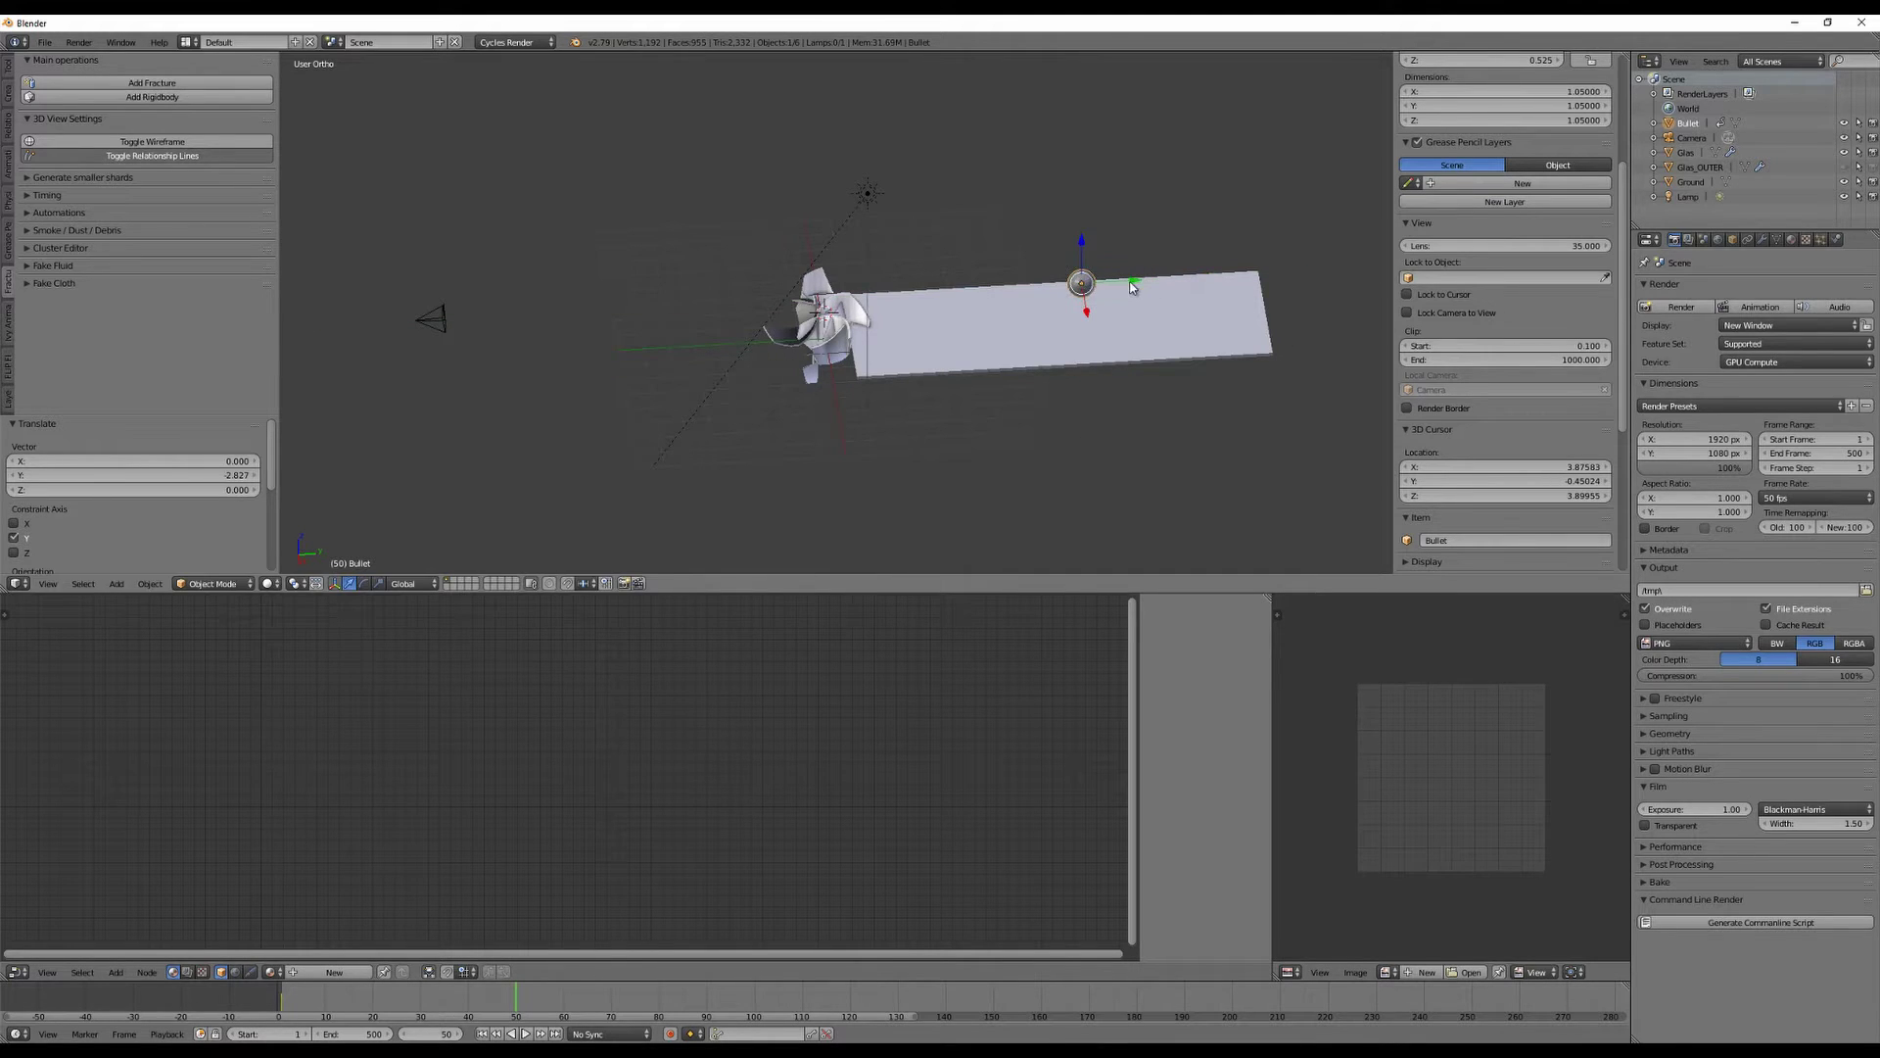
key(i)
click(1130, 396)
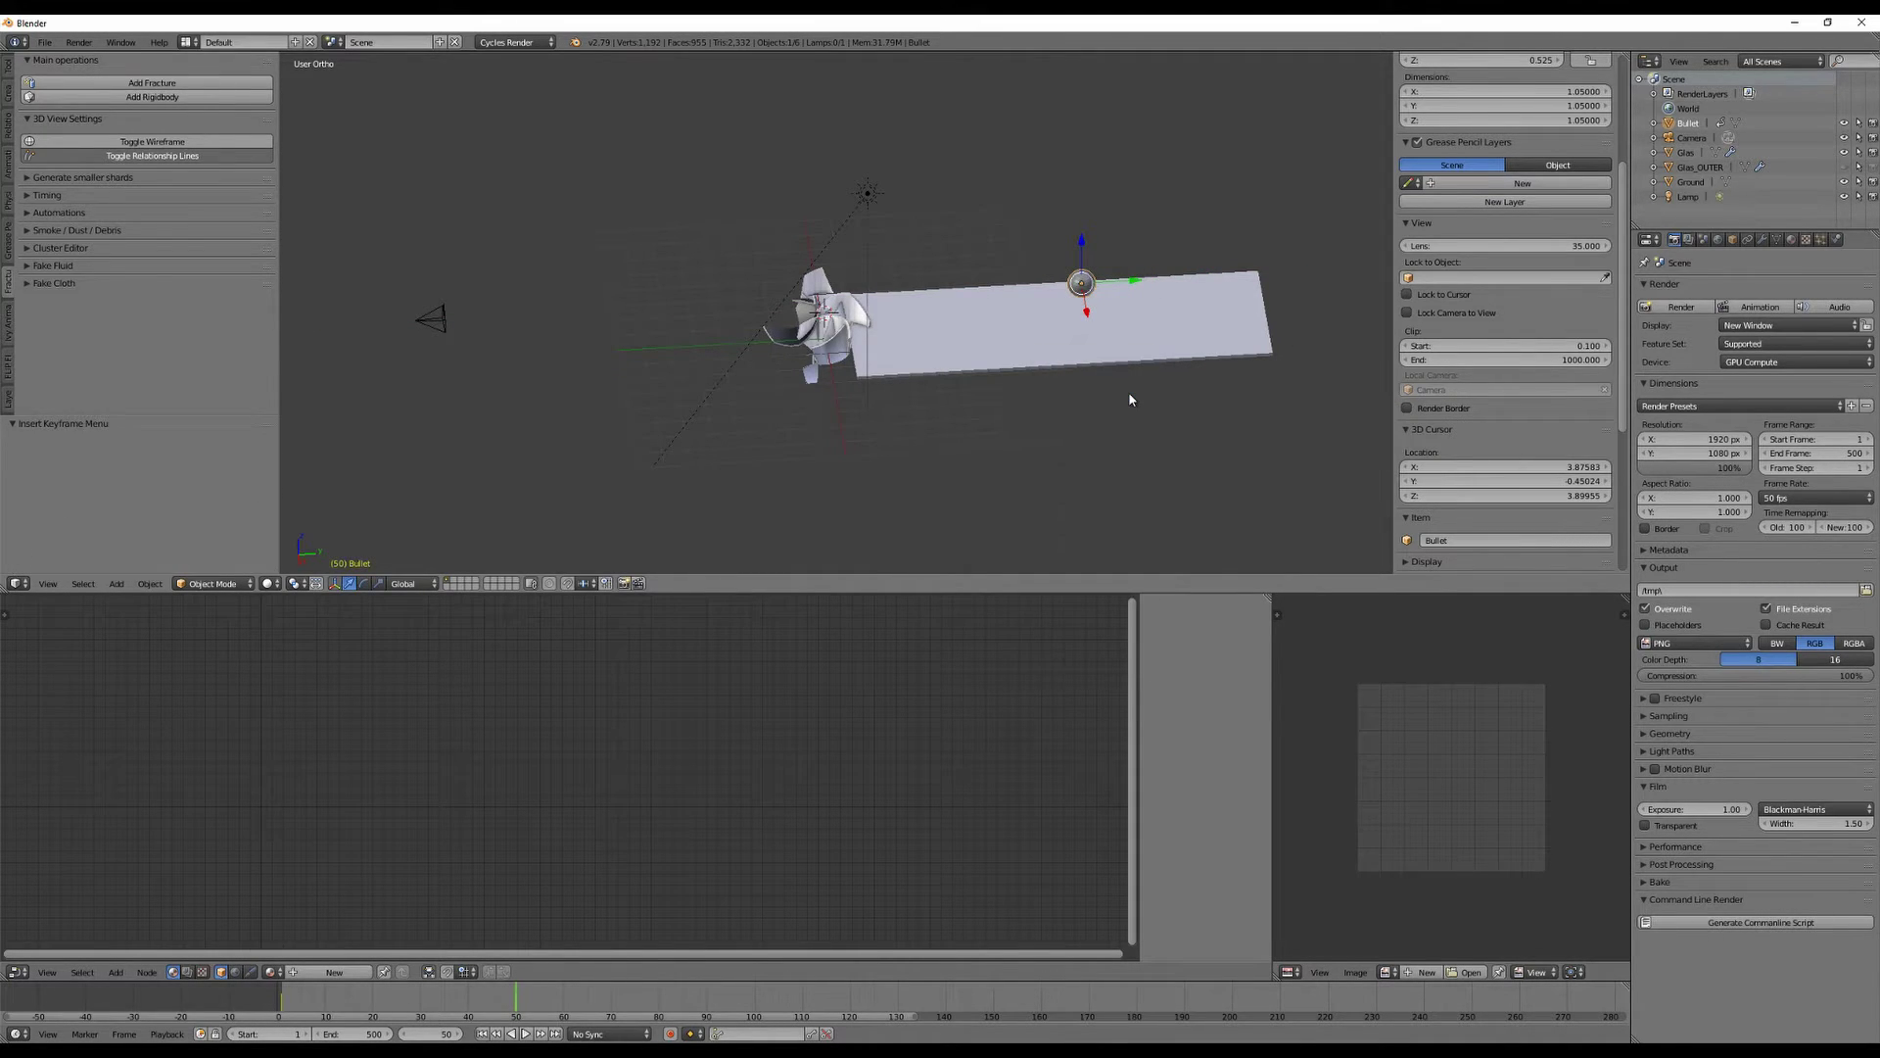
Return to the first frame and play the animation to check the Bullet's flight toward the glass.
key(shift+Left)
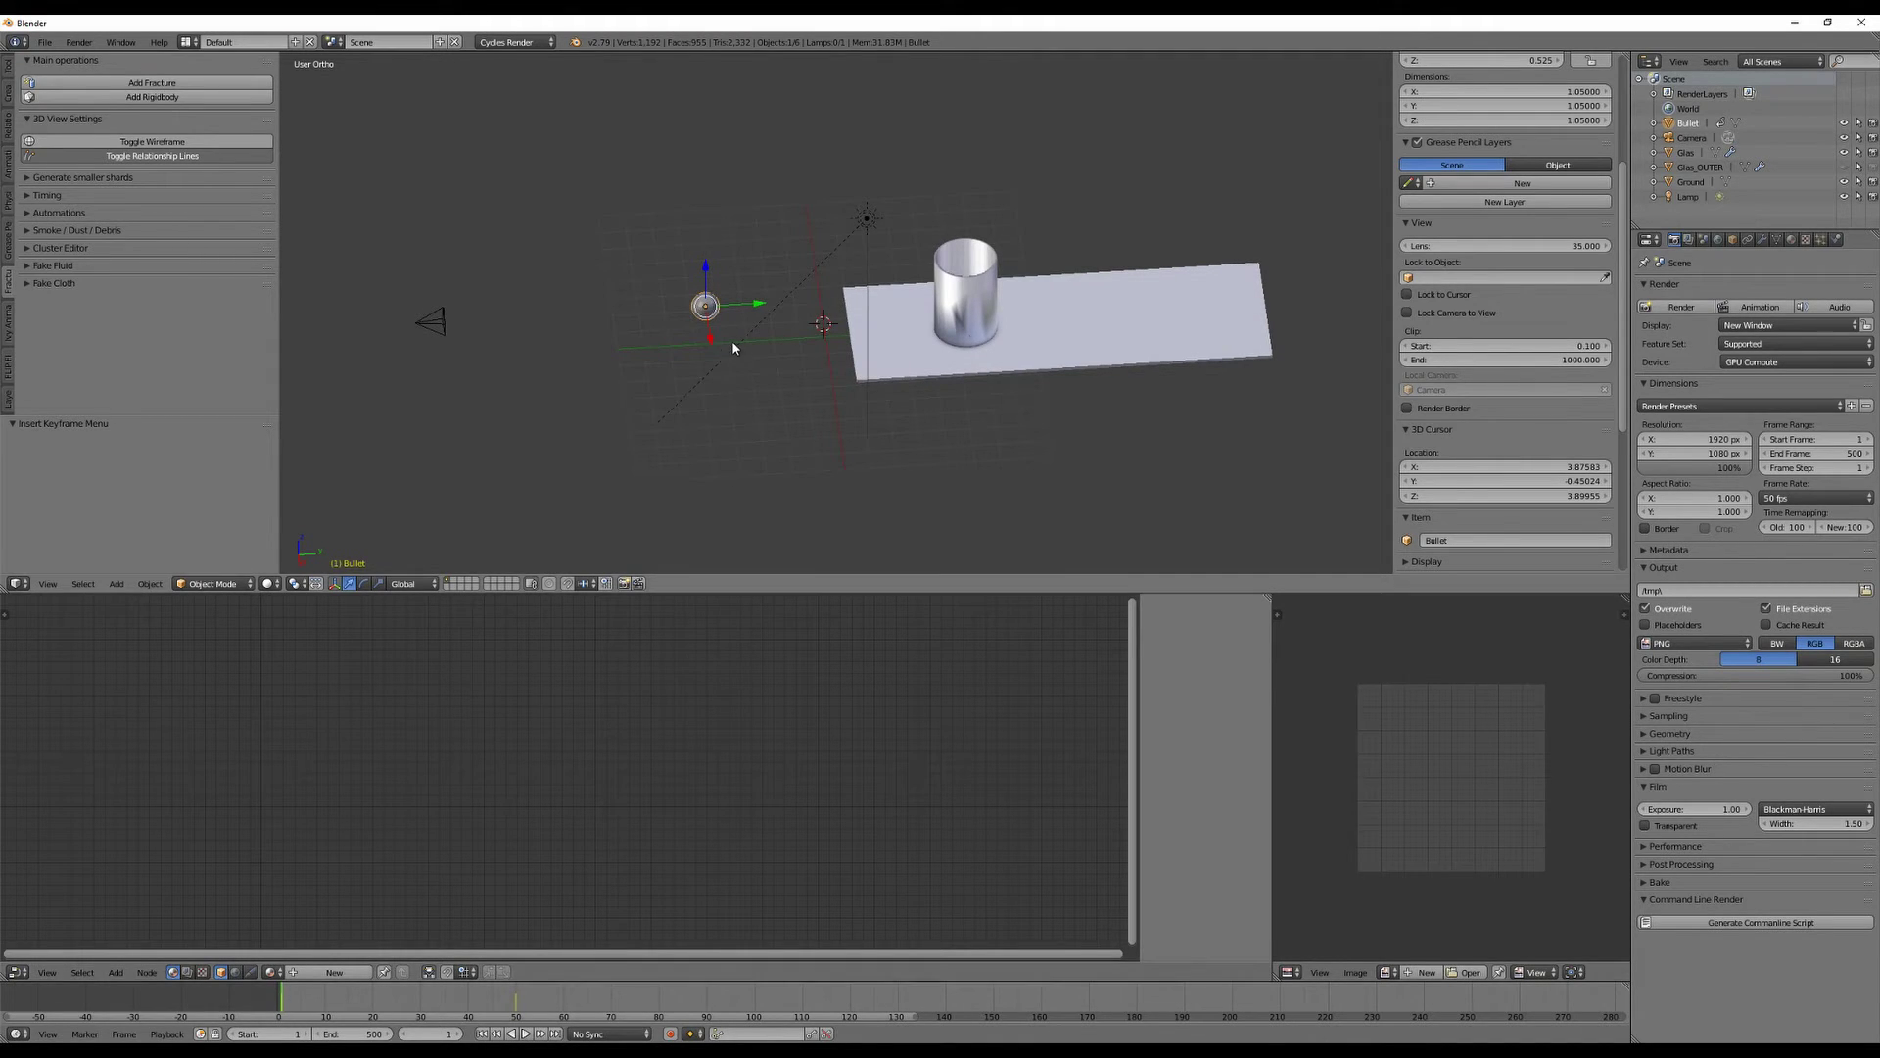
key(alt+a)
key(Escape)
key(alt+a)
key(Escape)
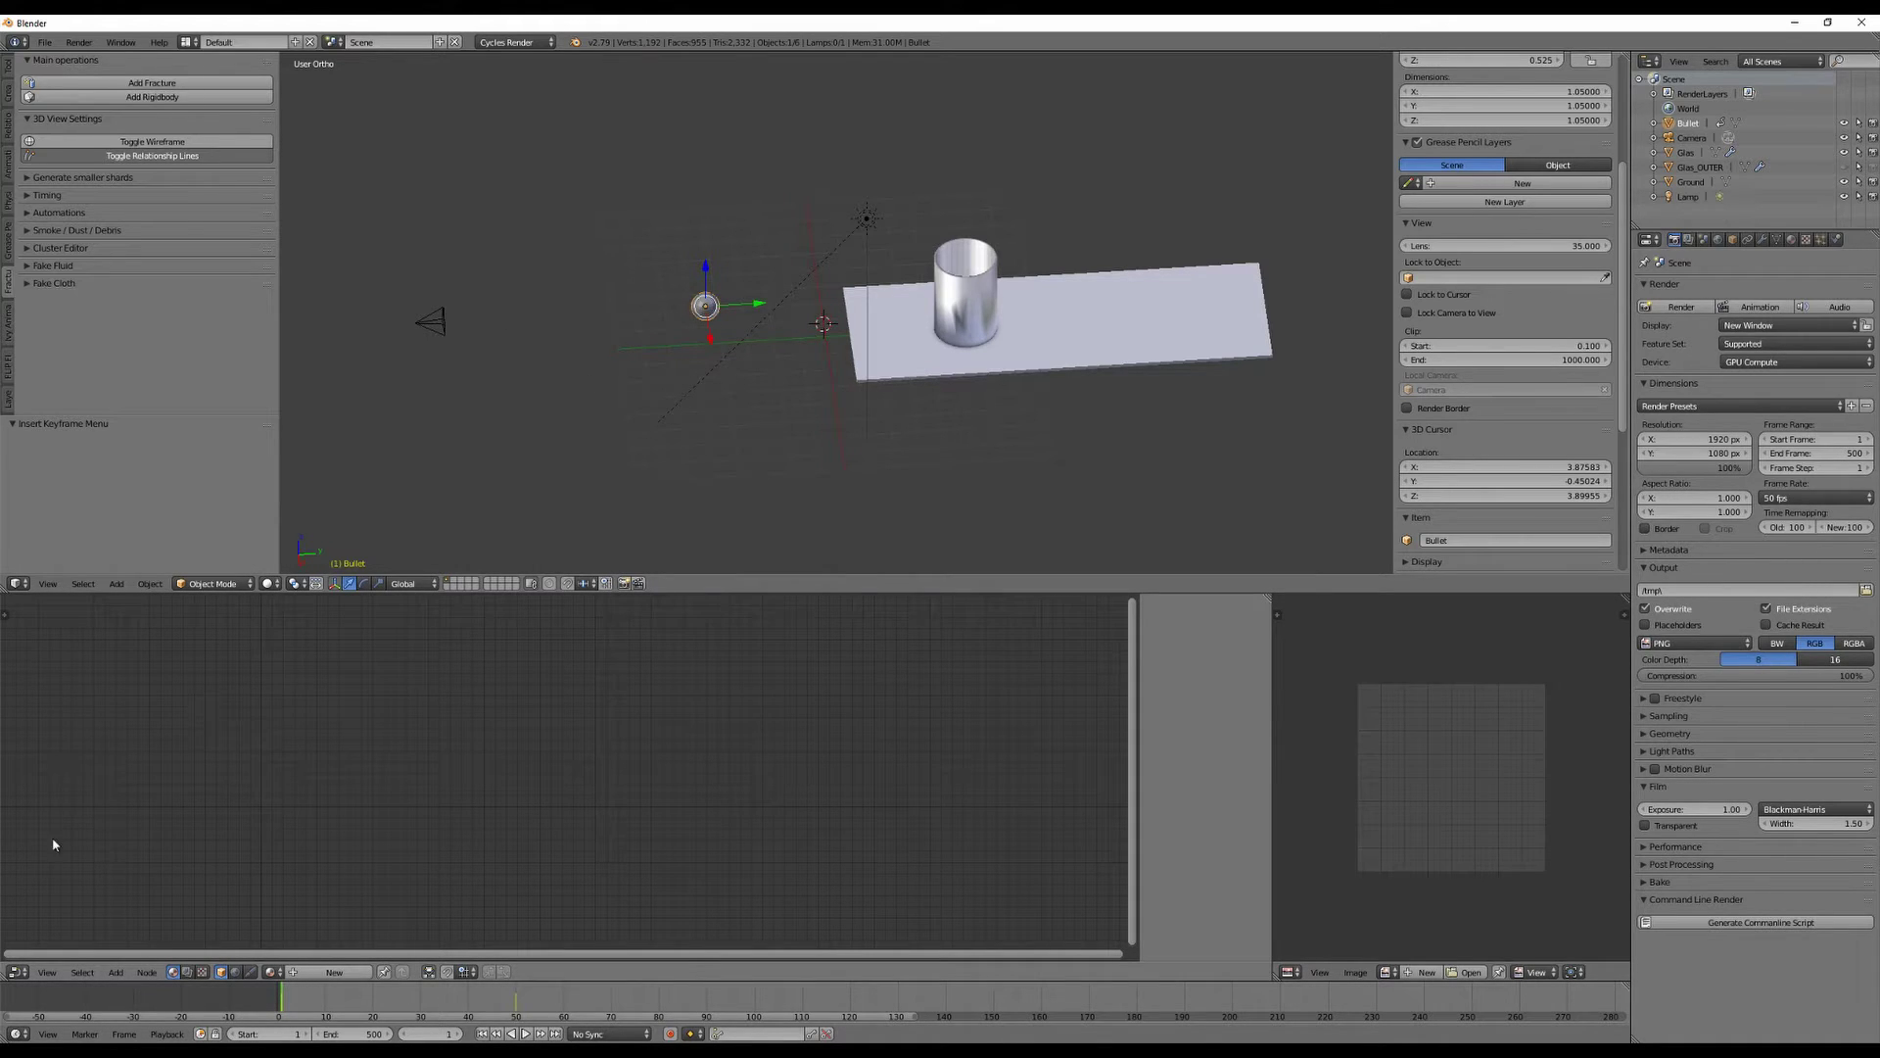
Switch the node editor area to the Graph Editor and select all of the Bullet's location keyframes.
click(17, 971)
click(98, 926)
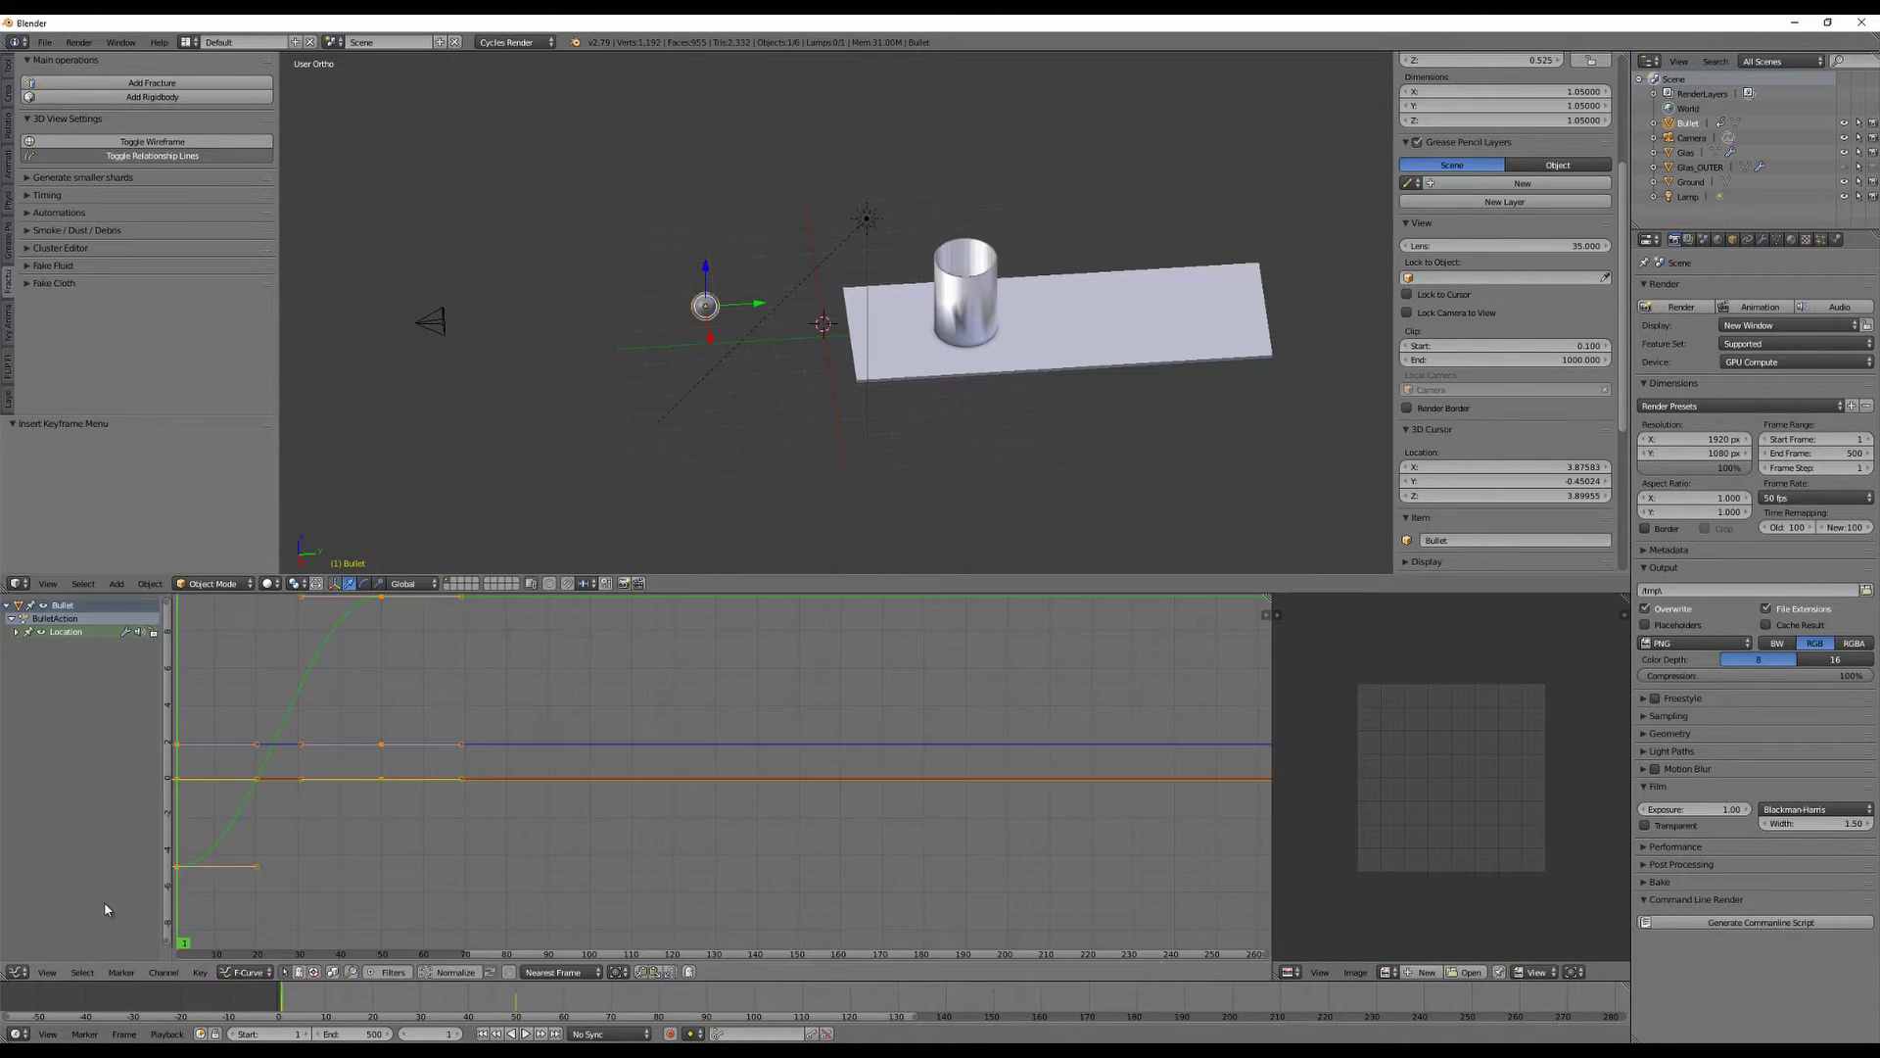
scroll(414, 798, down, 4)
key(a)
key(a)
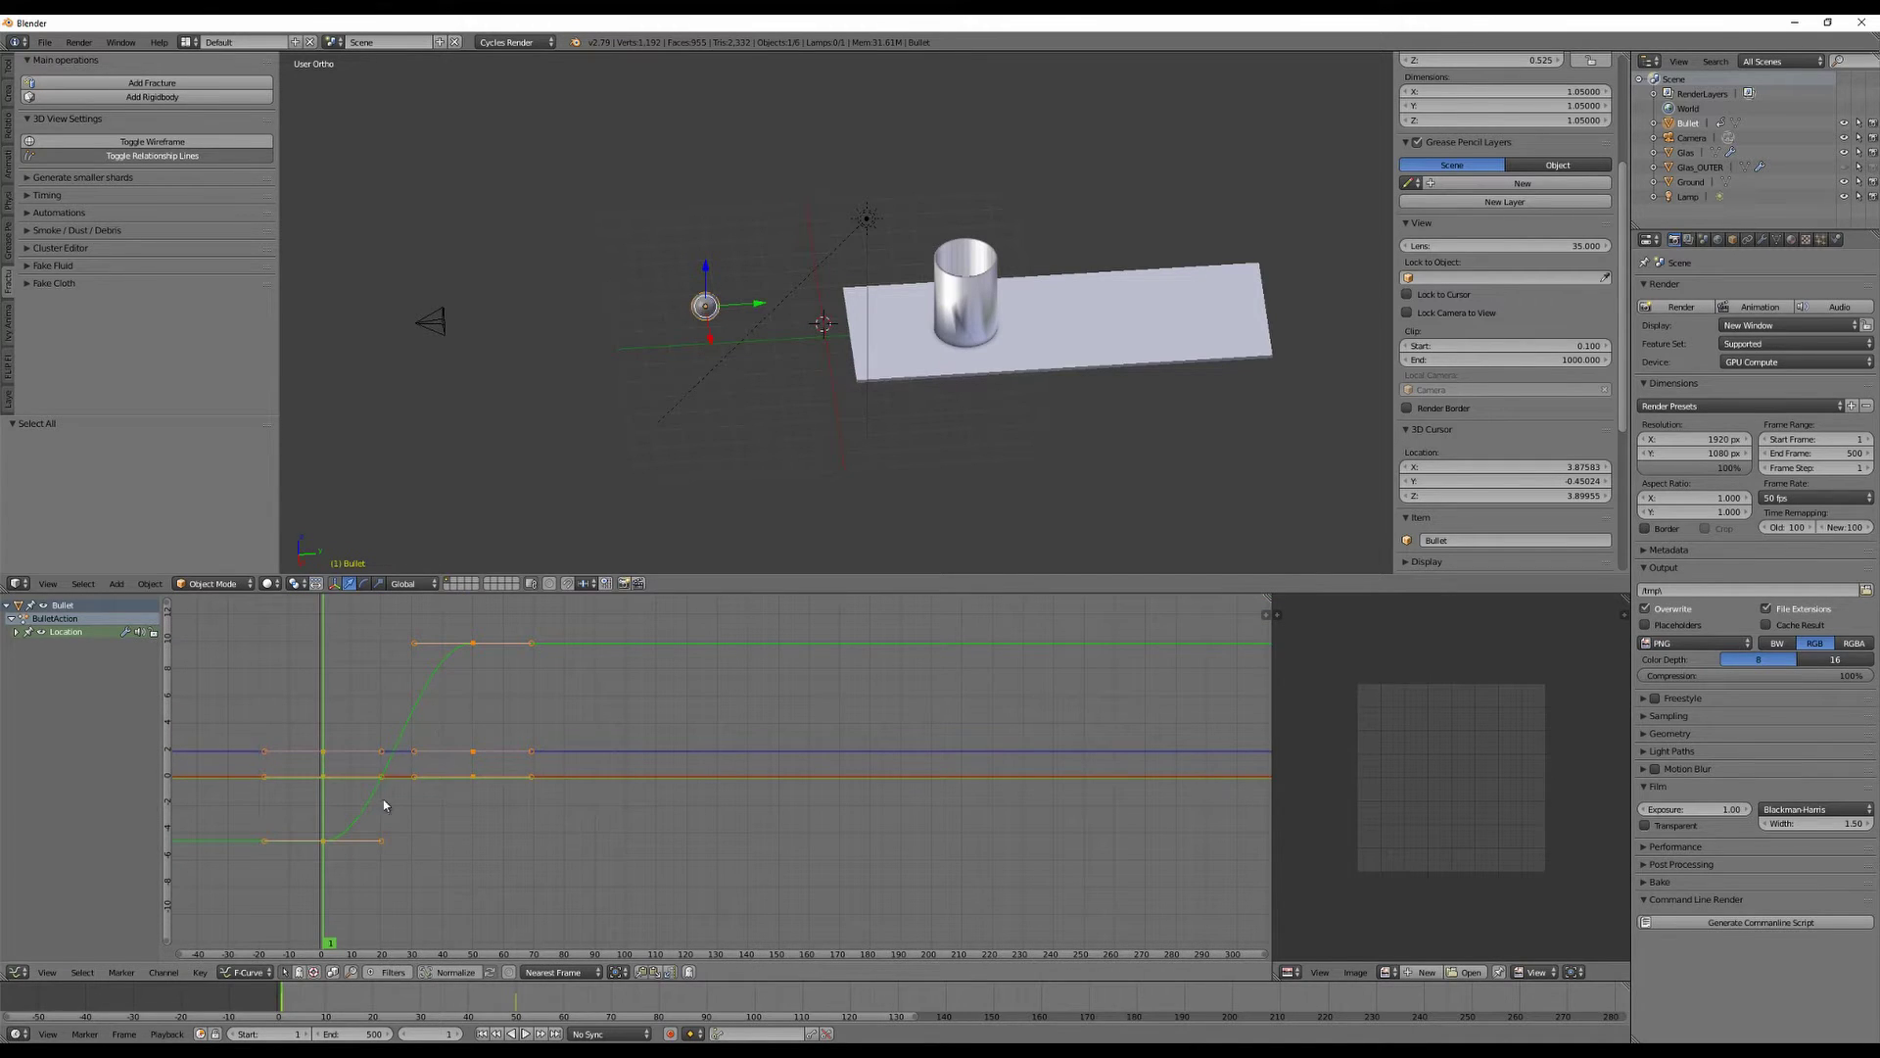
Set the interpolation mode of the Bullet's selected location keyframes to Linear.
click(196, 972)
mouse_move(260, 786)
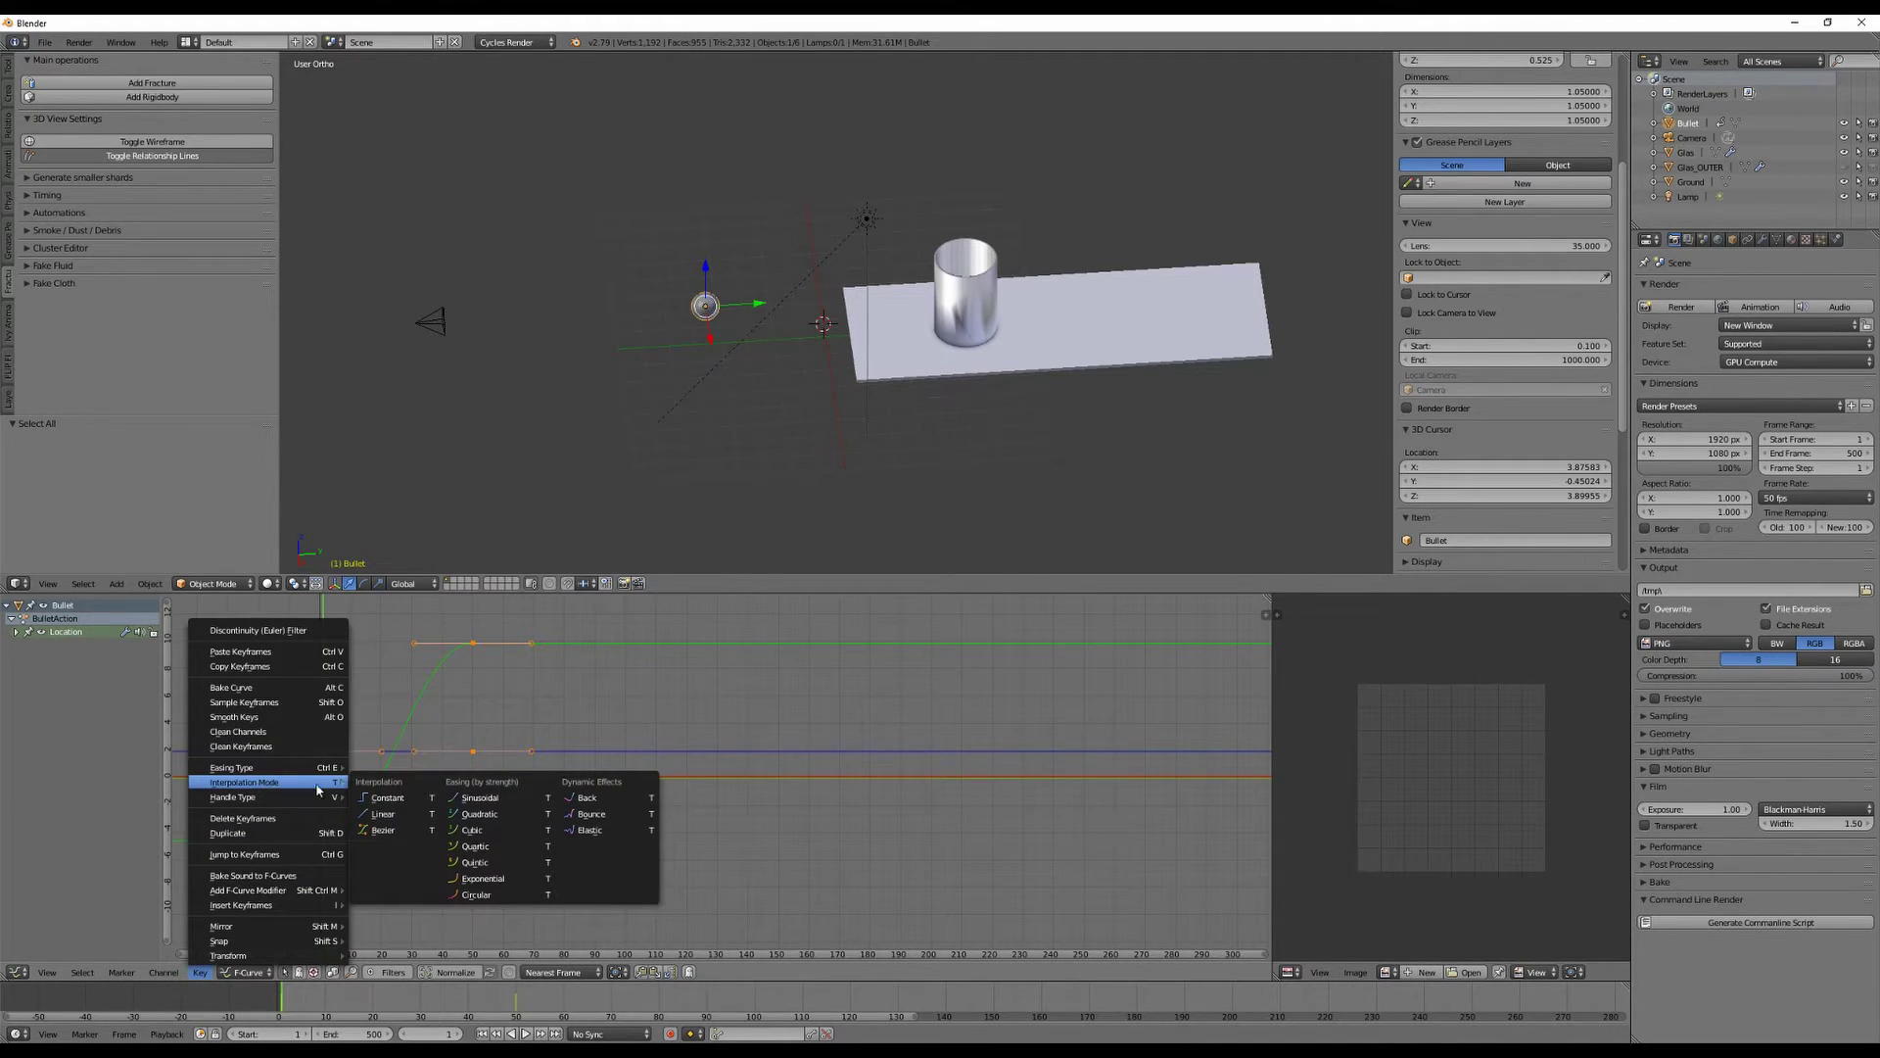
click(395, 814)
Play the animation from the first frame to check the Bullet's constant-speed flight, and return to the first frame.
key(alt+a)
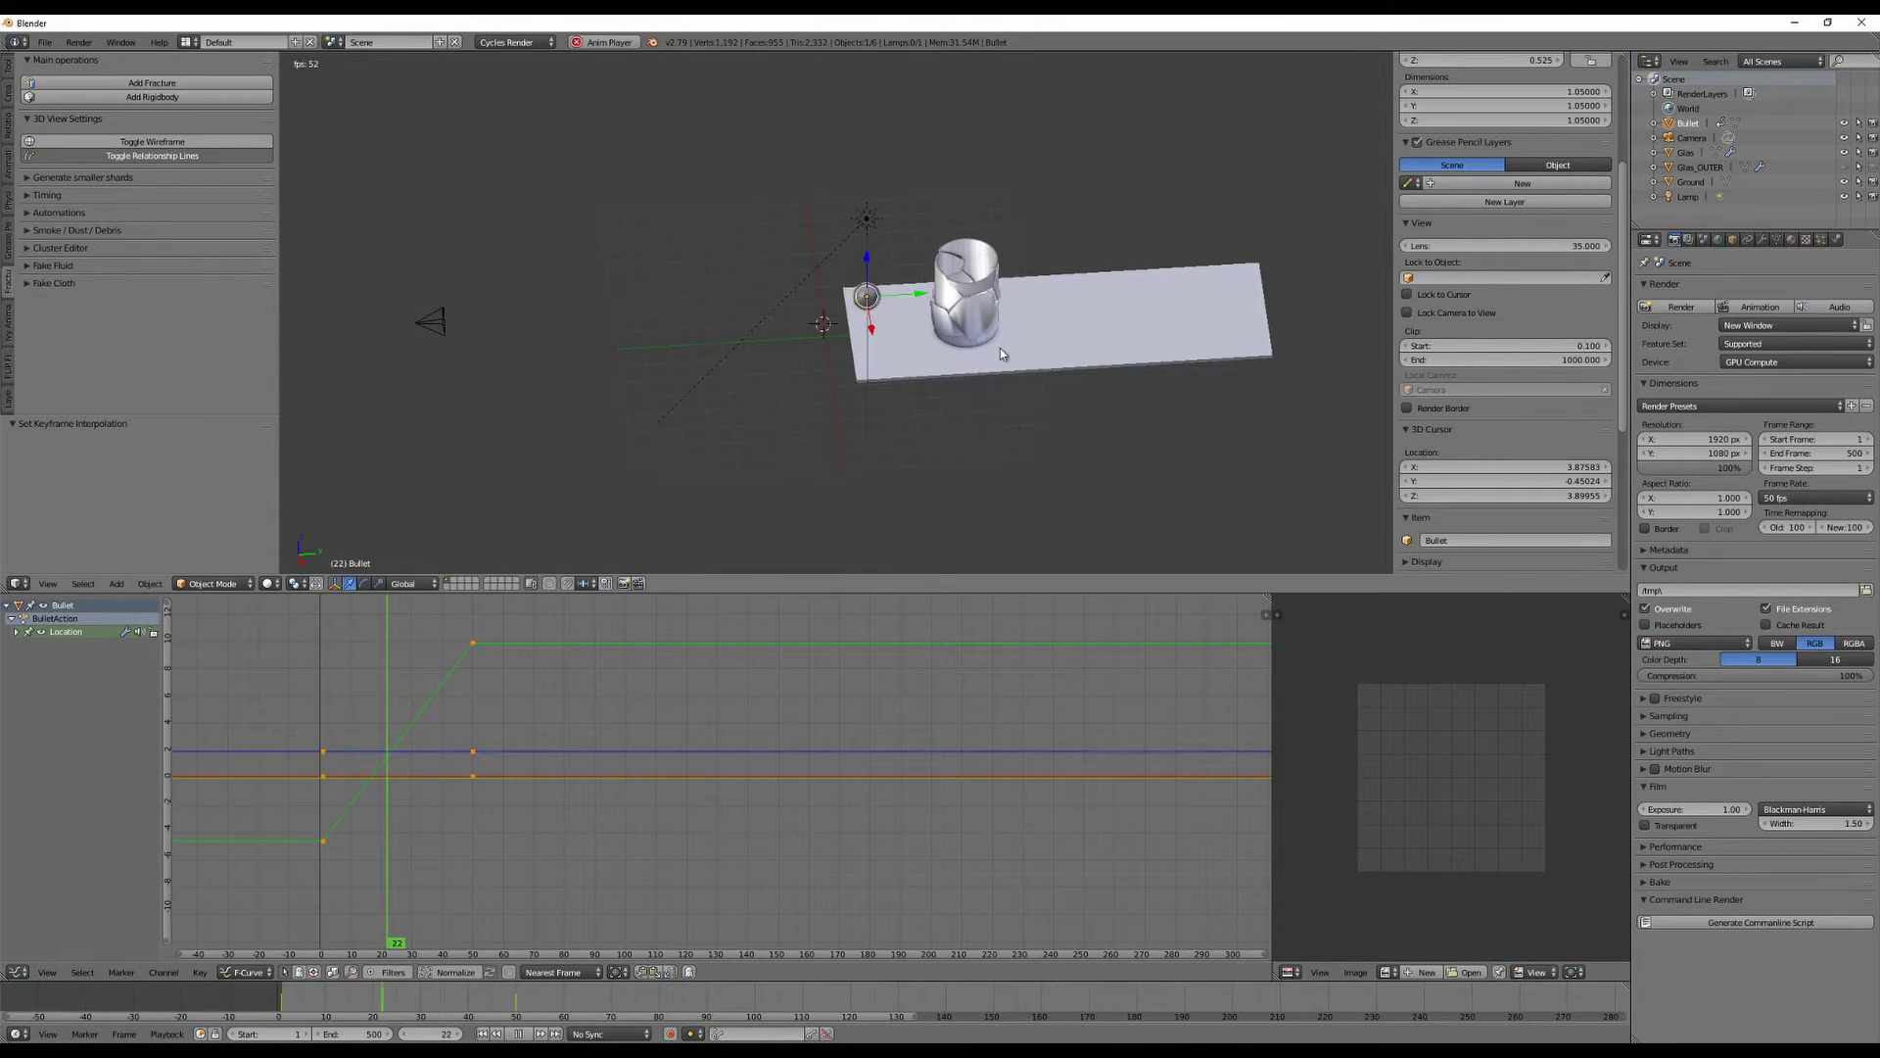
key(shift+Left)
key(alt+a)
key(alt+a)
key(shift+Left)
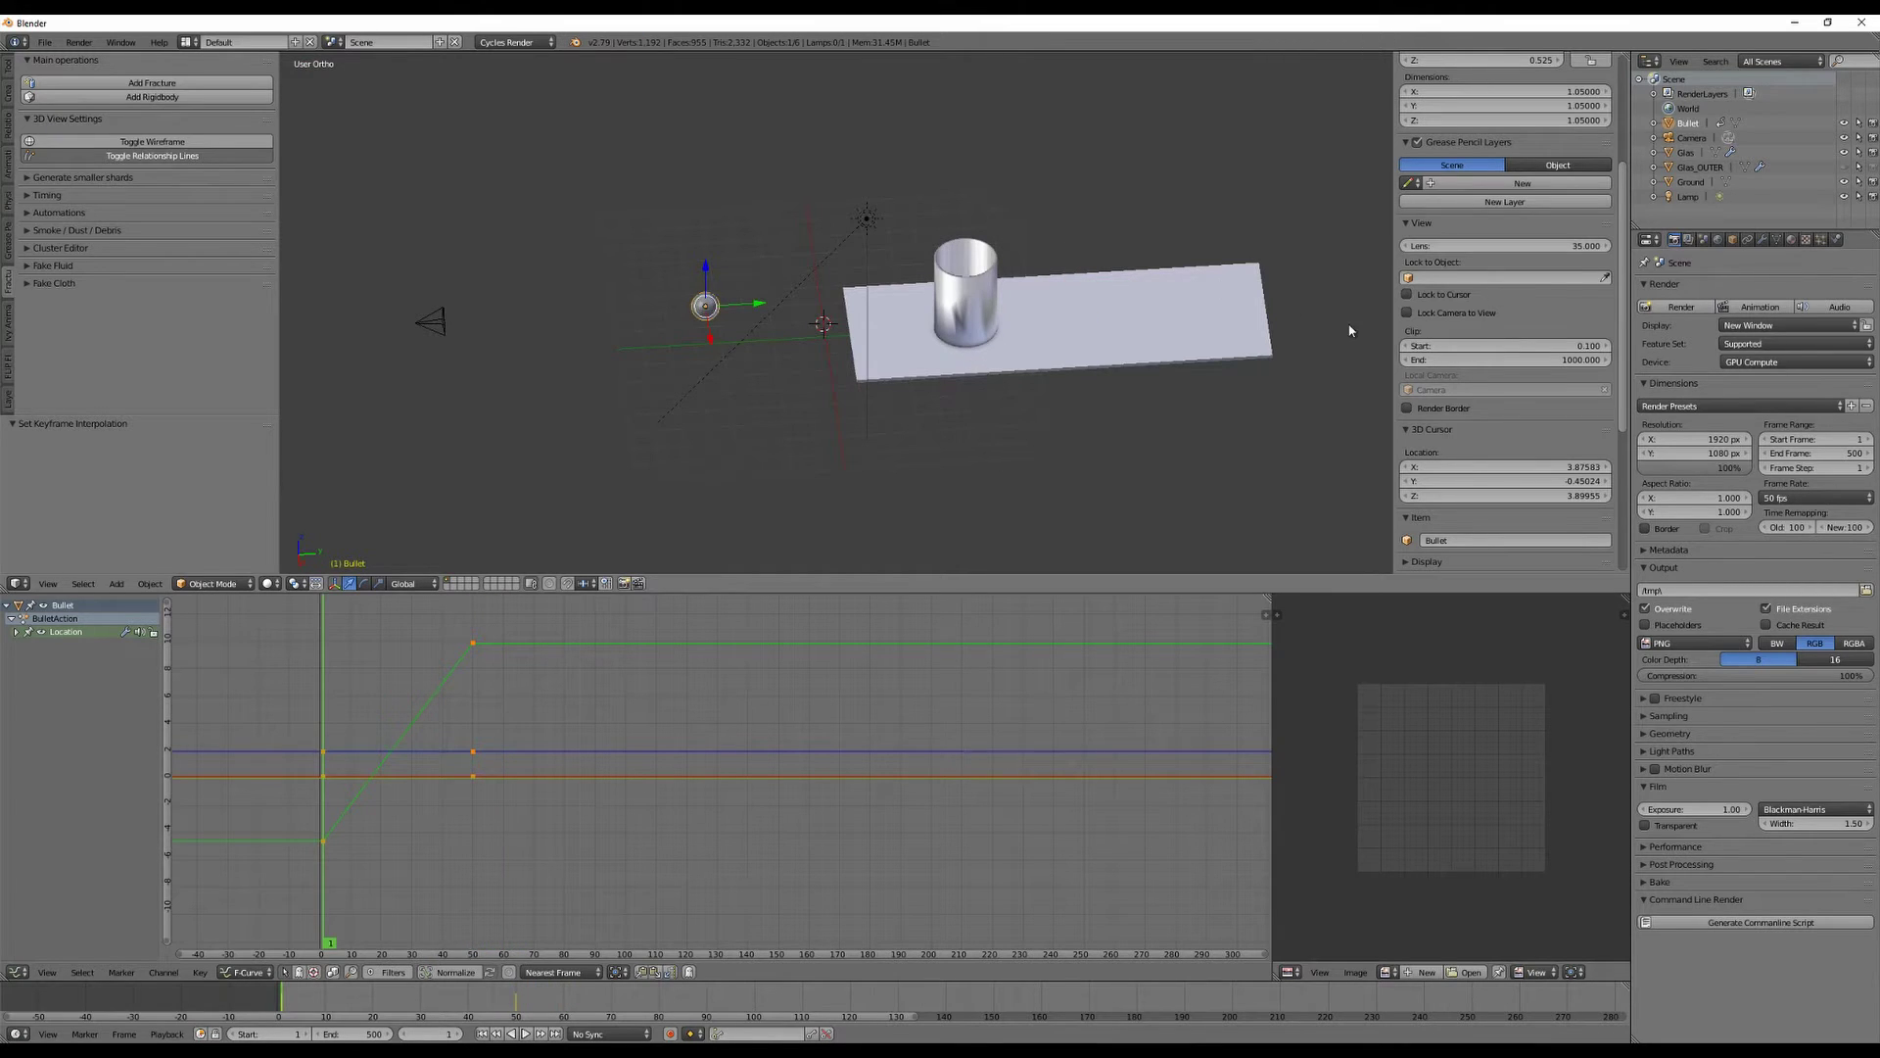
Select the Glas object and turn on its wireframe display to show the shard edges.
scroll(1004, 421, up, 6)
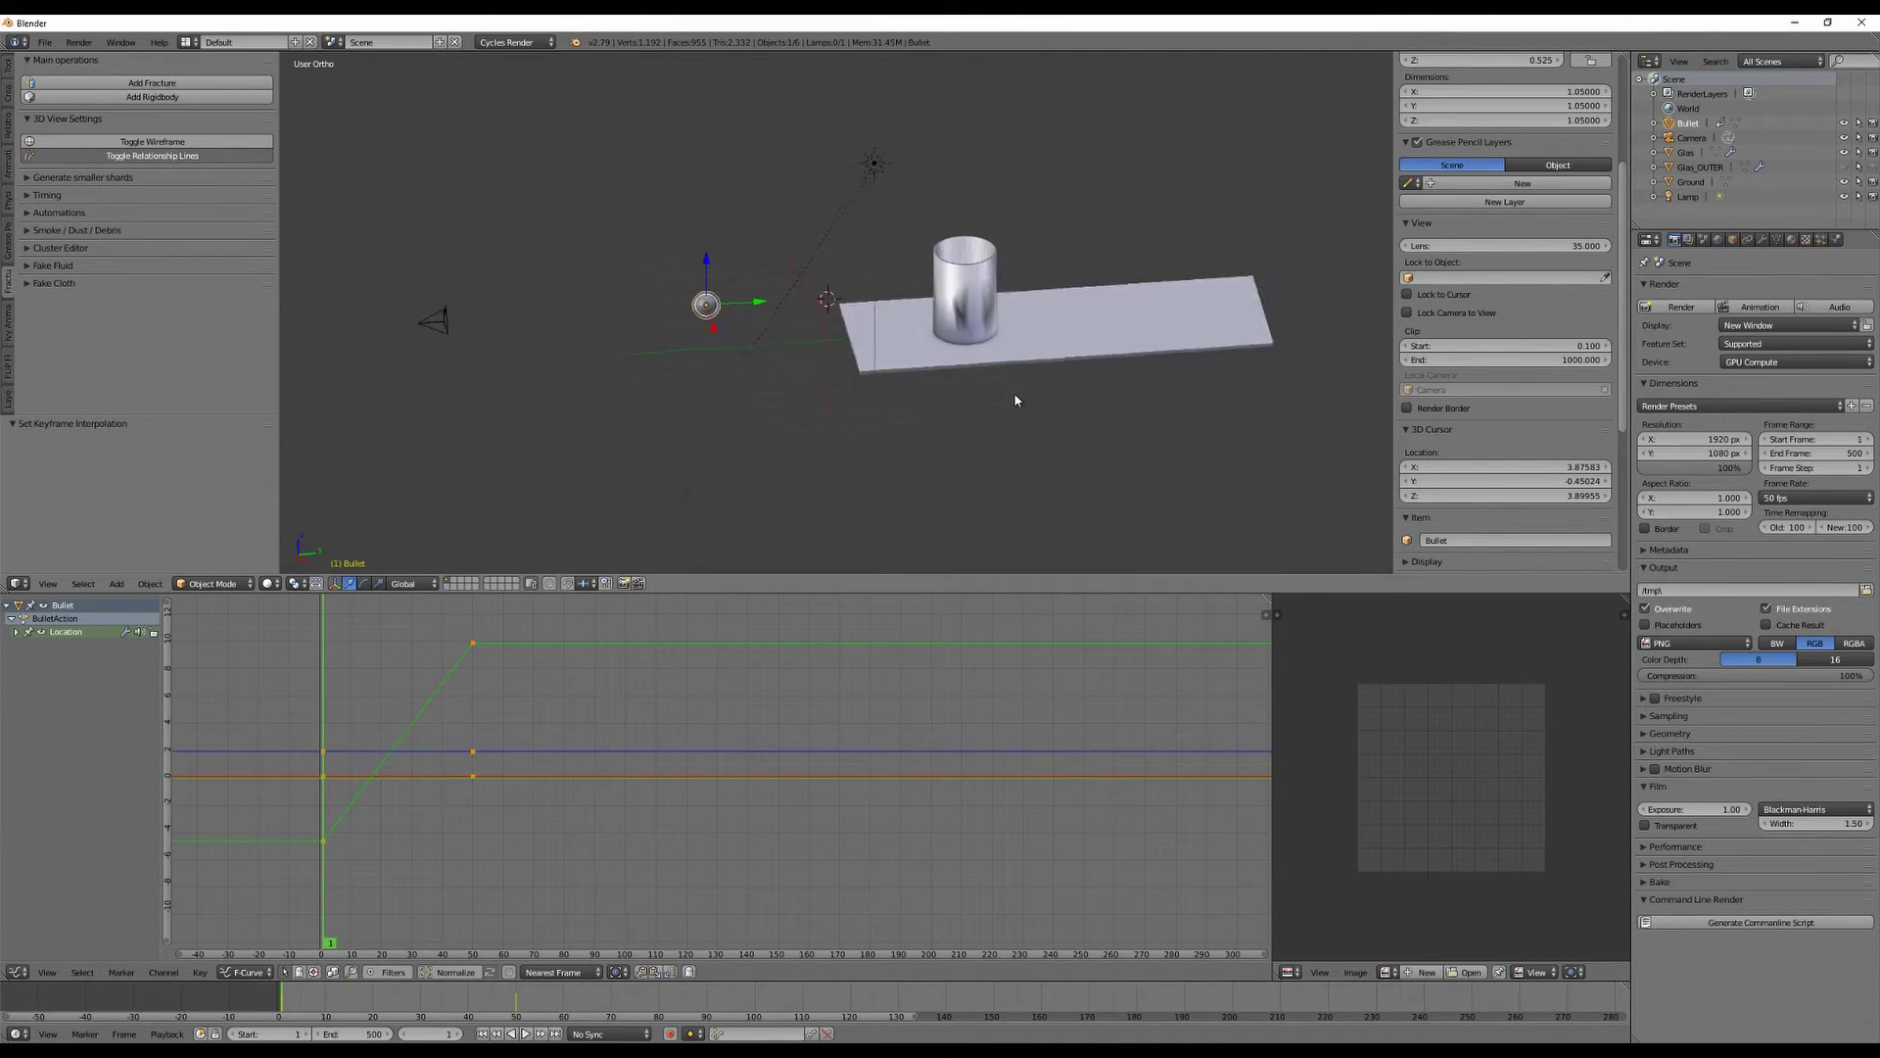
shift+middle_drag(1116, 466, 952, 501)
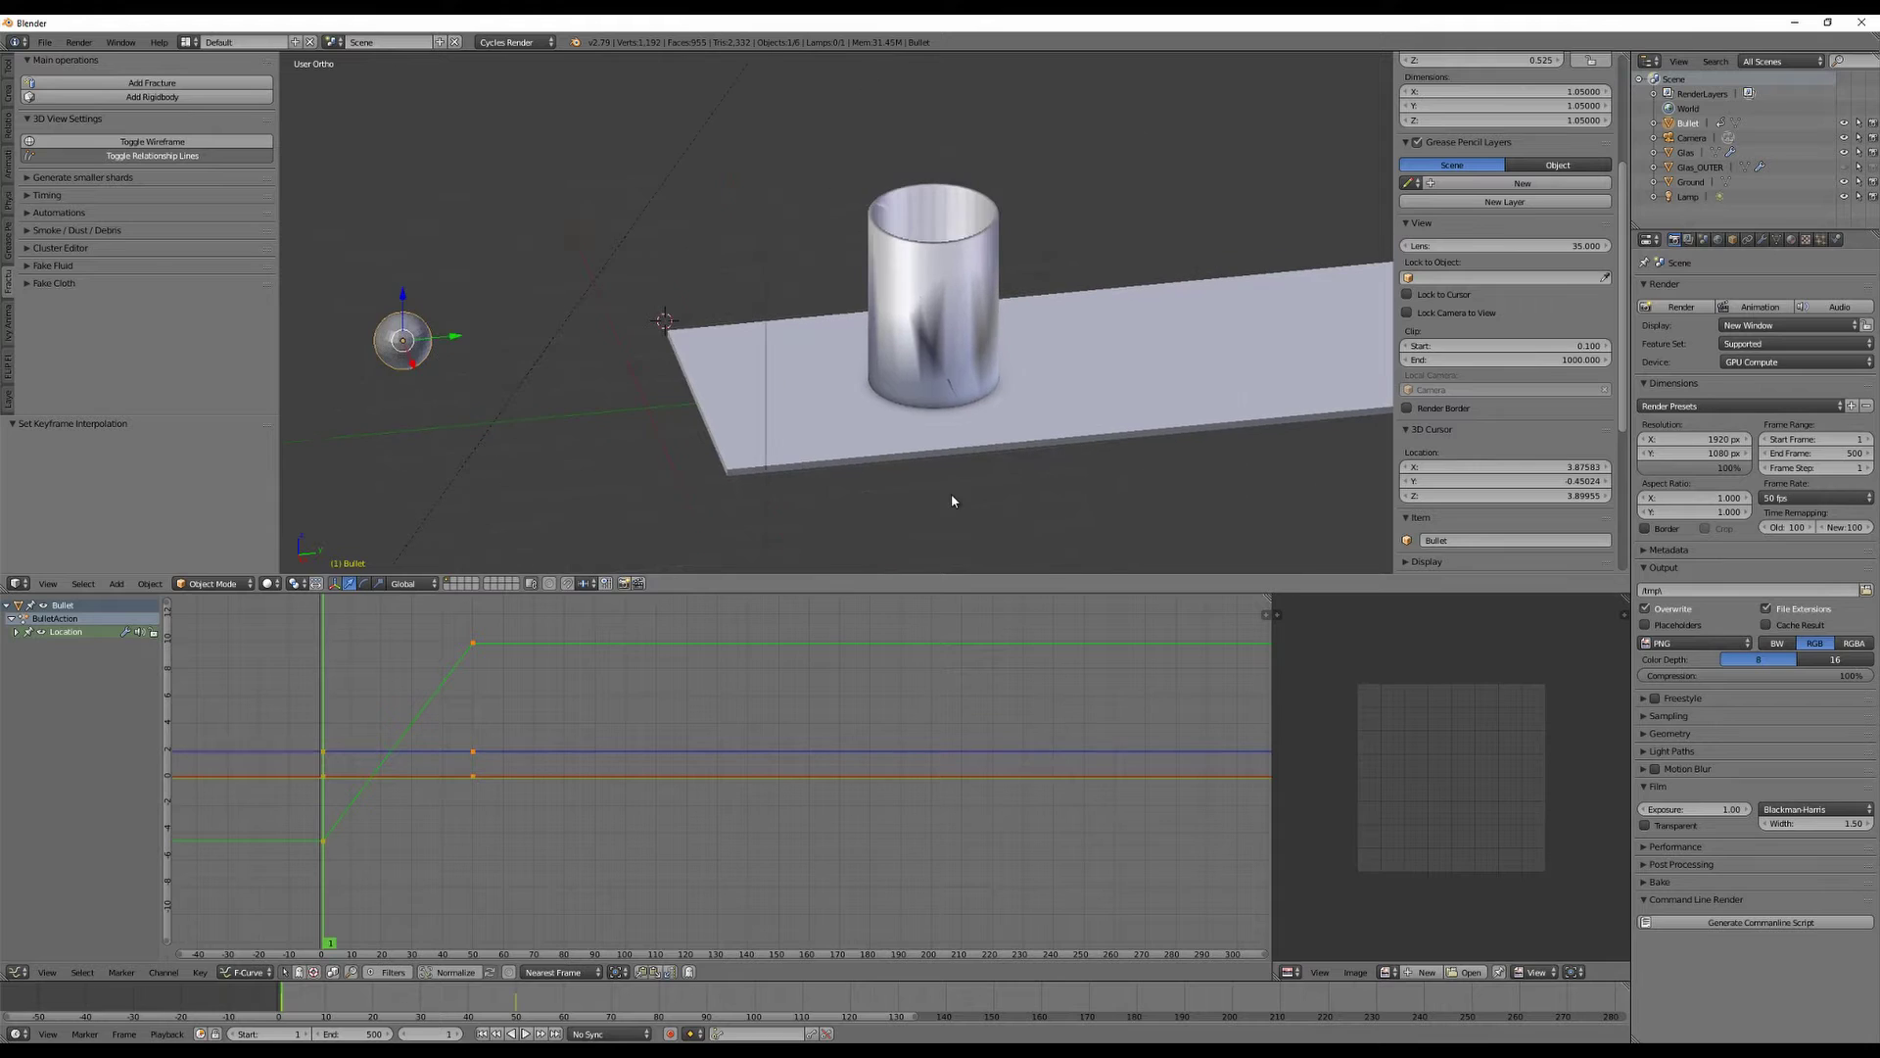
right_click(937, 282)
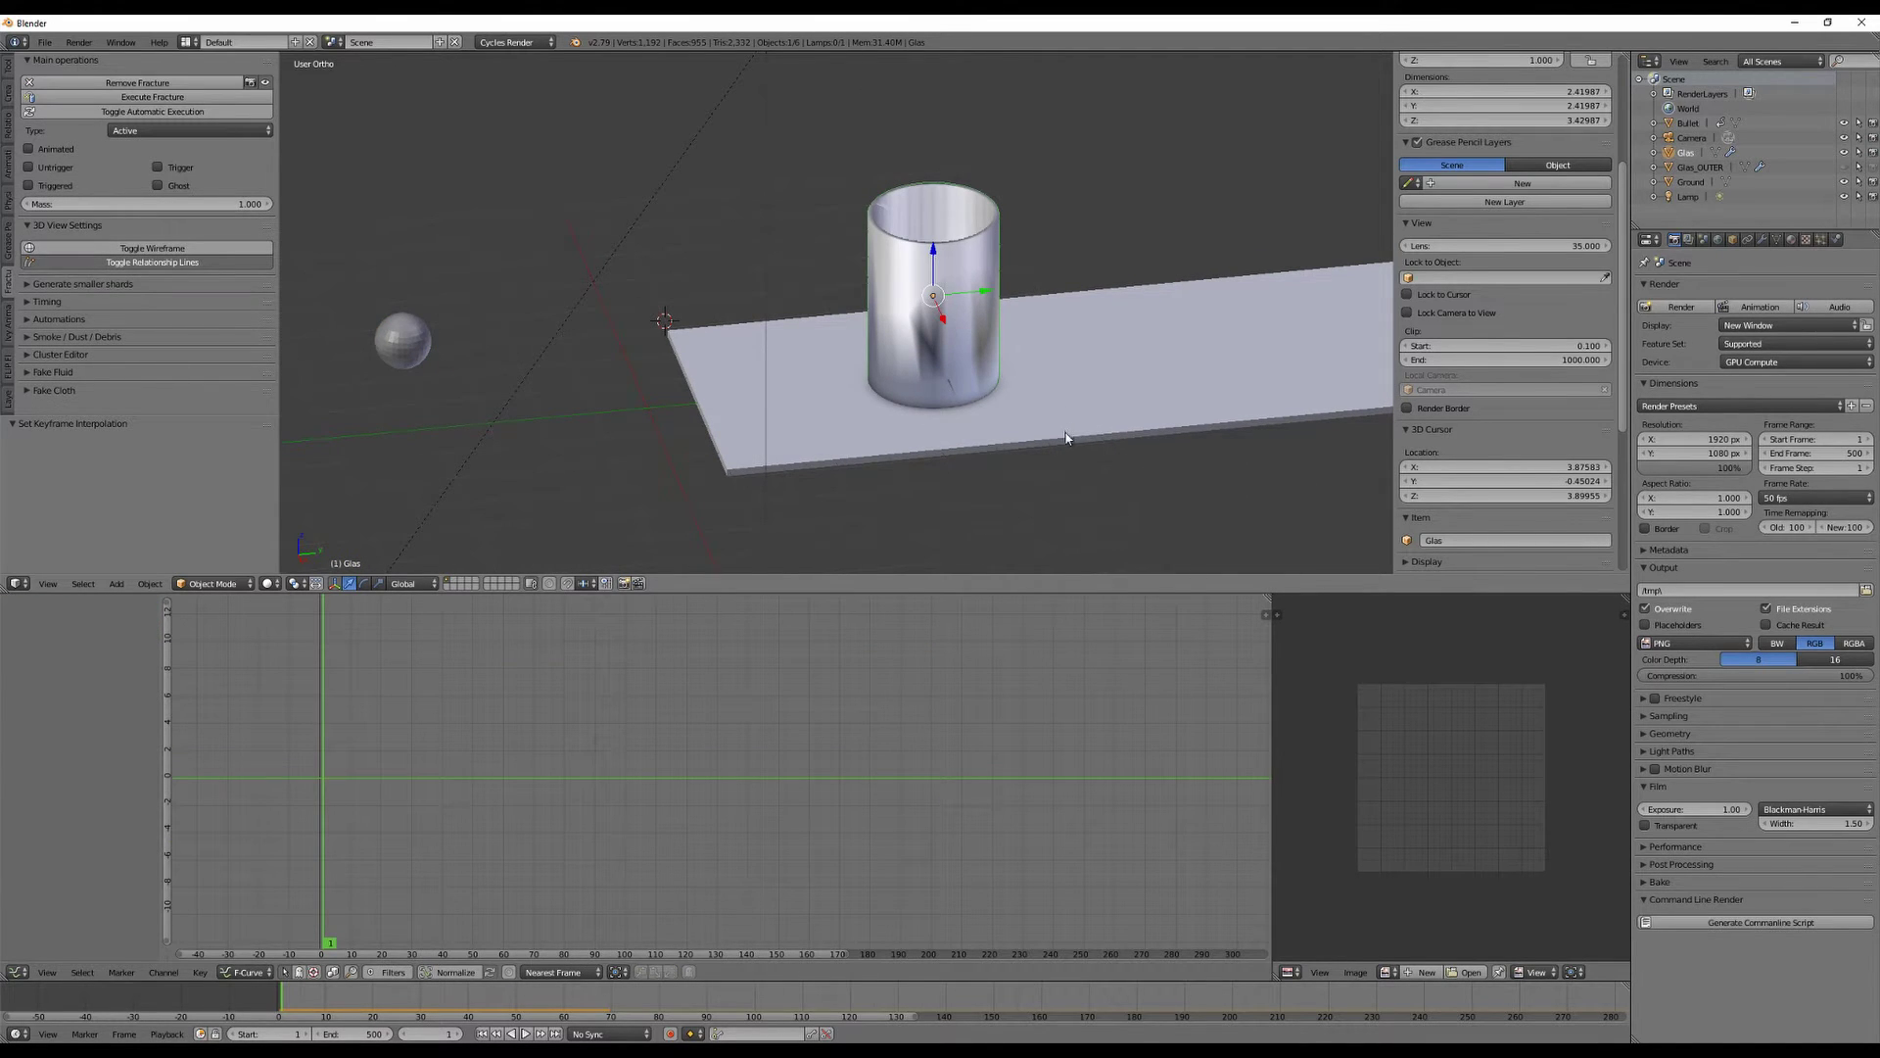
middle_drag(1067, 438, 837, 407)
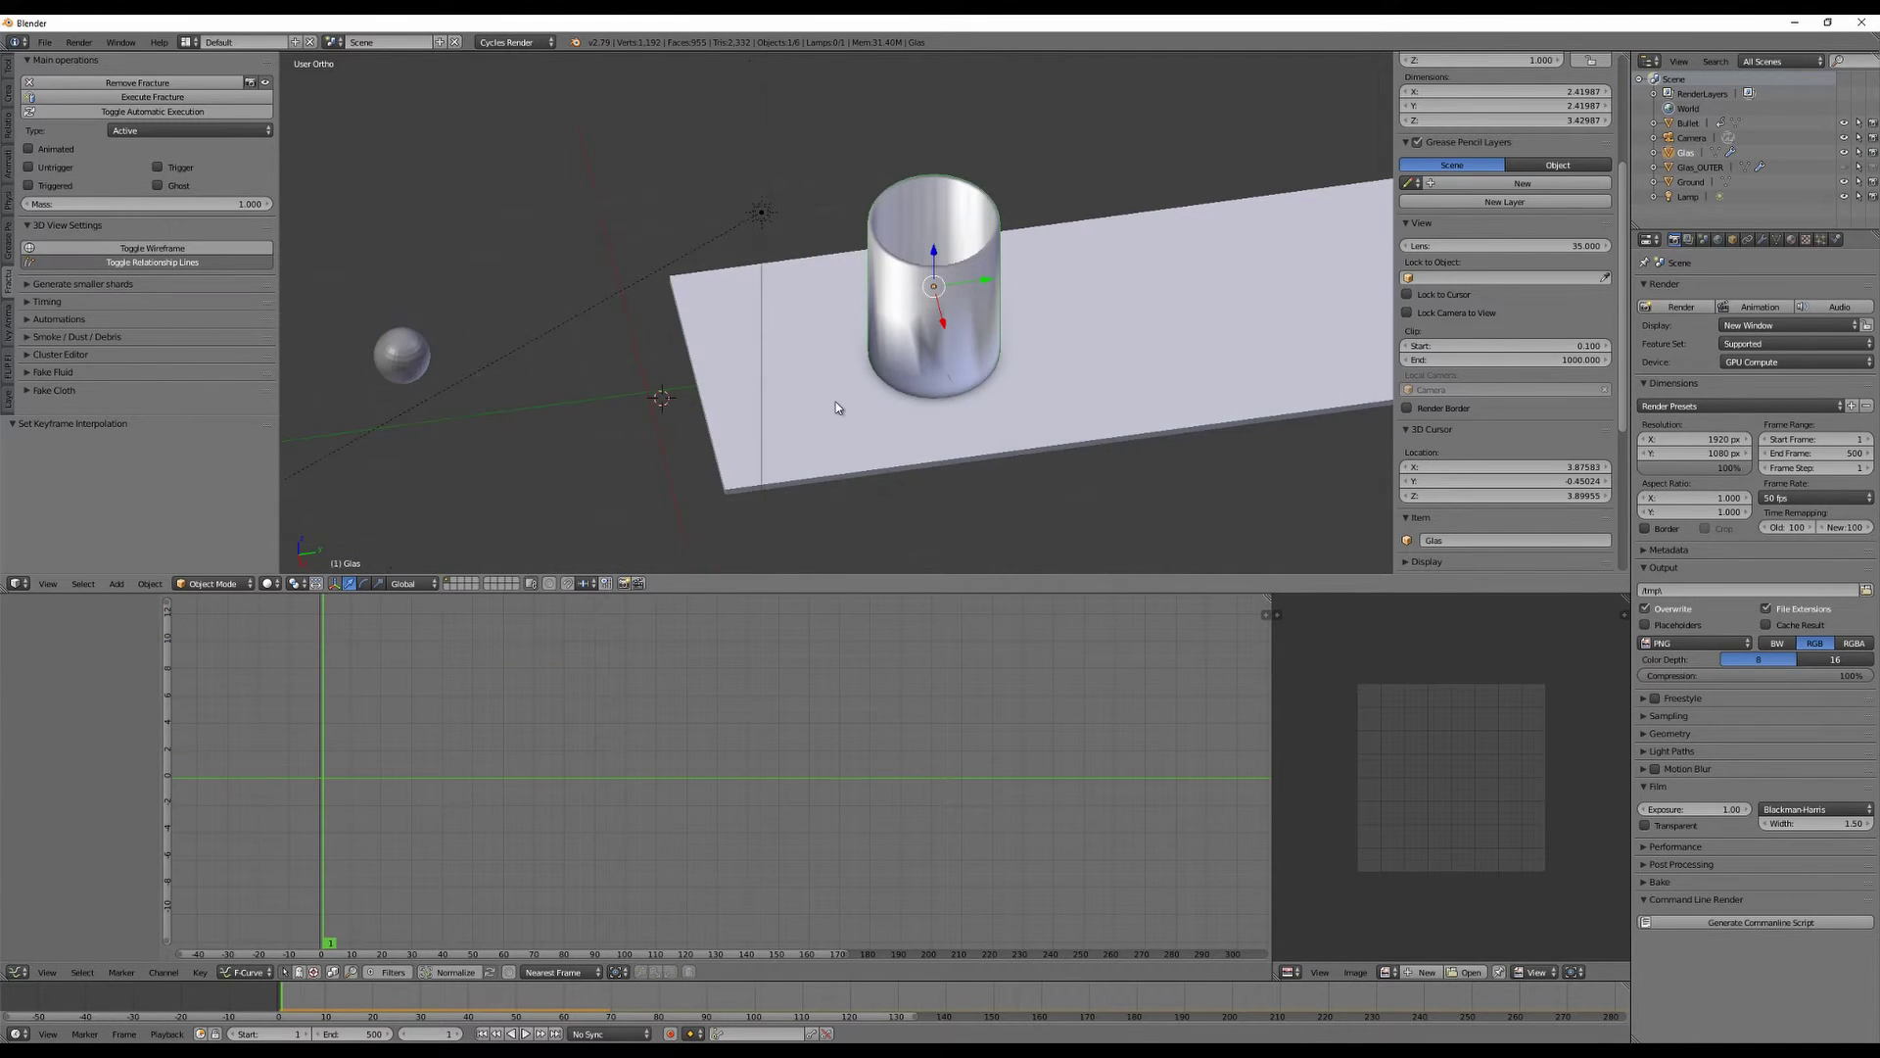
click(146, 250)
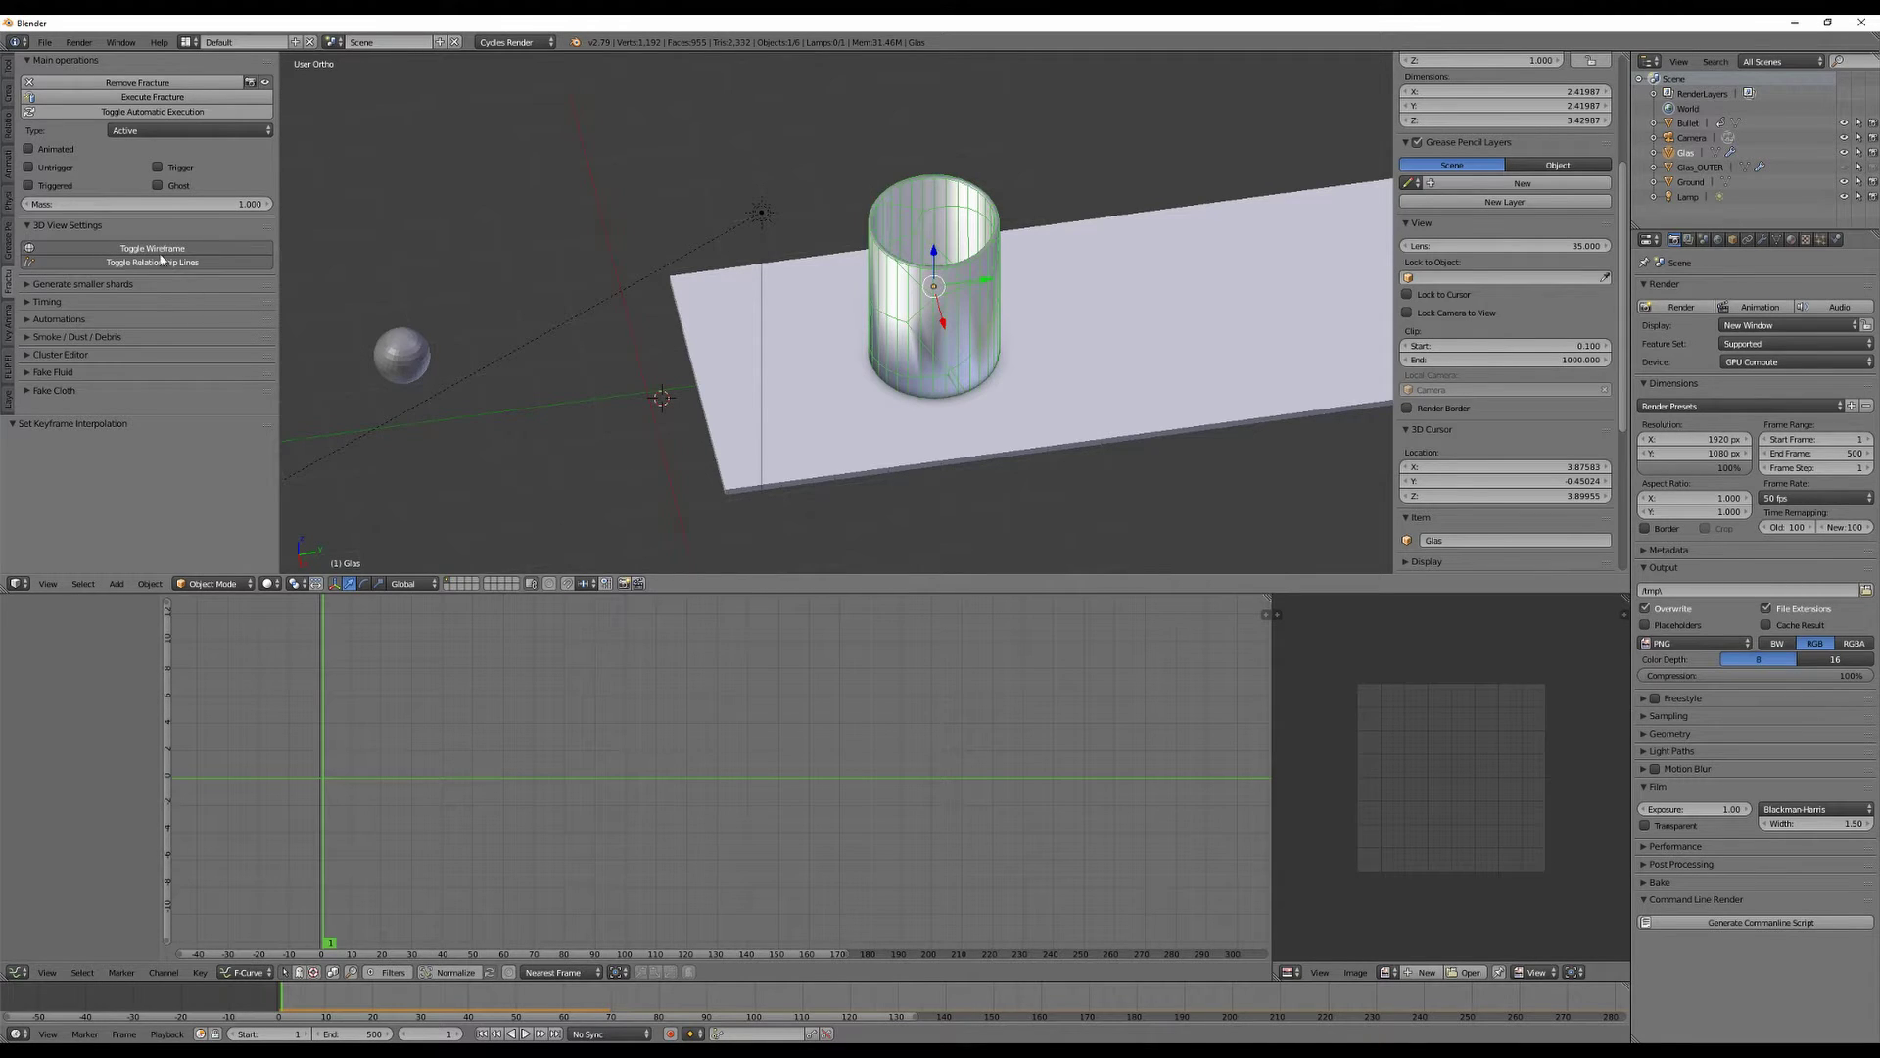
middle_drag(1098, 492, 707, 395)
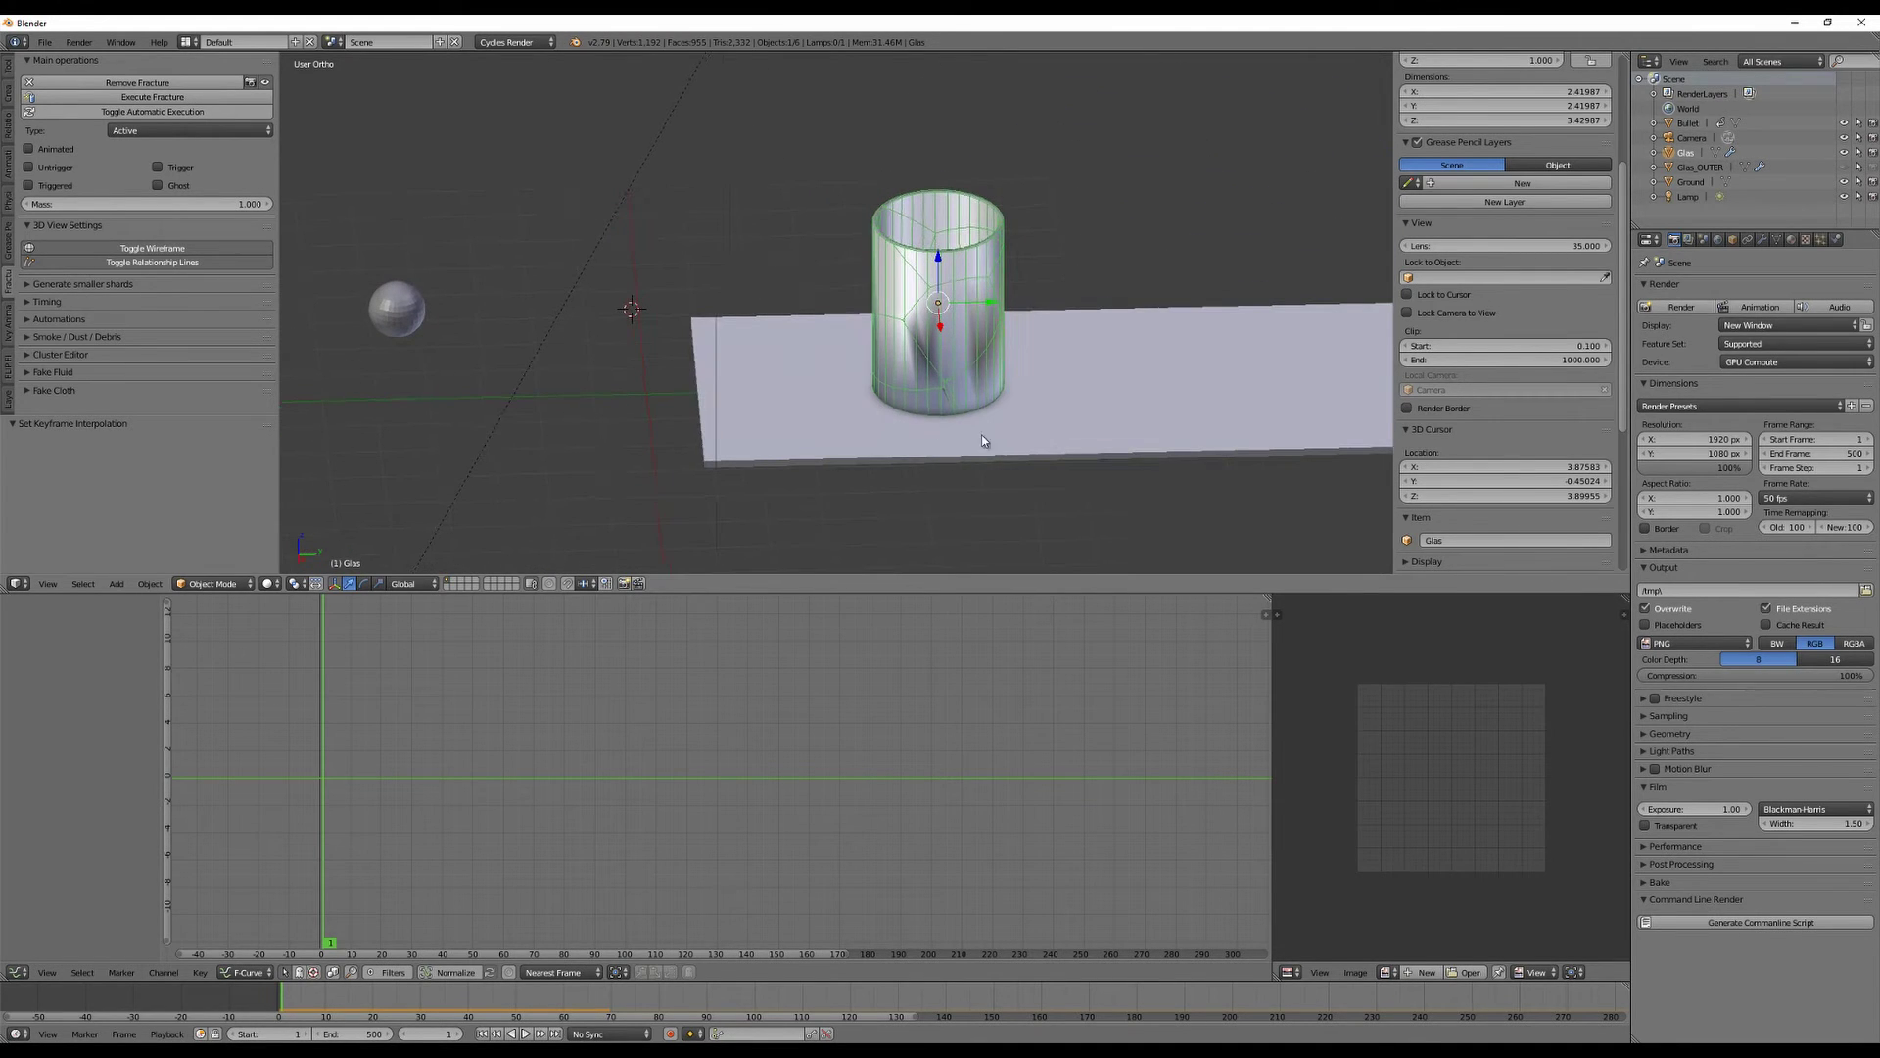
Move the Bullet about 8.96 units along Y so it touches the near wall of the glass.
right_click(397, 311)
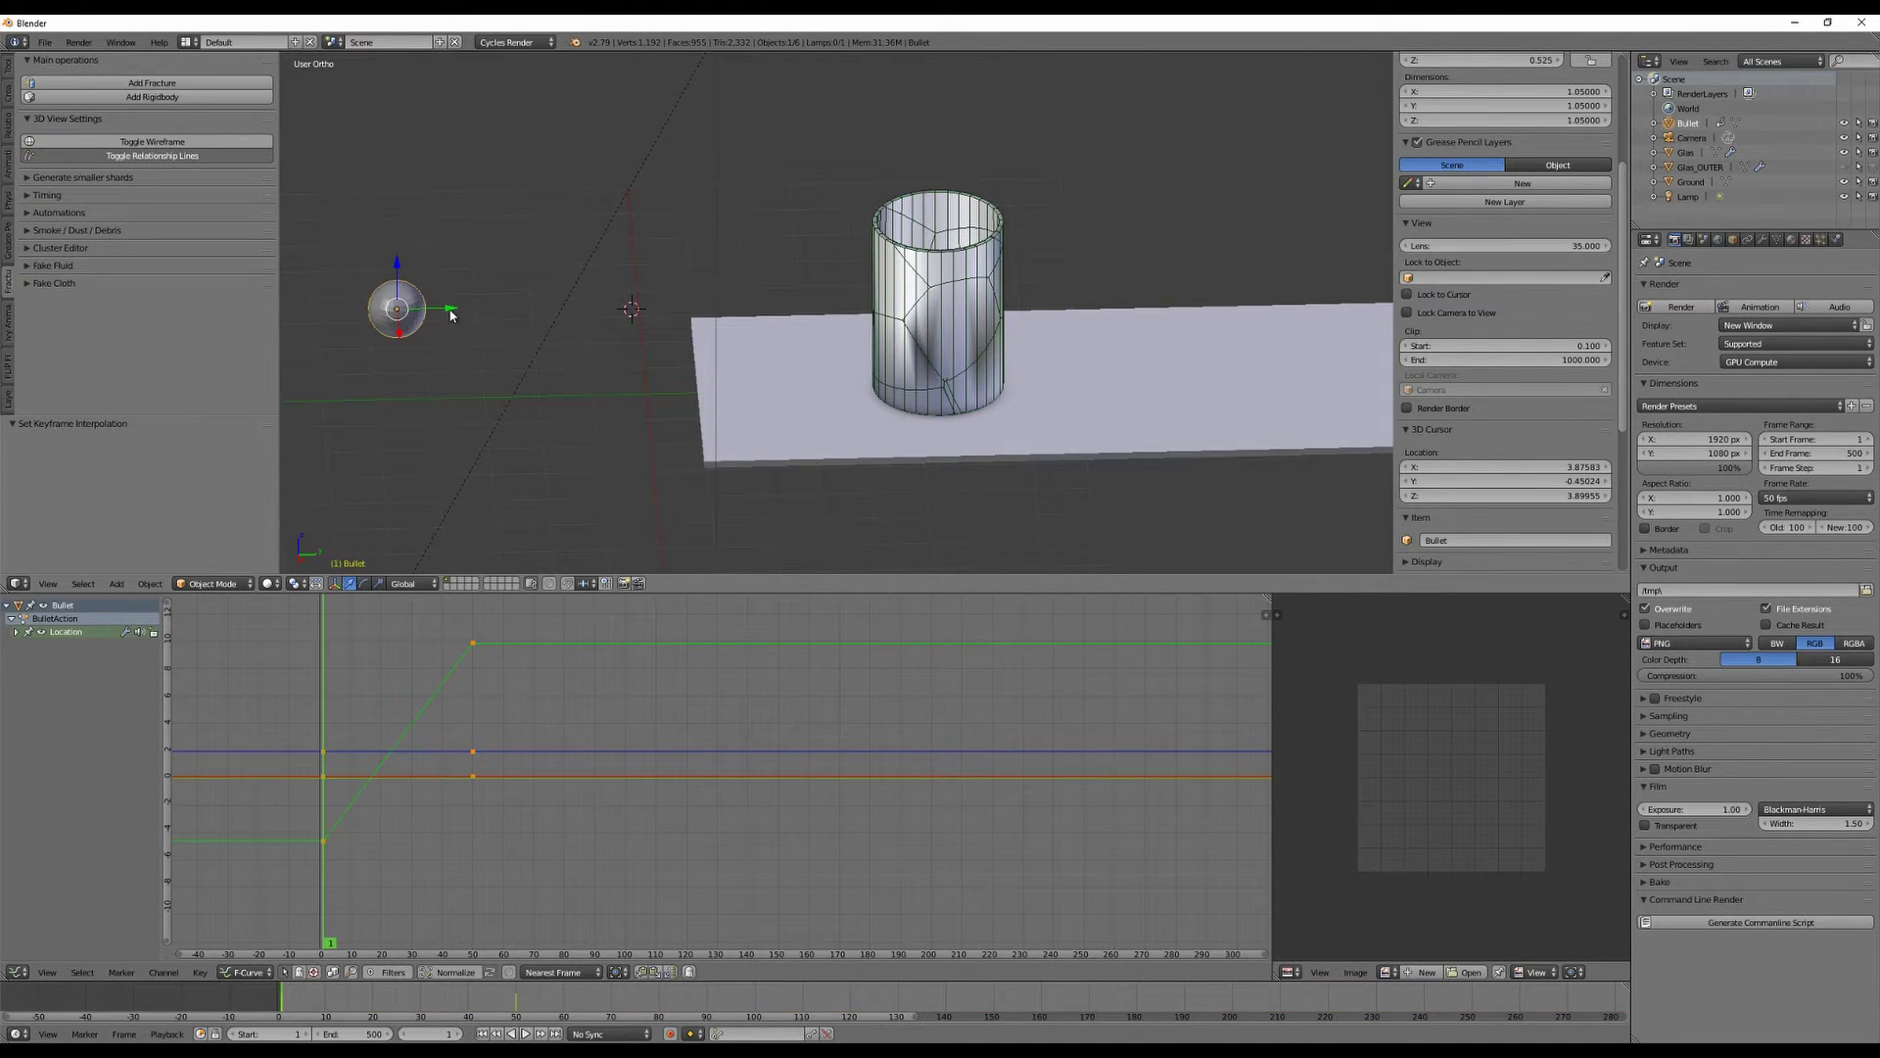
key(g)
key(y)
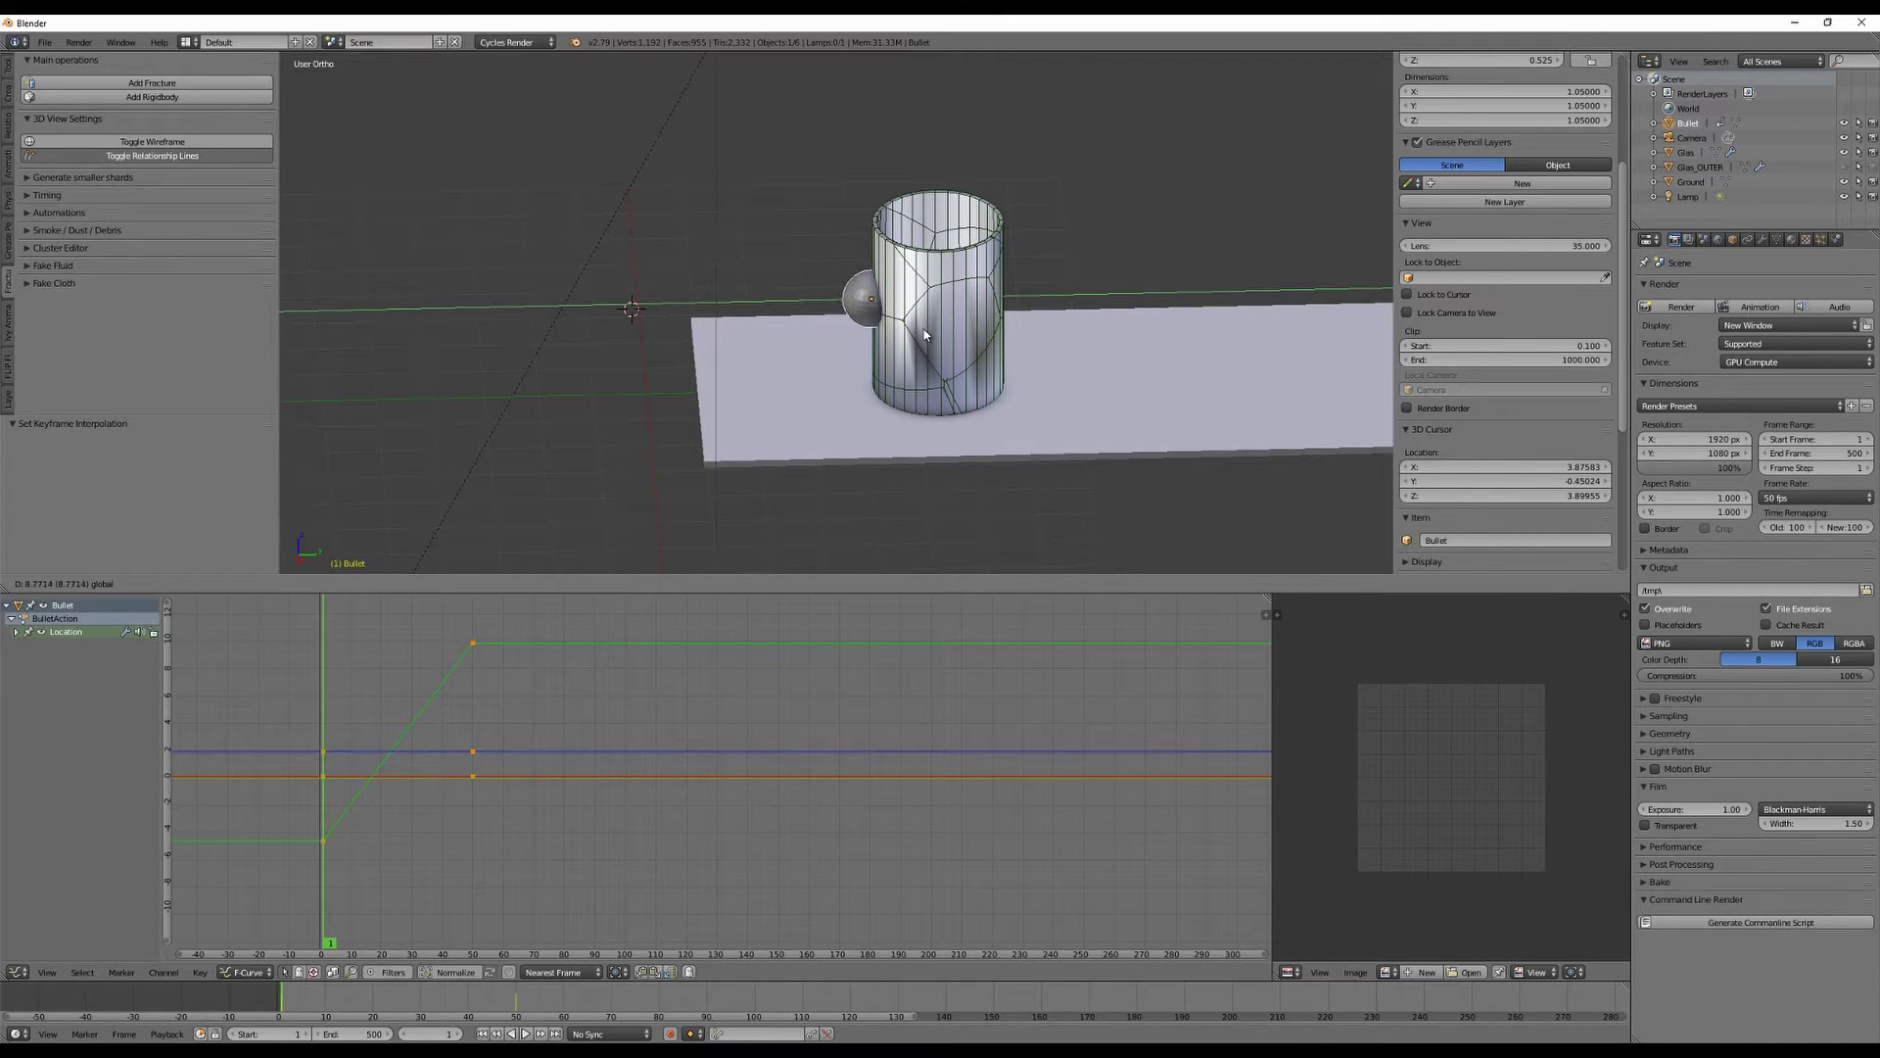
click(936, 336)
middle_drag(1076, 275, 1002, 260)
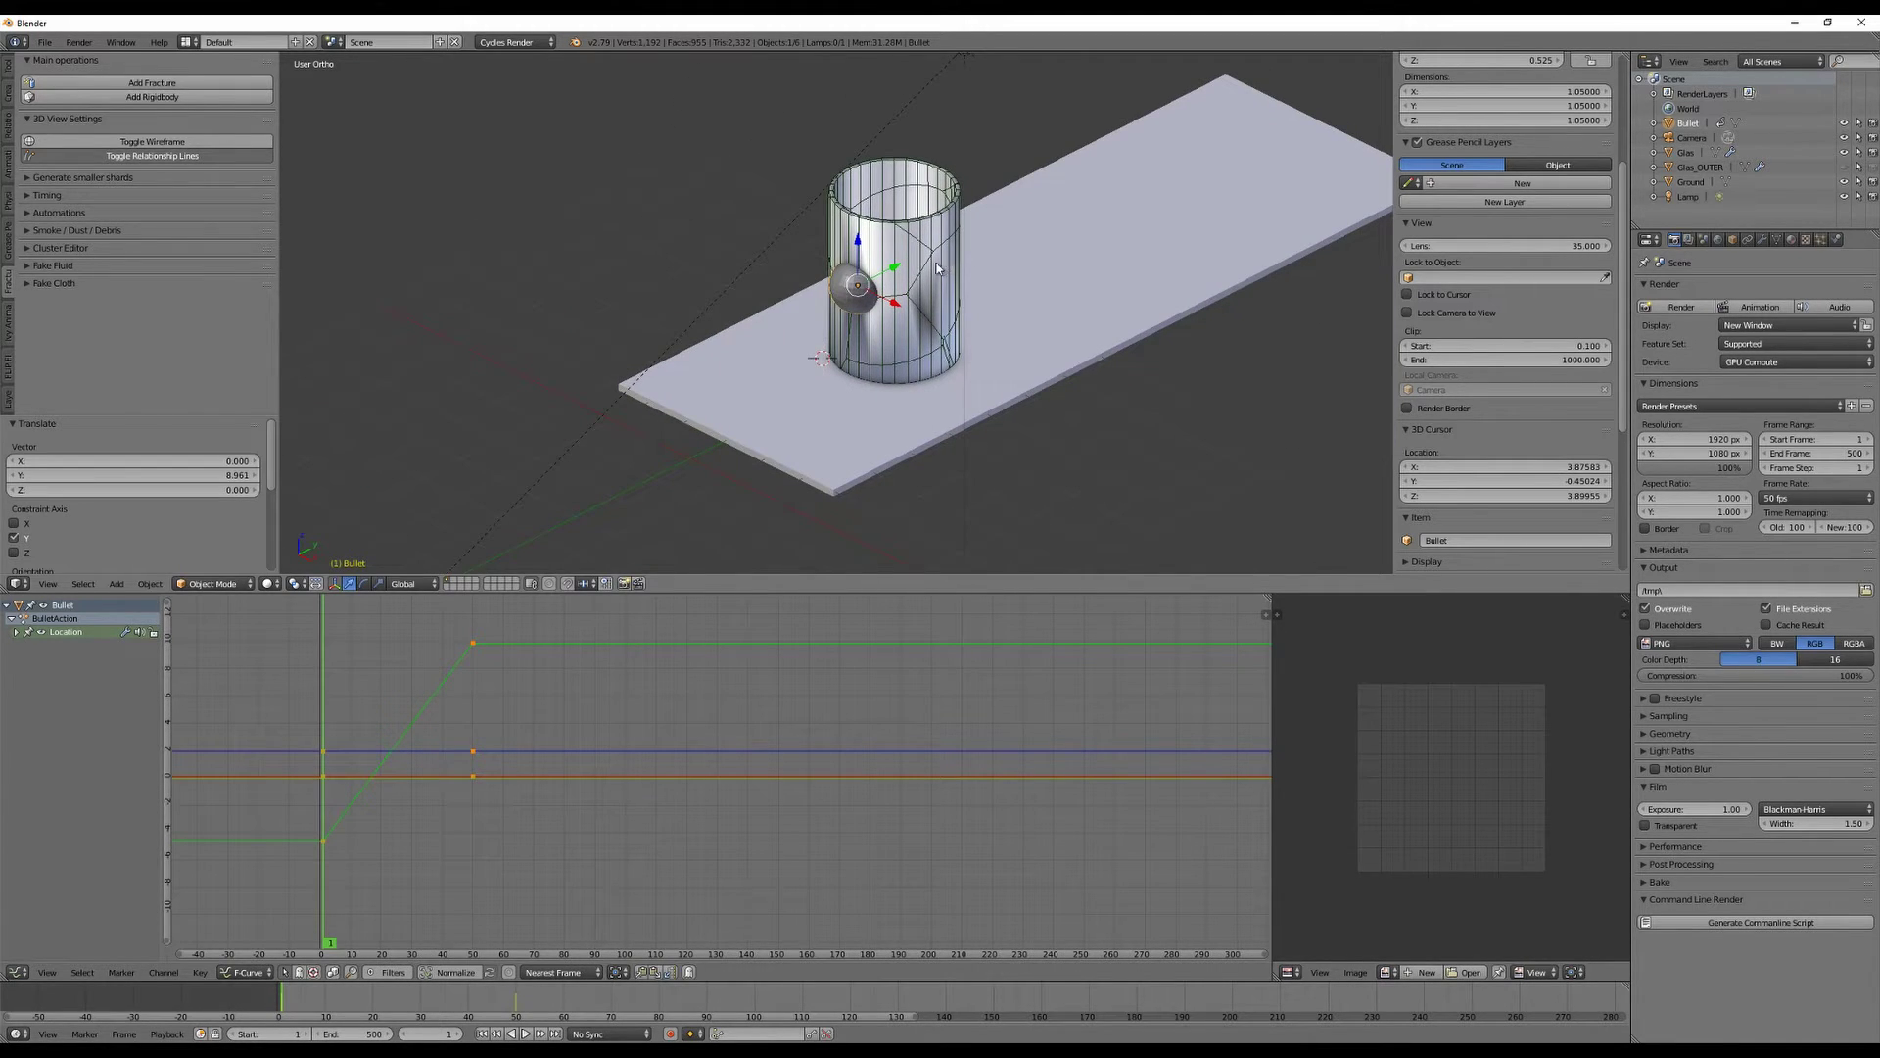
Generate smaller shards on Glas around the impact point using the Bullet as the other object, and inspect the fracture pattern.
right_click(886, 220)
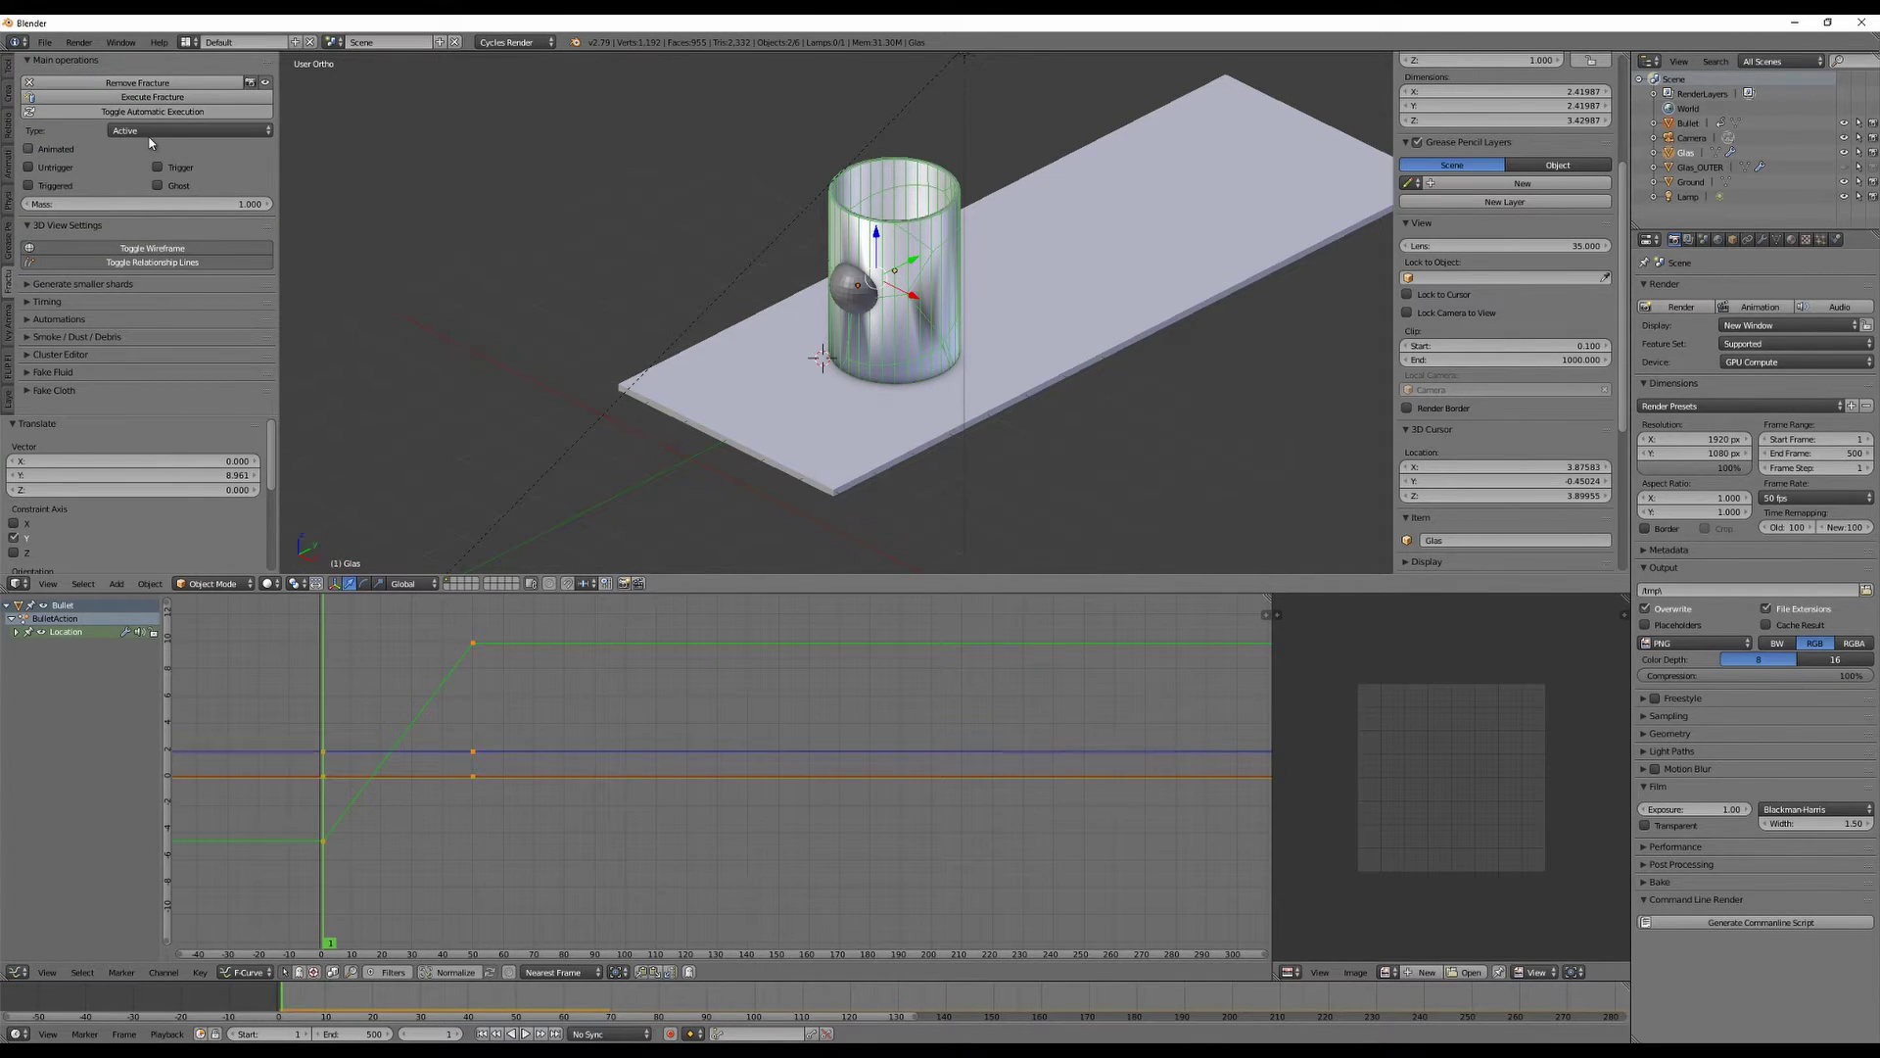
click(31, 284)
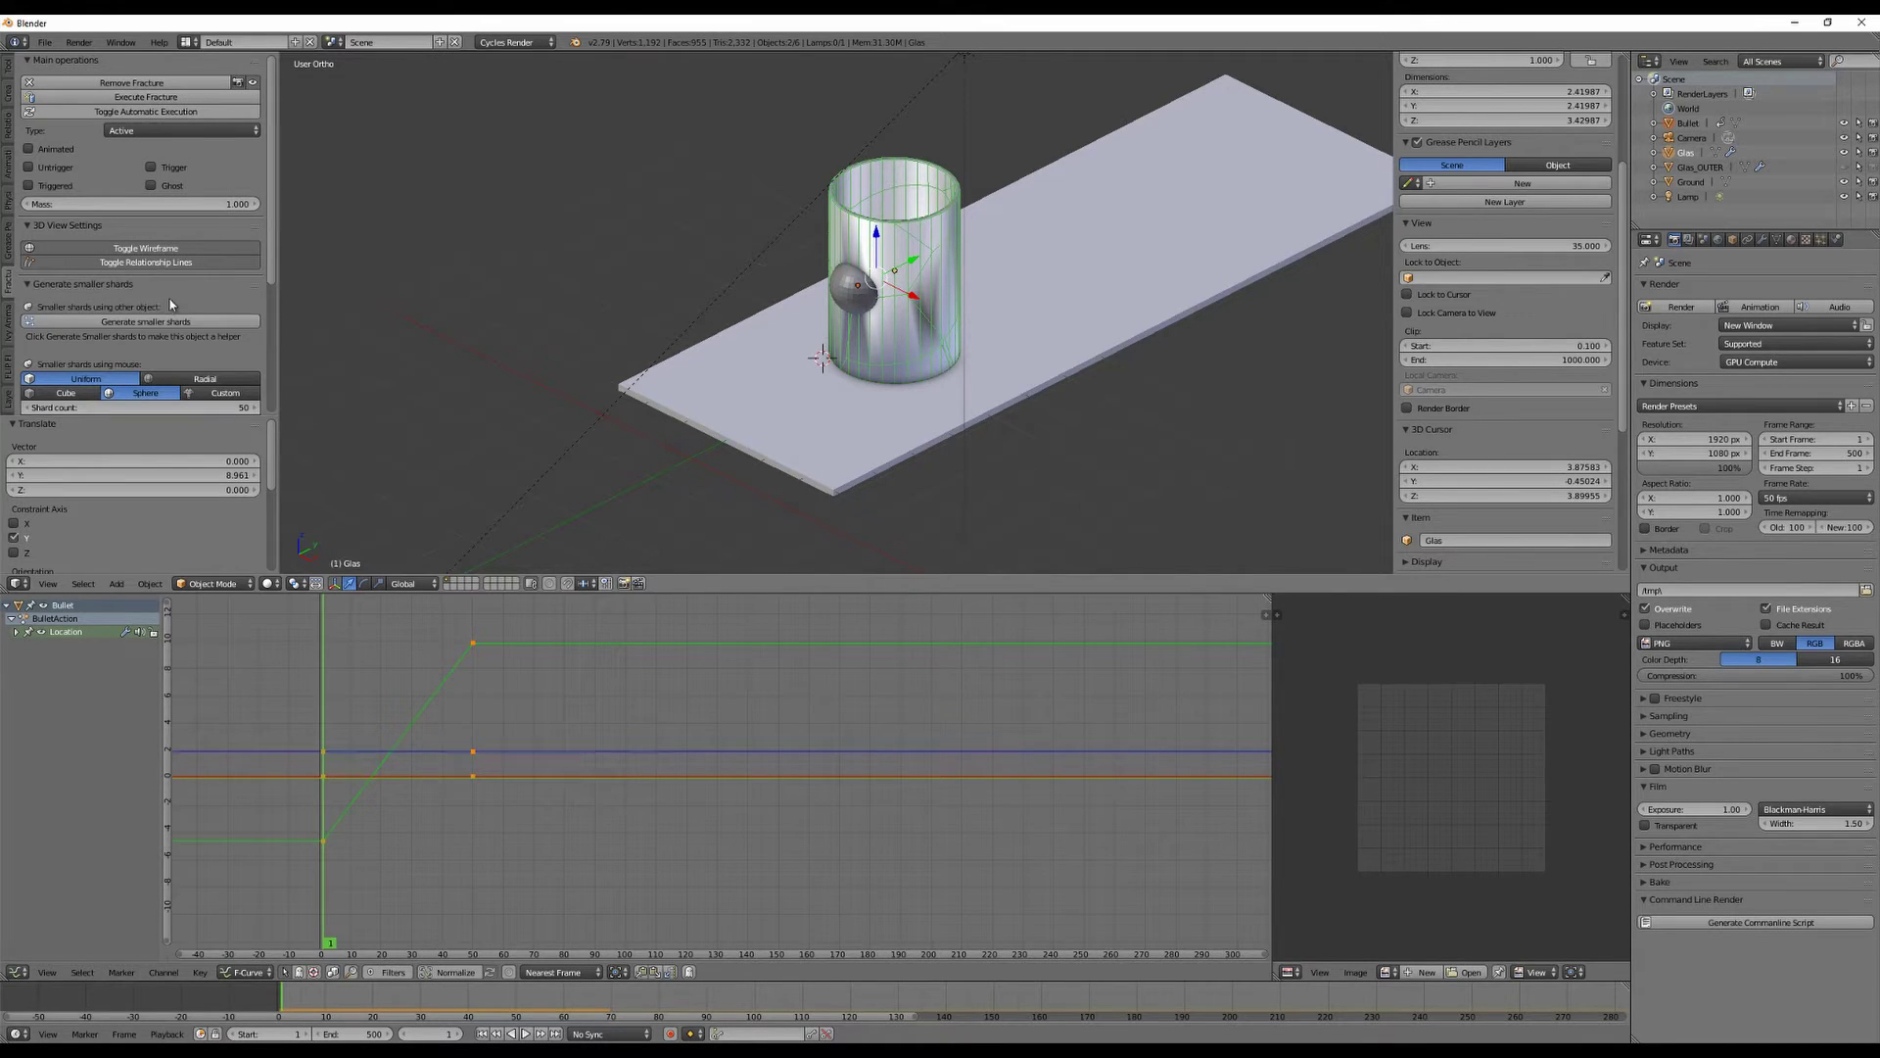
click(125, 323)
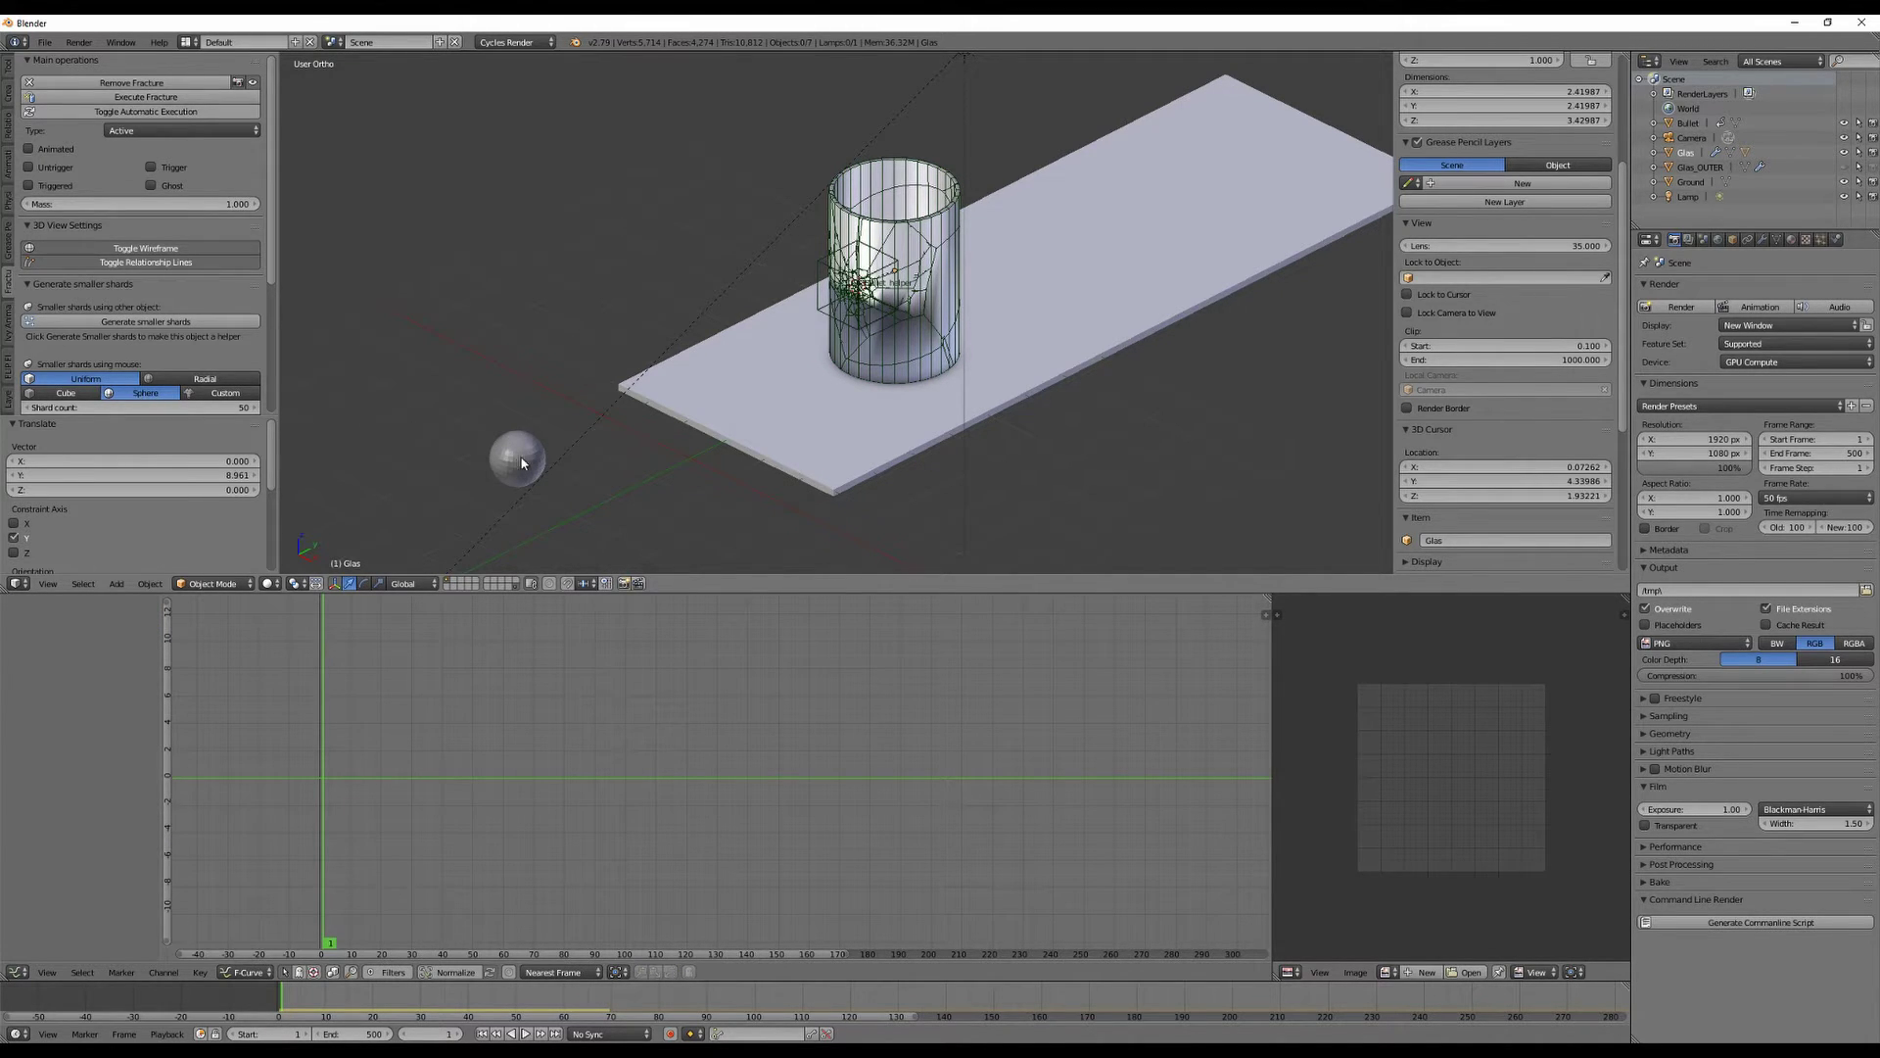
scroll(960, 378, up, 6)
scroll(954, 380, down, 3)
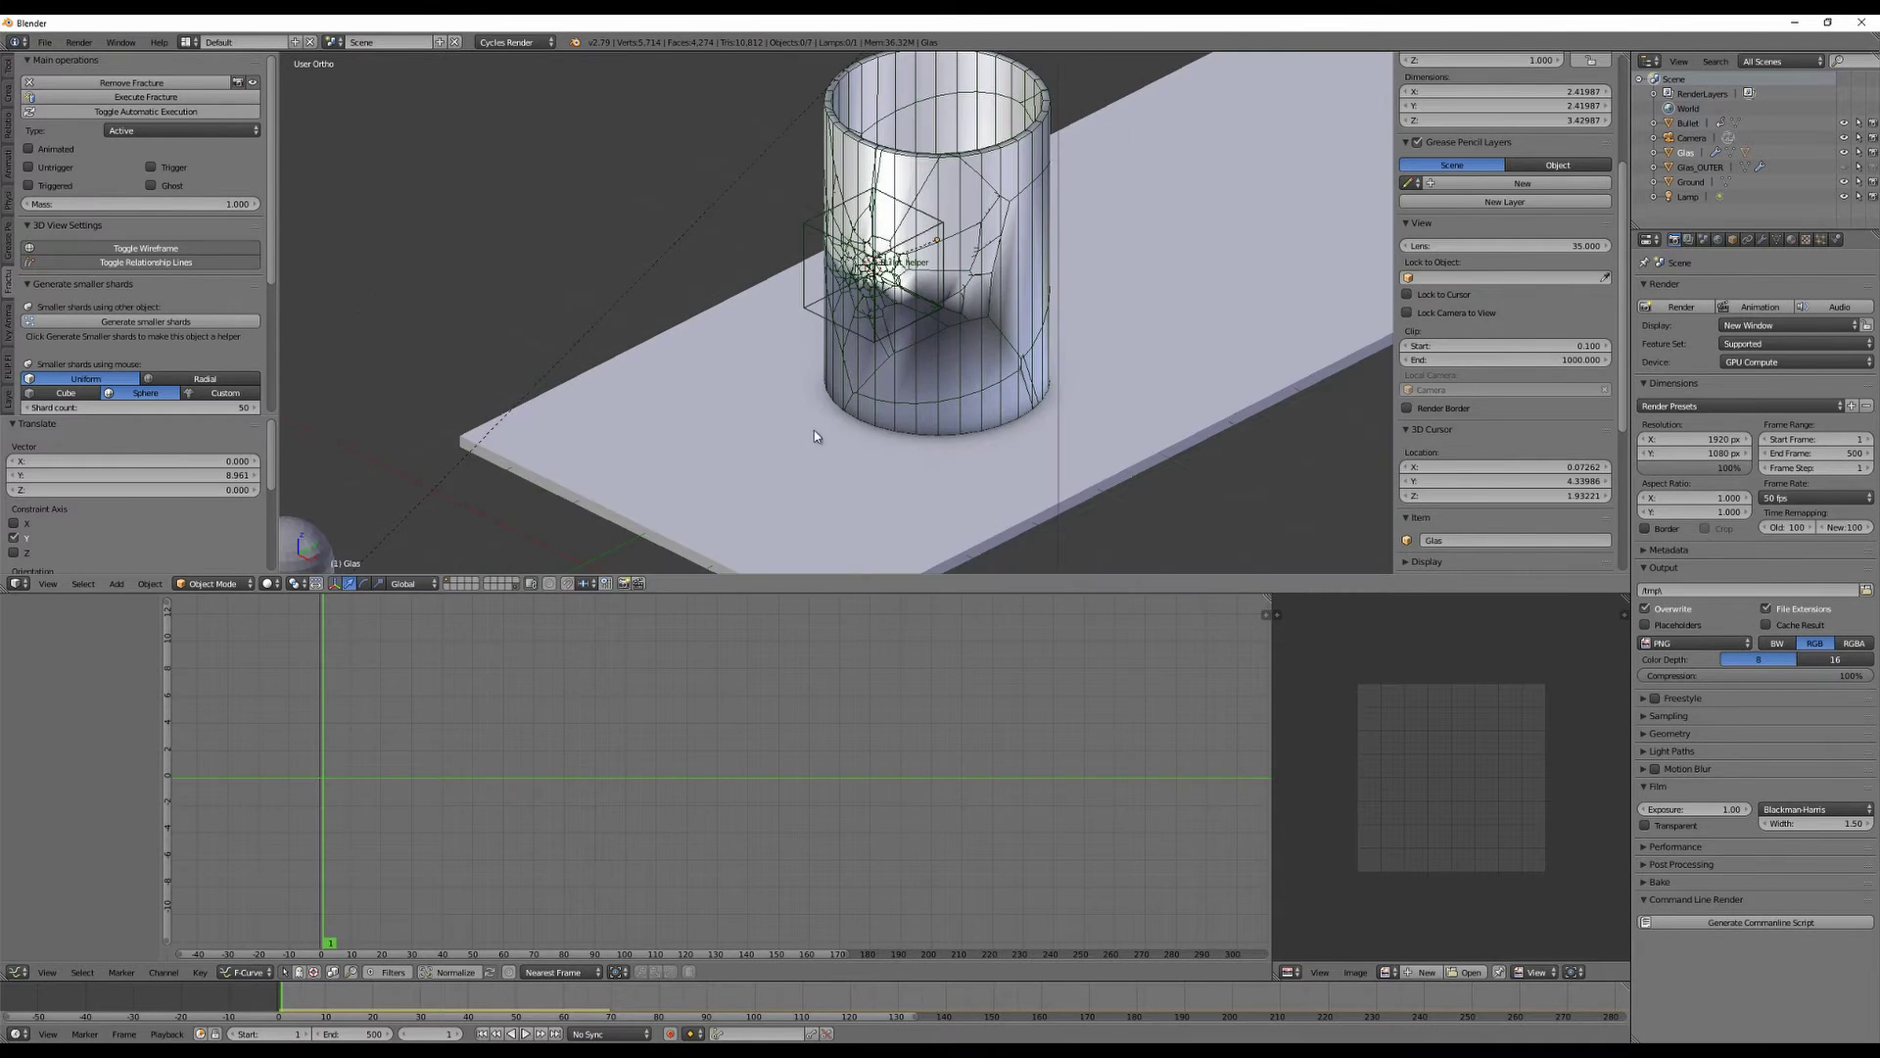
scroll(631, 463, down, 3)
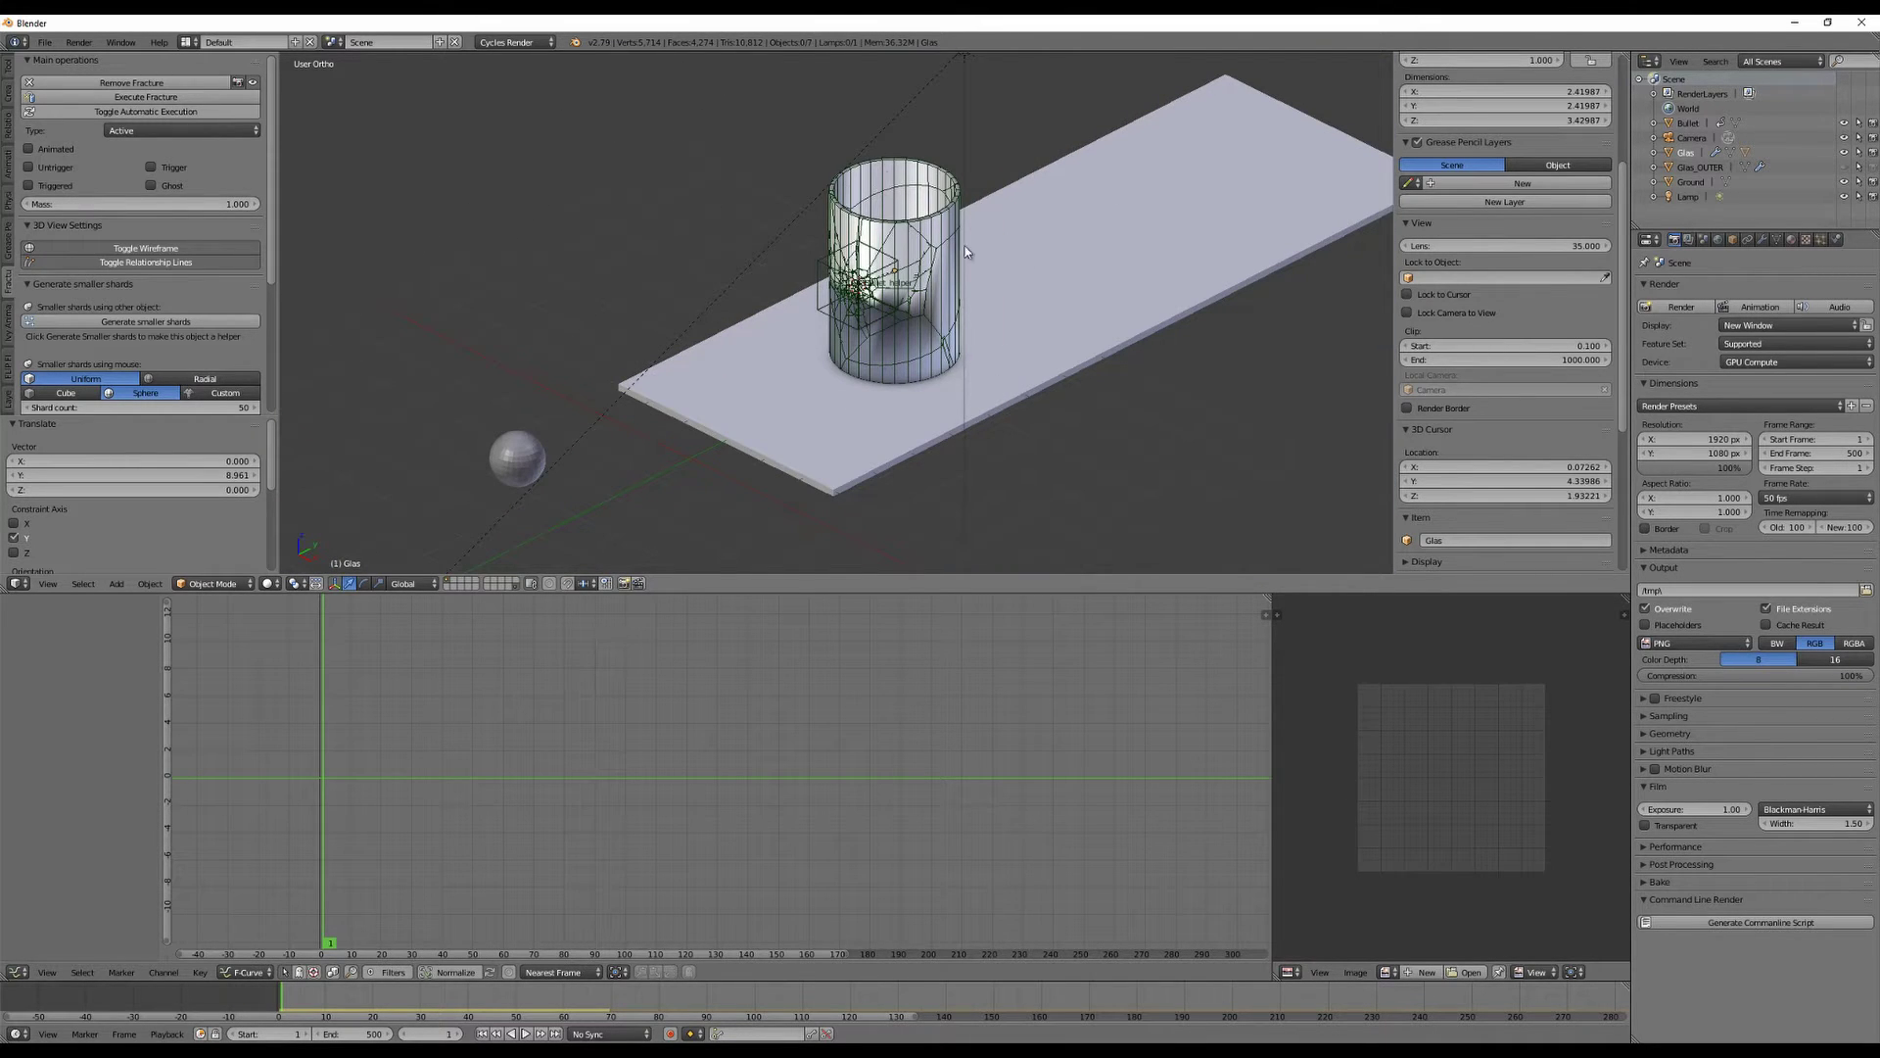
scroll(928, 309, up, 6)
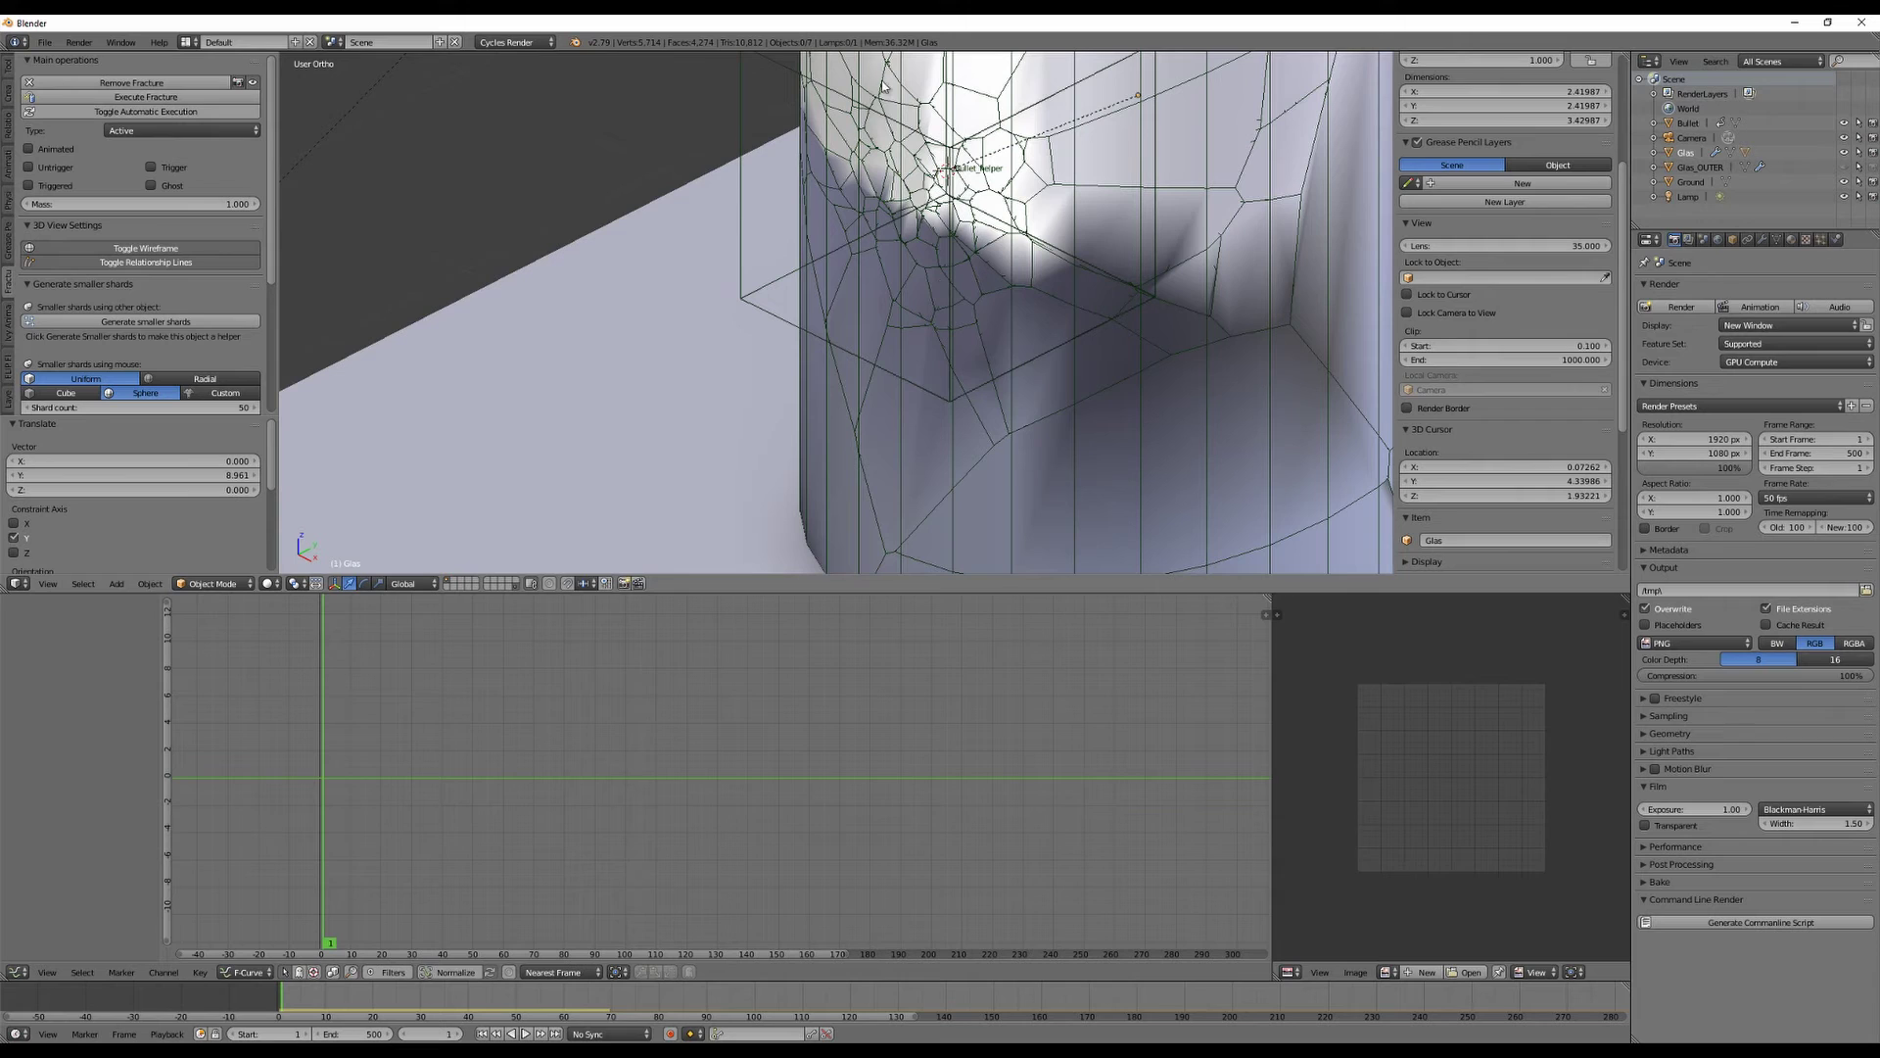
scroll(995, 199, down, 6)
In top view, duplicate Bullet_helper and move the copy about 2.2 units along Y to the opposite glass wall.
middle_drag(997, 201, 1148, 284)
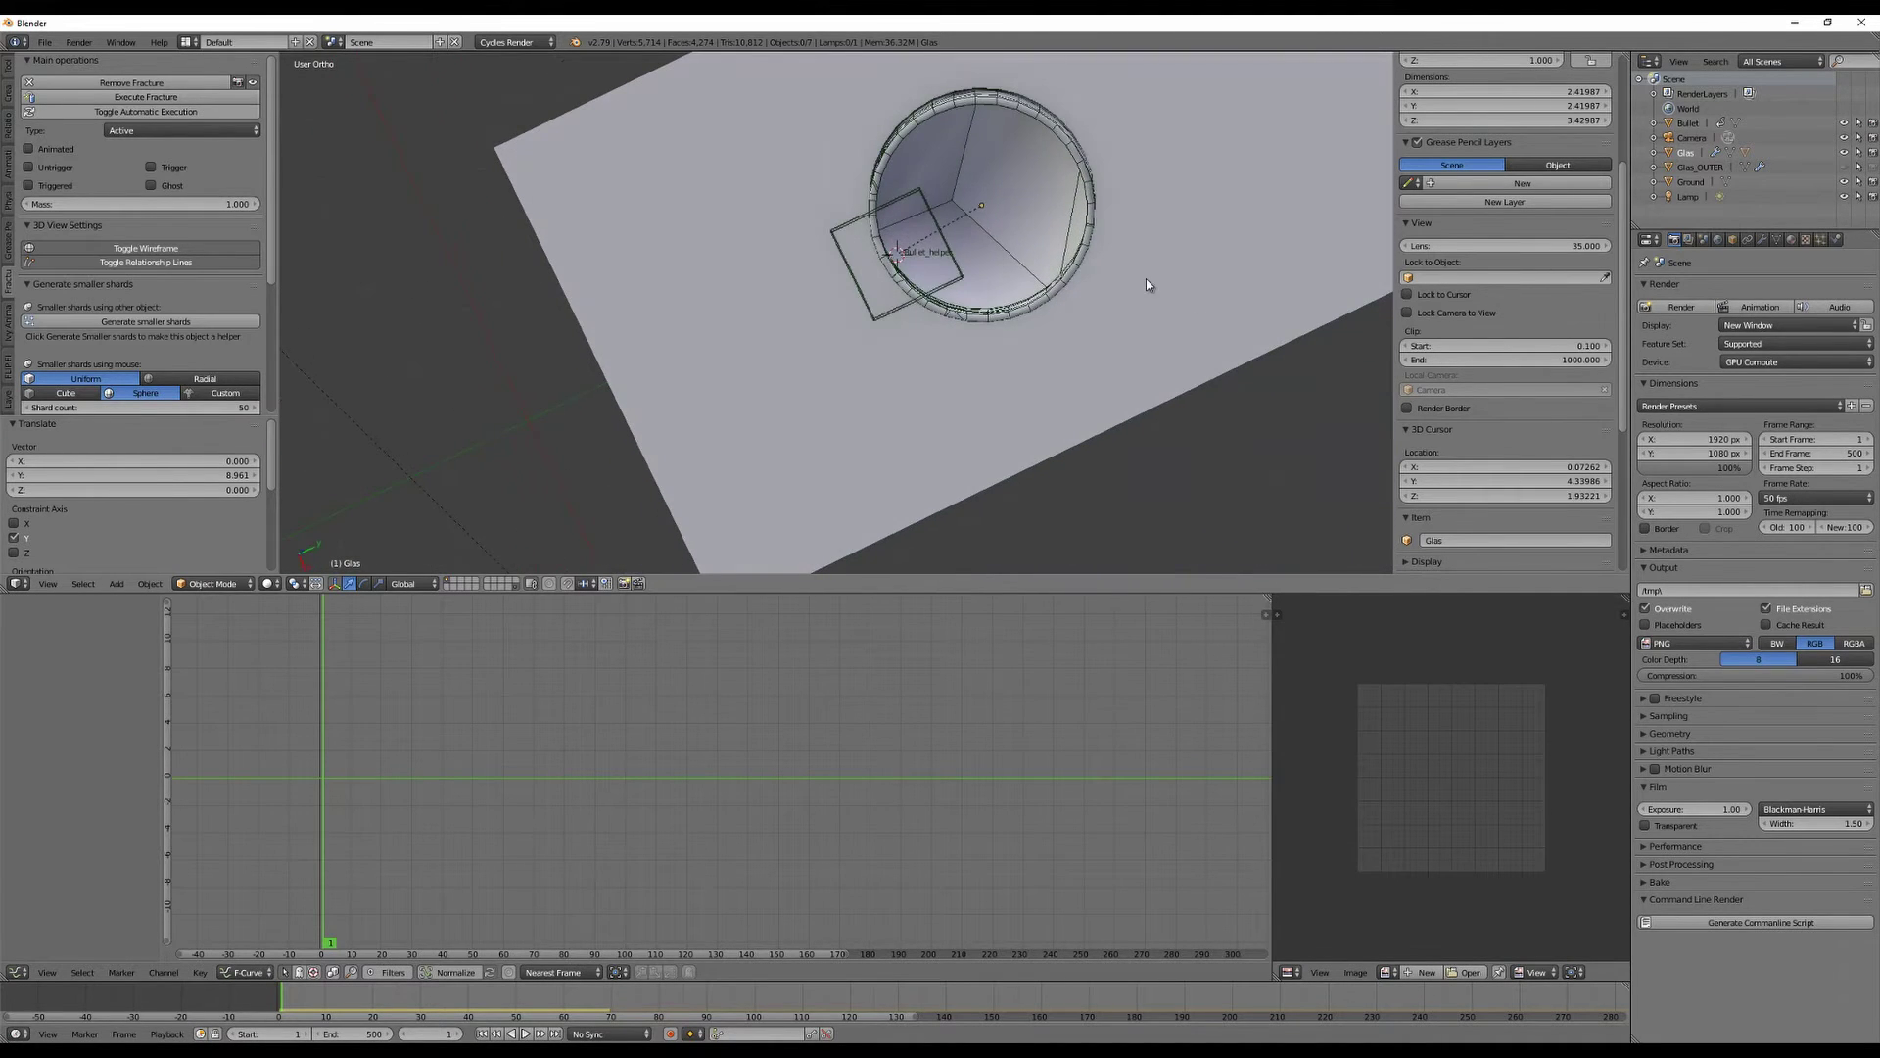
right_click(882, 316)
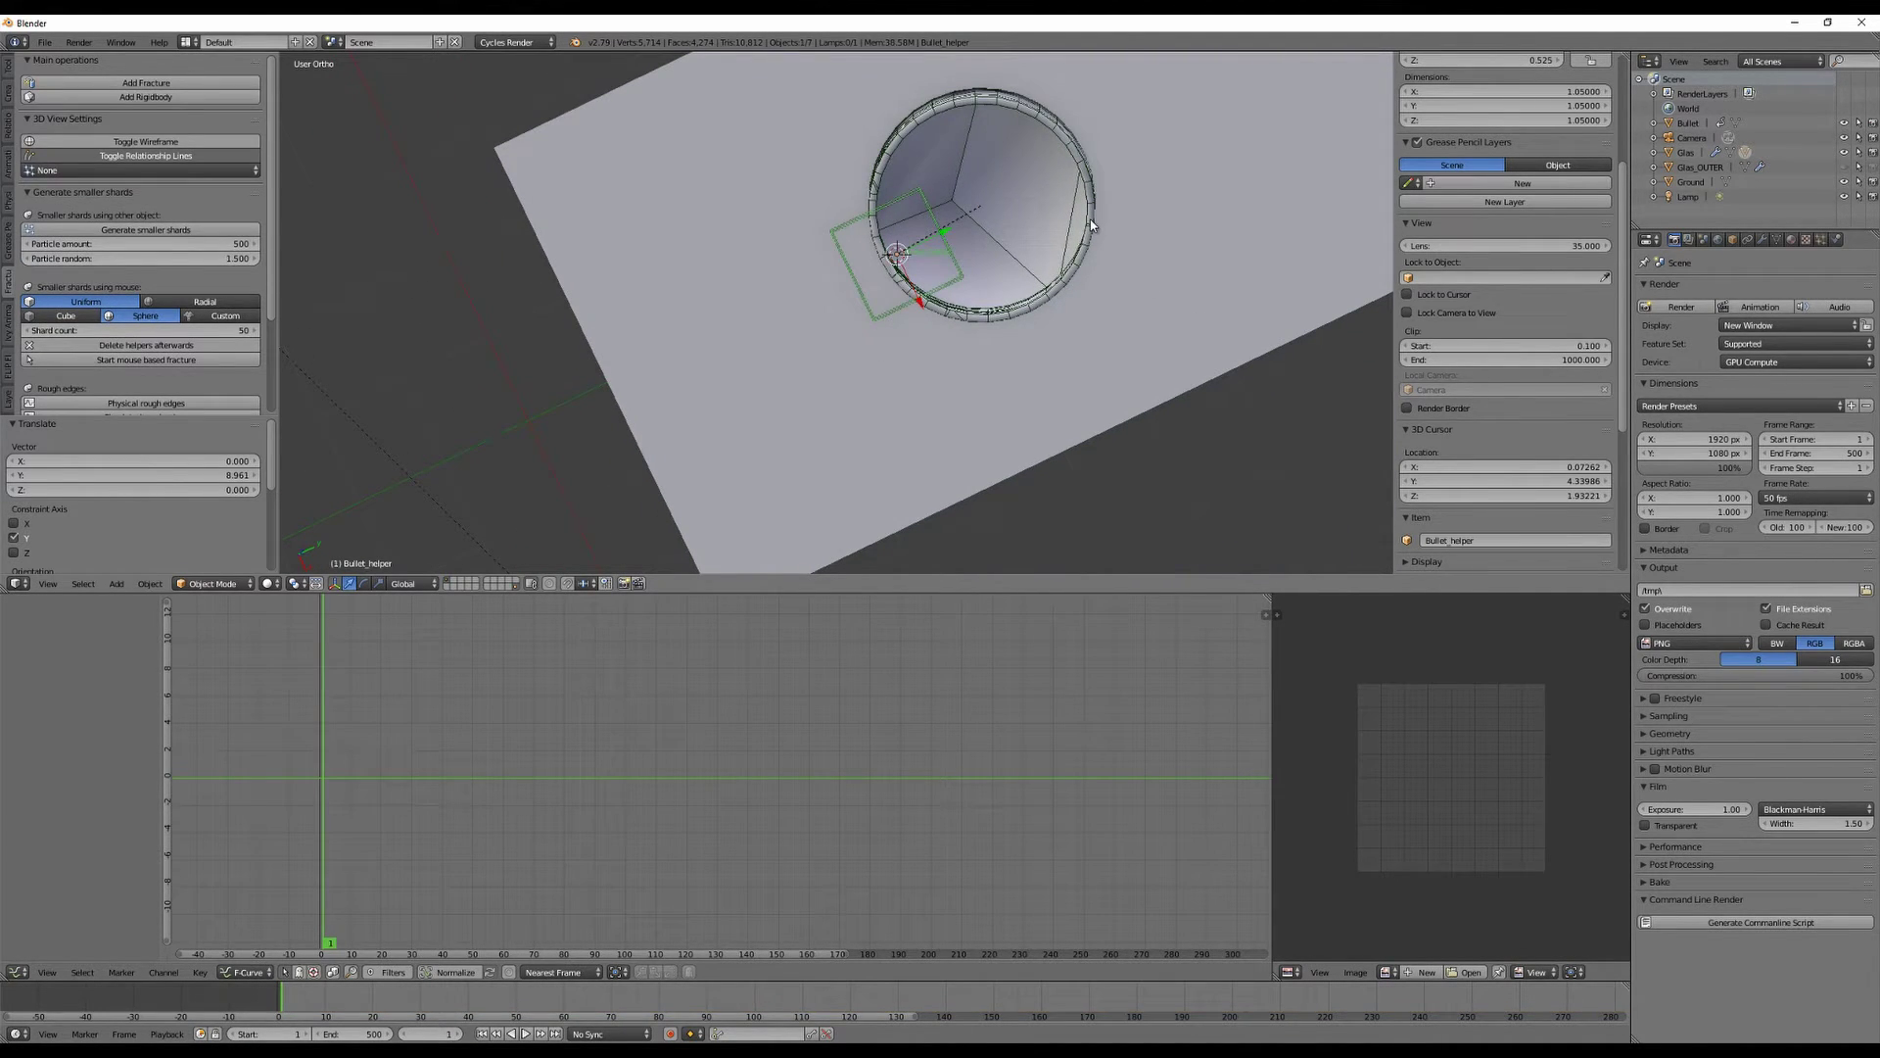
key(KP_7)
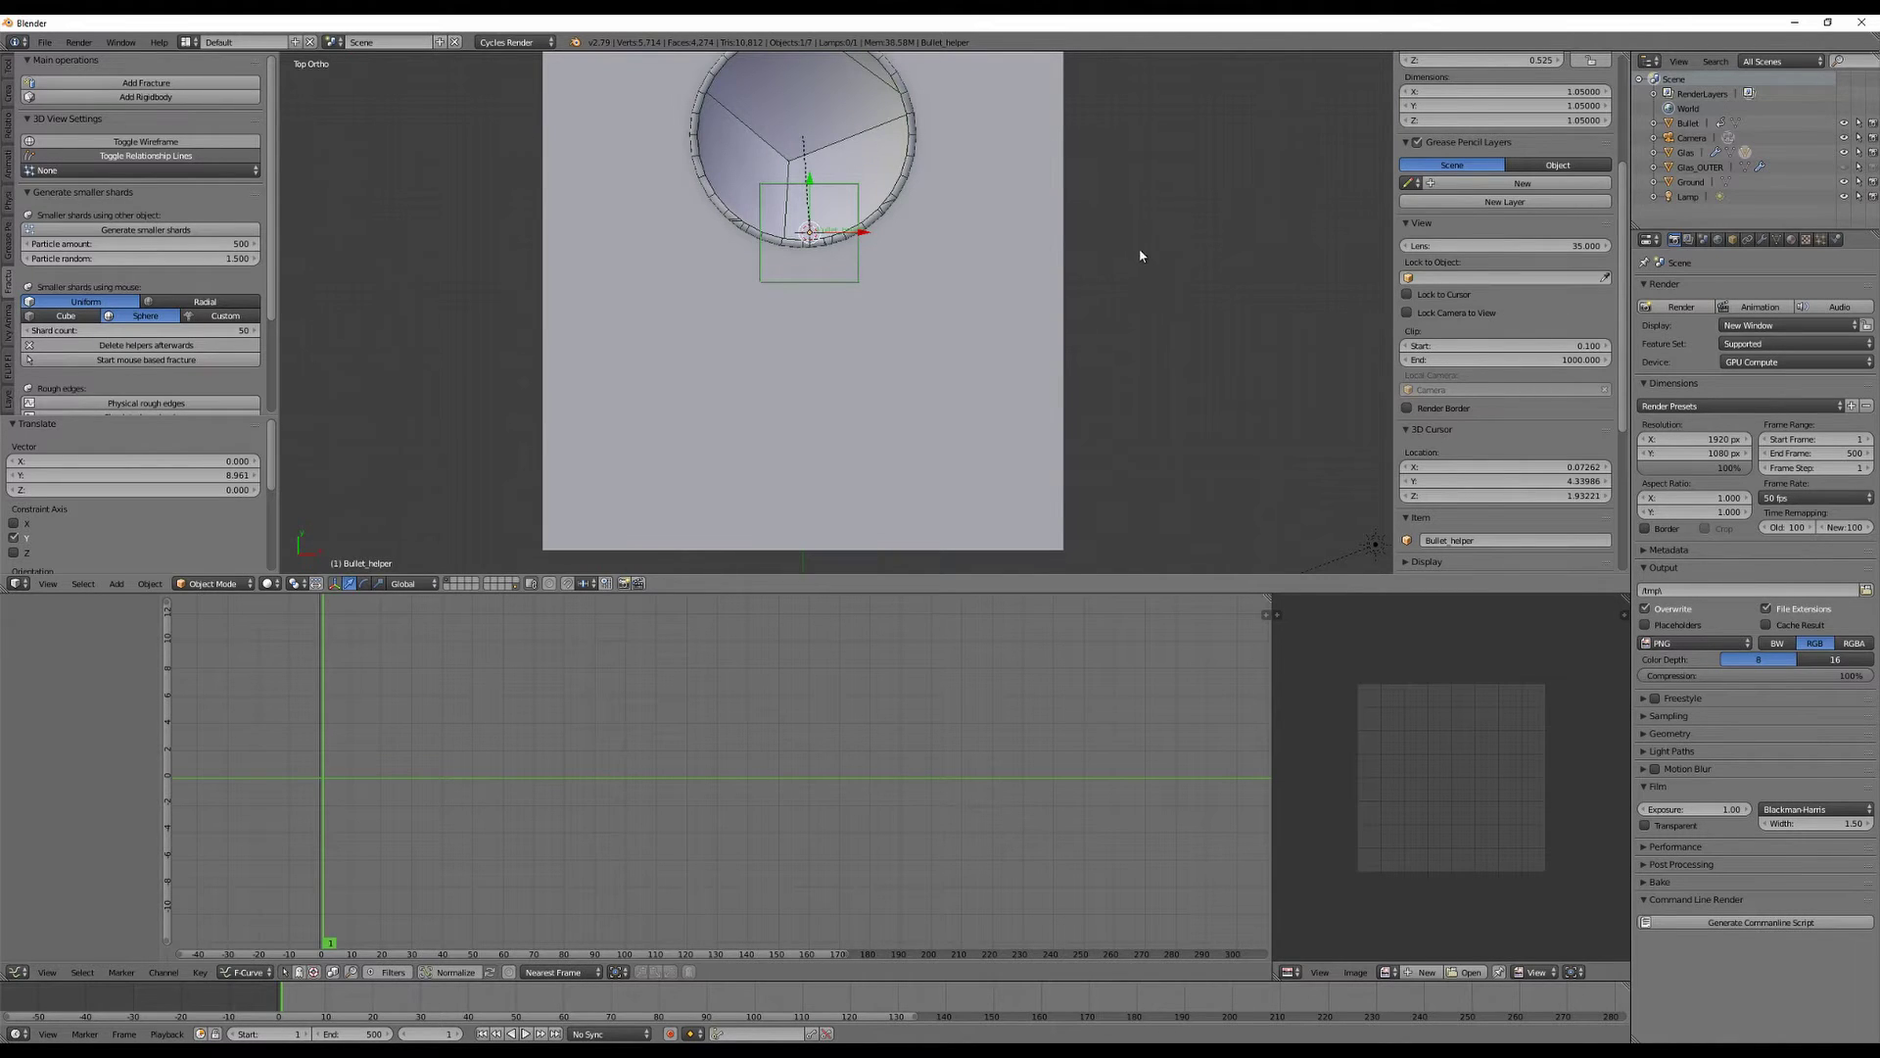
shift+middle_drag(1140, 250, 1124, 444)
key(shift+d)
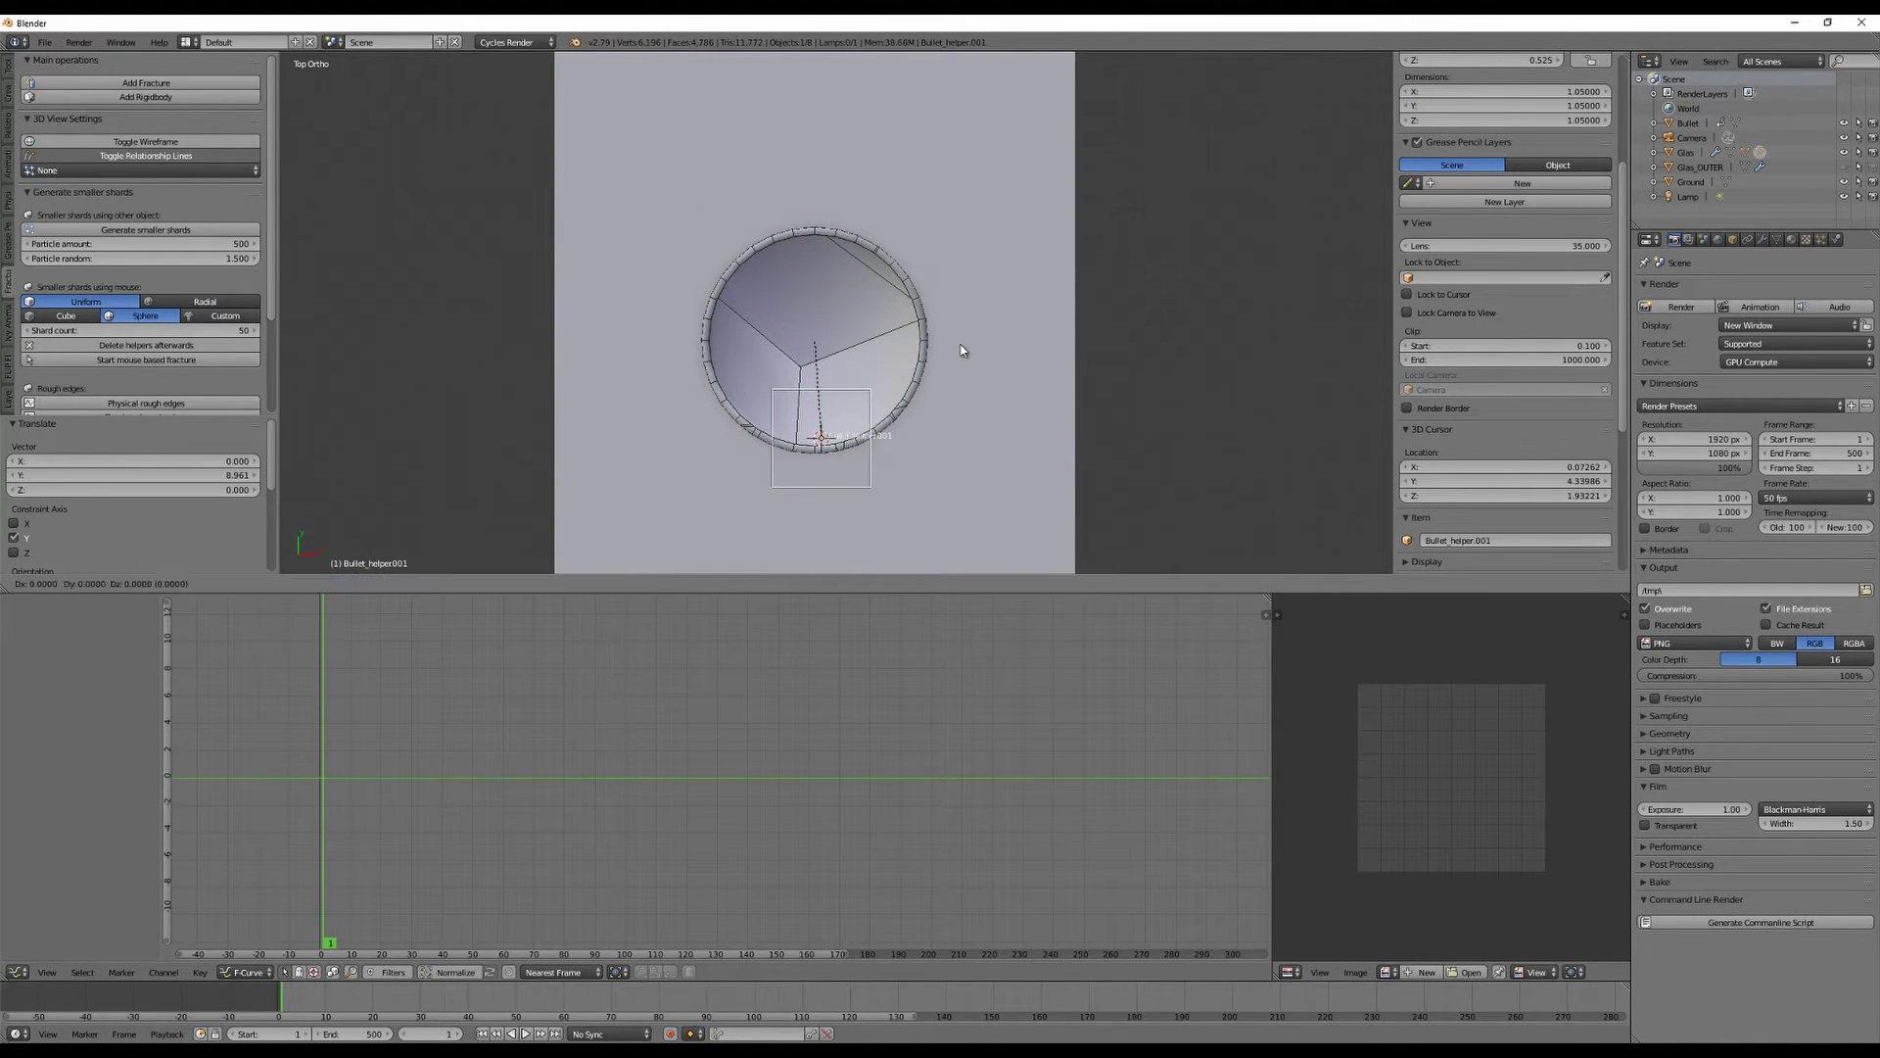
key(x)
key(y)
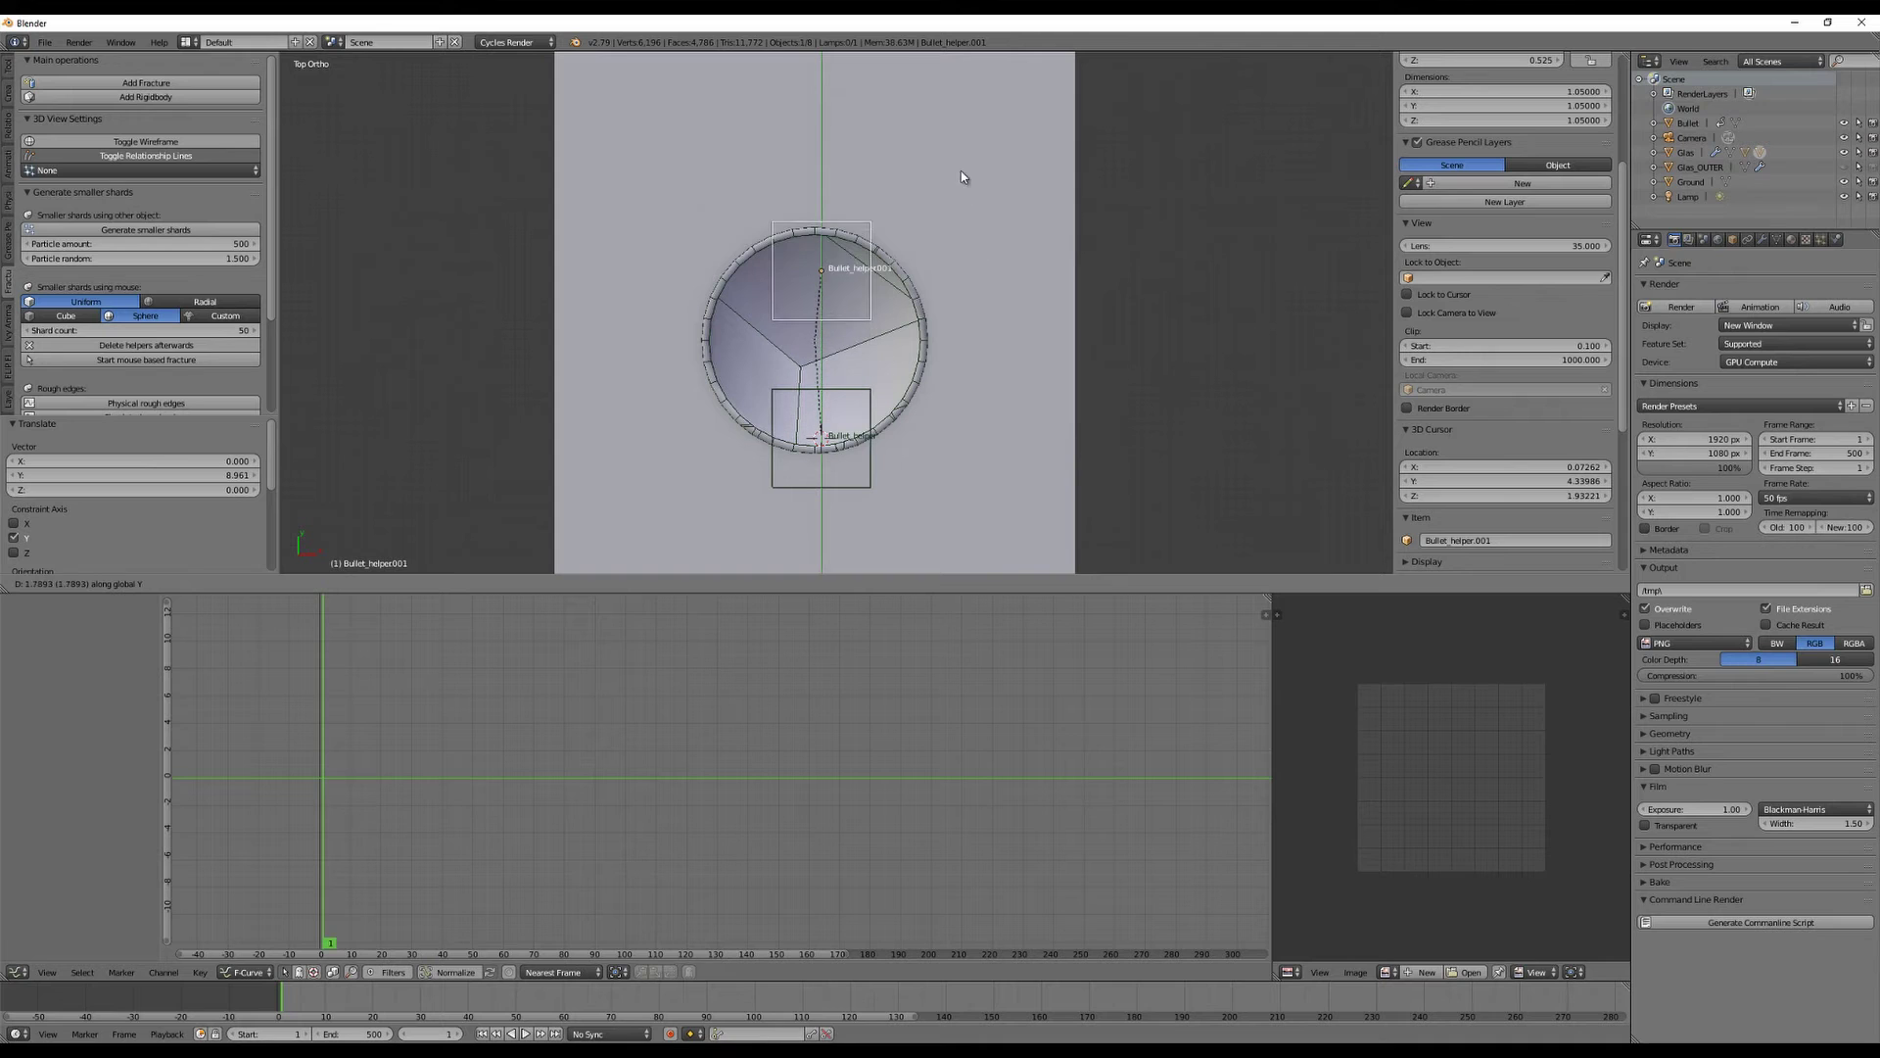
click(946, 143)
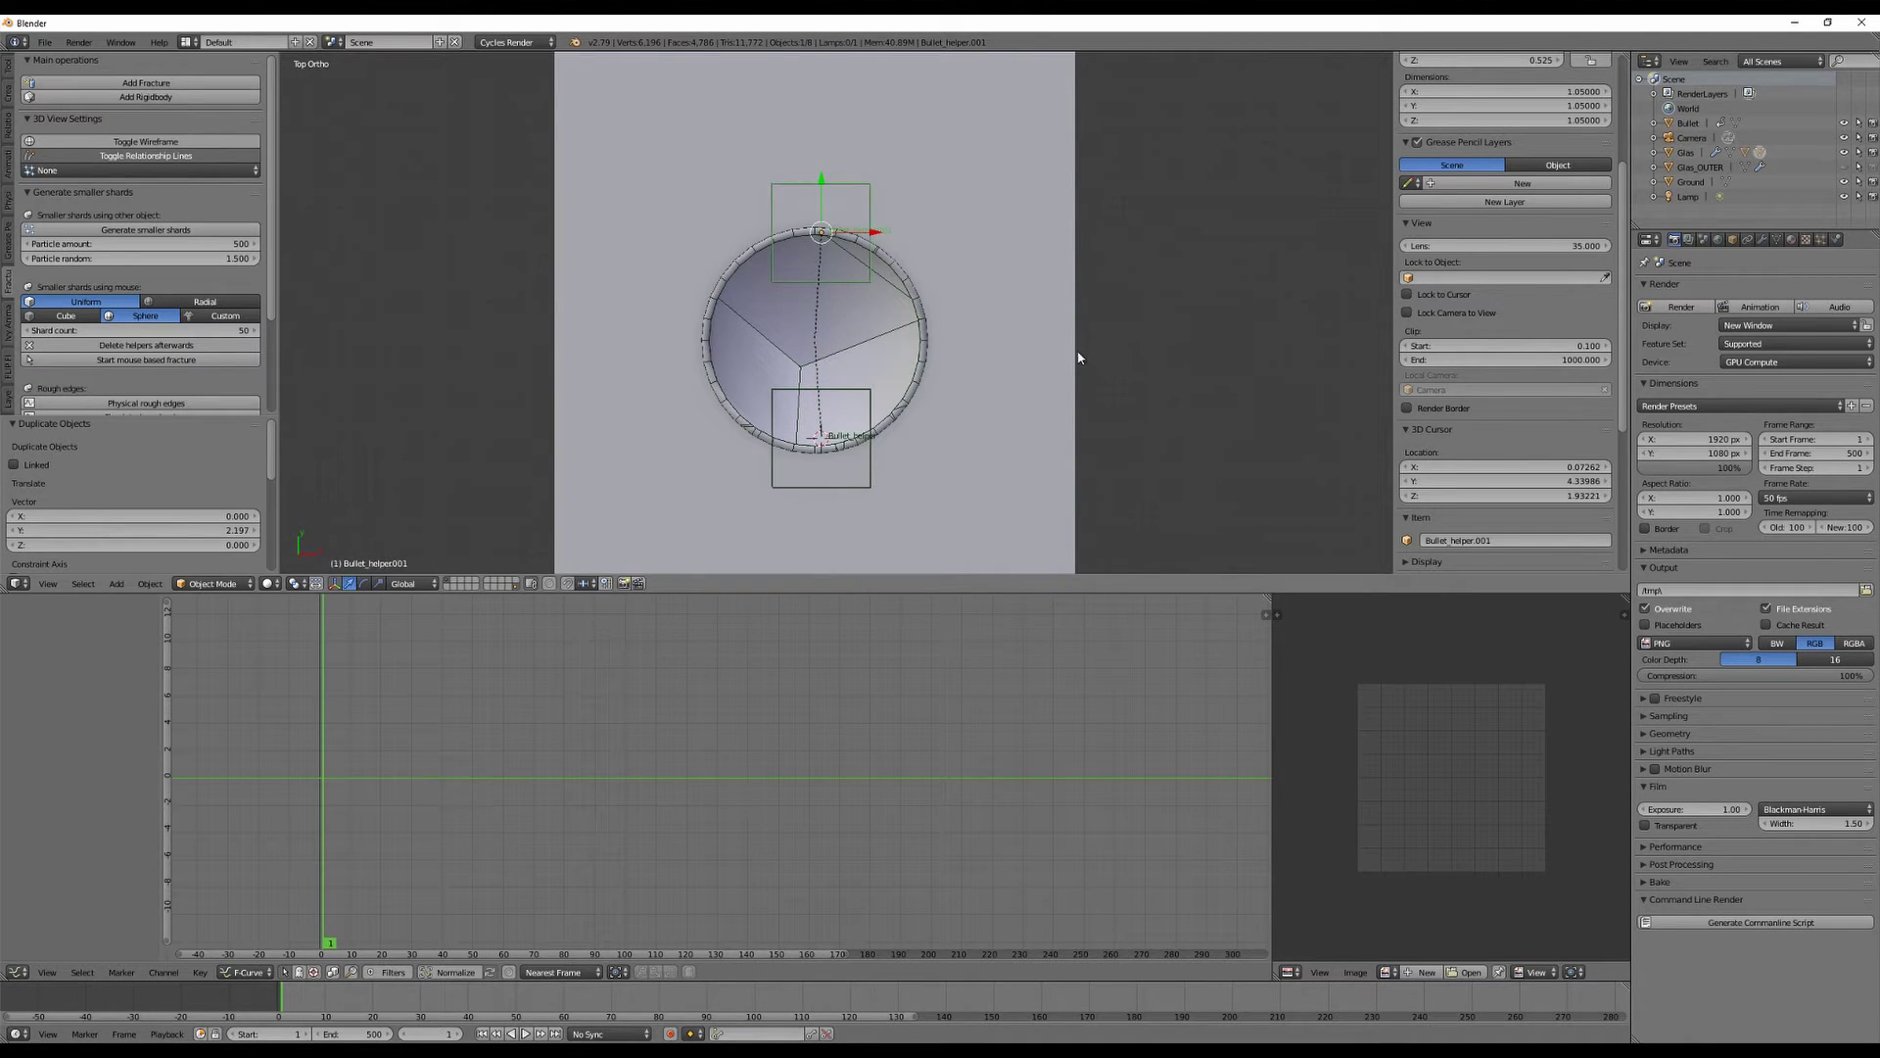
Execute the fracture on Glas again with both helpers and inspect the shards around the glass.
middle_drag(1103, 362, 967, 231)
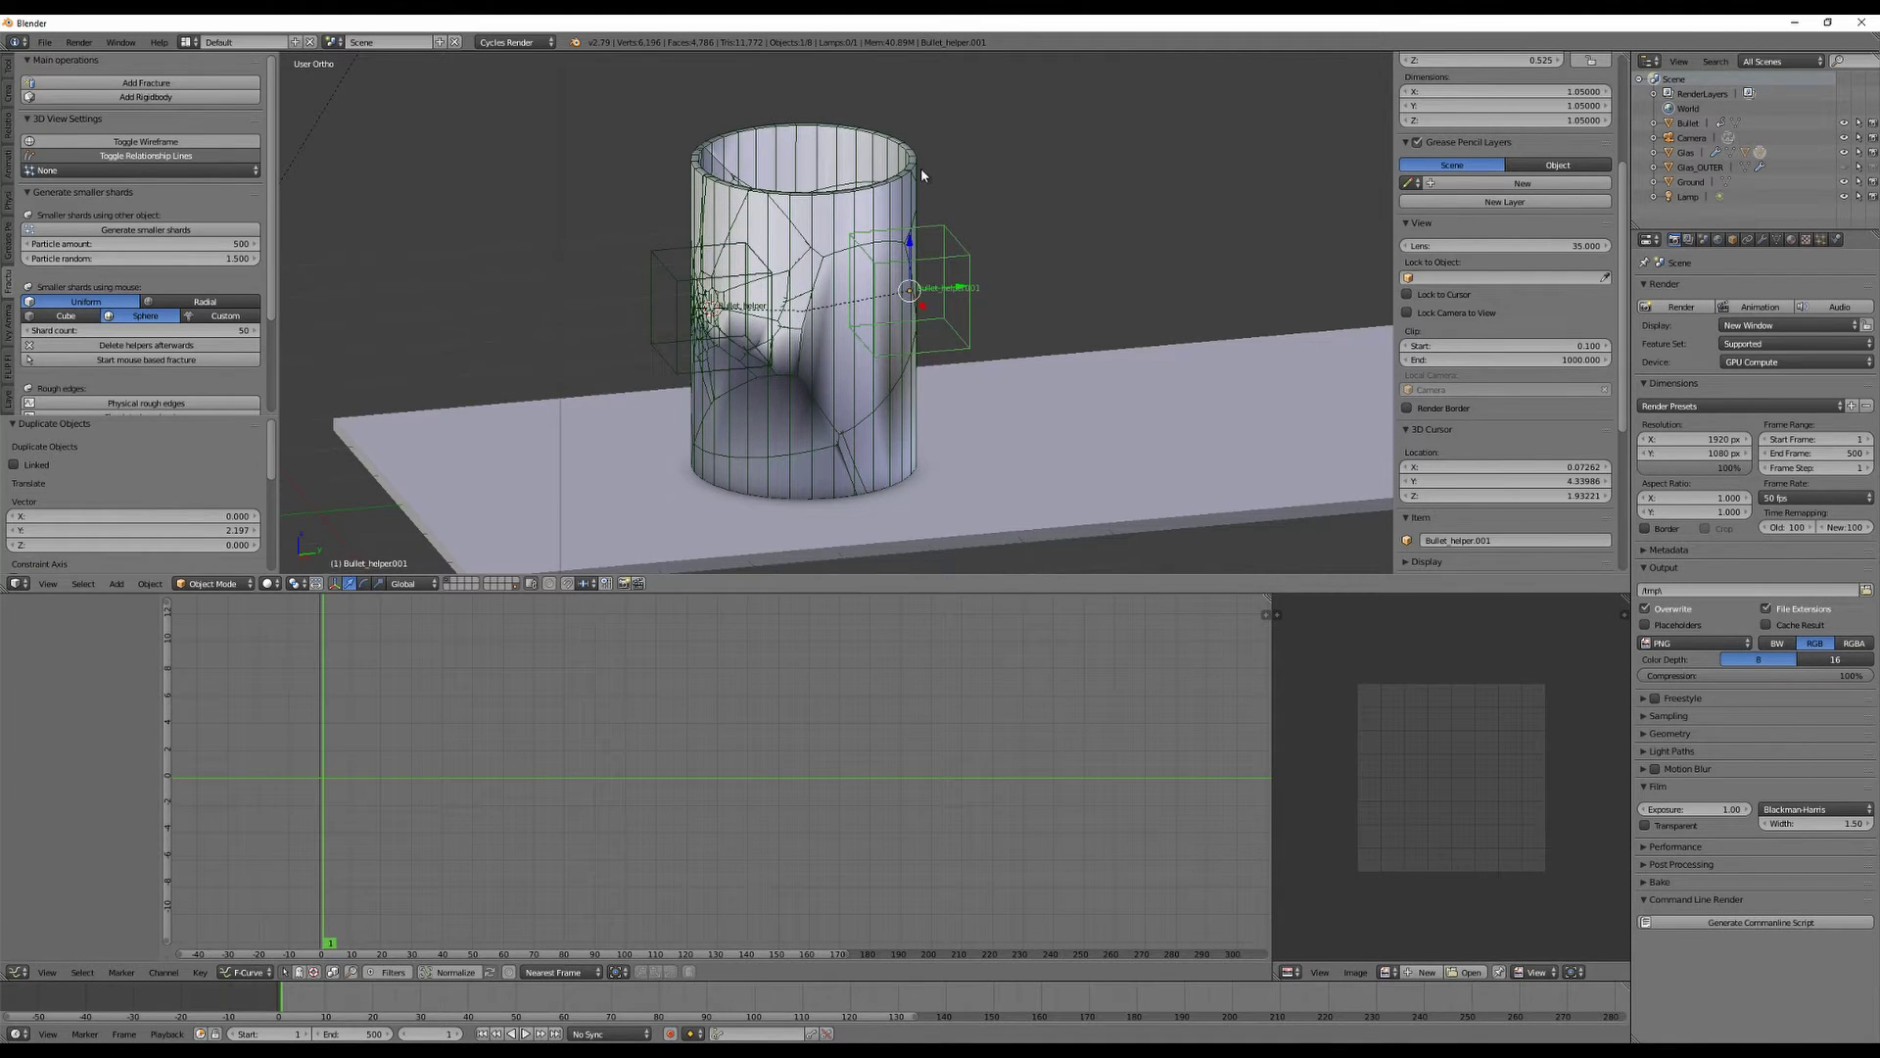
right_click(823, 201)
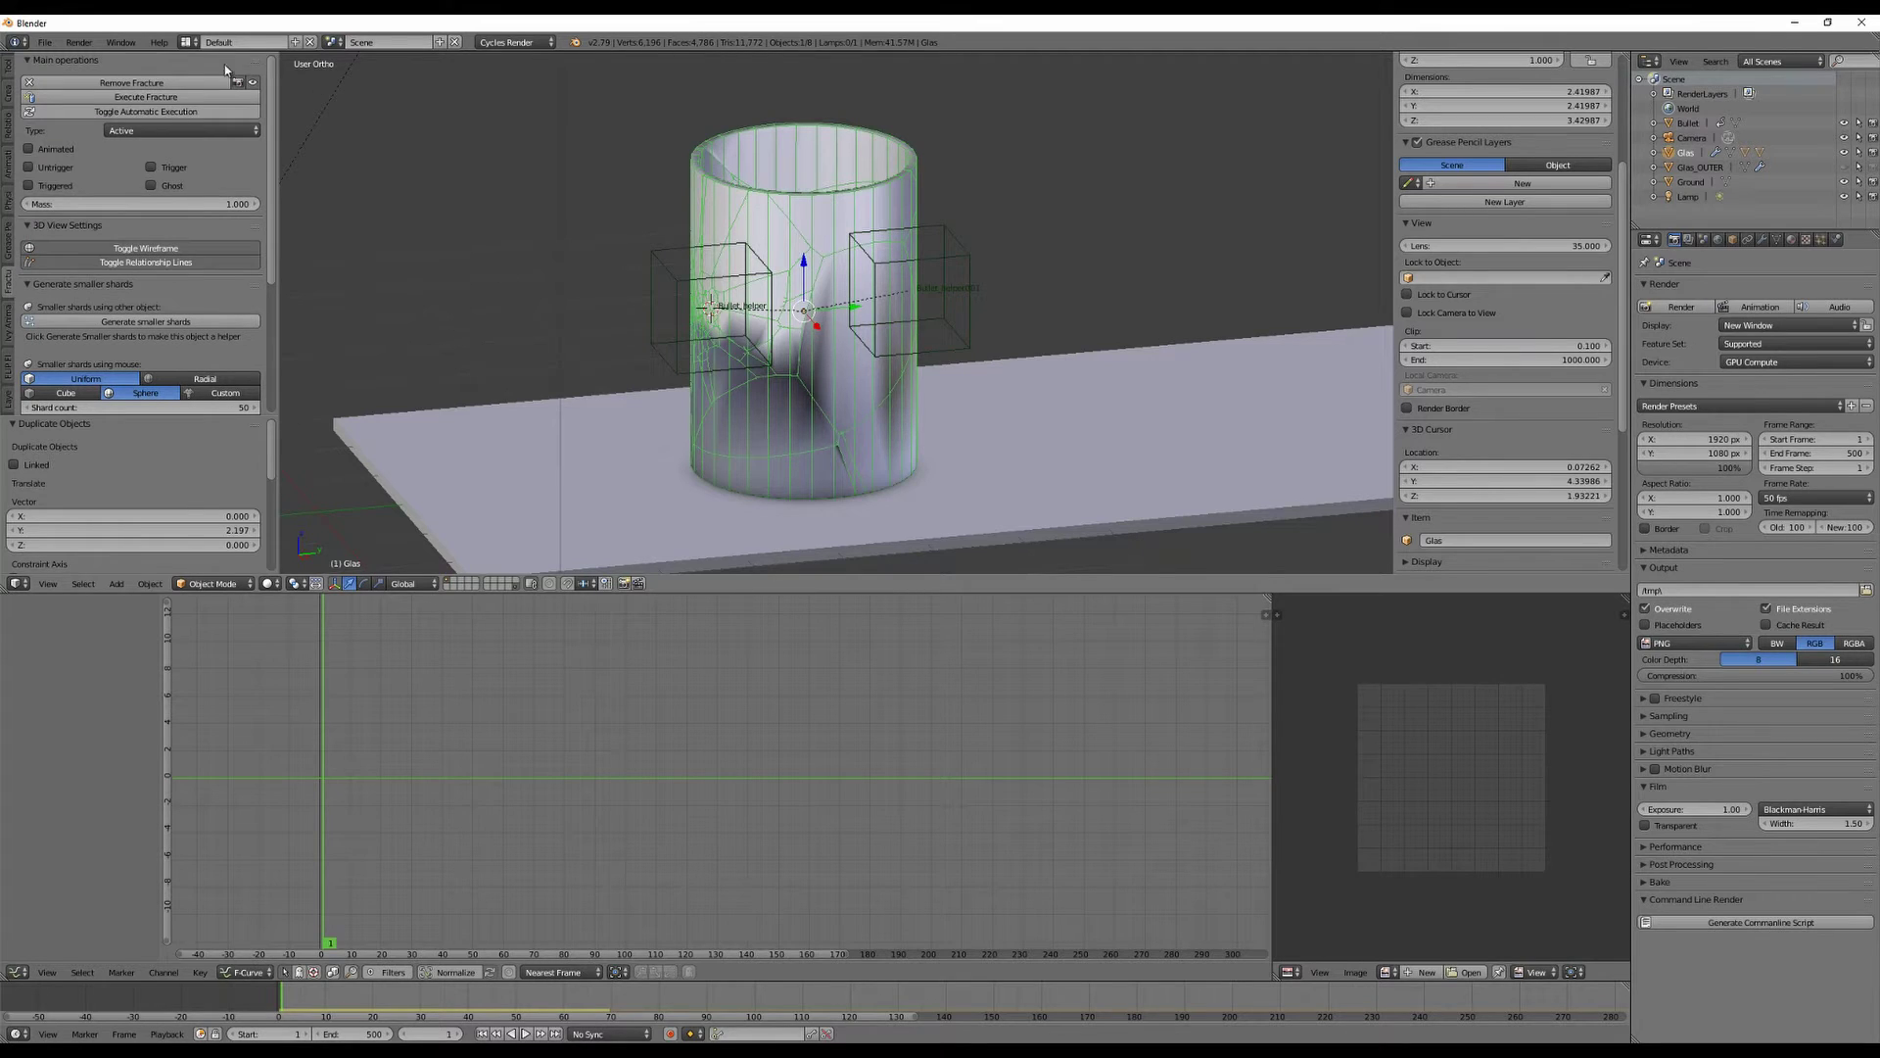
click(145, 102)
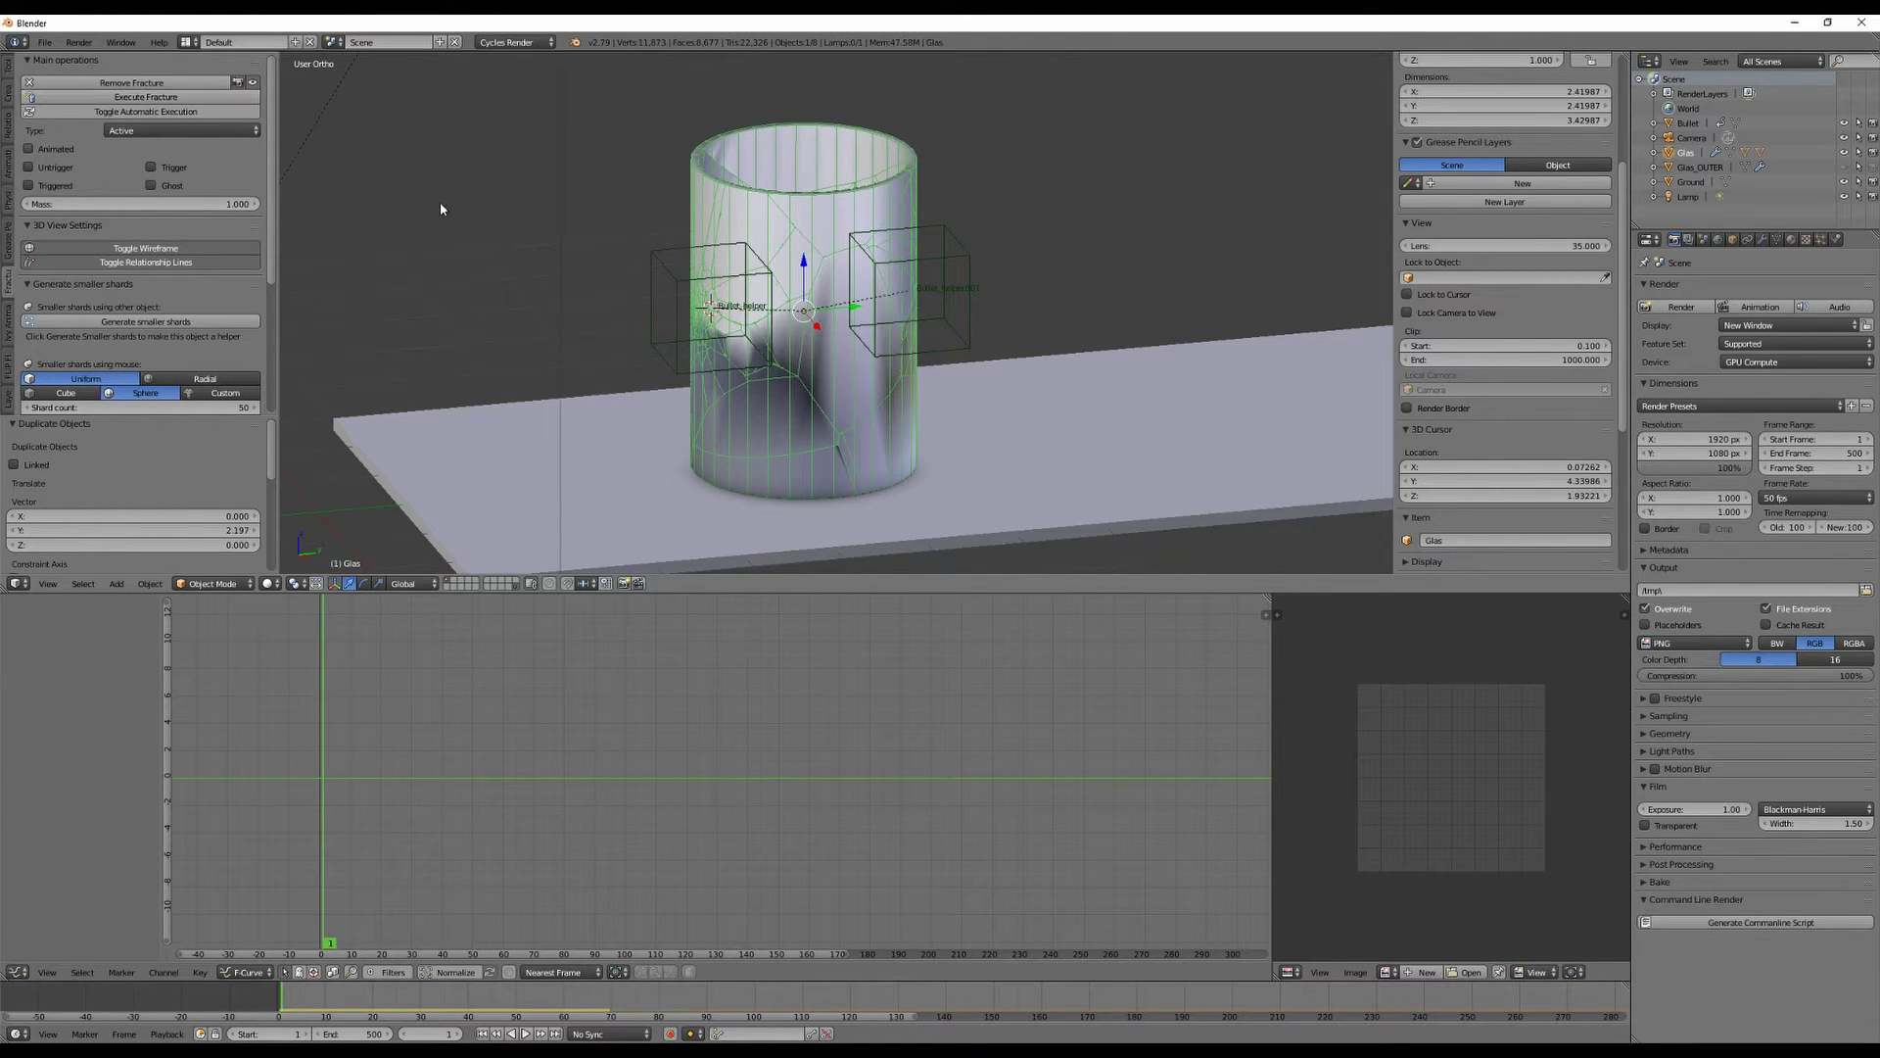
middle_drag(1126, 310, 1077, 284)
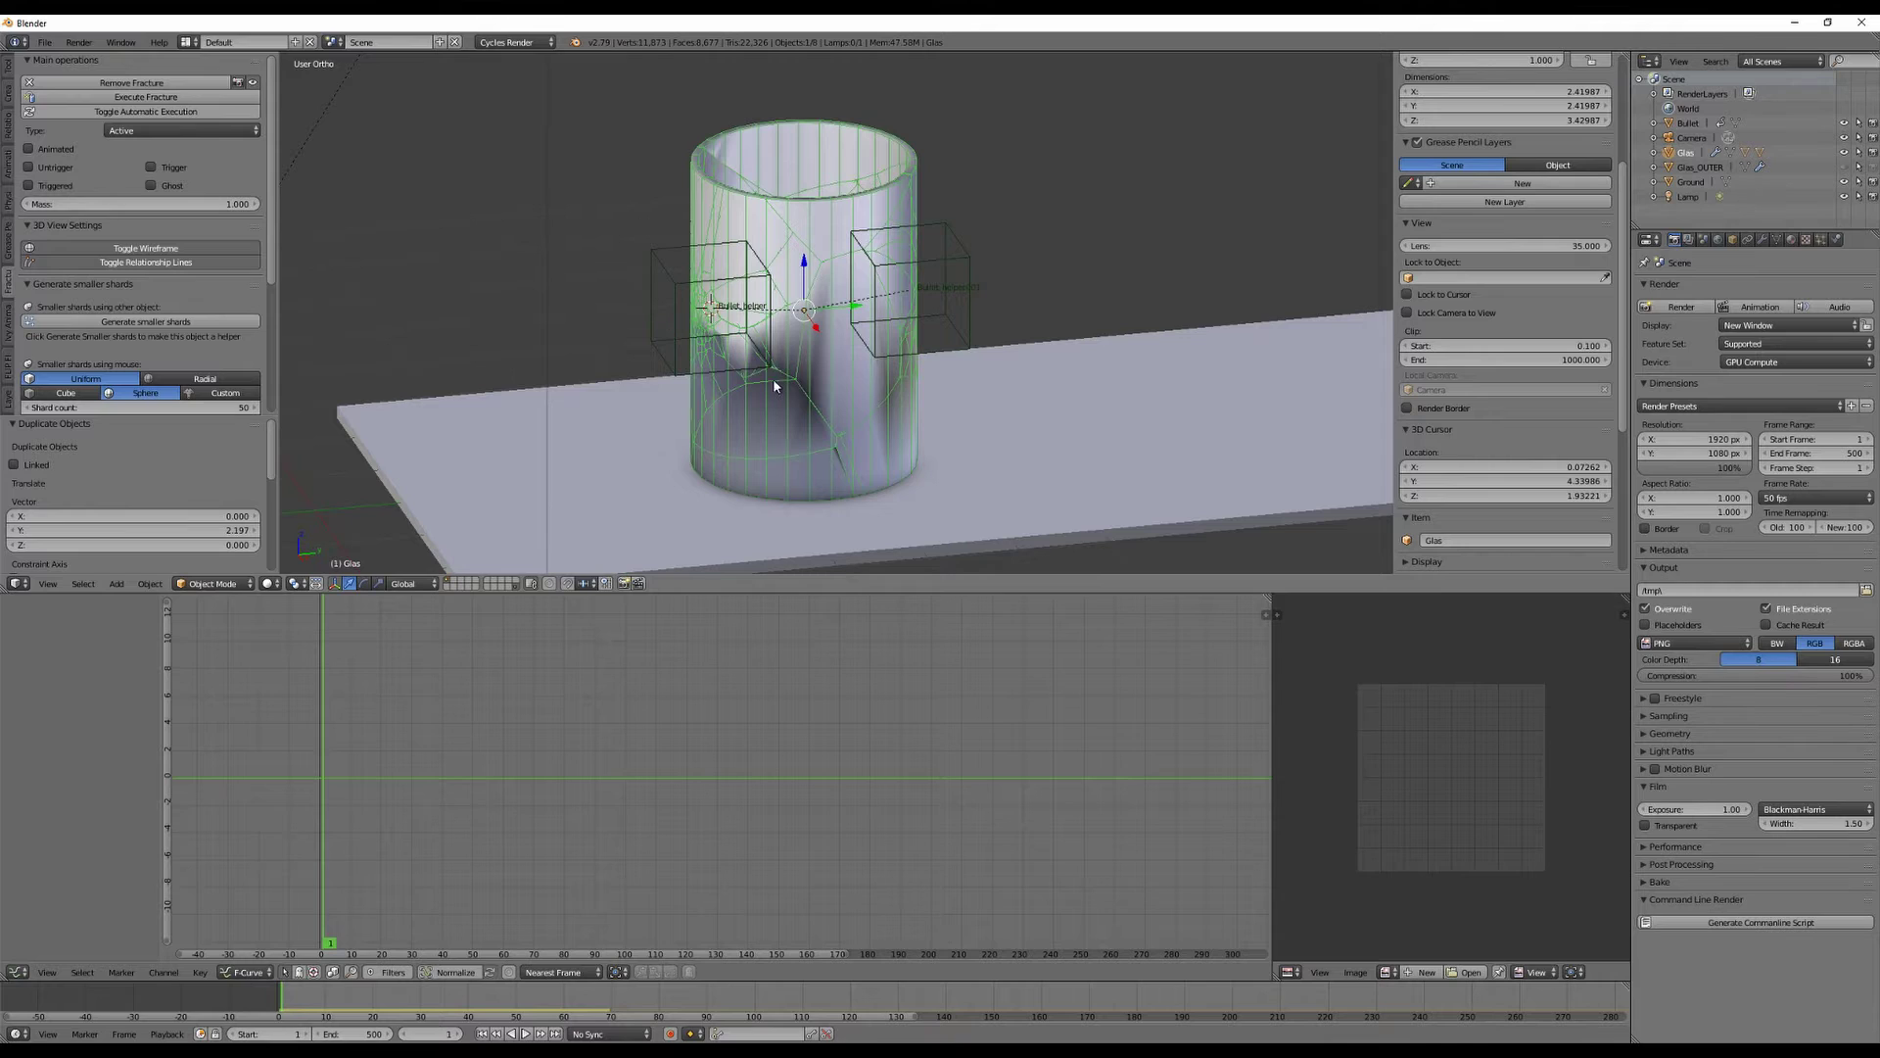
middle_drag(1031, 223, 1058, 257)
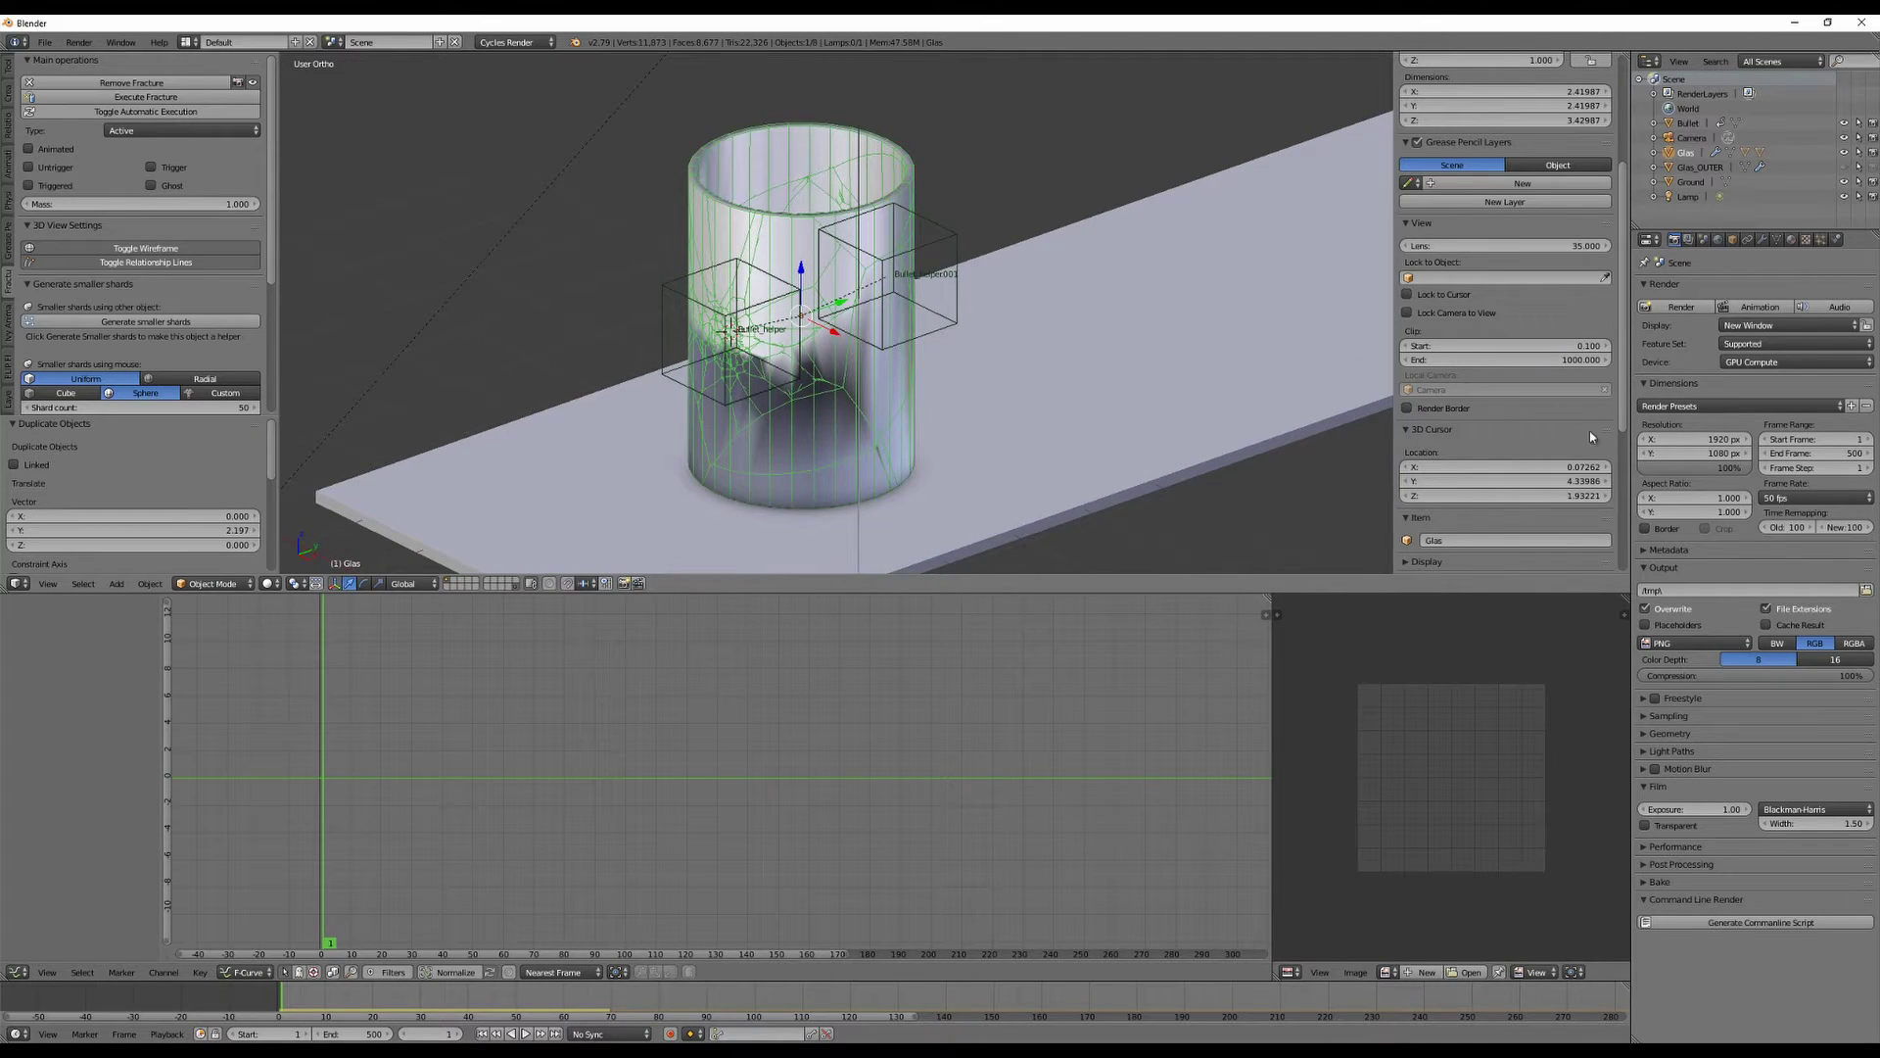
In the Glas fracture settings, set the shard count to 100, execute the fracture and inspect the result.
click(1836, 239)
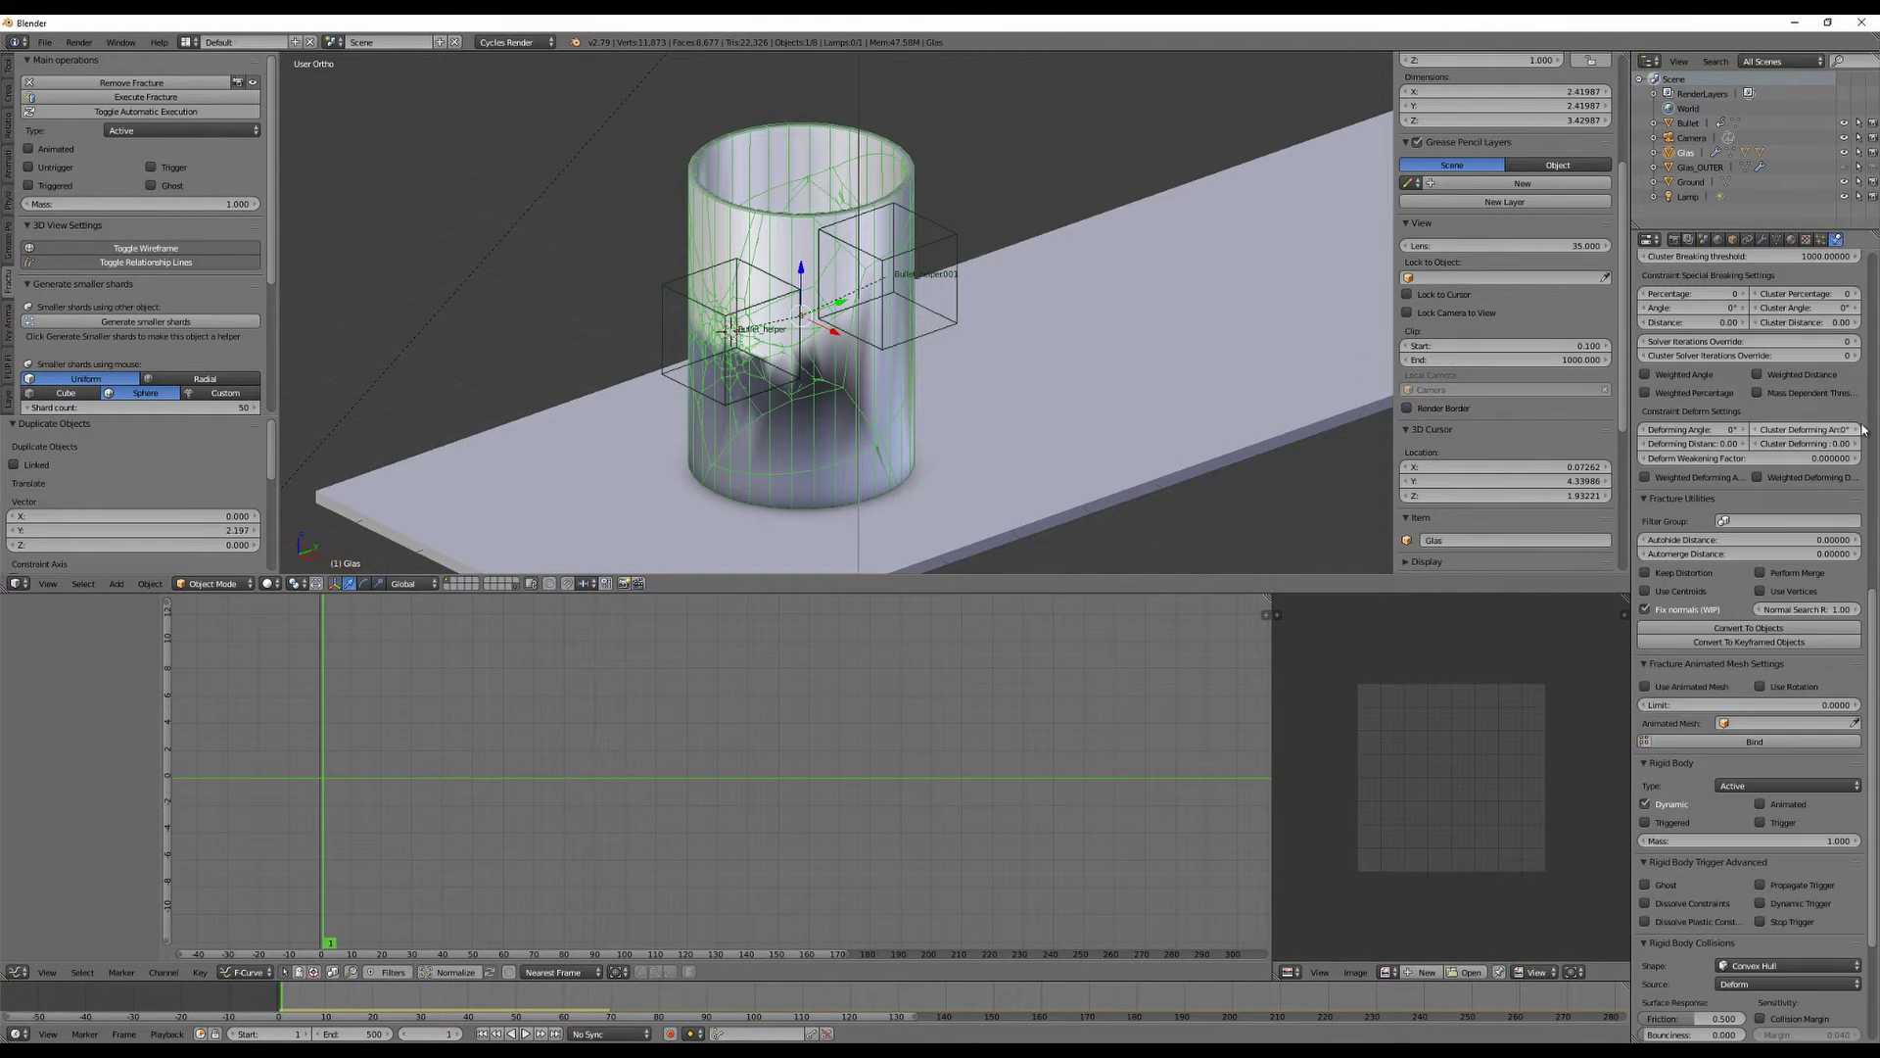
scroll(1777, 440, down, 10)
scroll(1777, 441, up, 5)
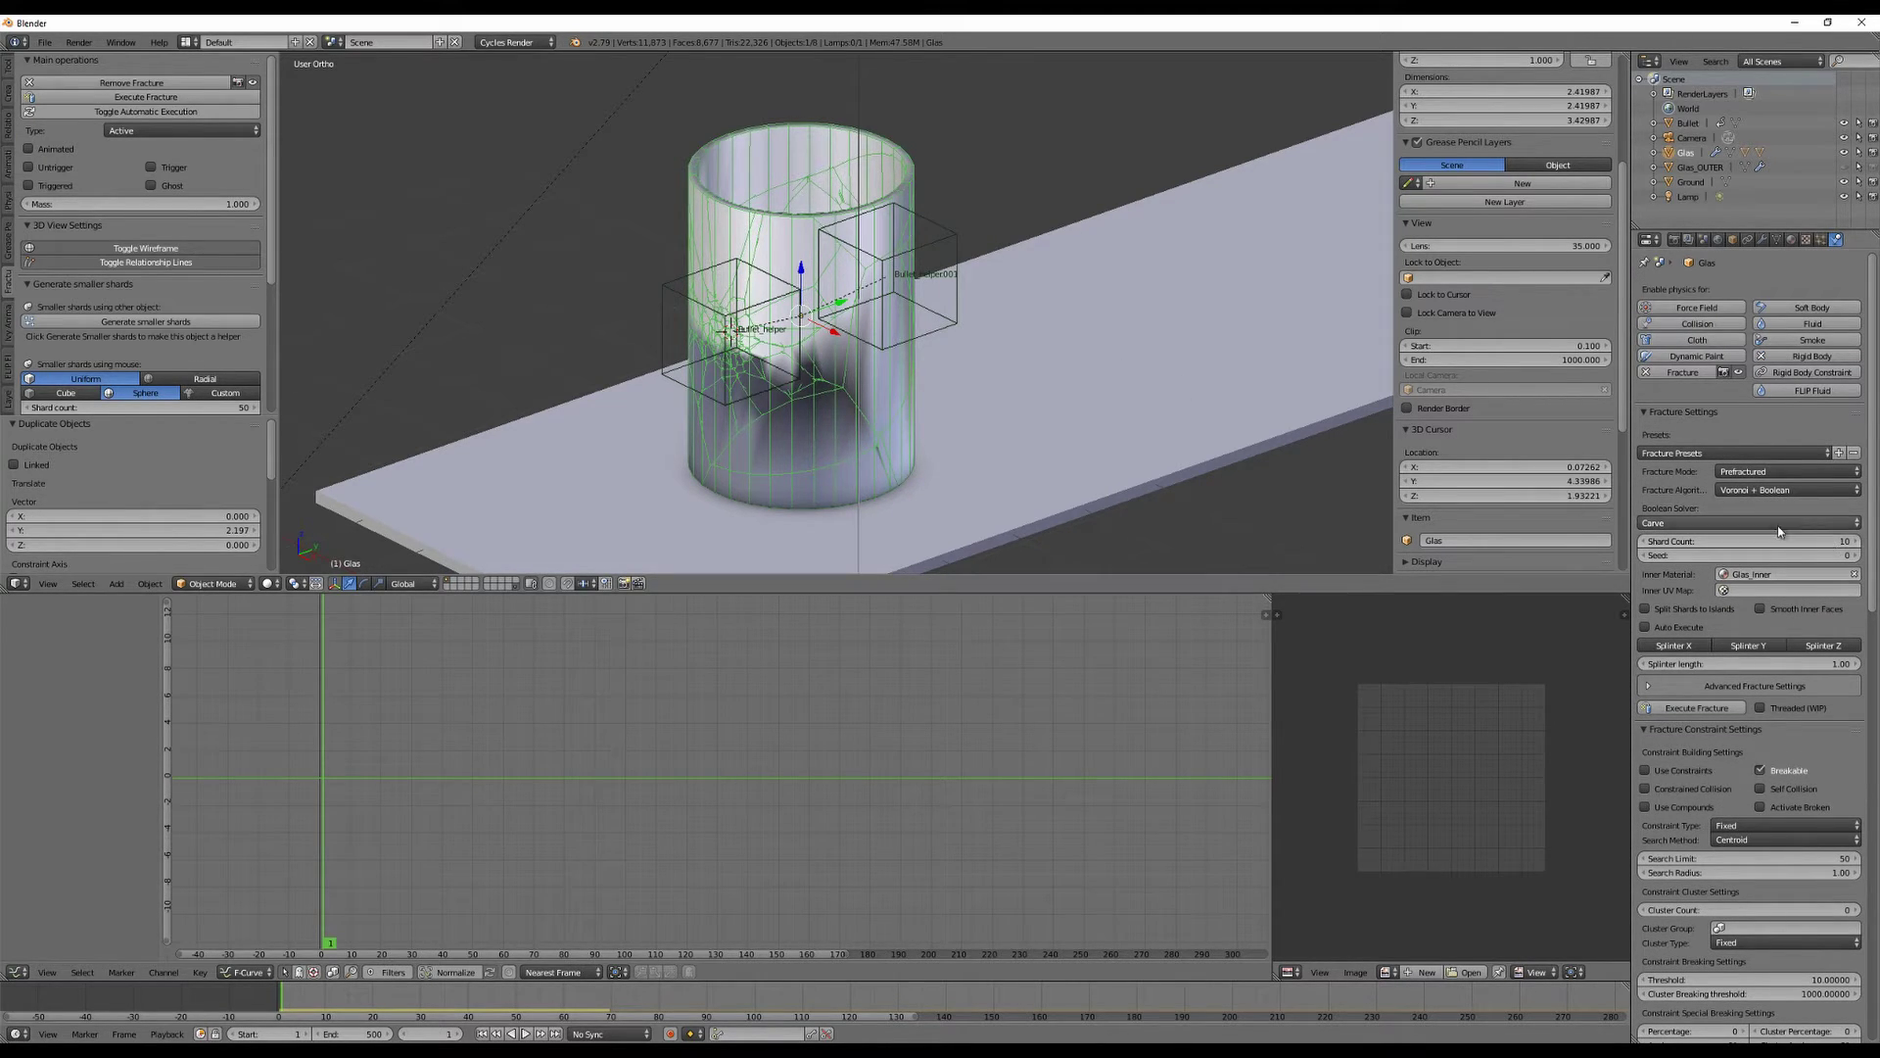
click(1744, 537)
text(100)
key(Return)
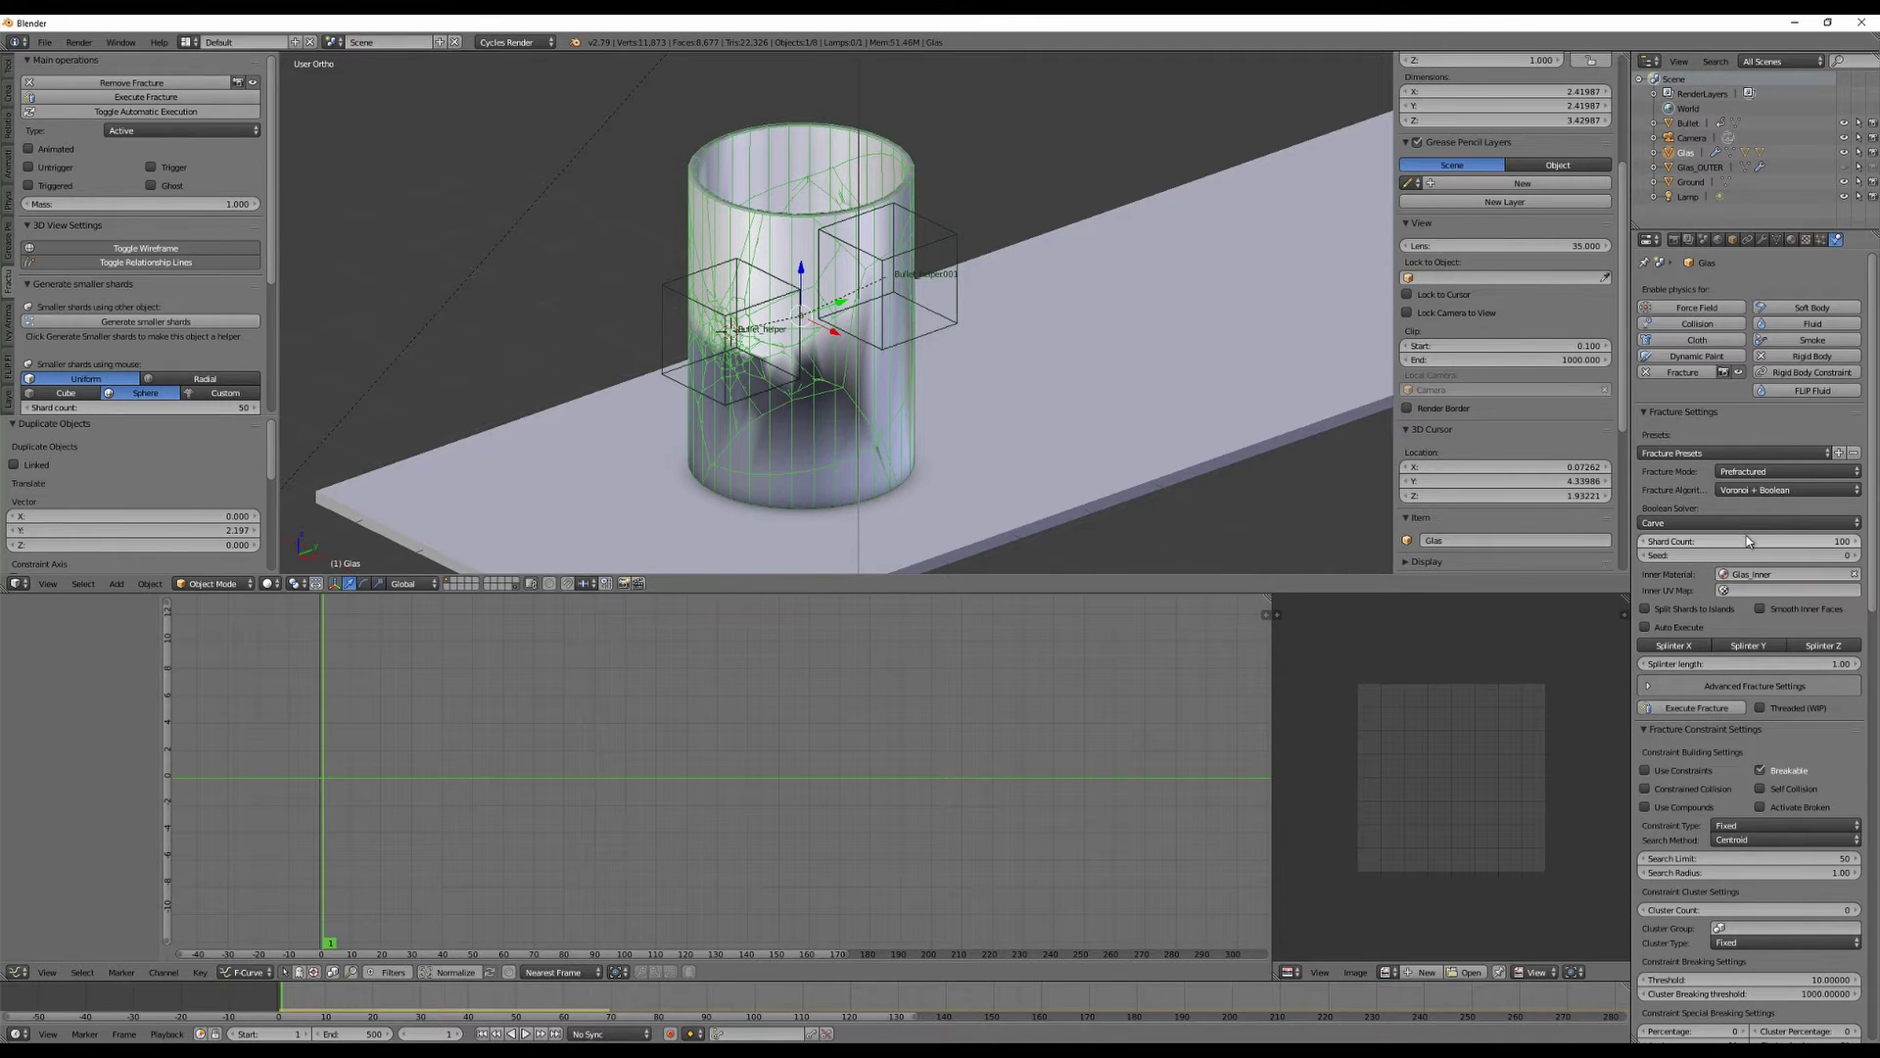
click(1697, 709)
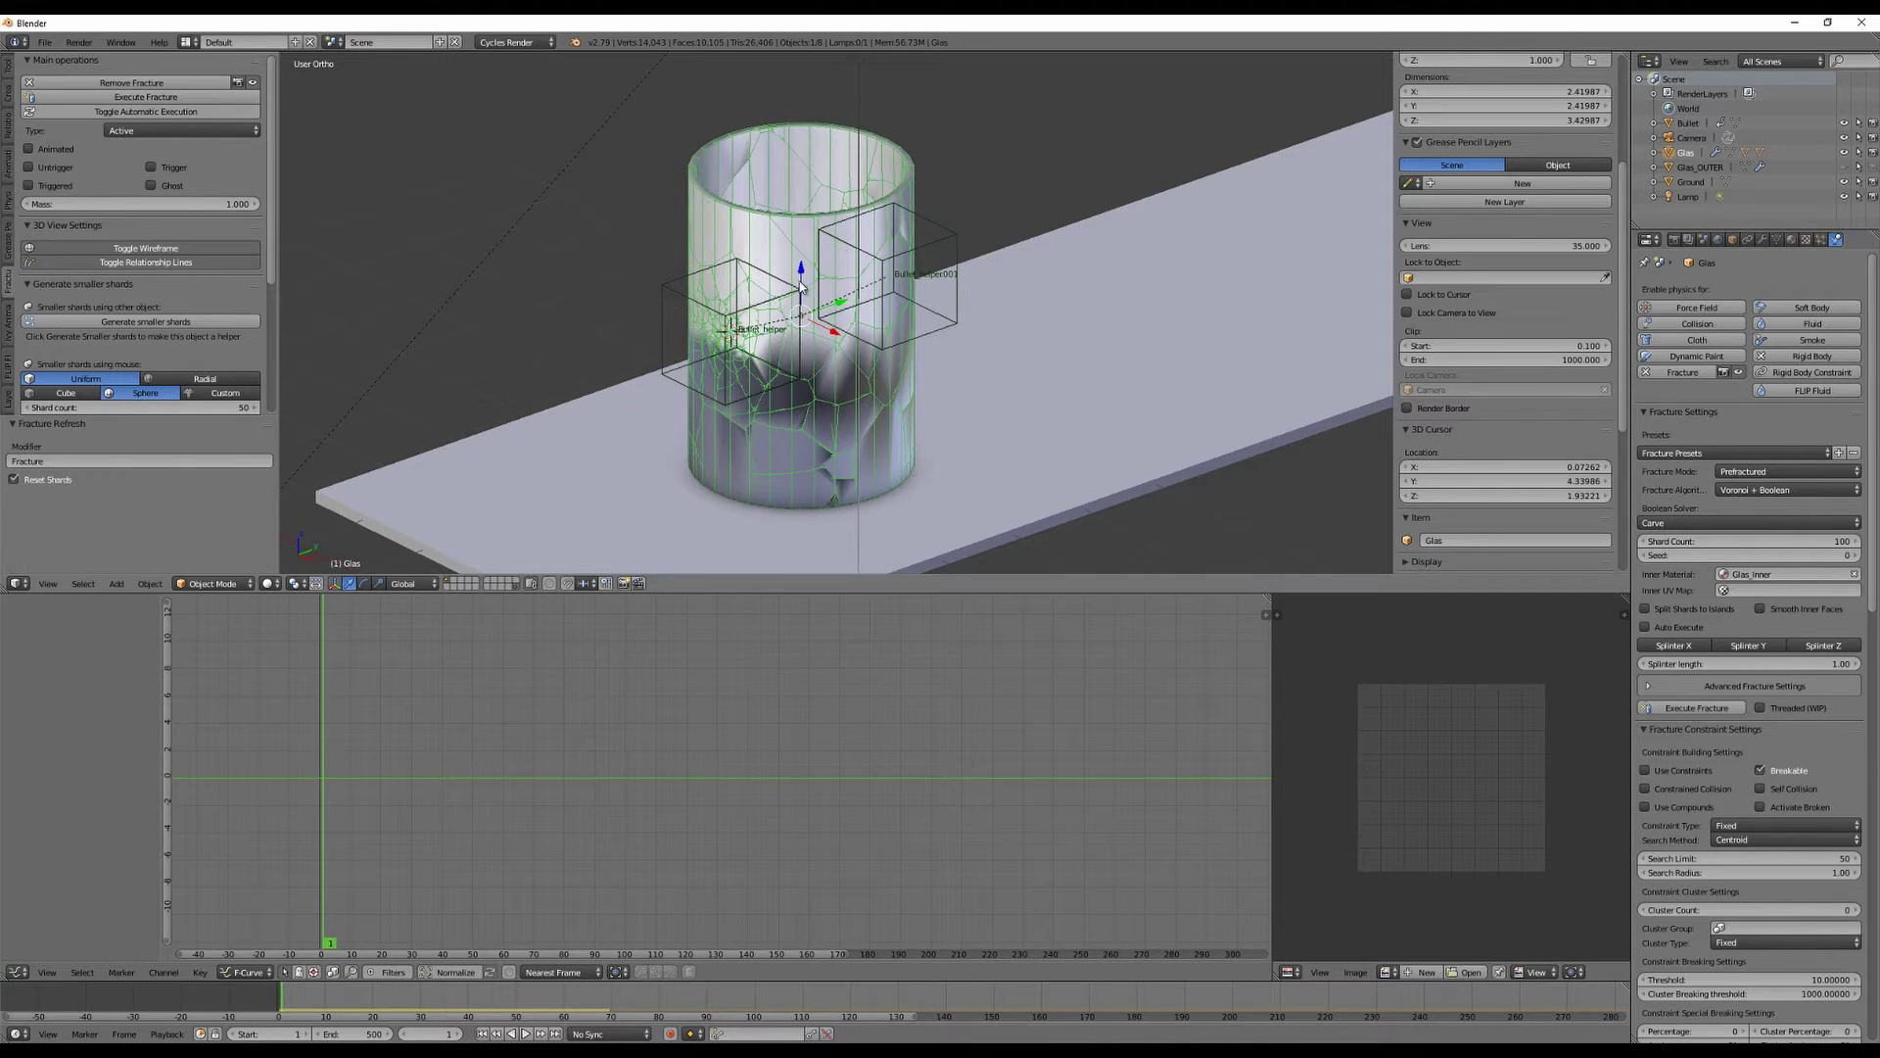
mouse_move(1057, 404)
middle_down()
mouse_move(940, 364)
mouse_move(1050, 384)
middle_up()
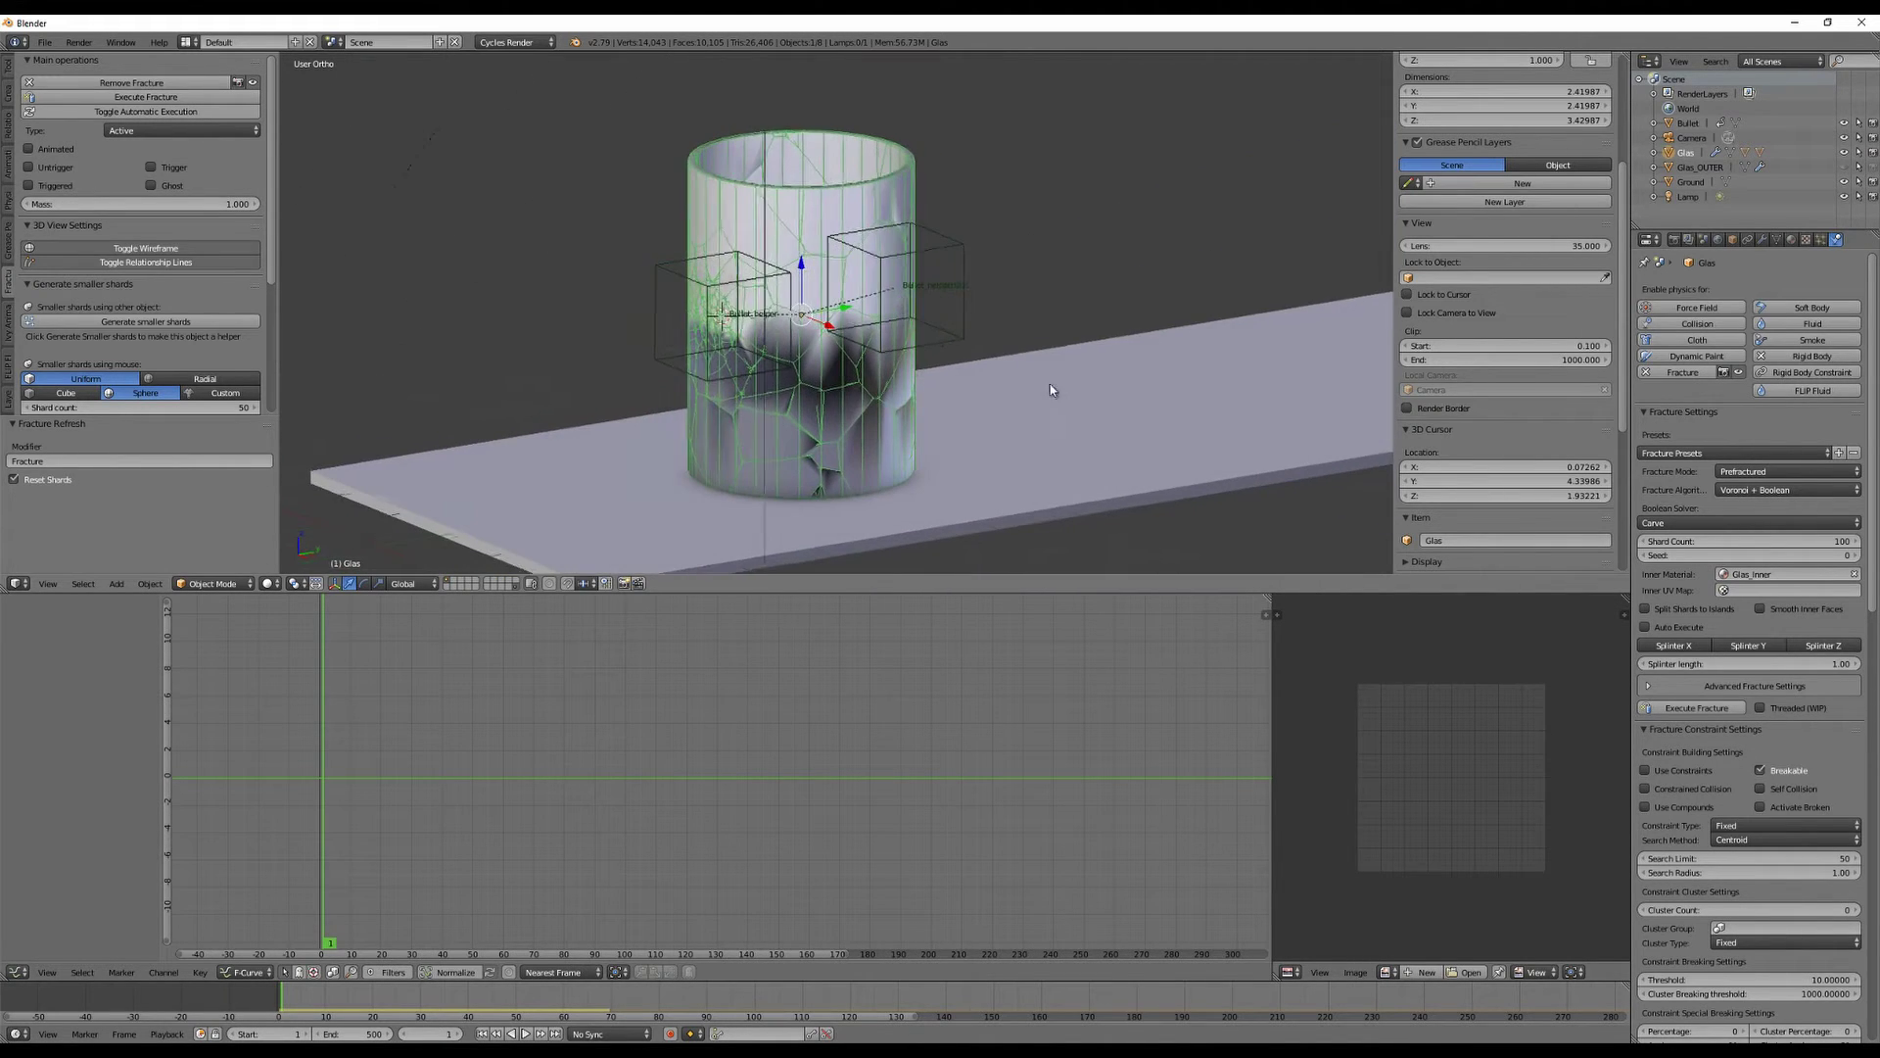
In the Glas fracture settings, set the shard count to 2 and execute the fracture.
click(1732, 541)
text(2)
key(Return)
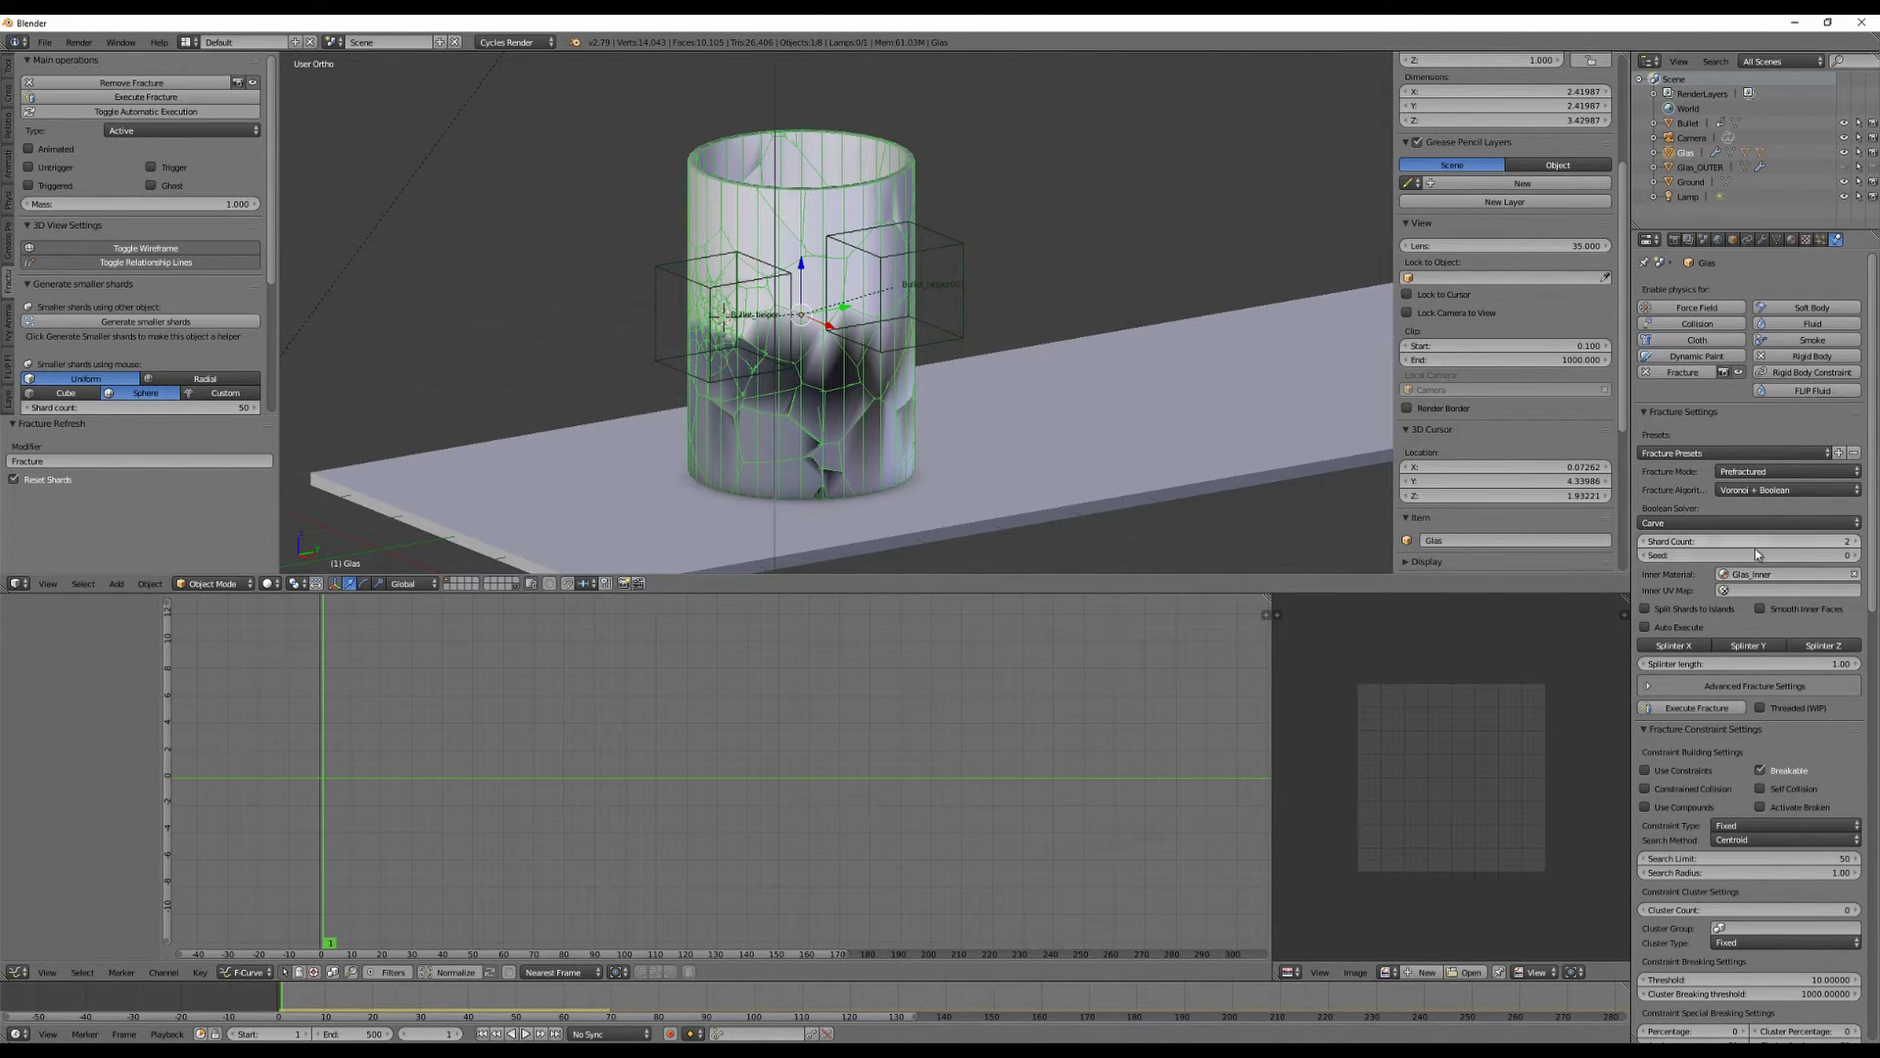
click(1692, 707)
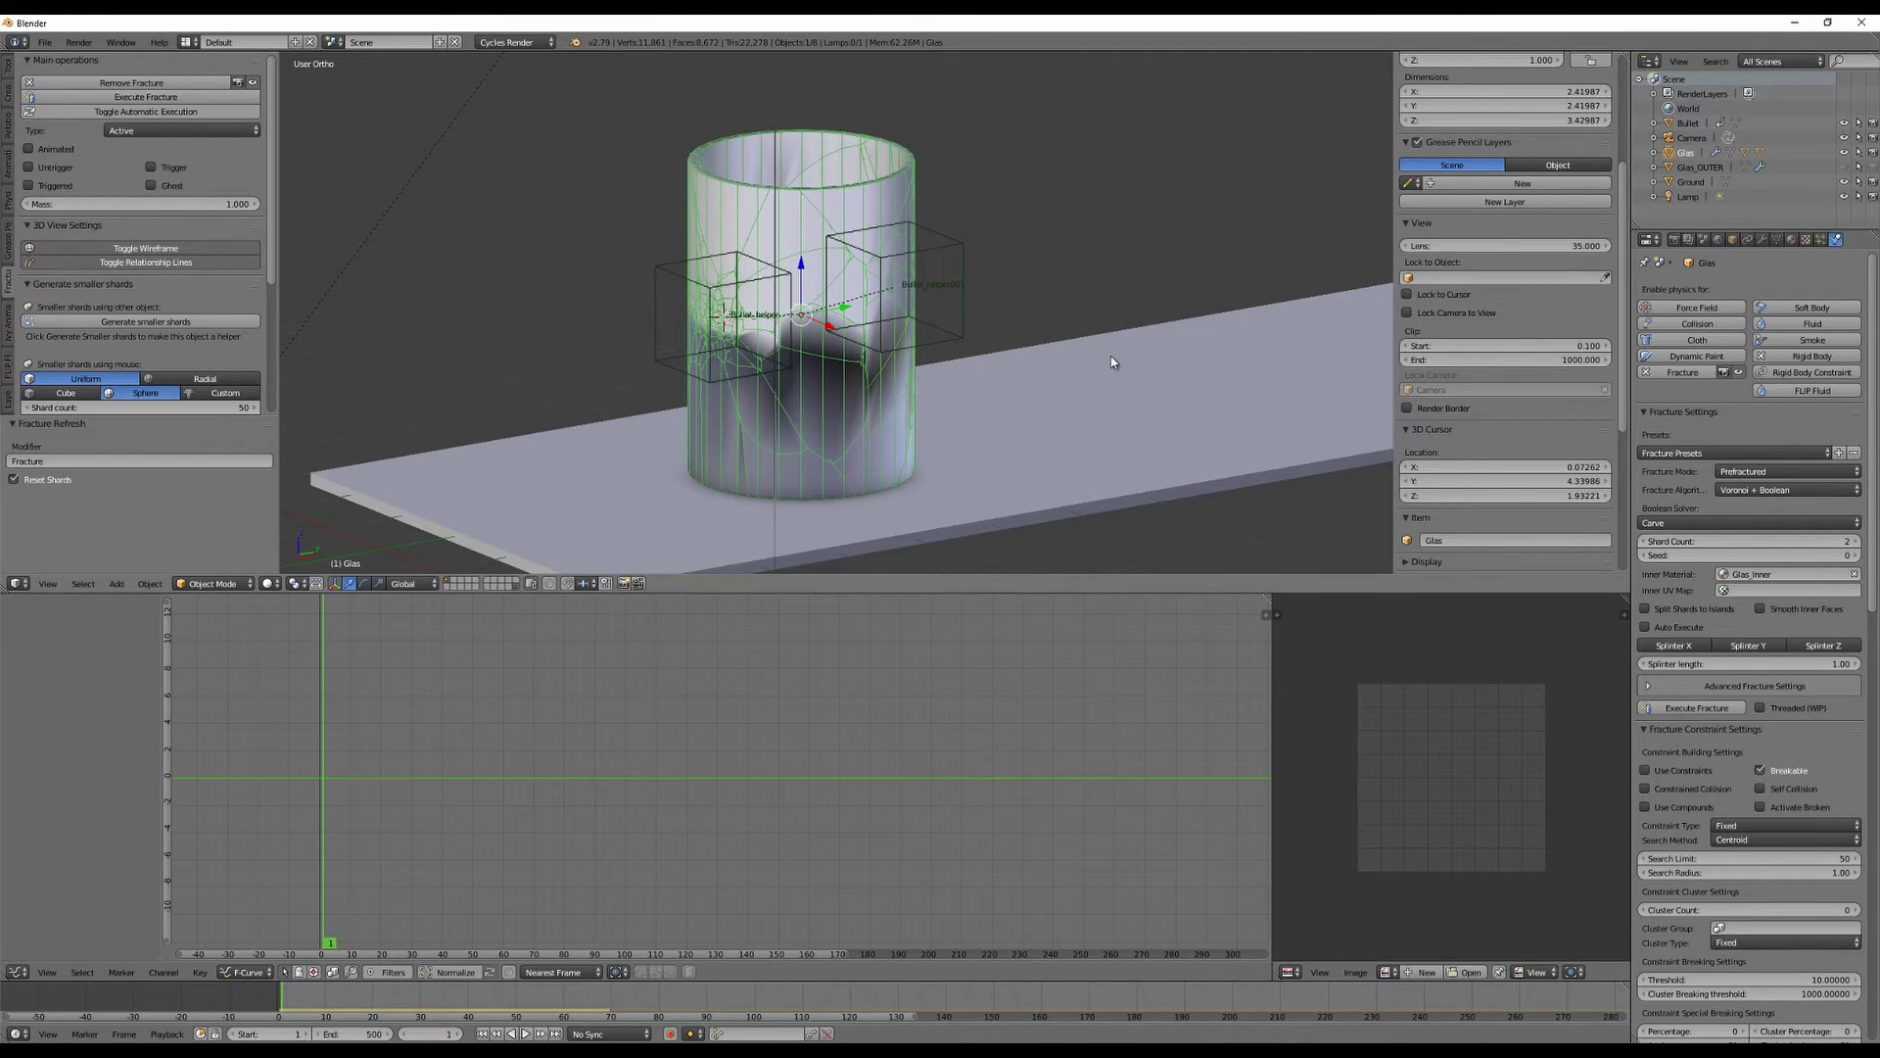
Inspect the glass fracture pattern around both helper boxes from several sides, and play the simulation to check how the shards behave.
middle_drag(1116, 357, 1187, 352)
middle_drag(891, 248, 693, 255)
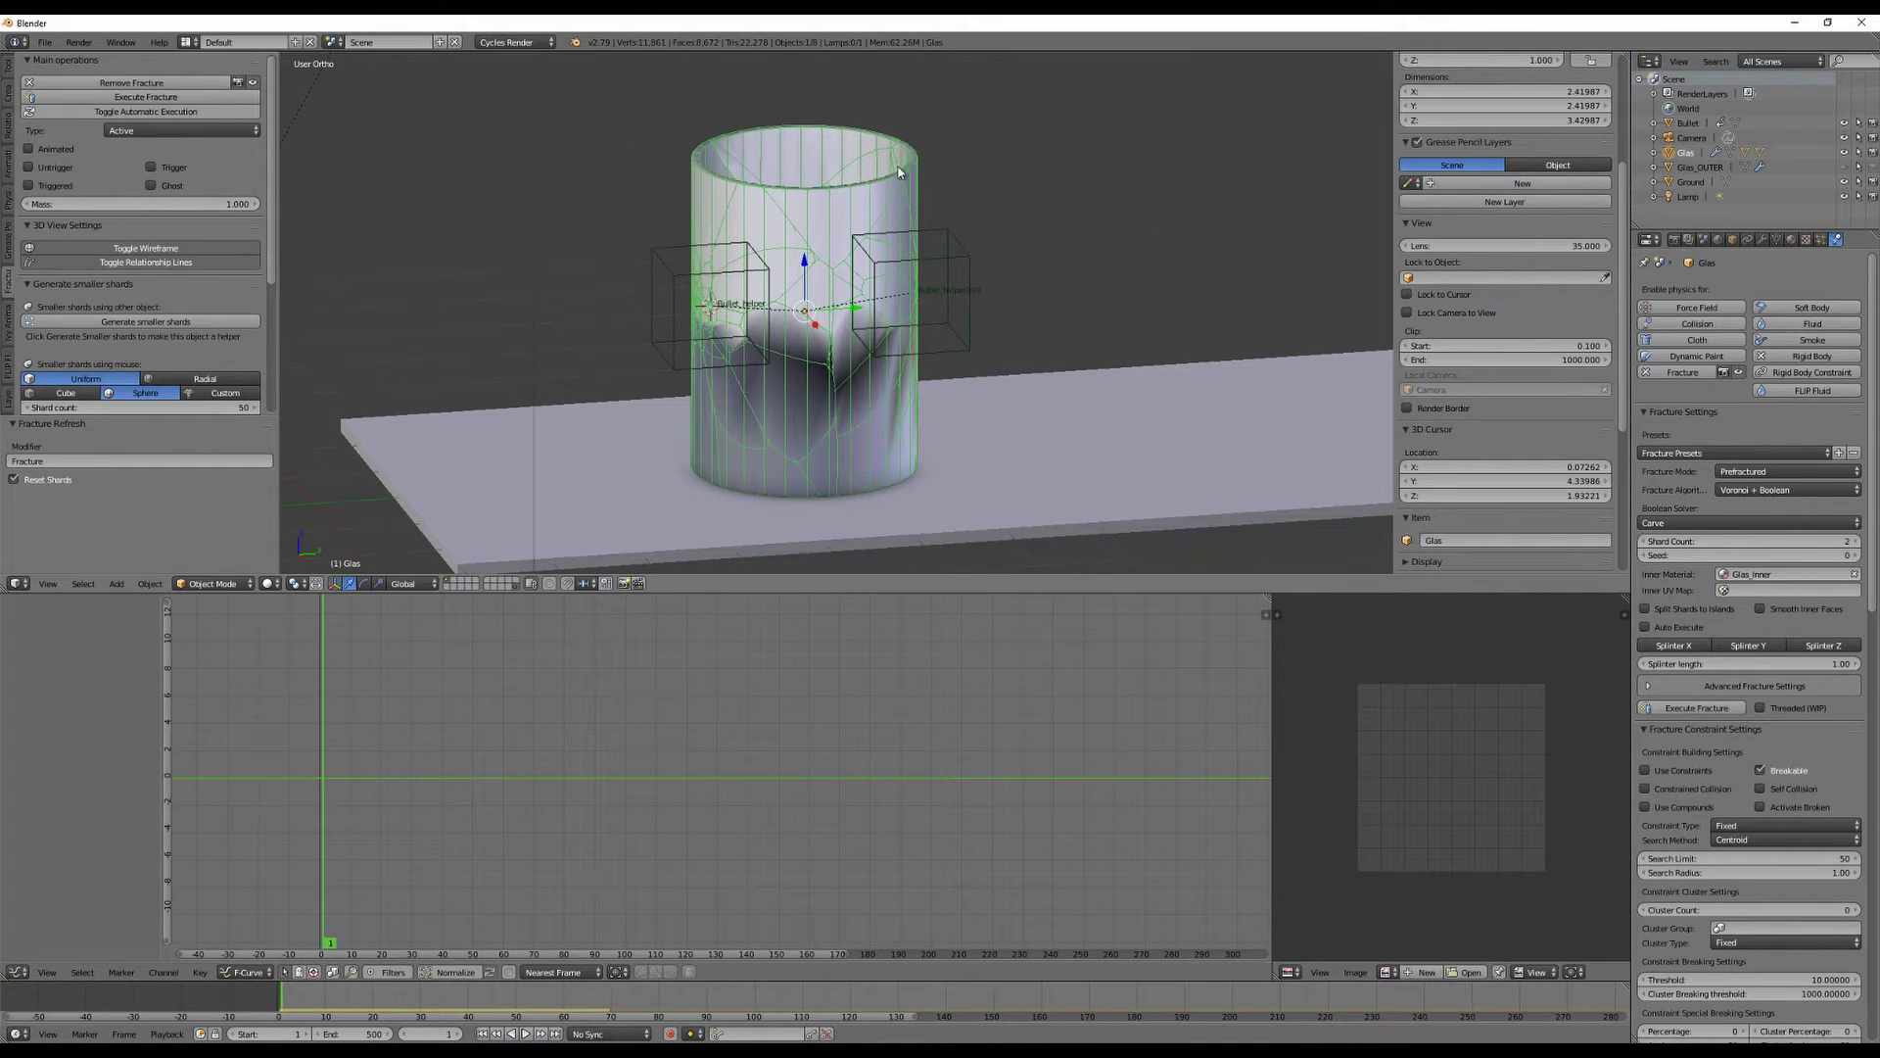
middle_drag(1065, 388, 829, 332)
mouse_move(982, 409)
middle_down()
mouse_move(961, 407)
mouse_move(974, 429)
middle_up()
scroll(973, 432, up, 3)
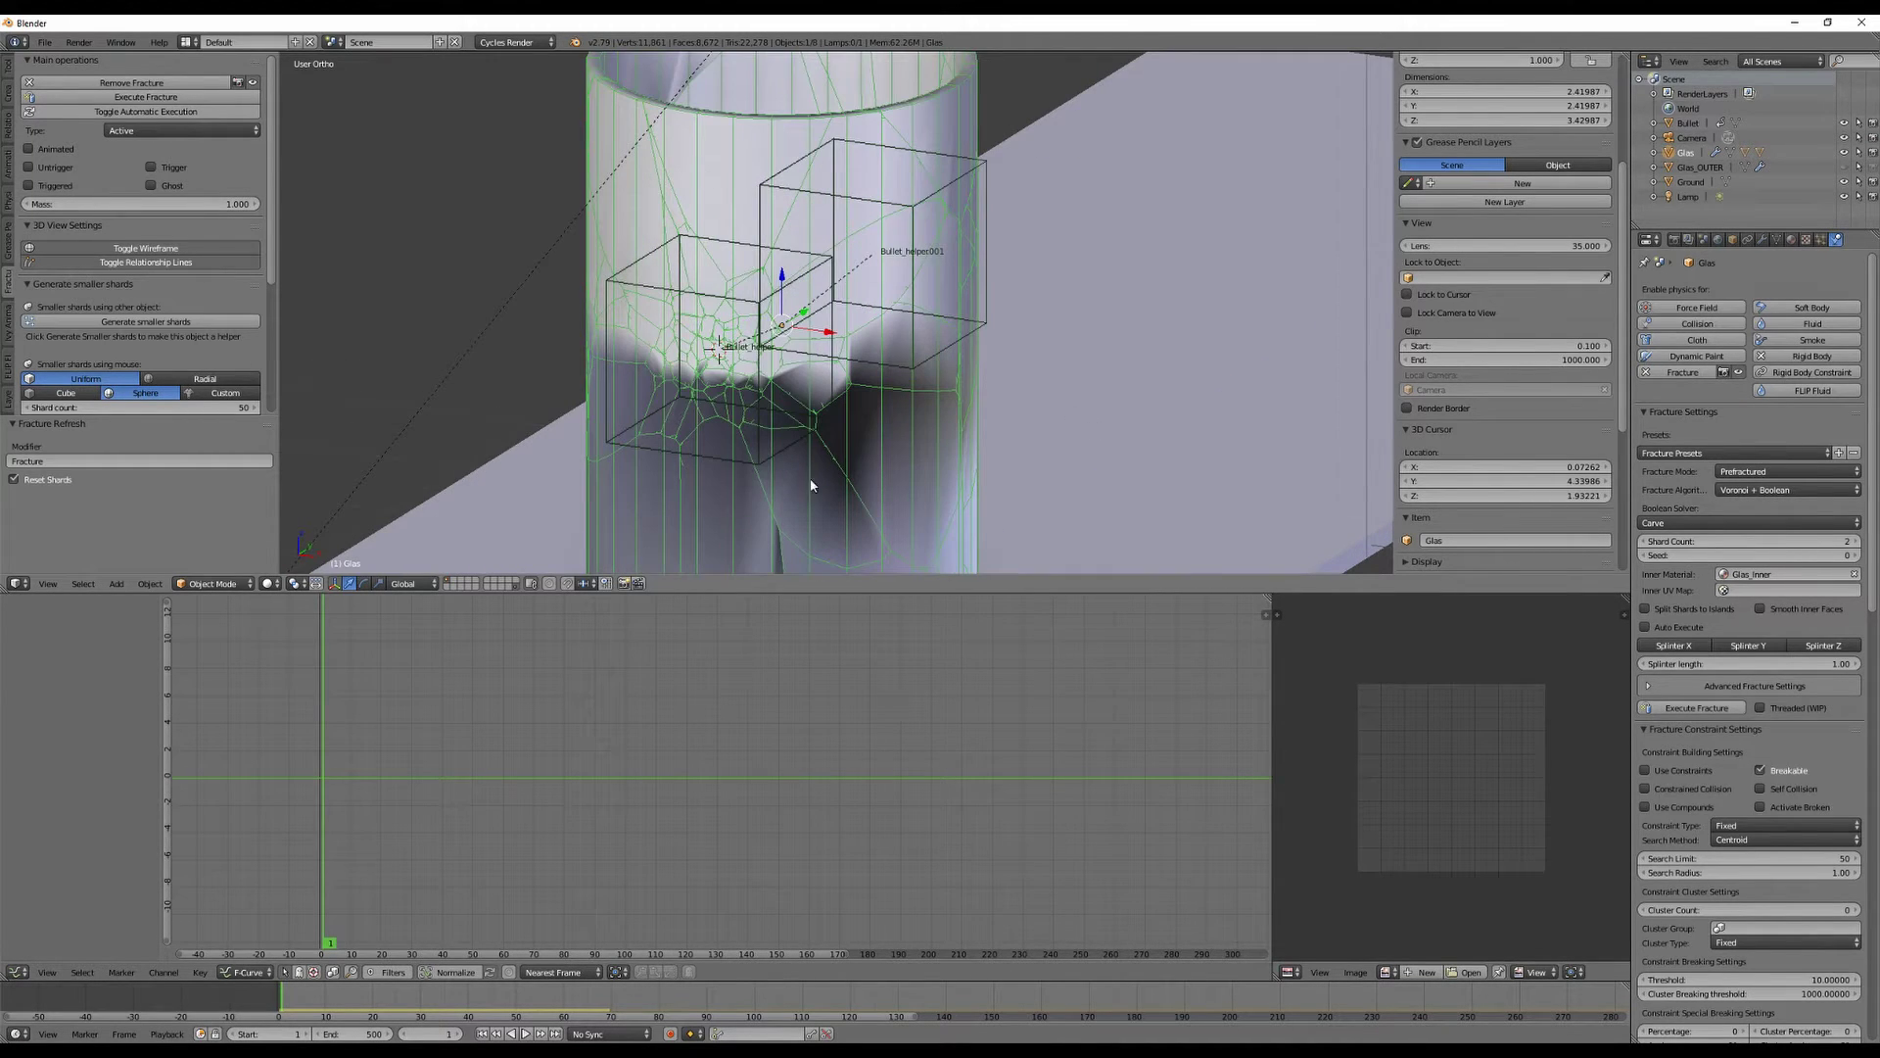
middle_drag(1129, 364, 713, 215)
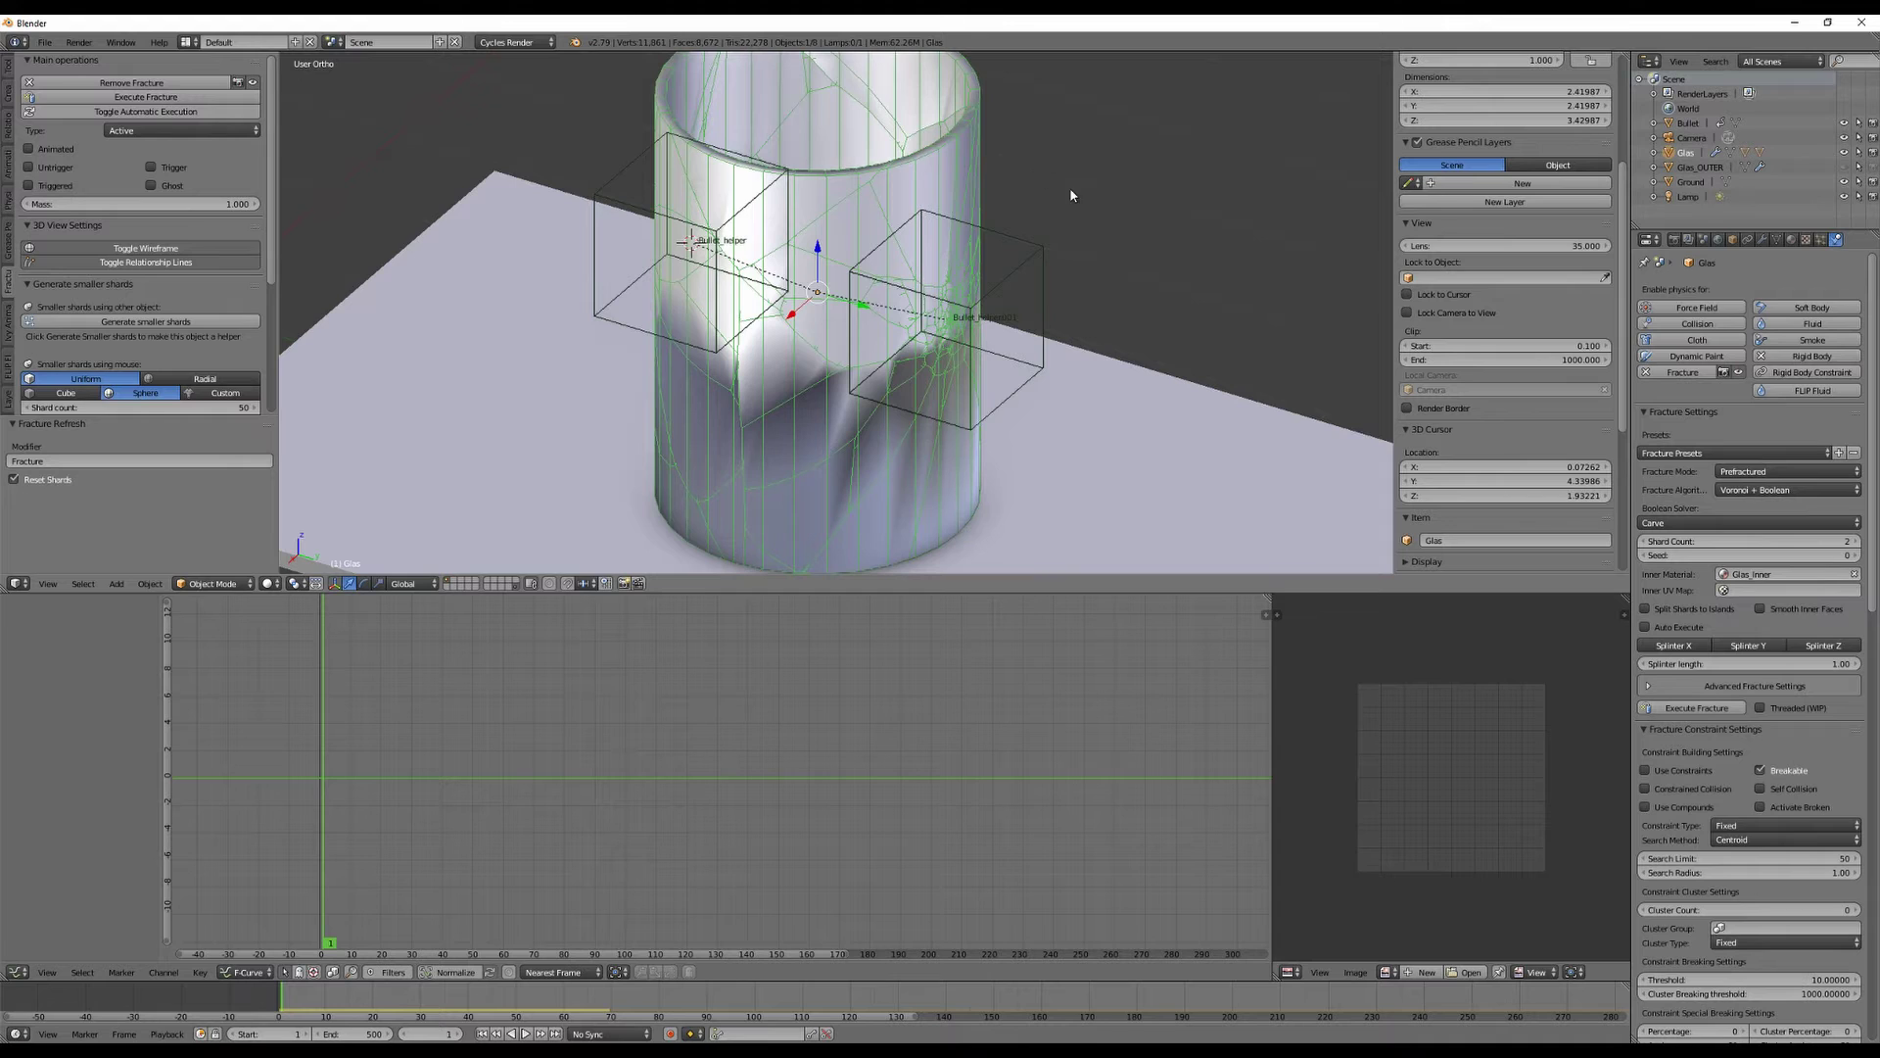
middle_drag(1071, 196, 988, 171)
scroll(988, 172, down, 3)
mouse_move(990, 282)
middle_down()
mouse_move(1053, 248)
mouse_move(905, 283)
mouse_move(970, 256)
middle_up()
scroll(1003, 268, down, 3)
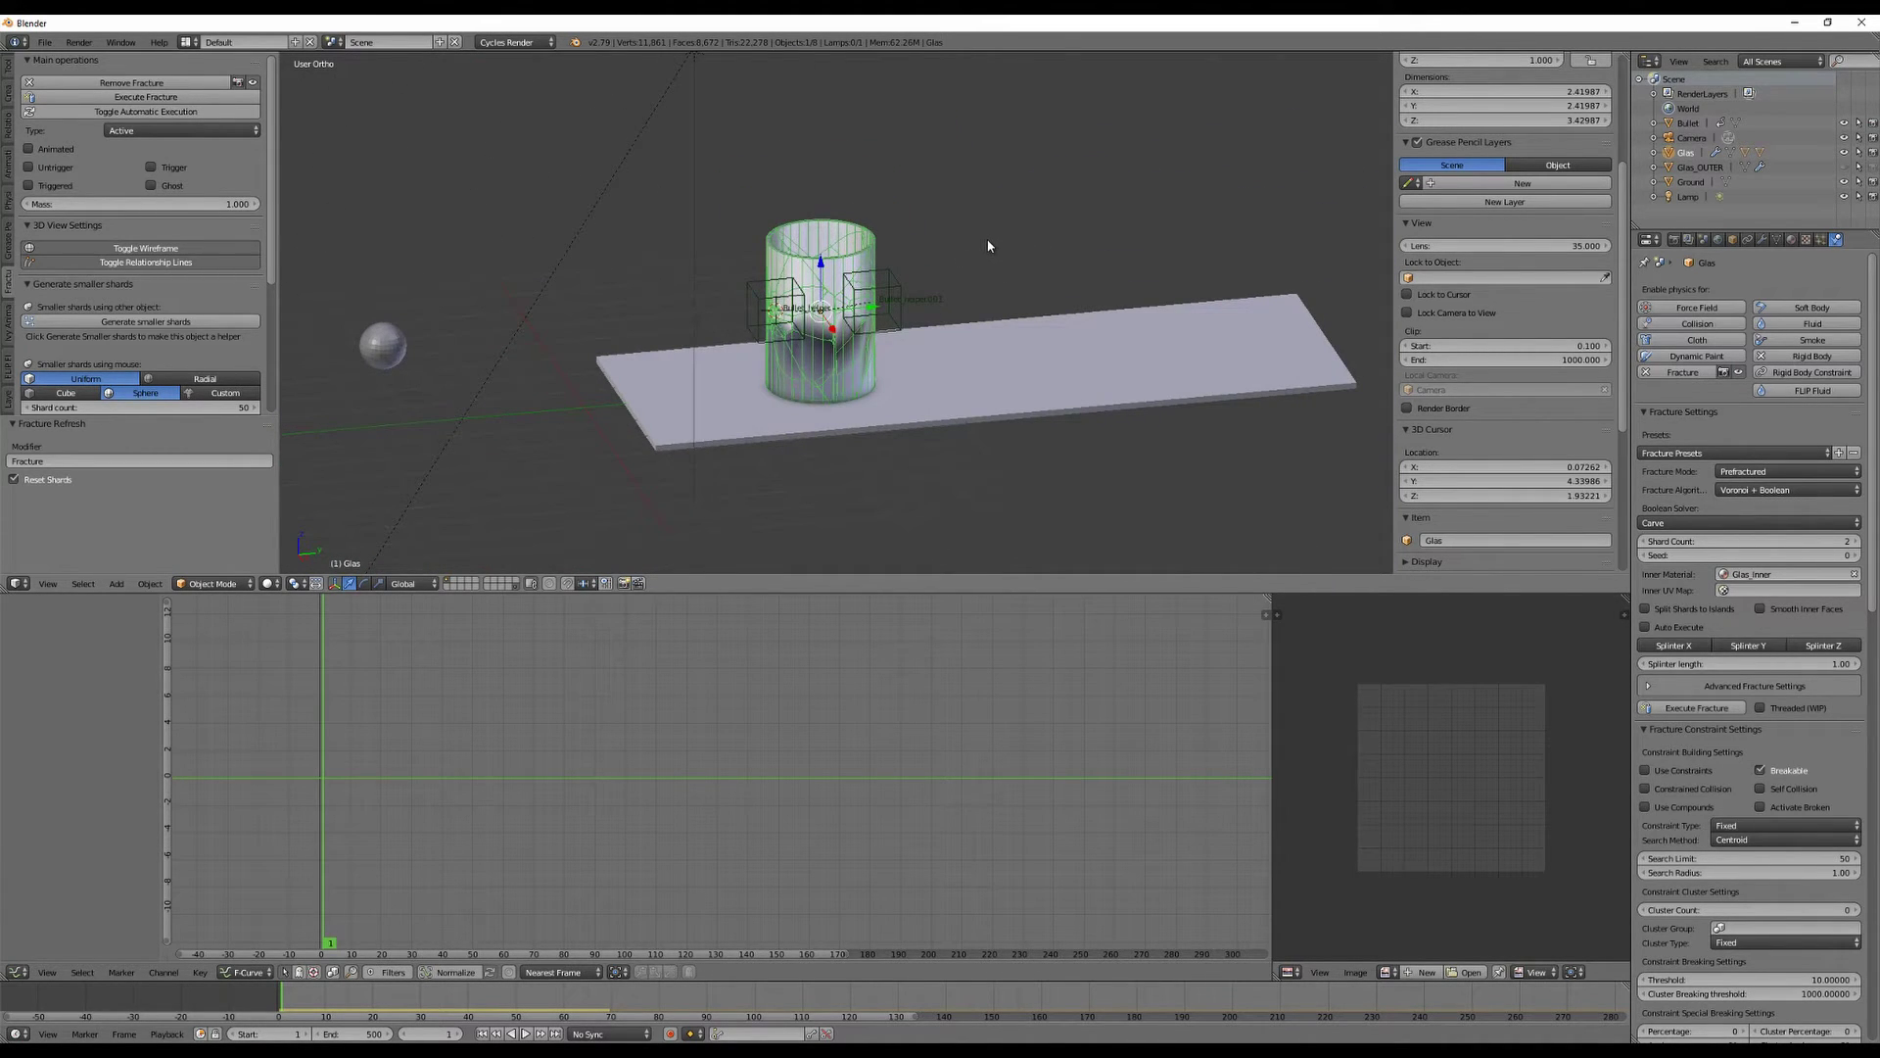
key(alt+a)
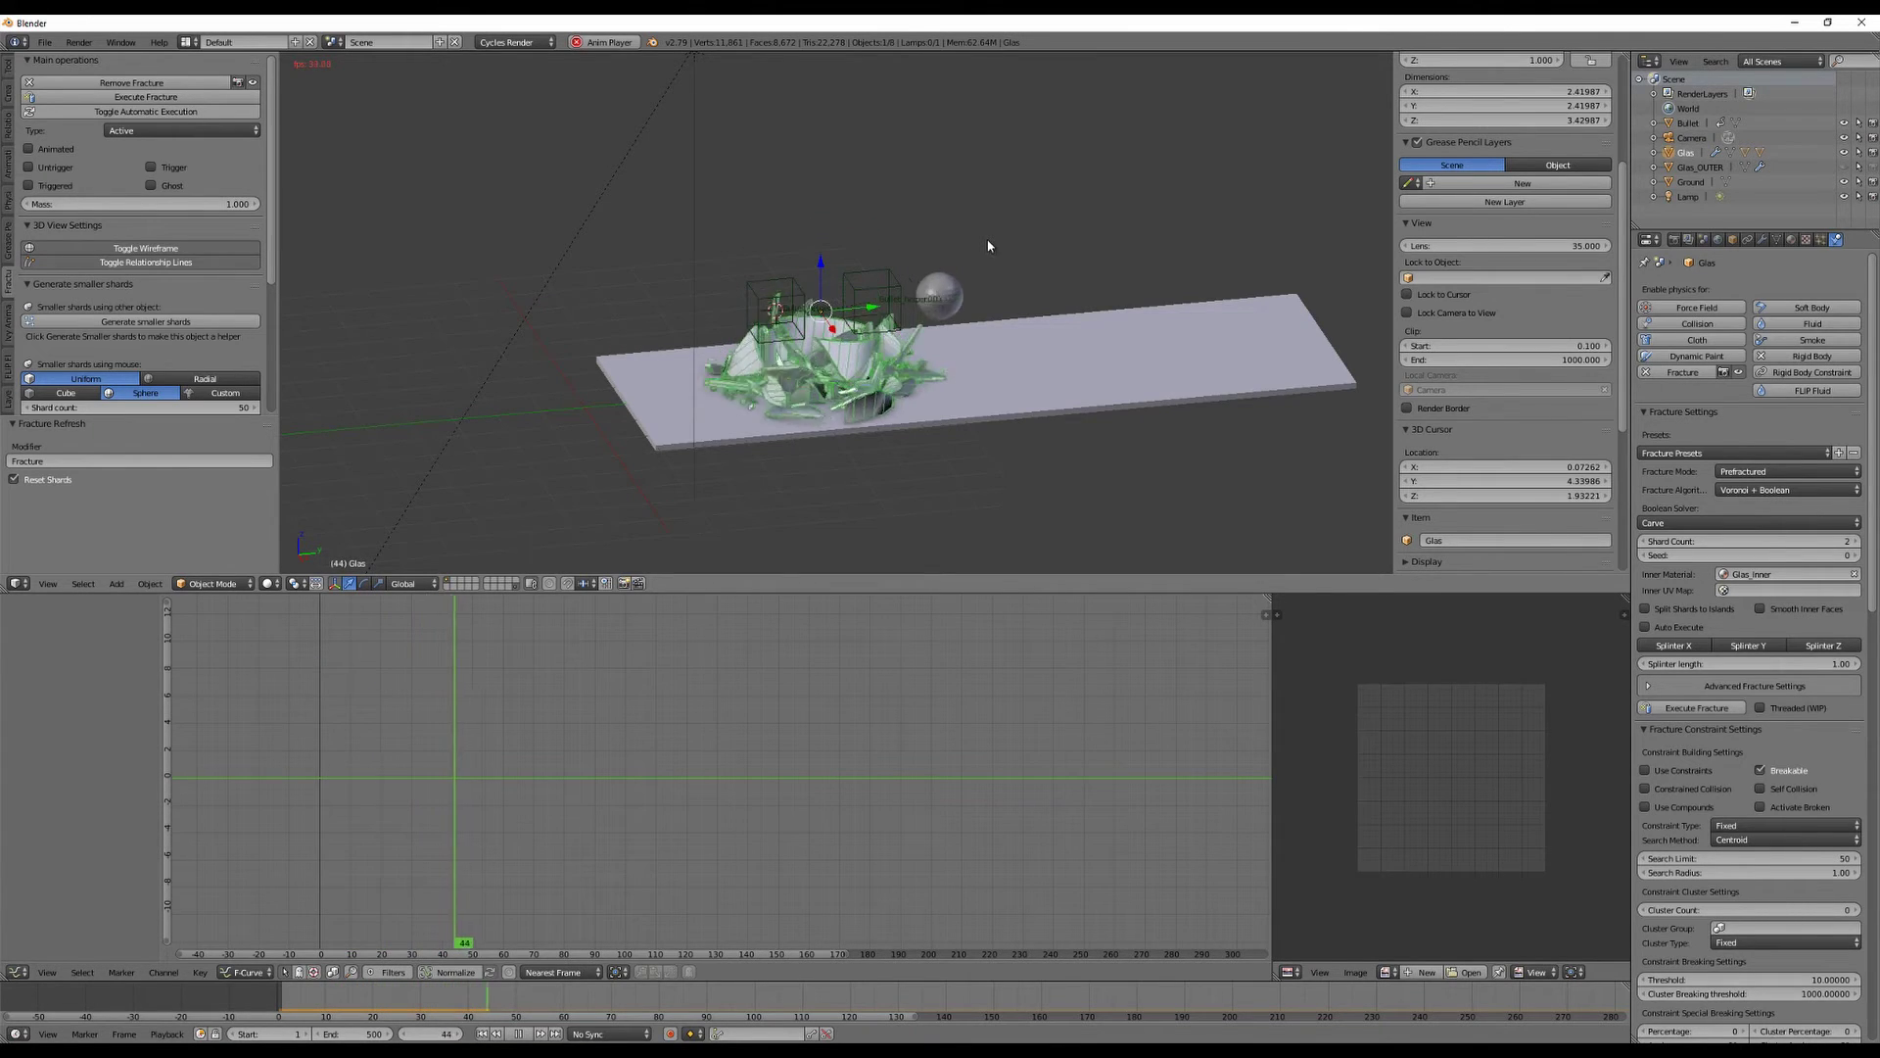
key(Escape)
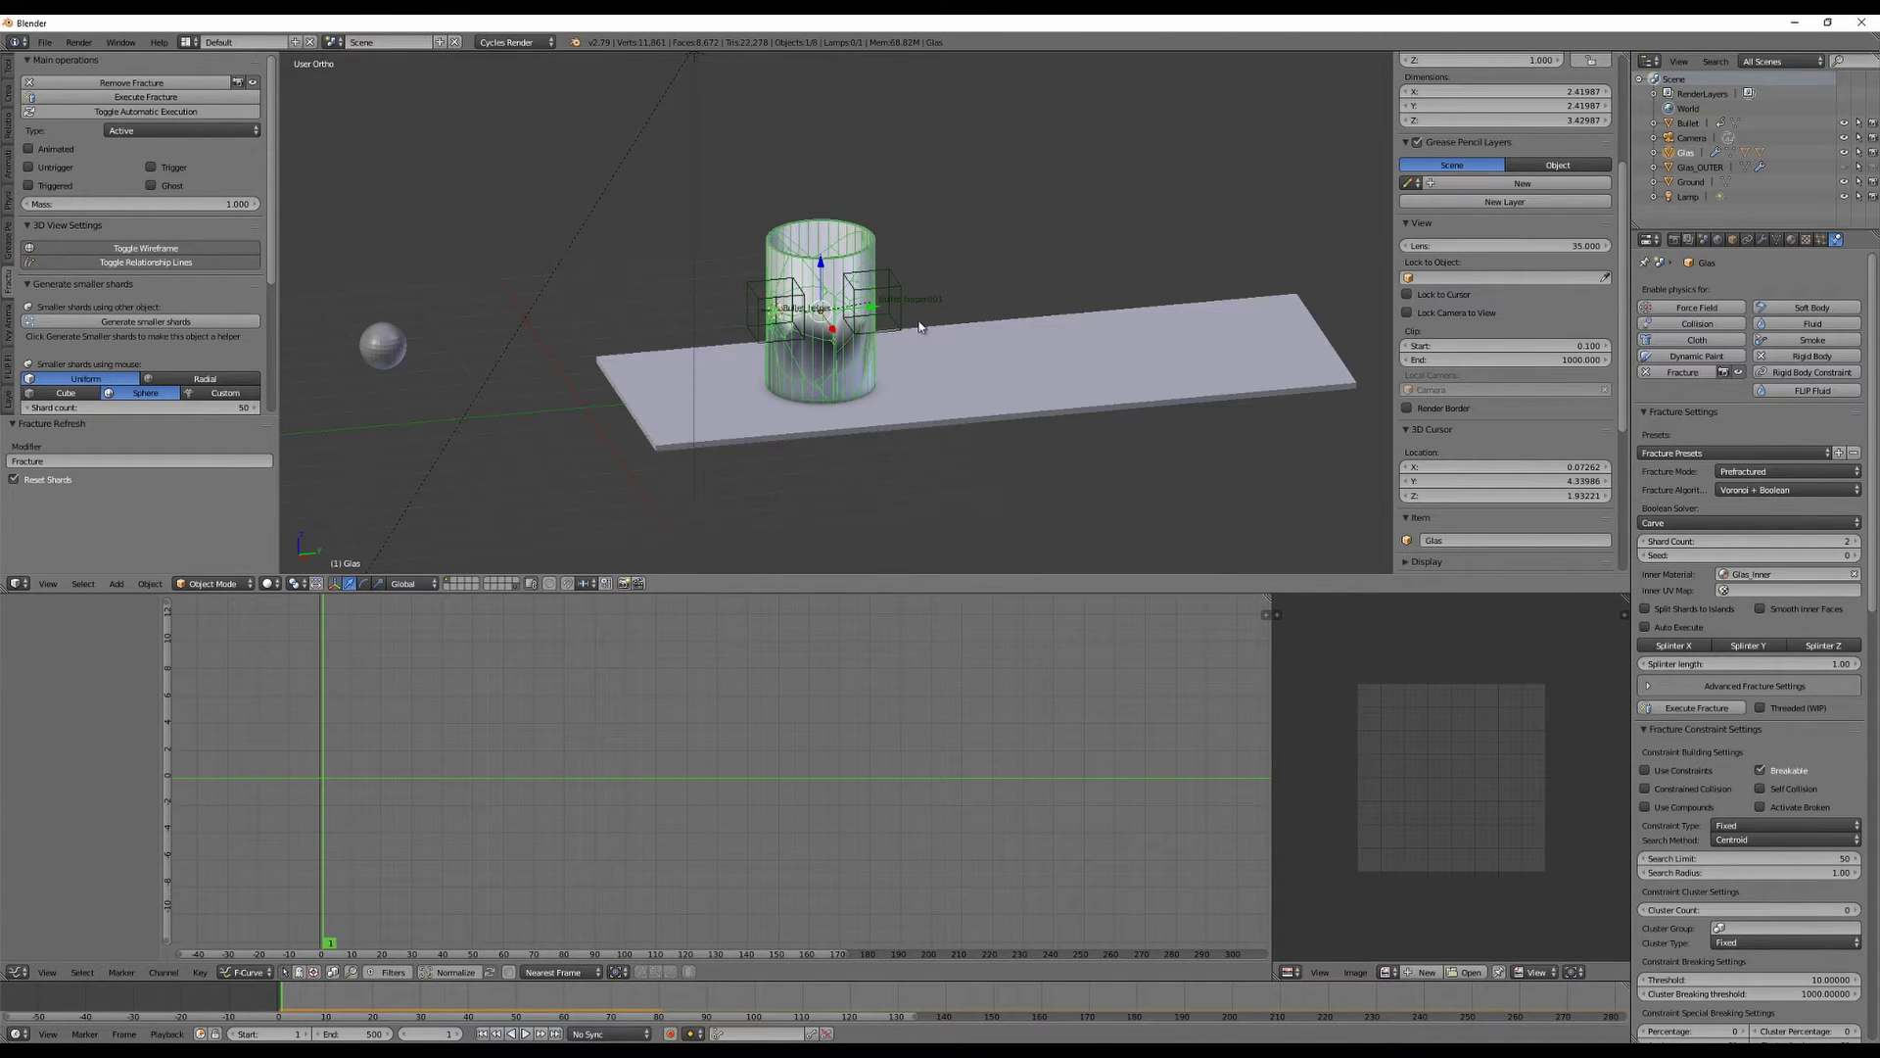
Enable Animated and Triggered for Glas, testing the simulation after each setting.
click(28, 149)
key(alt+a)
key(Escape)
click(28, 186)
key(alt+a)
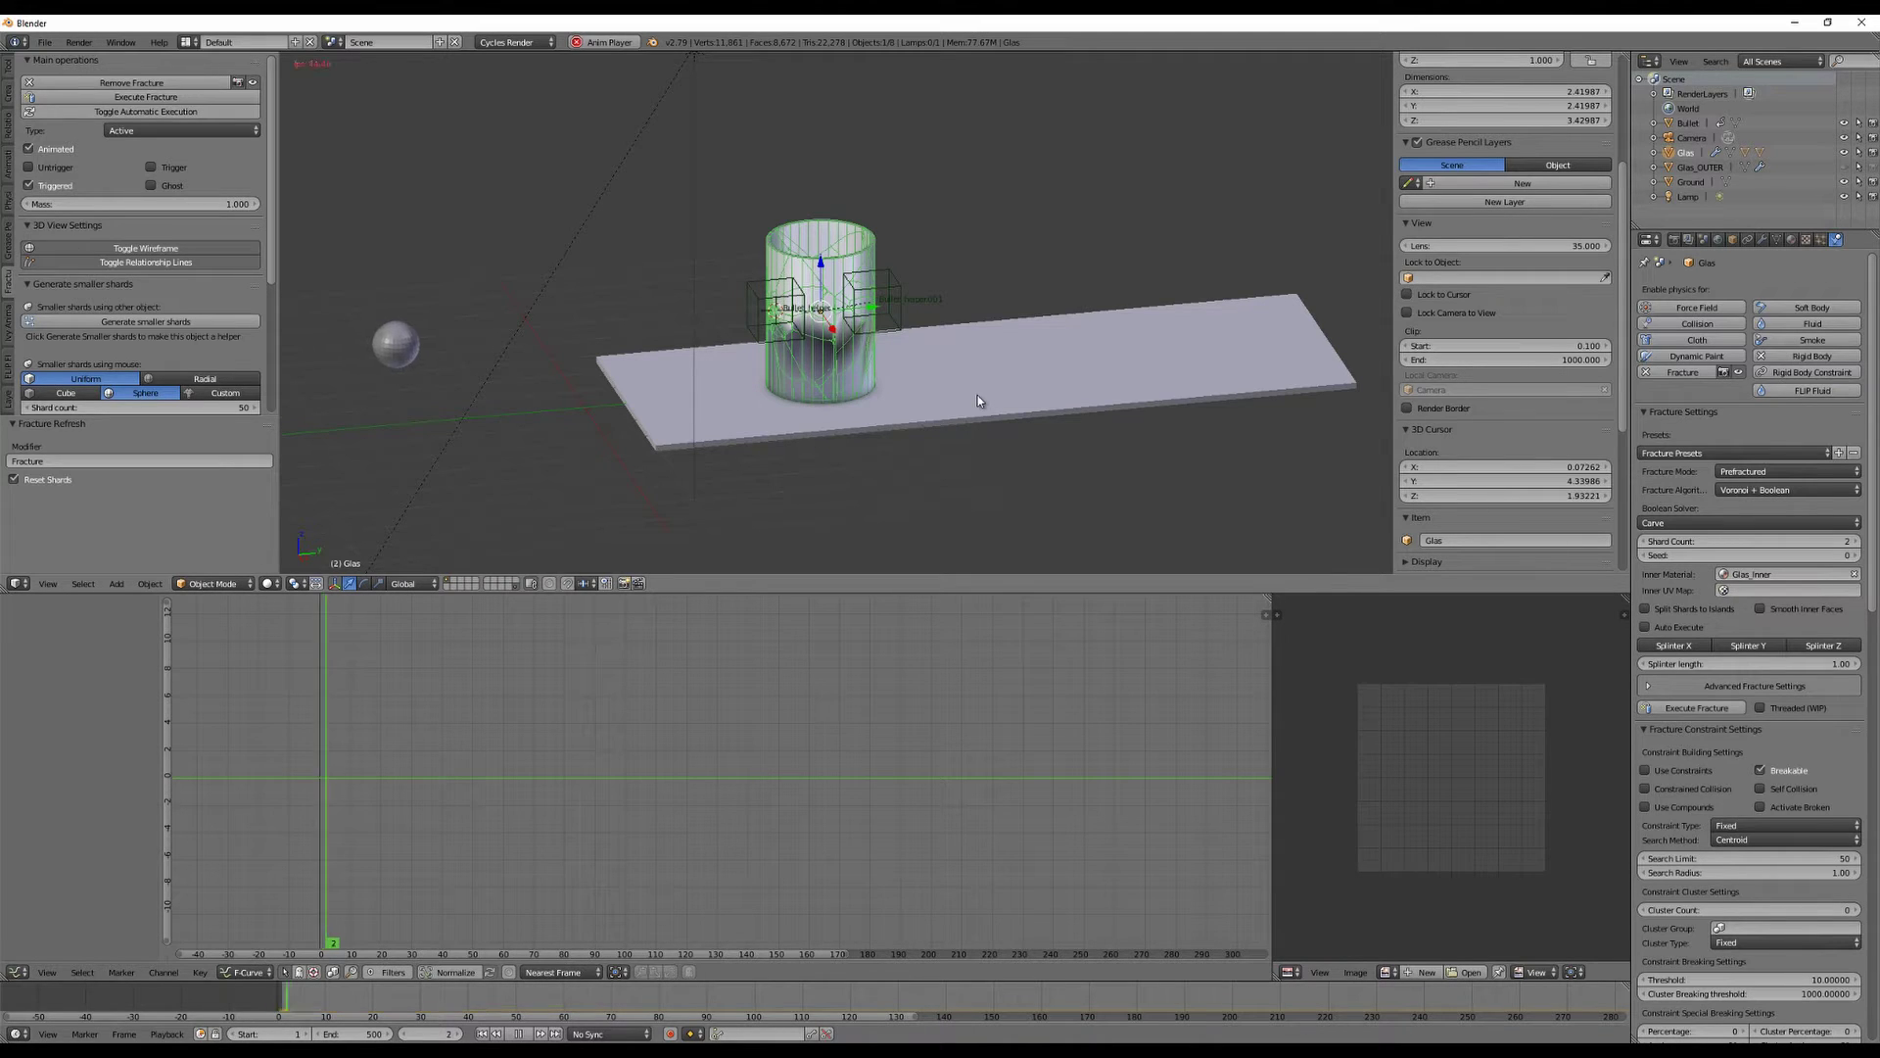
key(Escape)
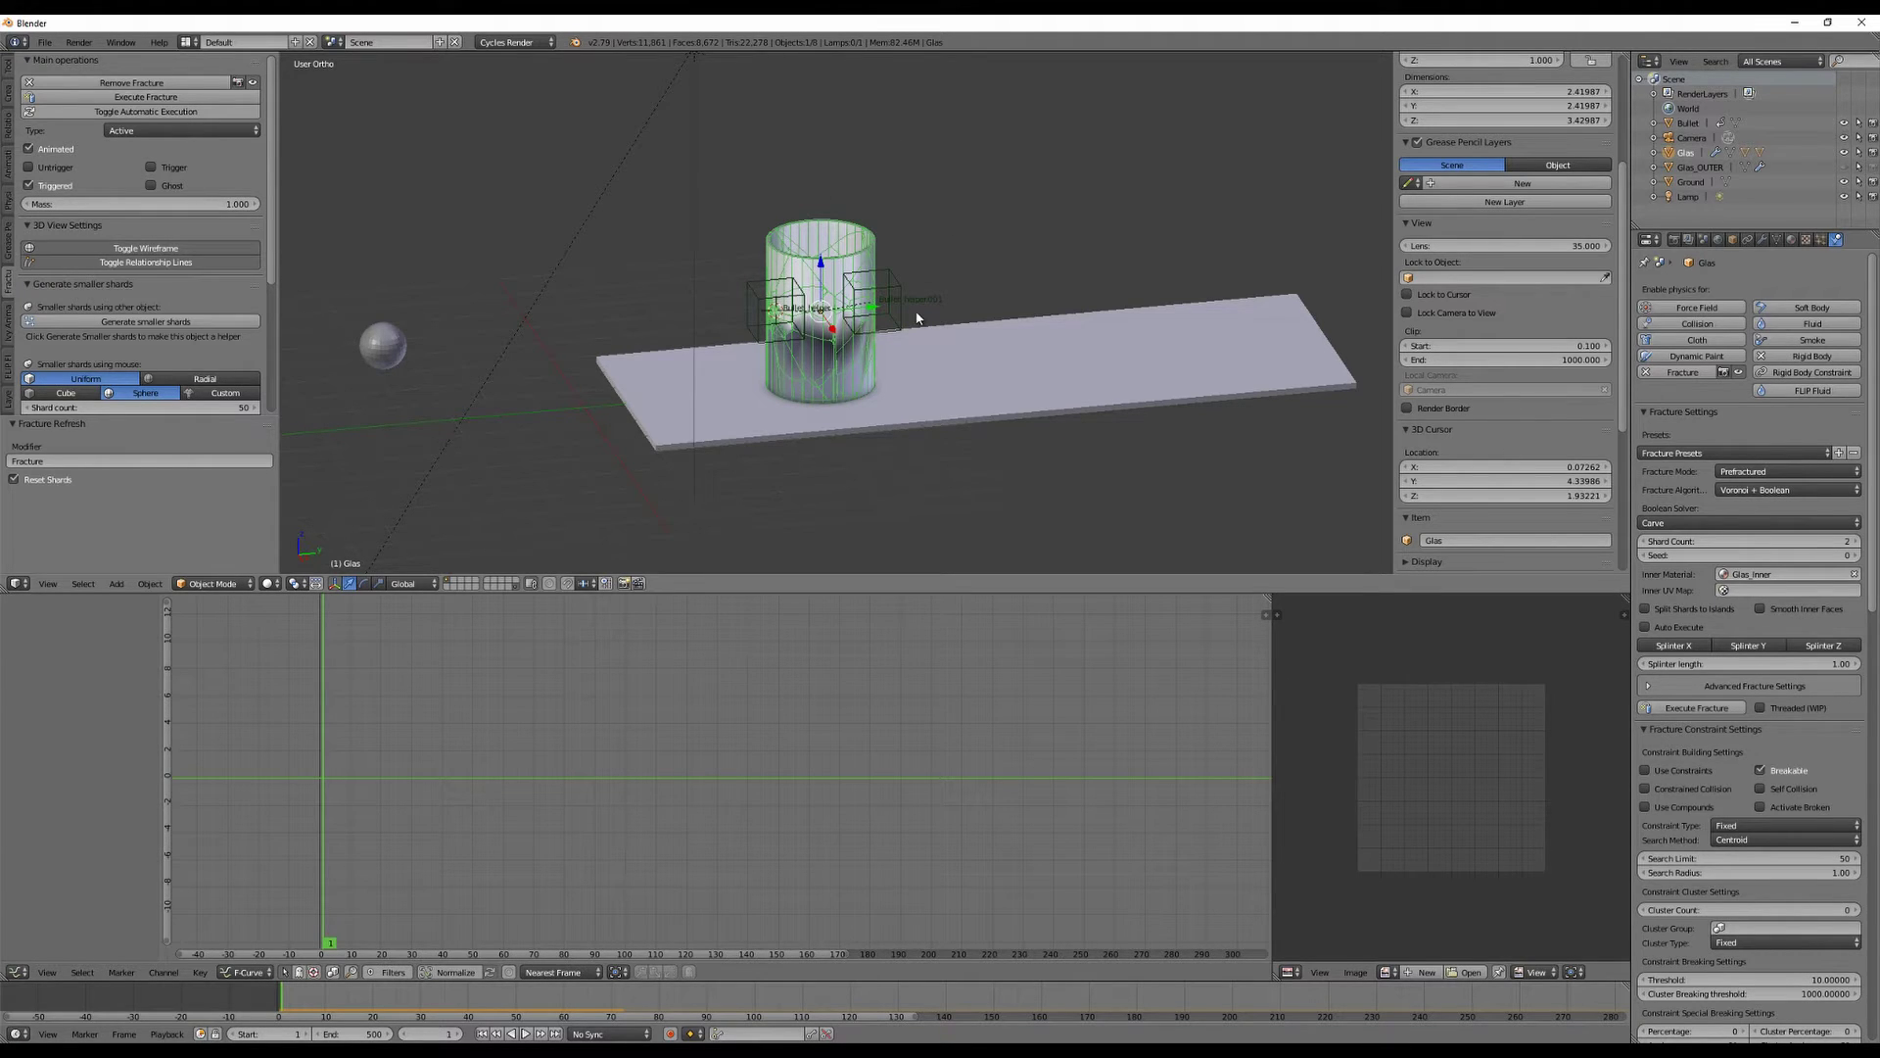
Add an active rigid body to Bullet, enable Animated and Trigger for it, and play the simulation from two angles.
right_click(386, 349)
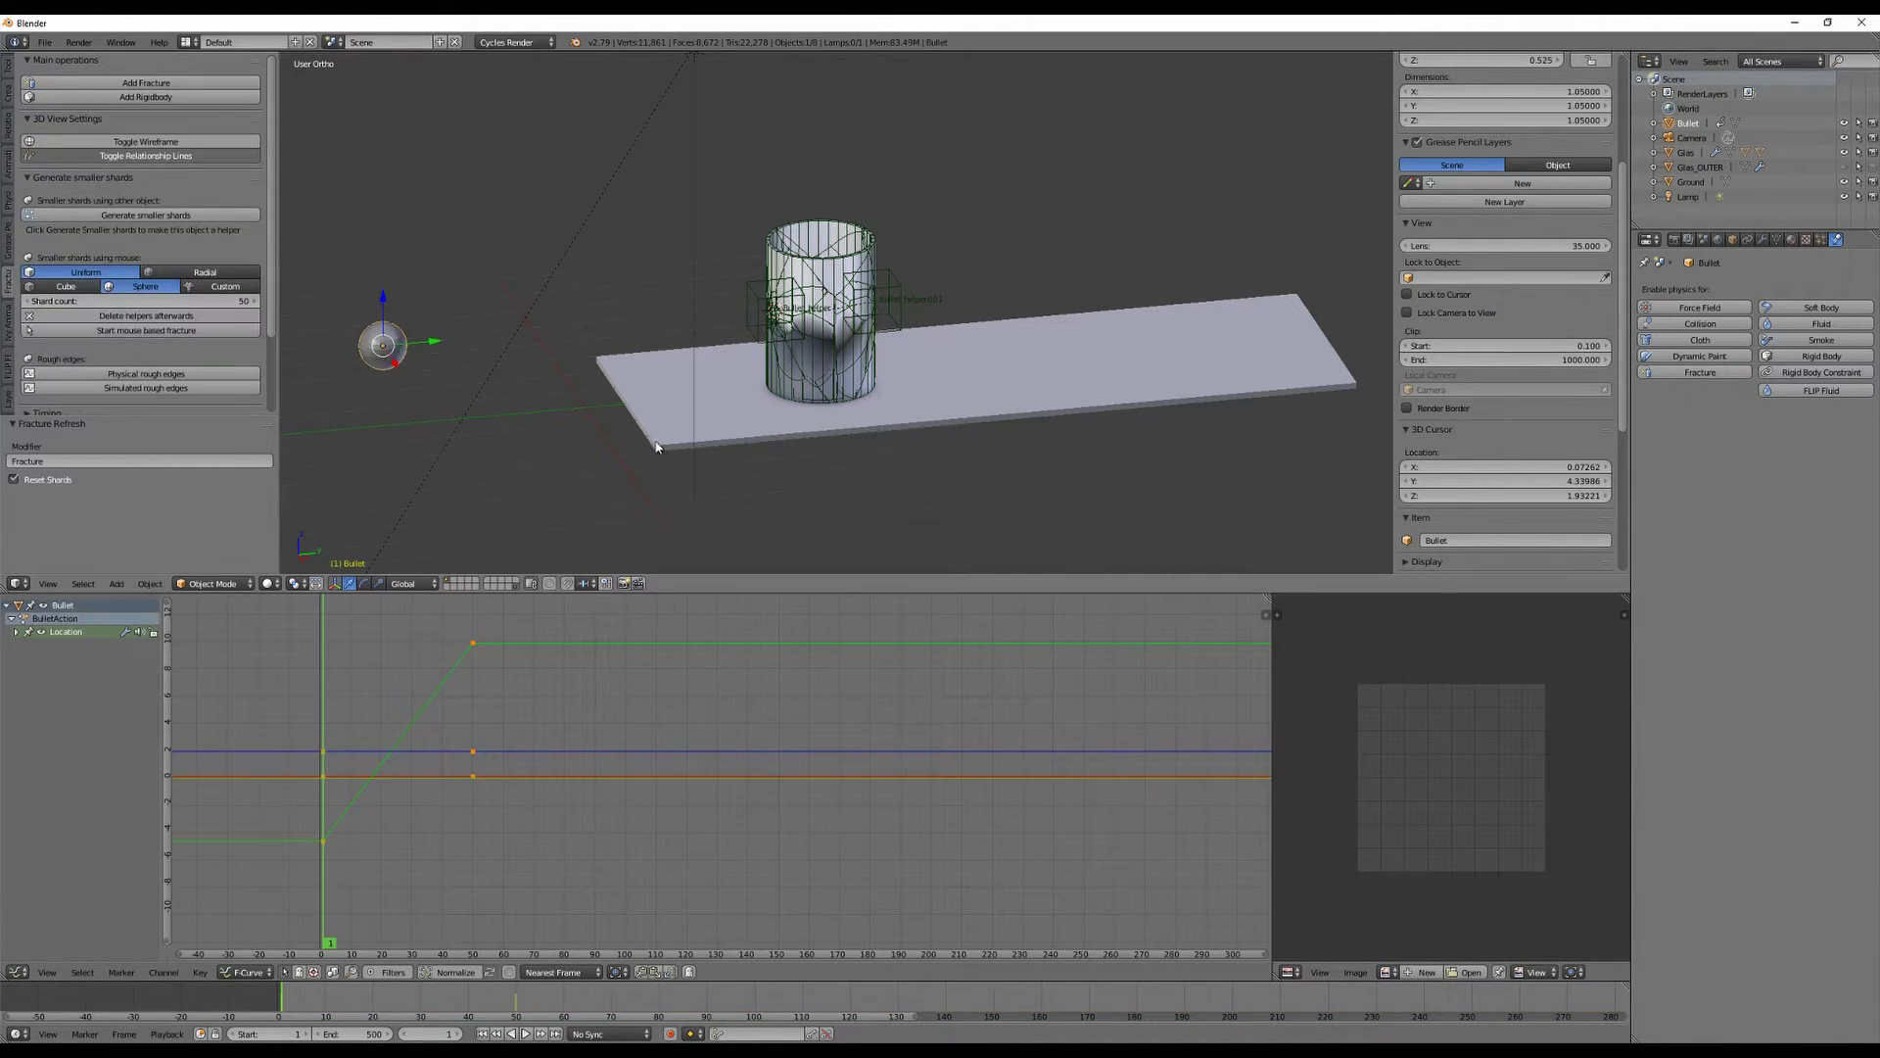
click(142, 96)
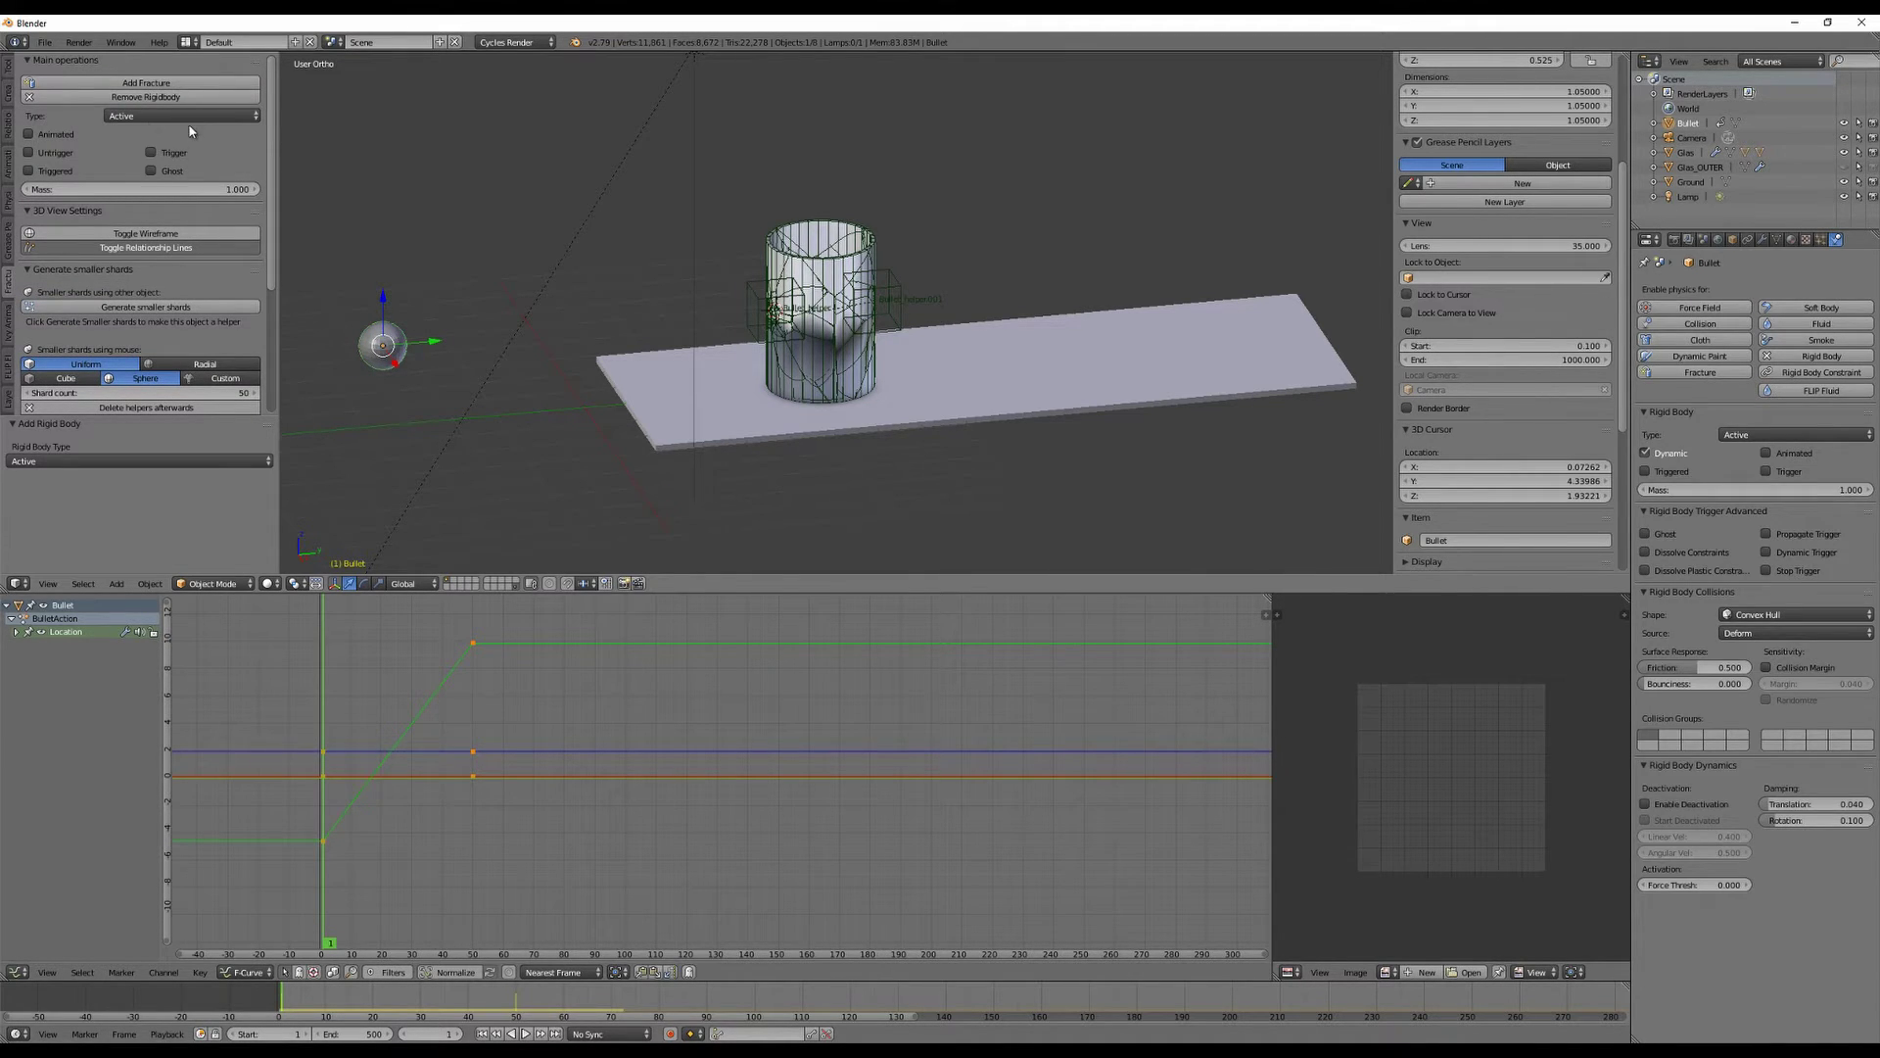
click(30, 135)
click(153, 153)
key(alt+a)
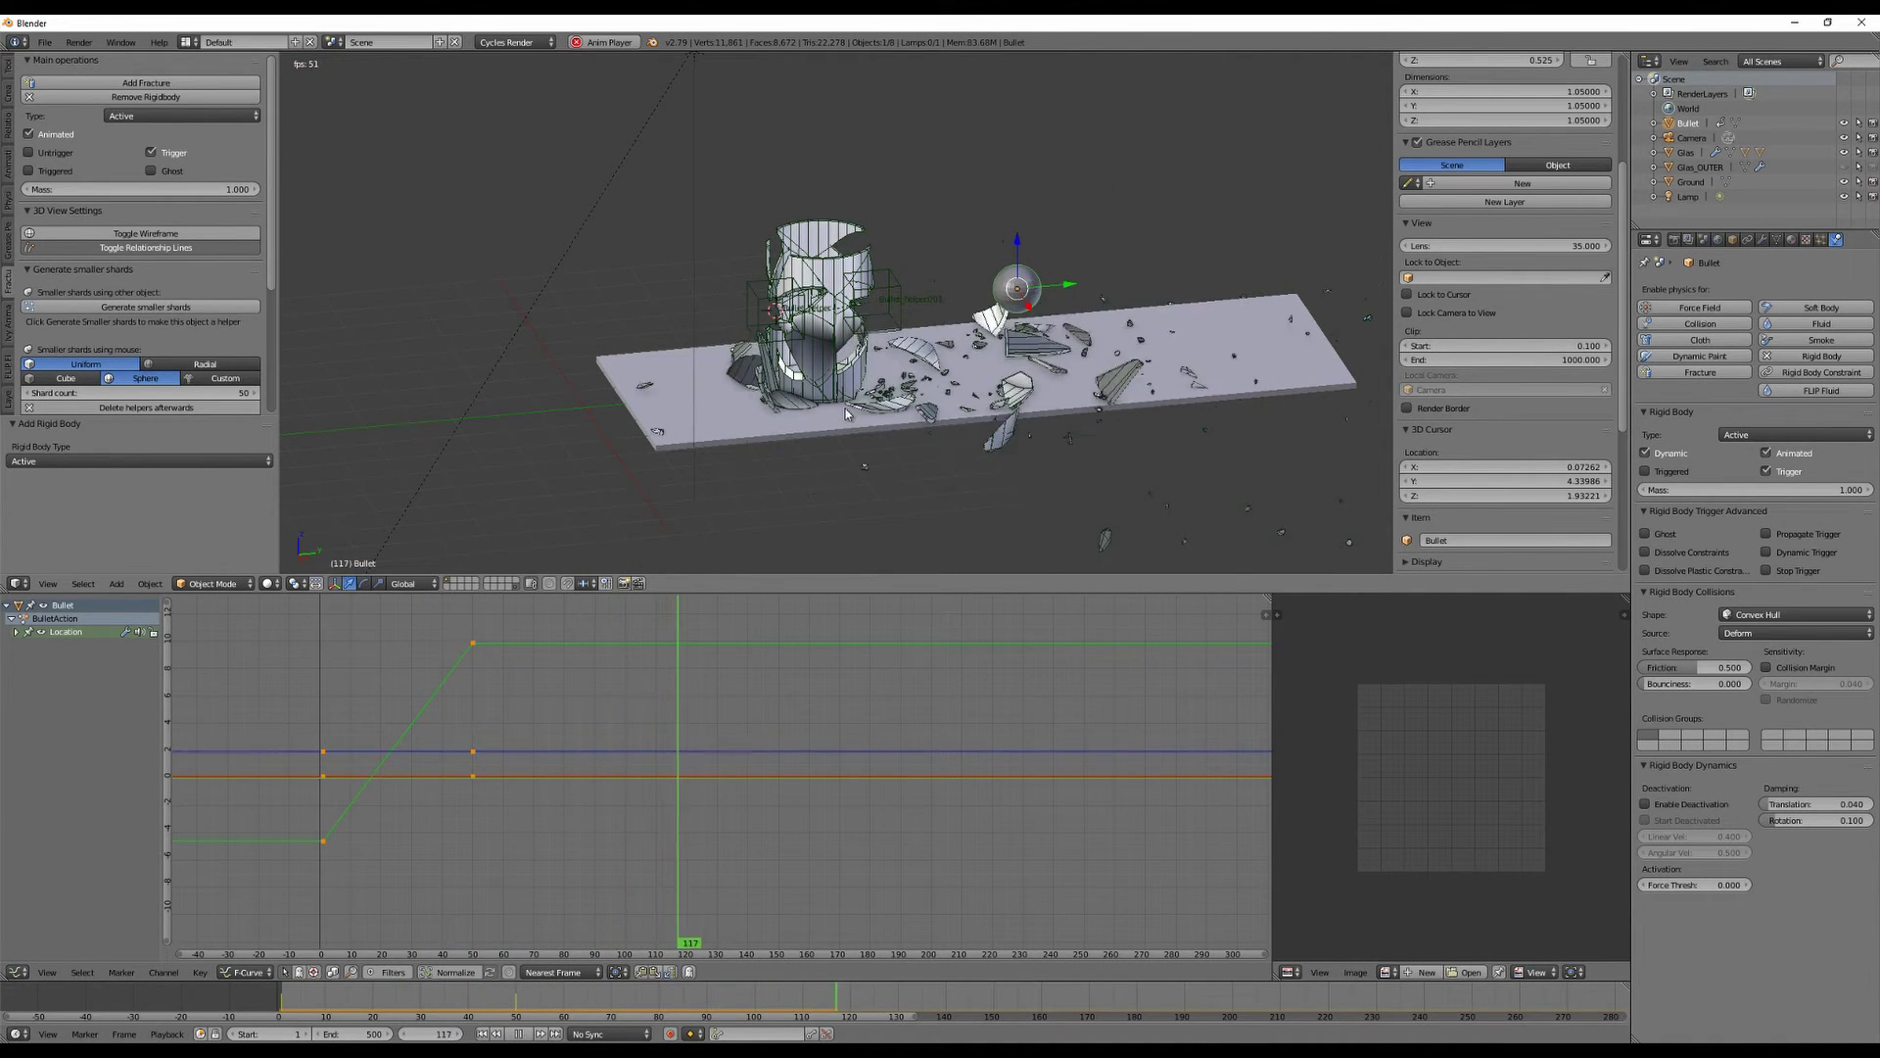
key(alt+a)
middle_drag(1009, 455, 1219, 239)
key(shift+Left)
key(alt+a)
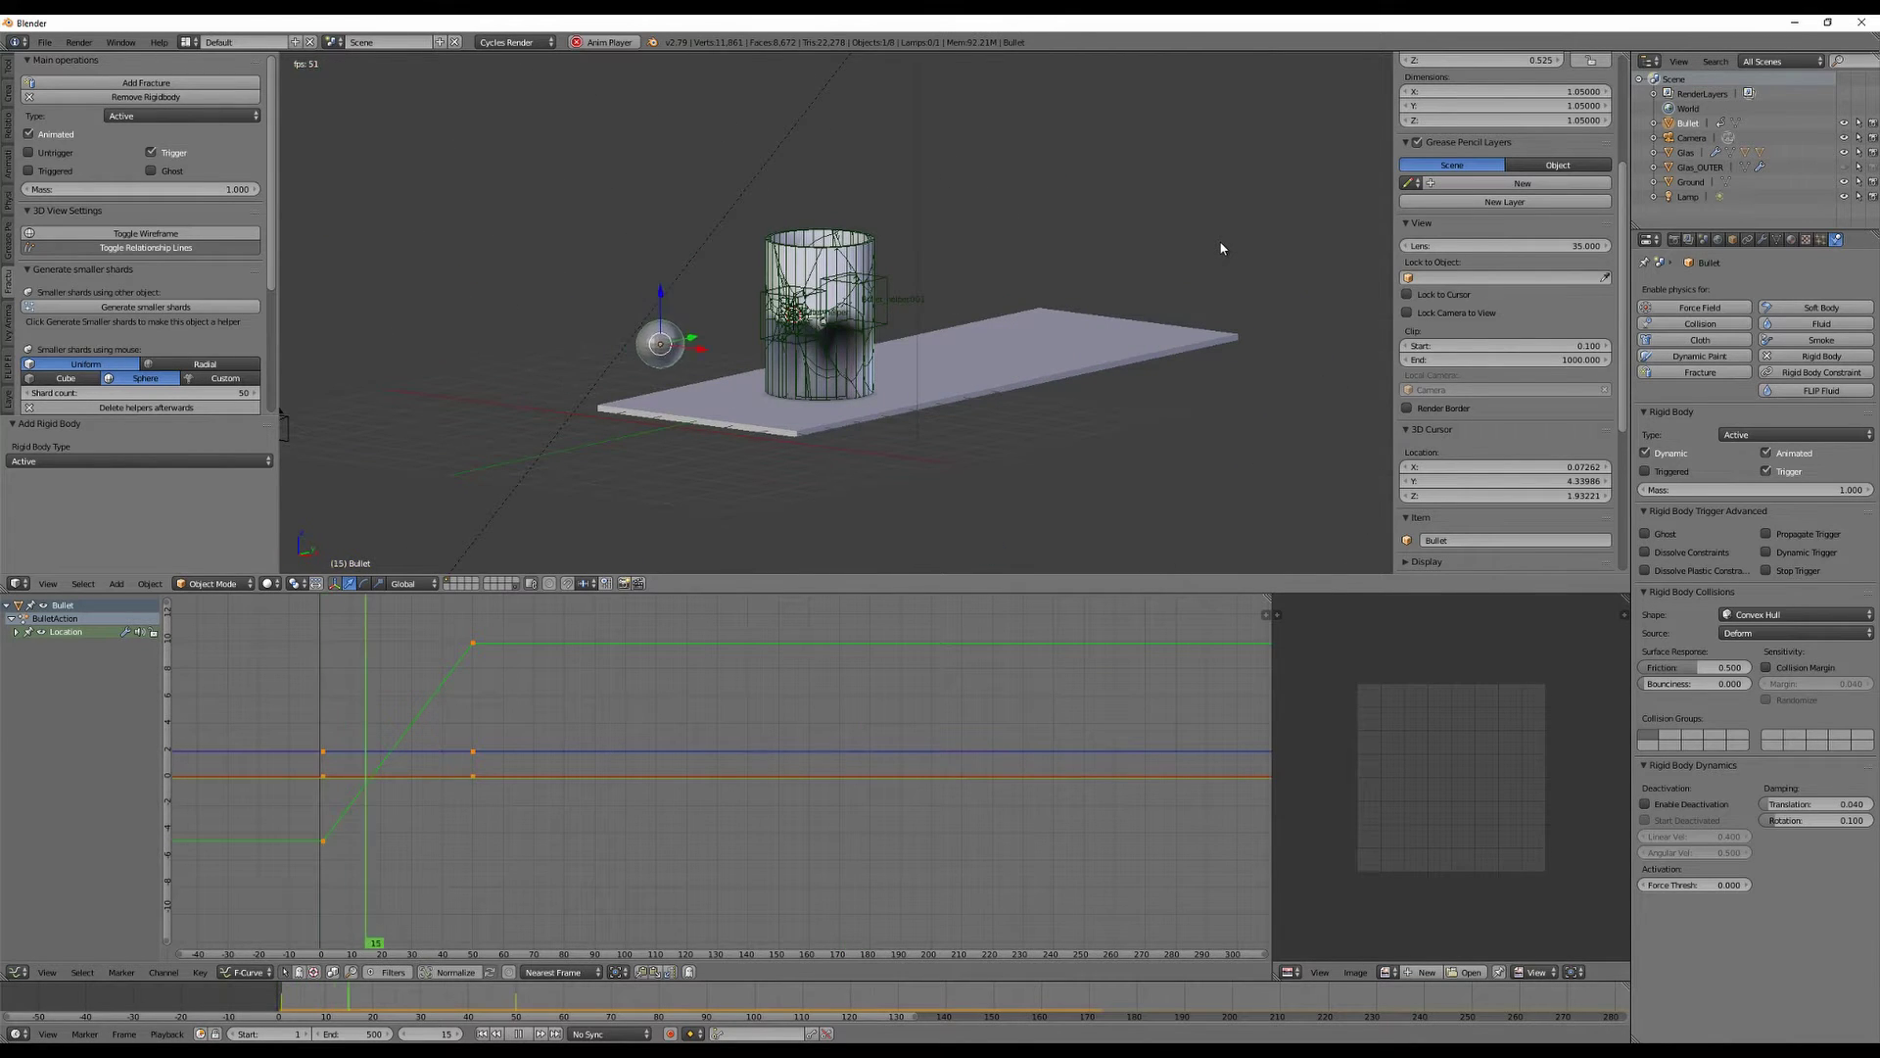
key(Escape)
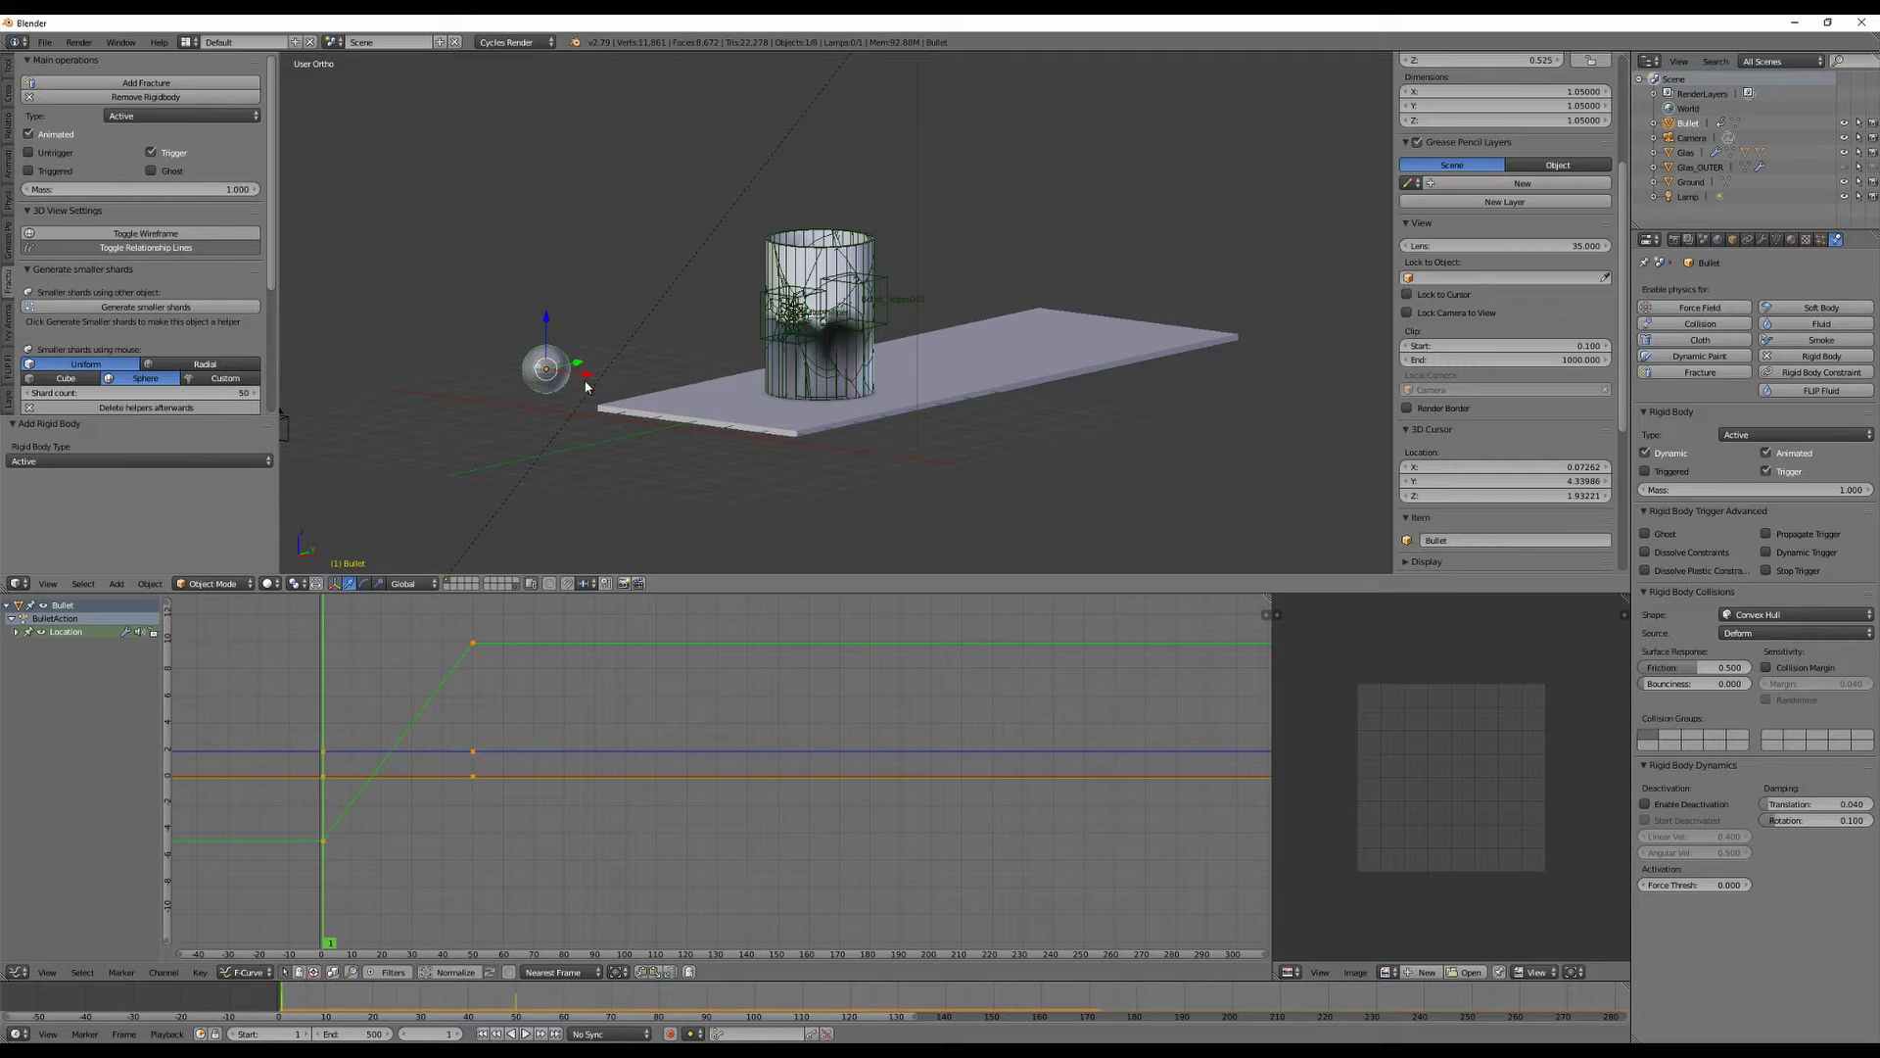
Scale Bullet down uniformly by a factor of about 0.57 and replay the impact simulation.
key(s)
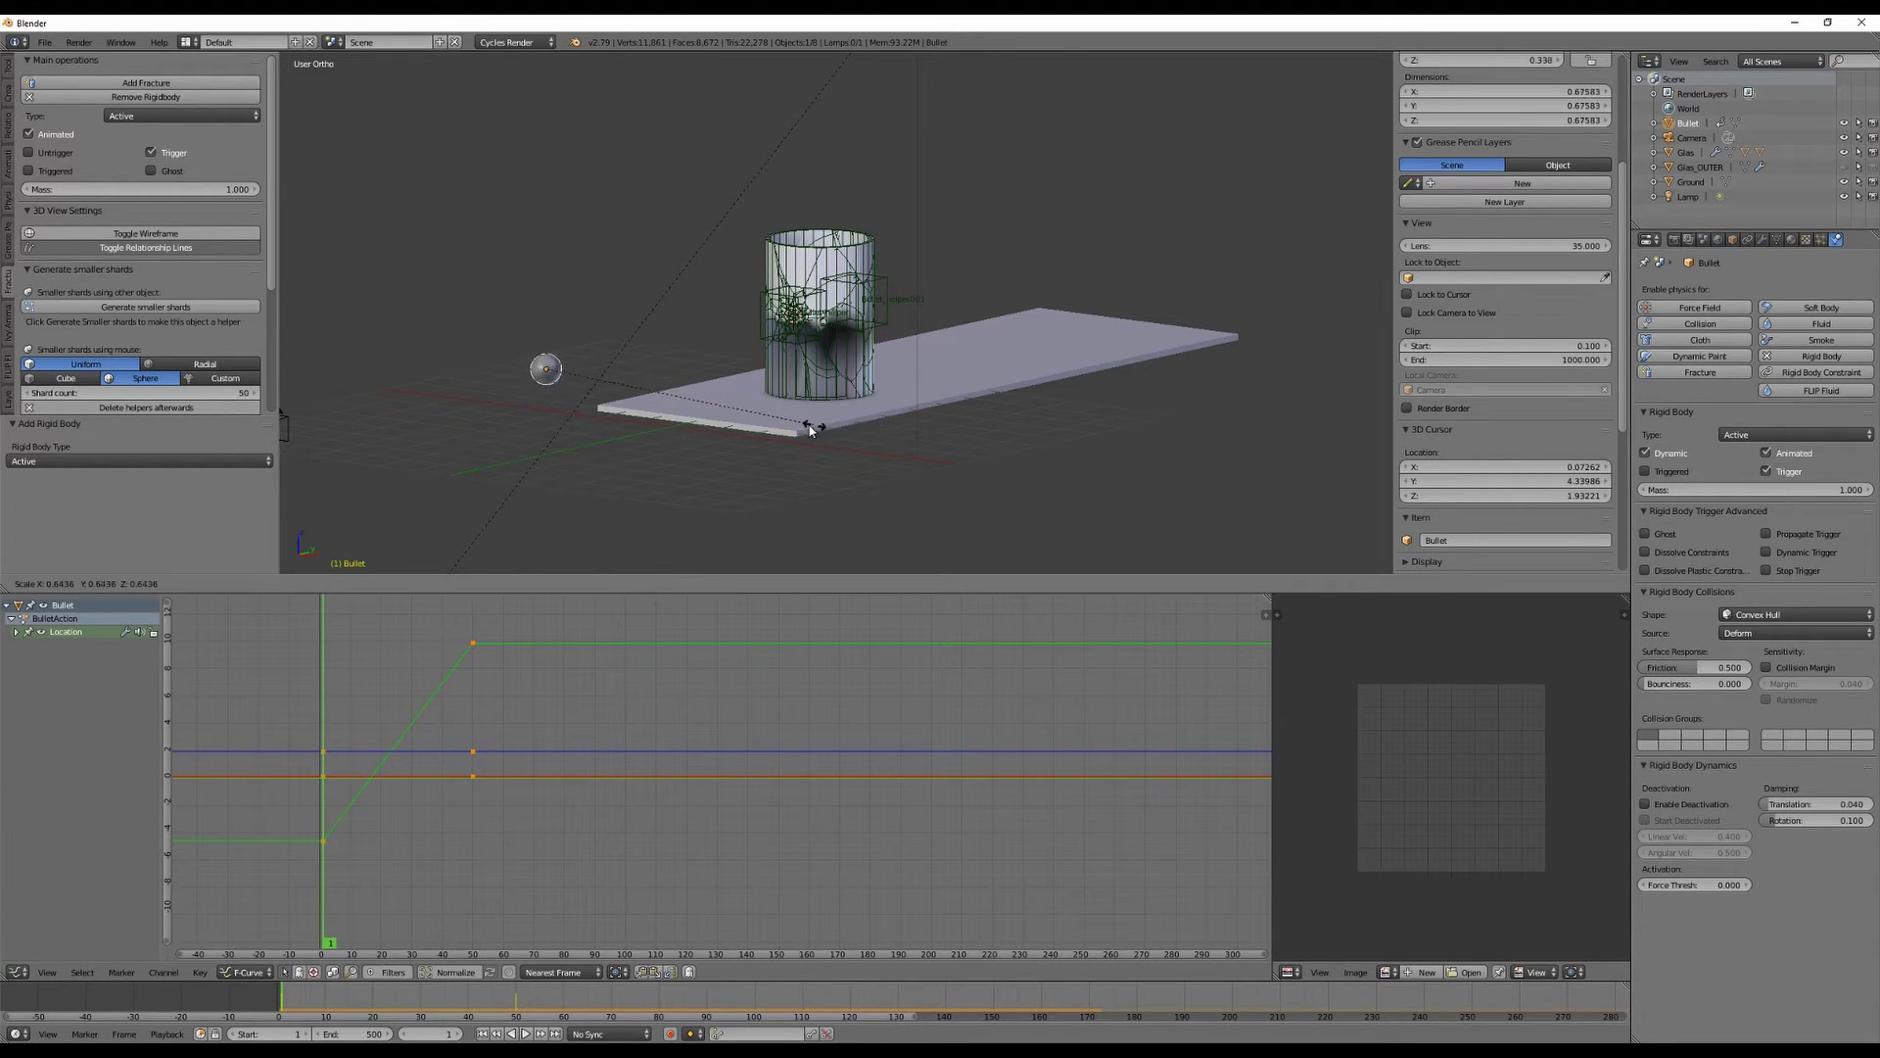
click(910, 381)
key(alt+a)
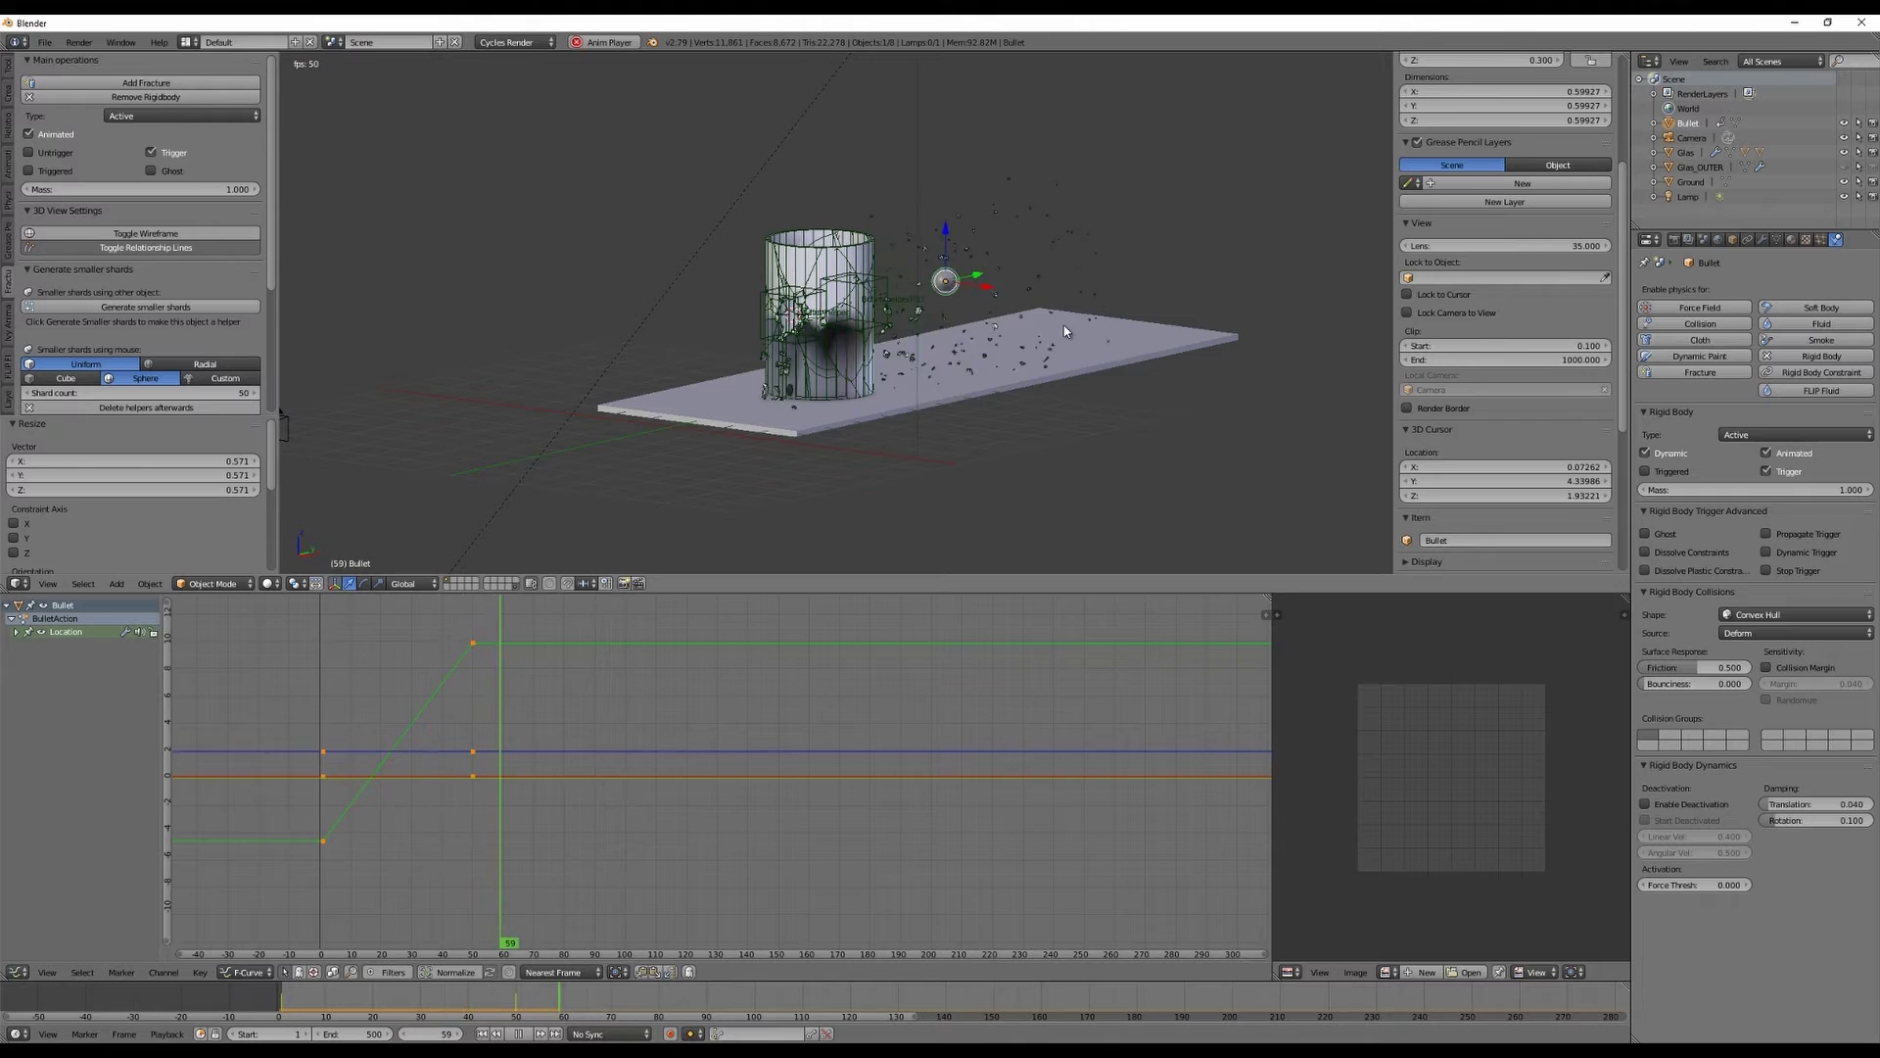
mouse_move(1016, 368)
middle_down()
mouse_move(813, 421)
mouse_move(1017, 377)
middle_up()
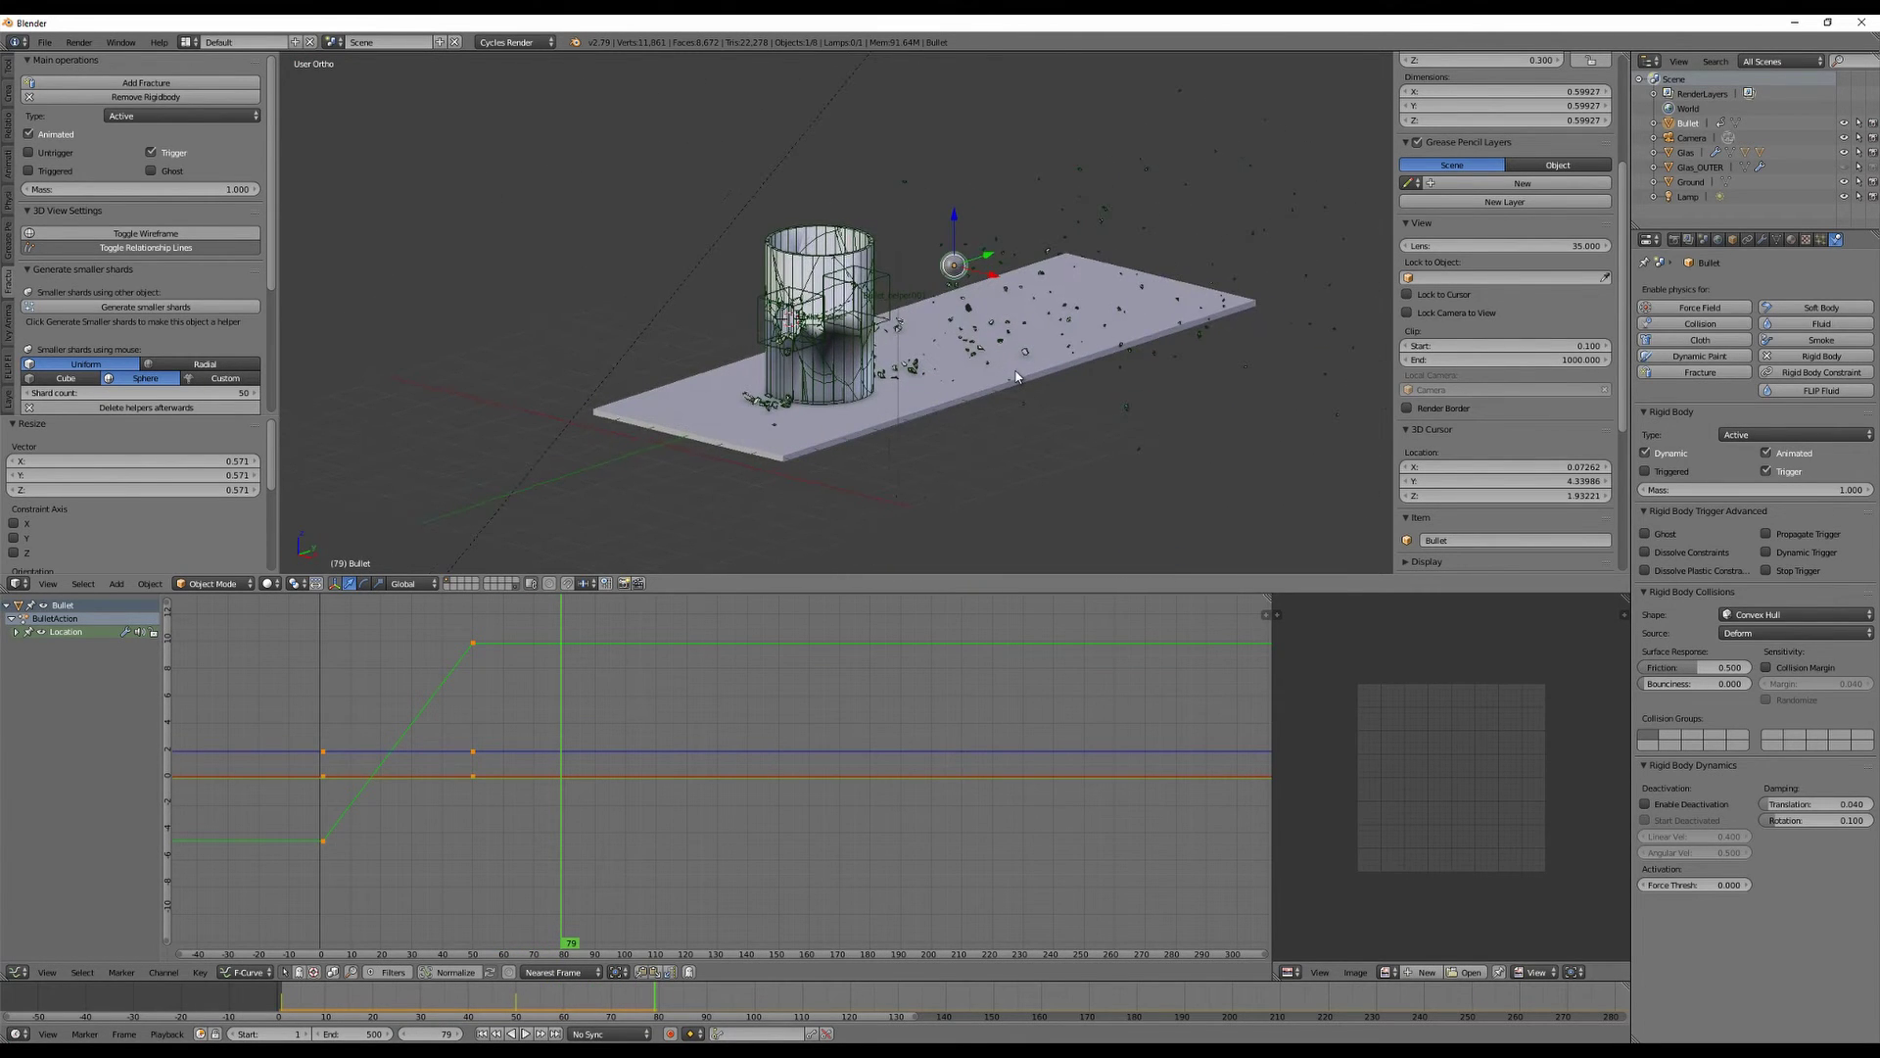
key(shift+Left)
key(alt+a)
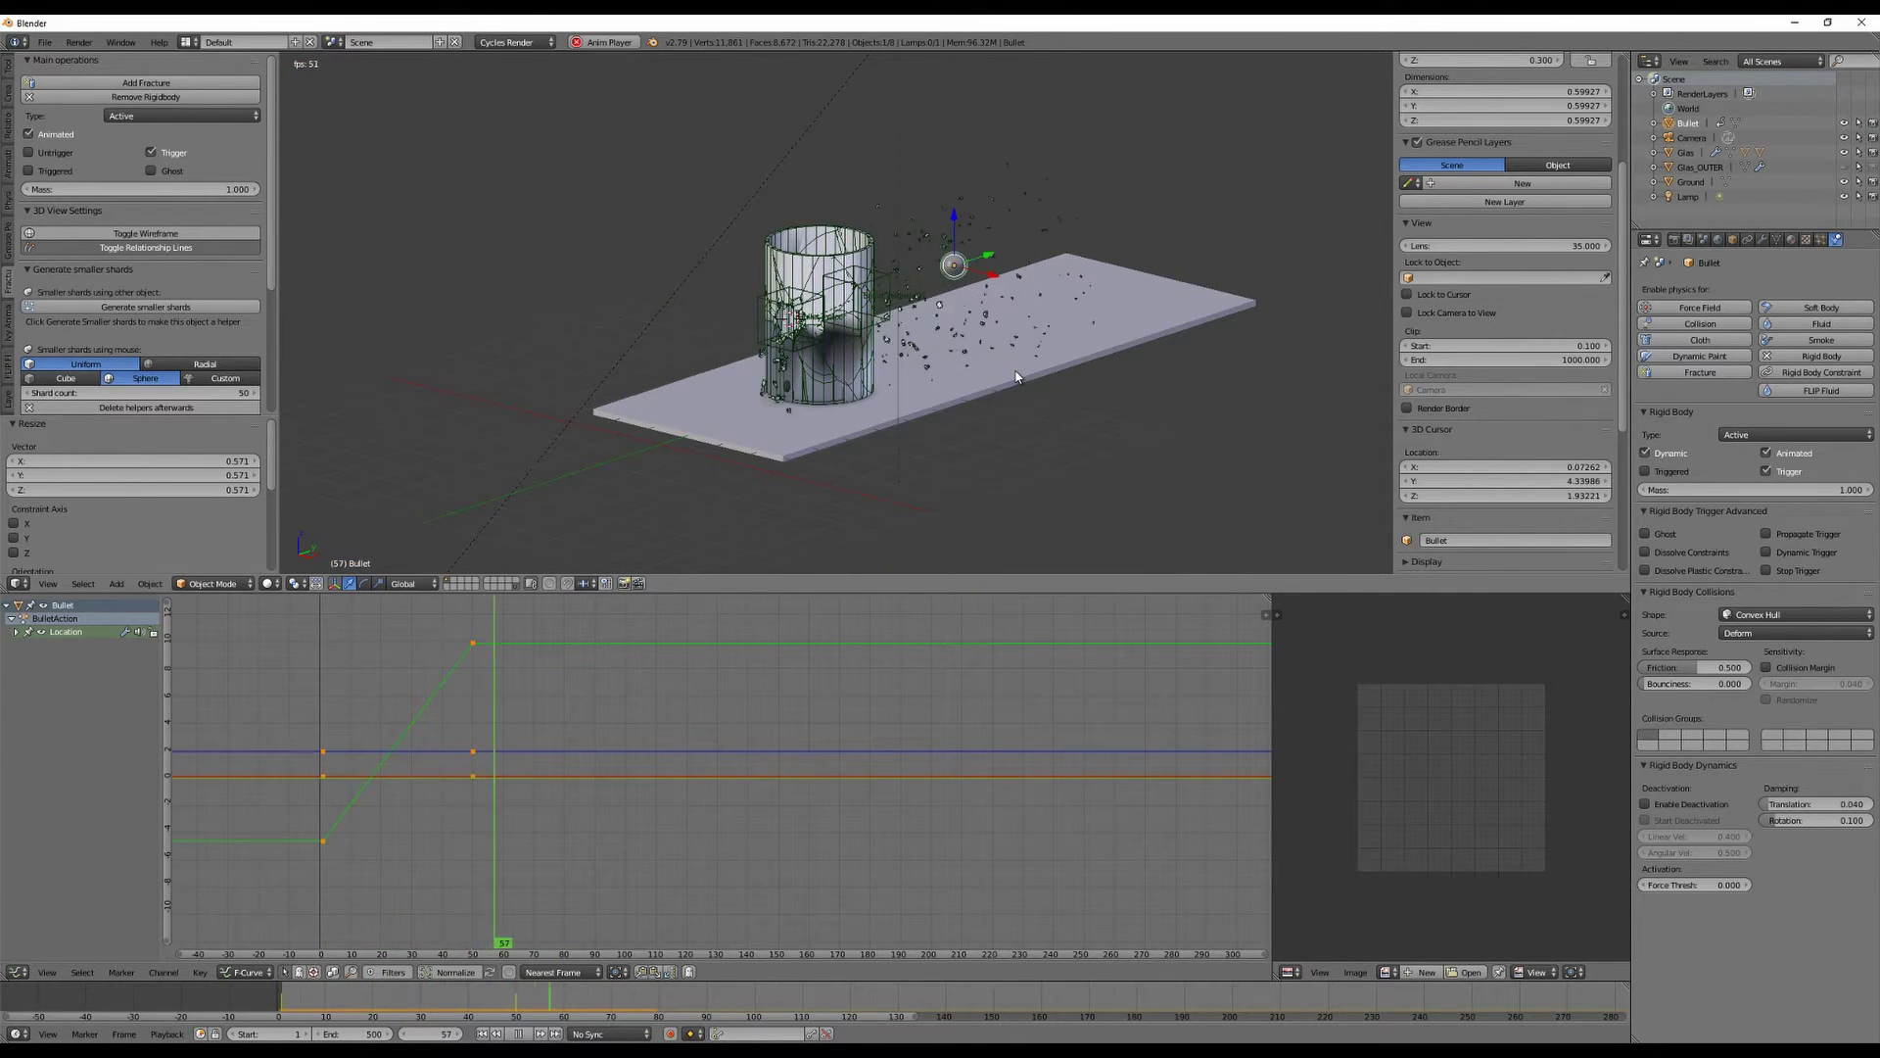
key(Escape)
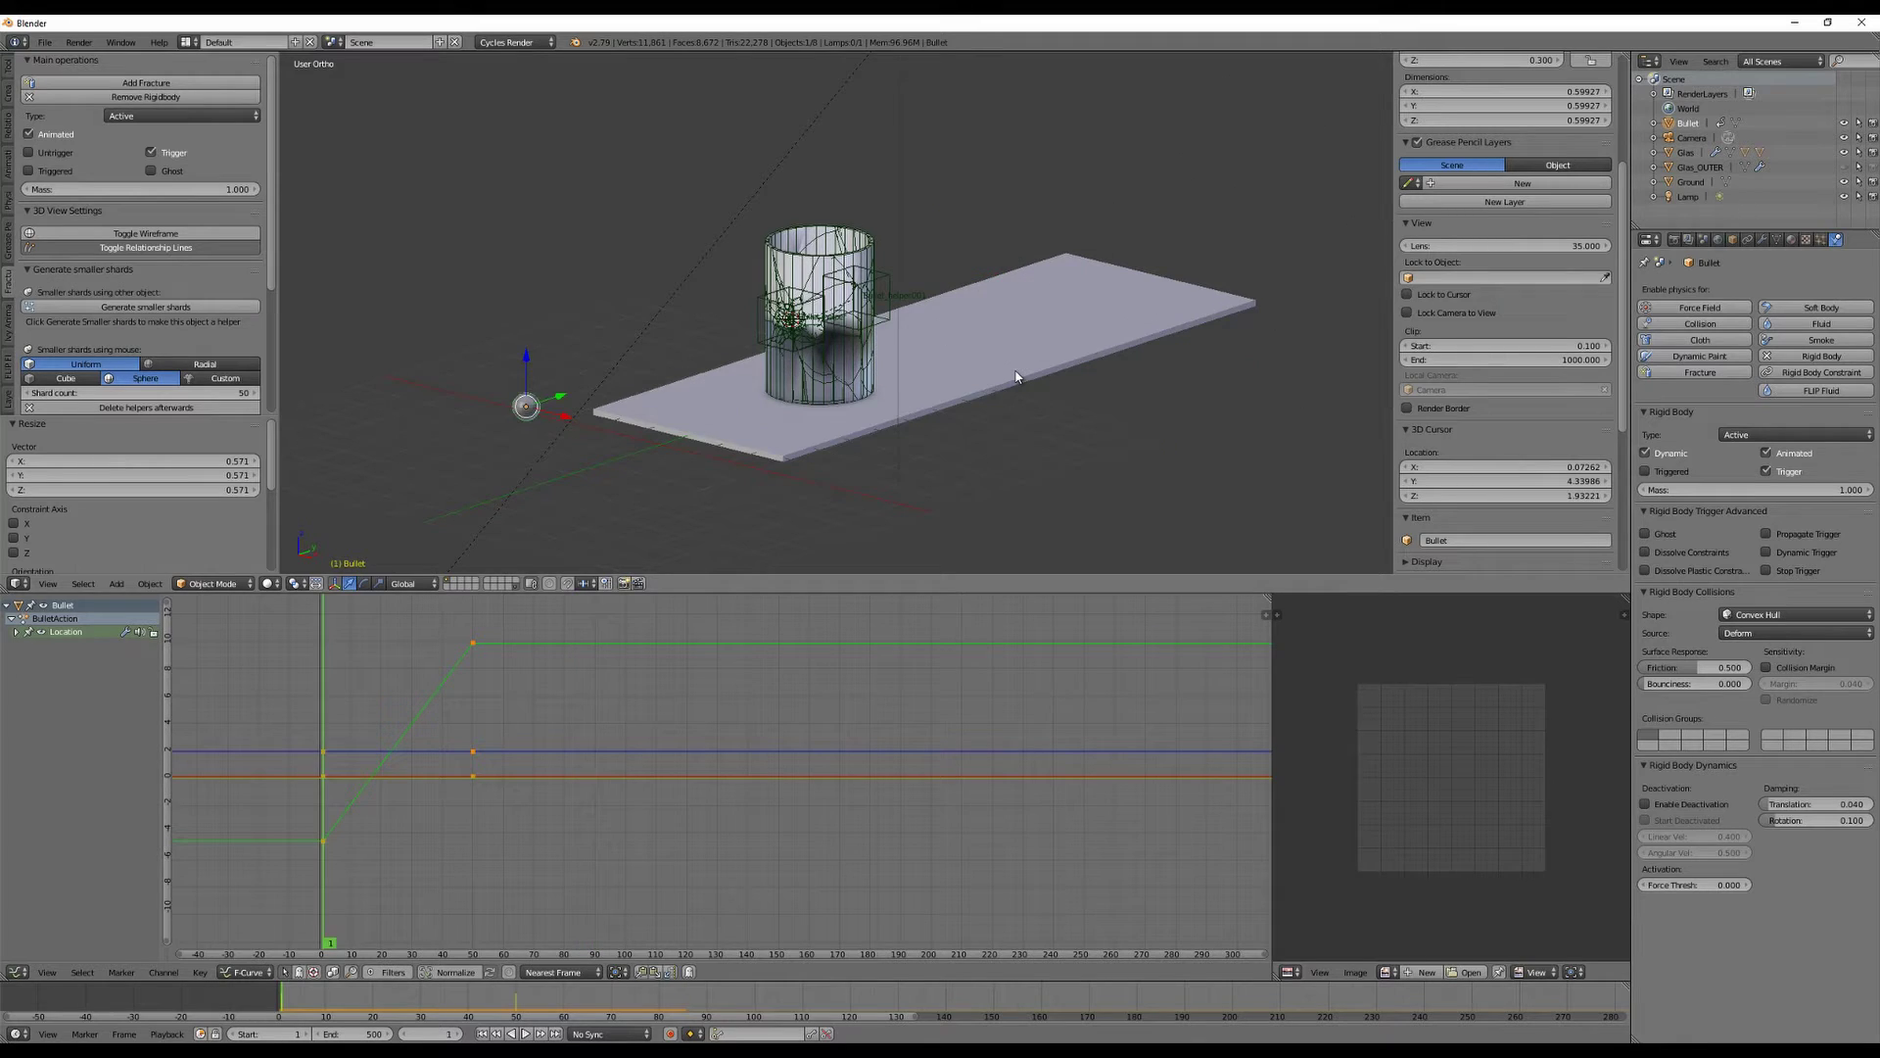
Check the shards around the impact area, and enable Use Constraints in the fracture constraint settings of Glas.
scroll(1016, 376, up, 6)
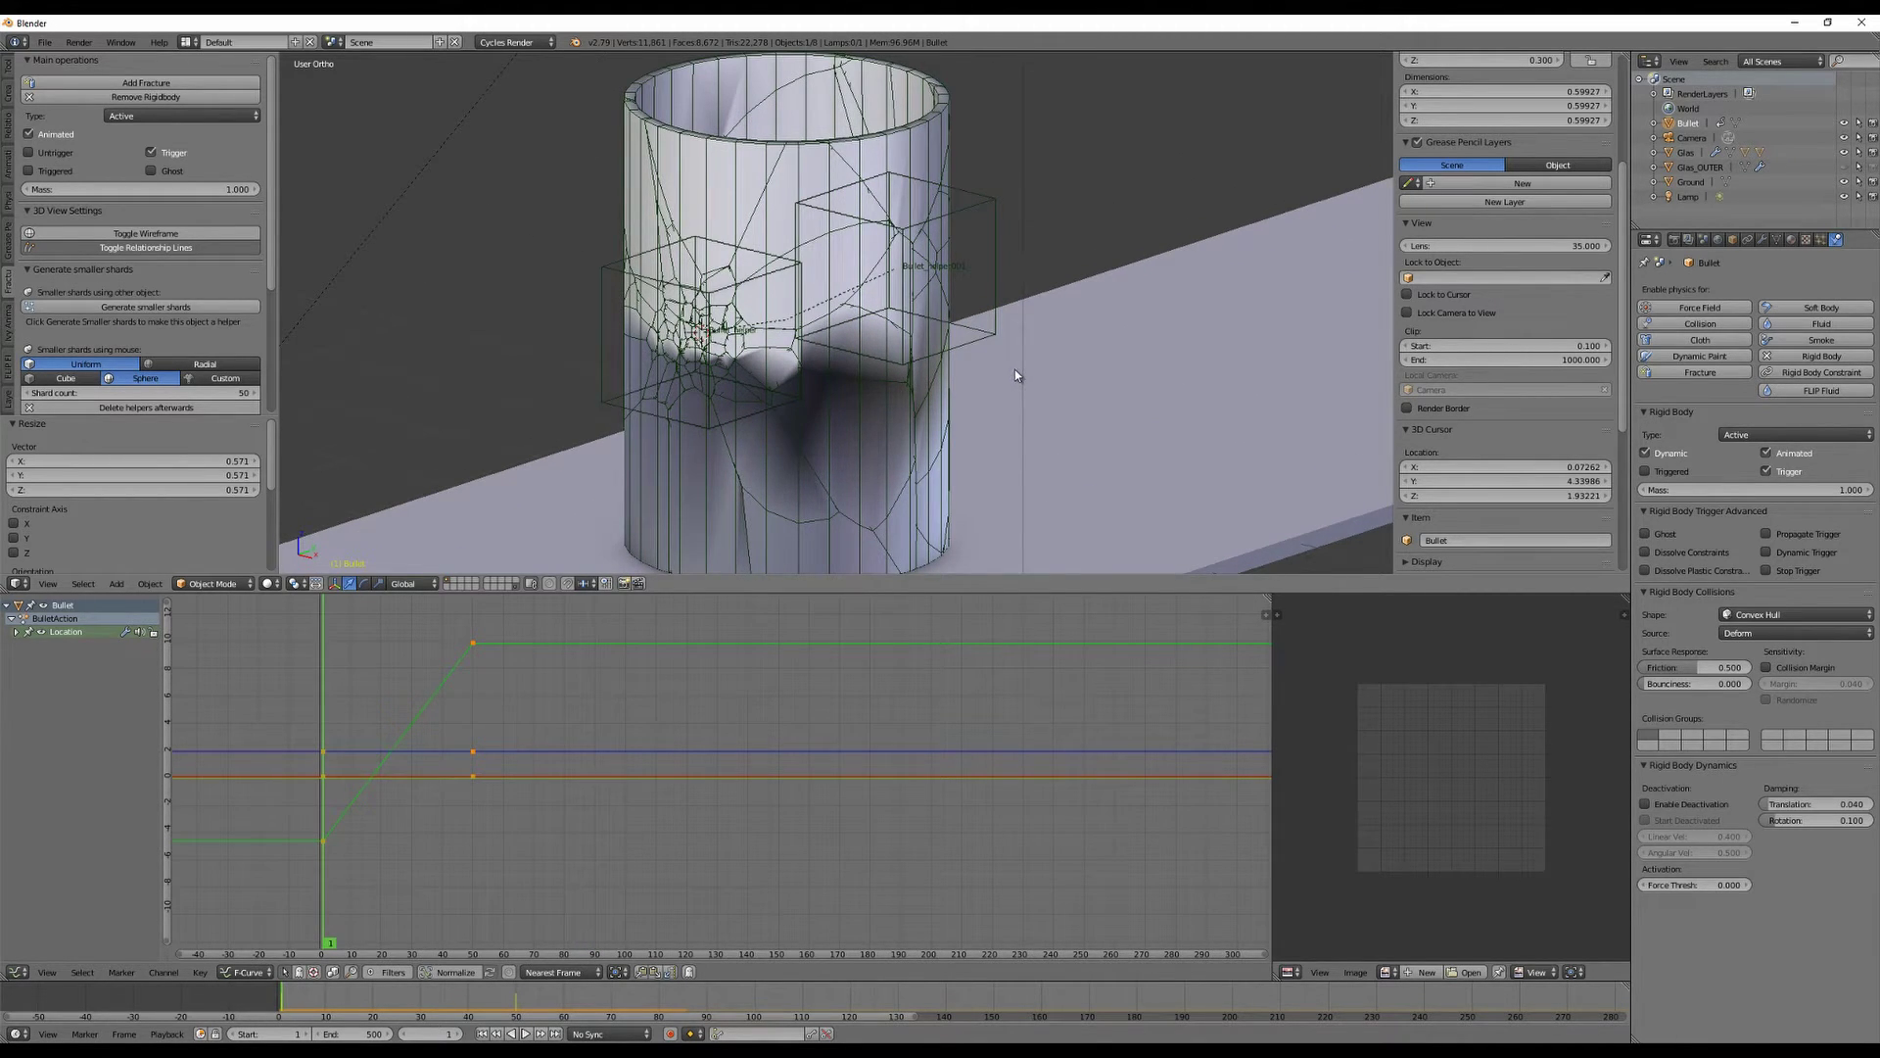
scroll(915, 279, down, 4)
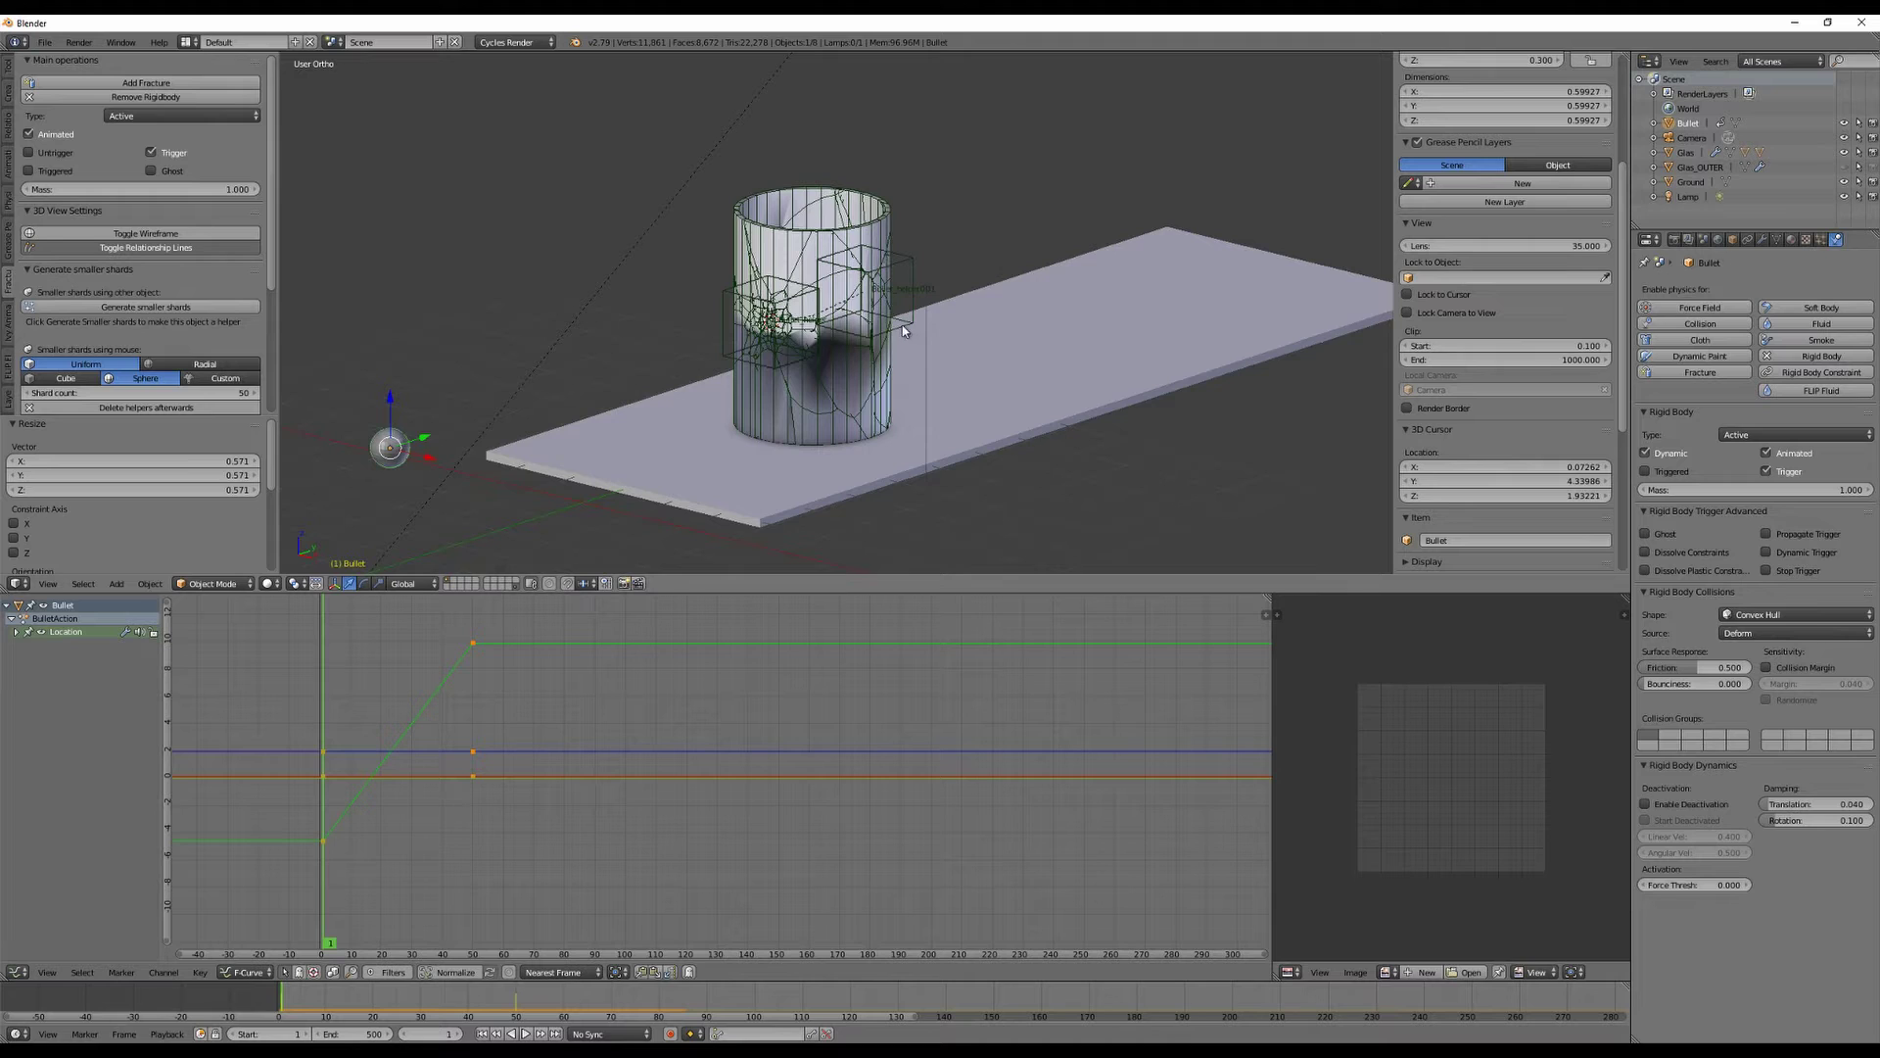
right_click(819, 268)
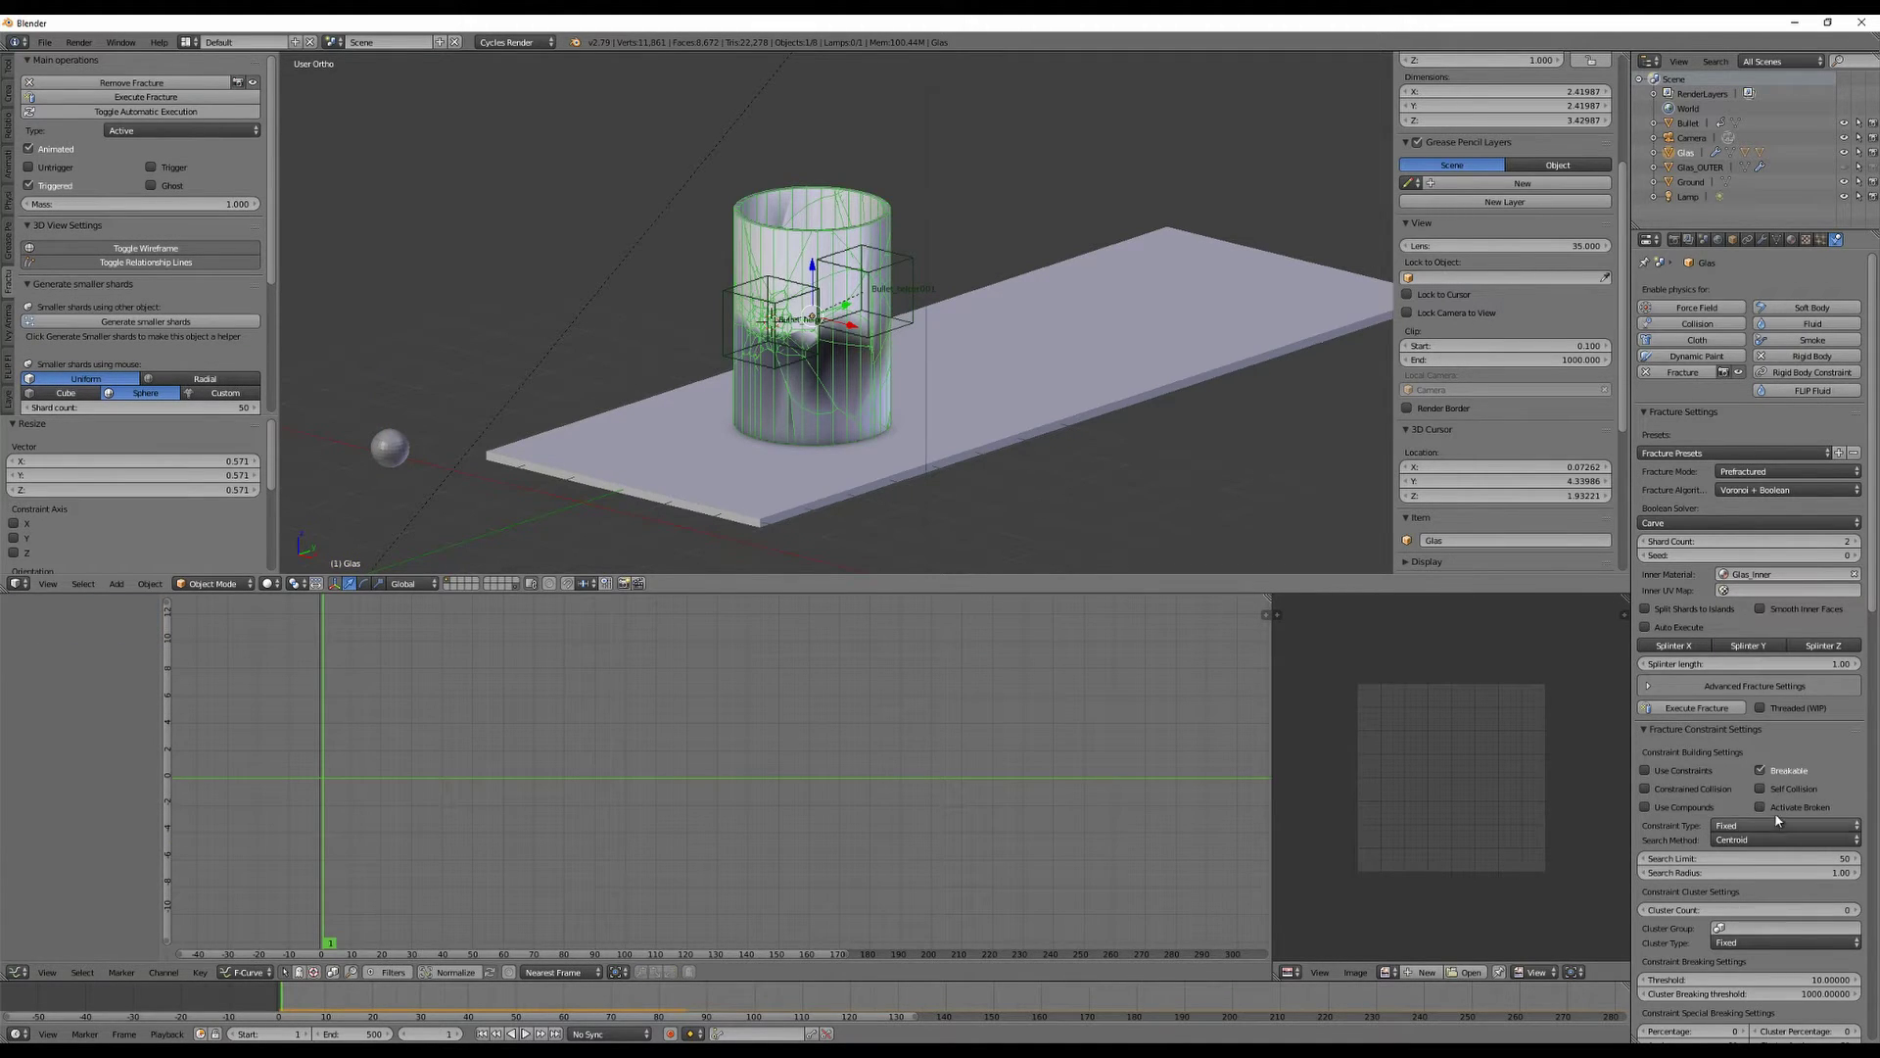
scroll(1768, 805, down, 5)
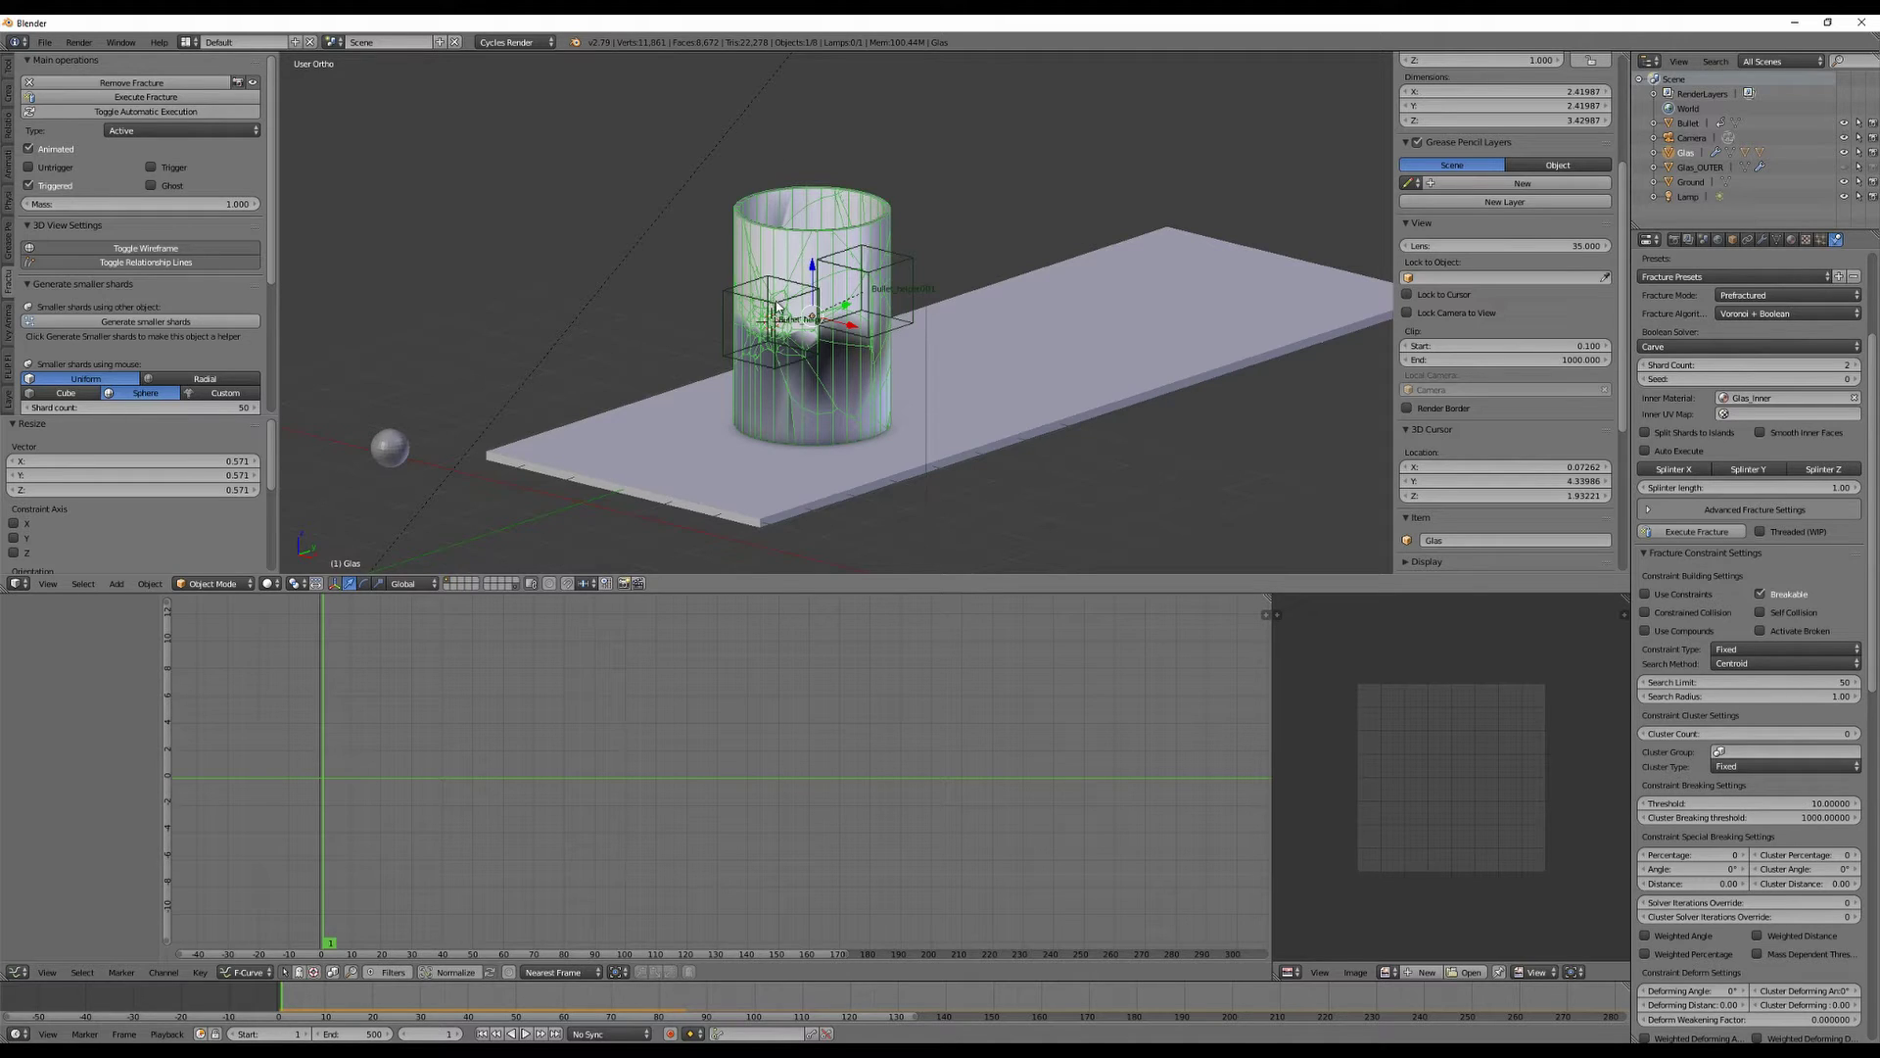
click(1645, 595)
scroll(1743, 676, down, 2)
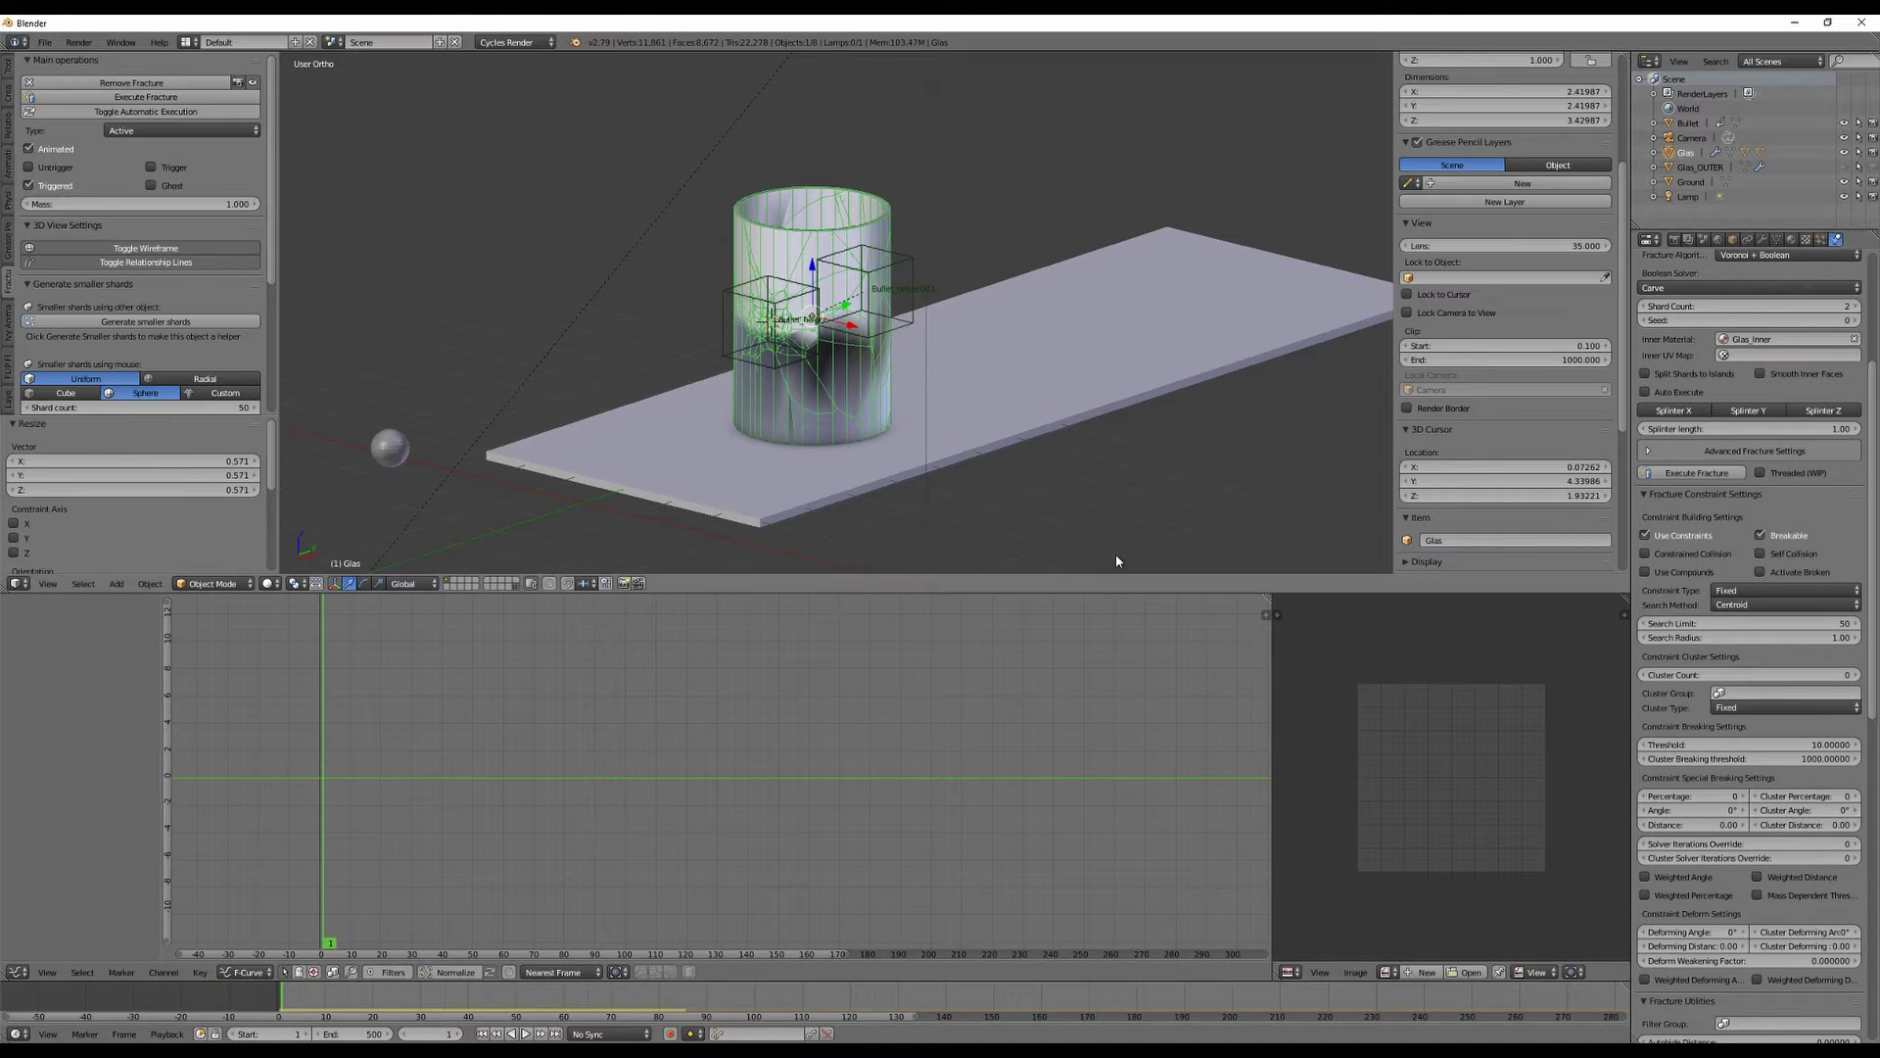
Set the constraint breaking angle of Glas to 1° and play the simulation to check the impact.
scroll(1676, 785, down, 1)
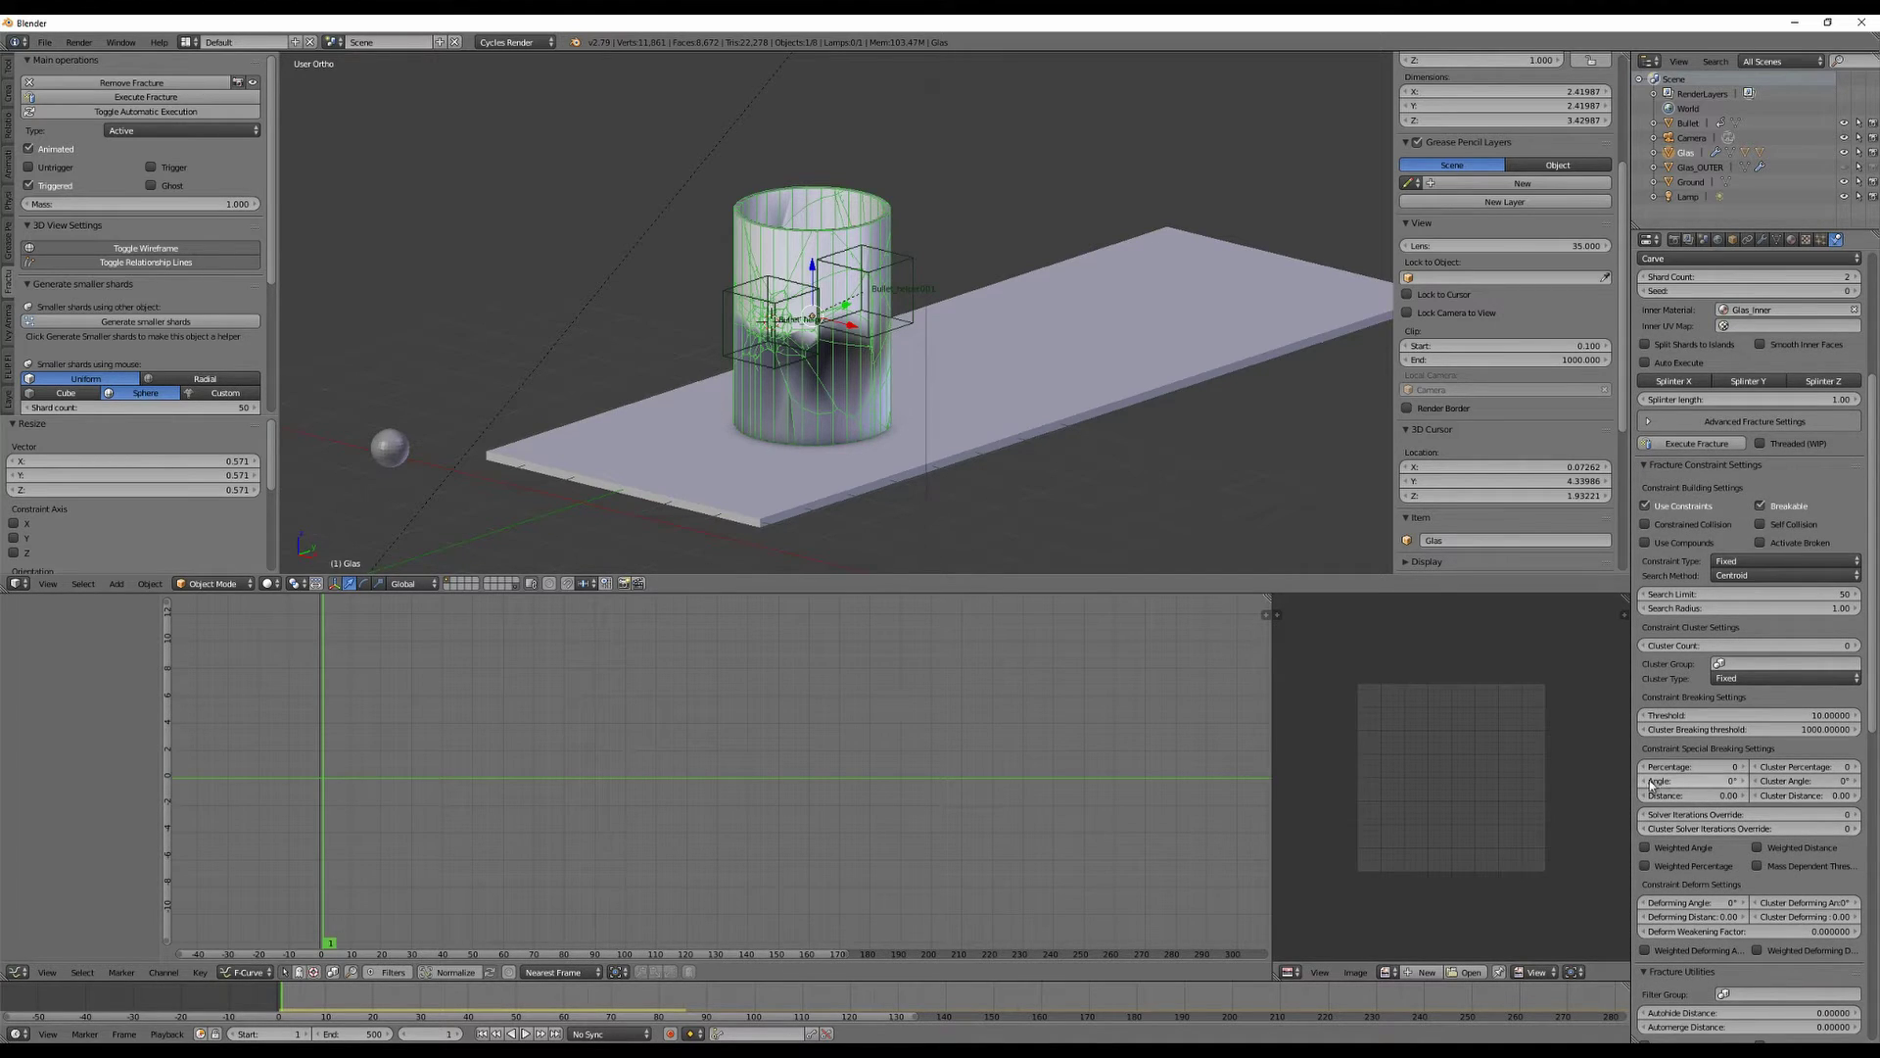
click(1677, 780)
key(Return)
key(alt+a)
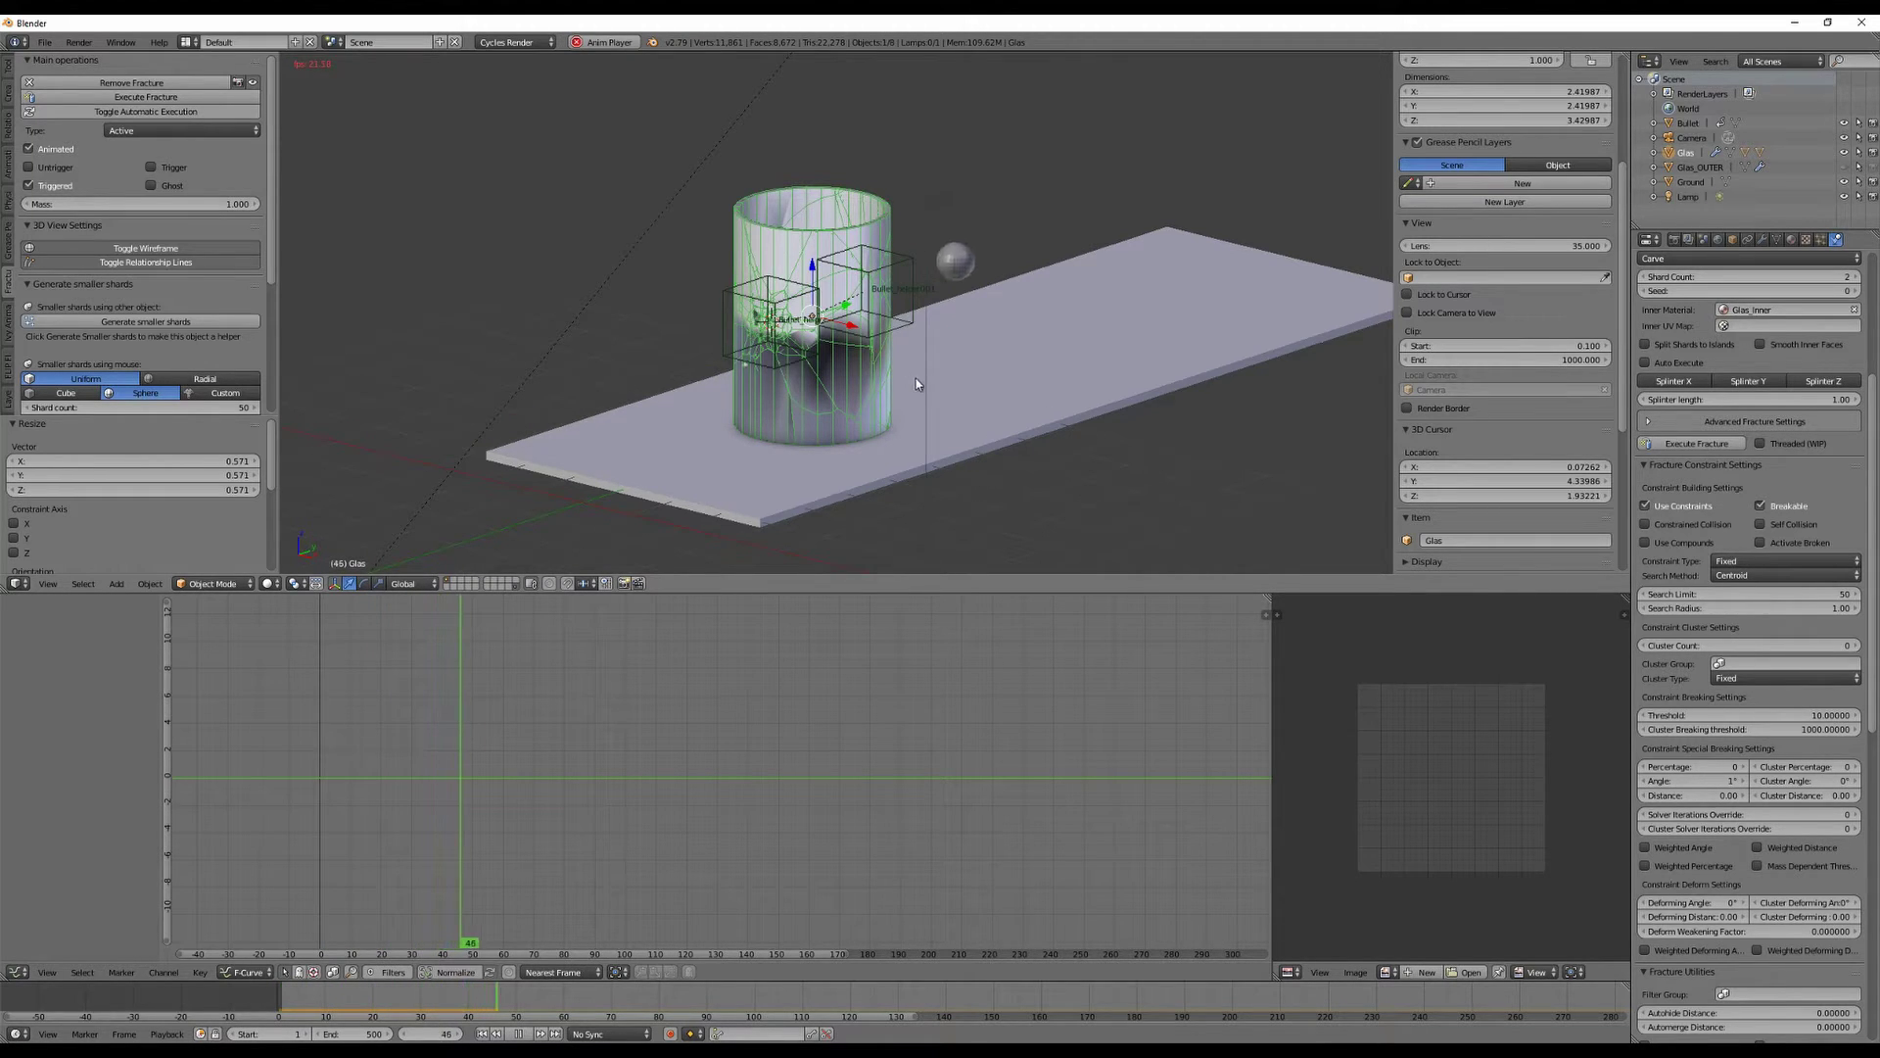
key(alt+a)
mouse_move(1087, 402)
middle_down()
mouse_move(906, 409)
mouse_move(1050, 404)
middle_up()
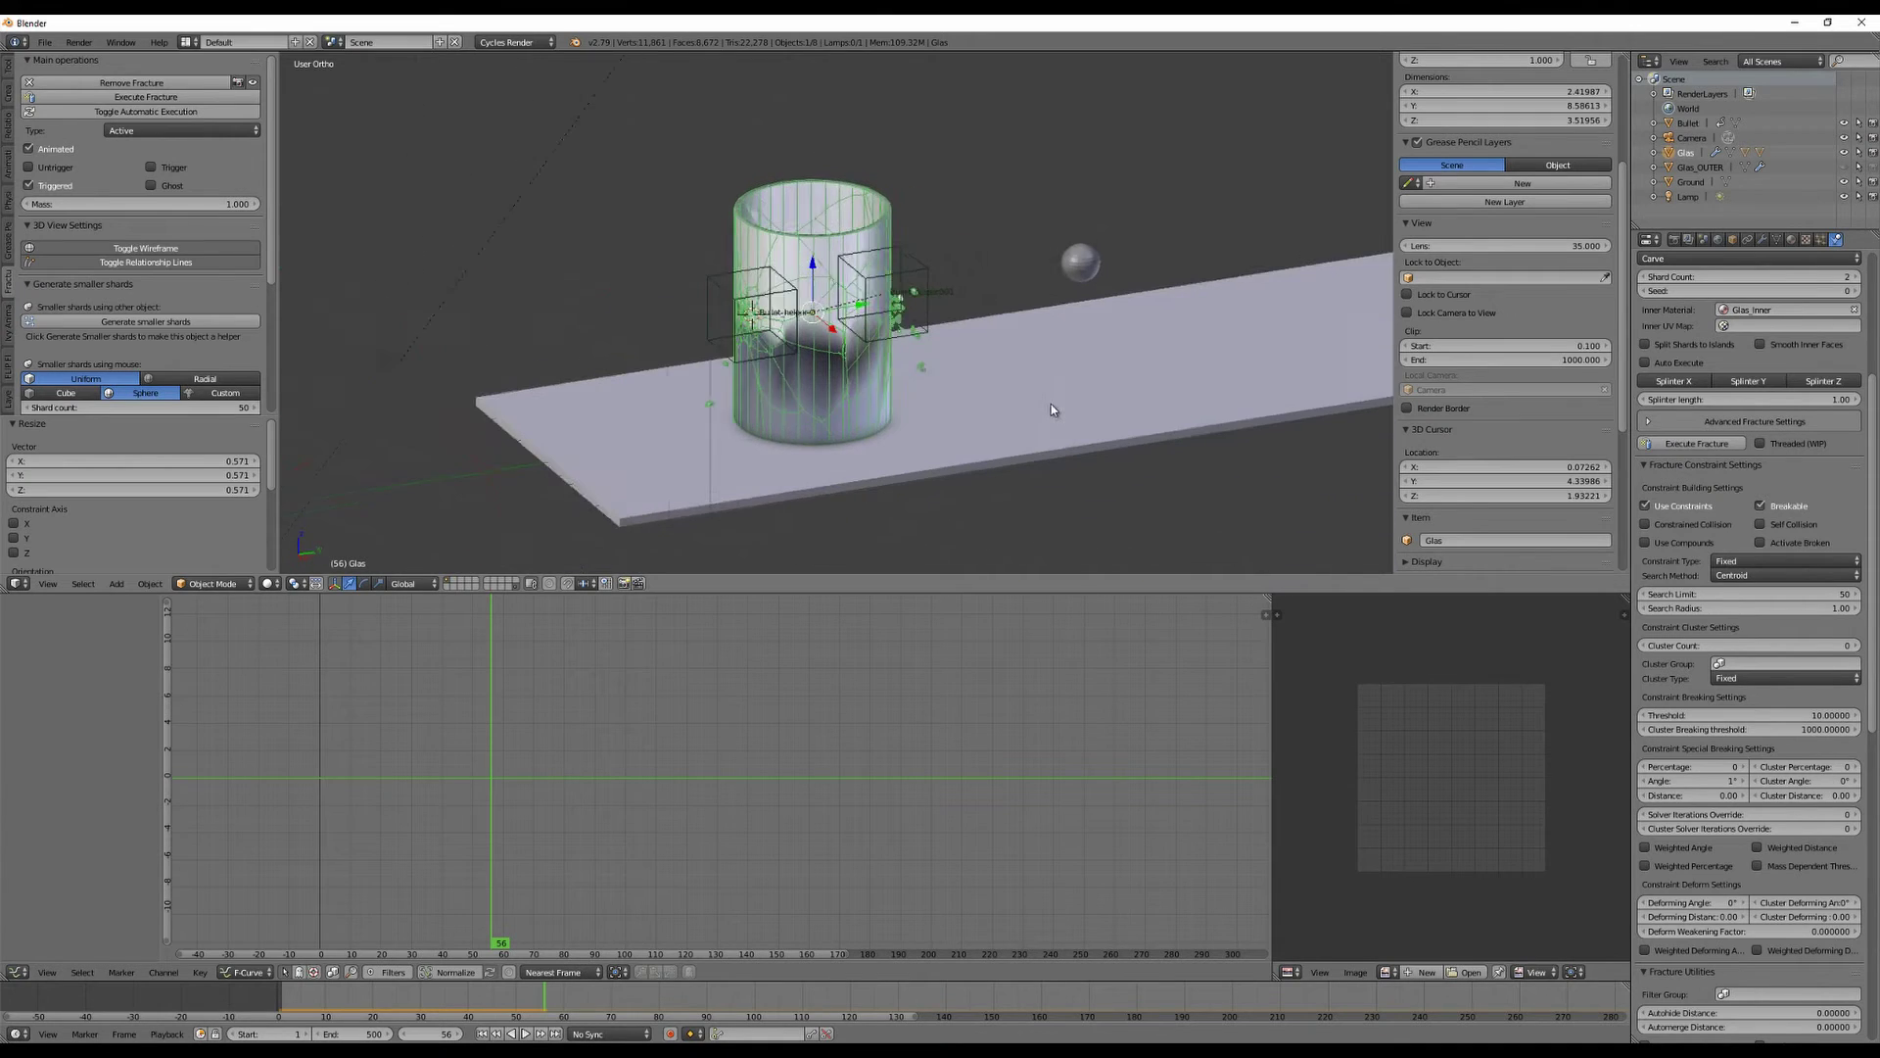
key(shift+Left)
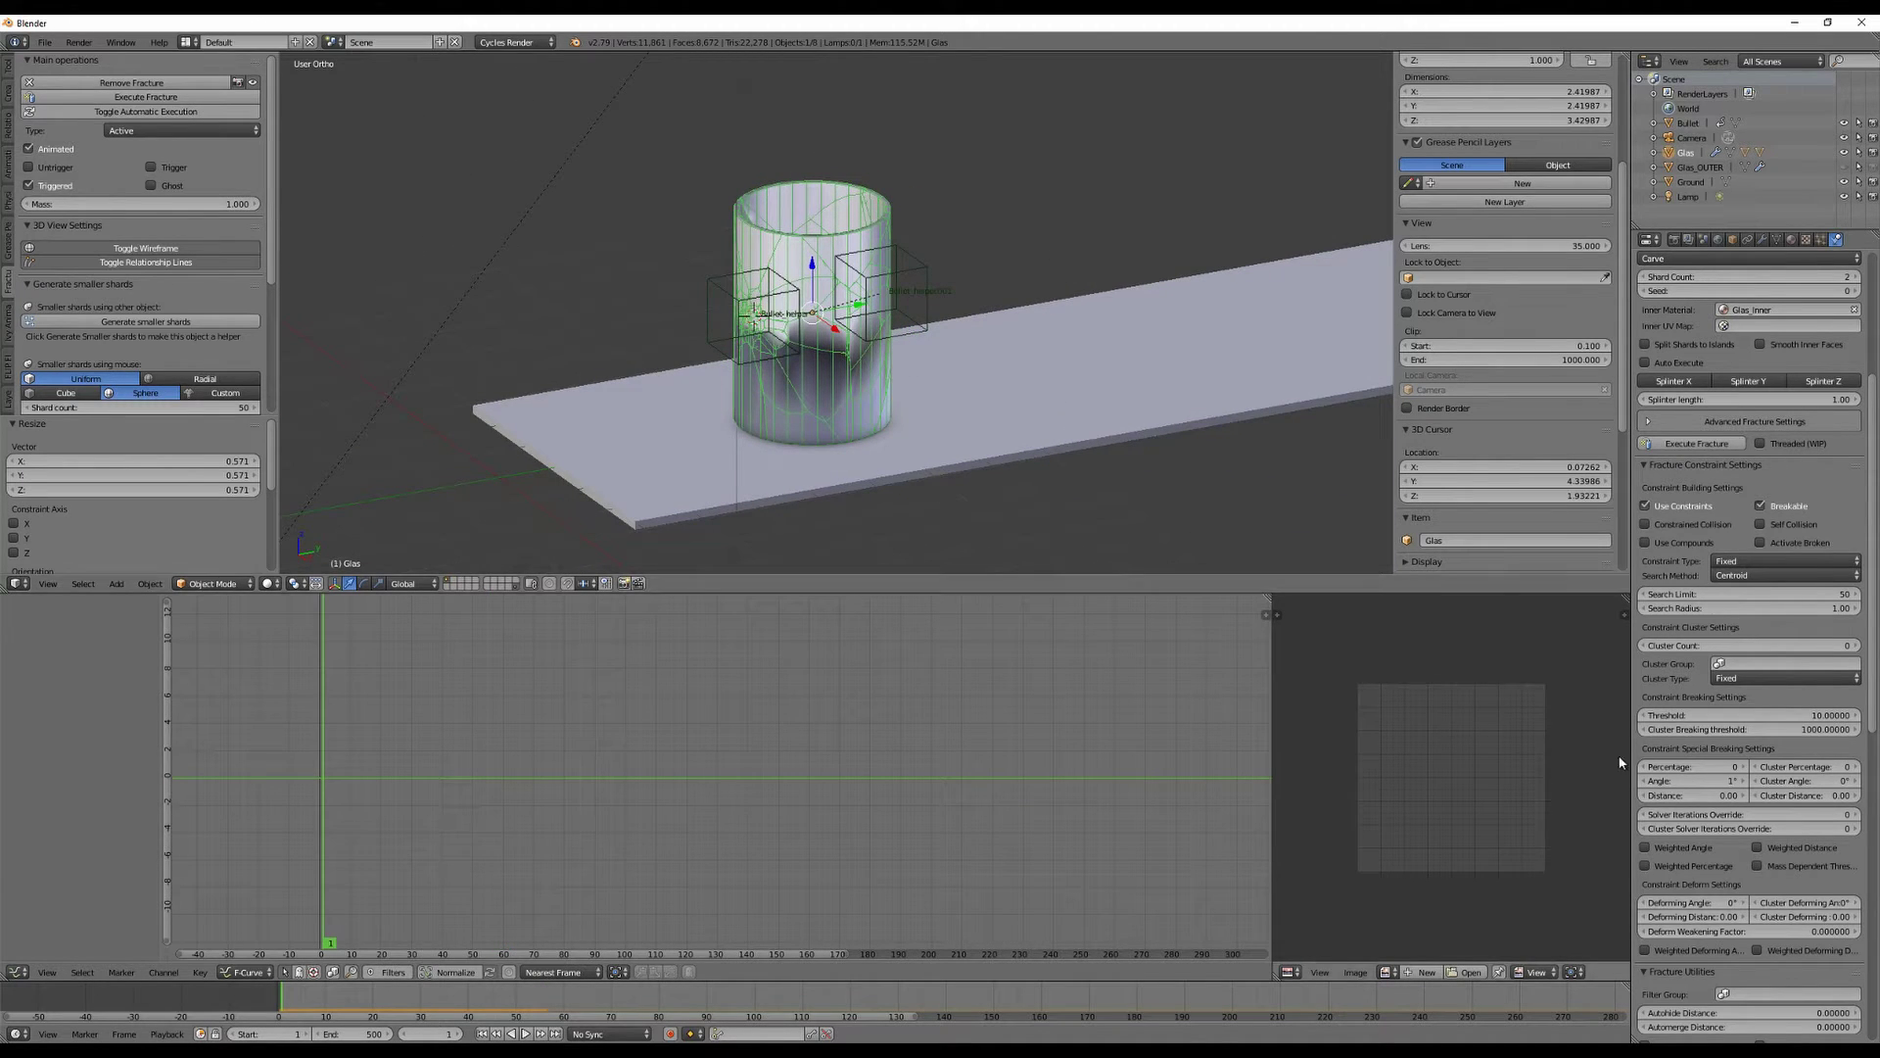
Set the constraint breaking angle of Glas to 0.5° and play the simulation again.
click(1671, 781)
text(0.5)
key(Return)
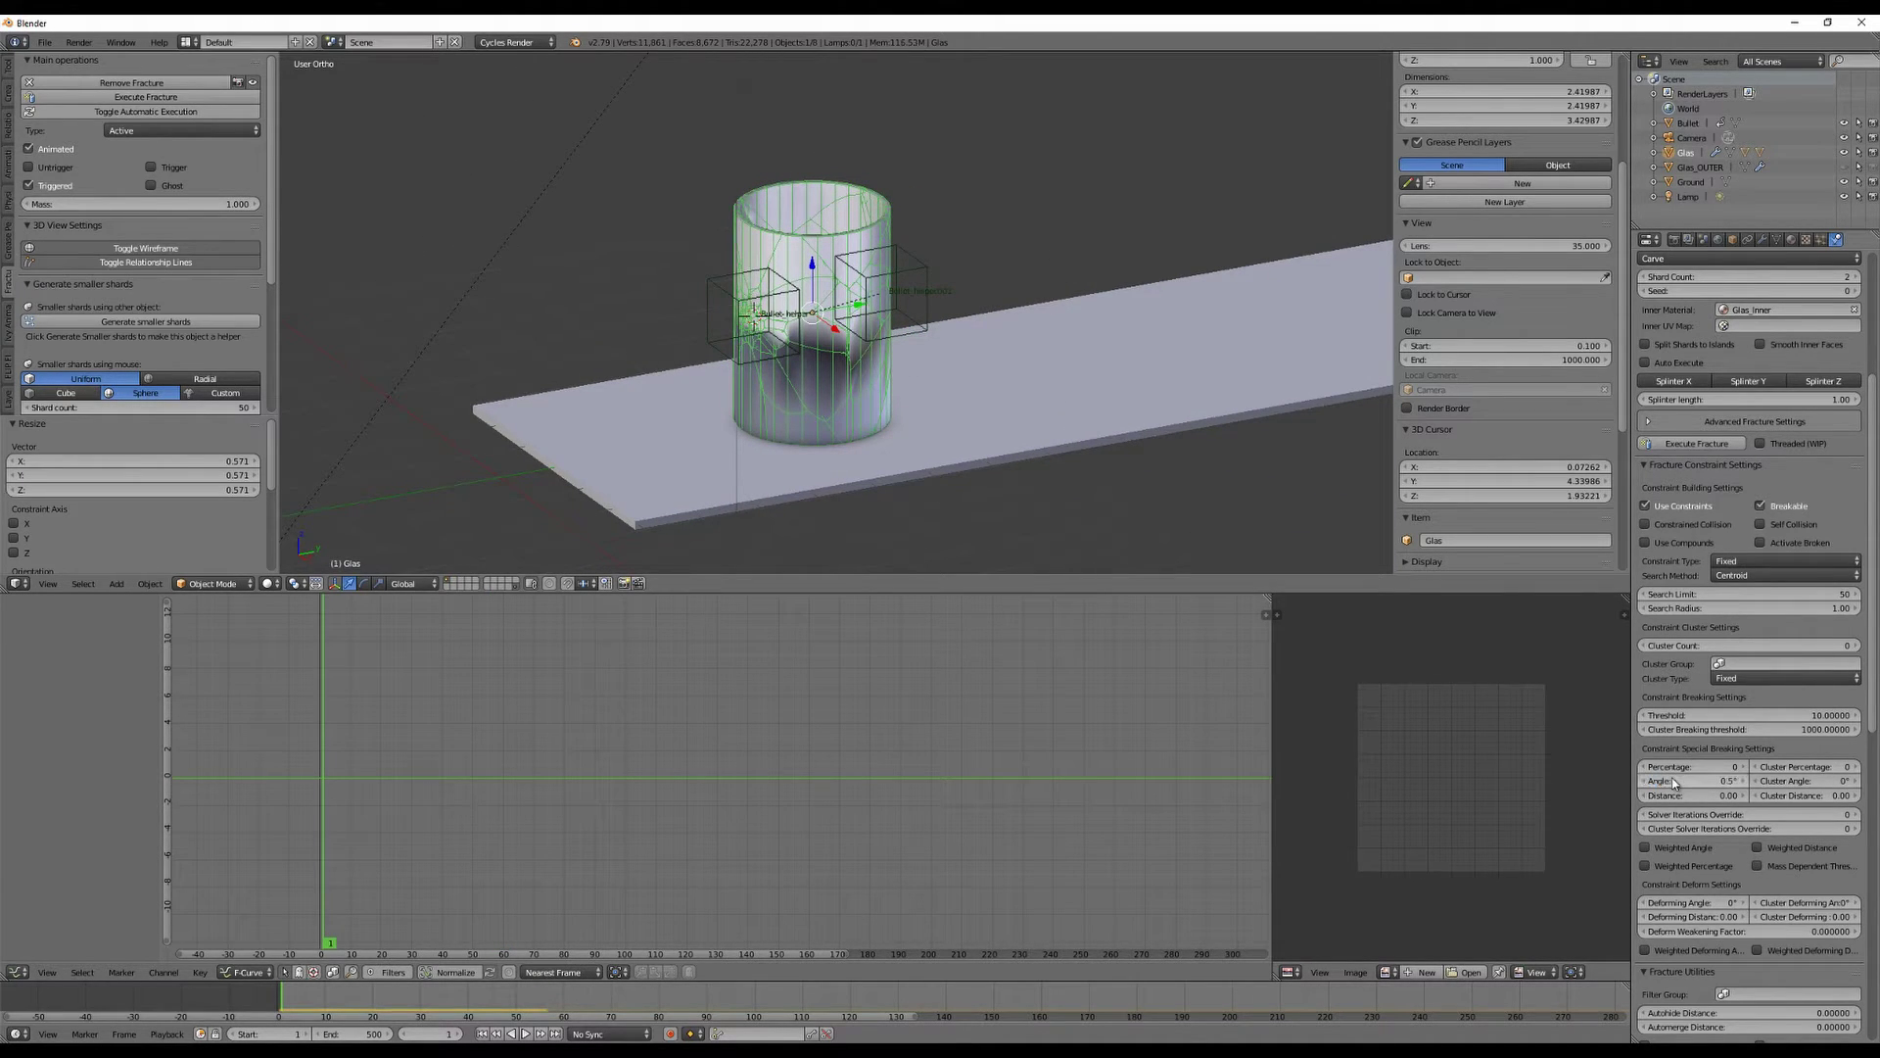
key(alt+a)
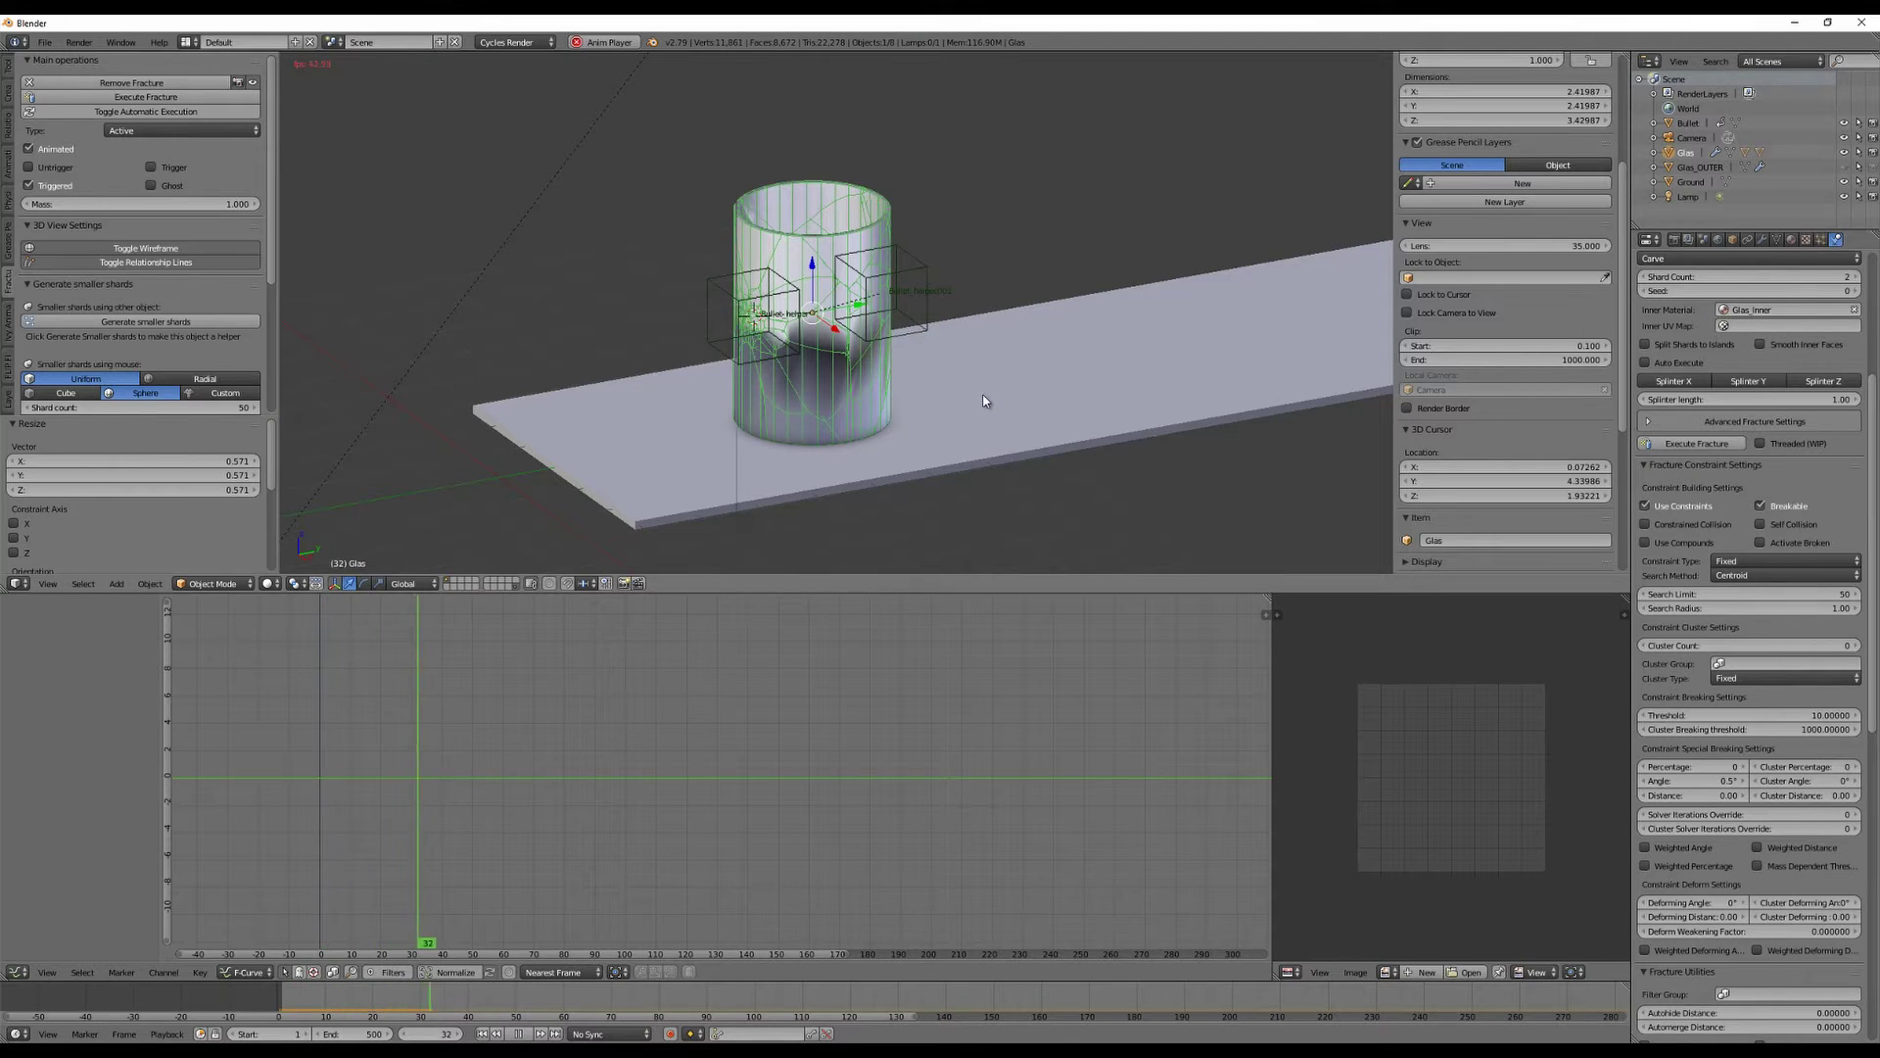
key(Escape)
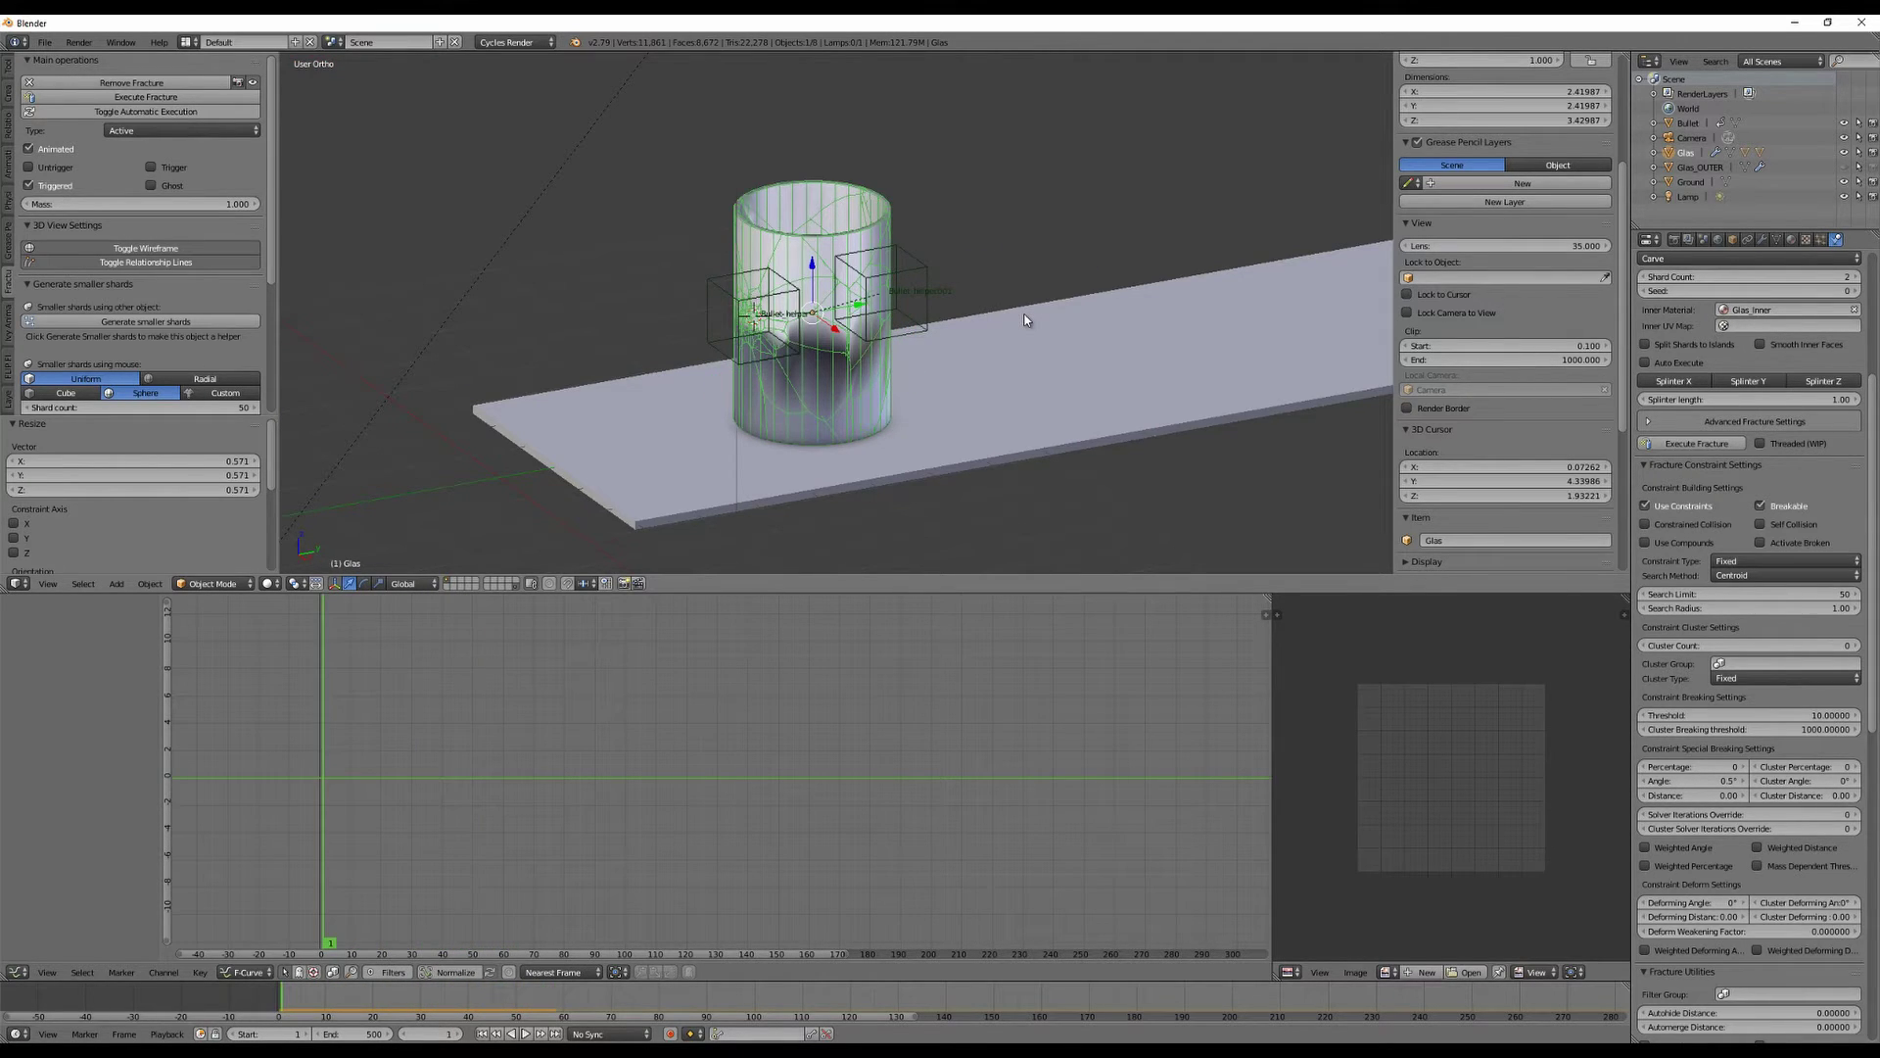
Set the constraint search radius of Glas to 0.5 and play the simulation through the bullet's impact.
click(1678, 608)
text(0.5)
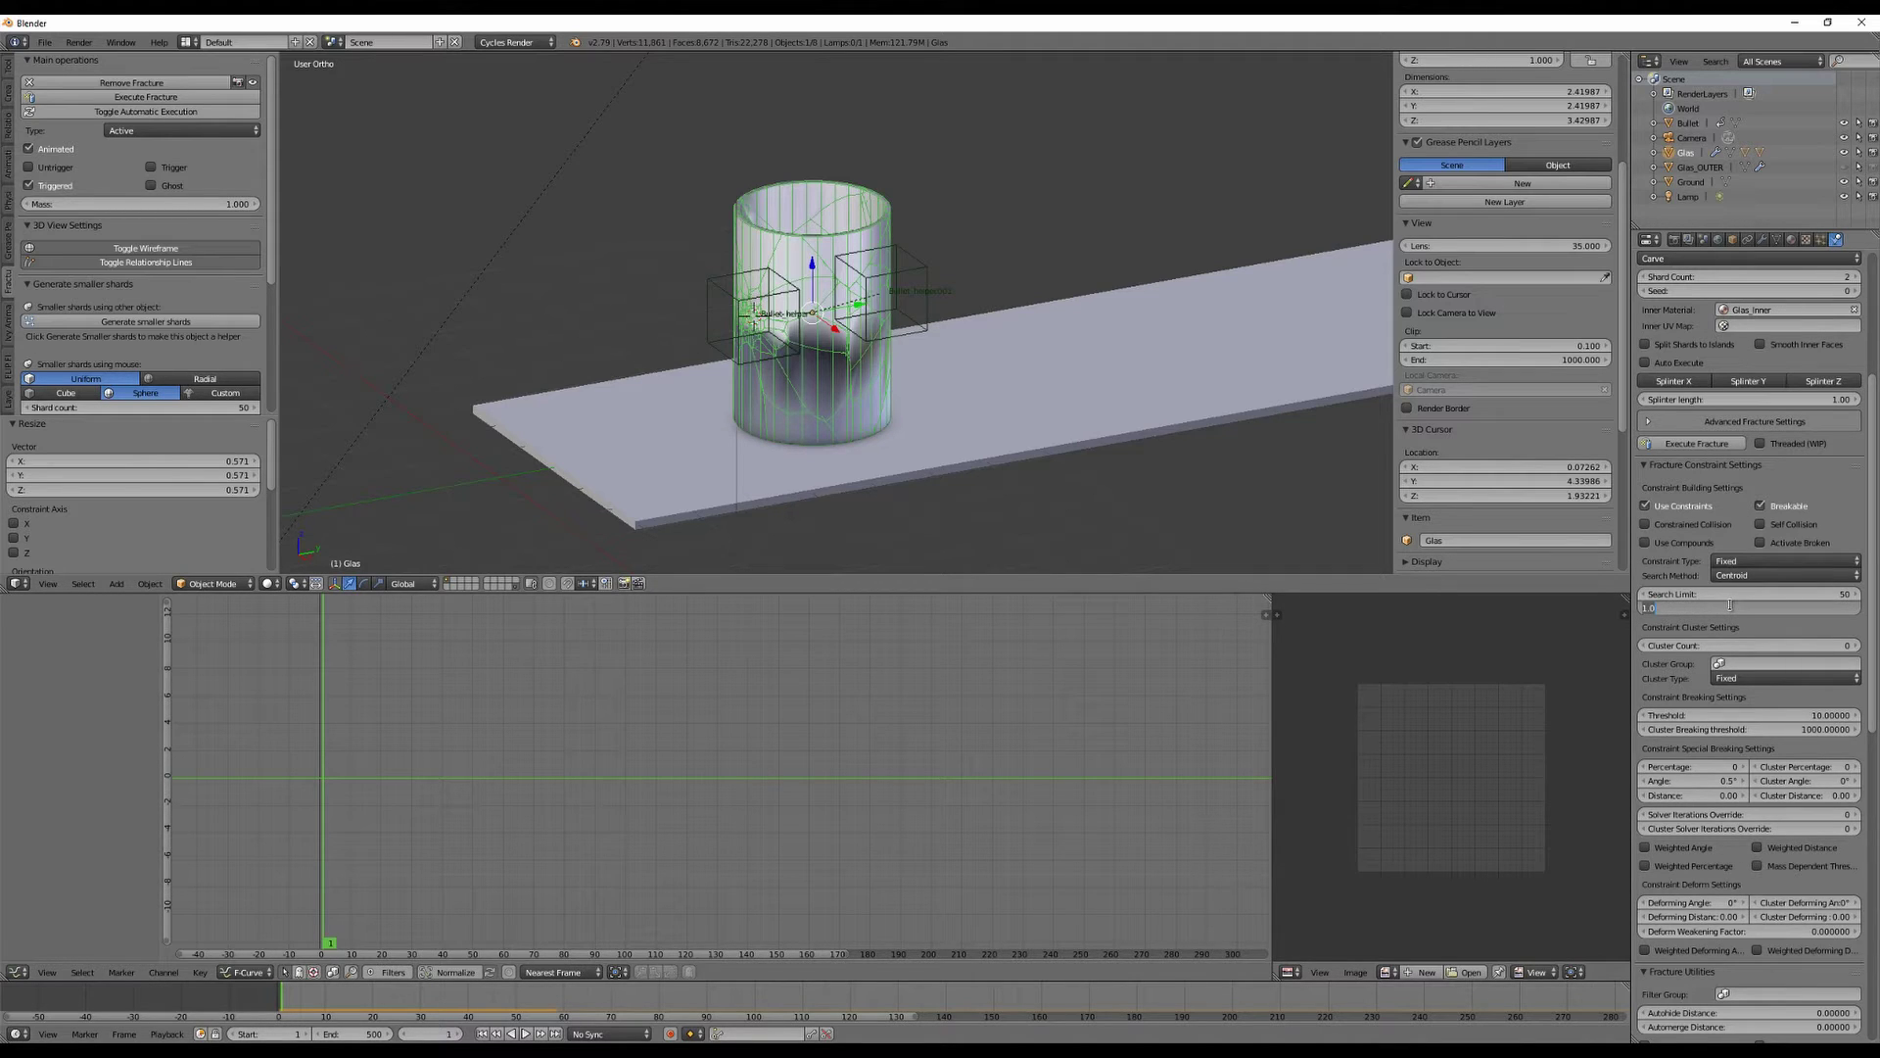
key(Return)
key(alt+a)
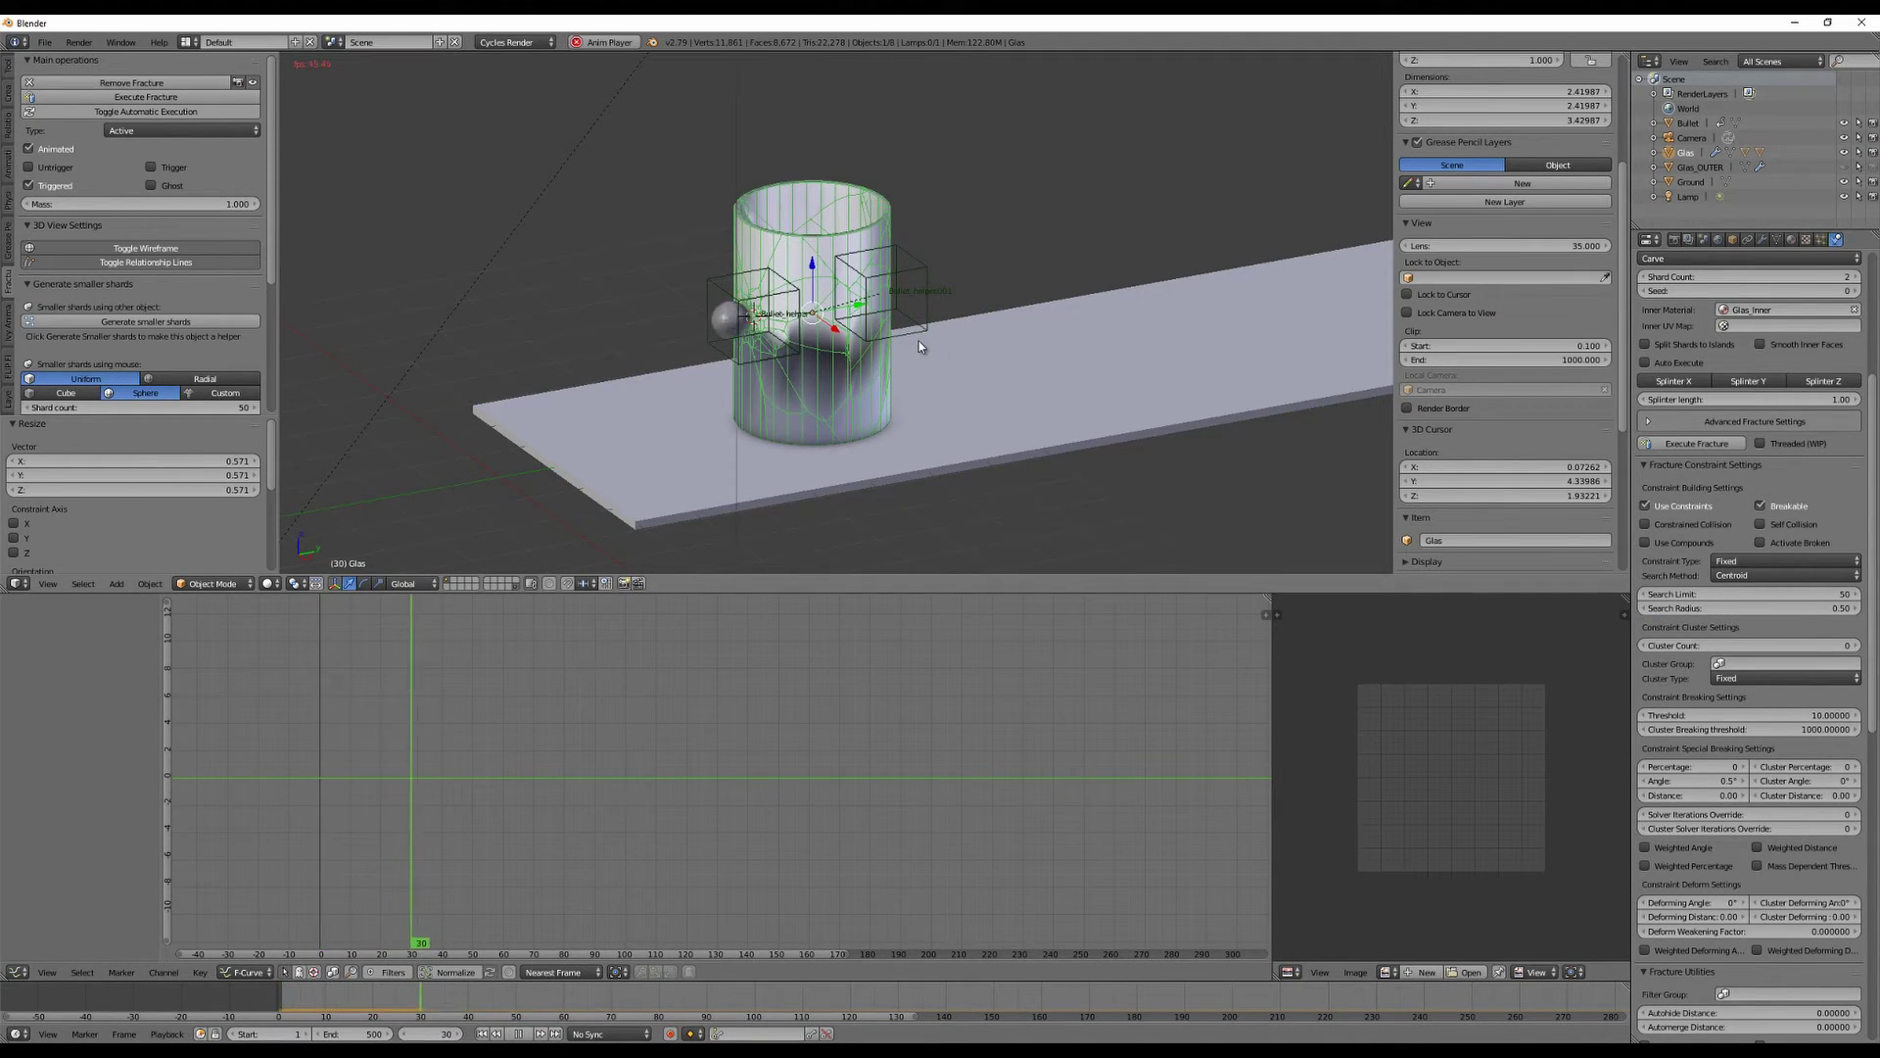
key(alt+a)
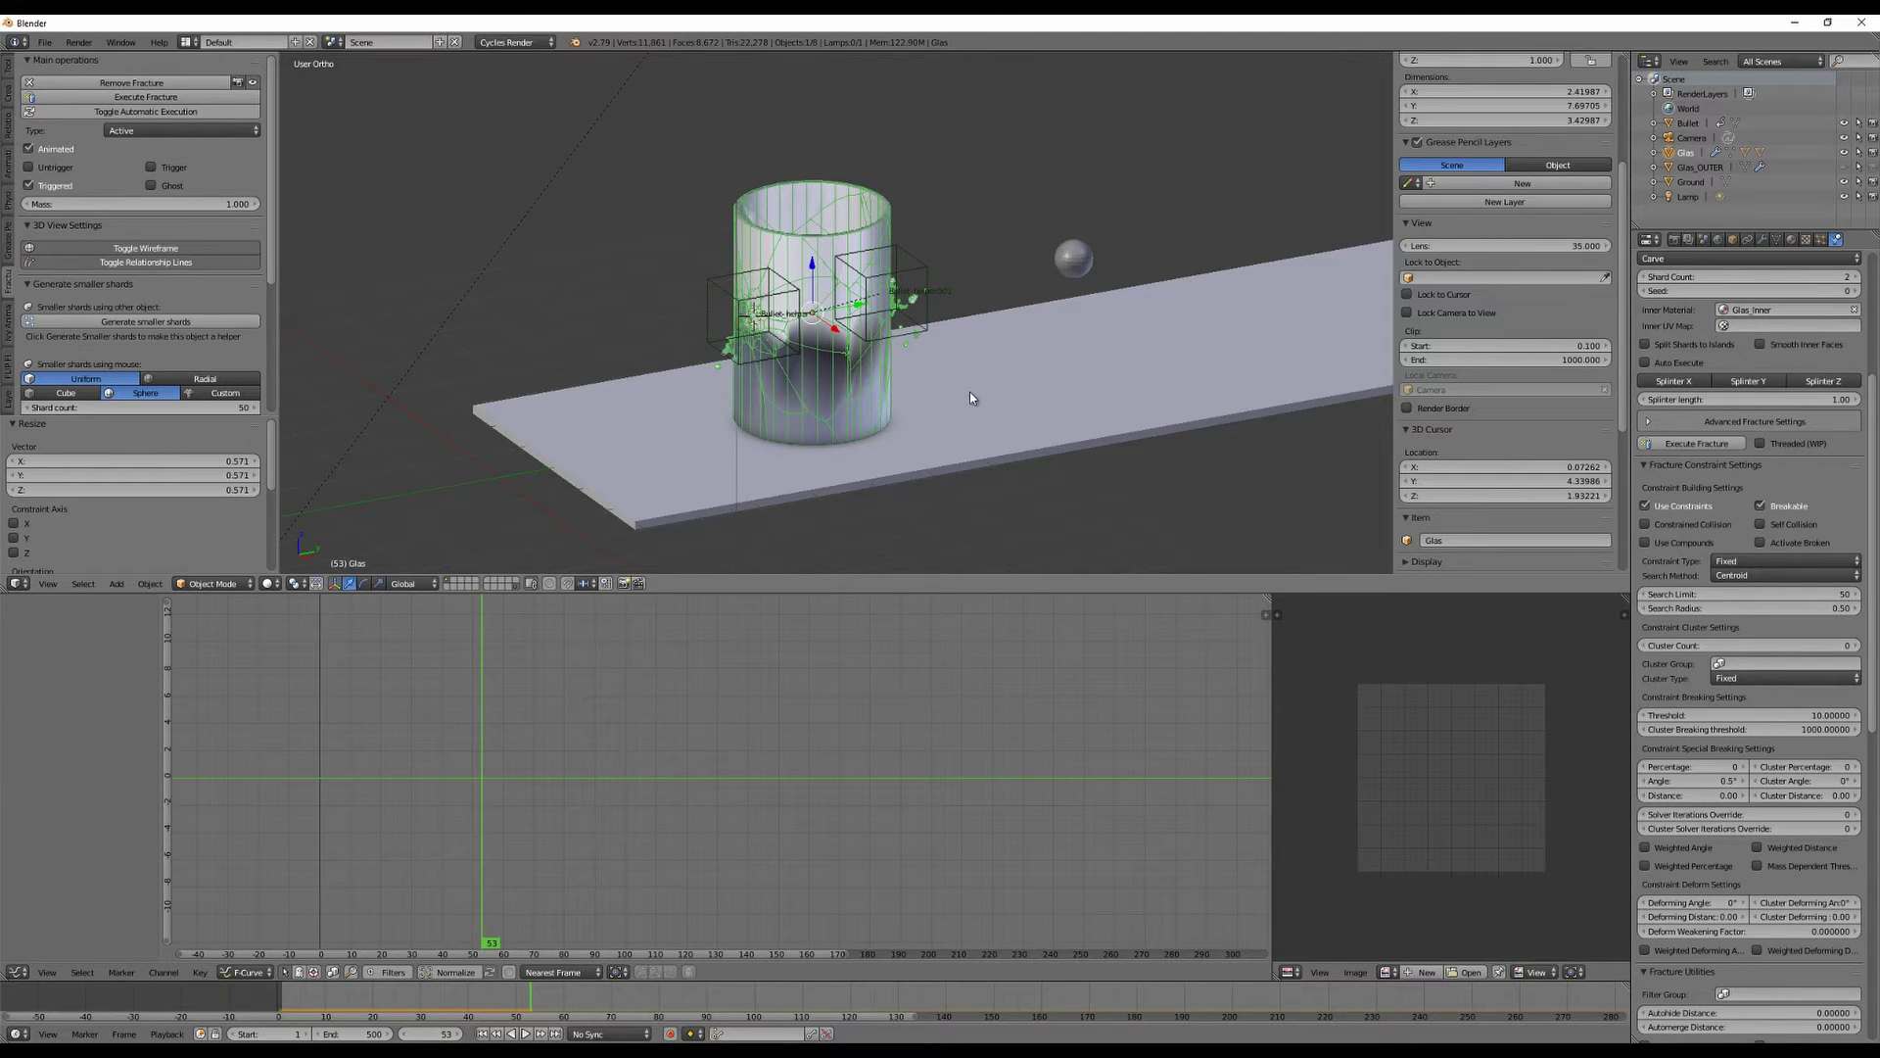
Set the constraint cluster count of Glas to 2 and its cluster breaking angle to 0.1°, and execute the fracture again.
key(shift+Left)
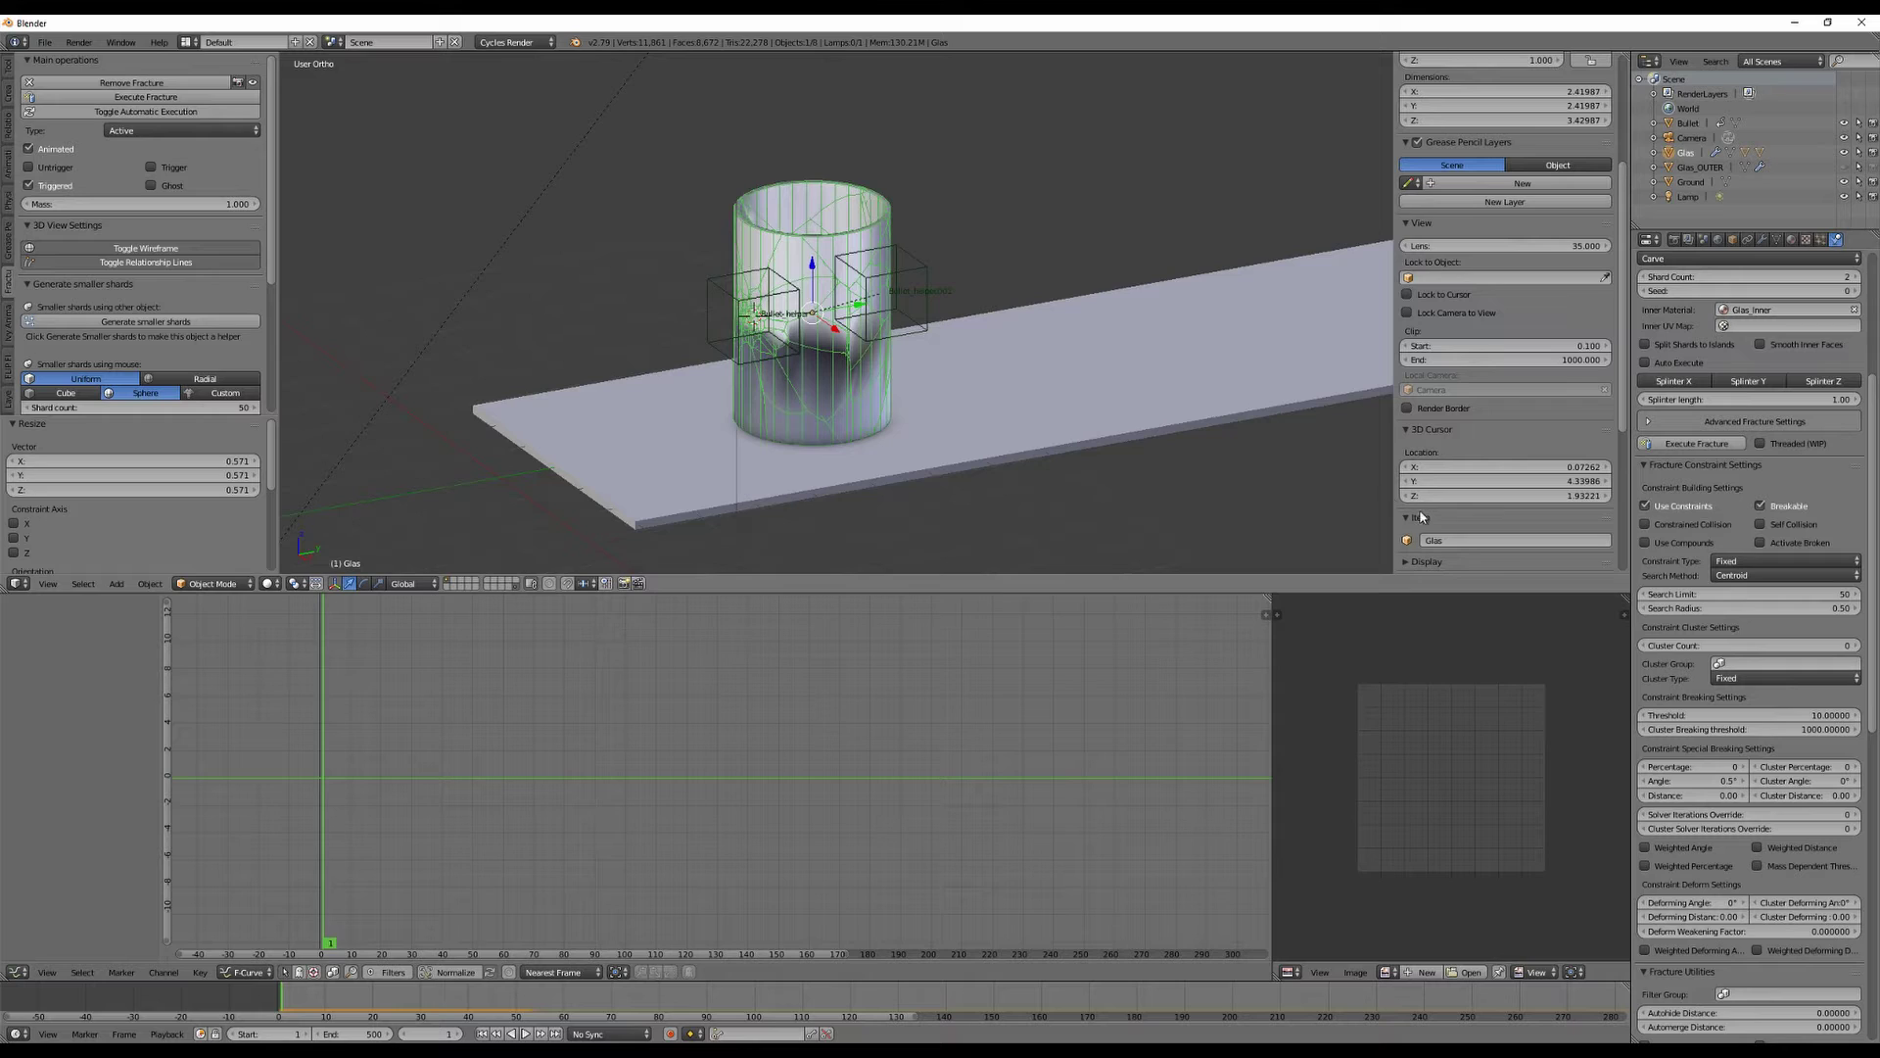
click(1738, 646)
text(2)
key(Return)
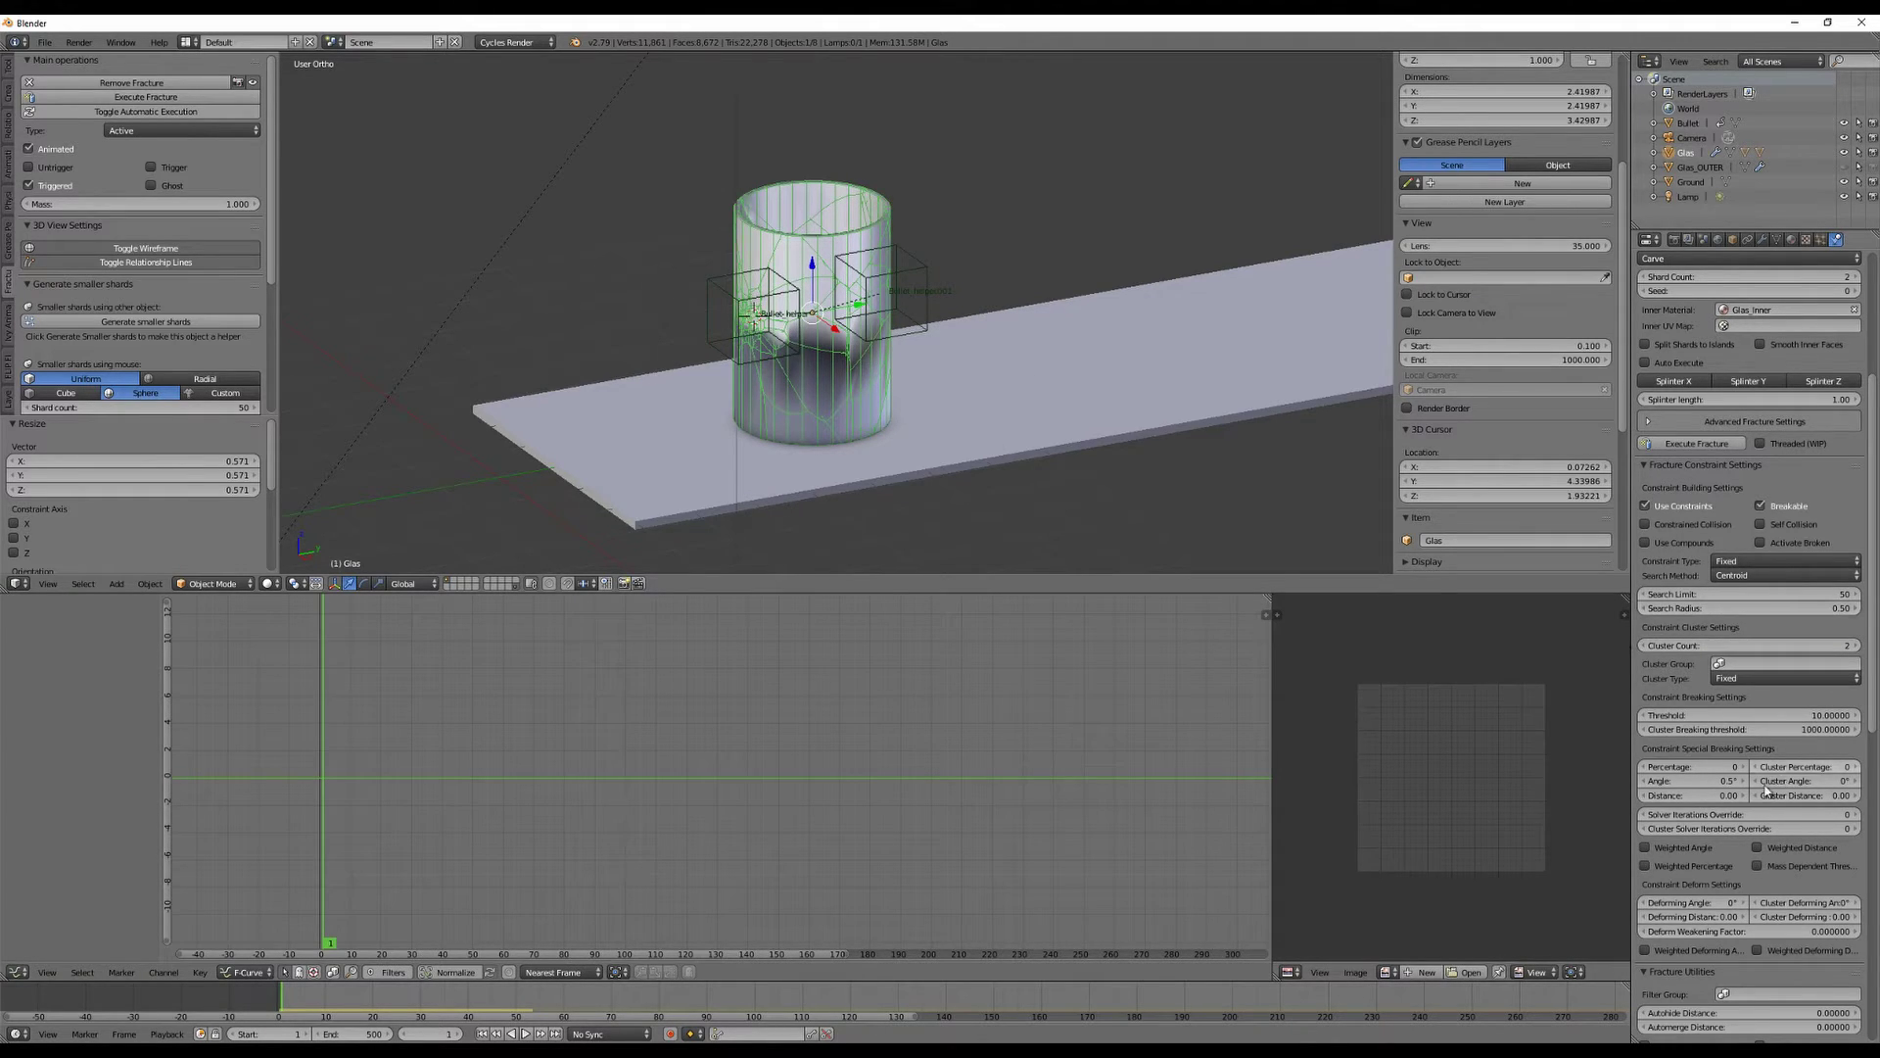
click(1805, 780)
text(0.1)
key(Return)
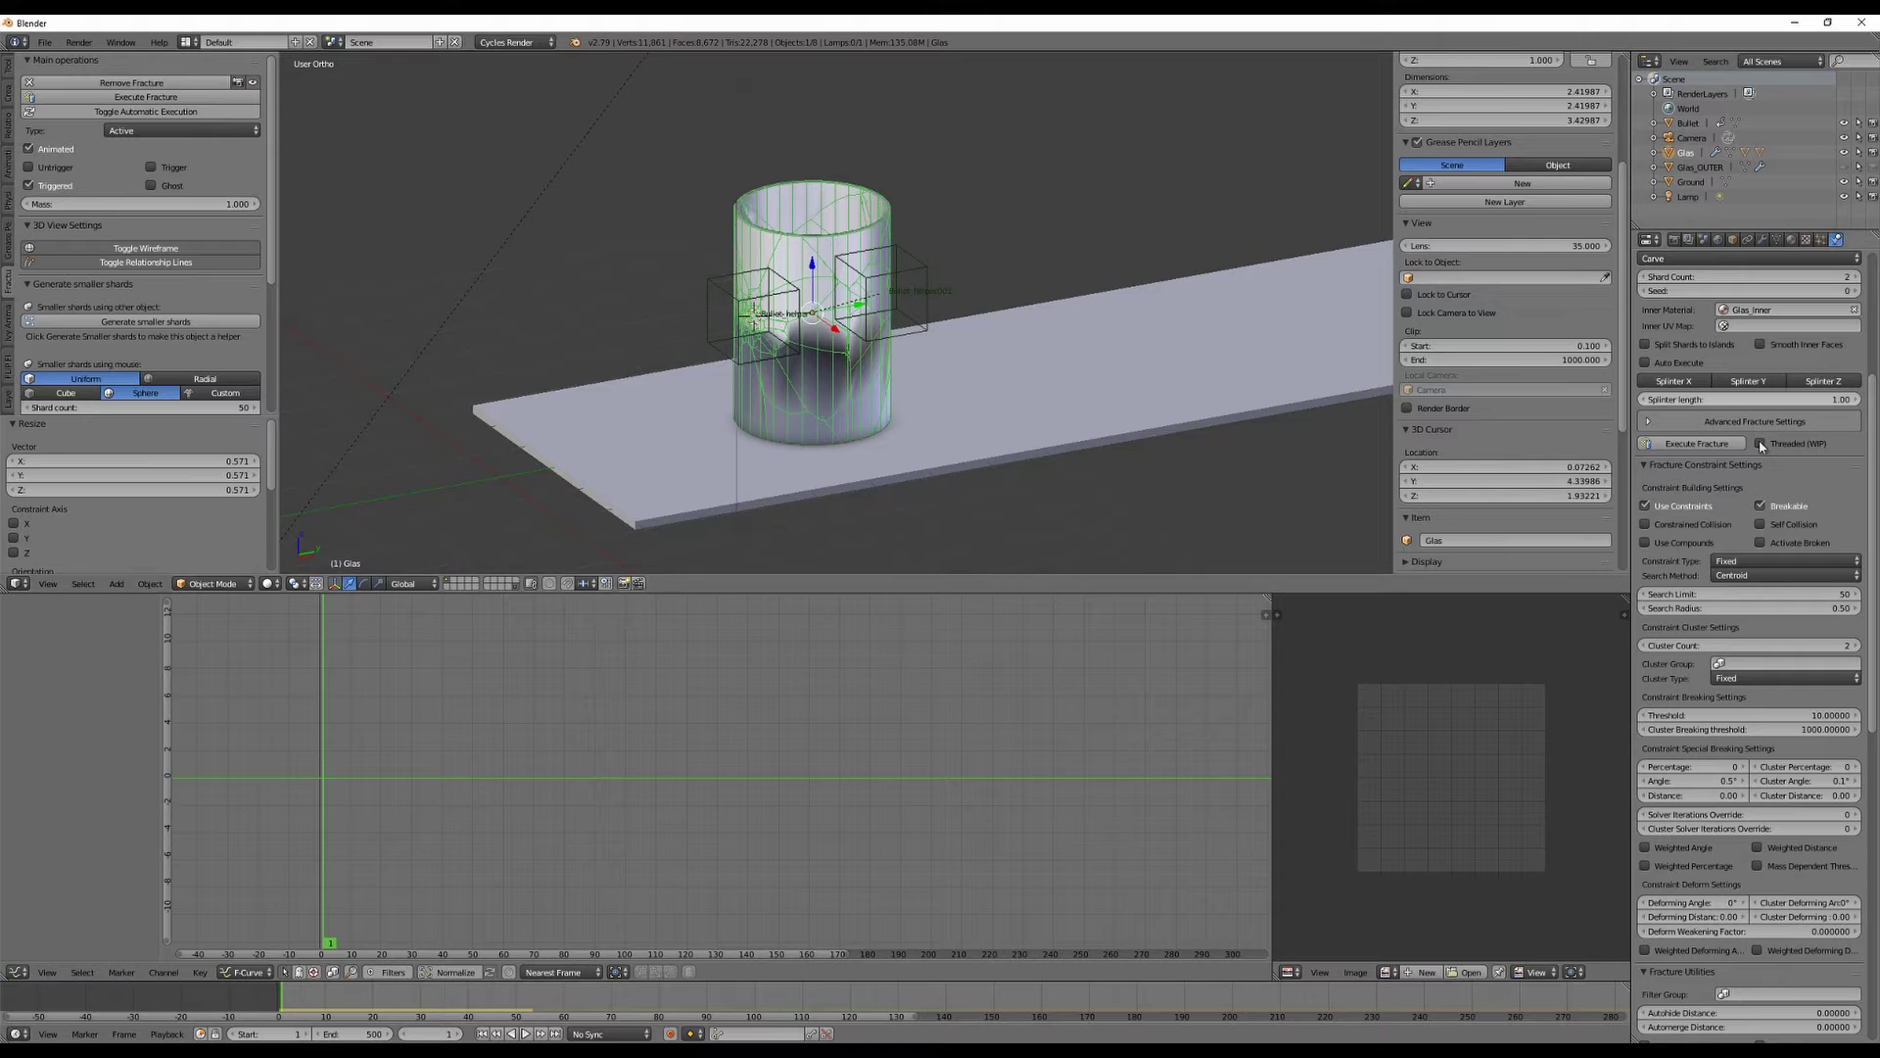
click(1704, 443)
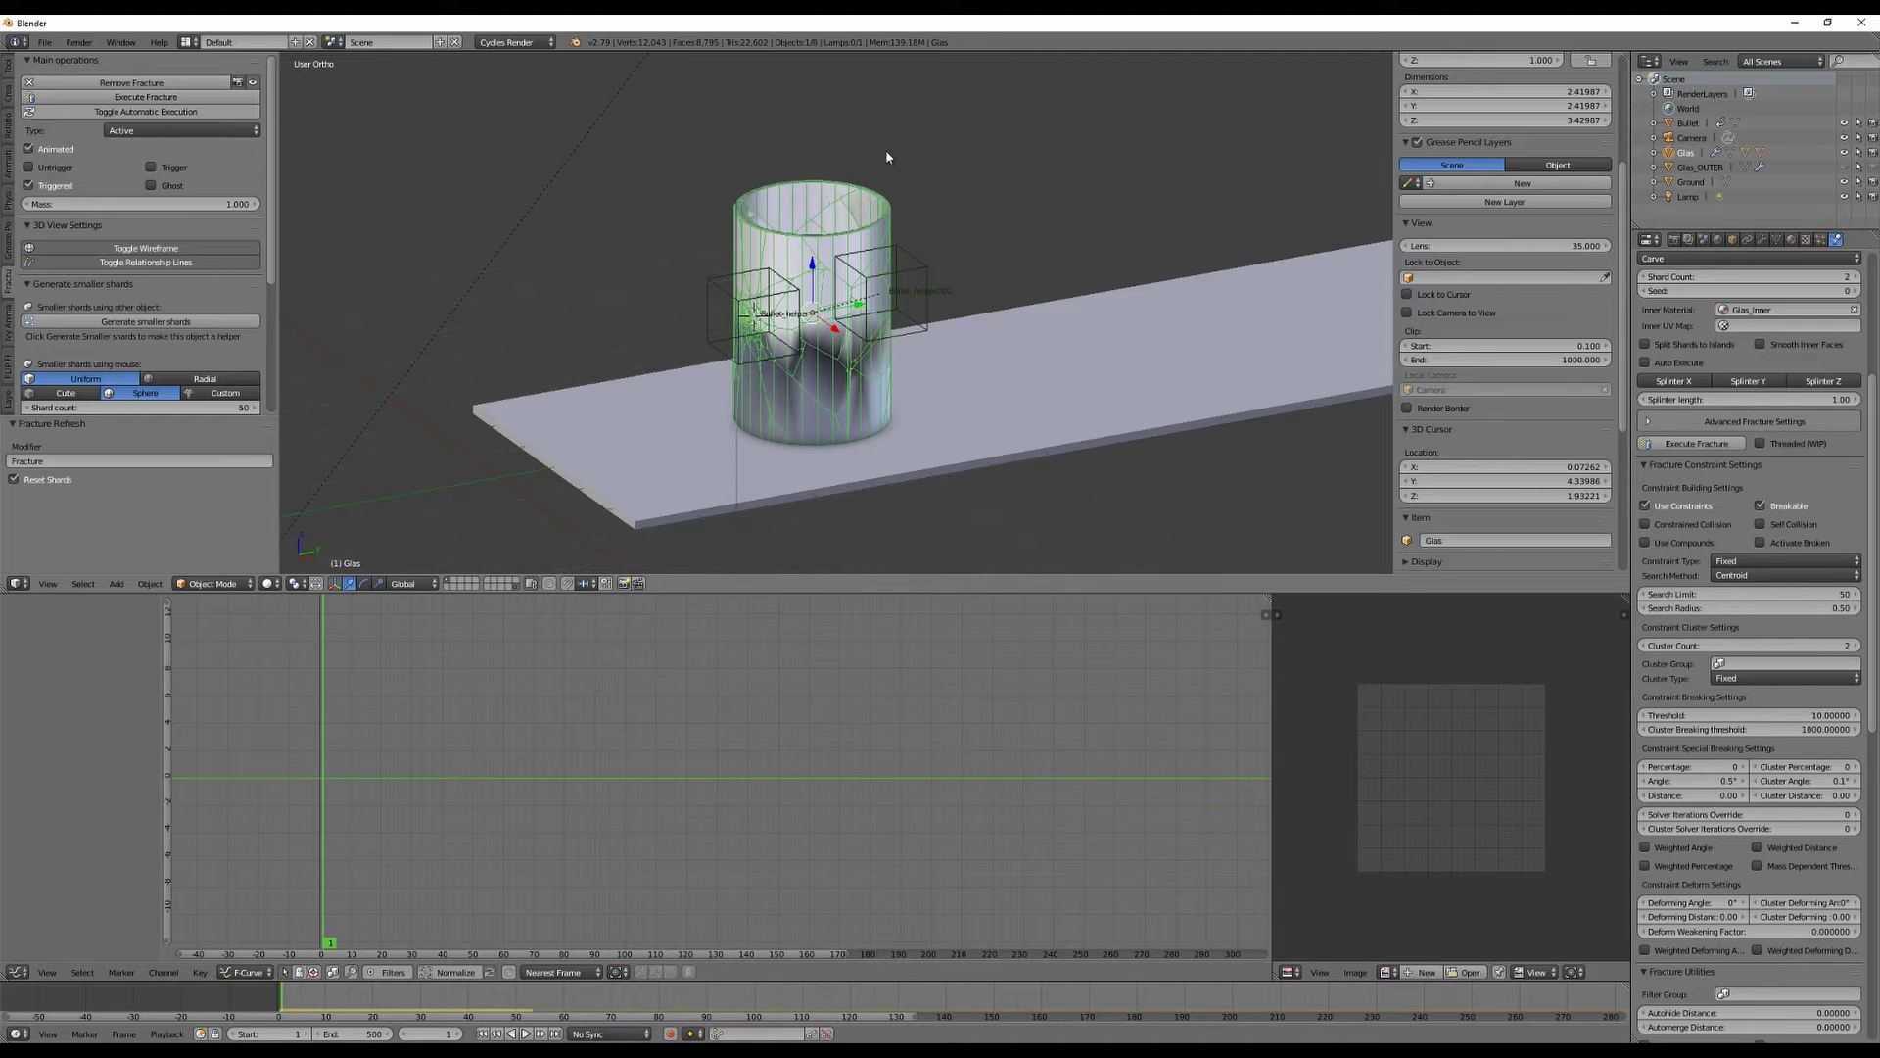
Play the simulation through the bullet's impact to check the clustered shards, and return to the first frame.
key(alt+a)
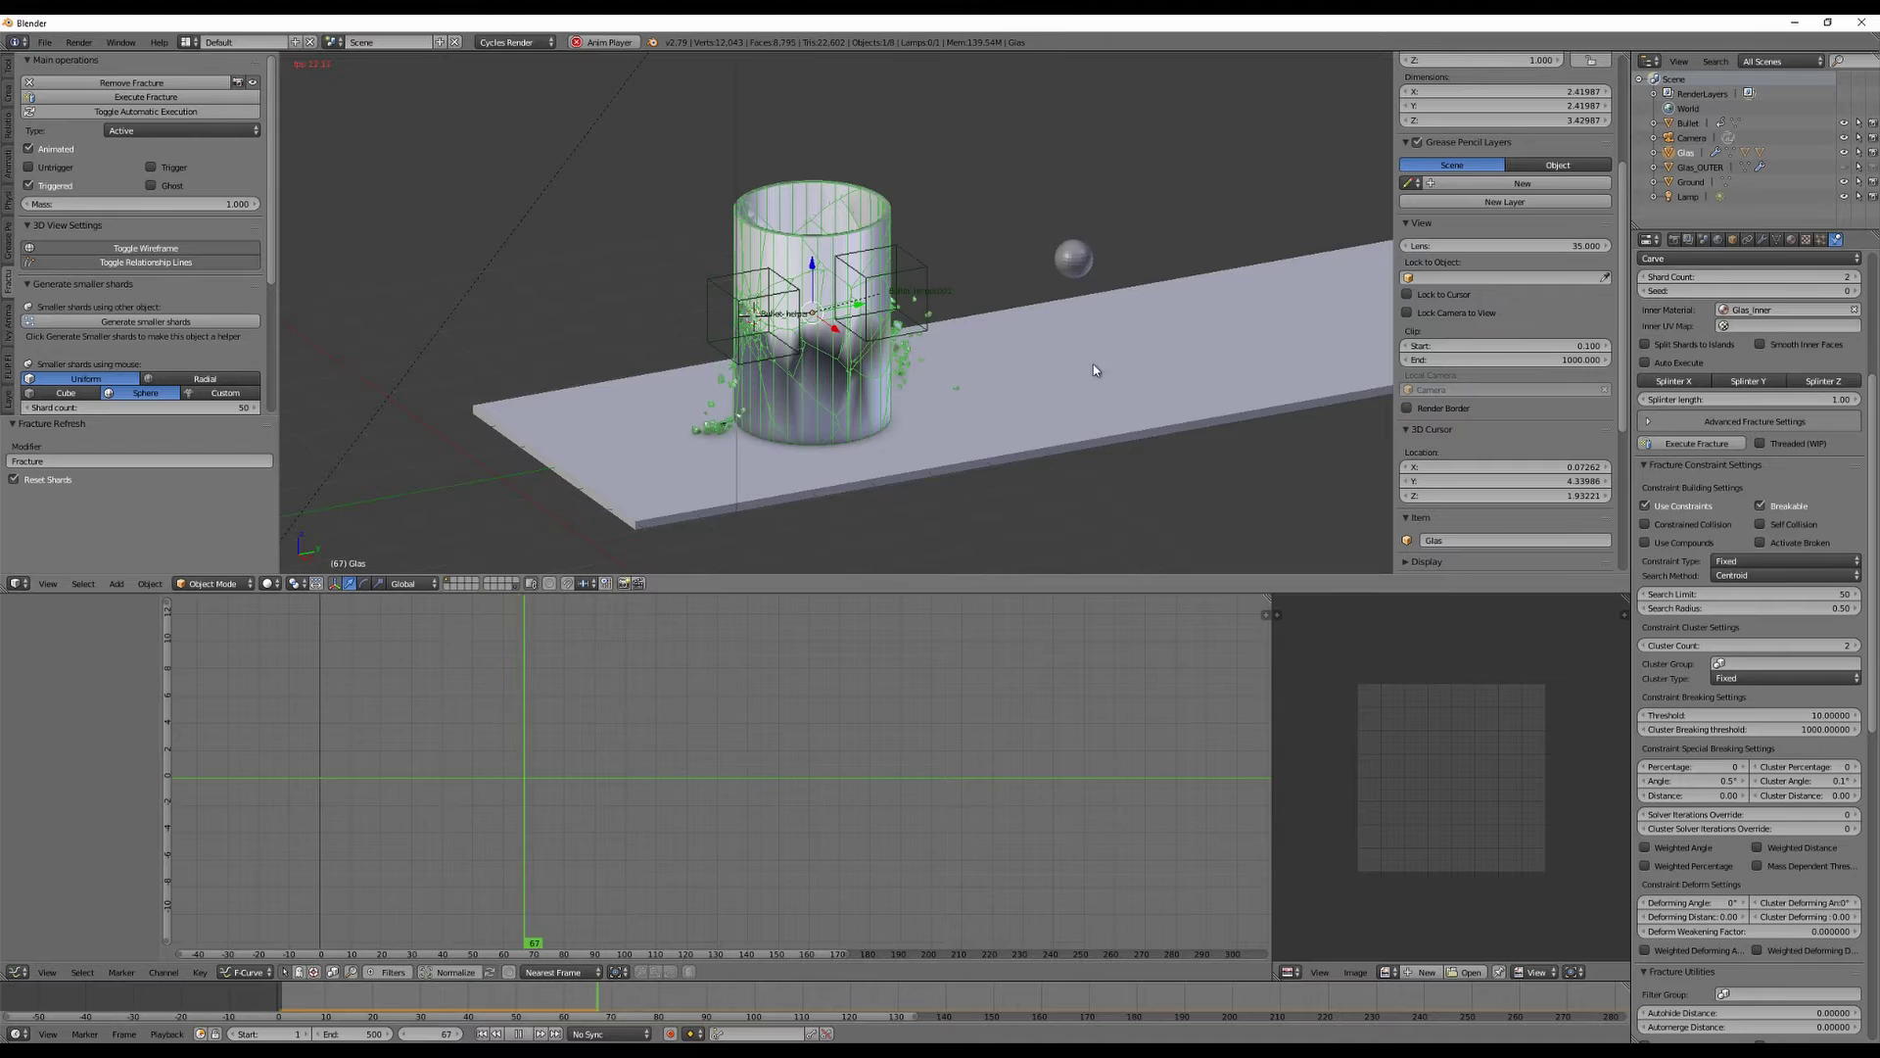
key(alt+a)
middle_drag(1097, 366, 1178, 391)
key(shift+Left)
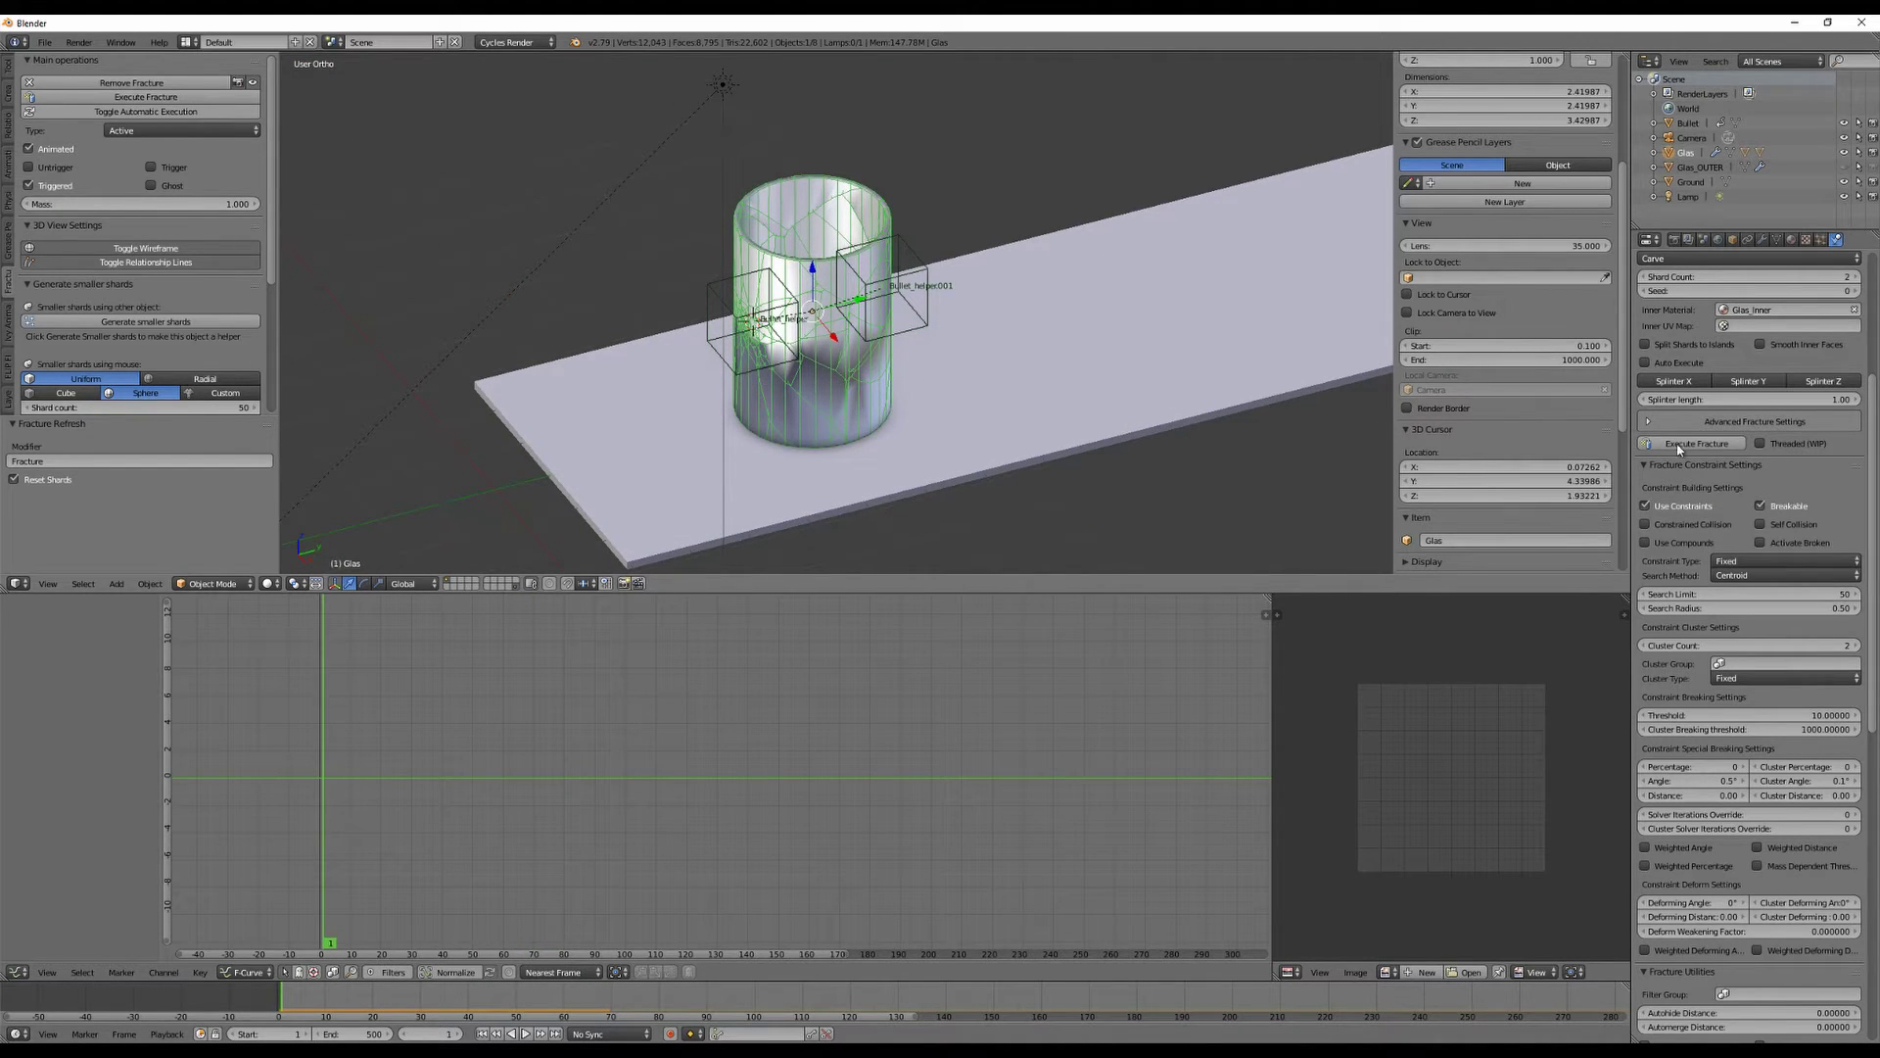
Enable Activate Broken in the fracture constraint settings of Glas and play the simulation to check how the glass breaks.
click(1761, 542)
scroll(529, 390, down, 2)
scroll(877, 380, up, 4)
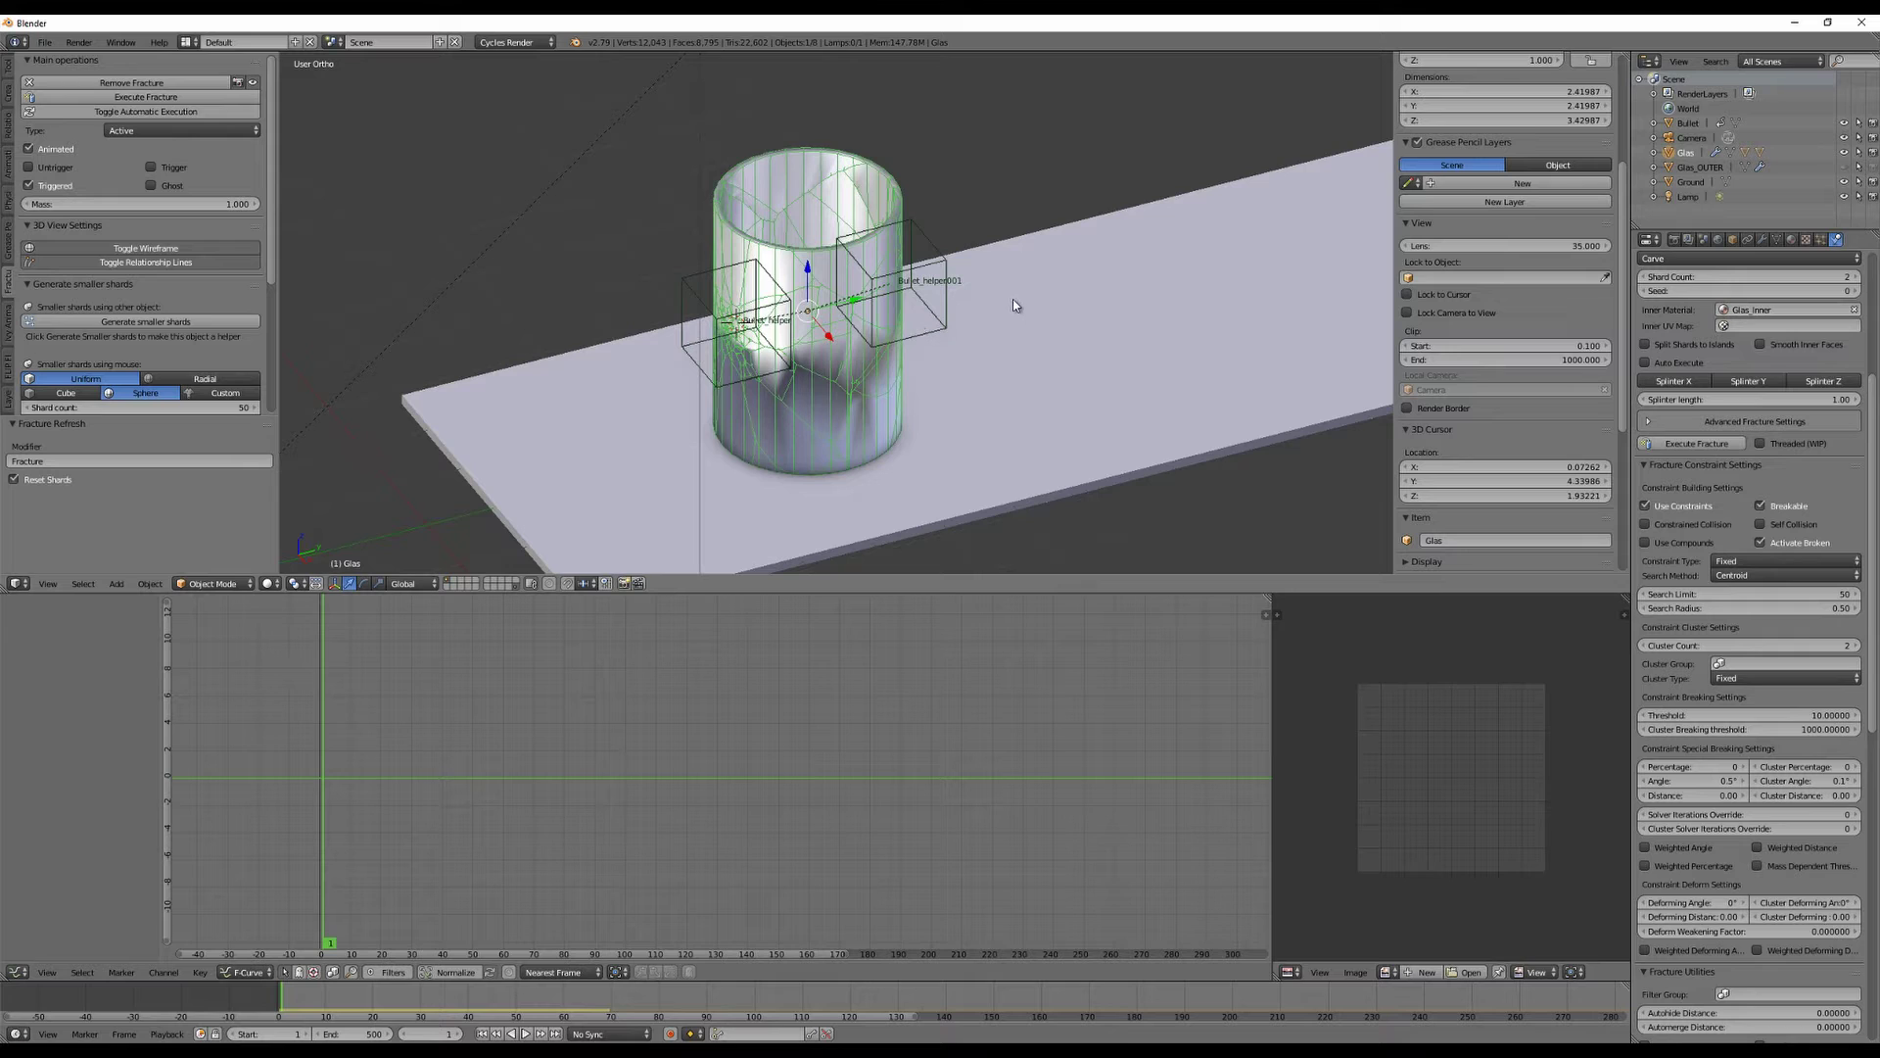
scroll(1097, 319, down, 3)
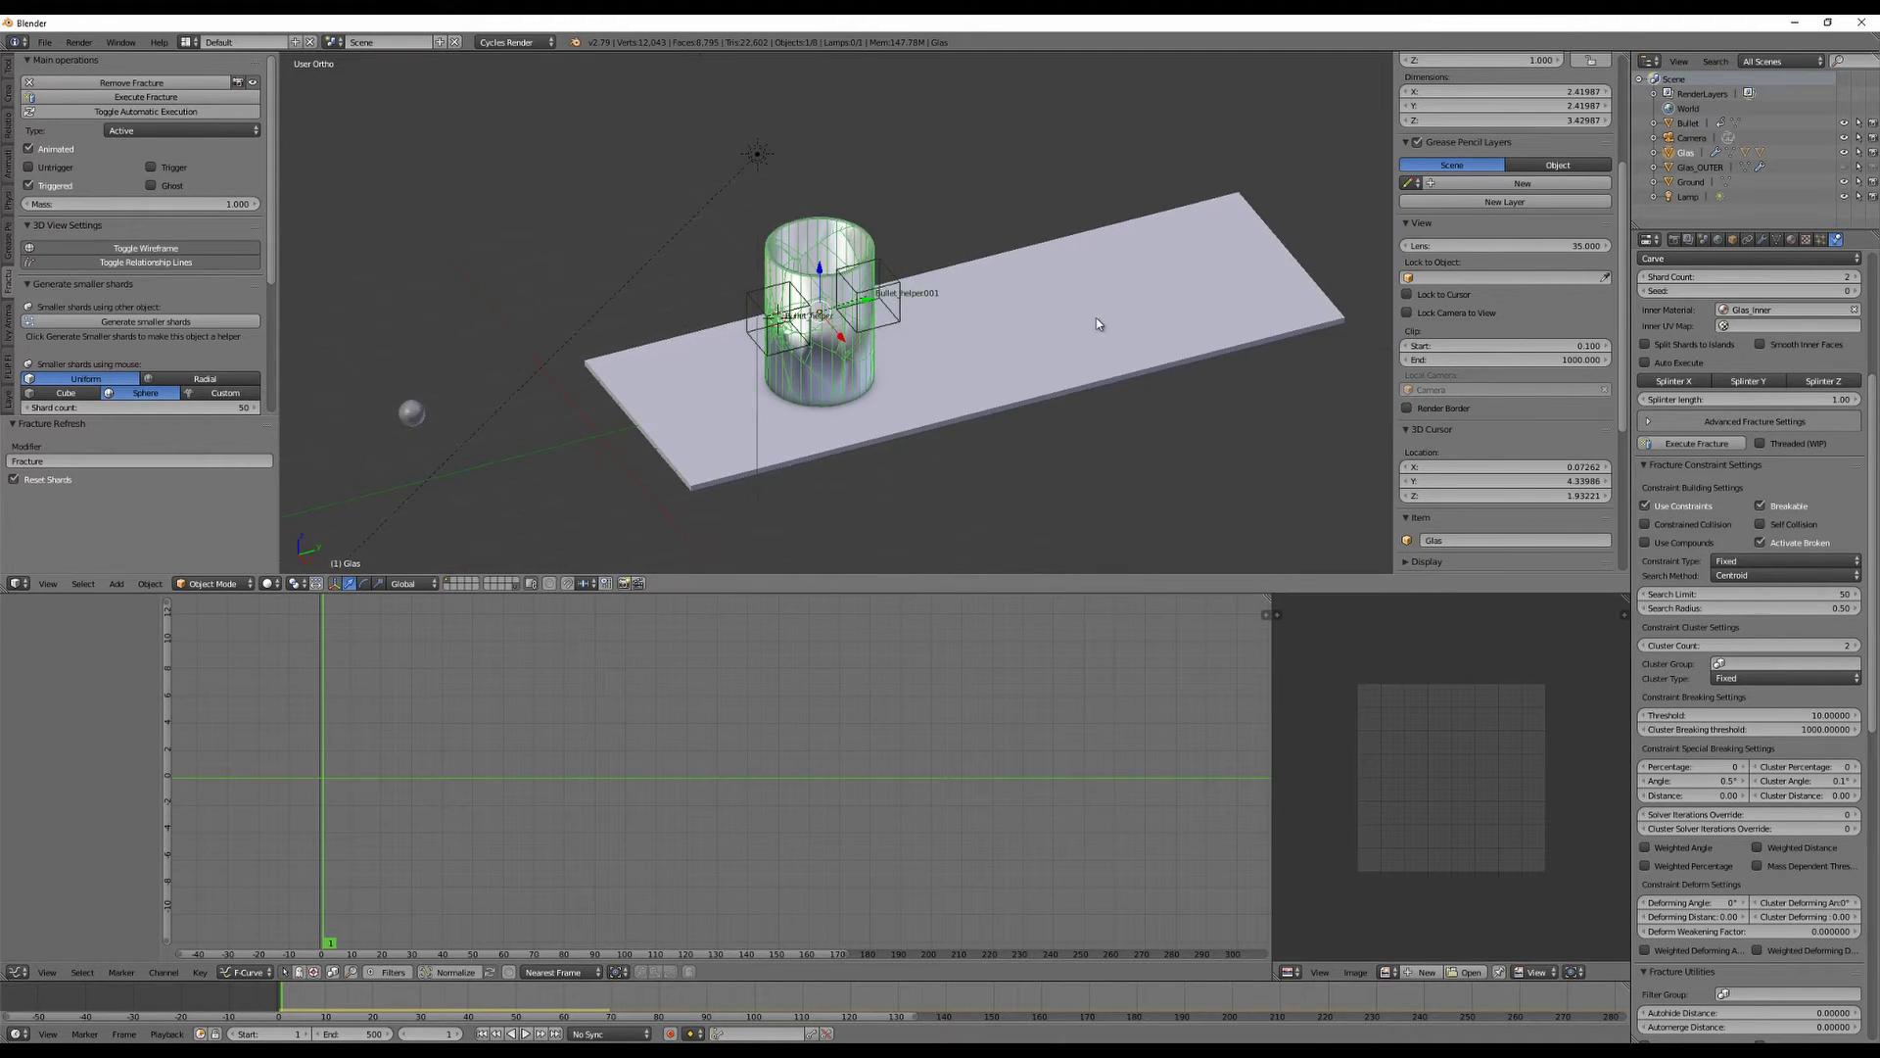
middle_drag(1096, 320, 1050, 301)
key(alt+a)
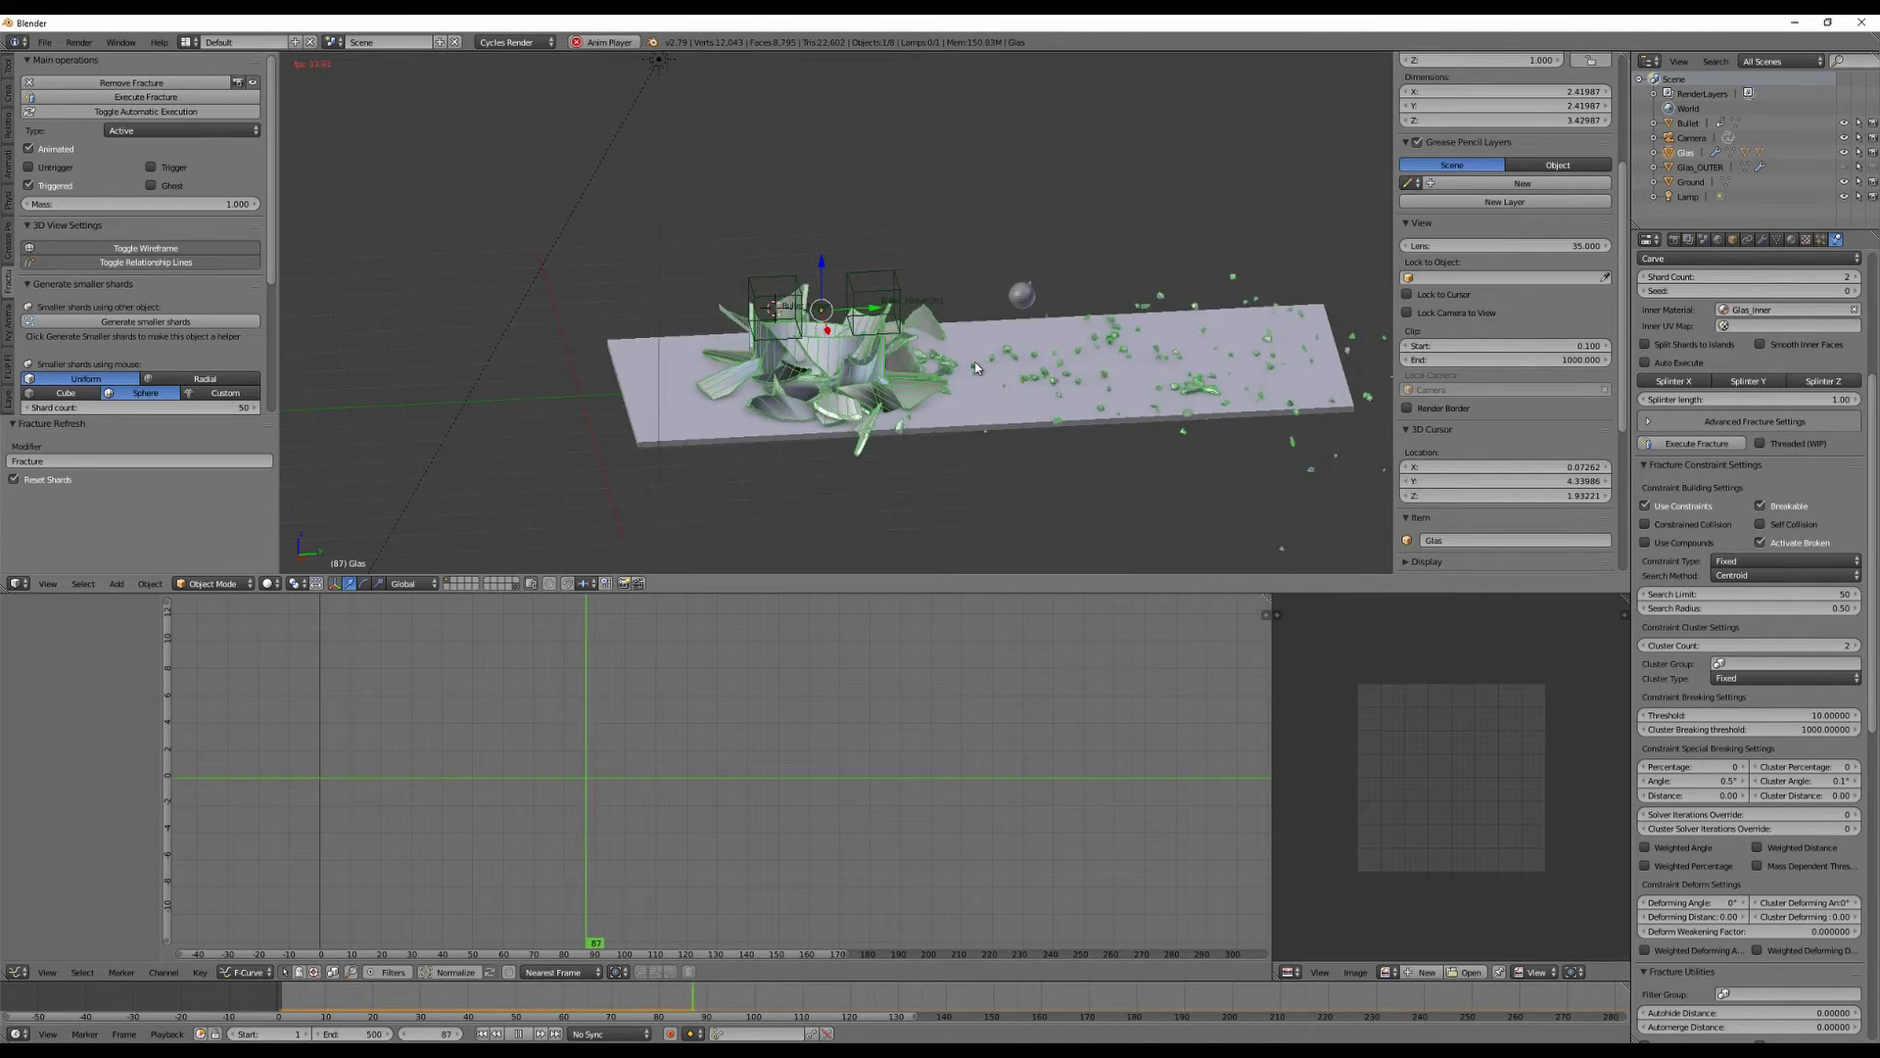
key(Escape)
key(alt+a)
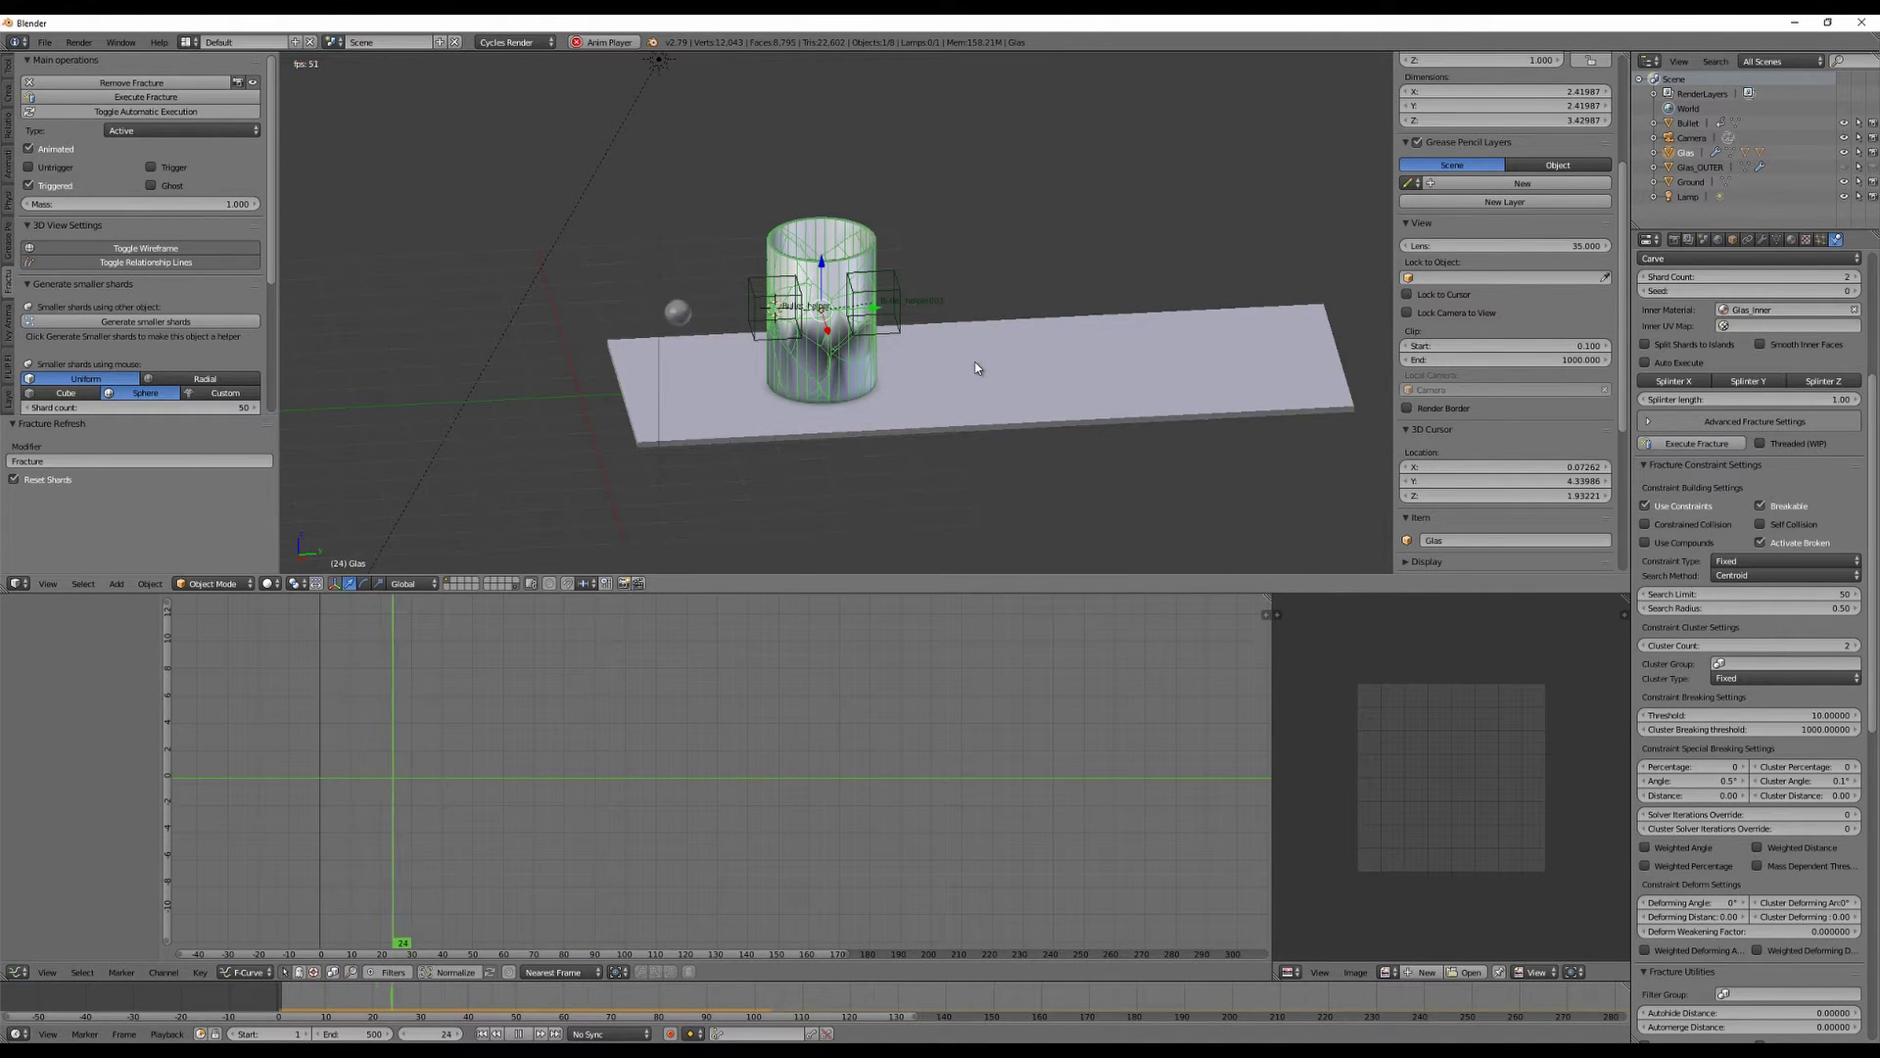
key(Escape)
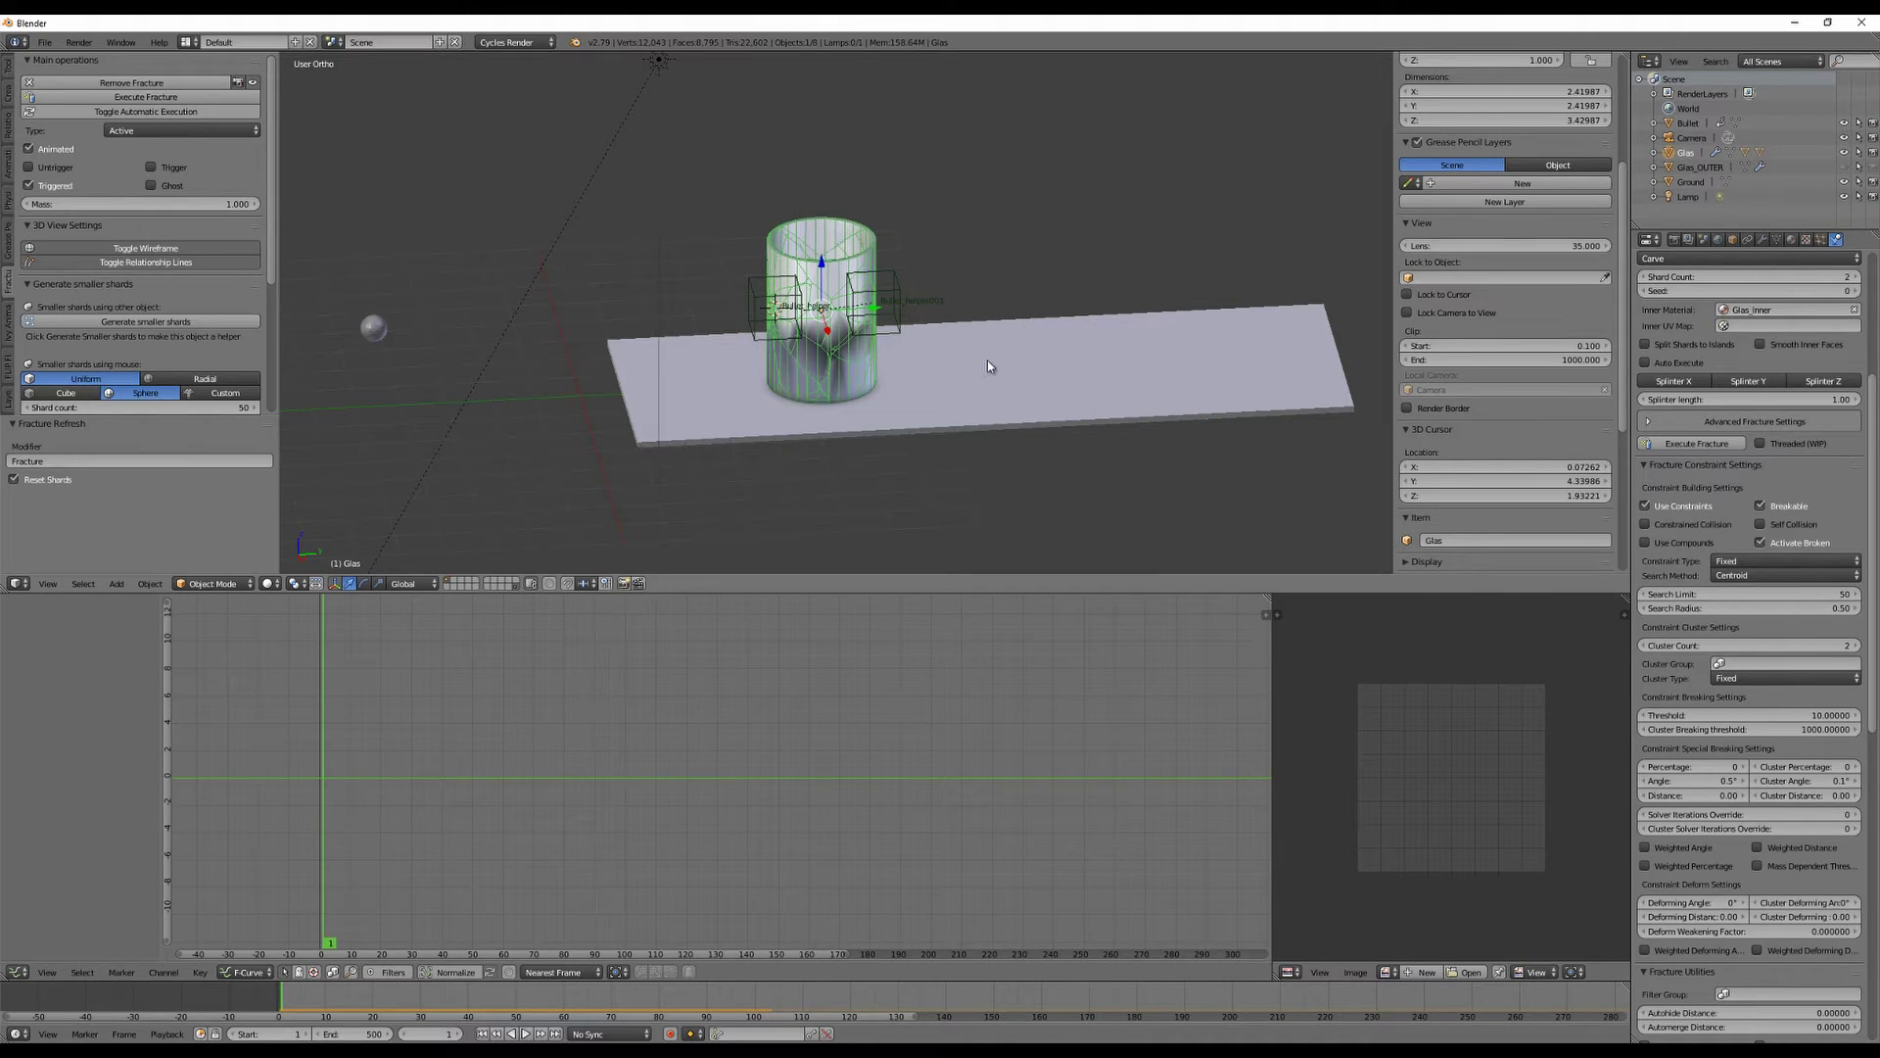
Set the constraint breaking angle of Glas to 1° and the search radius to 0.75, and play the simulation through.
click(1694, 781)
text(1)
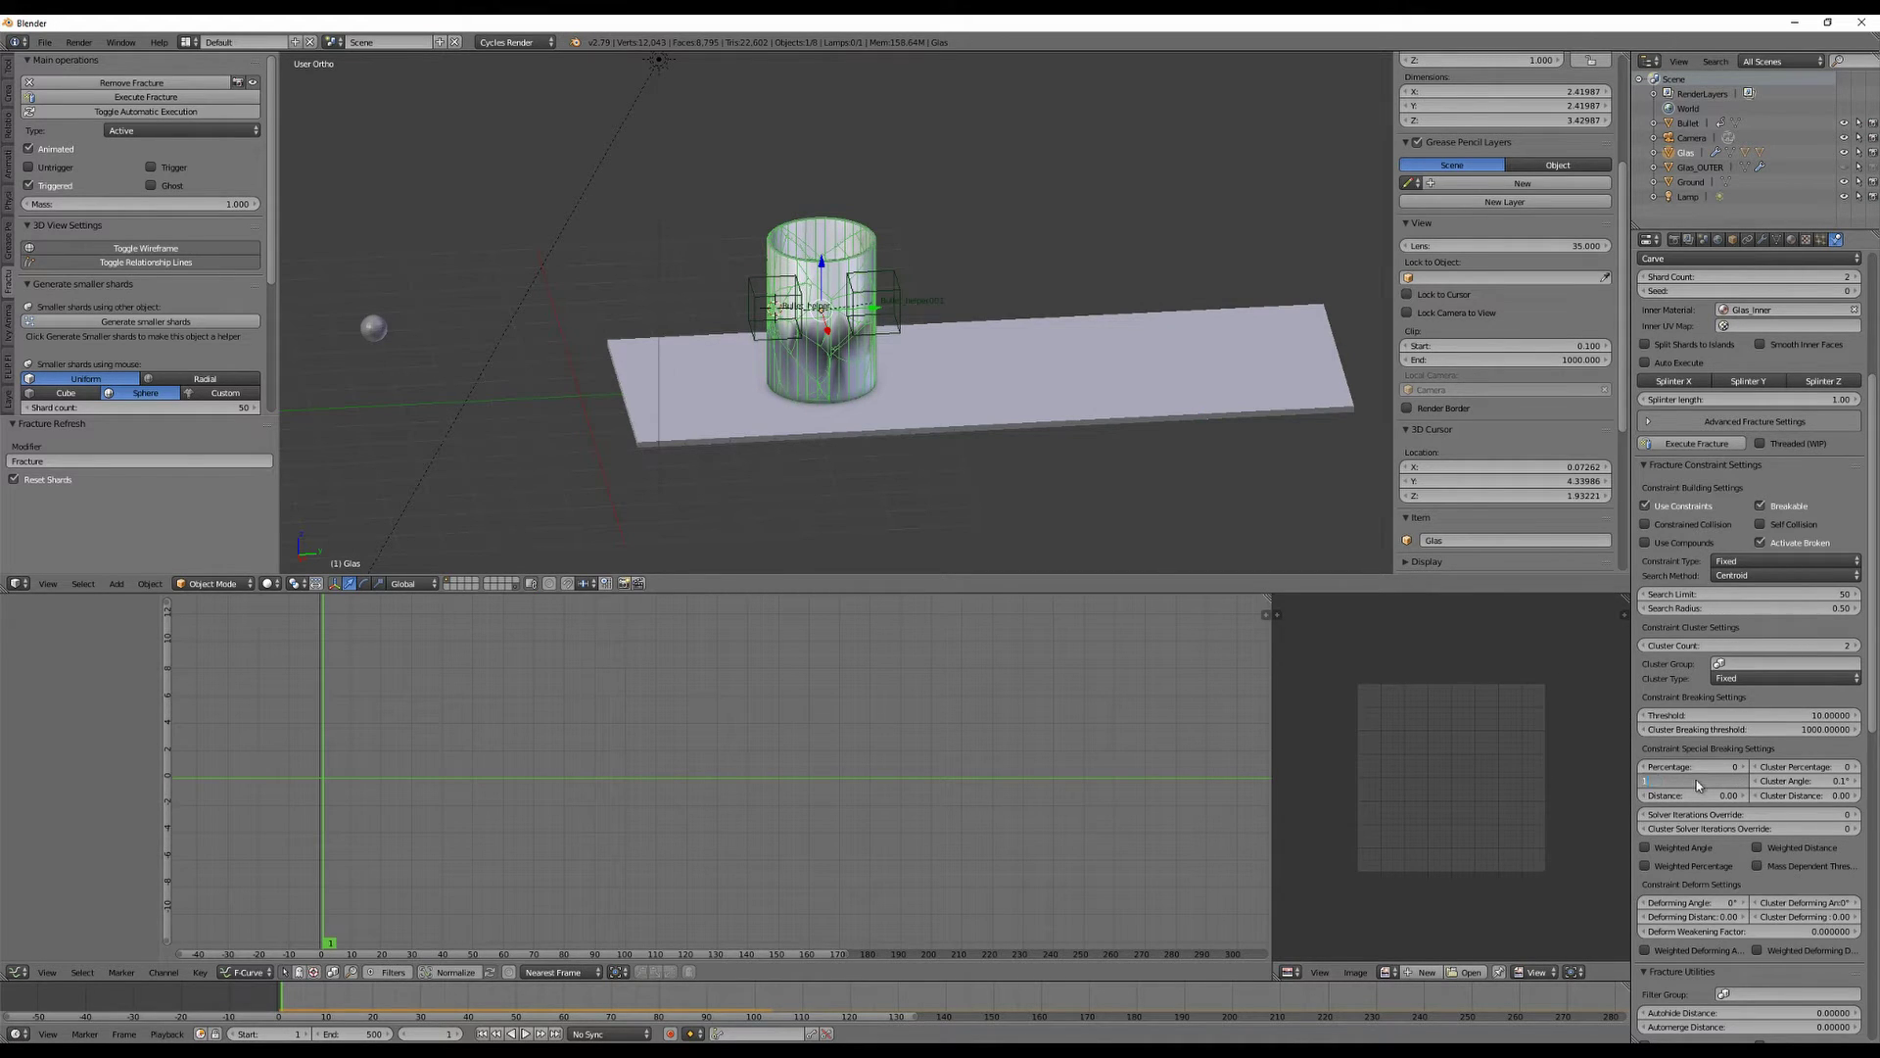
key(Return)
click(1709, 607)
text(0.)
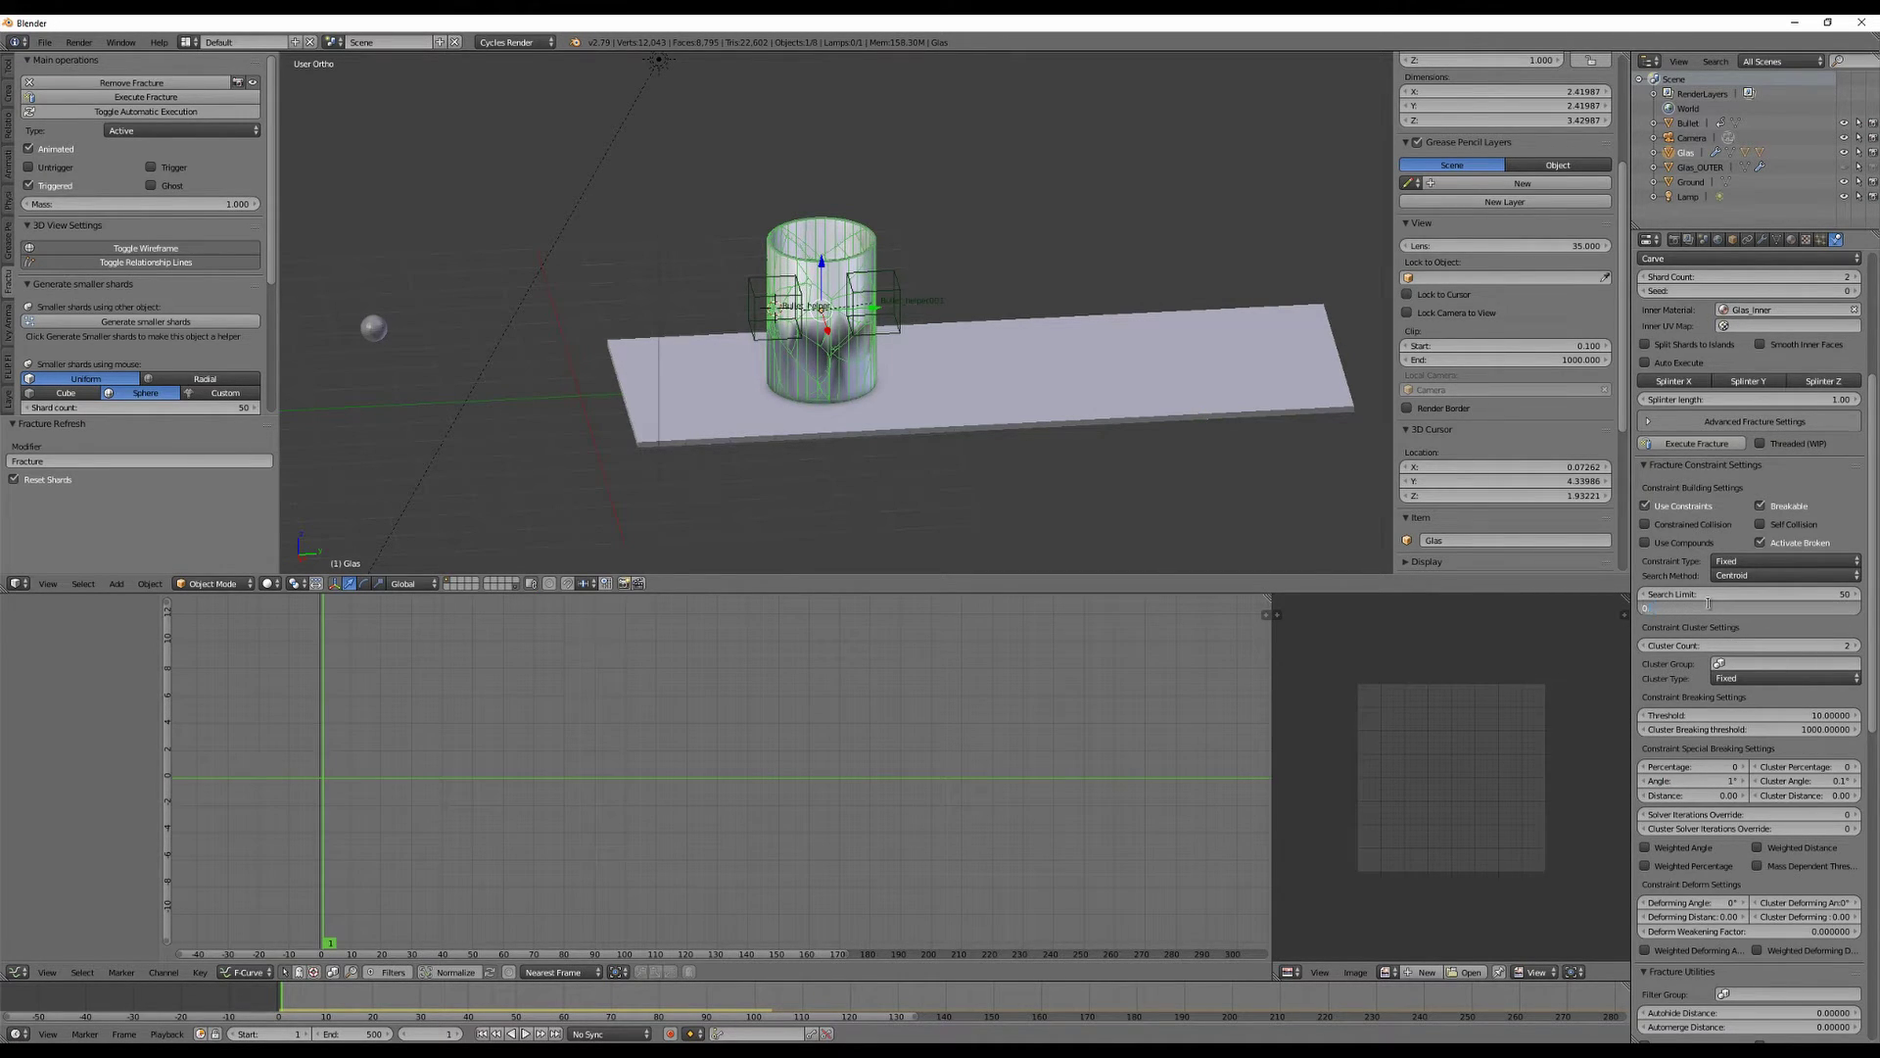
text(75)
key(Return)
key(alt+a)
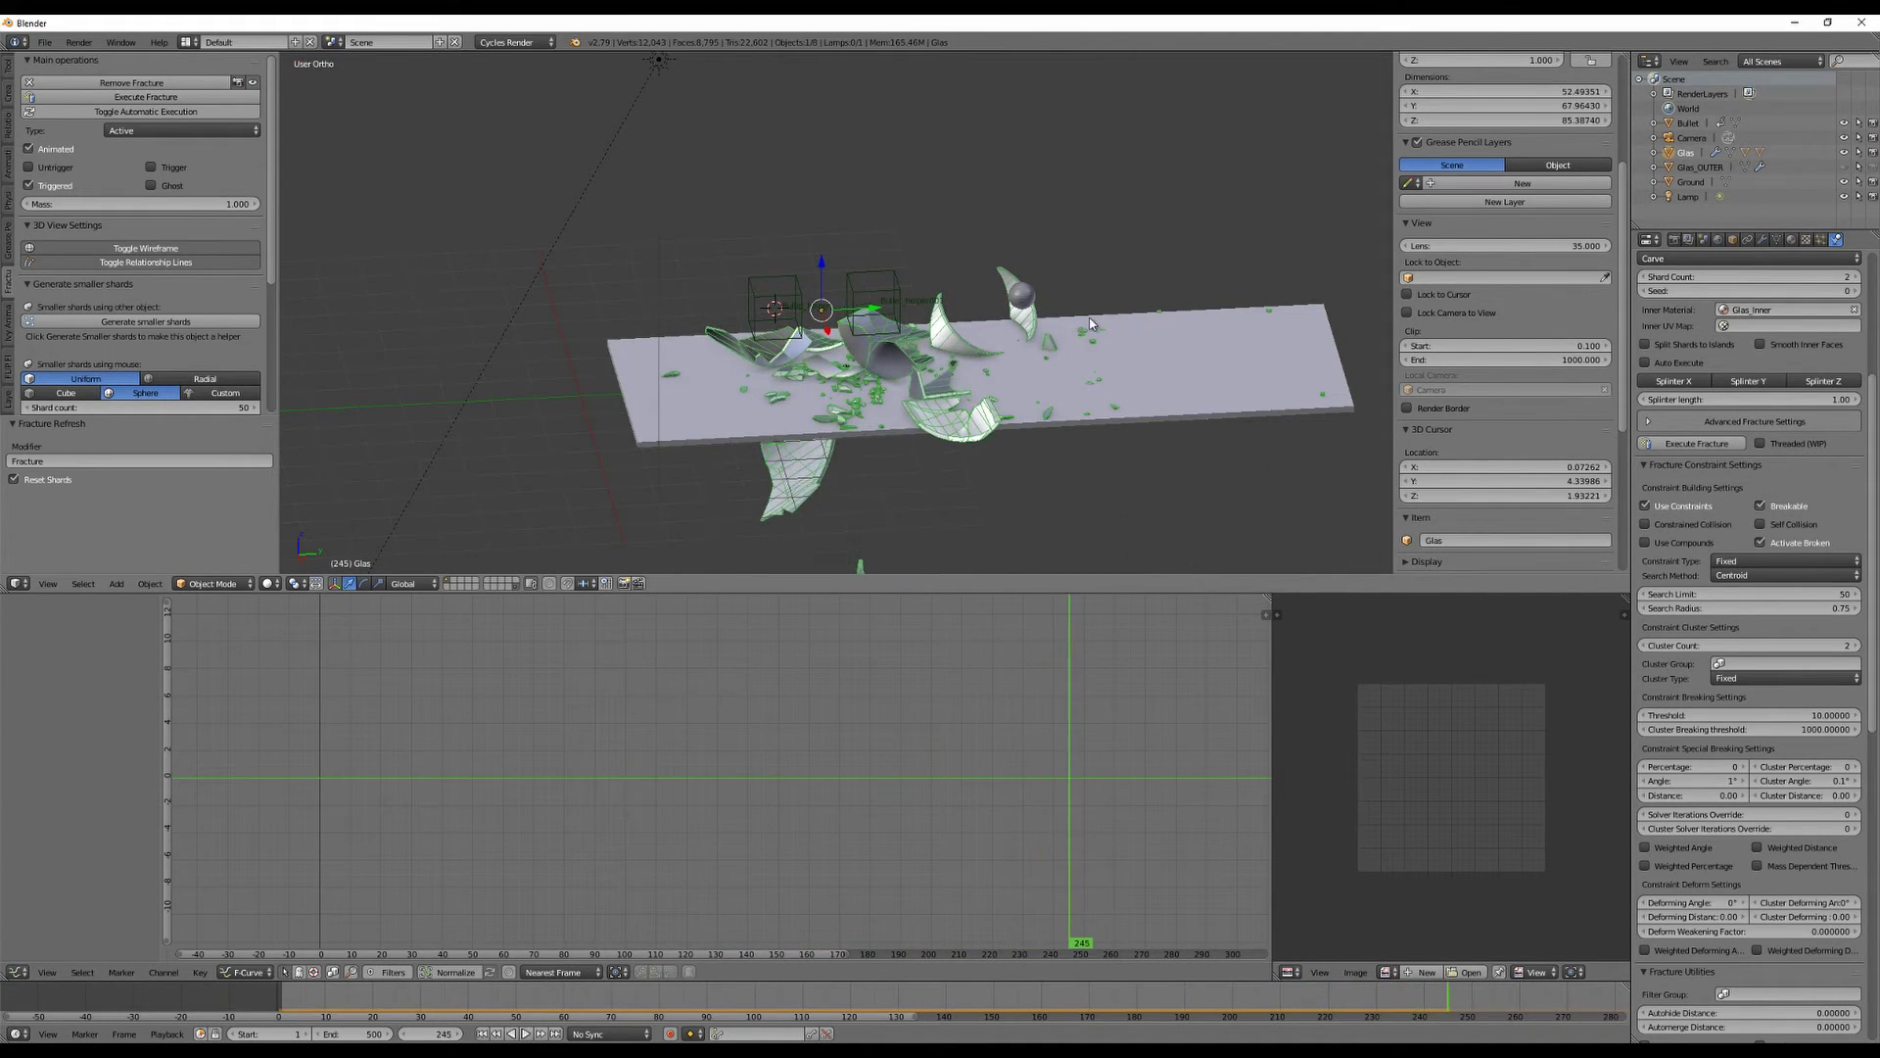
key(shift+Left)
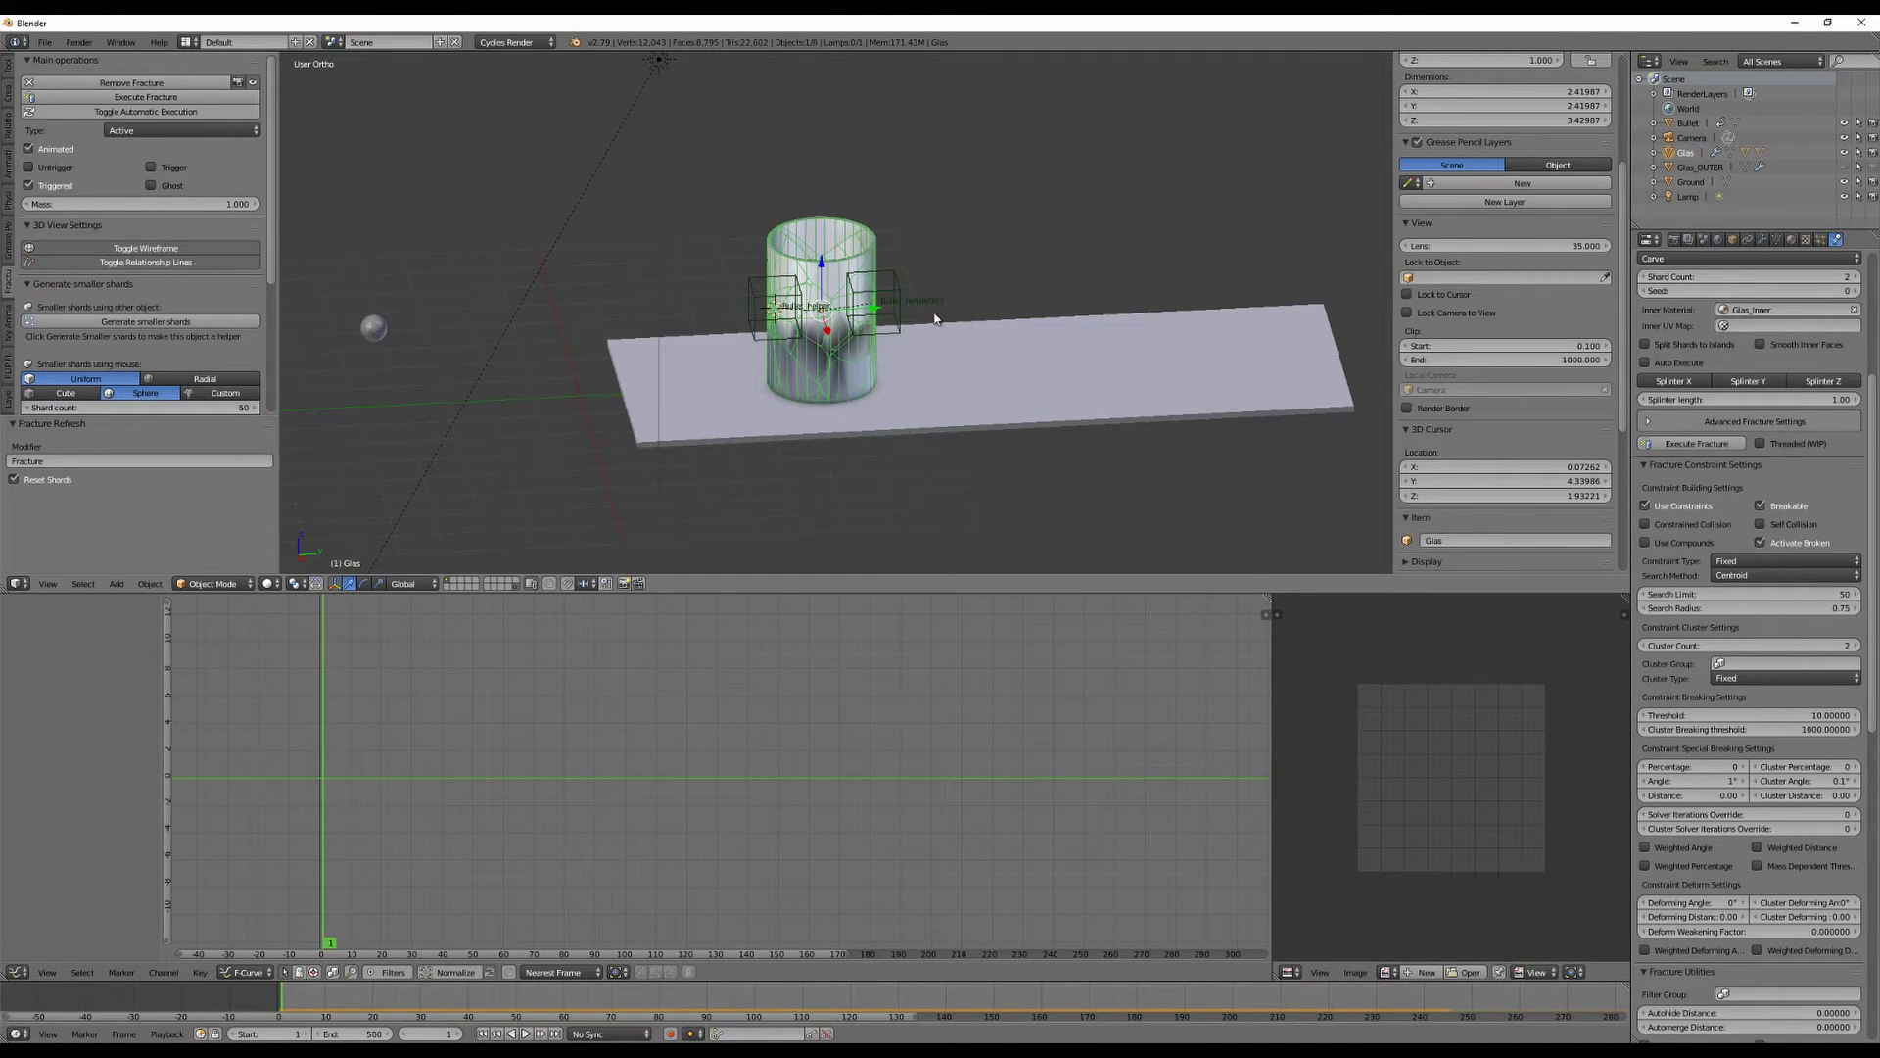
Save the scene as FLIPfluids_and_FM in the 5-FM+FLIPfluids folder.
click(44, 43)
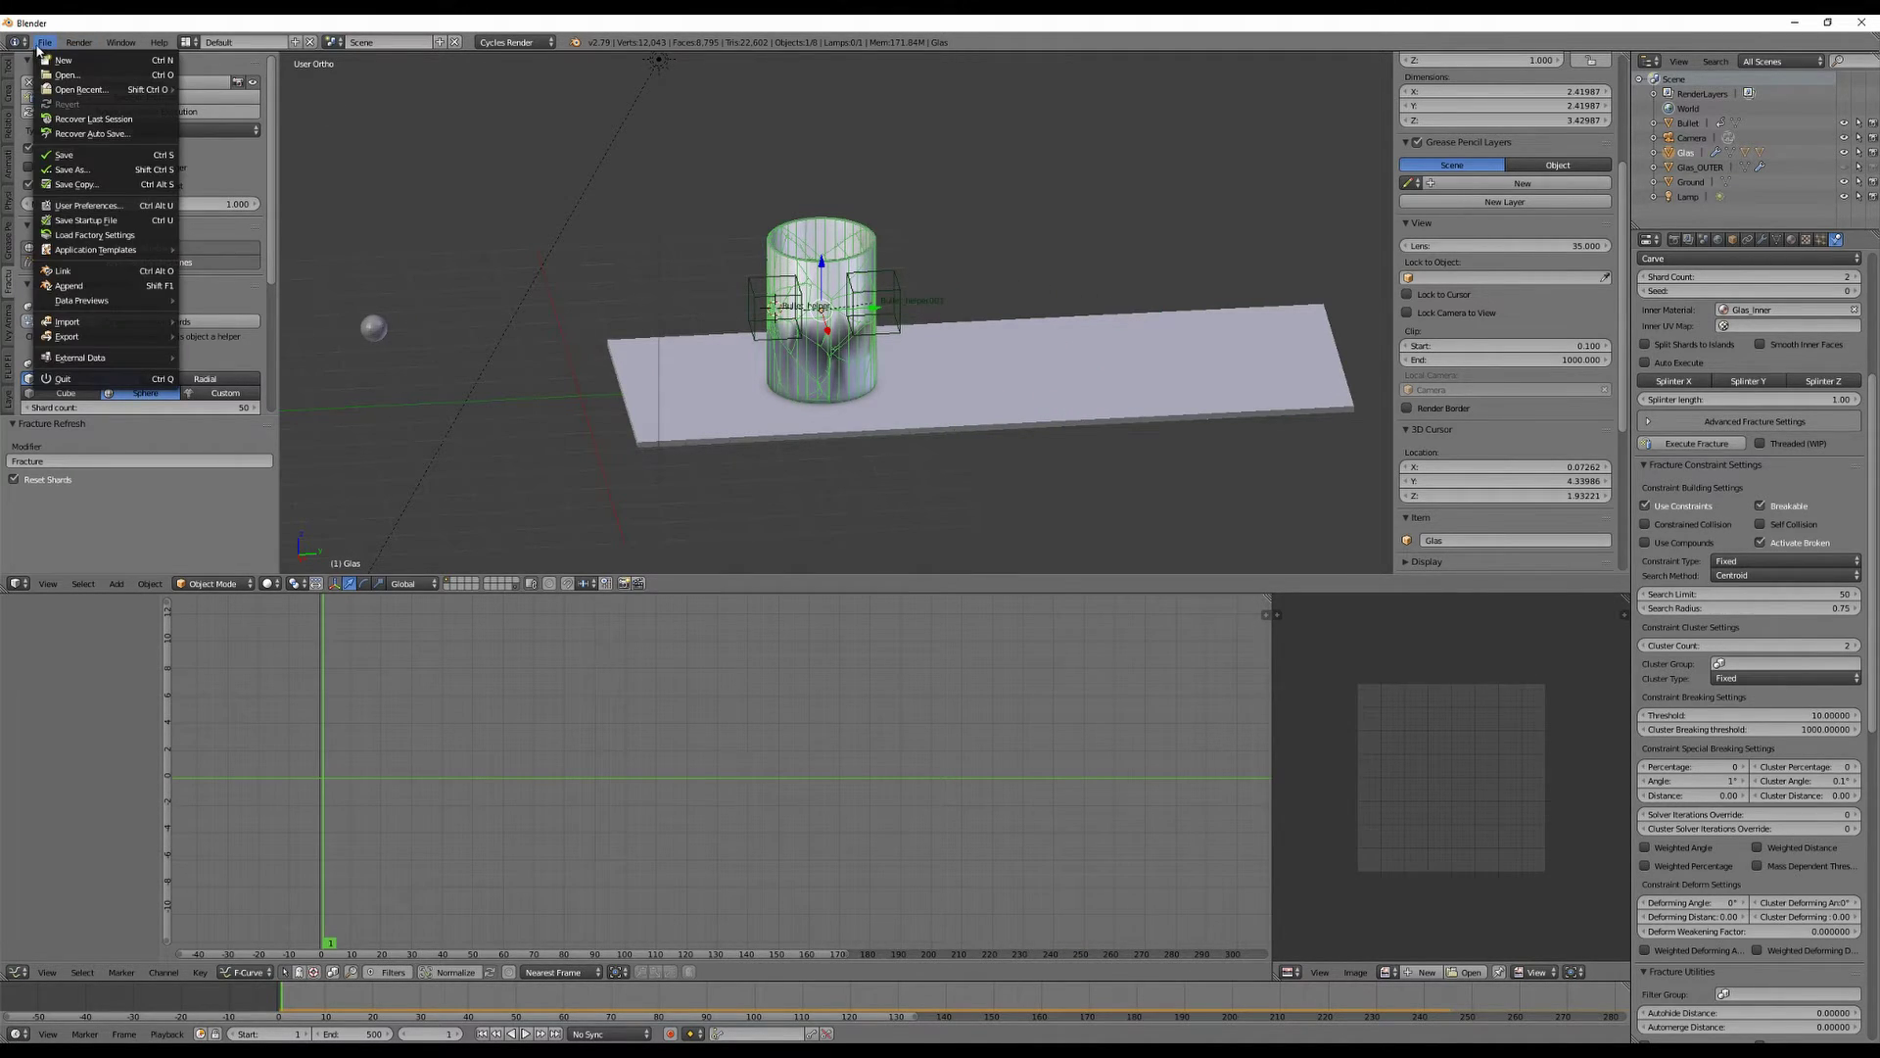
click(71, 170)
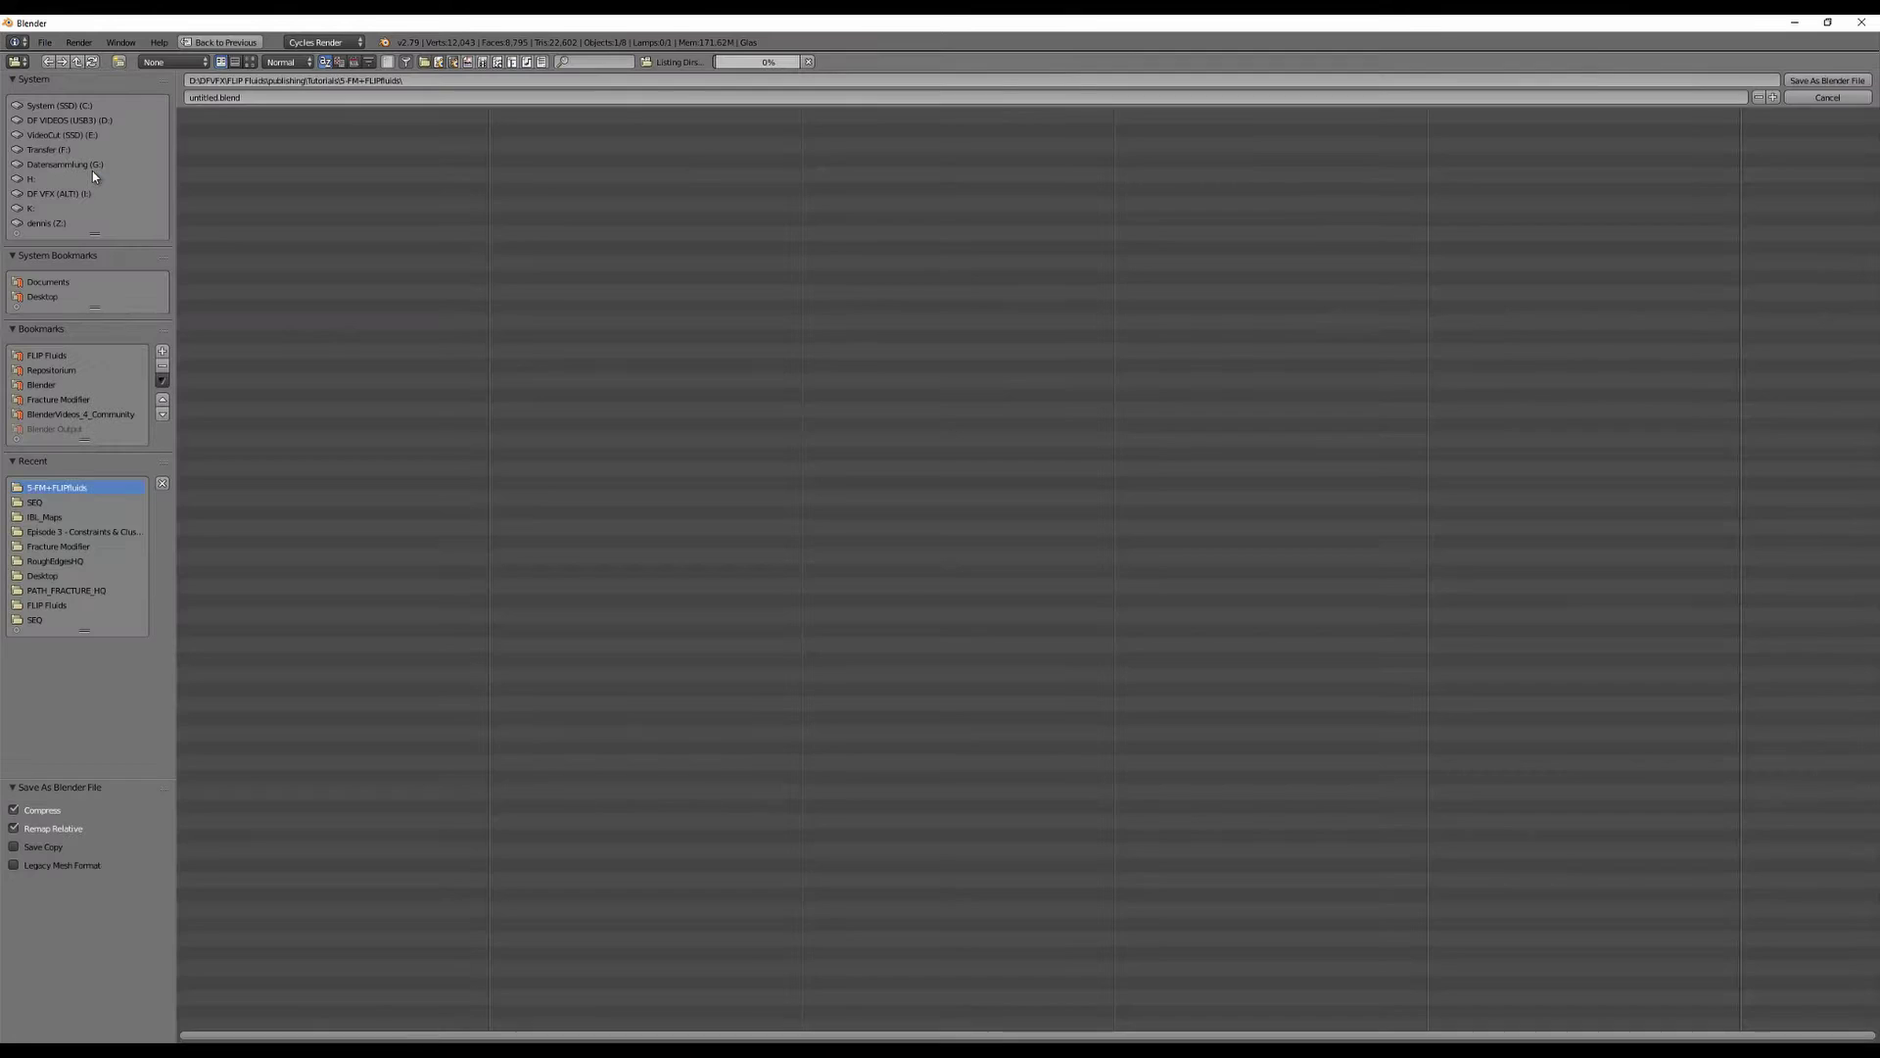
click(198, 99)
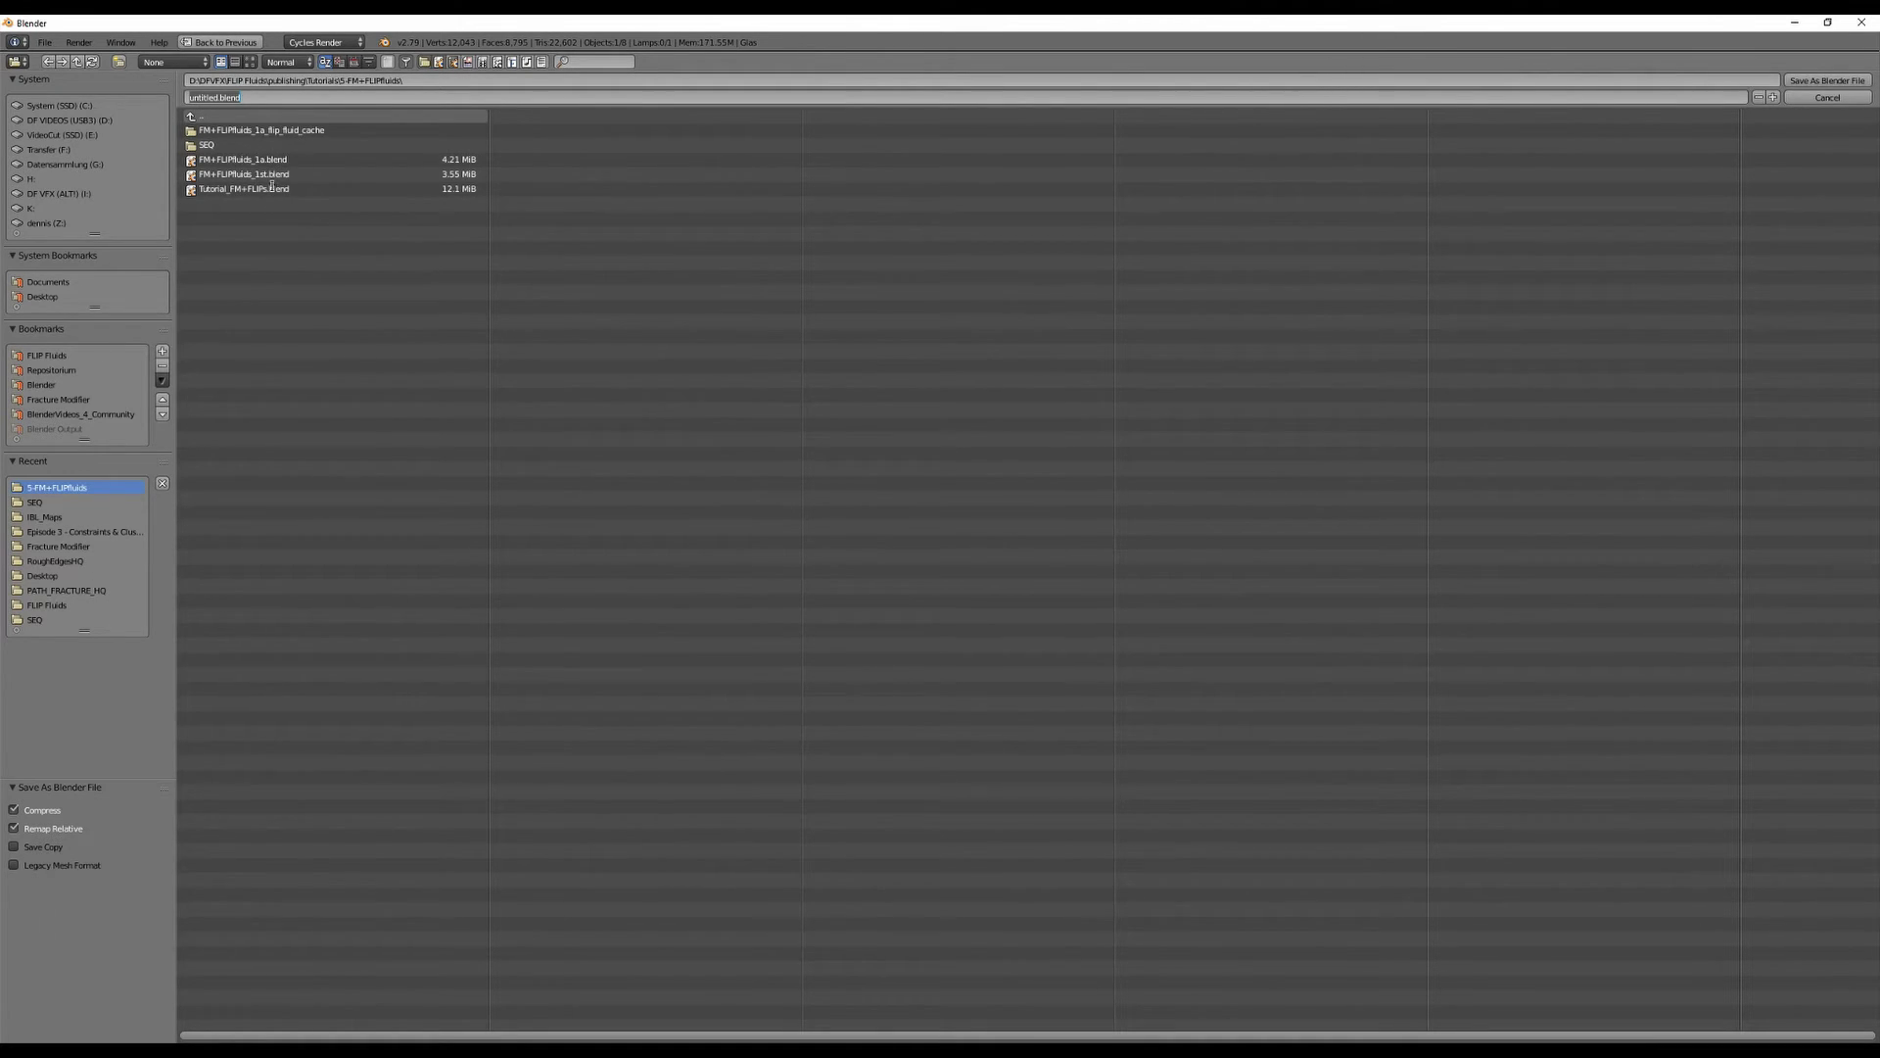
click(222, 100)
drag(216, 99, 189, 101)
text(F)
text(LIPfluids_and_FM)
click(1827, 81)
scroll(1083, 421, down, 1)
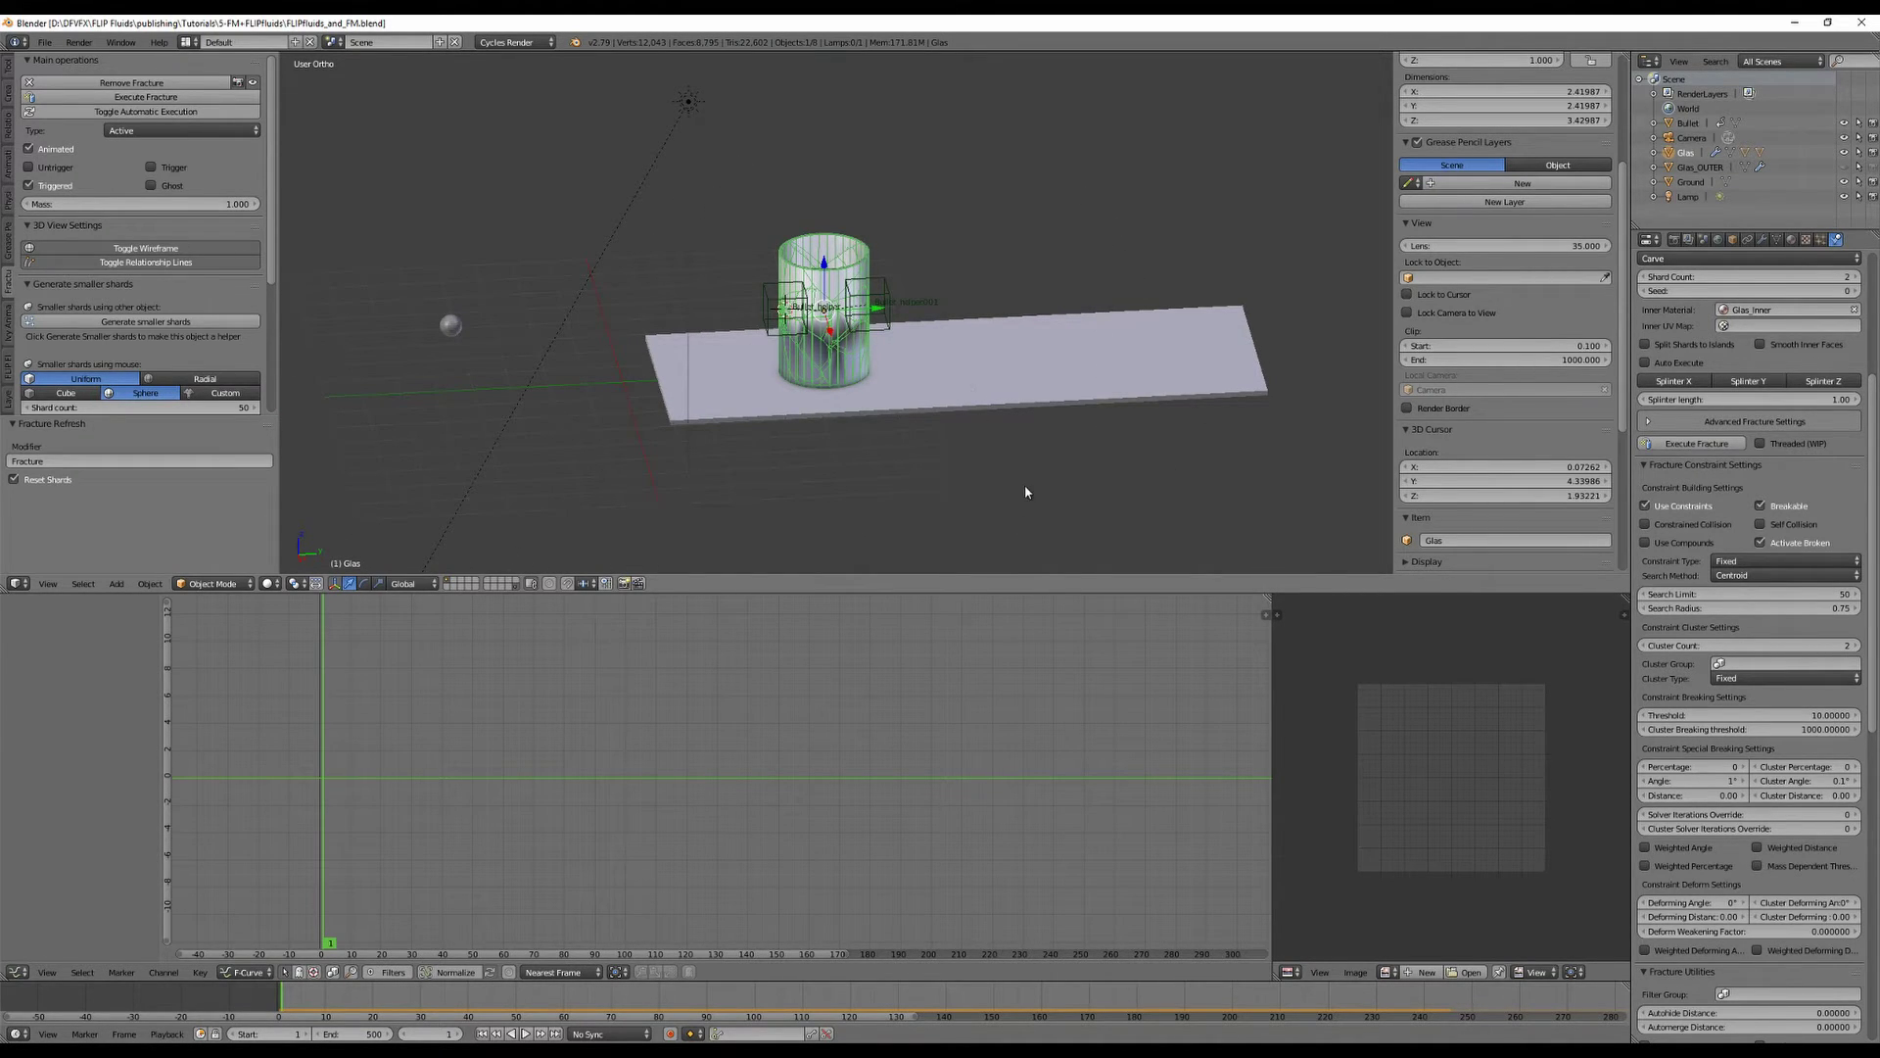
Bake all physics of the scene.
key(space)
text(bake)
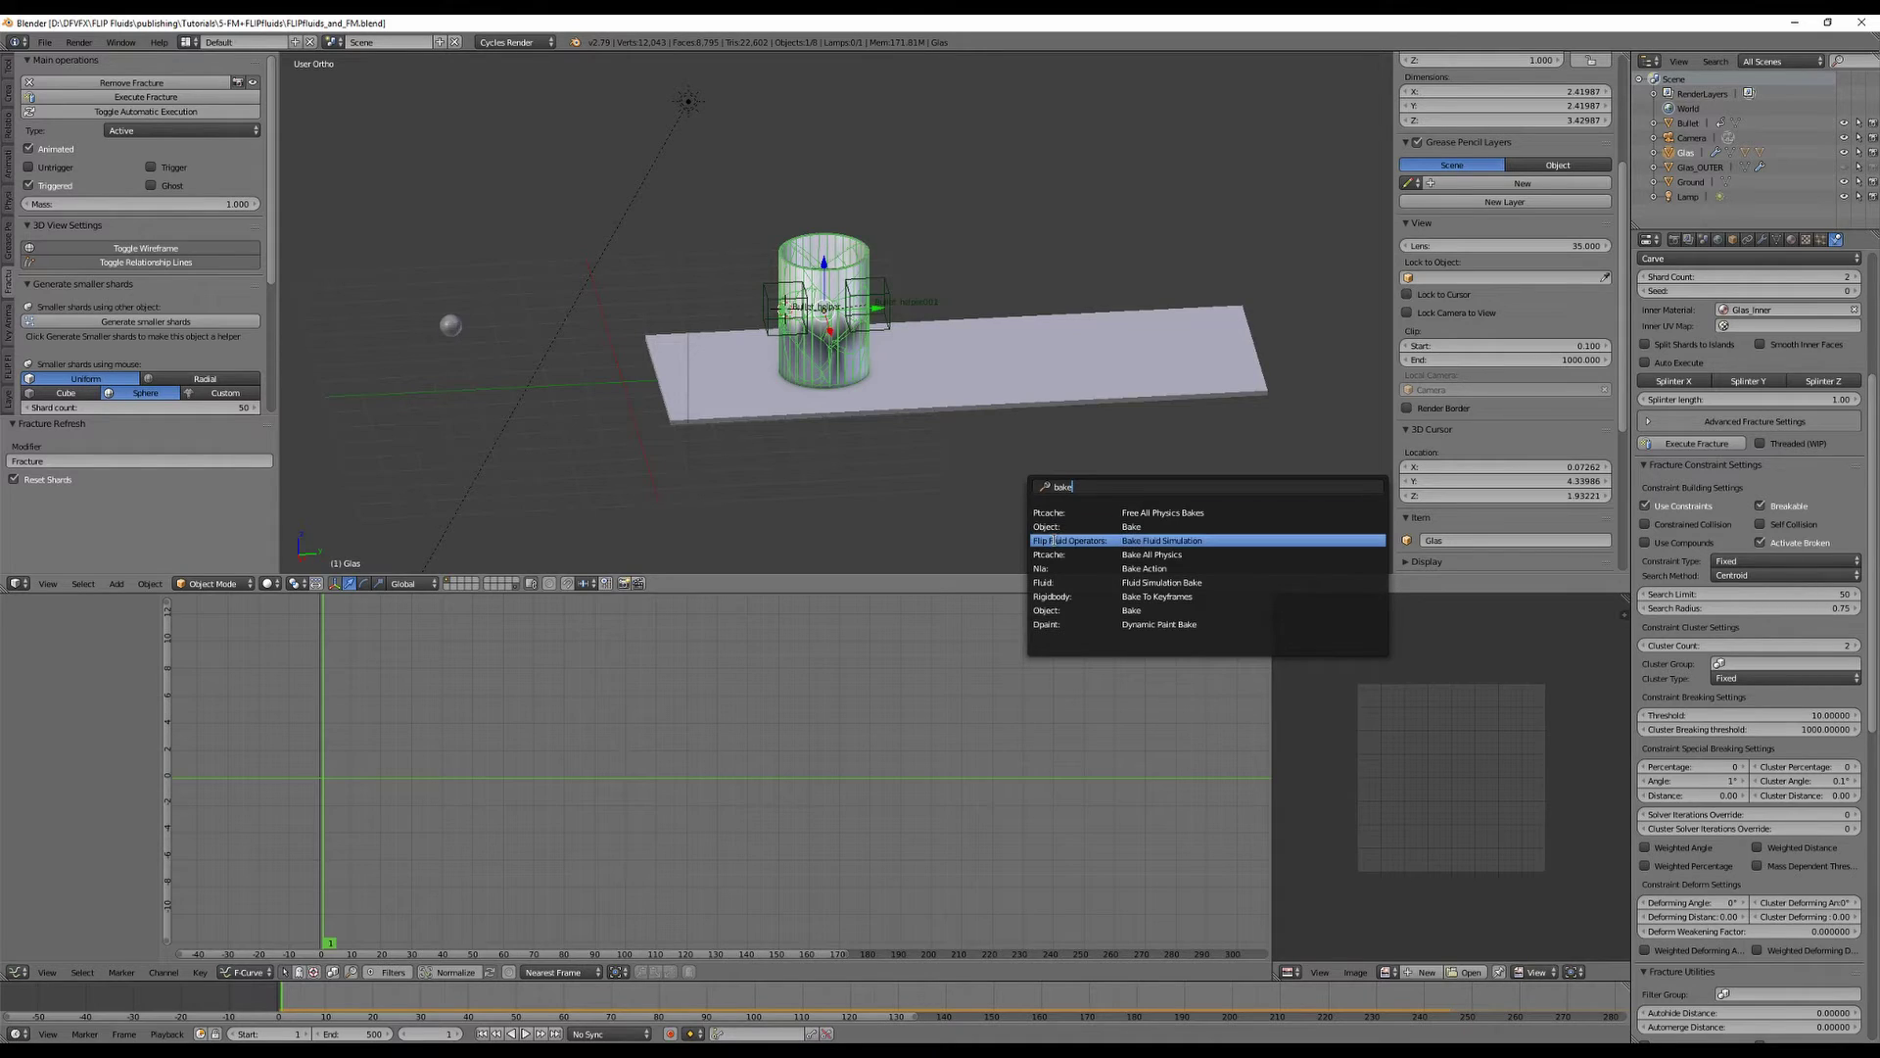
click(1161, 555)
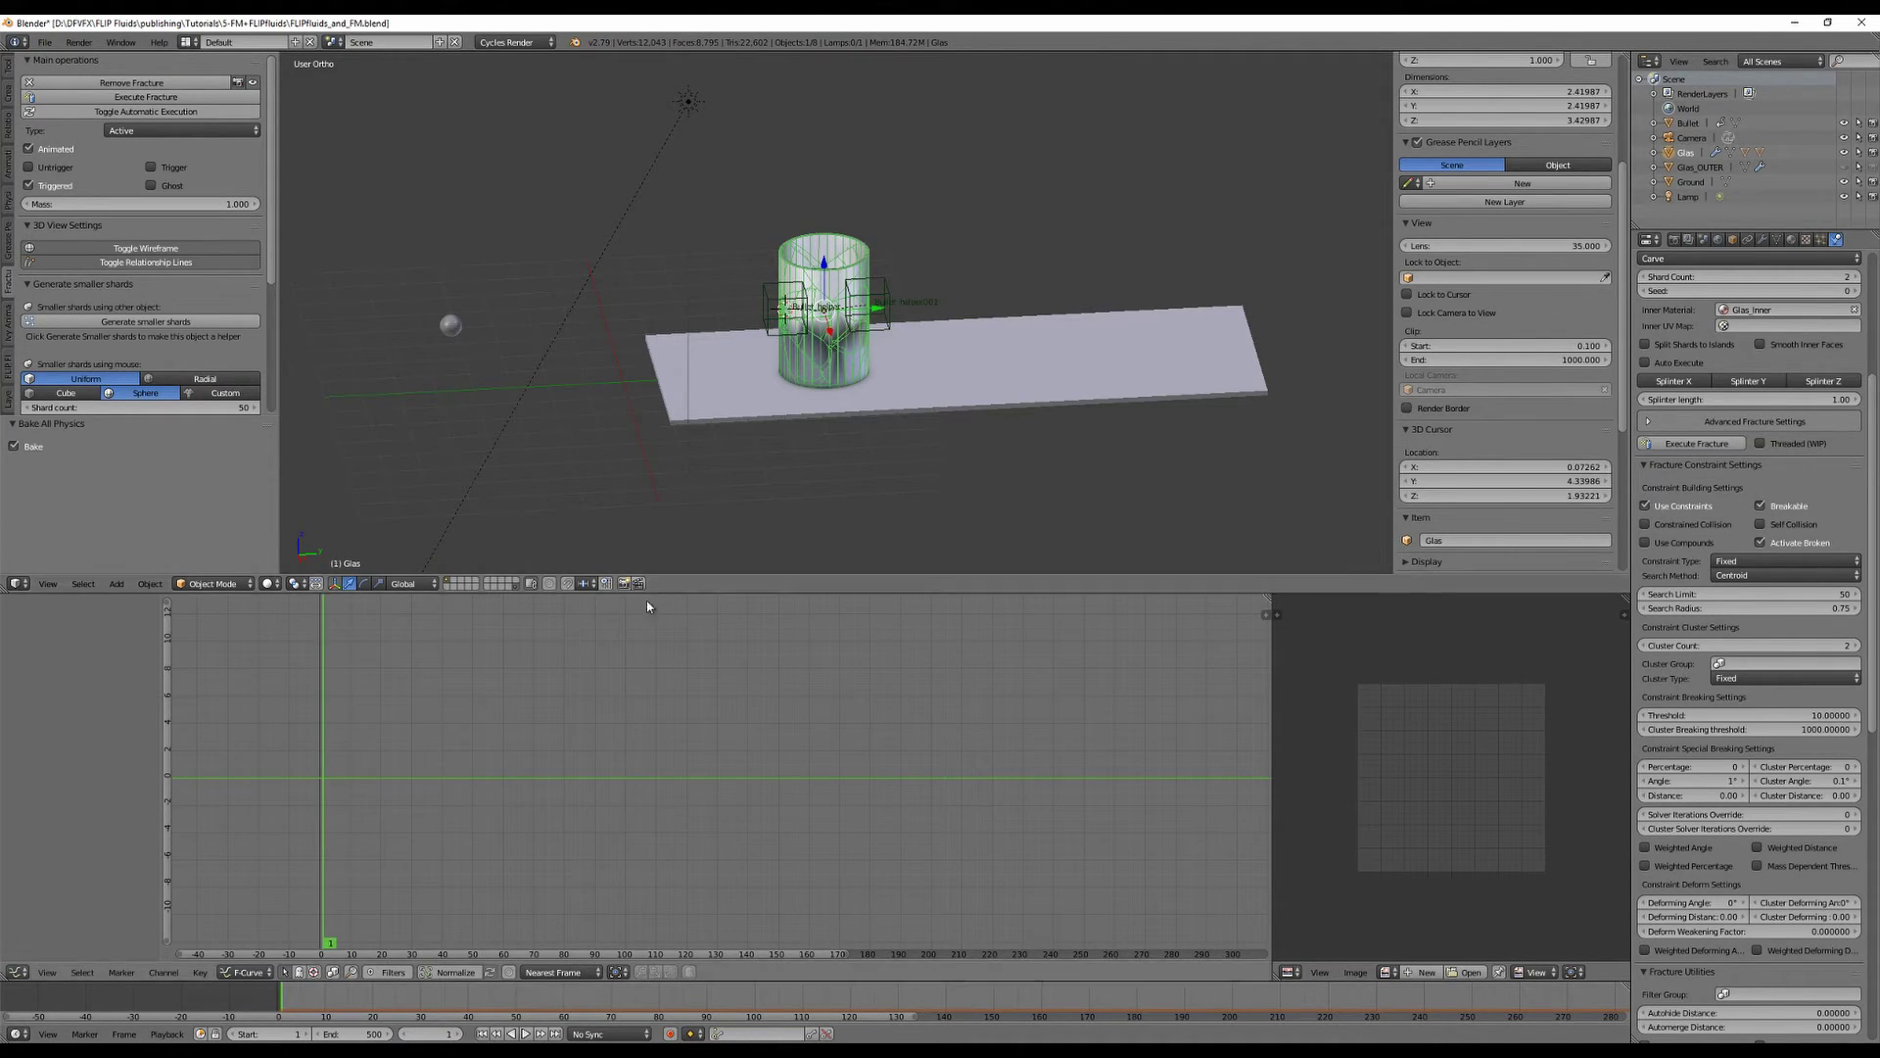
Scrub through the baked simulation, return to frame 1, and save the file.
click(338, 943)
drag(345, 948, 550, 911)
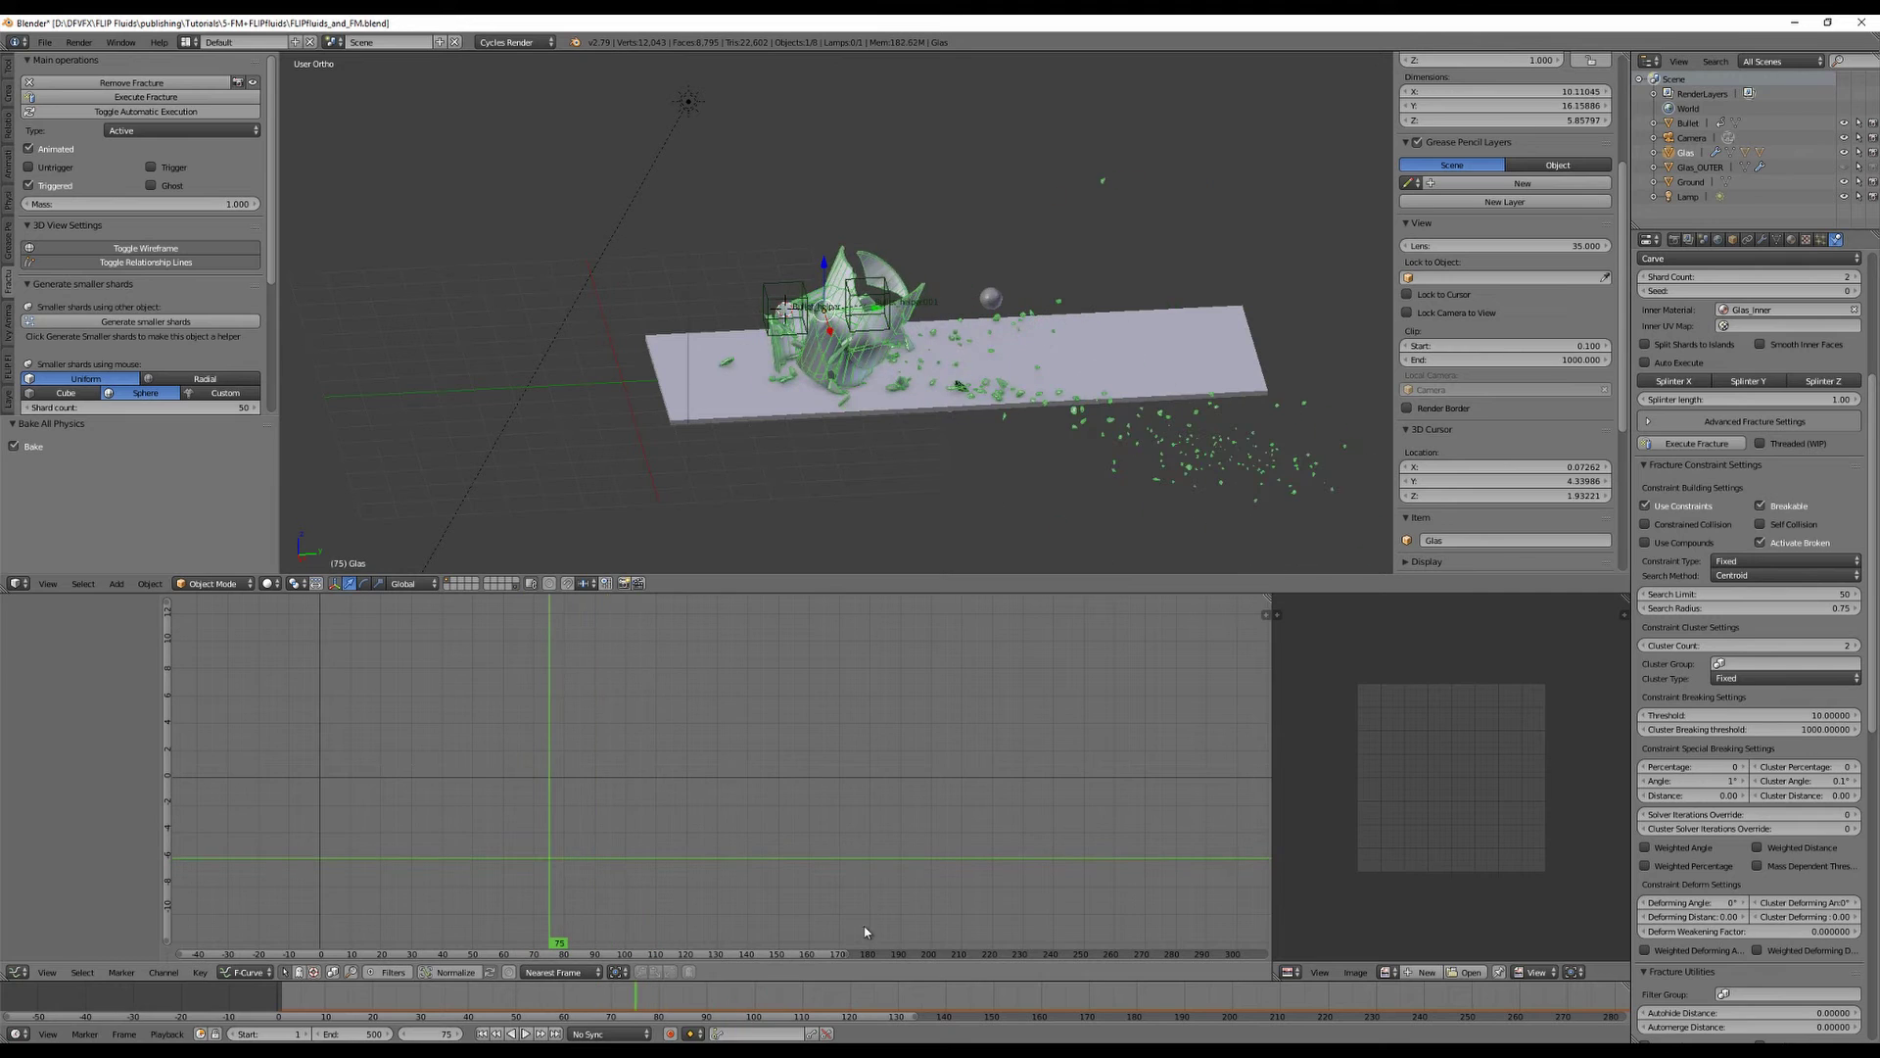
drag(845, 959, 1307, 975)
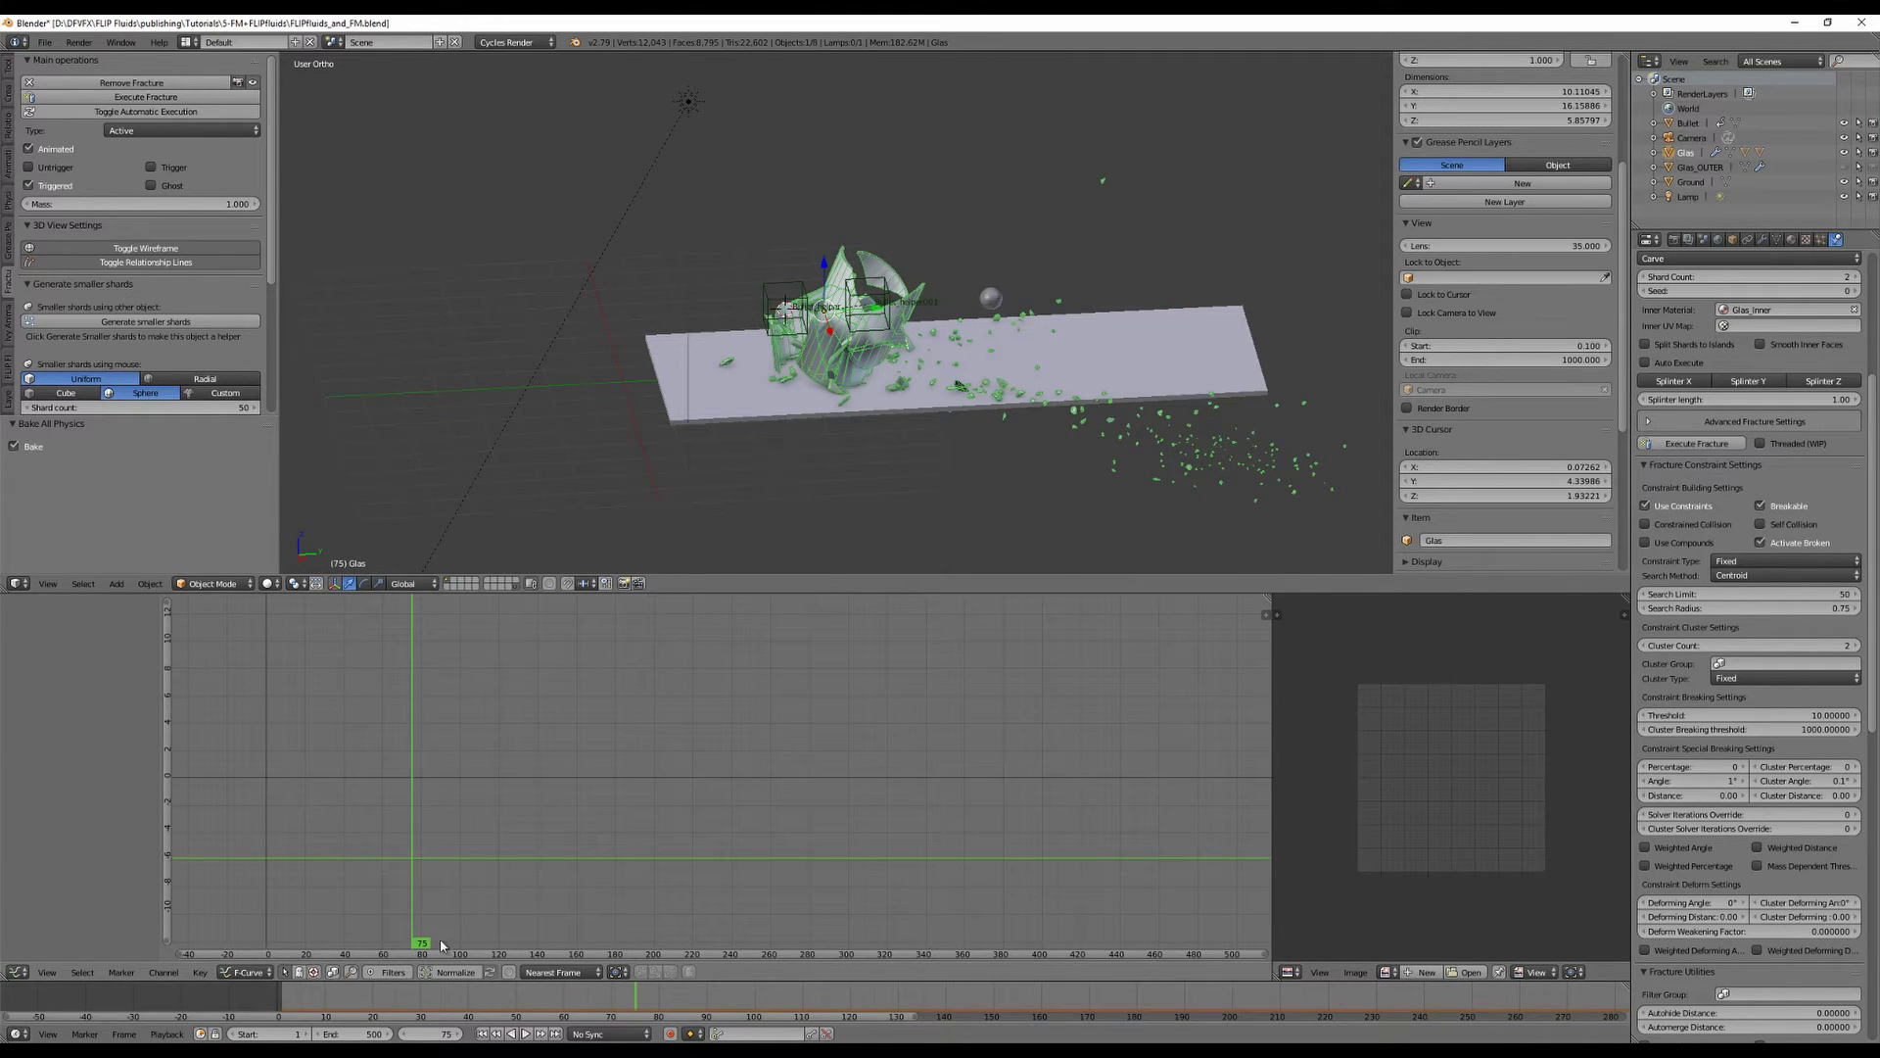
drag(436, 945, 271, 901)
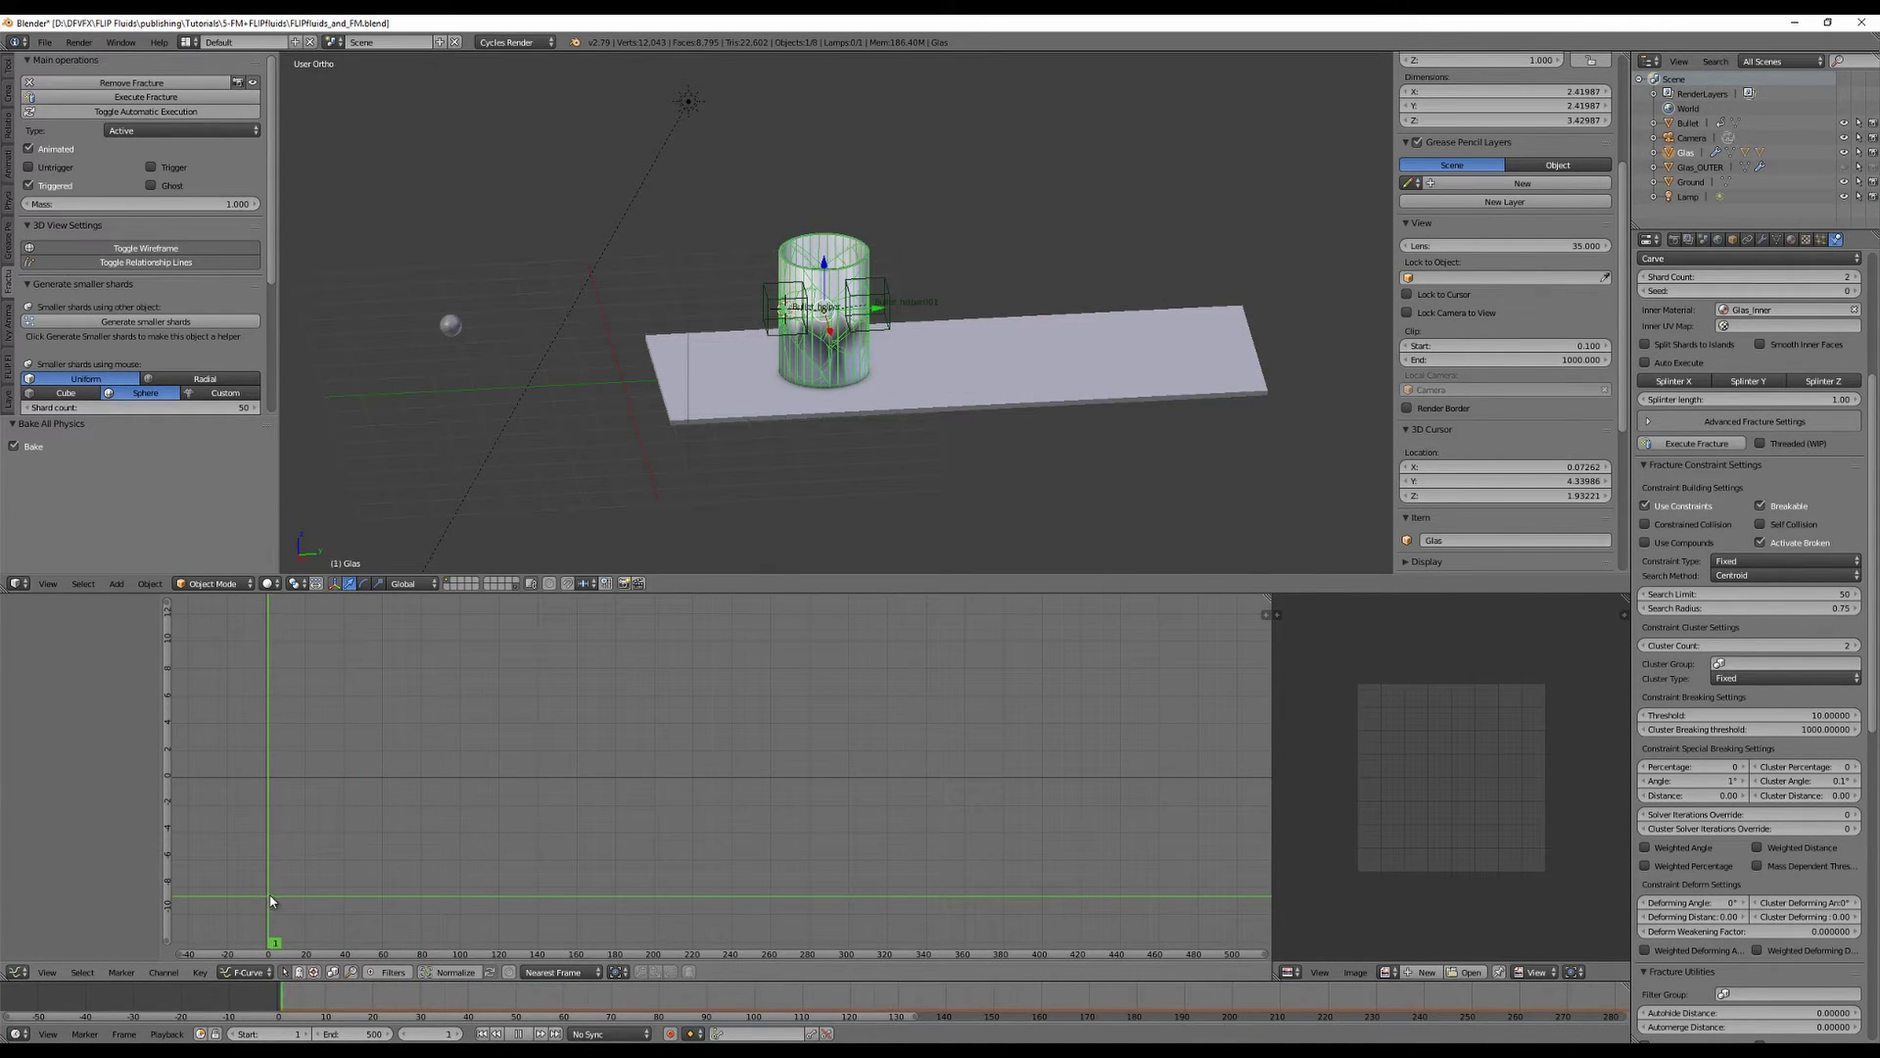
click(41, 43)
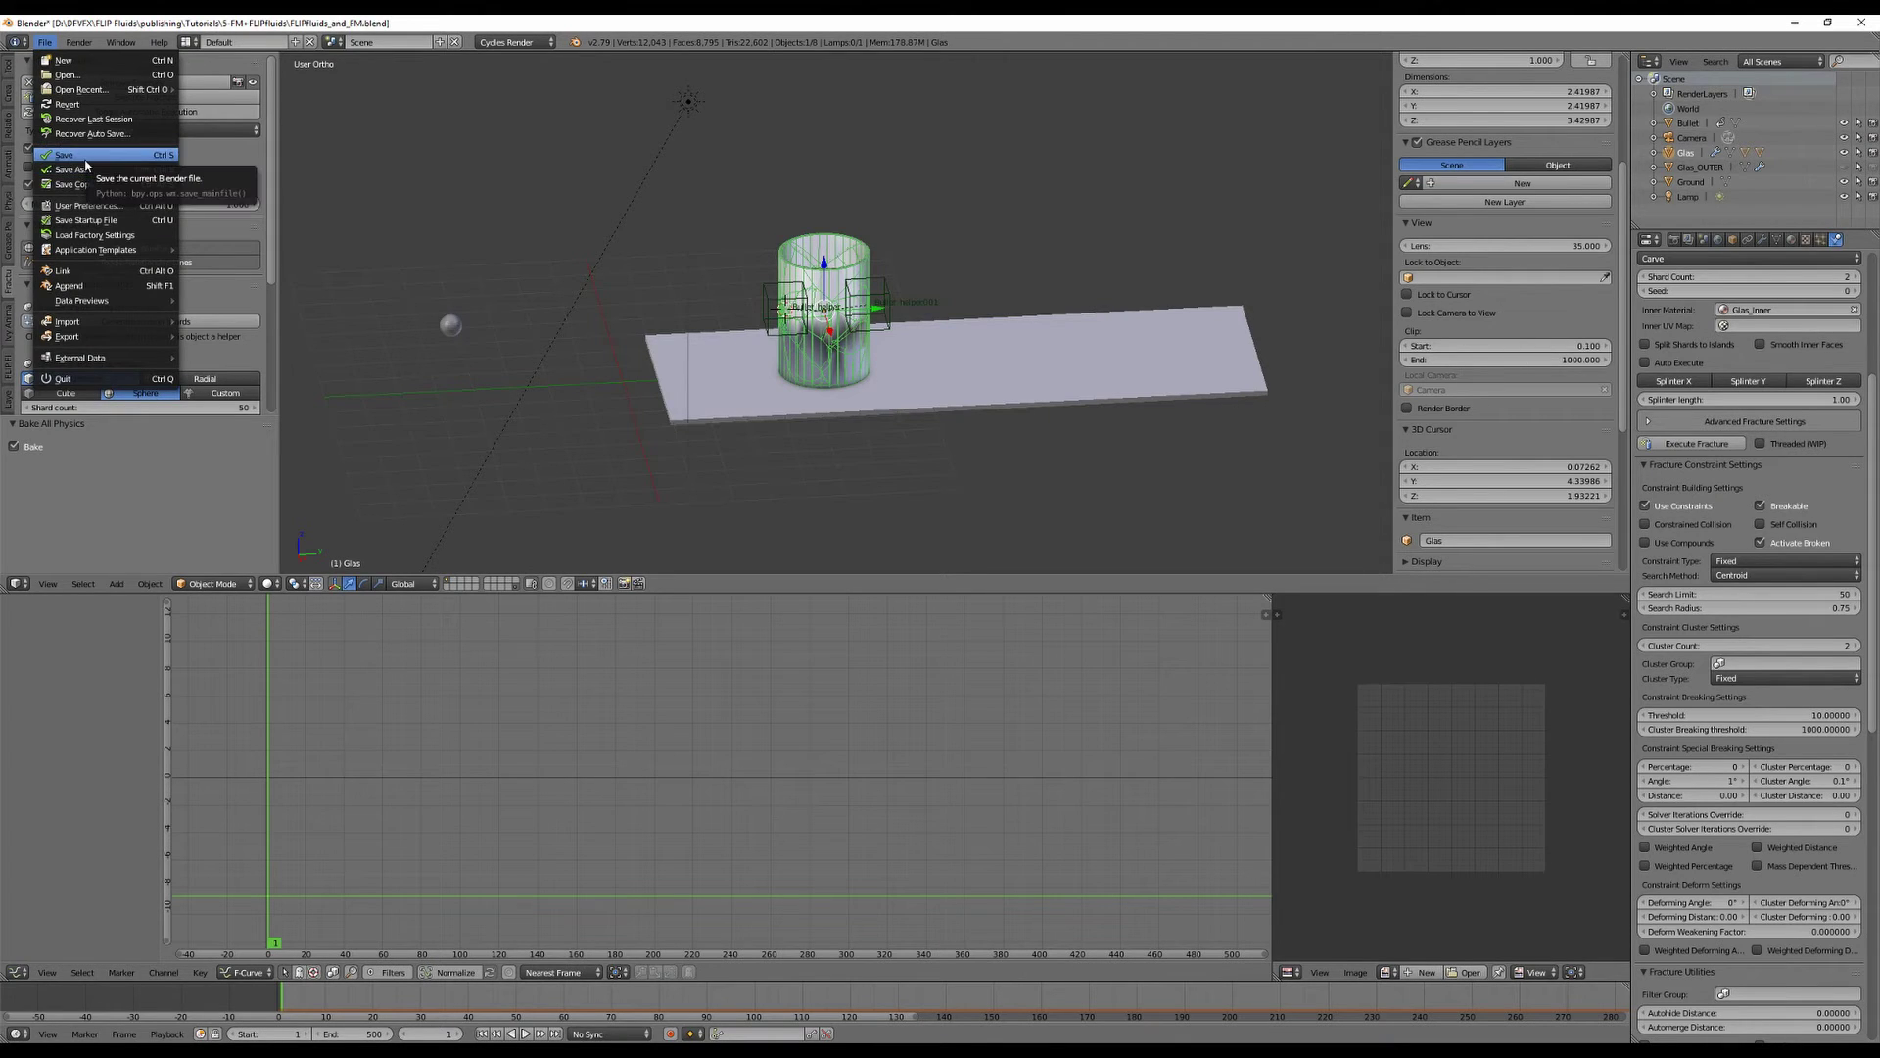
click(85, 157)
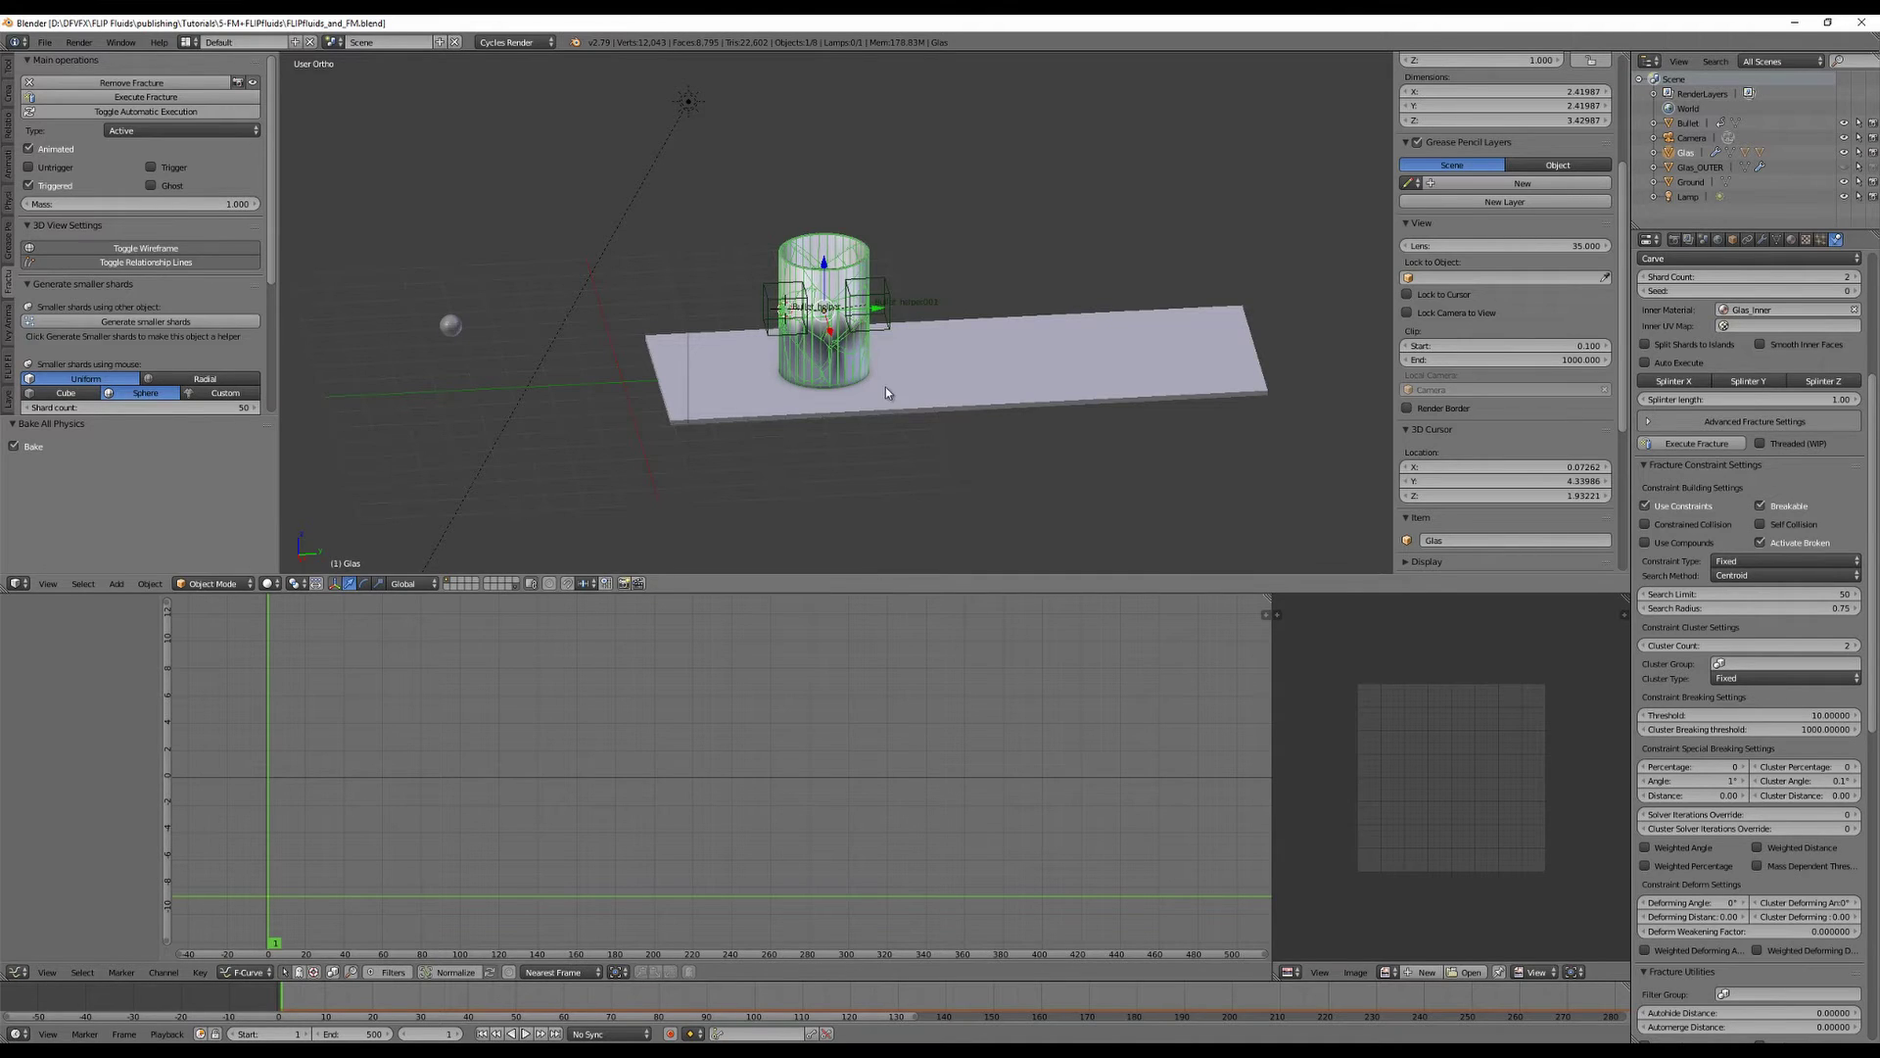
Switch the 3D viewport to rendered shading and examine the shading of the glass up close.
mouse_move(885, 389)
middle_down()
mouse_move(931, 522)
mouse_move(940, 461)
mouse_move(910, 472)
middle_up()
click(270, 584)
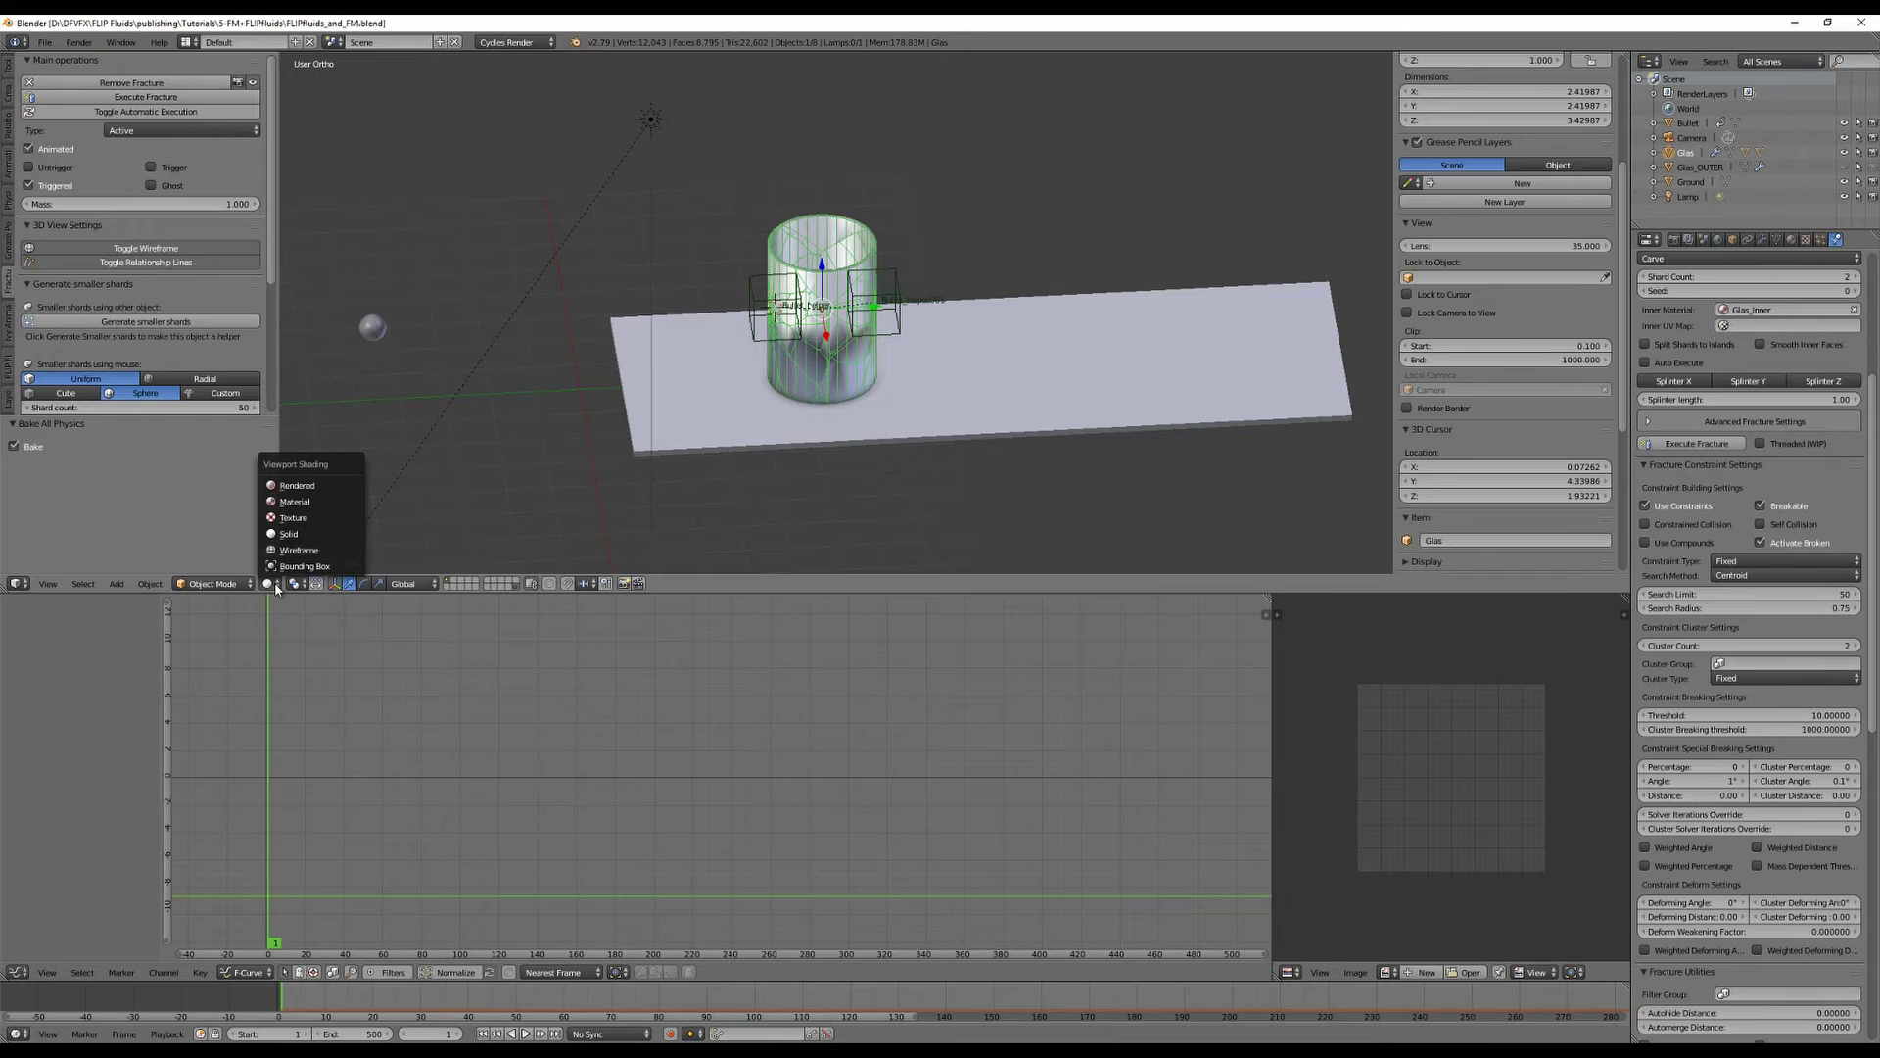
click(284, 485)
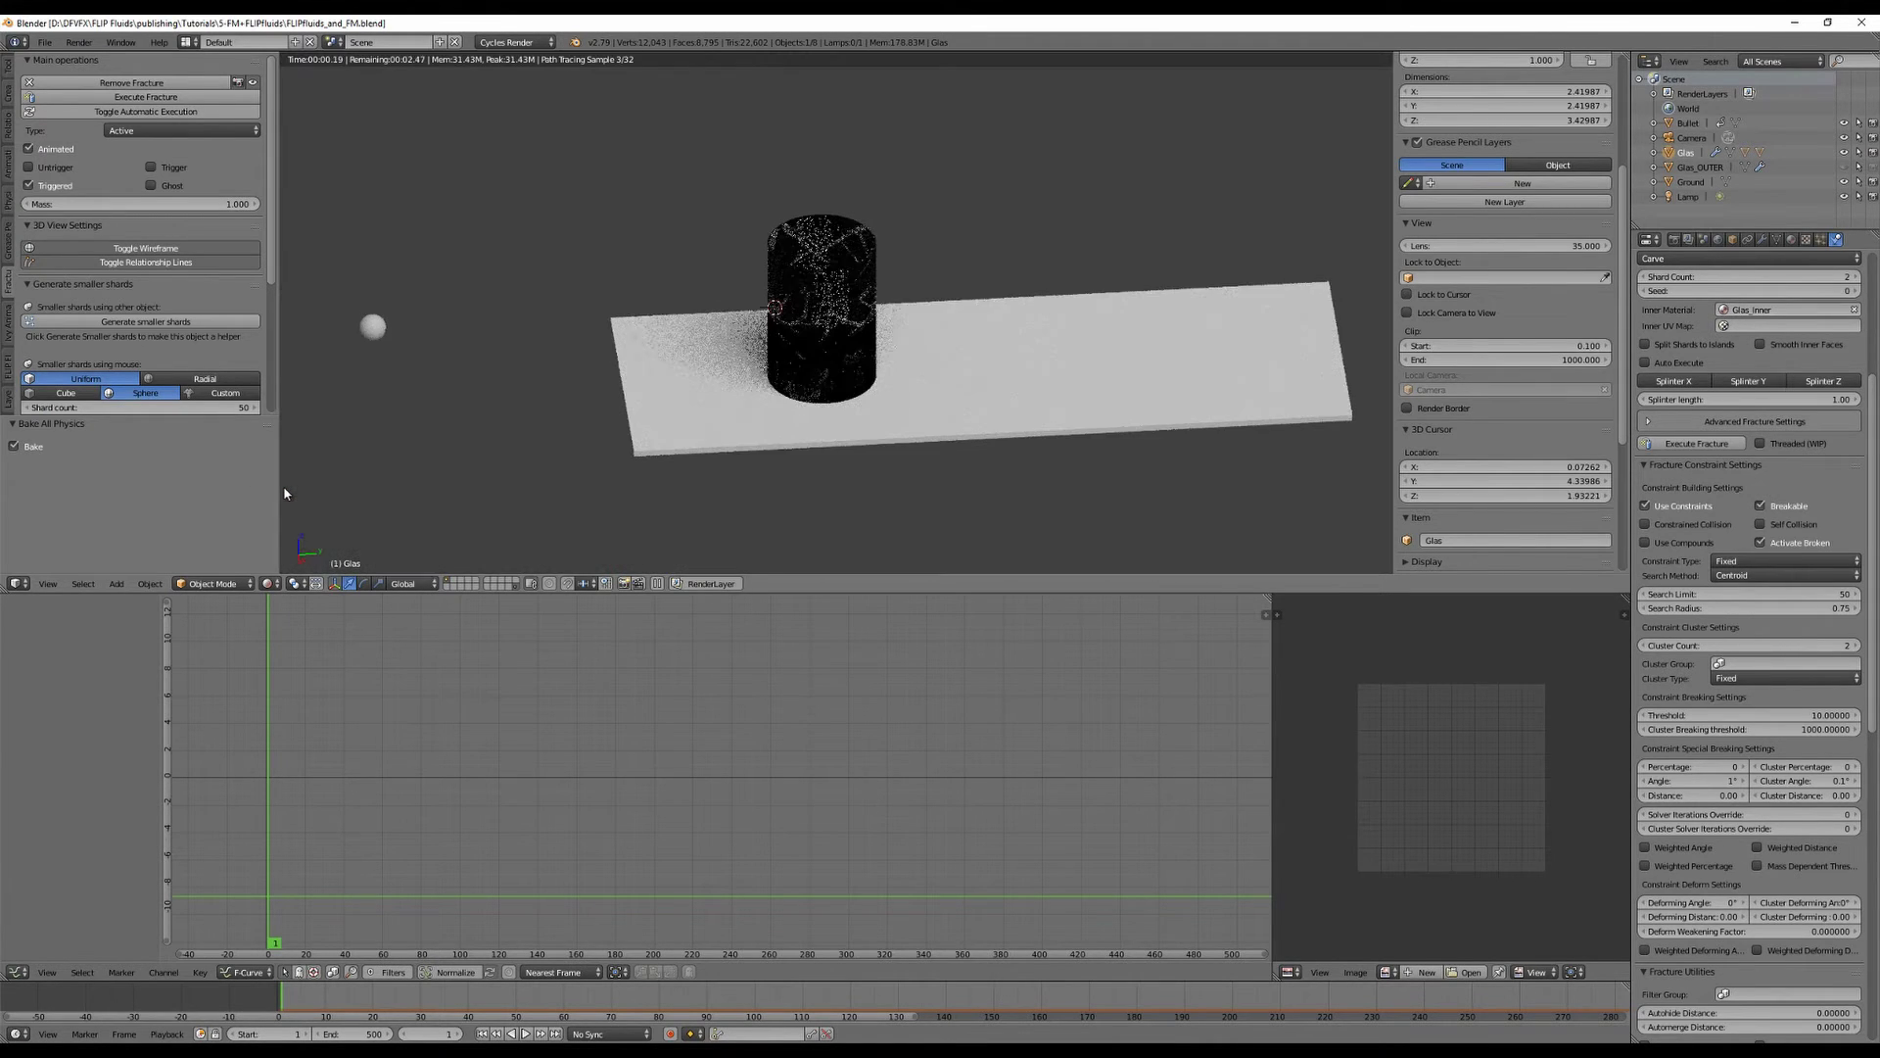
scroll(942, 382, up, 3)
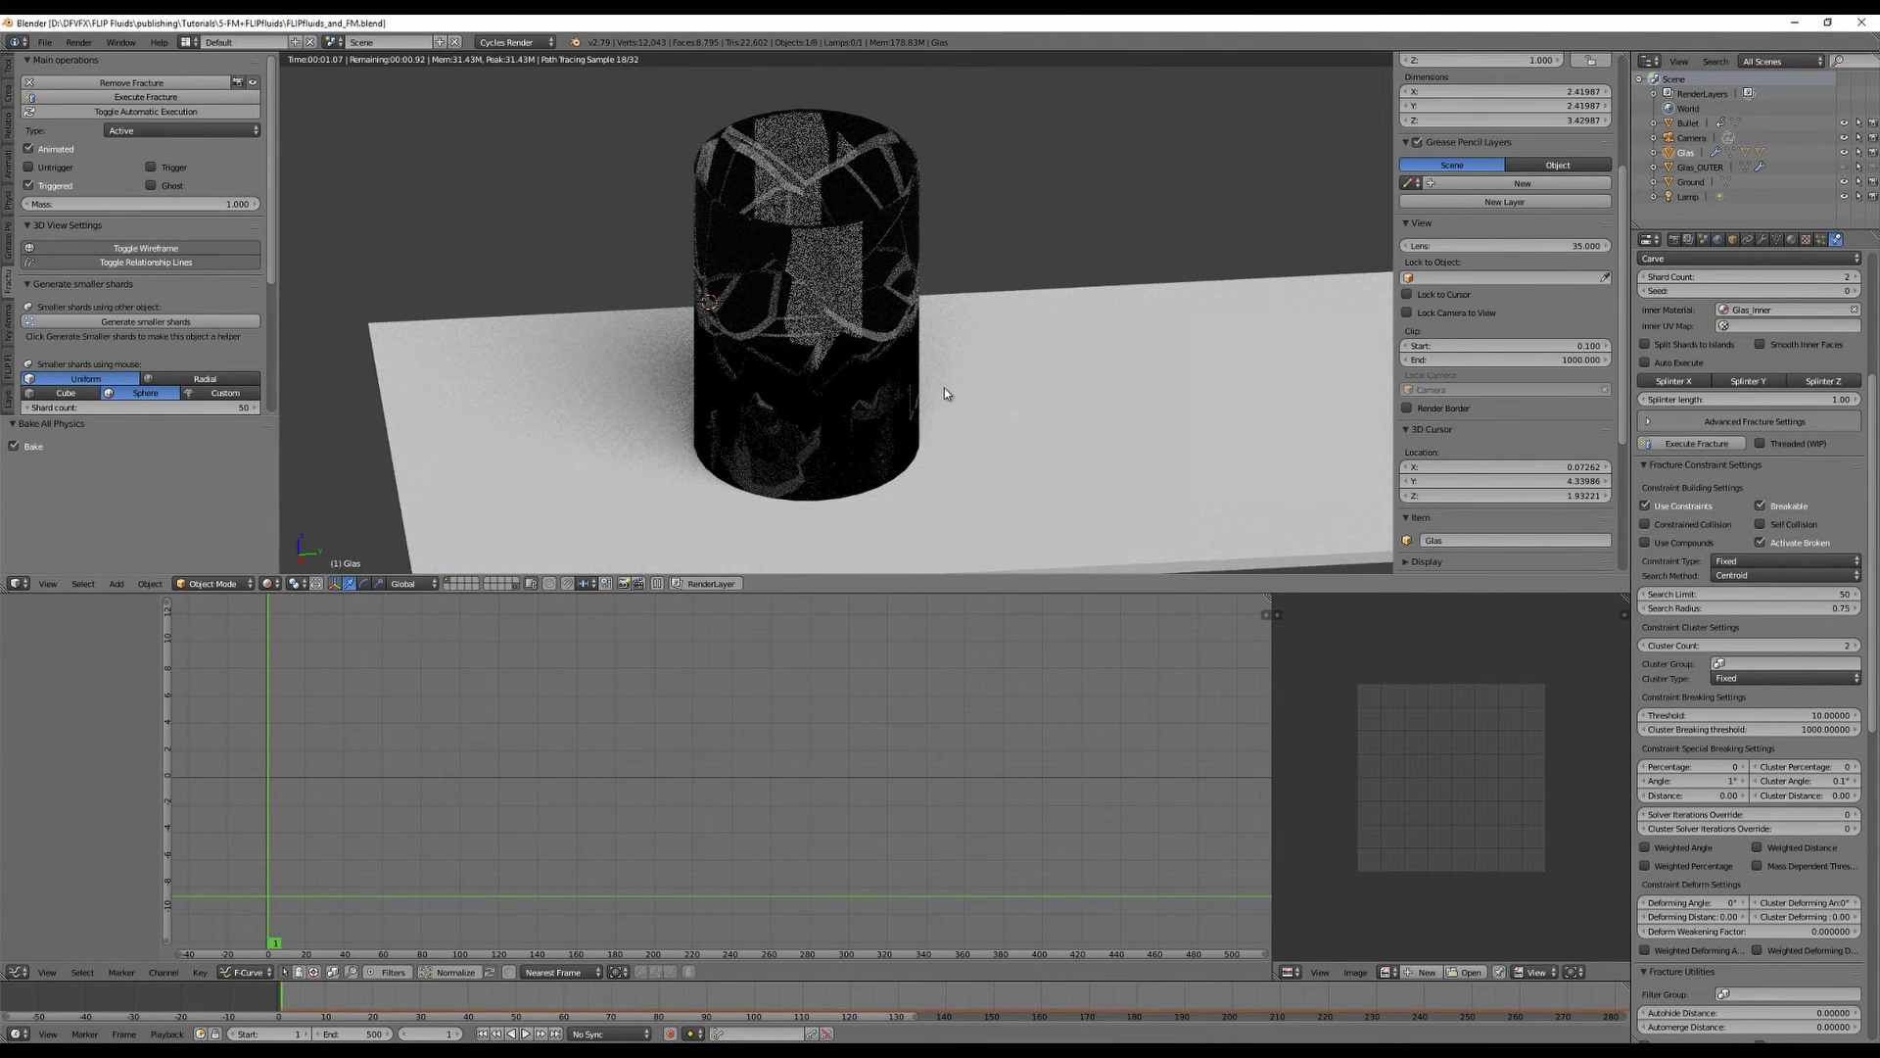
scroll(944, 388, down, 2)
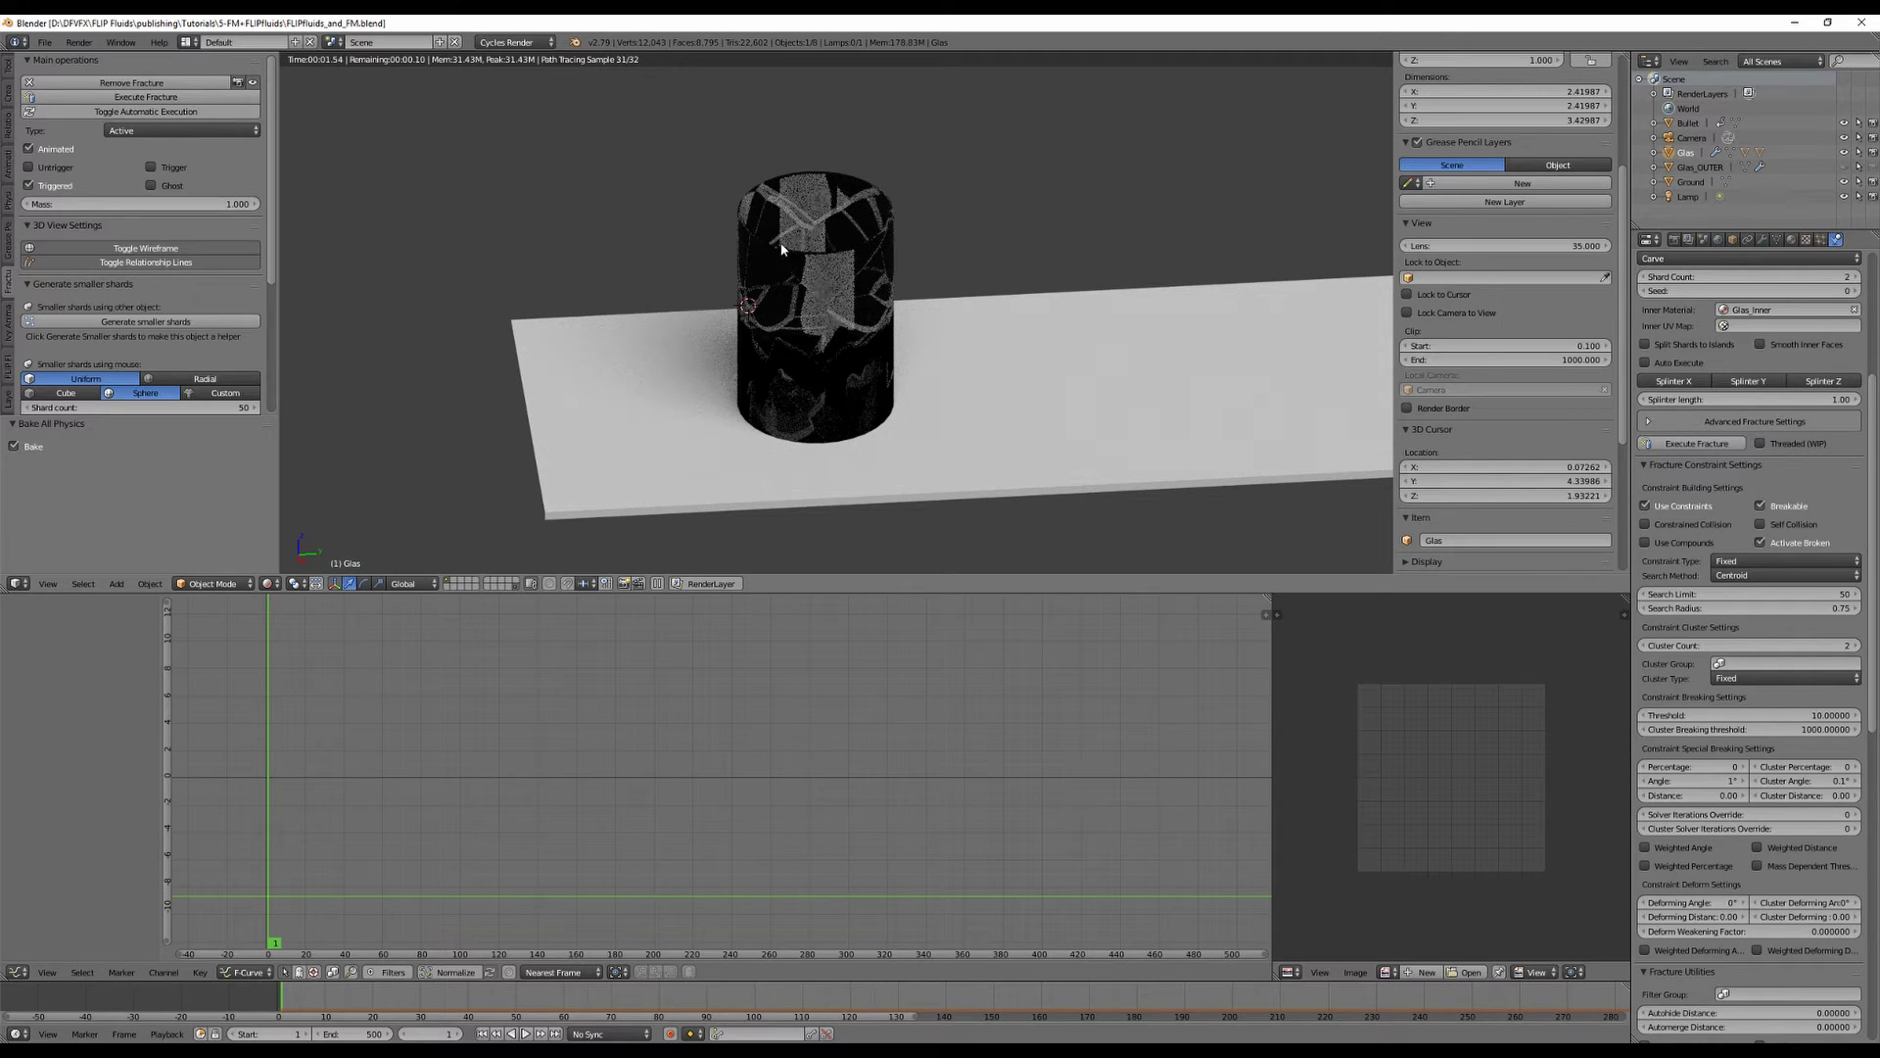
middle_drag(1021, 283, 1012, 242)
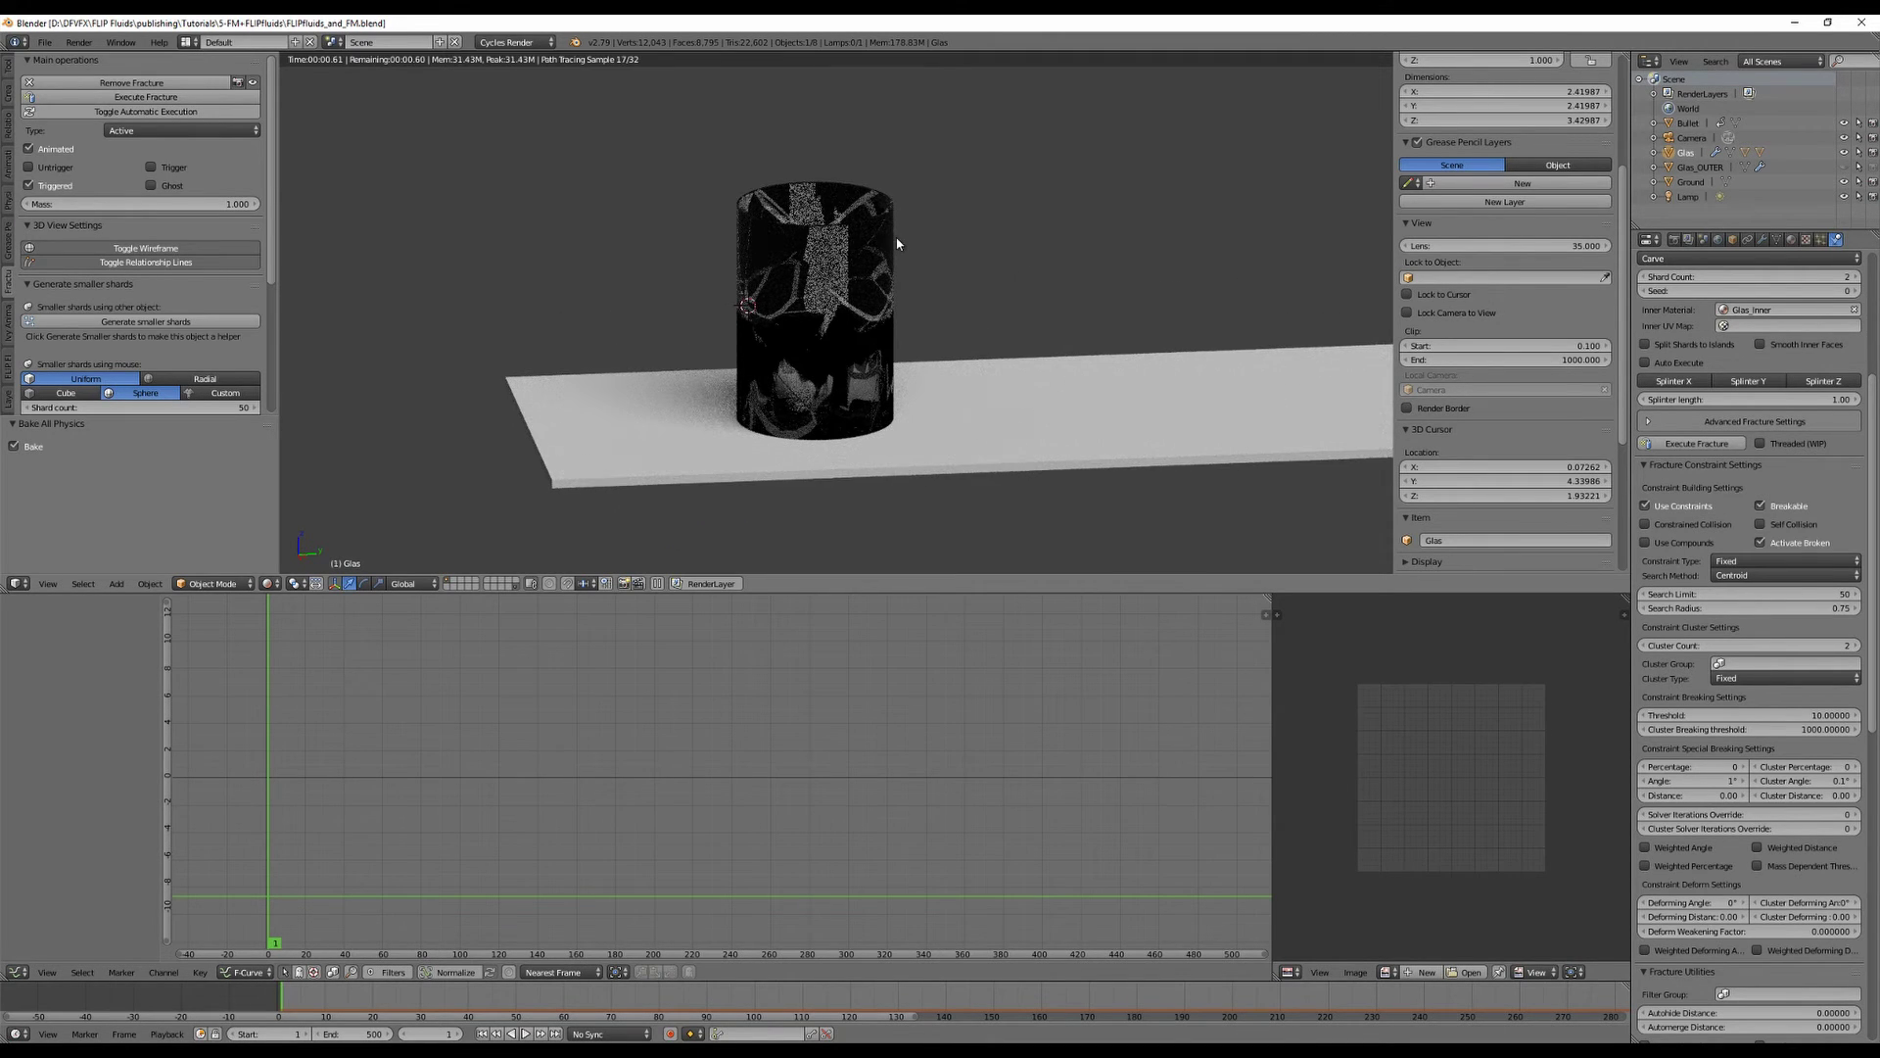
Add an Edge Split modifier to Glas after the Fracture modifier and check the rendered glass from the bullet's side.
click(1763, 239)
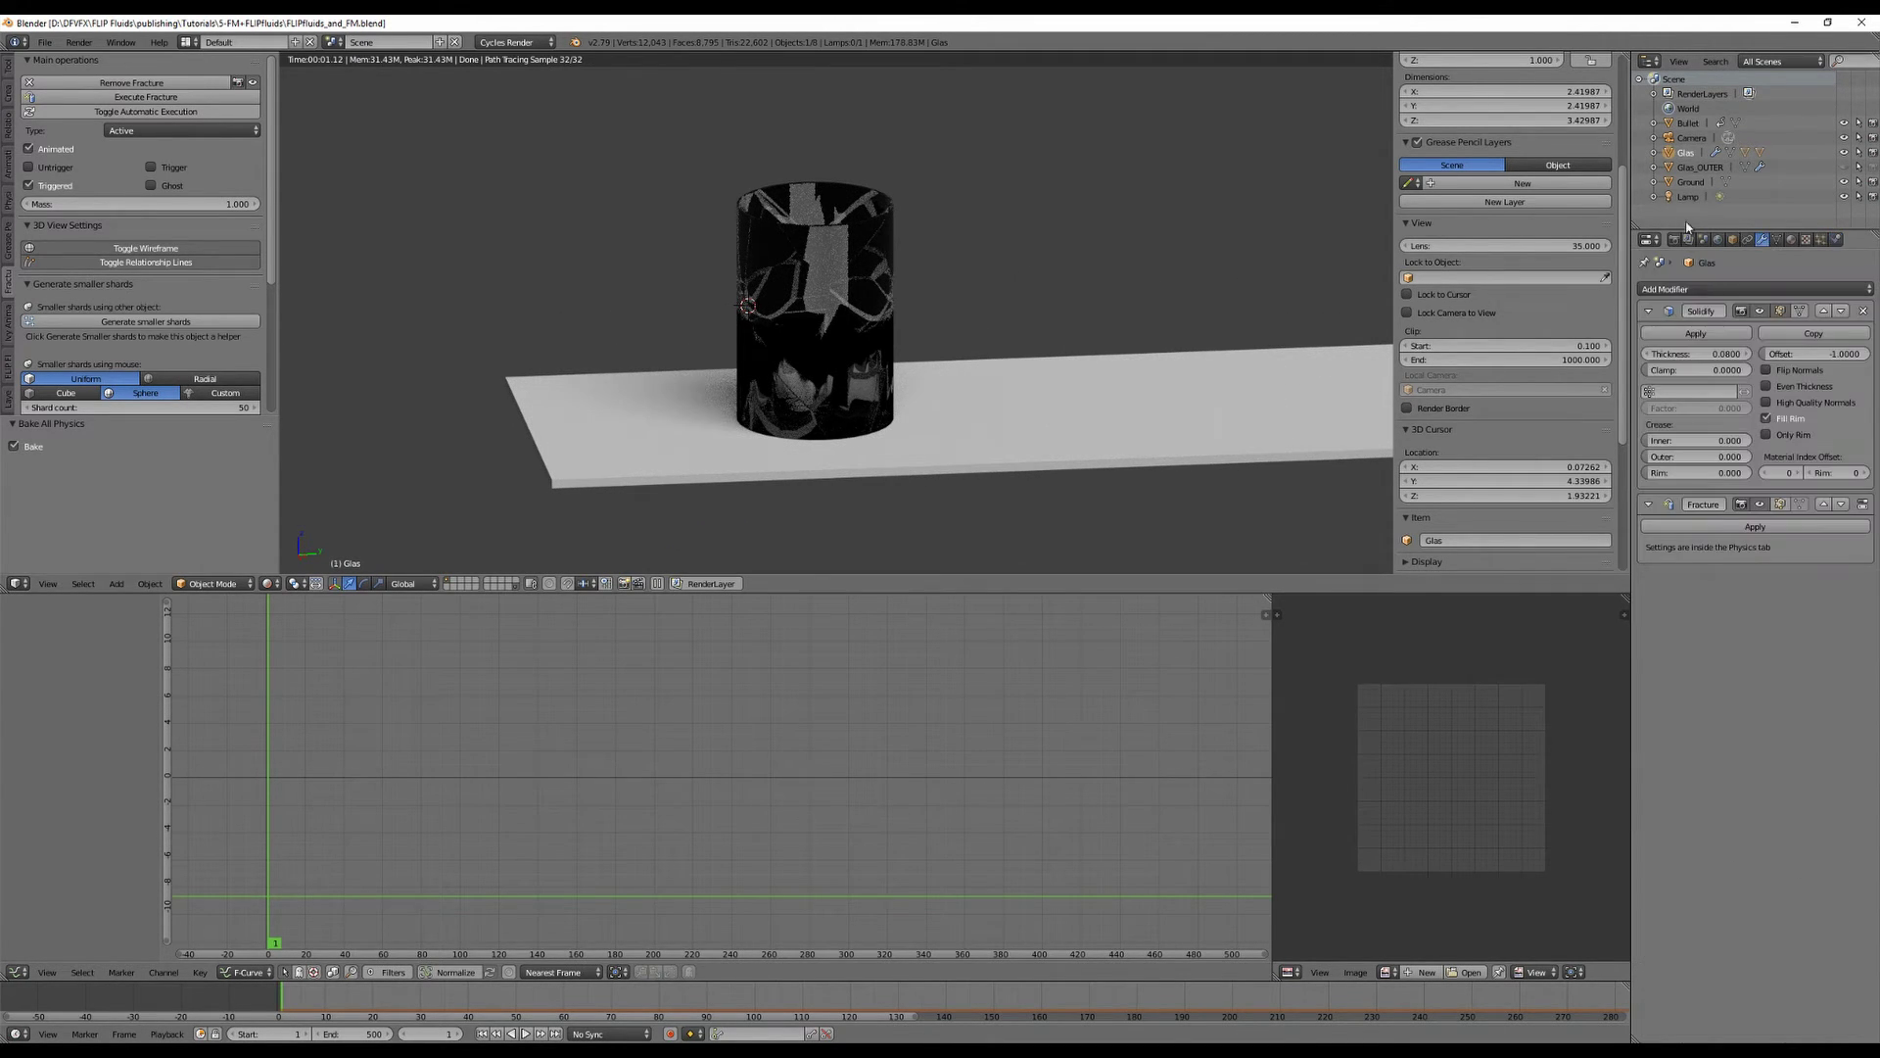
click(1696, 292)
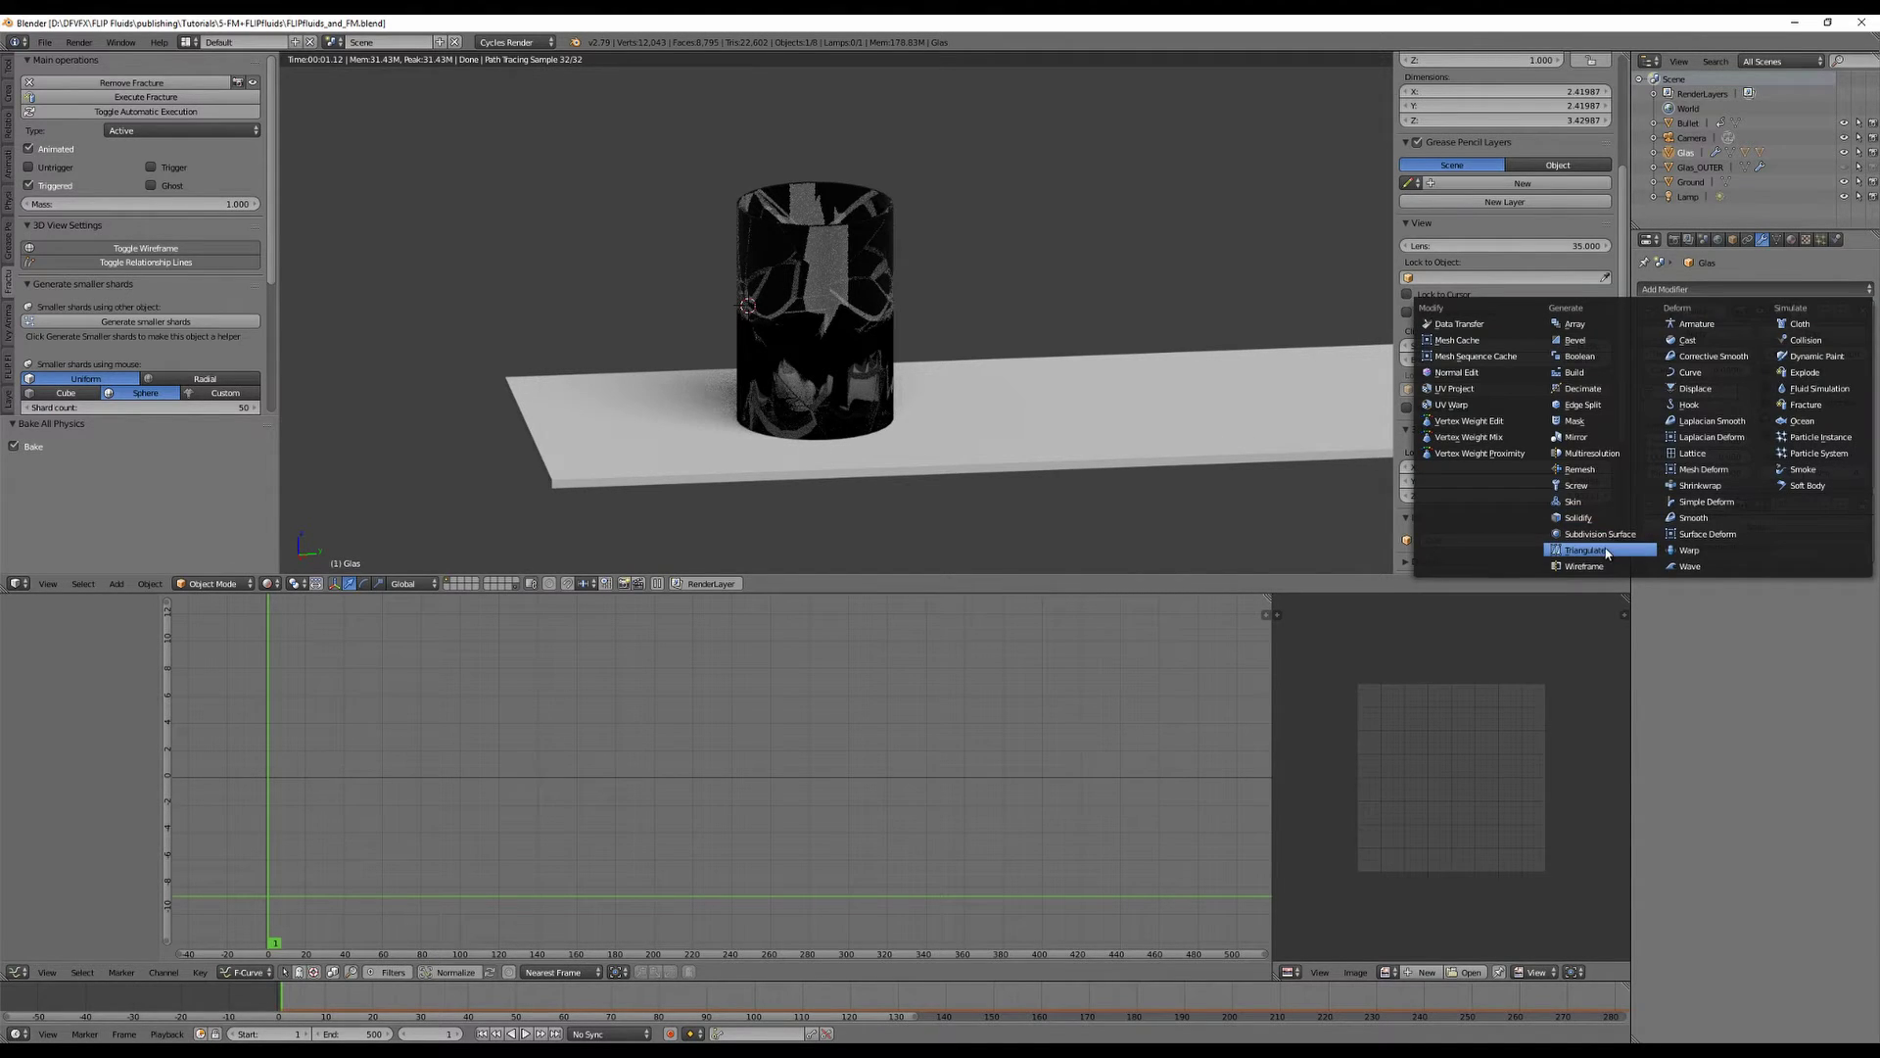
click(1606, 405)
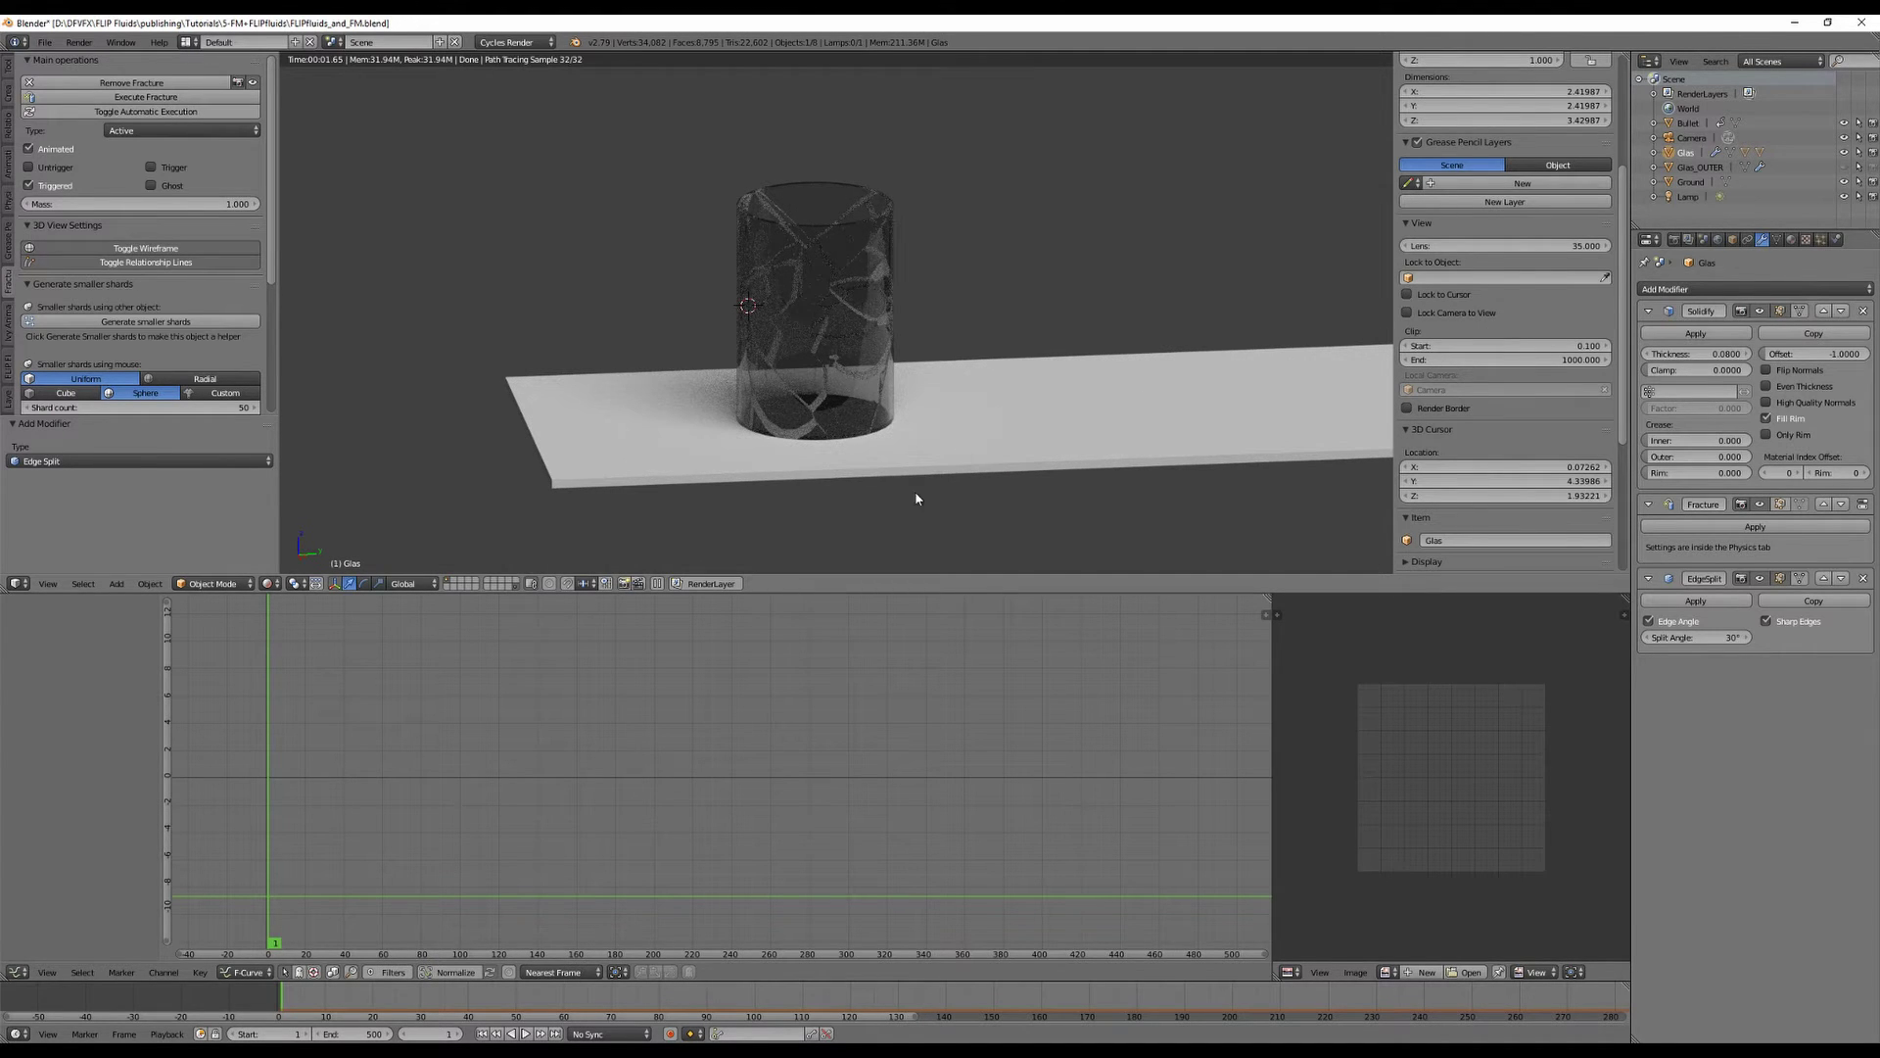
scroll(1009, 343, up, 4)
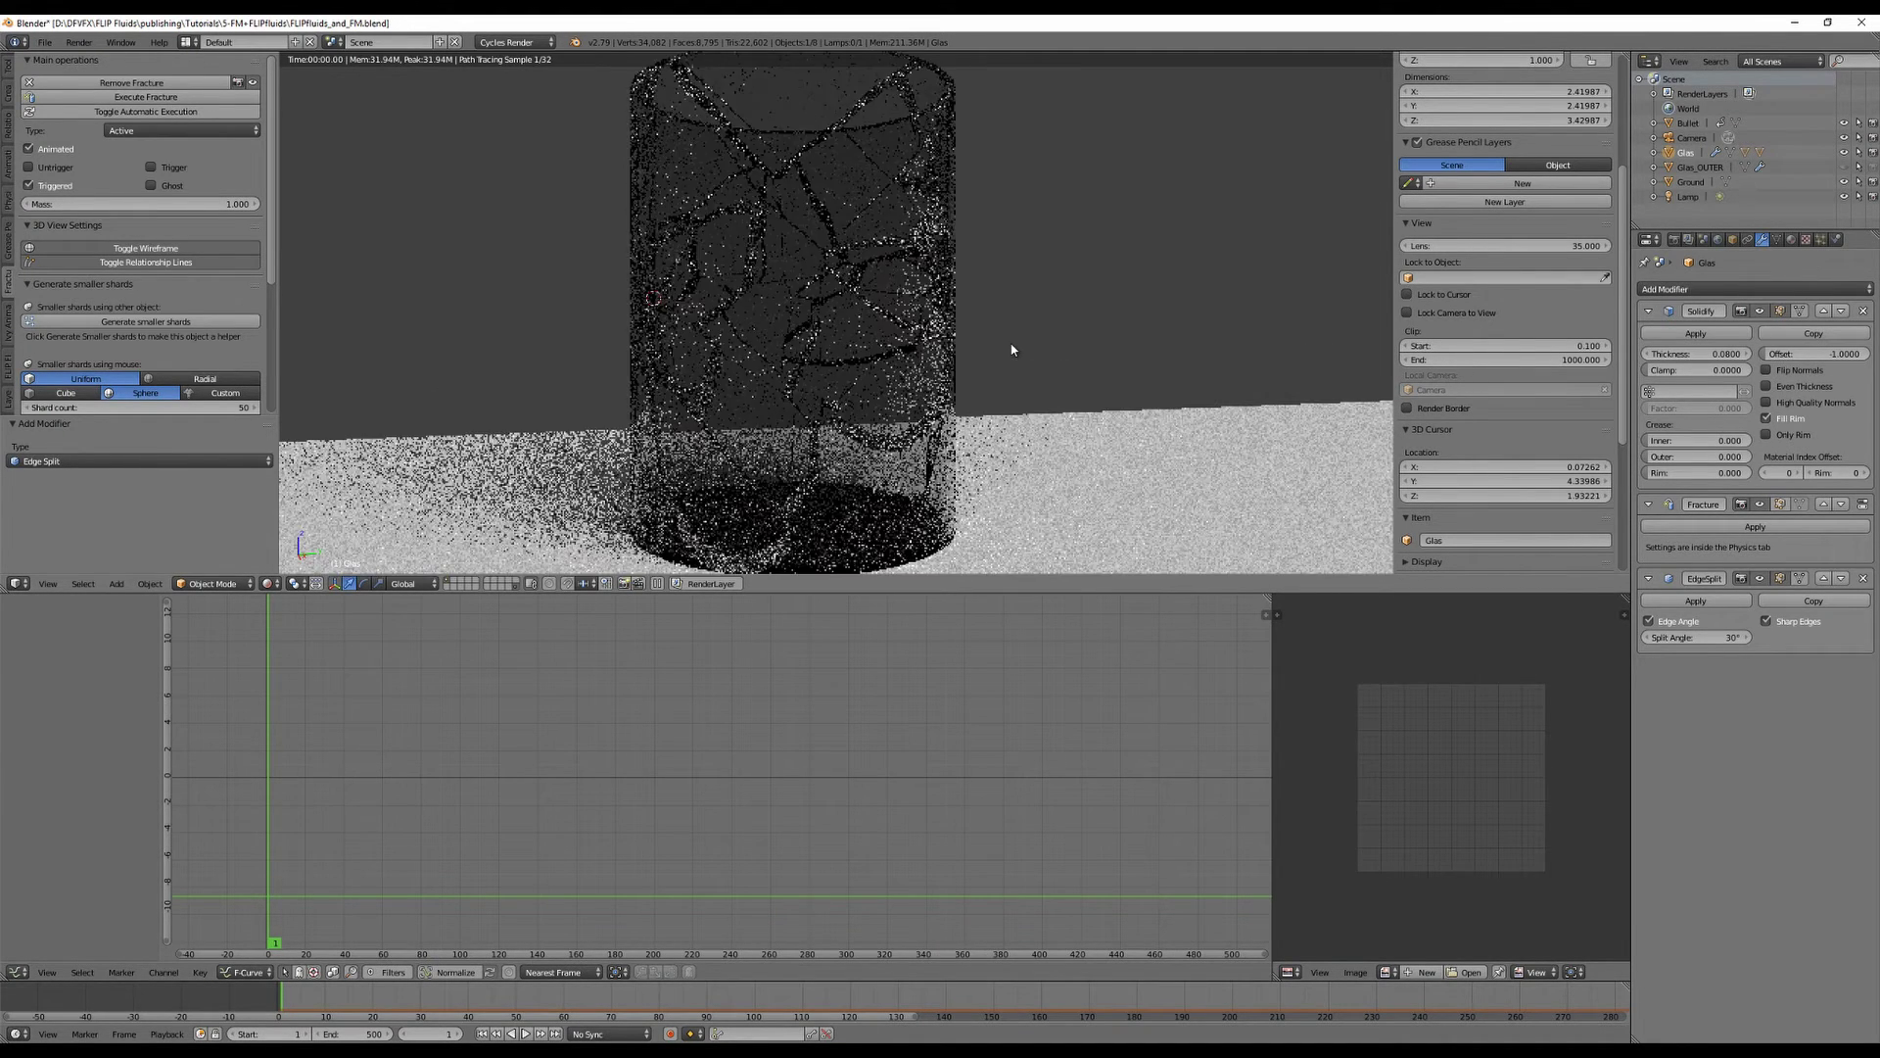
scroll(1009, 344, down, 2)
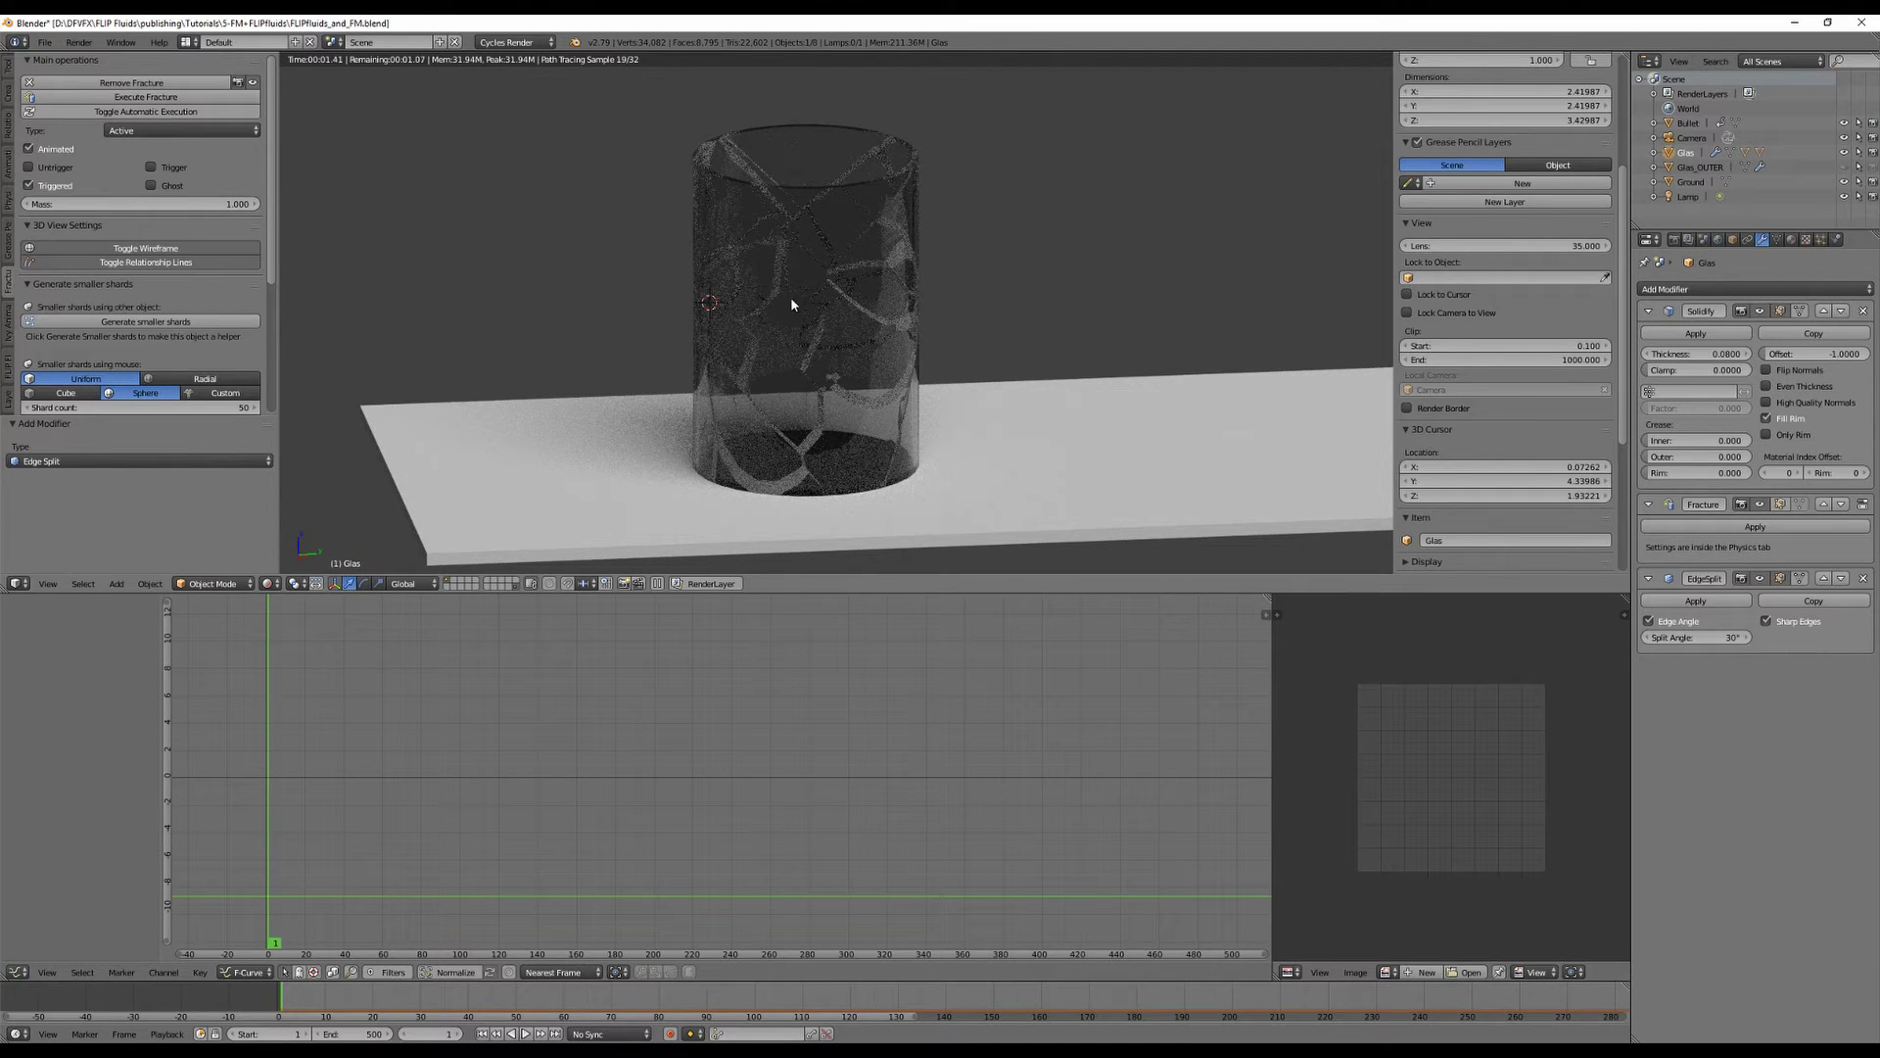
middle_drag(1011, 296, 750, 228)
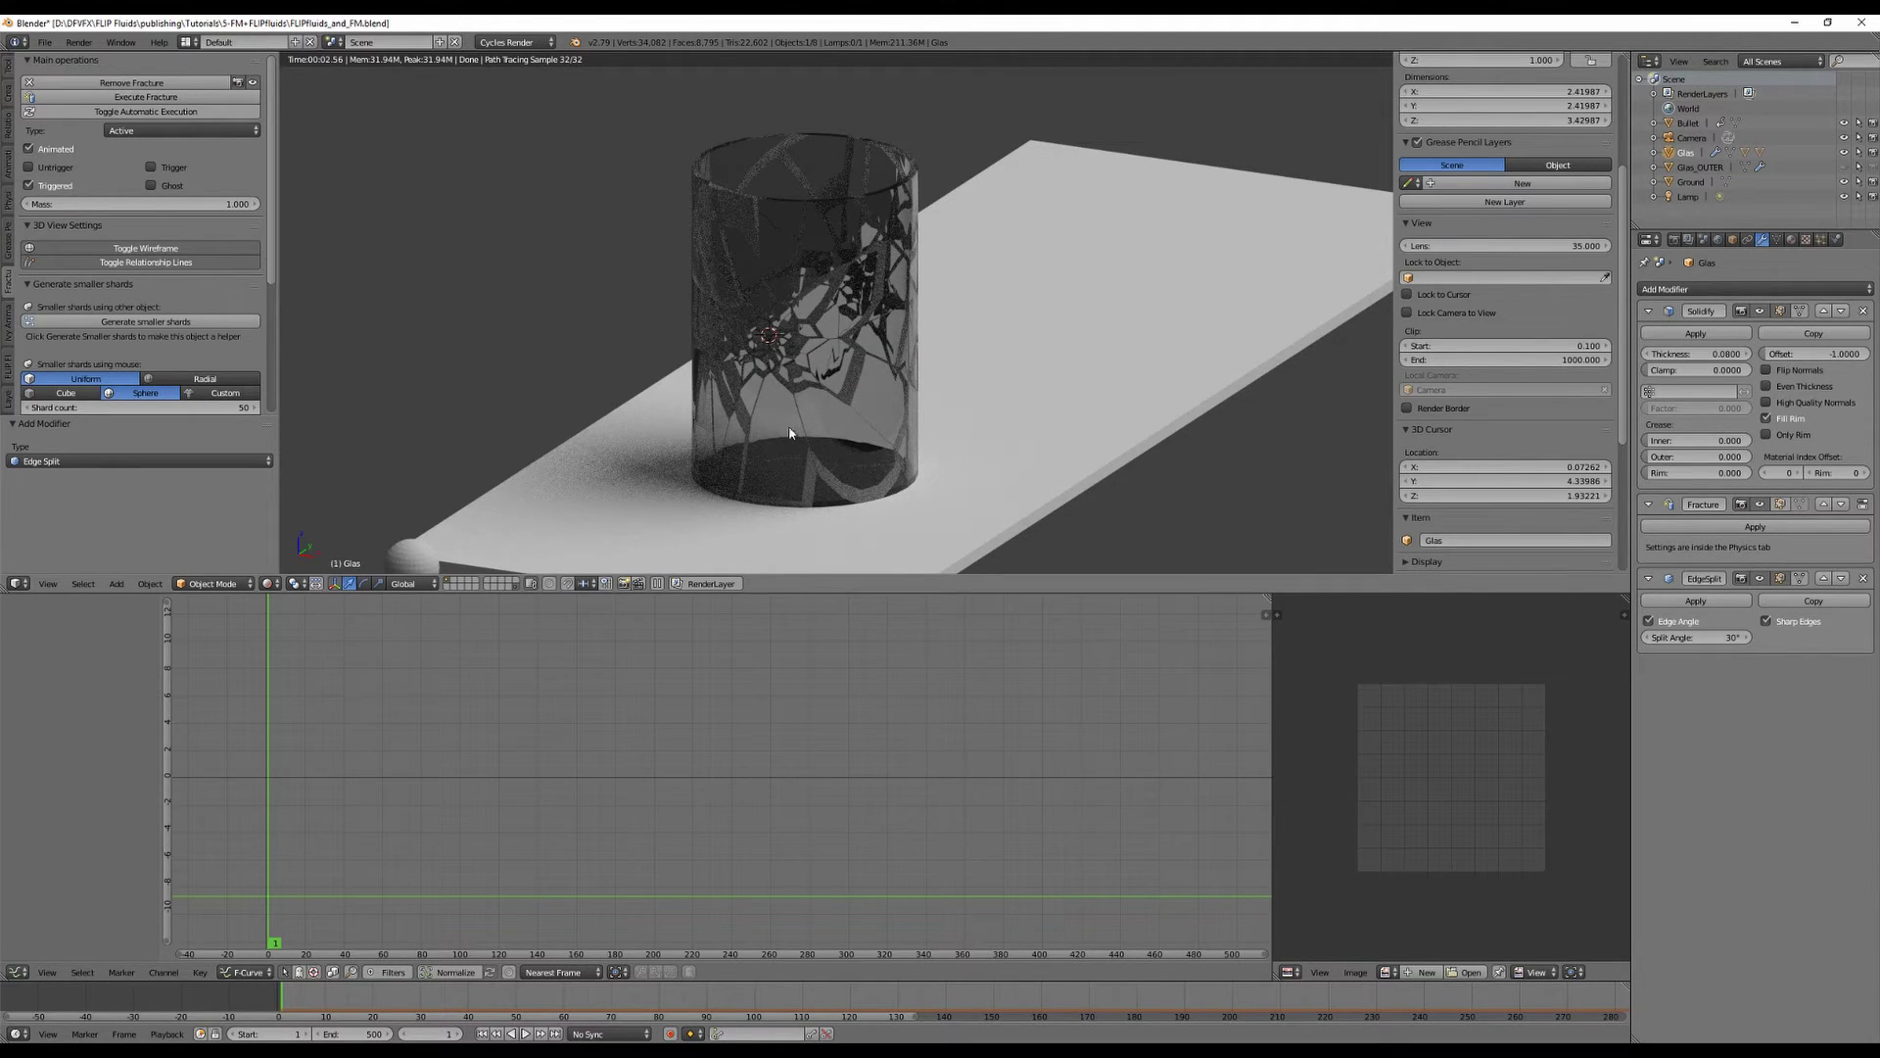
Bring up the Fracture Utilities among the physics settings of Glas.
click(1837, 239)
scroll(1706, 512, down, 5)
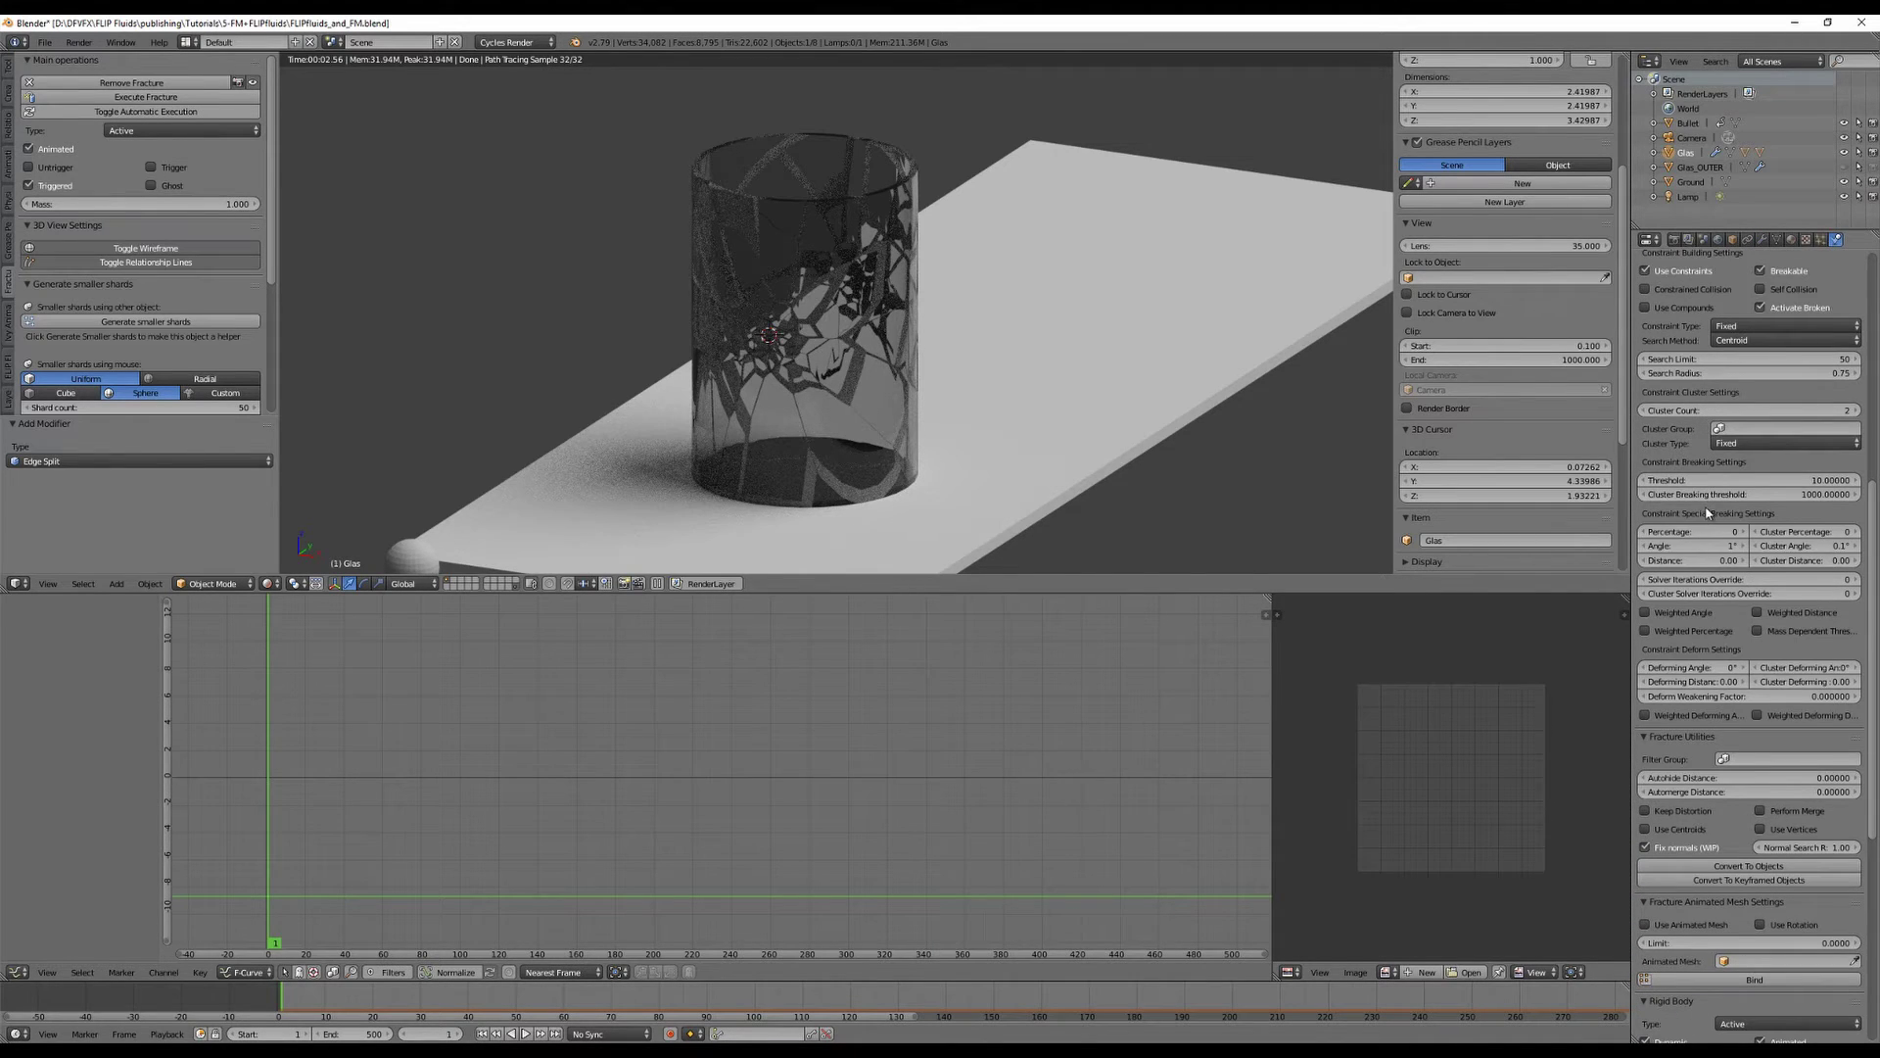
Try an Autohide Distance of 0.001 in the glass's fracture utilities and inspect the rendered glass.
scroll(1707, 519, down, 3)
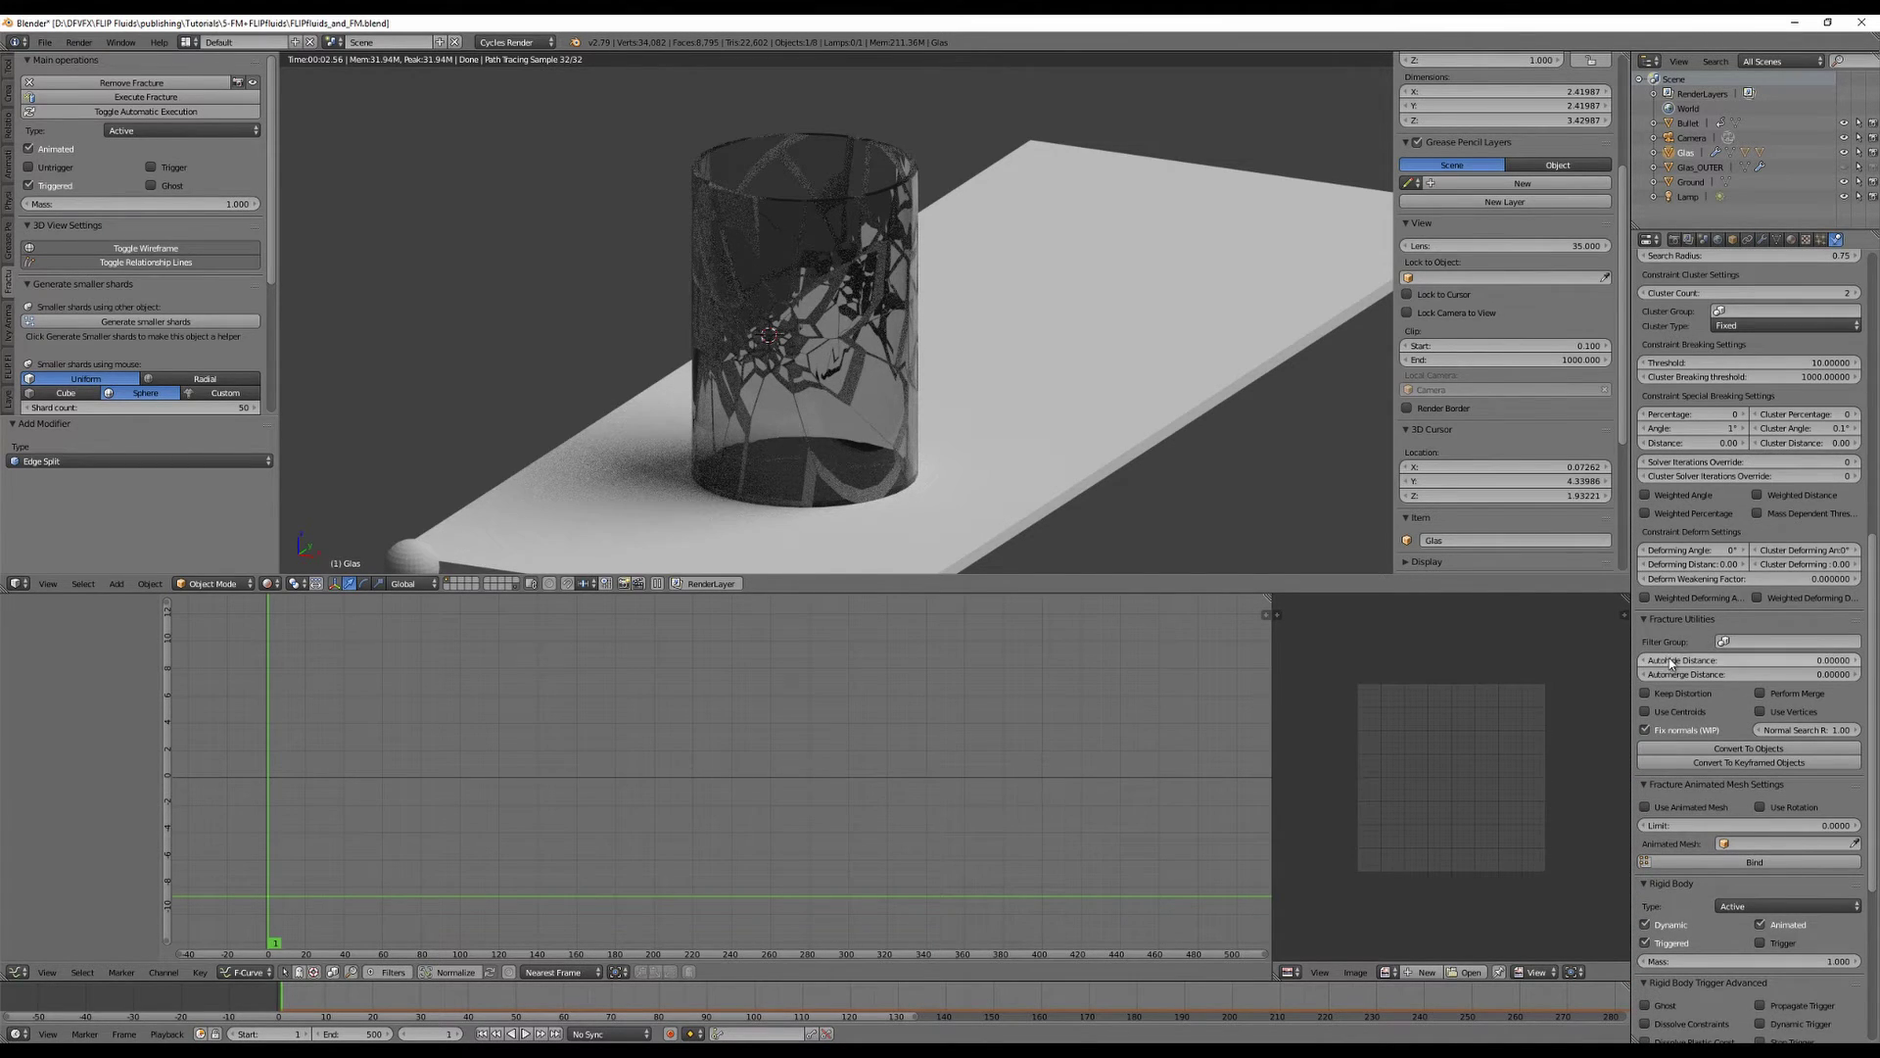
click(1754, 659)
text(0.001)
key(Return)
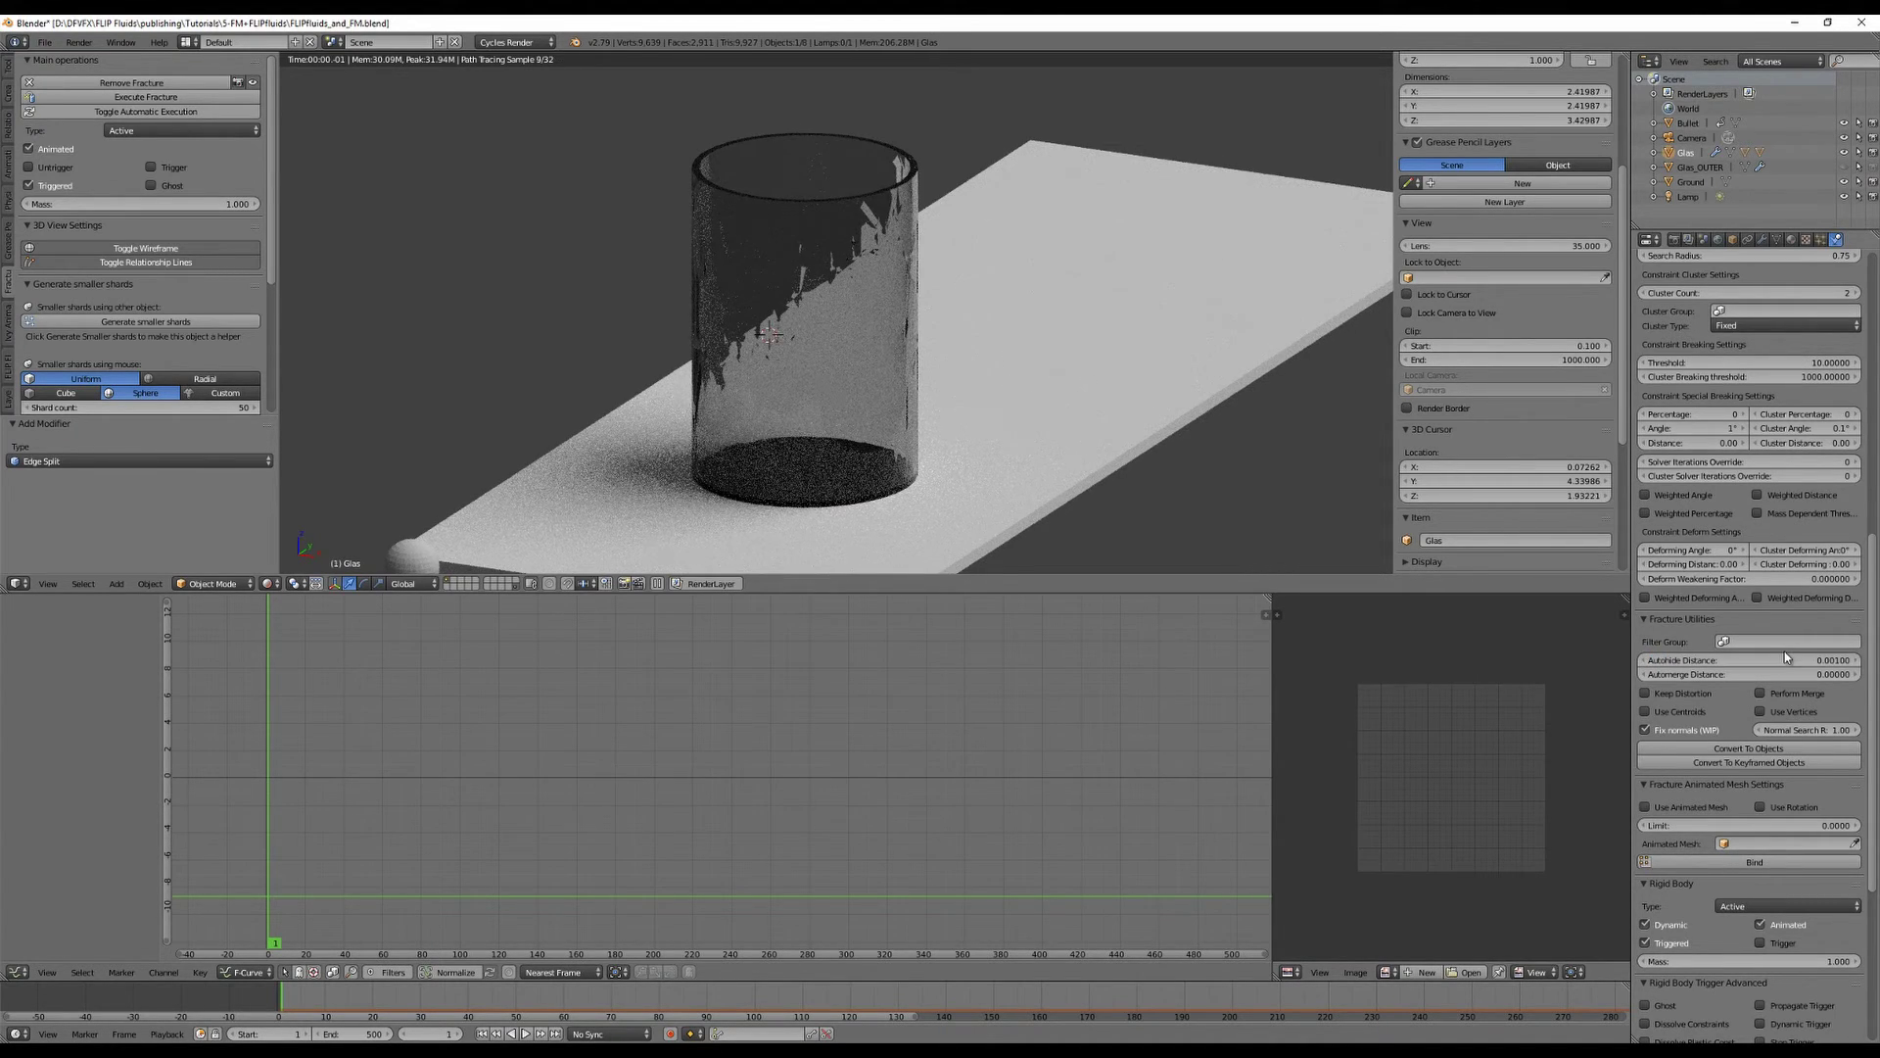
middle_drag(1254, 446, 989, 323)
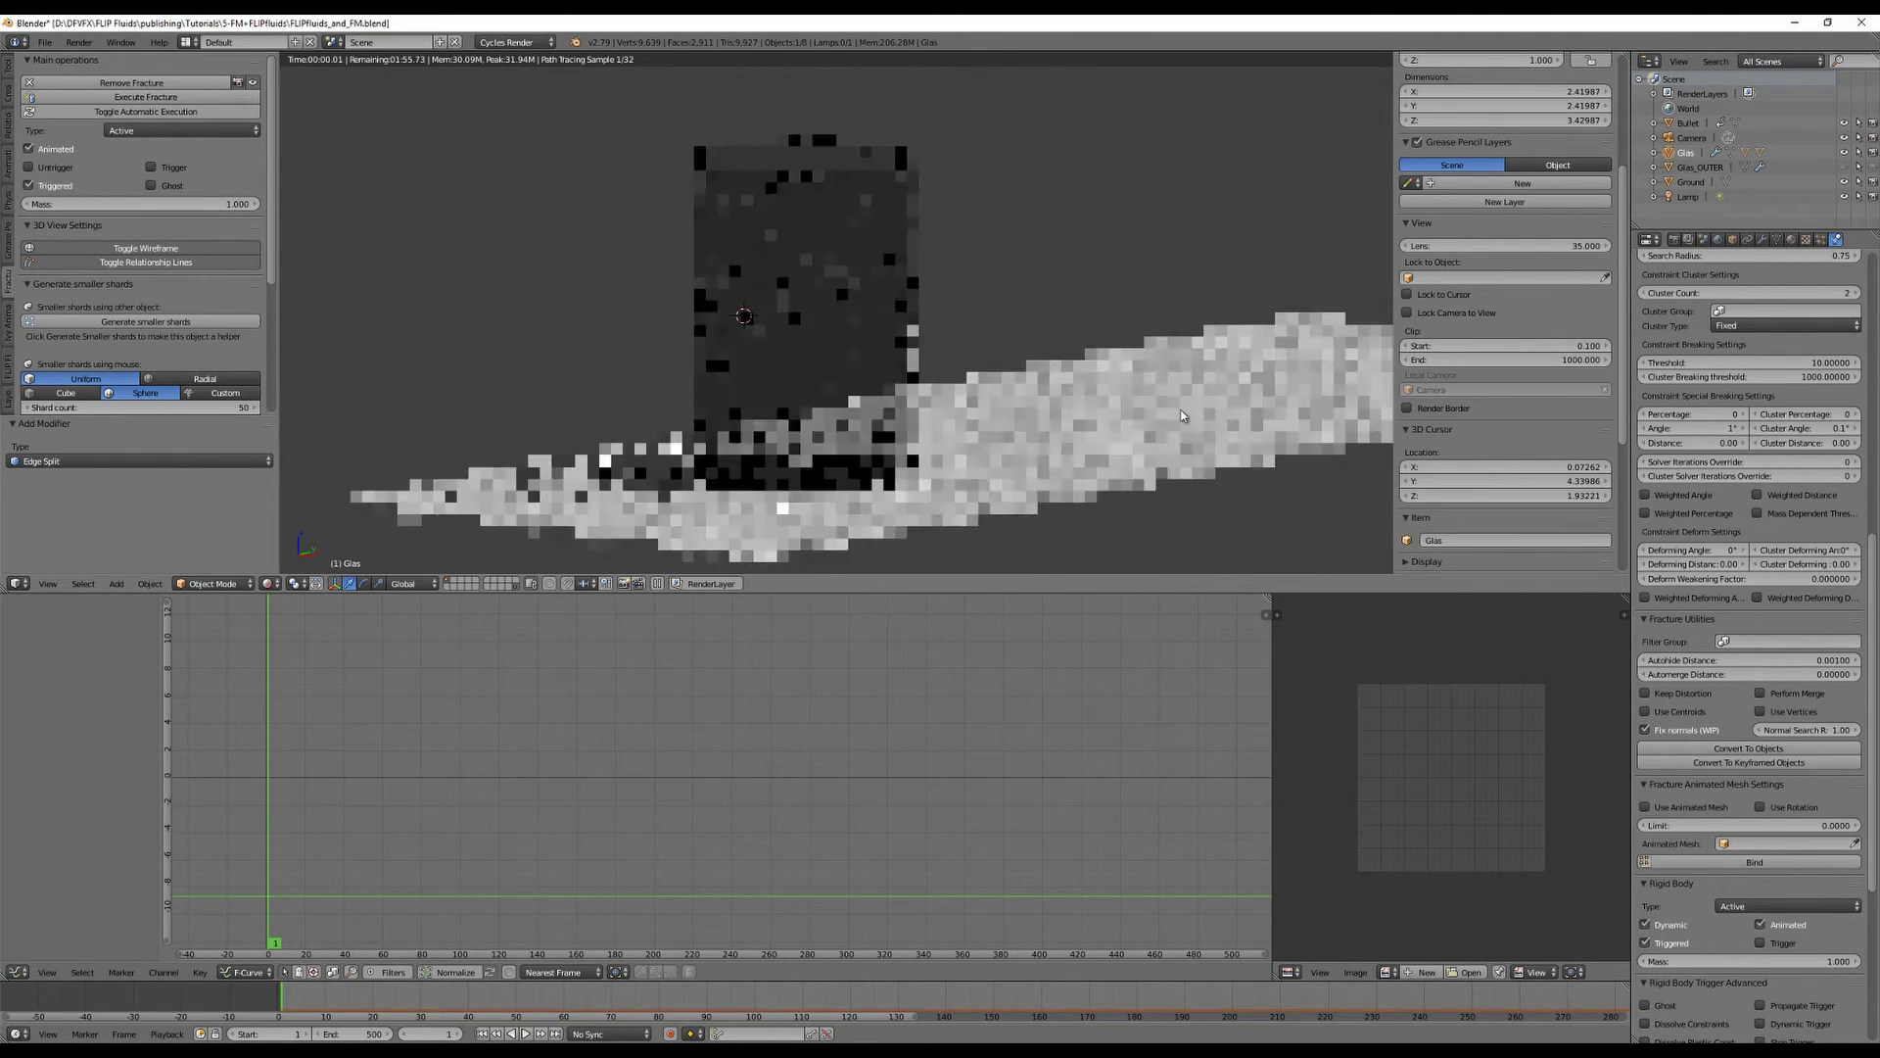
Try Autohide Distances of 0.0001 and 0.01 on the fractured glass.
click(1775, 659)
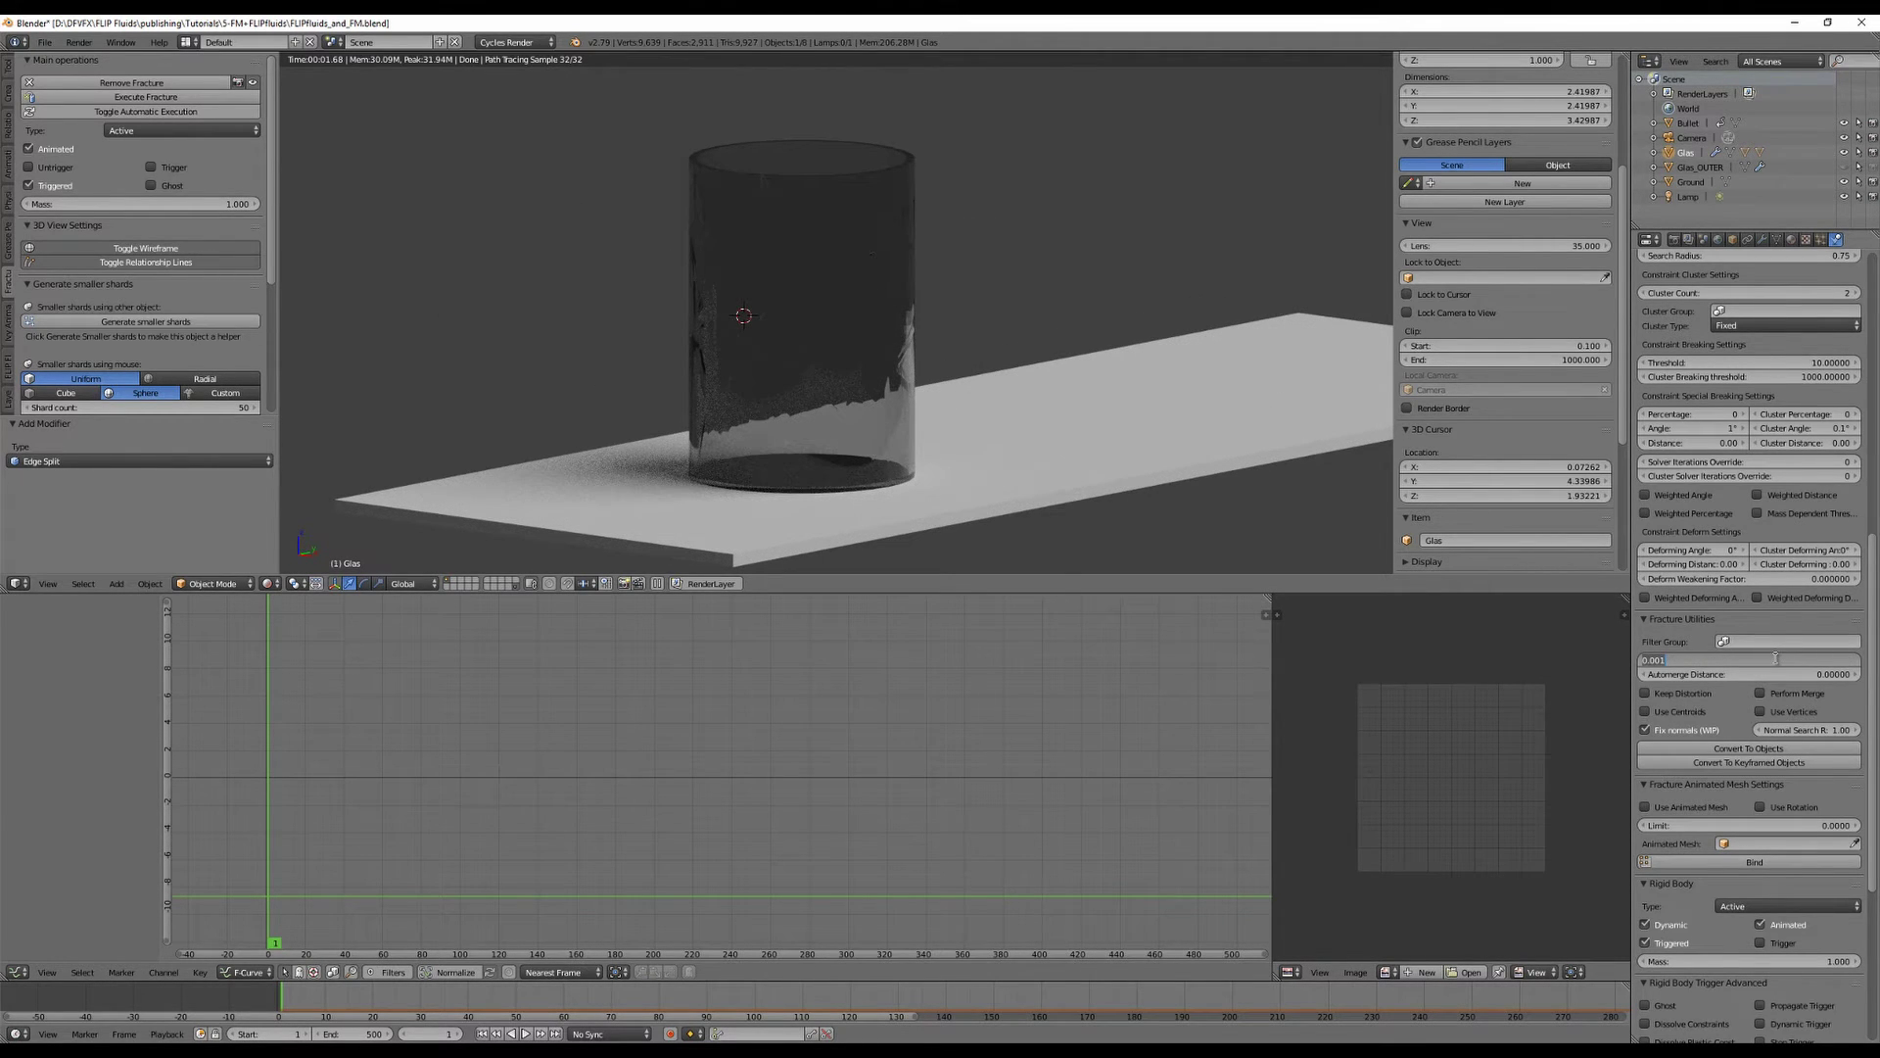
text(0.0001)
key(Return)
click(1750, 660)
text(0.)
key(Return)
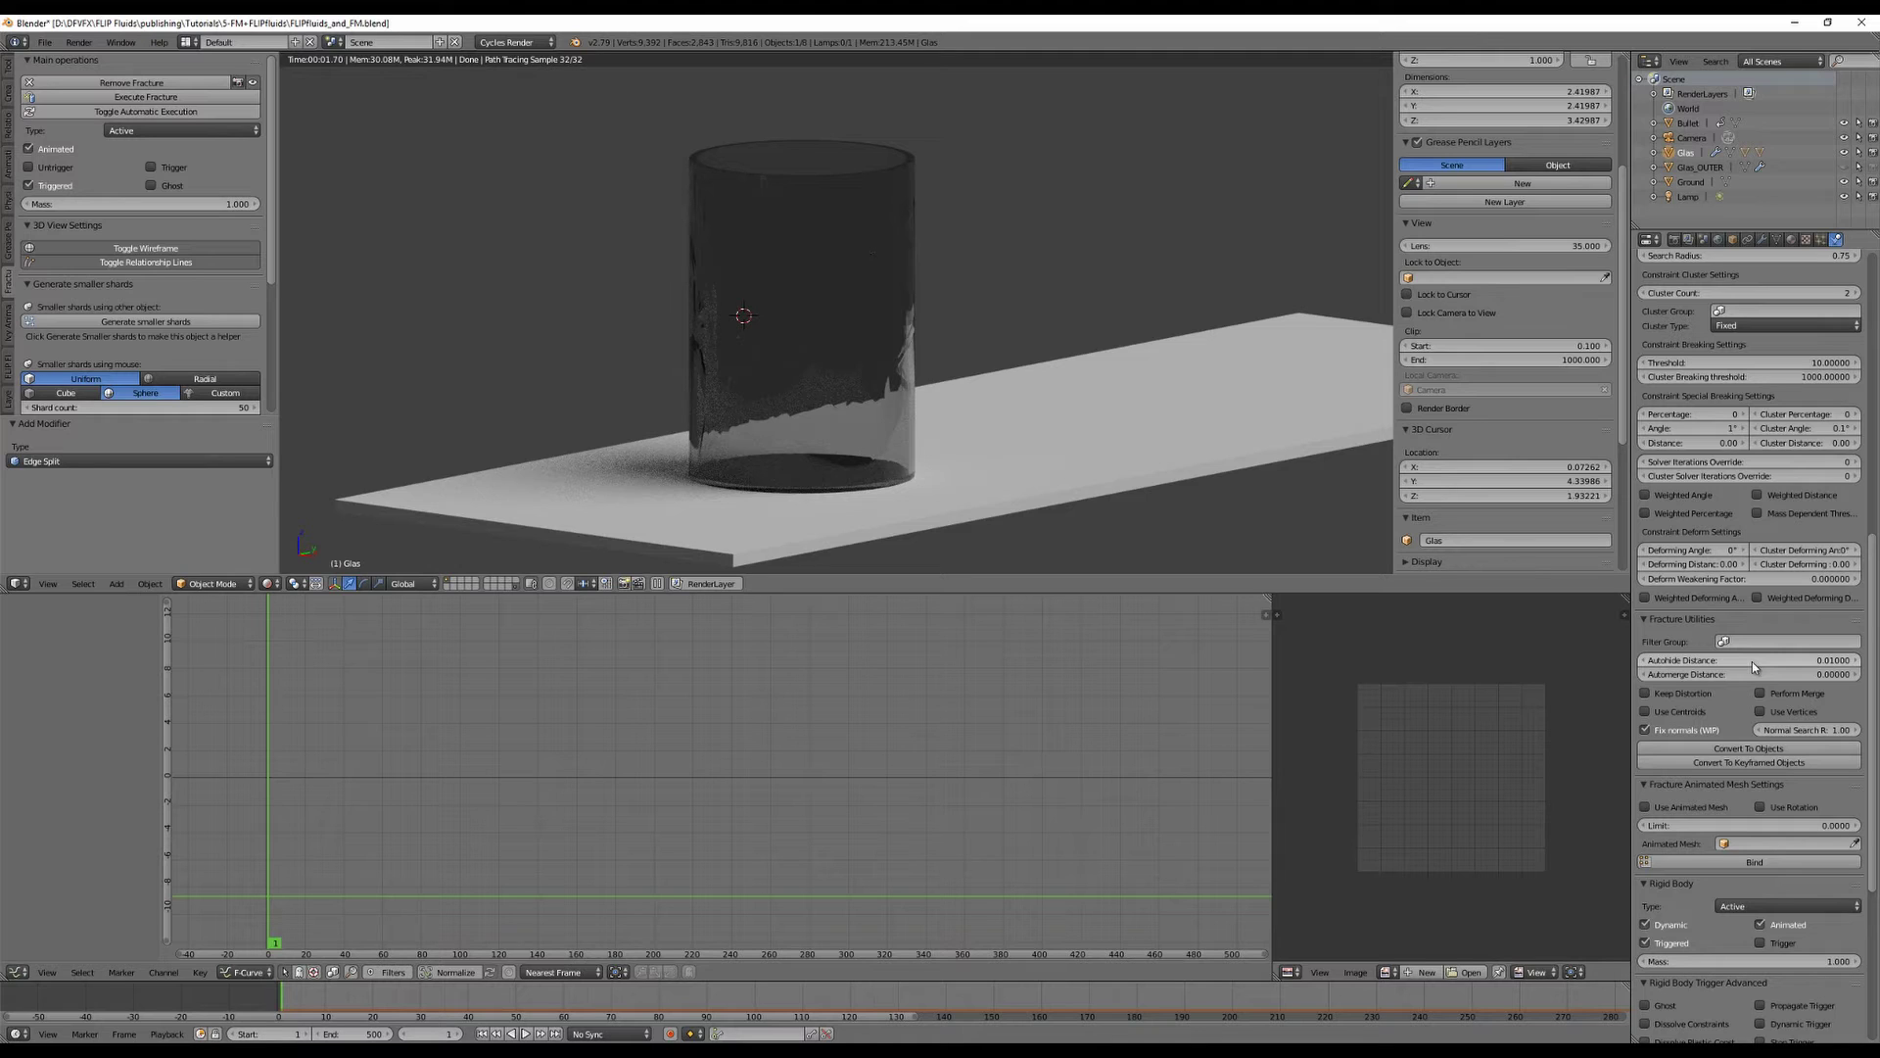
Reset the fractured glass's Autohide Distance to 0.
click(1753, 661)
text(0)
key(Return)
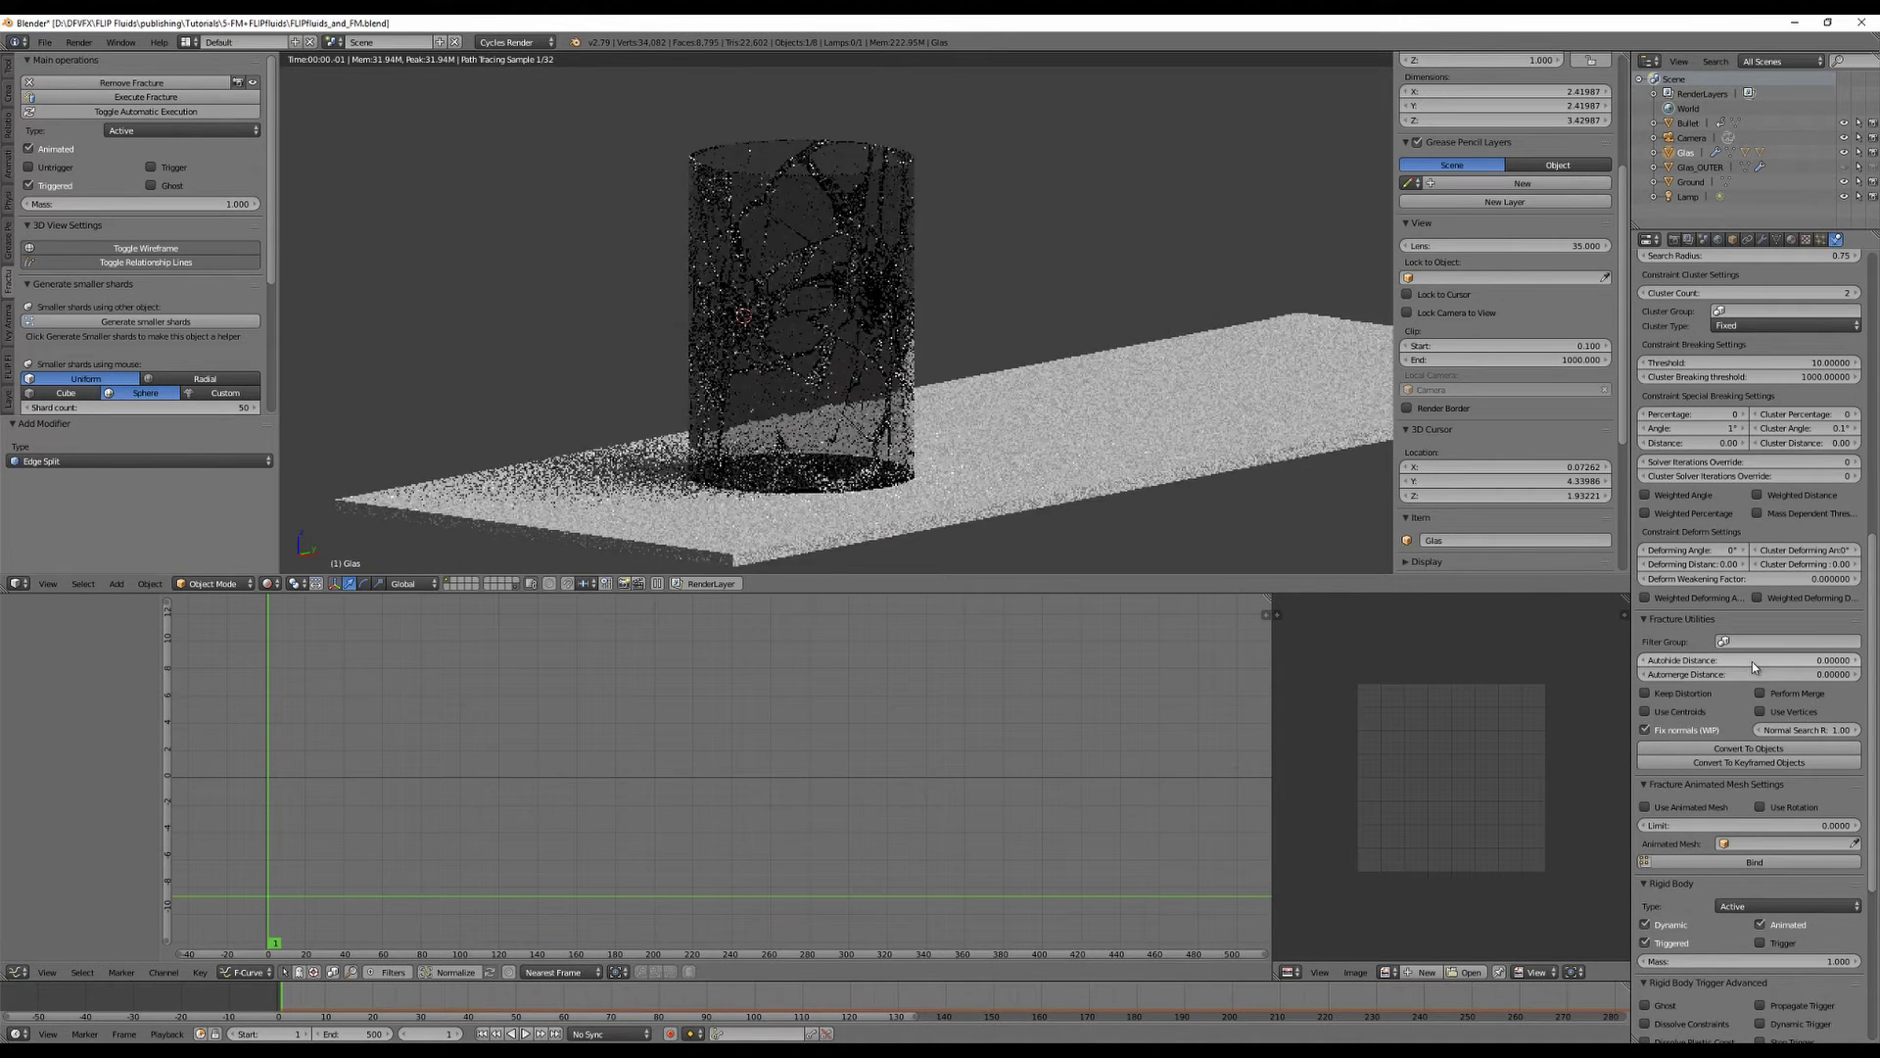
Remove the EdgeSplit modifier from the glass and switch the viewport shading to Solid.
click(1762, 239)
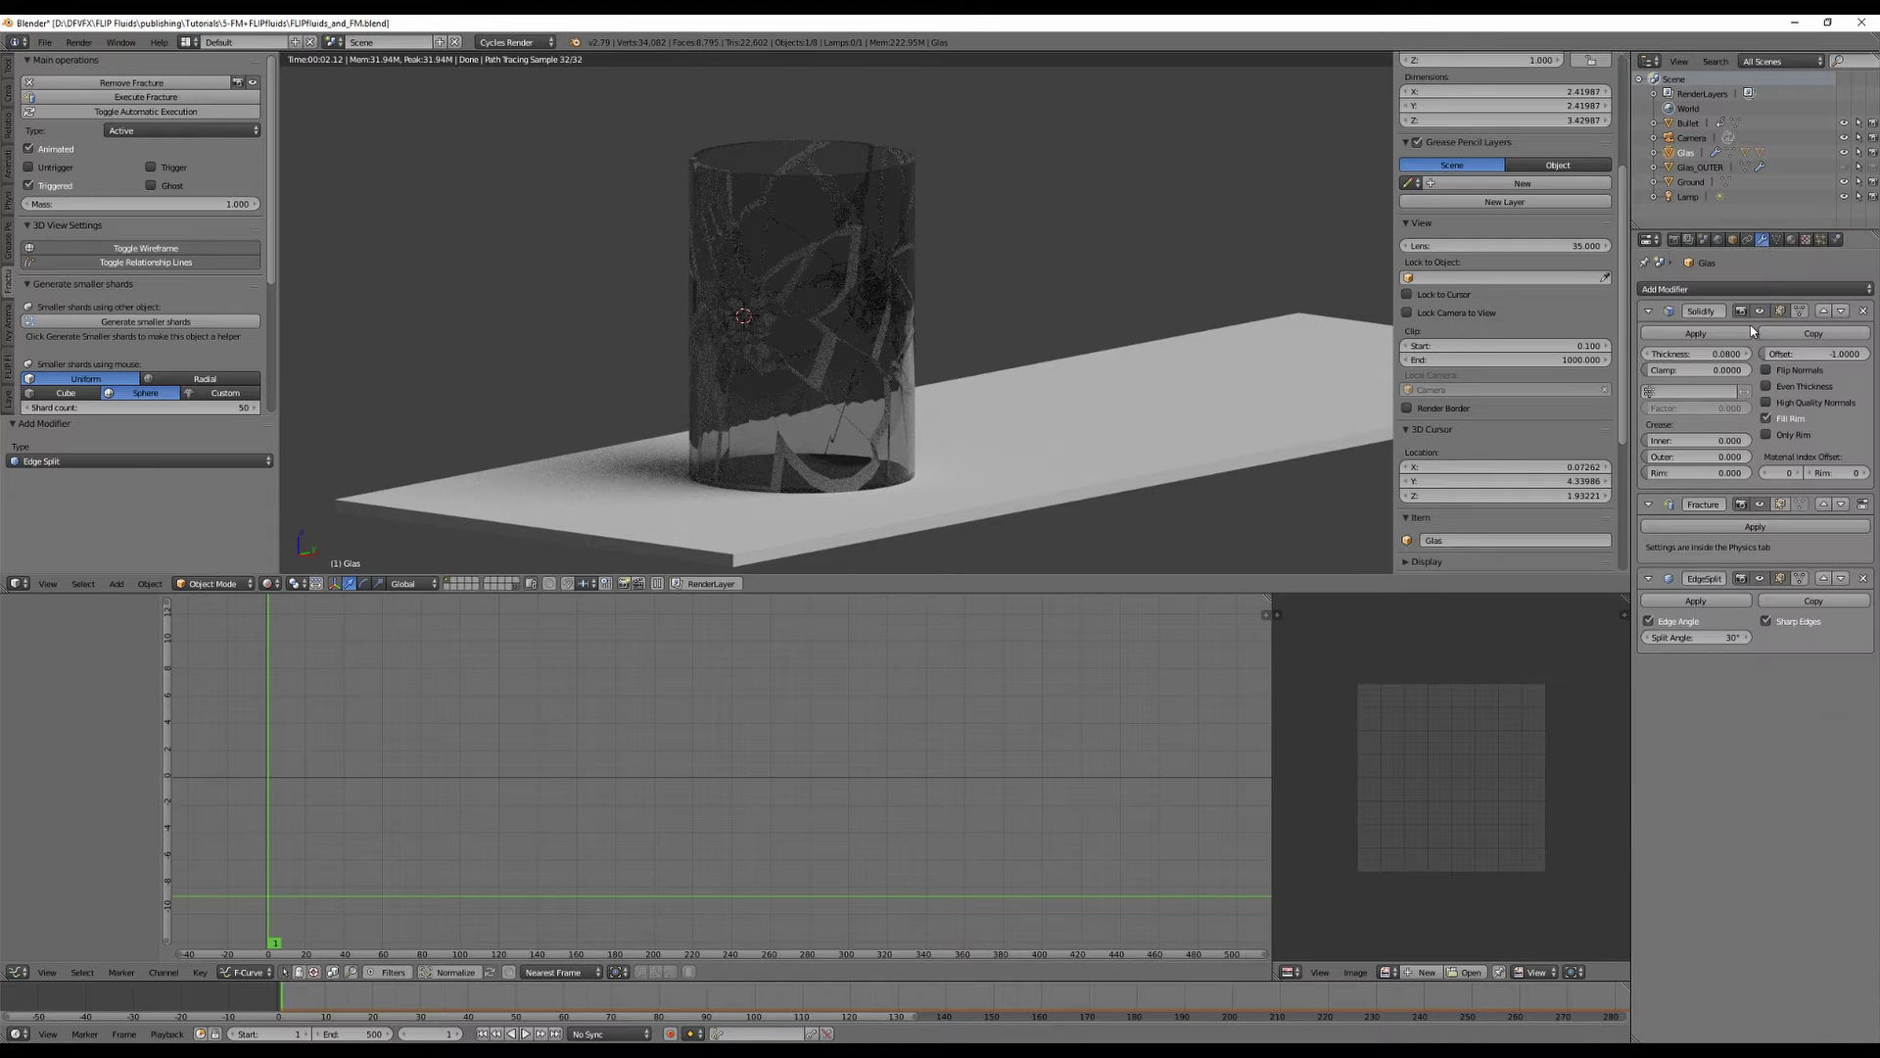
click(1863, 578)
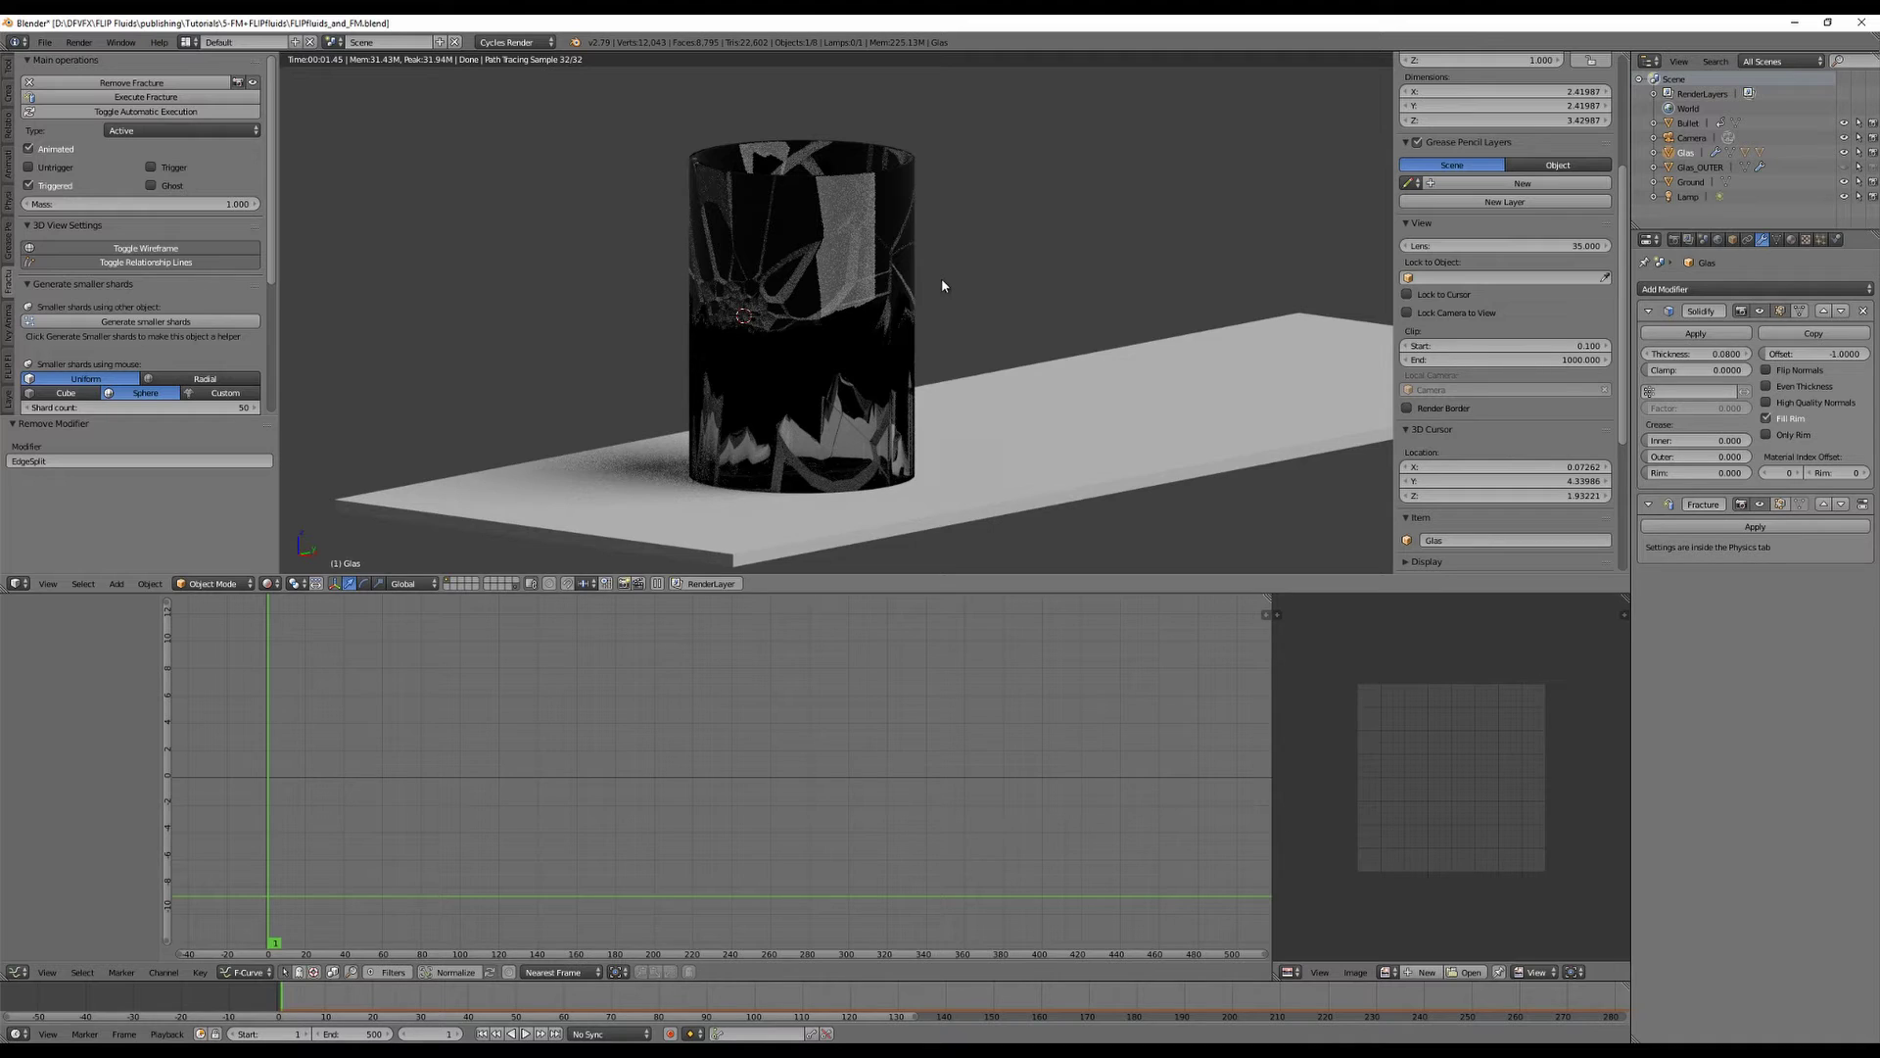
click(267, 583)
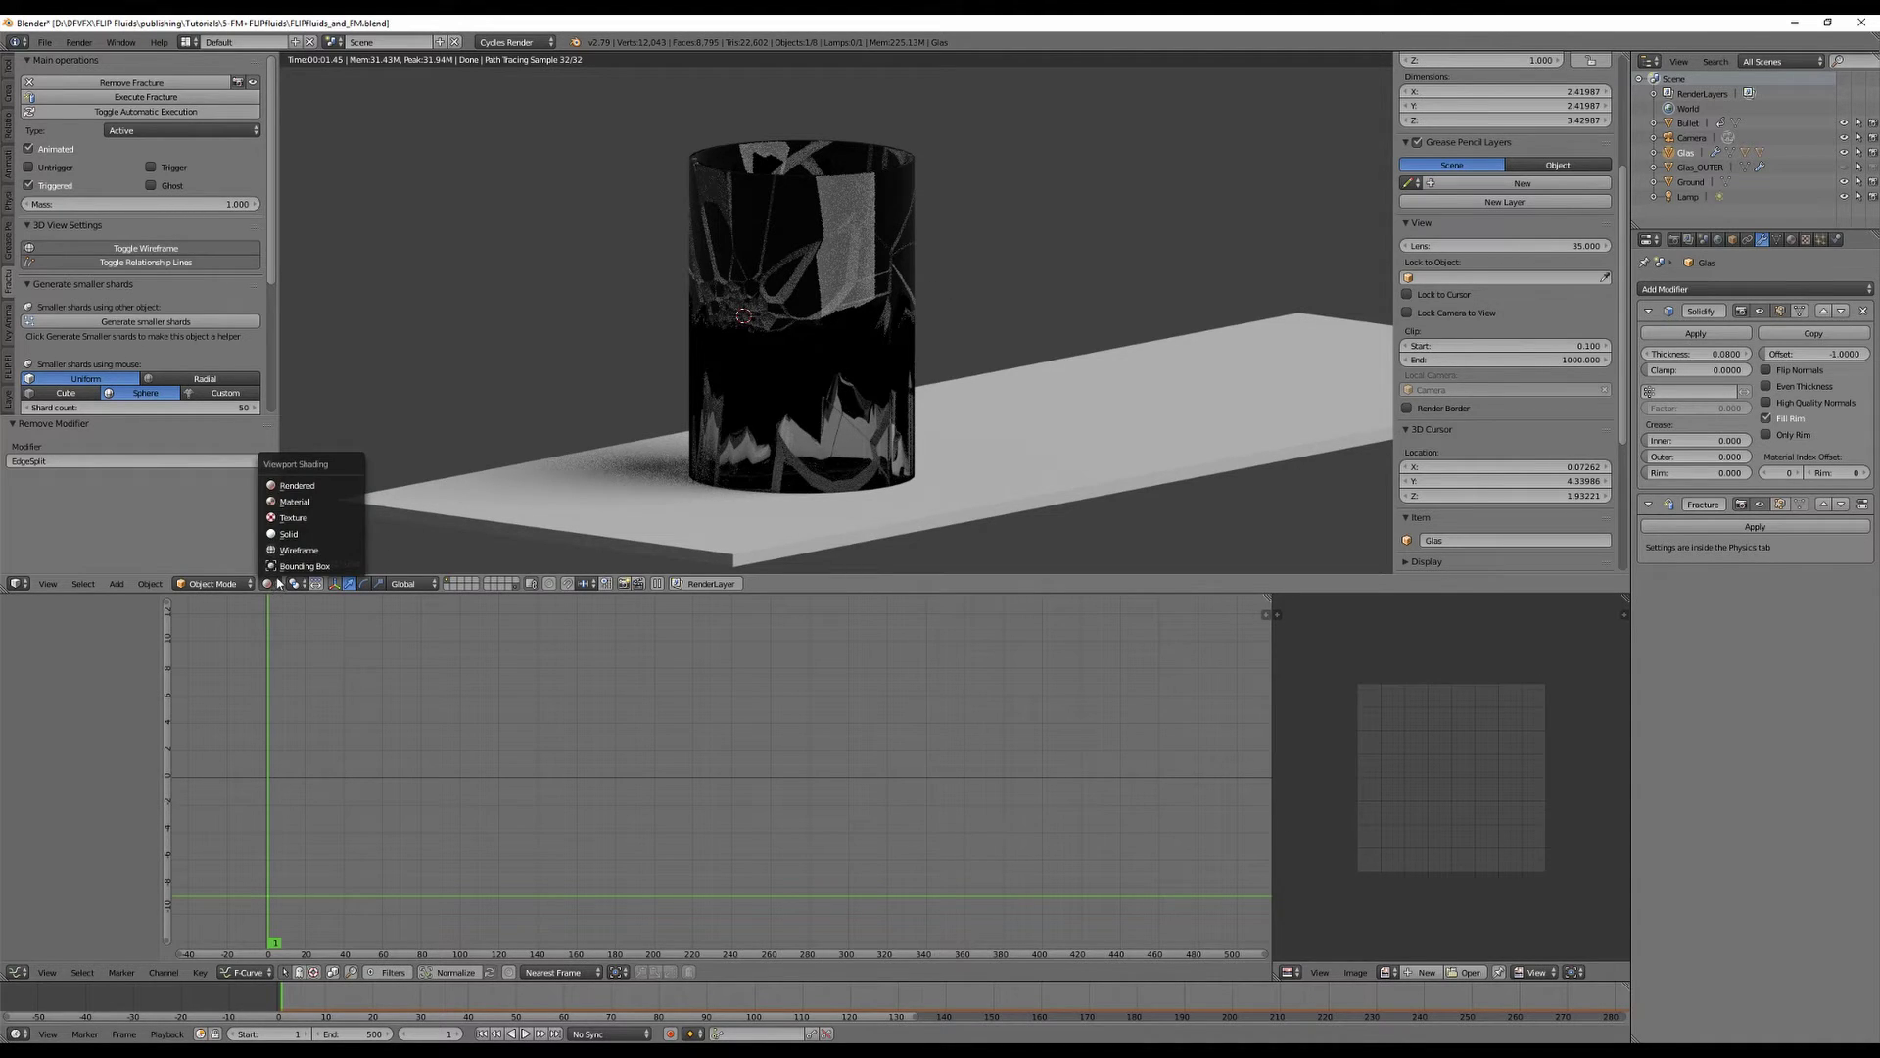
click(311, 541)
scroll(1100, 358, down, 3)
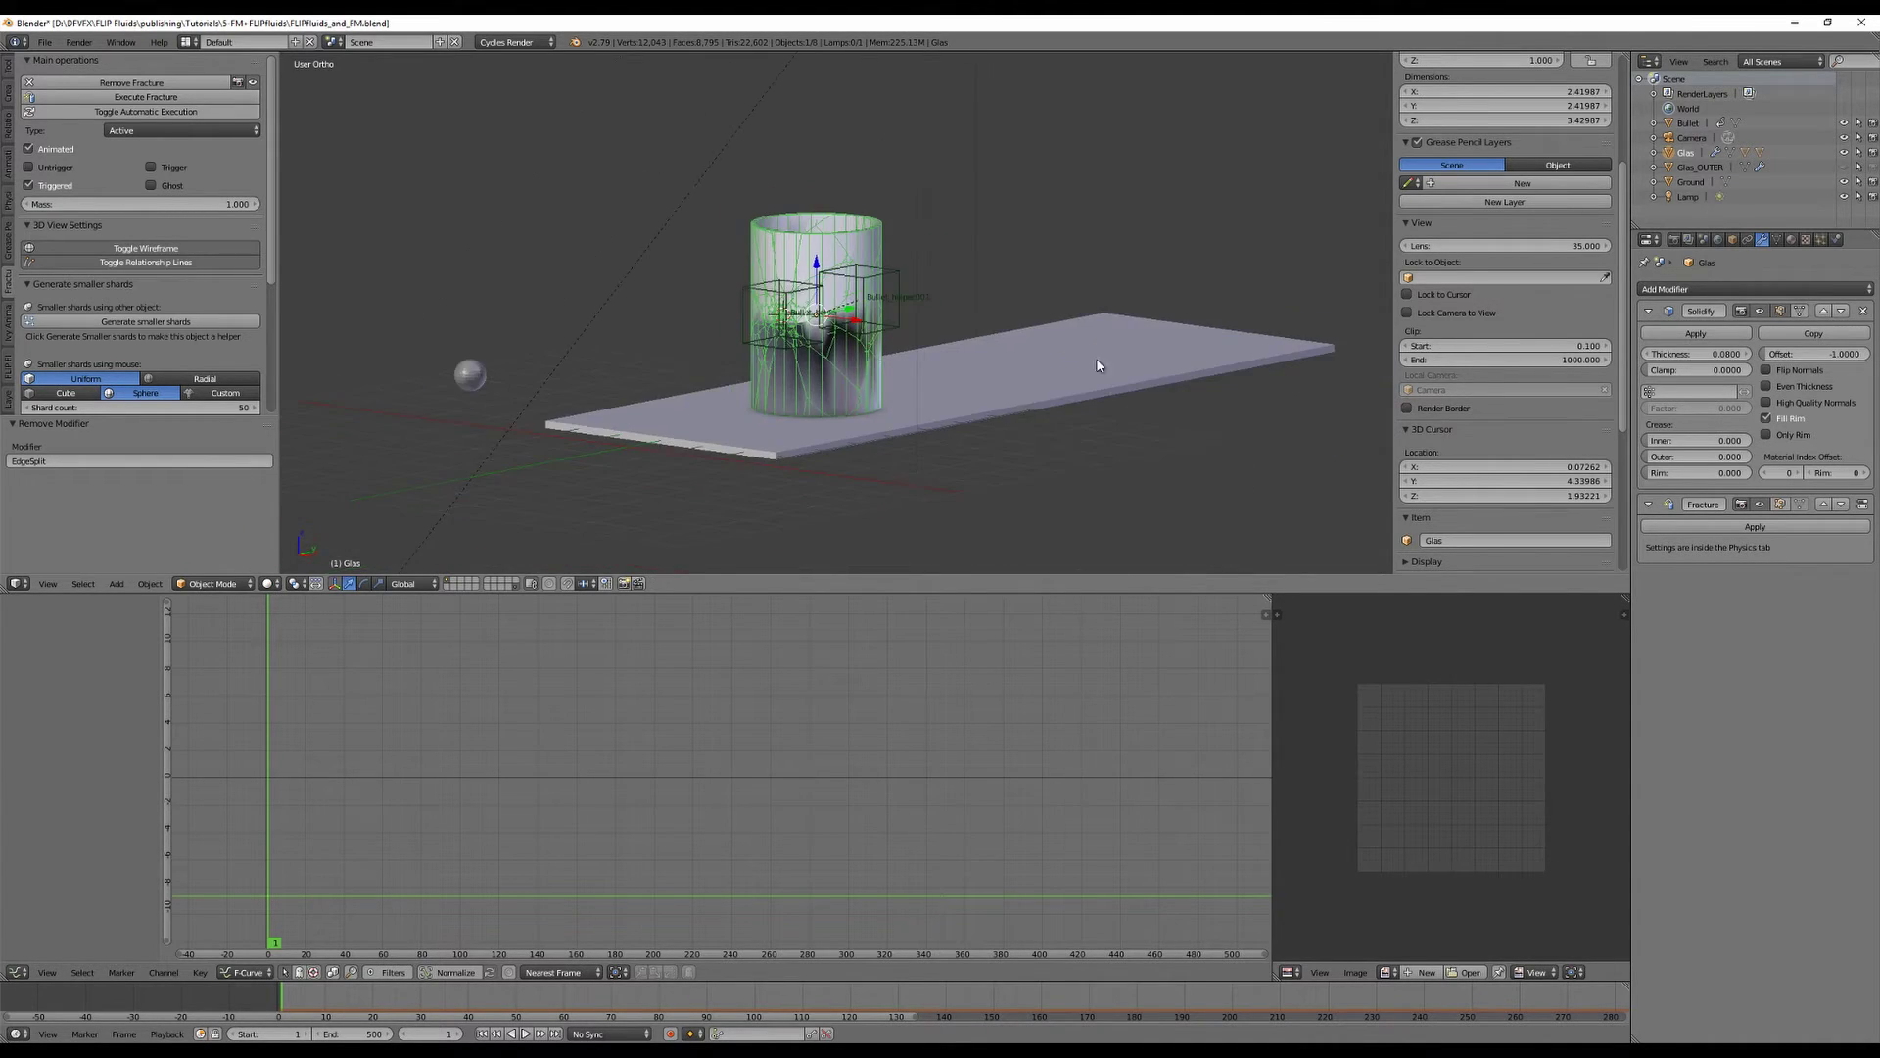
Select the bullet sphere and free the scene's baked rigid body cache.
middle_drag(1102, 360, 973, 399)
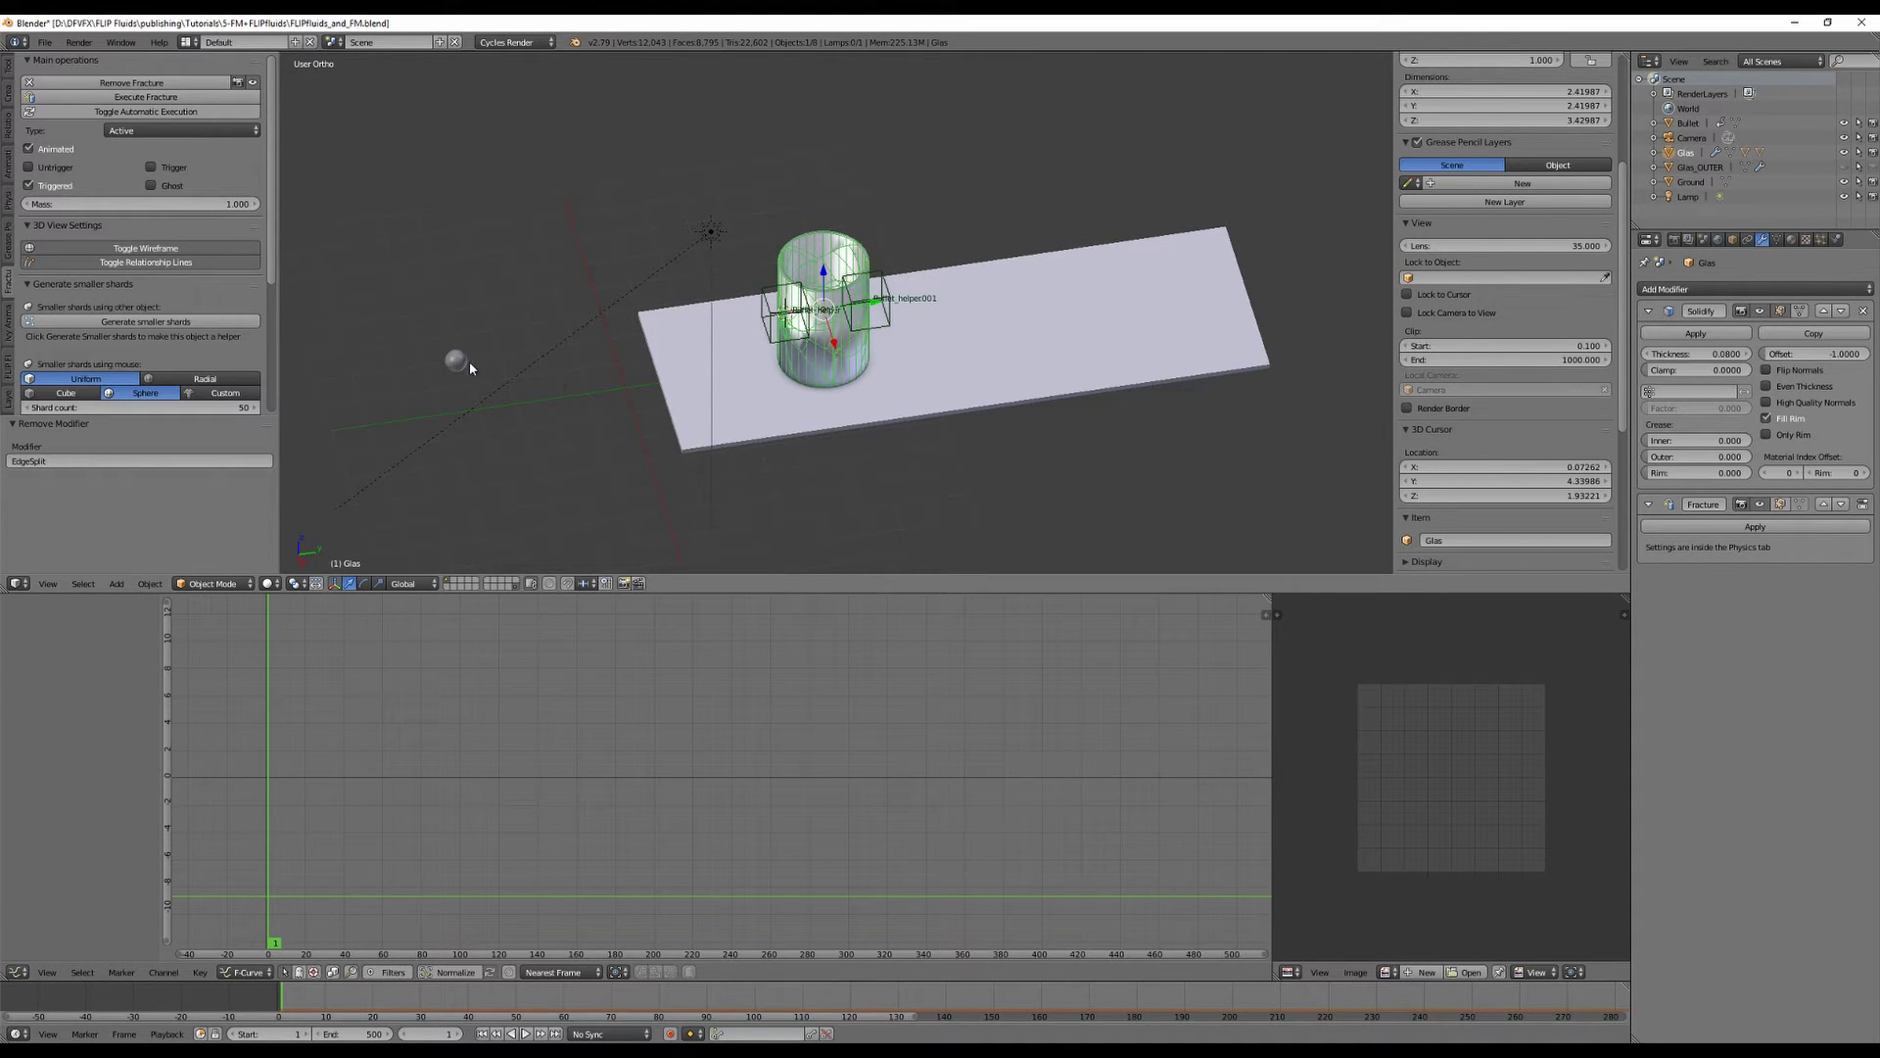
right_click(462, 361)
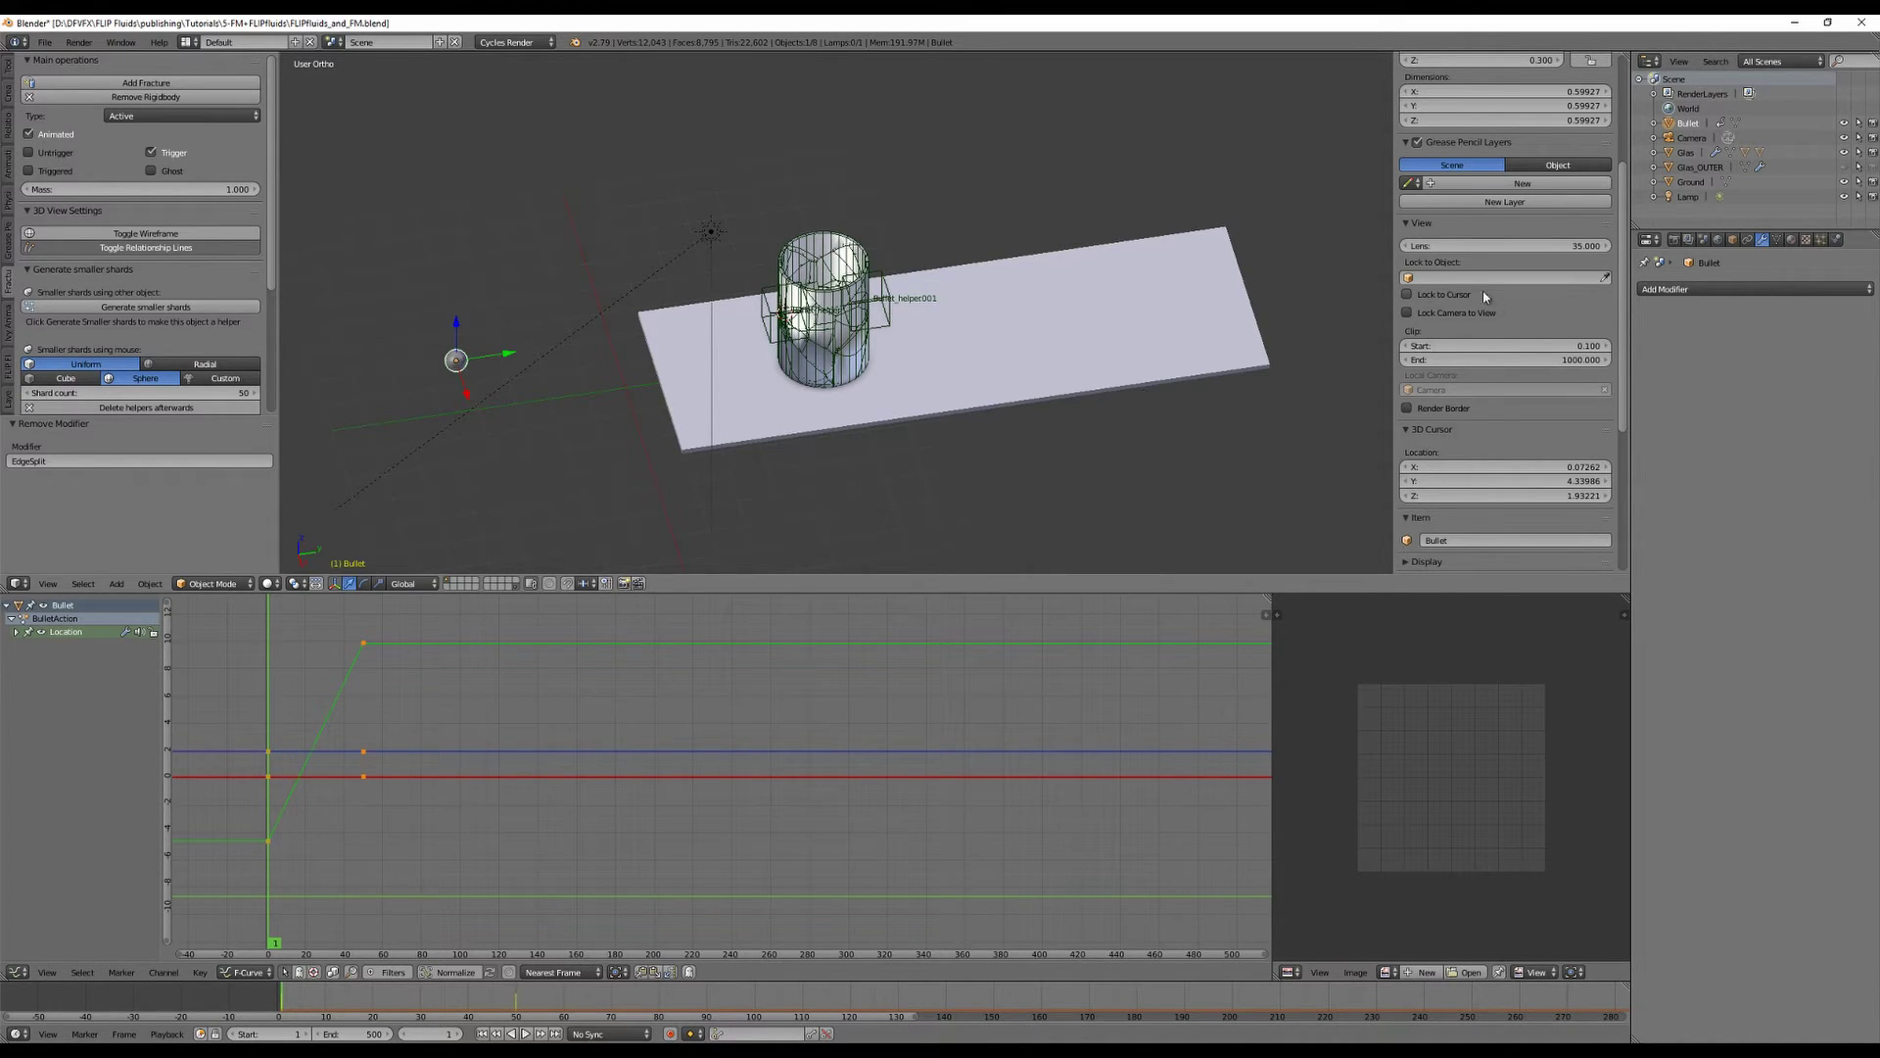
click(1703, 240)
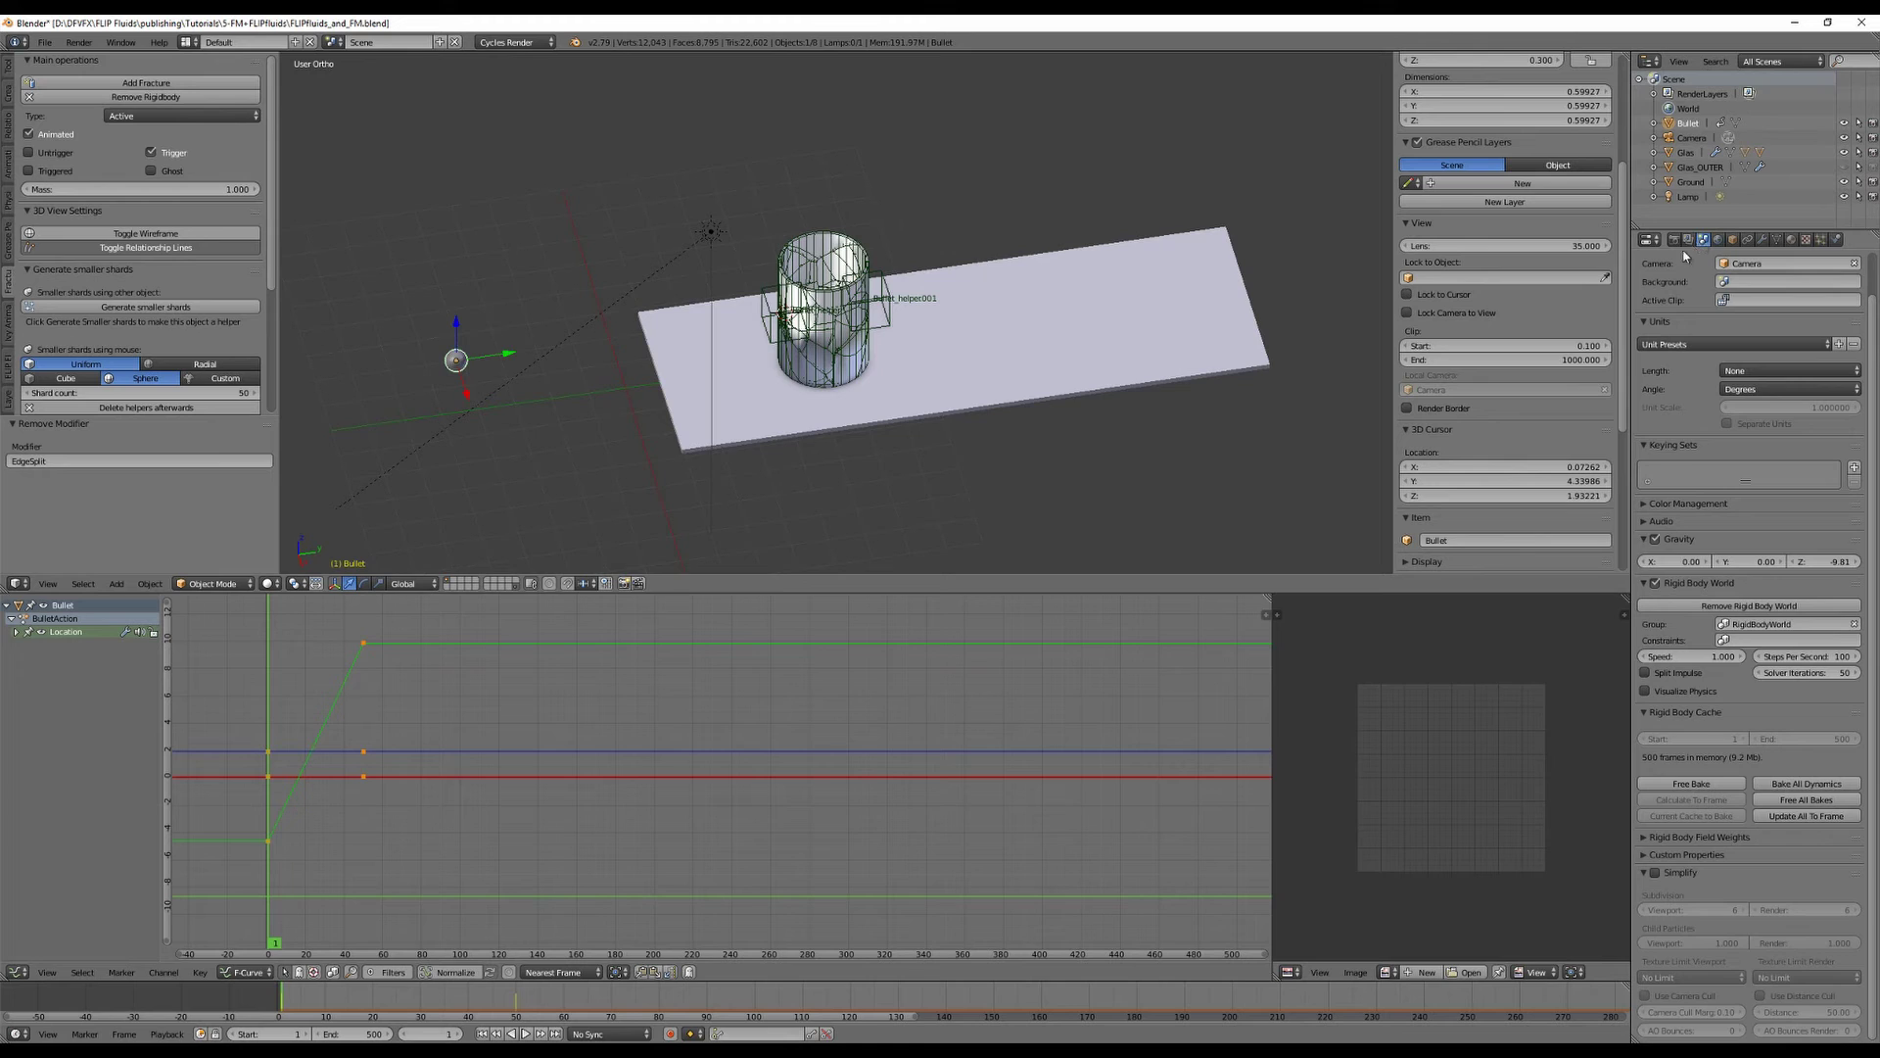
click(1691, 783)
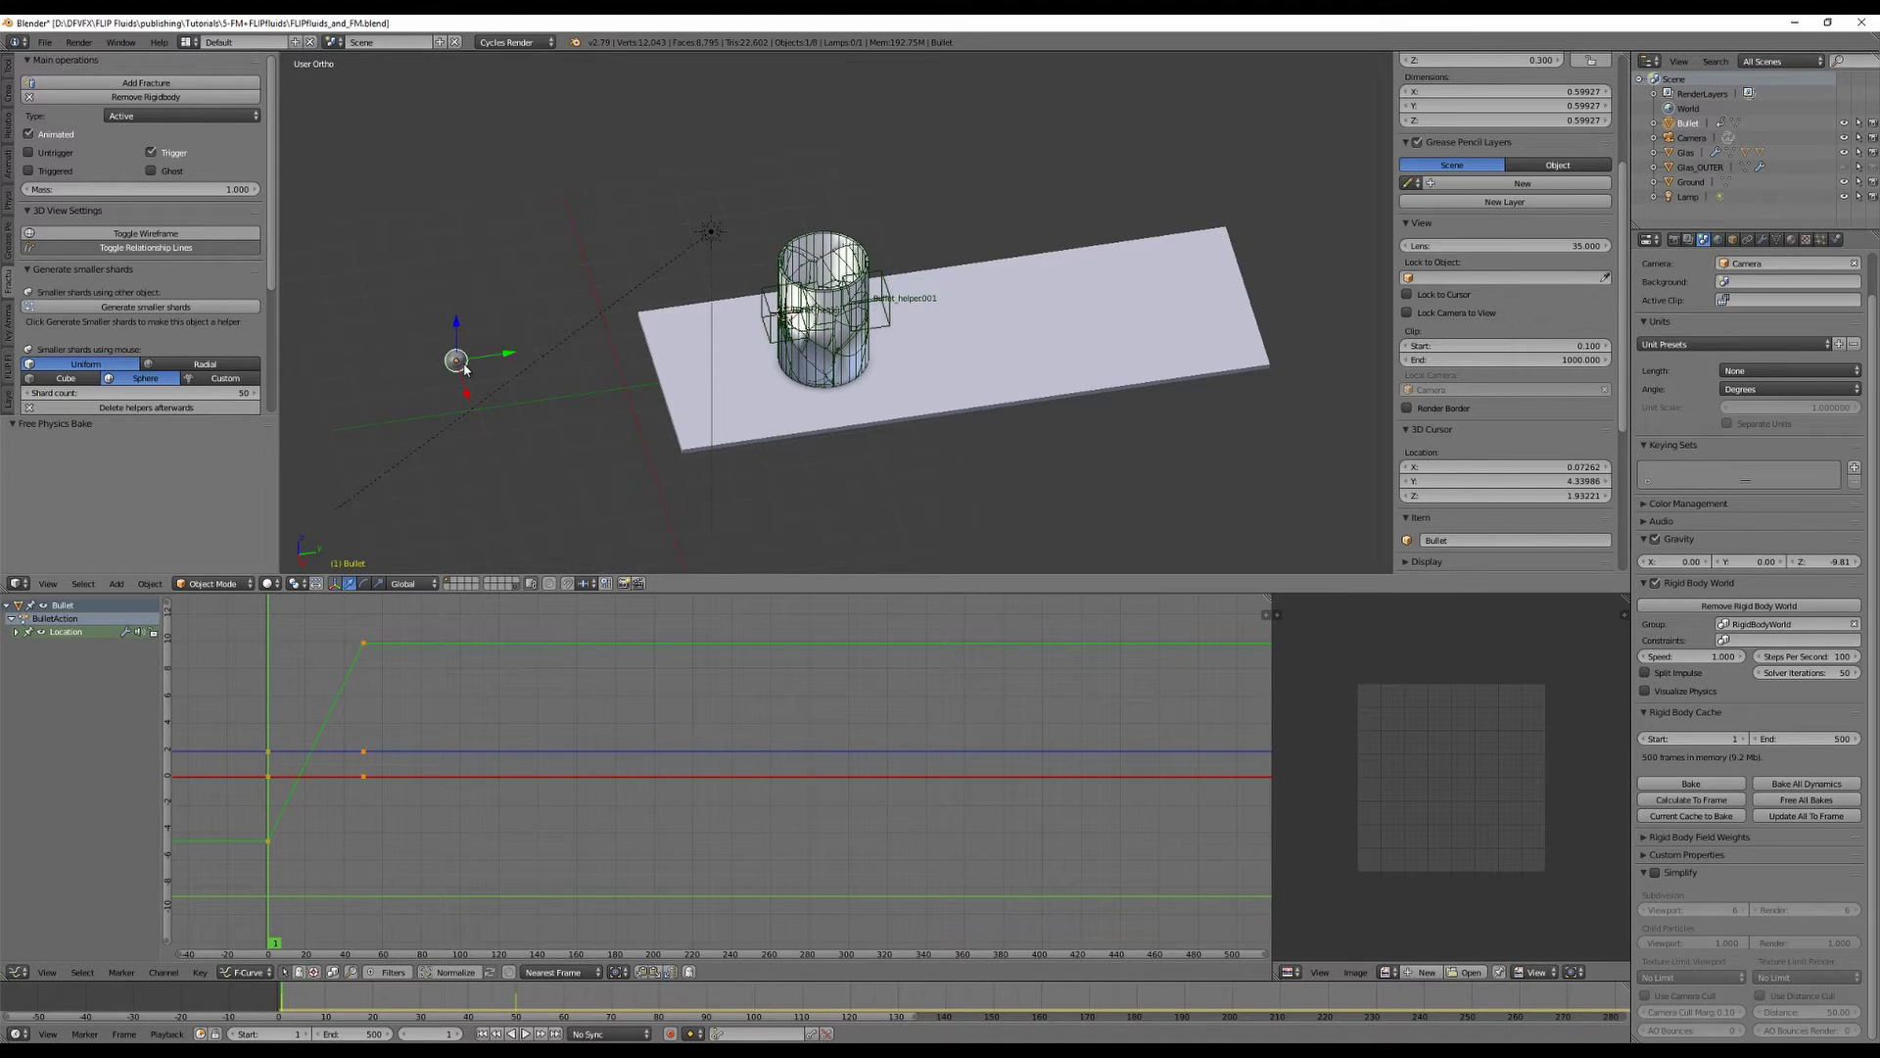
Keyframe the bullet's Animated rigid body setting as enabled at frame 32 and disabled at frame 33.
key(alt+a)
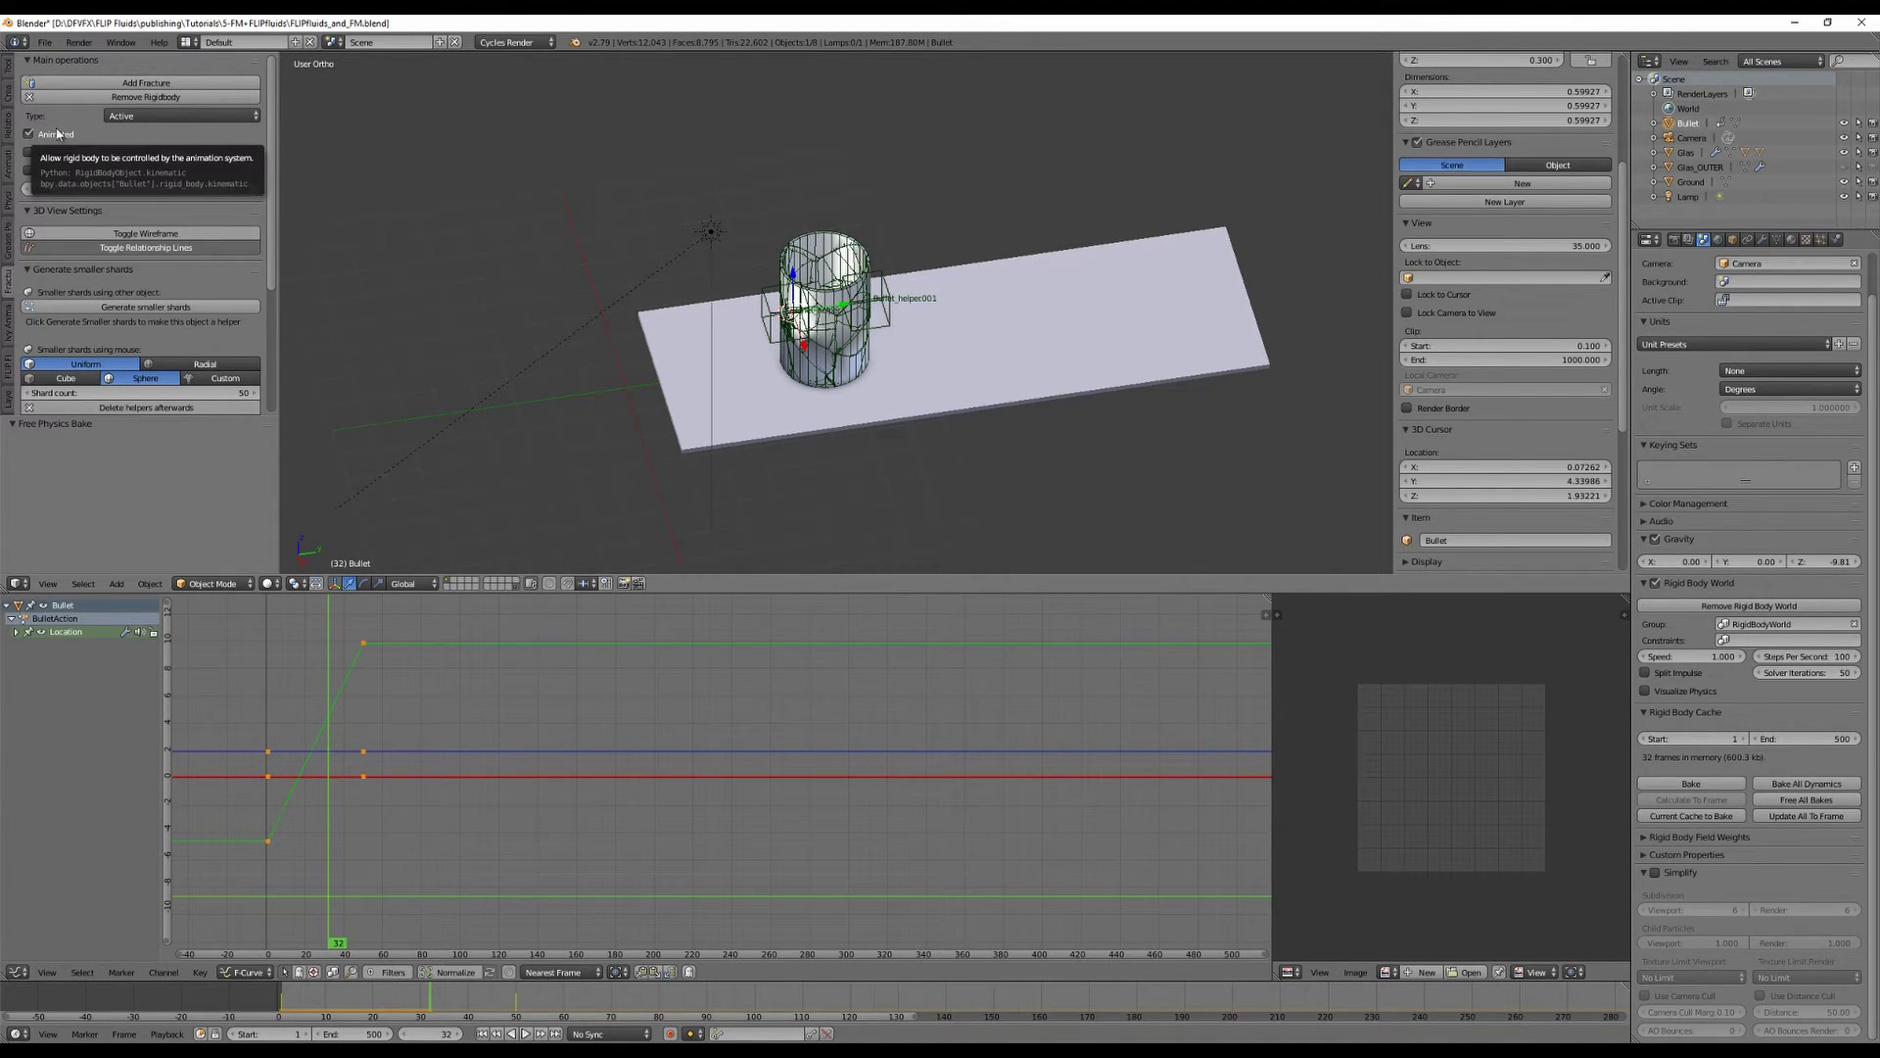
key(i)
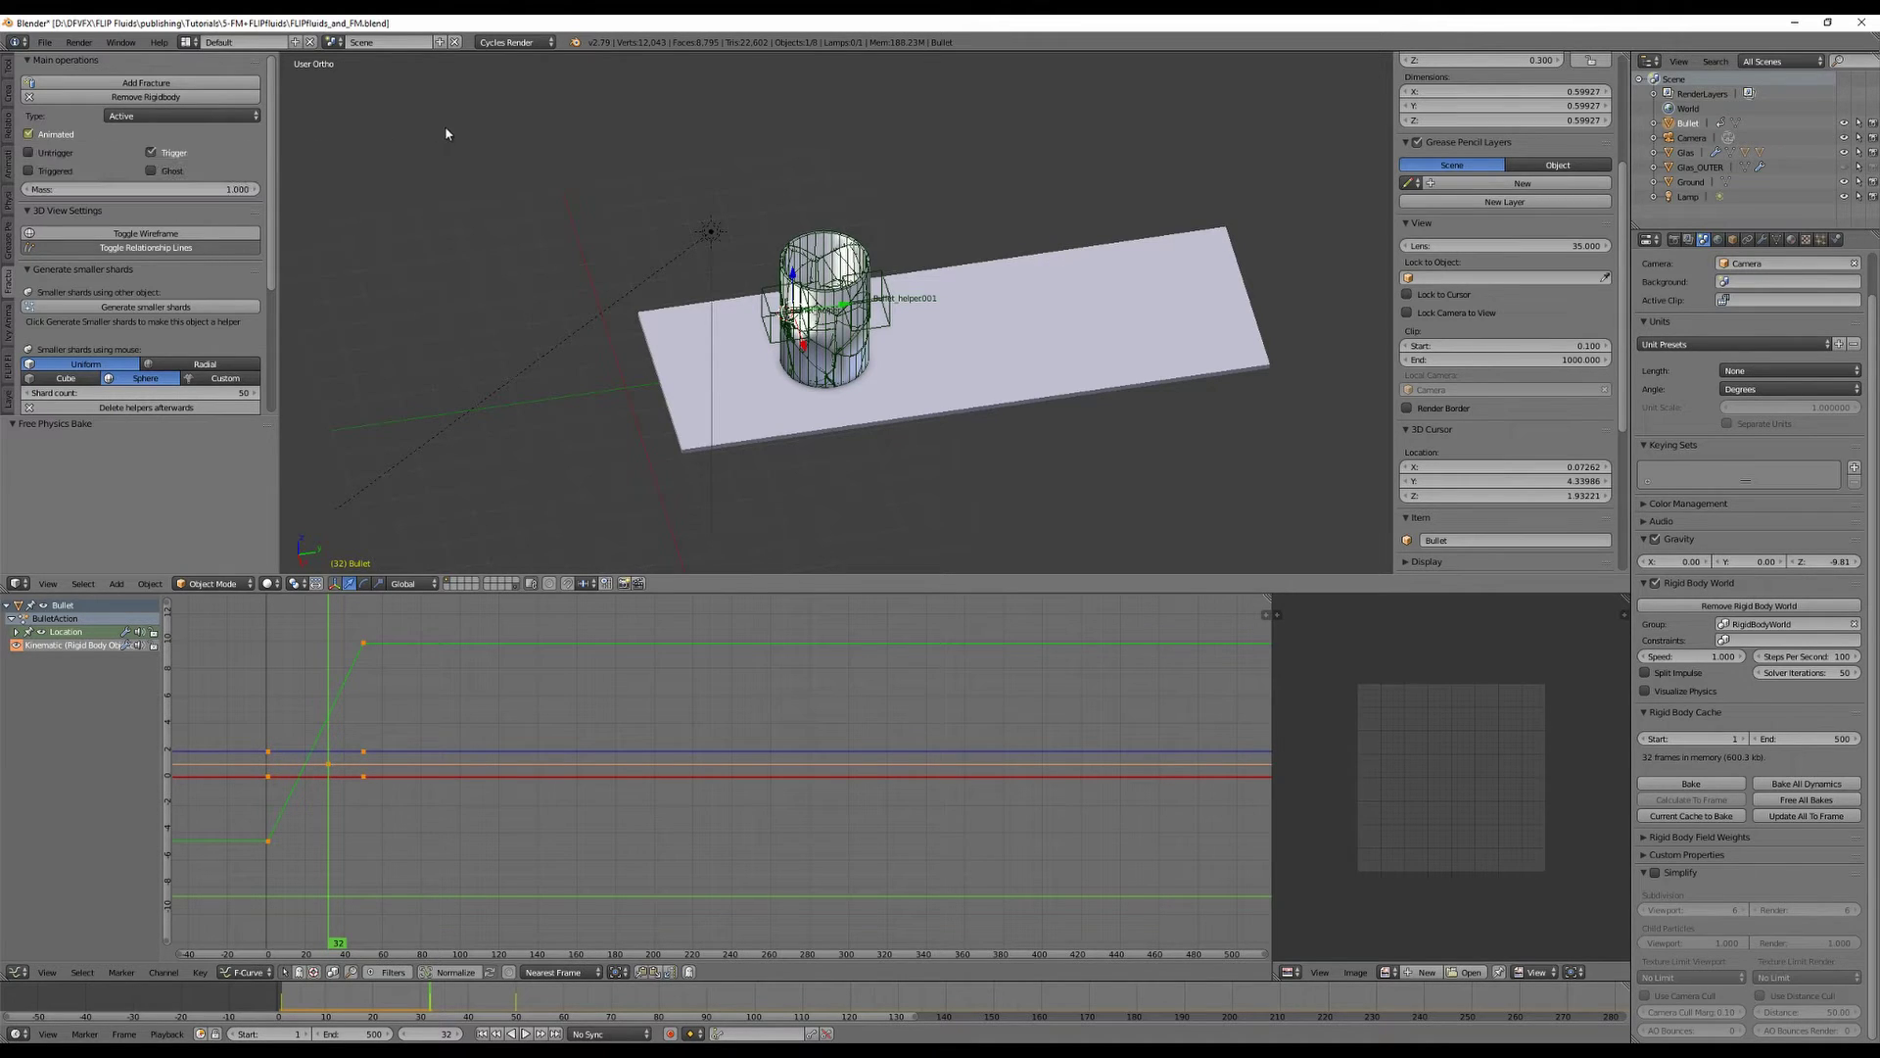
key(Right)
middle_drag(784, 157, 837, 311)
scroll(862, 308, up, 4)
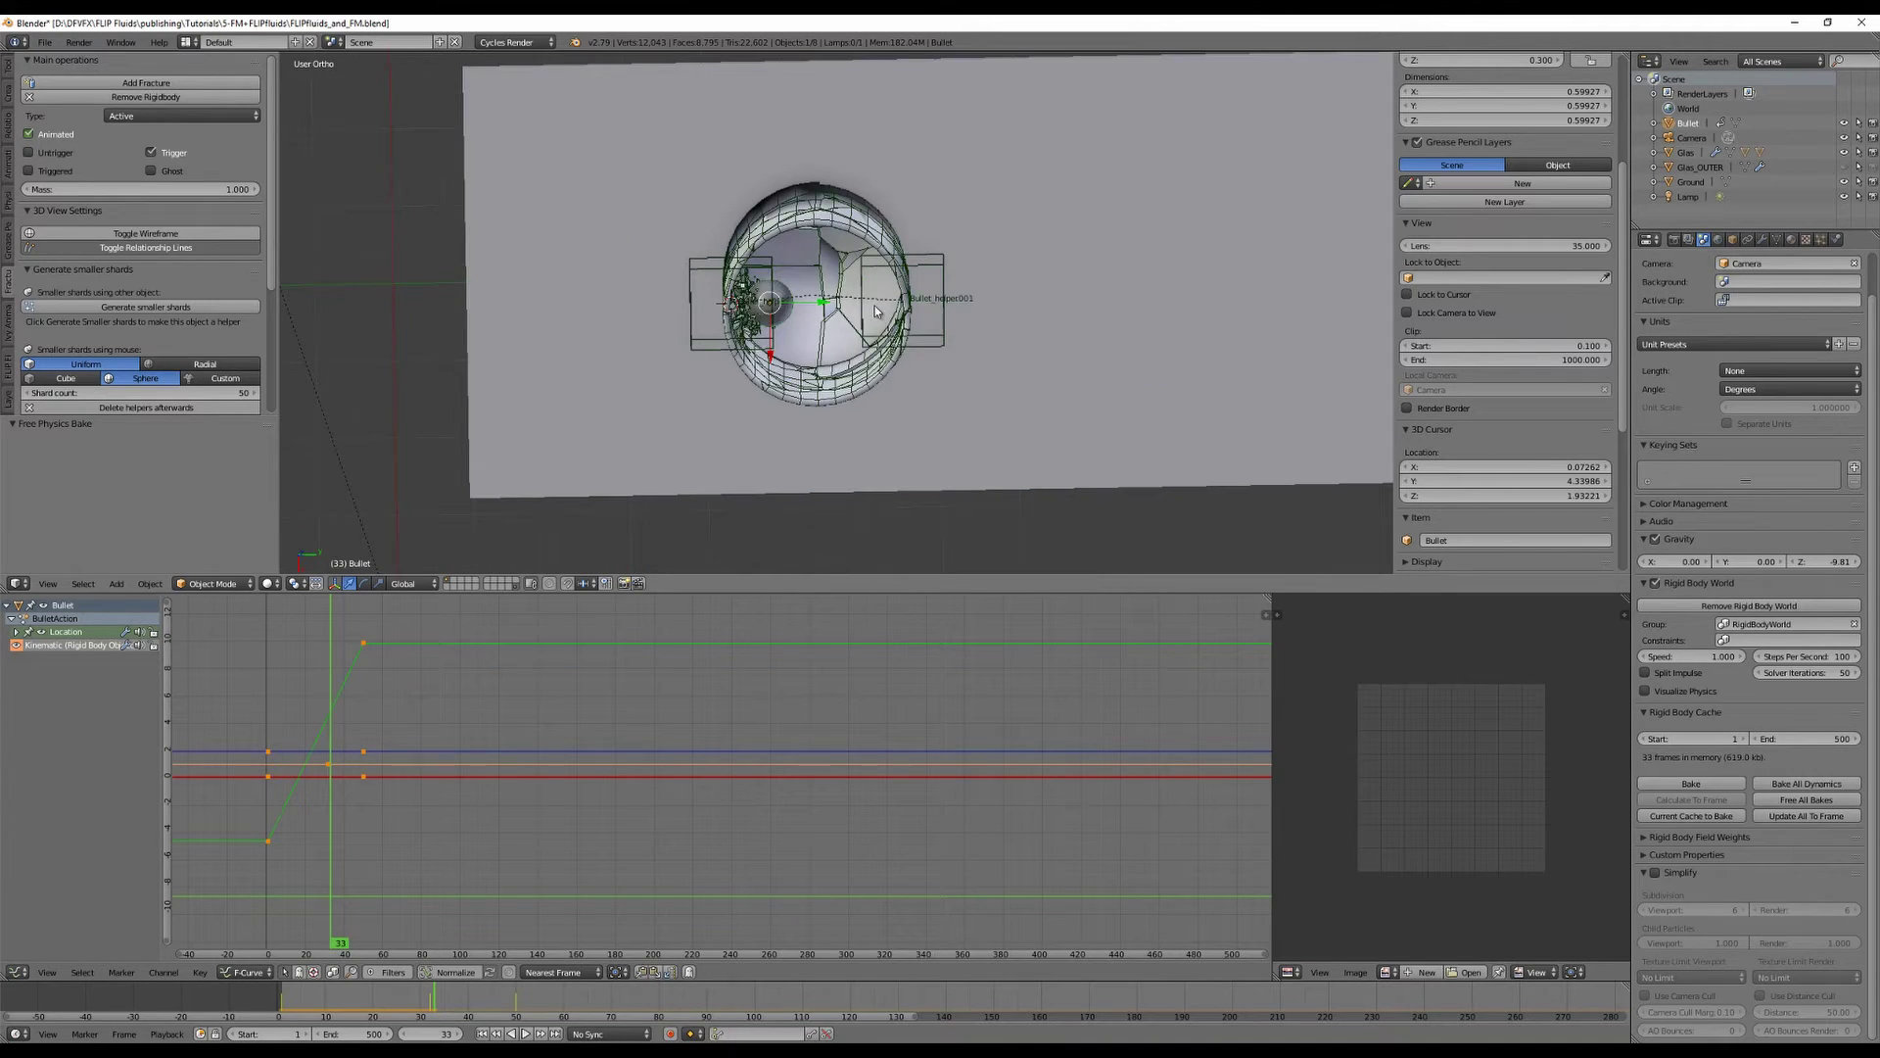
click(31, 136)
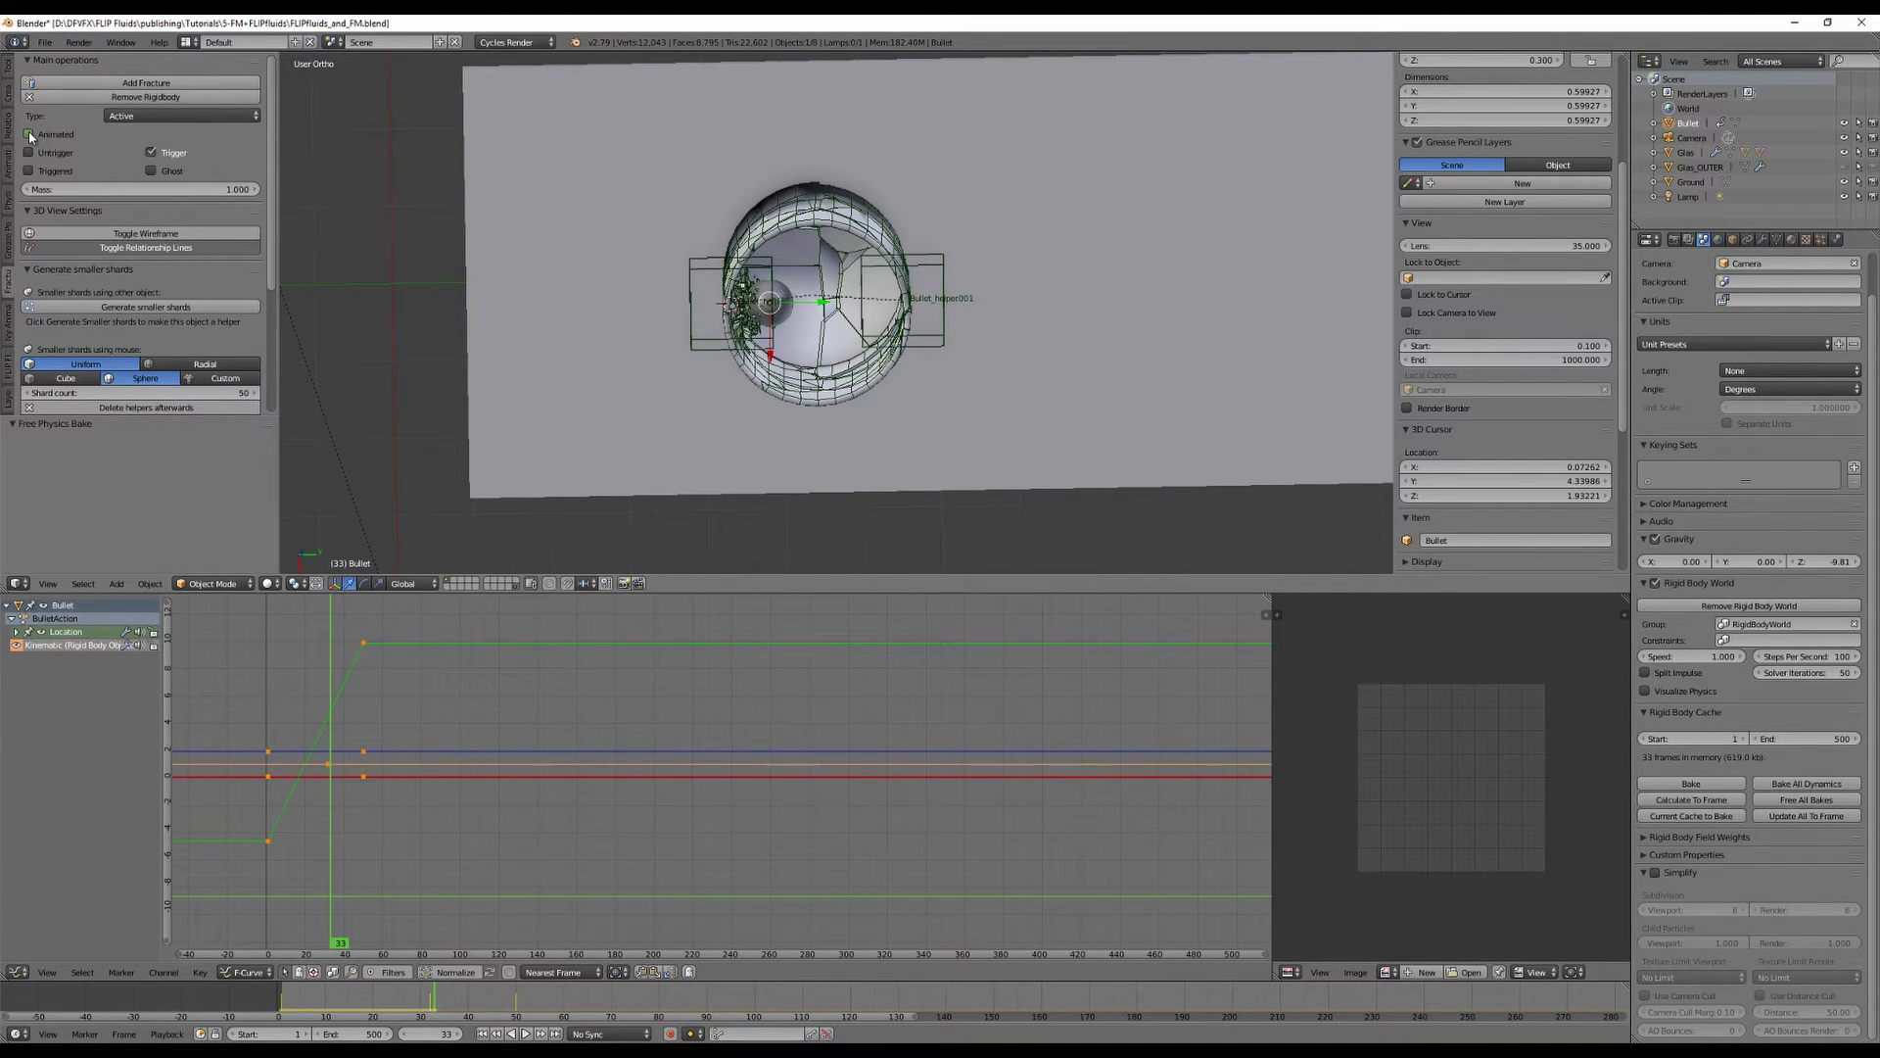
key(i)
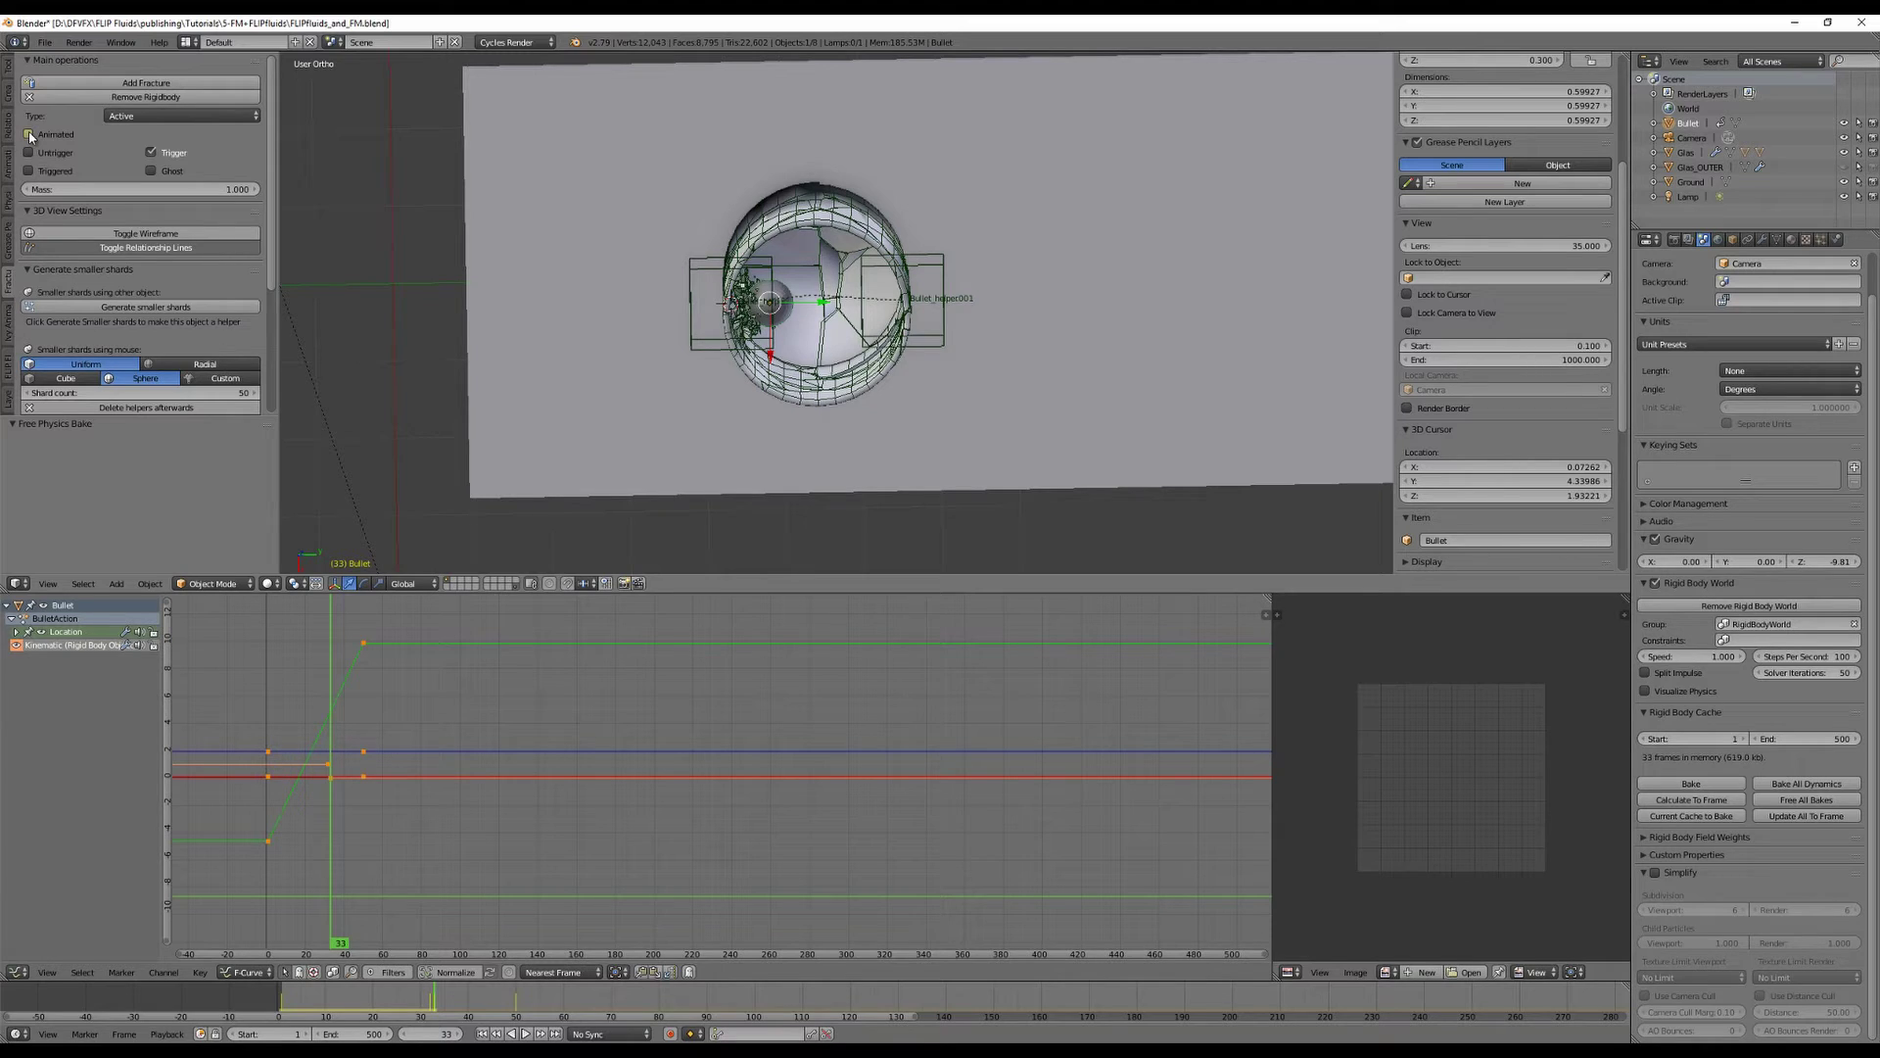
Inspect the bullet's position inside the glass, and play the shatter simulation from frame 1.
scroll(427, 259, down, 3)
middle_drag(955, 453, 1041, 412)
scroll(955, 375, up, 2)
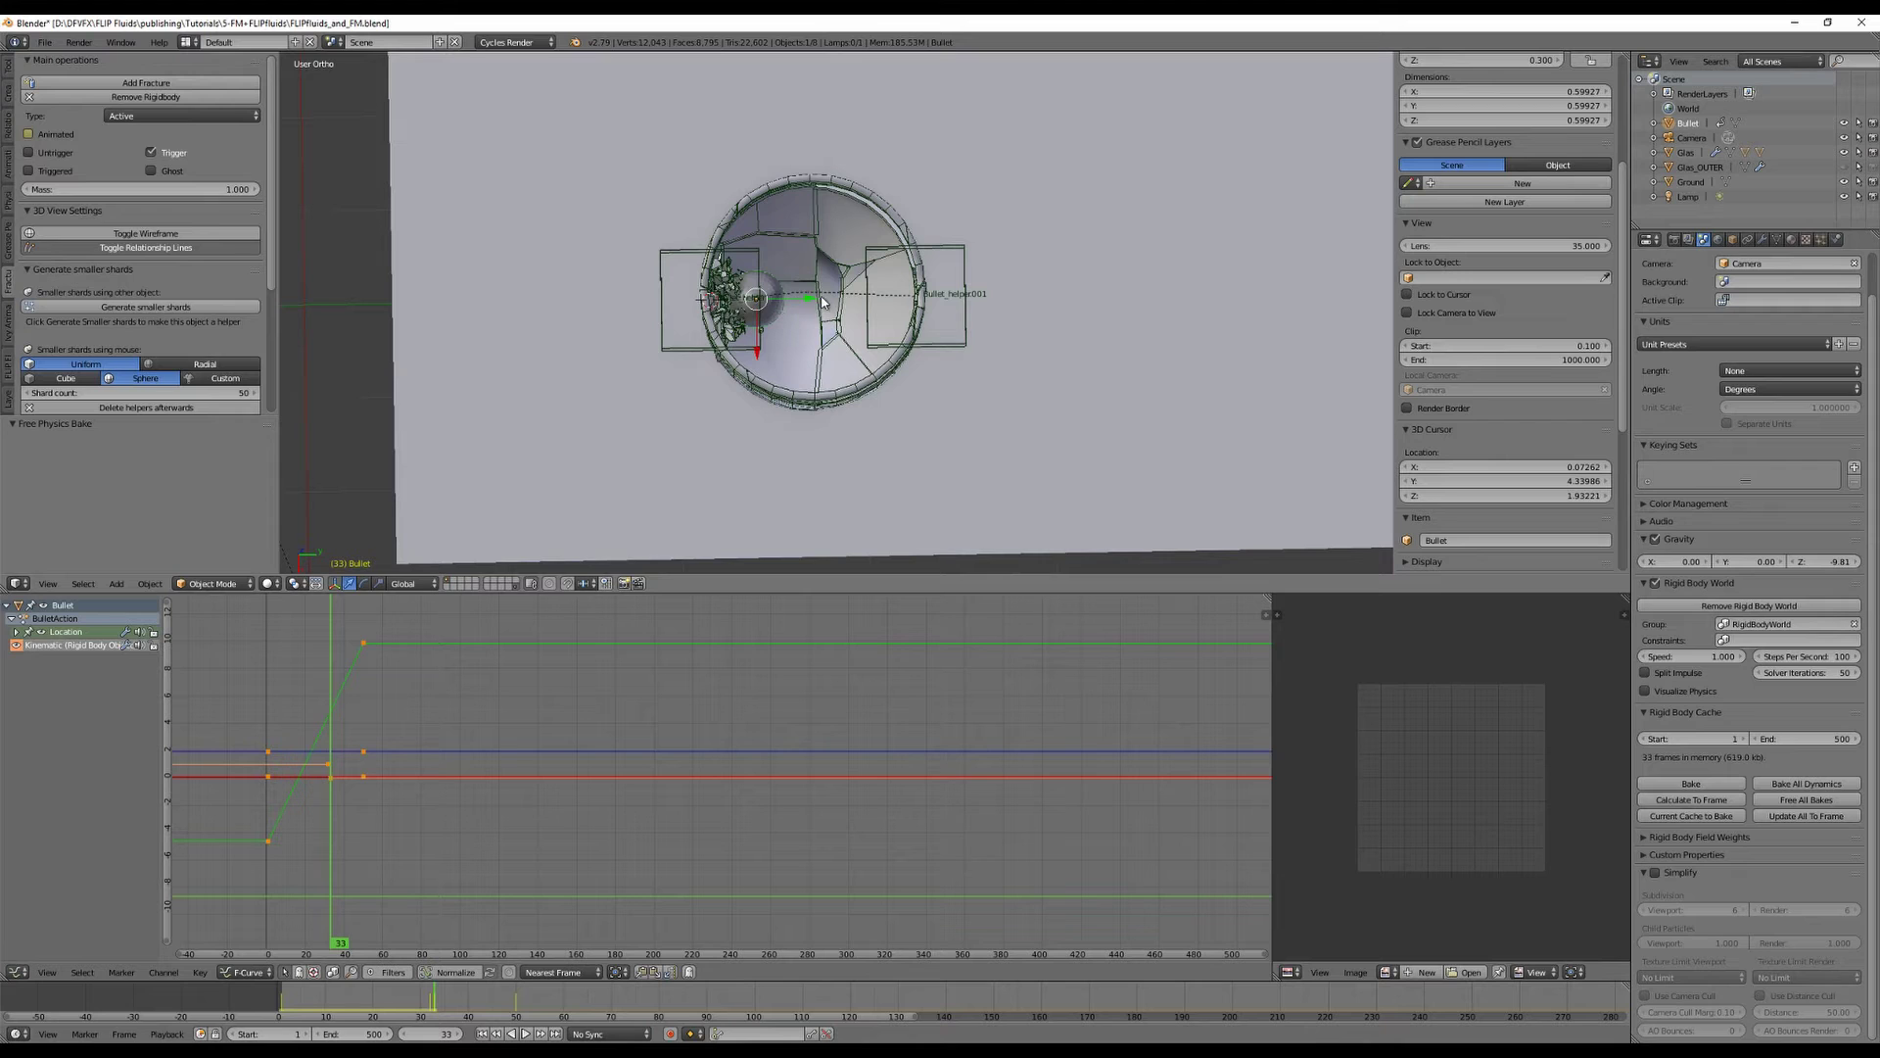
scroll(811, 318, down, 2)
middle_drag(811, 318, 819, 325)
mouse_move(891, 419)
middle_down()
mouse_move(899, 302)
mouse_move(901, 407)
mouse_move(885, 395)
middle_up()
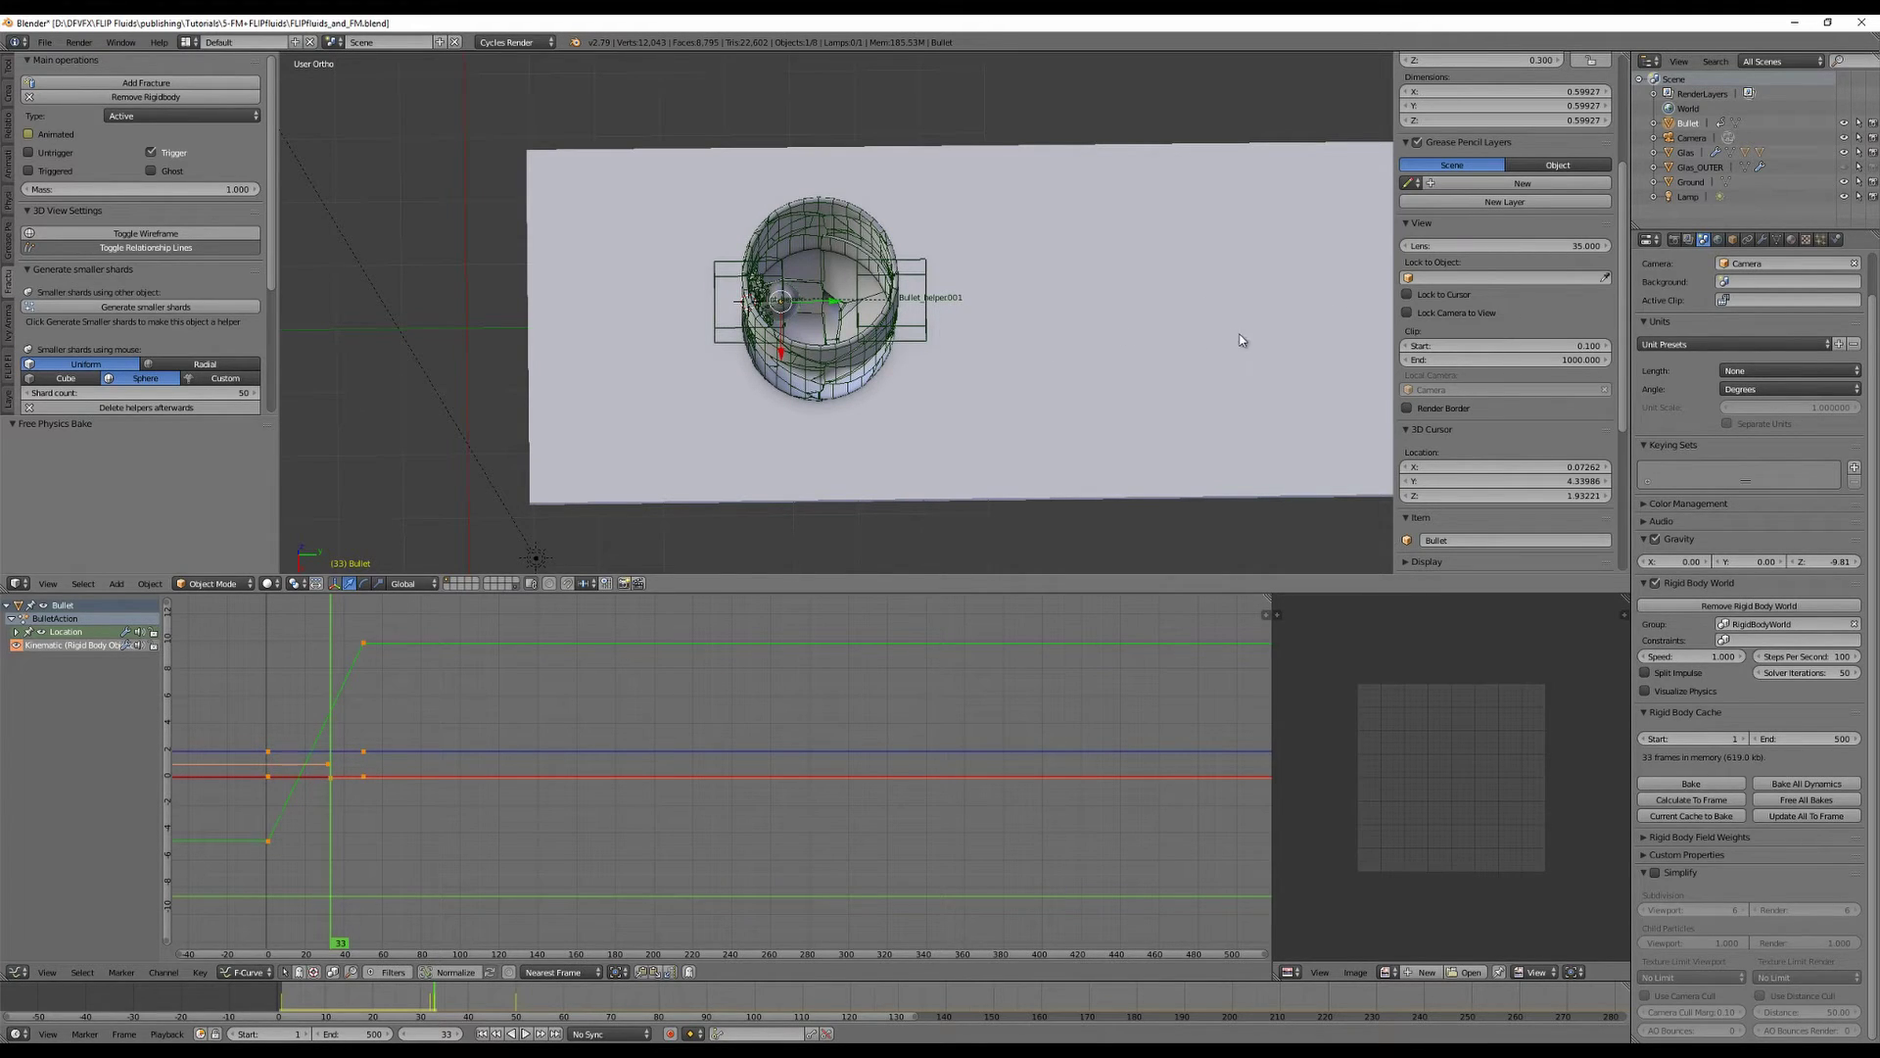
middle_drag(1125, 343, 1158, 231)
key(shift+Left)
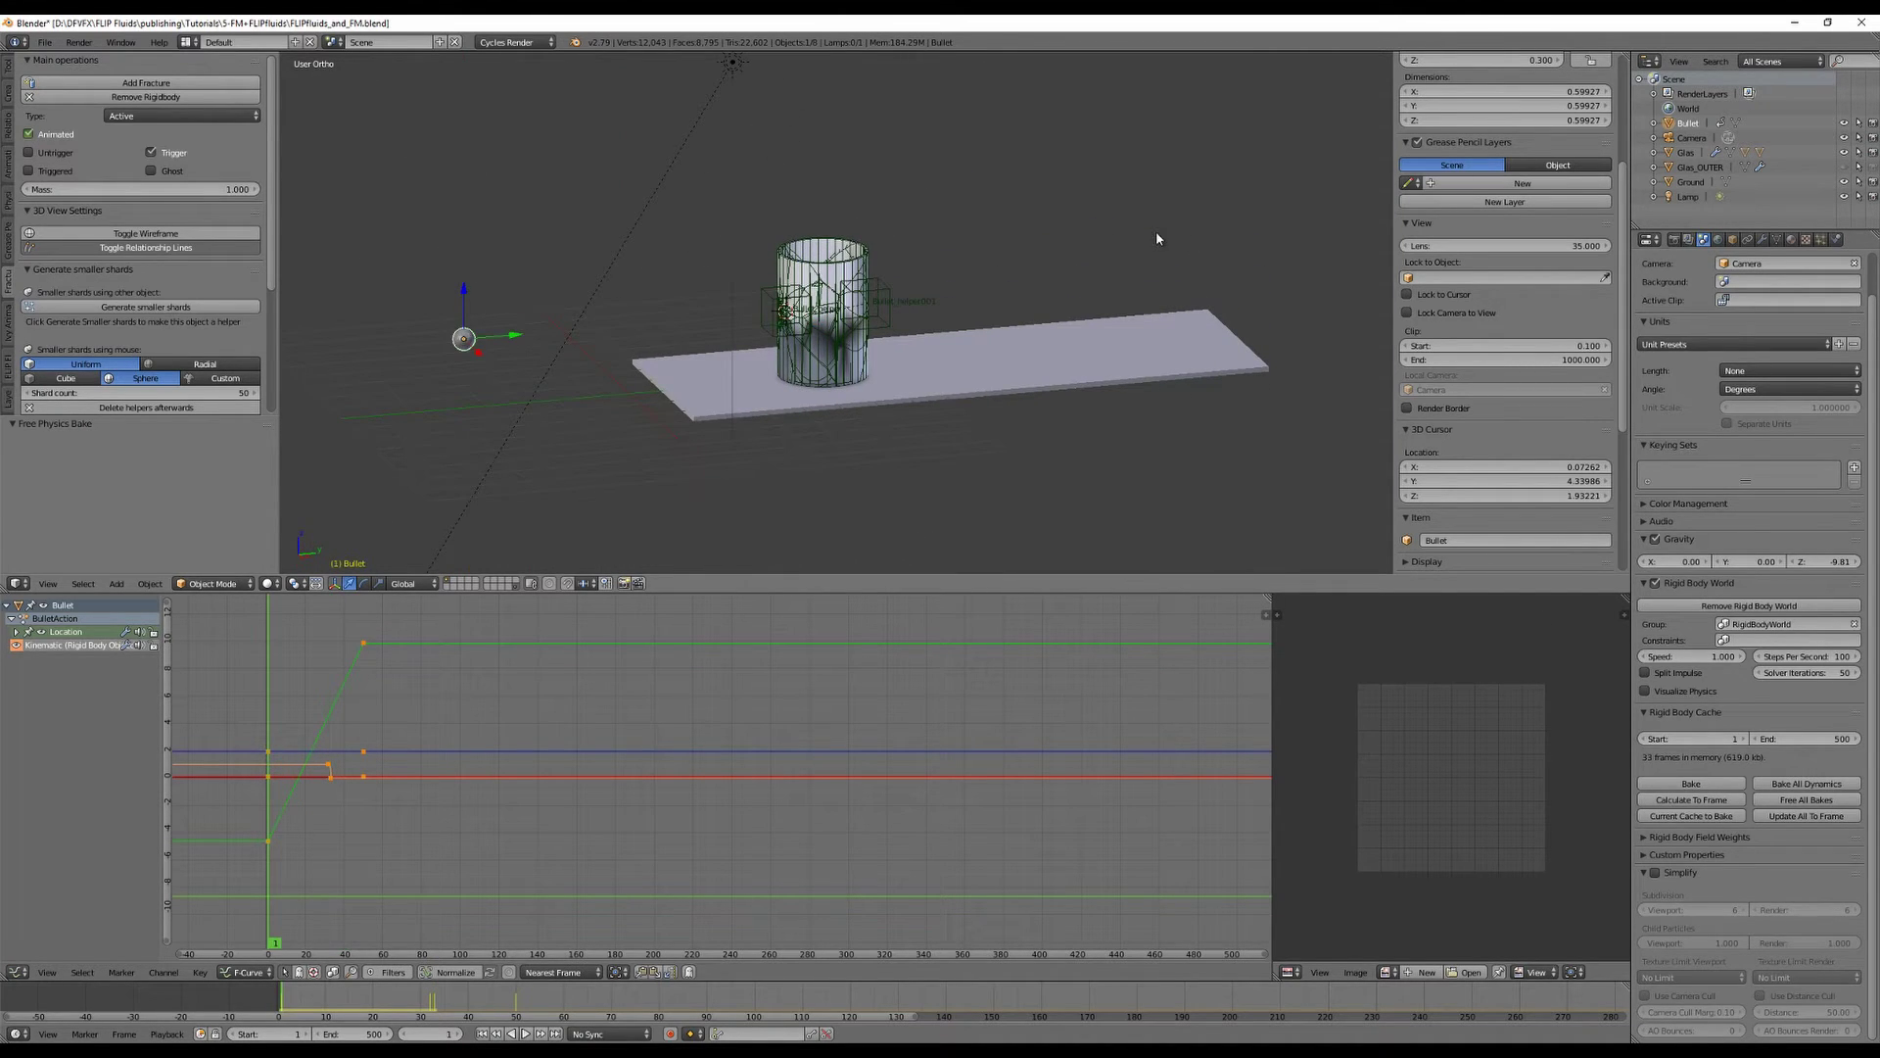
key(alt+a)
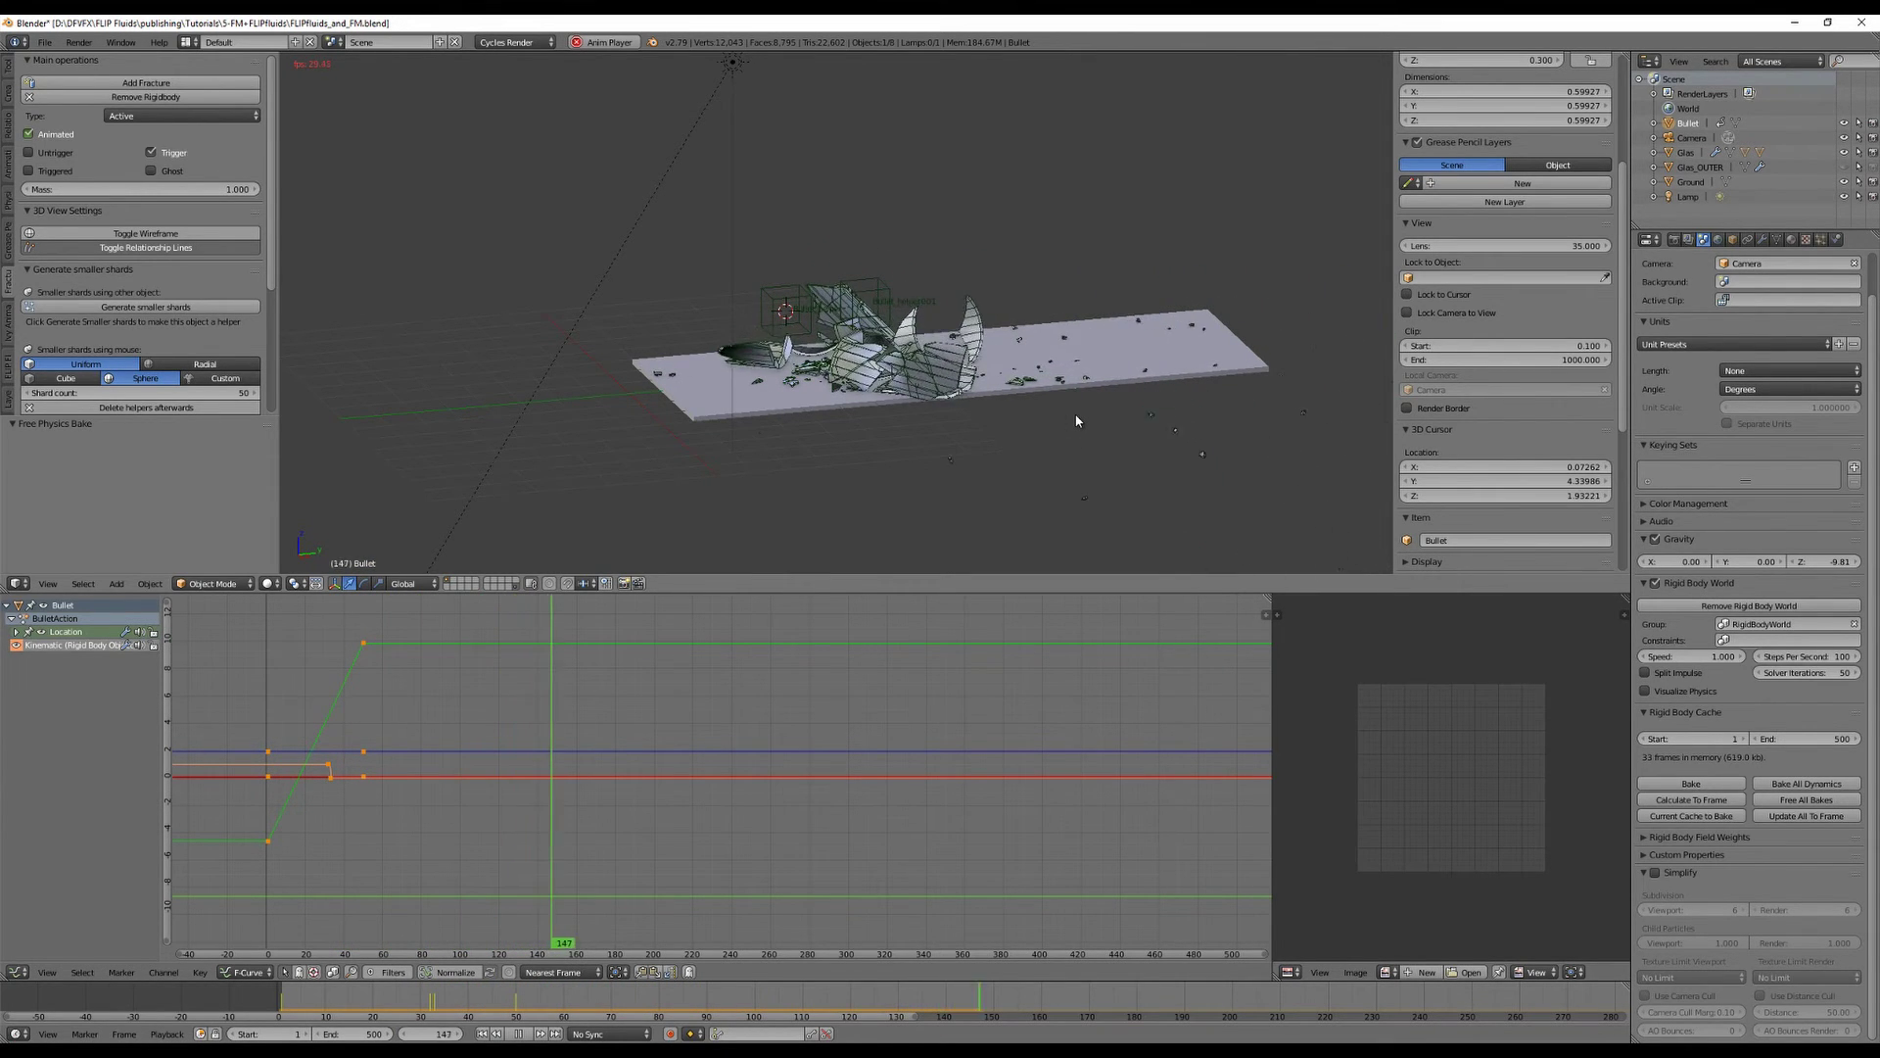
key(Escape)
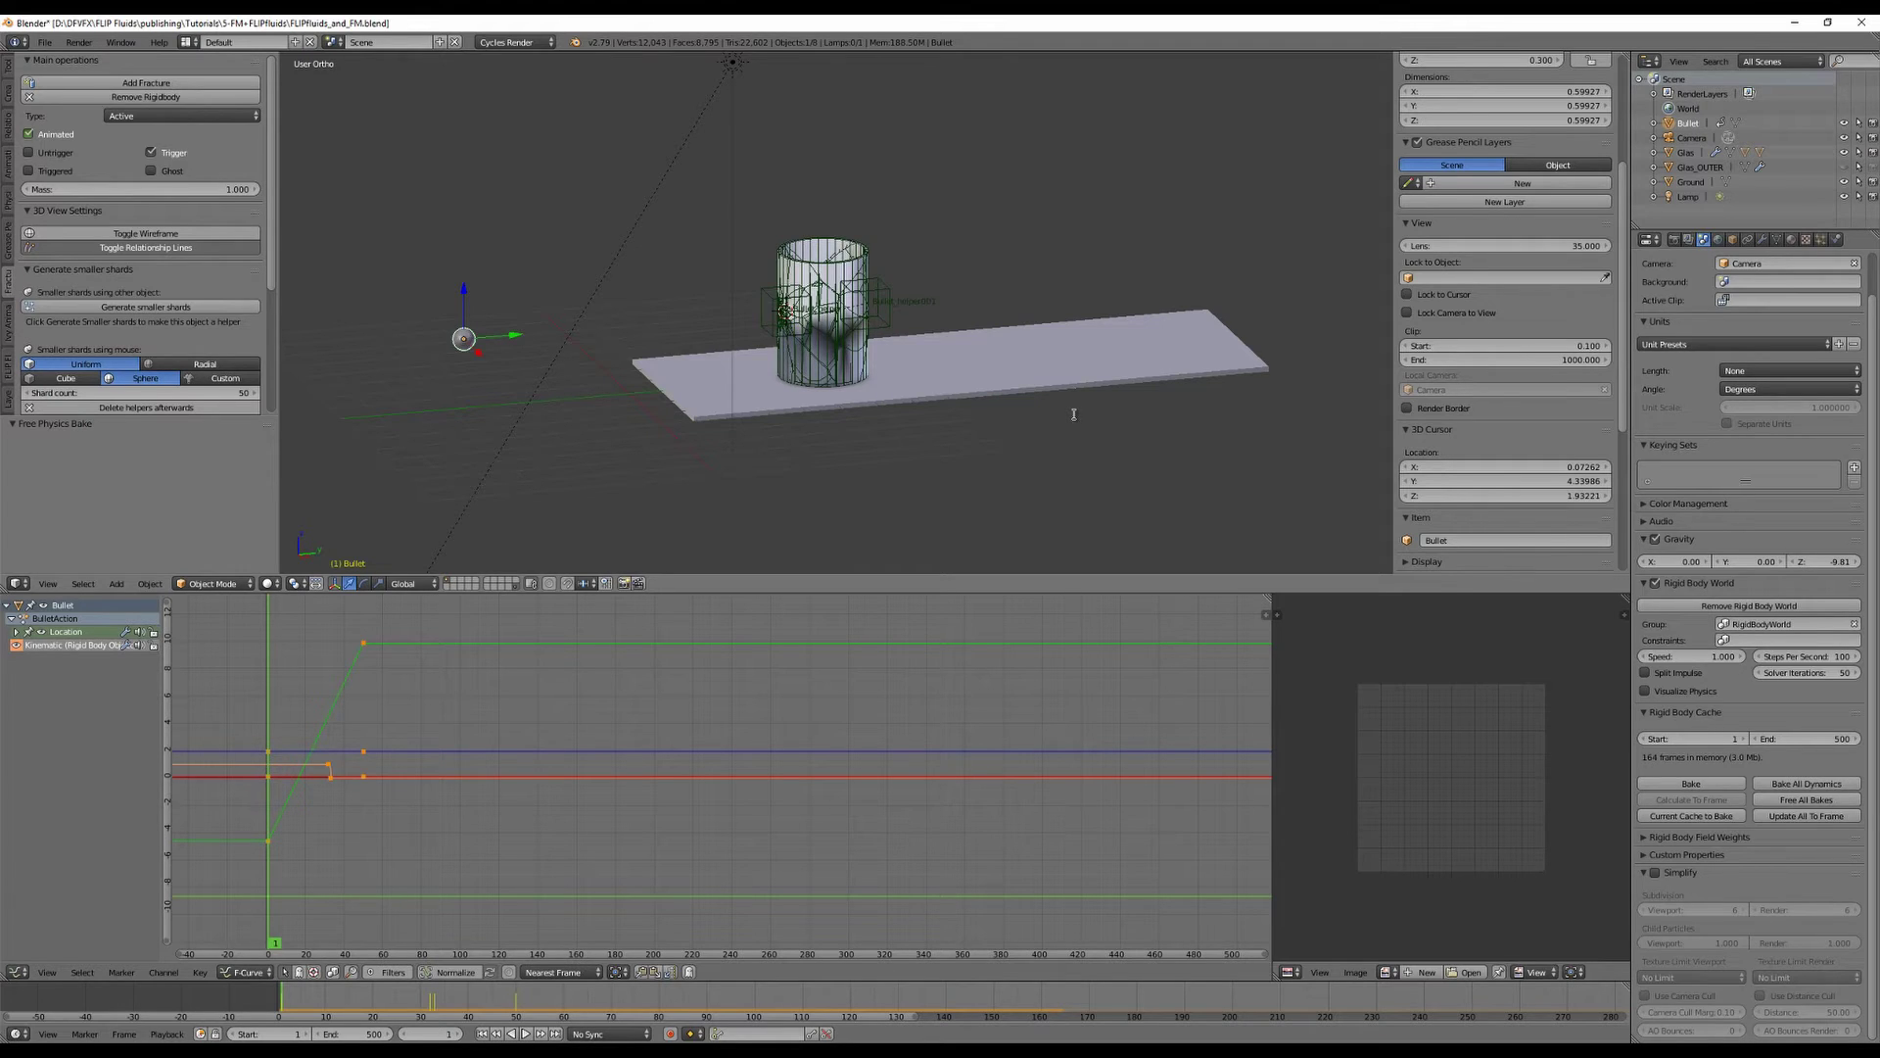
Bake all physics and scrub through the baked animation, returning to frame 1.
key(space)
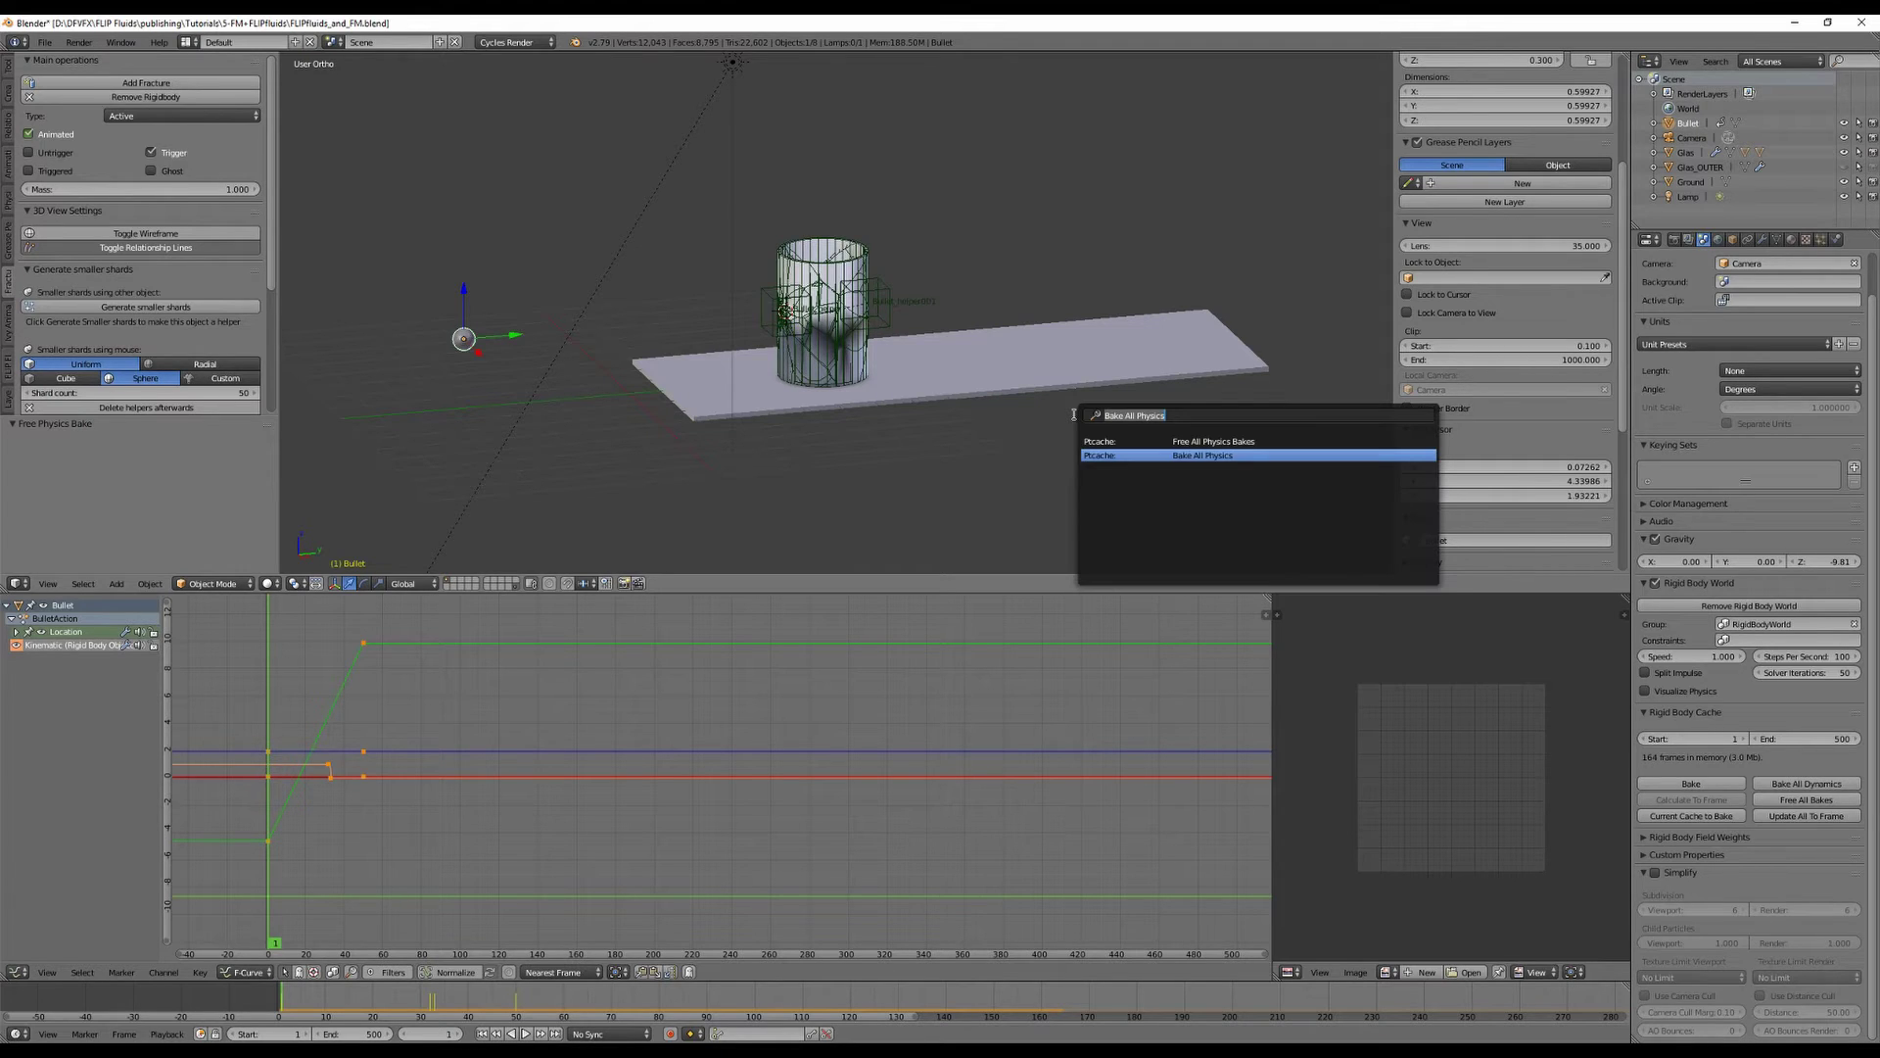
click(1204, 457)
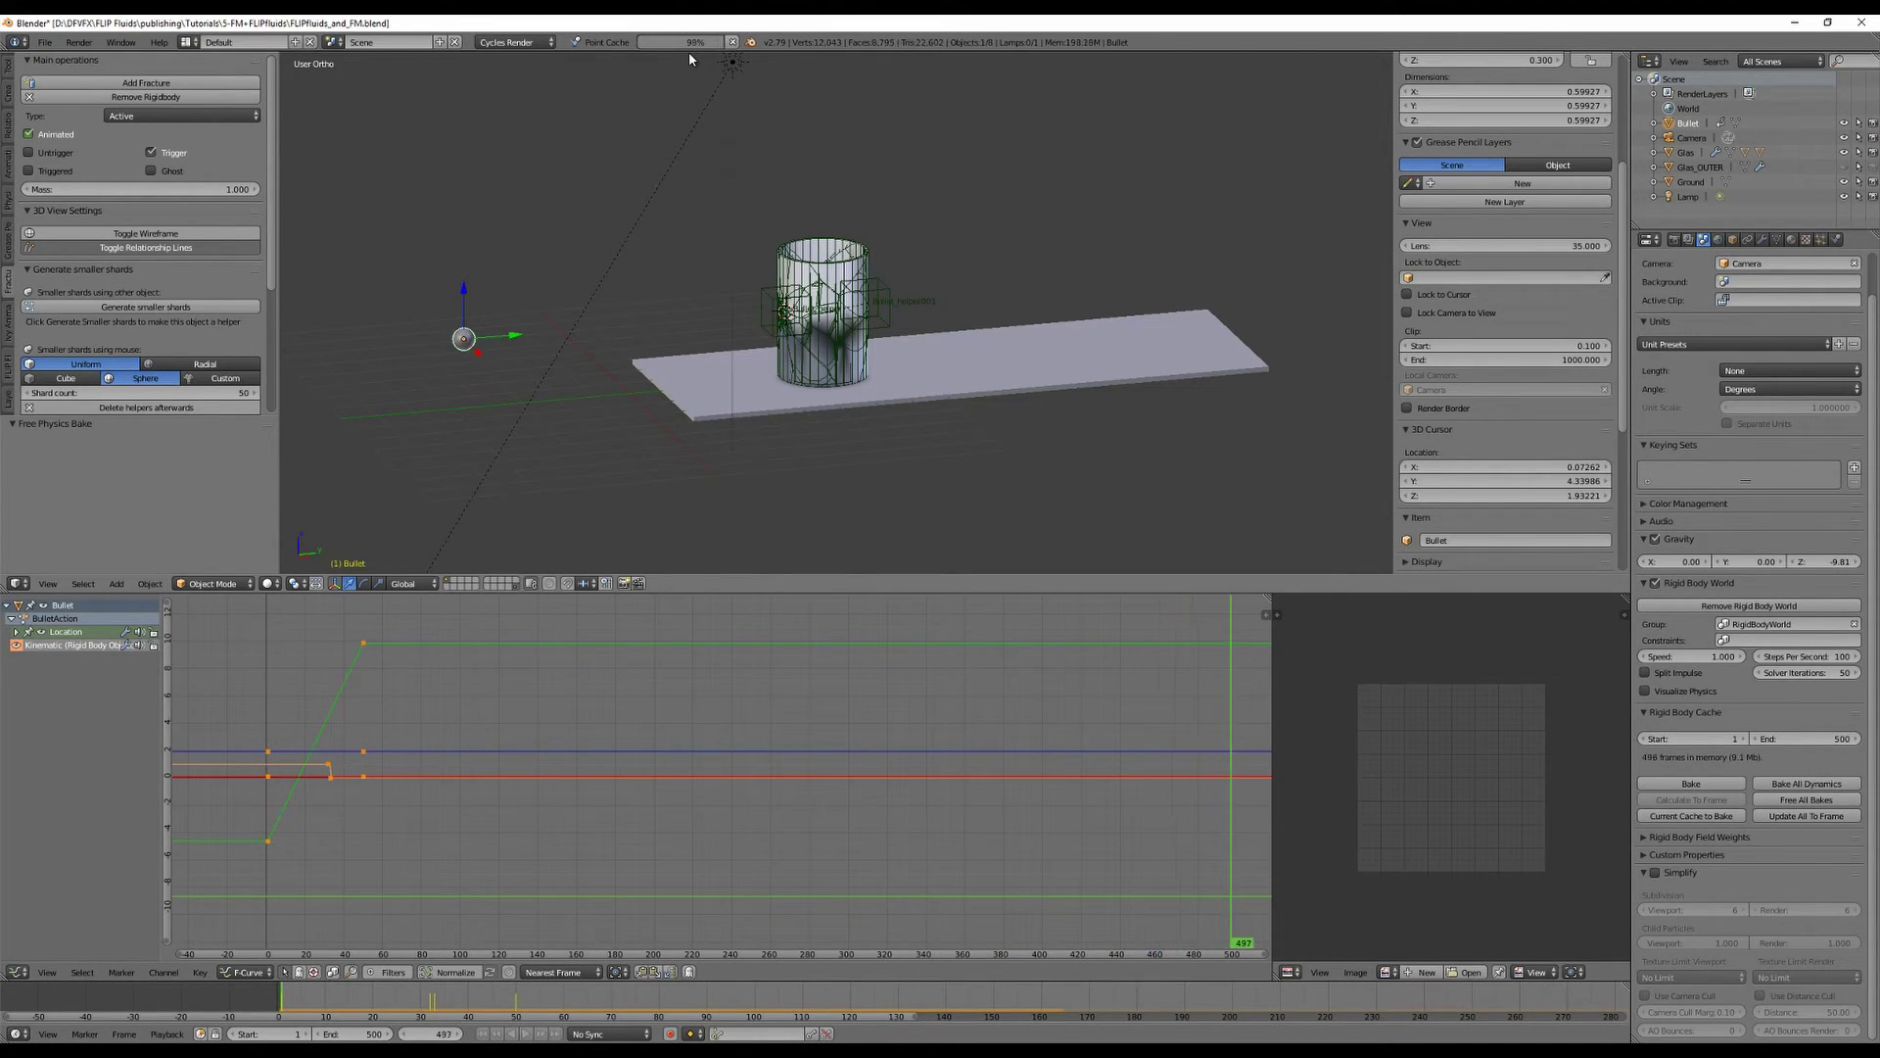
key(alt+a)
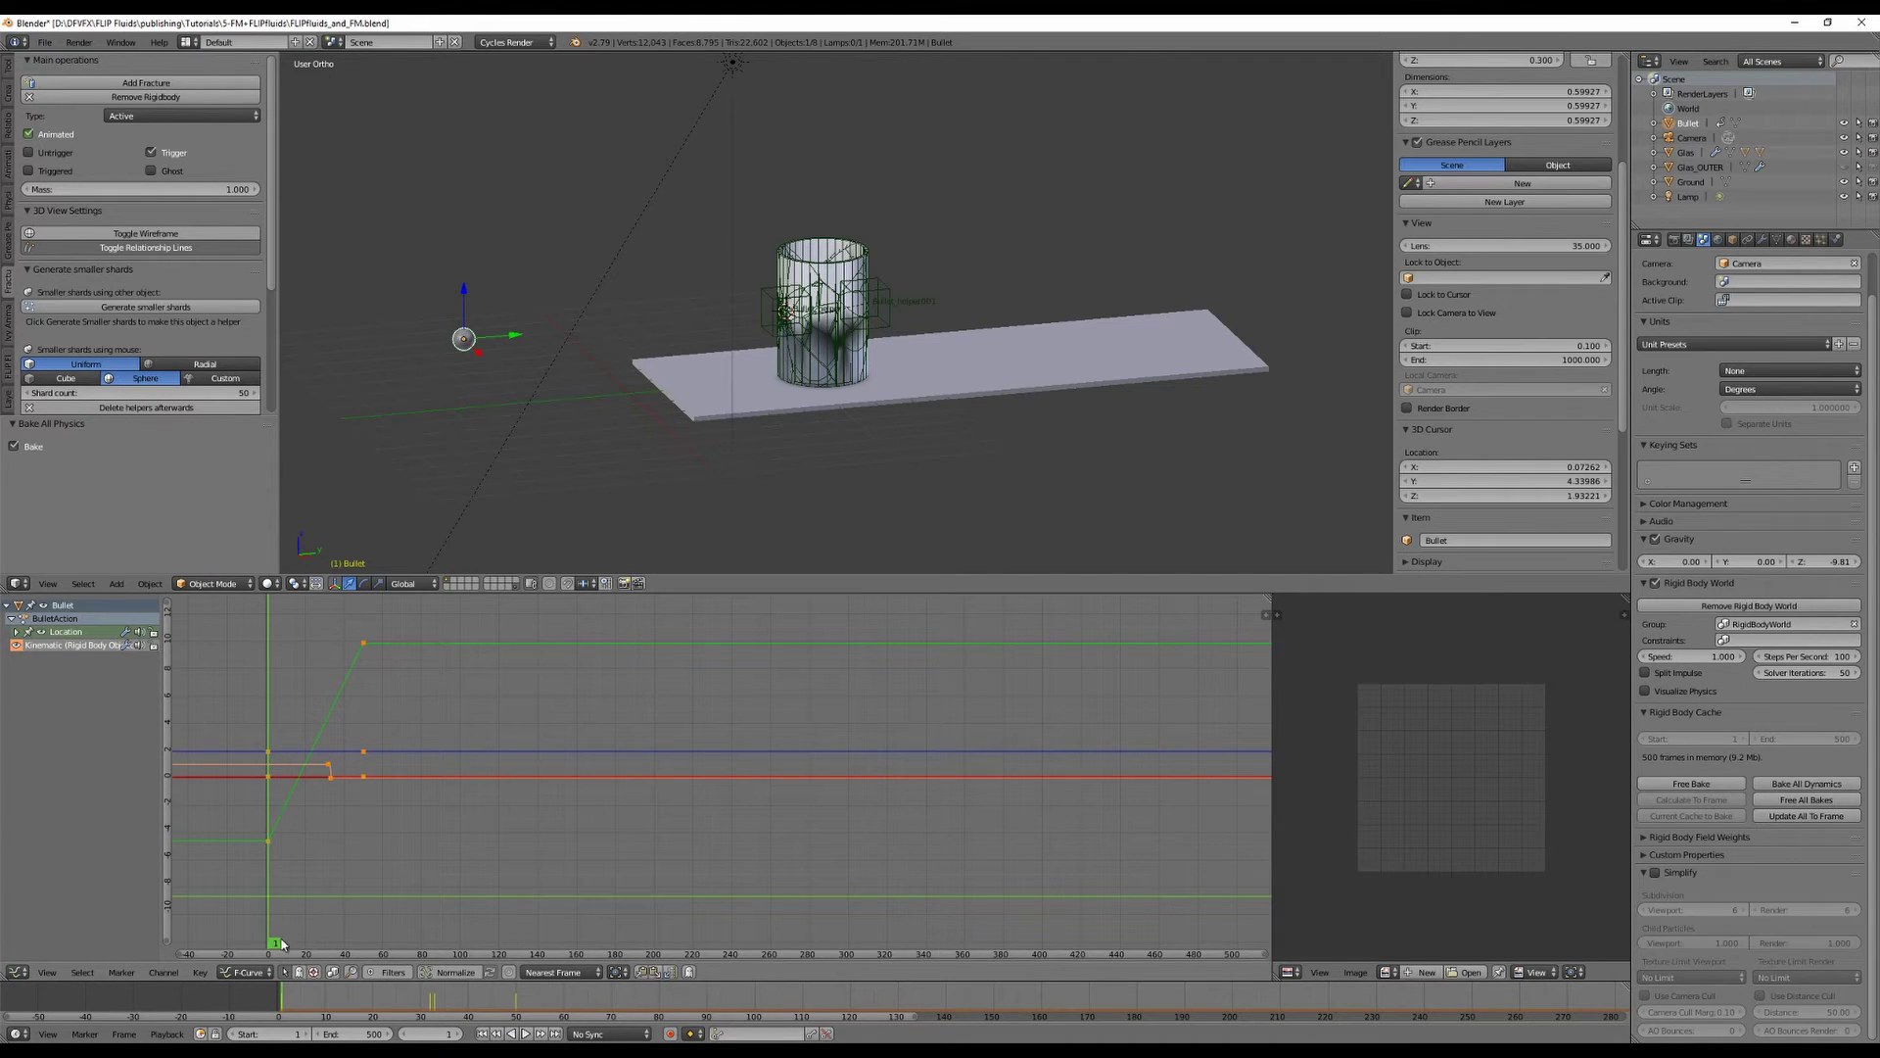
drag(409, 952, 314, 944)
key(shift+Left)
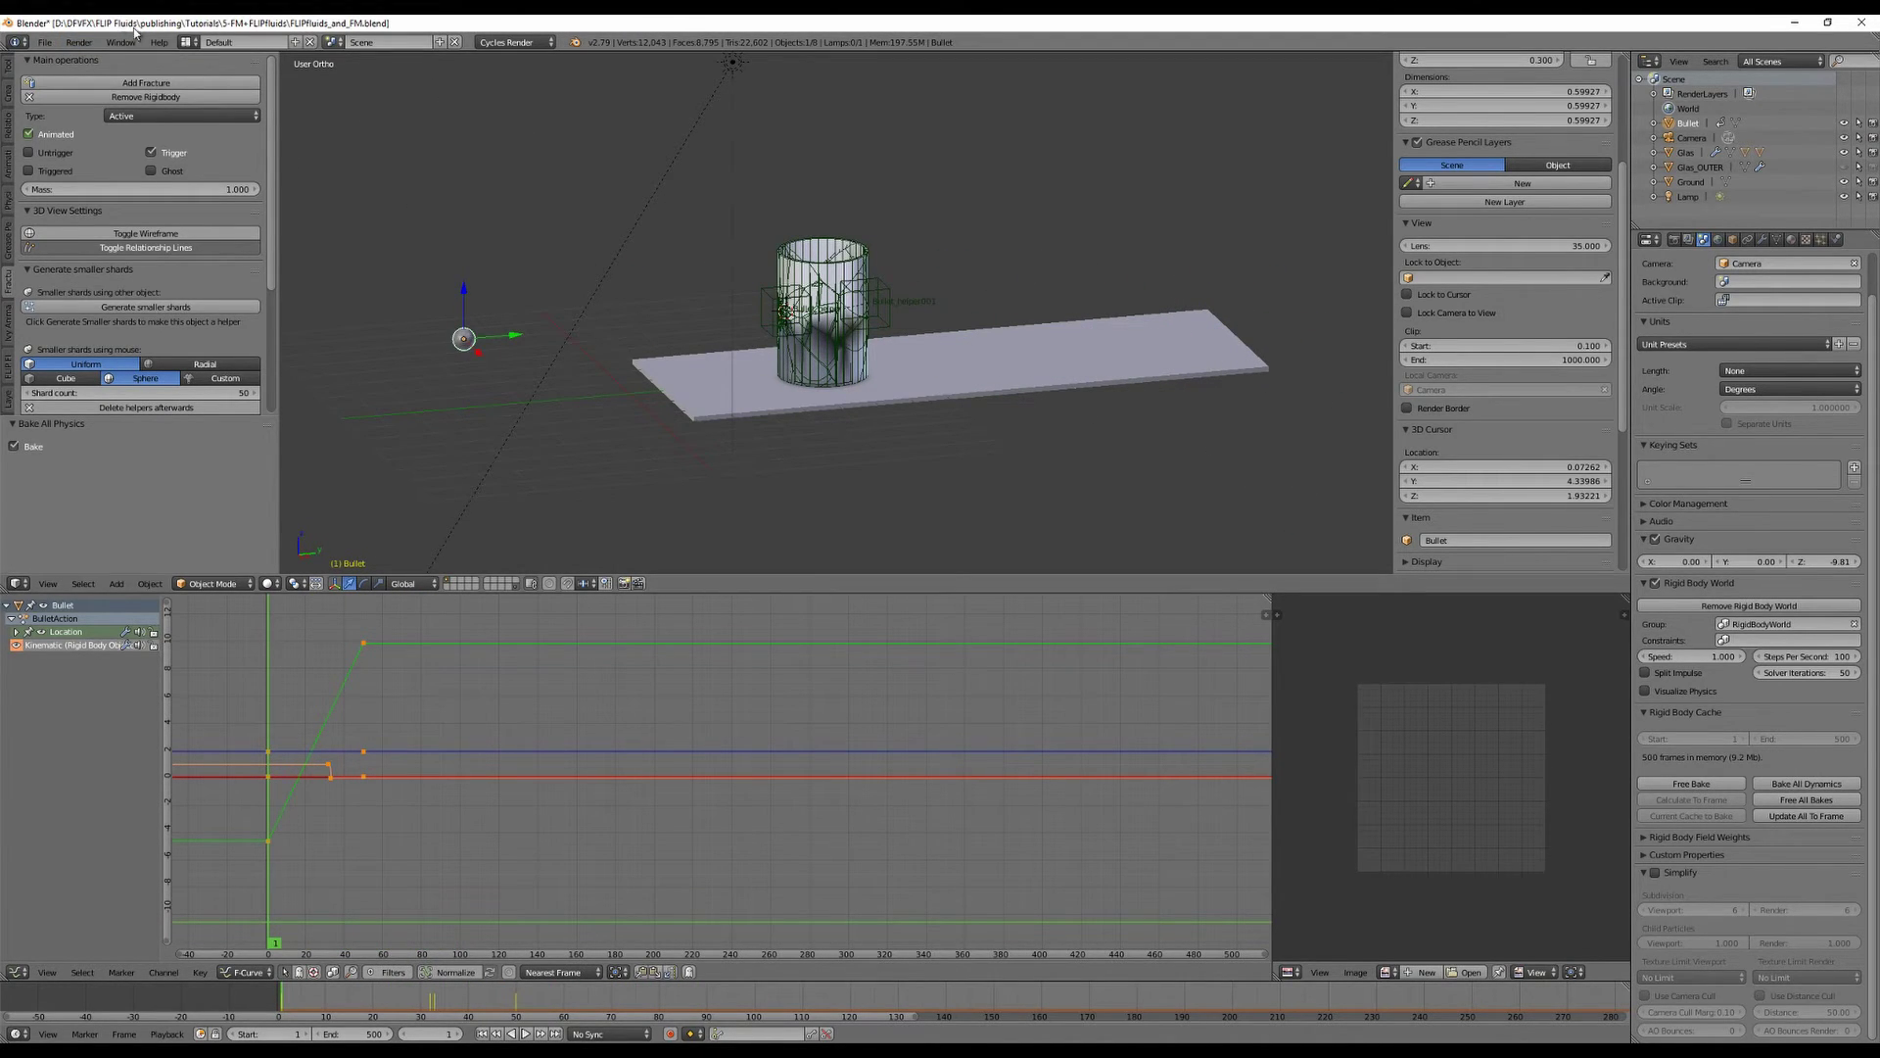
Save the project over the existing FLIPfluids_and_FM.blend file.
key(ctrl+s)
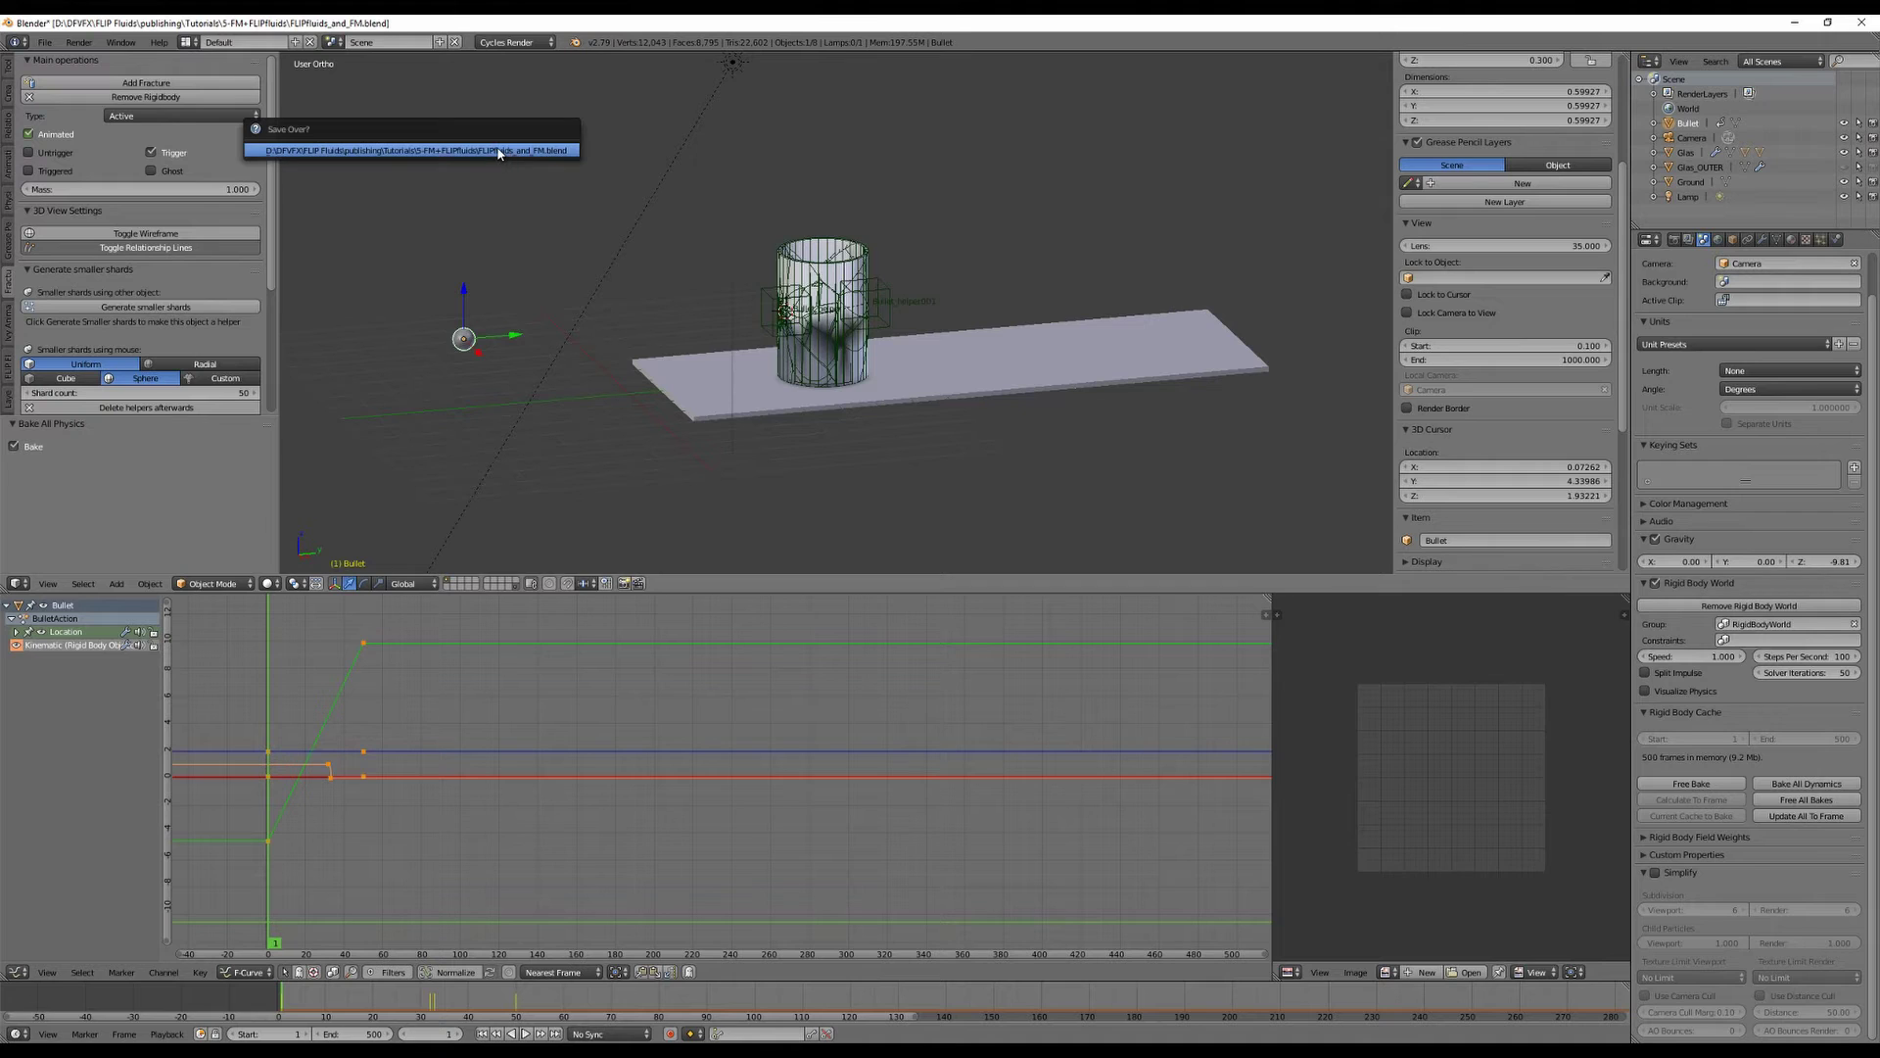
click(396, 149)
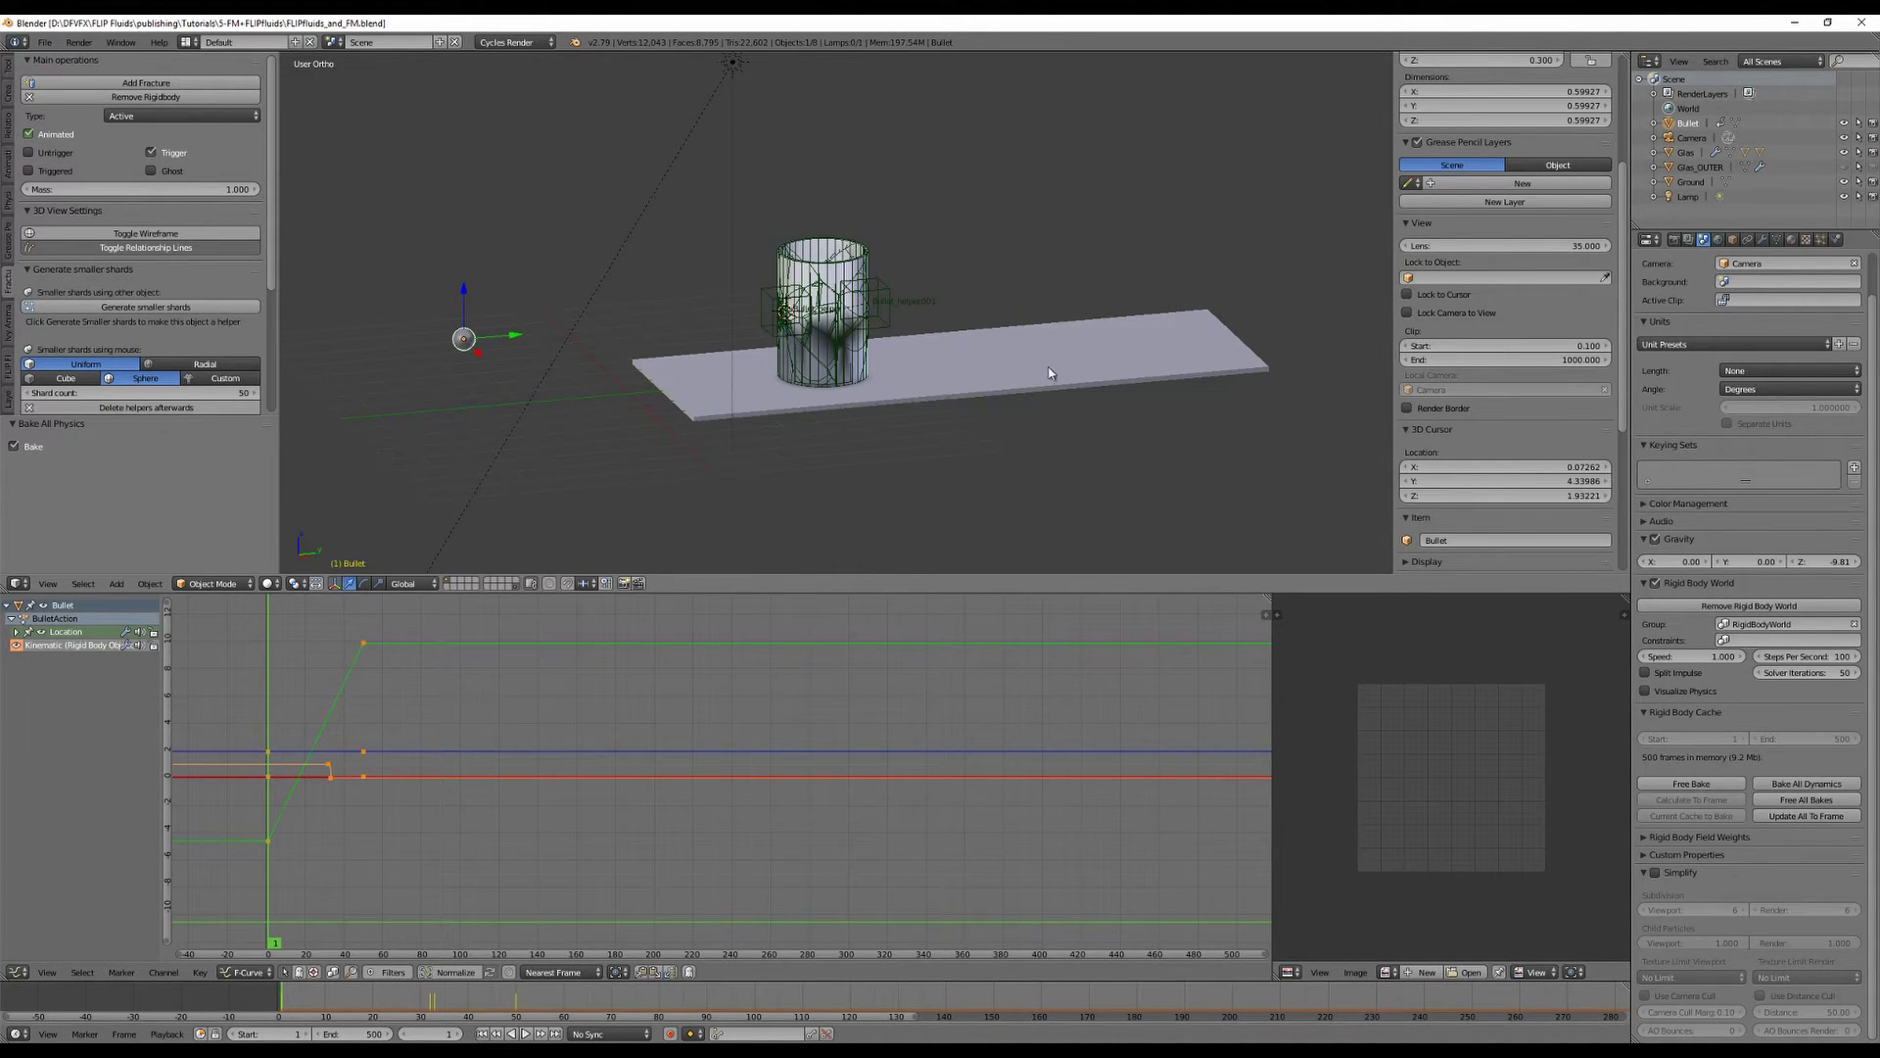
Collapse the bullet's rigid body physics sections and enable FLIP Fluid physics on the bullet.
middle_drag(1049, 373, 783, 310)
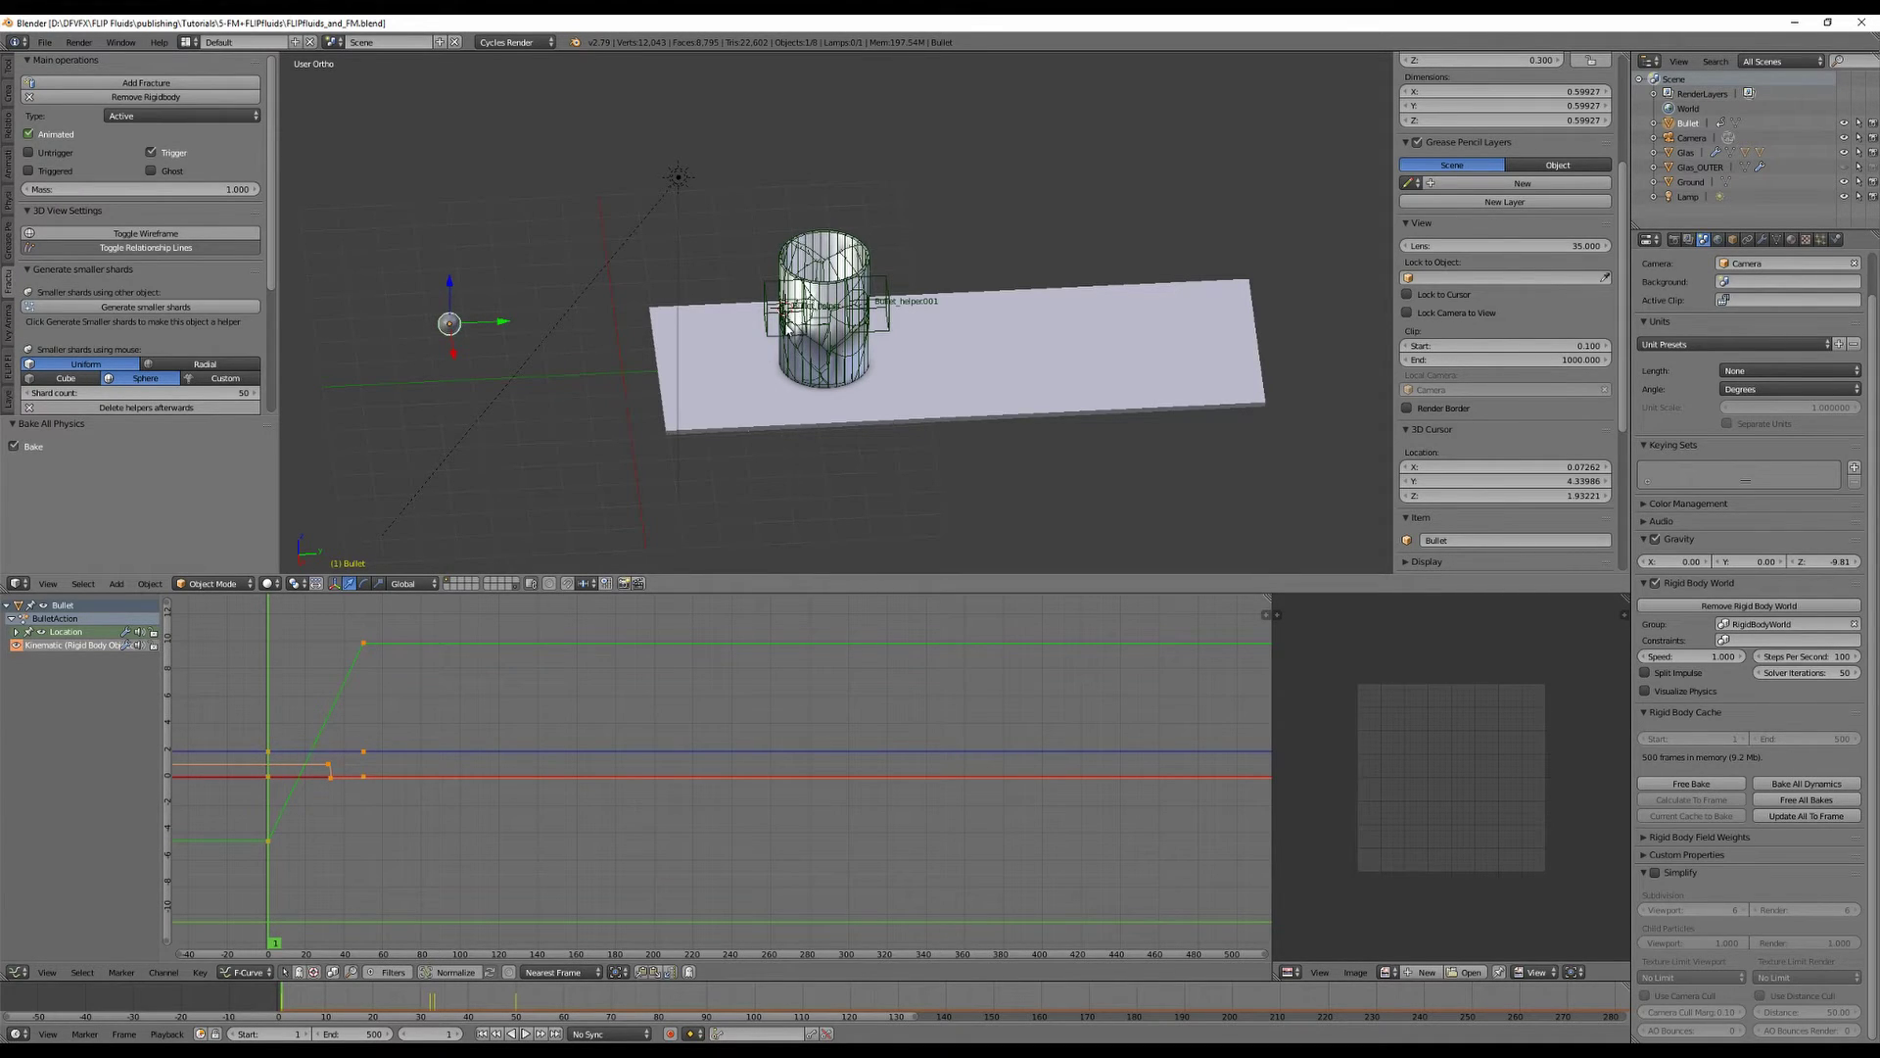
click(1841, 241)
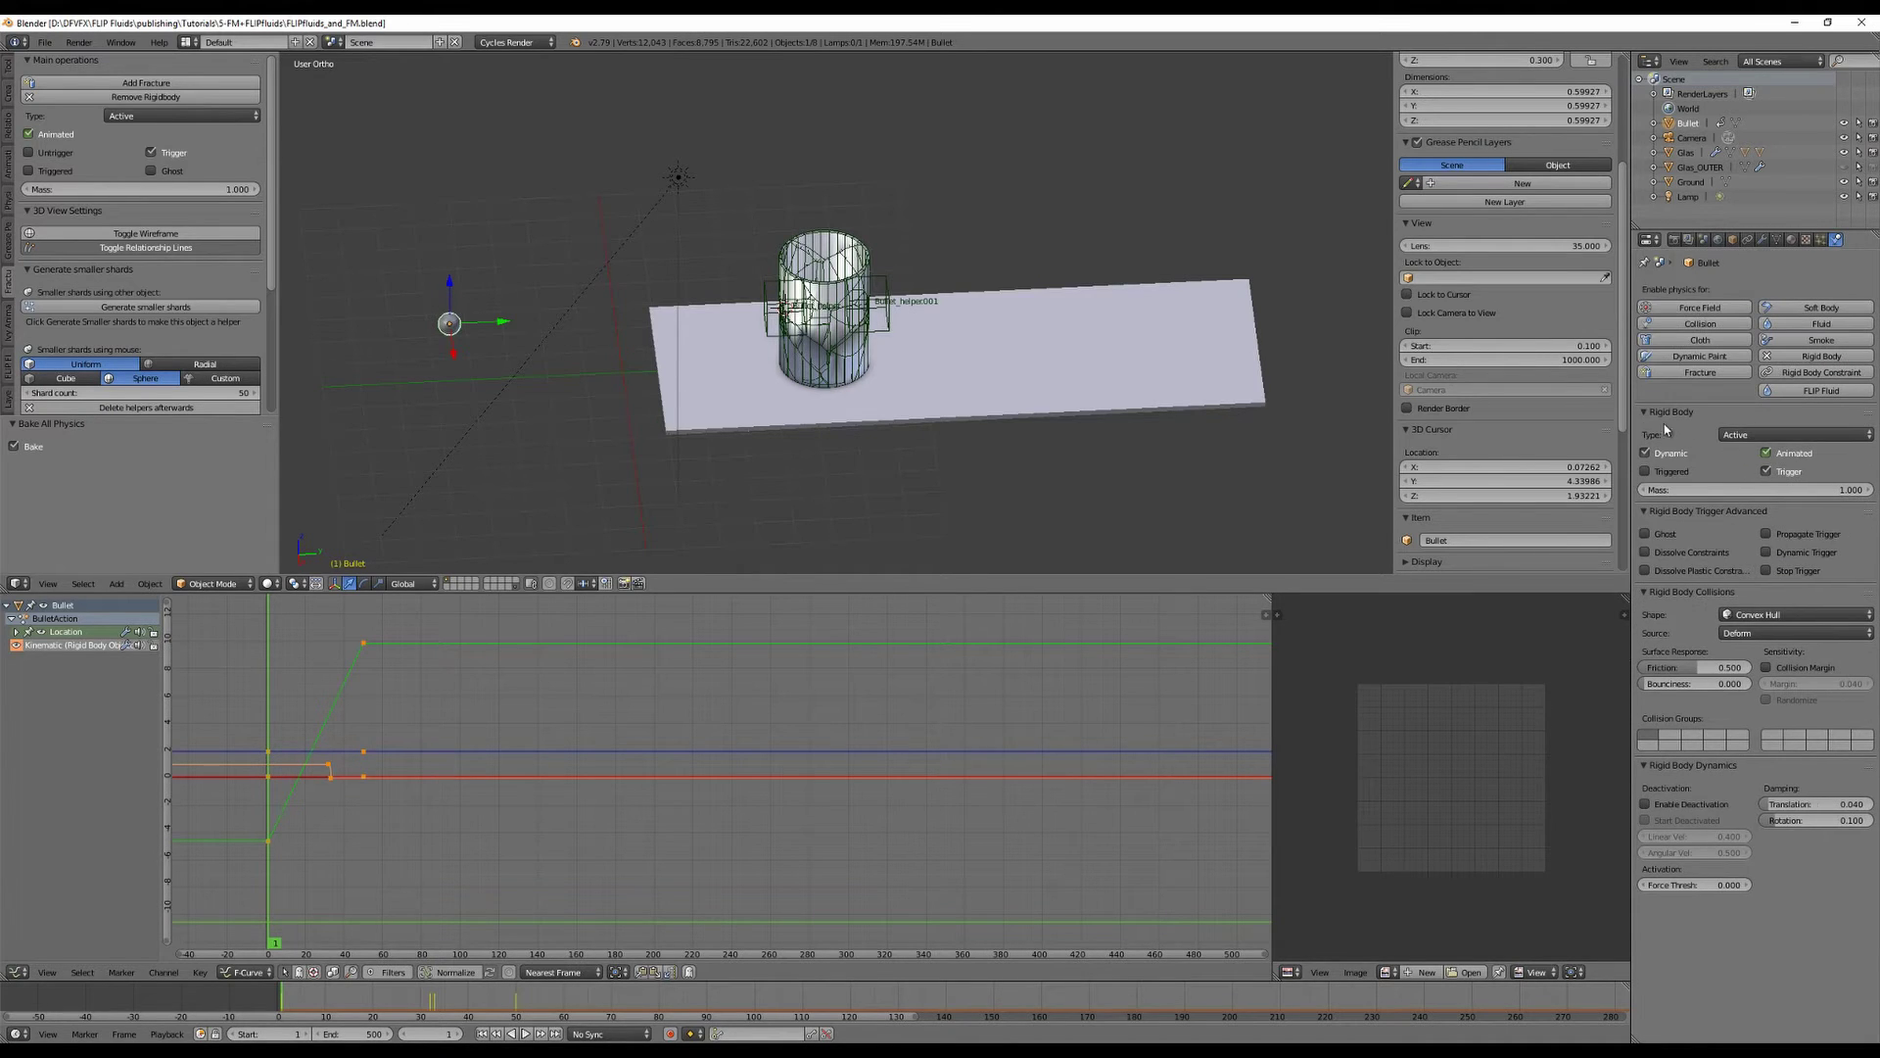
click(1643, 412)
click(1644, 431)
click(1643, 448)
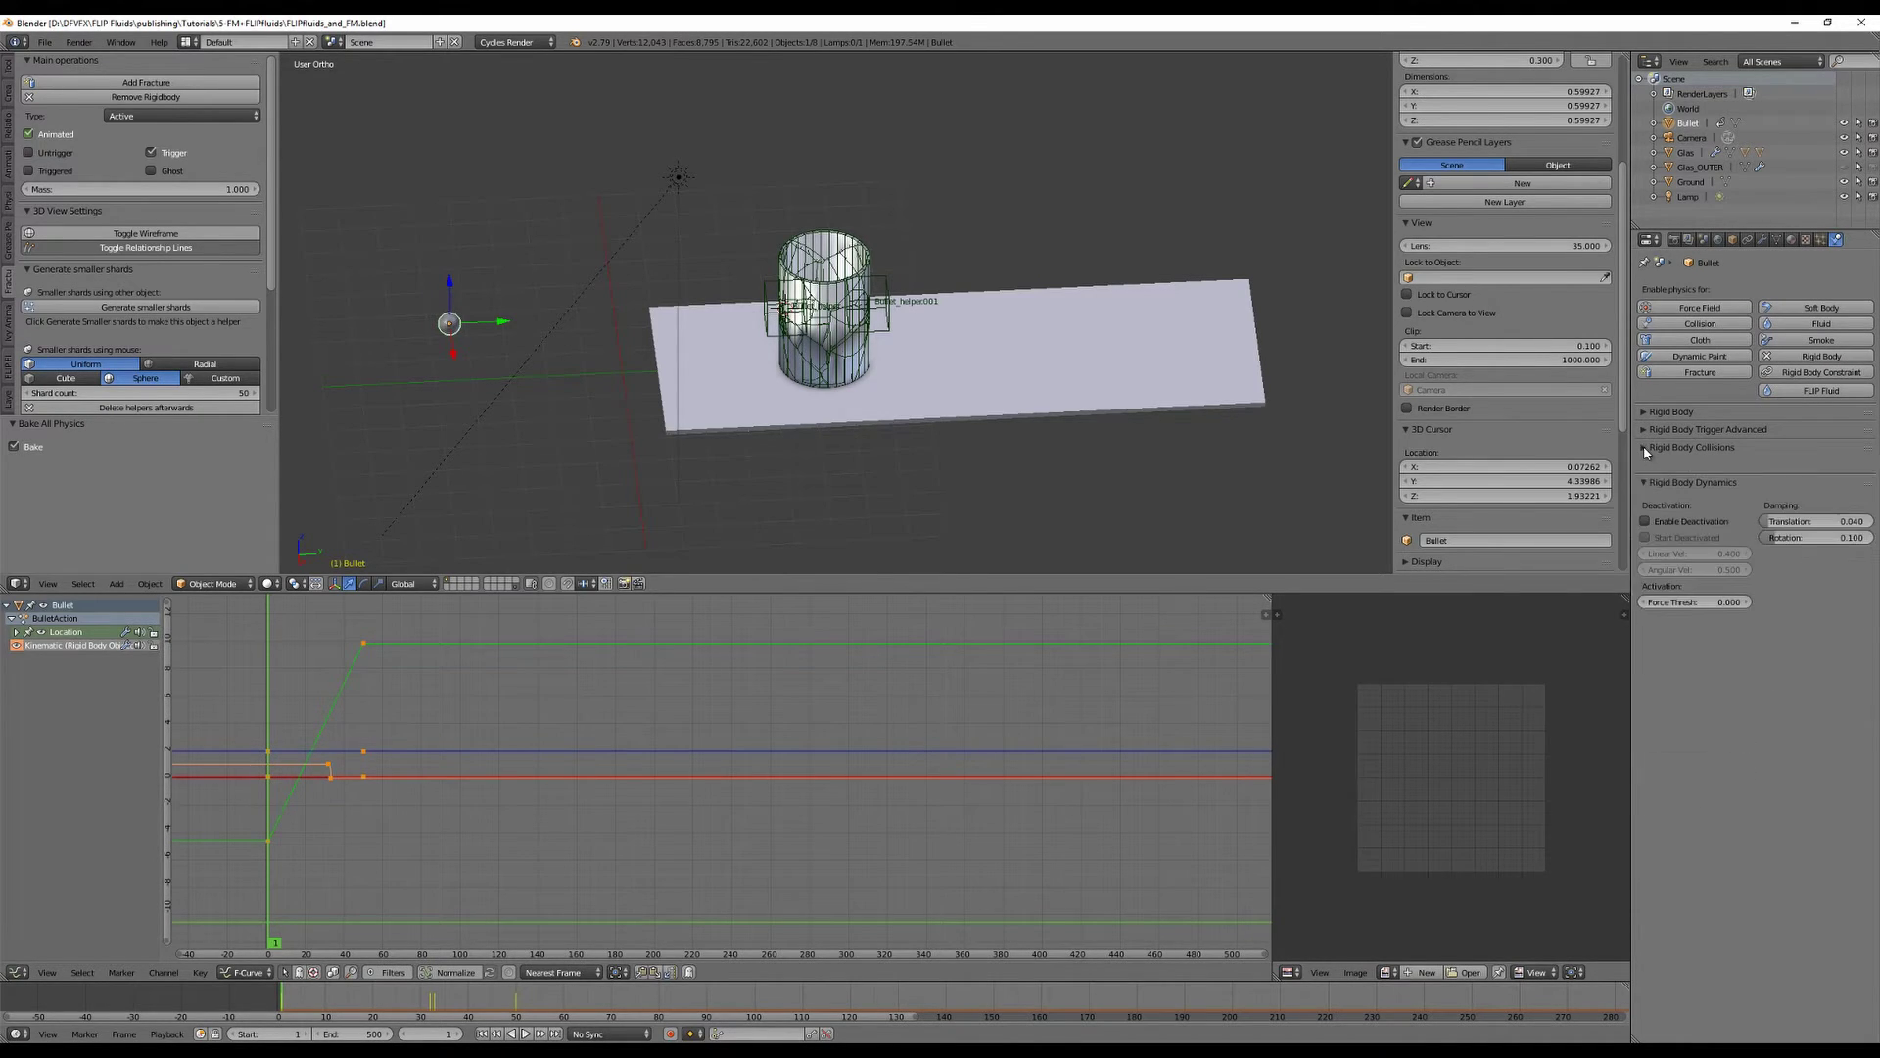
click(1643, 465)
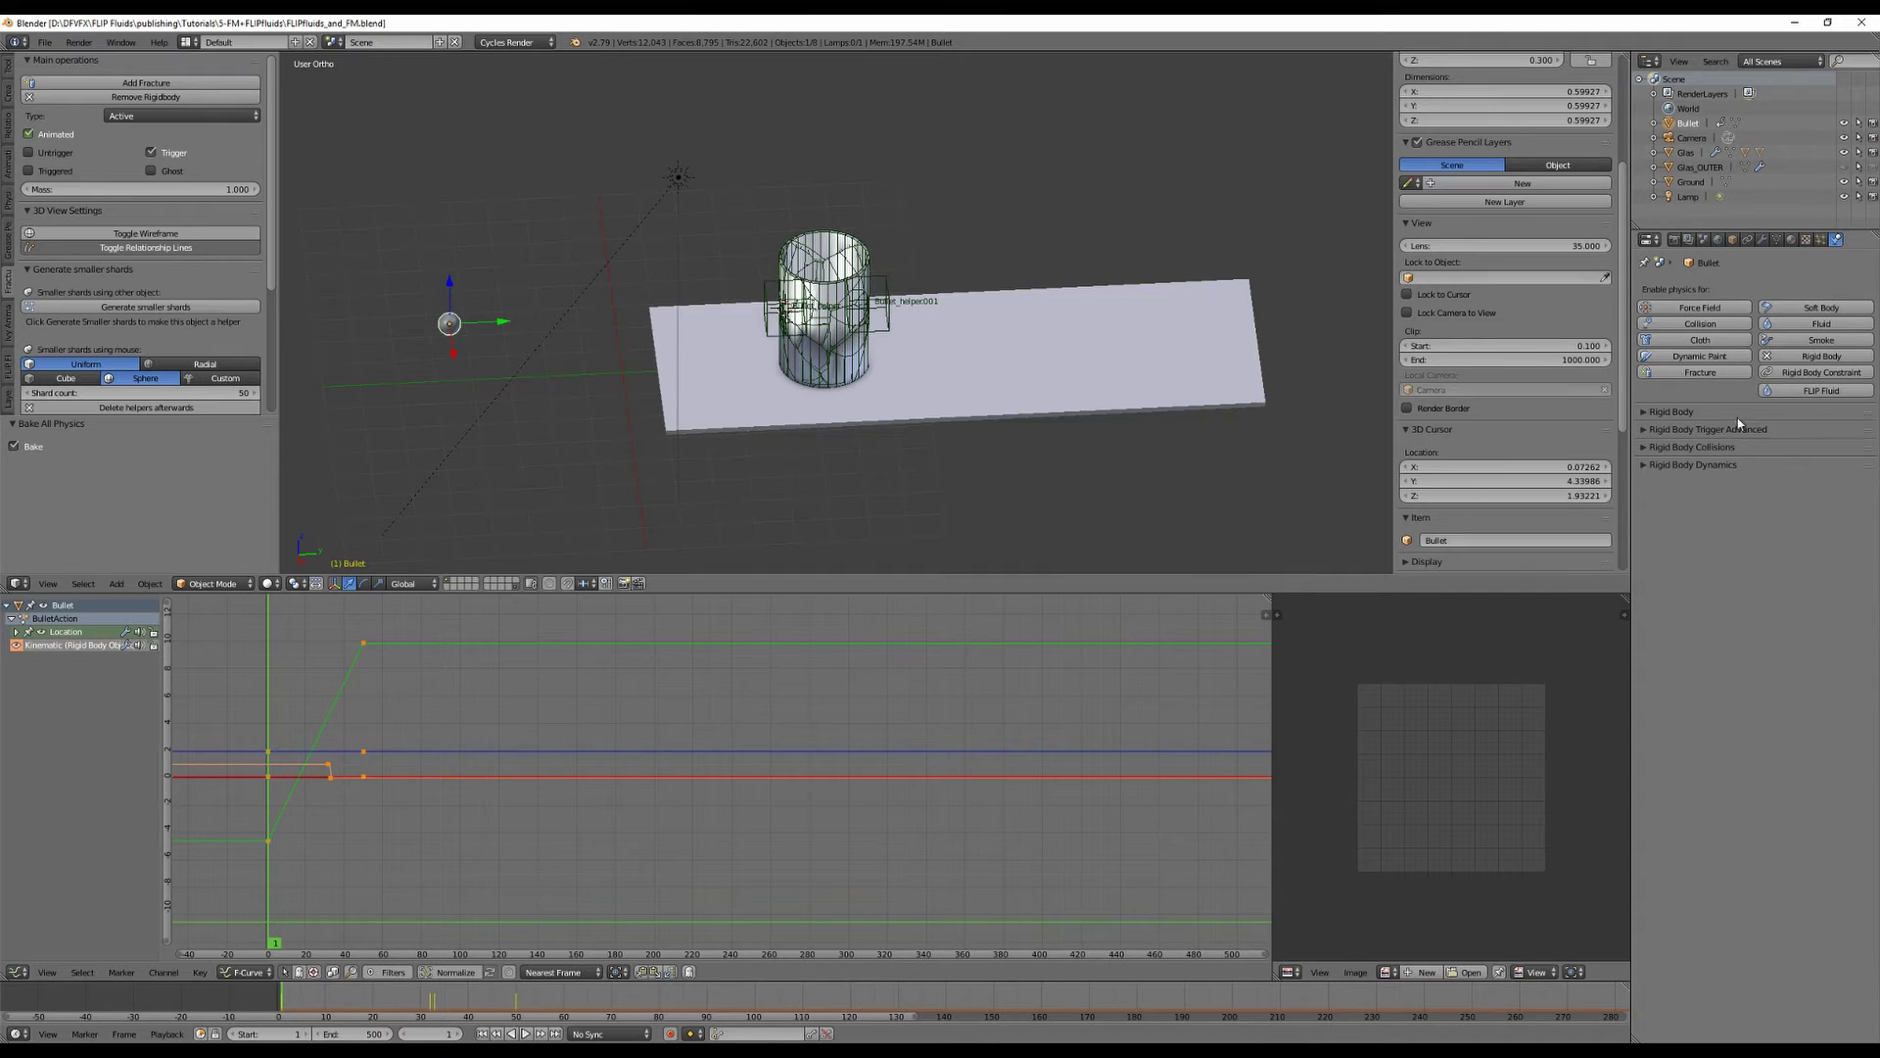
click(1820, 391)
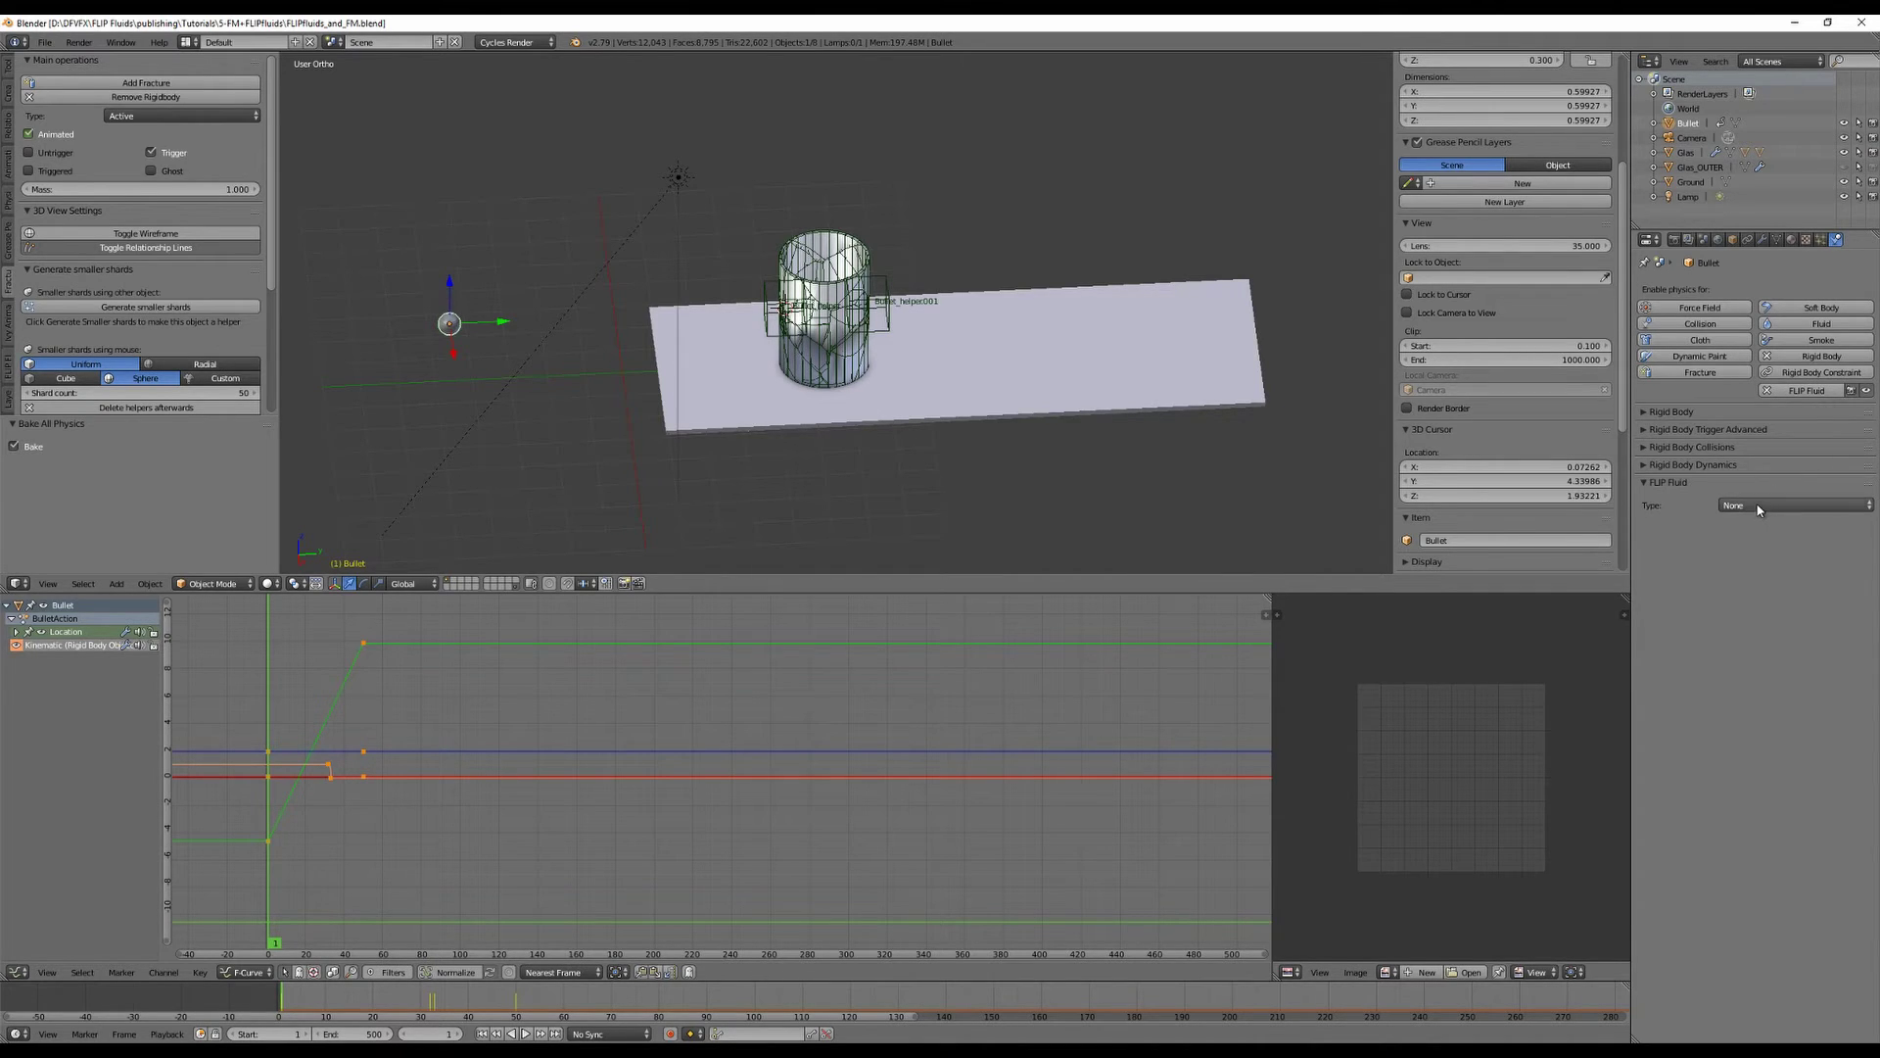
Make the bullet a FLIP Fluid obstacle and enable Export Animated Mesh for it.
click(1792, 505)
click(1753, 444)
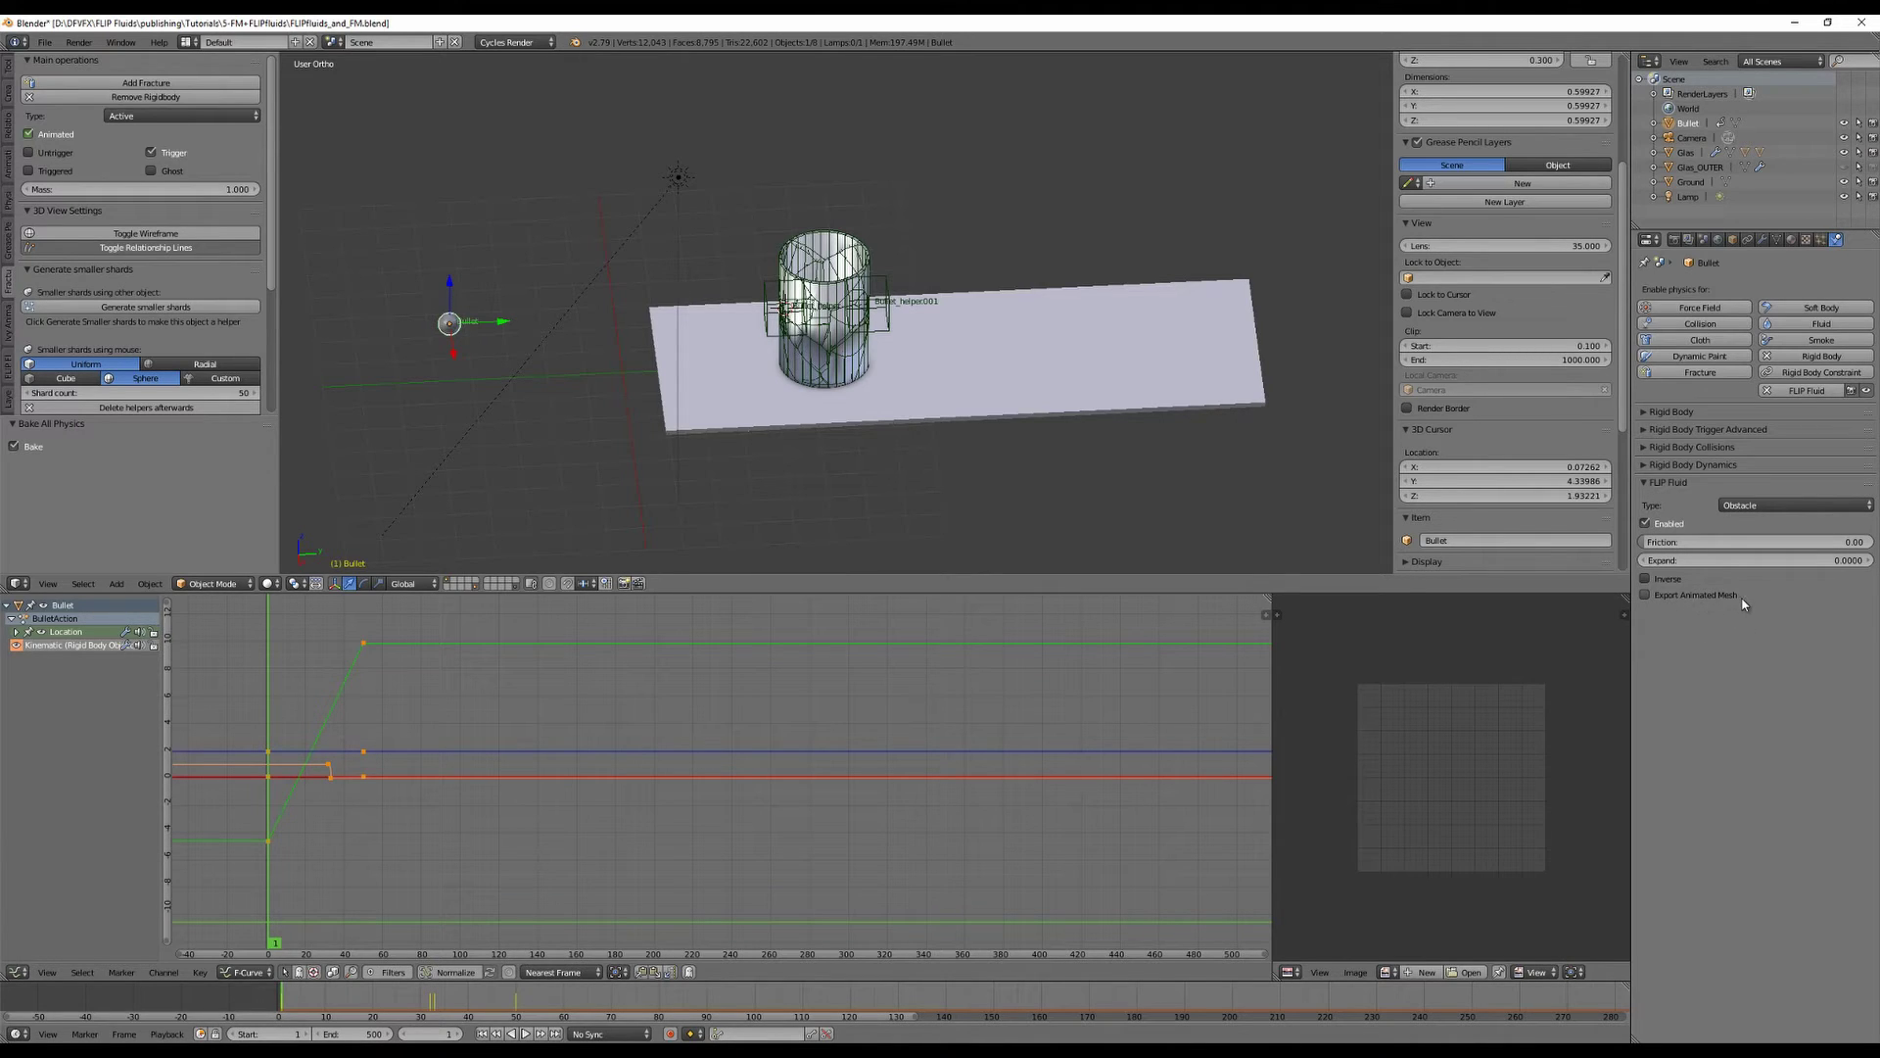
click(1646, 595)
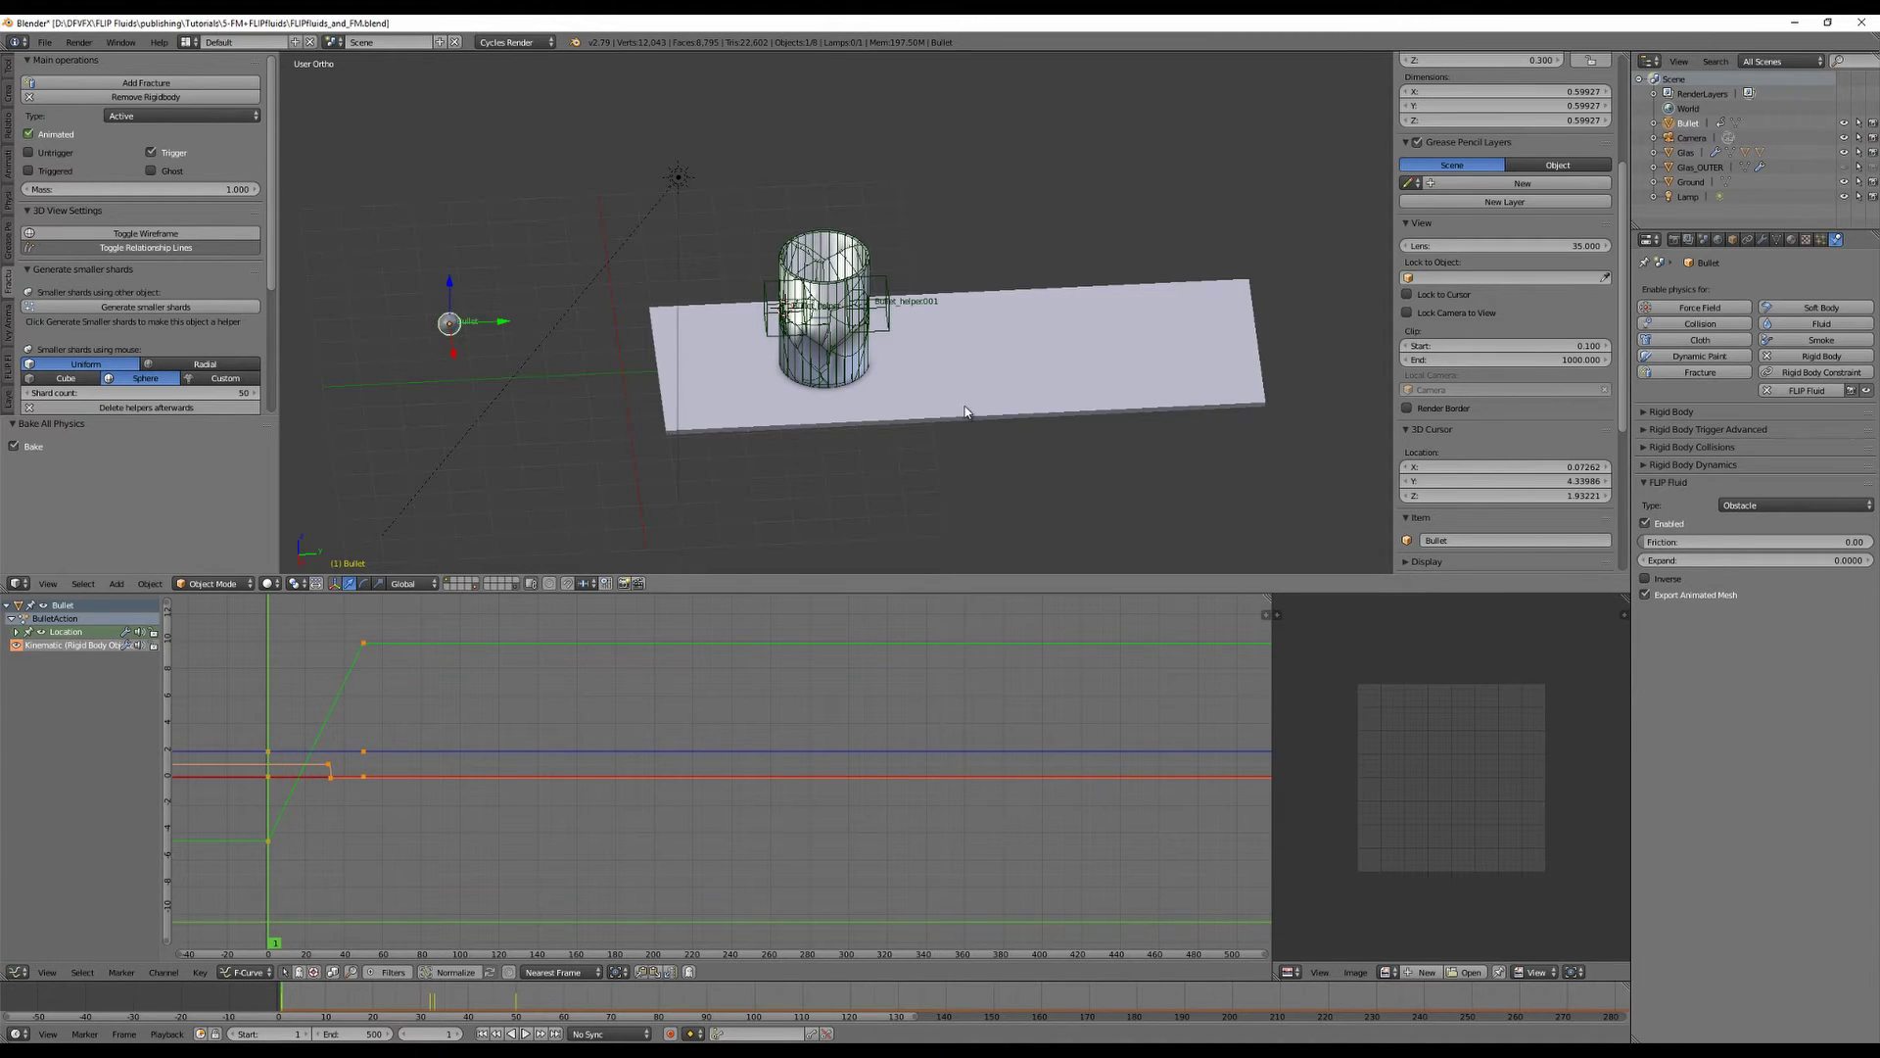
Select the glass and collapse its fracture settings, constraint, utilities and animated mesh sections.
mouse_move(965, 411)
middle_down()
mouse_move(957, 428)
mouse_move(967, 415)
mouse_move(940, 401)
middle_up()
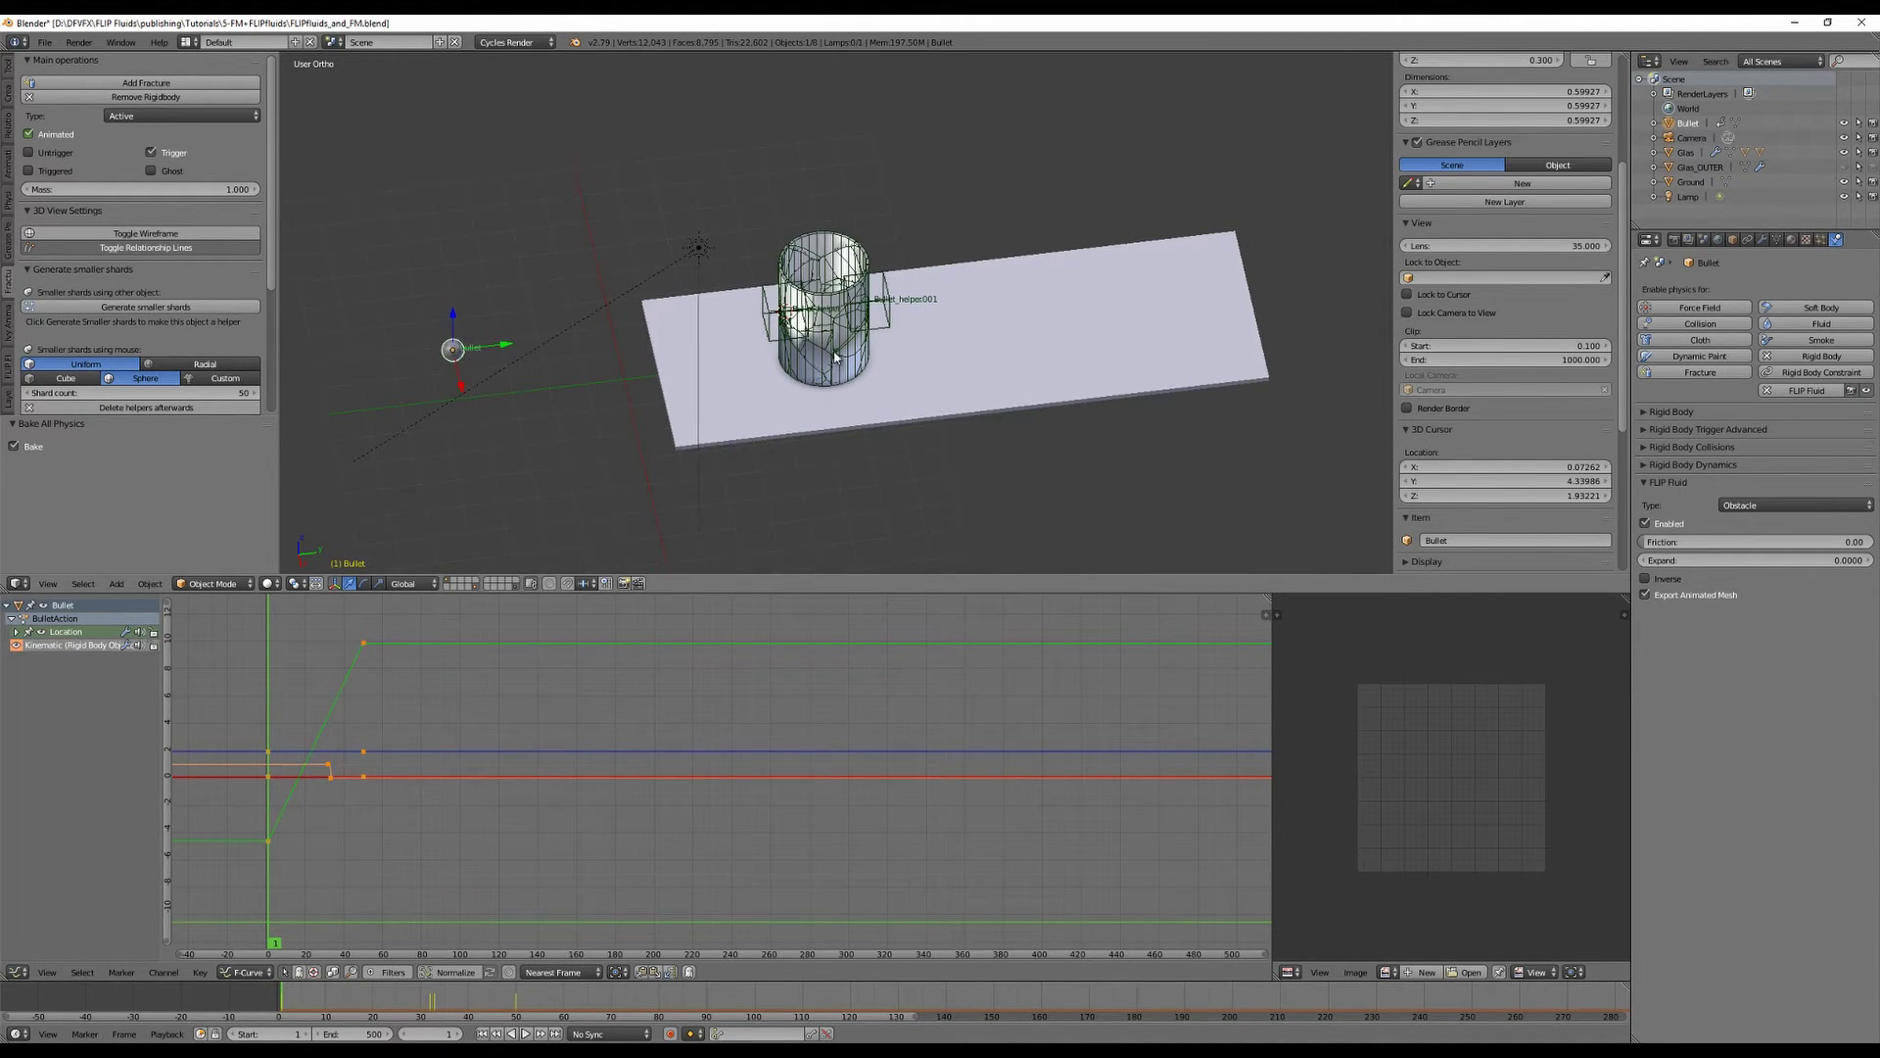
right_click(835, 358)
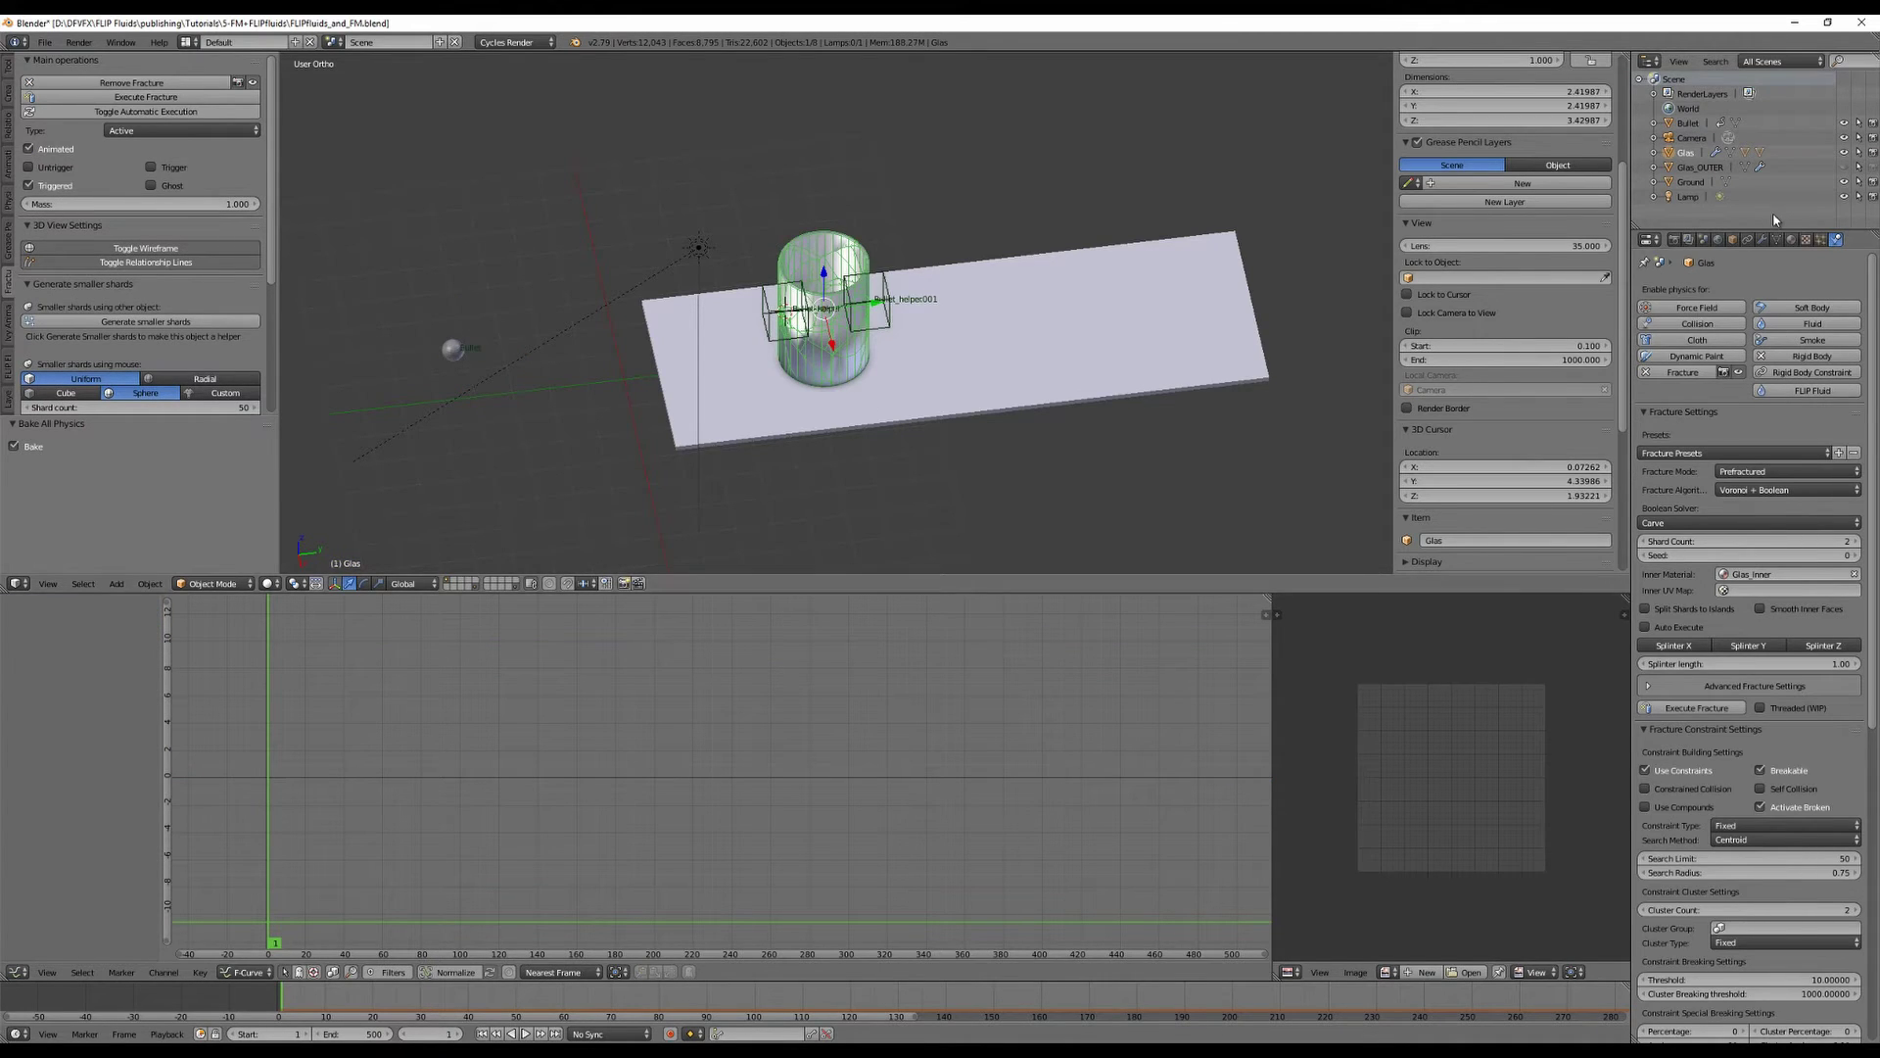
click(1645, 412)
click(1645, 430)
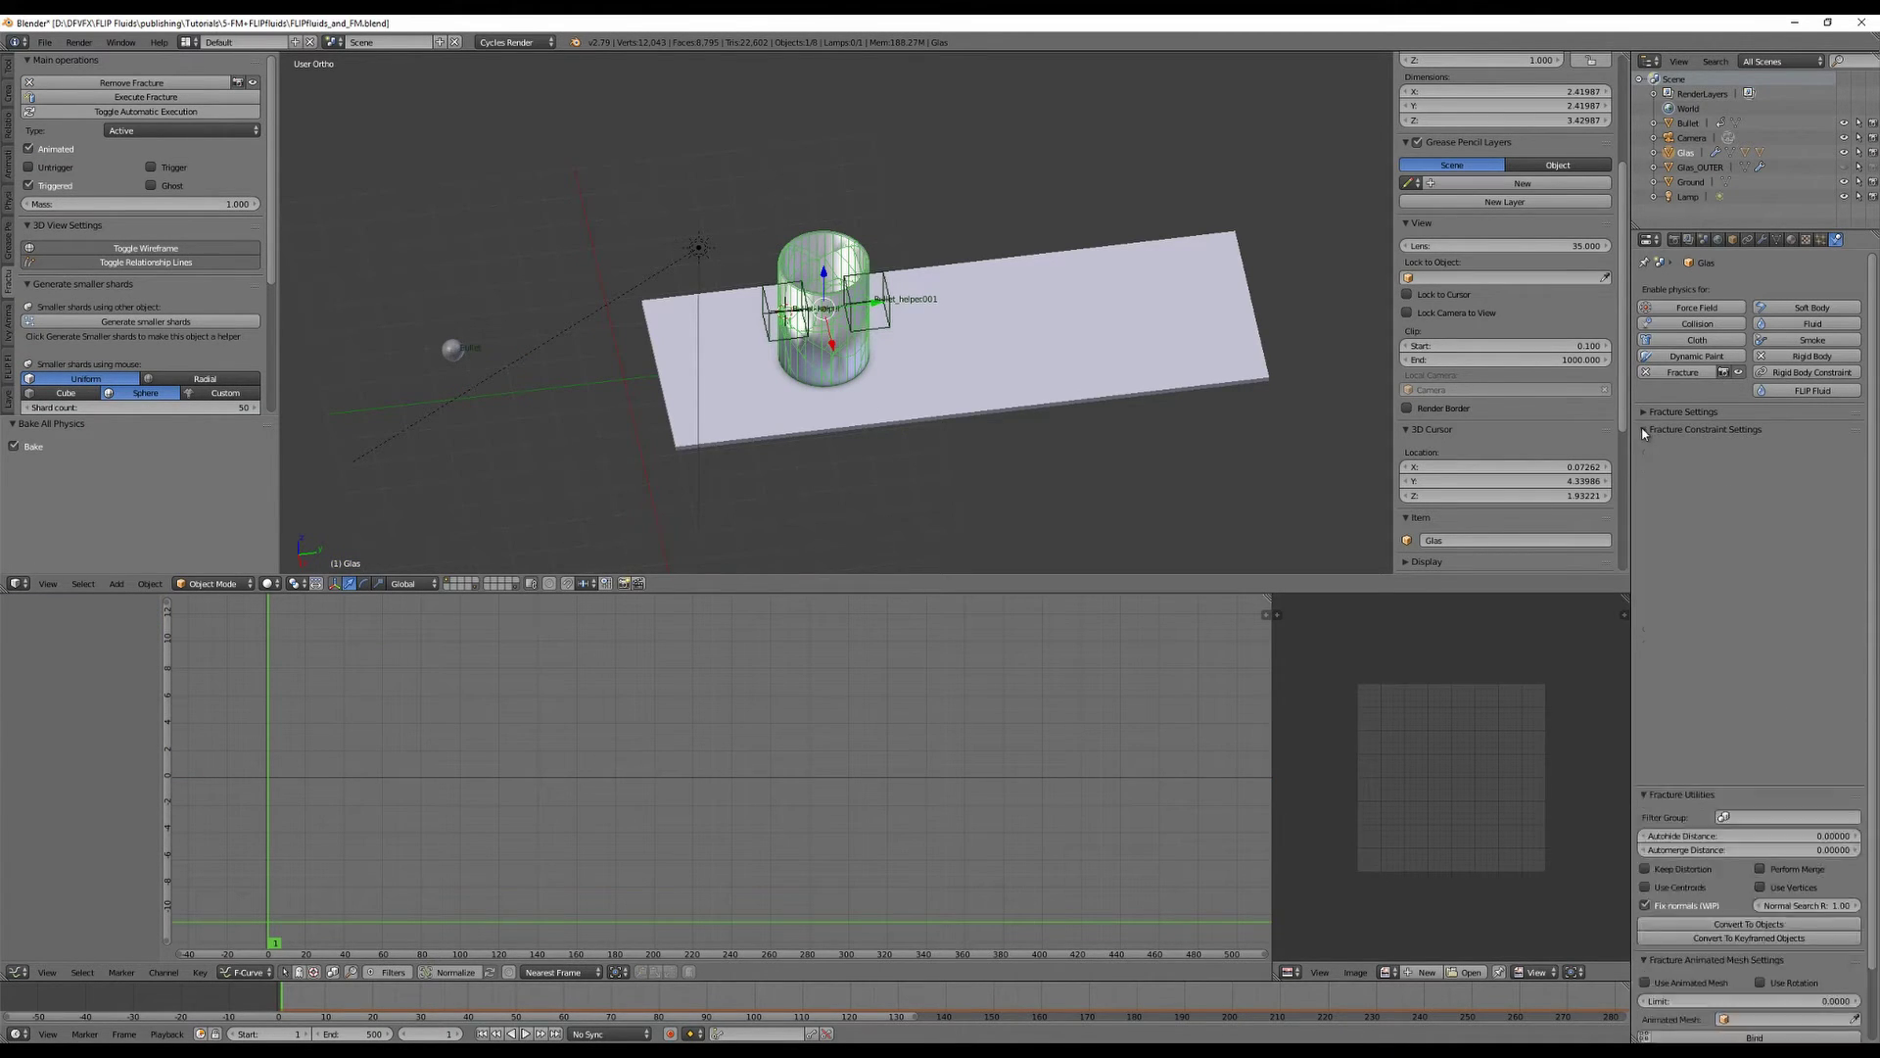
click(1644, 447)
click(1643, 466)
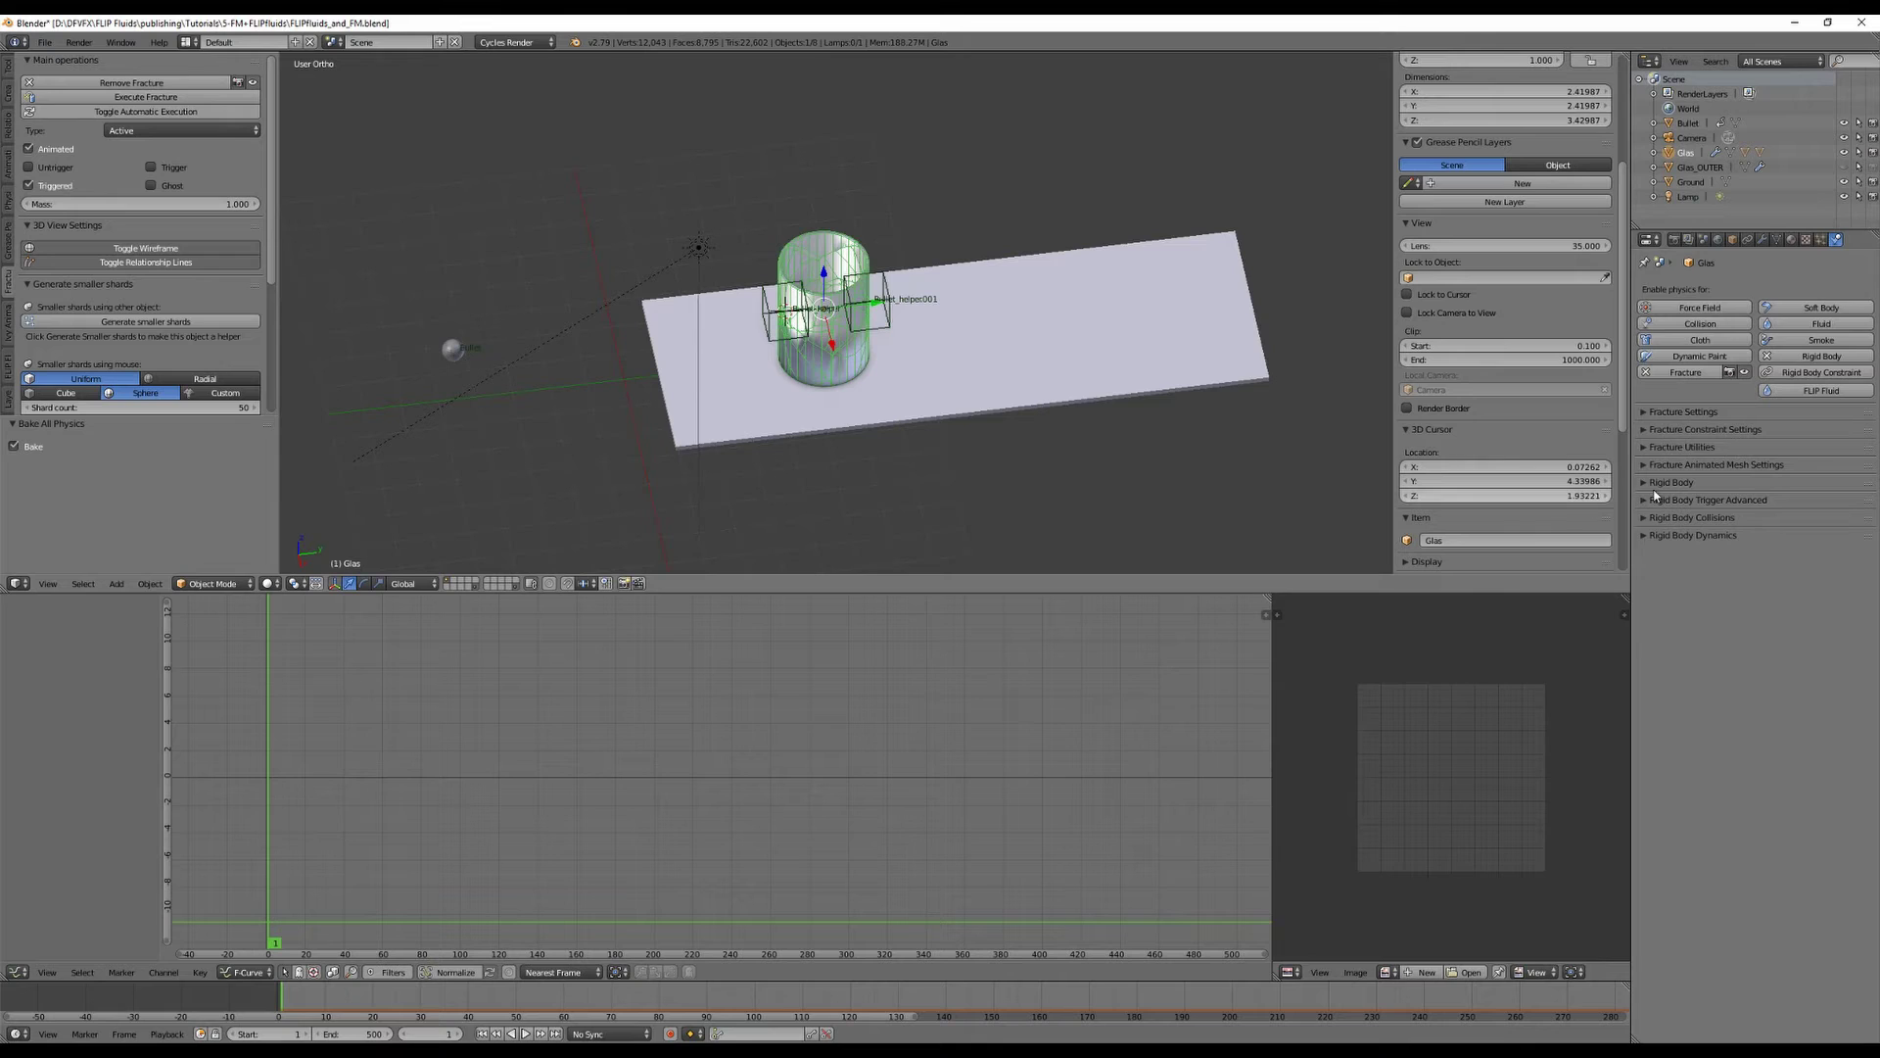
Enable FLIP Fluid physics on the glass as an Obstacle with Export Animated Mesh.
click(1792, 390)
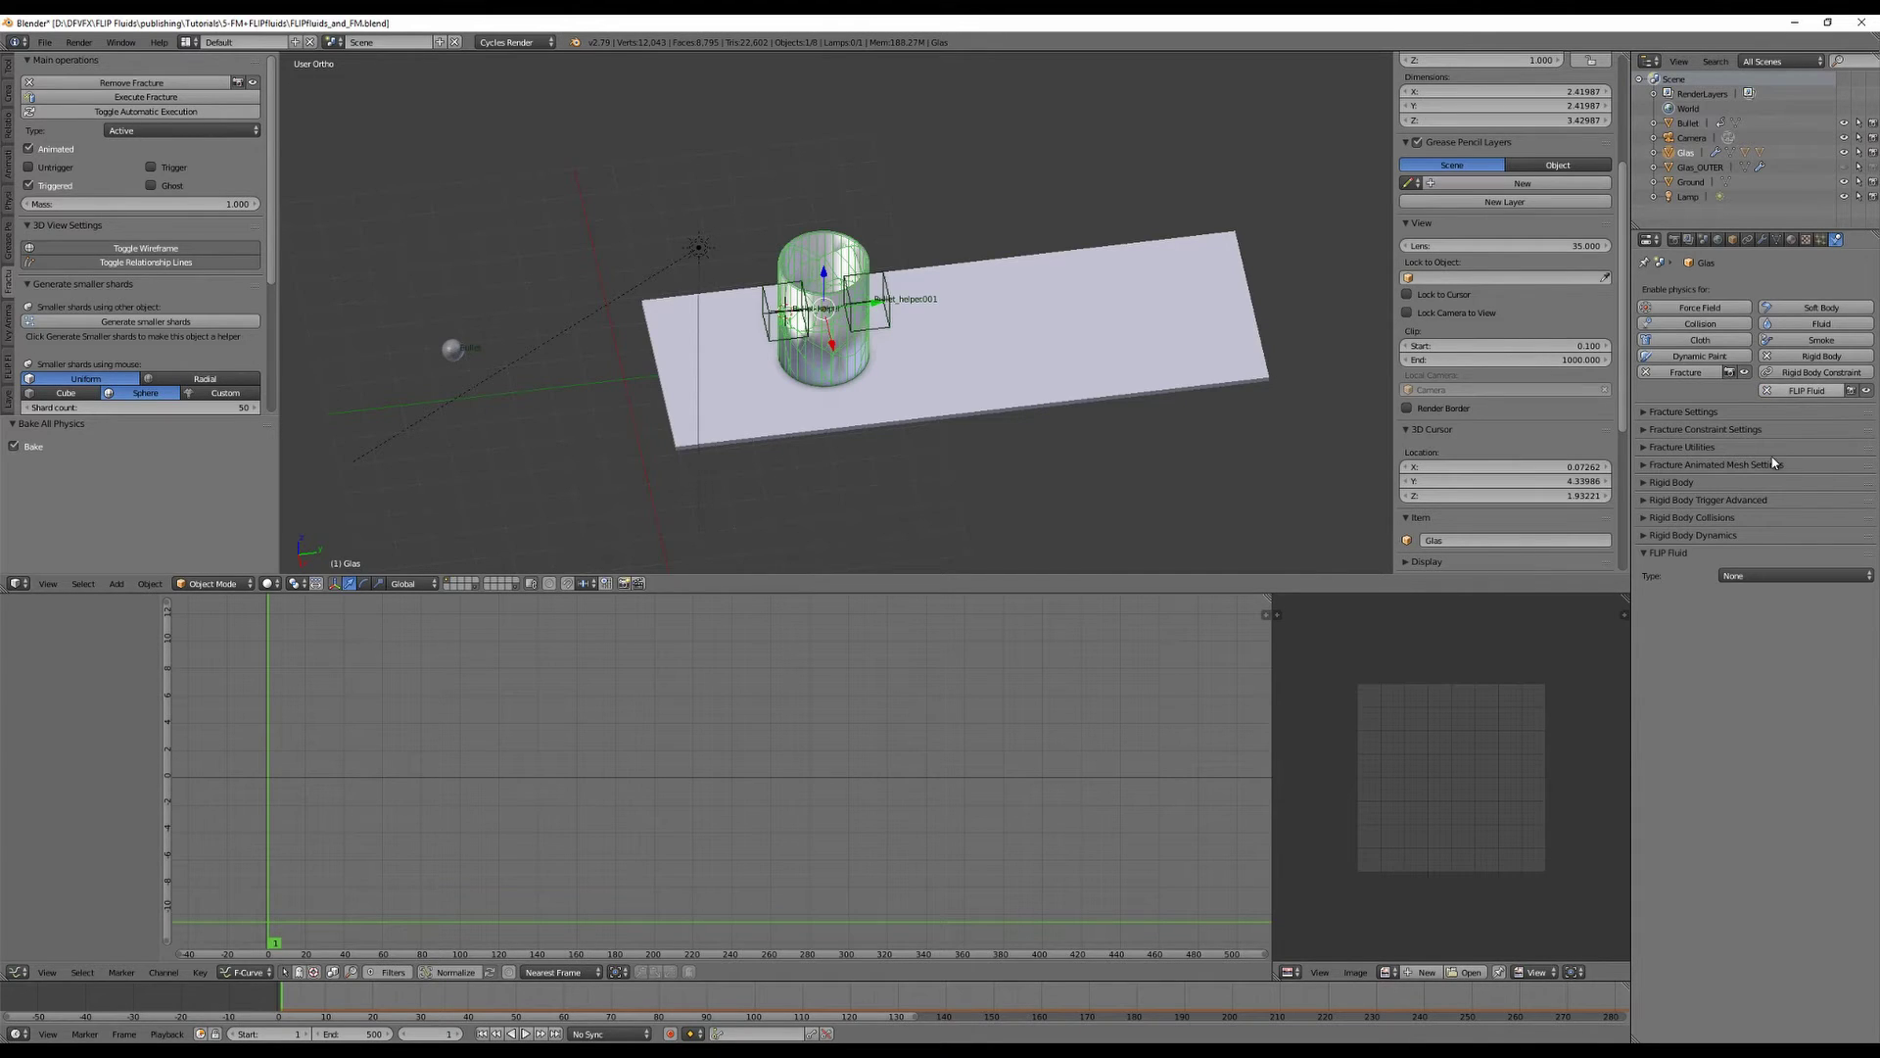
click(1752, 576)
click(1742, 533)
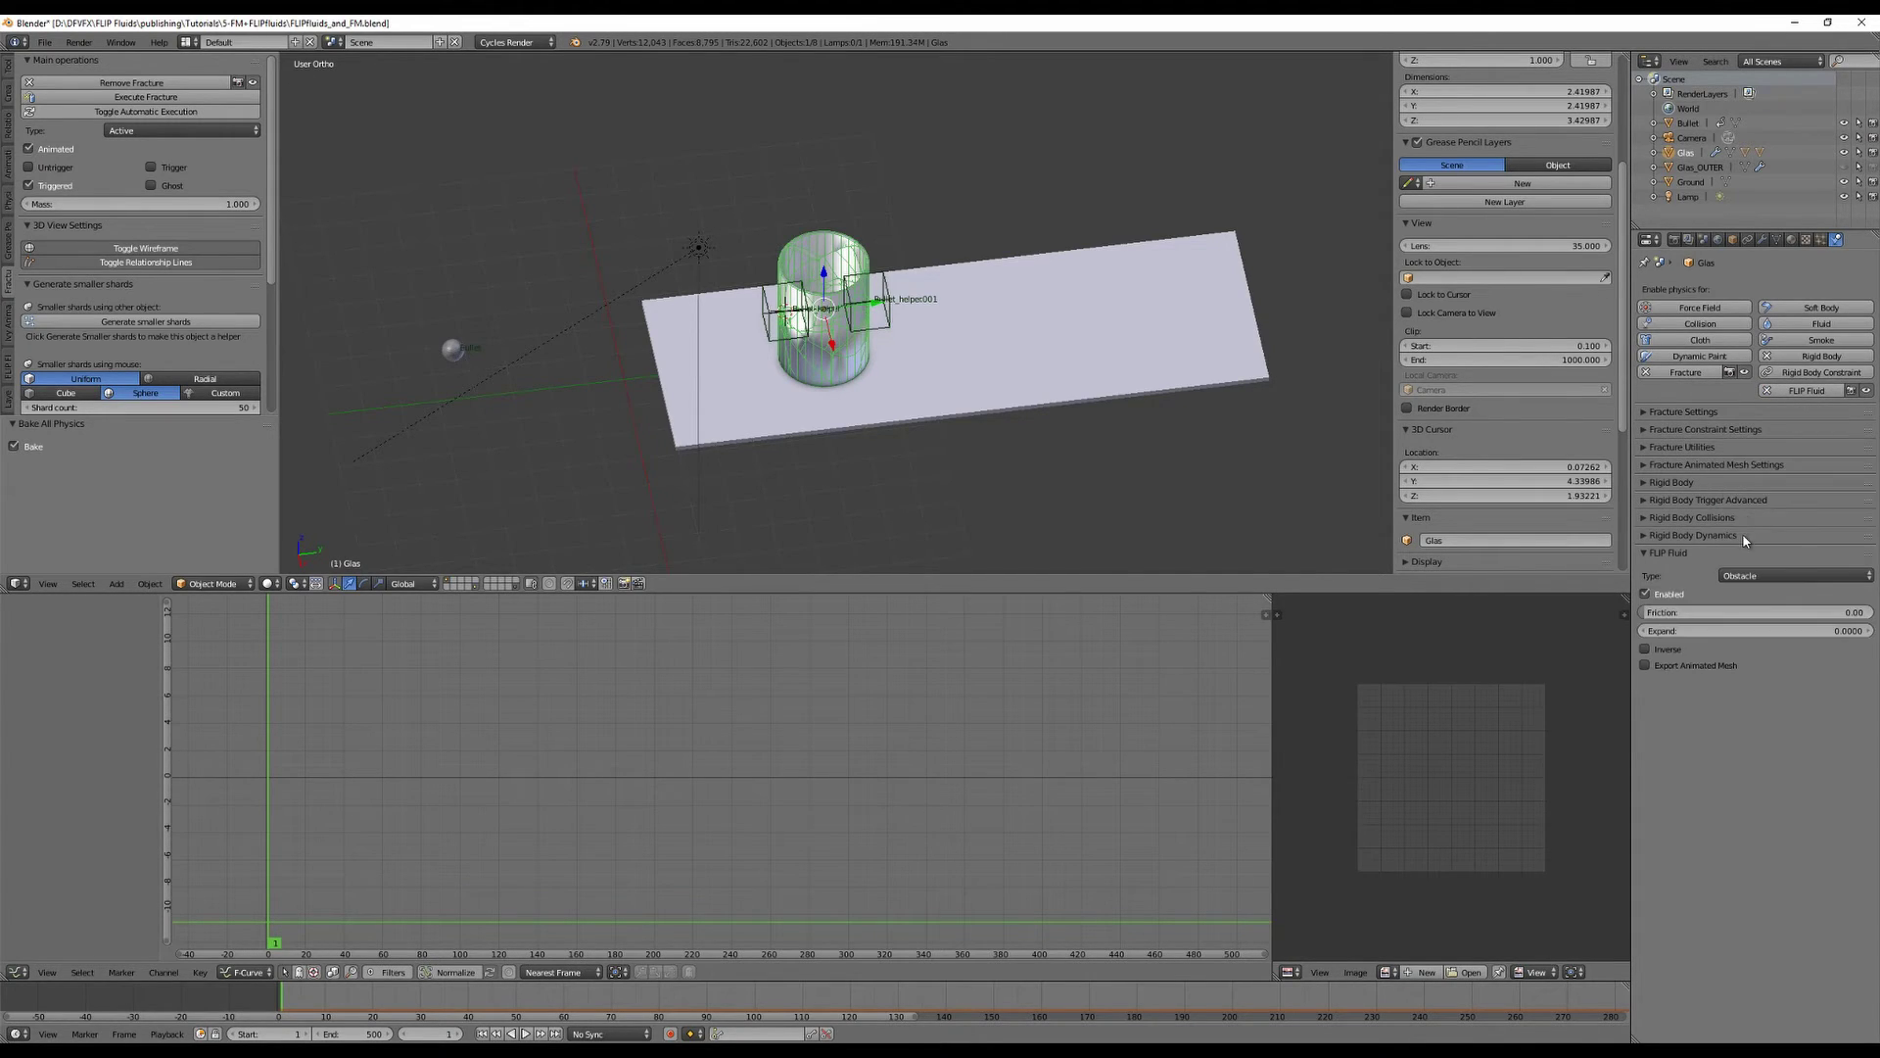
click(1645, 666)
Examine the fractured glass and its thin walls from several angles.
scroll(991, 380, up, 6)
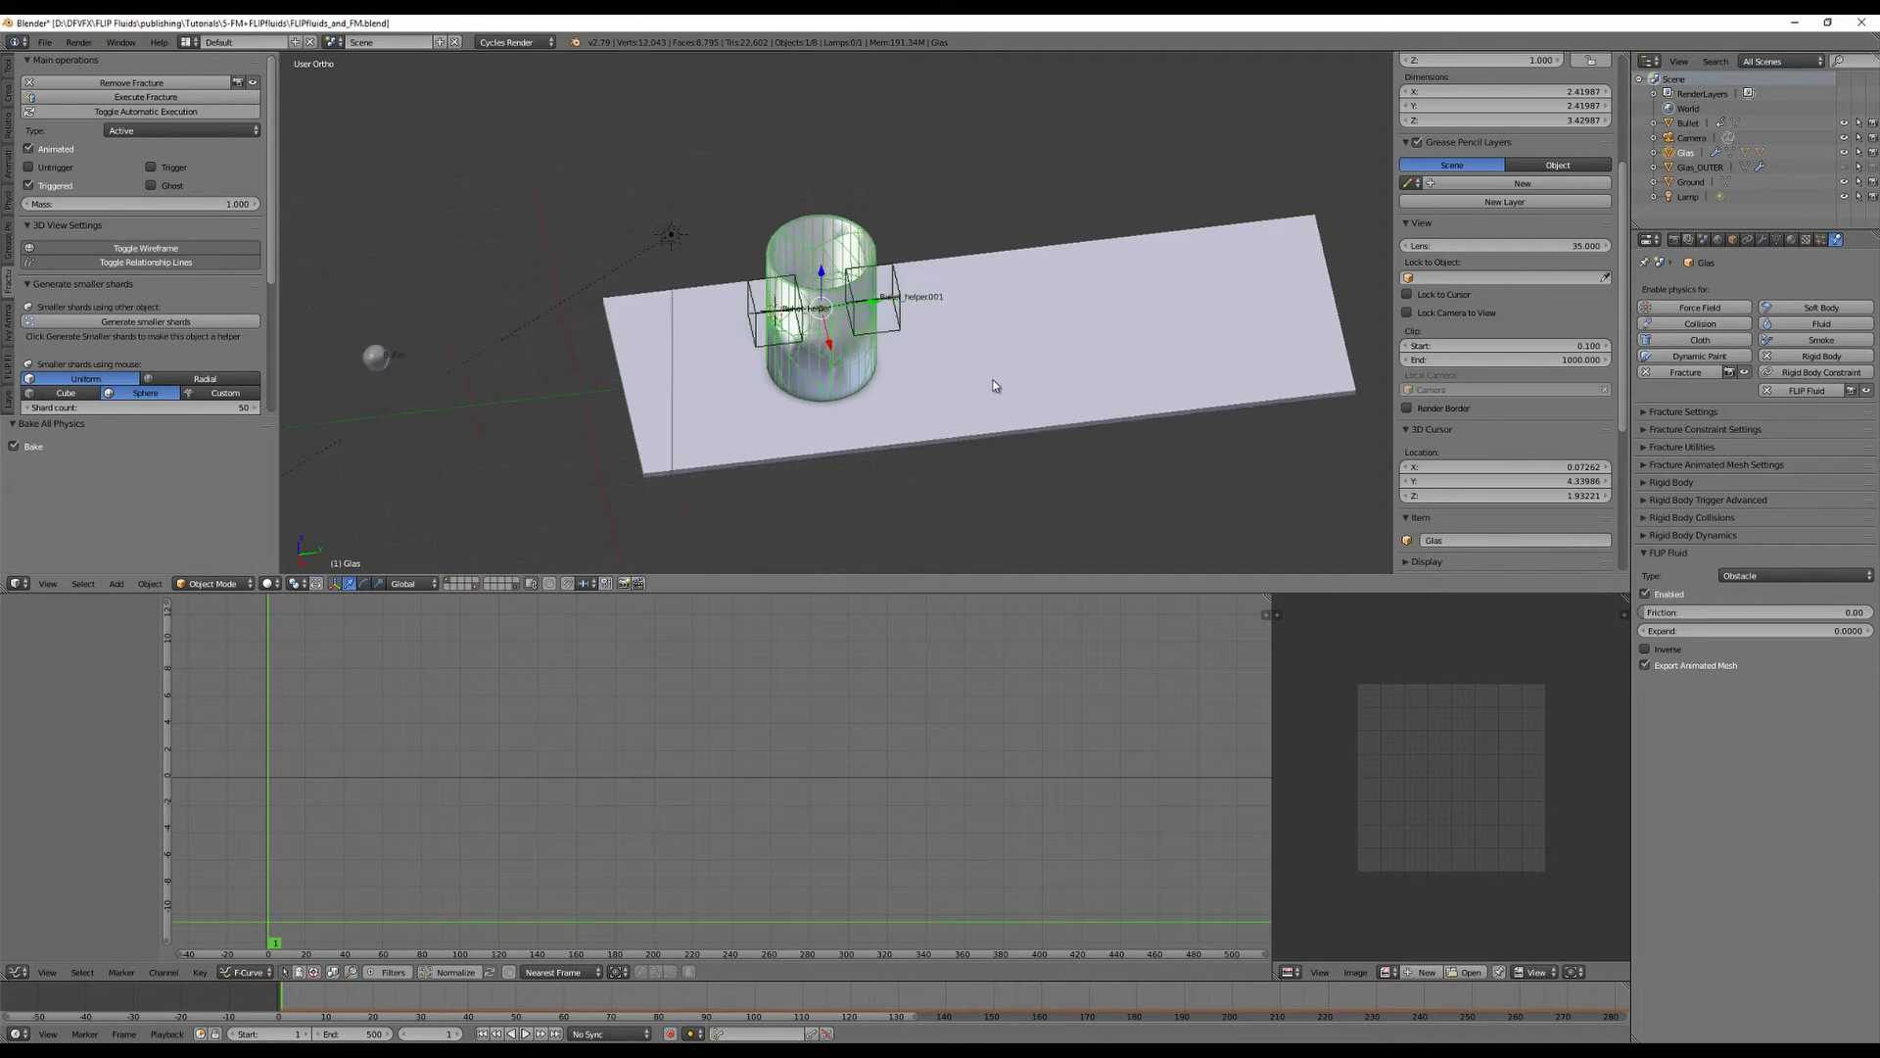
middle_drag(1055, 419, 1052, 429)
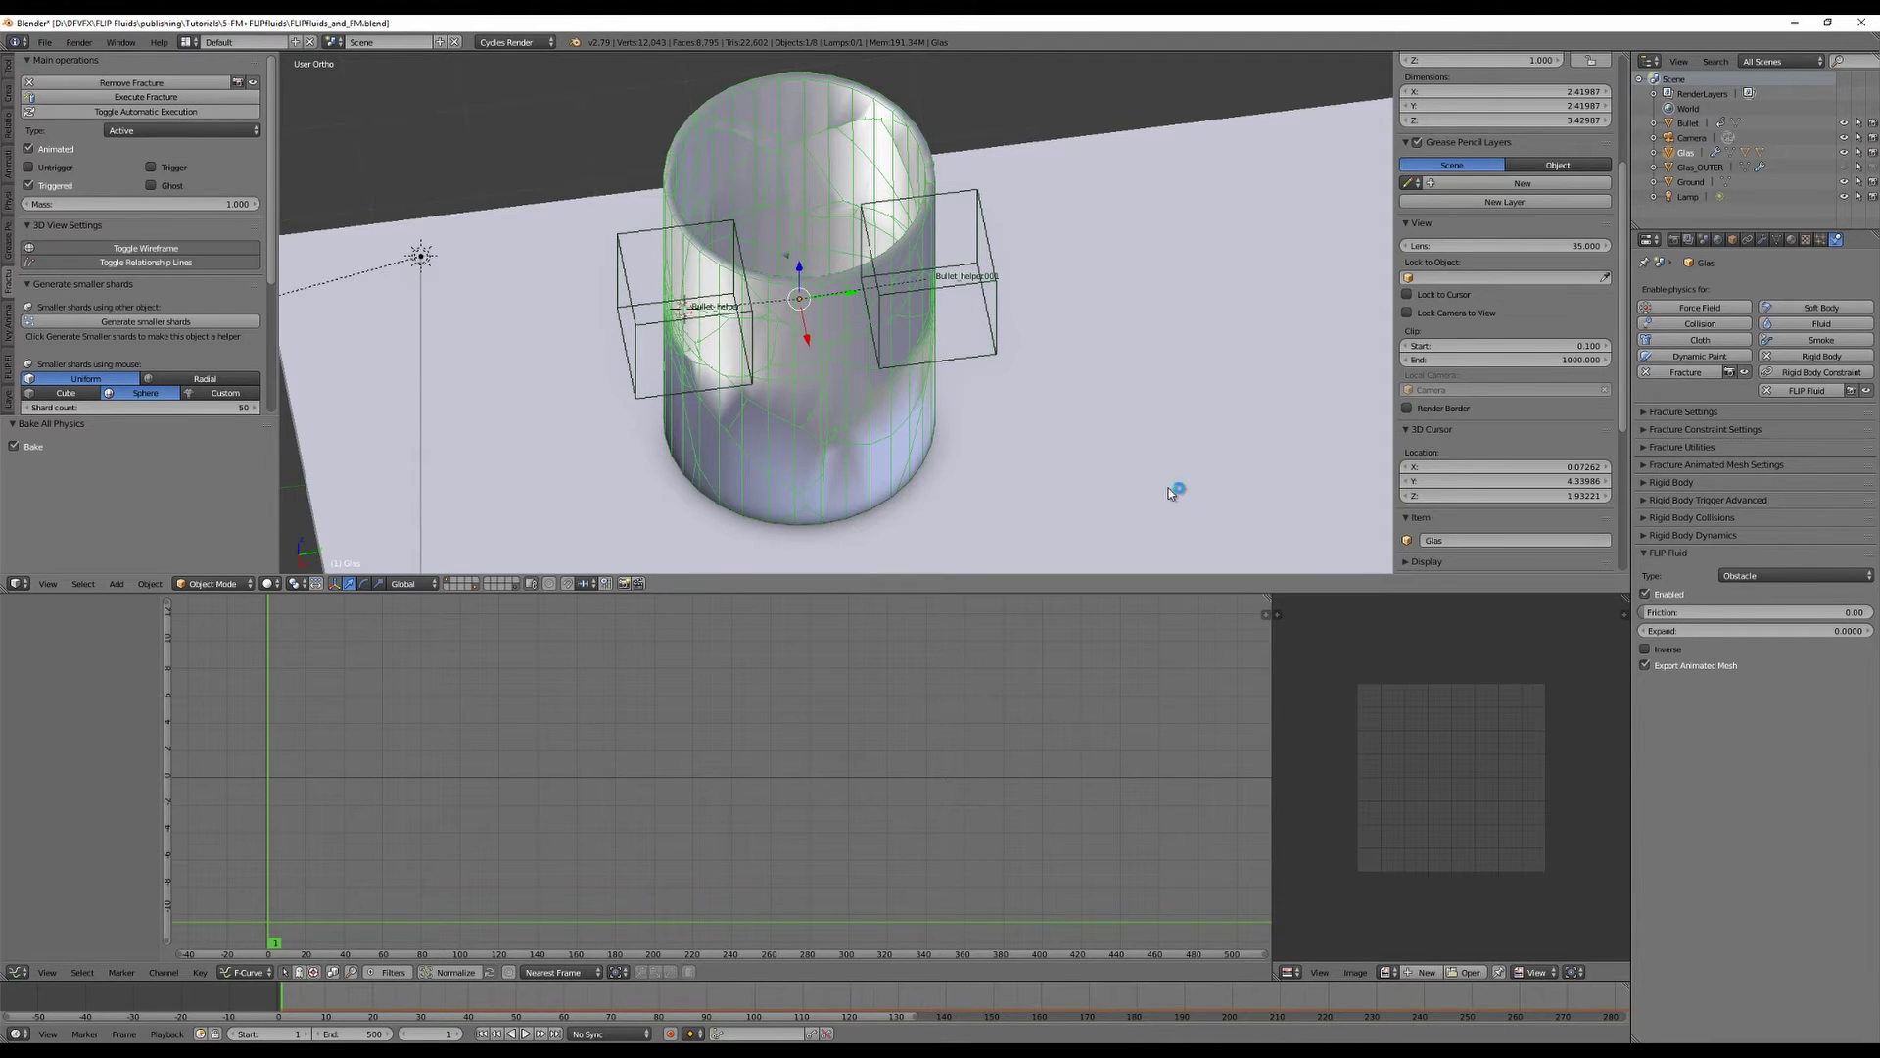
middle_drag(1167, 487, 1125, 402)
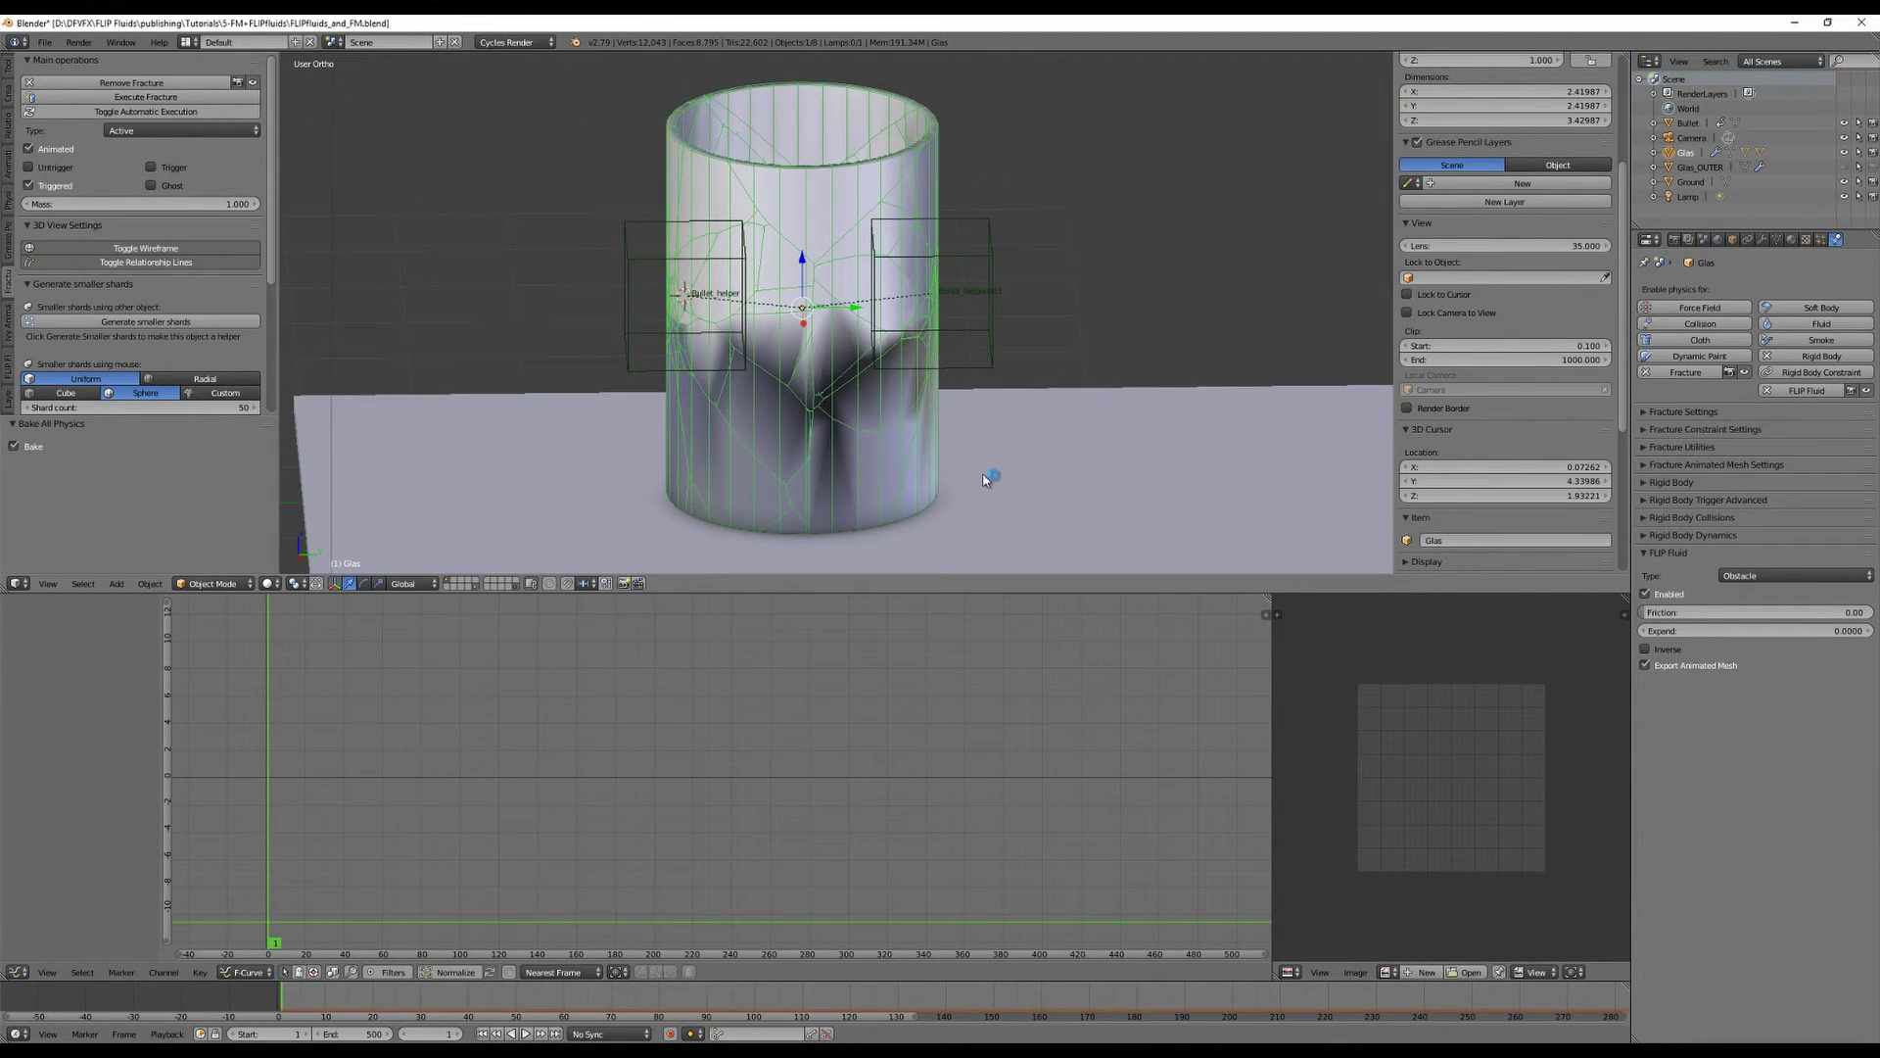
middle_drag(983, 470, 1021, 478)
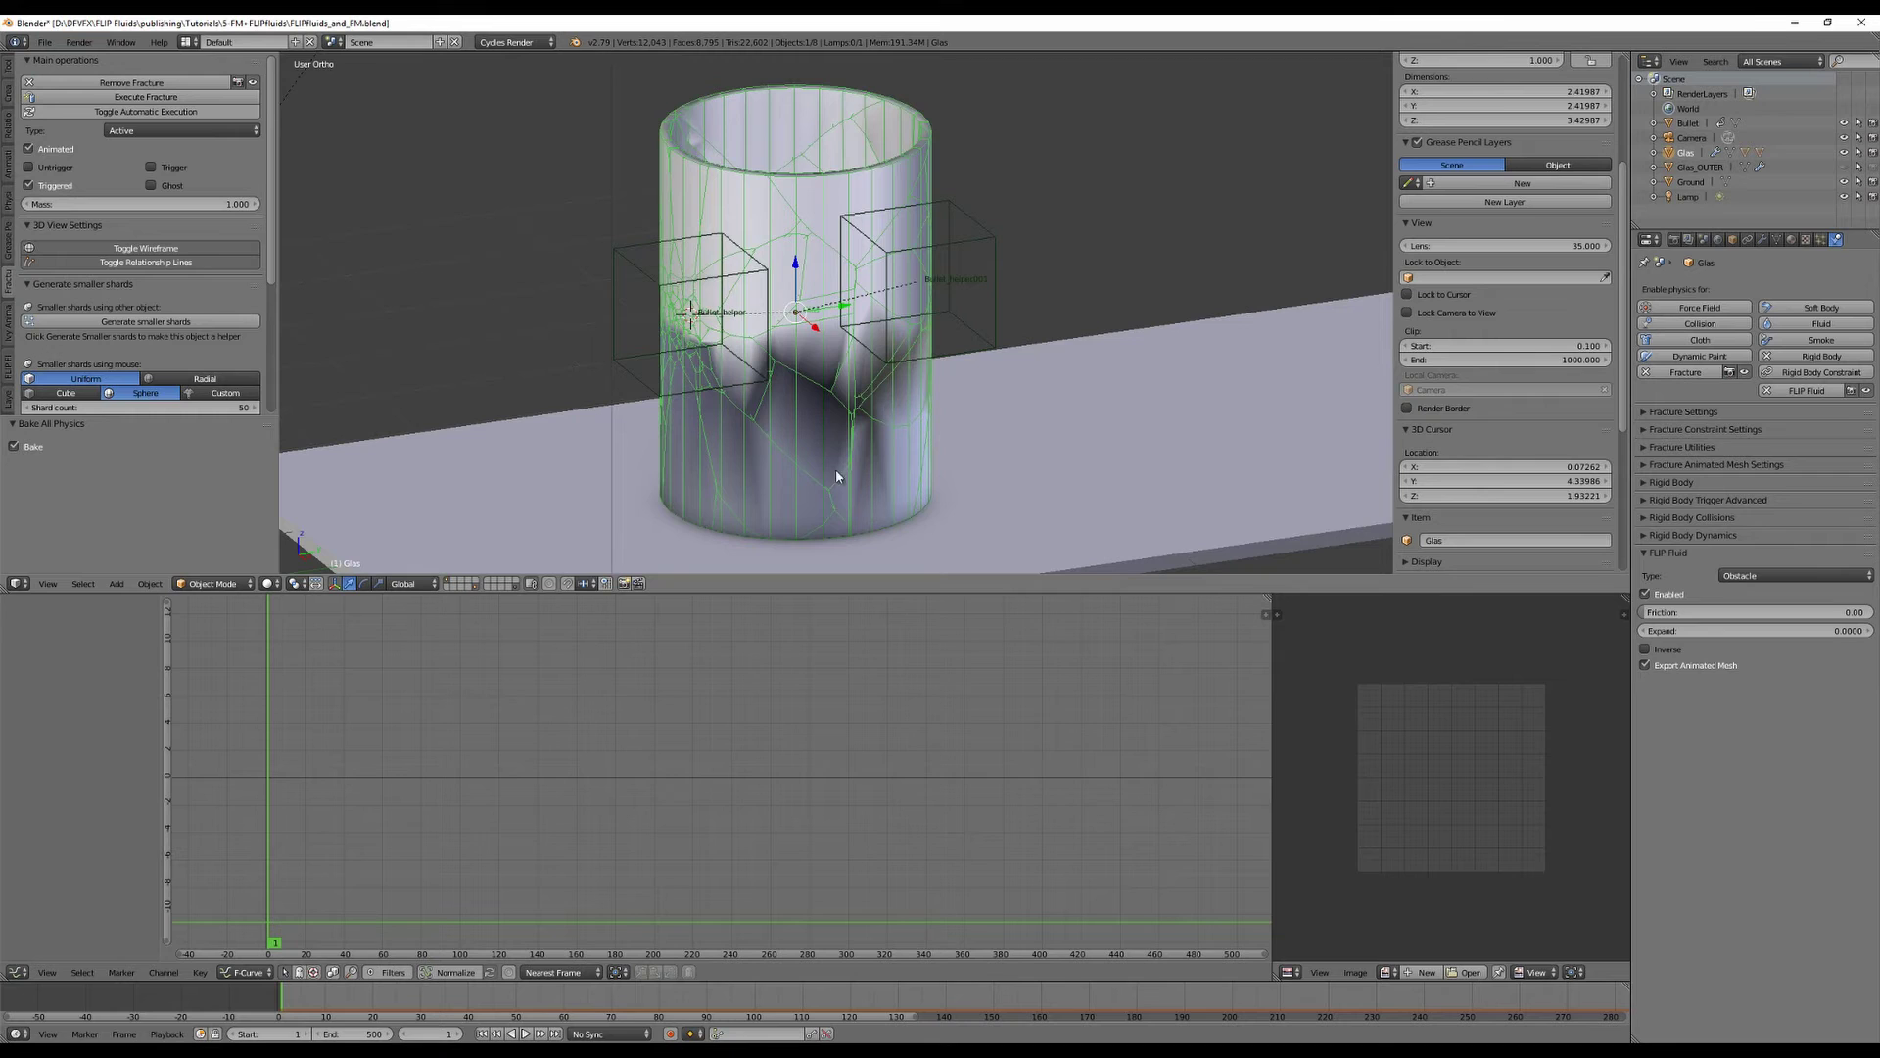
middle_drag(966, 445, 857, 430)
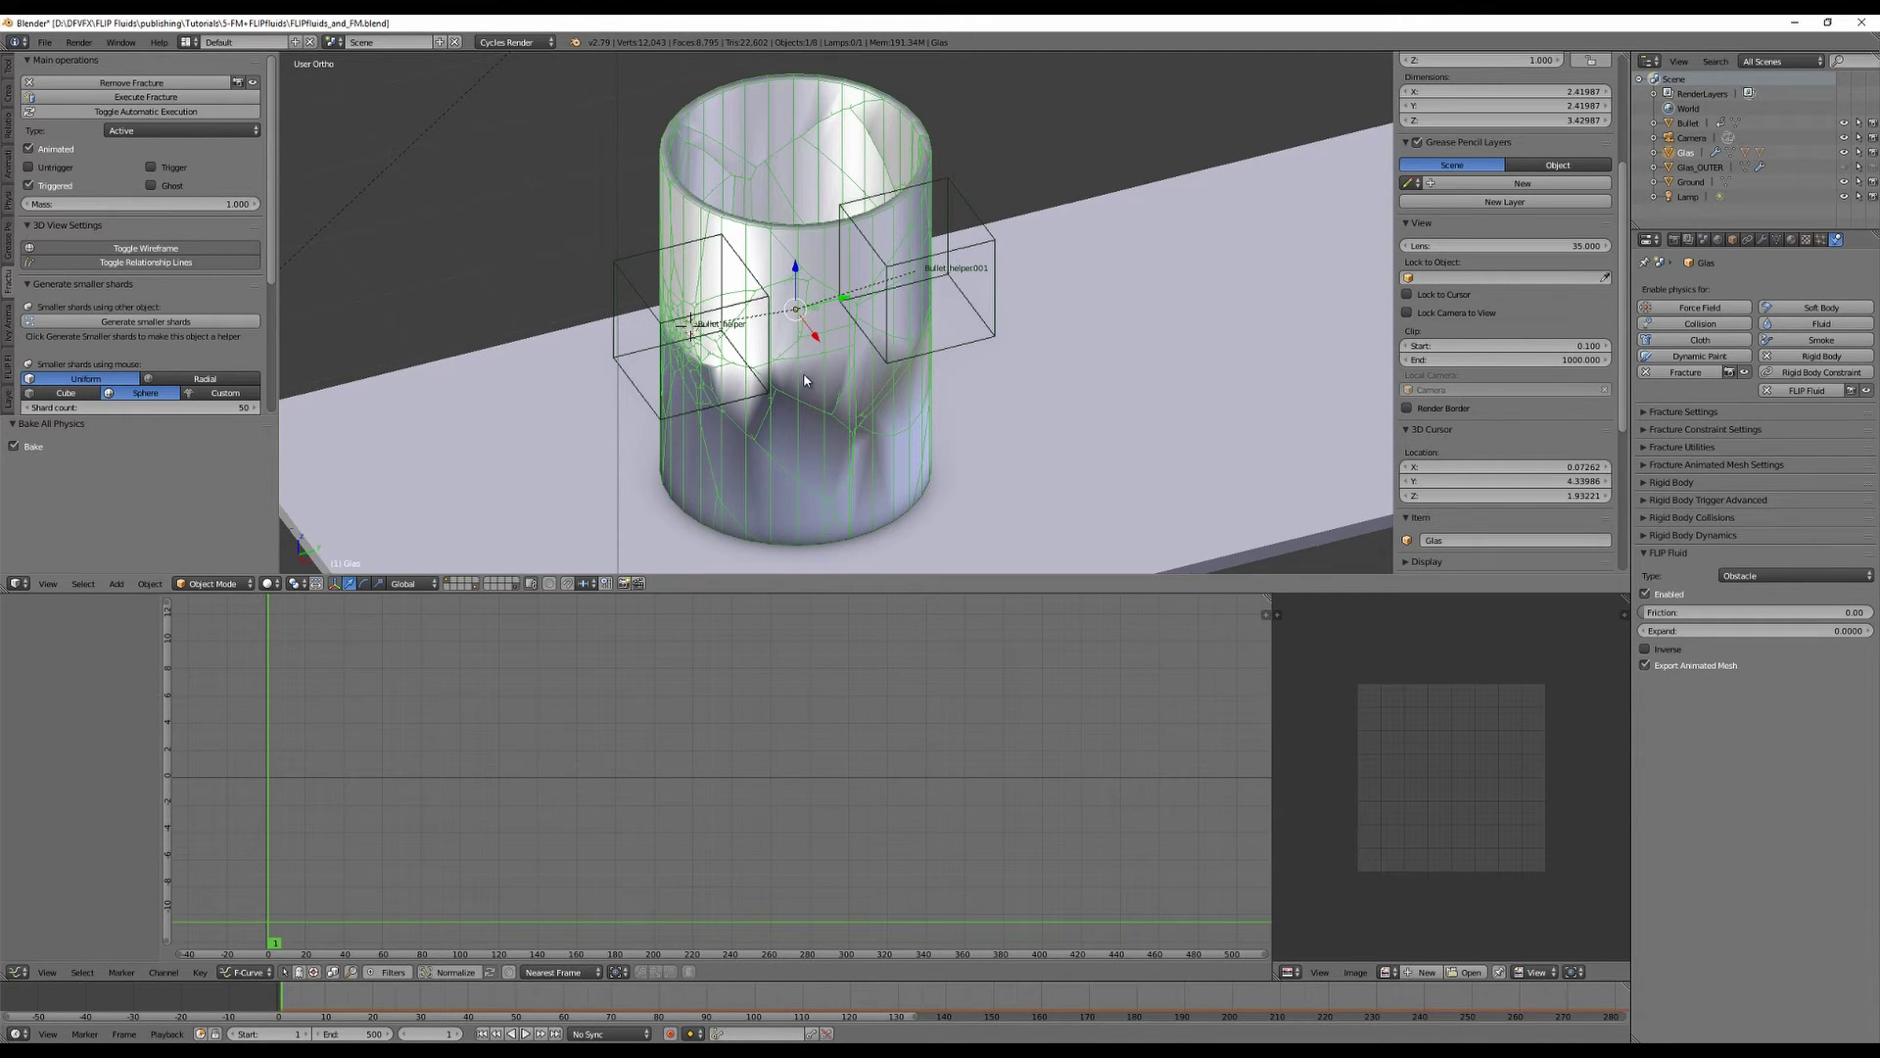
scroll(909, 436, down, 3)
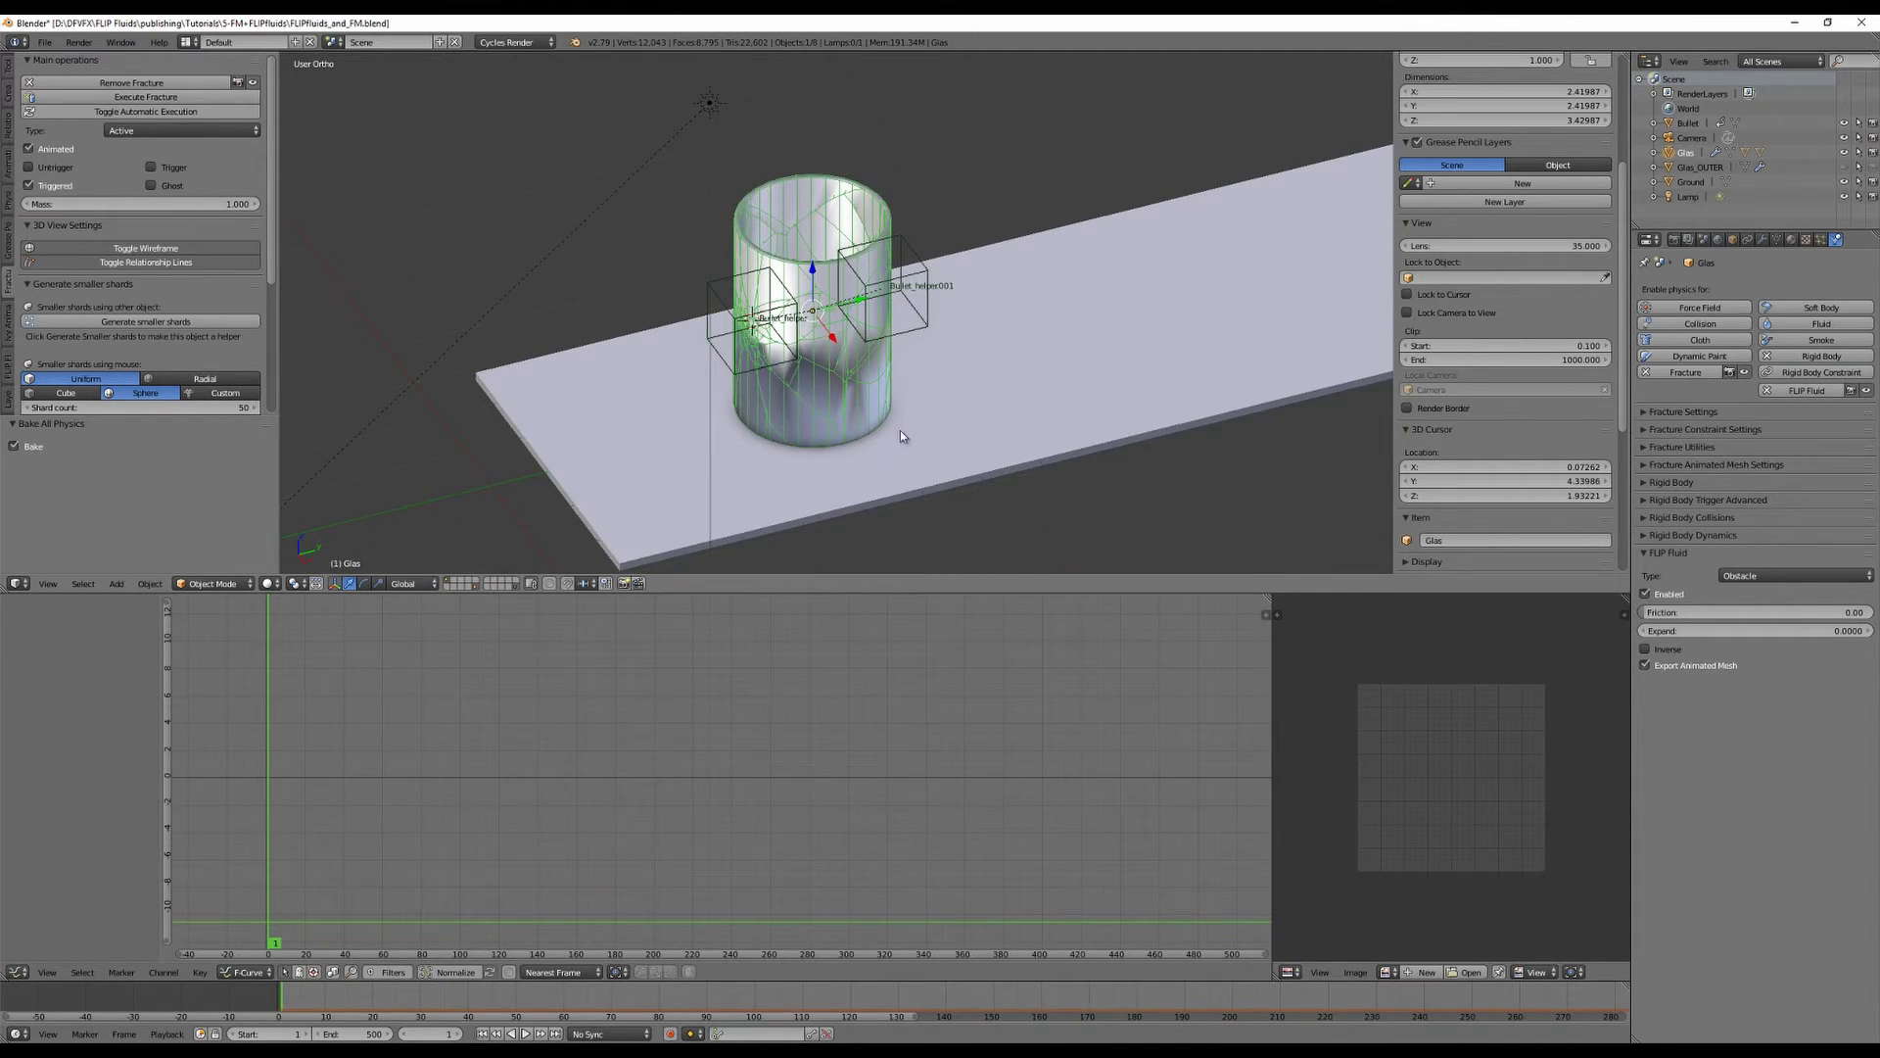
middle_drag(901, 432, 850, 396)
scroll(902, 438, up, 4)
Set the glass obstacle's Expand value to 0.2 and collapse its FLIP Fluid section.
click(1784, 631)
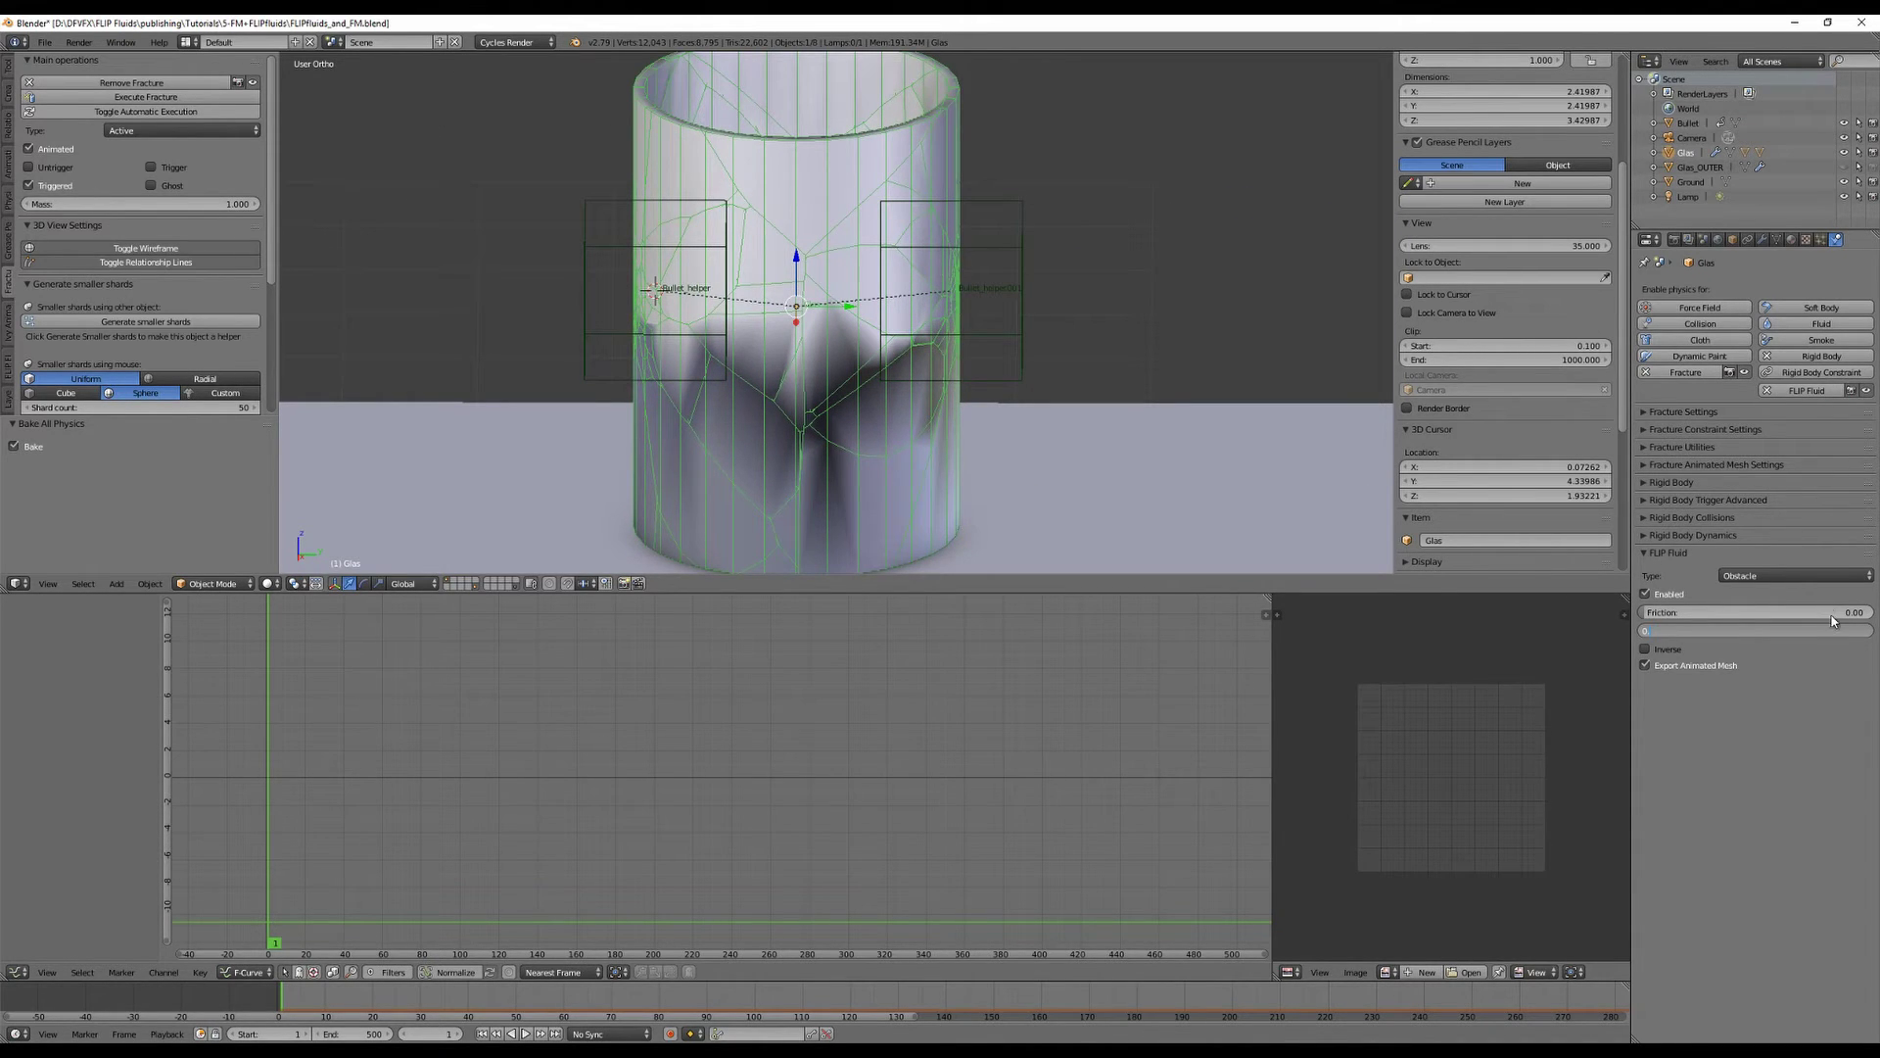
key(Return)
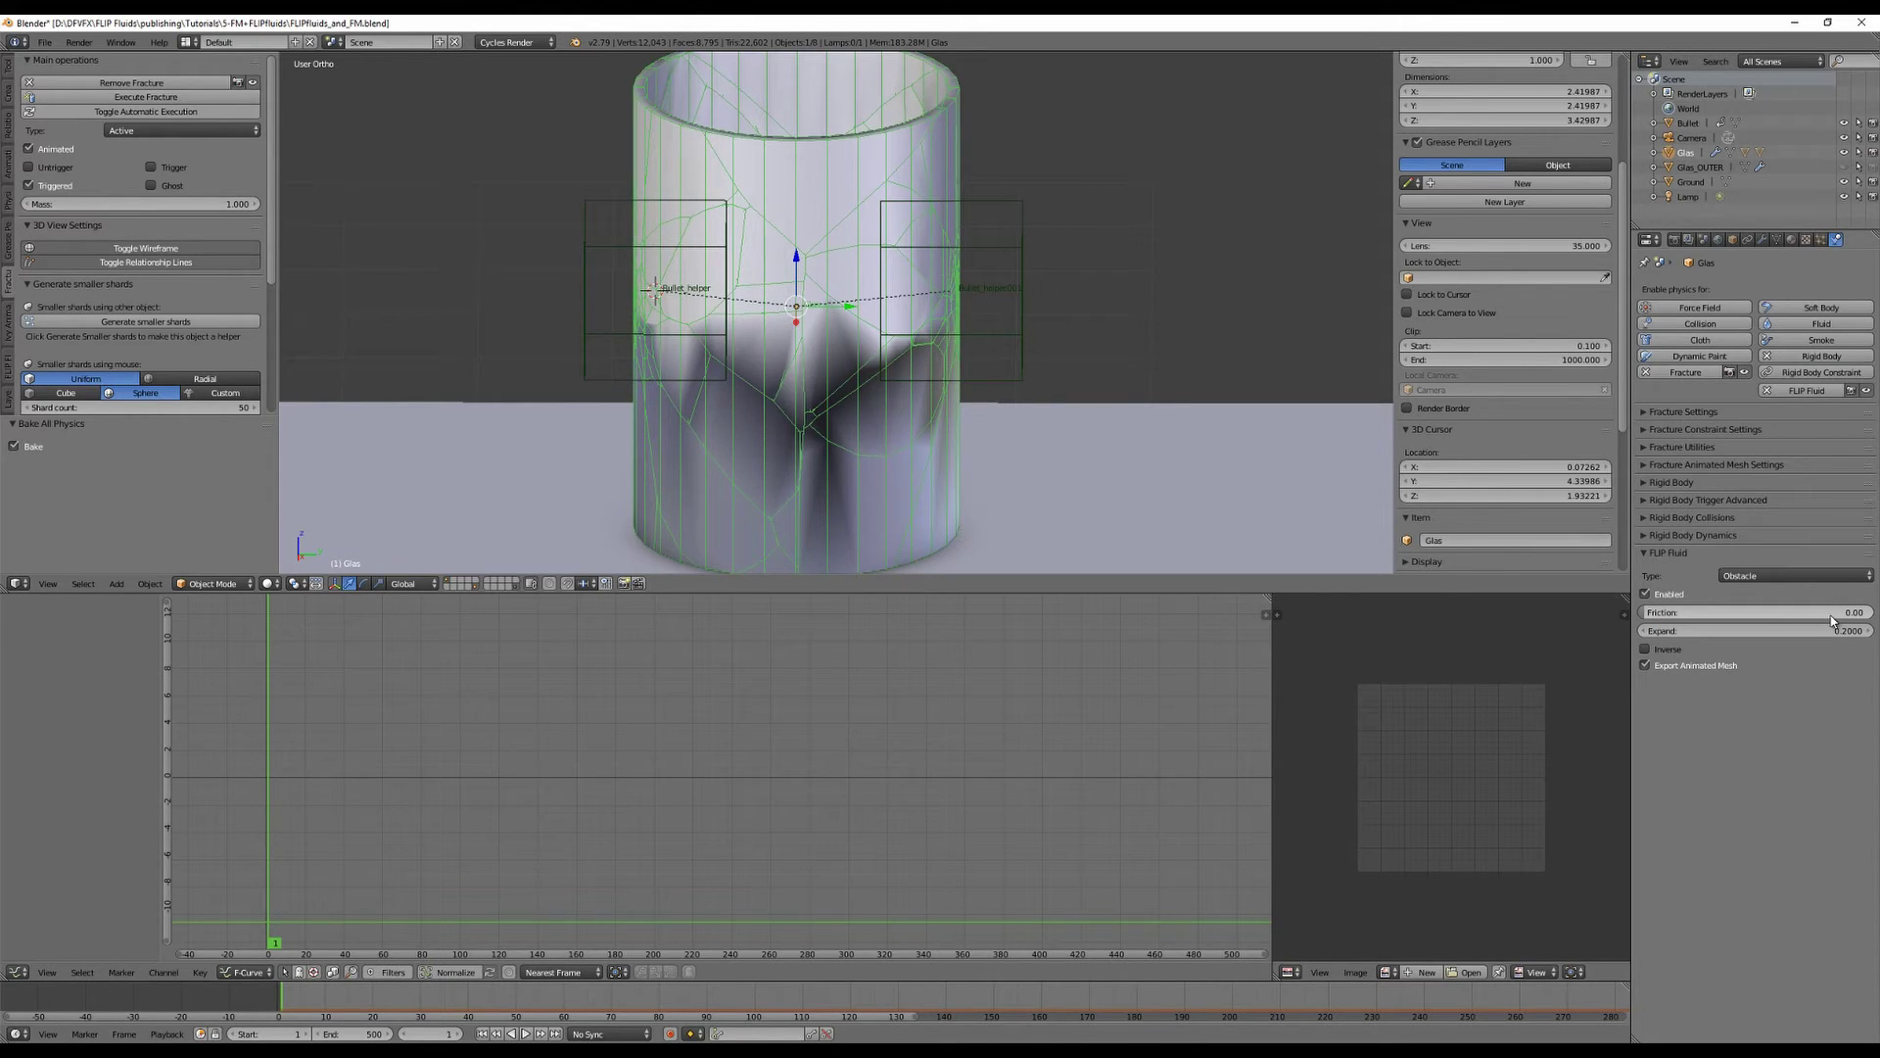
scroll(1037, 424, down, 3)
middle_drag(1087, 386, 1109, 432)
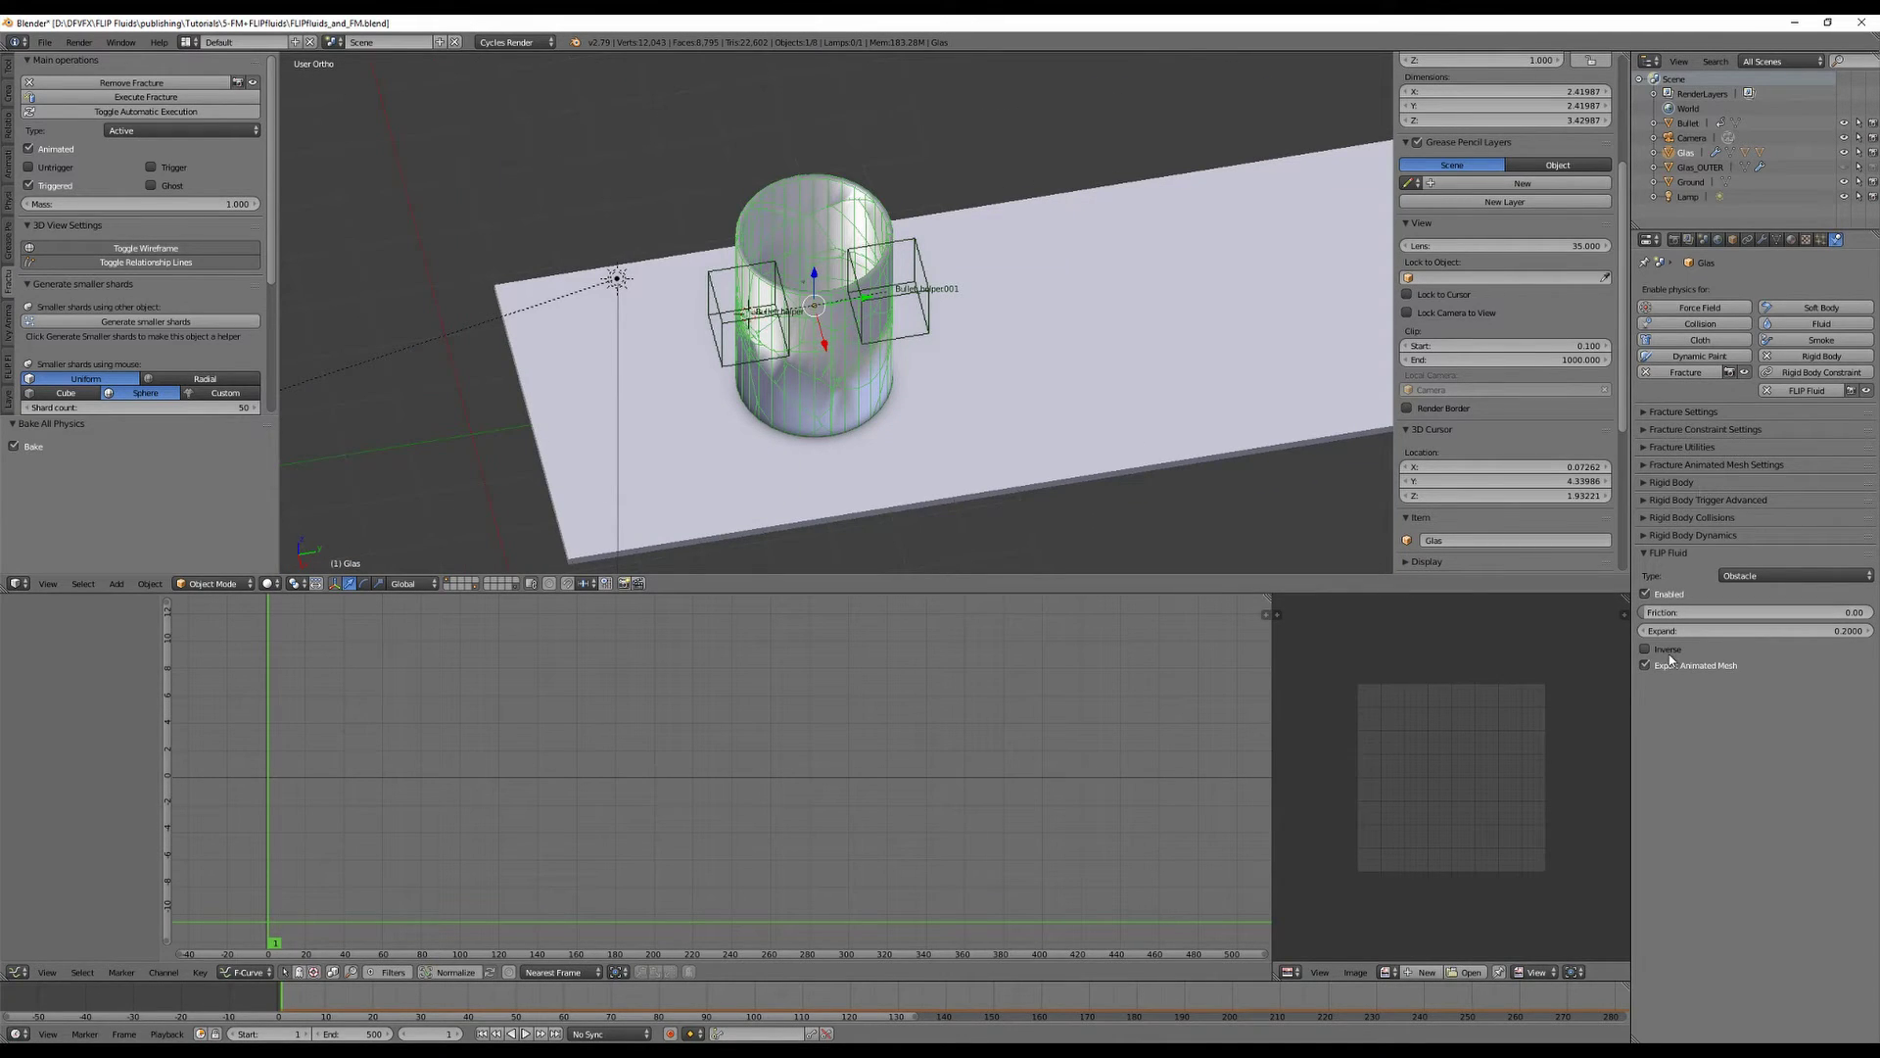
click(1642, 554)
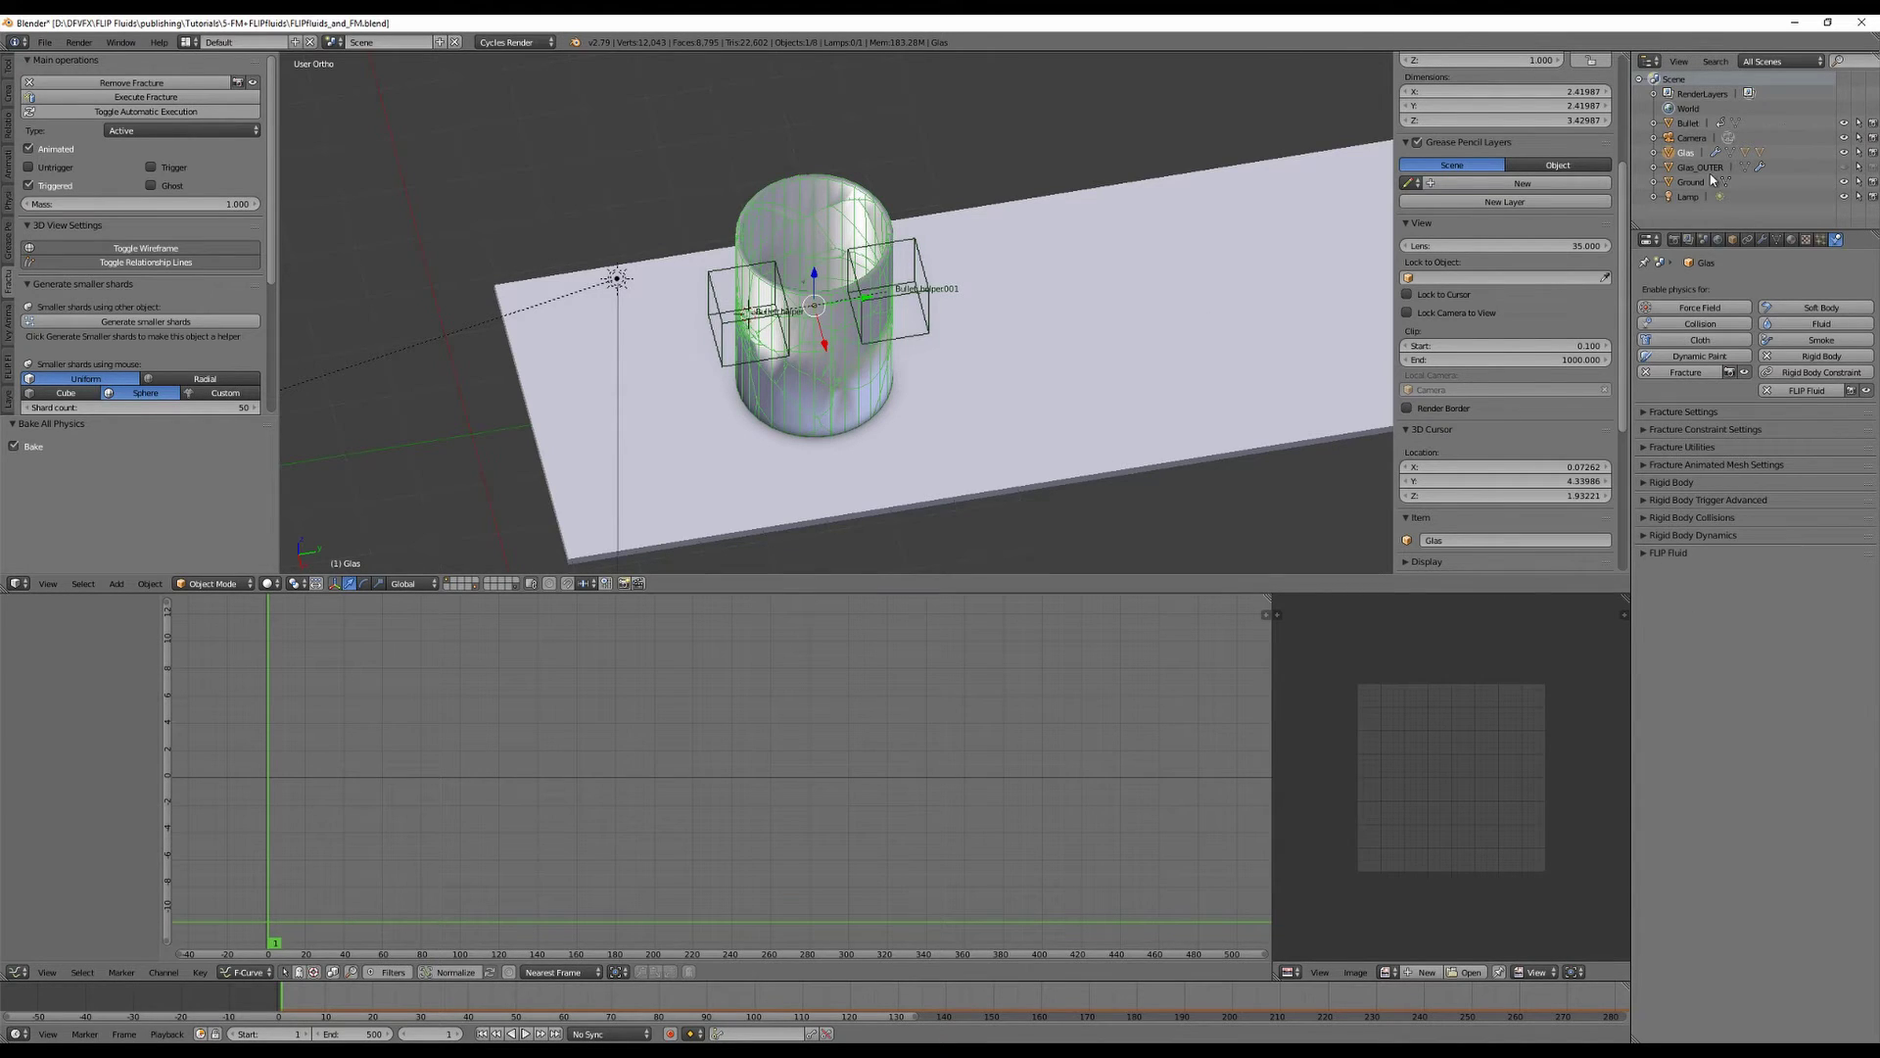
Unhide Glas_OUTER and move it about 5.39 along Y so that it surrounds the glass.
click(1843, 168)
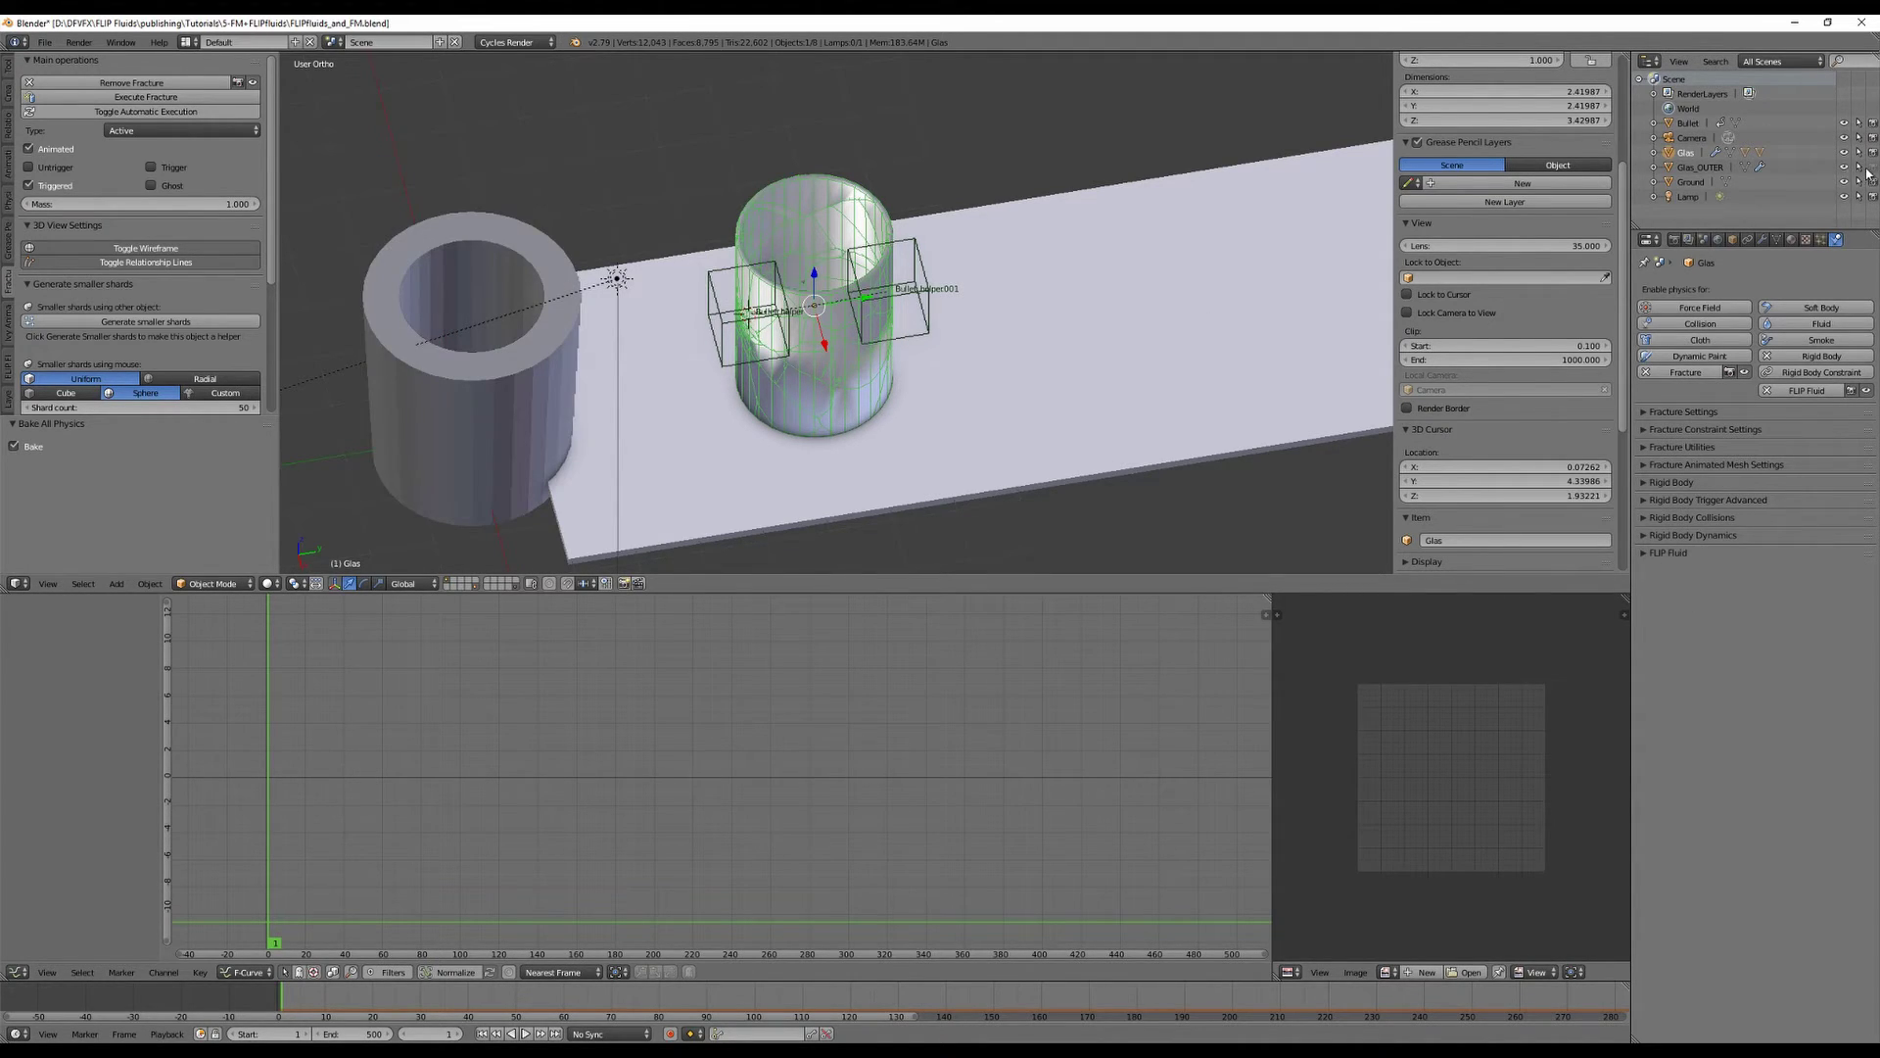
right_click(905, 319)
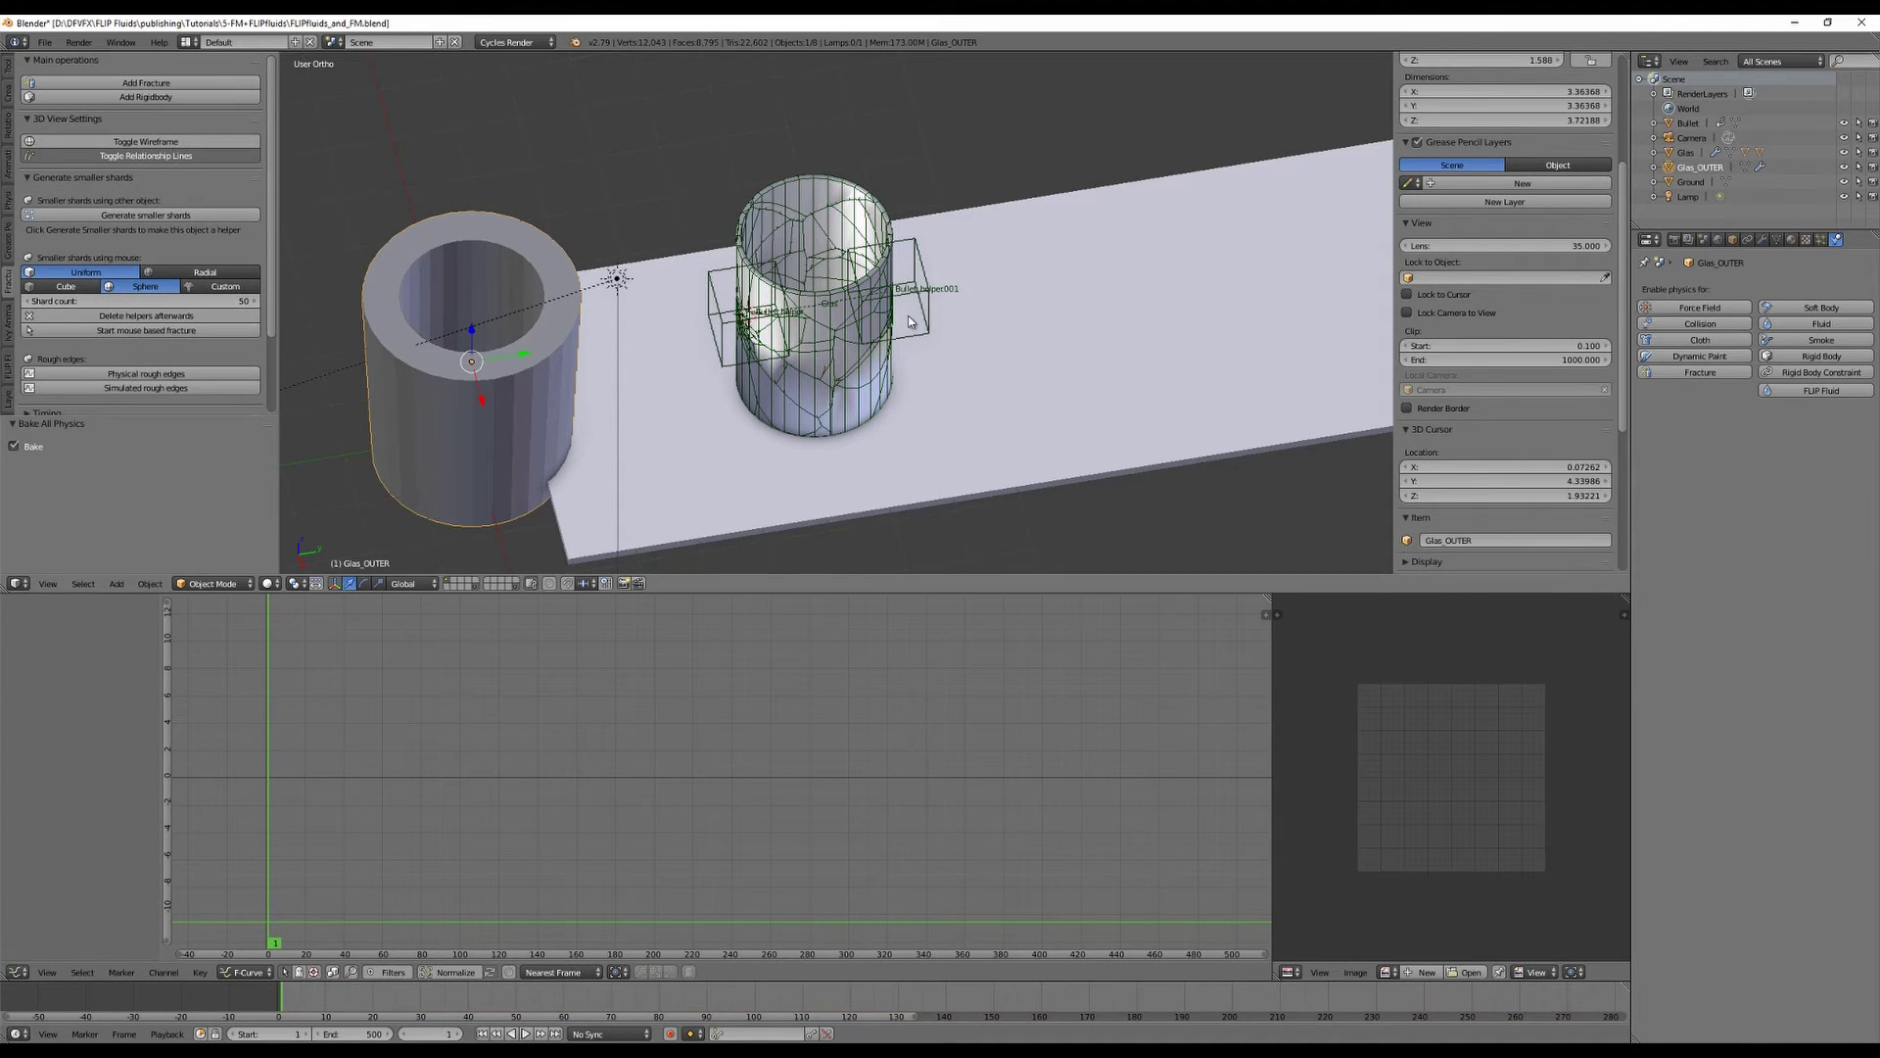
key(KP_7)
scroll(954, 352, down, 3)
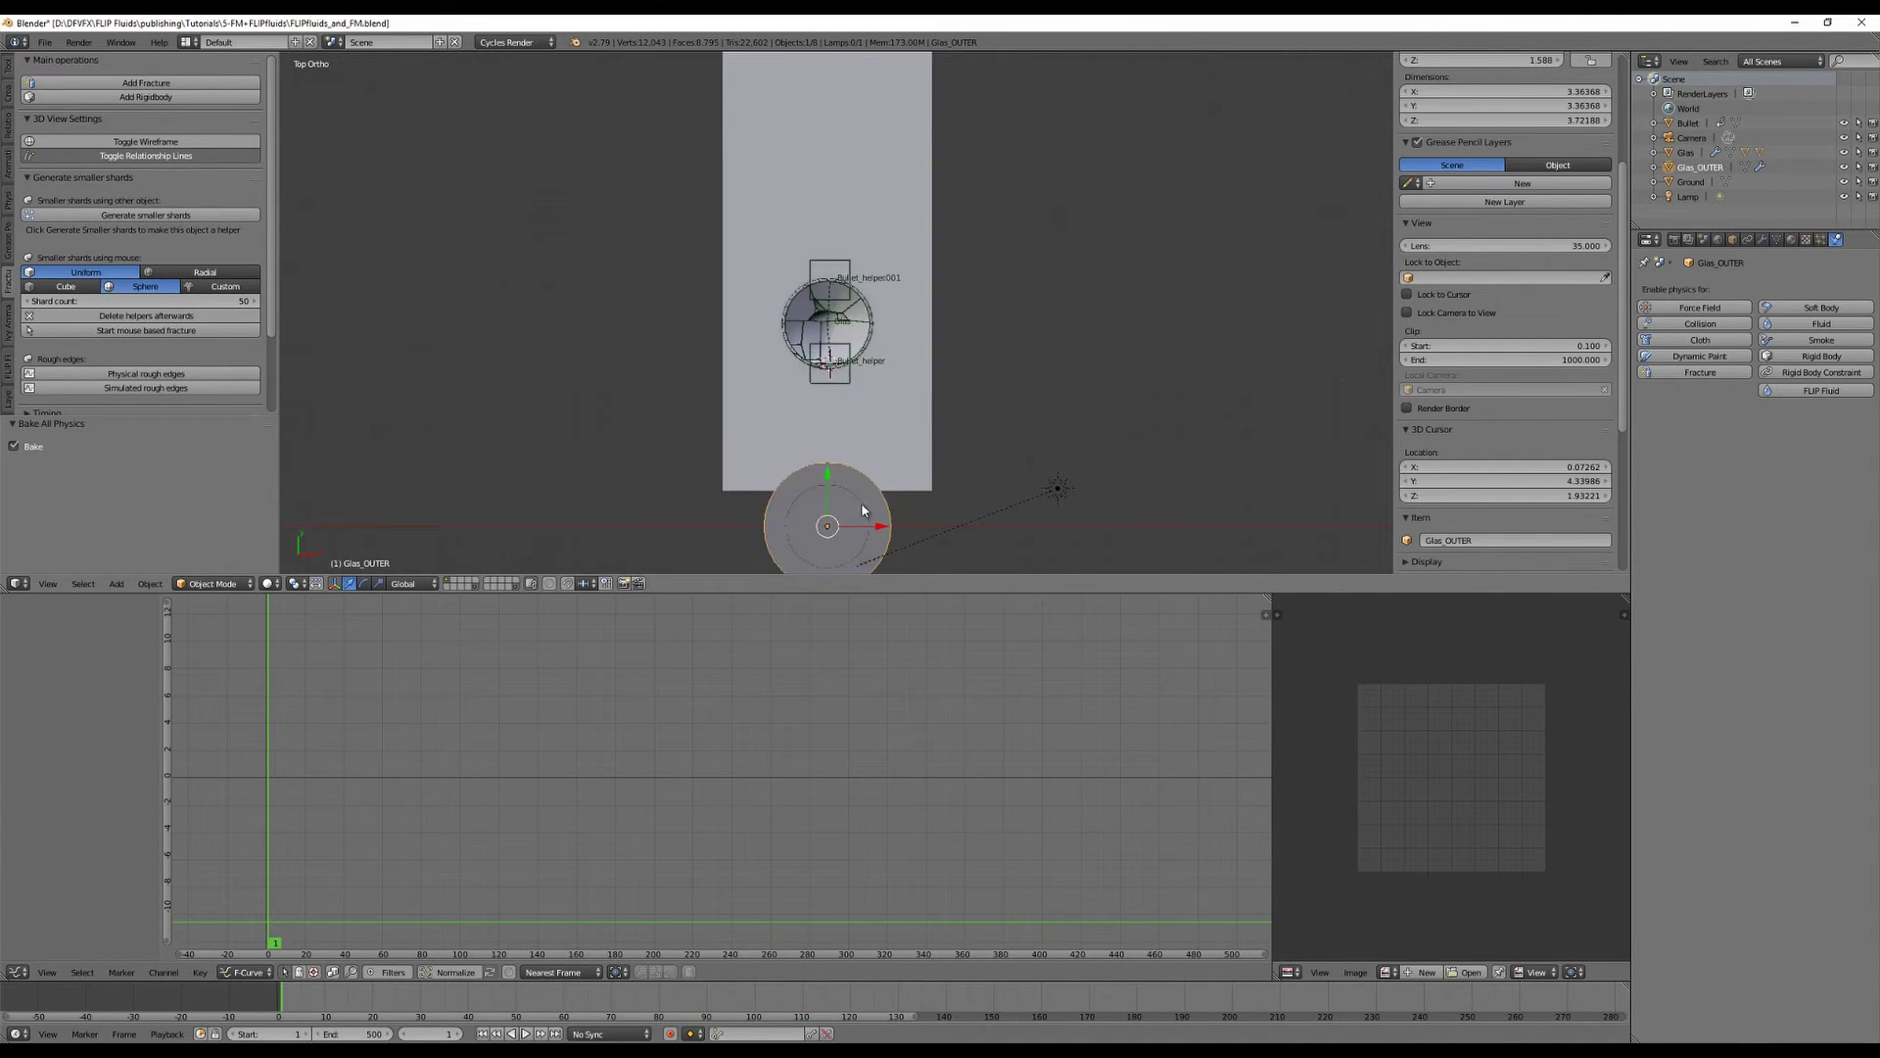
key(g)
key(y)
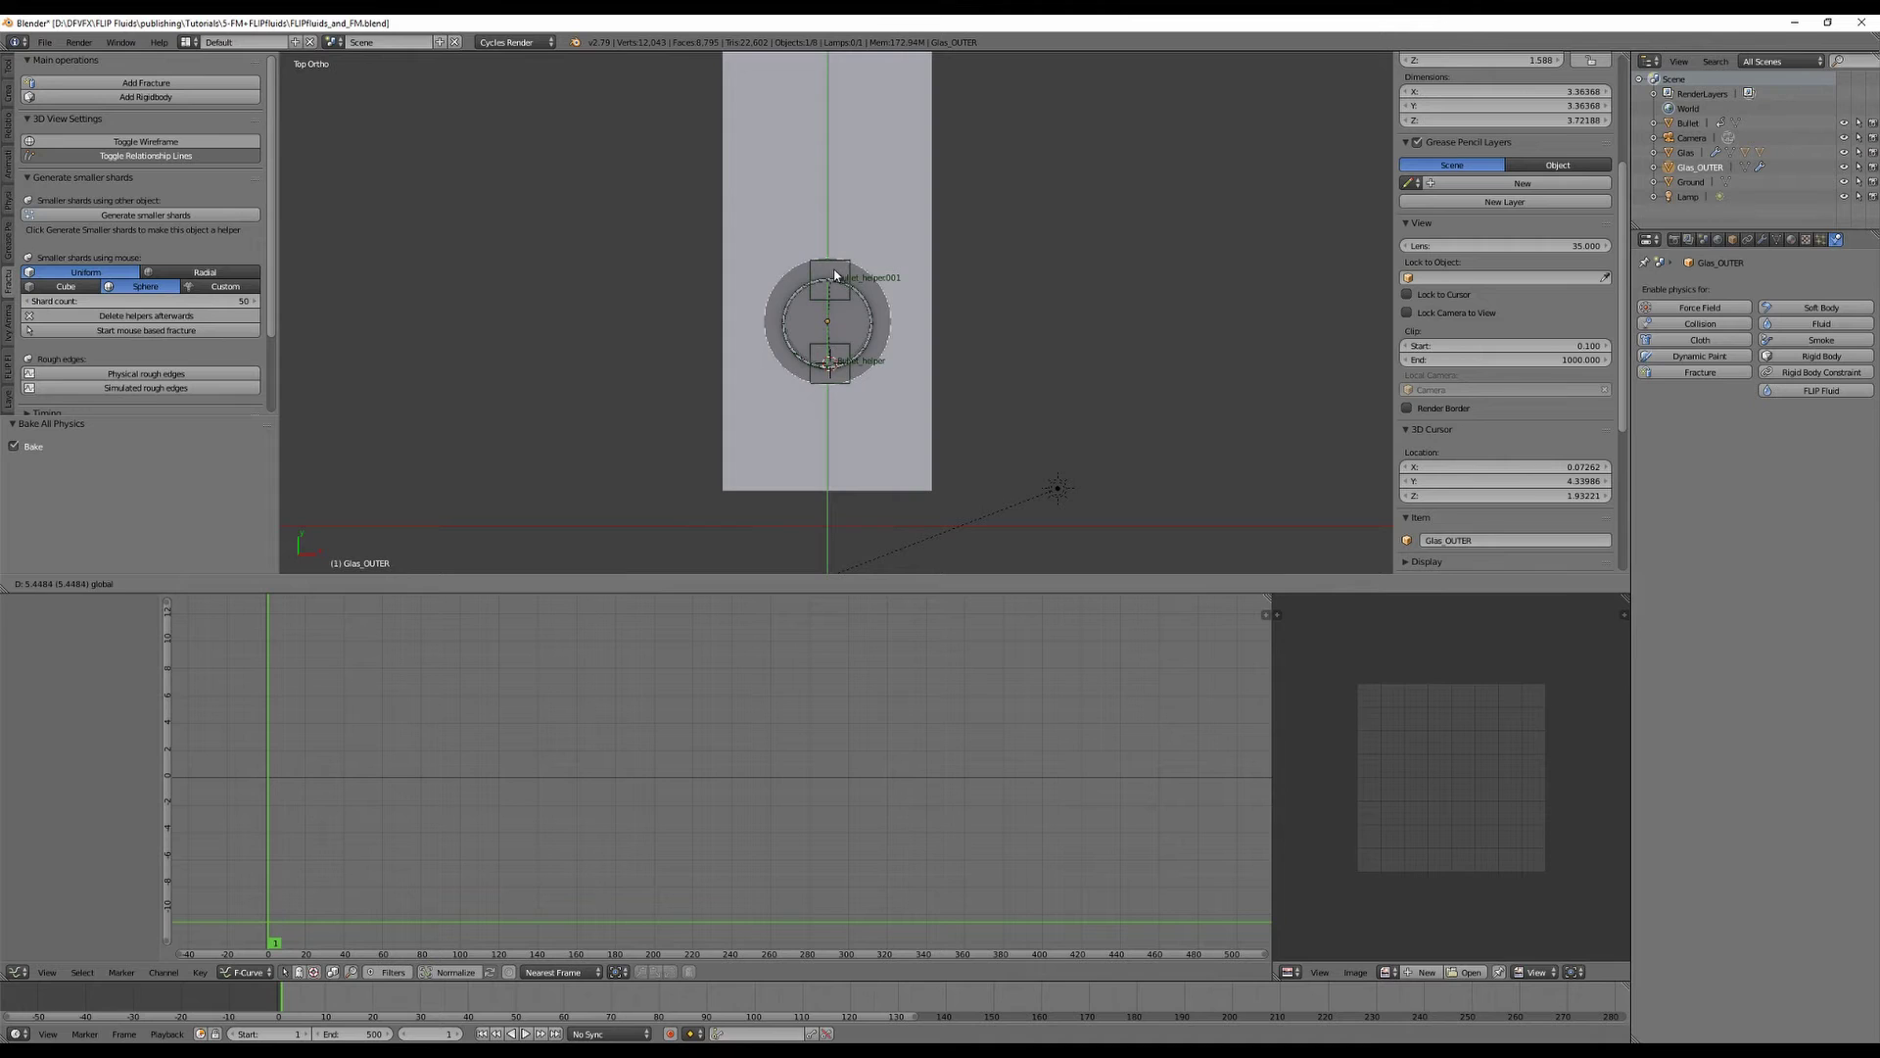
click(827, 279)
scroll(894, 359, up, 7)
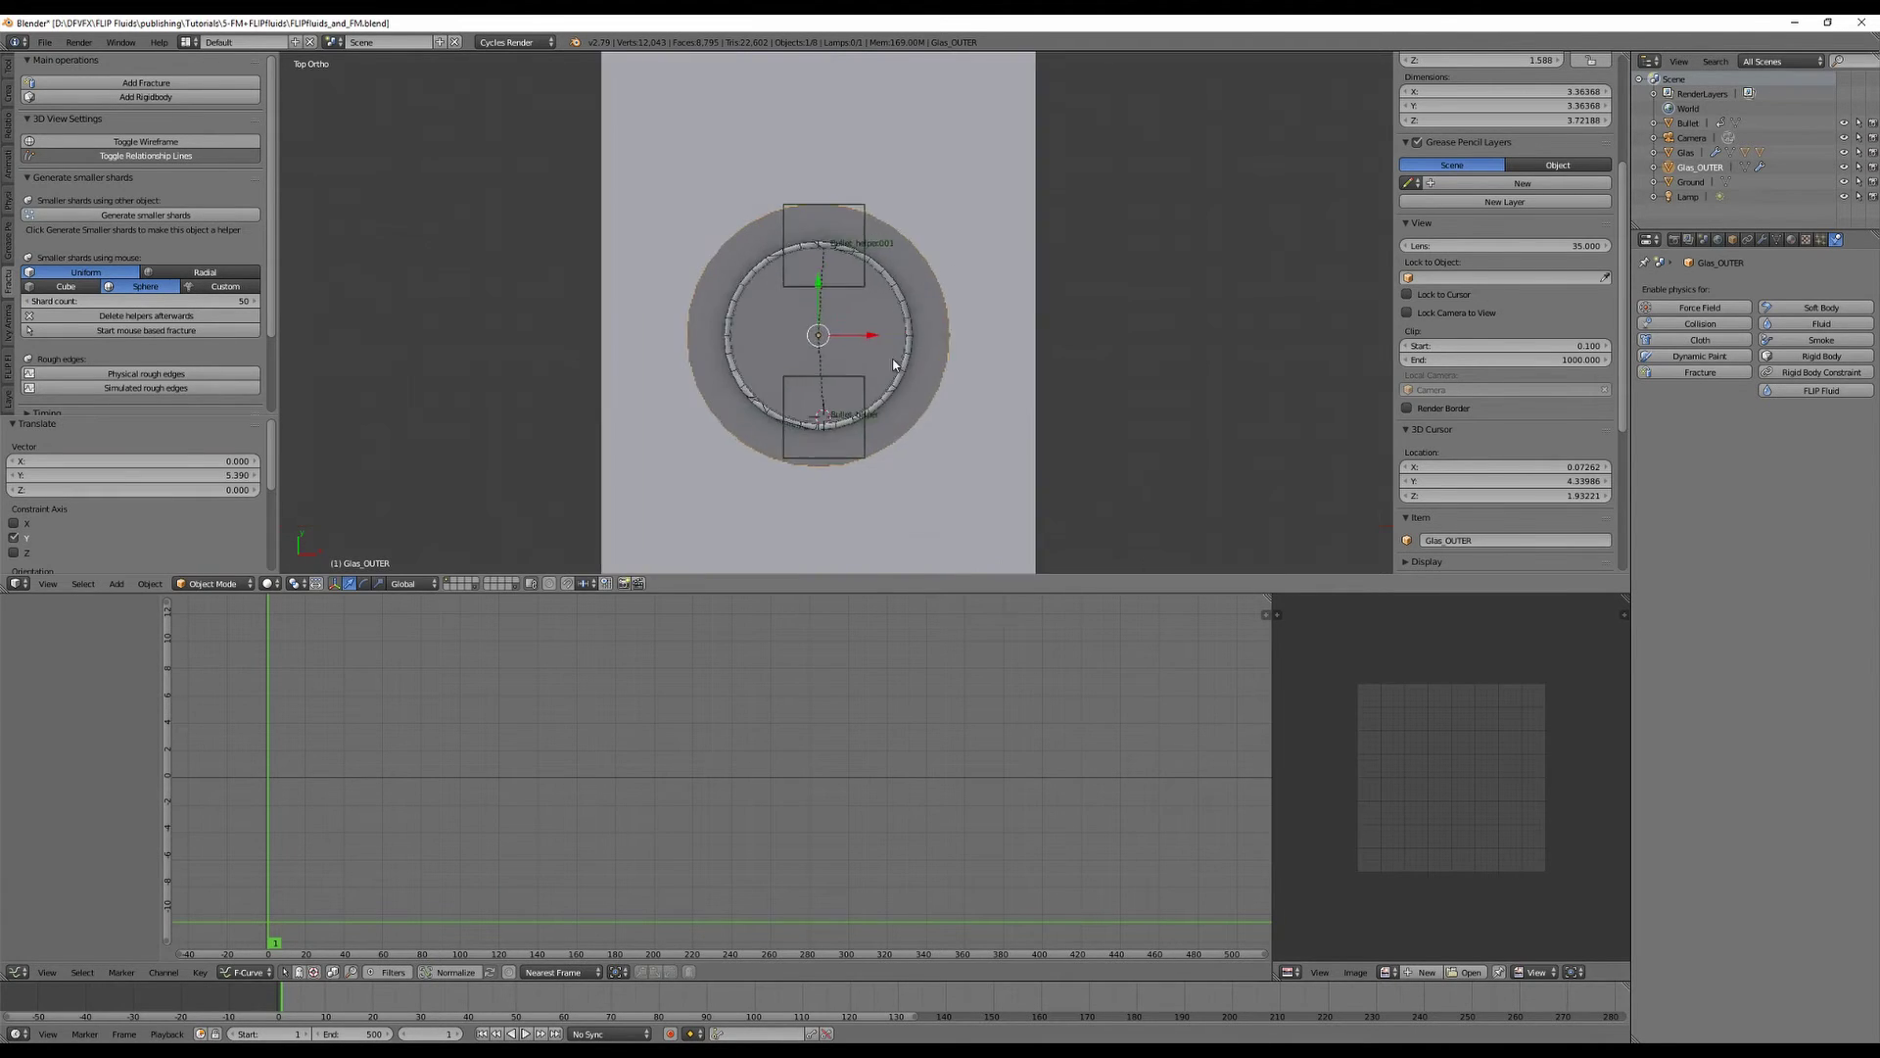
Show the scene as wireframe from above and shift Glas_OUTER about 0.005 along X.
scroll(894, 354, down, 4)
mouse_move(1028, 411)
middle_down()
mouse_move(974, 315)
mouse_move(973, 420)
mouse_move(972, 347)
mouse_move(990, 424)
mouse_move(999, 399)
middle_up()
key(KP_7)
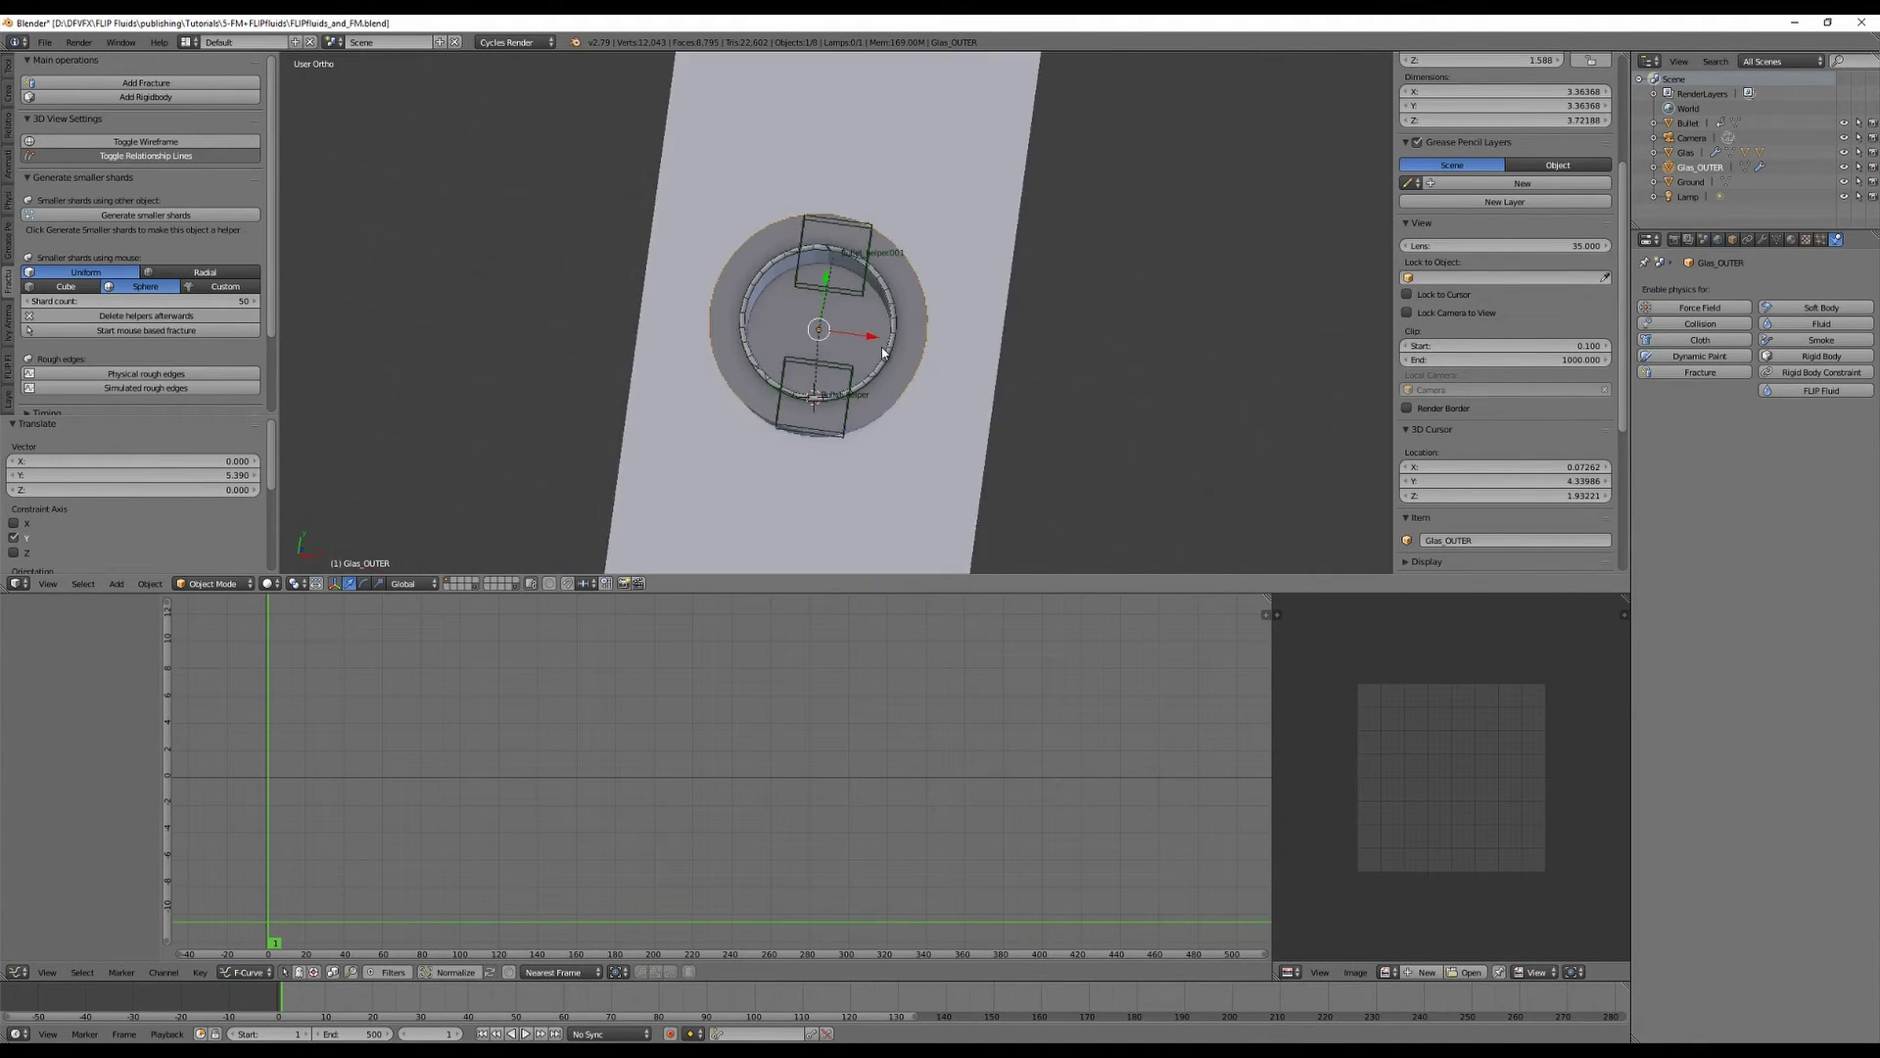
scroll(882, 351, up, 6)
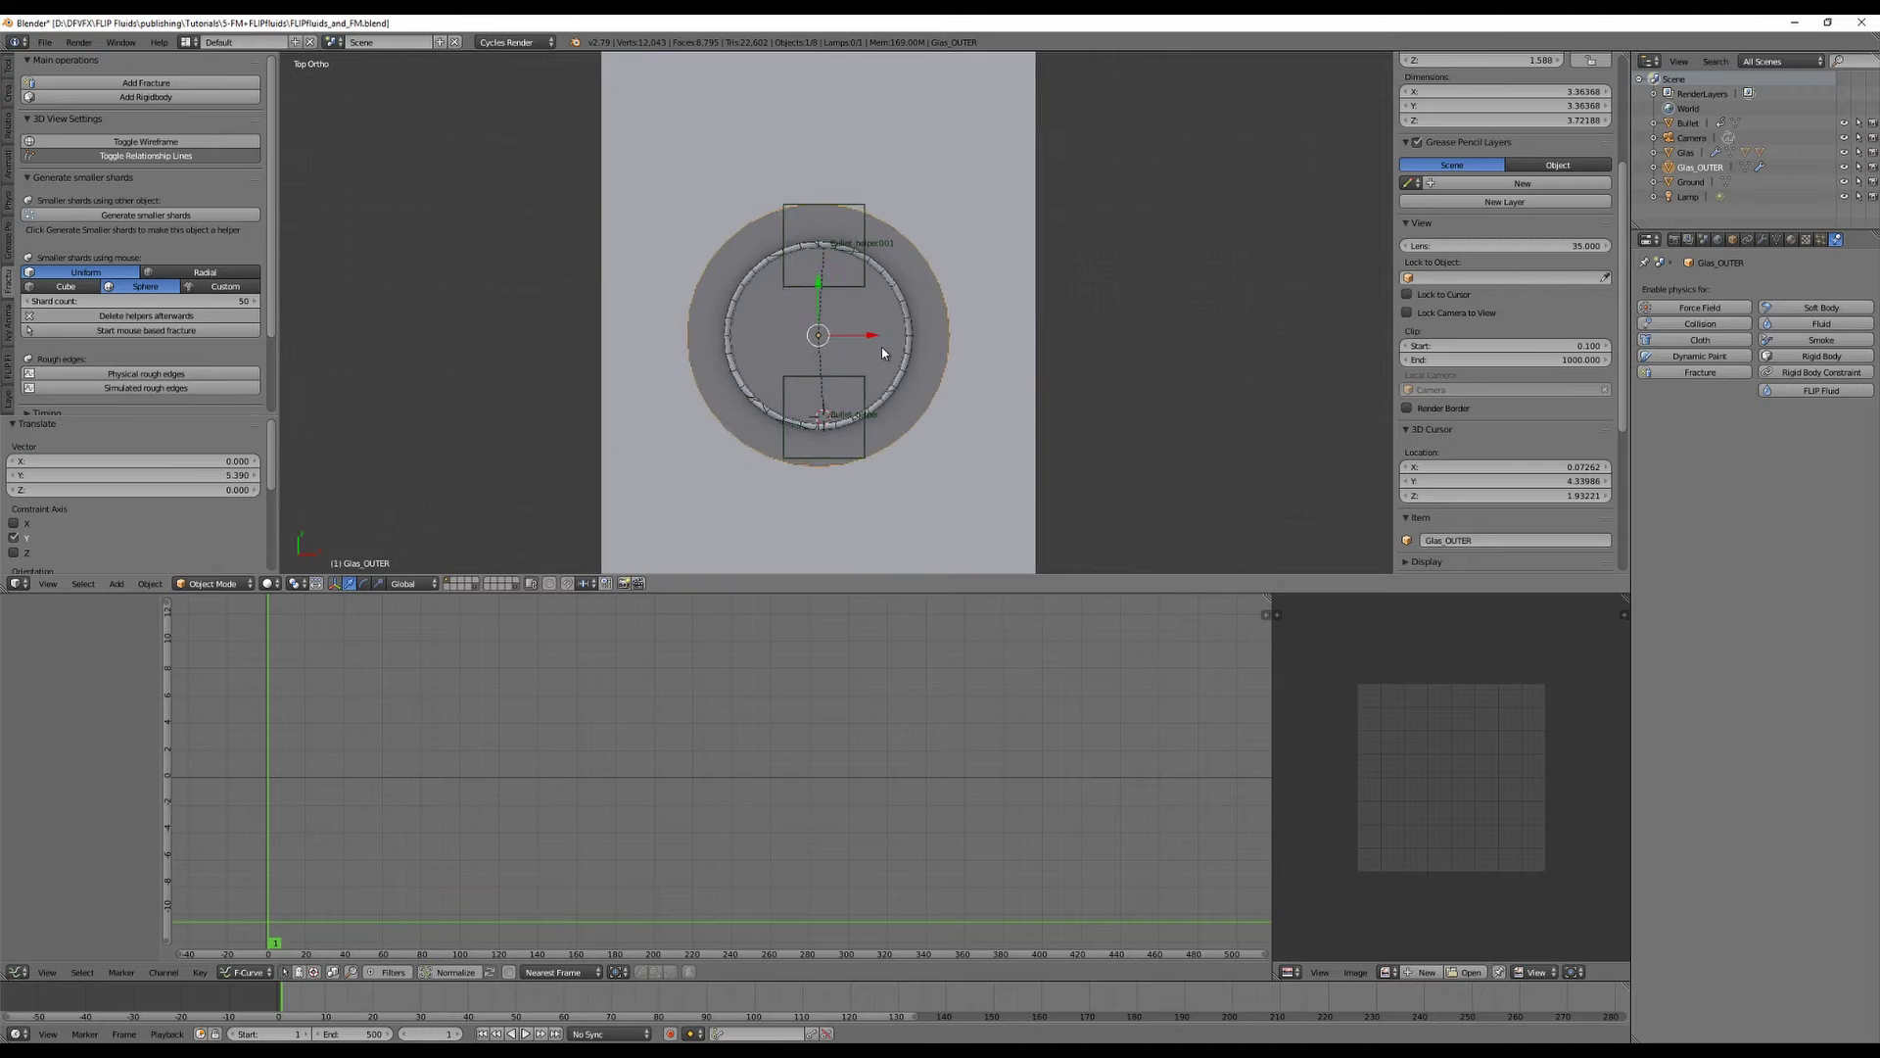
scroll(882, 363, down, 1)
key(z)
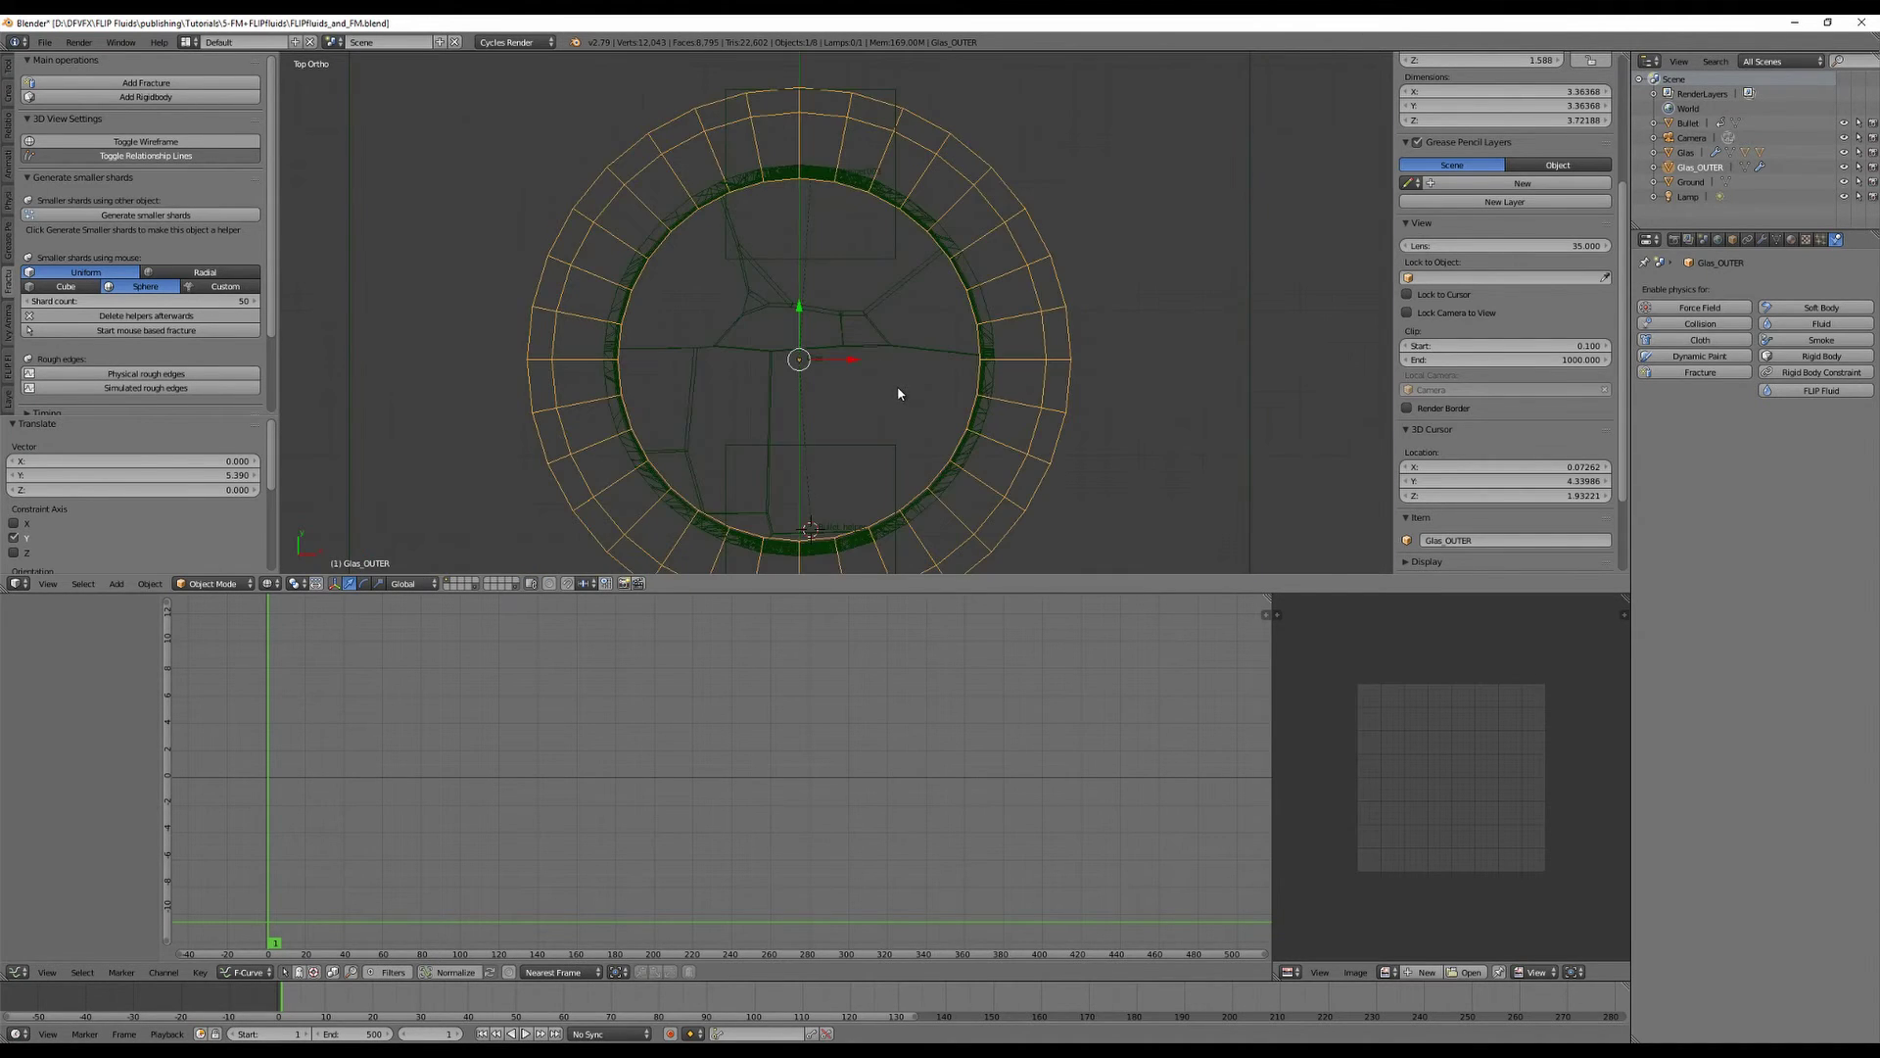
shift+middle_drag(1038, 405, 1045, 383)
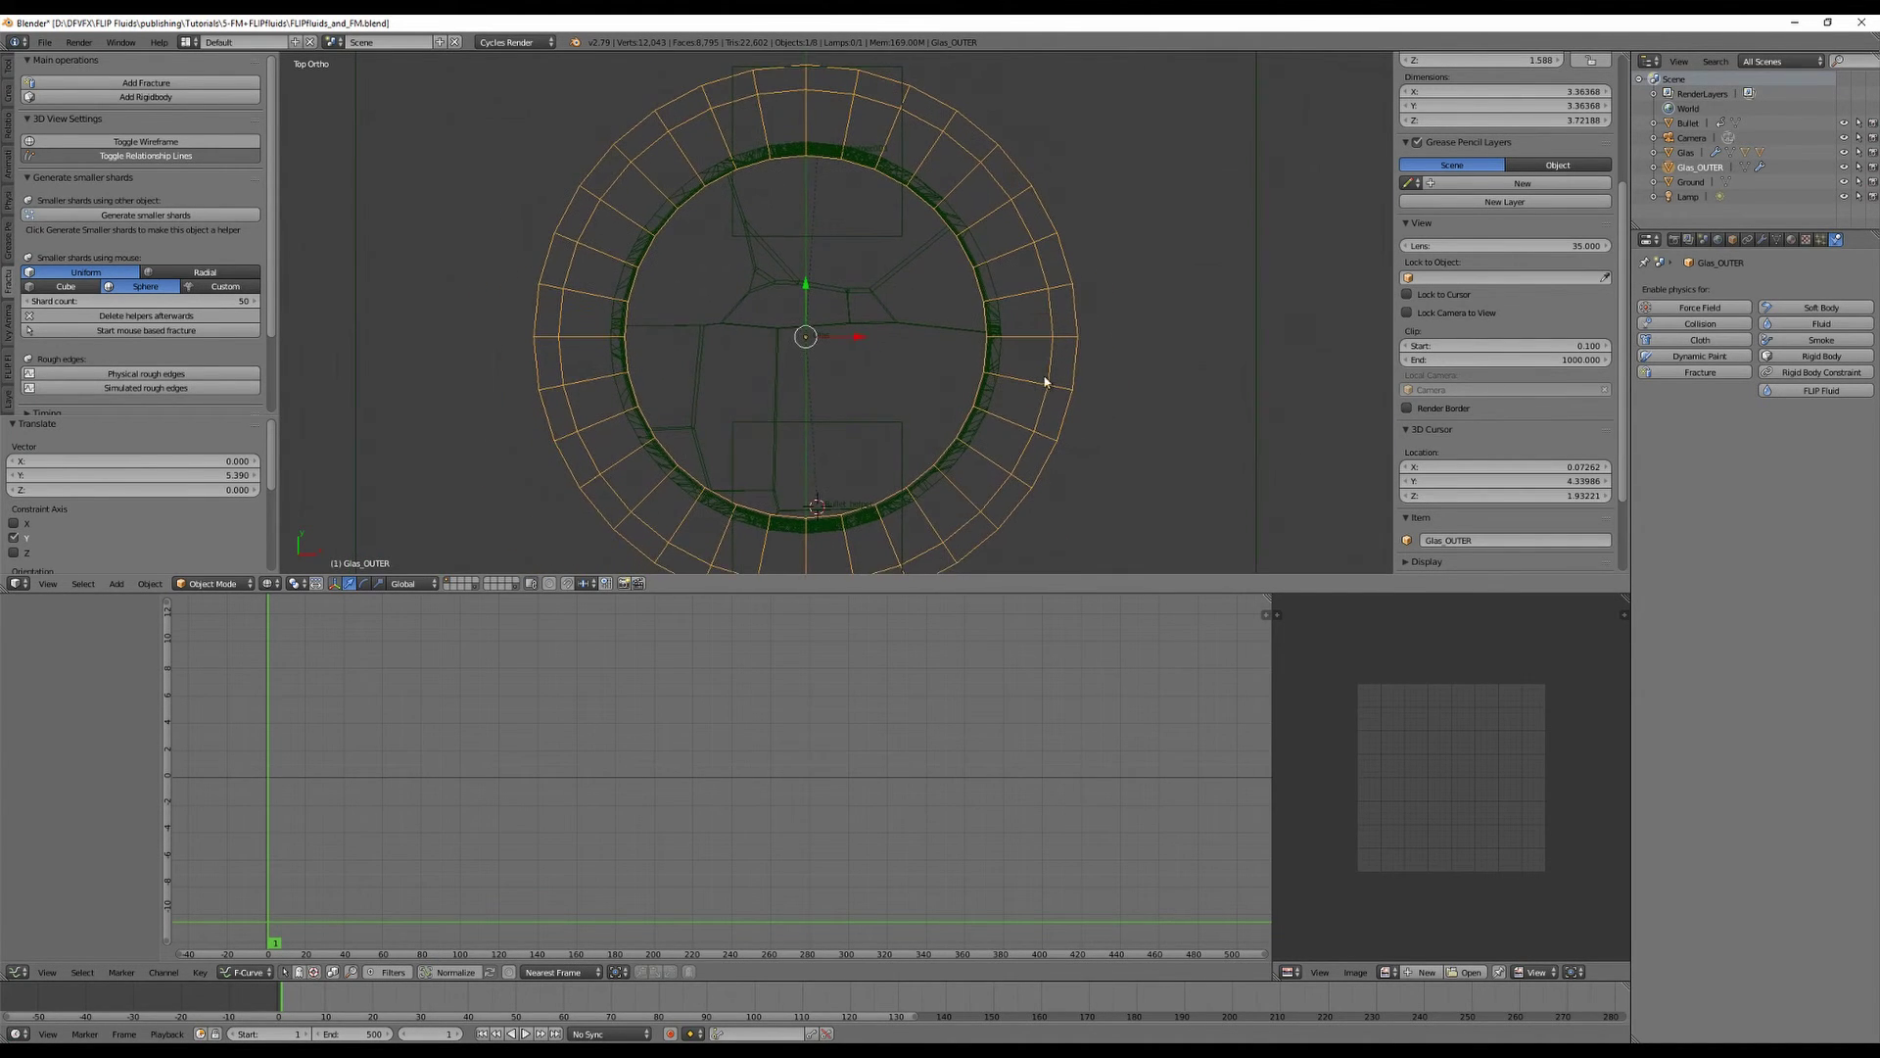
key(g)
key(x)
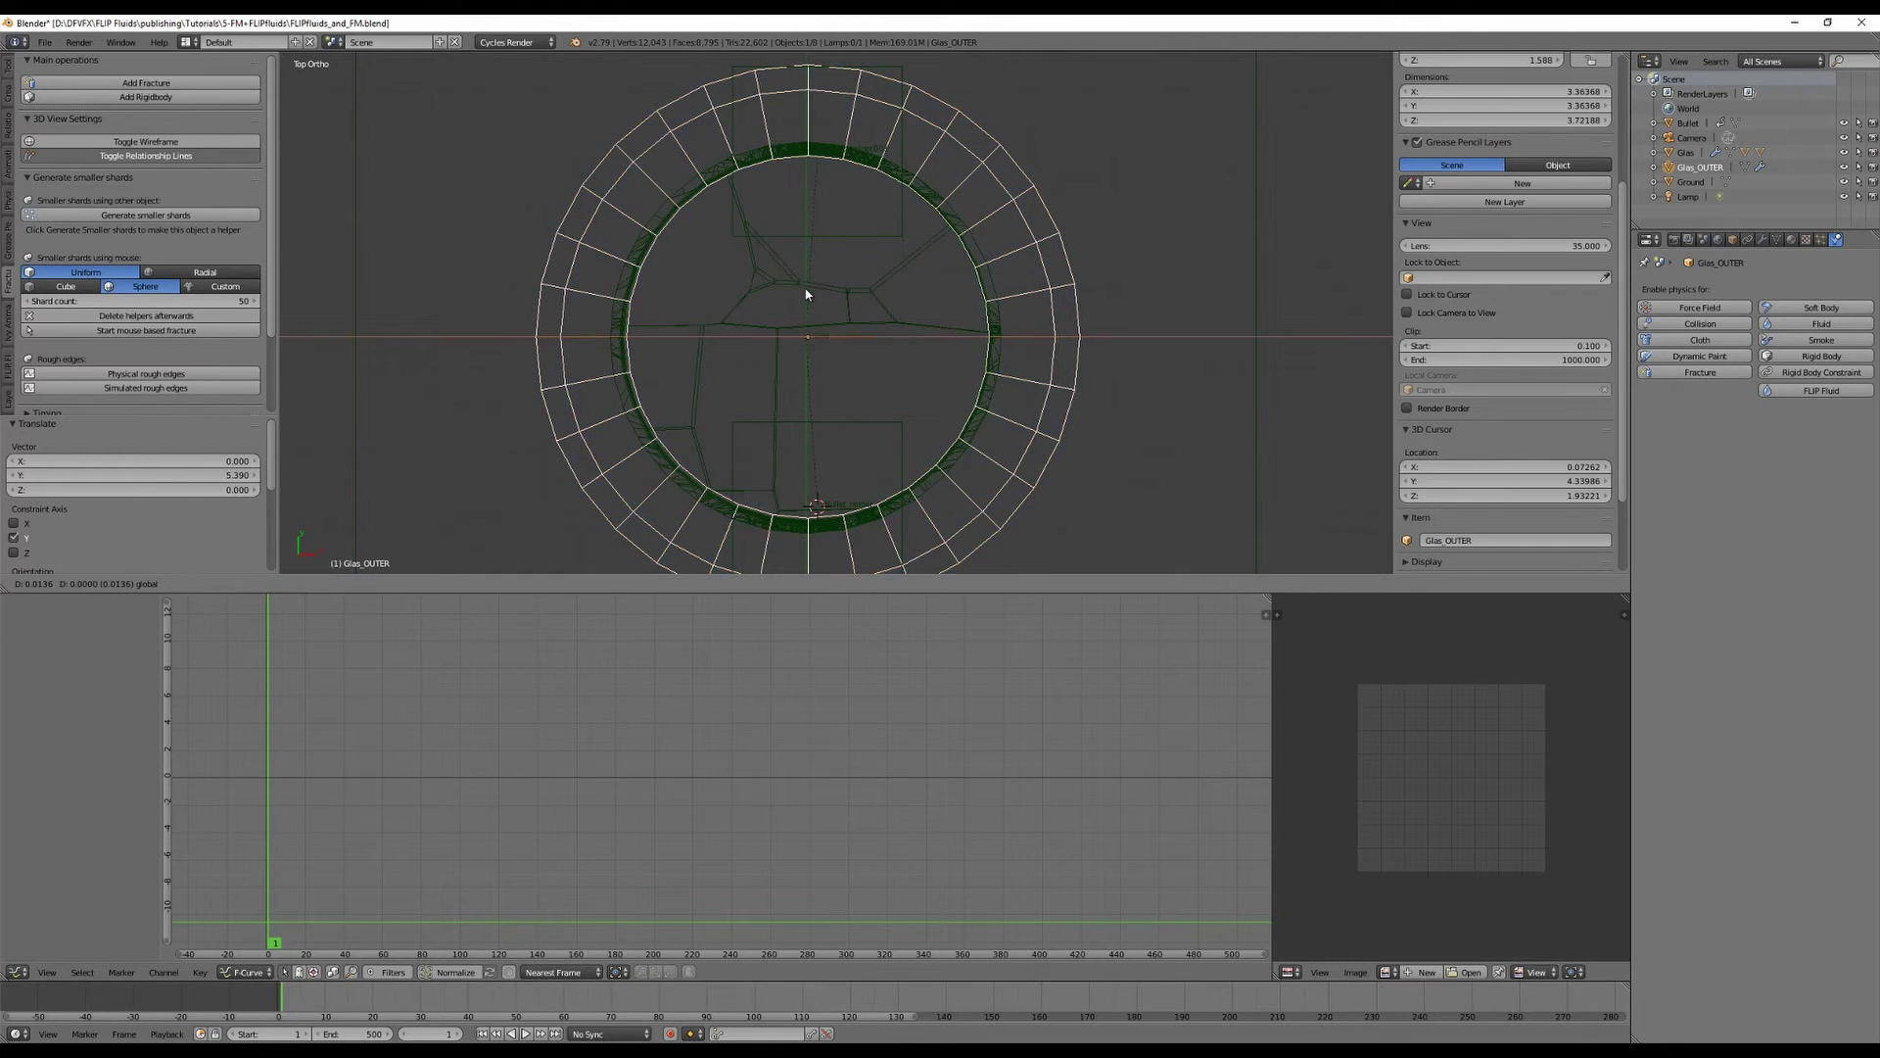
click(804, 291)
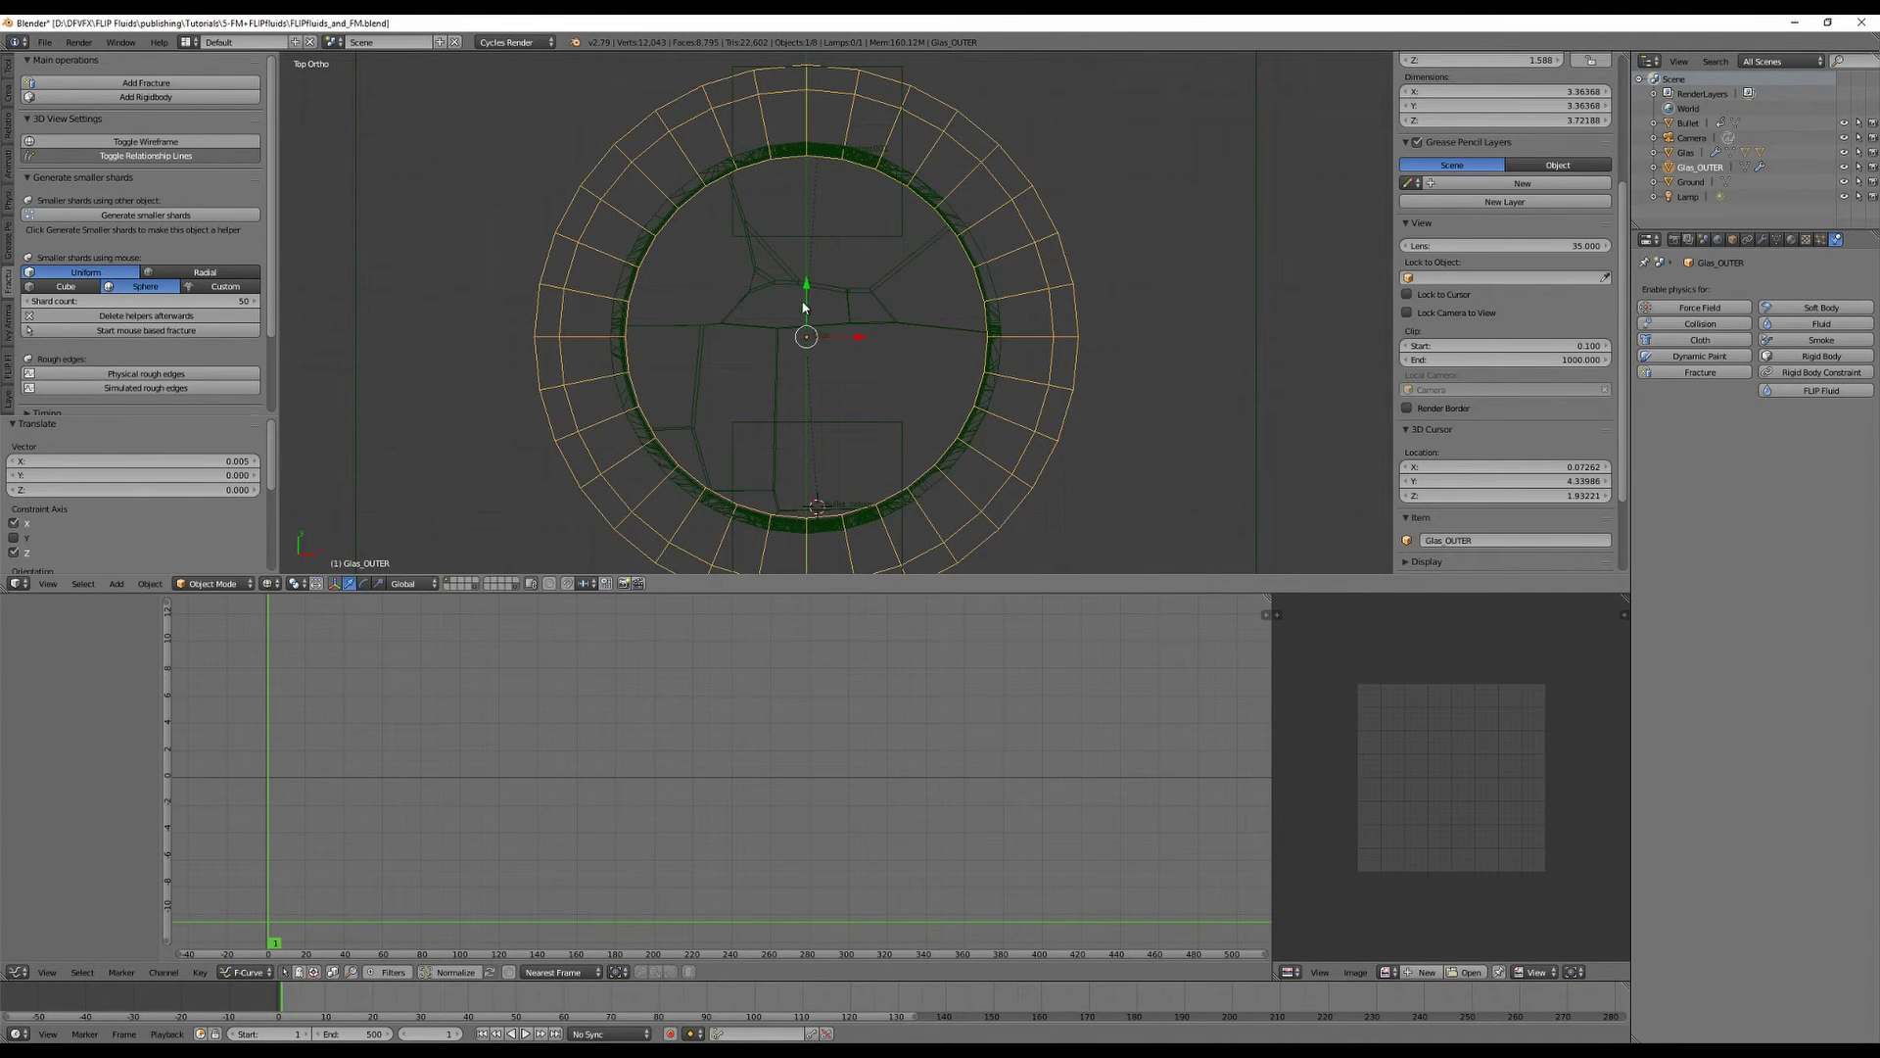
Fine-tune Glas_OUTER's position along X with small moves to centre it around the glass.
key(g)
key(x)
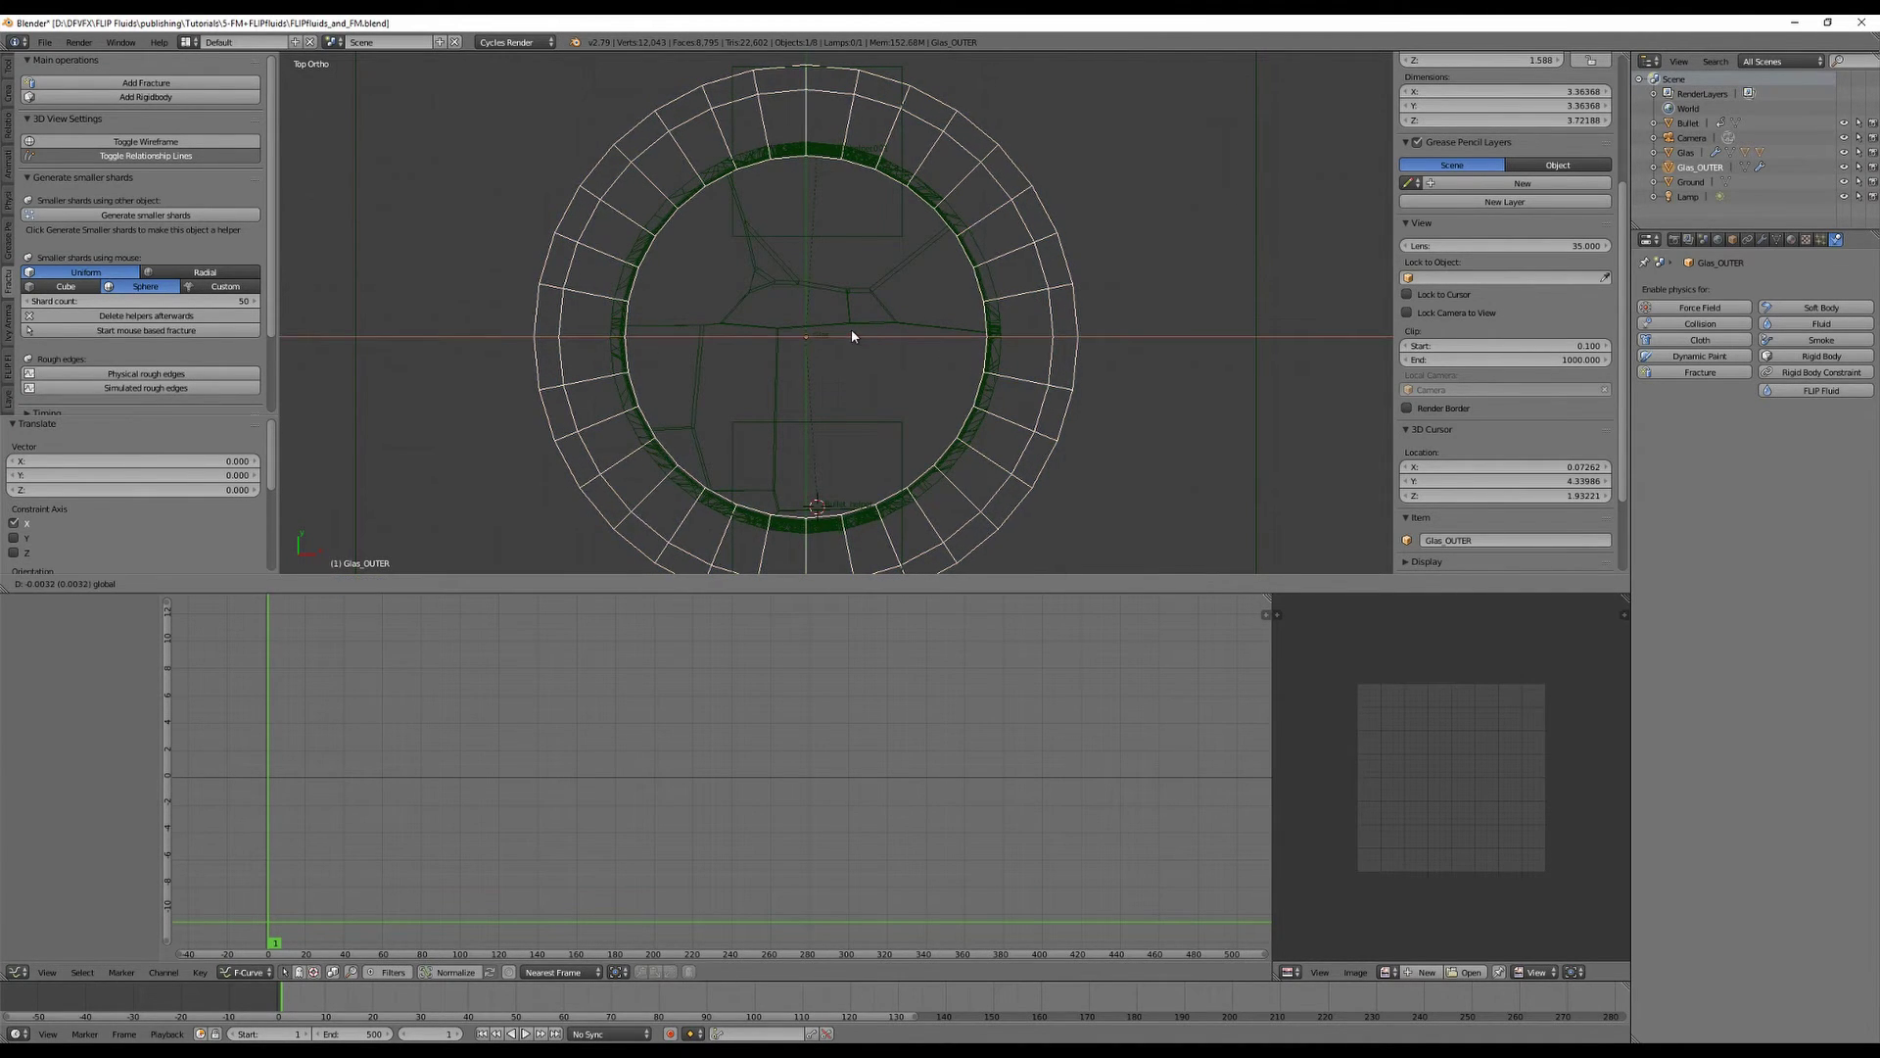
click(849, 326)
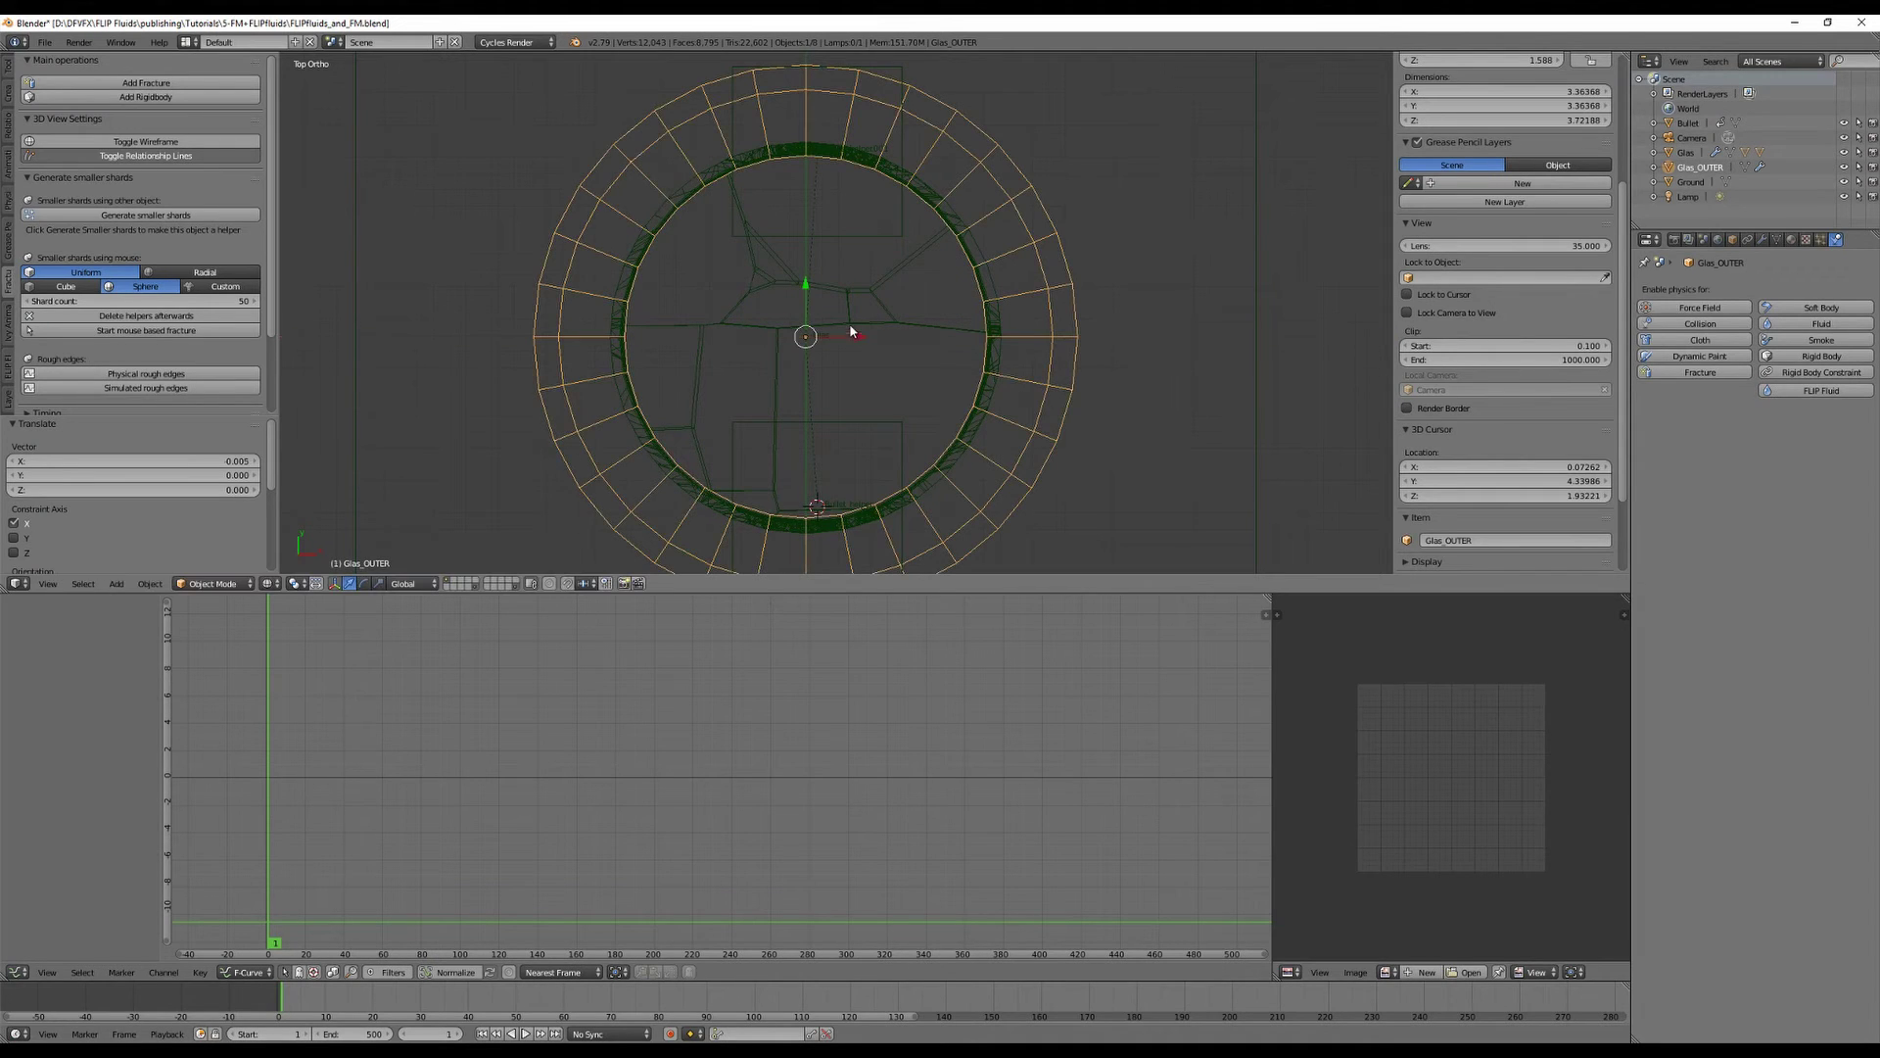
key(g)
key(x)
click(809, 284)
key(g)
key(x)
click(804, 294)
Return to solid shading, scale Glas_OUTER to about 0.998 and lower it about 0.035 along Z.
mouse_move(1058, 394)
middle_down()
mouse_move(1028, 323)
mouse_move(999, 328)
mouse_move(1036, 390)
mouse_move(1047, 312)
middle_up()
key(z)
key(s)
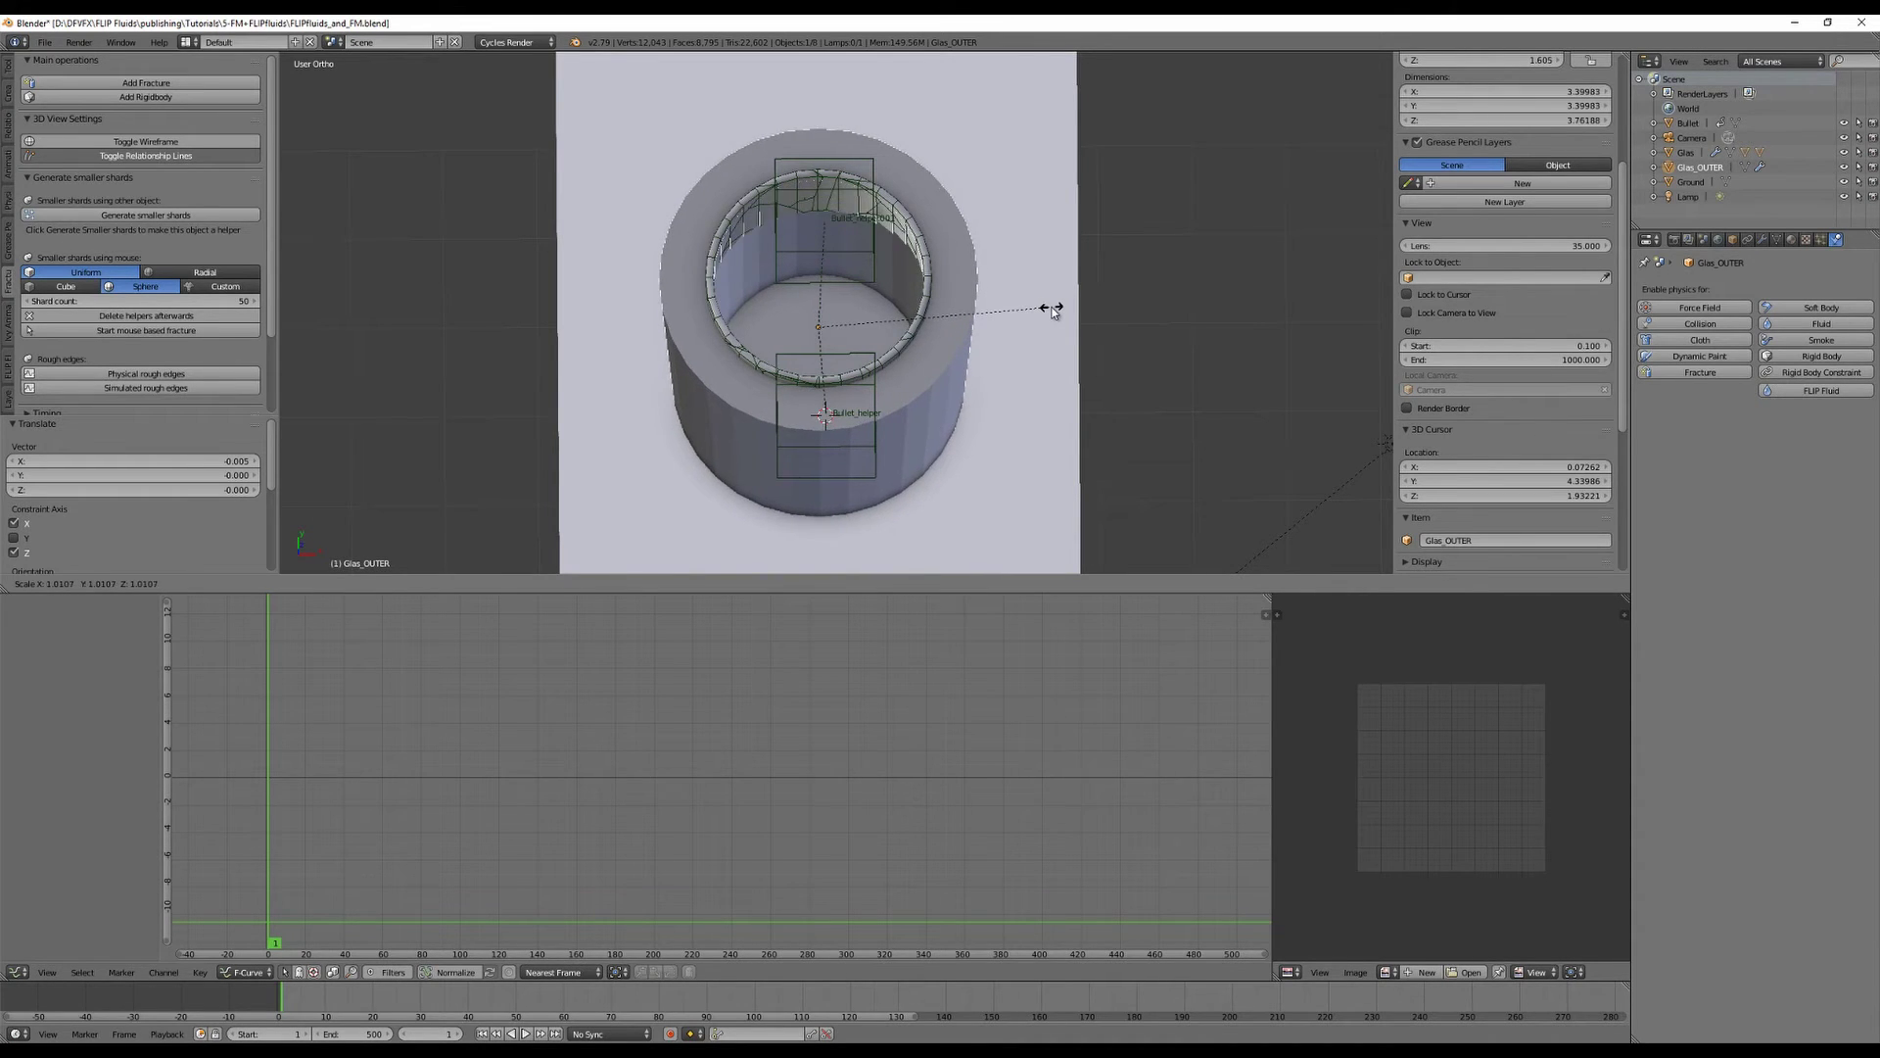
click(1049, 306)
middle_drag(1078, 370, 1017, 319)
key(g)
key(z)
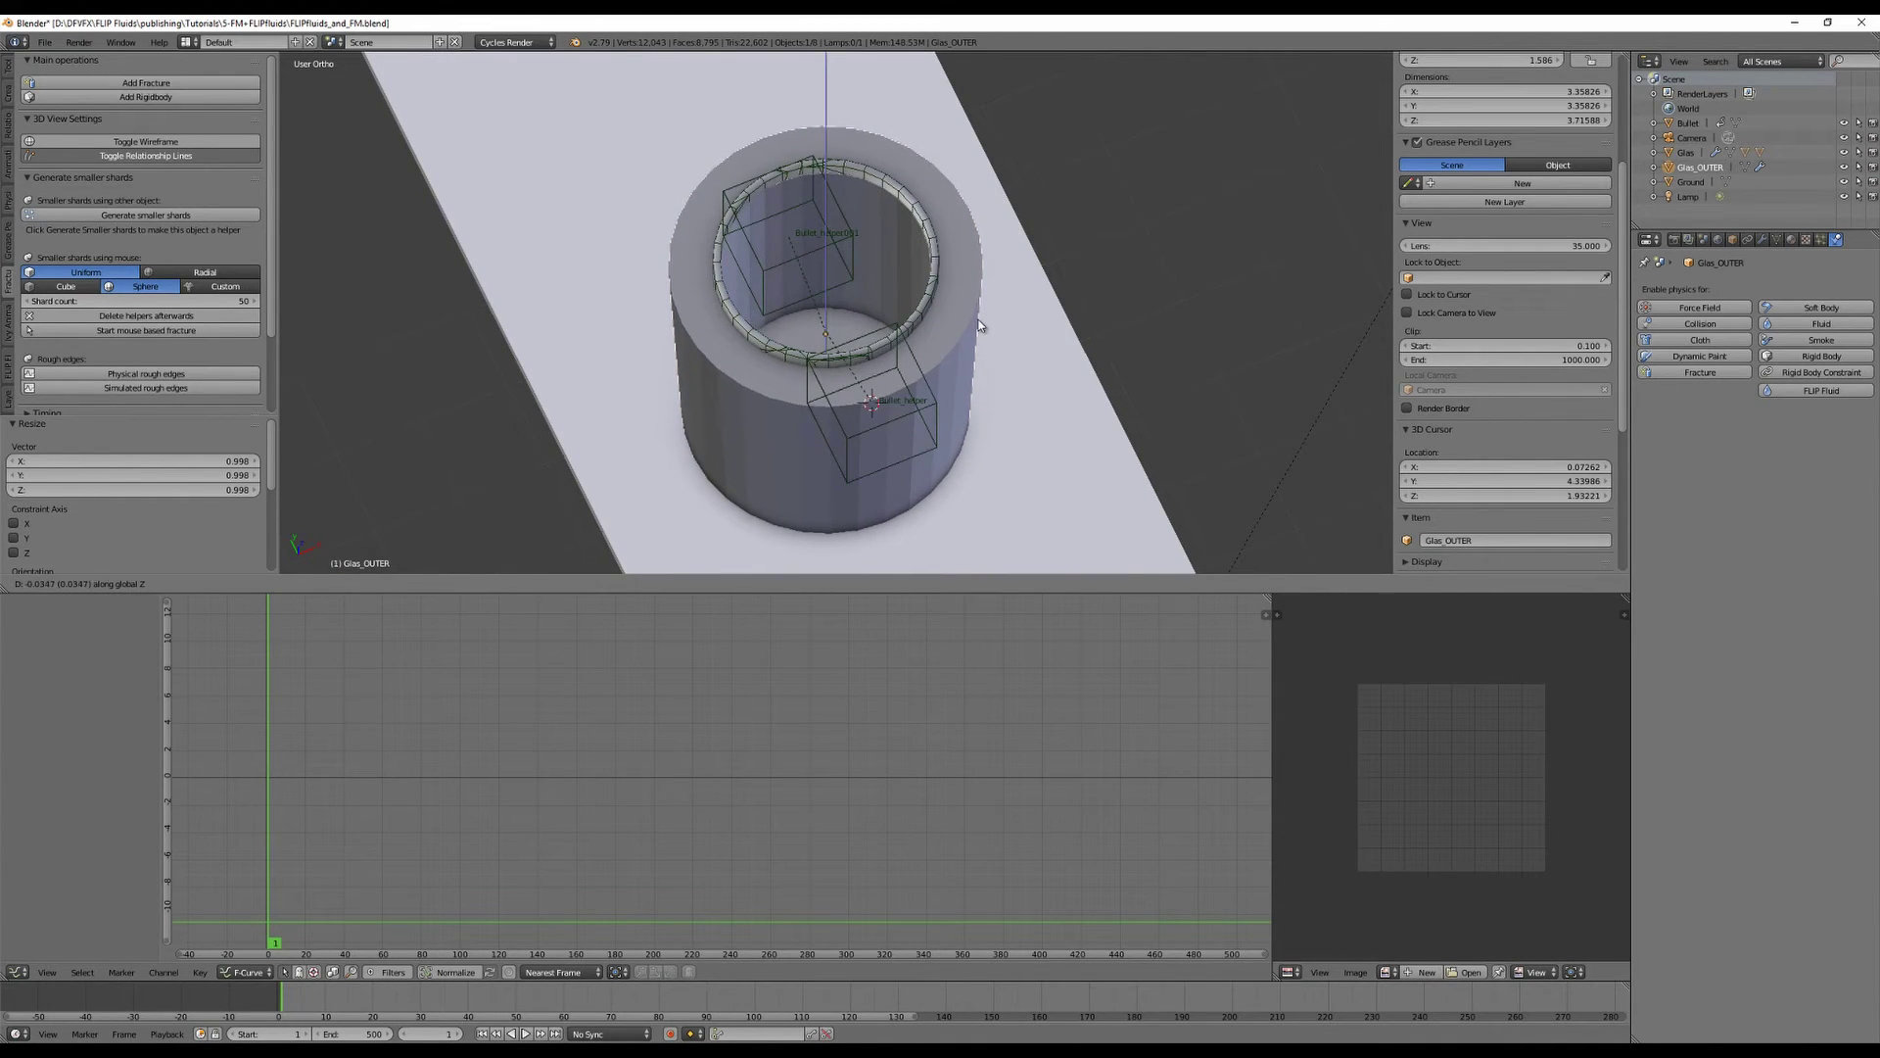
click(981, 326)
Enable FLIP Fluid physics on Glas_OUTER, set its type to Obstacle and show the obstacle settings.
middle_drag(1069, 397, 1023, 430)
scroll(880, 368, down, 4)
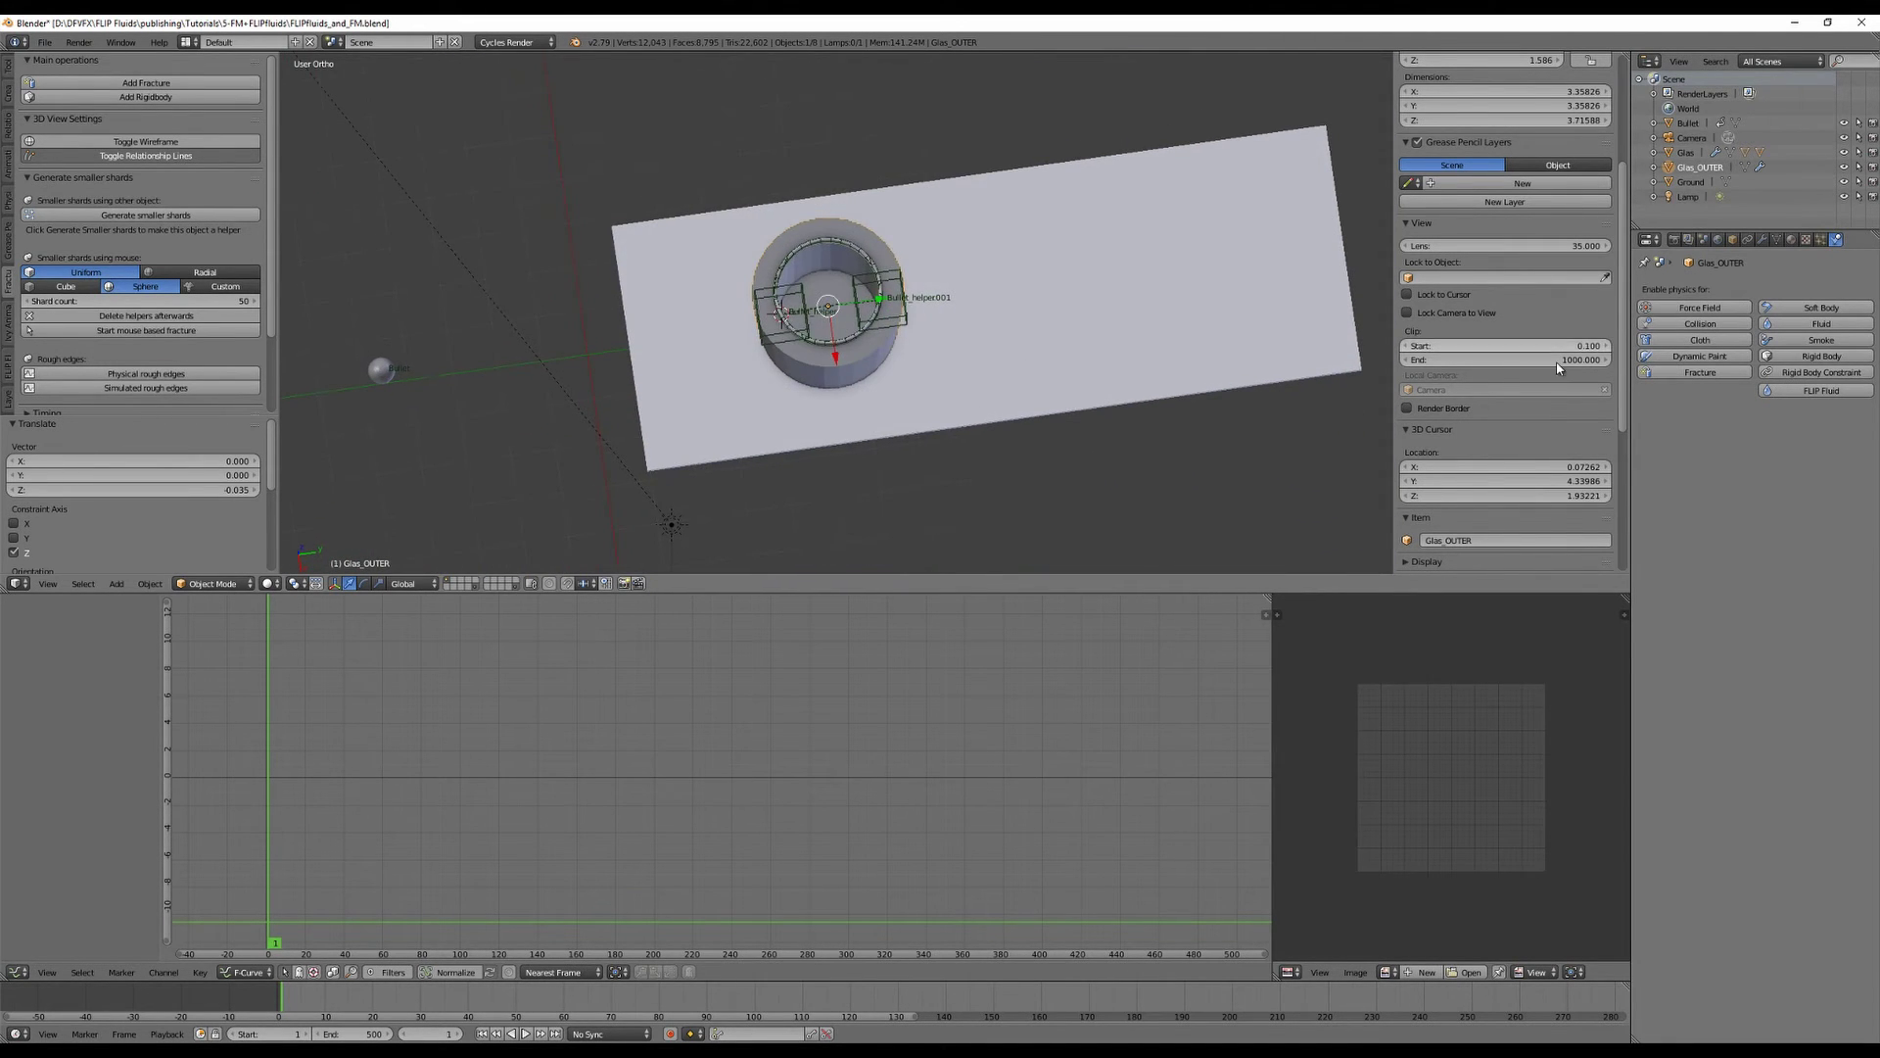
click(1806, 392)
click(1771, 434)
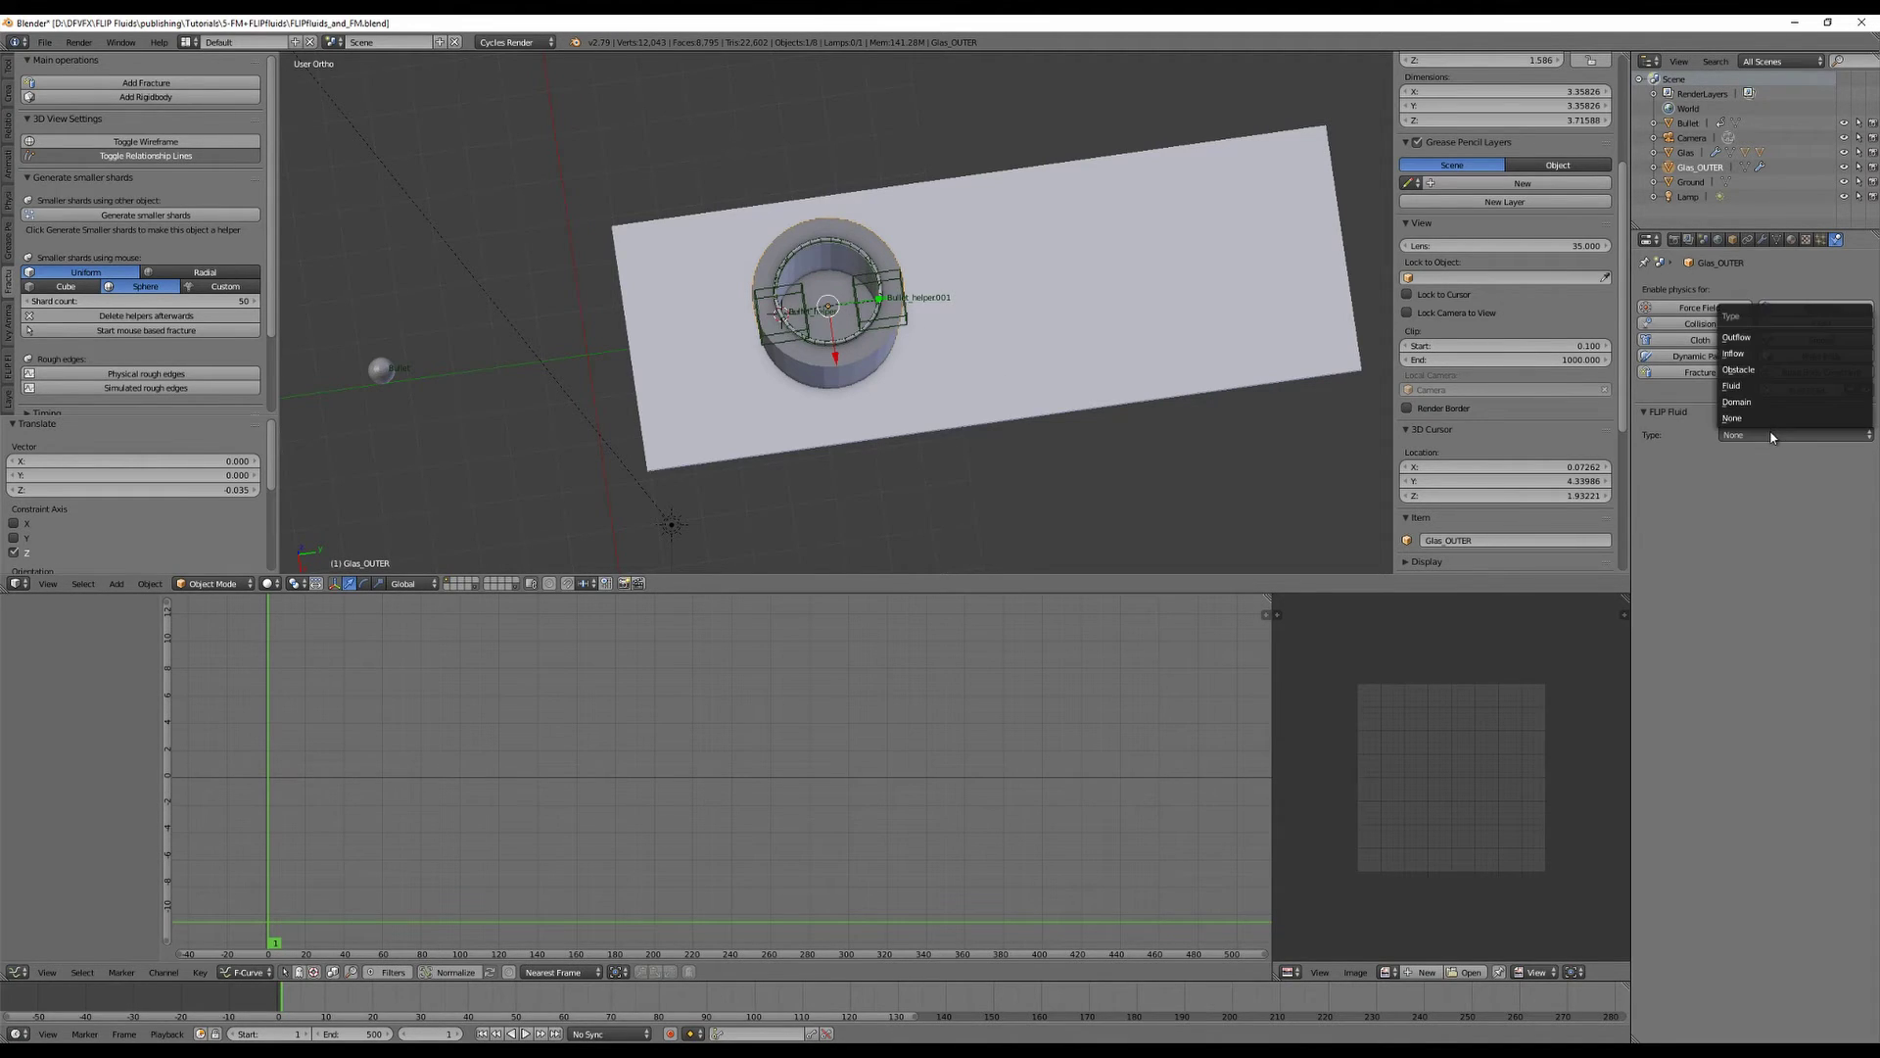
click(1761, 371)
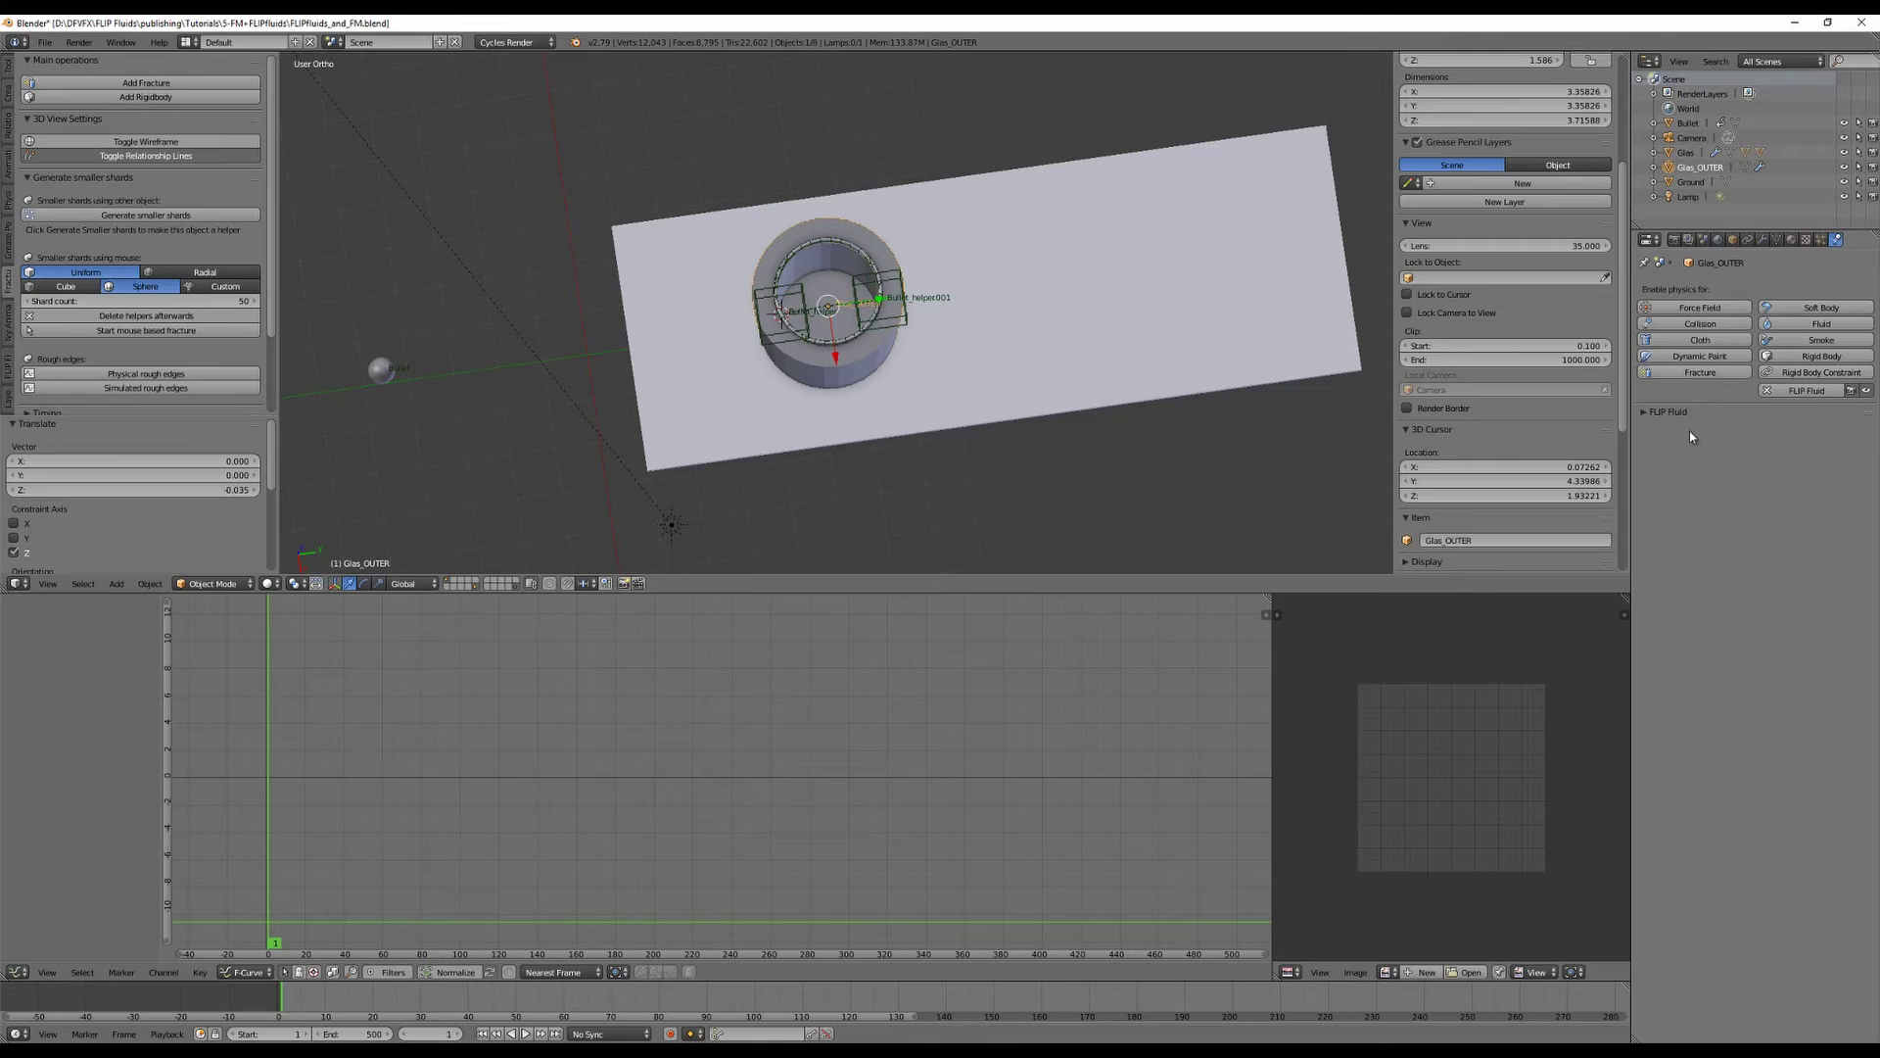
click(1651, 416)
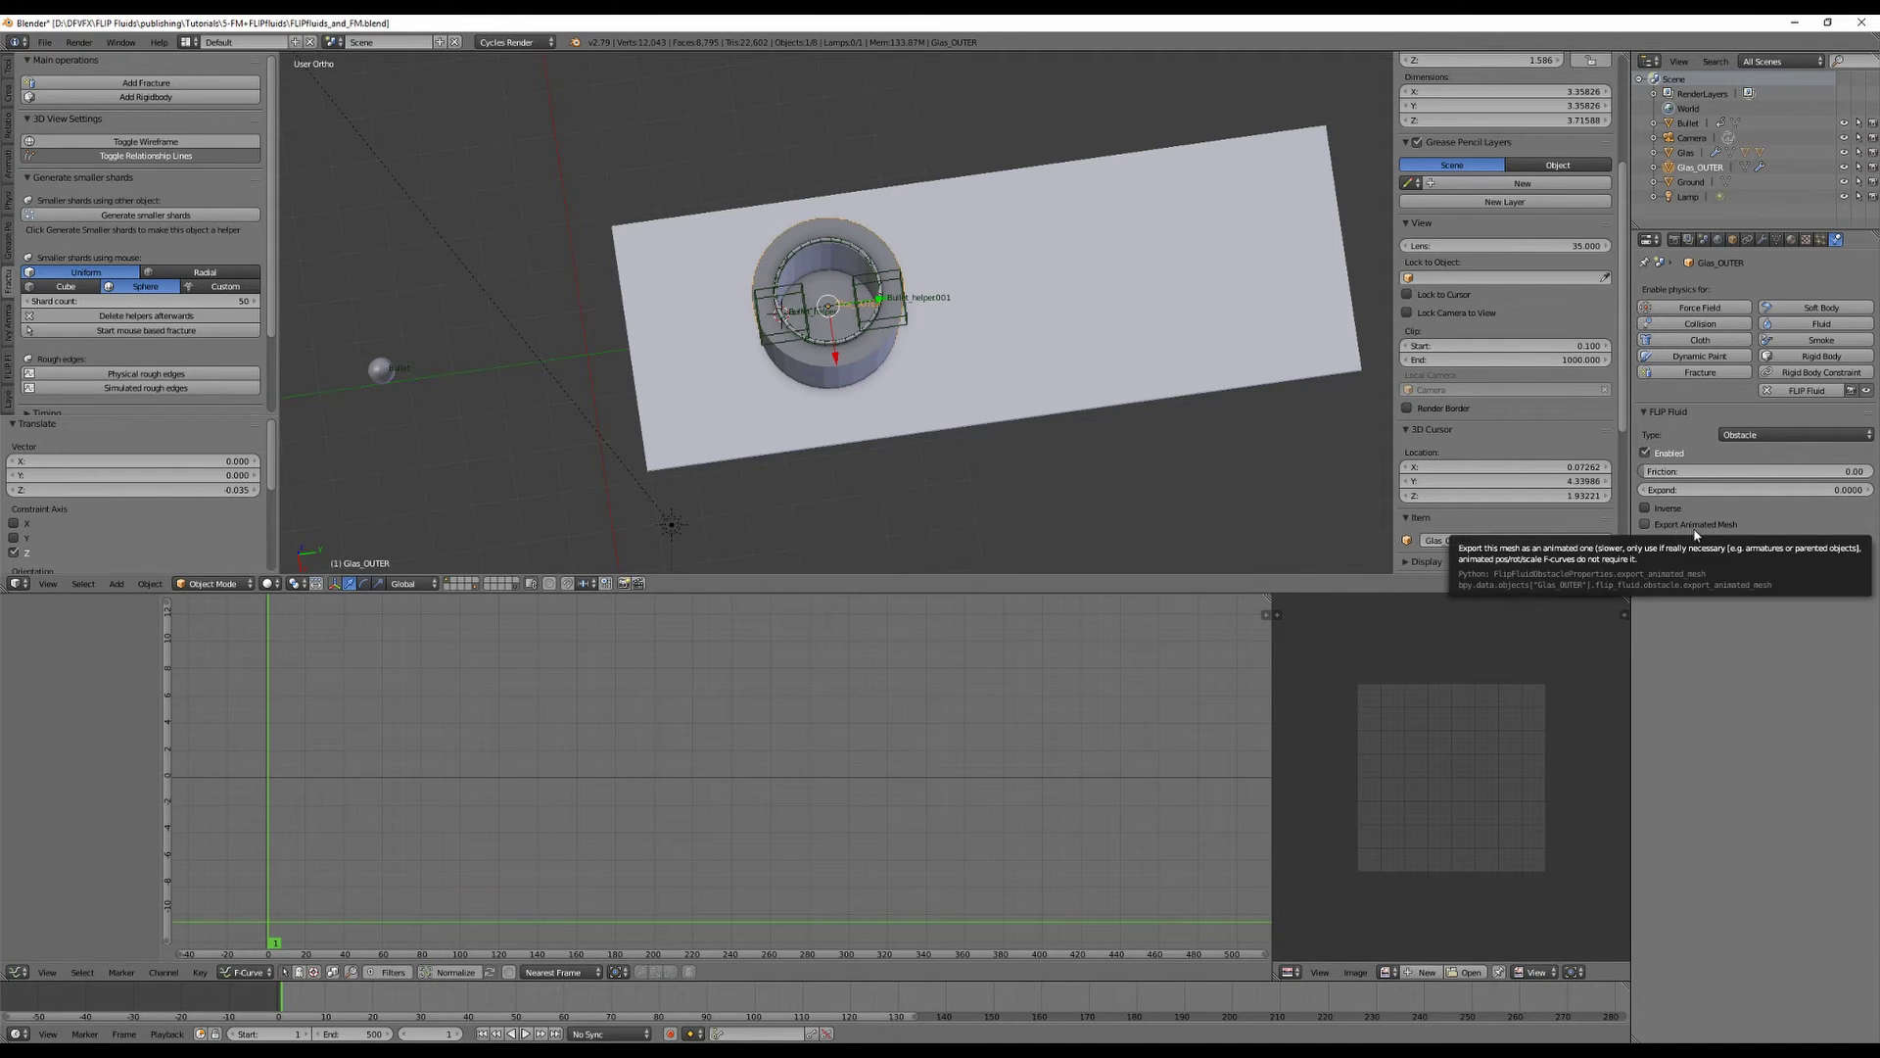
middle_drag(1066, 358, 1053, 333)
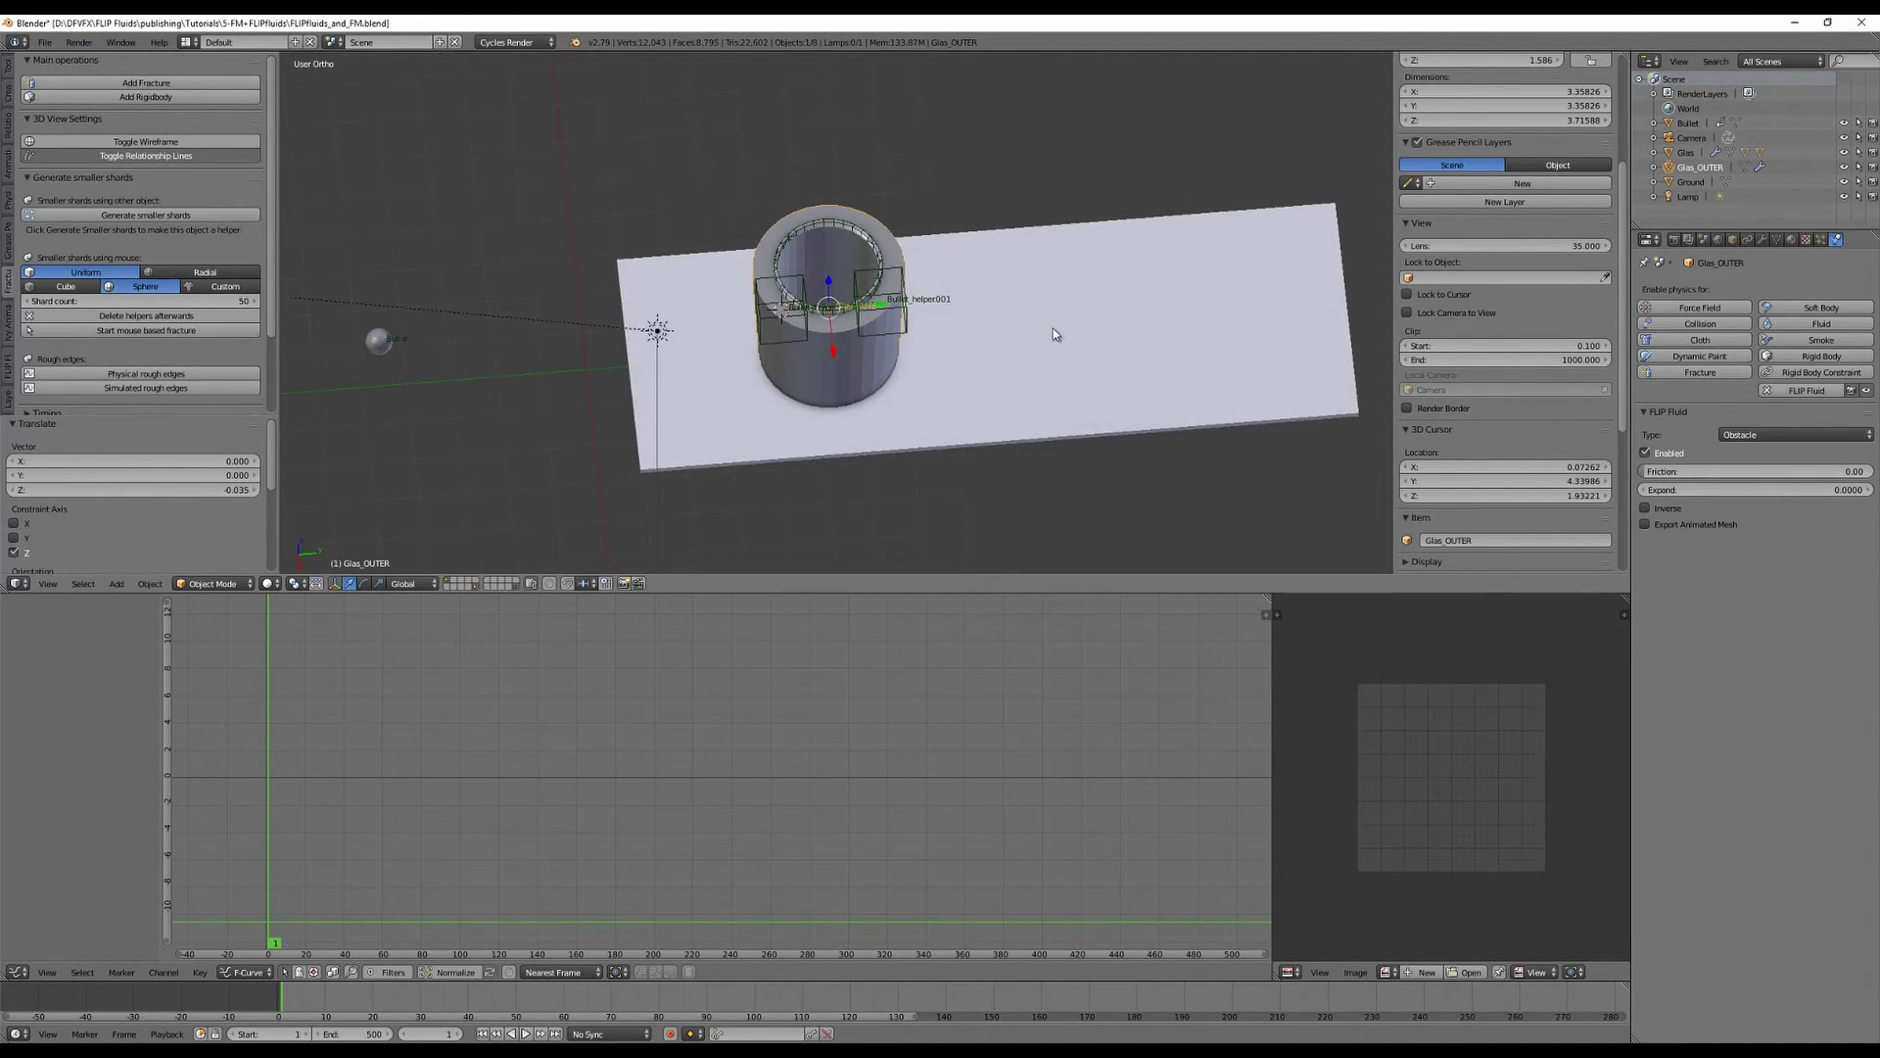
scroll(1054, 334, up, 4)
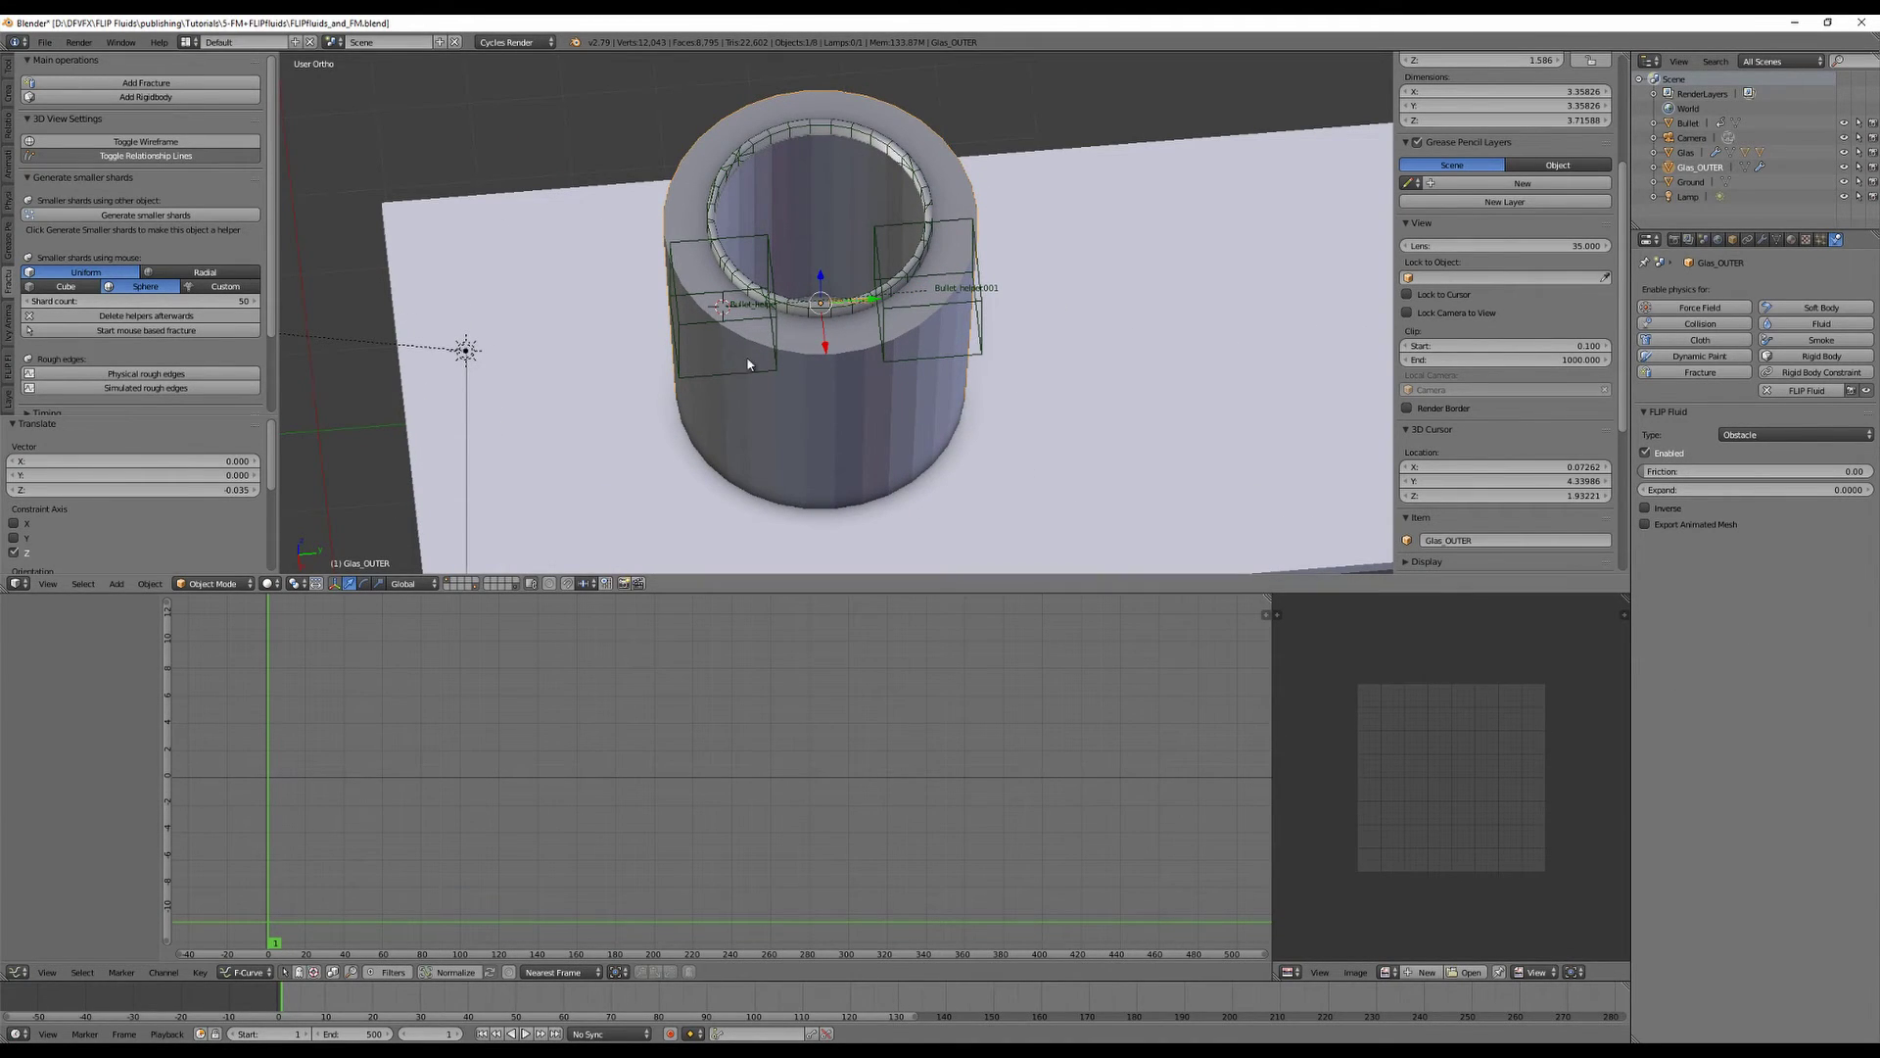
scroll(1050, 373, down, 3)
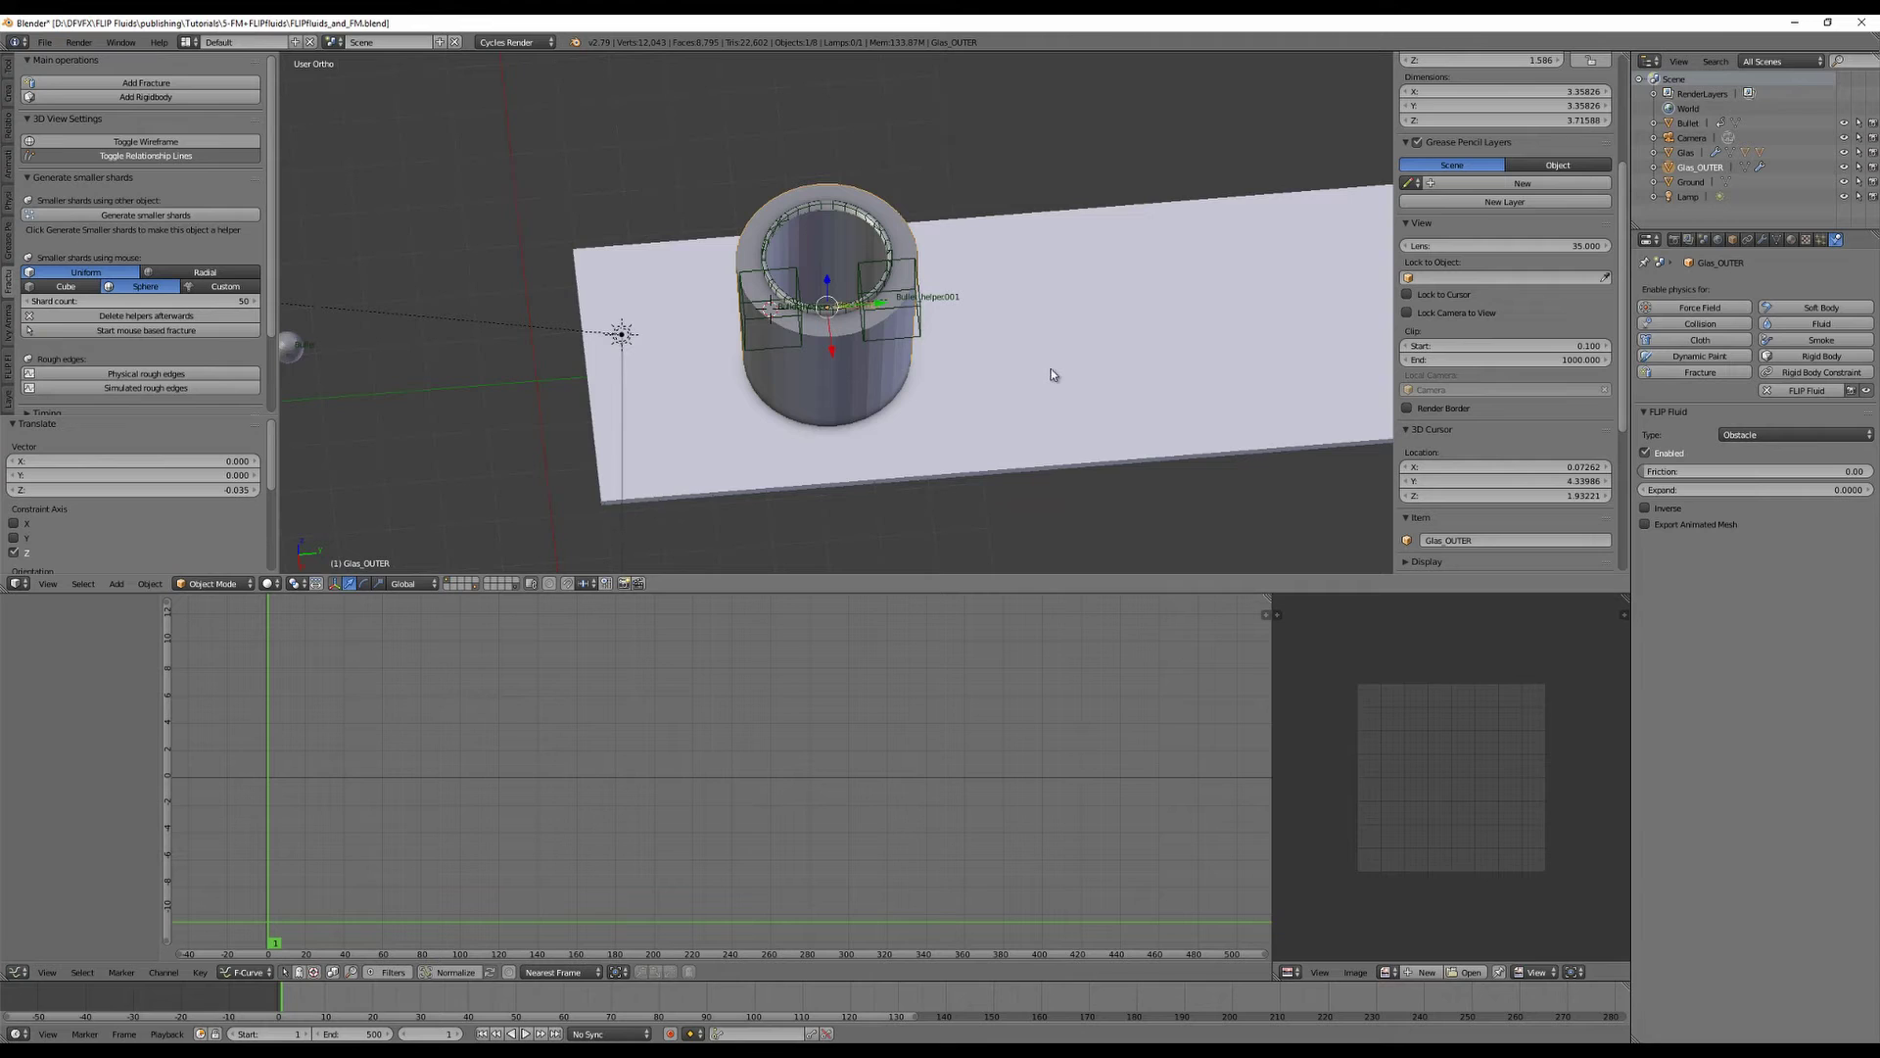
scroll(335, 375, down, 3)
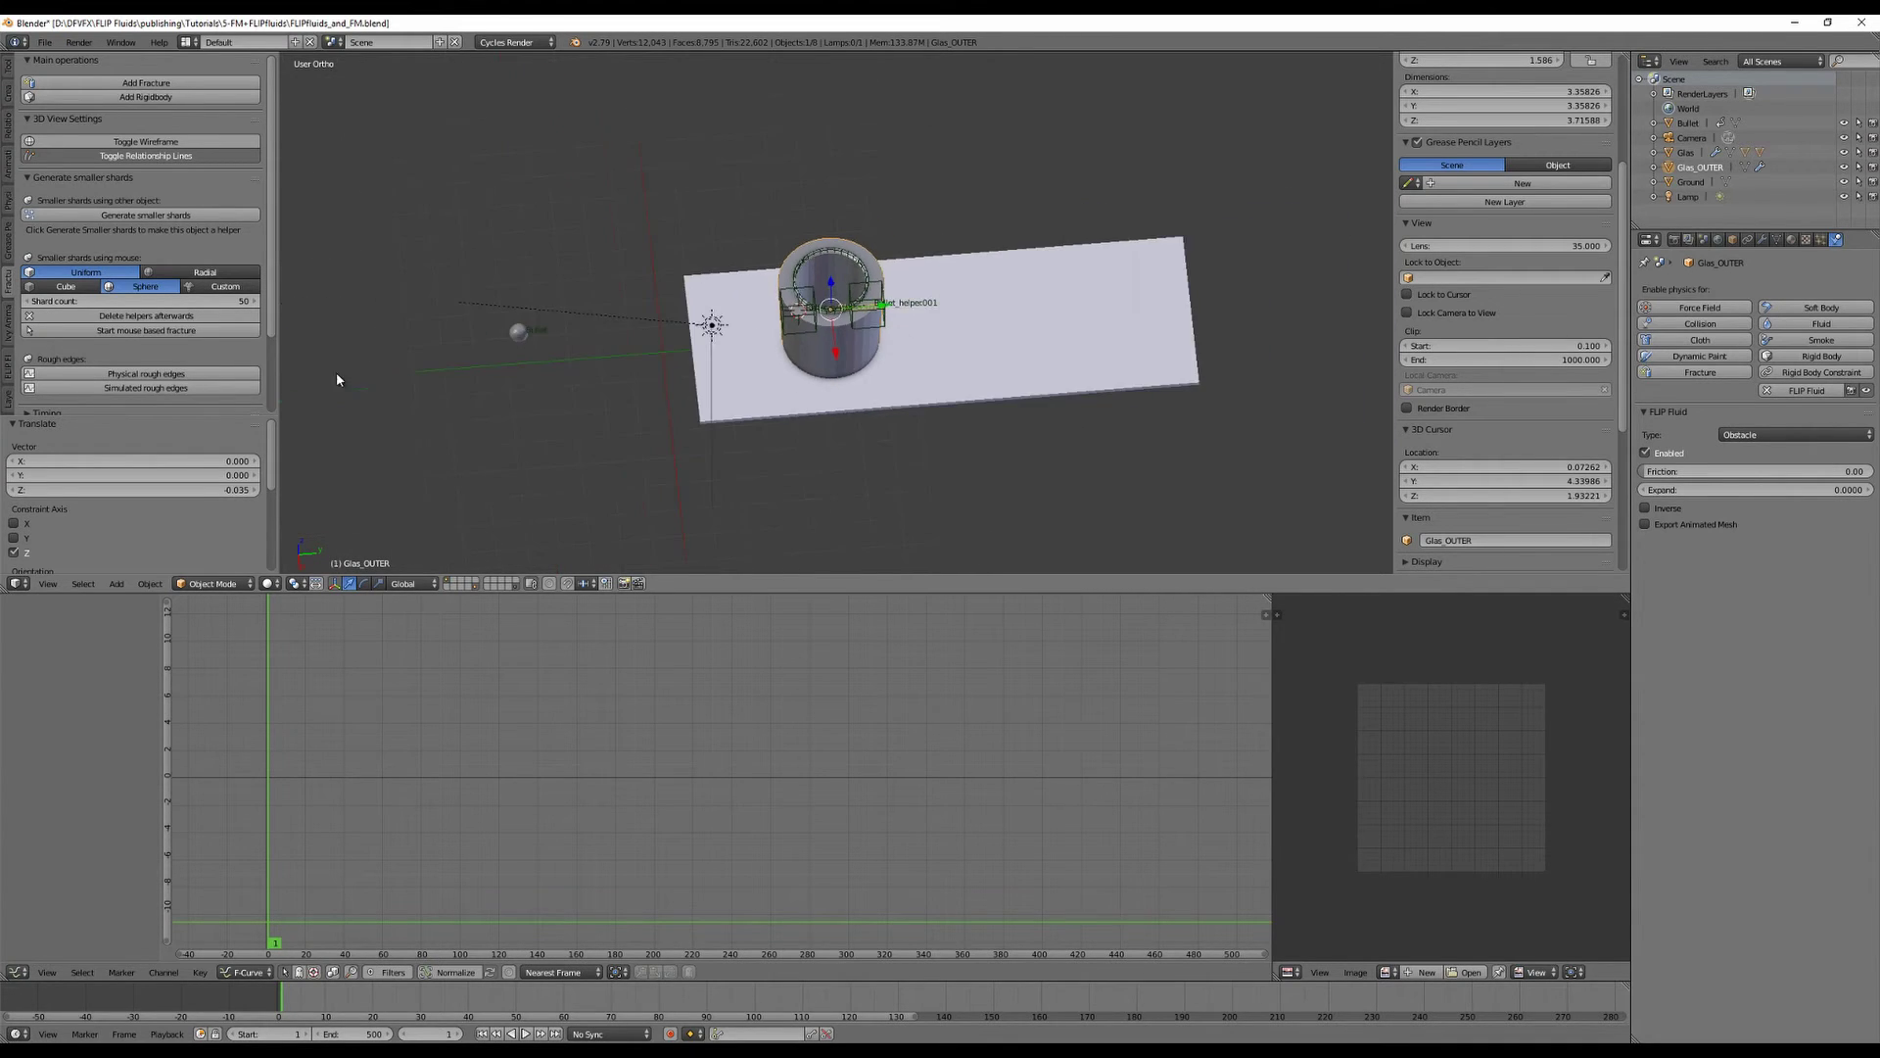
scroll(392, 379, up, 3)
scroll(421, 380, down, 2)
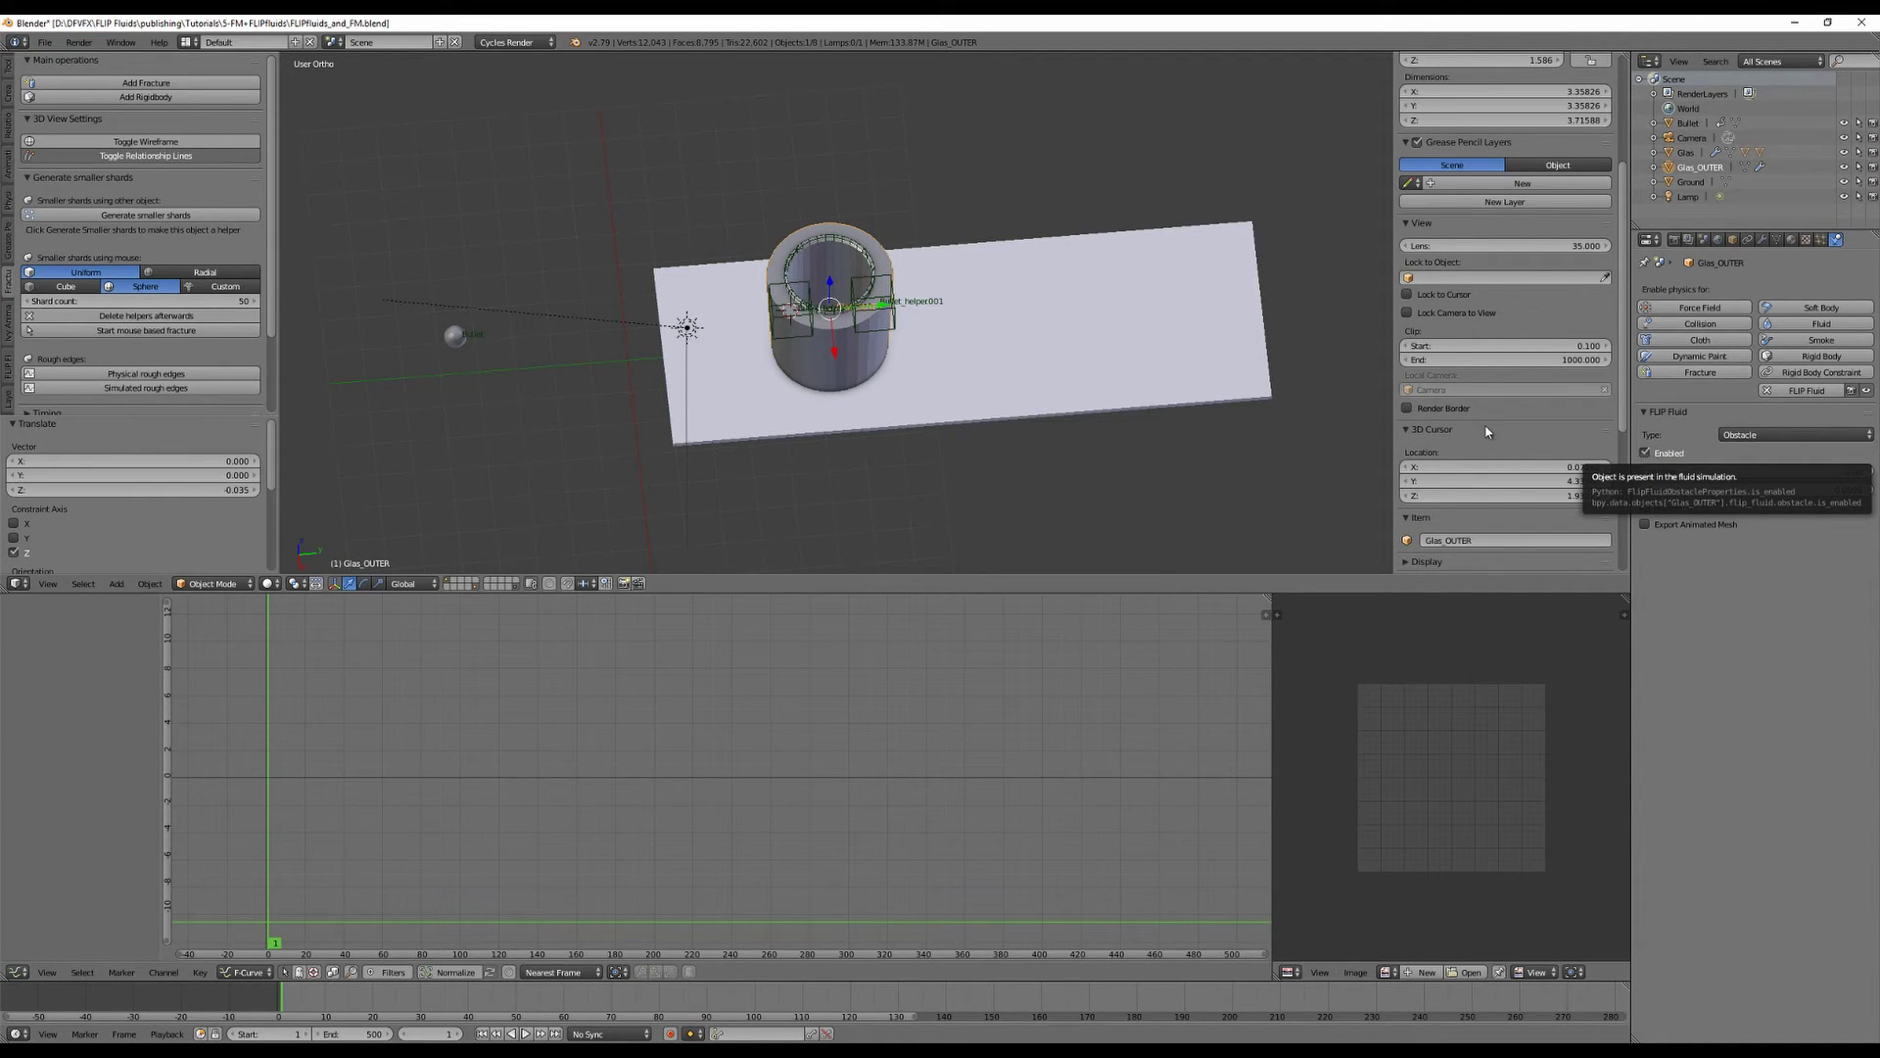
Play the animation up to the bullet's impact and keyframe Glas_OUTER's Enabled obstacle setting as on at frame 30.
key(alt+a)
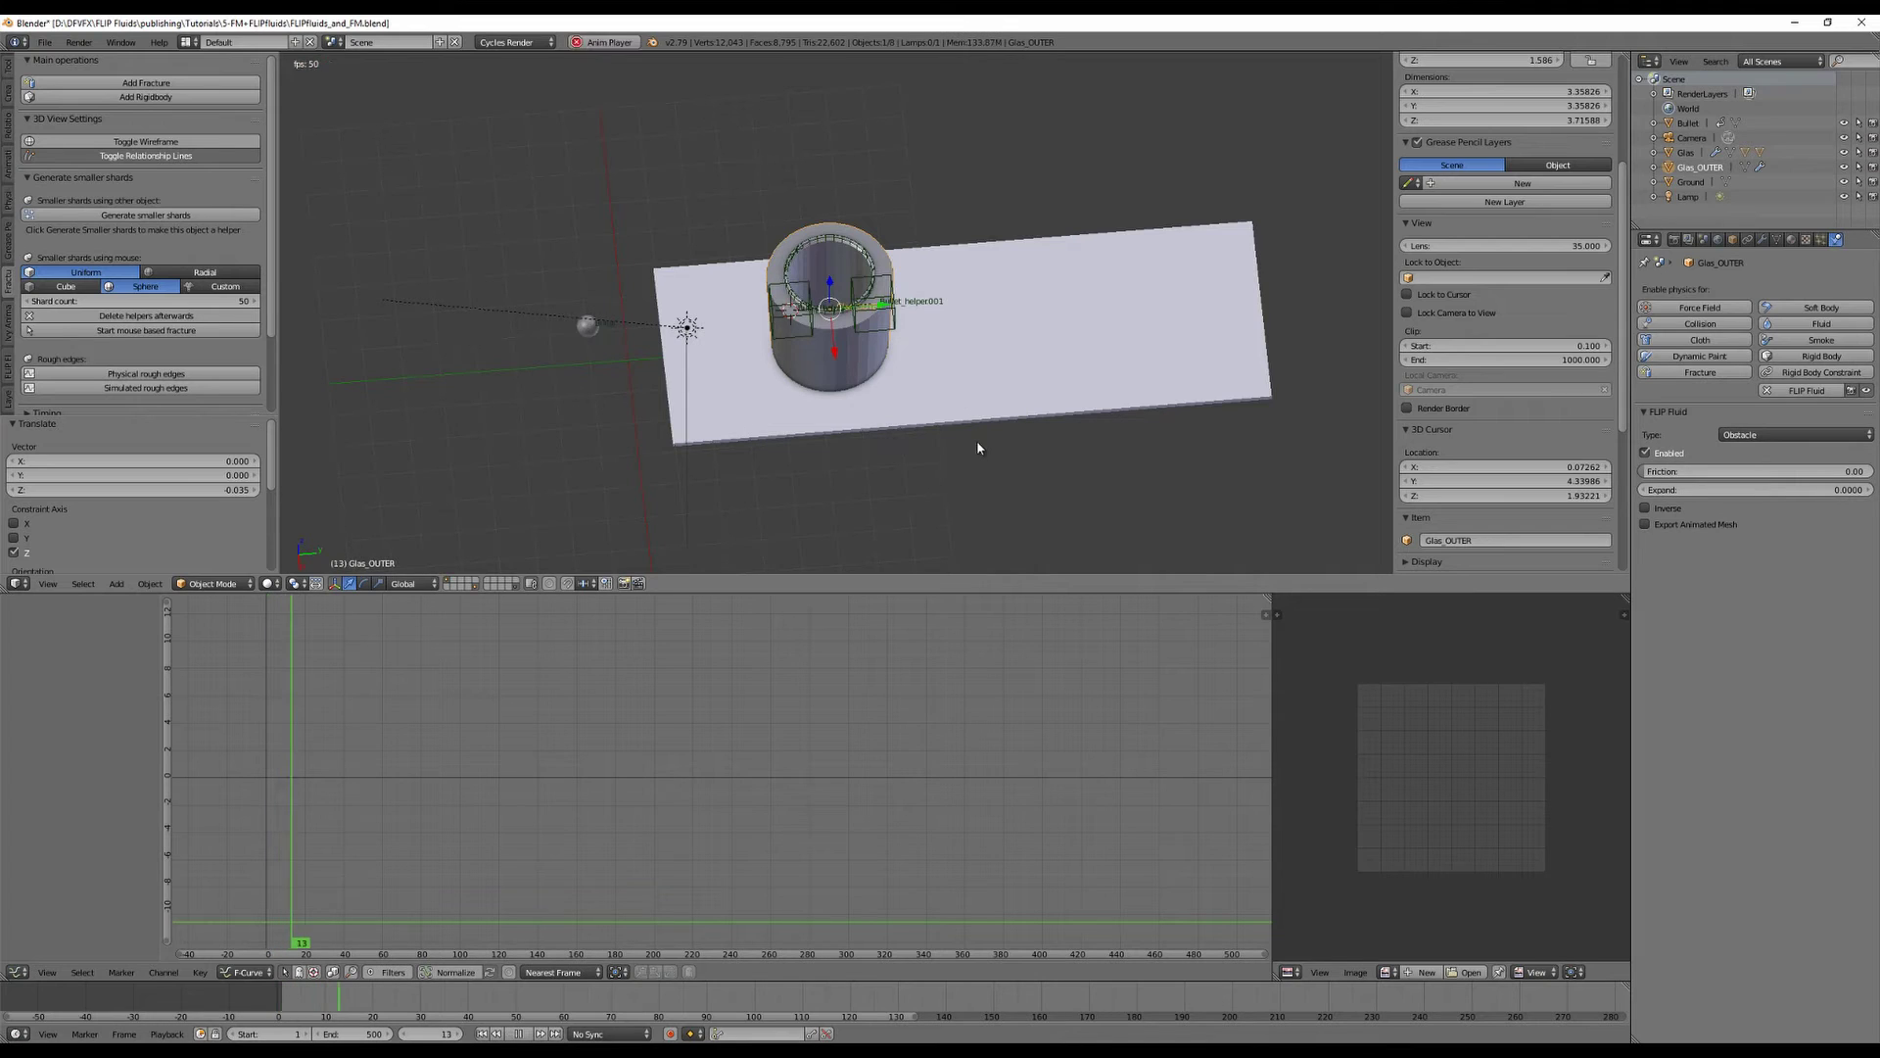
middle_drag(1021, 387, 995, 436)
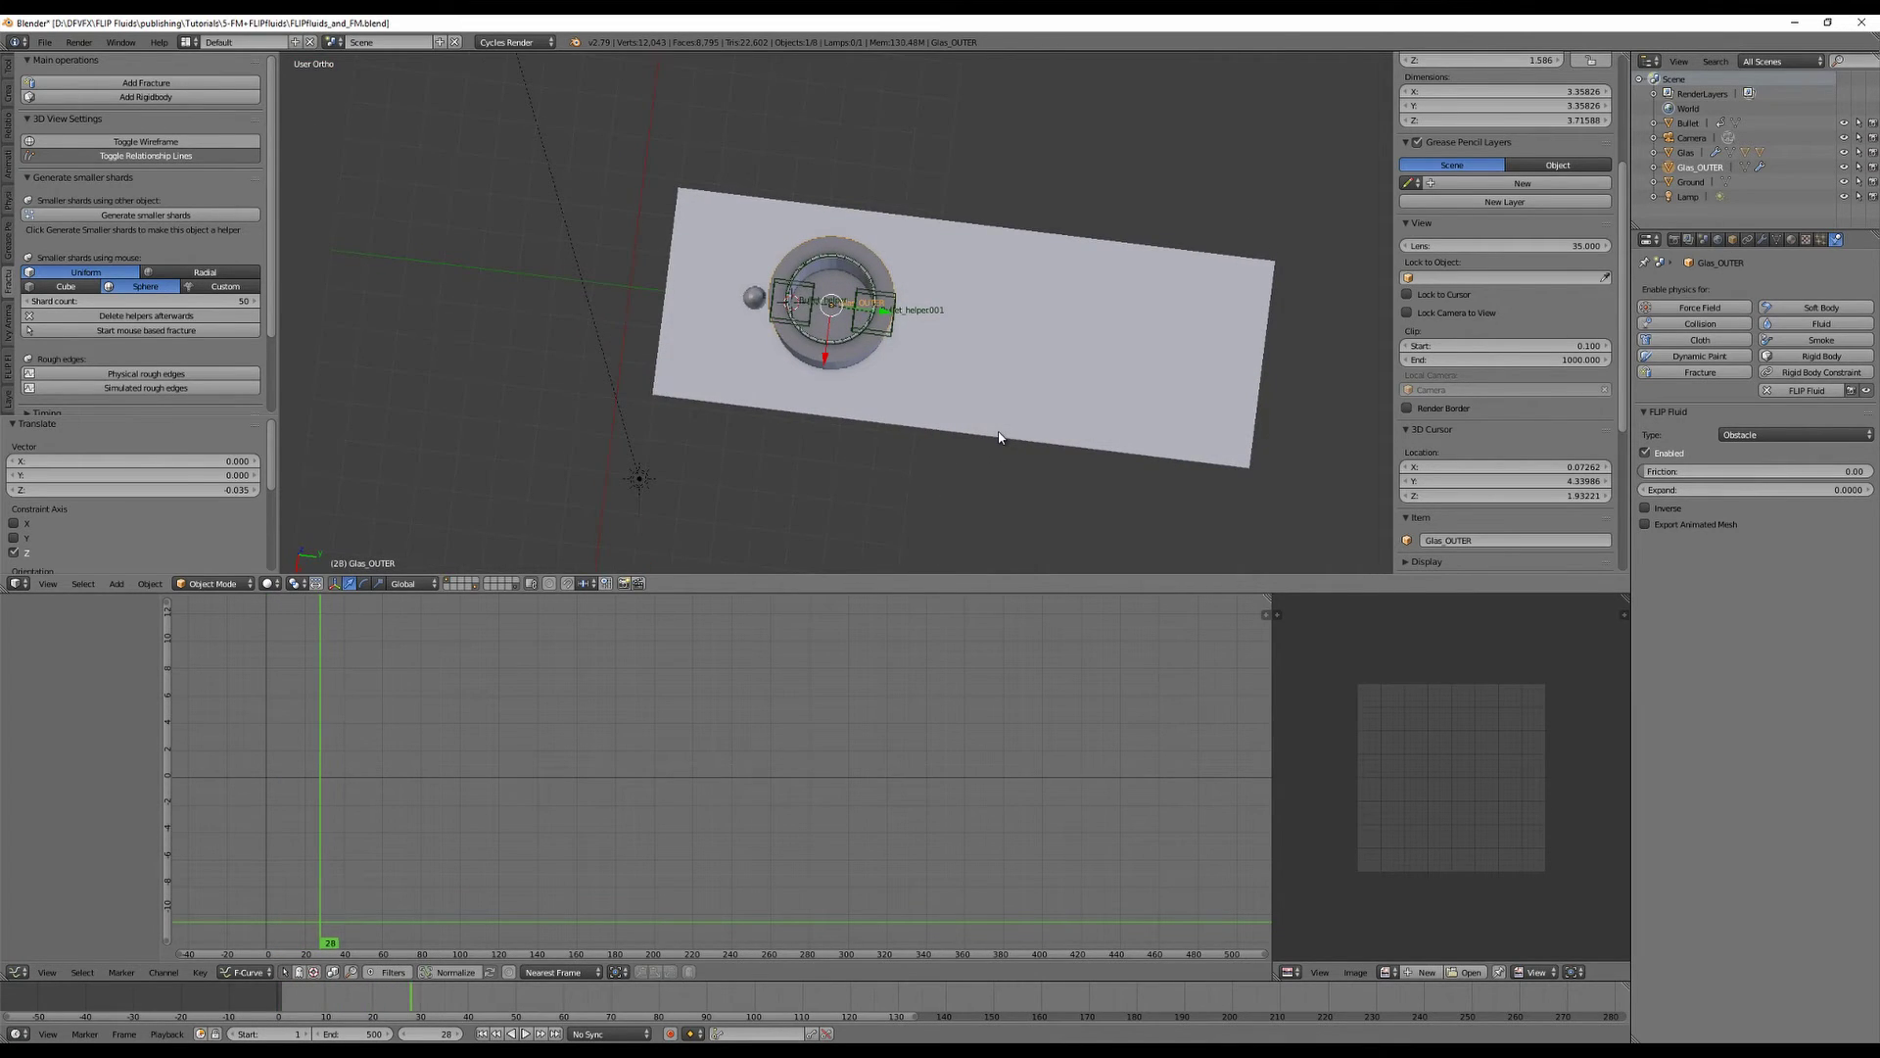
key(Left)
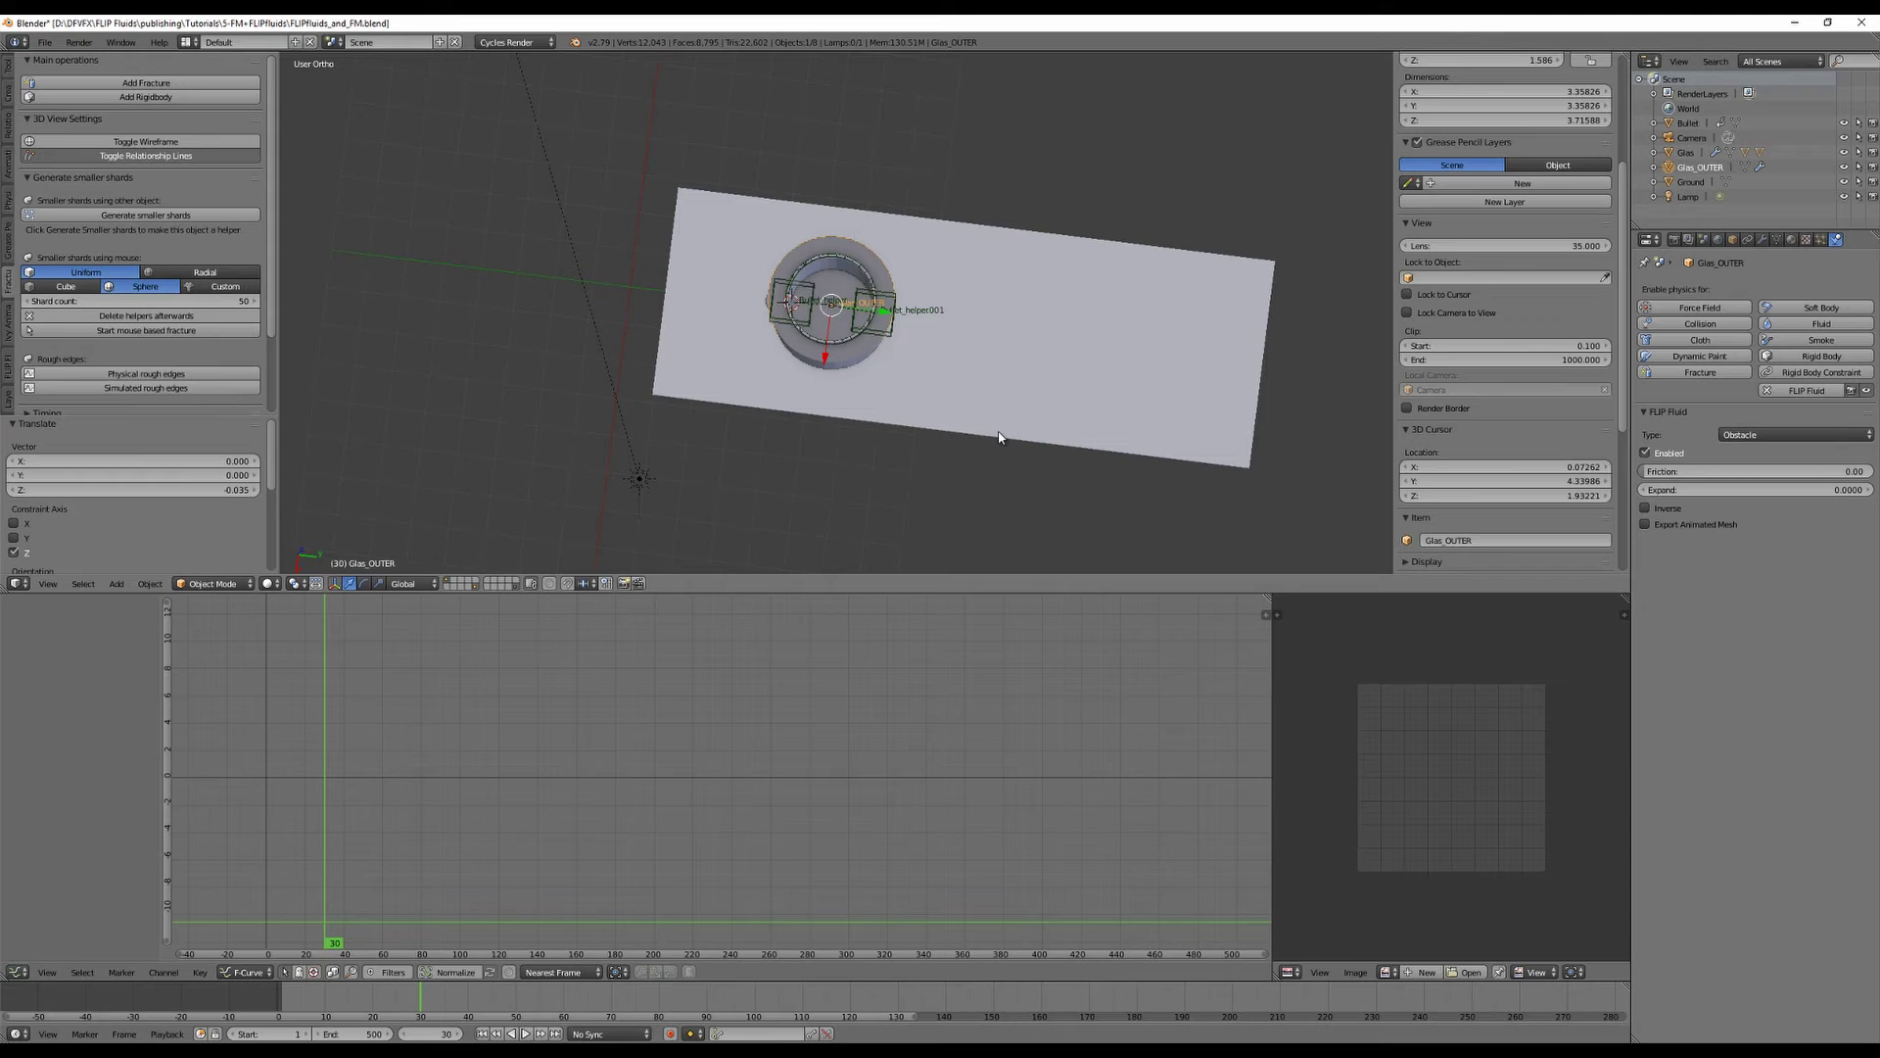
key(Left)
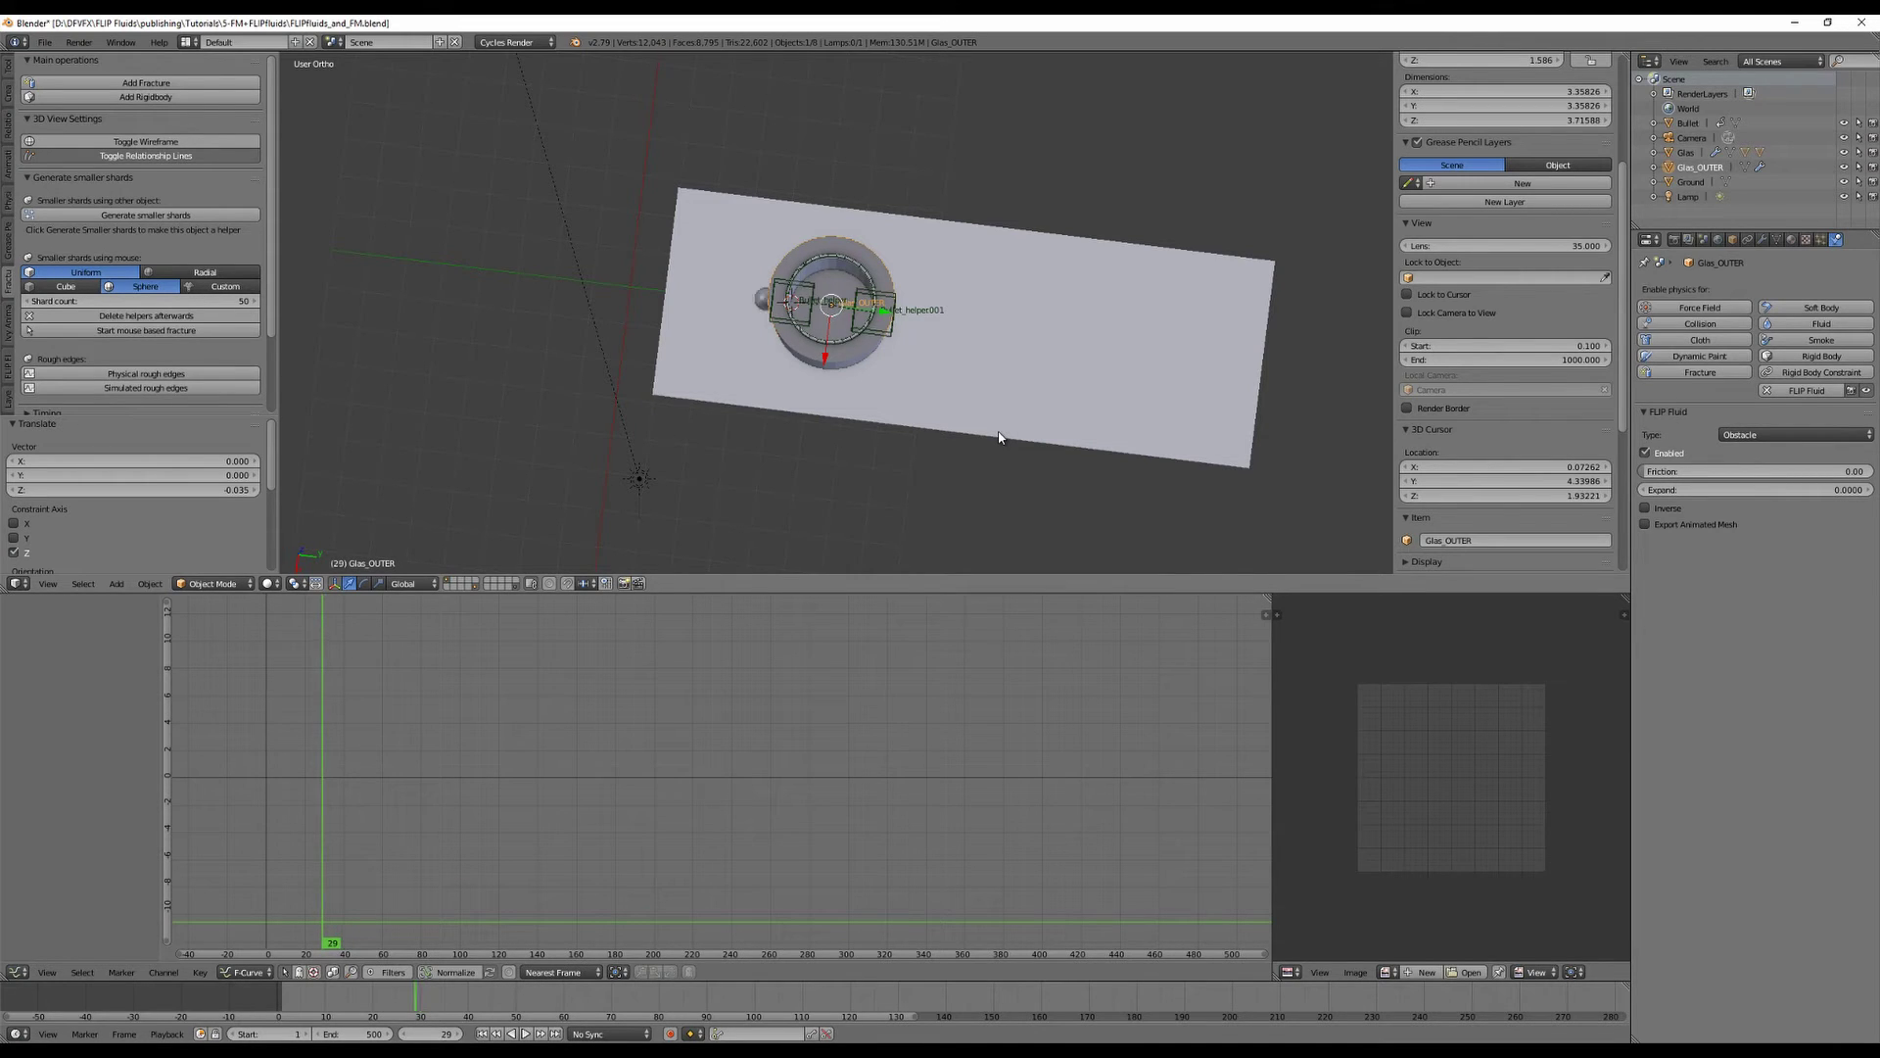
key(Right)
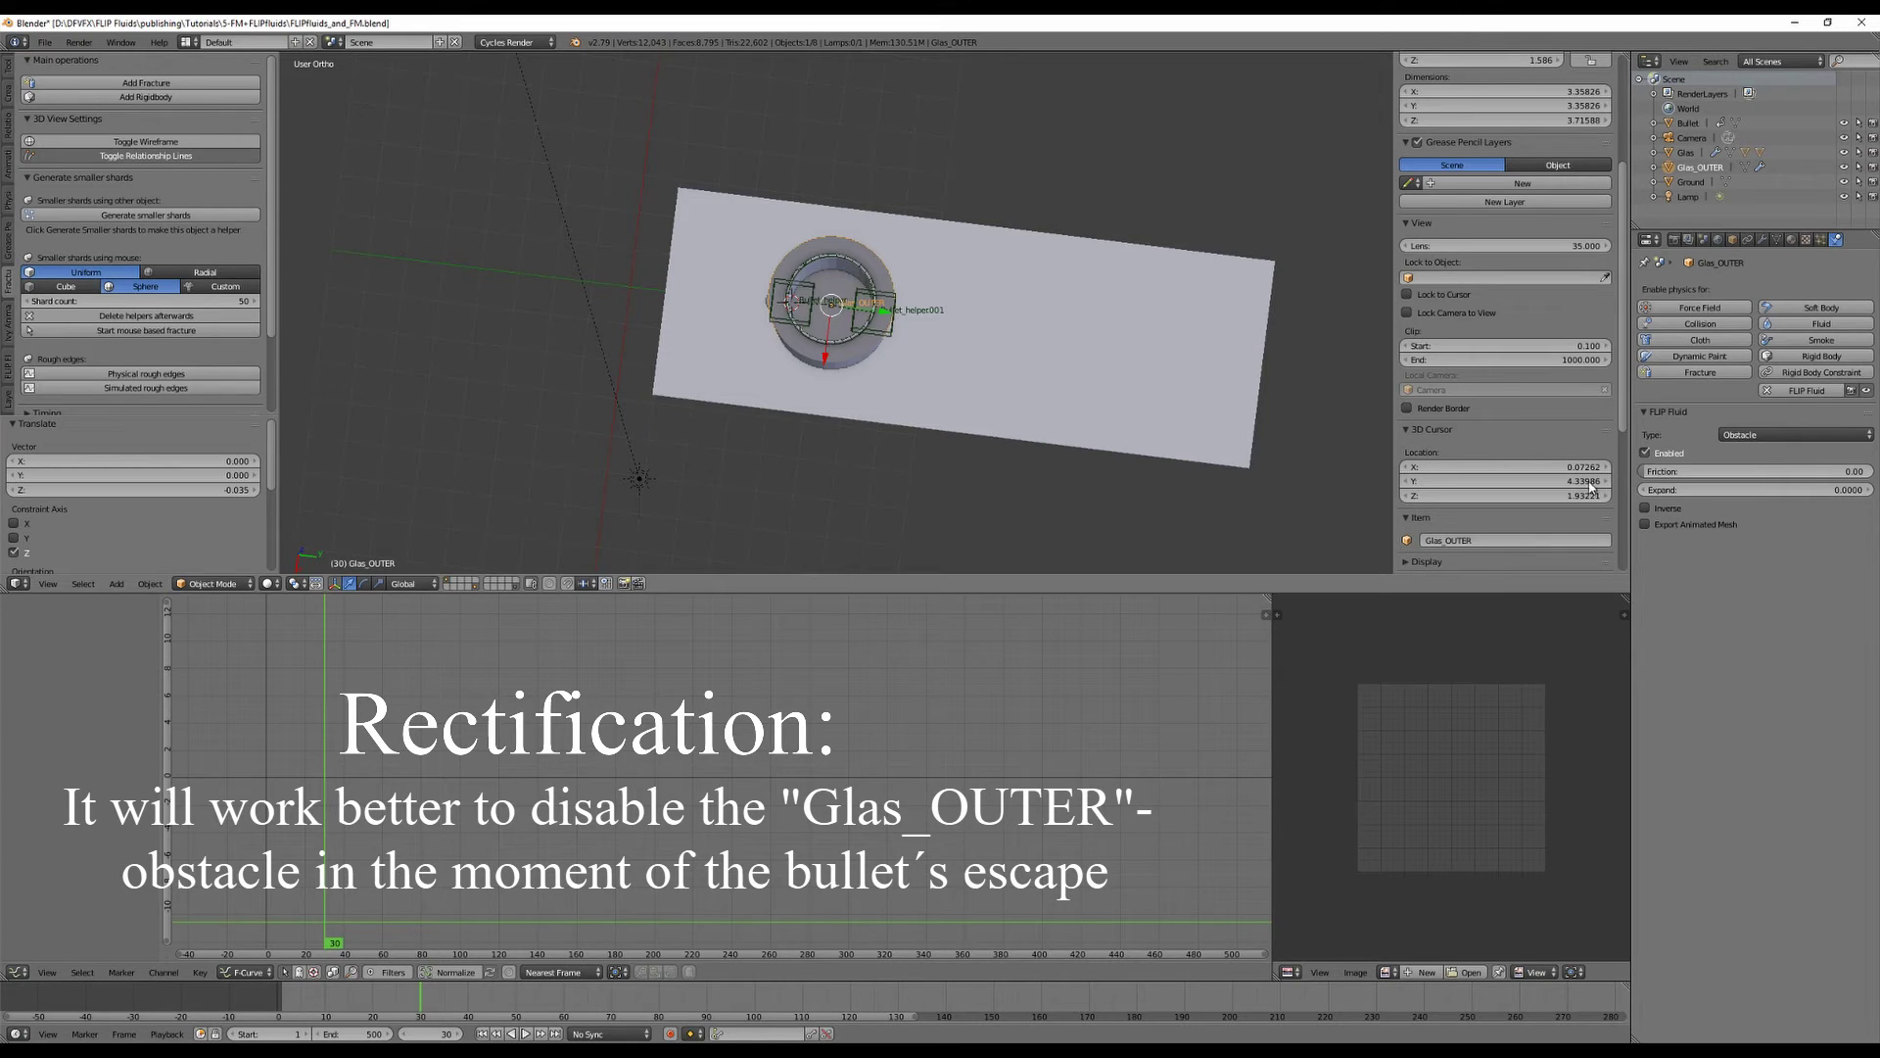
key(i)
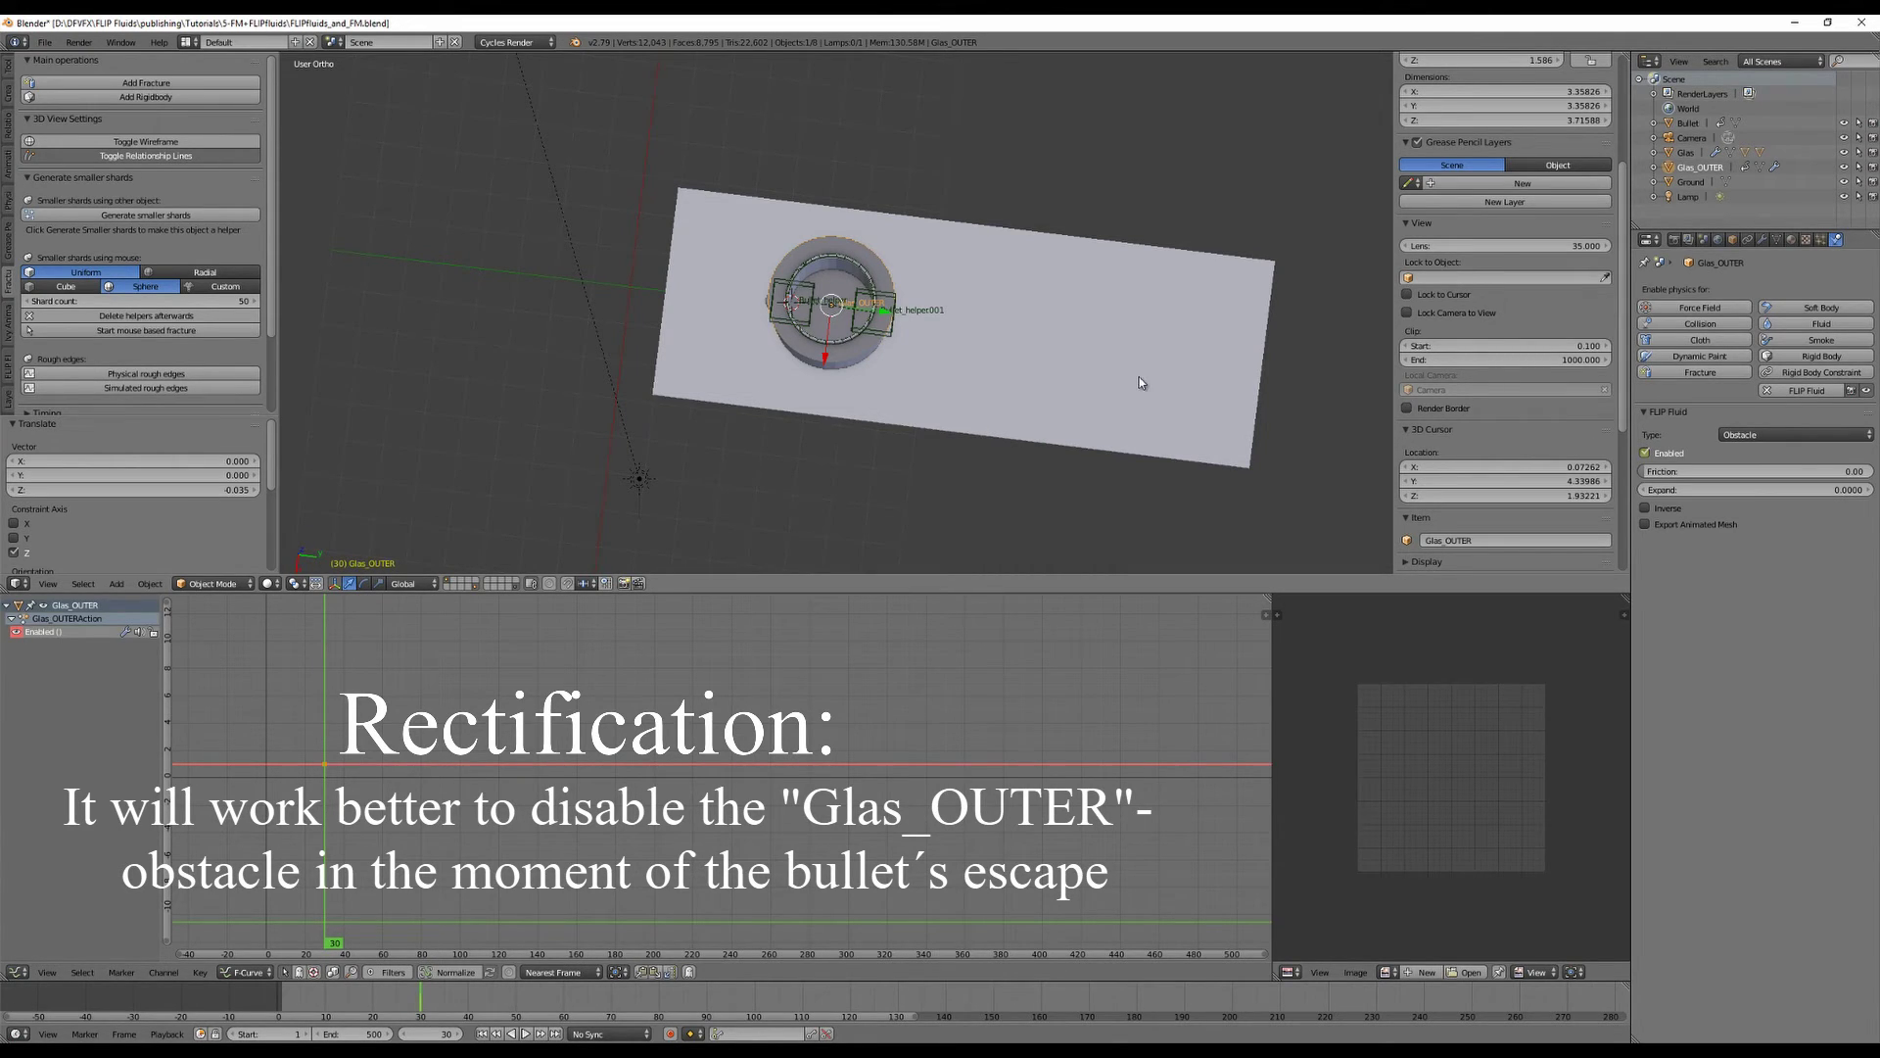
Disable the Glas_OUTER obstacle at frame 31 and keyframe its Enabled setting there.
key(Right)
scroll(1147, 362, up, 5)
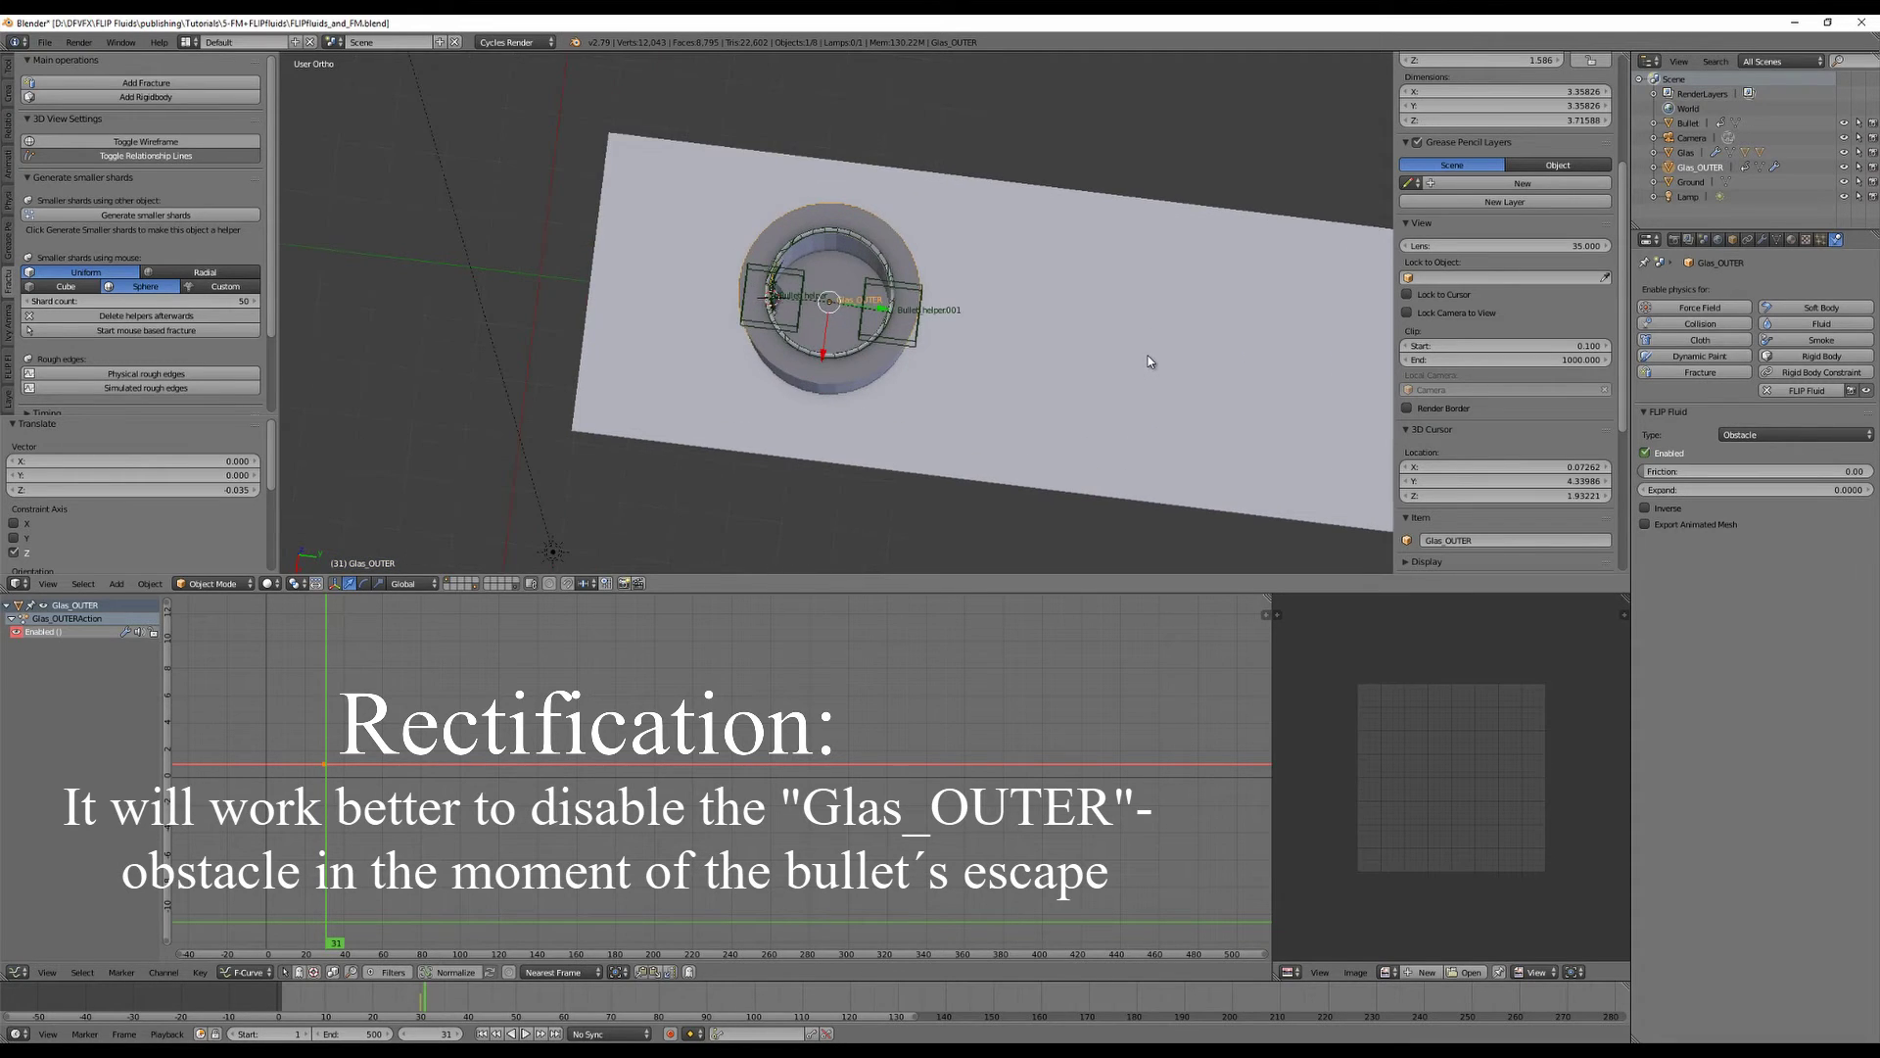
click(1646, 455)
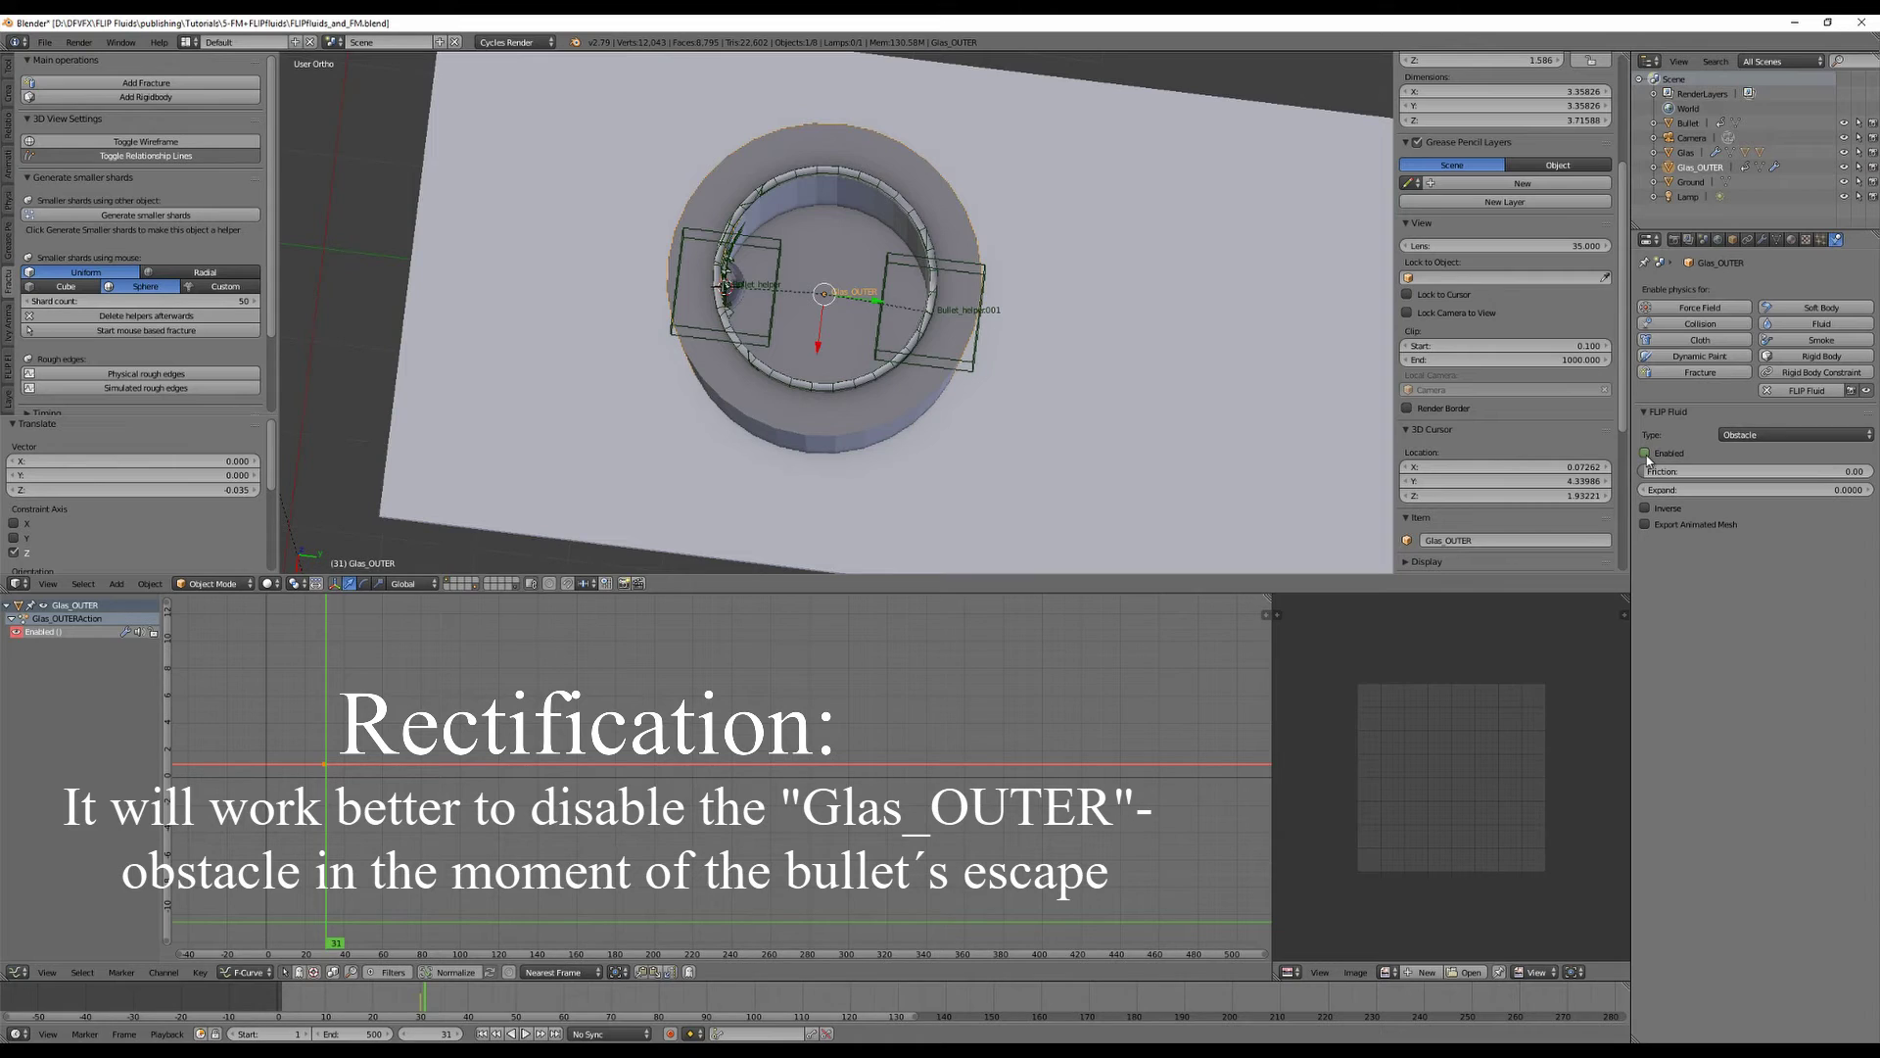
key(i)
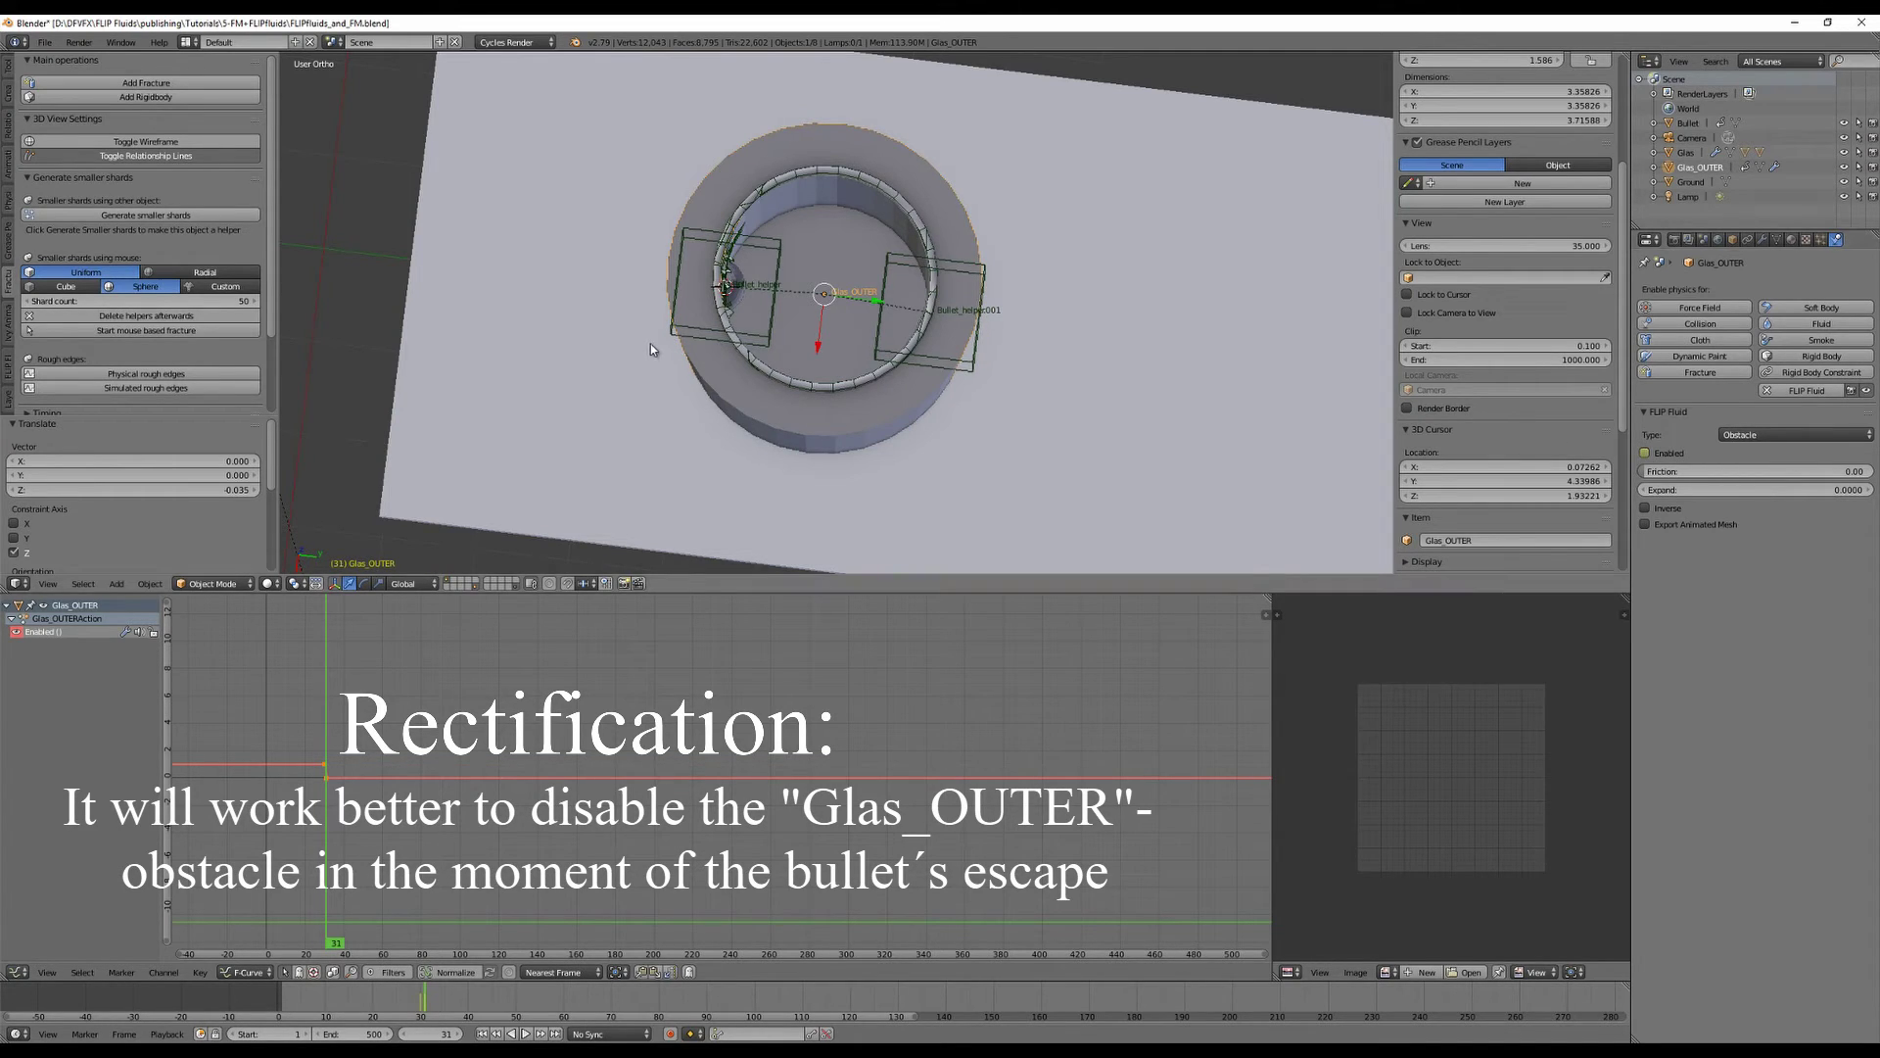
scroll(878, 429, down, 2)
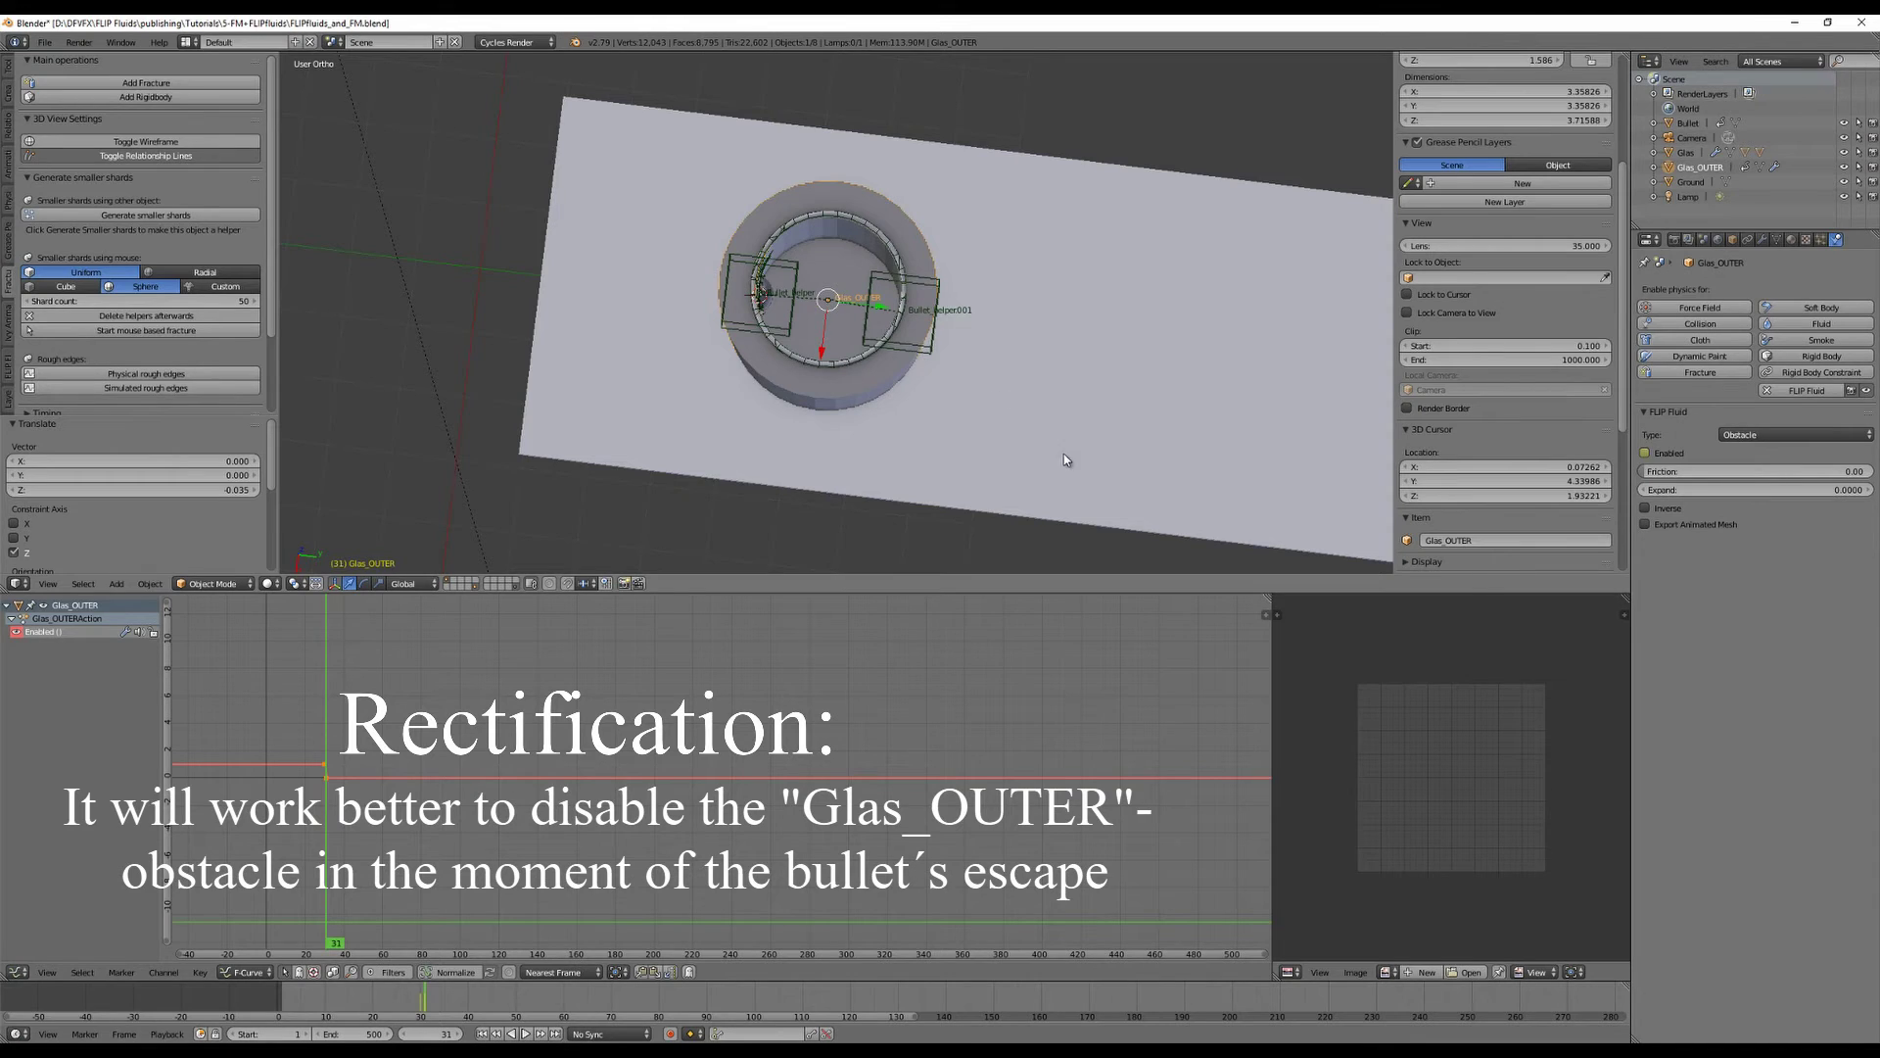
scroll(826, 223, up, 4)
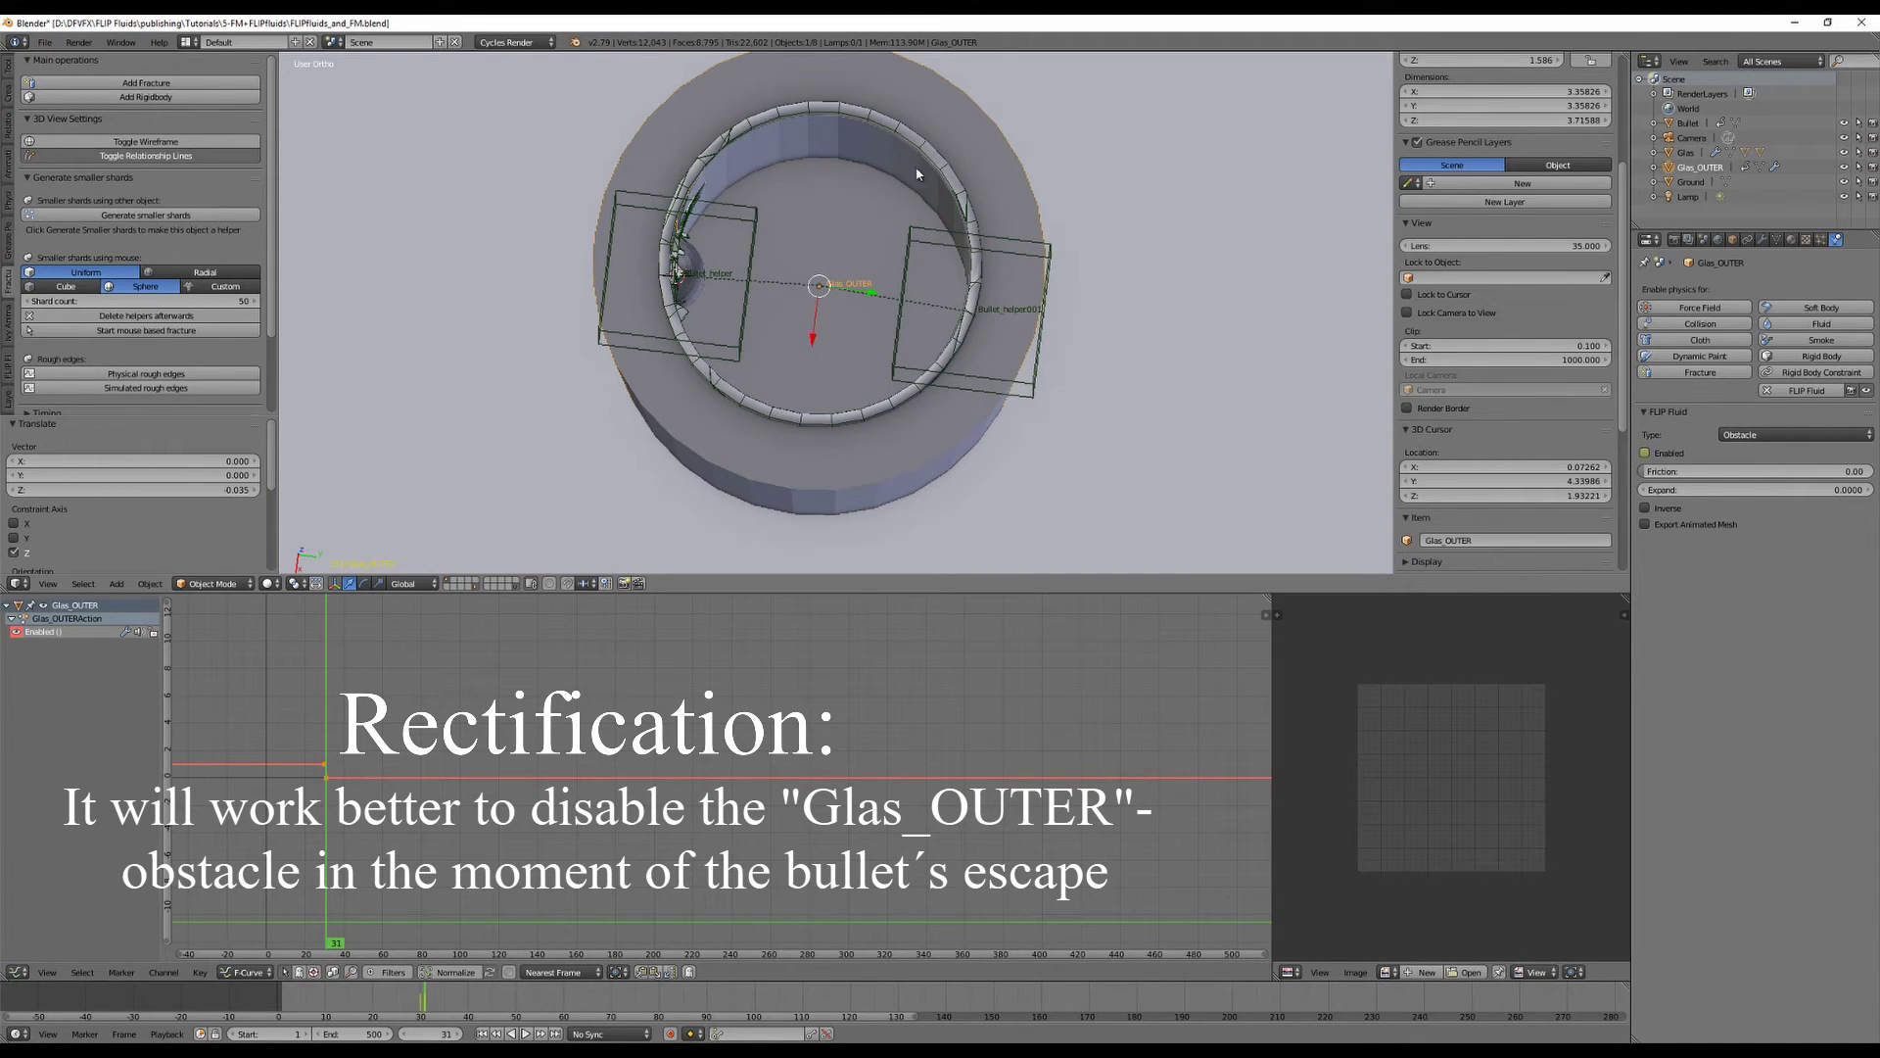
scroll(950, 323, down, 3)
scroll(952, 326, up, 1)
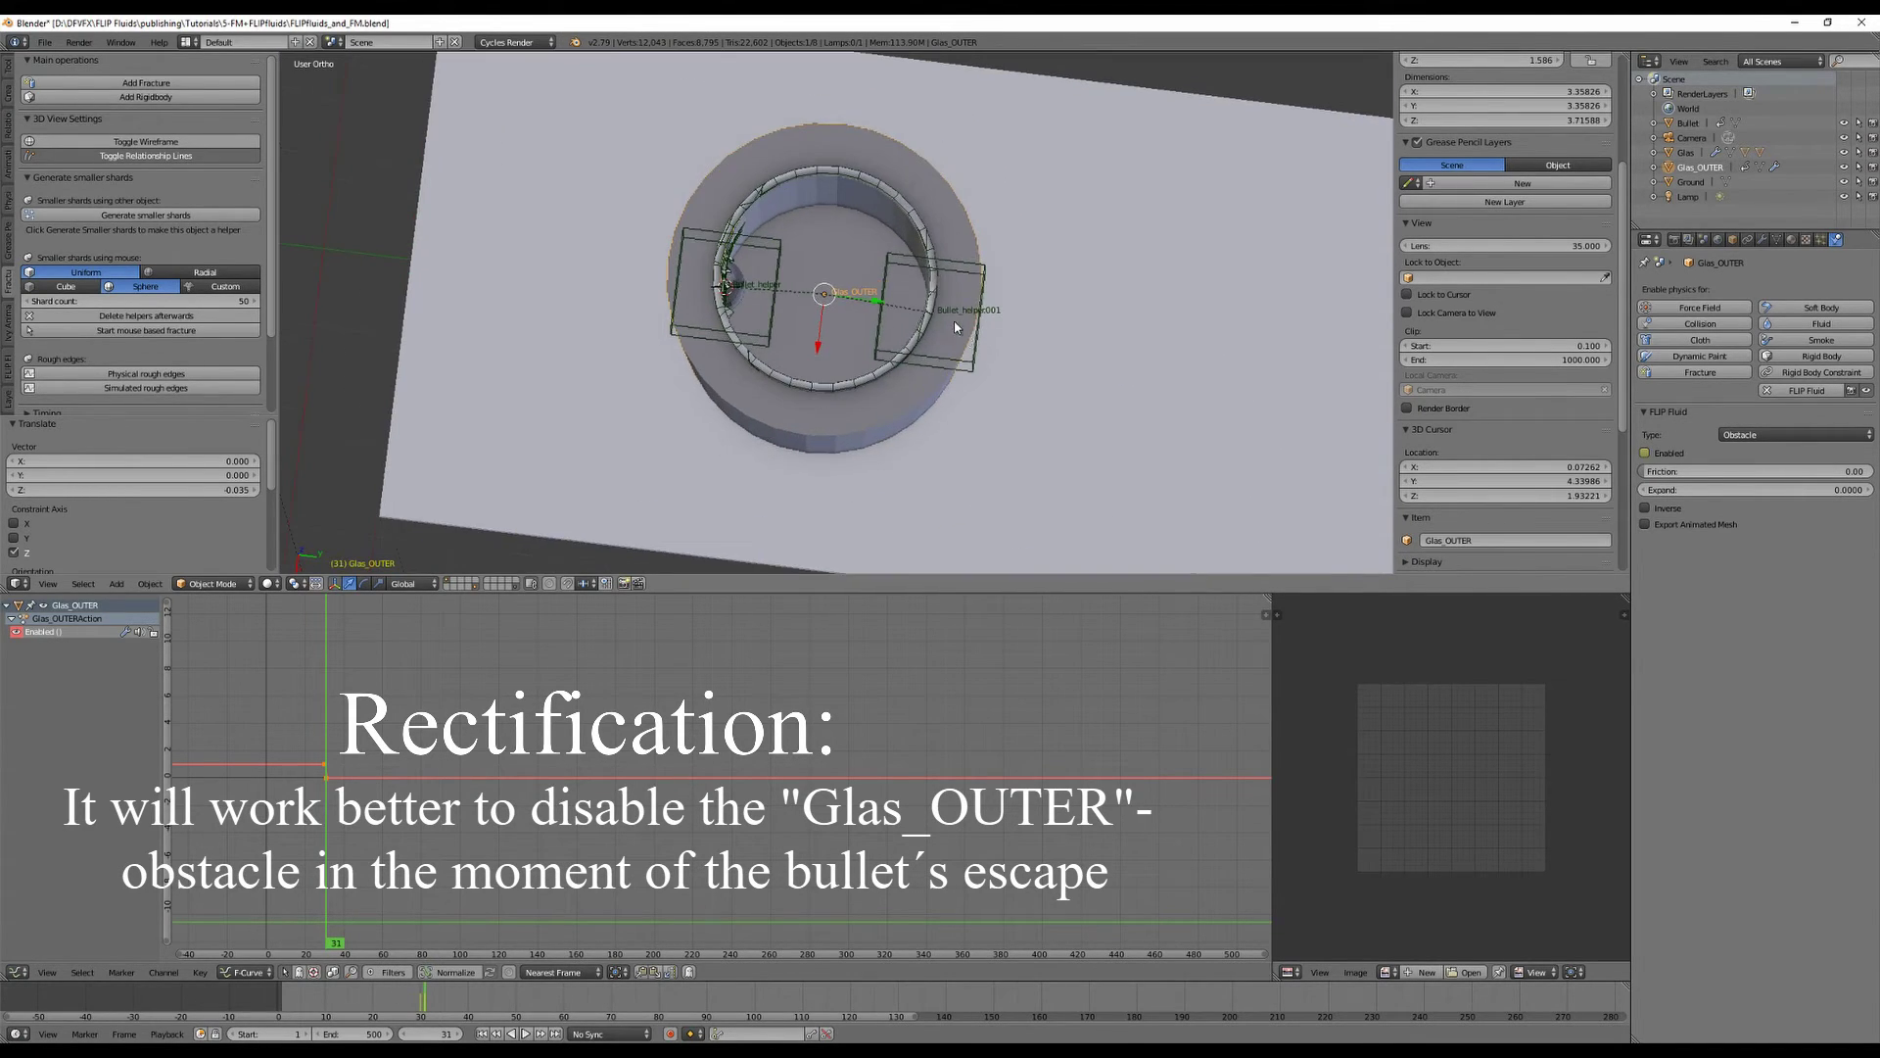
scroll(969, 343, down, 1)
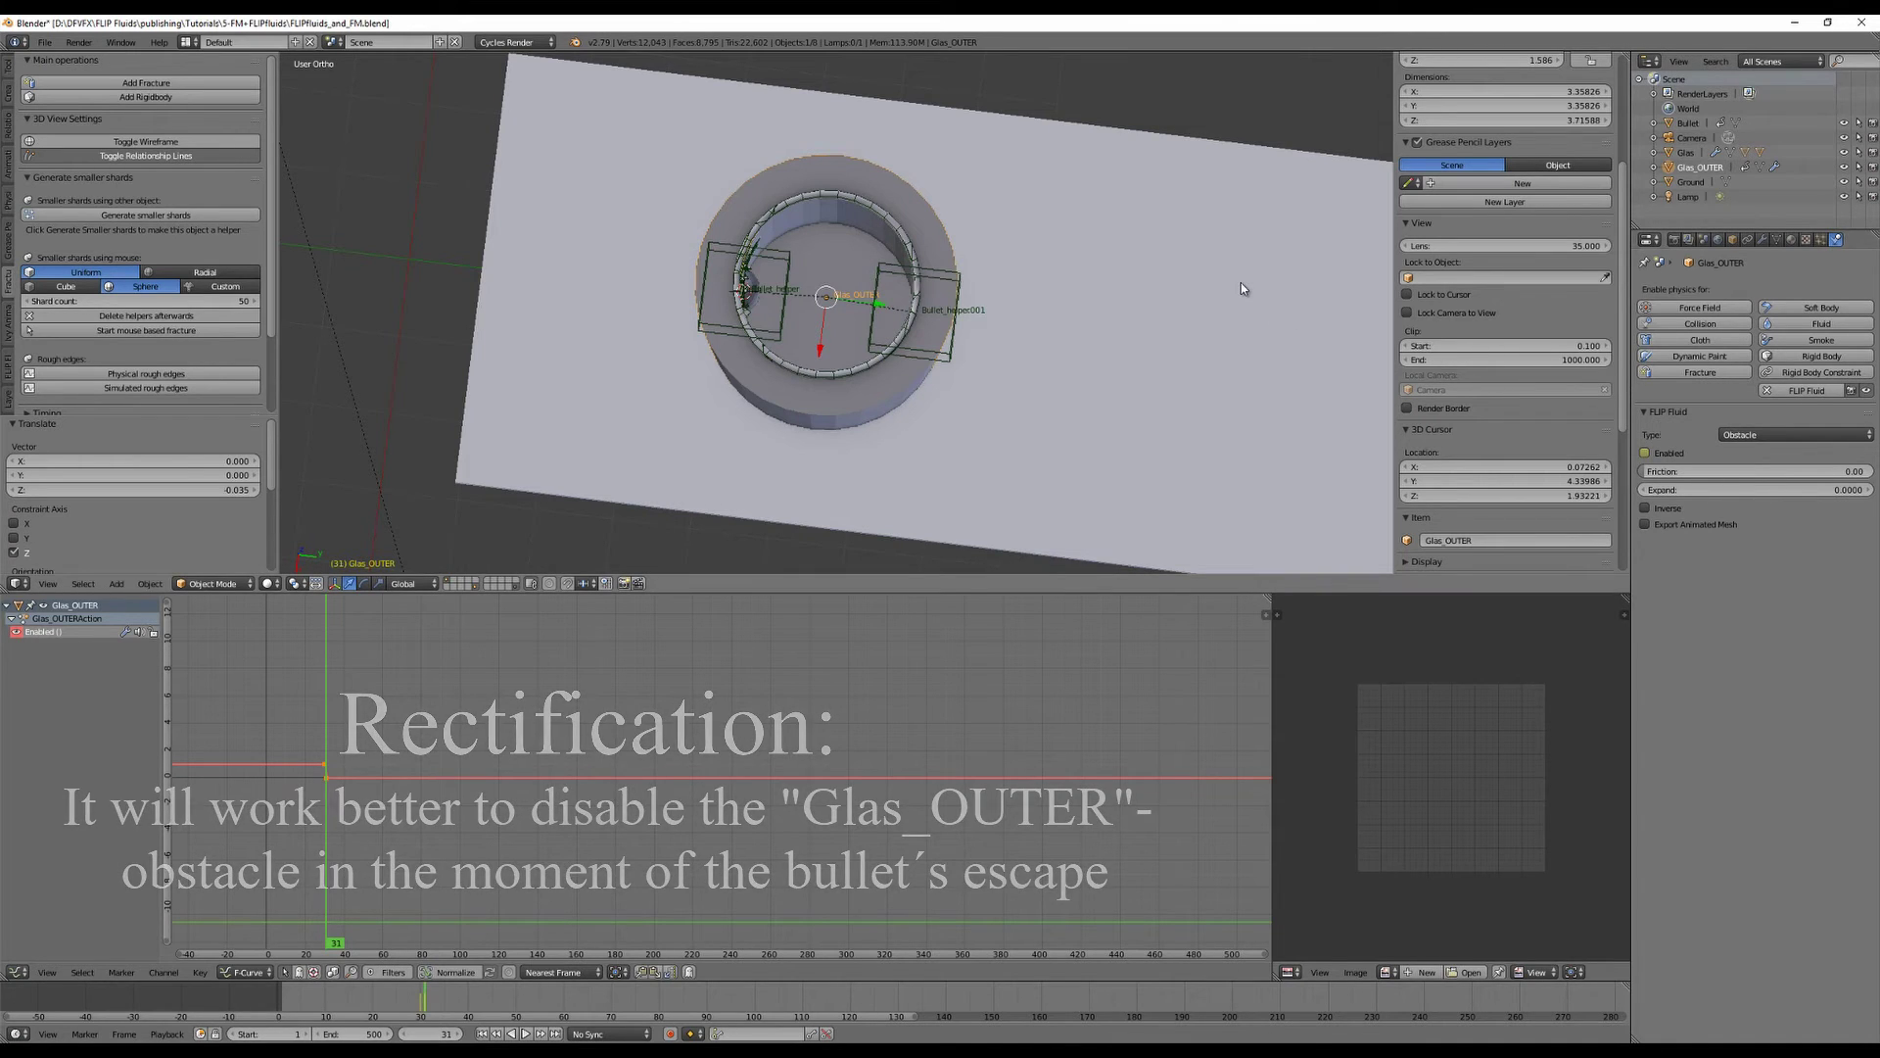
Return the timeline to frame 1 and hide Glas_OUTER in the viewport.
key(shift+Left)
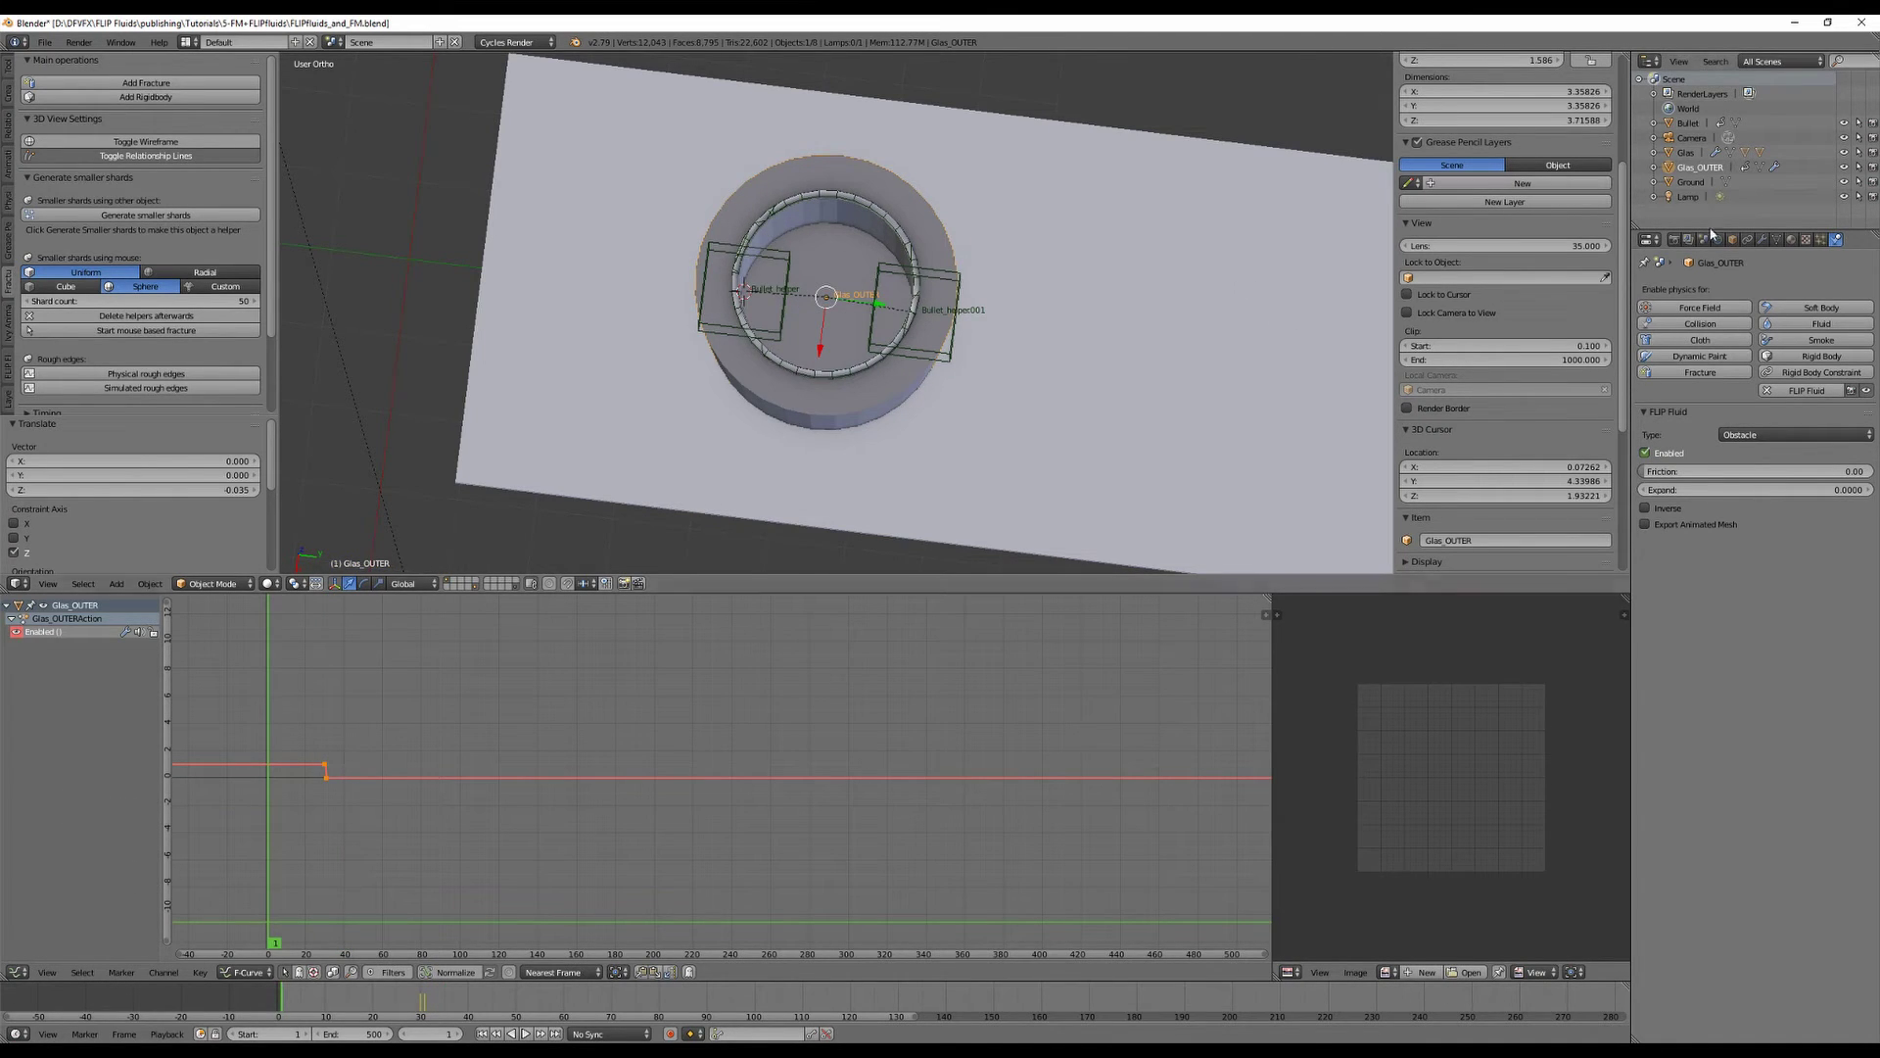
click(1844, 167)
middle_drag(999, 454, 1096, 382)
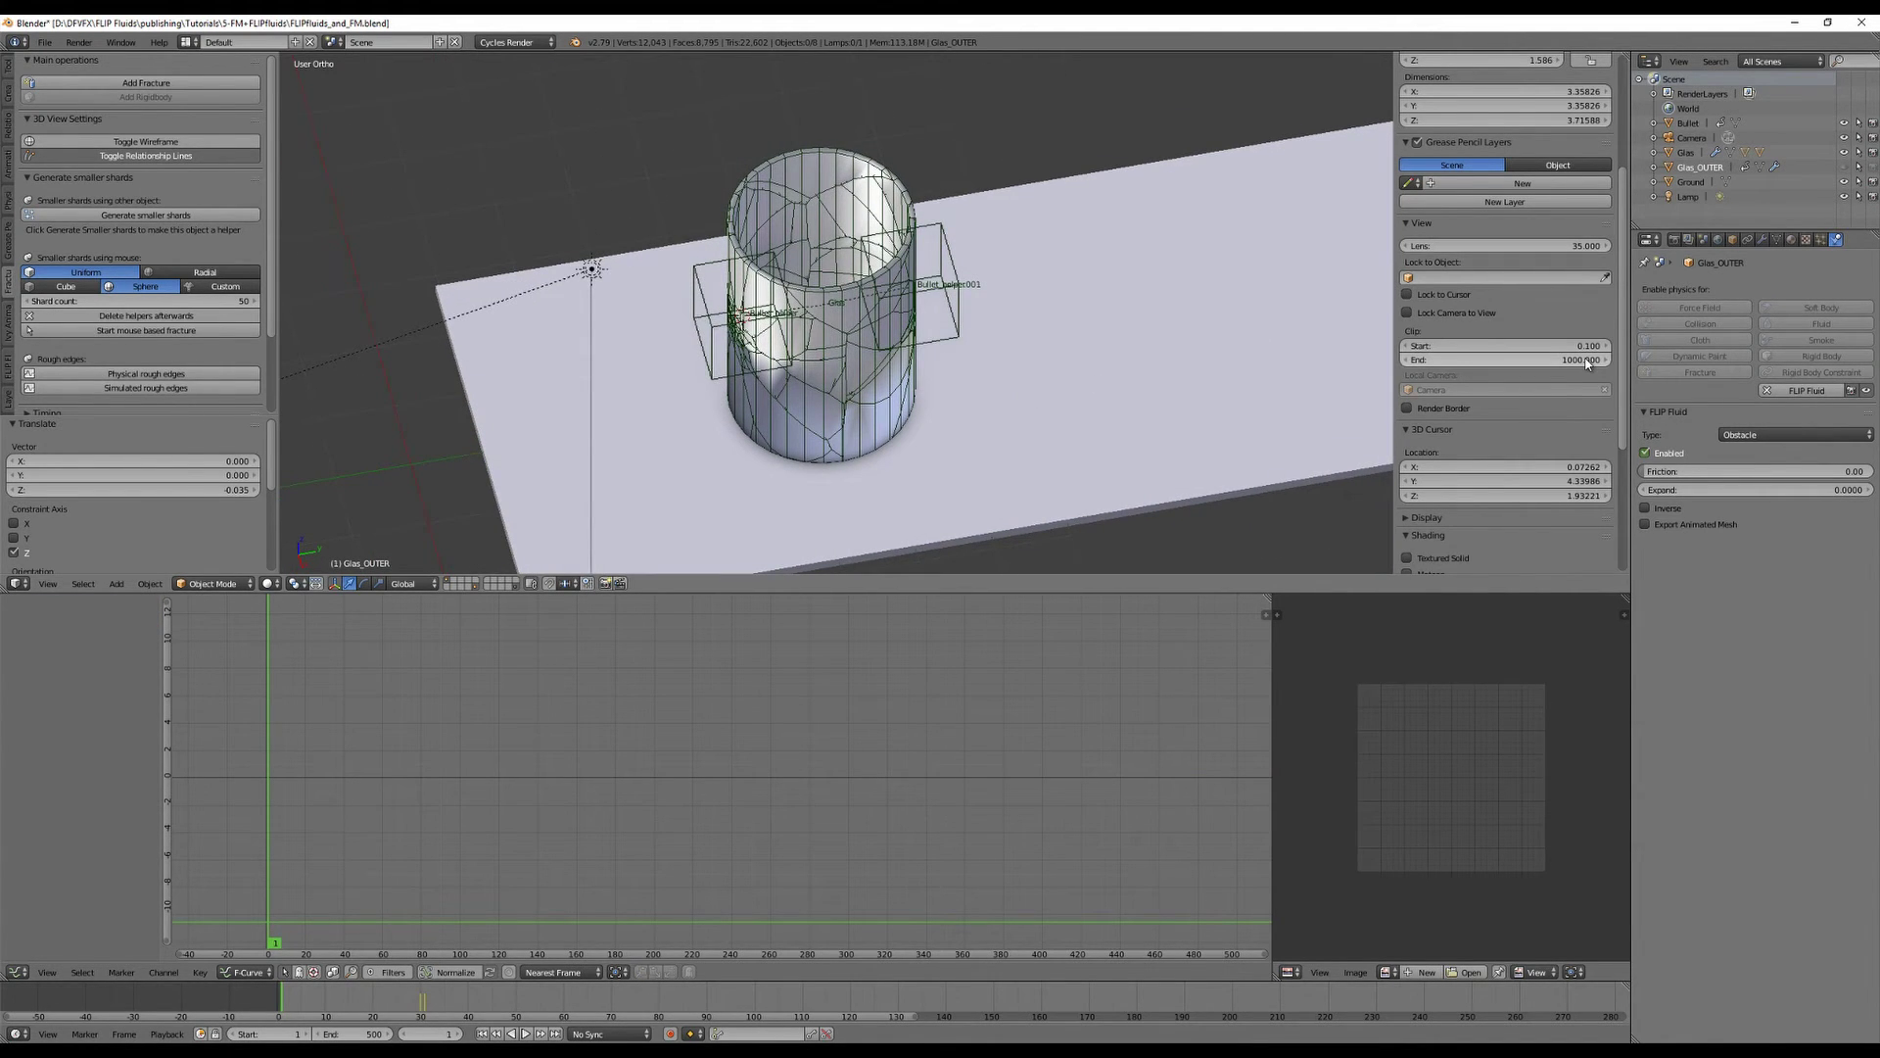
middle_drag(1020, 440, 1005, 490)
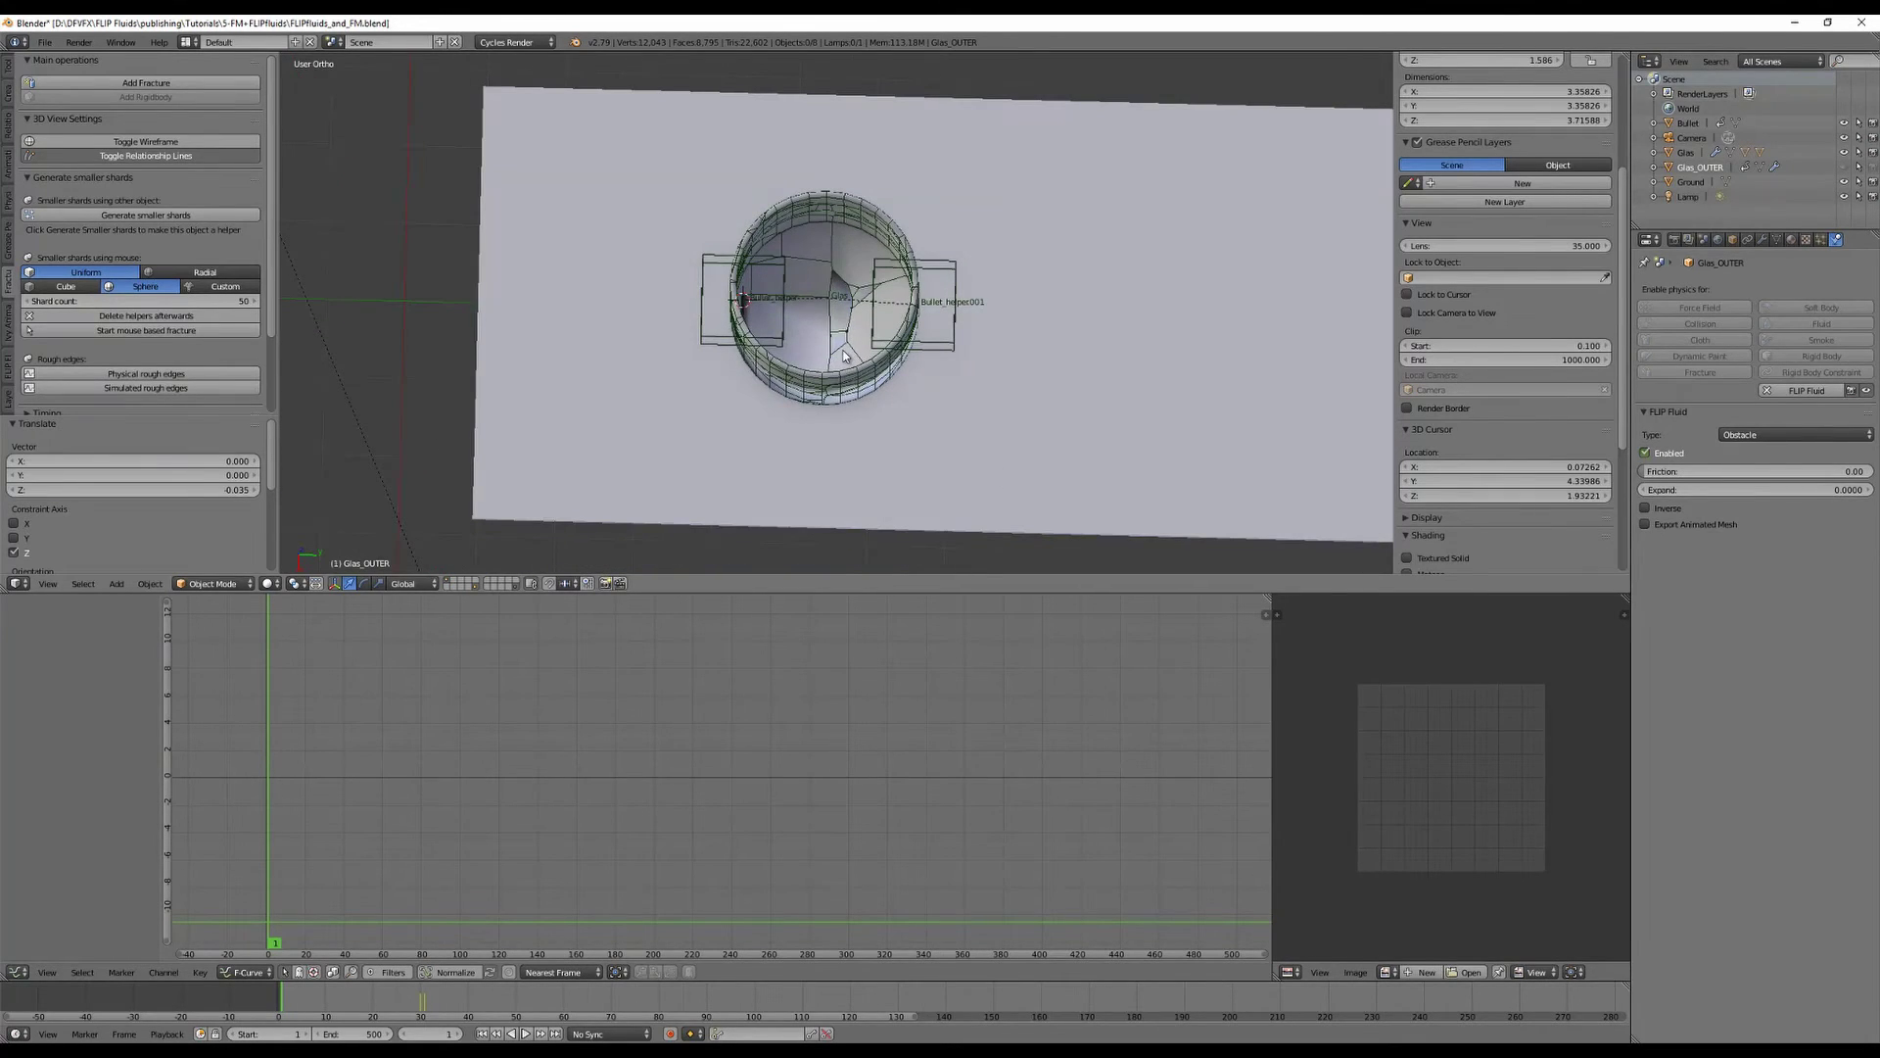
Select the Glas object and snap the 3D cursor to its origin.
key(shift+a)
key(Escape)
right_click(815, 392)
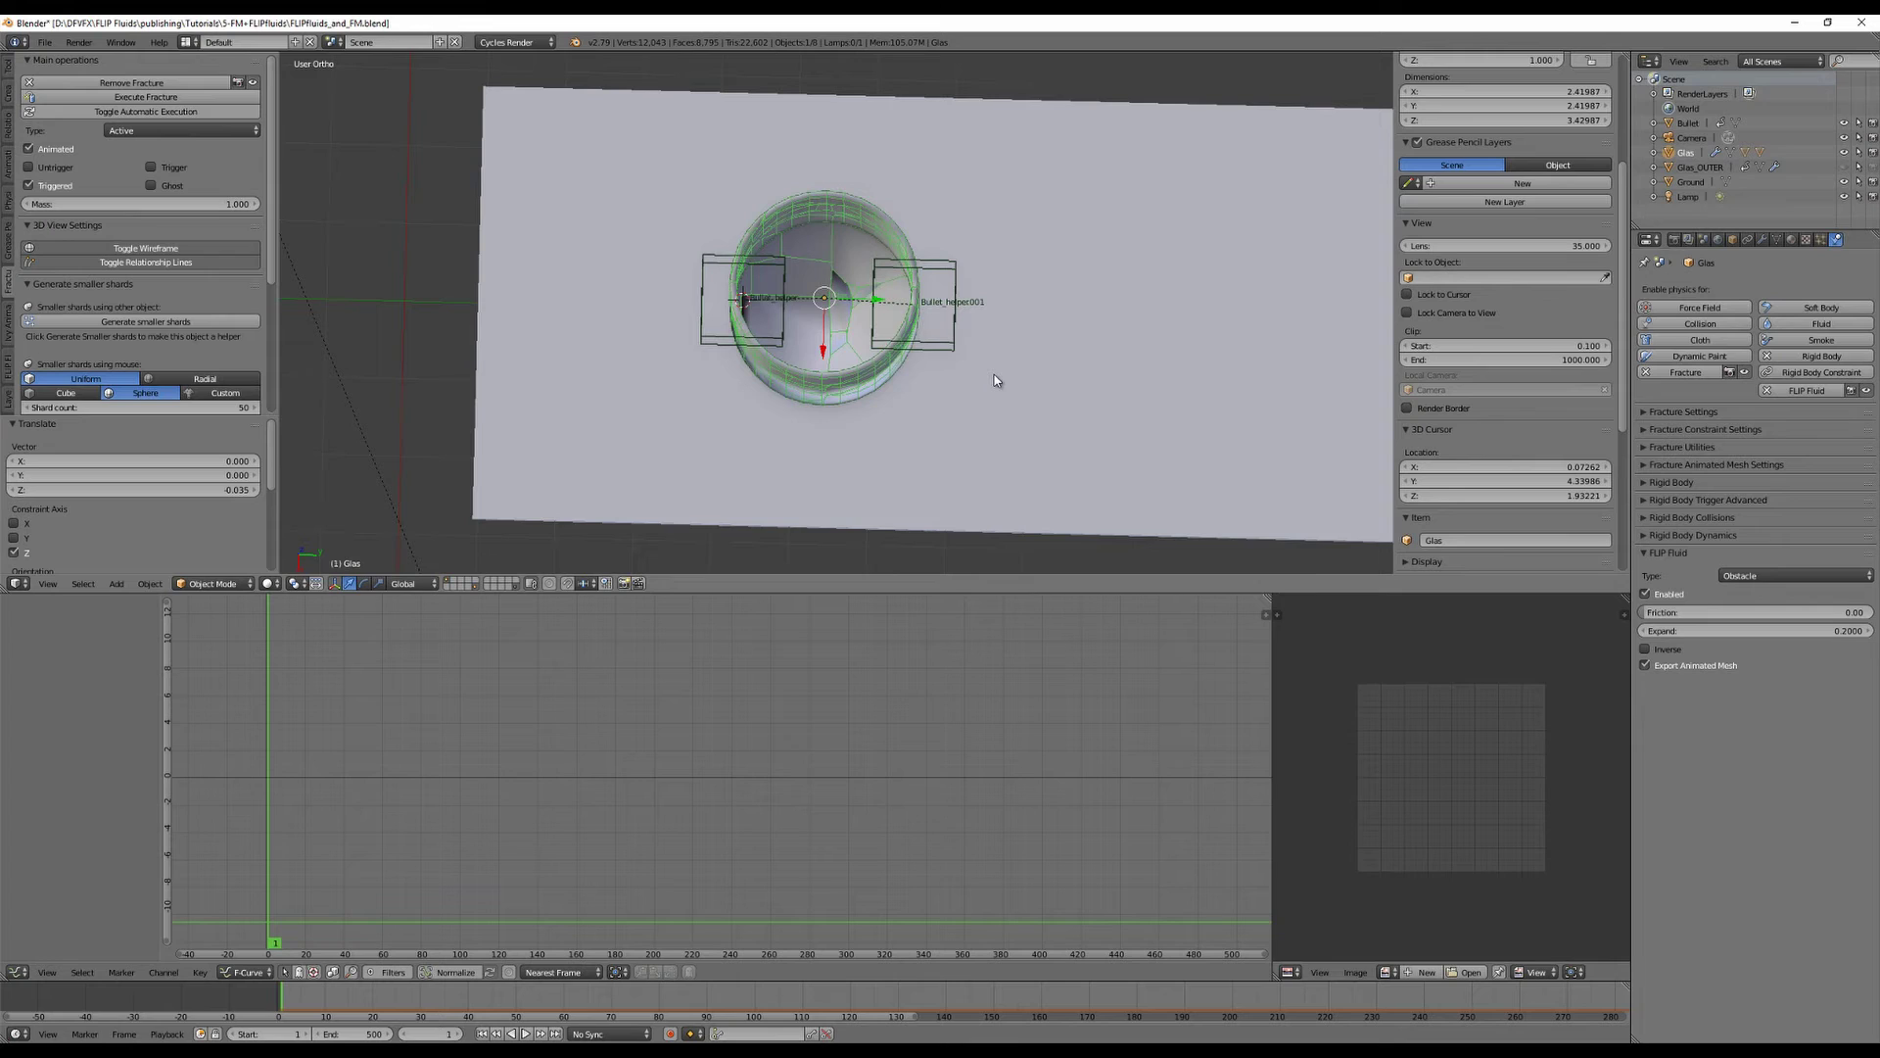
key(shift+s)
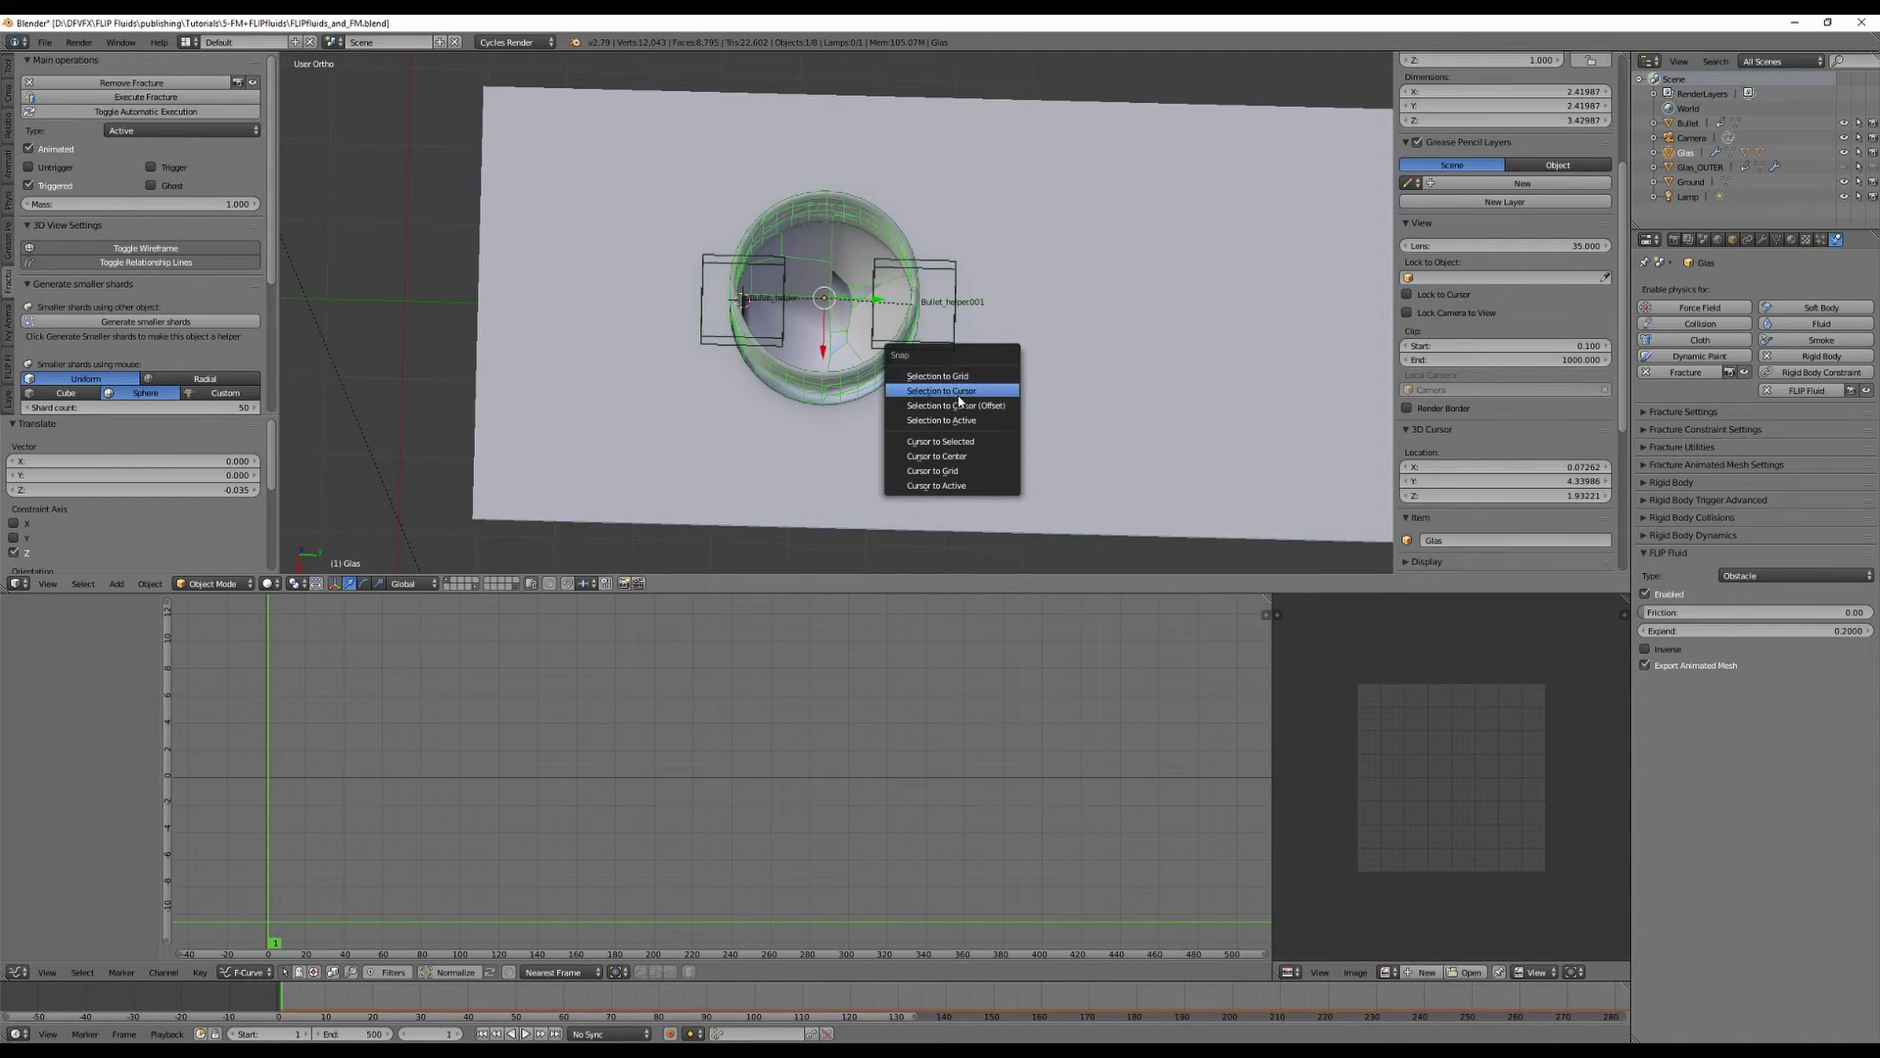
click(955, 442)
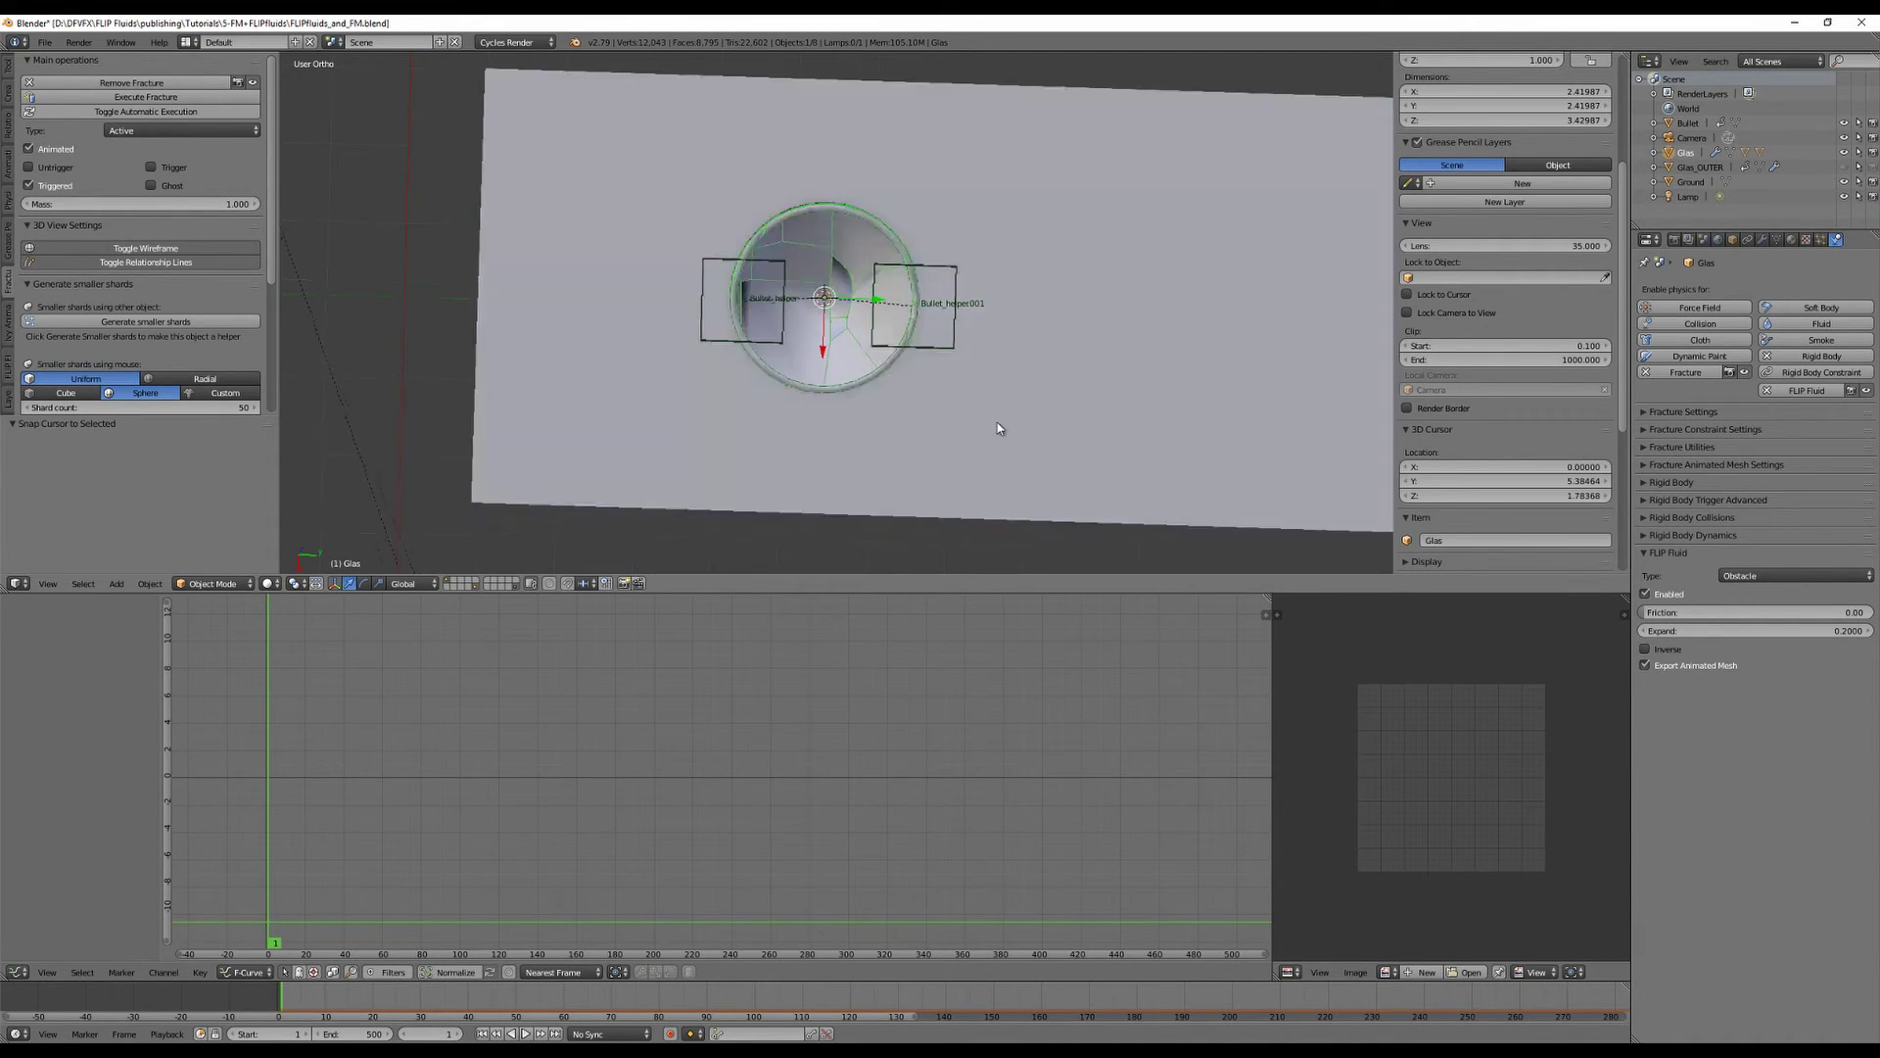
Add a cylinder mesh at the 3D cursor and, viewed from above, scale it uniformly by about 1.112 to fit inside the glass.
middle_drag(997, 421, 858, 315)
key(shift+a)
mouse_move(940, 404)
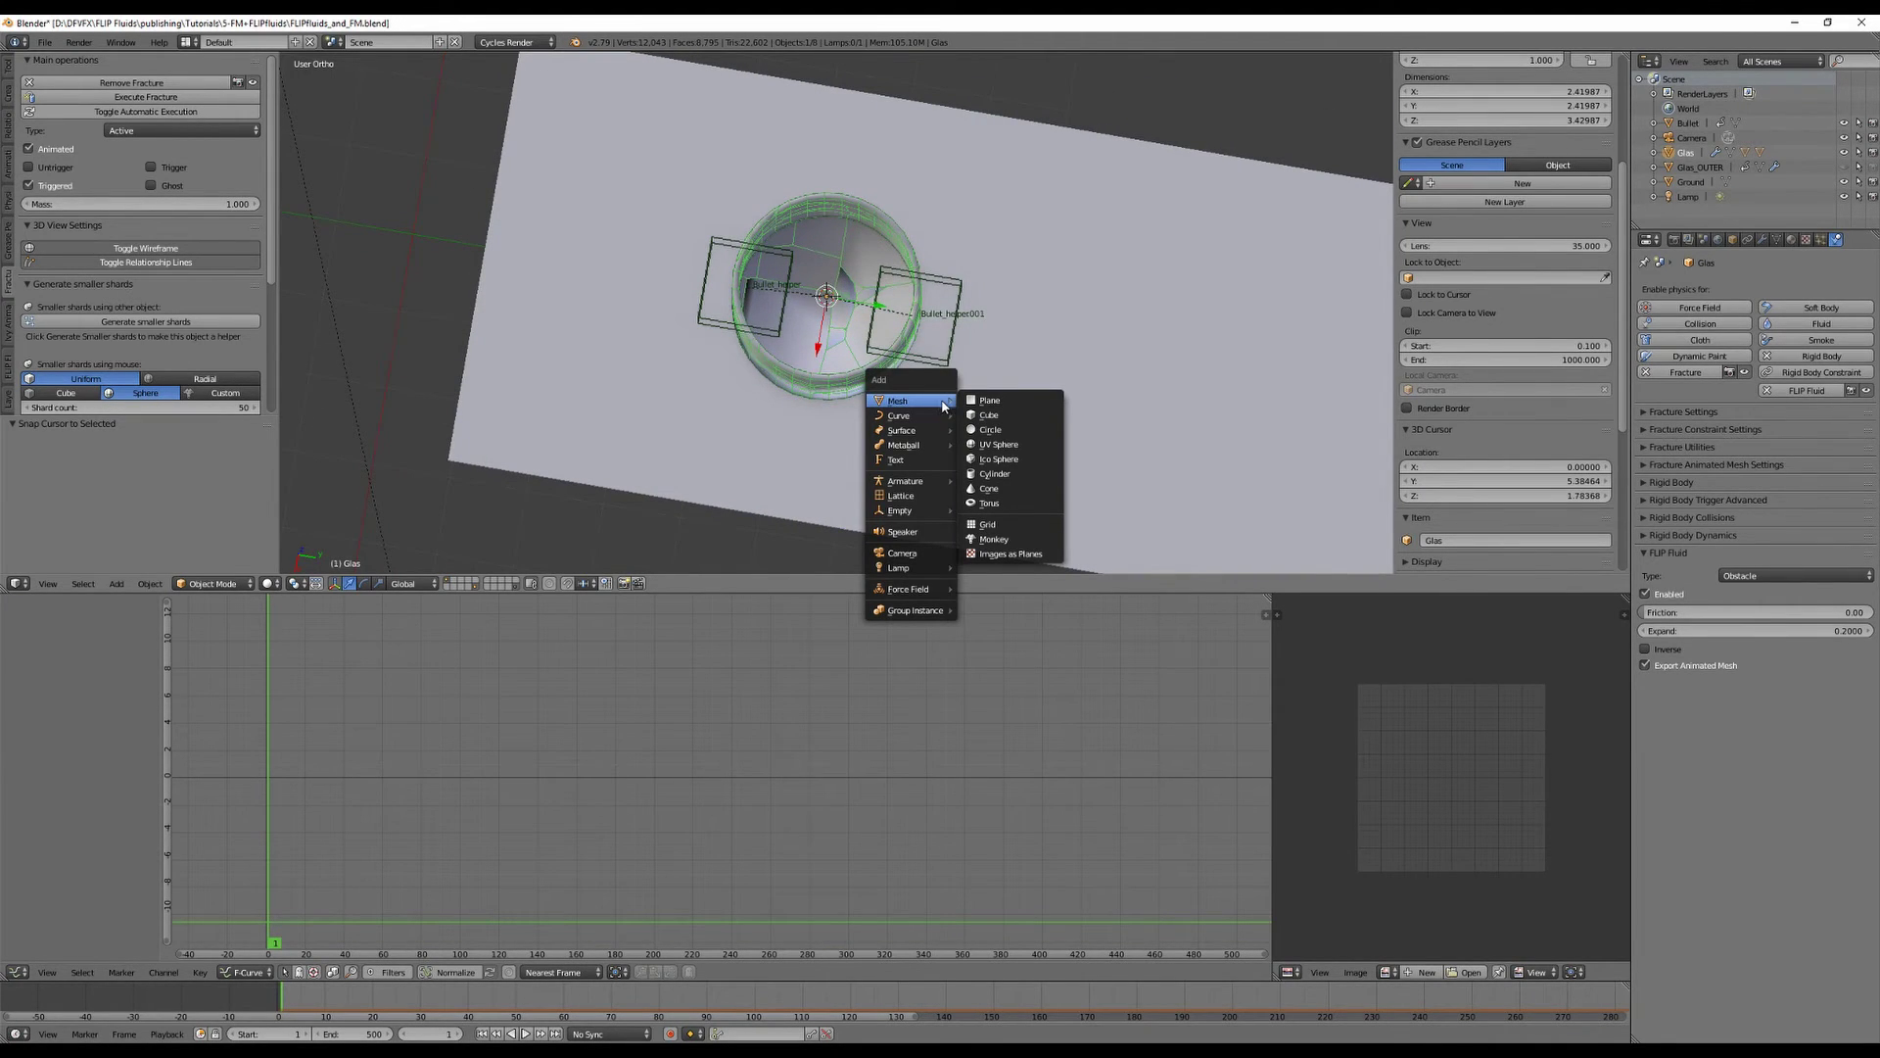
click(1009, 474)
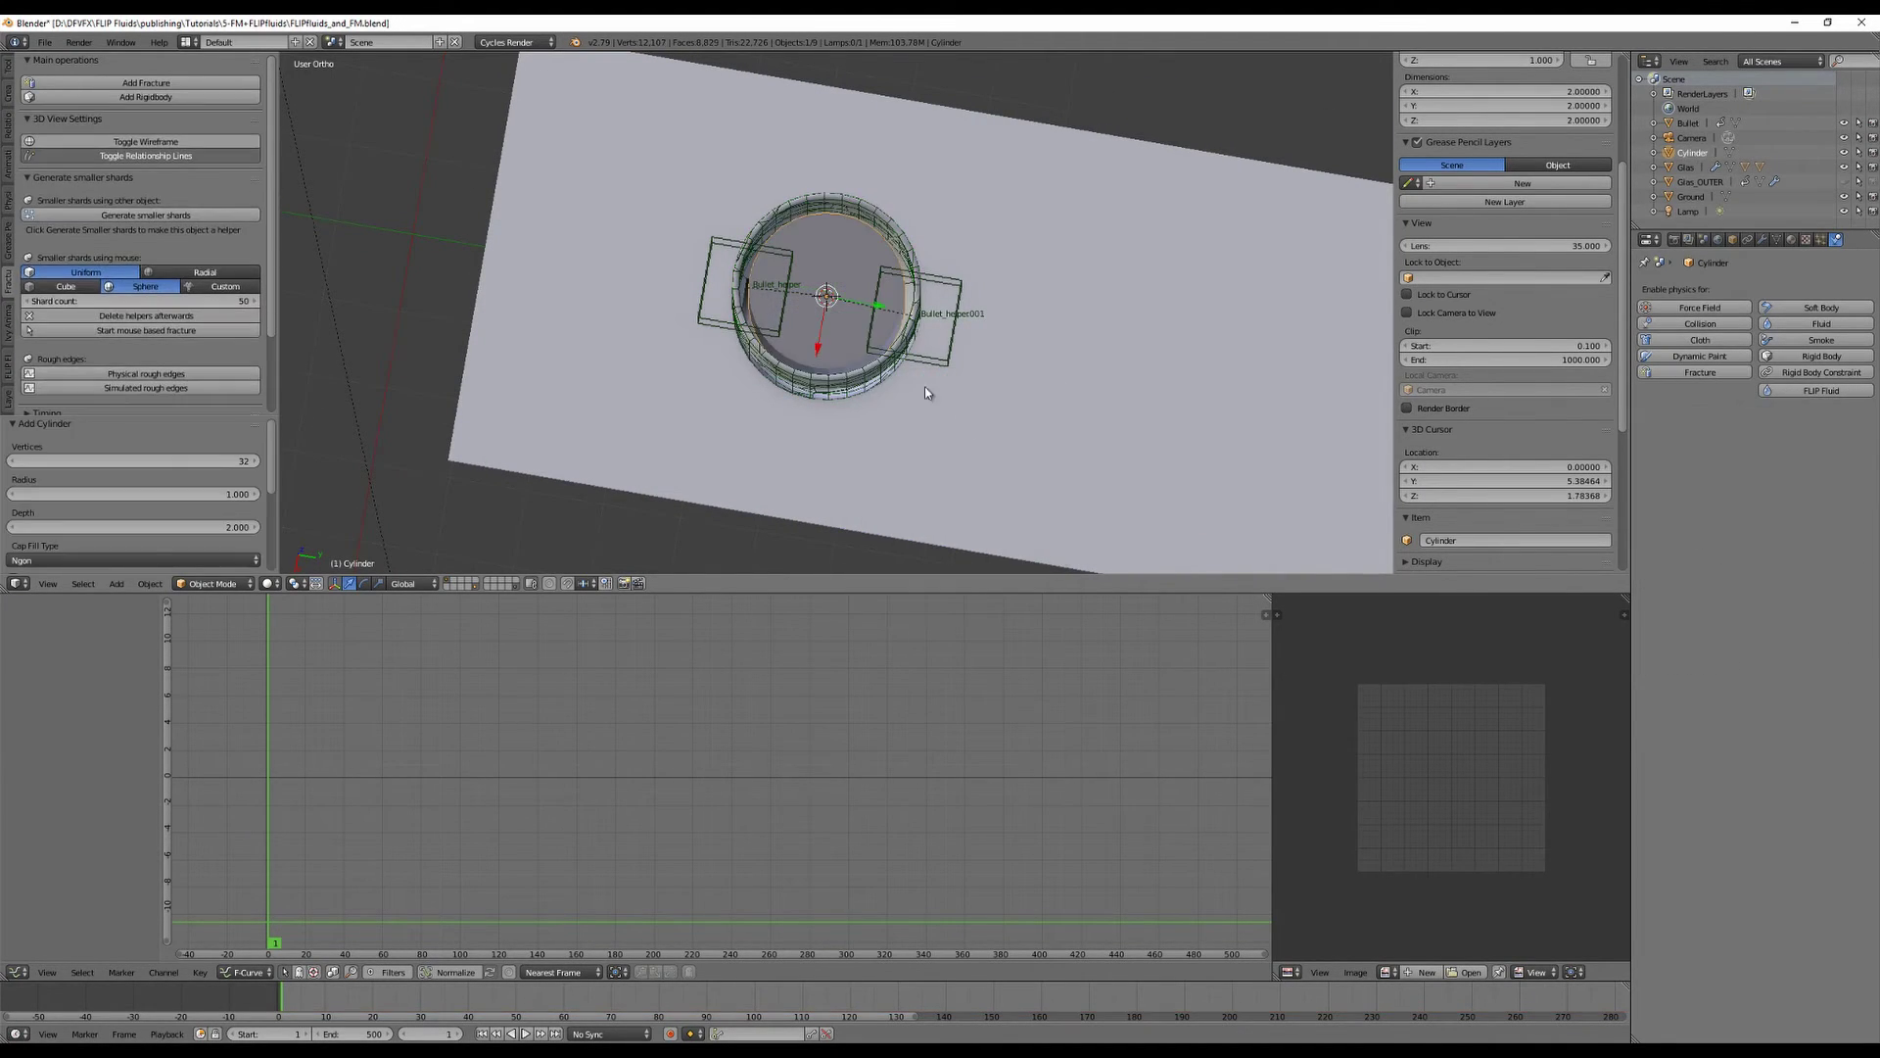
key(KP_7)
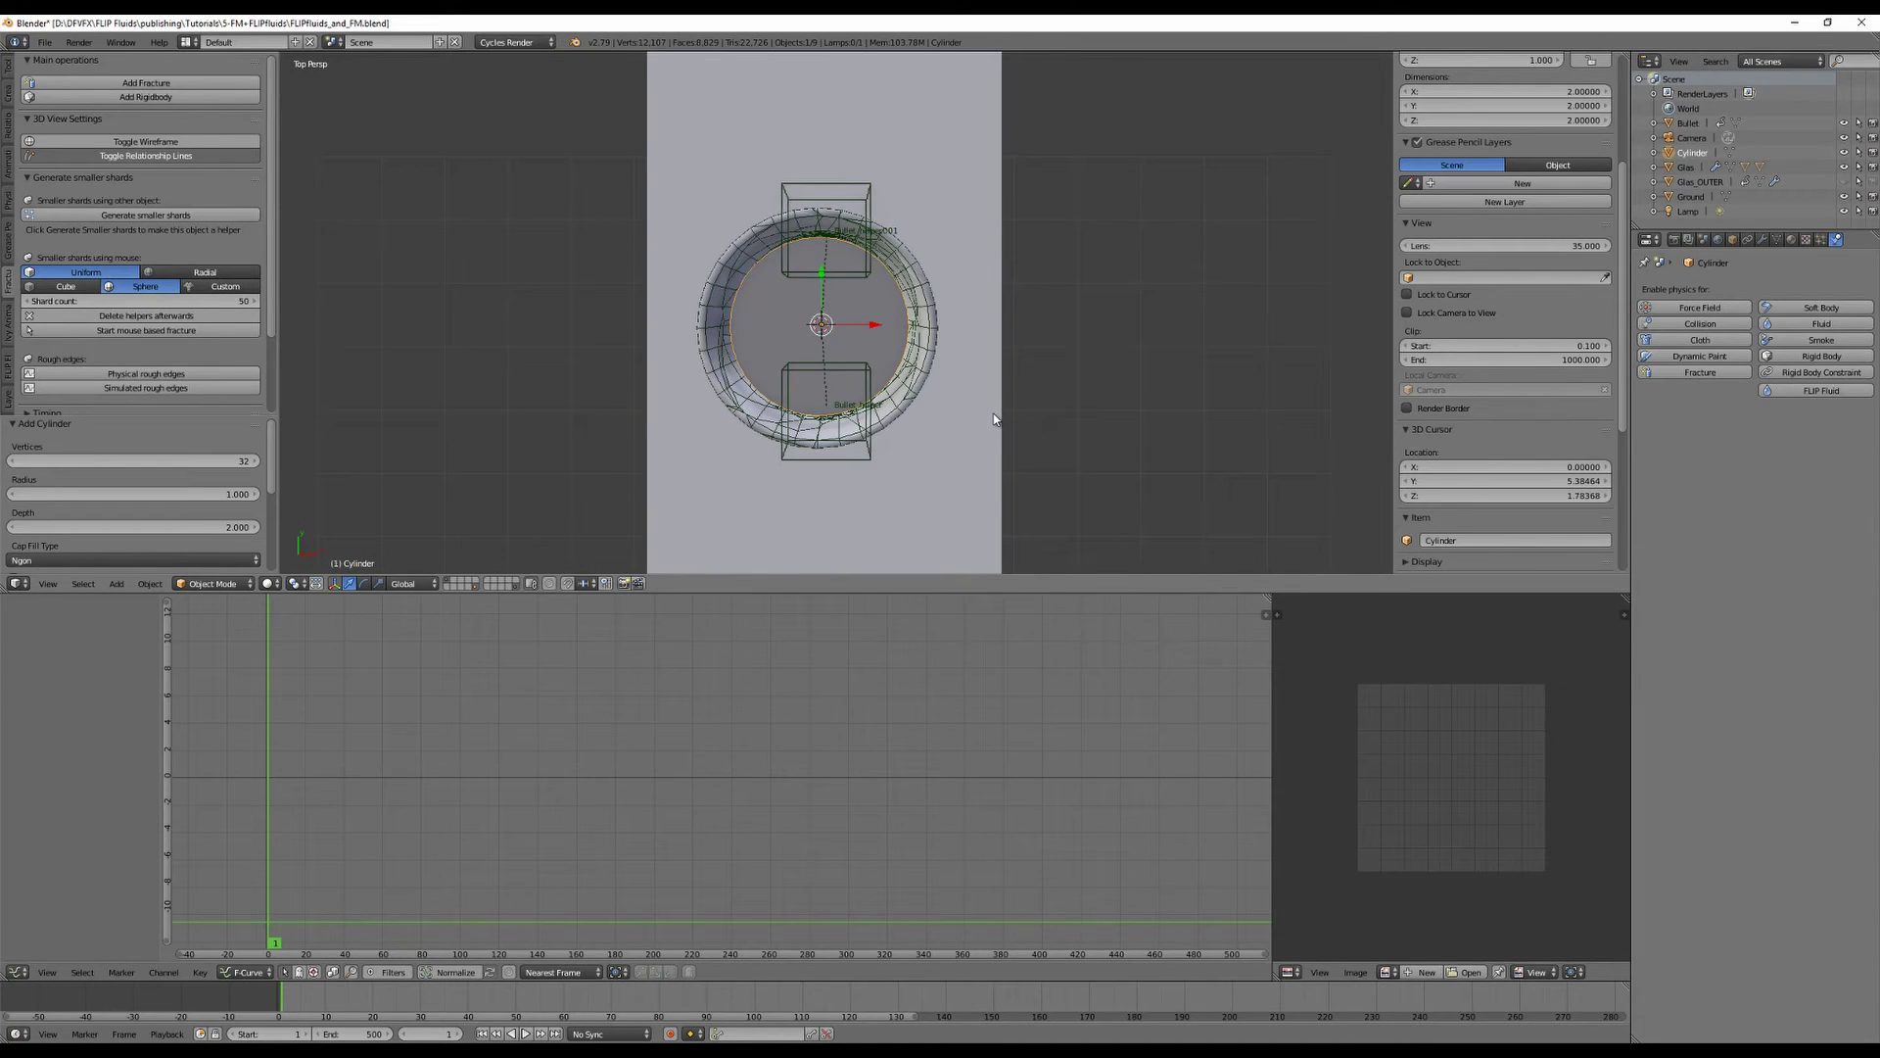
key(KP_5)
key(s)
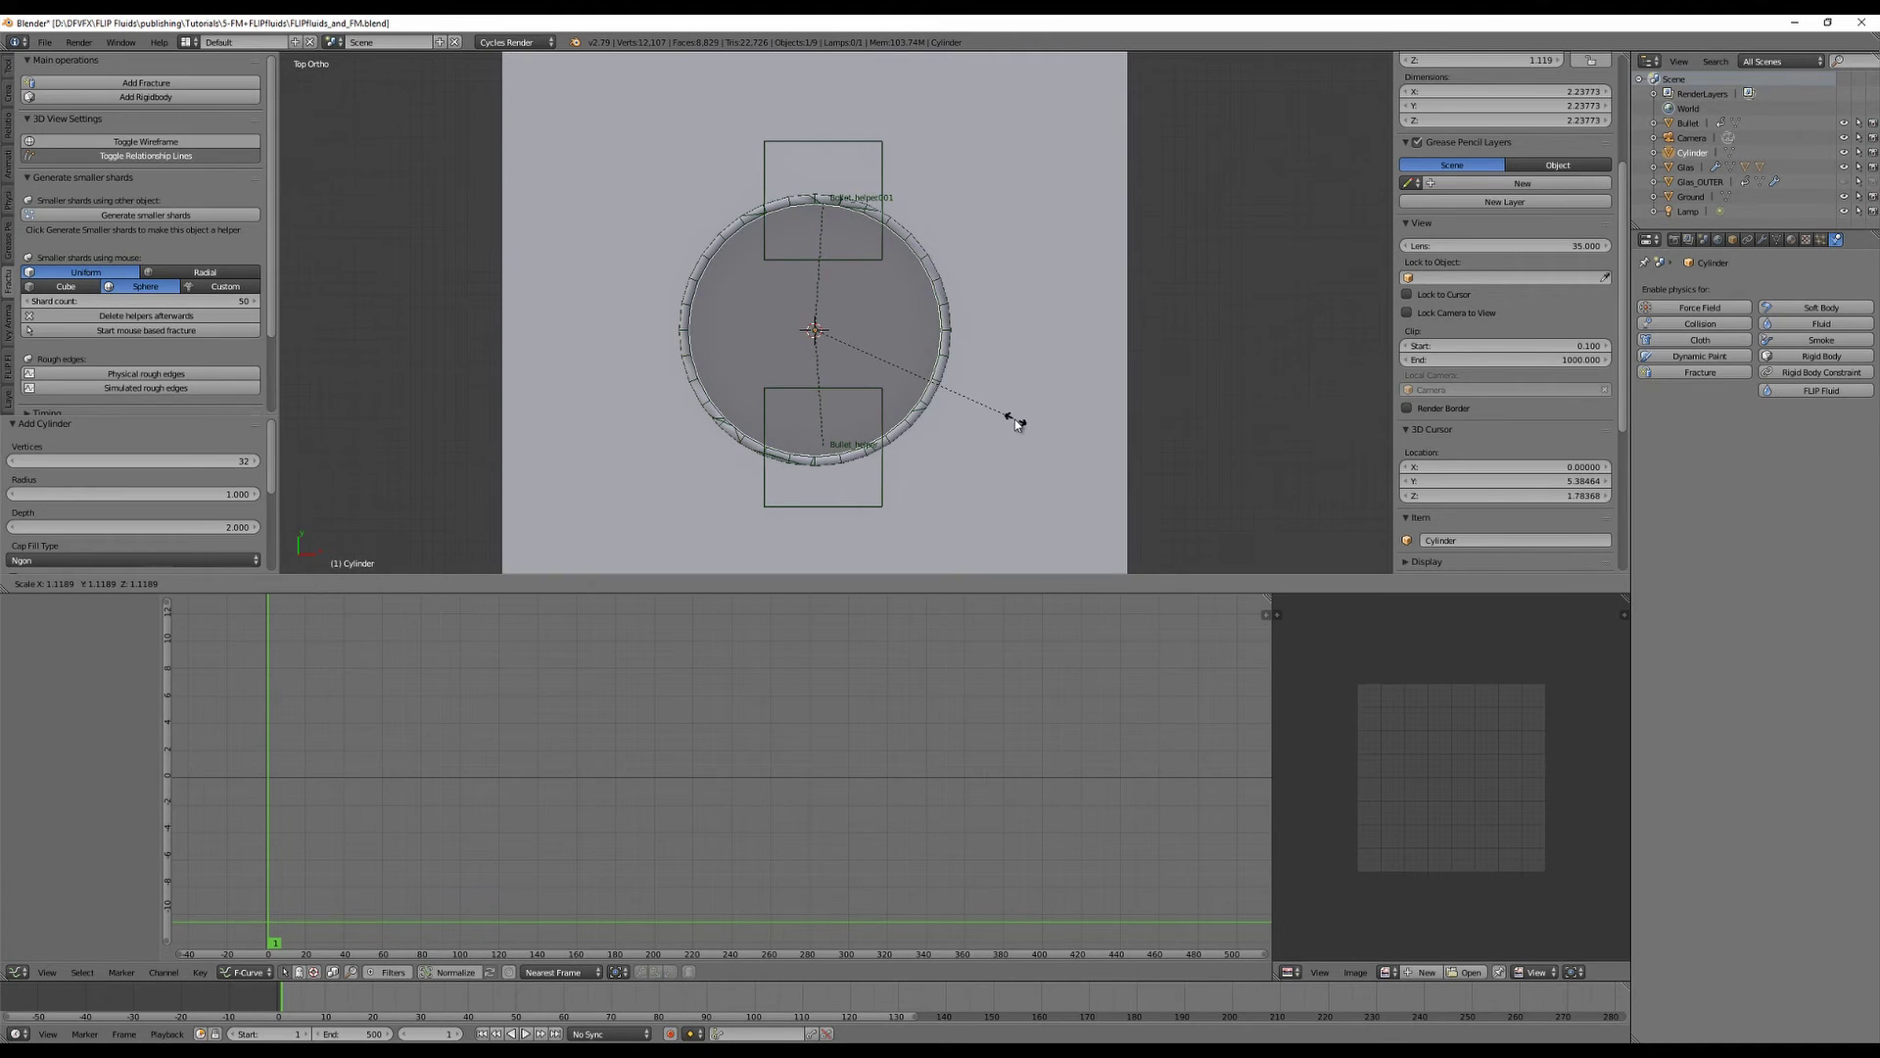
click(1011, 418)
Show the scene as wireframe from the front and stretch the cylinder by about 1.362 along Z.
scroll(990, 427, down, 1)
middle_drag(992, 423, 989, 326)
key(KP_1)
key(z)
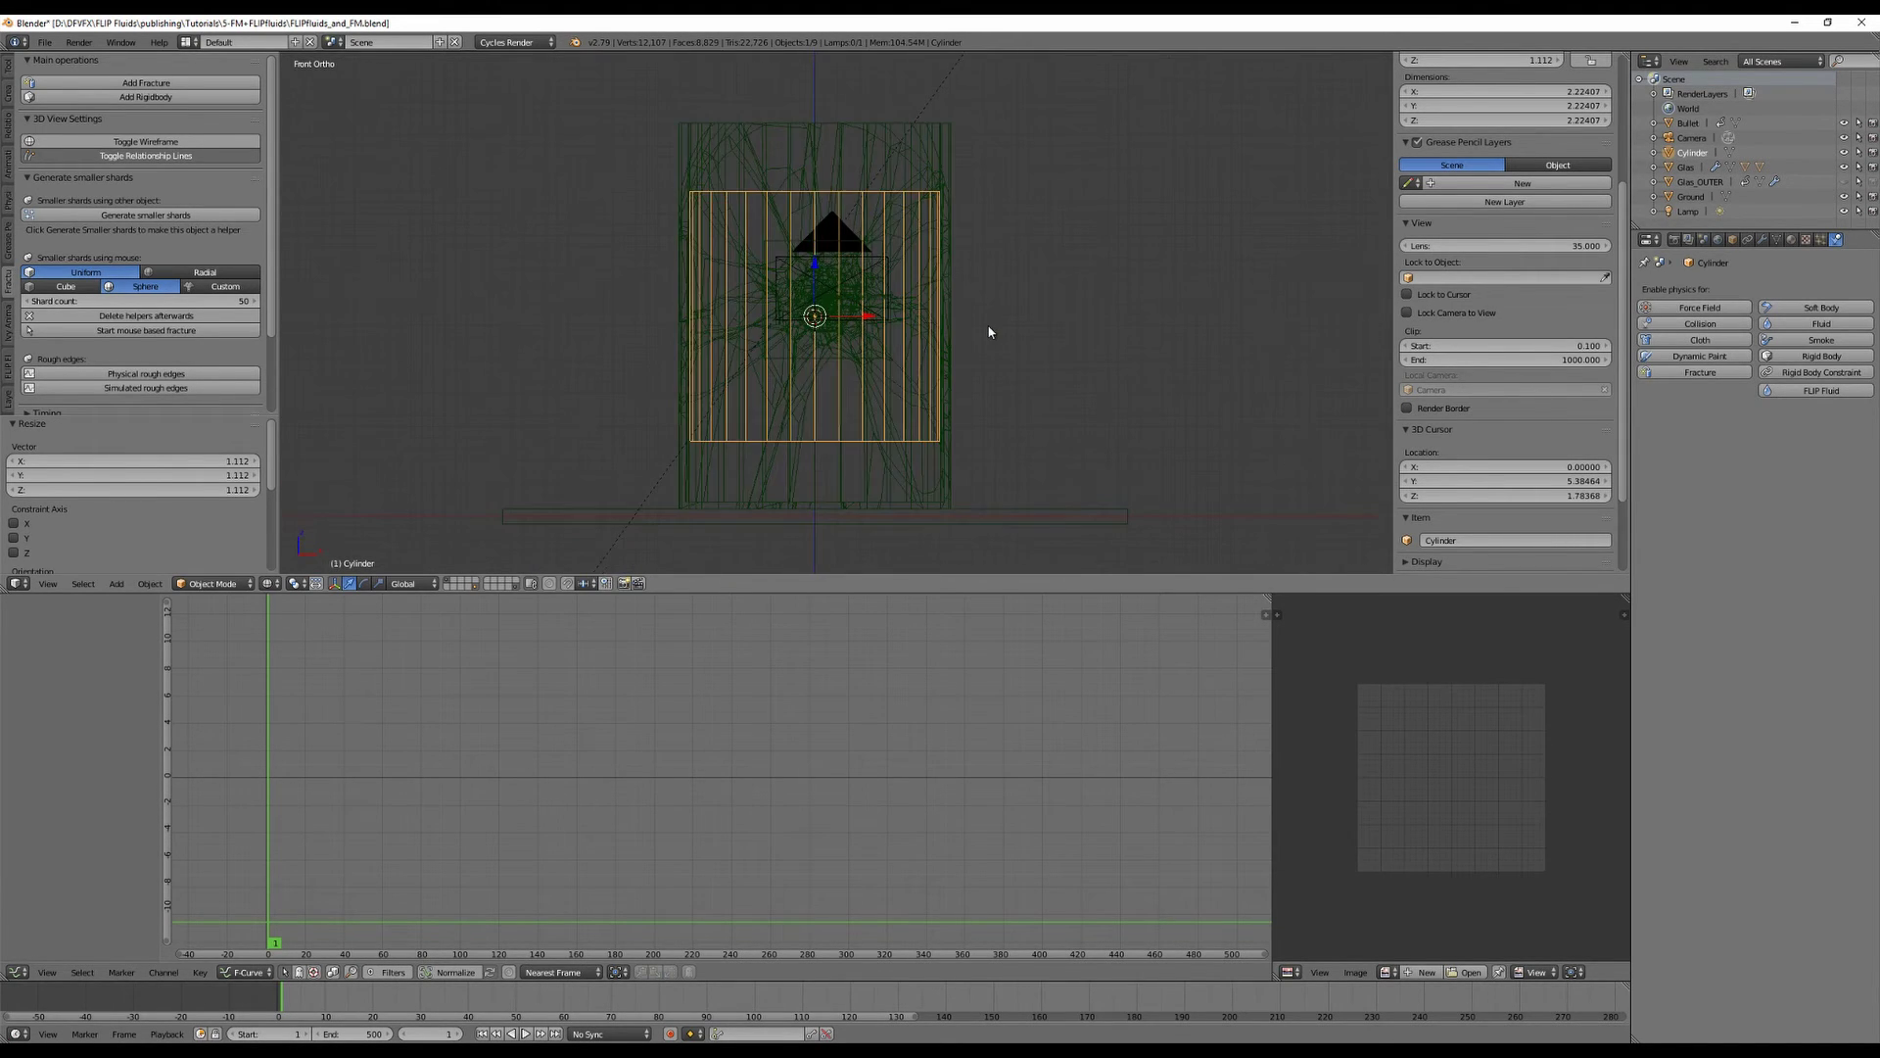
key(s)
key(z)
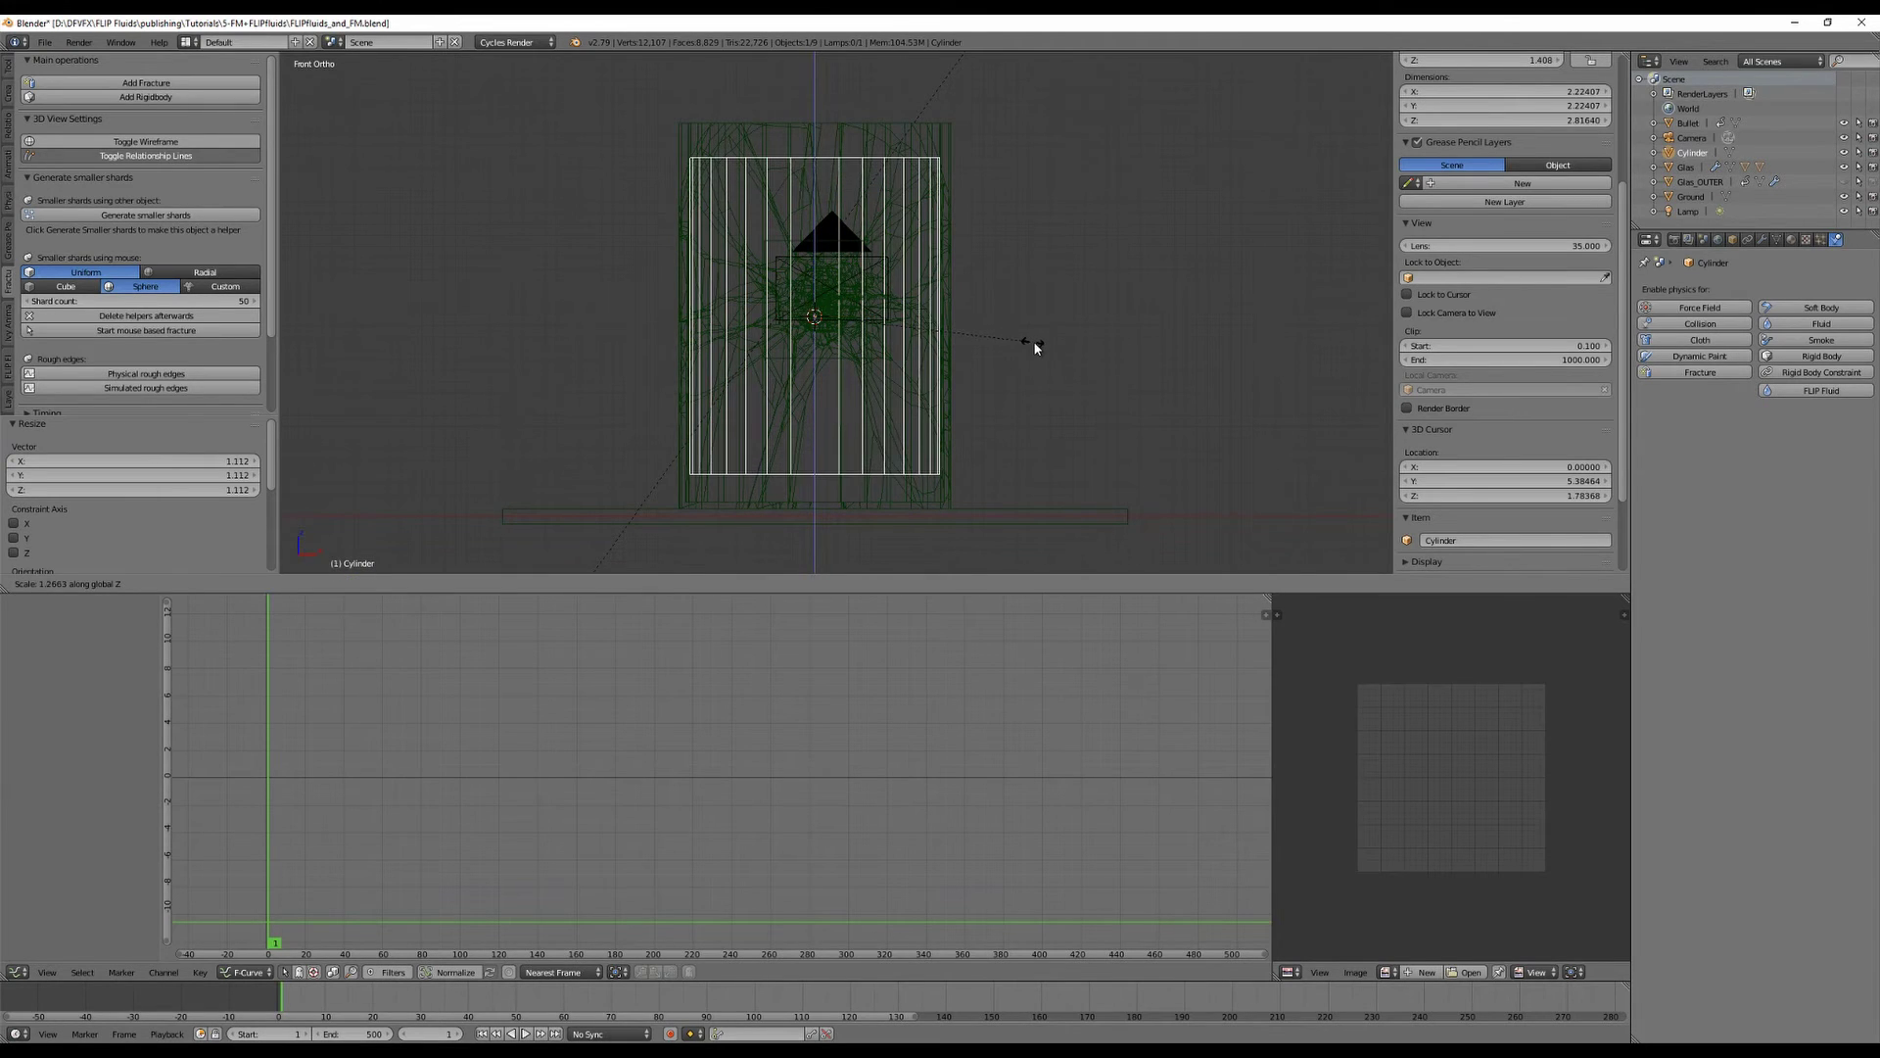
click(1048, 349)
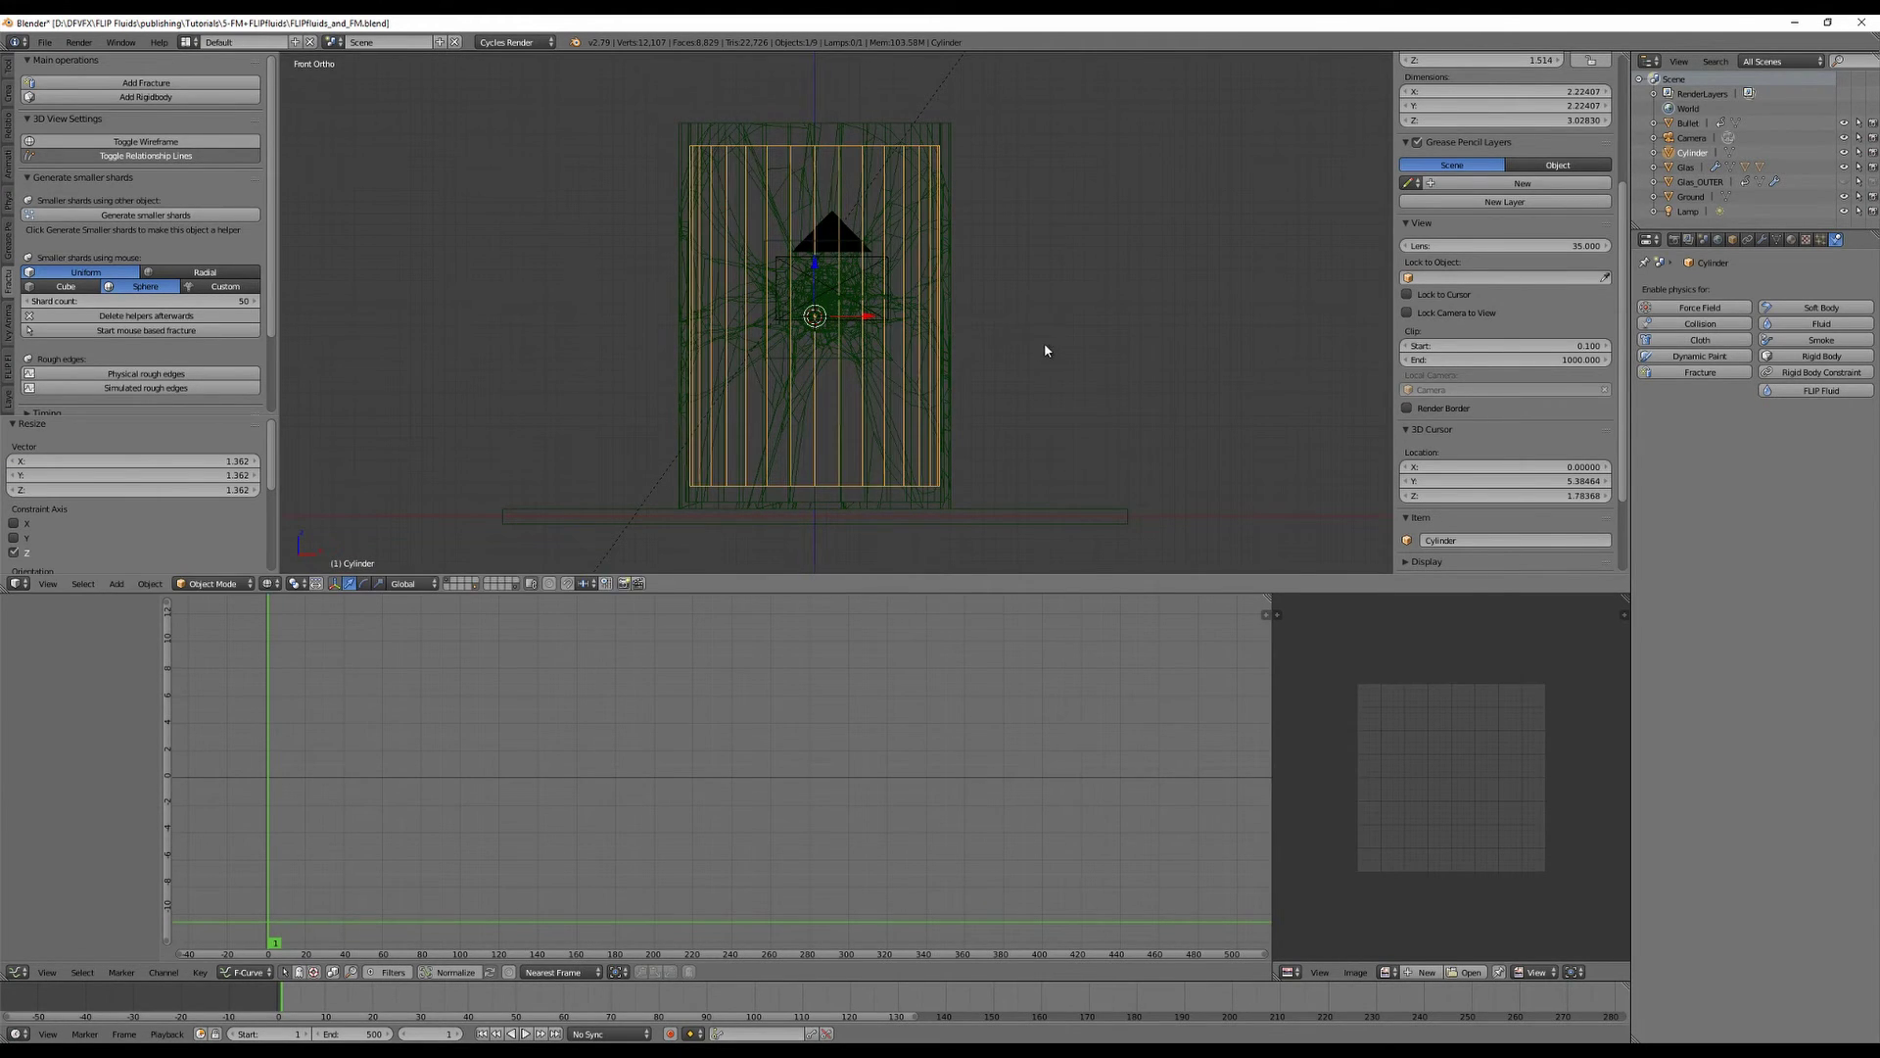
Lower the cylinder by about 0.124 along Z inside the glass and scale it uniformly by about 0.996.
drag(818, 271, 825, 286)
scroll(1002, 390, up, 3)
scroll(1128, 441, down, 2)
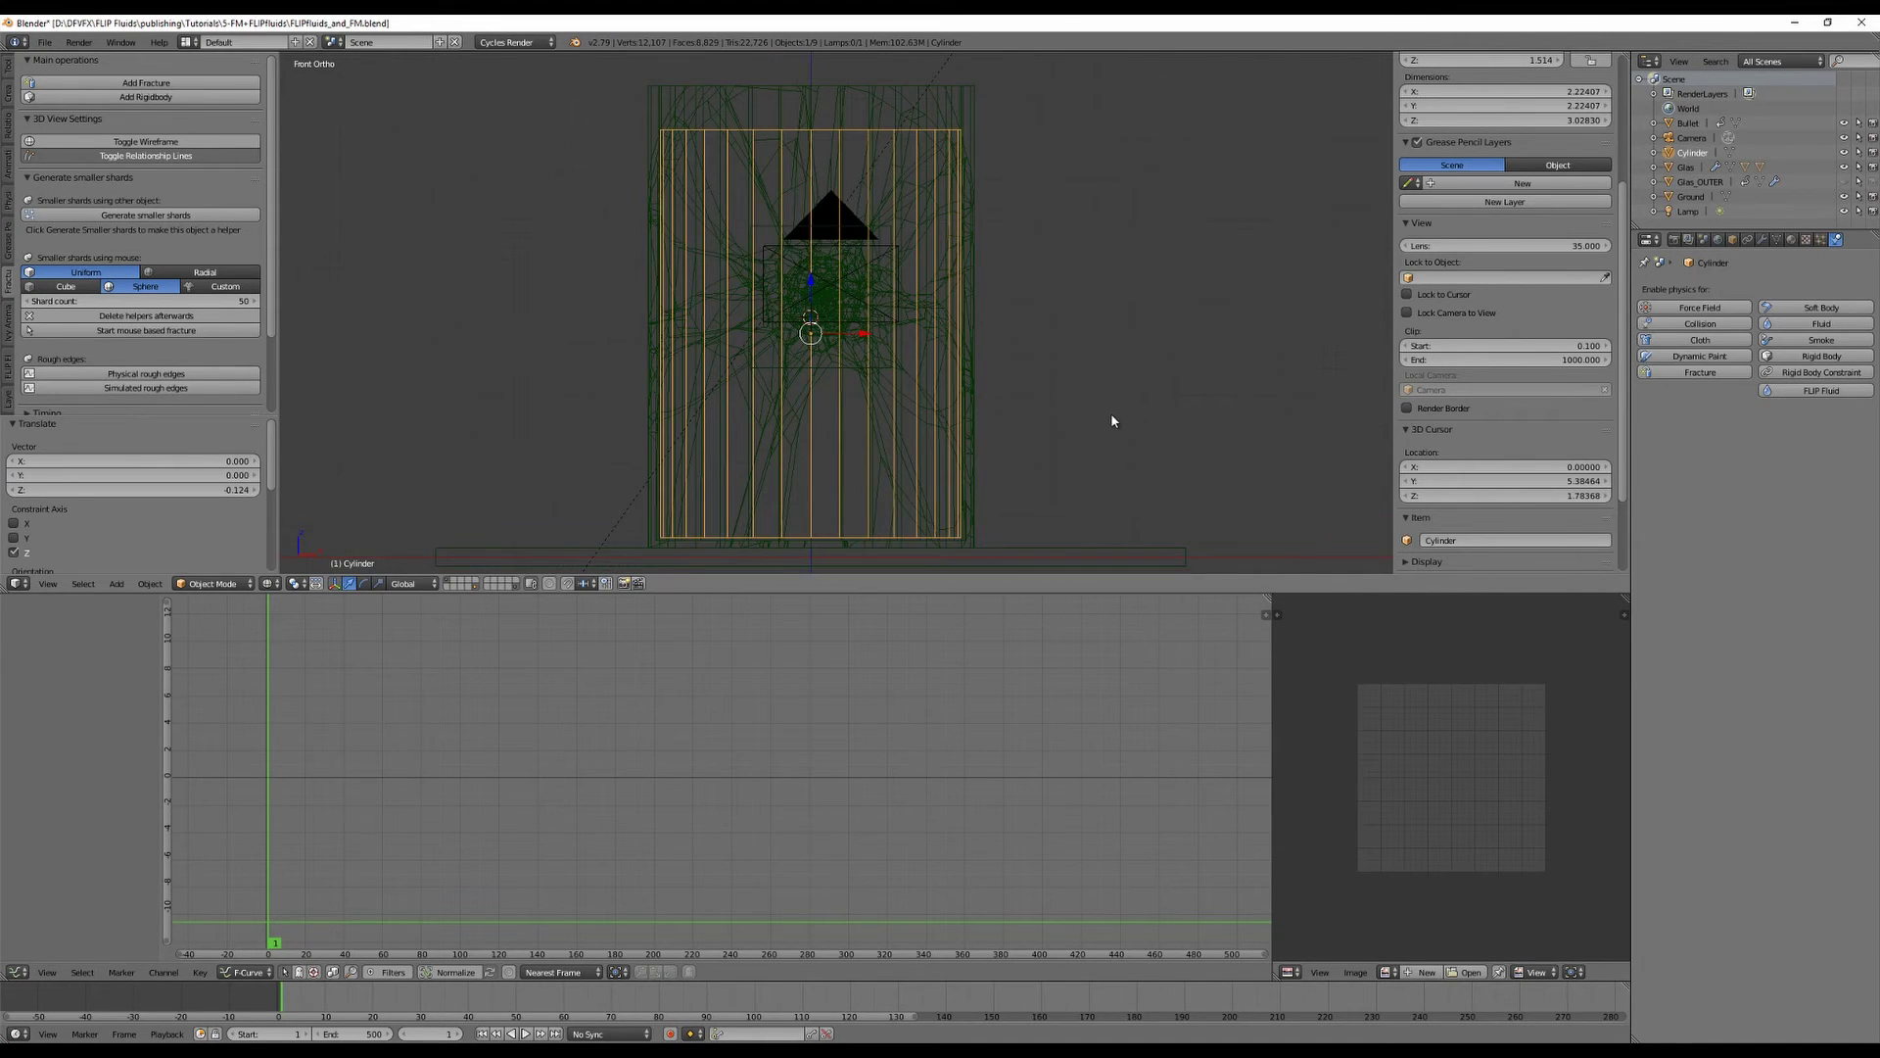
scroll(1115, 394, up, 1)
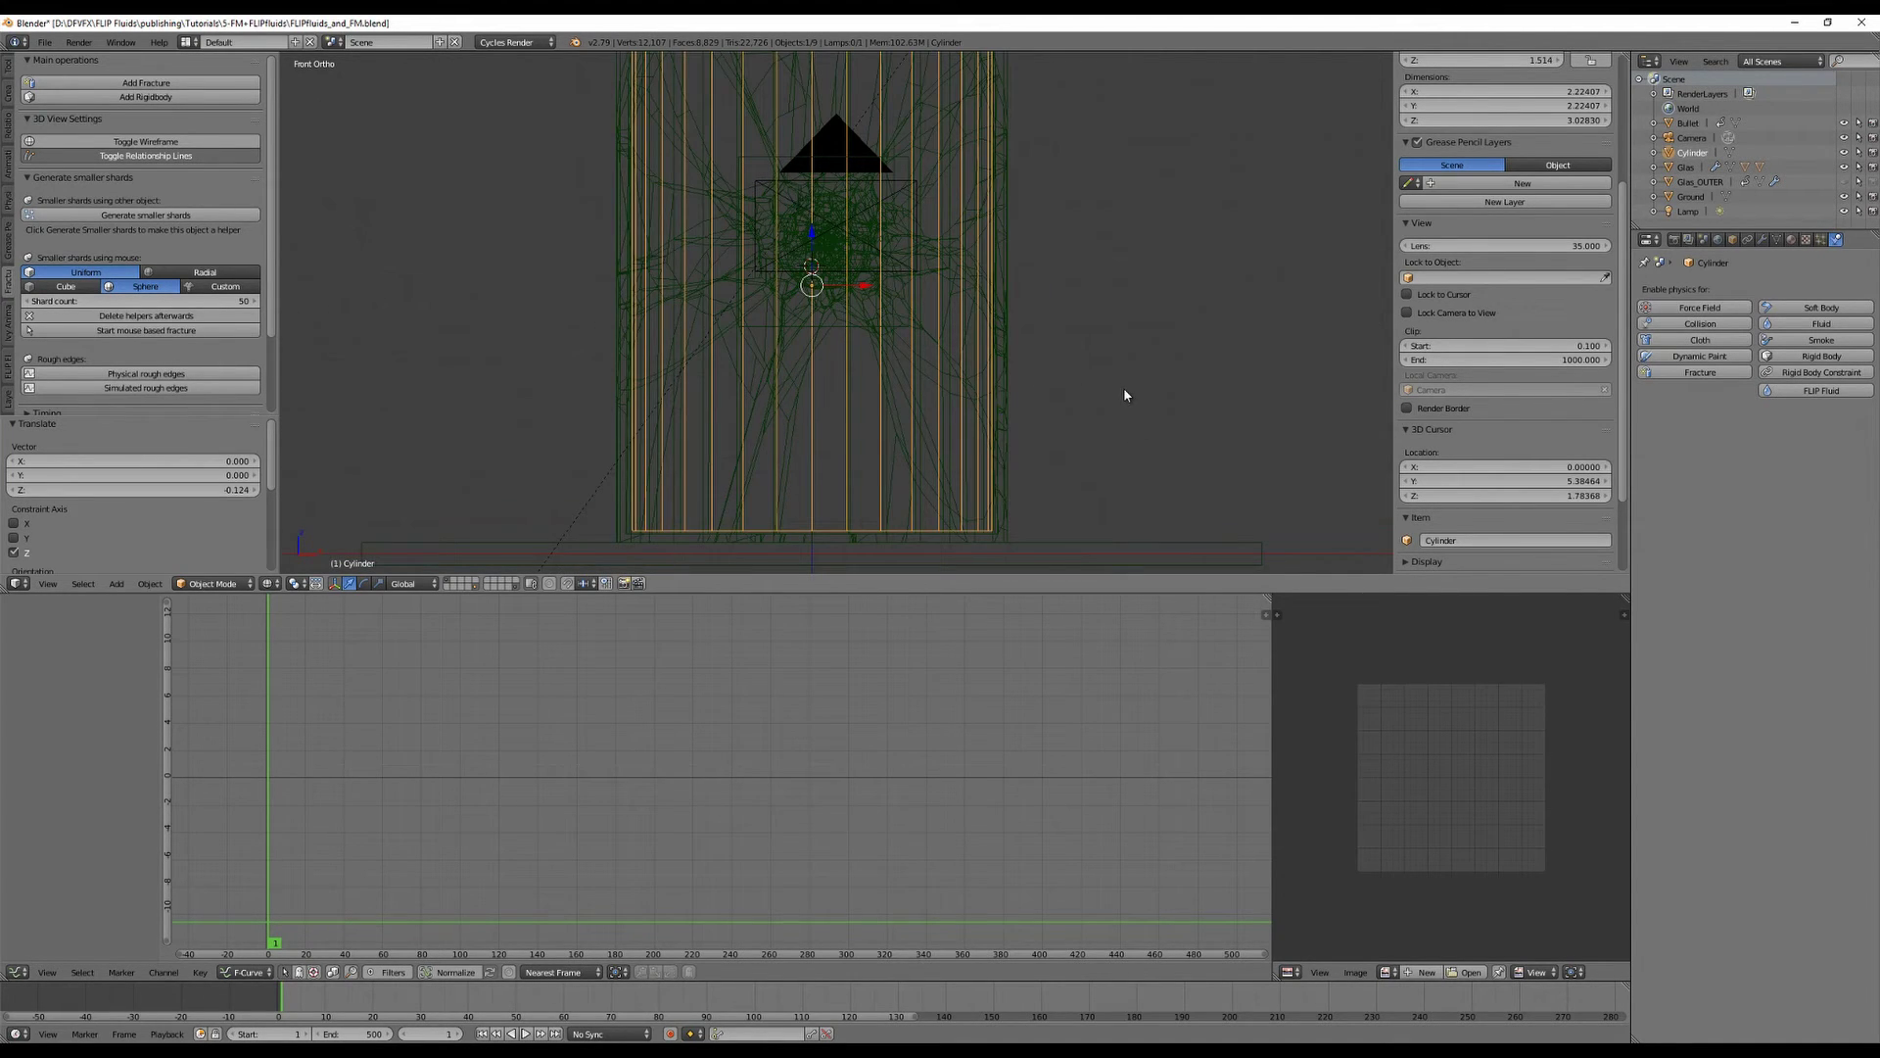
scroll(1124, 392, down, 2)
key(s)
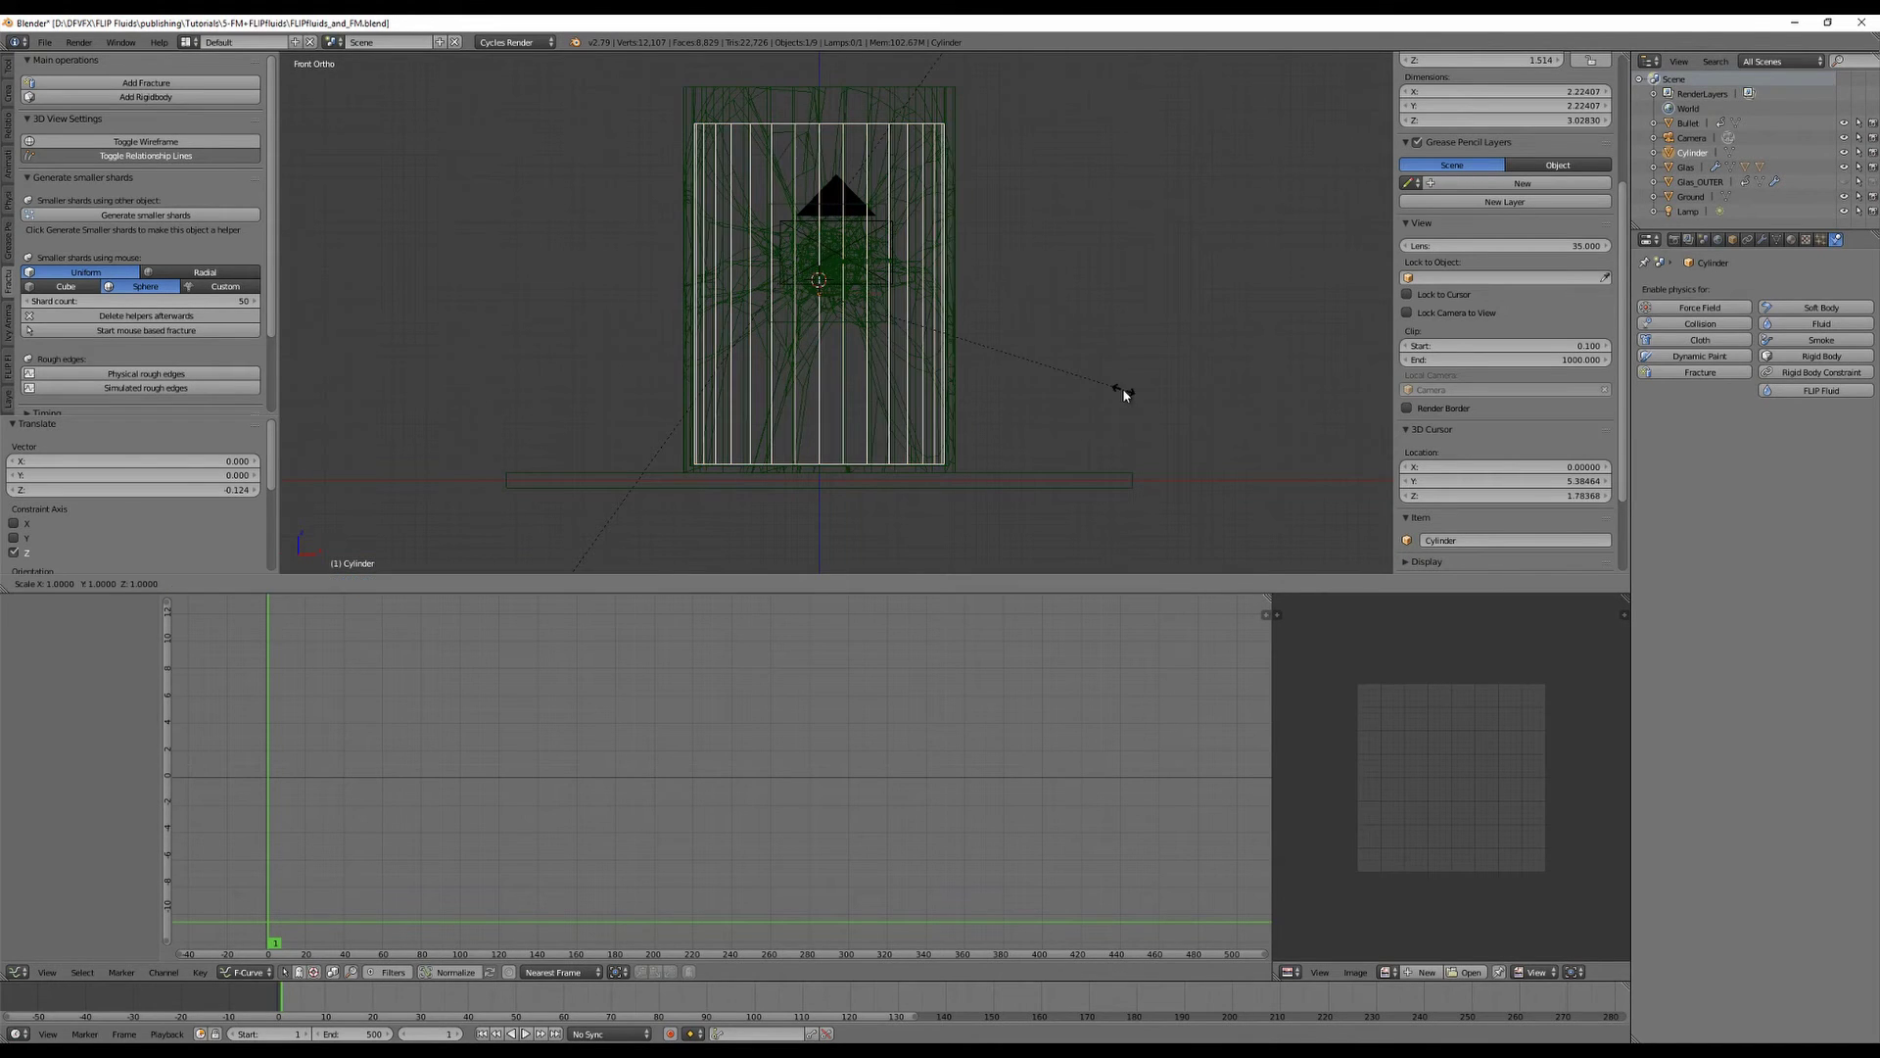
click(1088, 382)
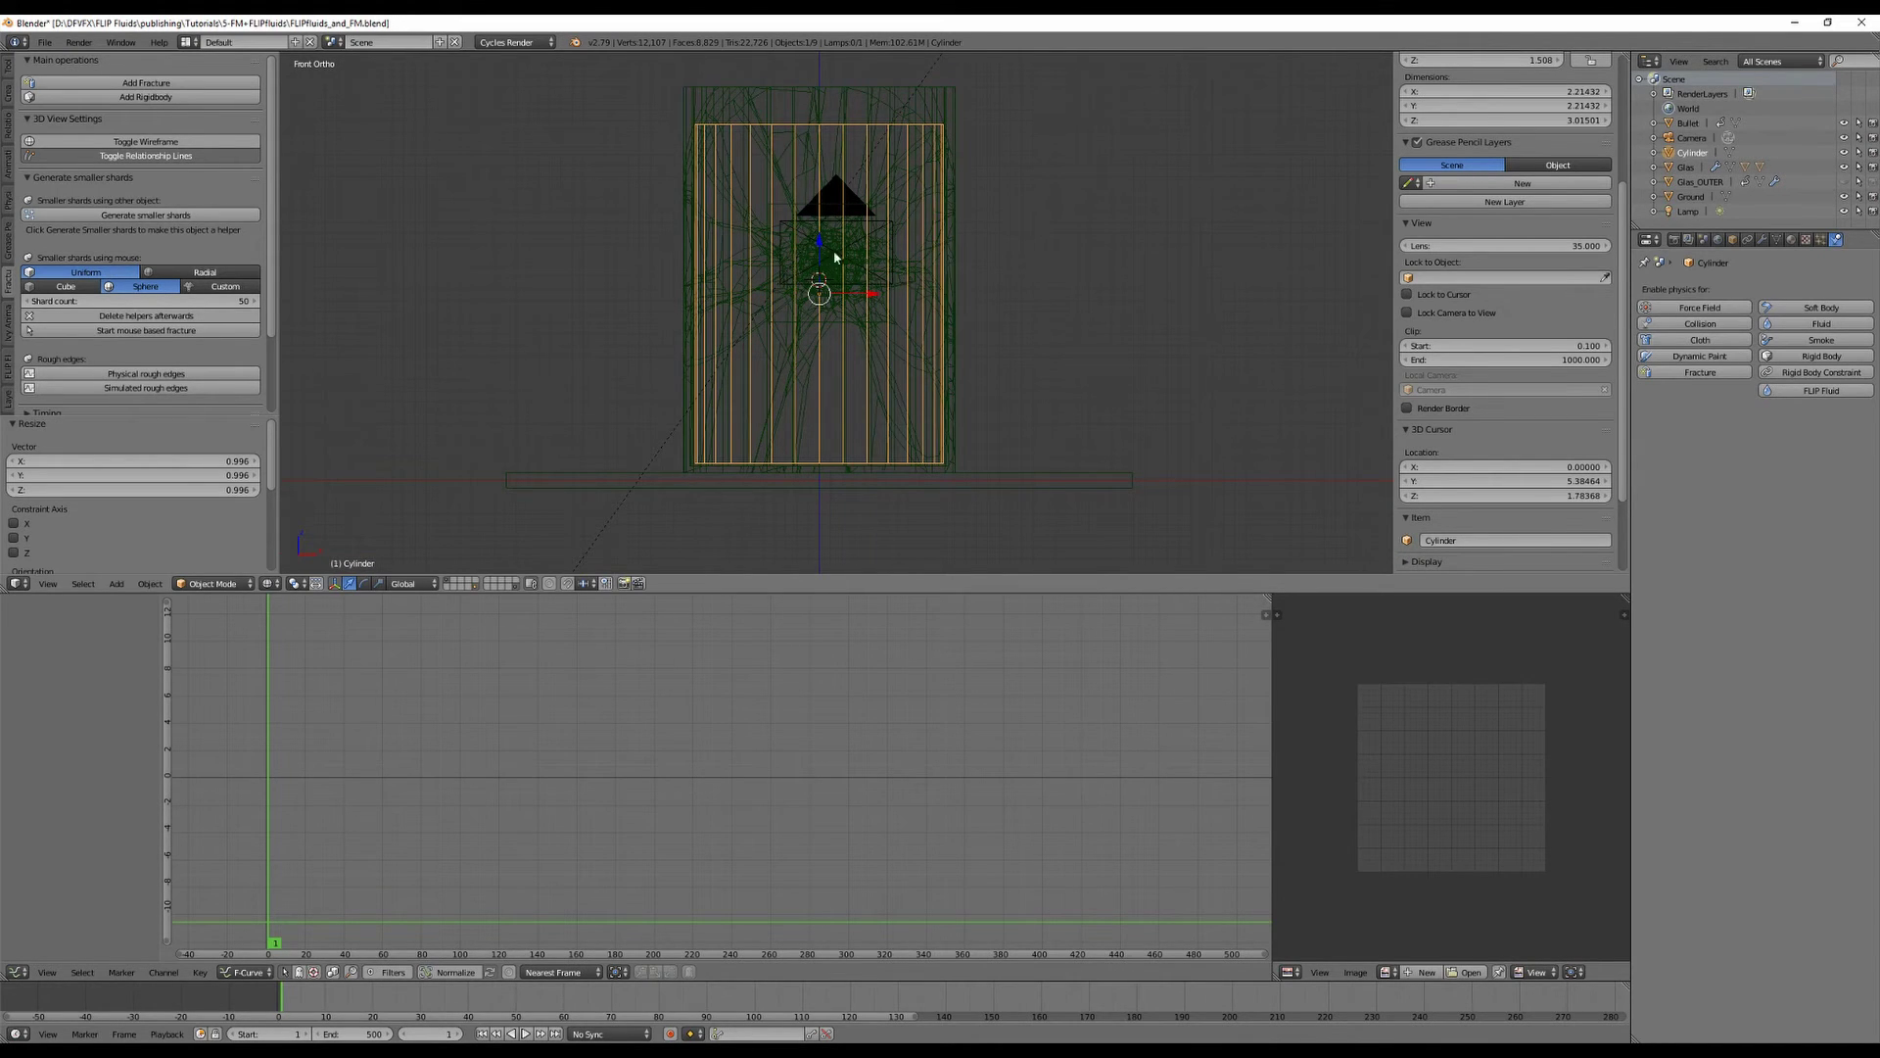
Return the viewport to solid shading and rename the cylinder "FLUIDS inside".
mouse_move(1024, 314)
middle_down()
mouse_move(986, 391)
mouse_move(991, 452)
middle_up()
key(z)
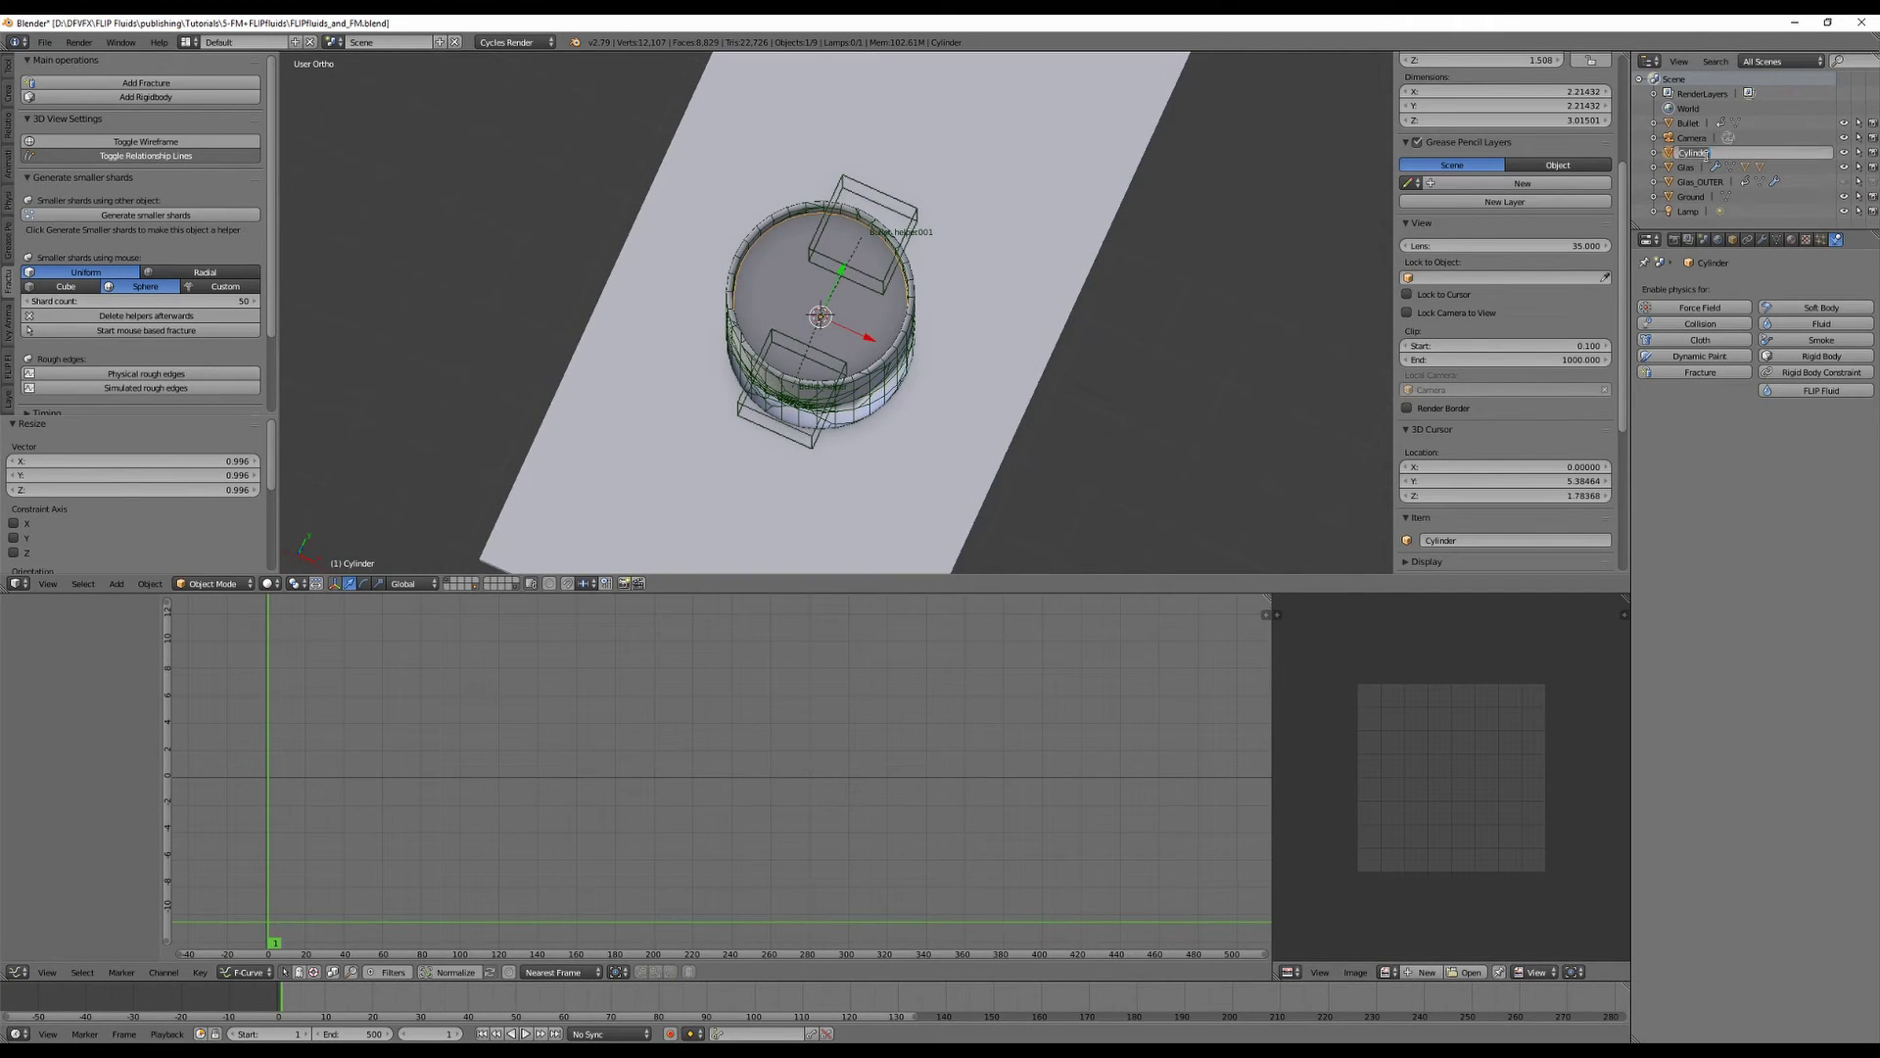
text(FLUIDS insi)
key(Return)
Enable FLIP Fluid physics on the FLUIDS inside object and set its type to Fluid.
click(1819, 391)
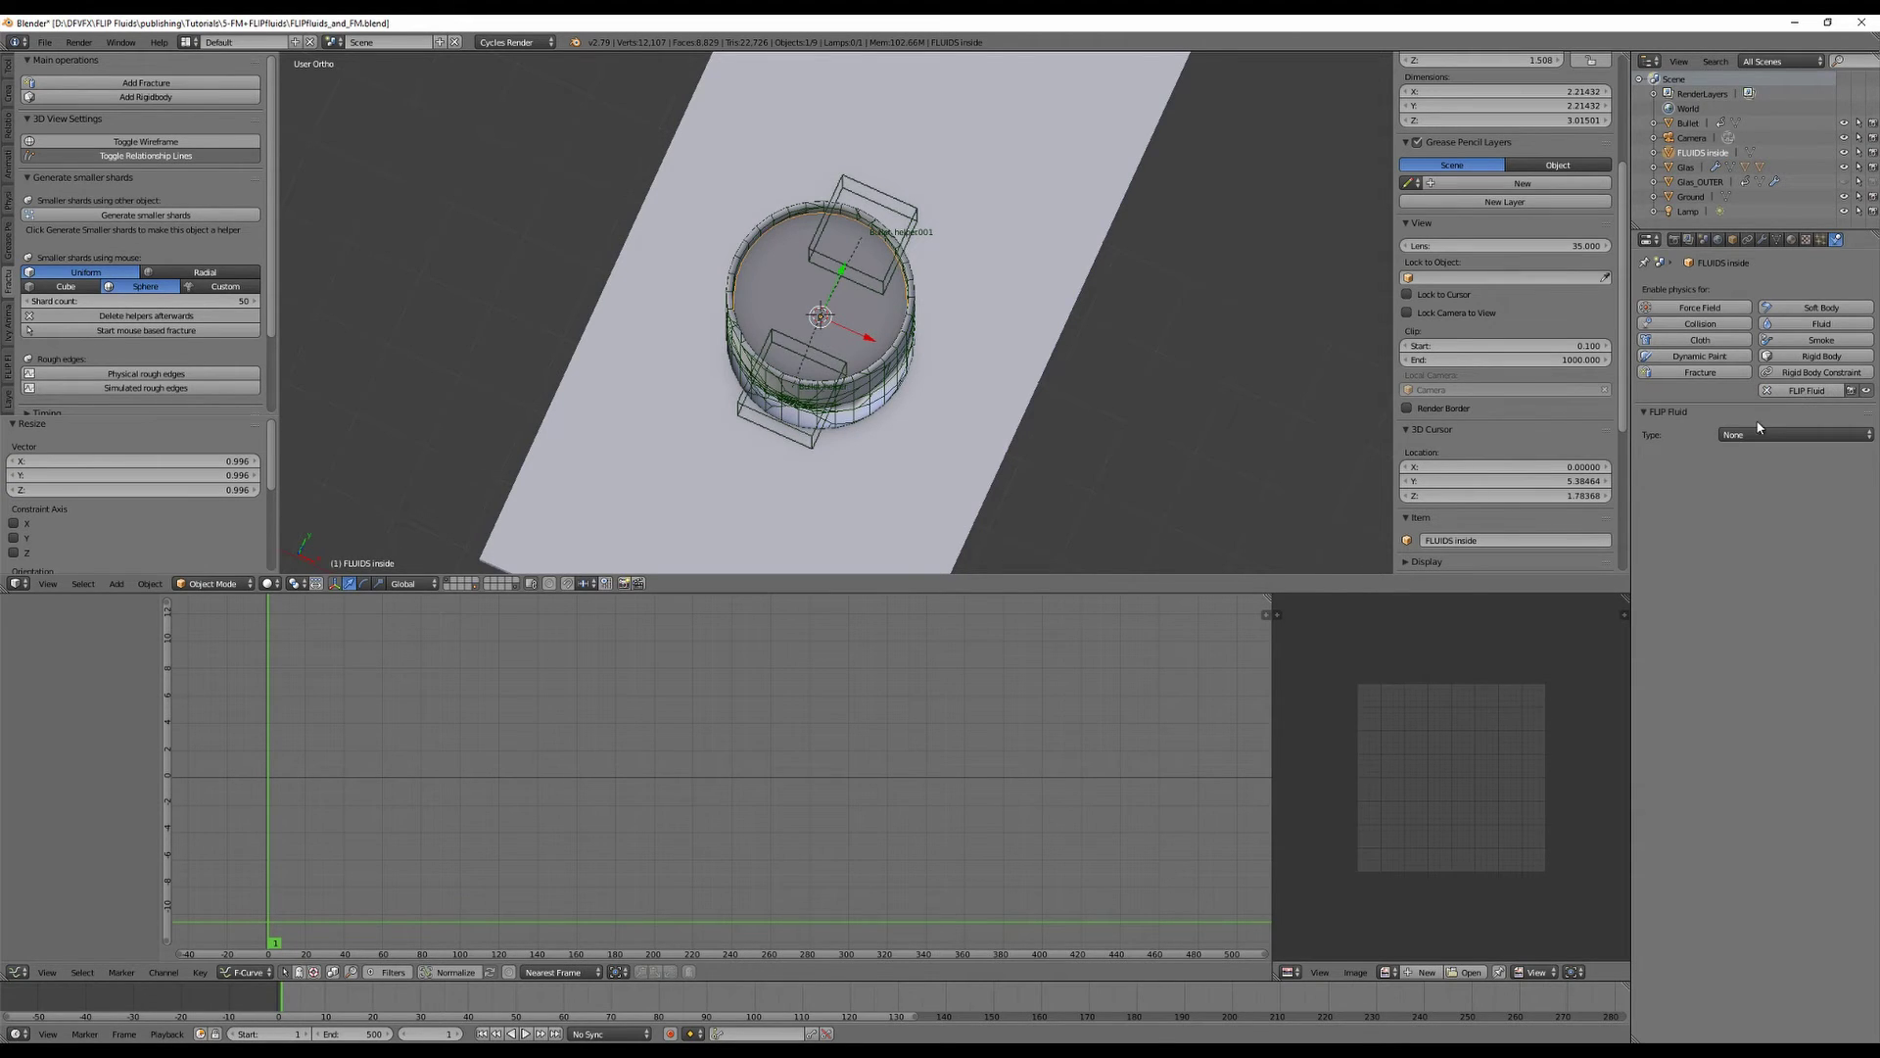
click(1771, 435)
click(1753, 391)
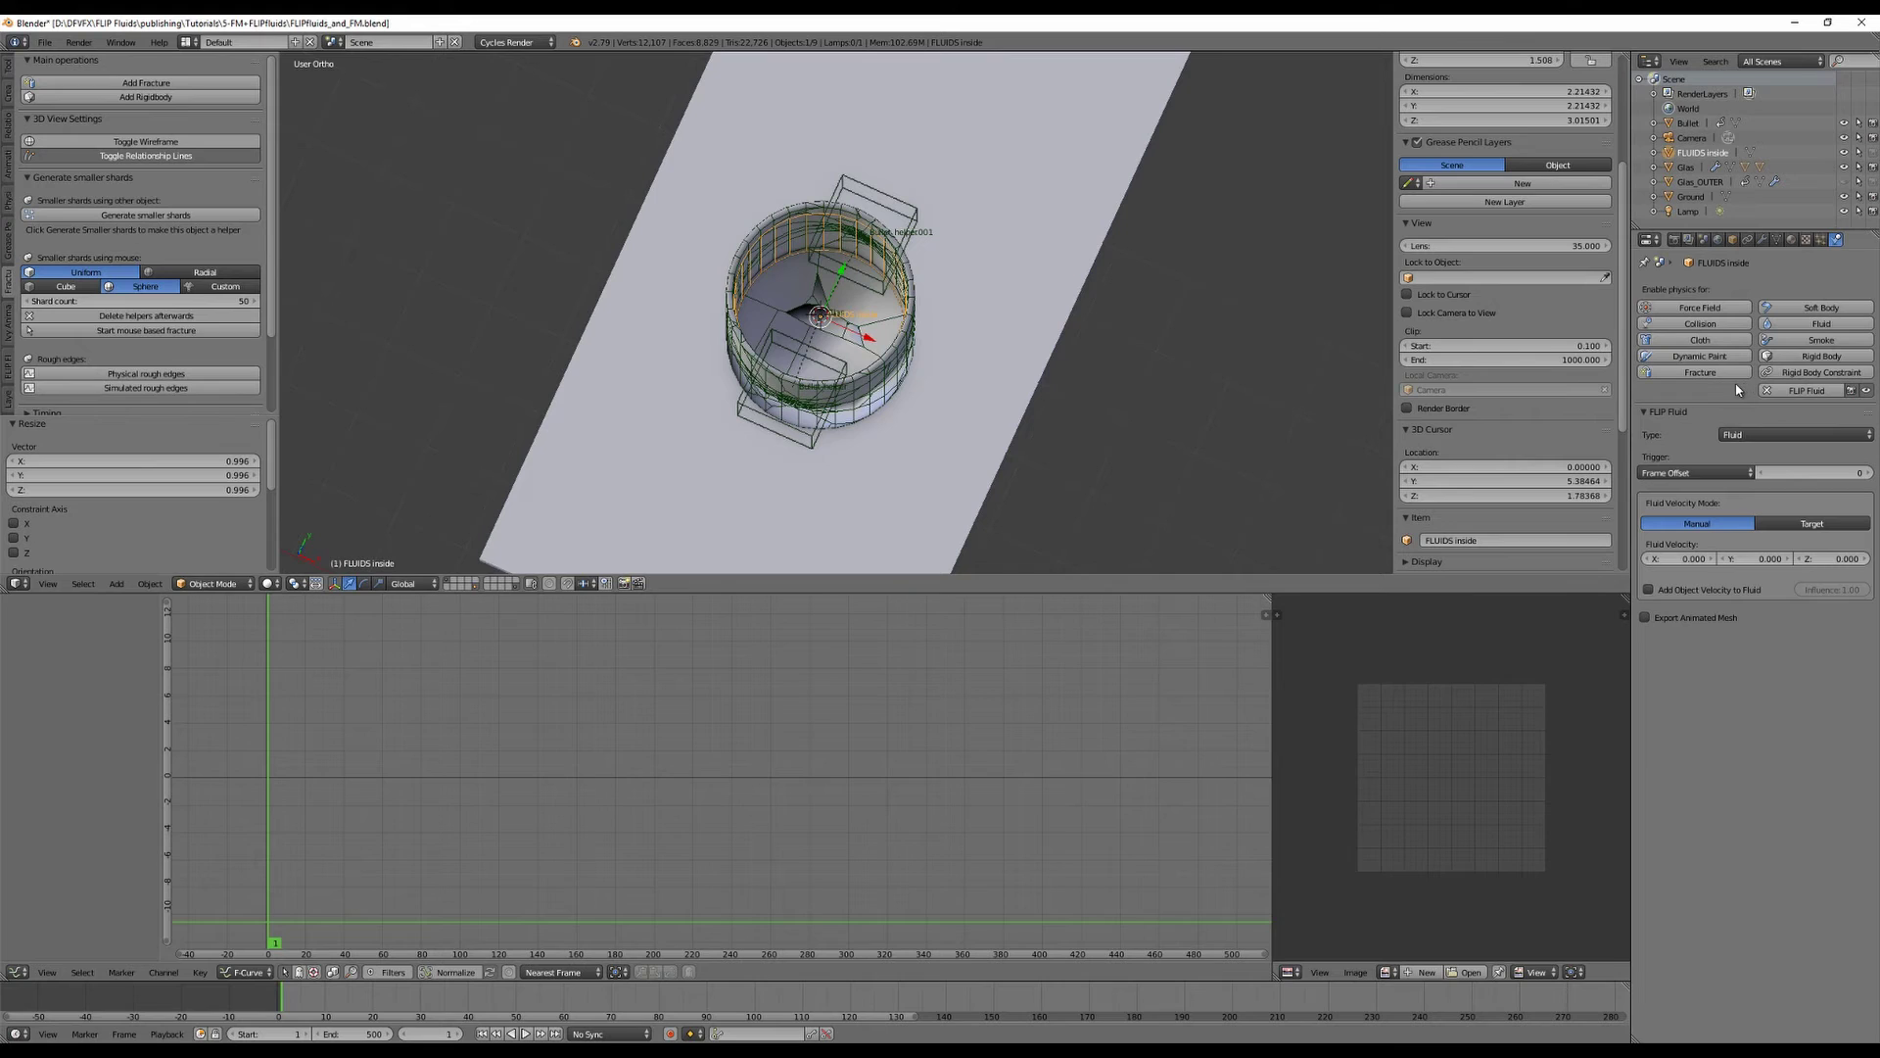
middle_drag(1142, 432, 1058, 360)
click(1666, 412)
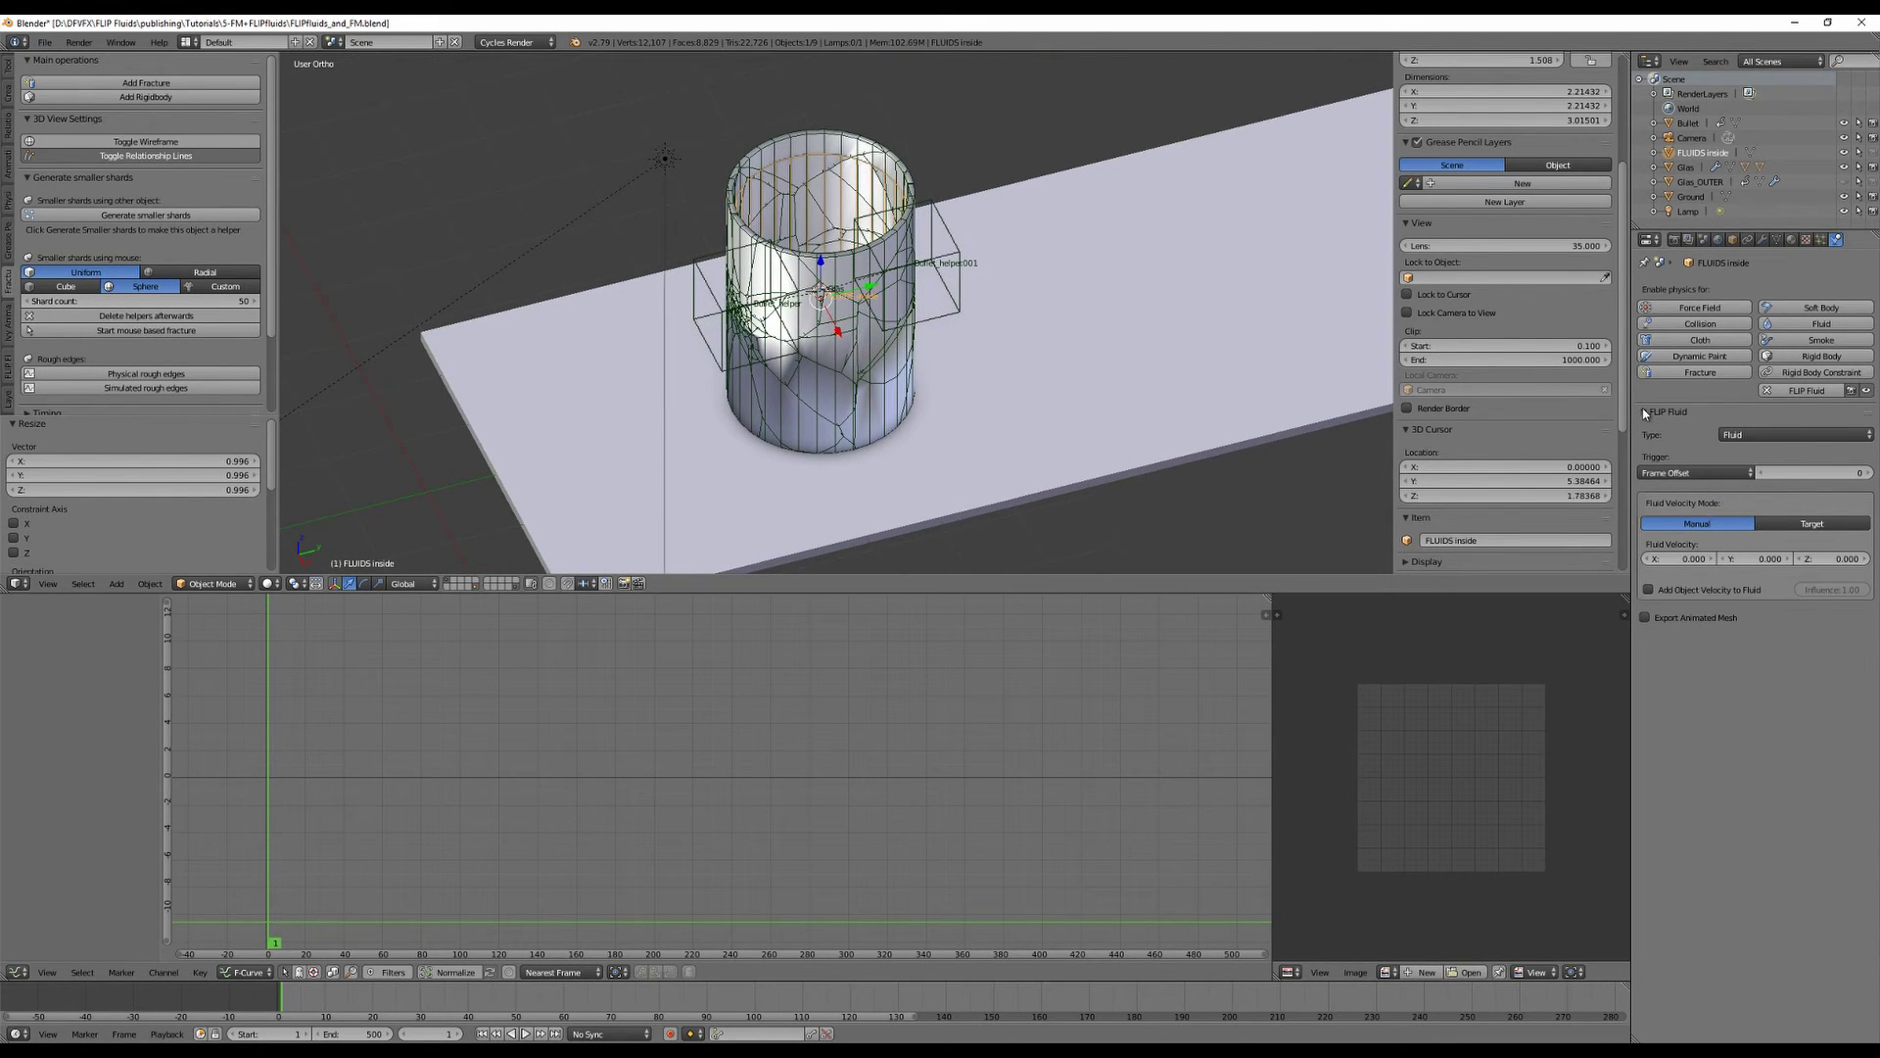
Add a cube at the 3D cursor, scale it uniformly by about 1.689 and stretch it by about 4.613 along Y.
scroll(1213, 353, down, 2)
scroll(1029, 421, down, 3)
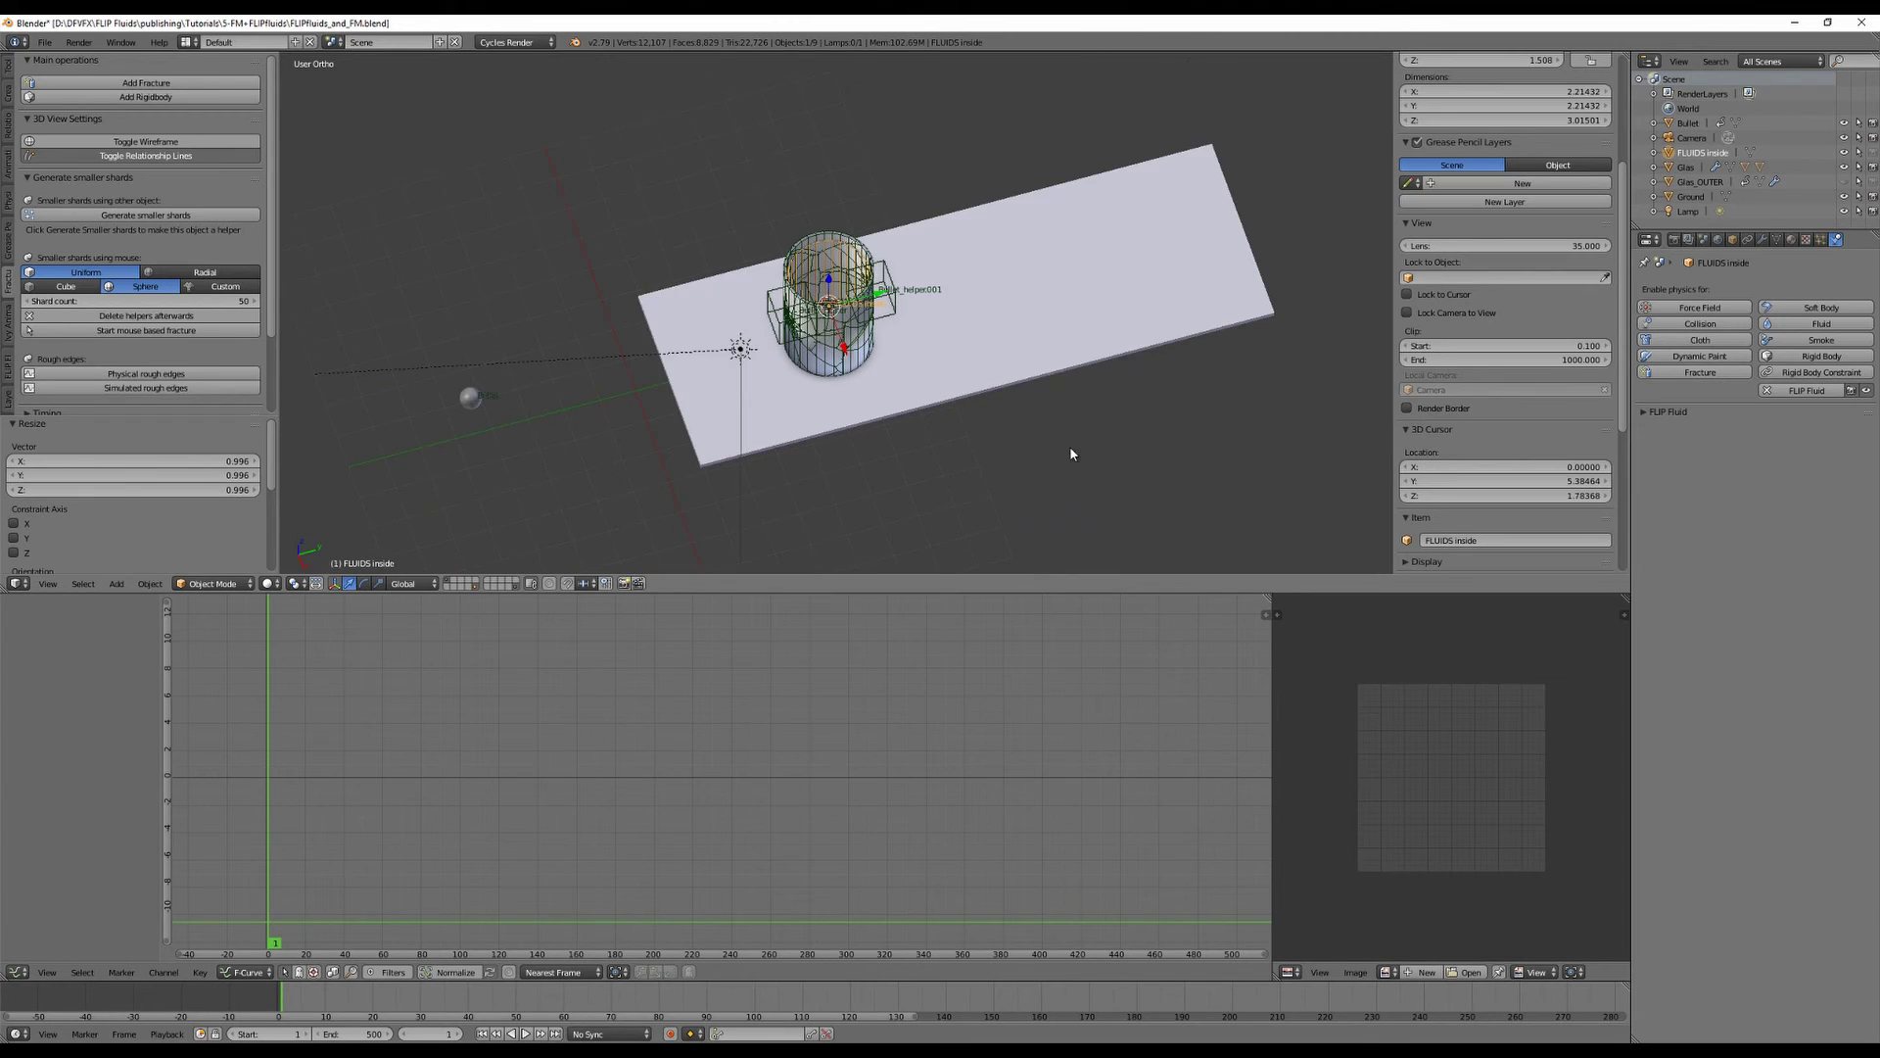
key(shift+a)
click(948, 403)
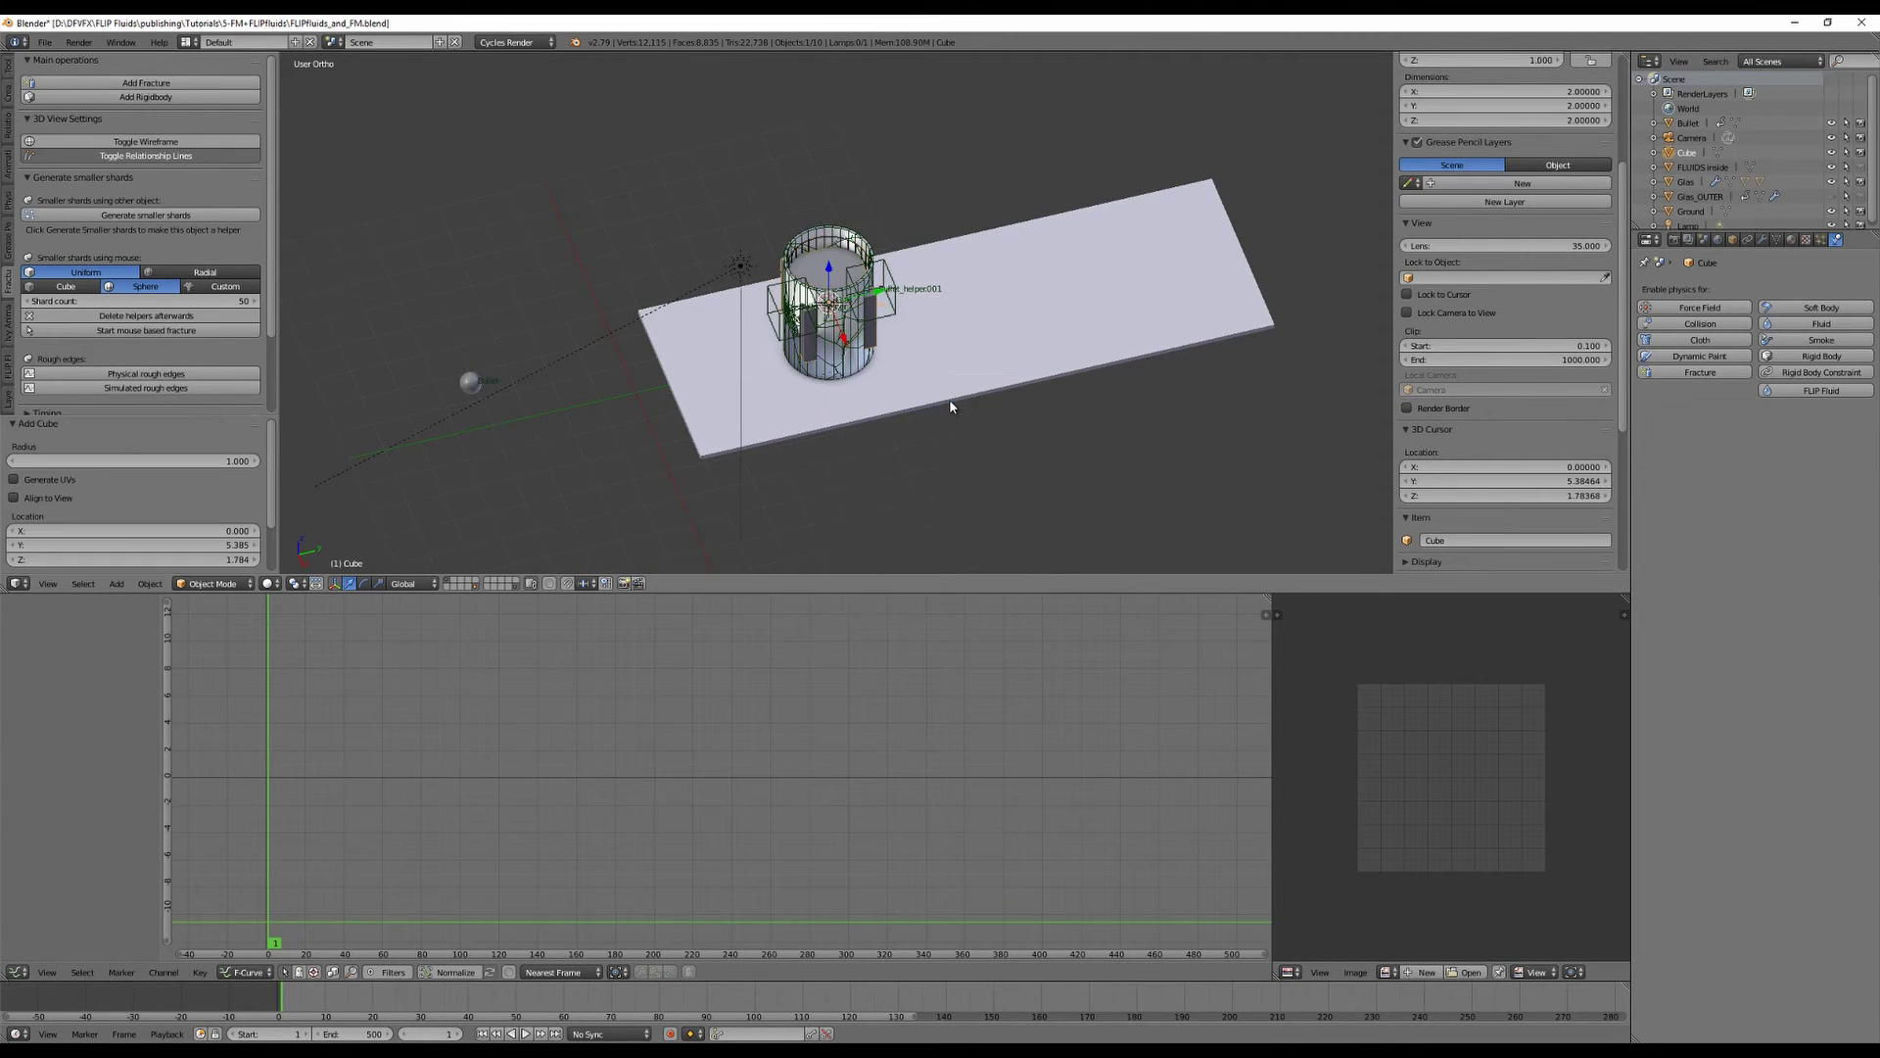
key(s)
click(979, 307)
key(s)
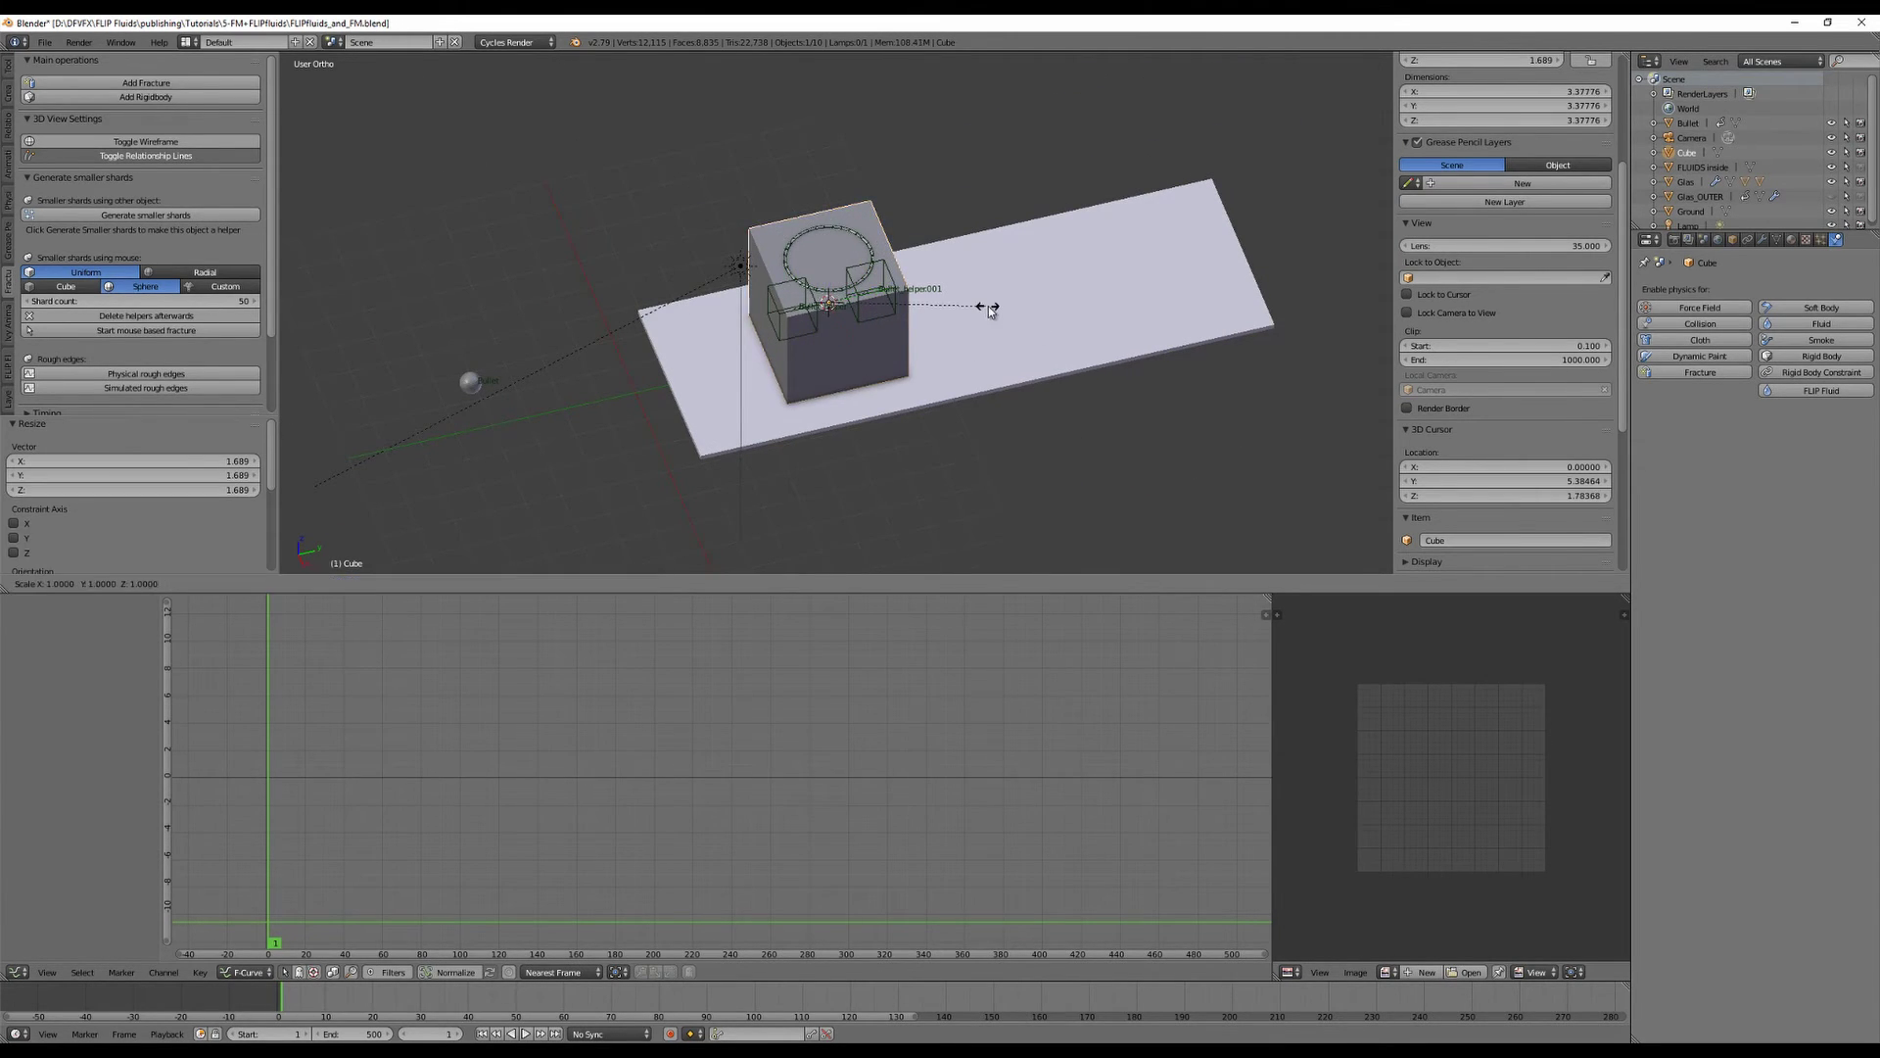
key(y)
click(453, 308)
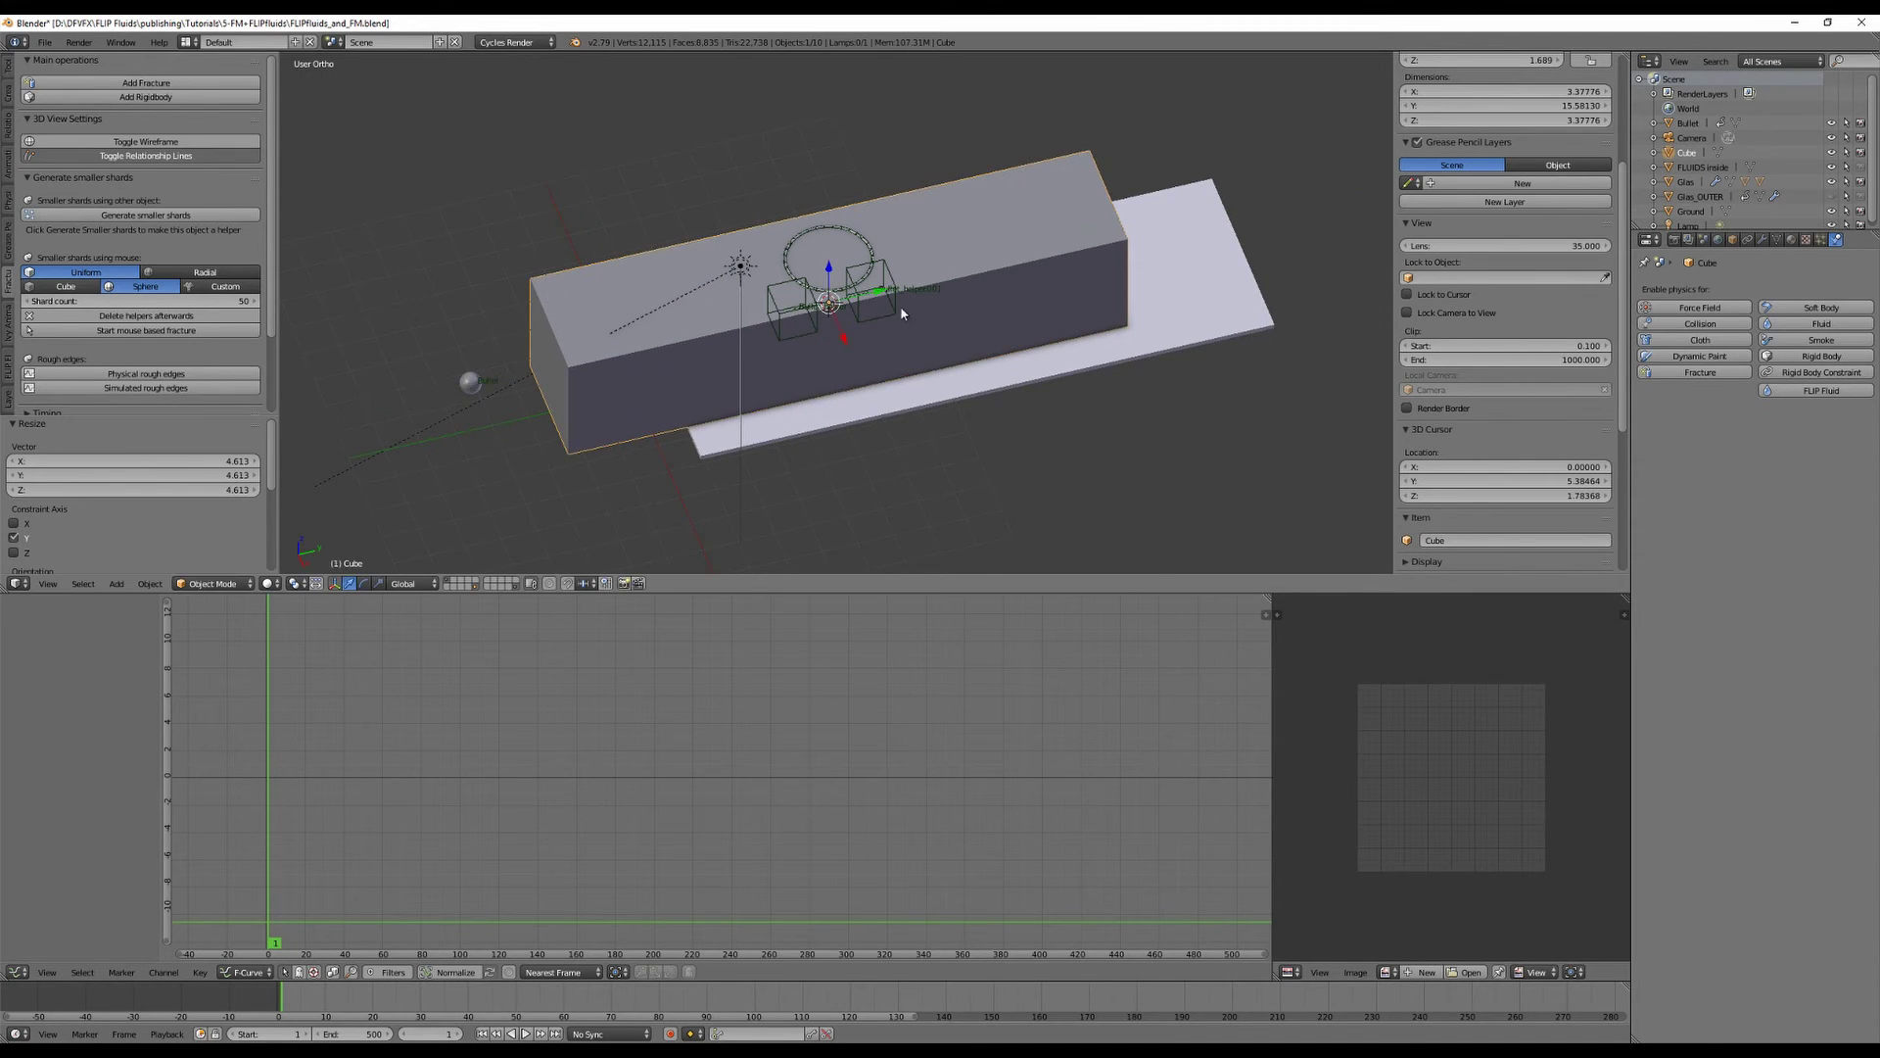
Shift the cube along Y over the ground plate, raise it about 0.725 along Z and enlarge it uniformly to about 3.95 high.
drag(879, 292, 1019, 284)
middle_drag(1020, 381, 971, 333)
drag(972, 252, 974, 226)
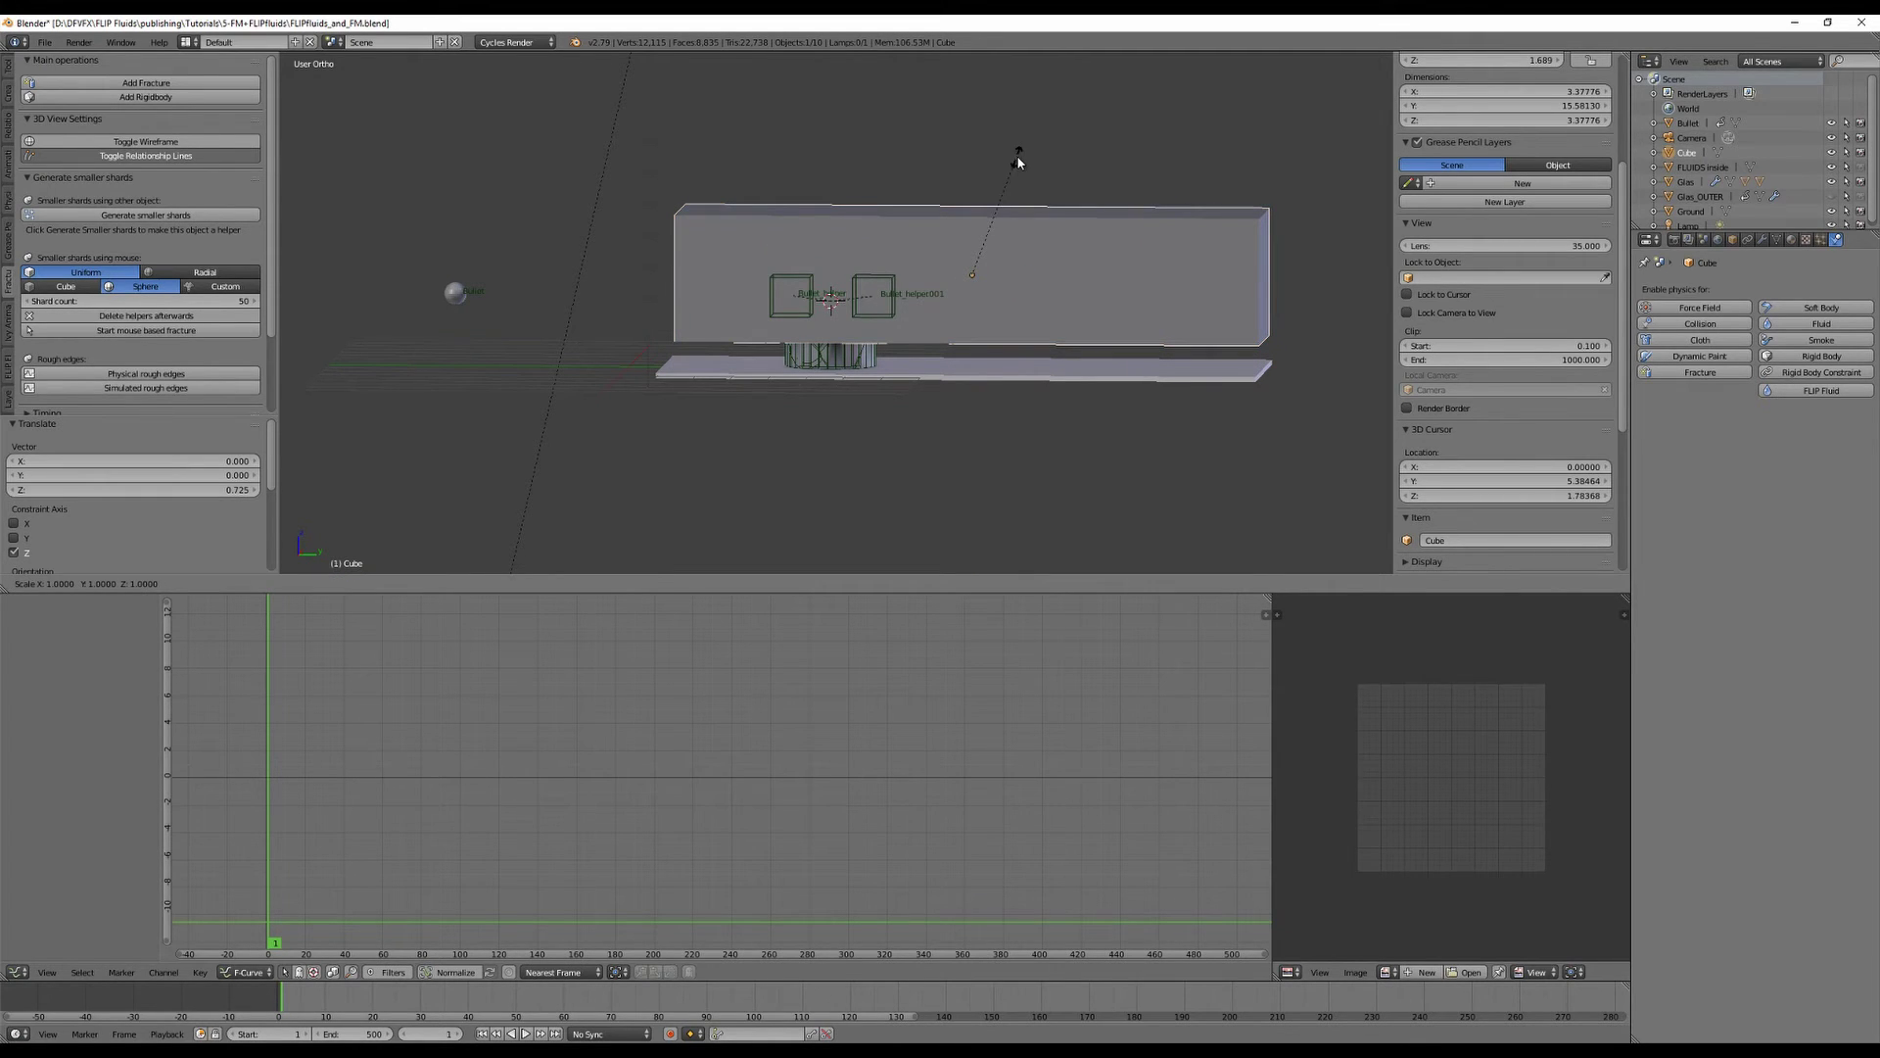
key(s)
click(1071, 167)
Widen the cube by a factor of about 1.406 along X.
middle_drag(931, 456, 1037, 307)
key(s)
key(y)
key(x)
click(1076, 445)
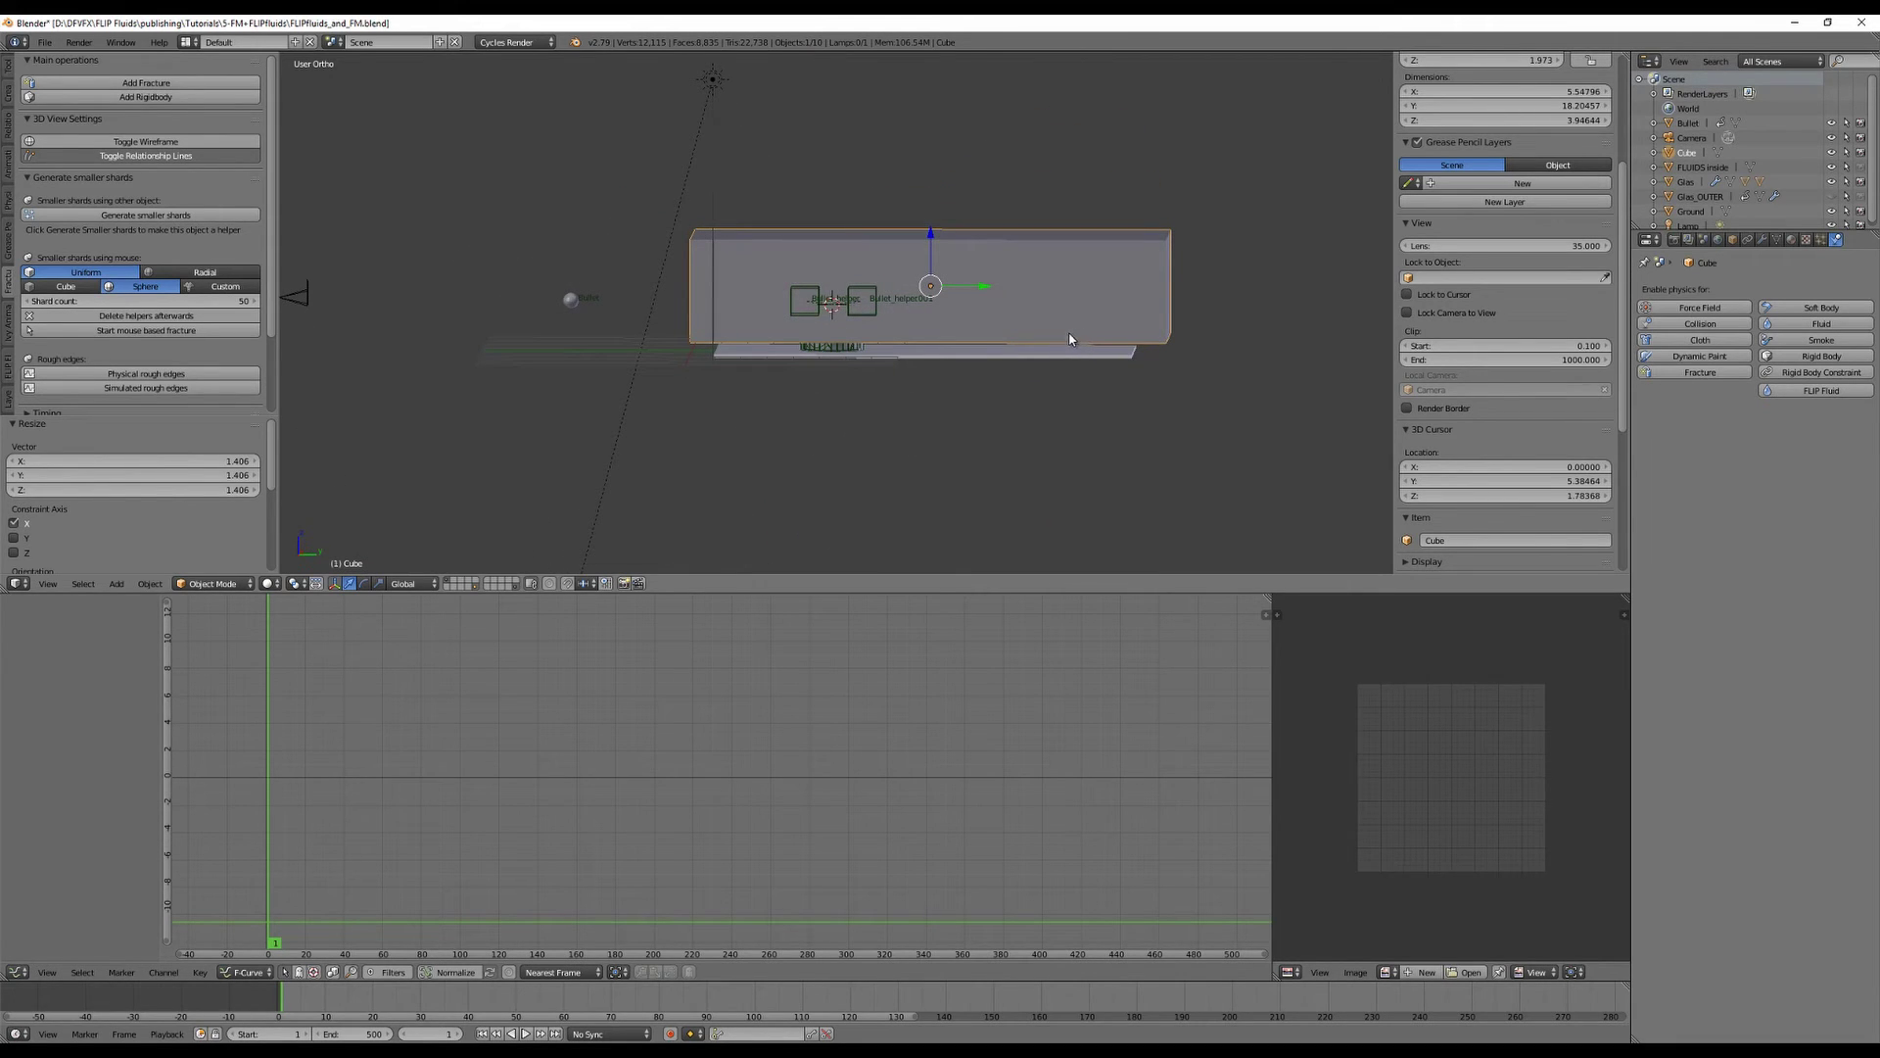
Show the scene as wireframe from the right side, stretch the cube by about 1.593 along Z and raise it about 0.664.
key(z)
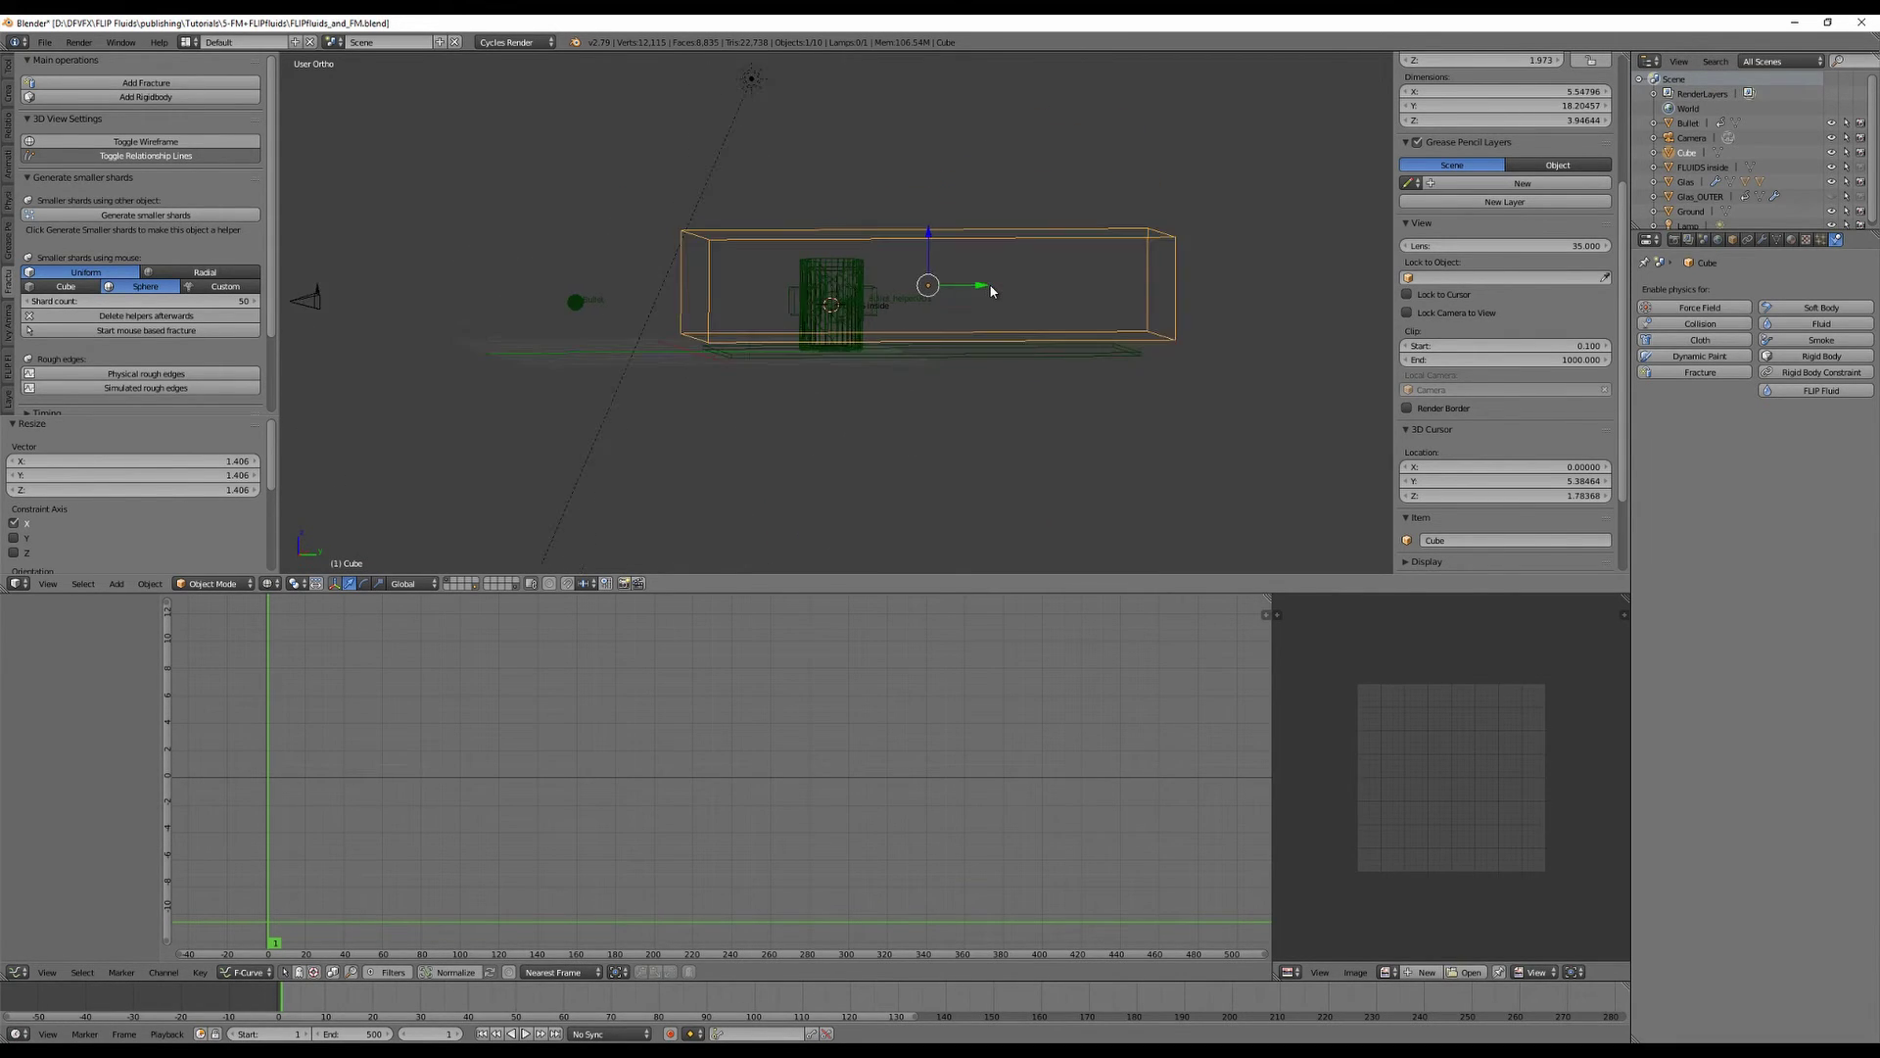
key(KP_1)
key(KP_3)
key(KP_5)
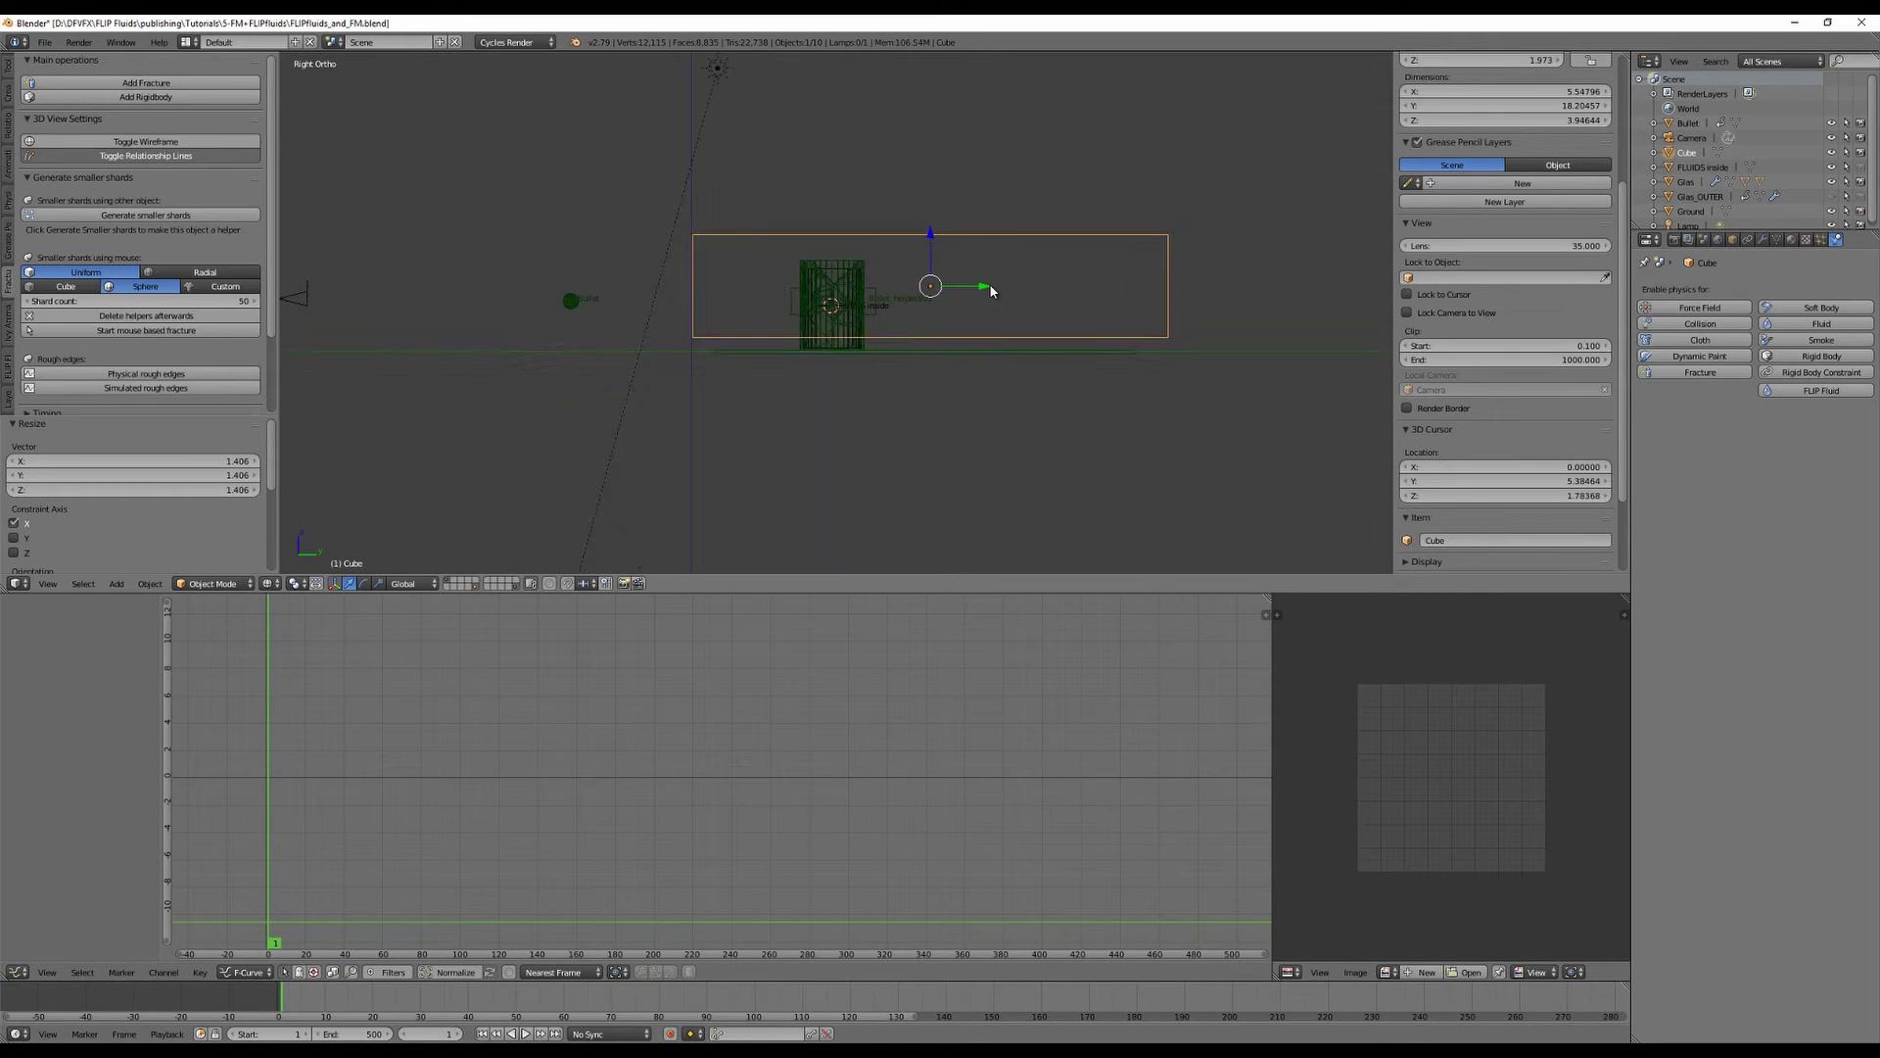
scroll(1012, 281, up, 2)
key(s)
key(z)
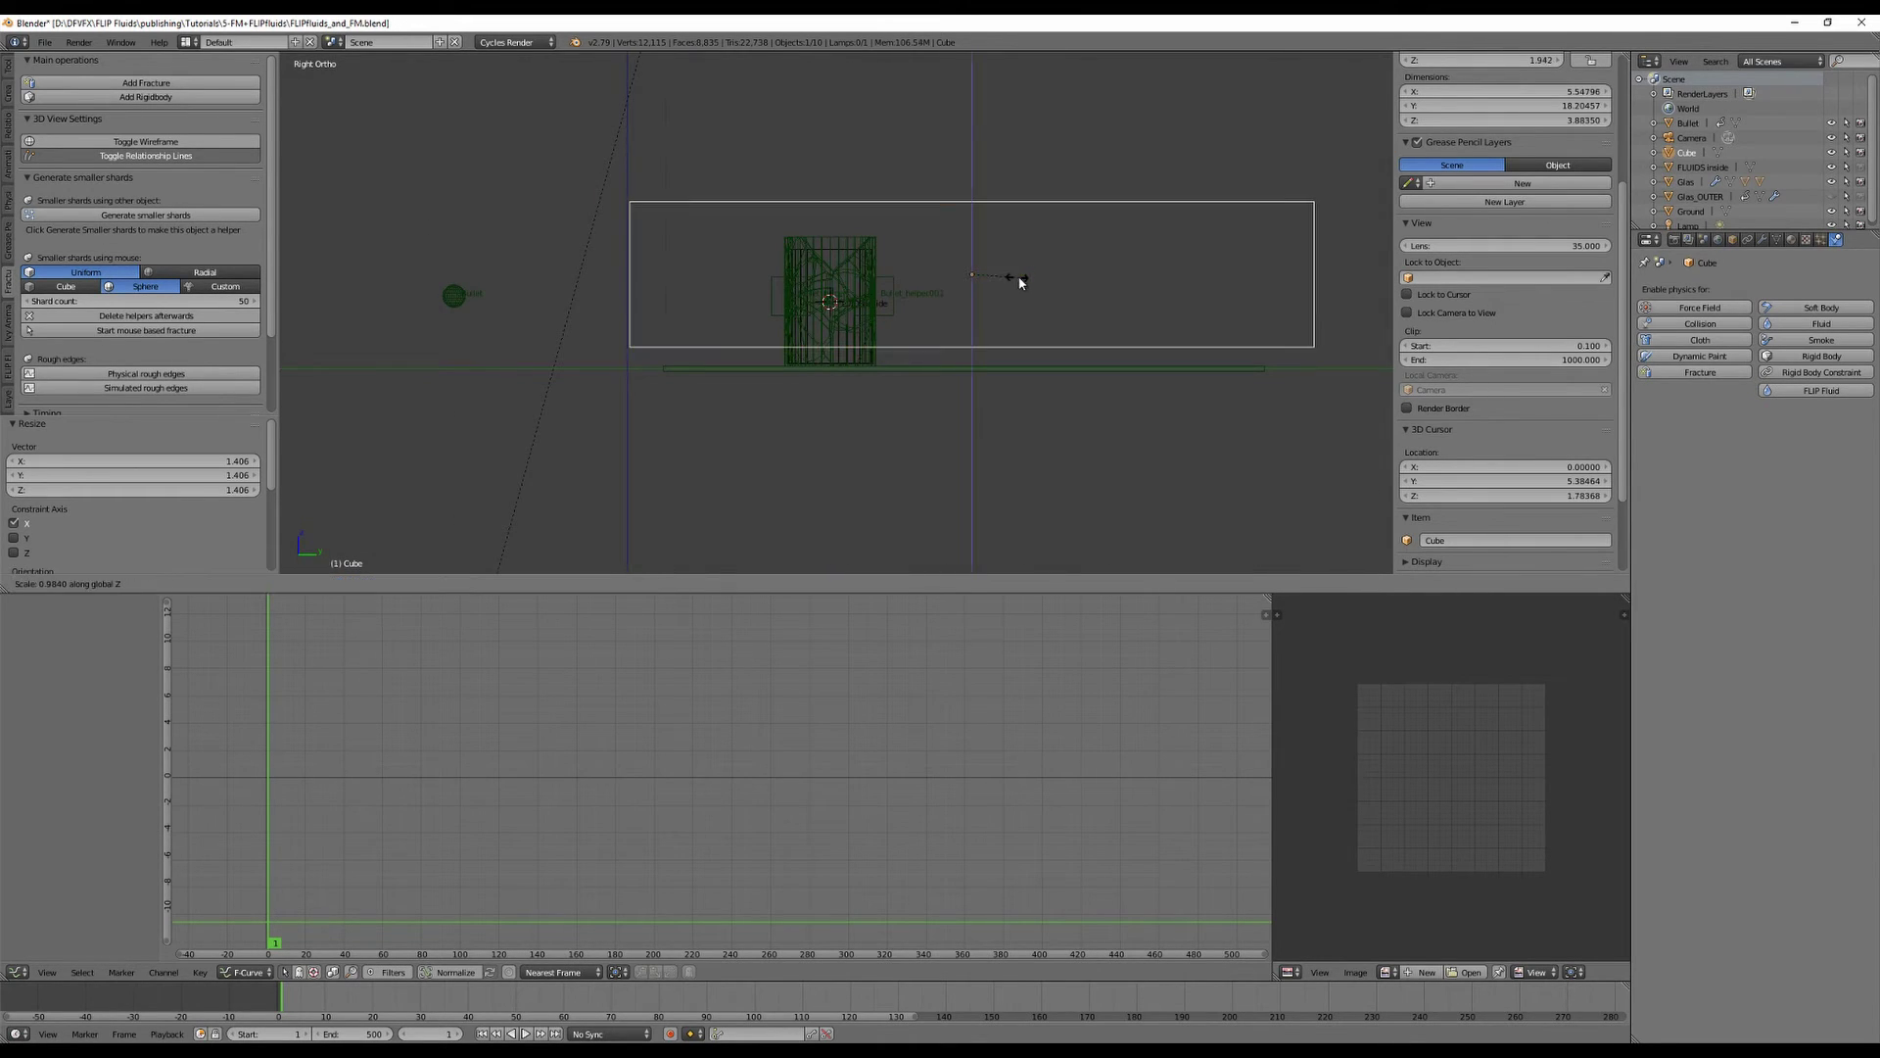
click(984, 316)
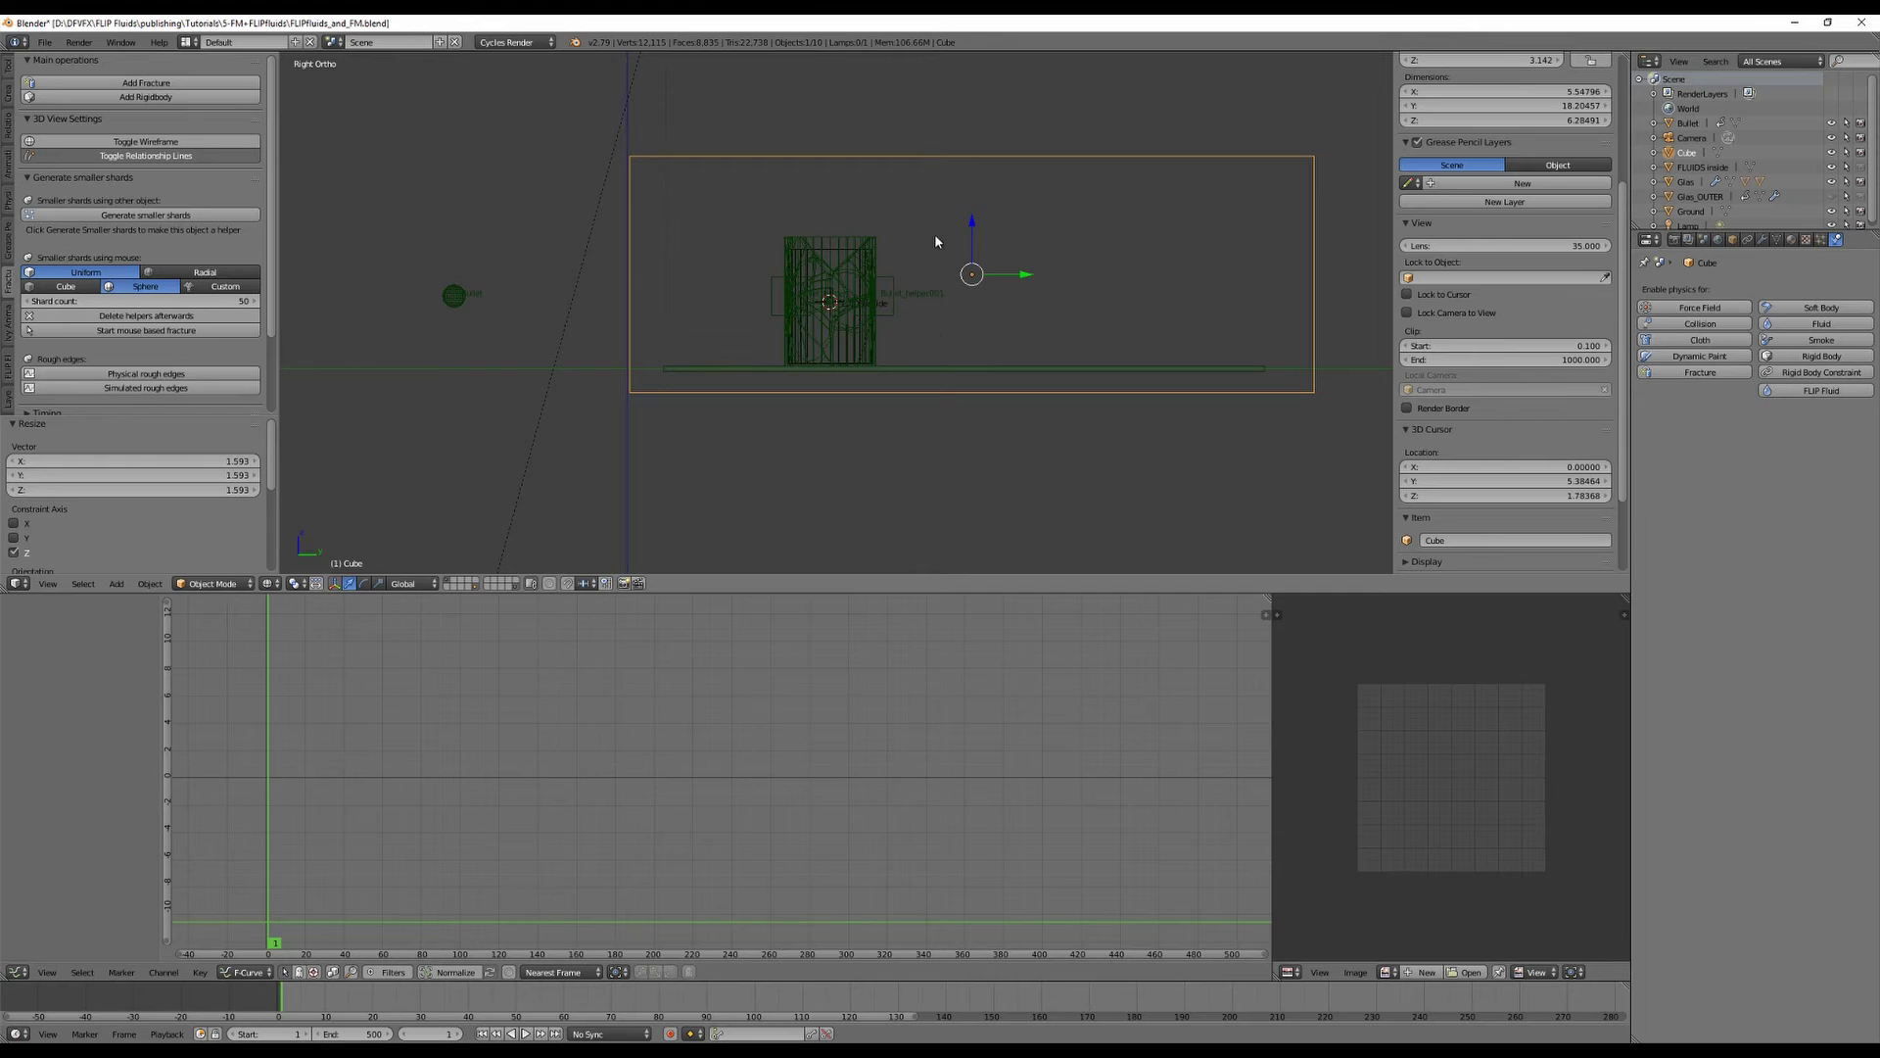
drag(969, 227, 973, 194)
Shrink the cube by about 0.806 along Y to fit within the ground plate and return to solid shading.
key(s)
key(y)
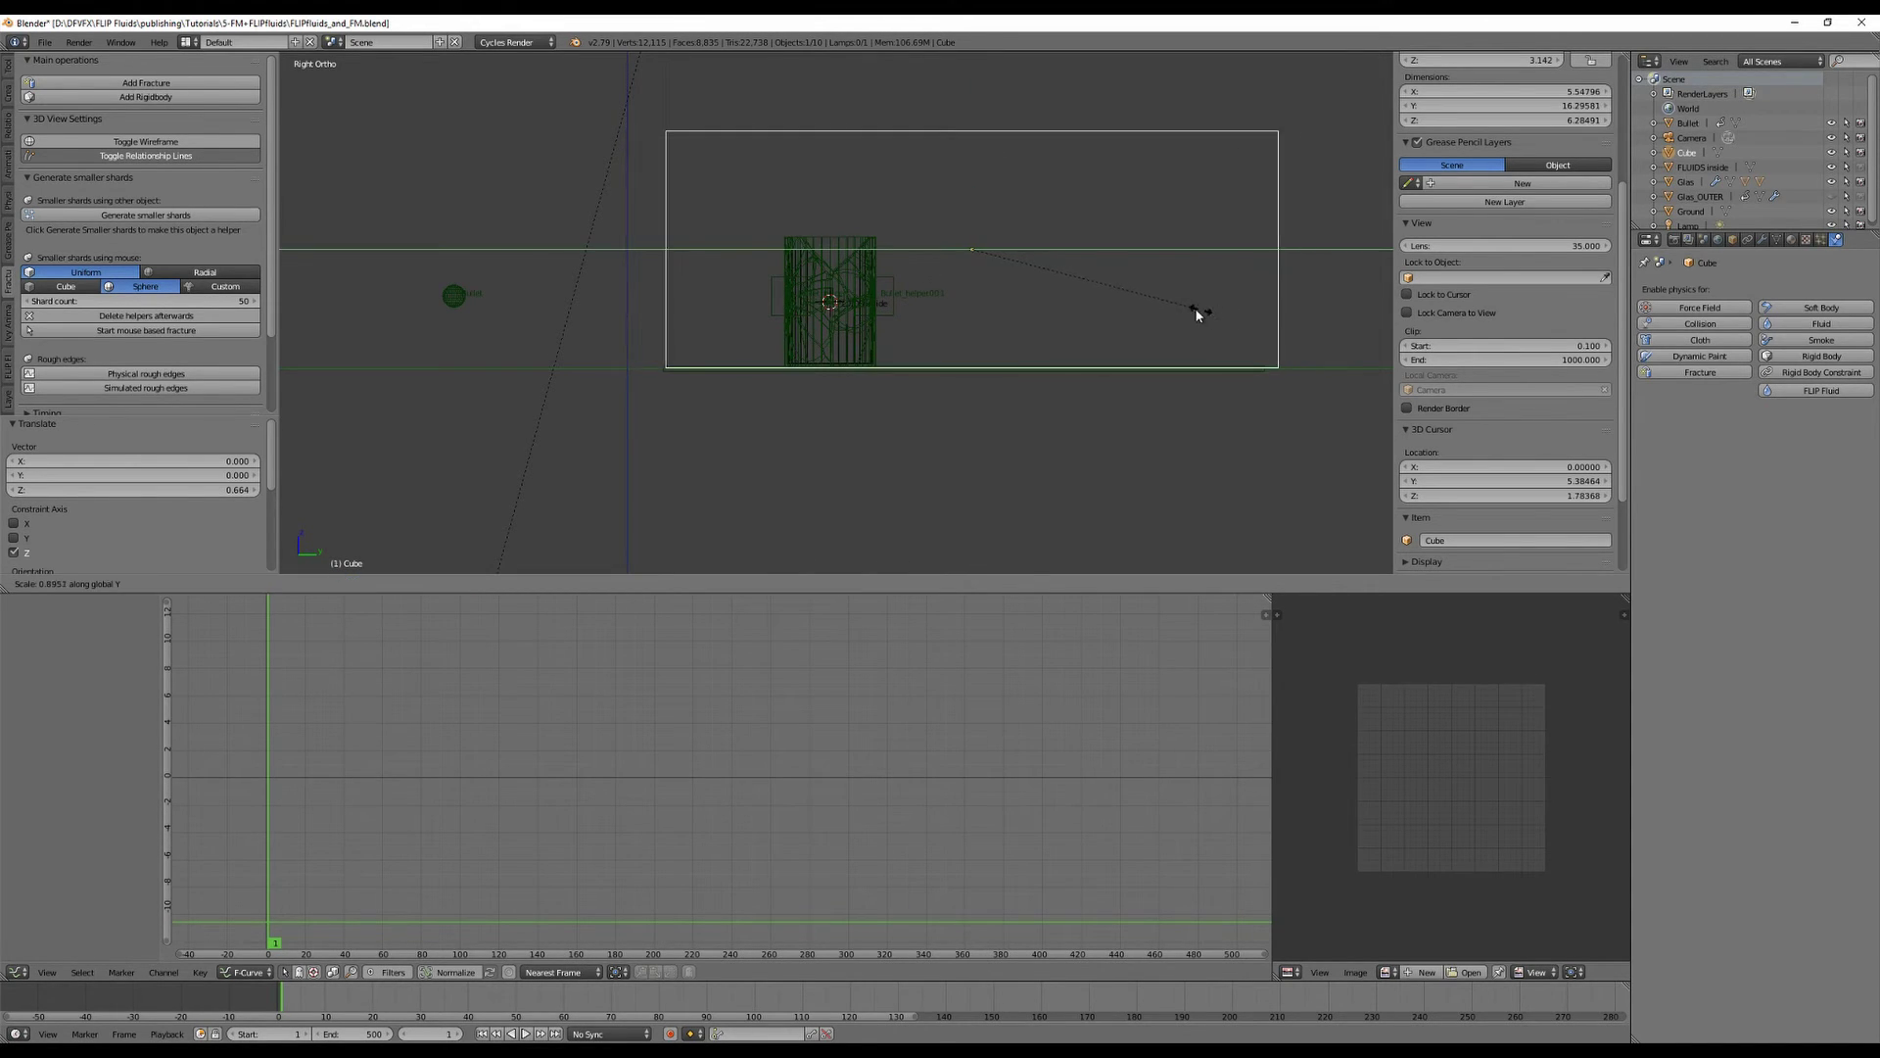
click(1152, 304)
scroll(453, 322, up, 1)
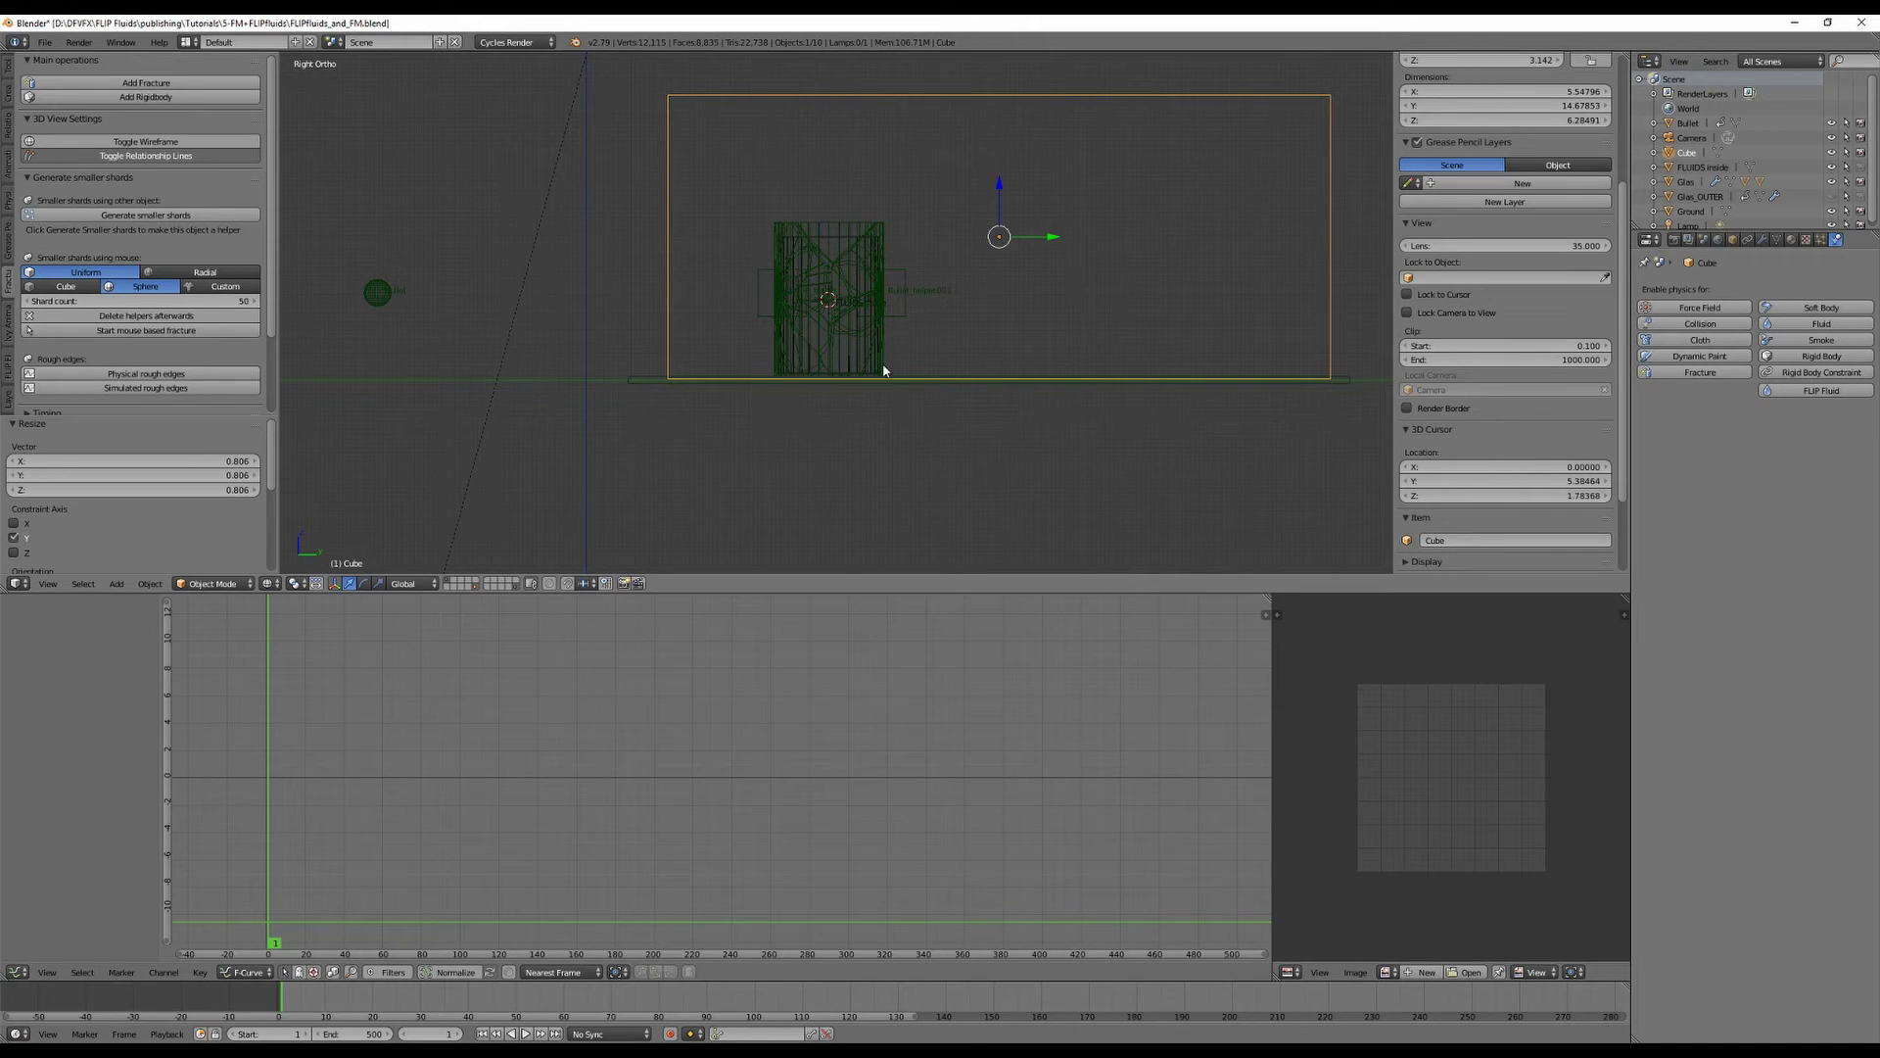
middle_drag(856, 360, 850, 279)
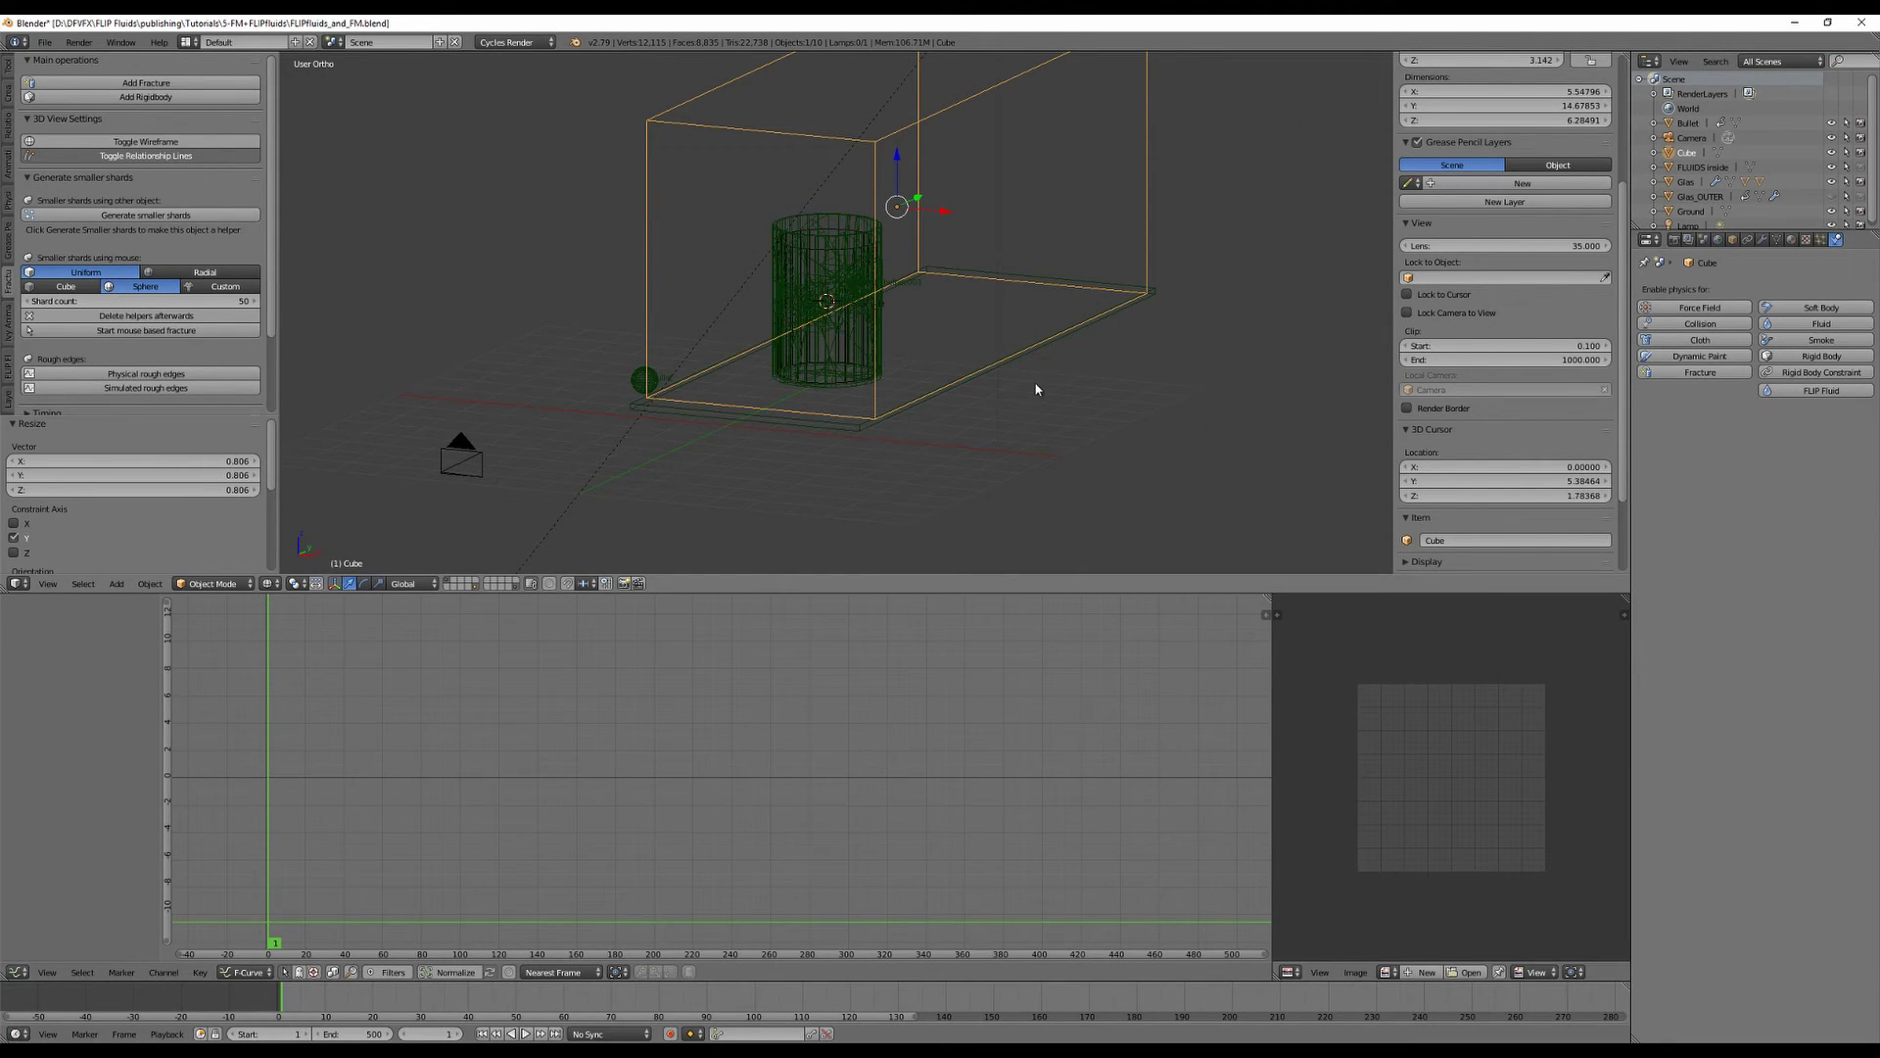
middle_drag(1036, 386, 934, 401)
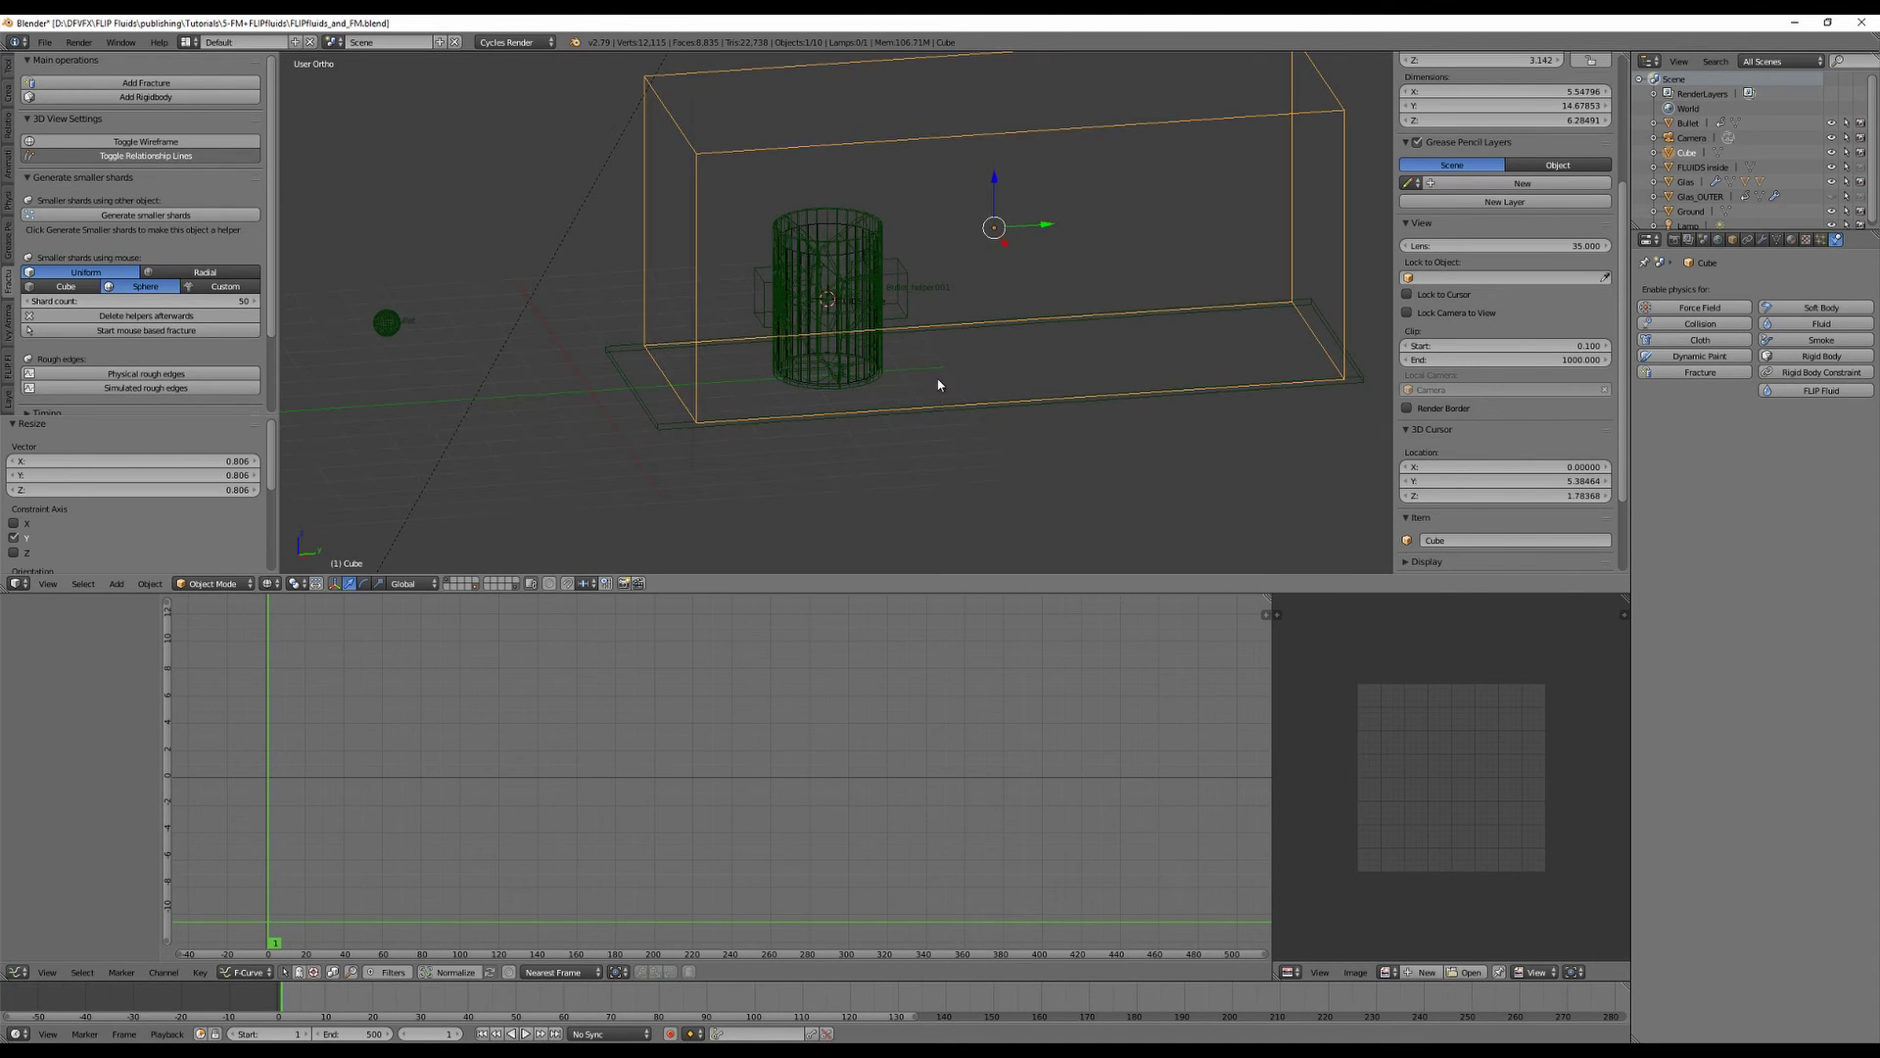
mouse_move(1158, 451)
middle_down()
mouse_move(1158, 505)
mouse_move(1154, 445)
middle_up()
key(z)
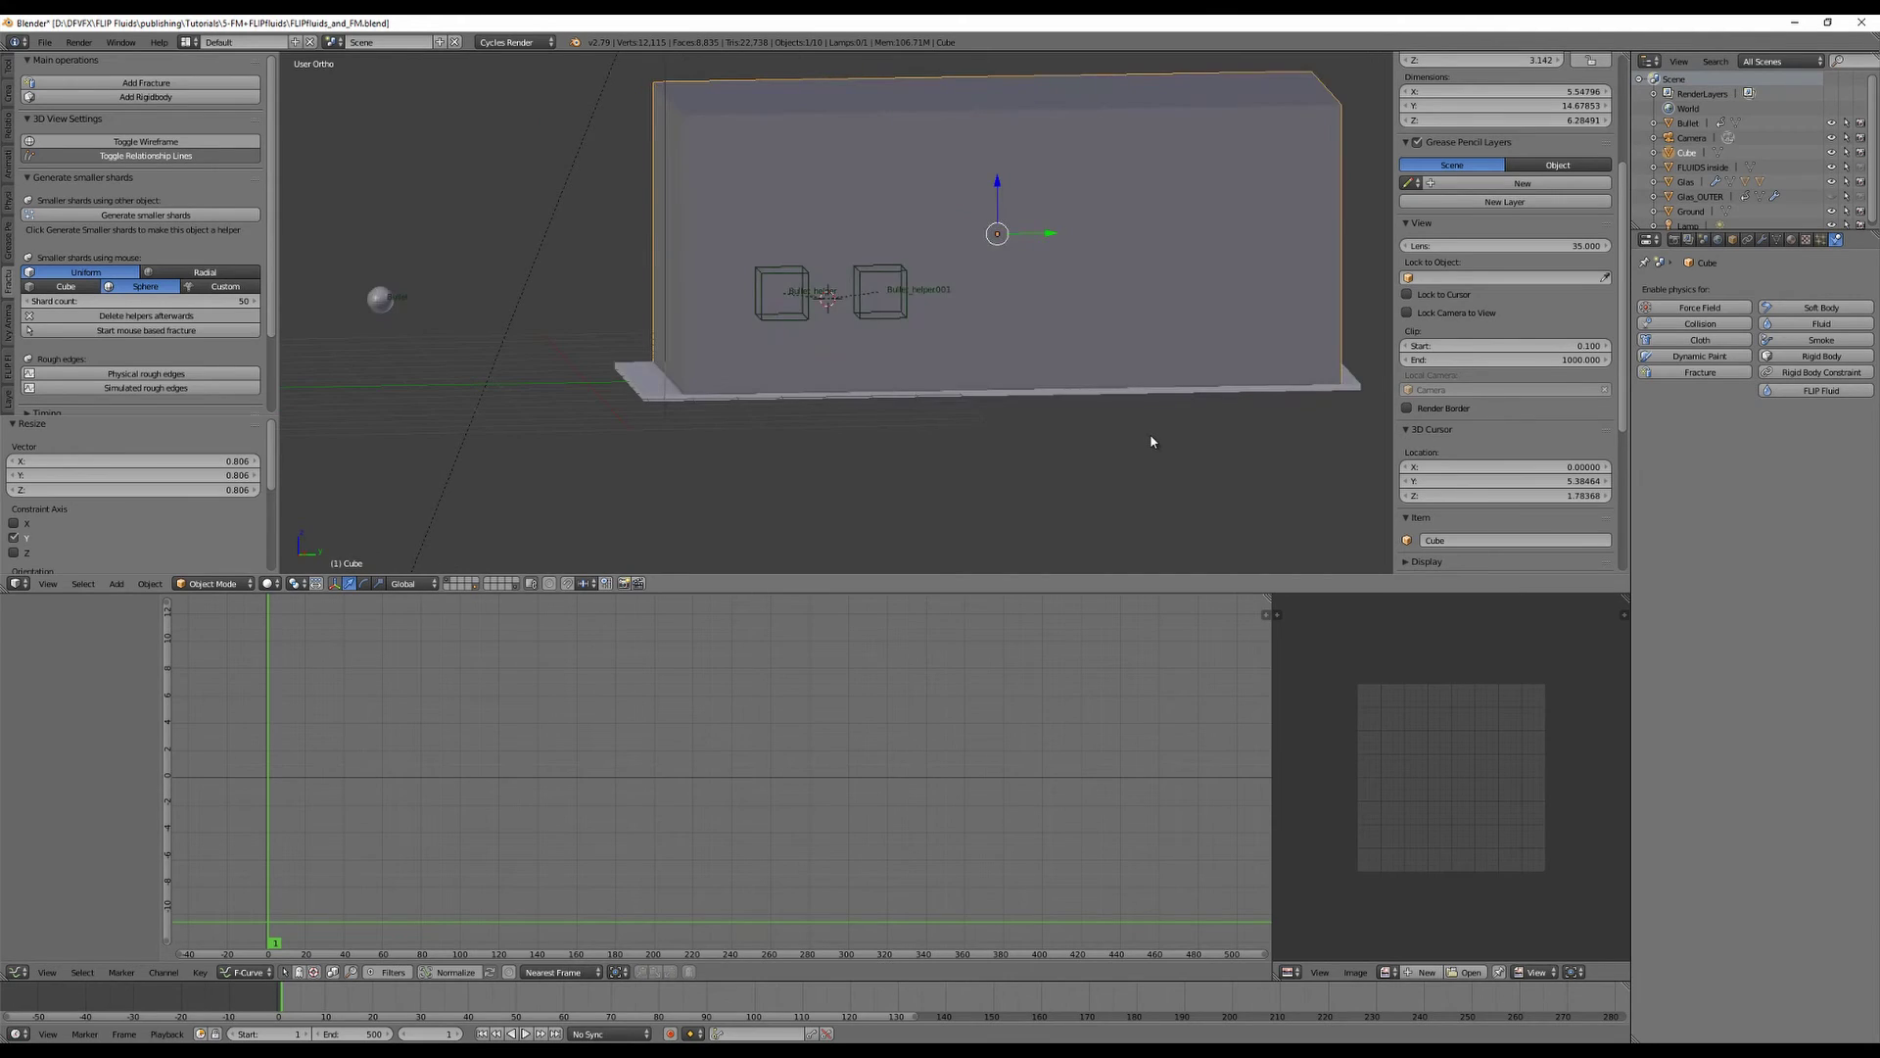
Enable FLIP Fluid physics on the cube and set its type to Domain.
scroll(1152, 441, down, 2)
click(1820, 390)
click(1780, 434)
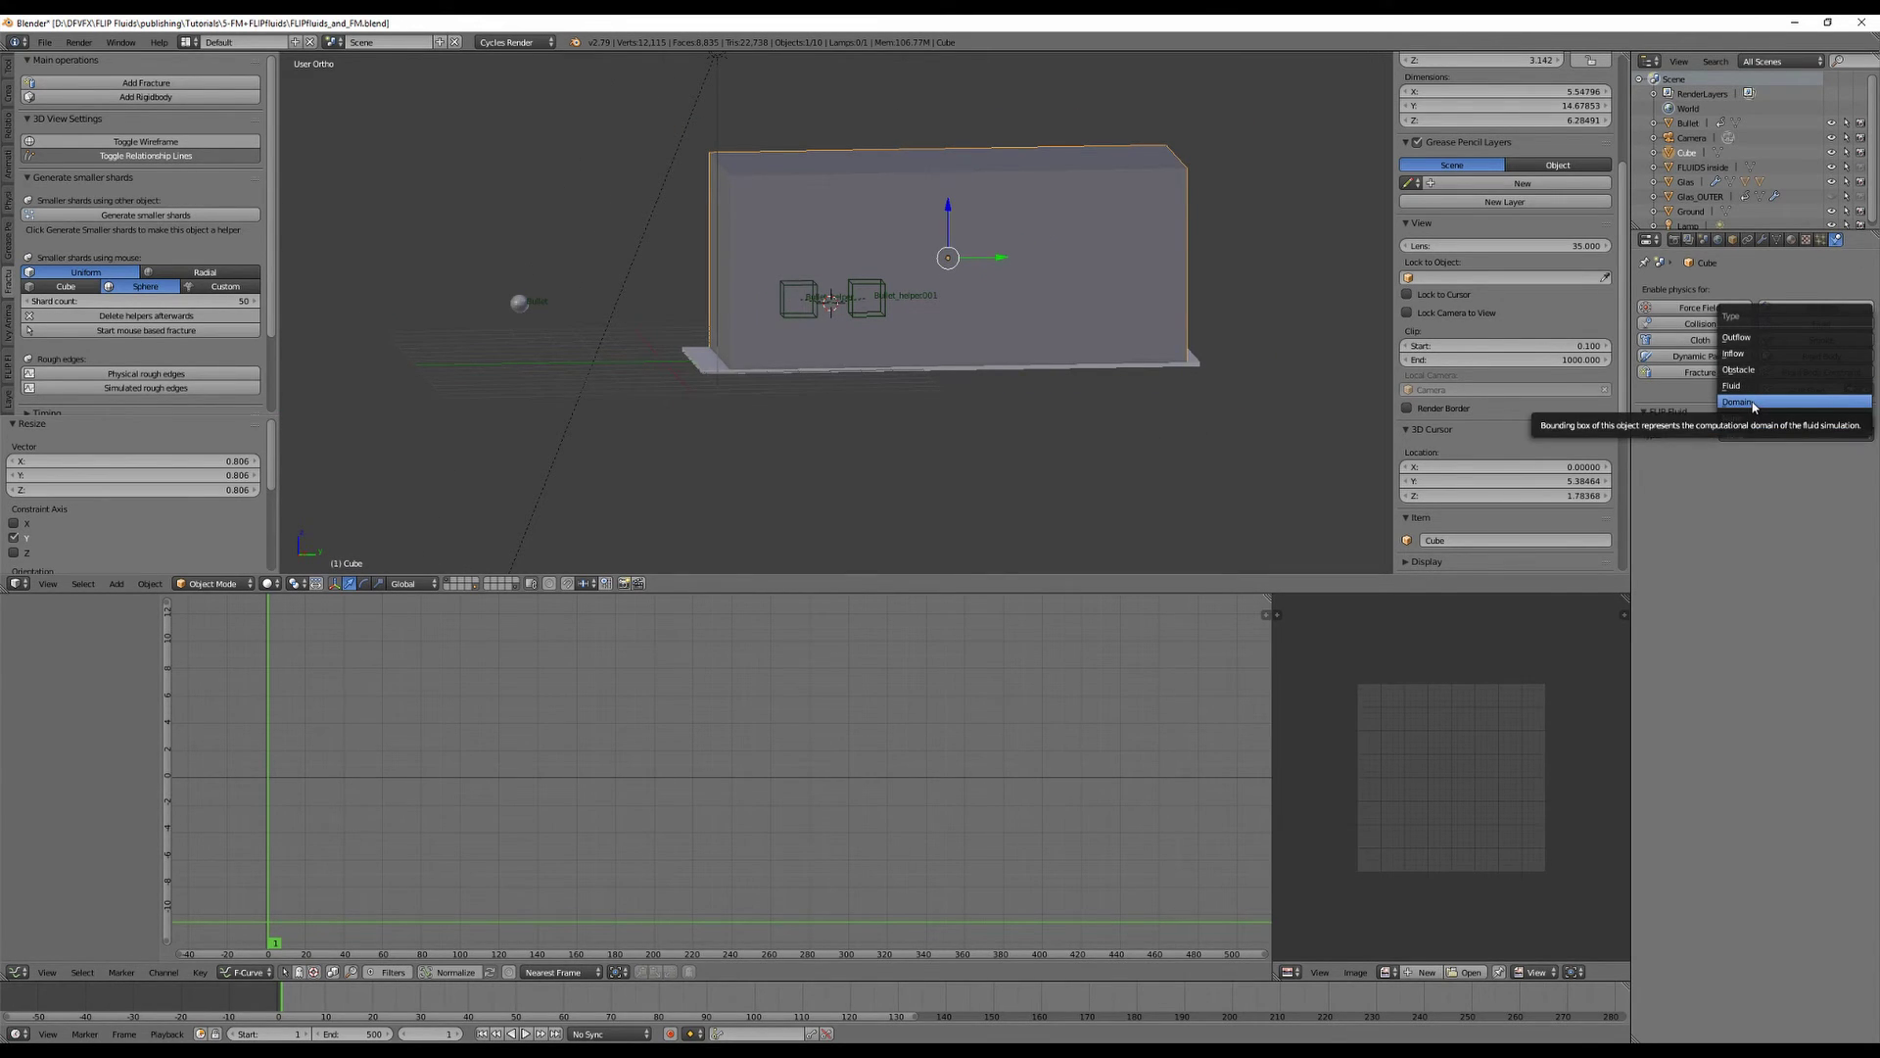
click(1753, 403)
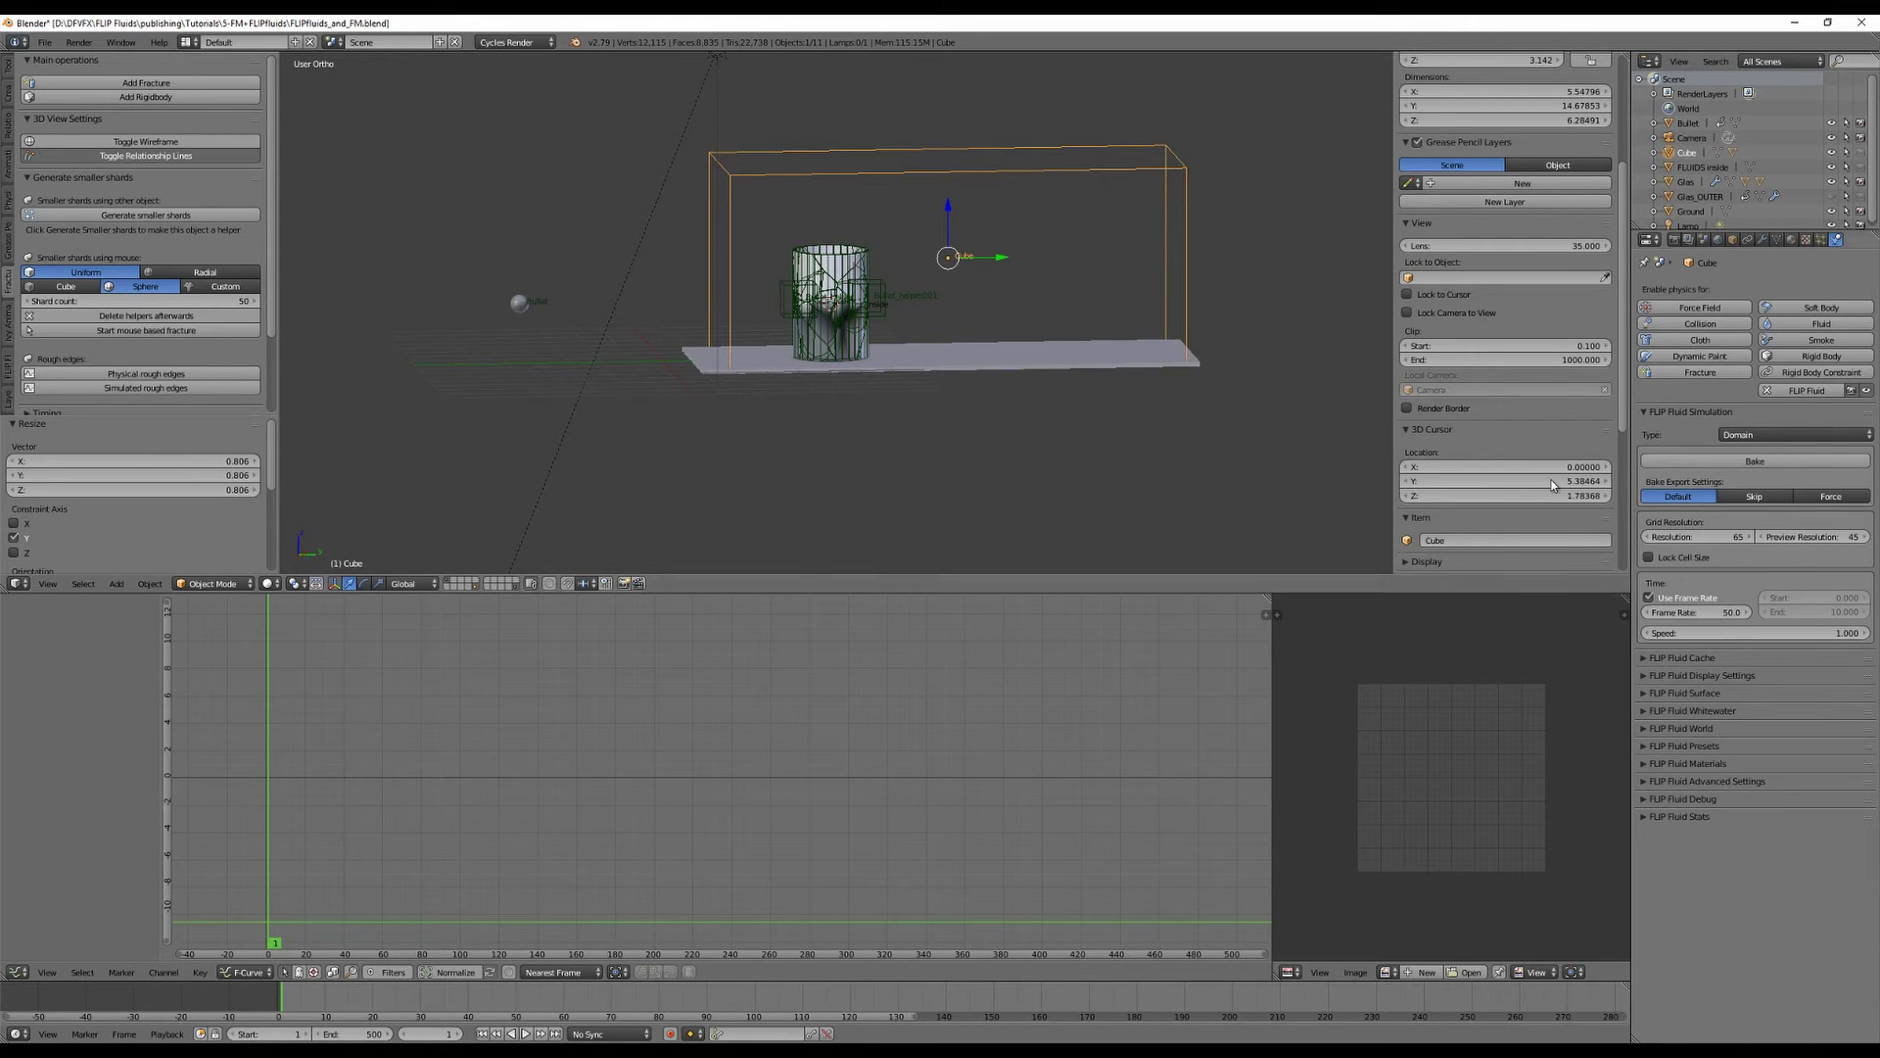
Set the fluid domain's preview resolution to 65.
middle_drag(1053, 408, 1024, 432)
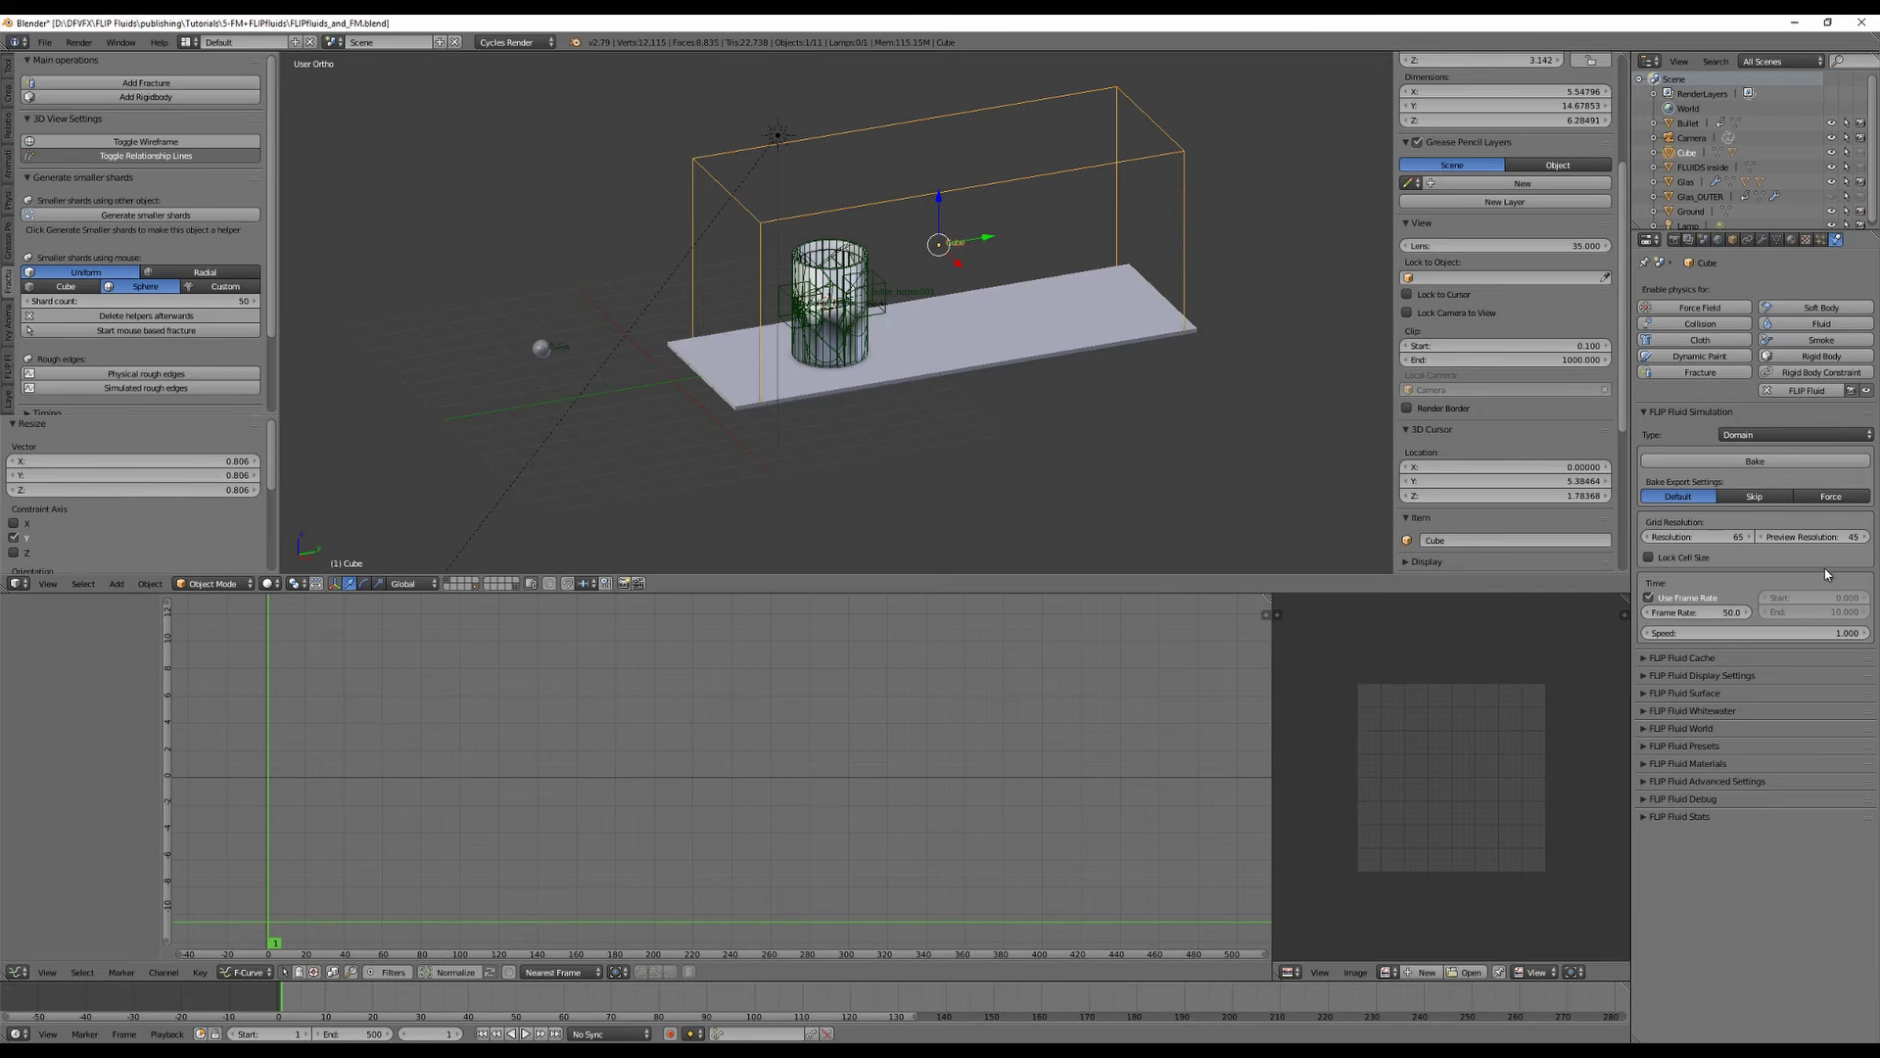
click(1816, 538)
text(65)
key(Return)
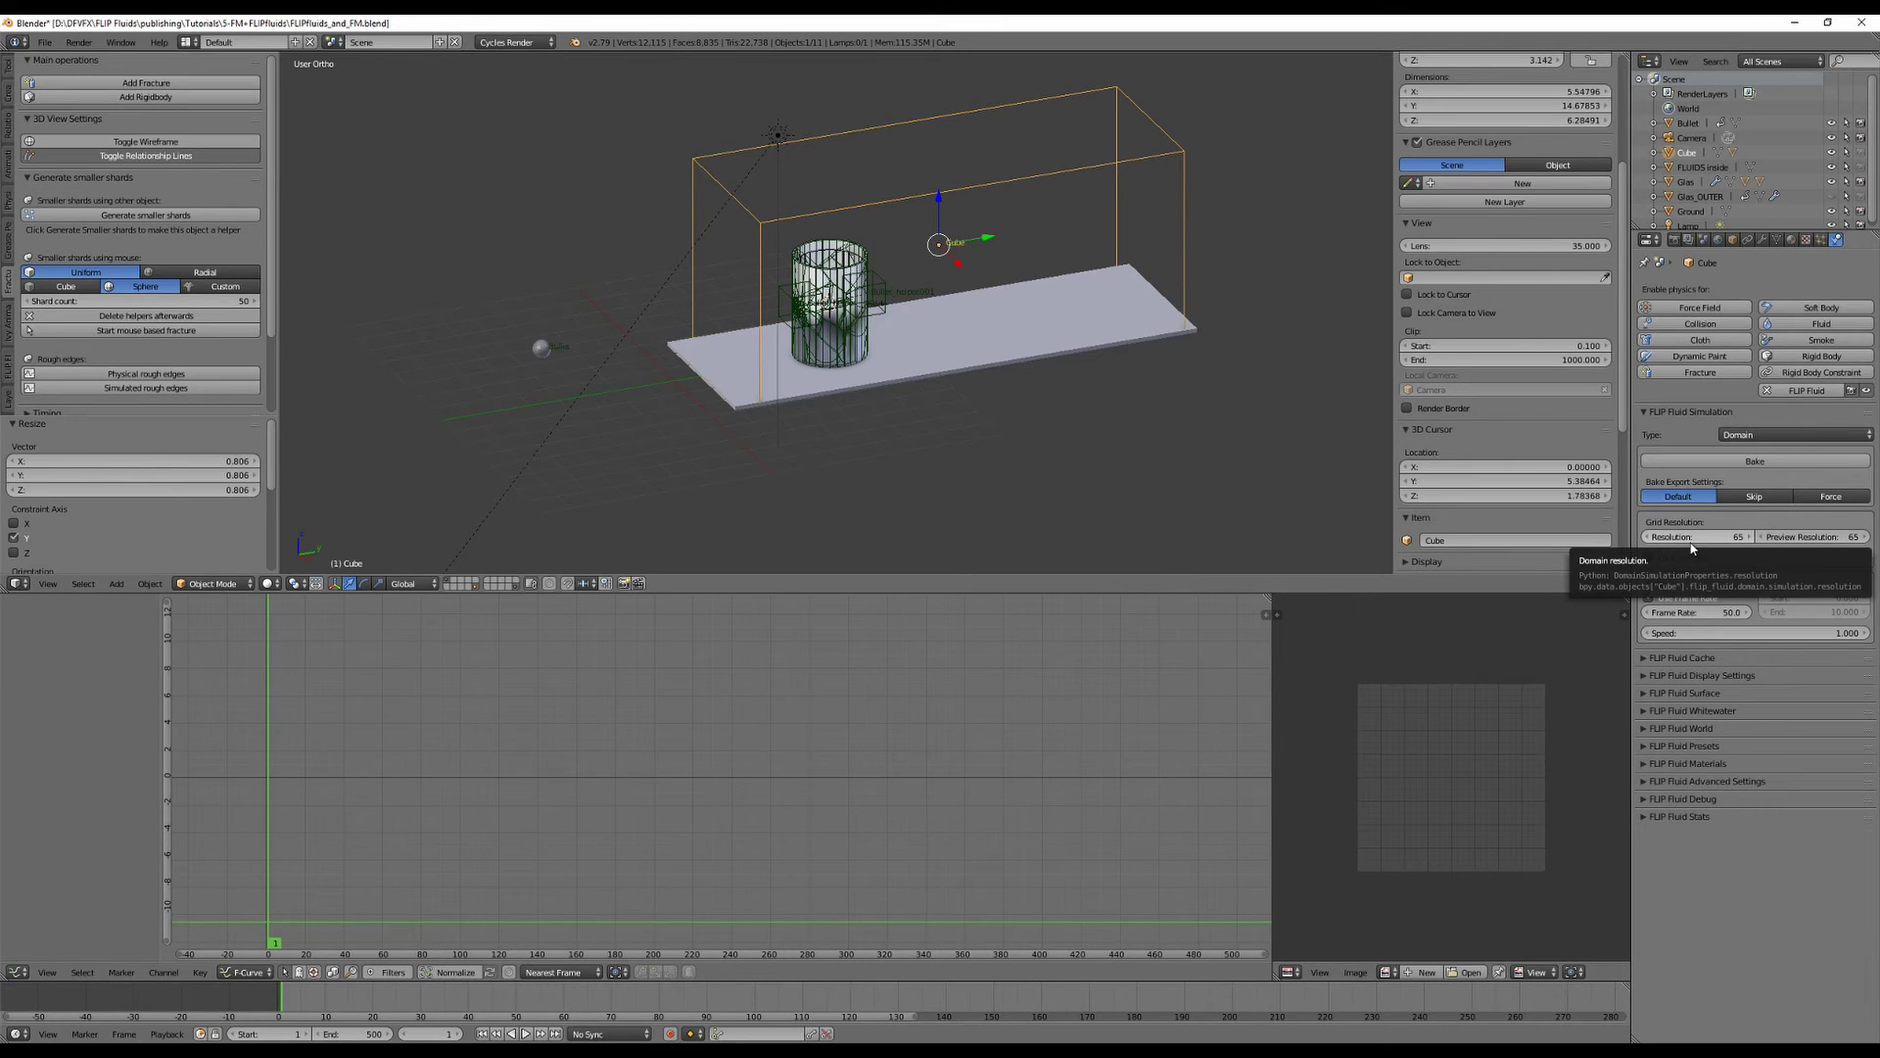
Raise the domain's grid resolution and set its preview resolution to 100.
scroll(1085, 355, up, 8)
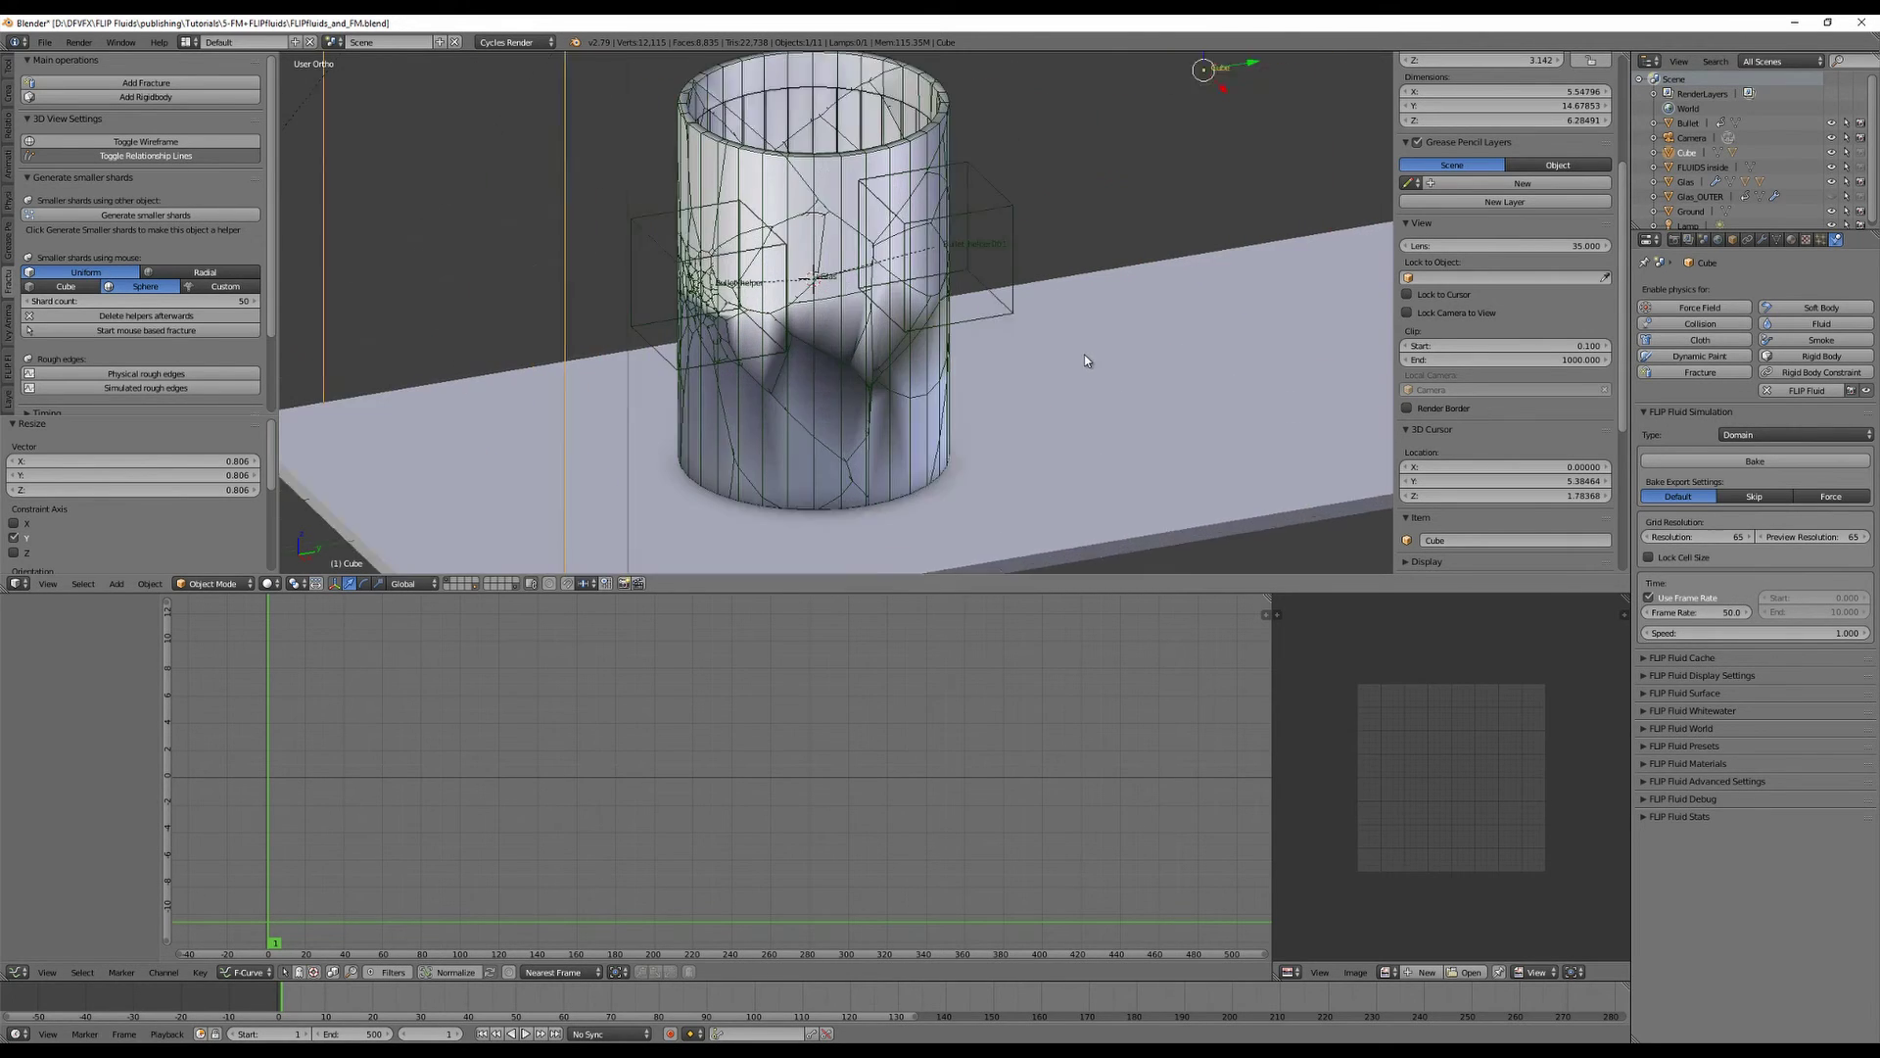
scroll(998, 349, down, 6)
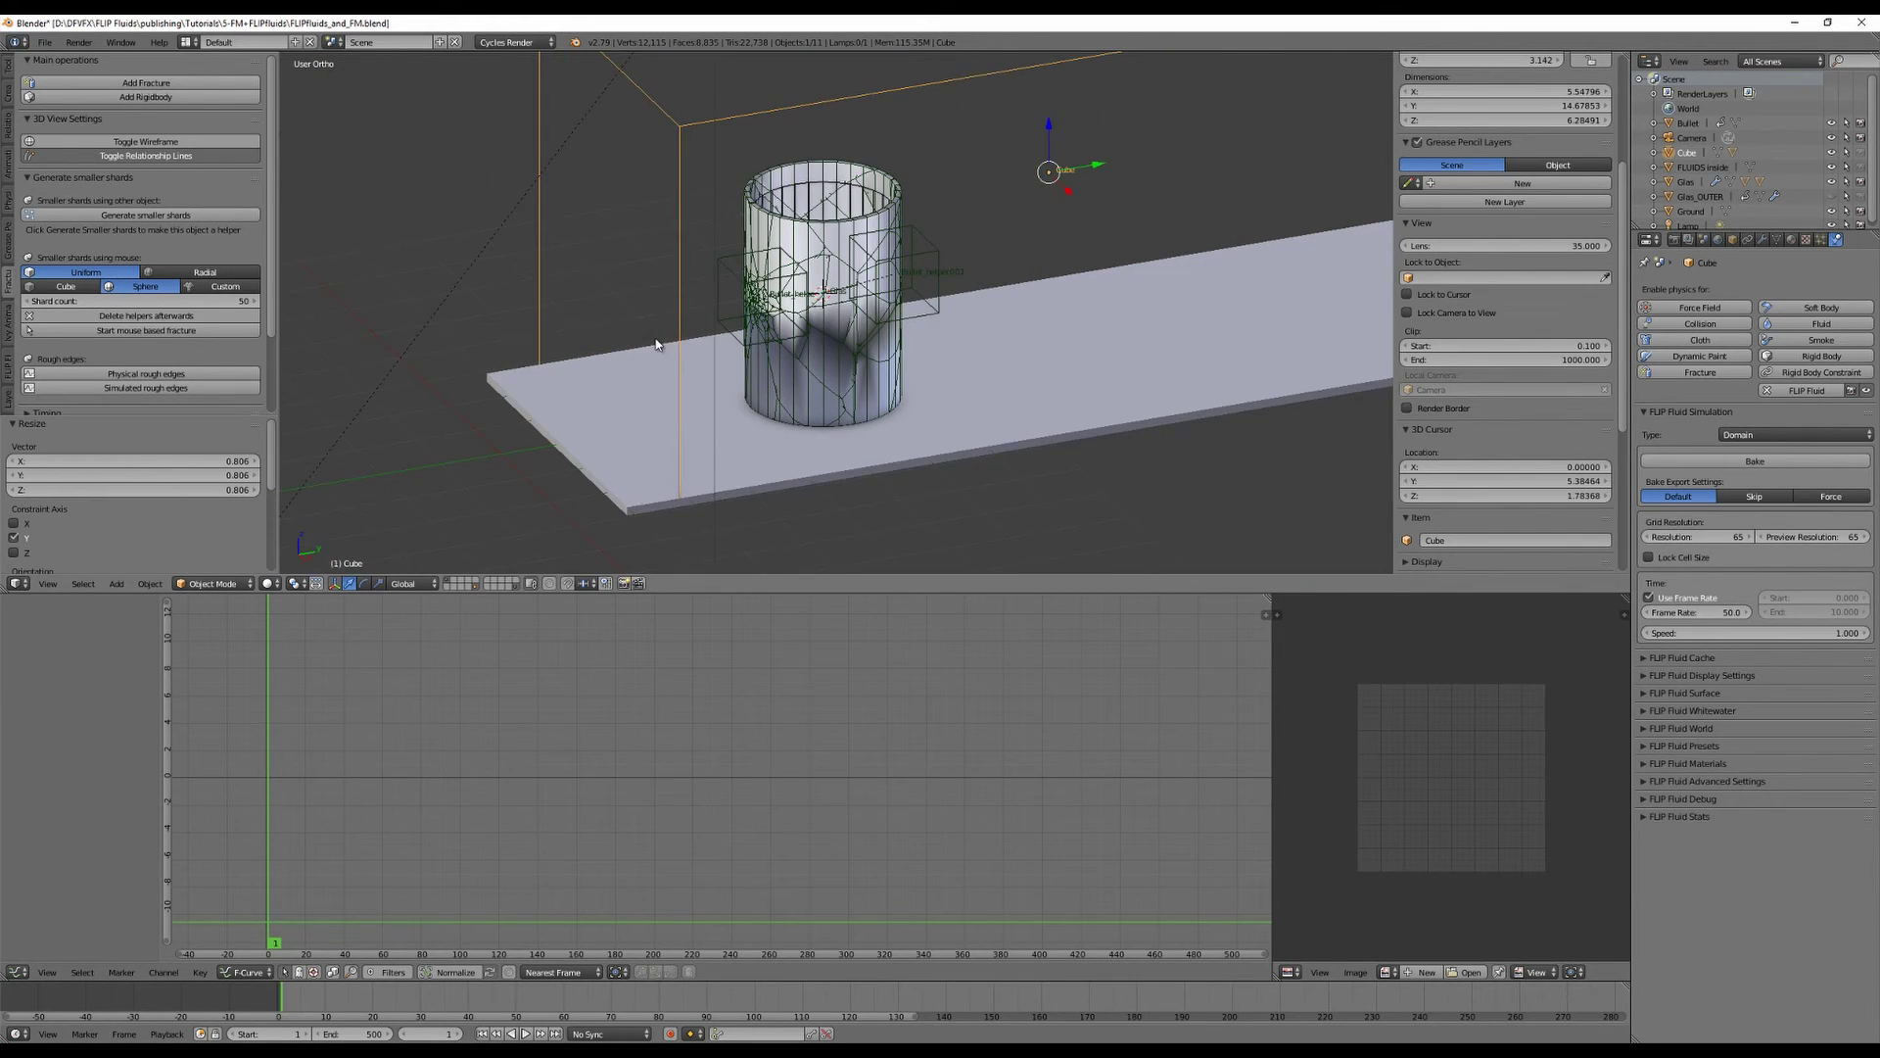
click(1722, 537)
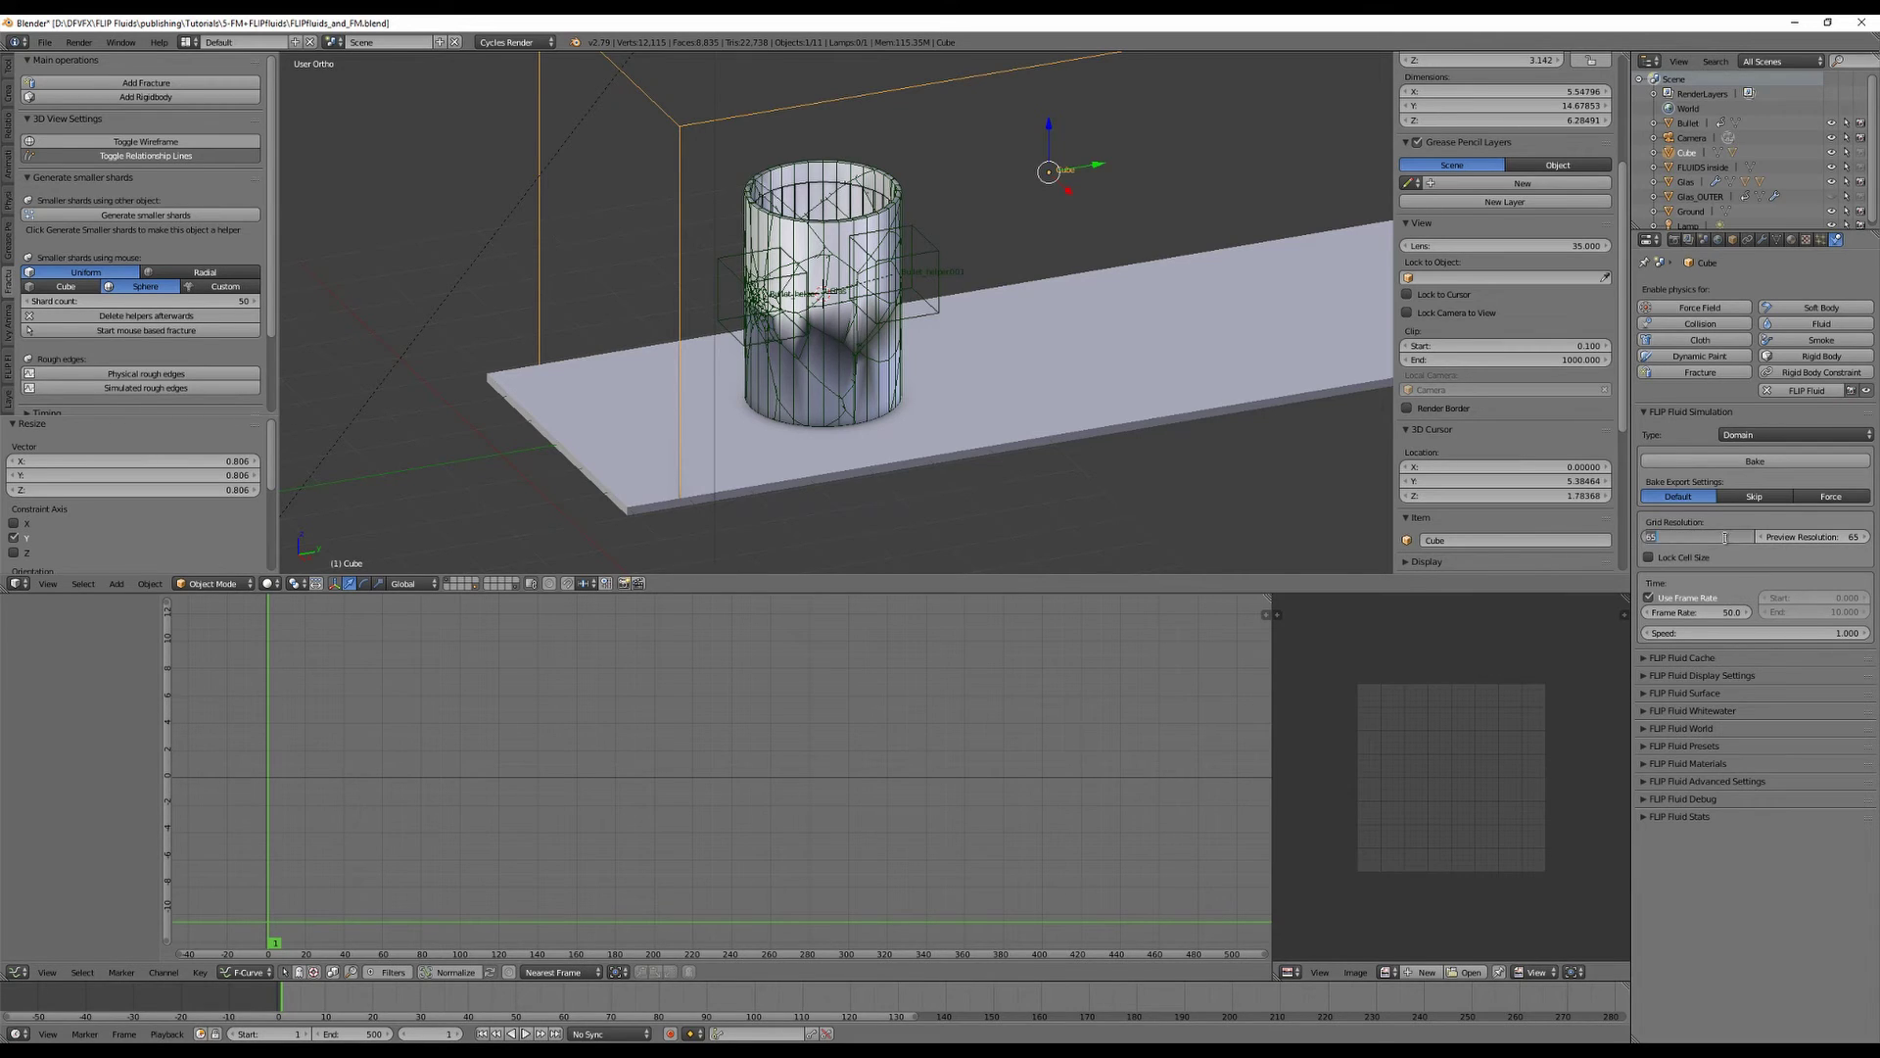
text(11)
text(00)
key(Return)
click(1821, 536)
text(100)
key(Return)
click(1646, 412)
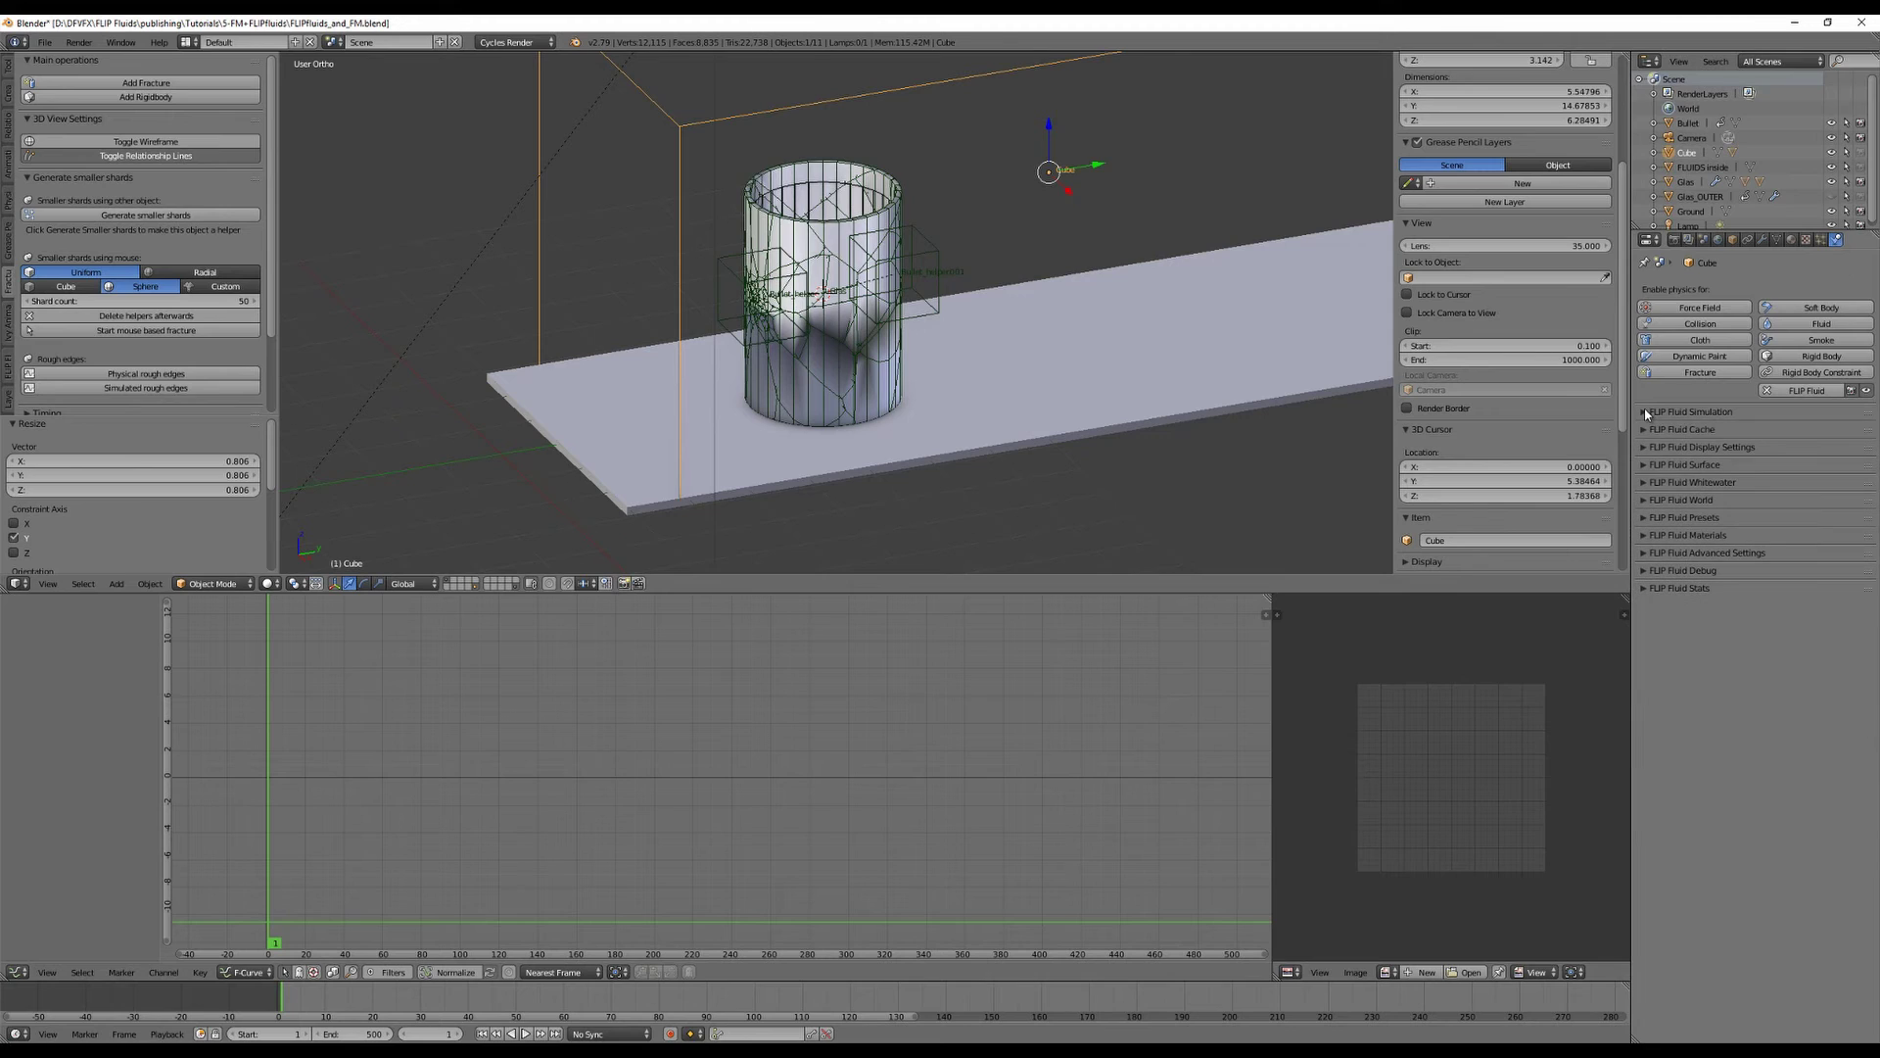
Increase the subdivisions of the domain's fluid surface mesh.
click(1646, 466)
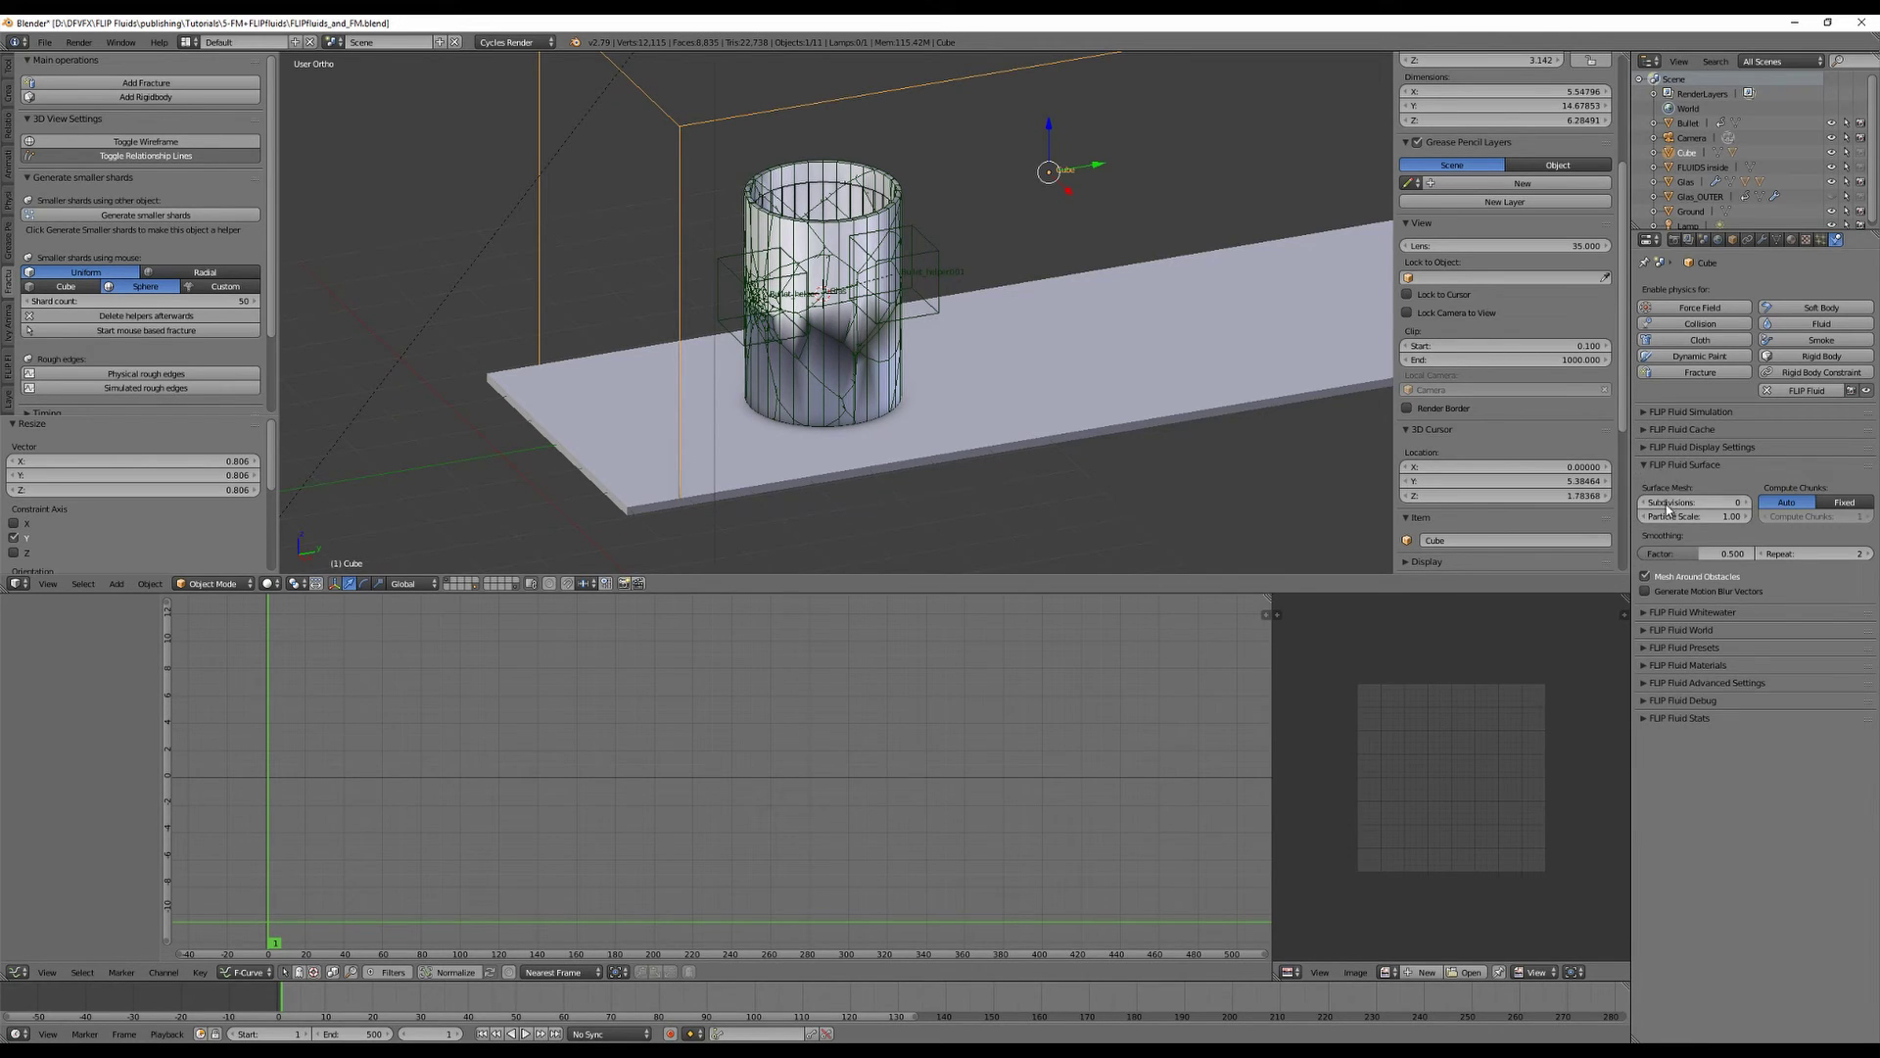
drag(1697, 507, 1709, 504)
click(1645, 464)
Review the domain's whitewater, world, presets and materials settings.
click(1641, 482)
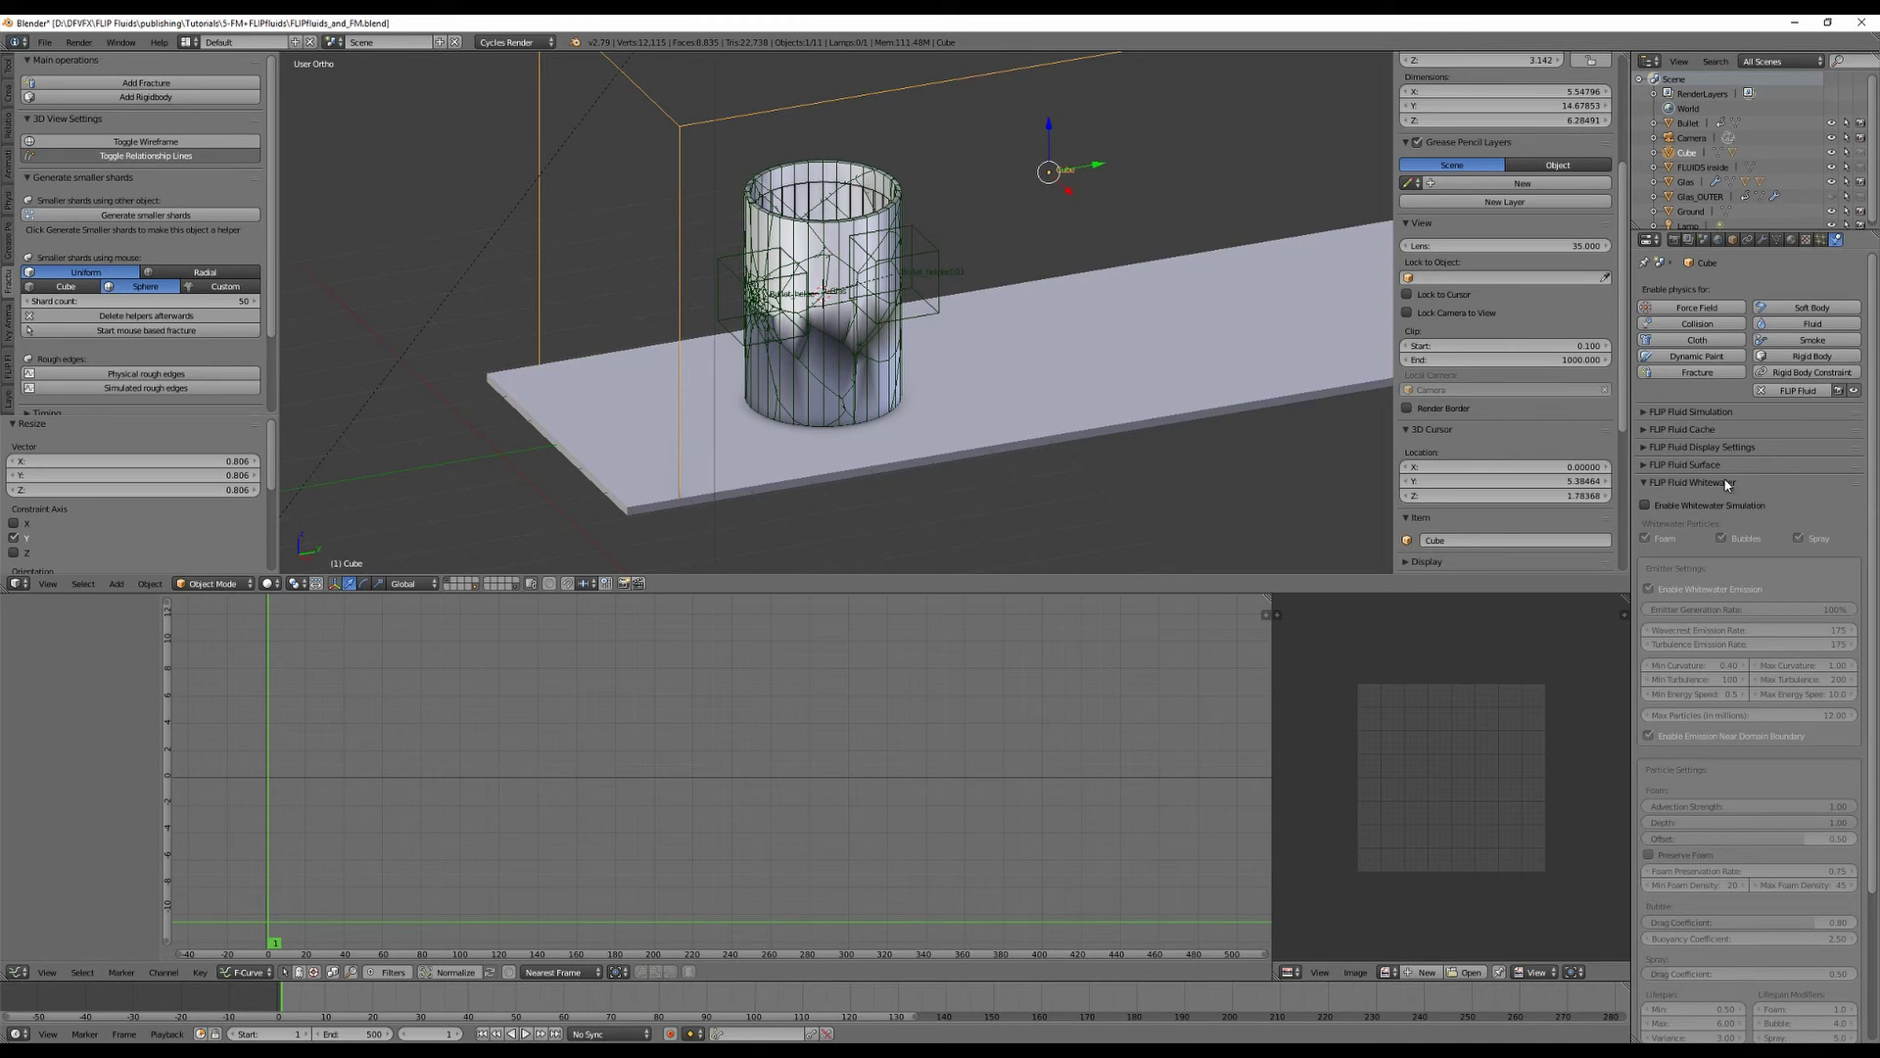
click(1646, 482)
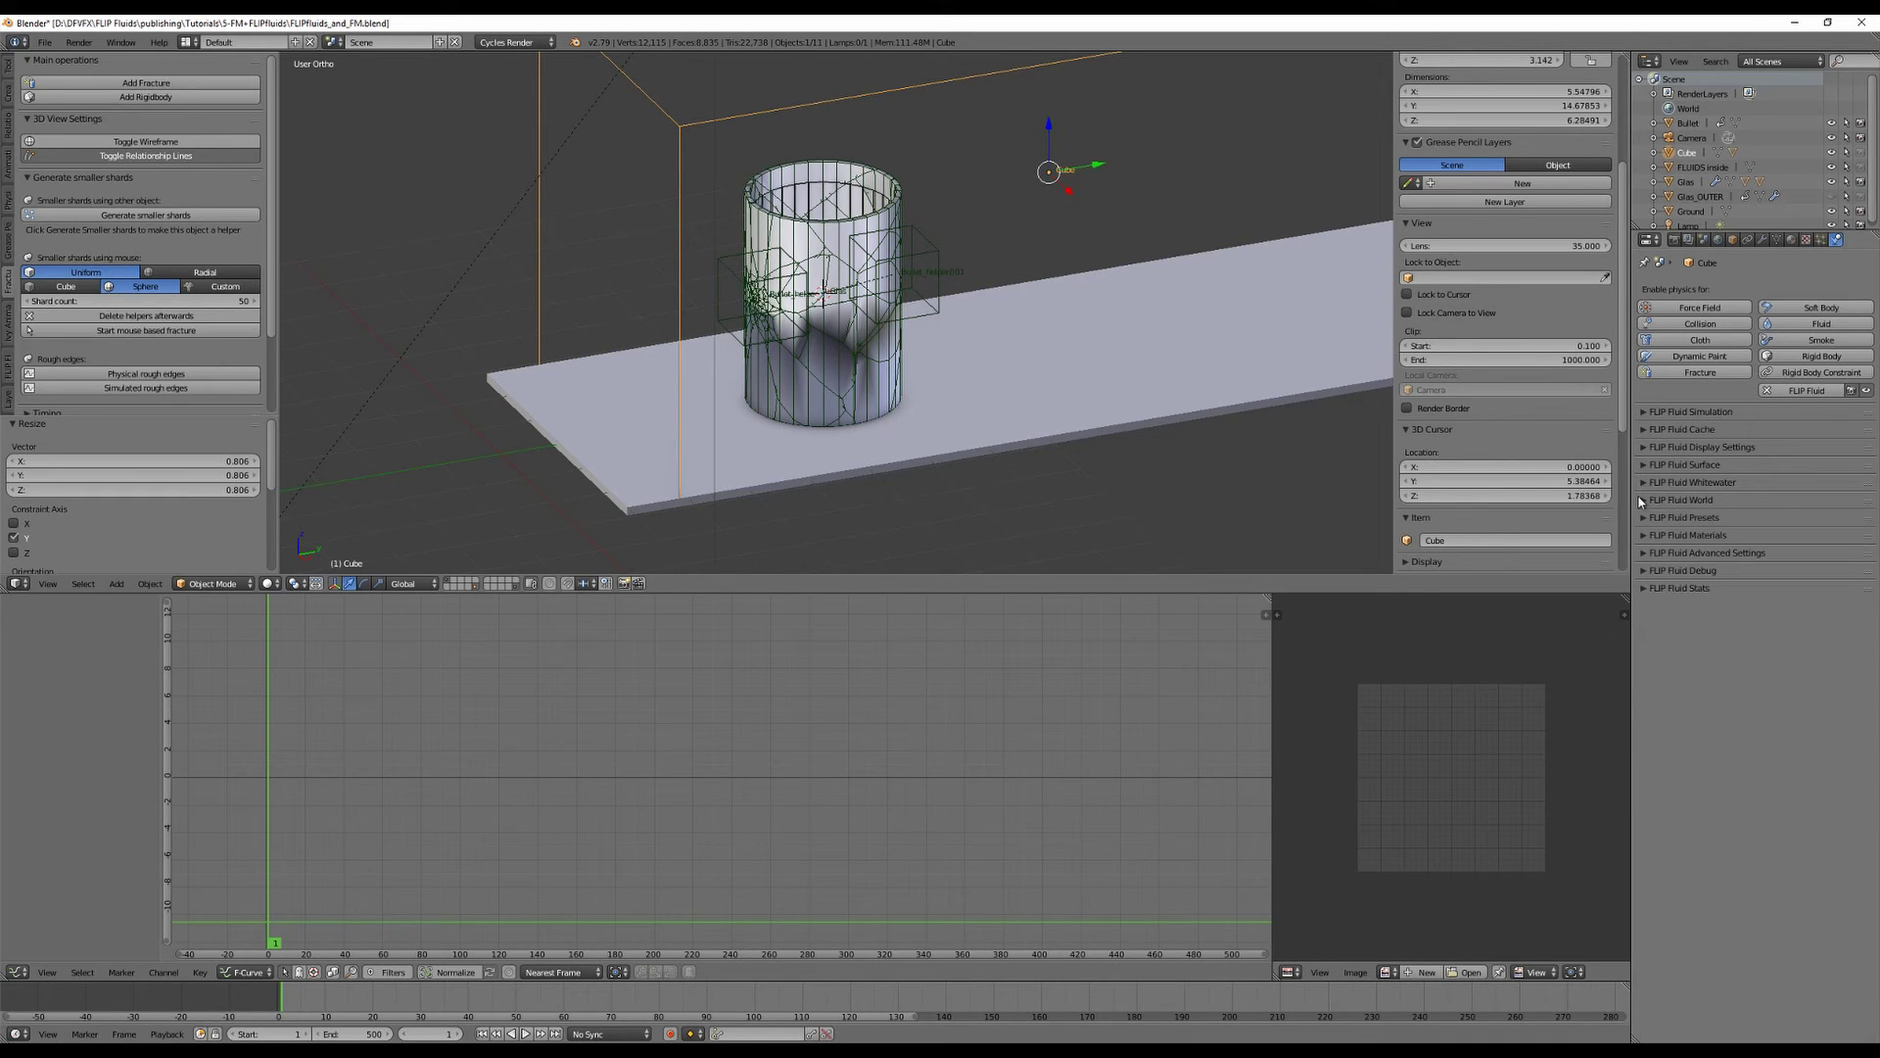
click(1641, 500)
click(1642, 501)
click(1645, 519)
click(1645, 519)
click(1648, 536)
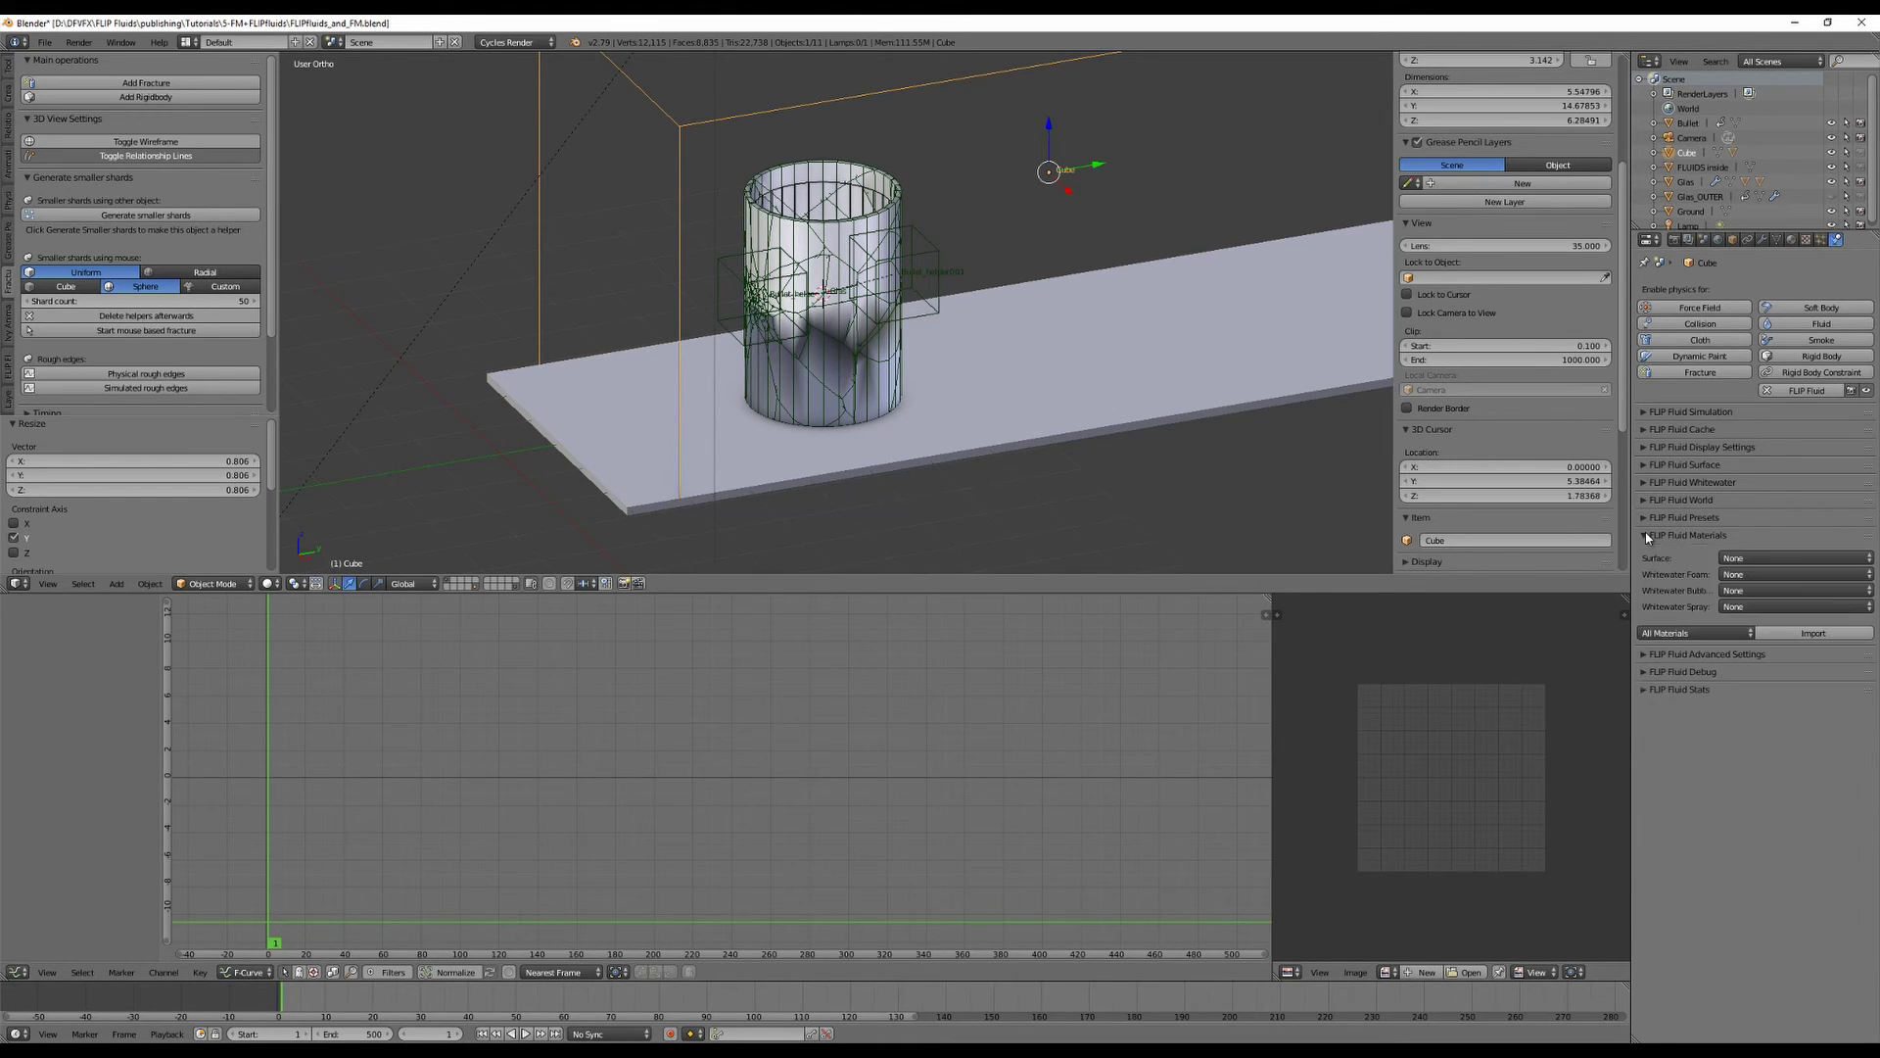
Review the FLIP Fluids domain's advanced and stats settings.
click(1647, 536)
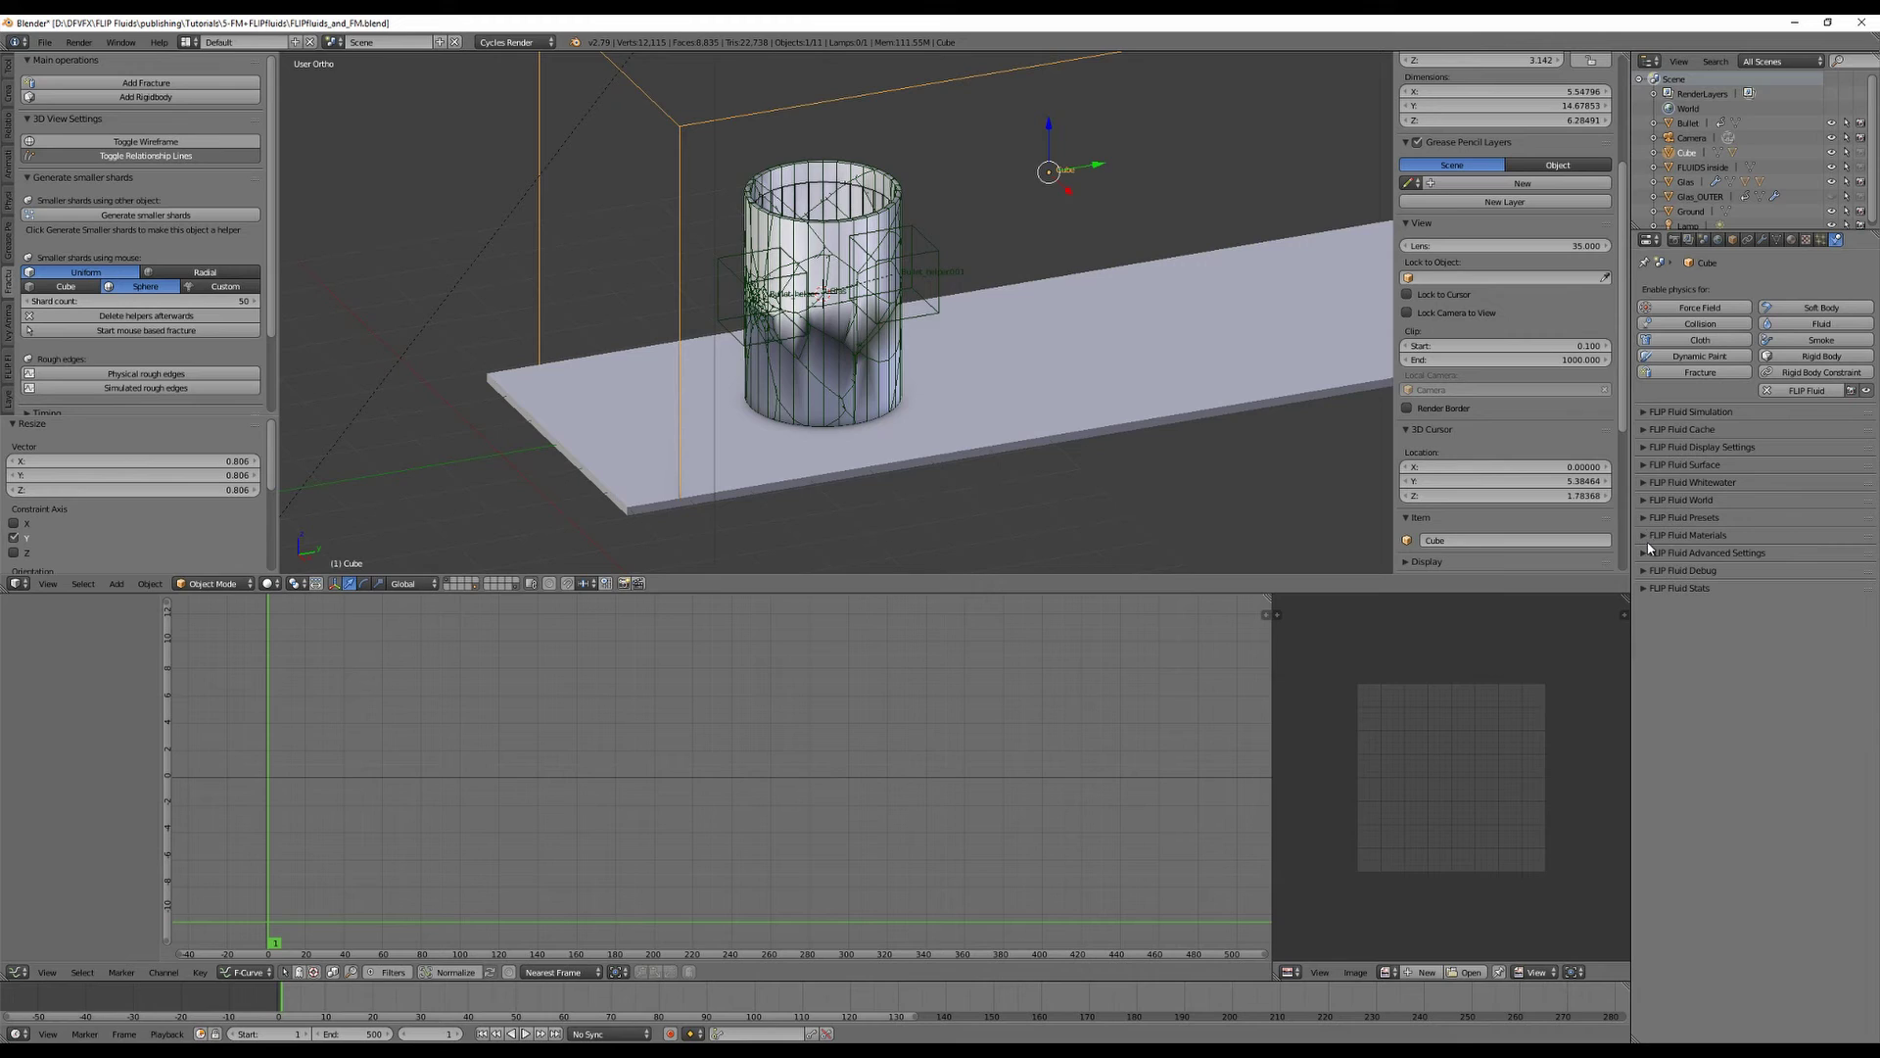
click(1648, 553)
click(1646, 554)
click(1645, 588)
click(1645, 589)
Save the scene file and bake the domain's fluid simulation.
scroll(1243, 474, down, 4)
scroll(1243, 474, up, 1)
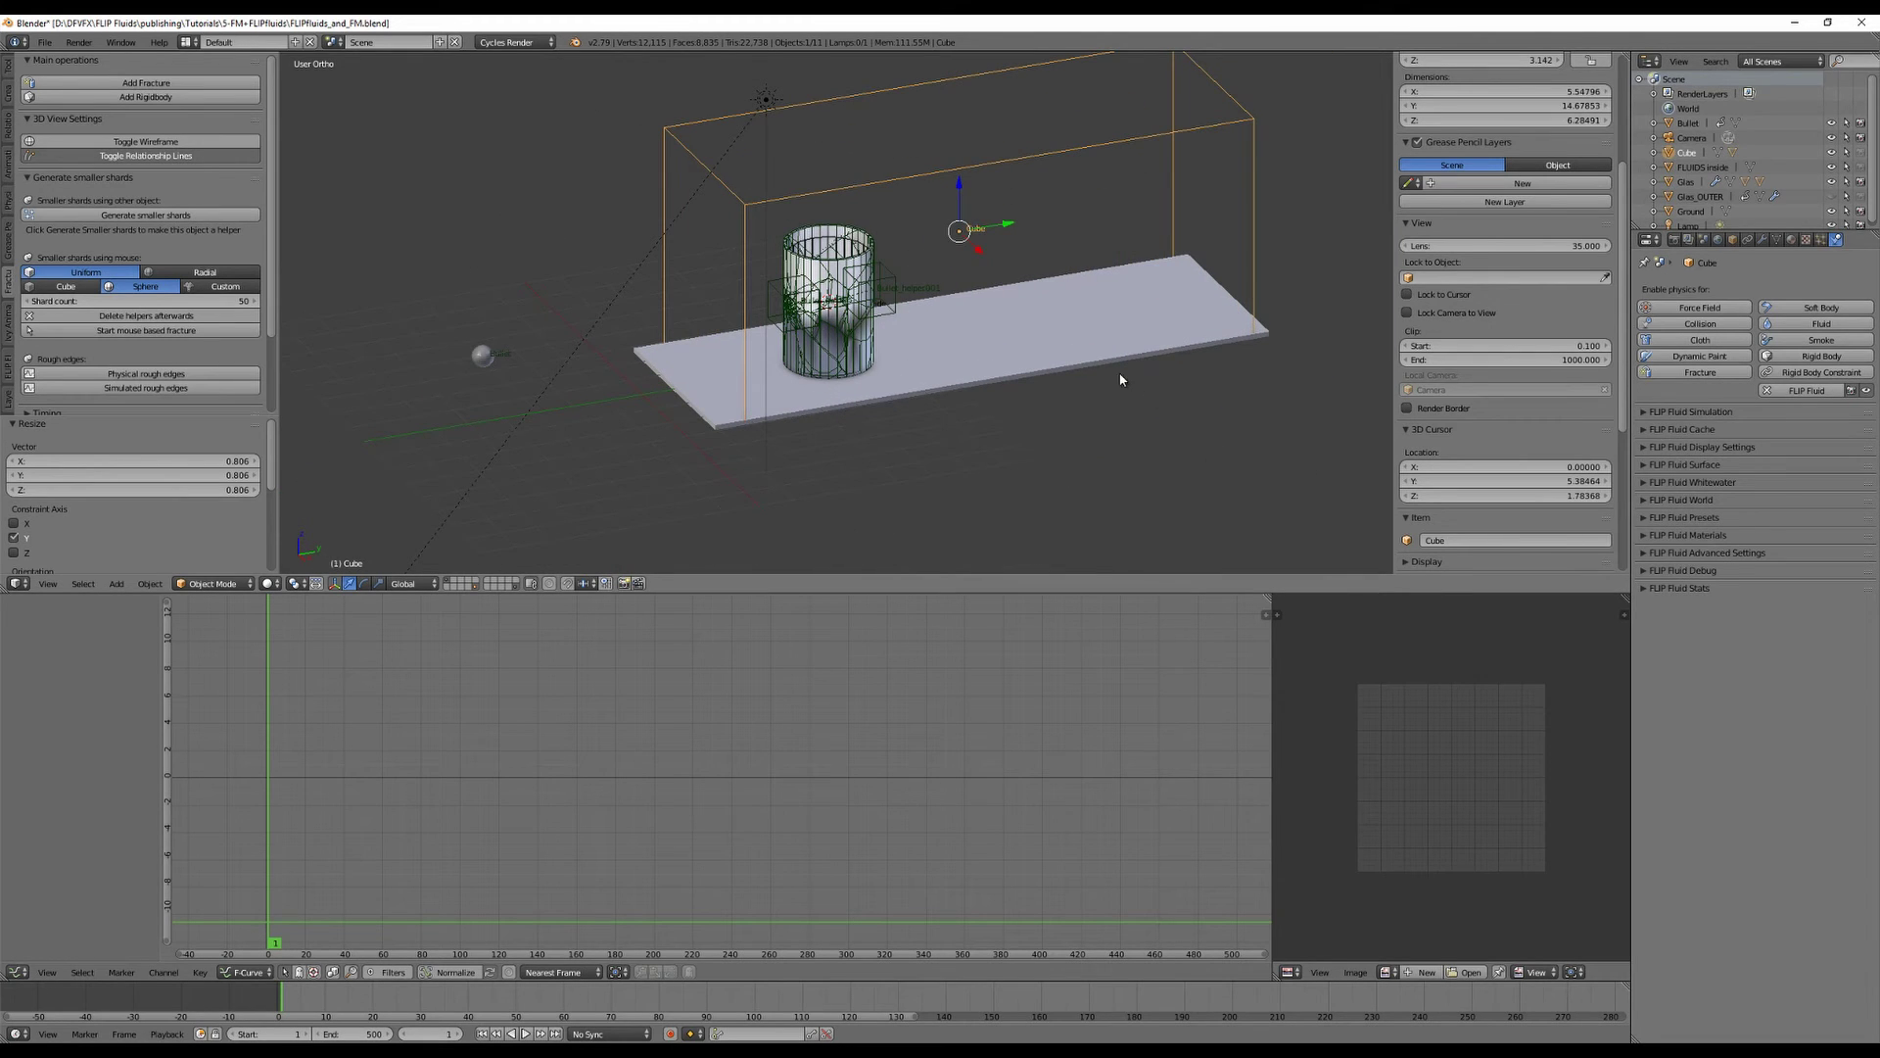
click(45, 42)
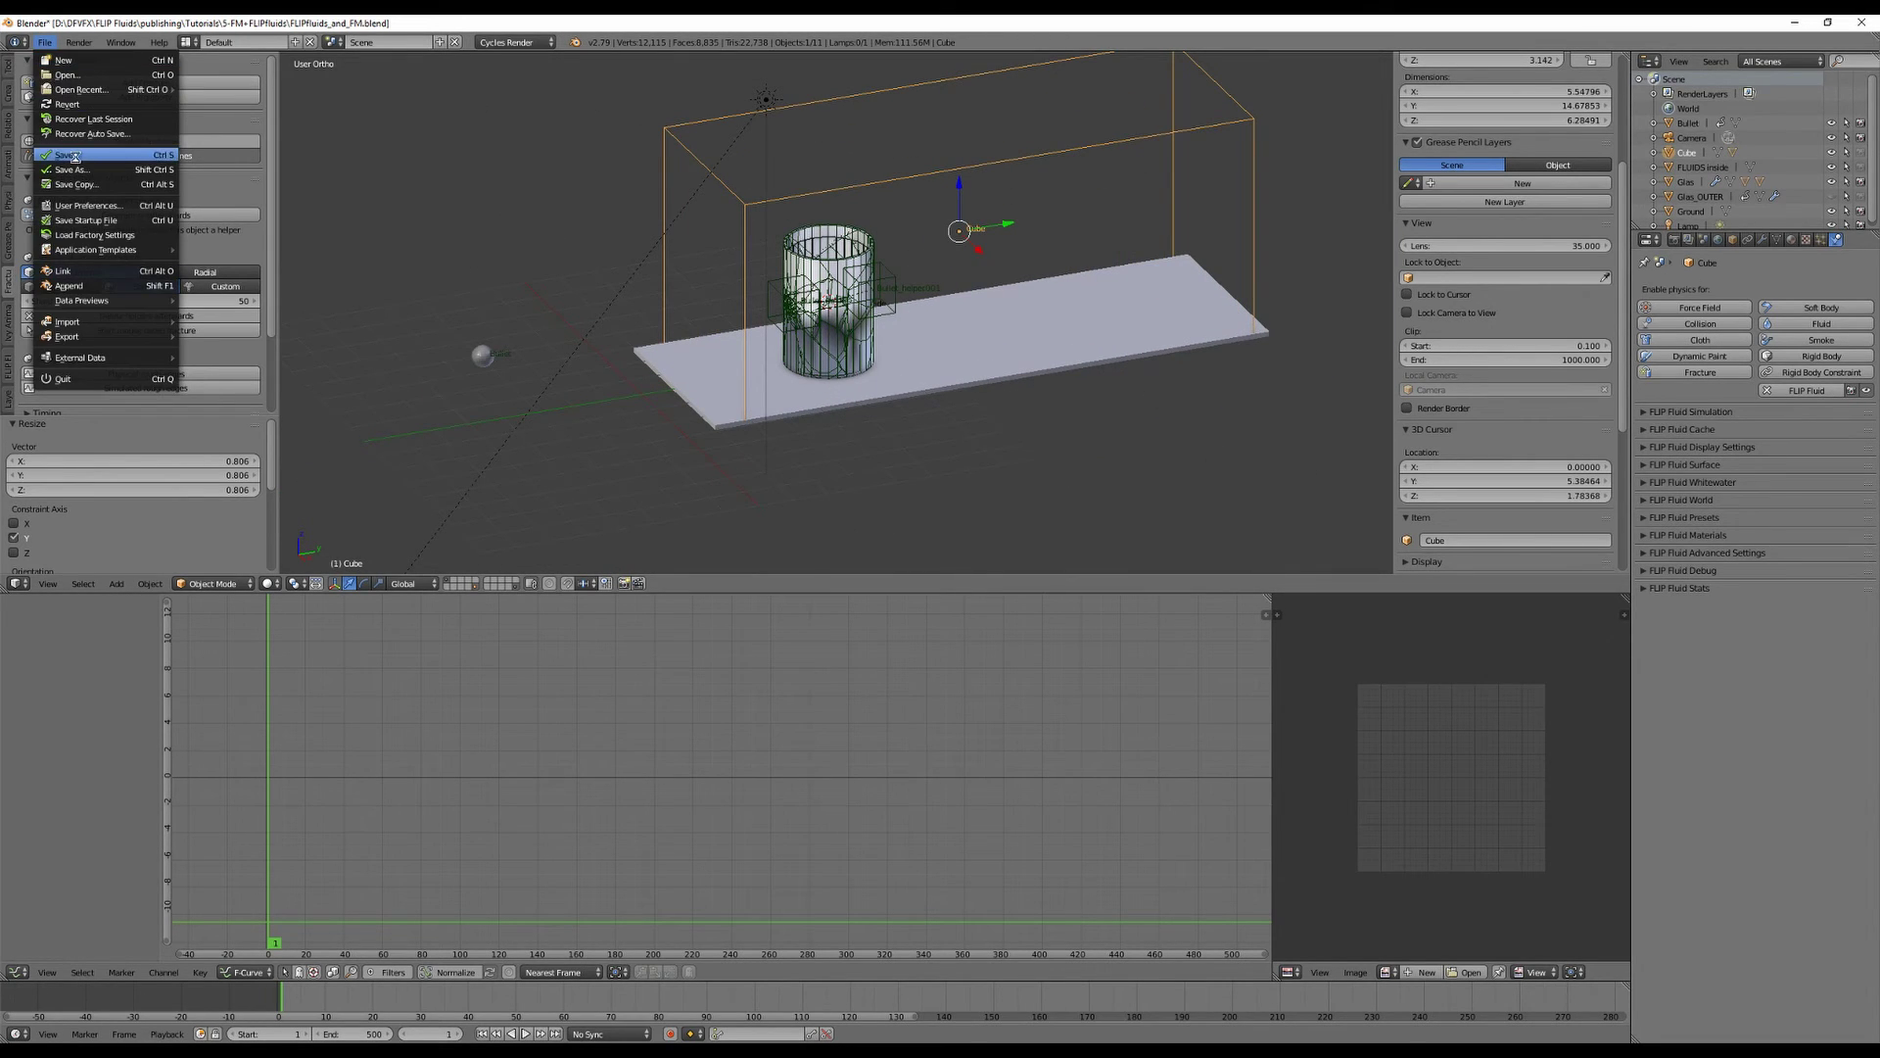
key(ctrl+s)
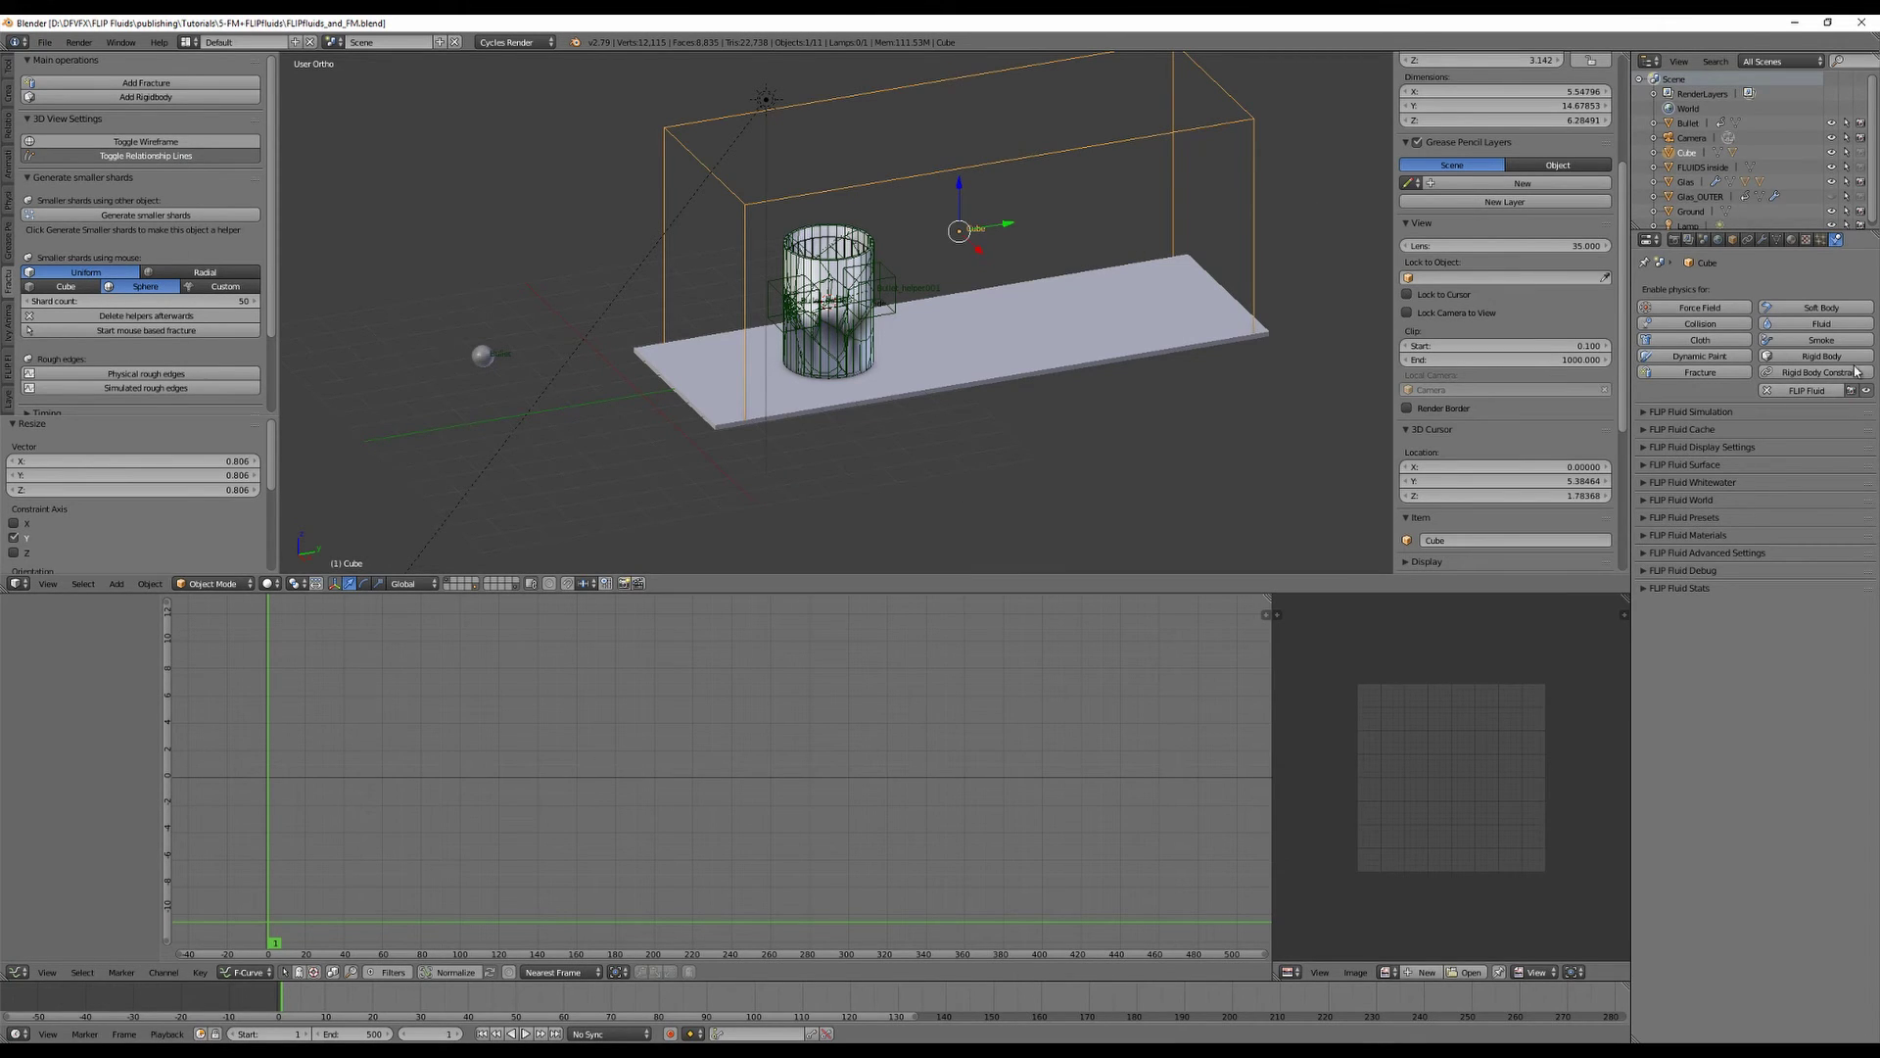
click(1645, 413)
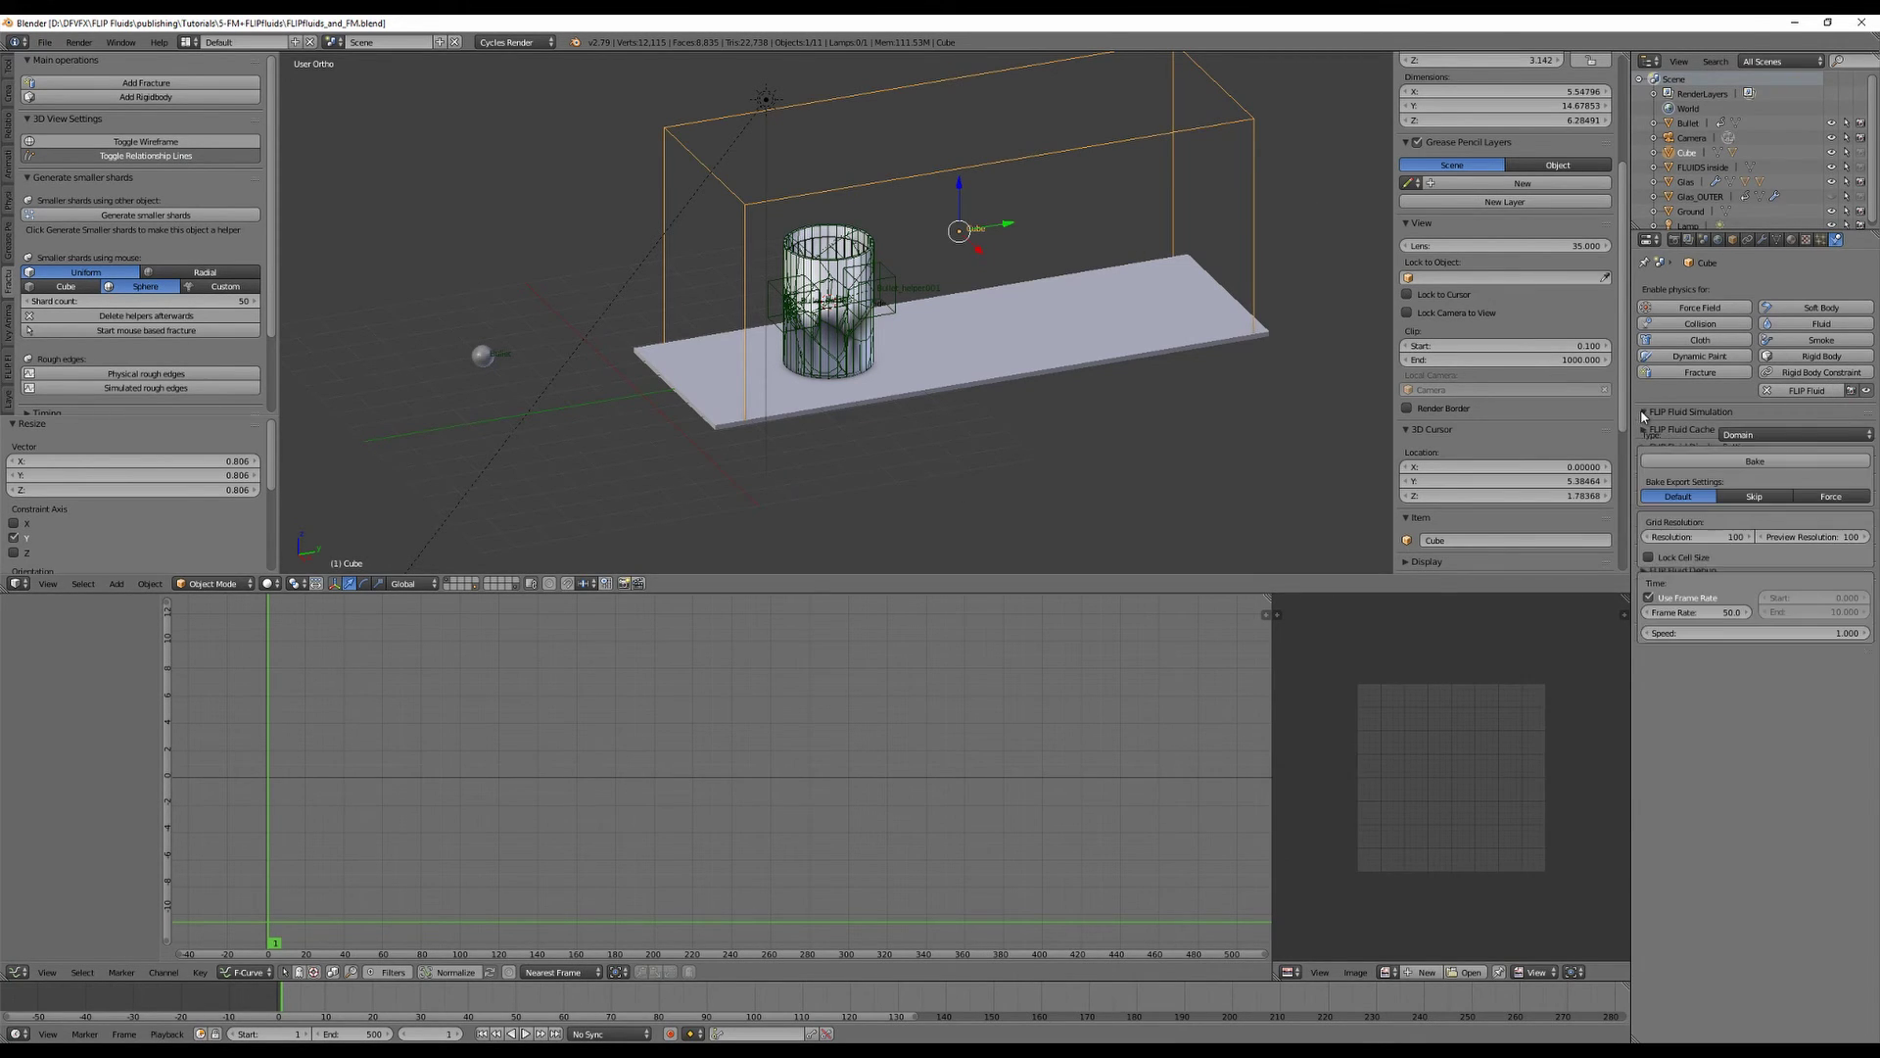
click(1740, 460)
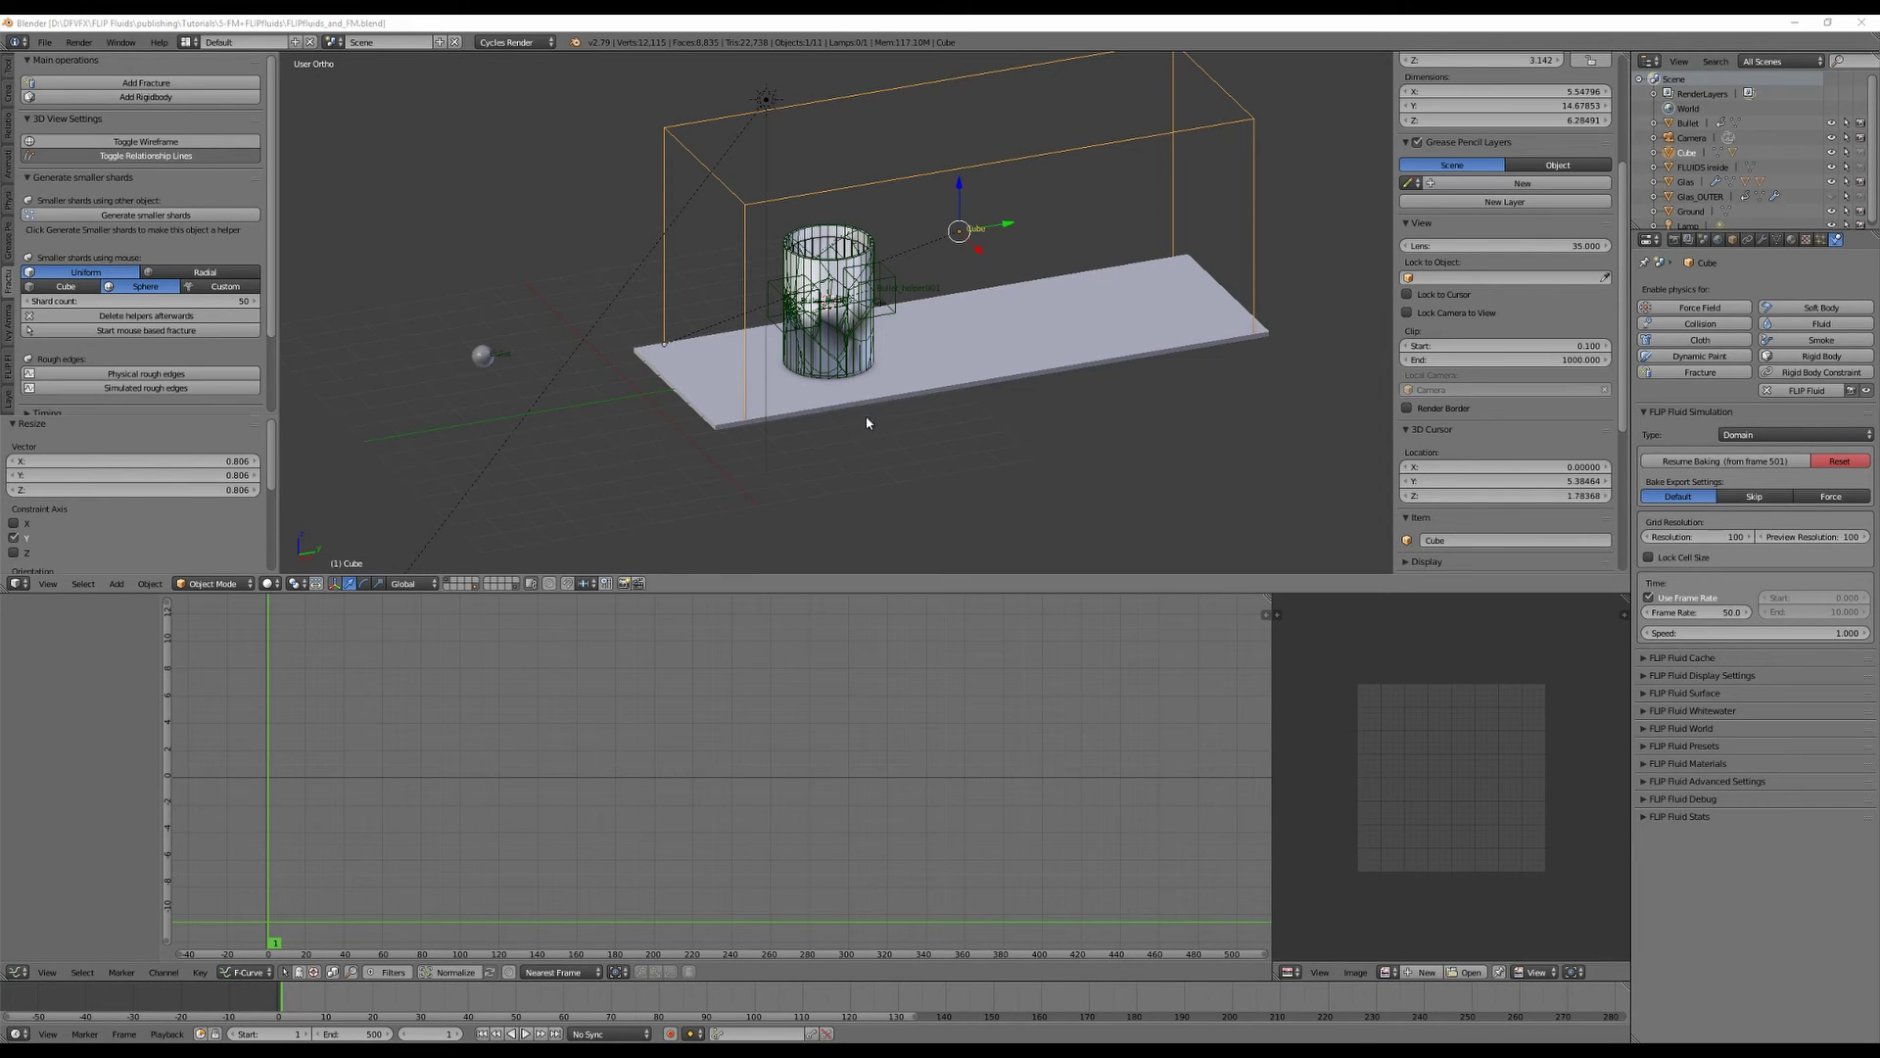
Play the baked simulation through the glass shattering, examine the splash up close and return to frame 1.
key(alt+a)
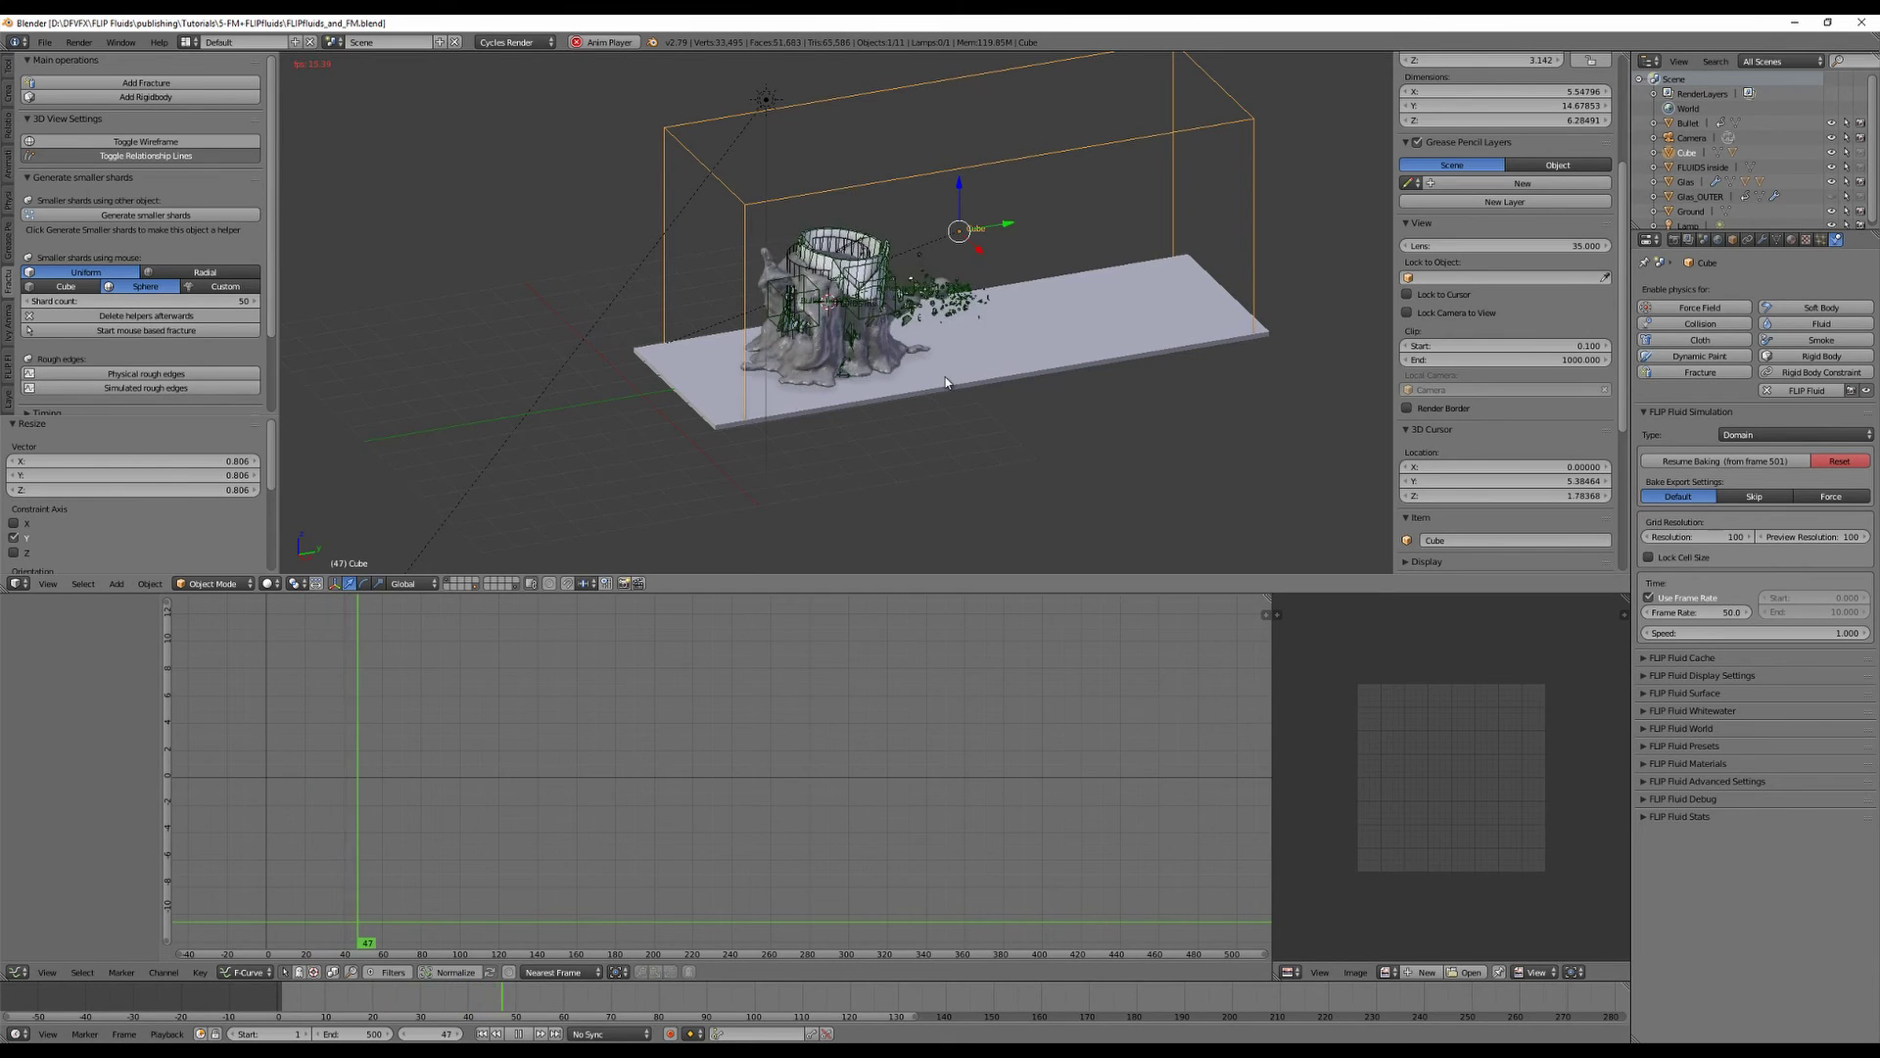
key(alt+a)
middle_drag(1070, 421, 999, 386)
scroll(1055, 450, up, 4)
scroll(1056, 450, down, 1)
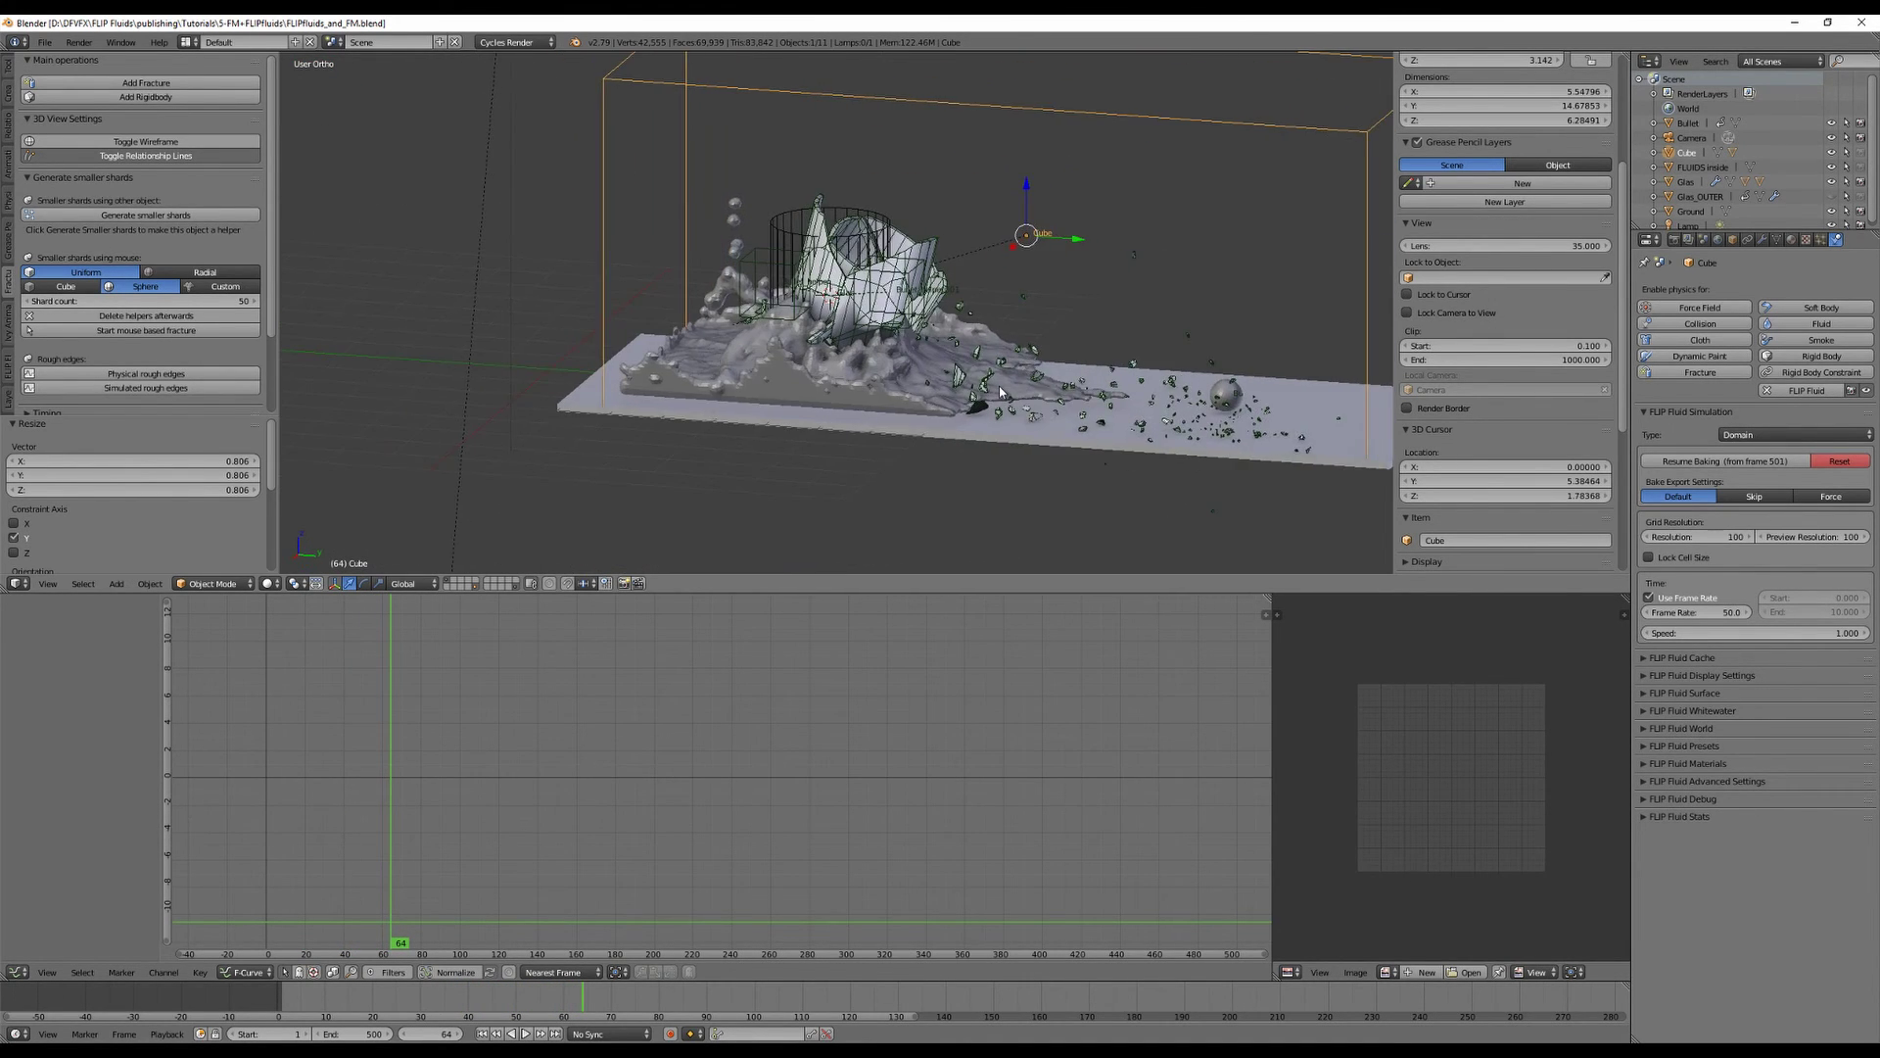
key(shift+Left)
scroll(999, 387, up, 1)
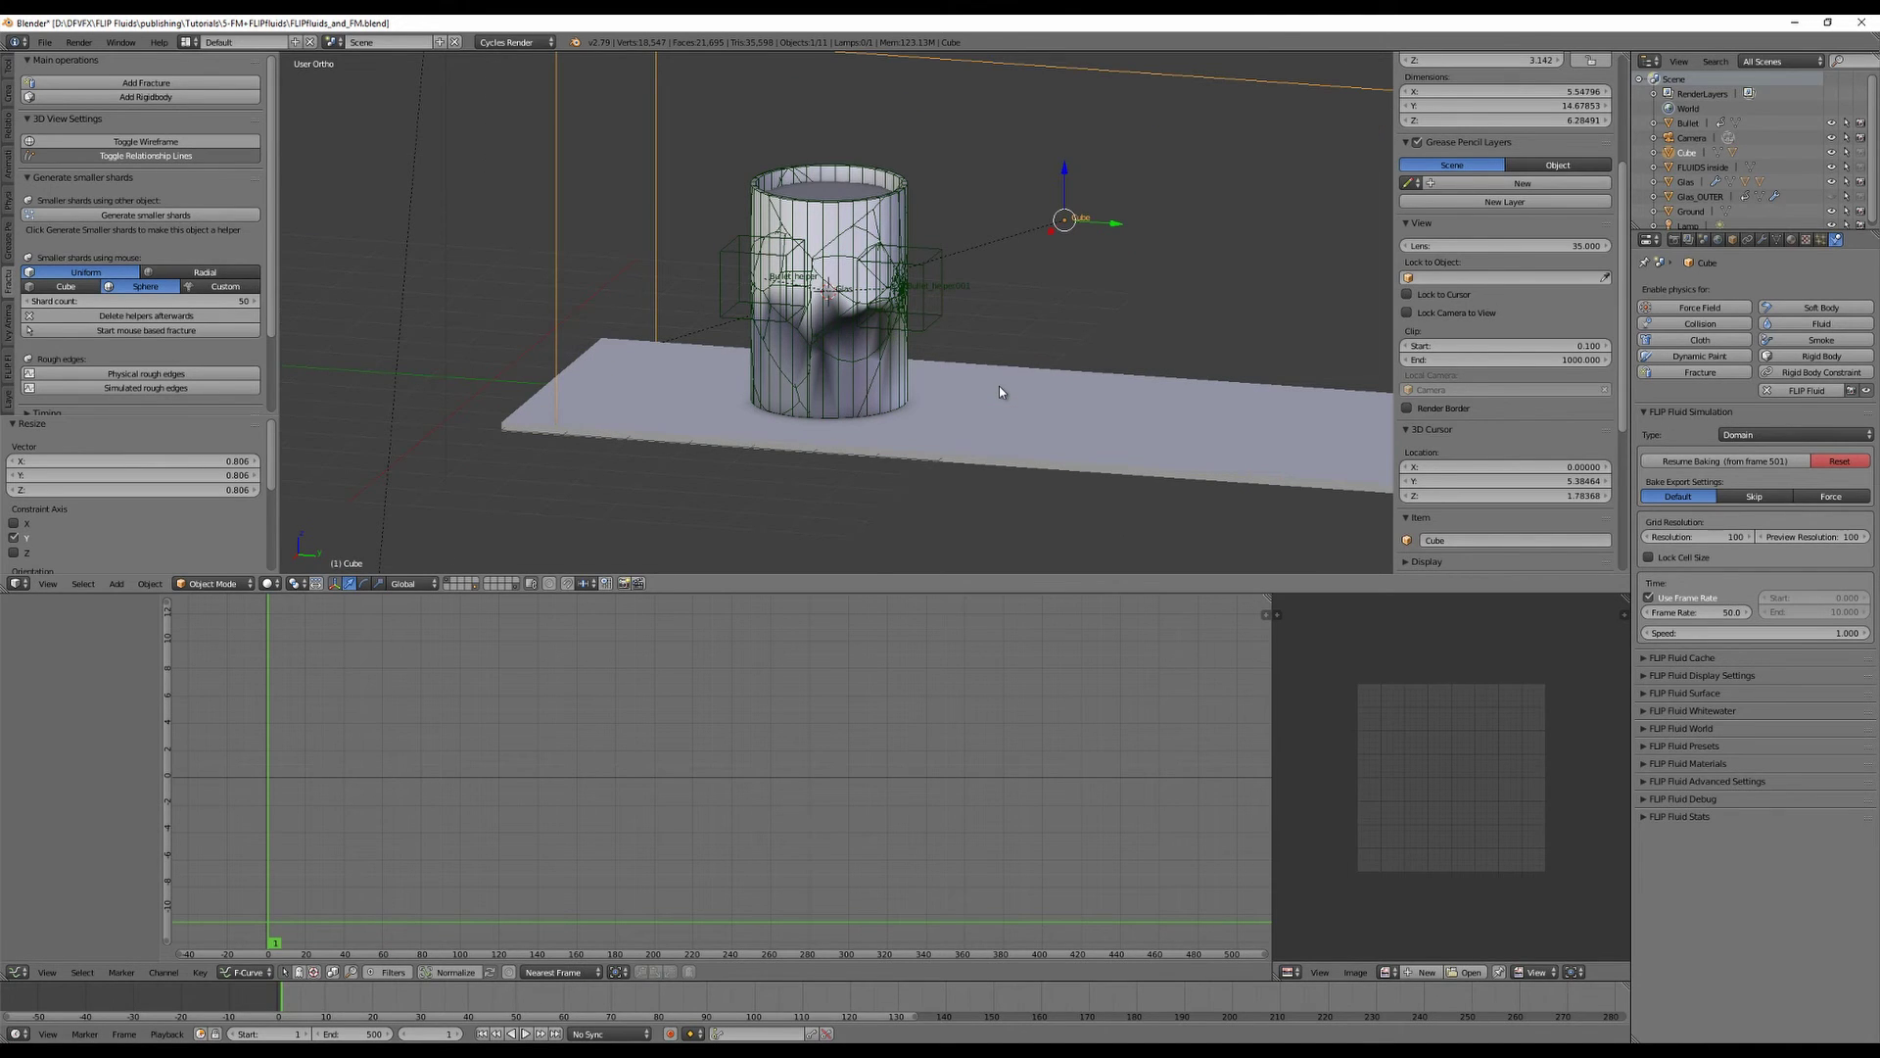
Replay the simulation to frame 44, examine the fluid and glass shards from several angles, and return to frame 1.
key(alt+a)
key(alt+a)
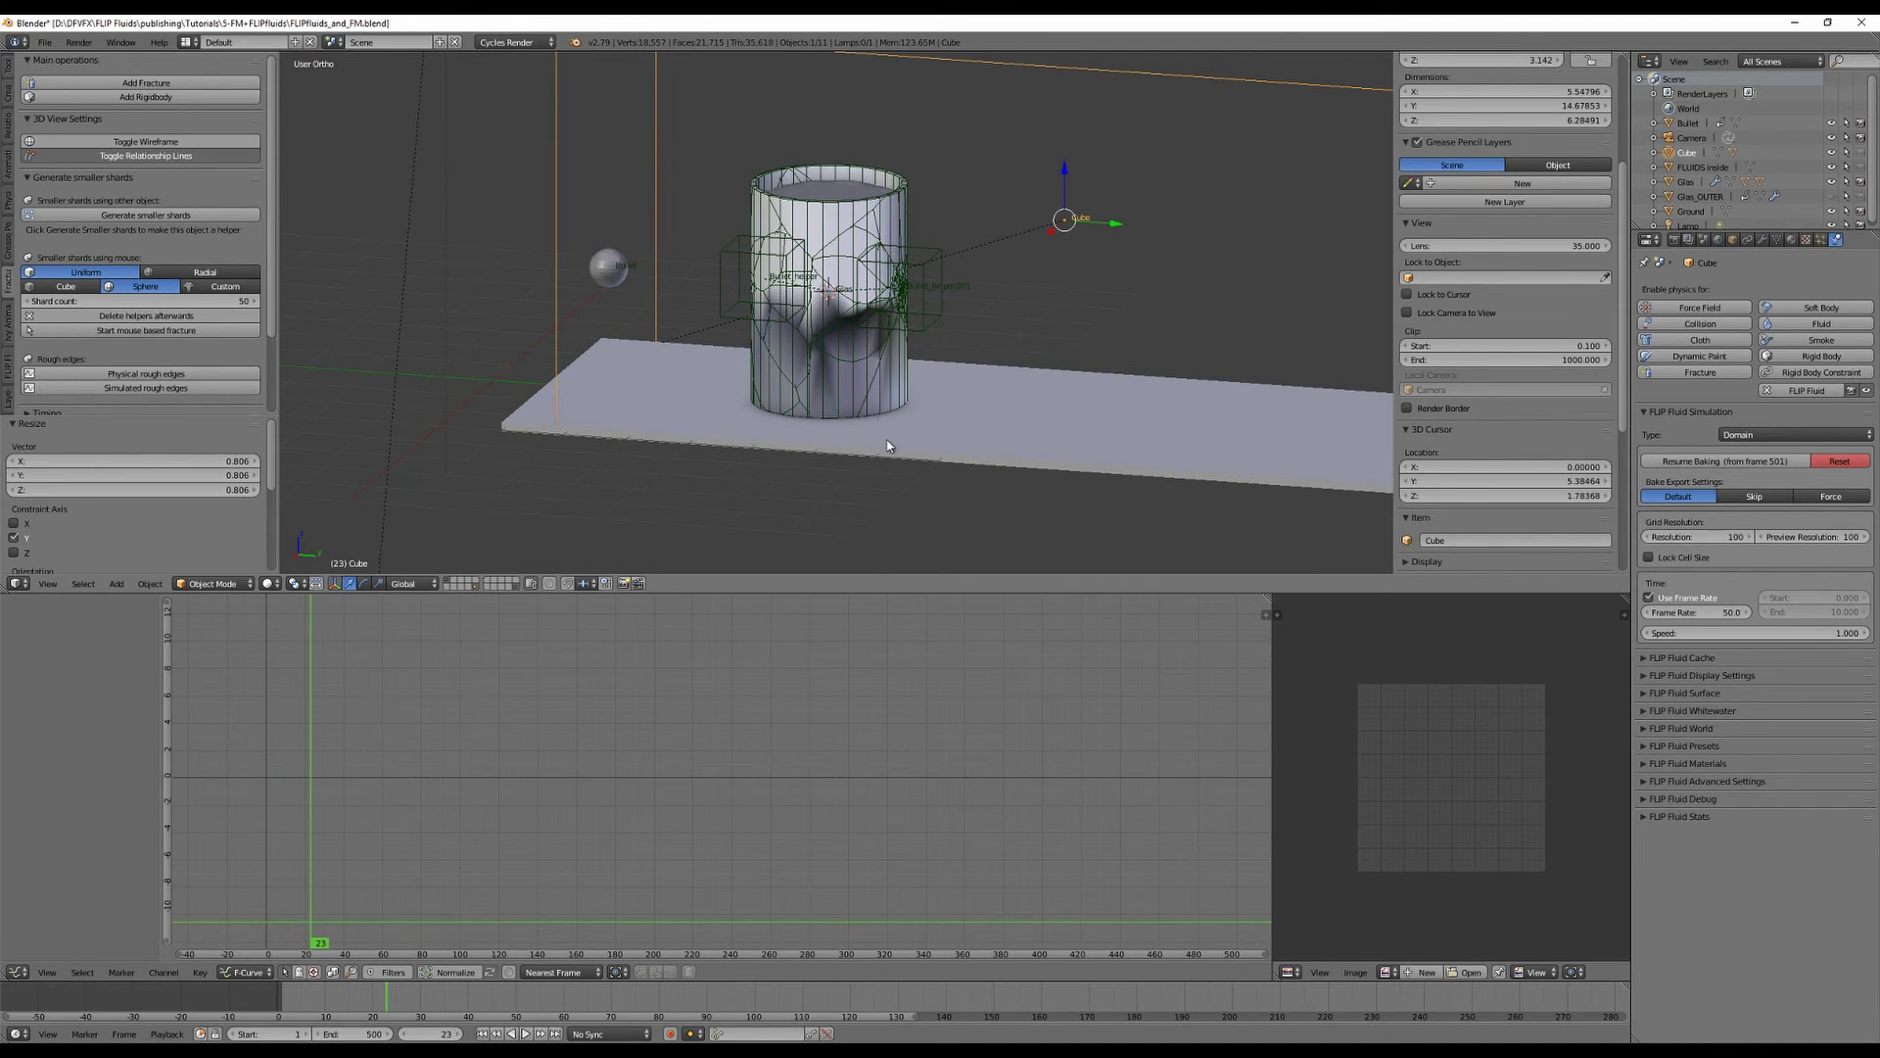
middle_drag(801, 464, 872, 470)
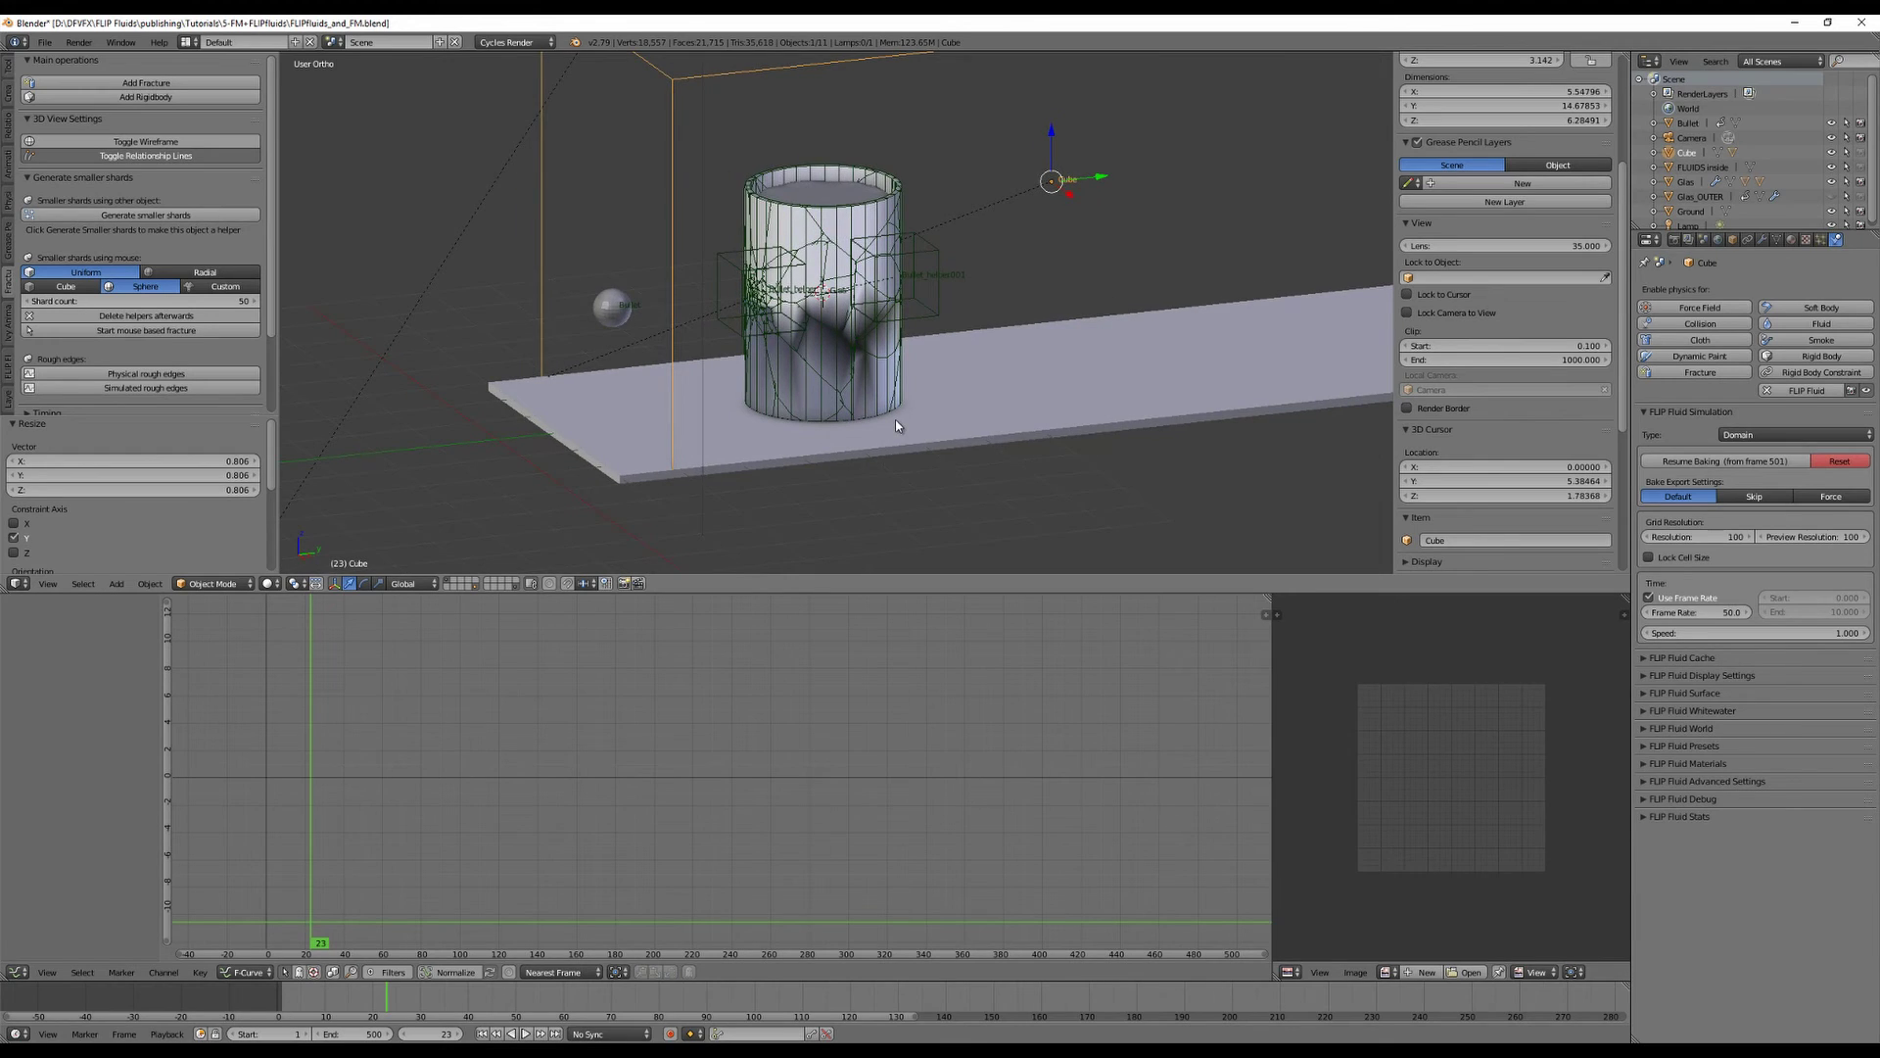
key(alt+a)
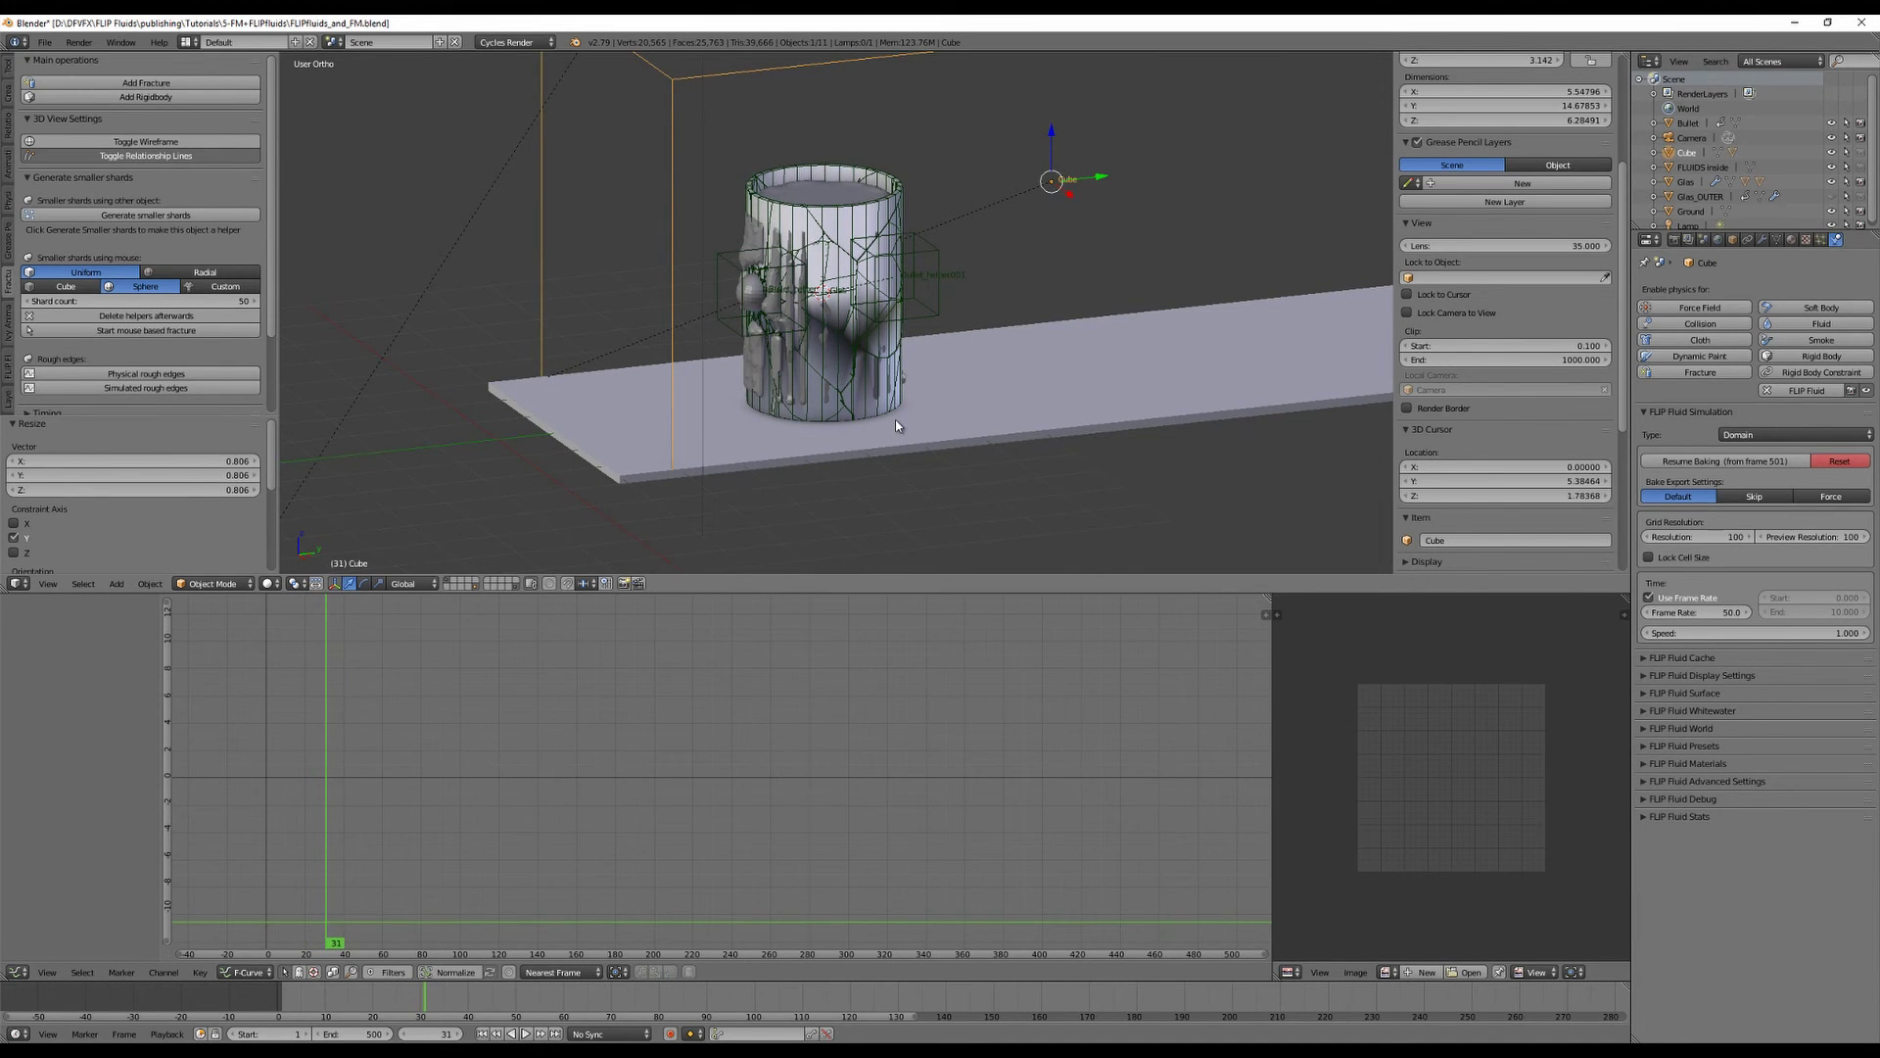
scroll(895, 420, up, 4)
scroll(895, 421, down, 3)
middle_drag(1007, 369, 906, 363)
scroll(934, 368, up, 4)
scroll(934, 367, down, 1)
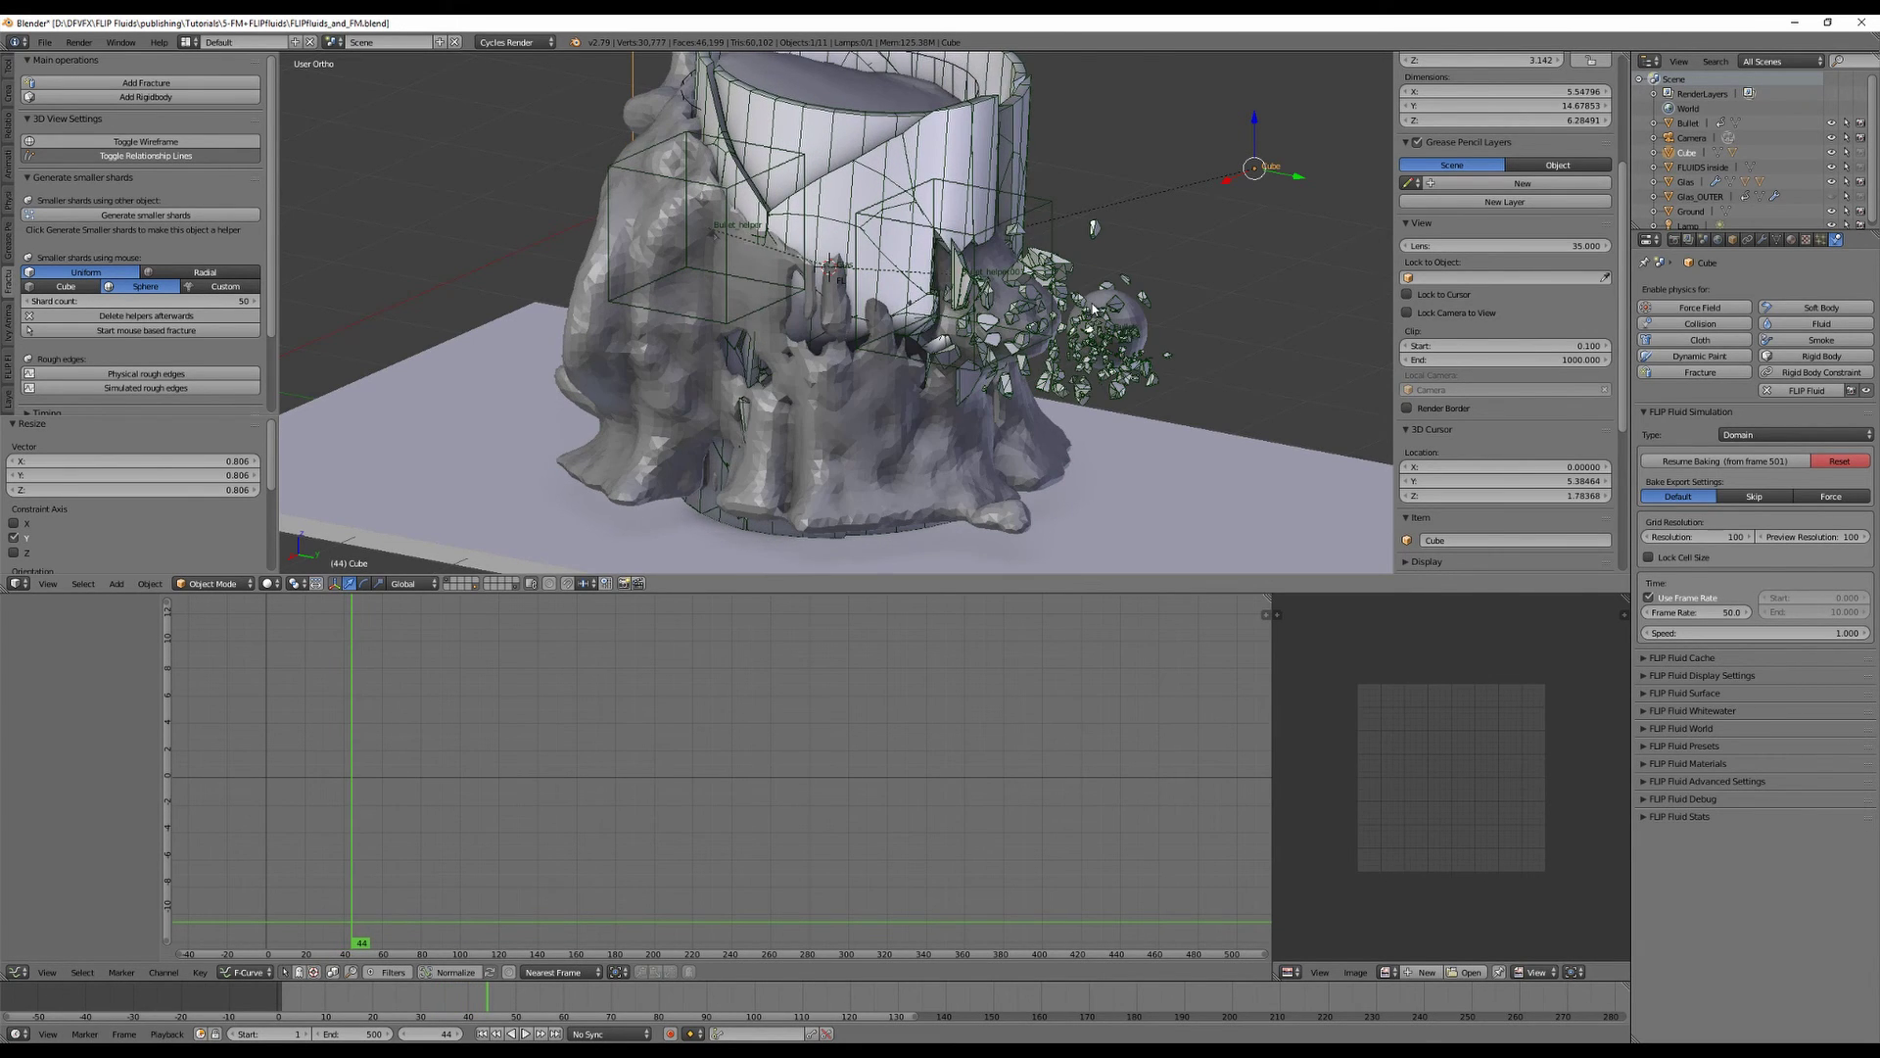
middle_drag(1091, 297, 1168, 259)
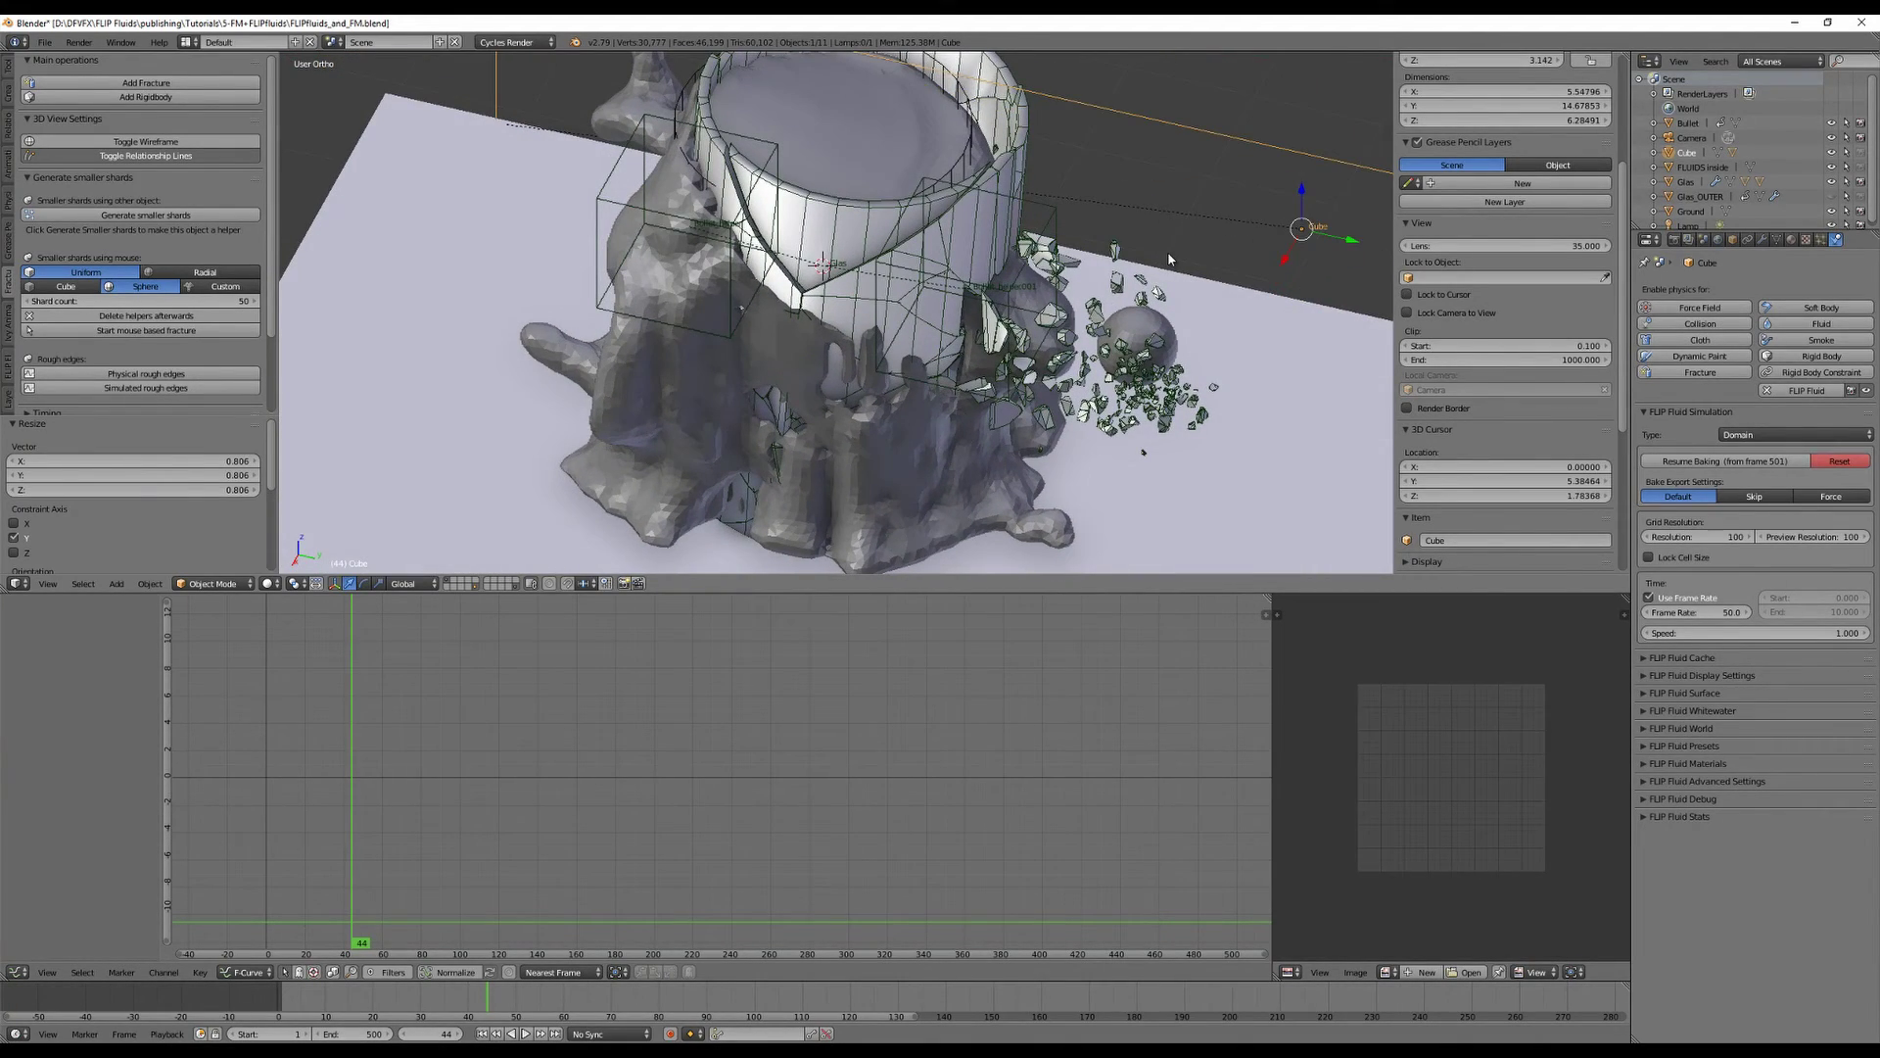
scroll(1167, 251, up, 2)
scroll(1167, 251, down, 3)
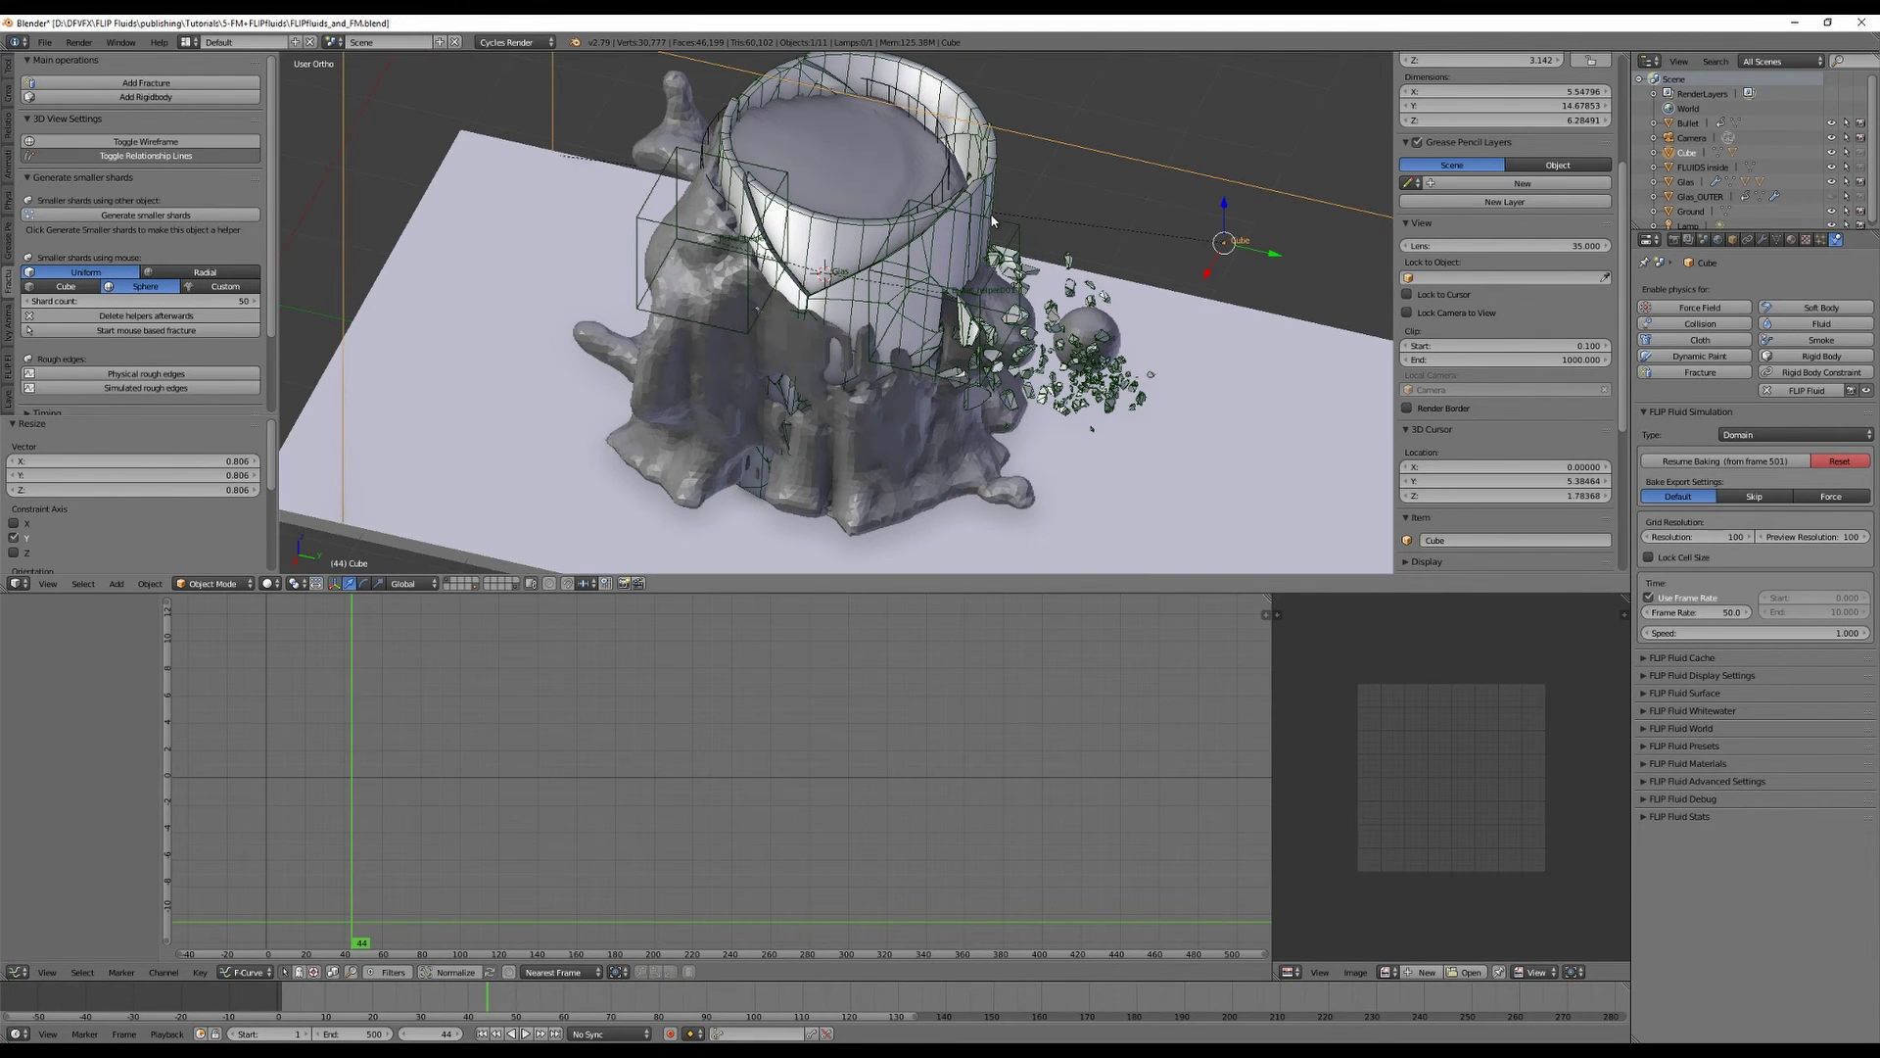
mouse_move(1069, 249)
middle_down()
mouse_move(1071, 314)
mouse_move(1073, 286)
middle_up()
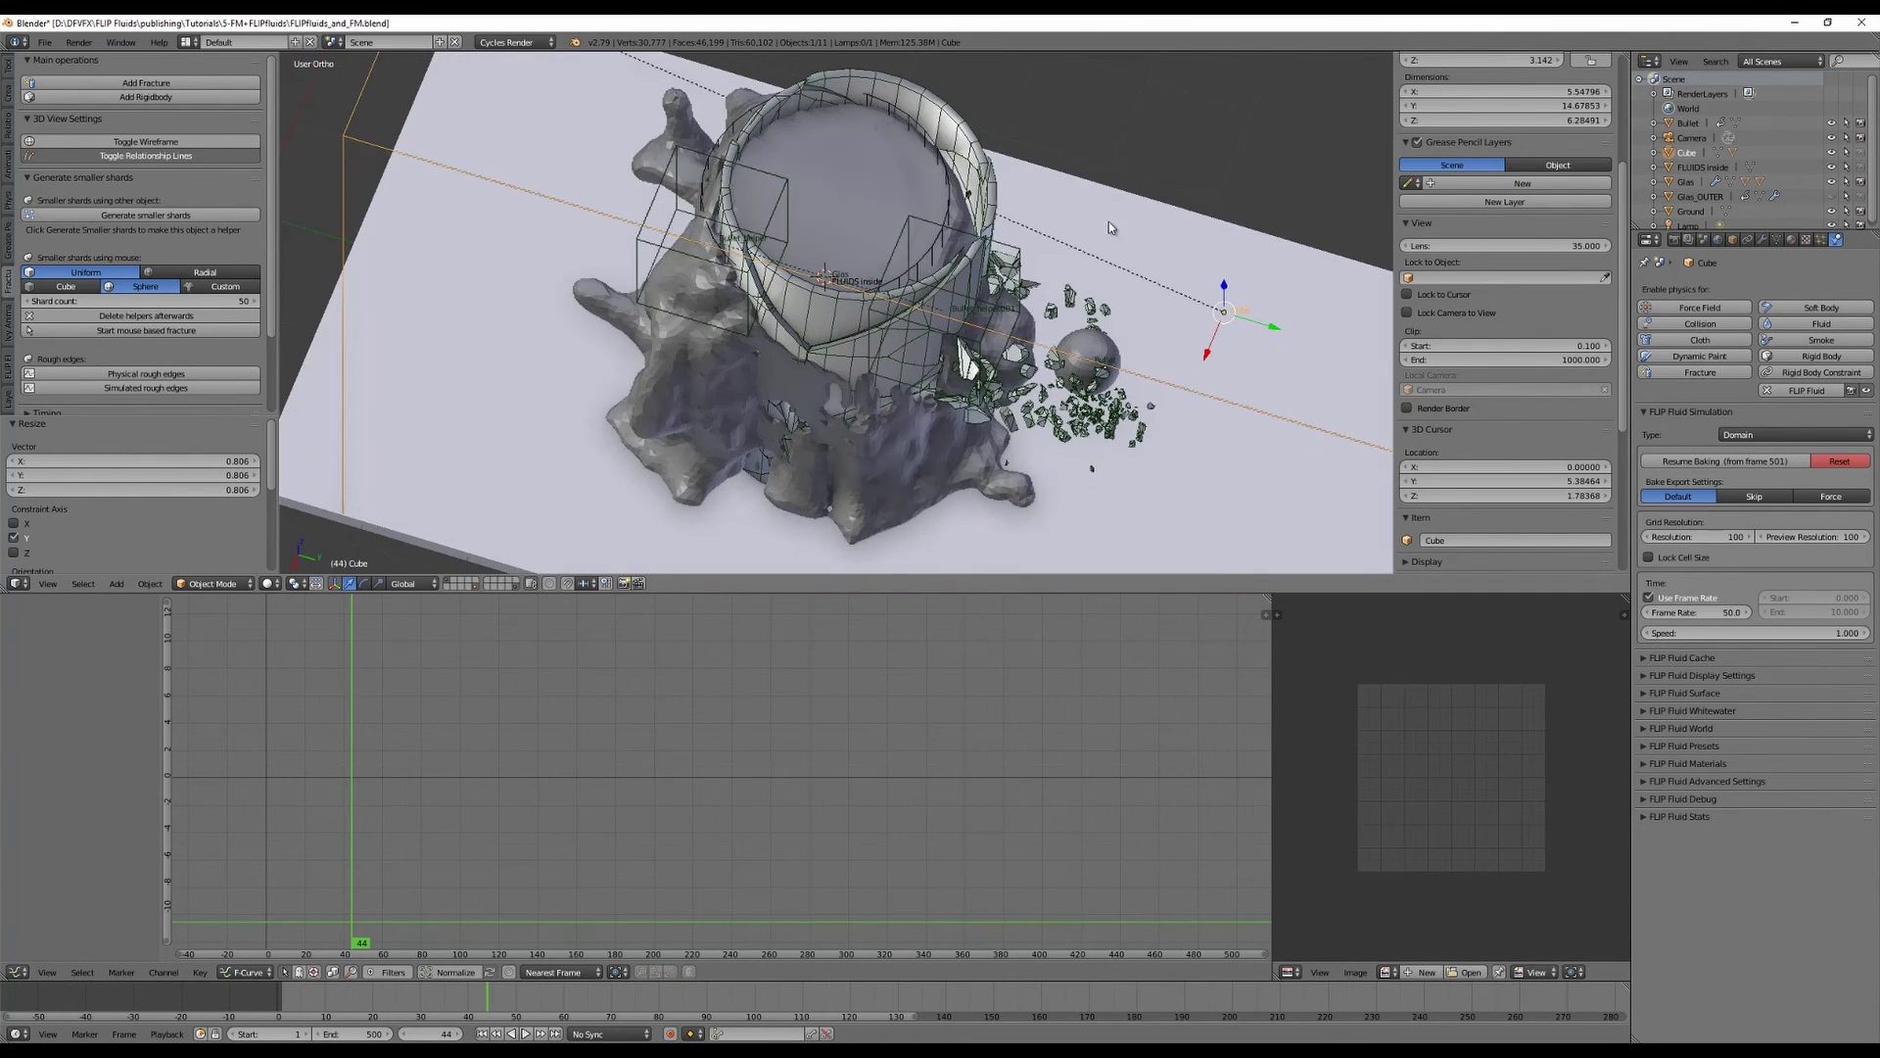
key(shift+Left)
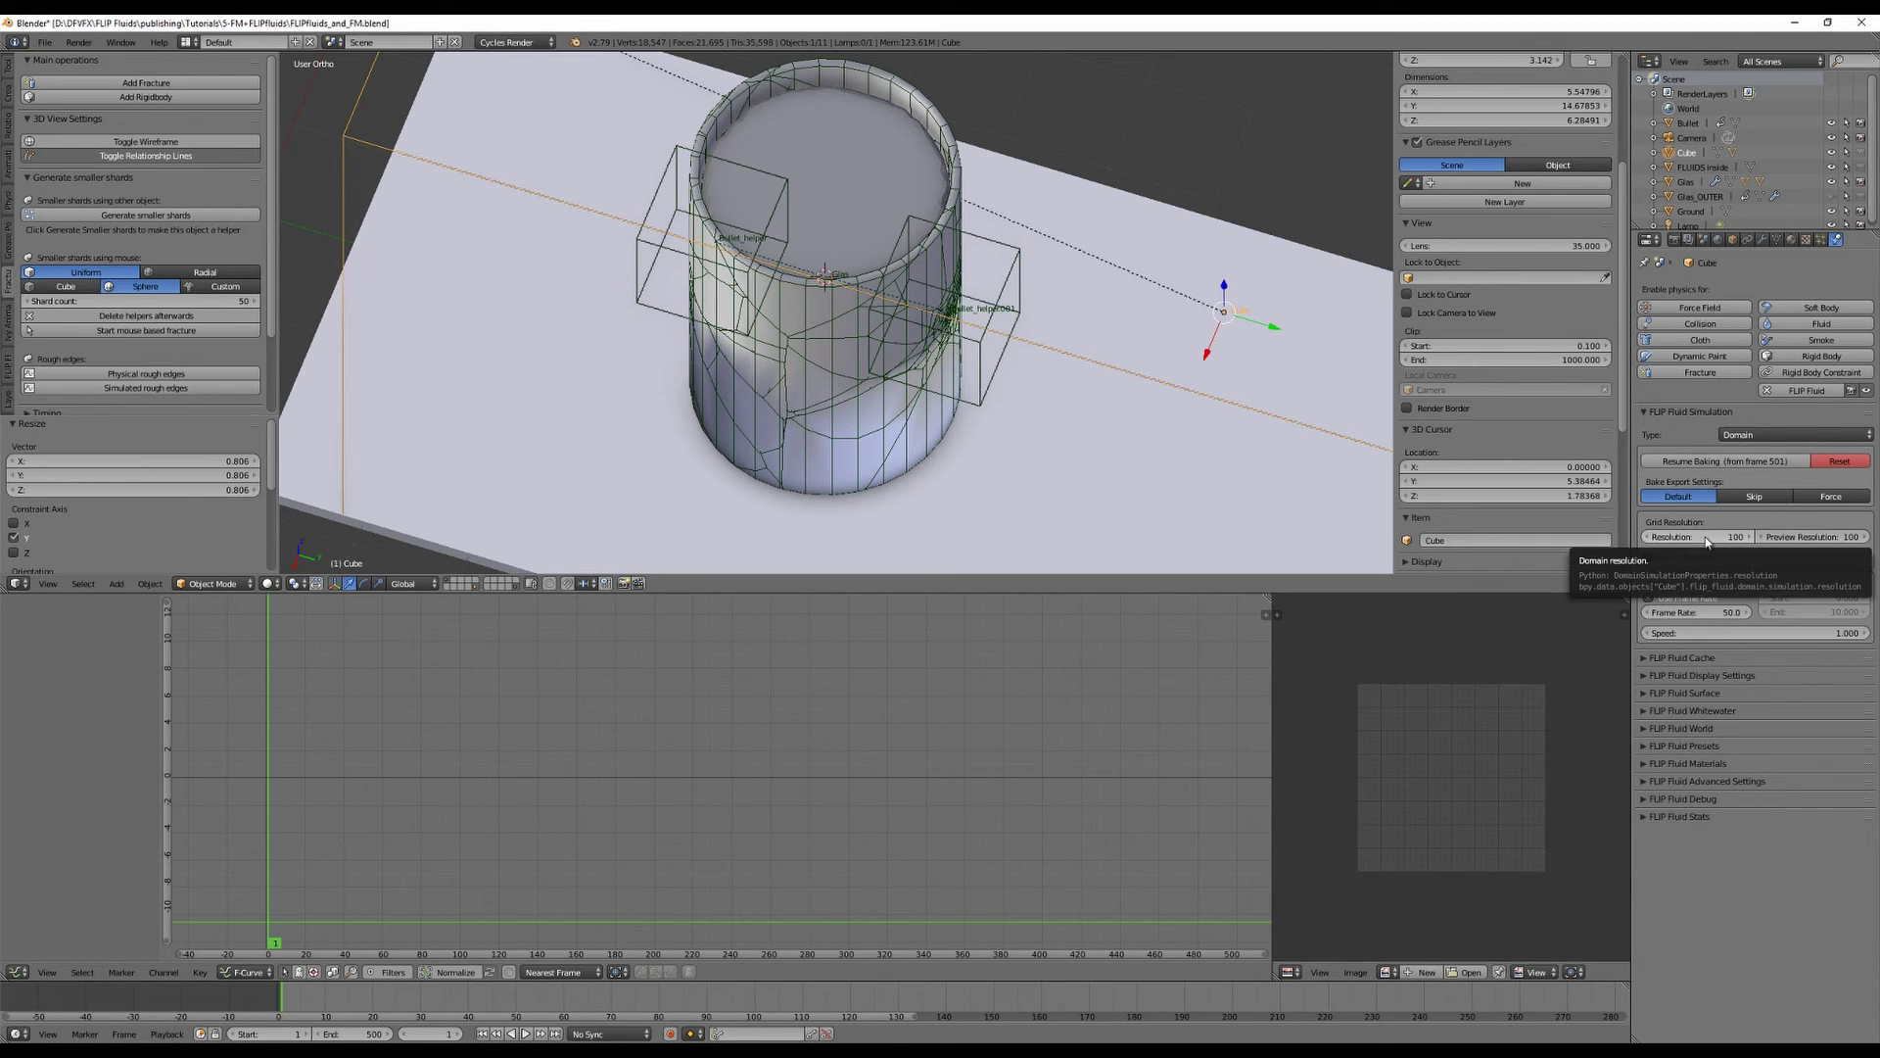
Set the fluid domain's grid resolution to 500.
scroll(1188, 461, down, 3)
scroll(1187, 461, up, 2)
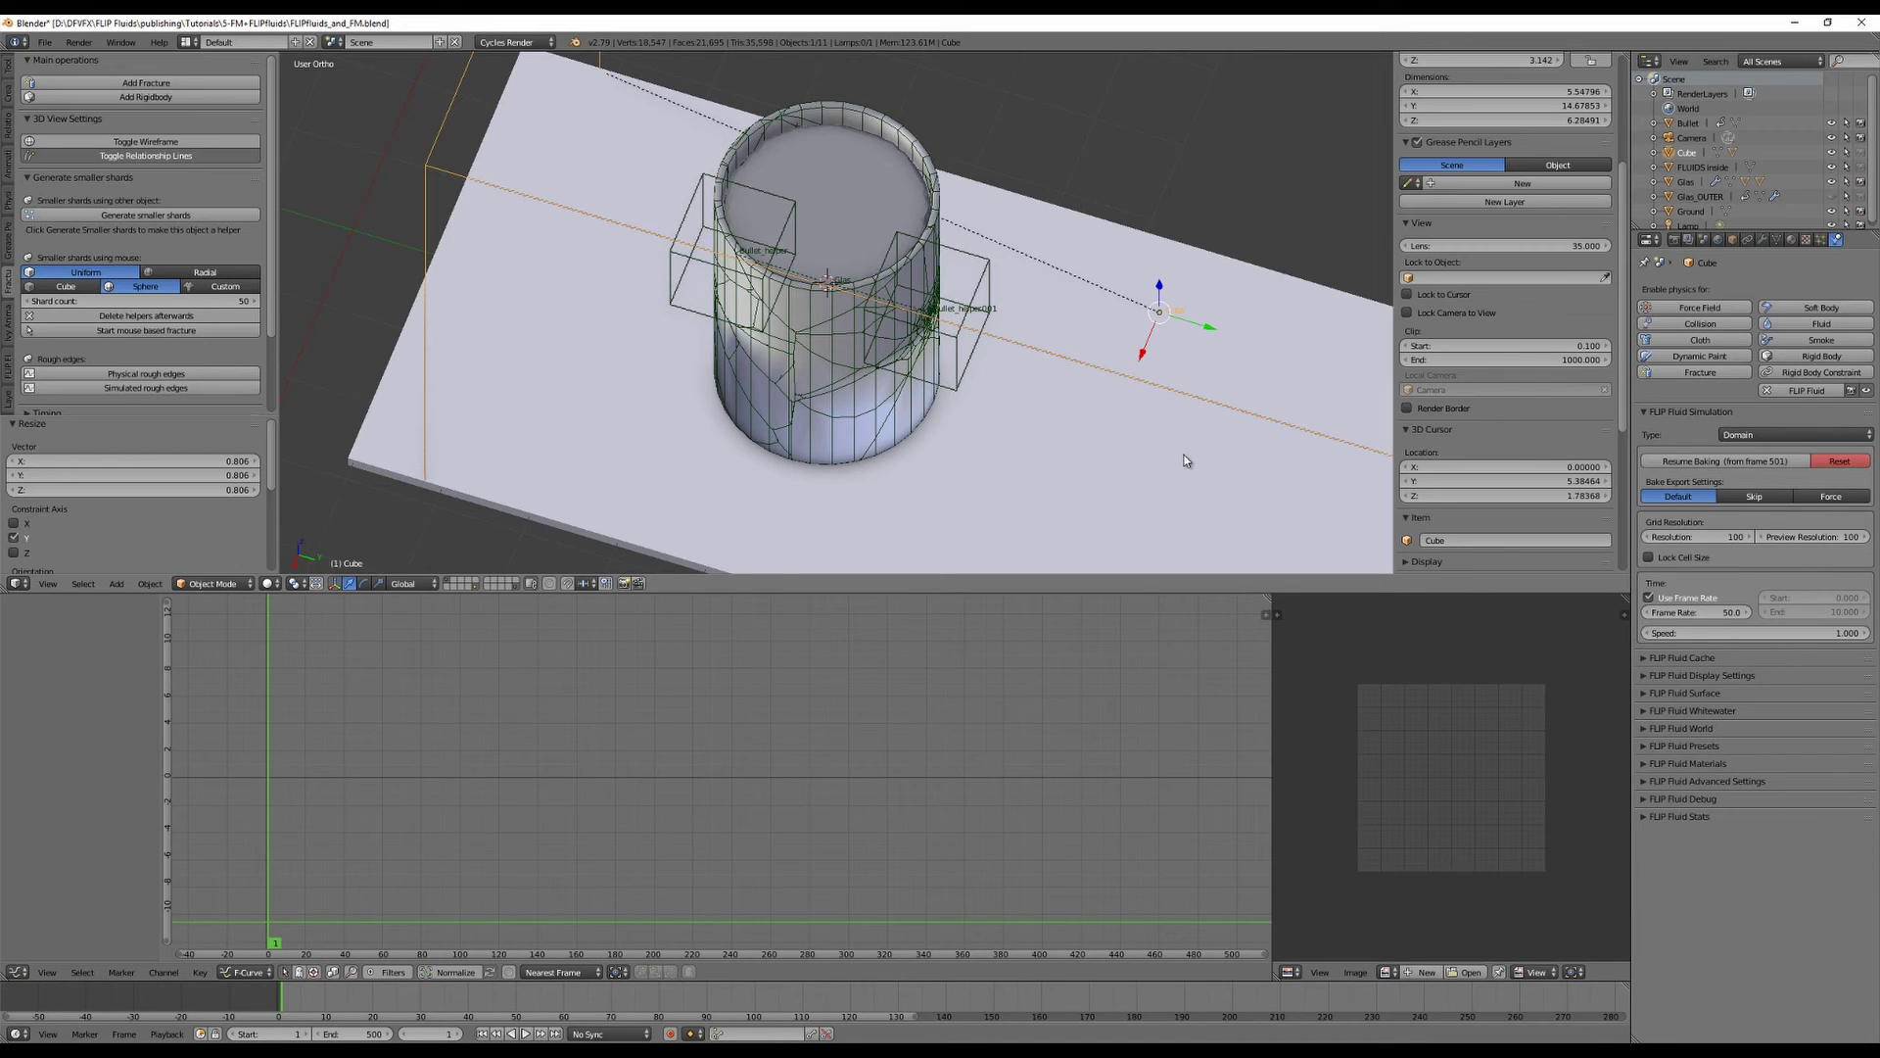
click(1704, 536)
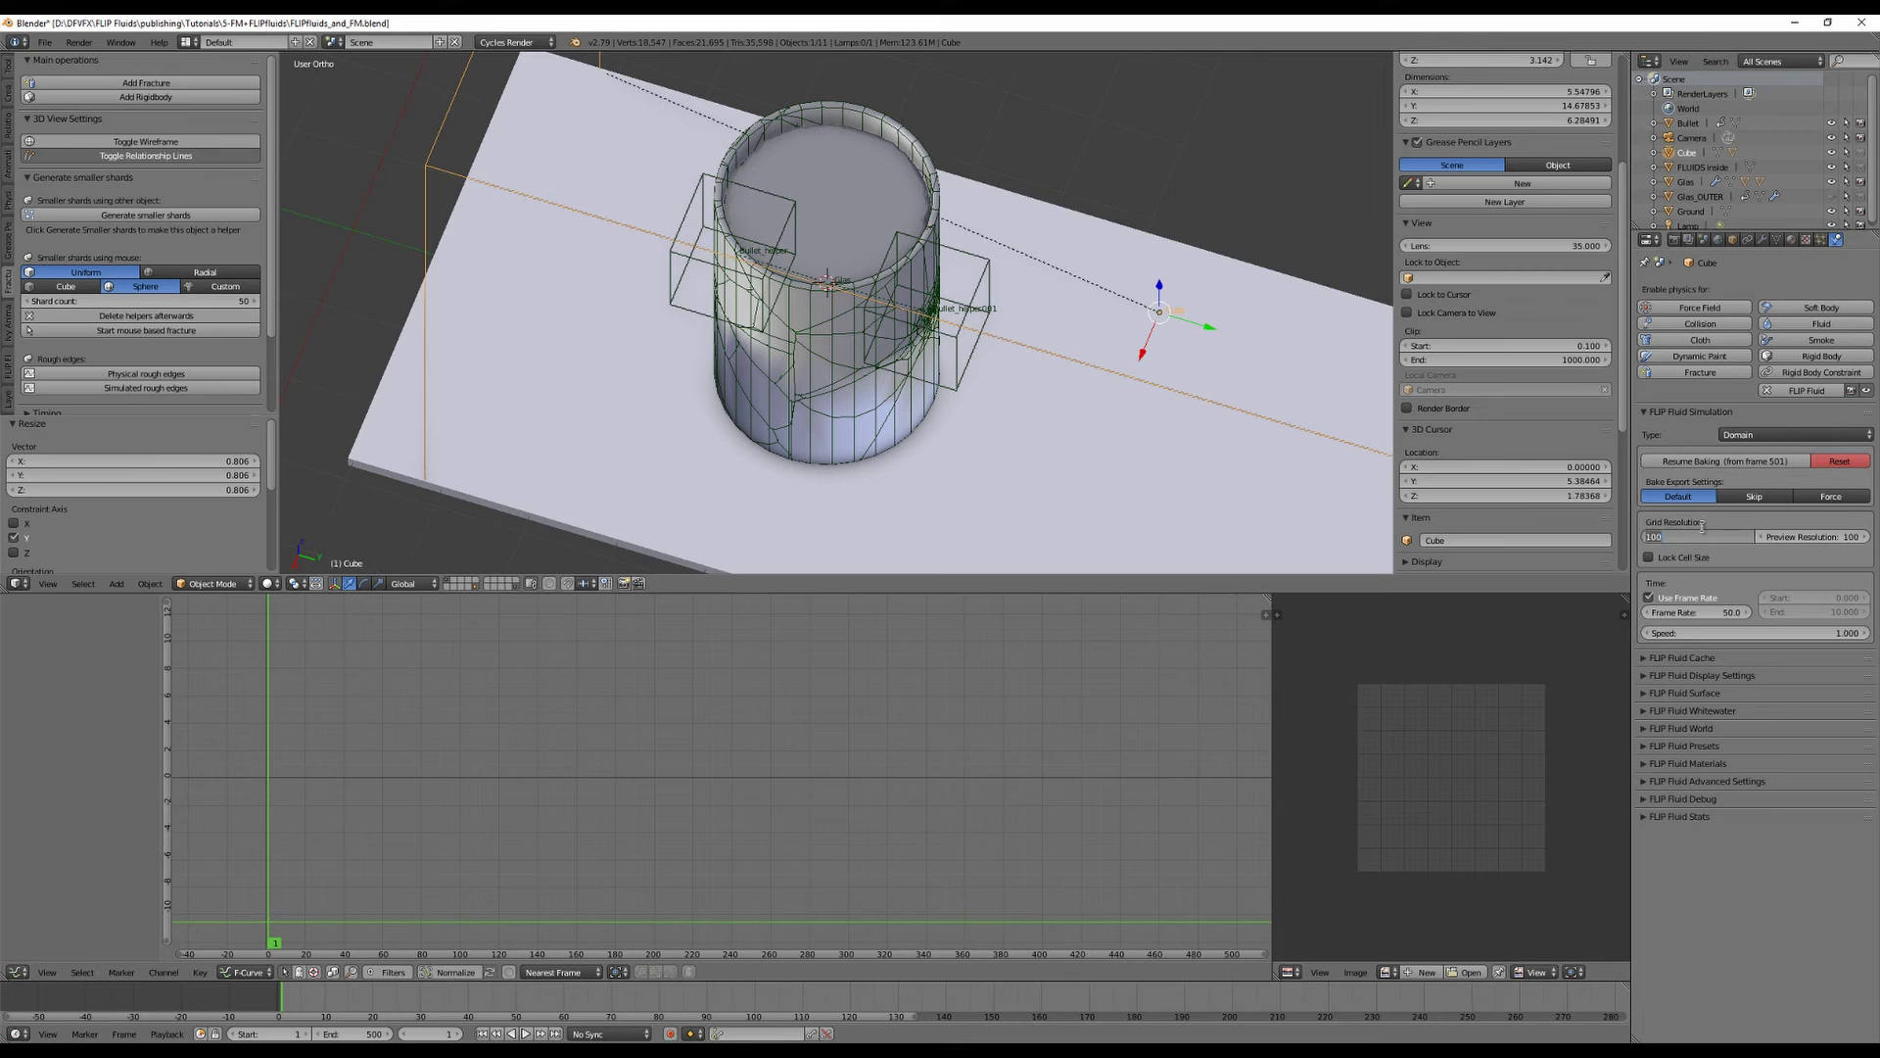
text(400)
key(Return)
click(1705, 536)
text(500)
key(Return)
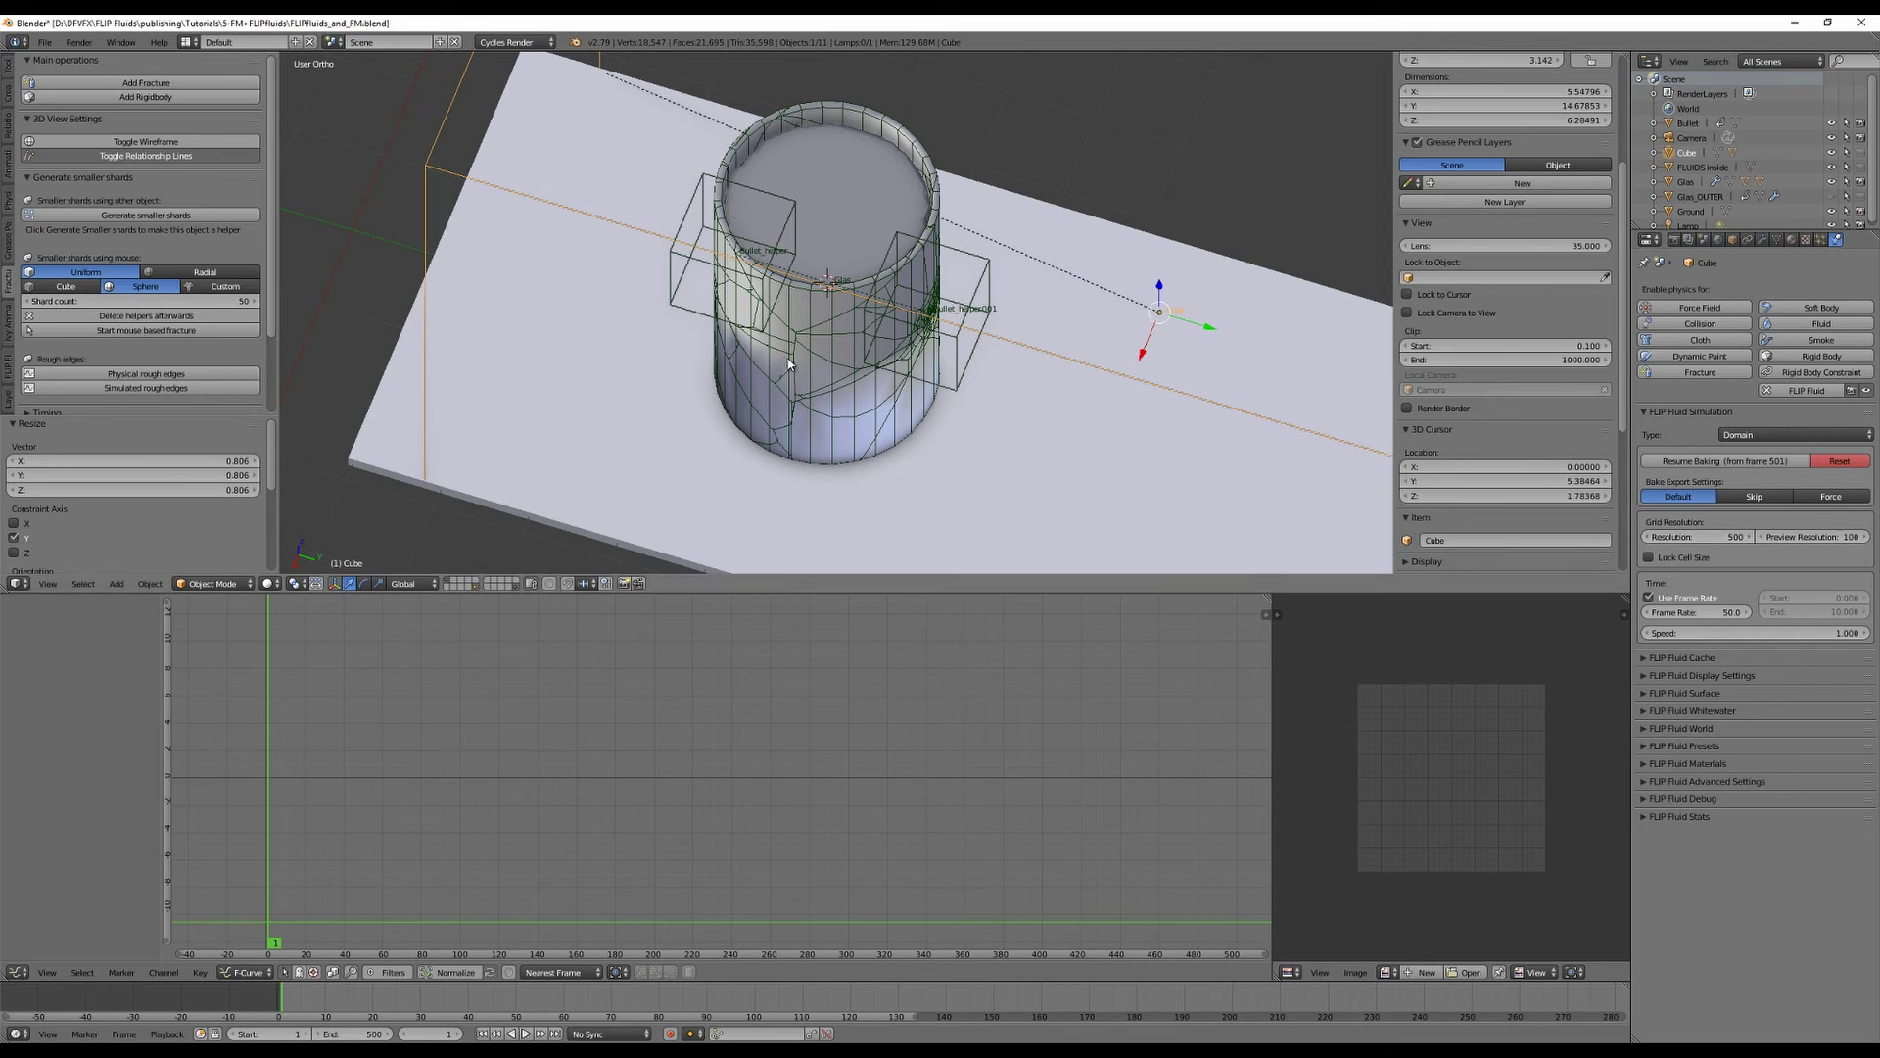
Set the Expand value of the glass's fluid obstacle to 0.3.
middle_drag(862, 367, 859, 326)
right_click(824, 251)
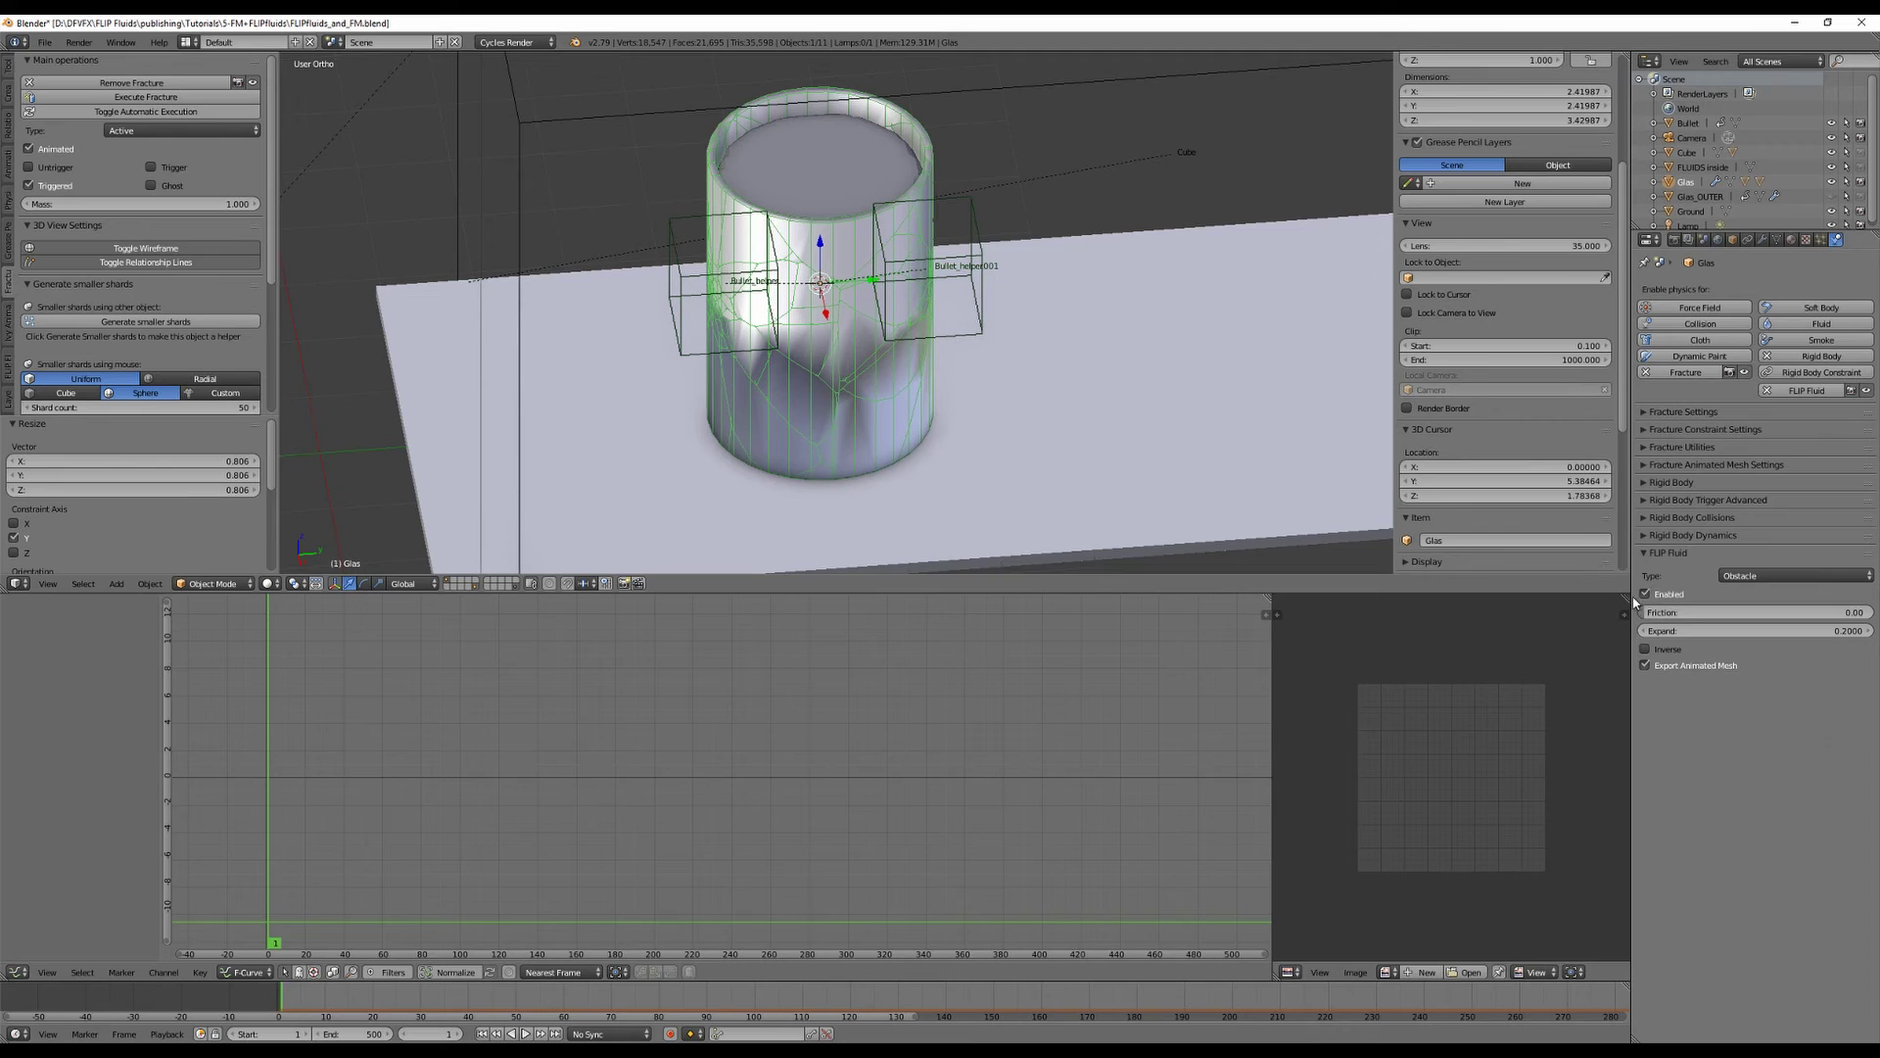
click(1772, 630)
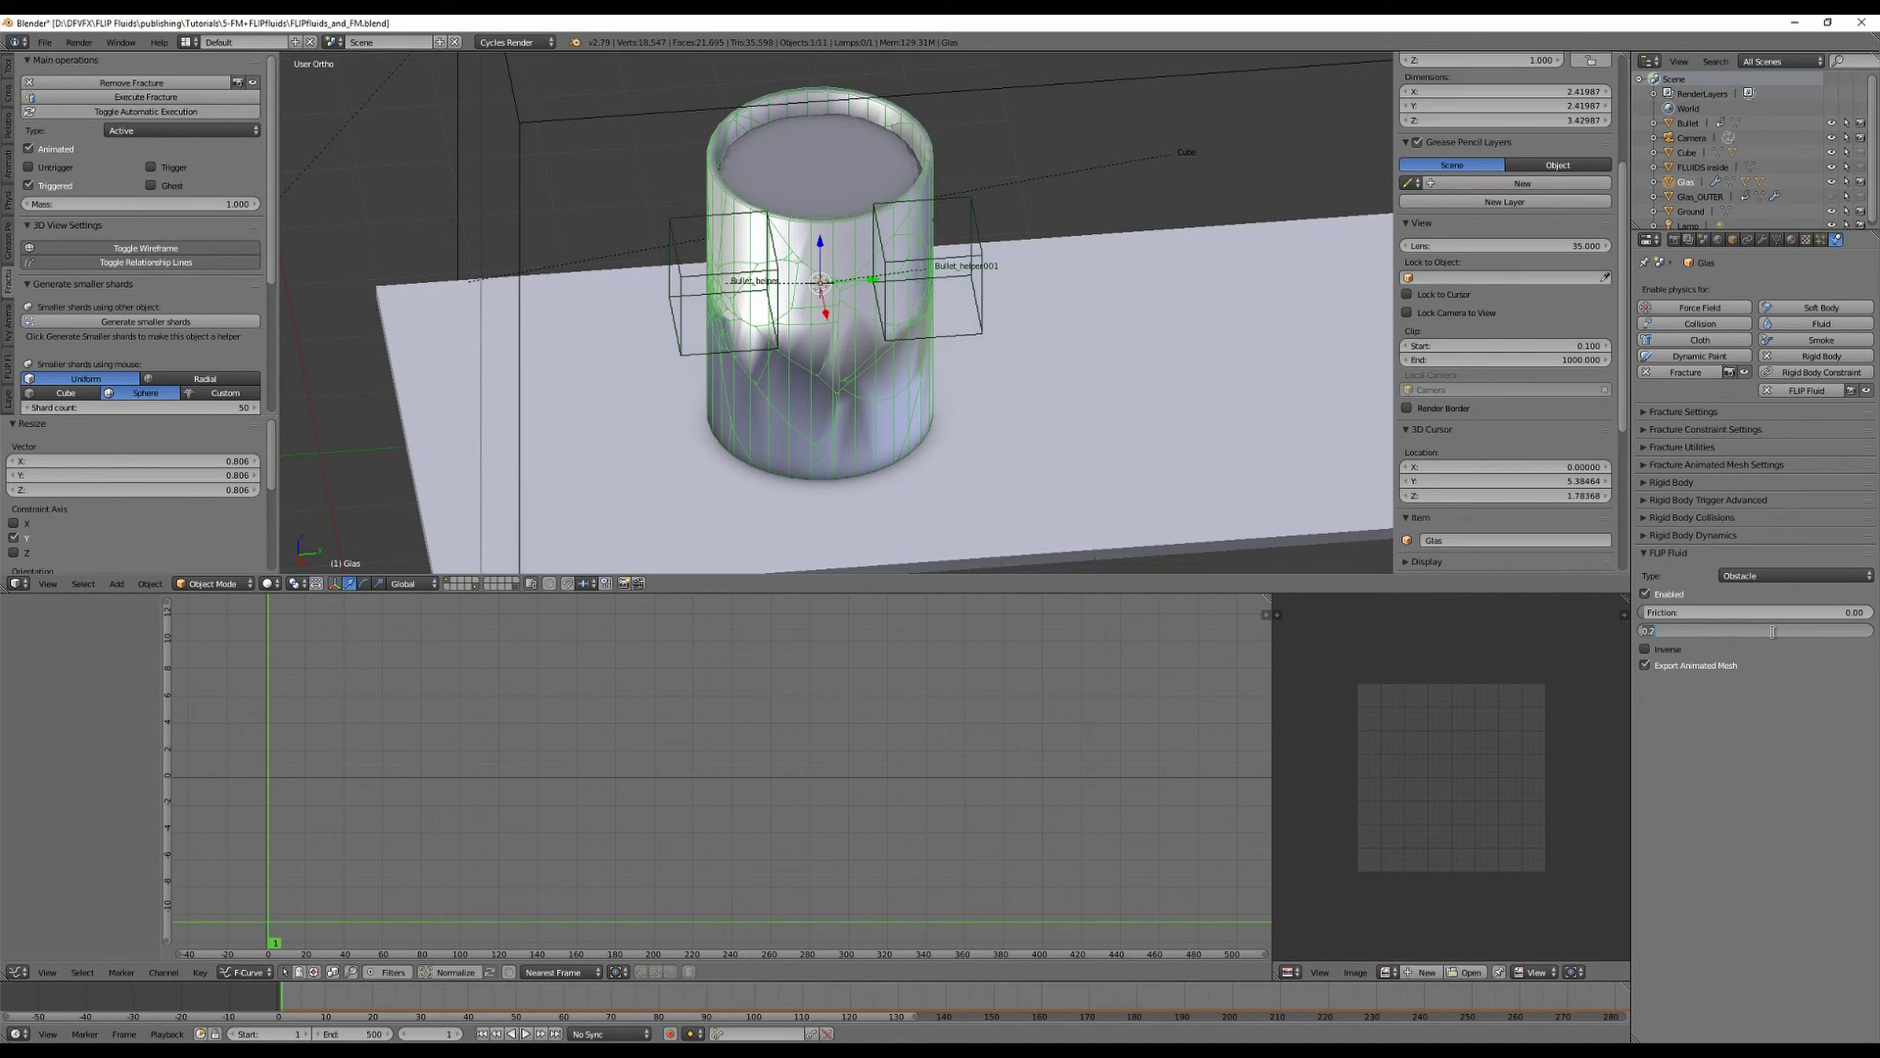
text(0.3)
key(Return)
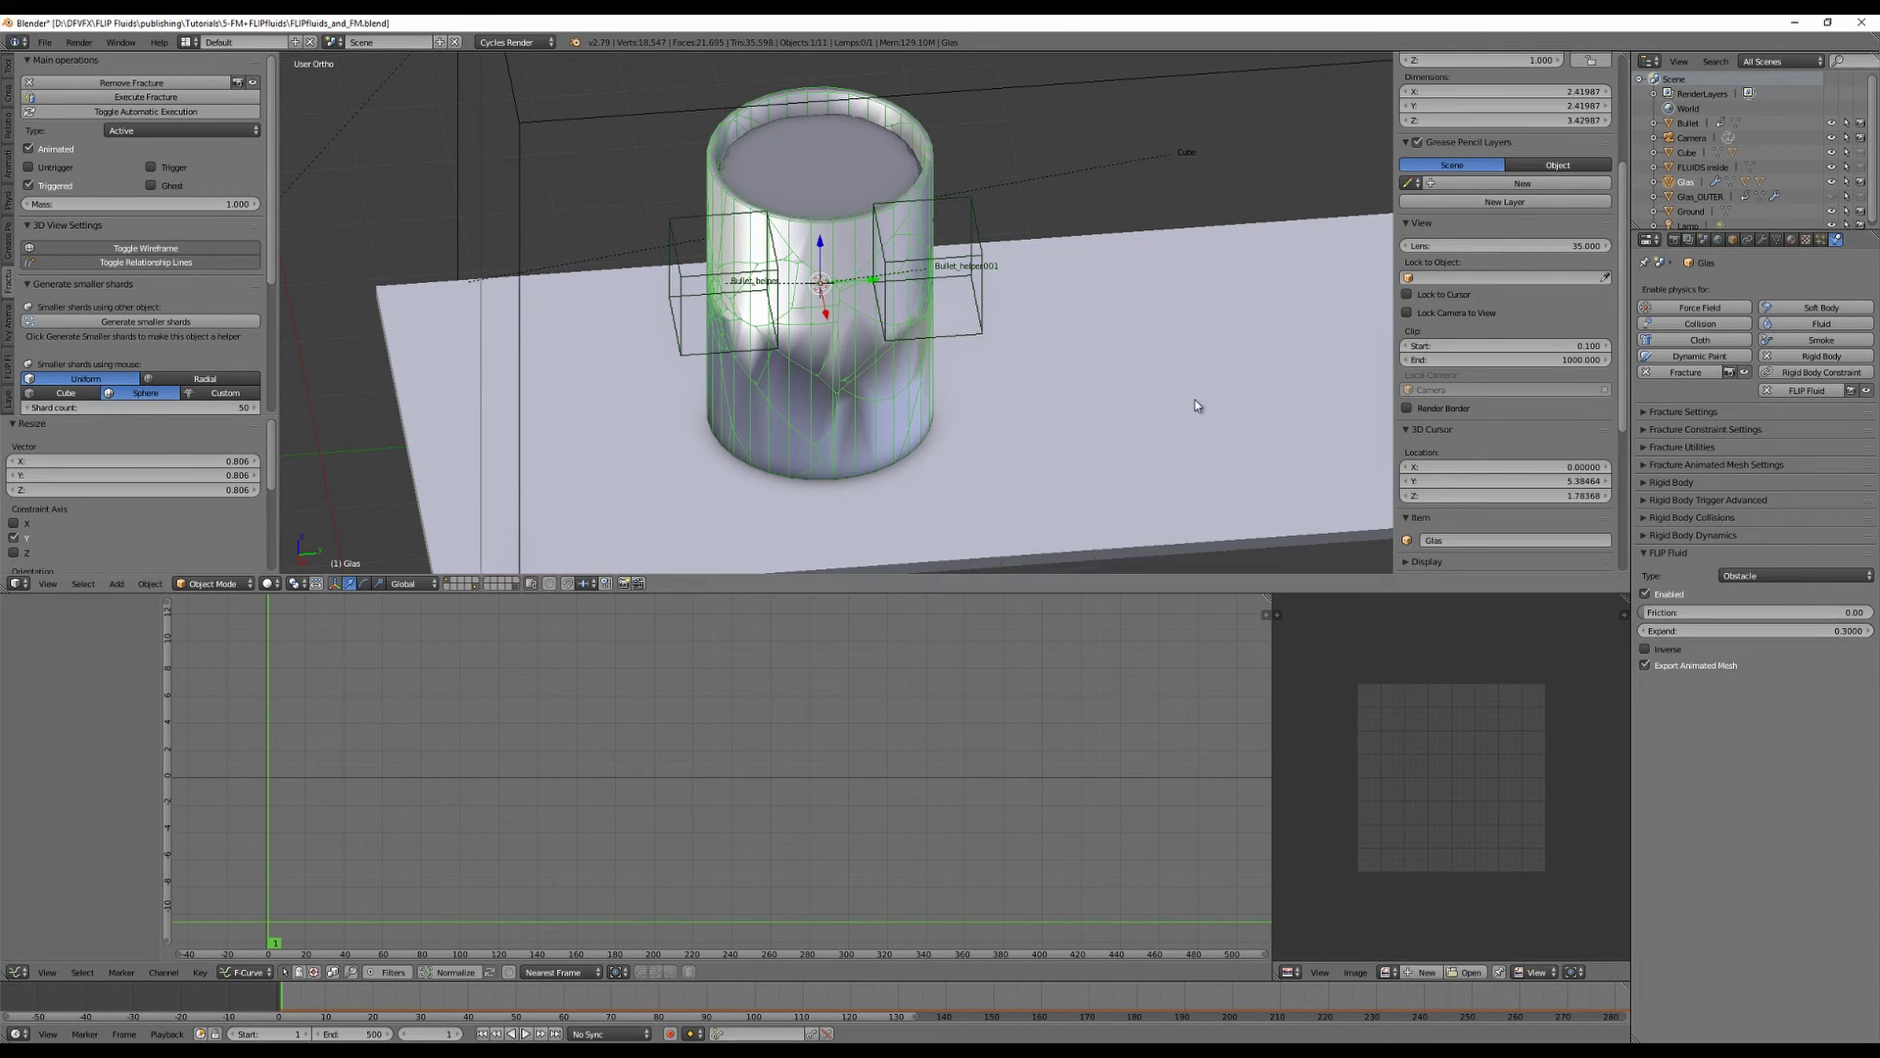
Review the glass's Solidify and Fracture modifiers and its fracture utilities, including the object conversion options.
click(1762, 240)
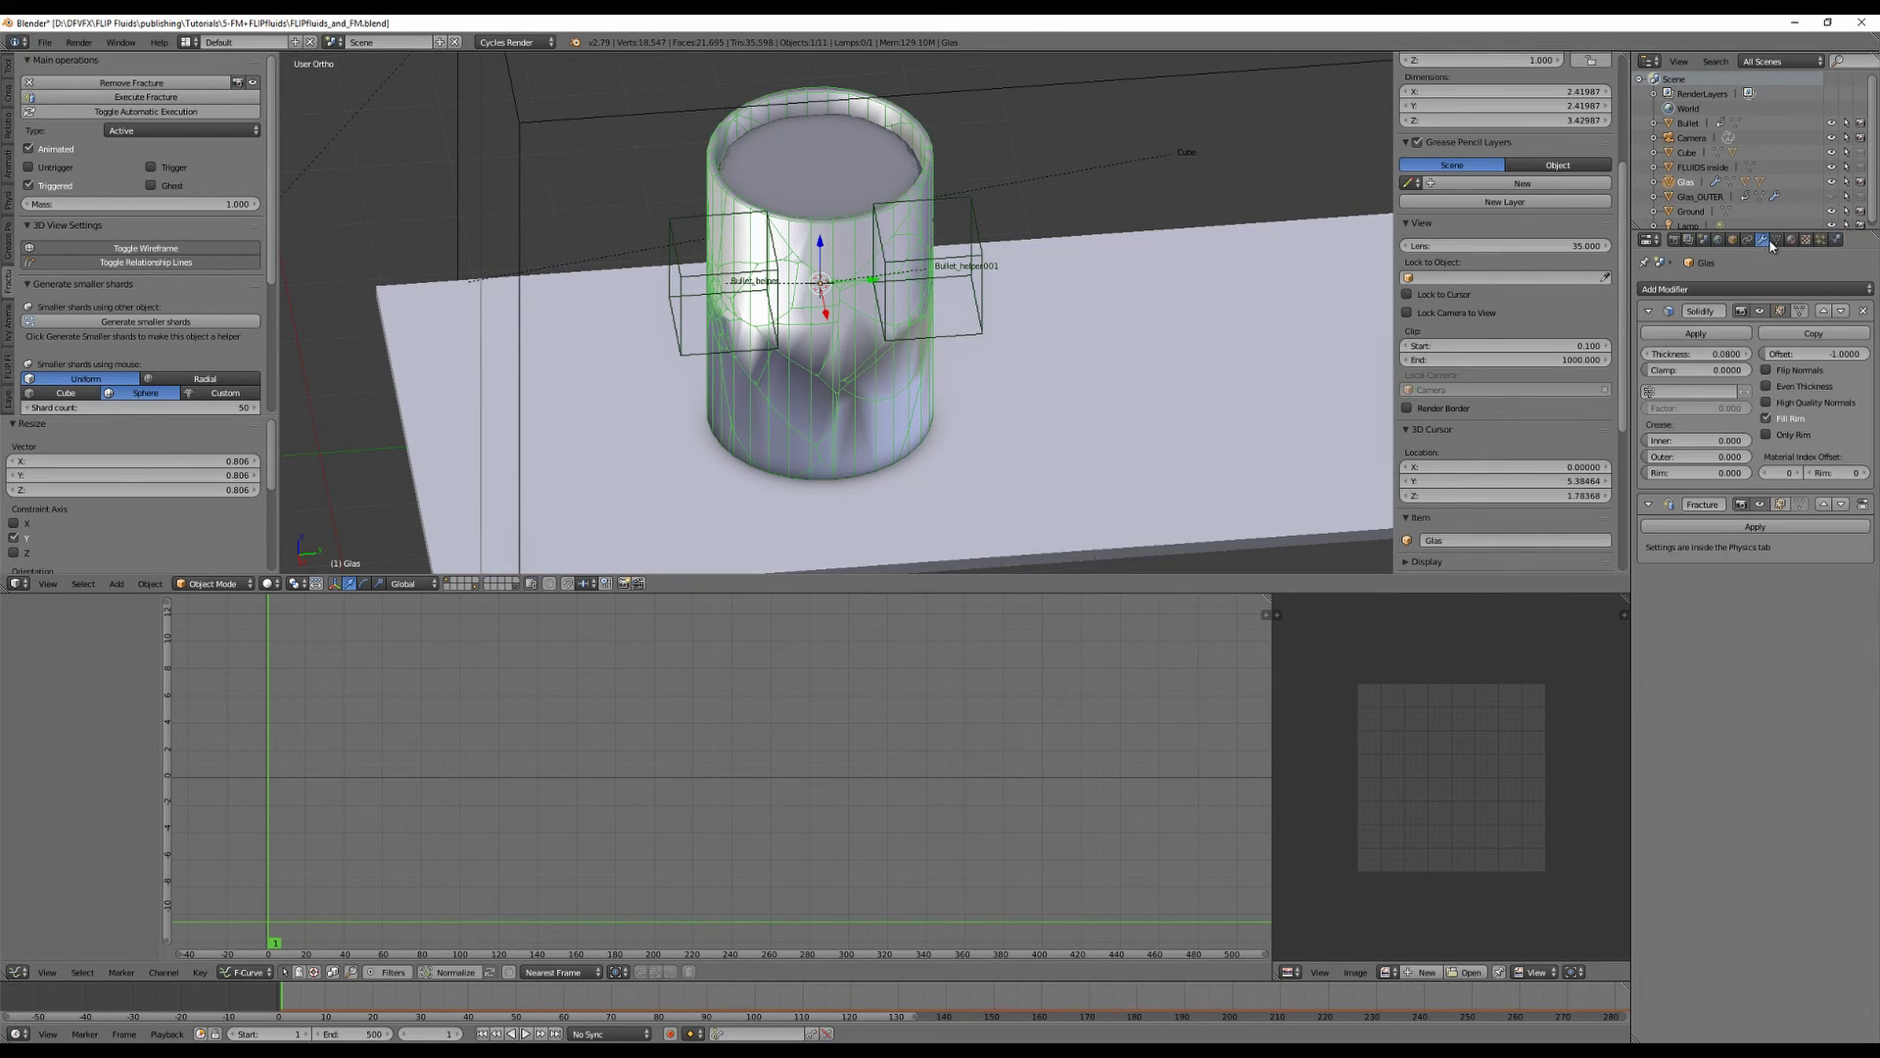
click(1648, 311)
click(1648, 337)
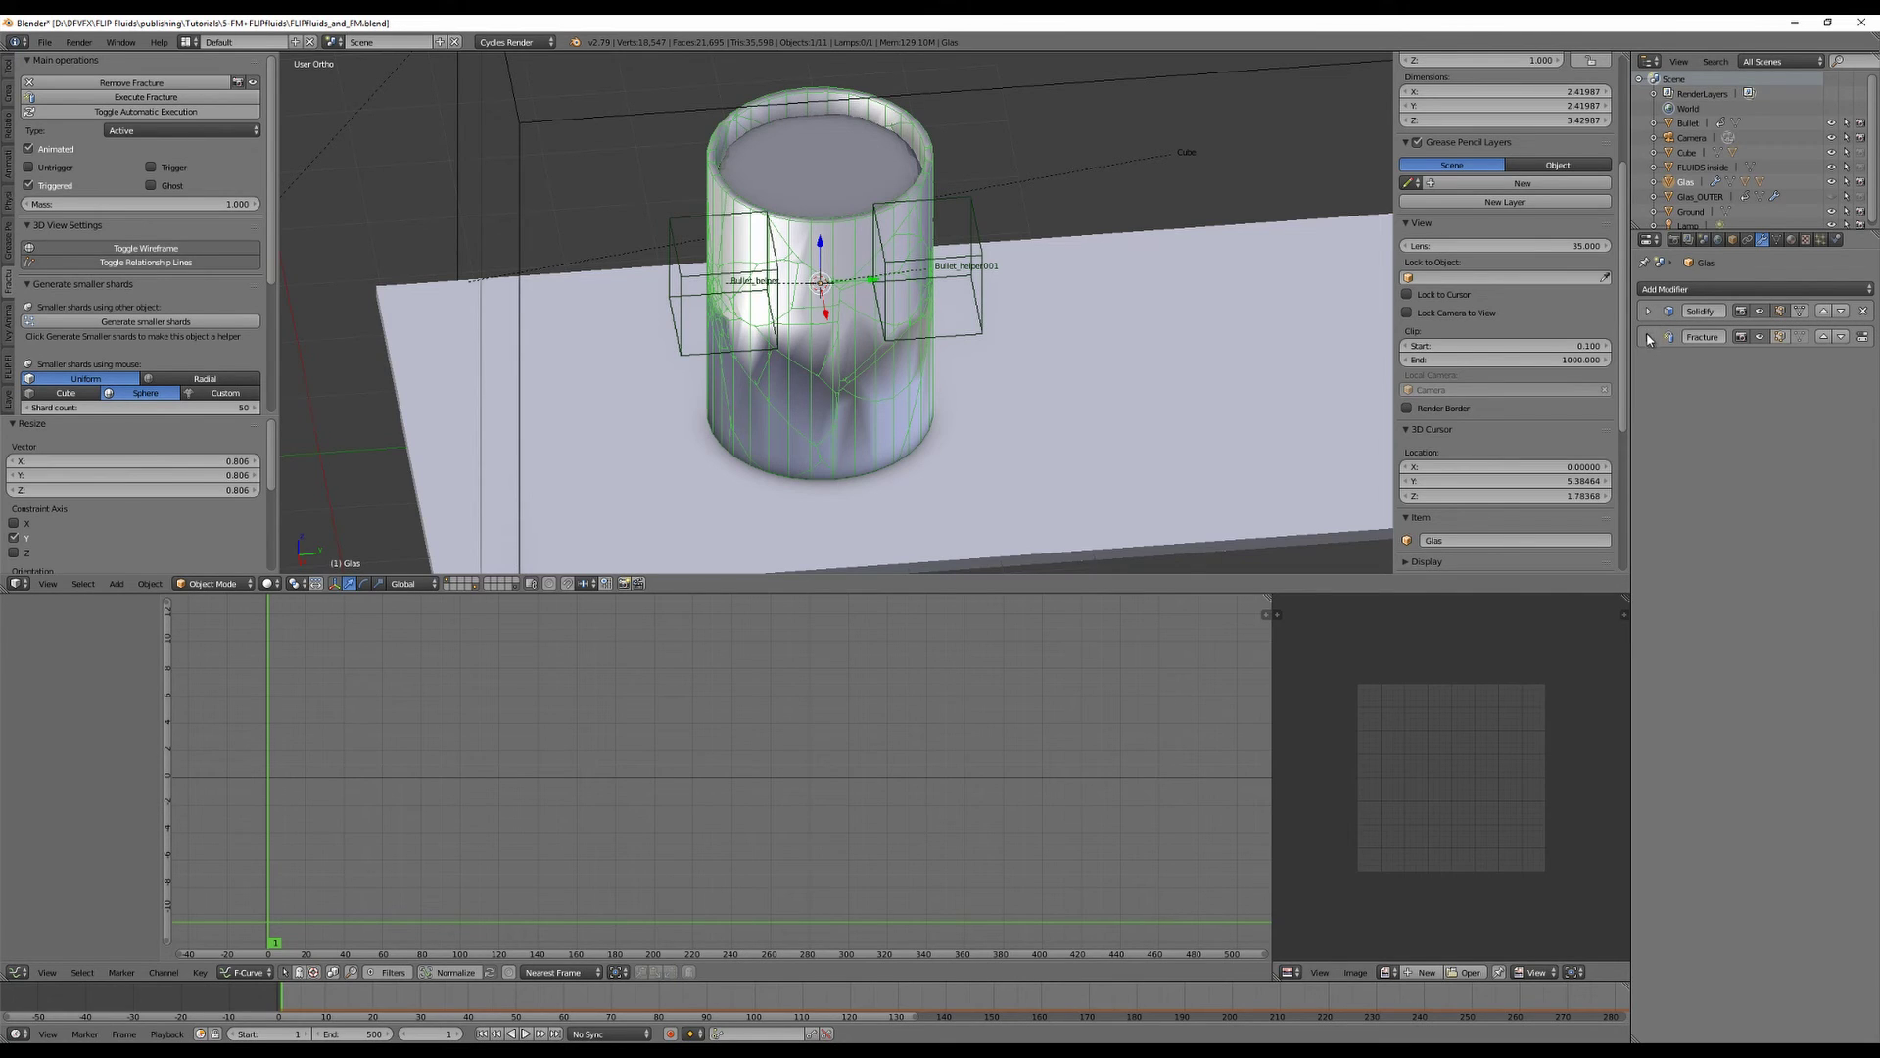
click(1837, 240)
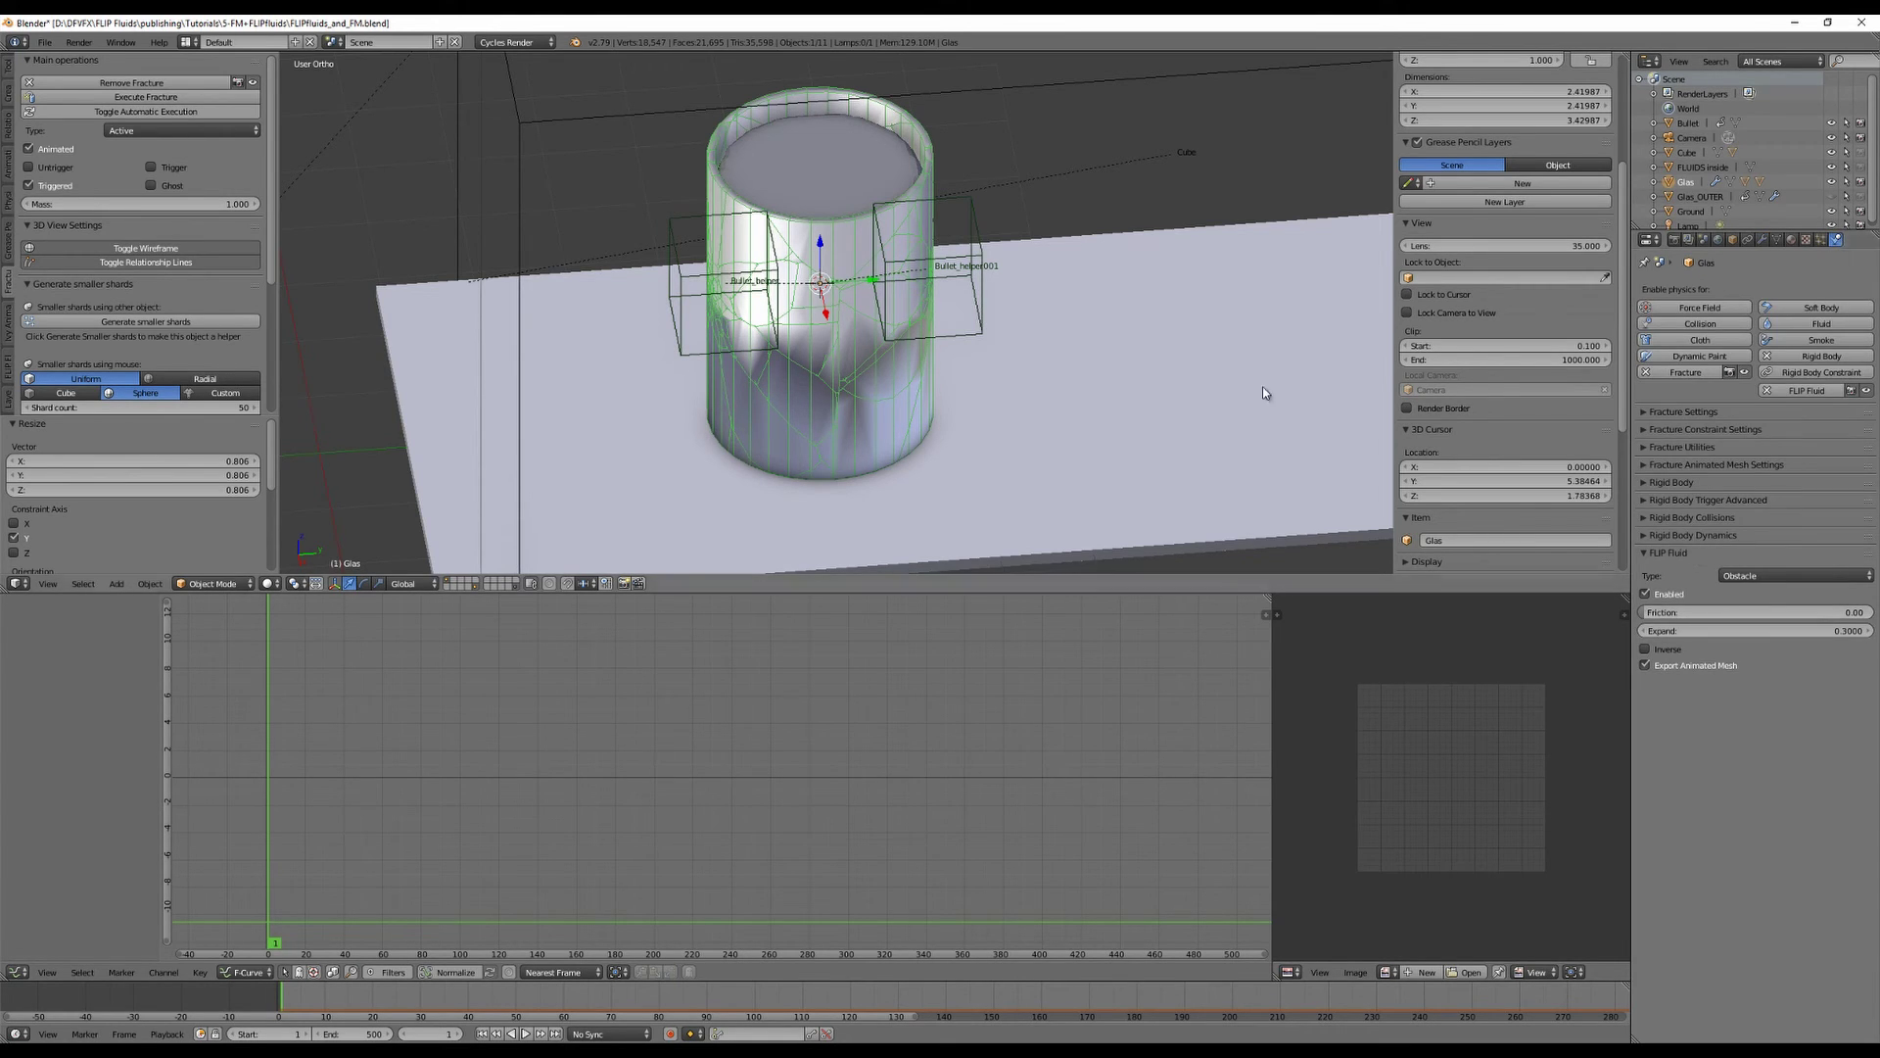
click(1643, 554)
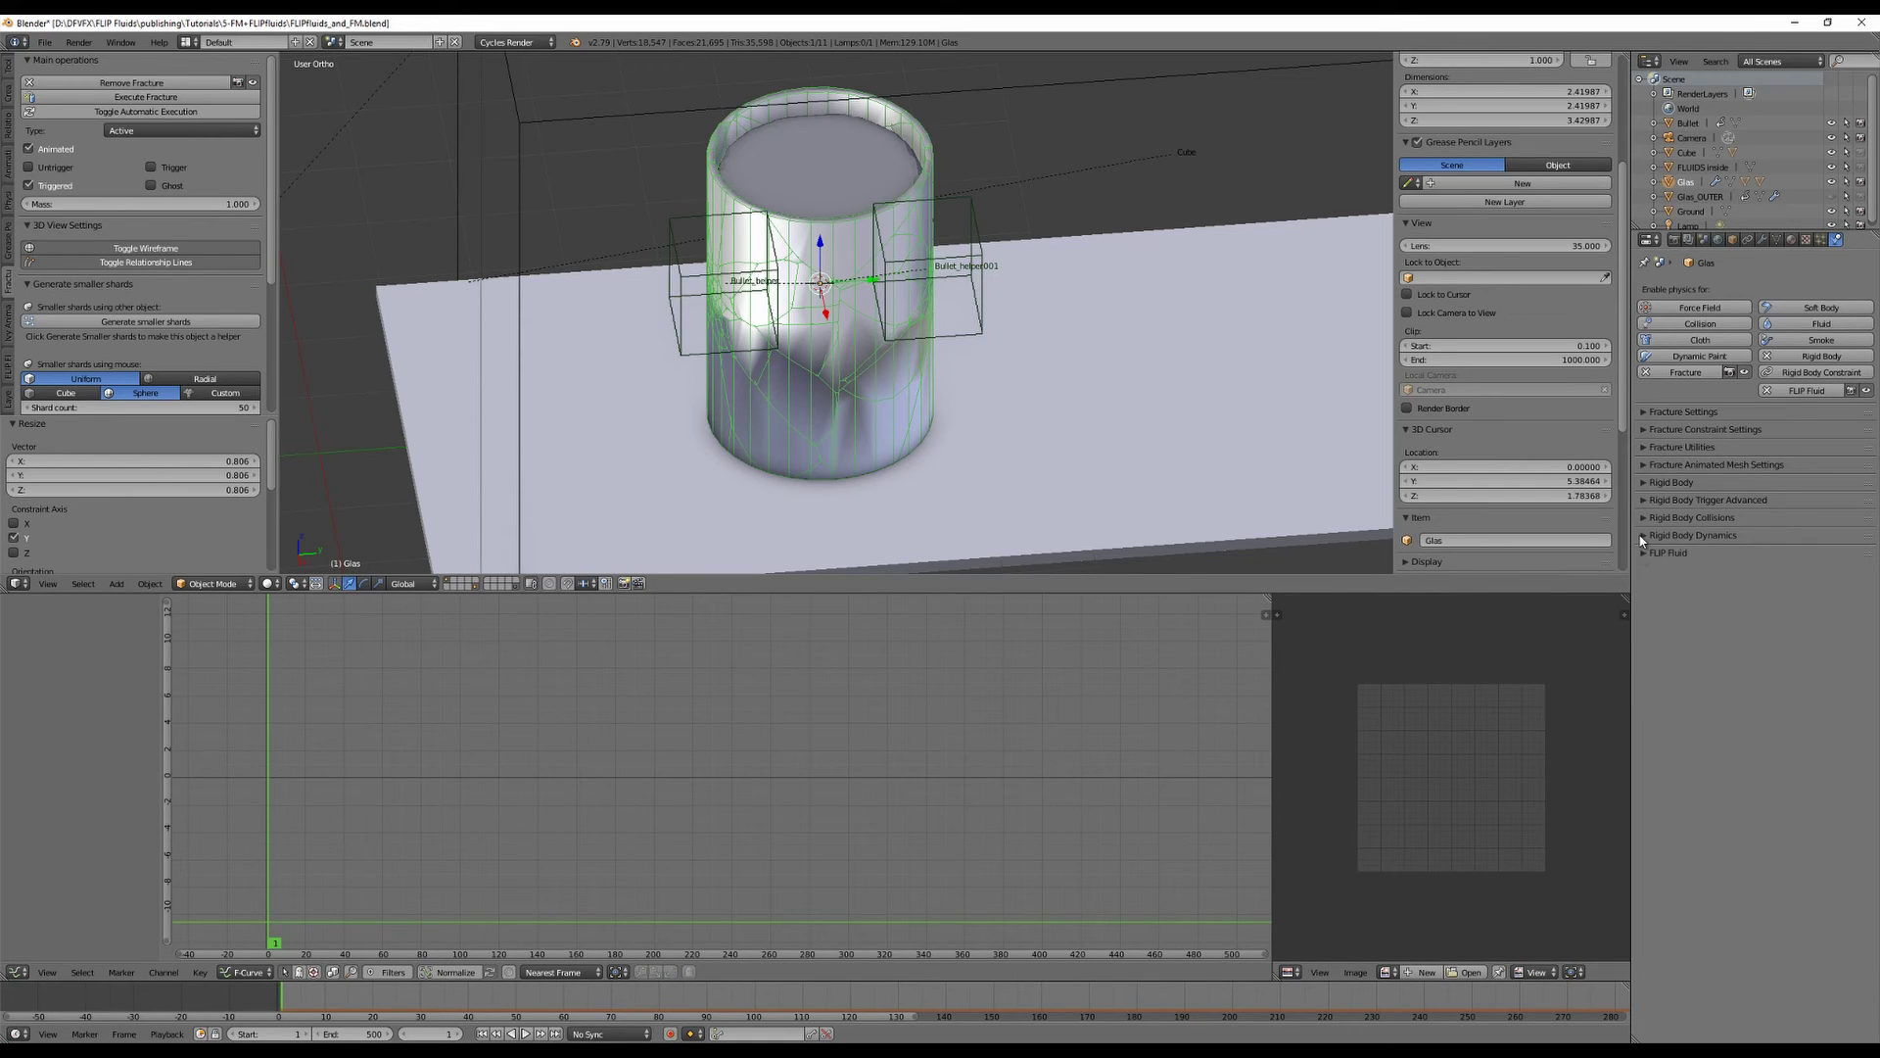
click(1645, 446)
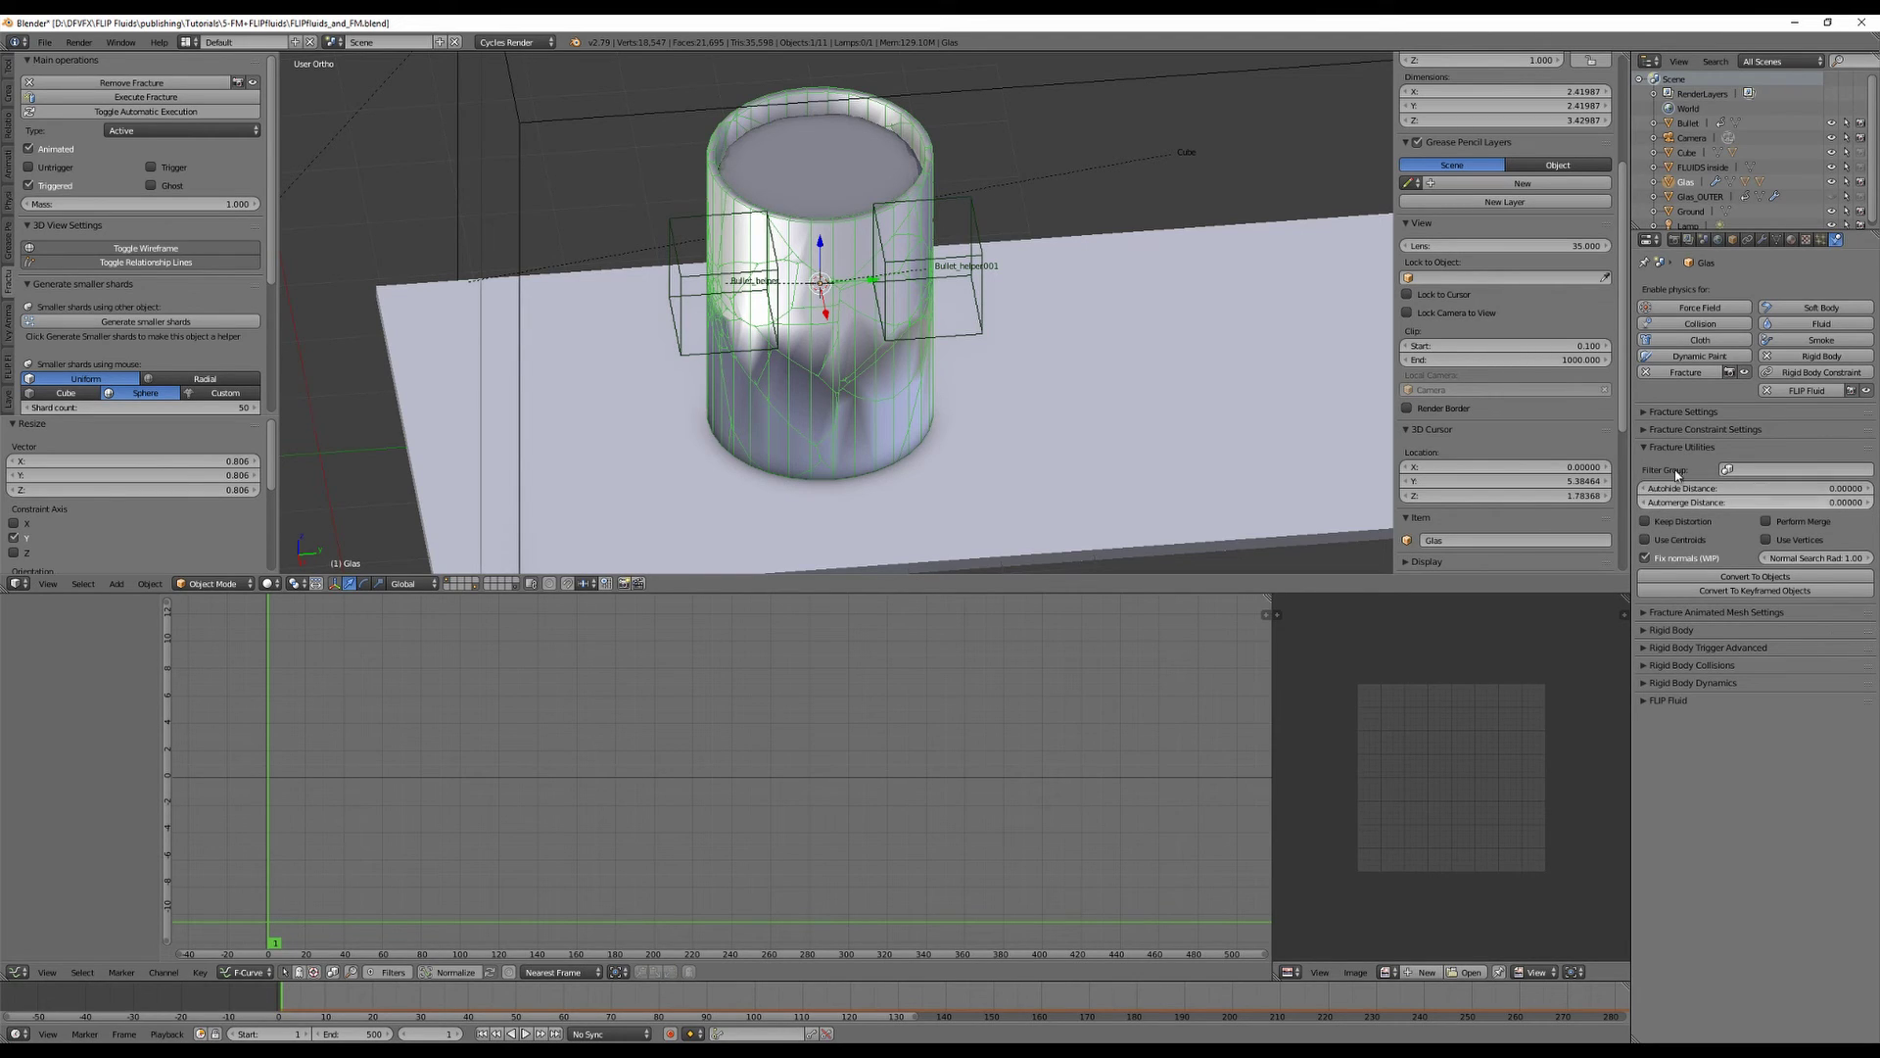
click(1646, 447)
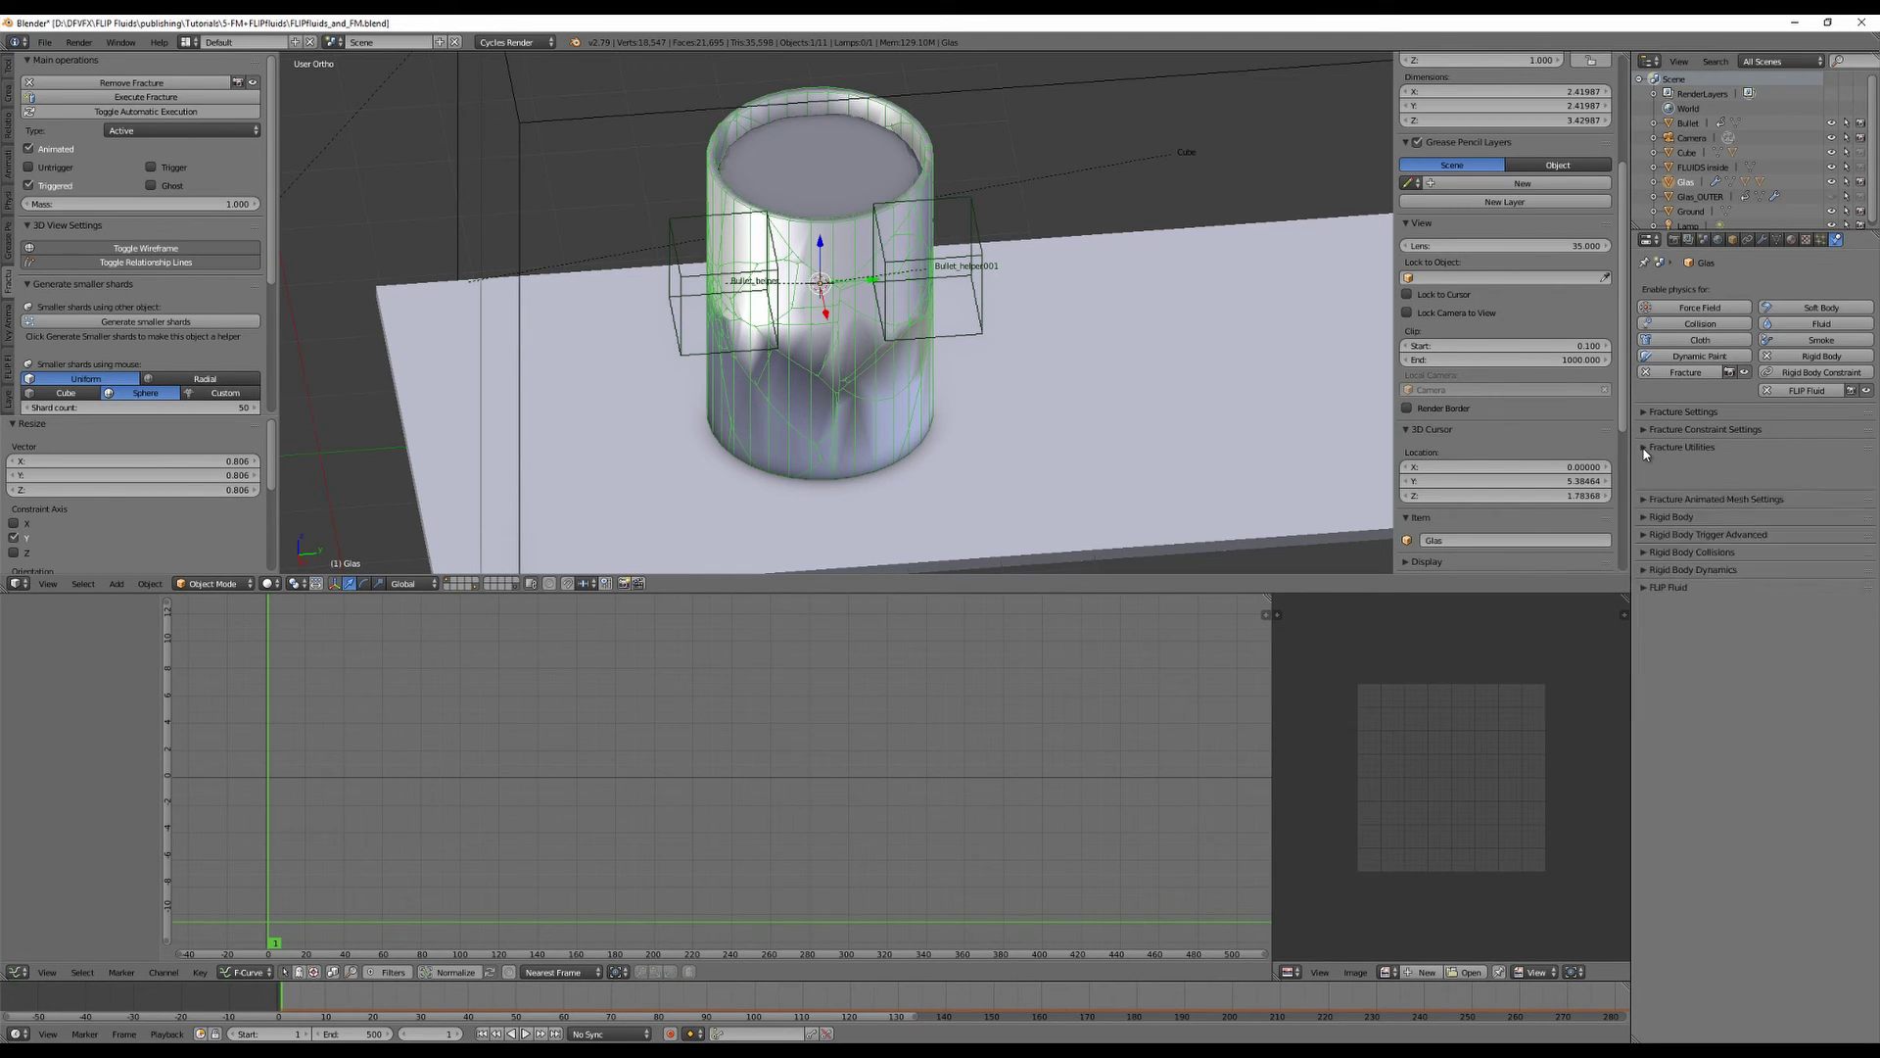
Select the fluid domain and look over its settings and the scene around the glass.
scroll(1270, 232, down, 1)
scroll(1270, 233, down, 2)
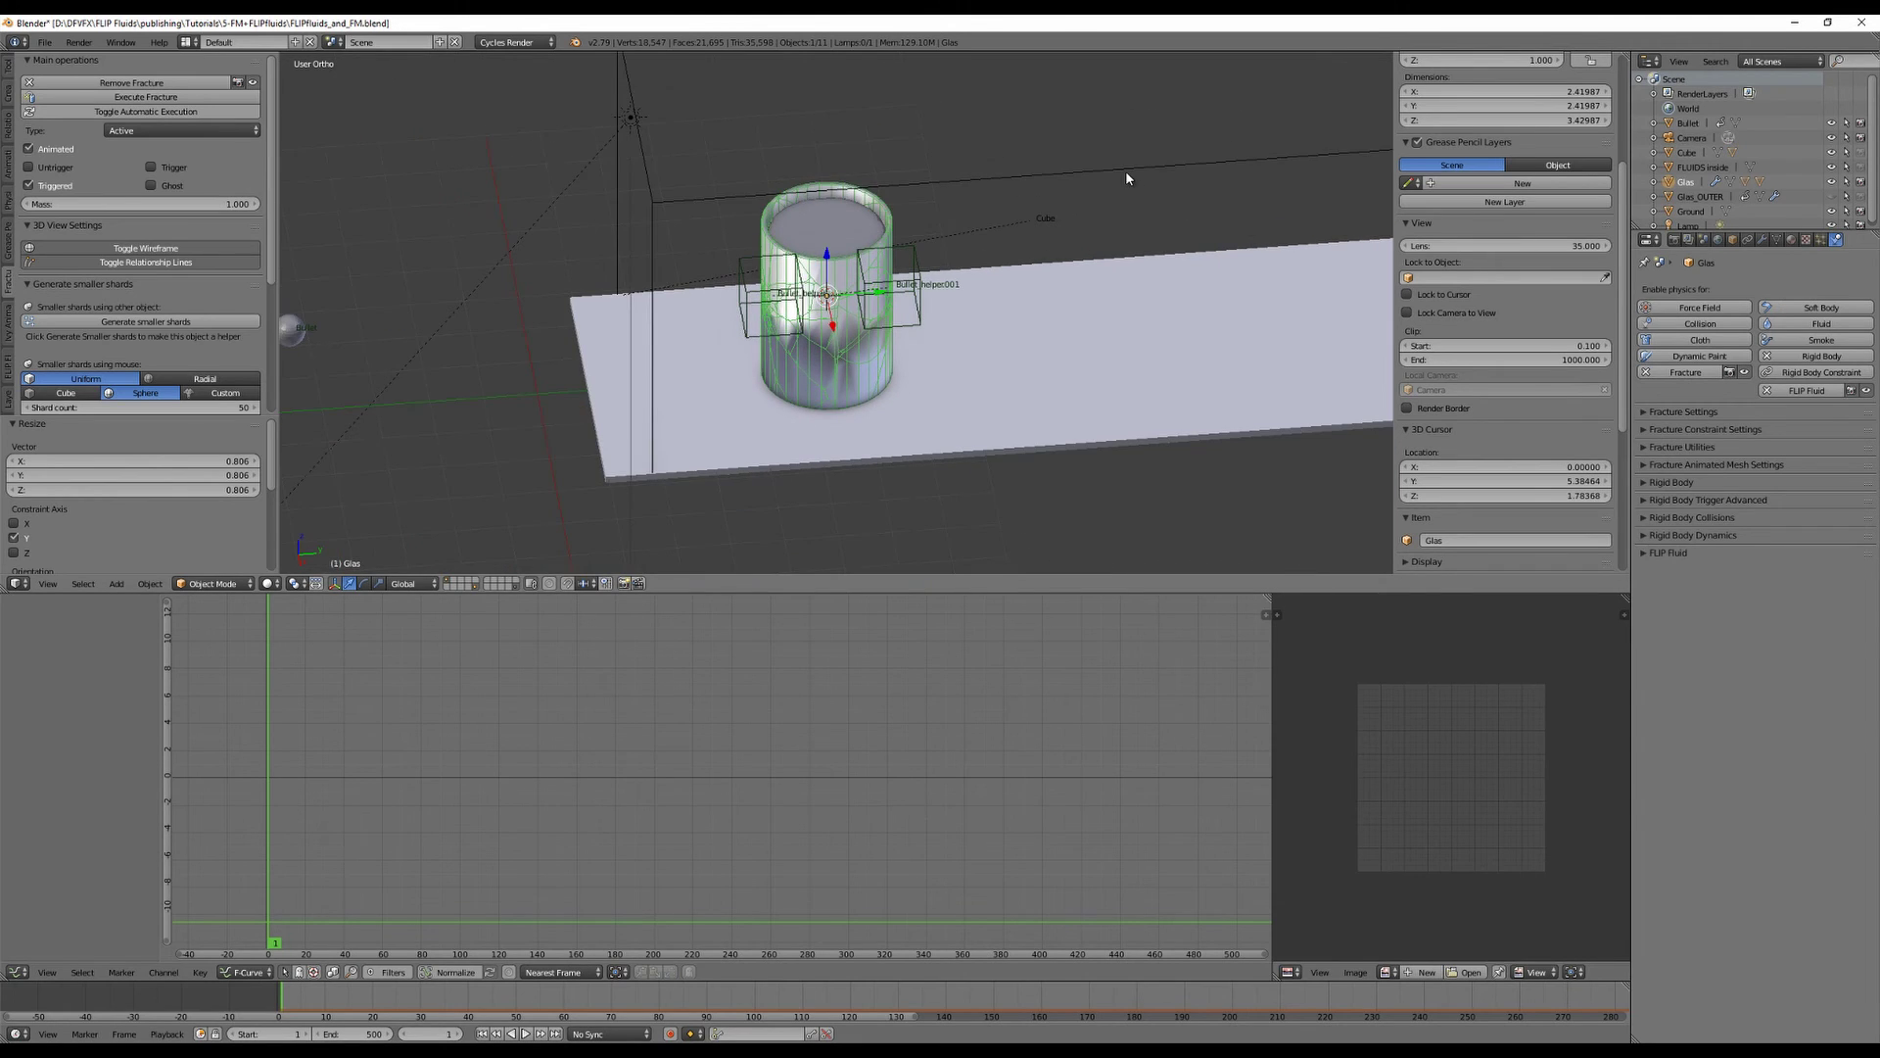
right_click(1126, 170)
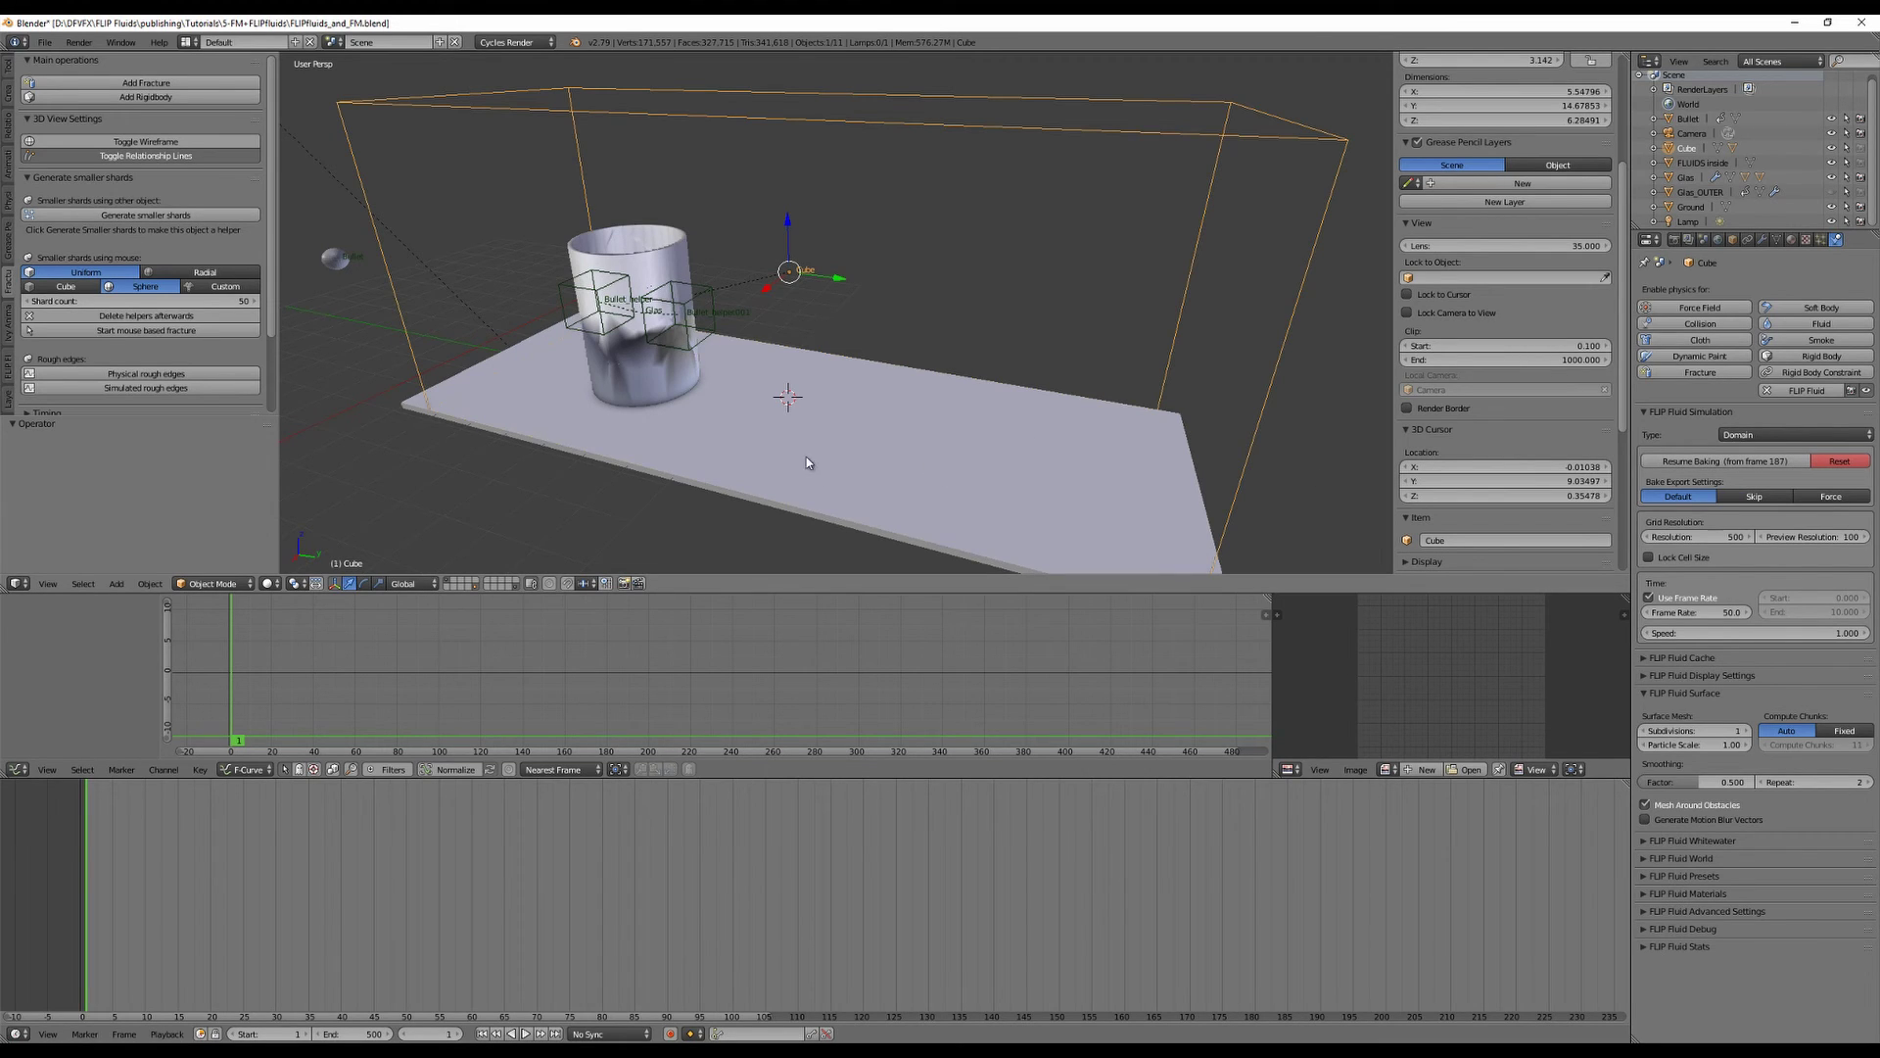
scroll(793, 450, up, 2)
scroll(773, 445, down, 1)
middle_drag(772, 443, 791, 443)
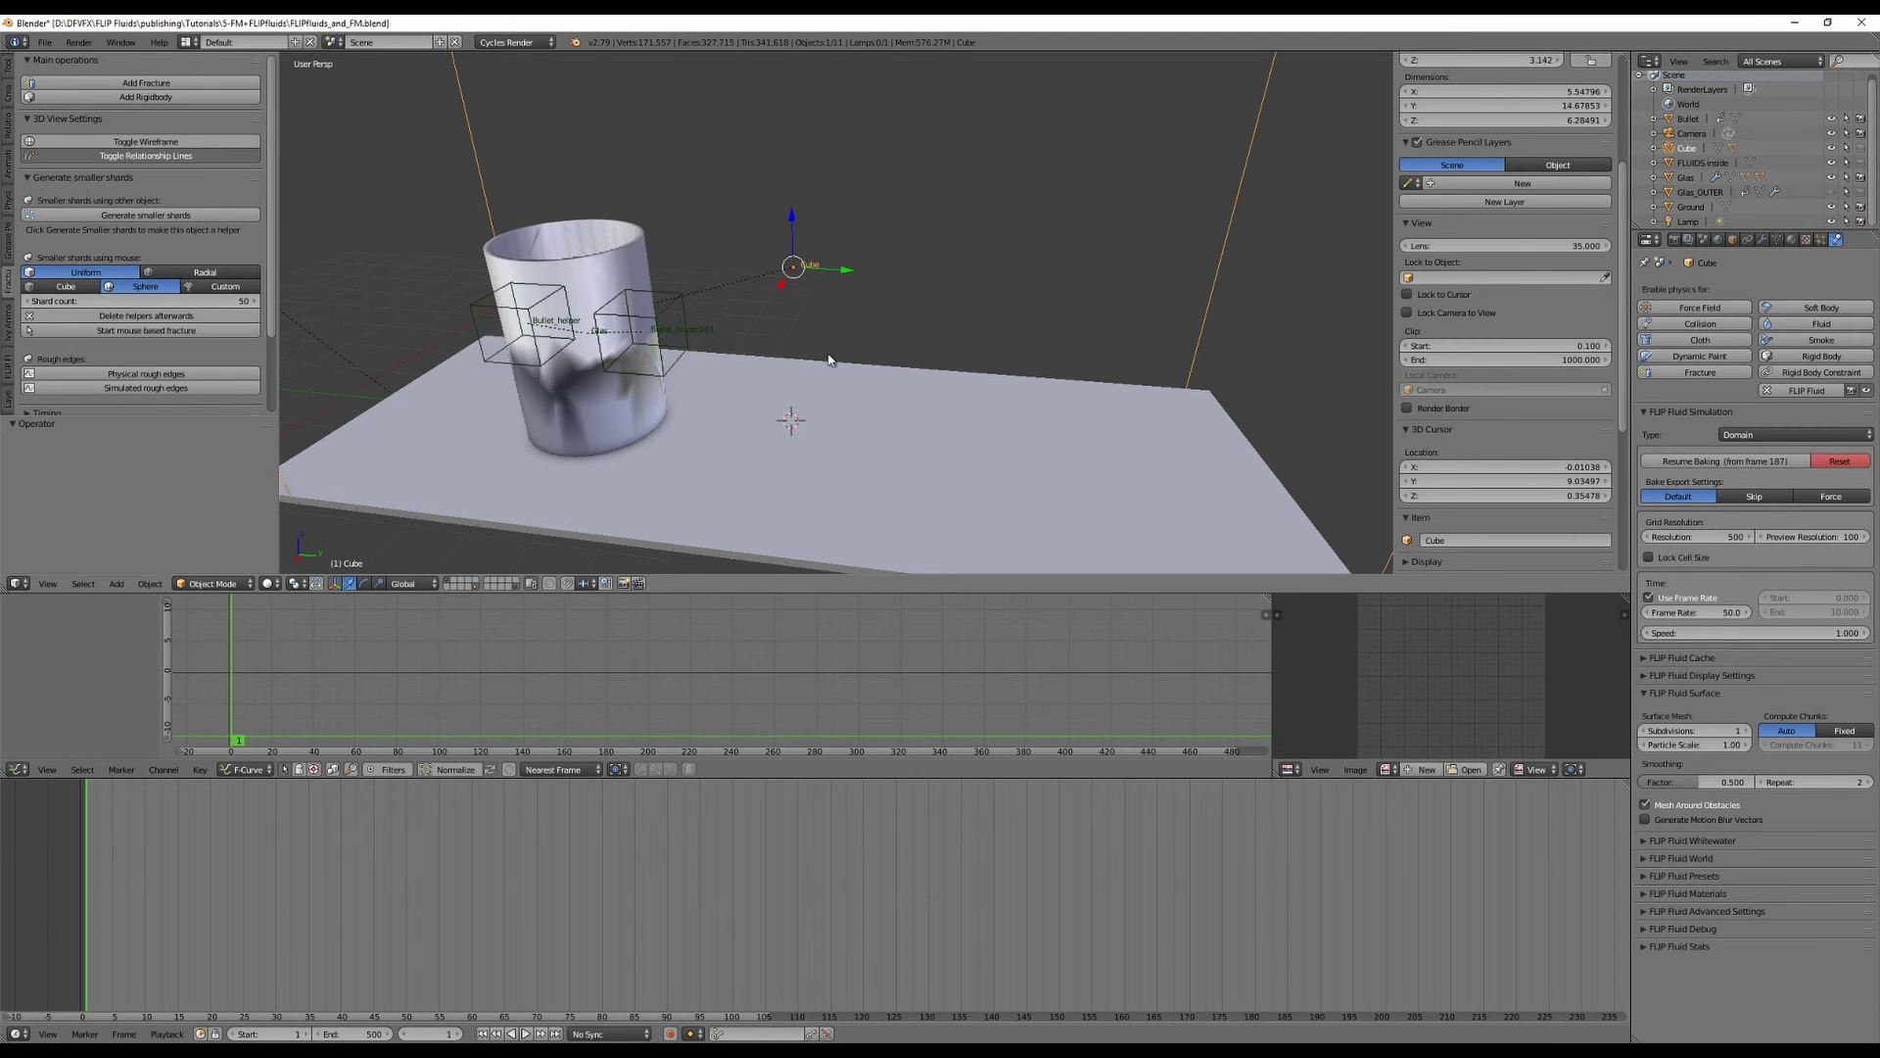
middle_drag(828, 360, 879, 323)
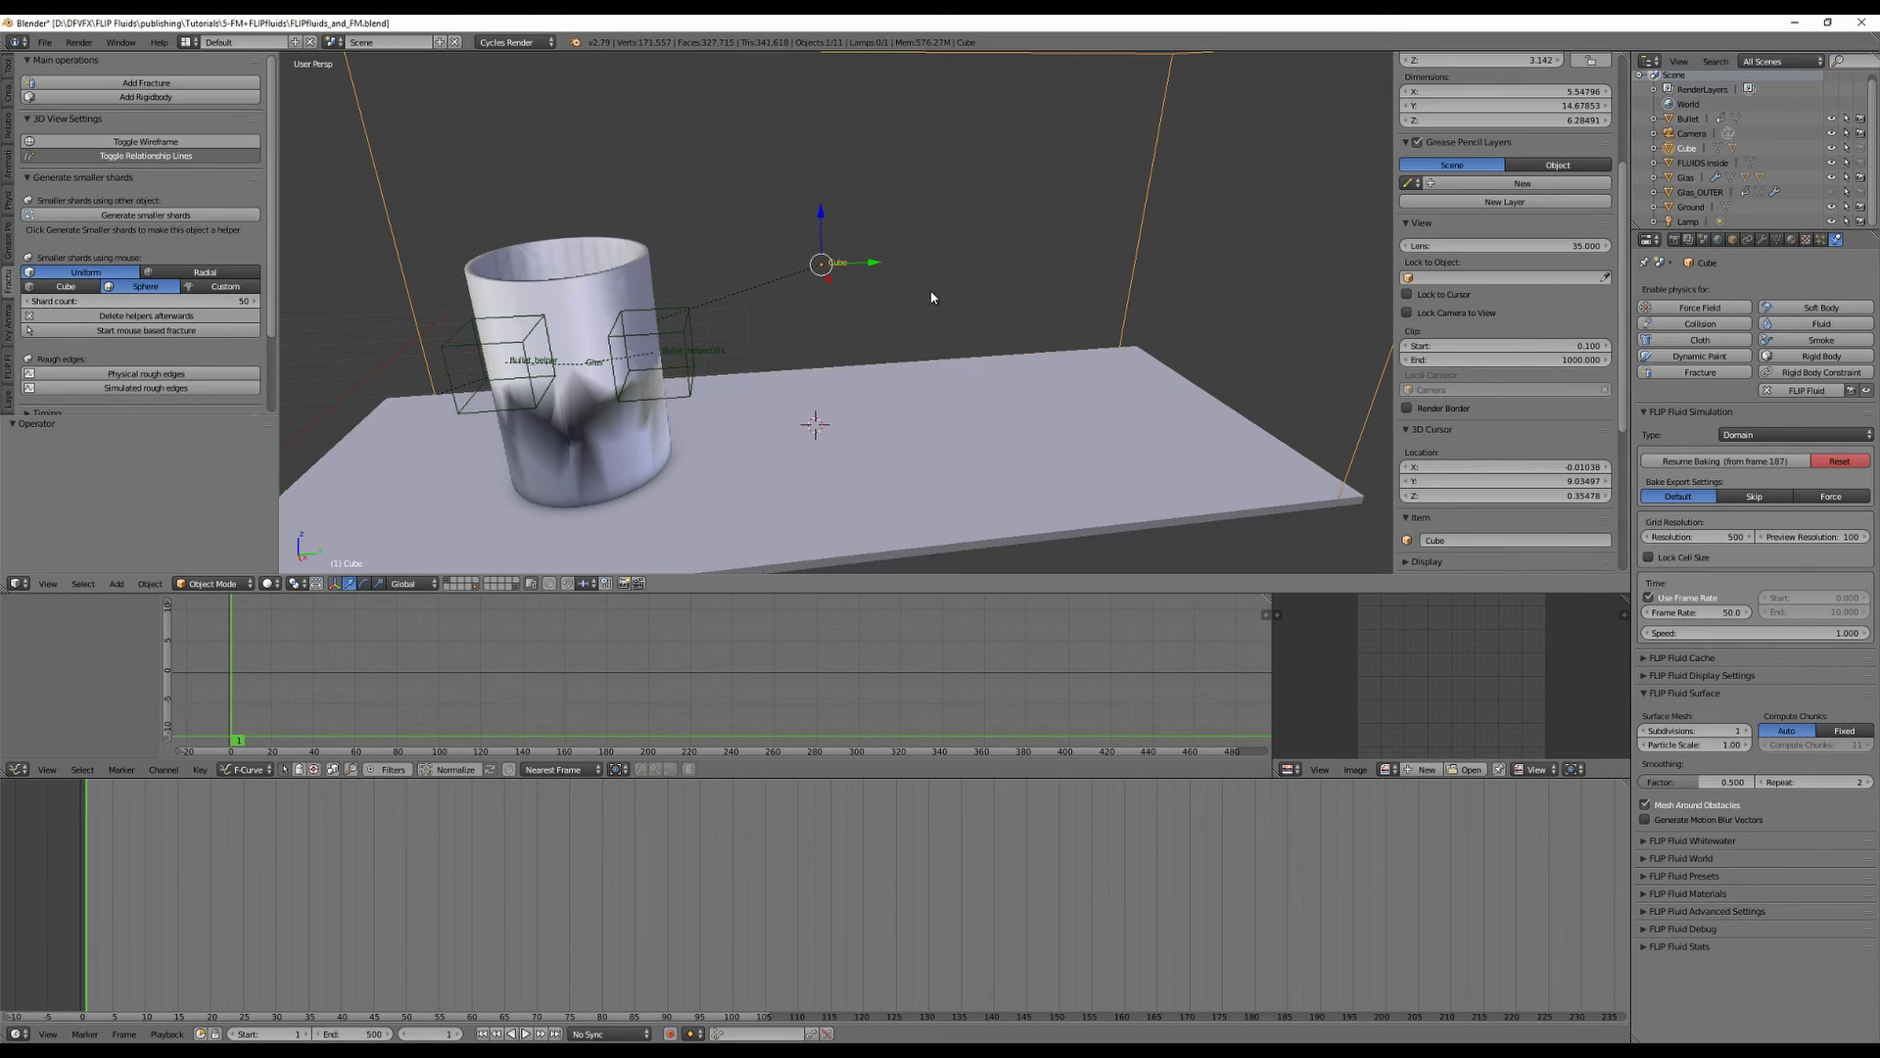
Select the hidden Glas_OUTER obstacle, show it in the viewport and view it from above.
click(1703, 193)
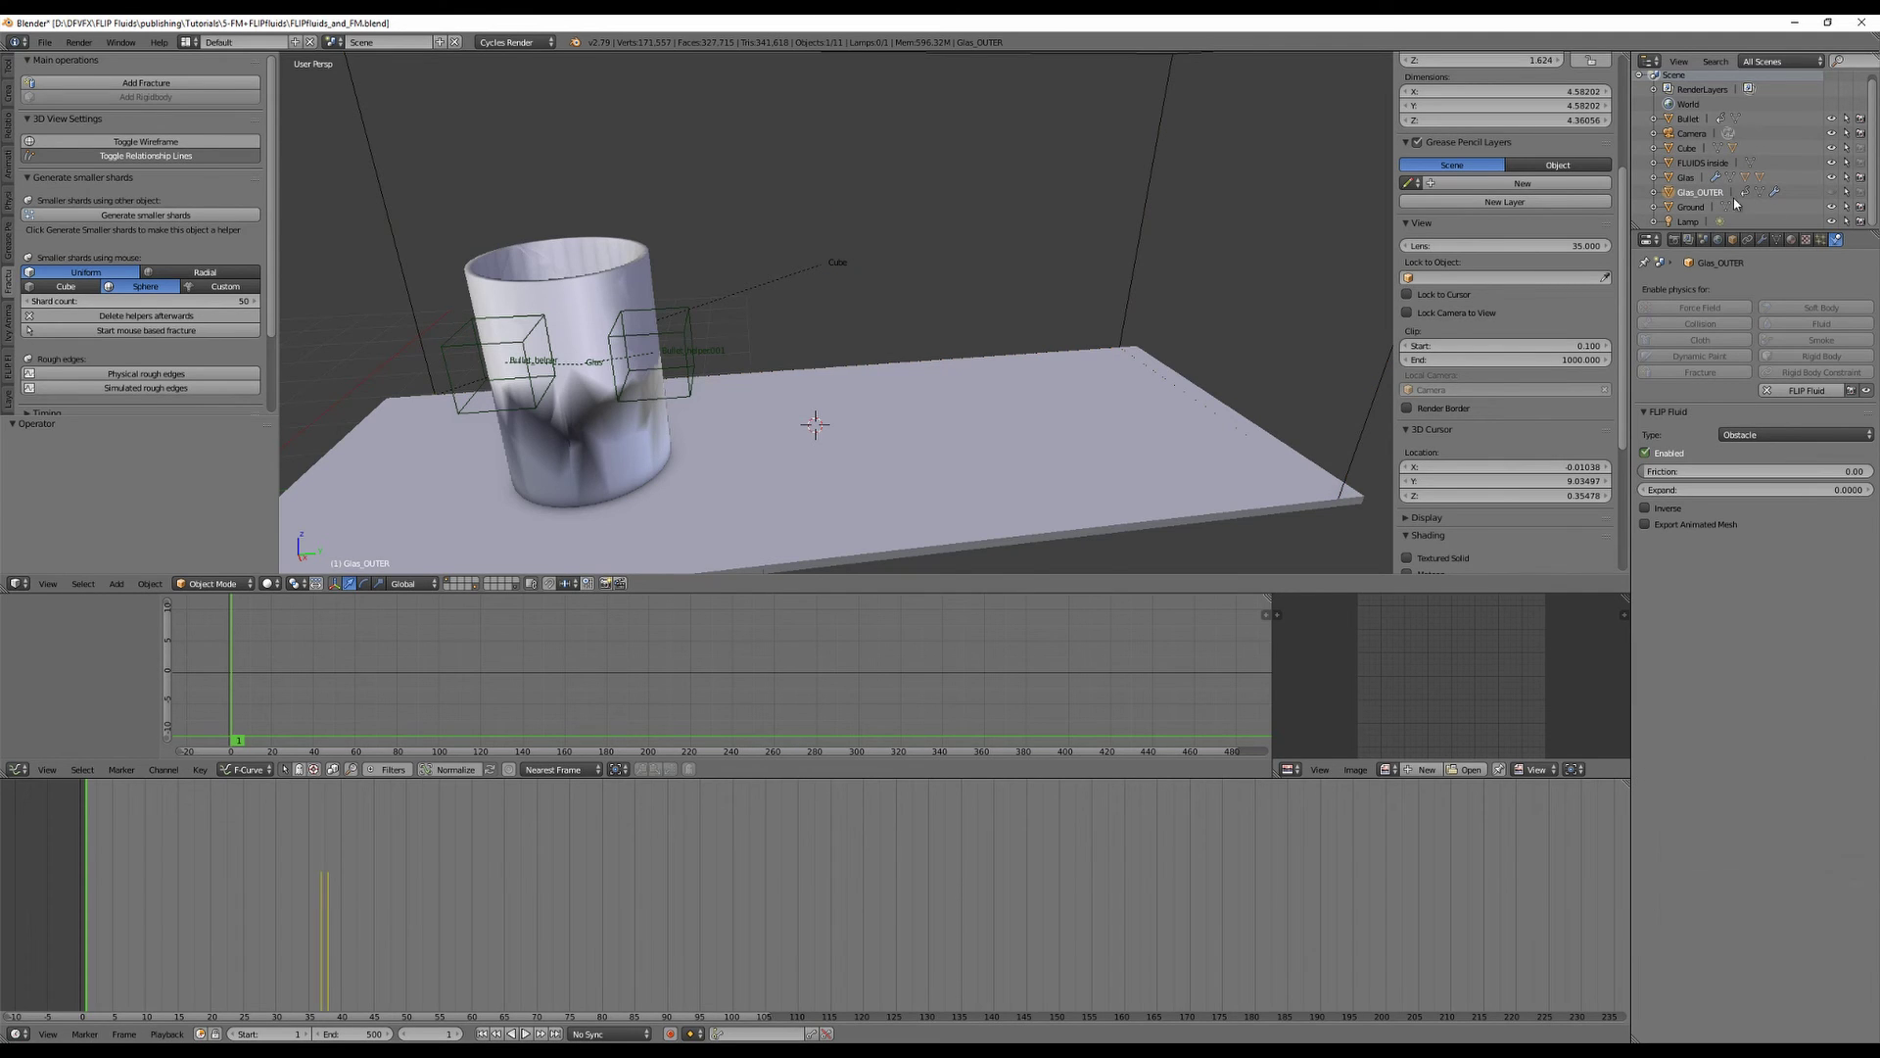
click(1831, 192)
middle_drag(827, 264, 729, 373)
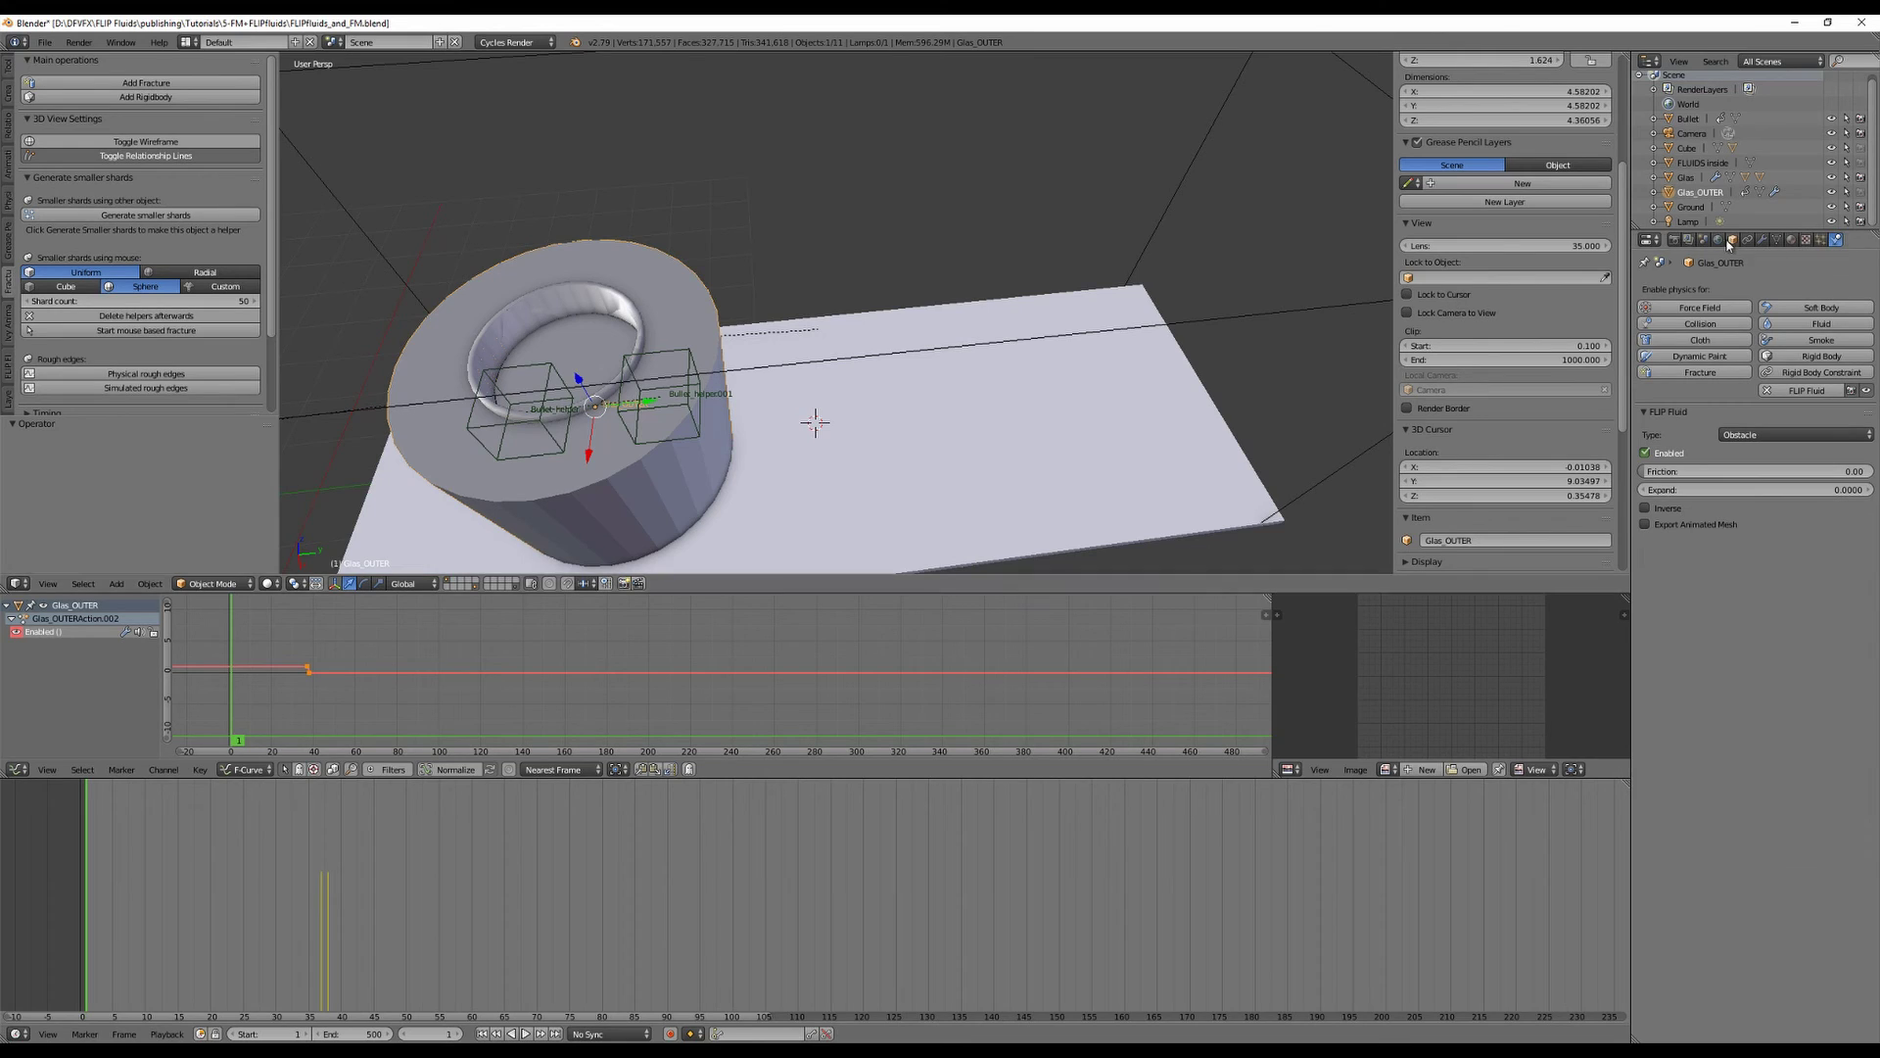
Review the Solidify modifier of Glas_OUTER, and the glass's own modifiers and FLIP Fluid obstacle settings.
click(1762, 240)
click(1651, 311)
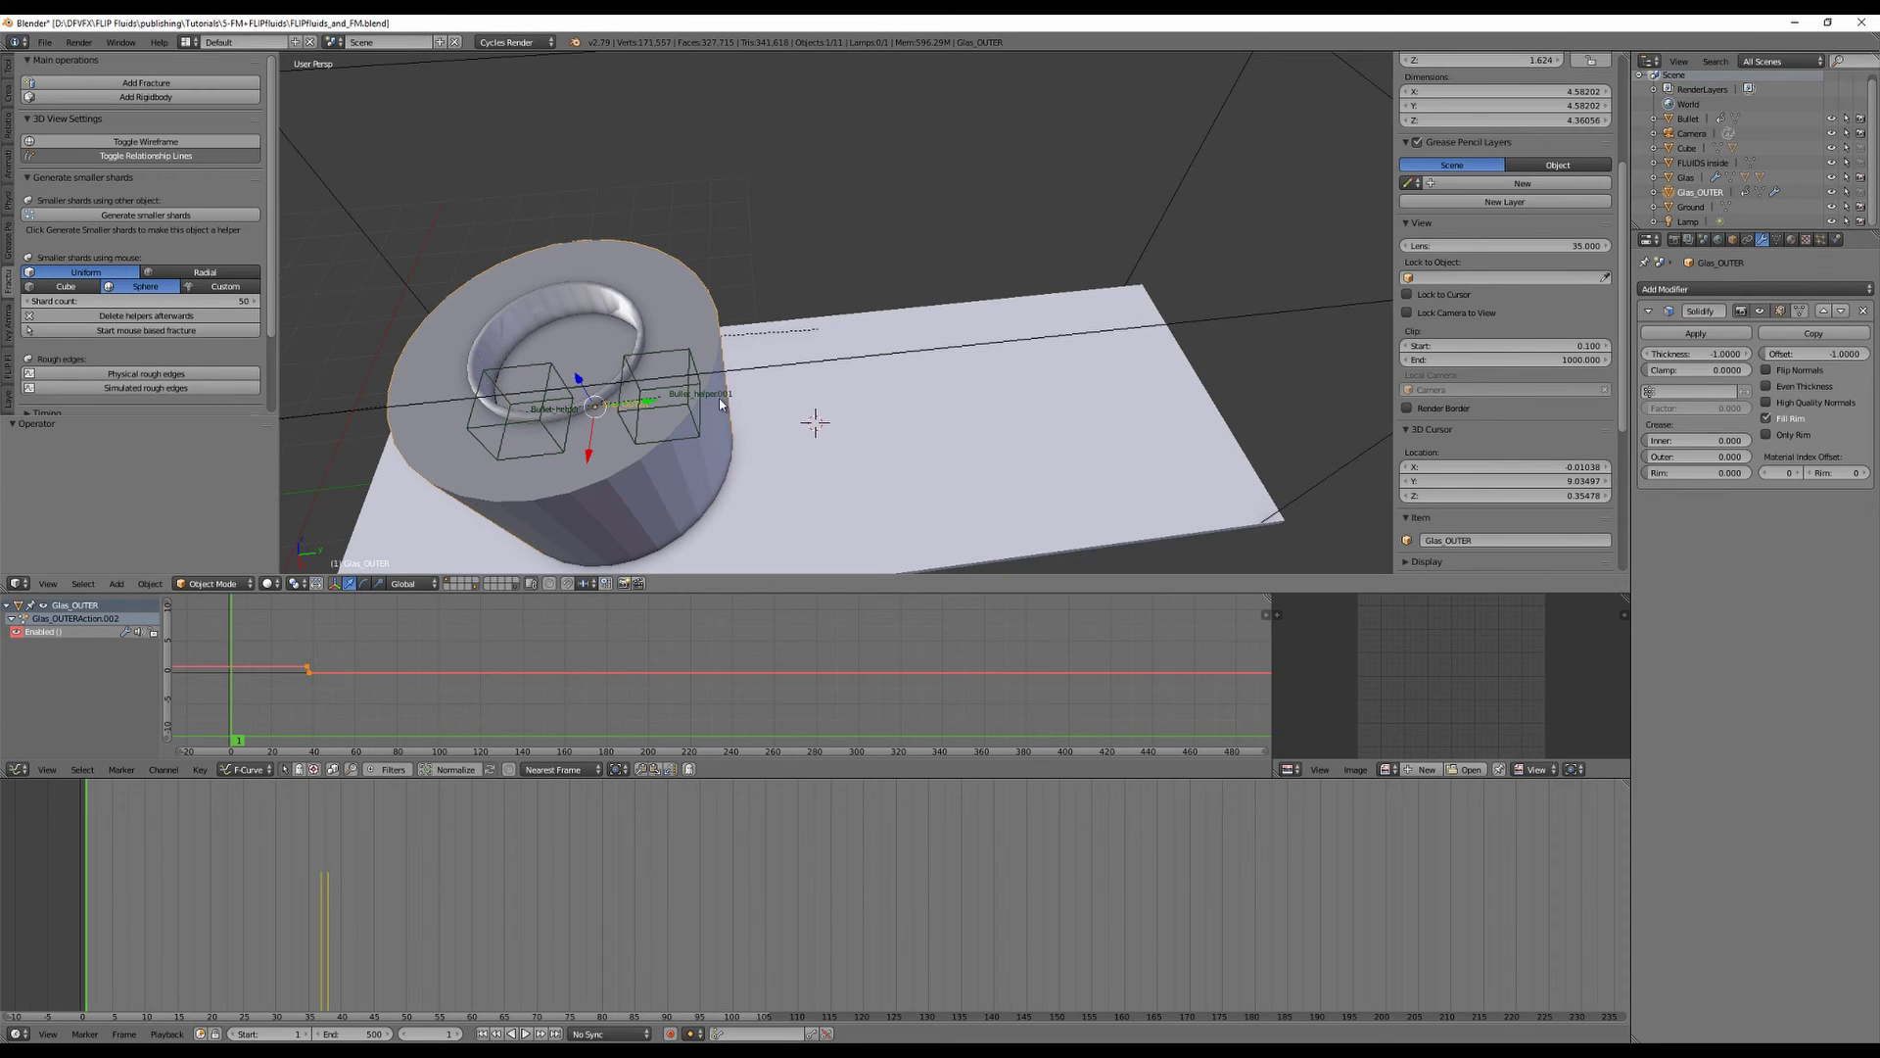
right_click(634, 303)
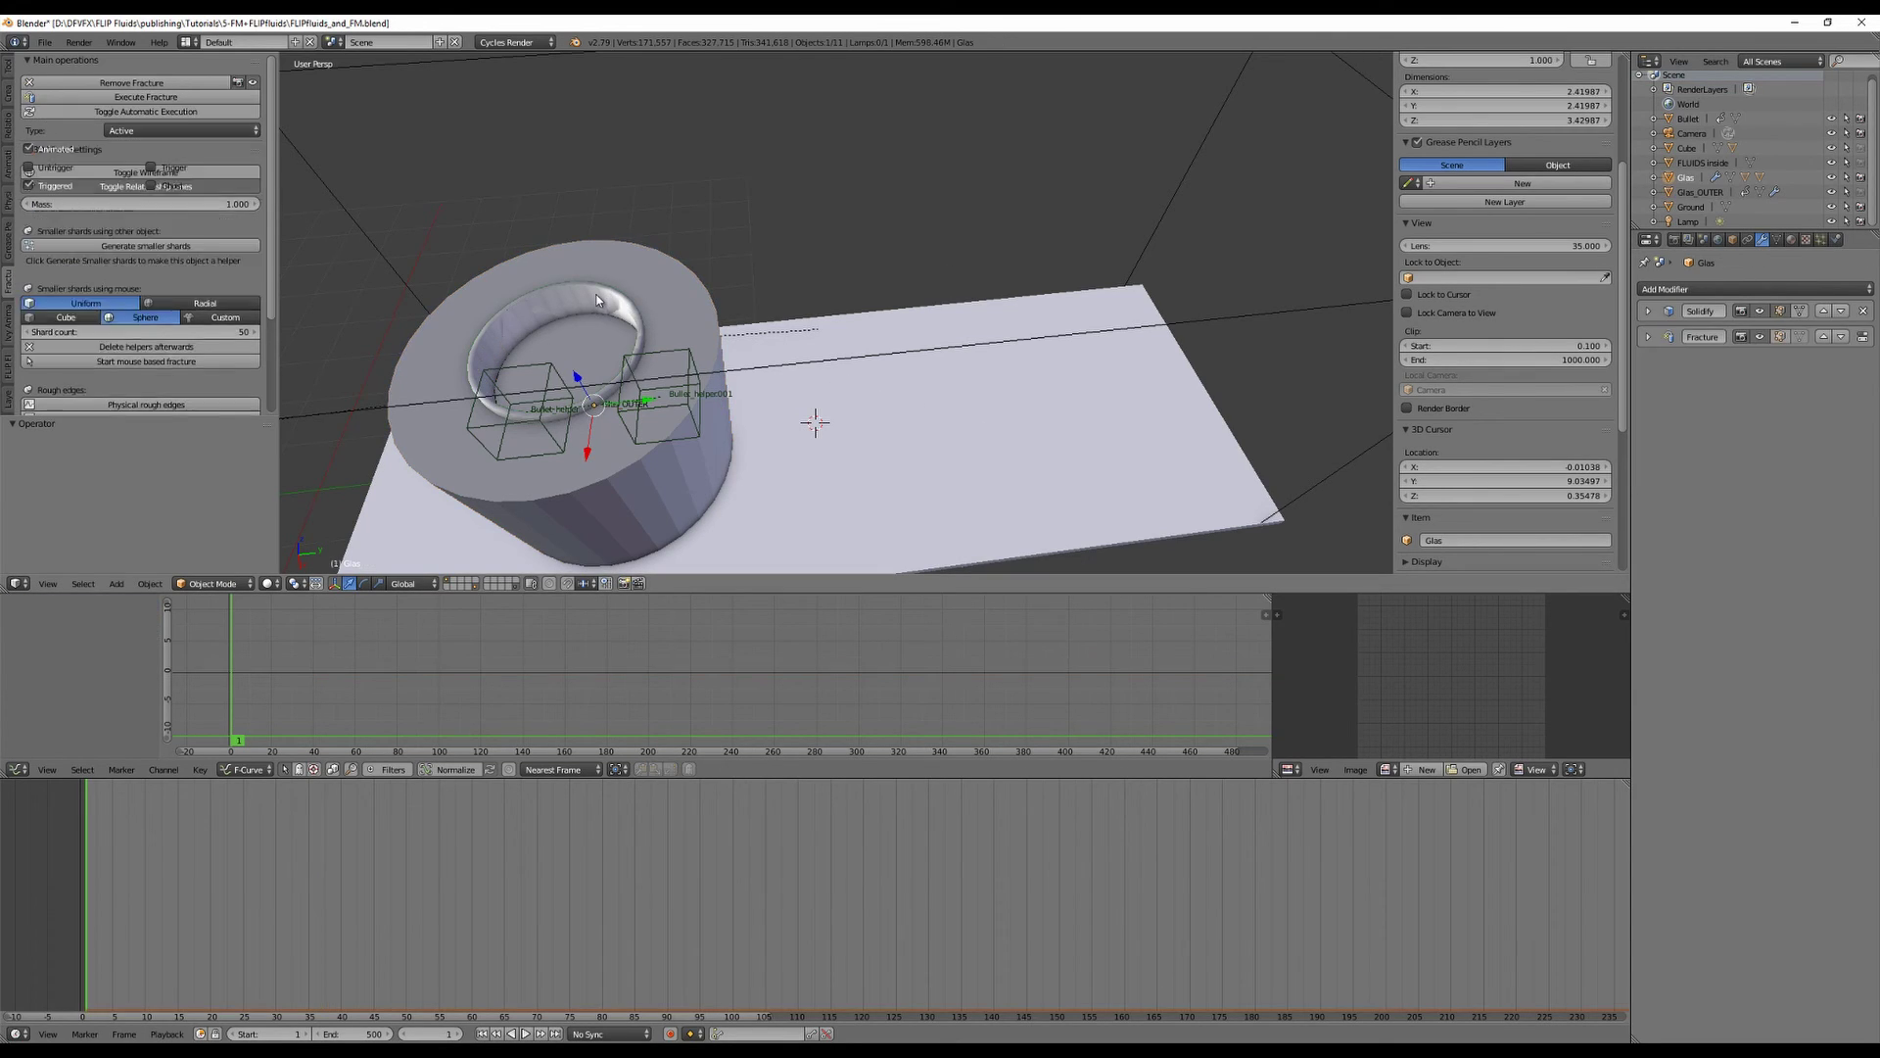
click(1835, 241)
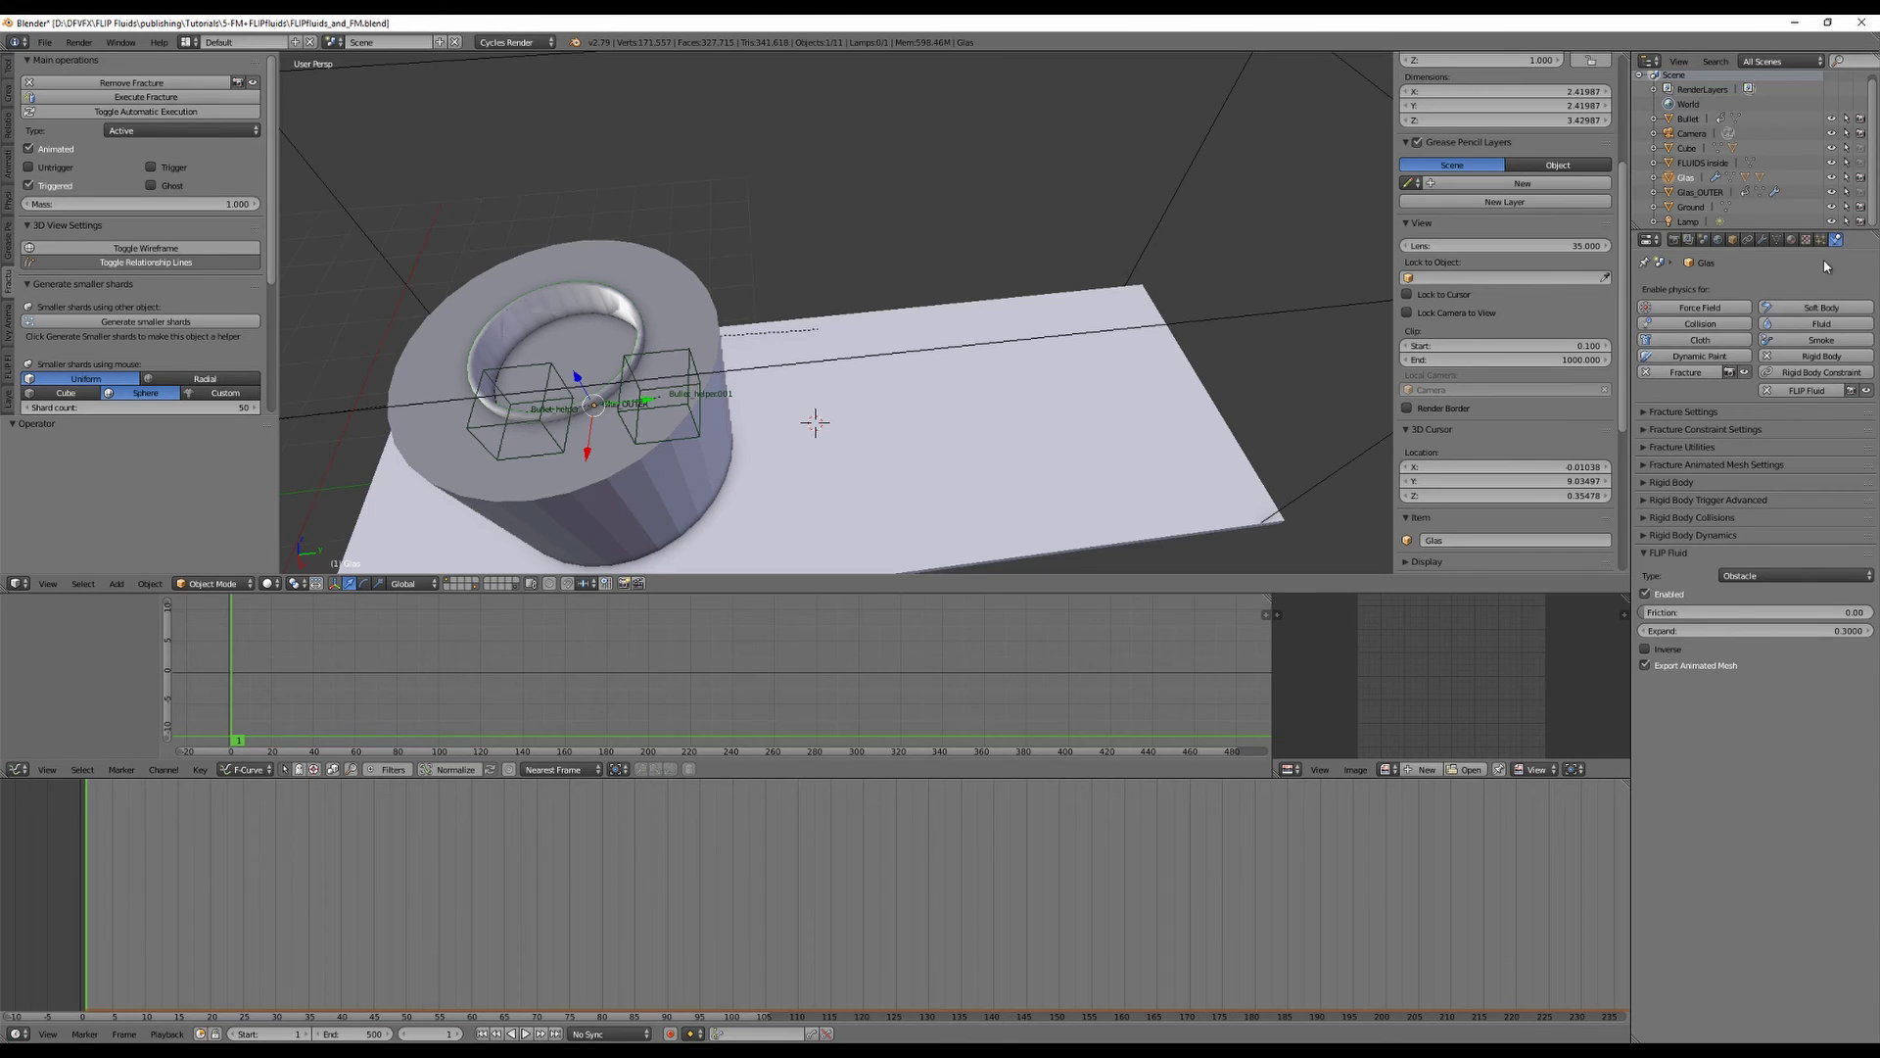
click(1644, 554)
click(1644, 554)
Hide Glas_OUTER to check the glass within the whole scene, and show and select the obstacle again.
click(1832, 192)
scroll(815, 470, down, 4)
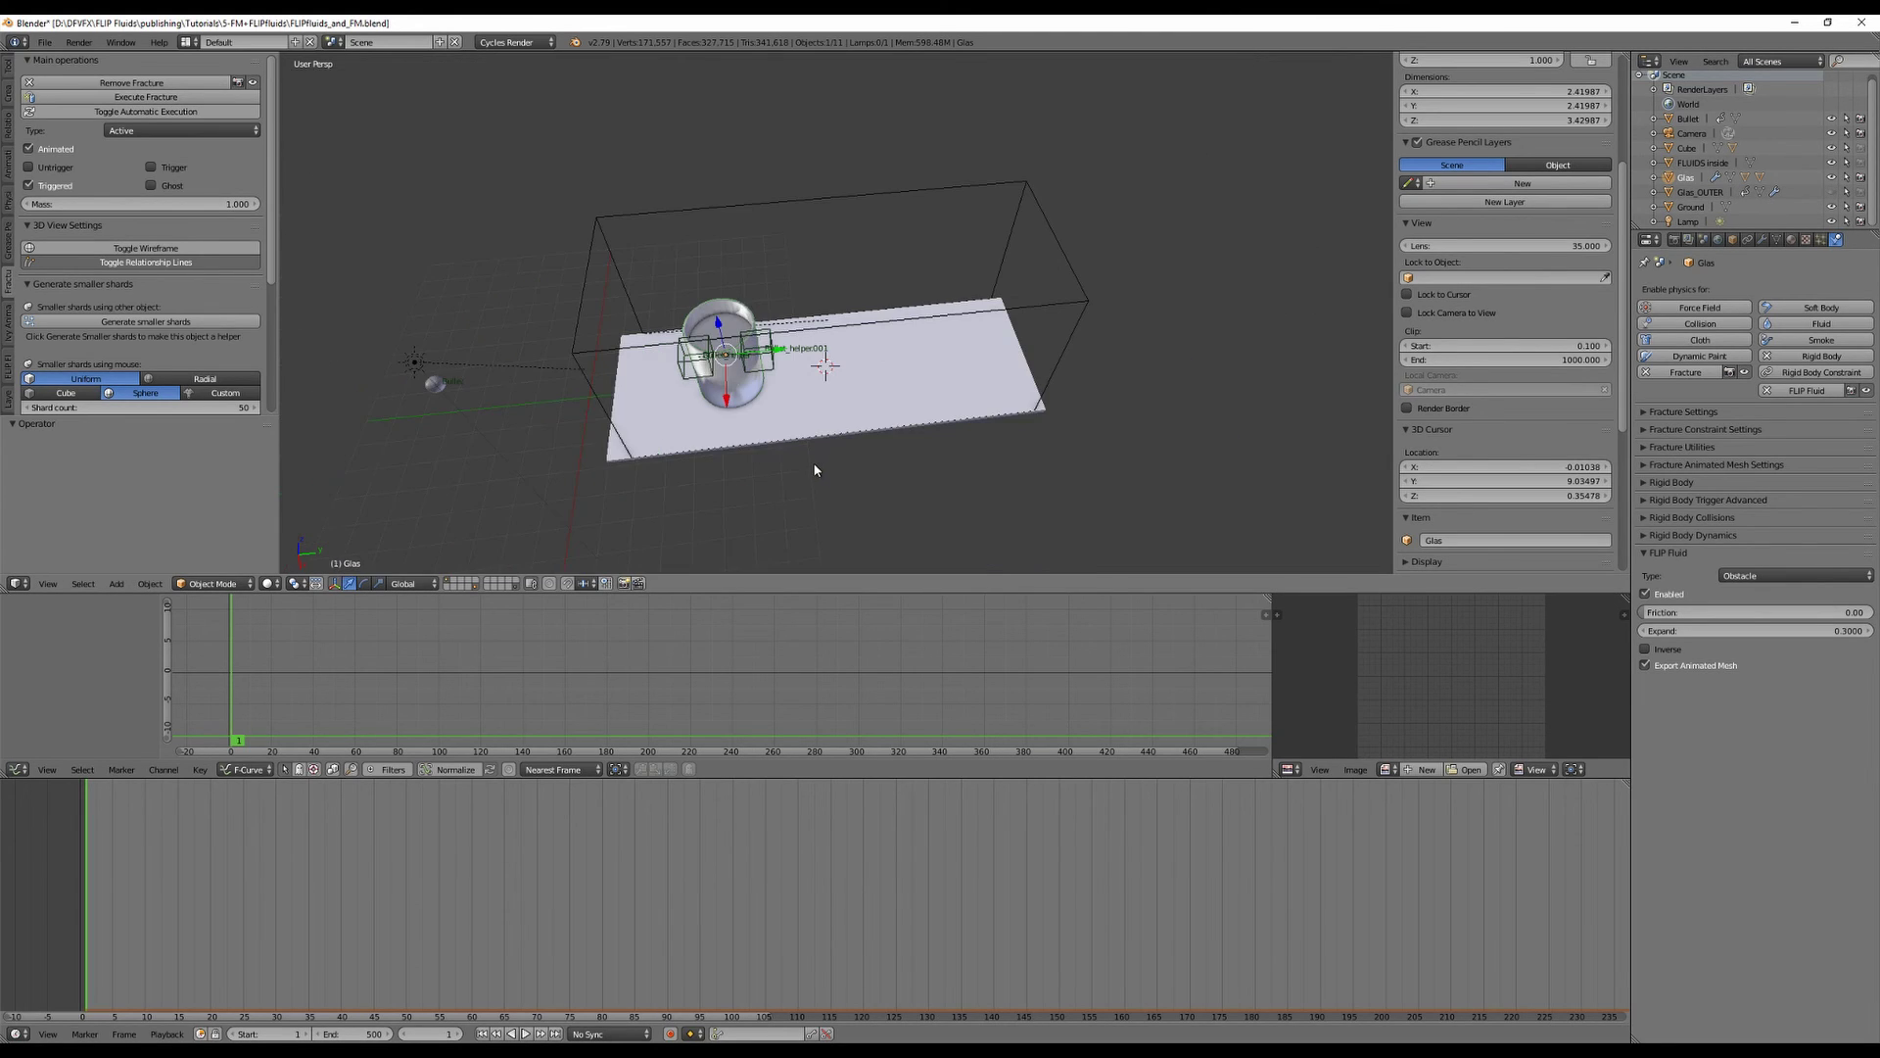
right_click(440, 385)
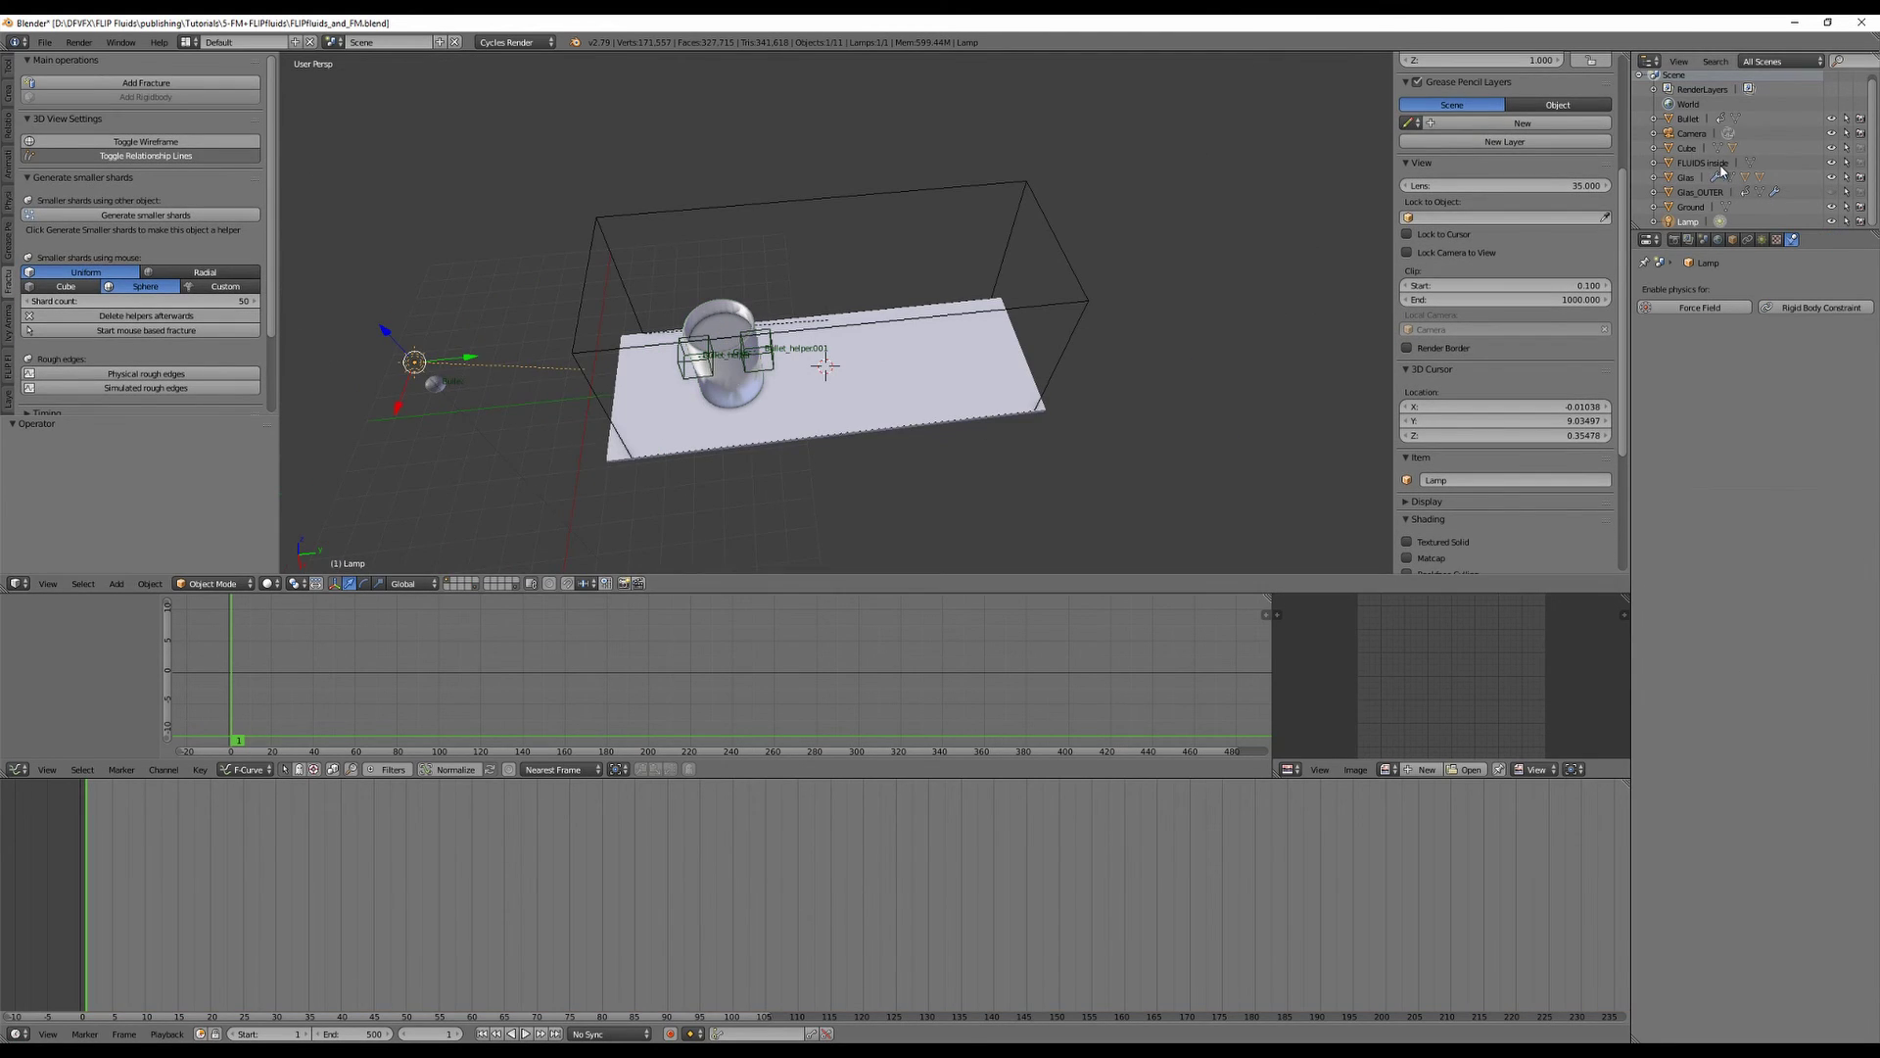
click(1832, 192)
click(1699, 193)
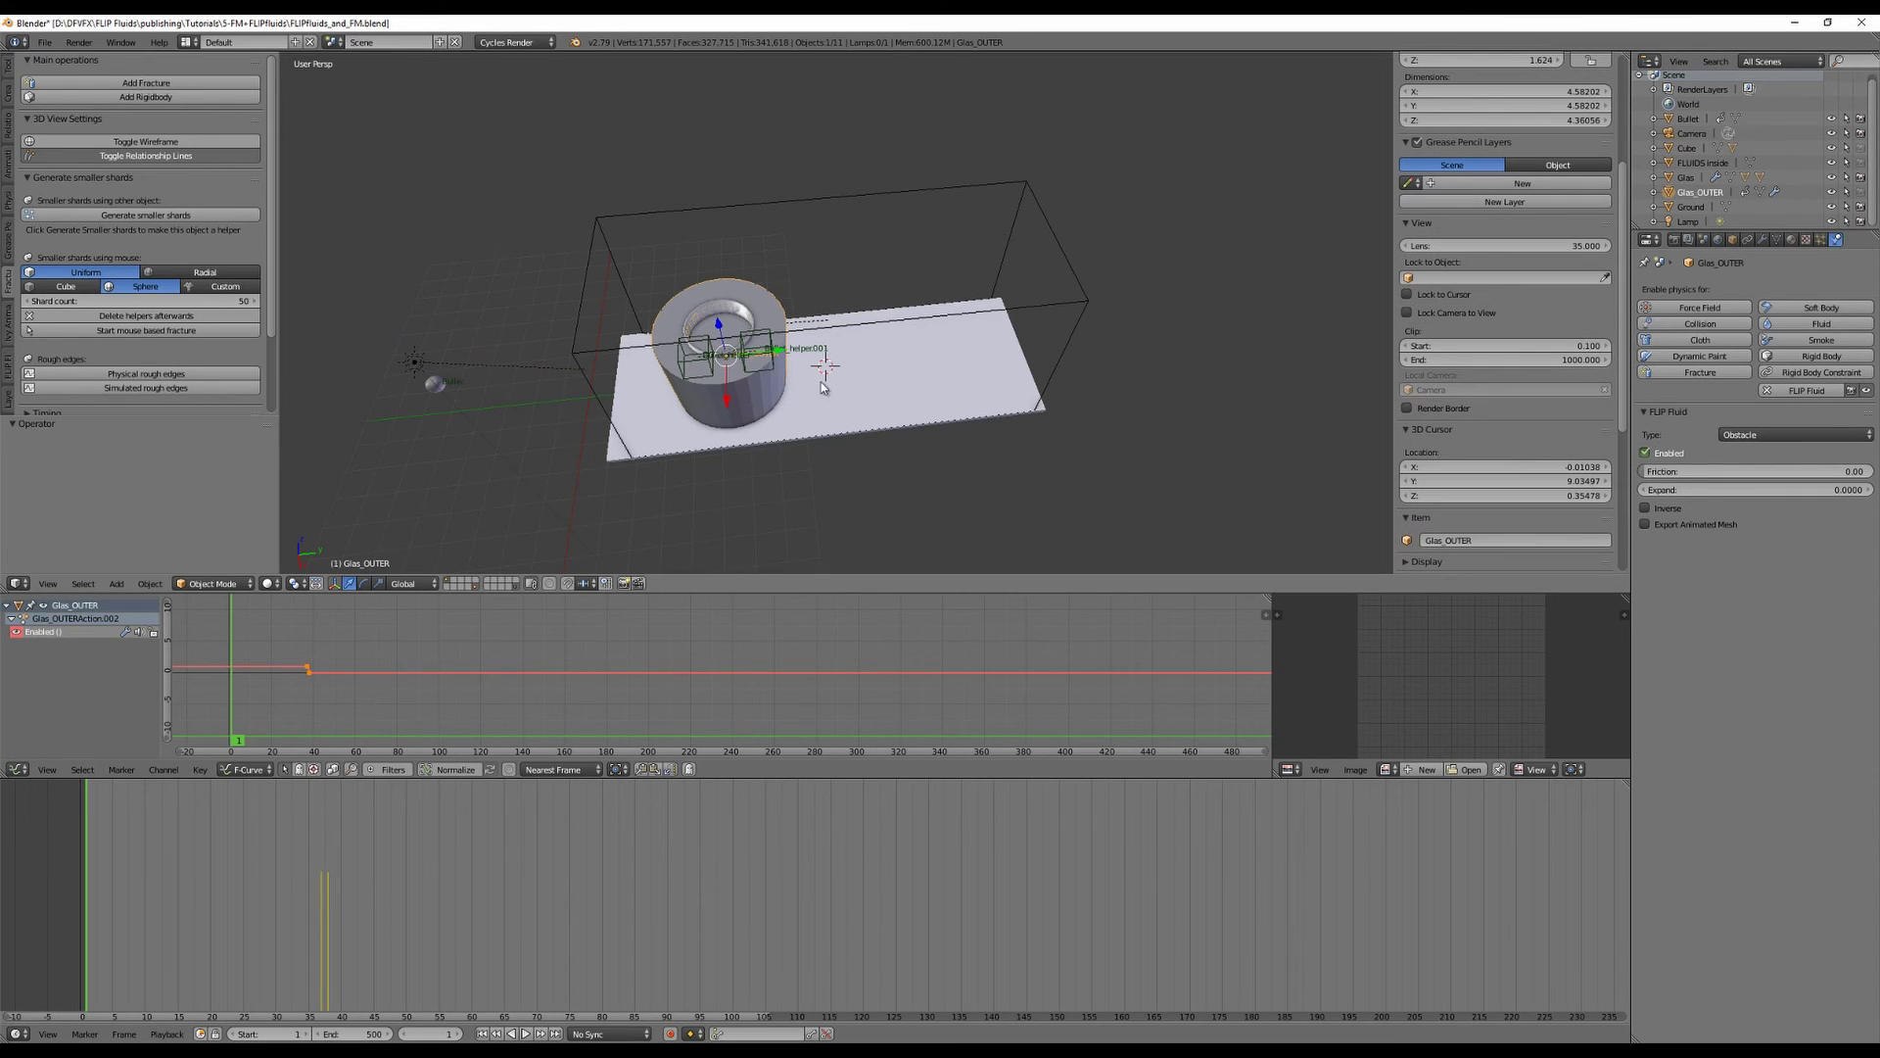
Go to frame 34 on the timeline, just before the Enabled keyframes of Glas_OUTER.
scroll(818, 392, up, 2)
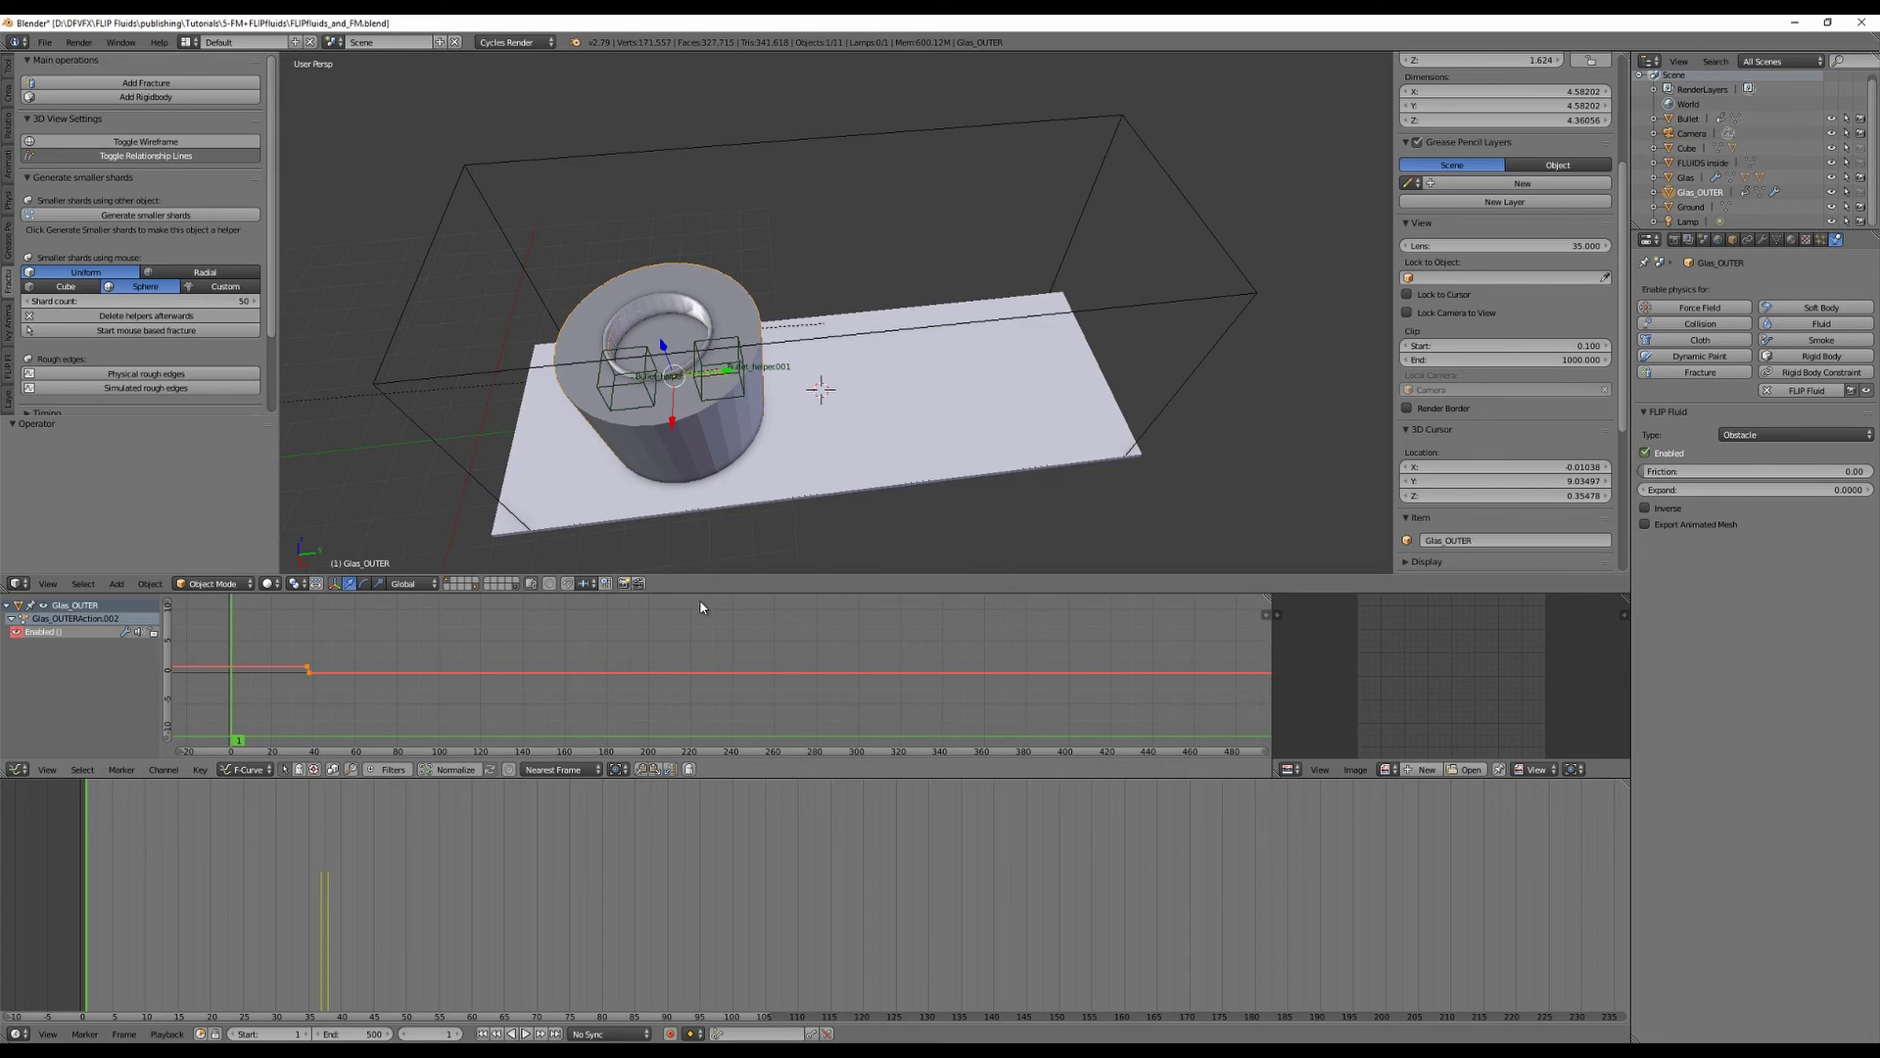
scroll(688, 425, up, 2)
key(alt+a)
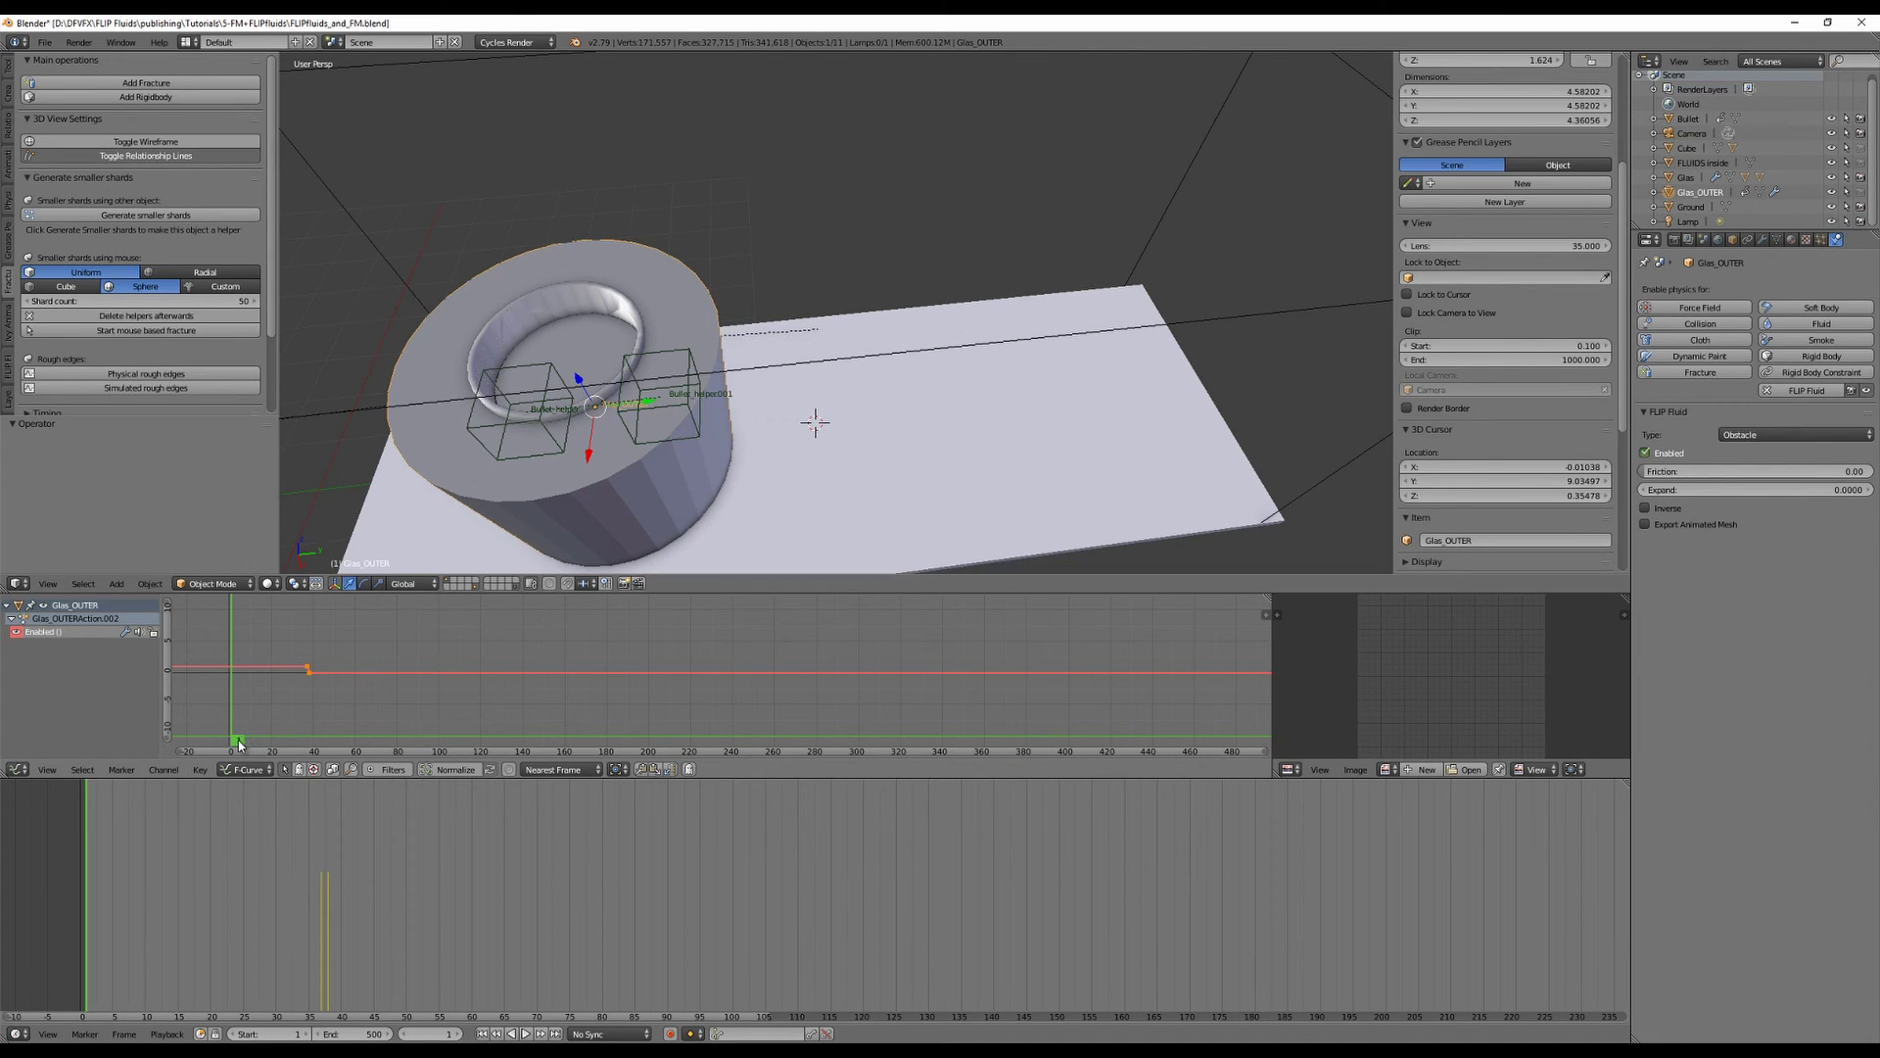
key(alt+a)
click(300, 746)
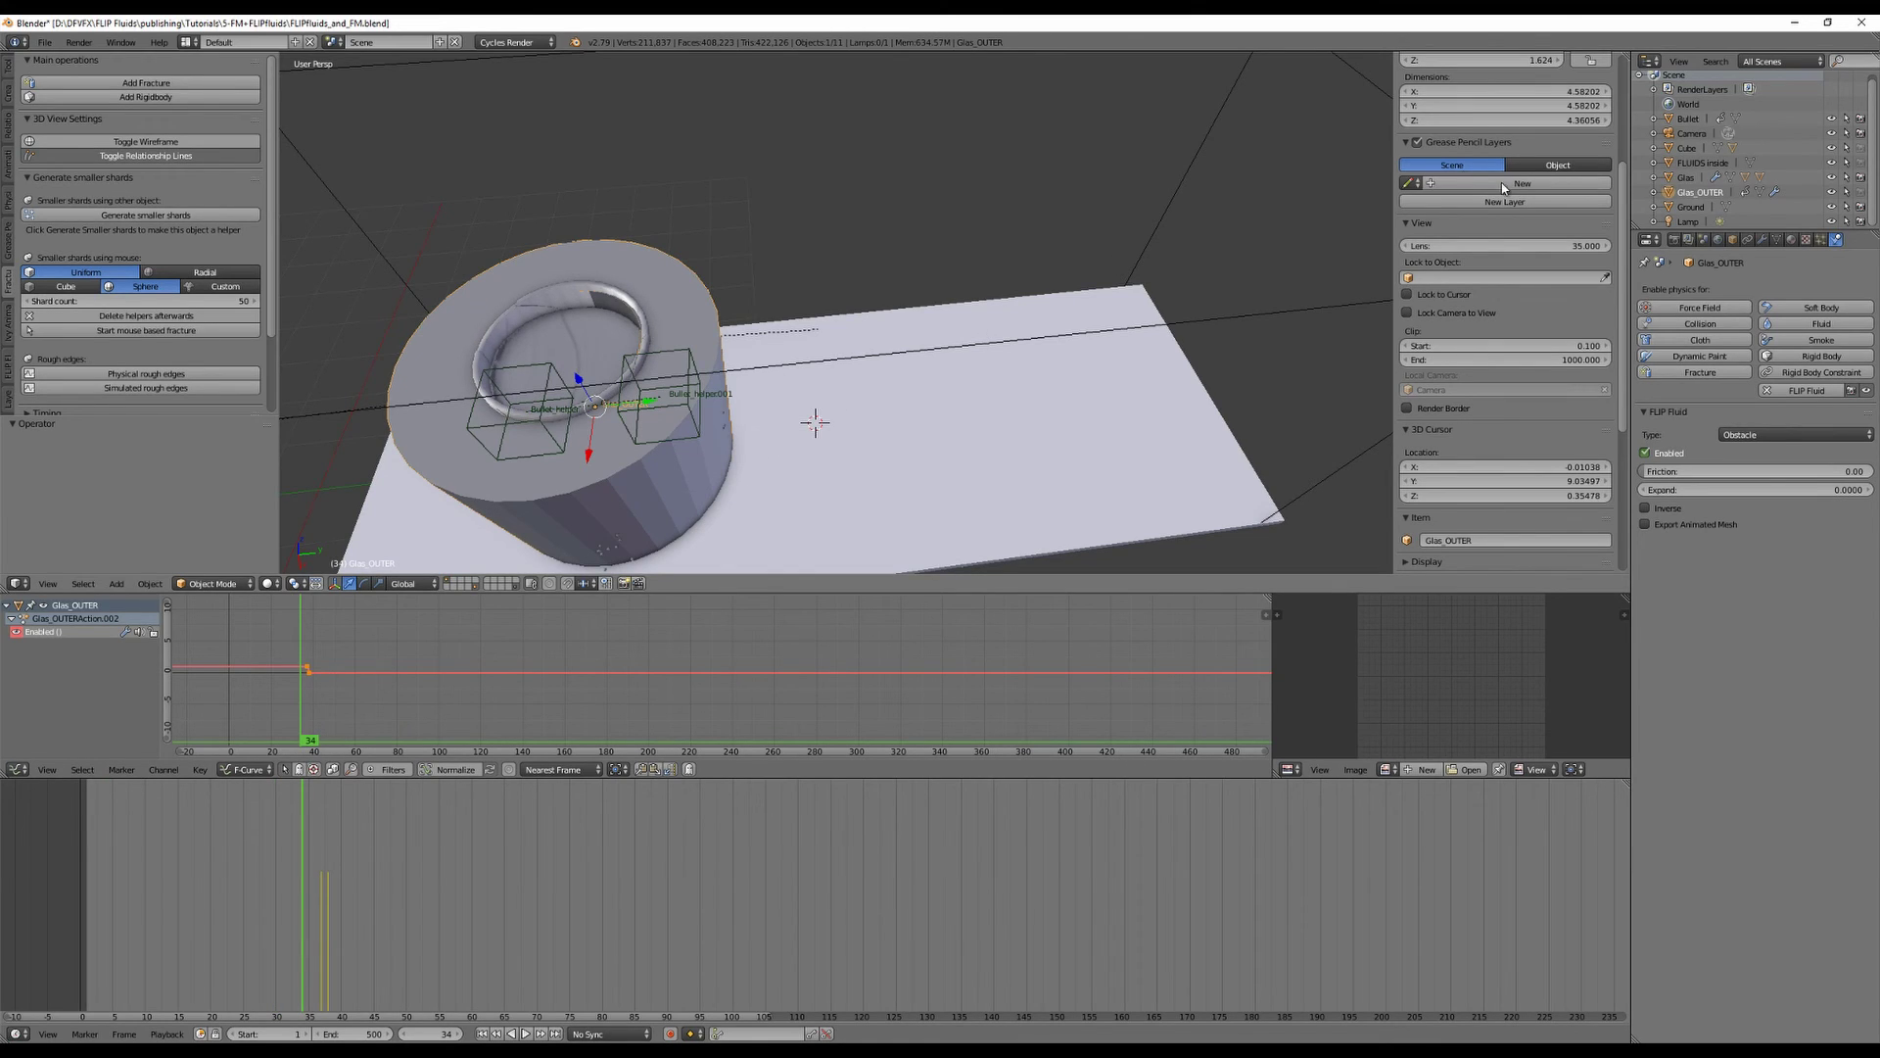
Hide Glas_OUTER and the domain's fluid_surface in the viewport, keeping the fractured glass shown.
click(1833, 178)
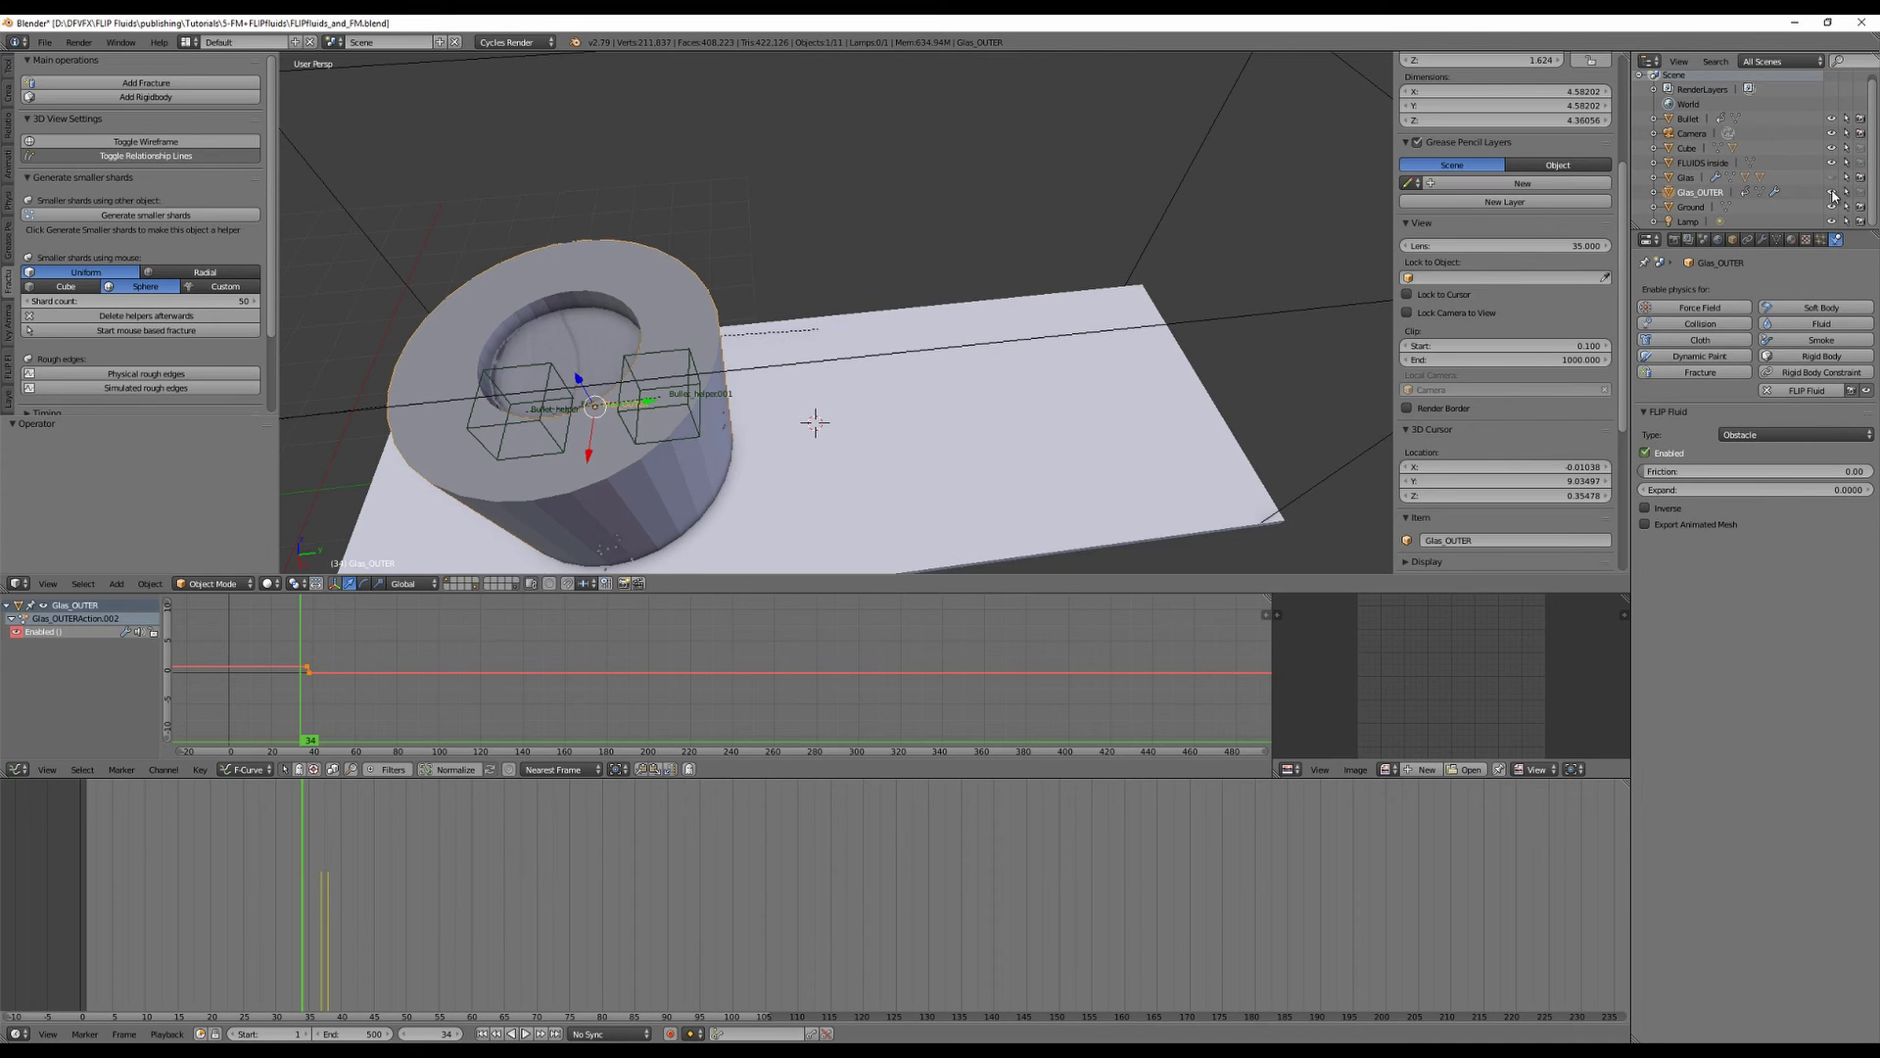
click(1832, 192)
click(1832, 179)
scroll(832, 342, up, 1)
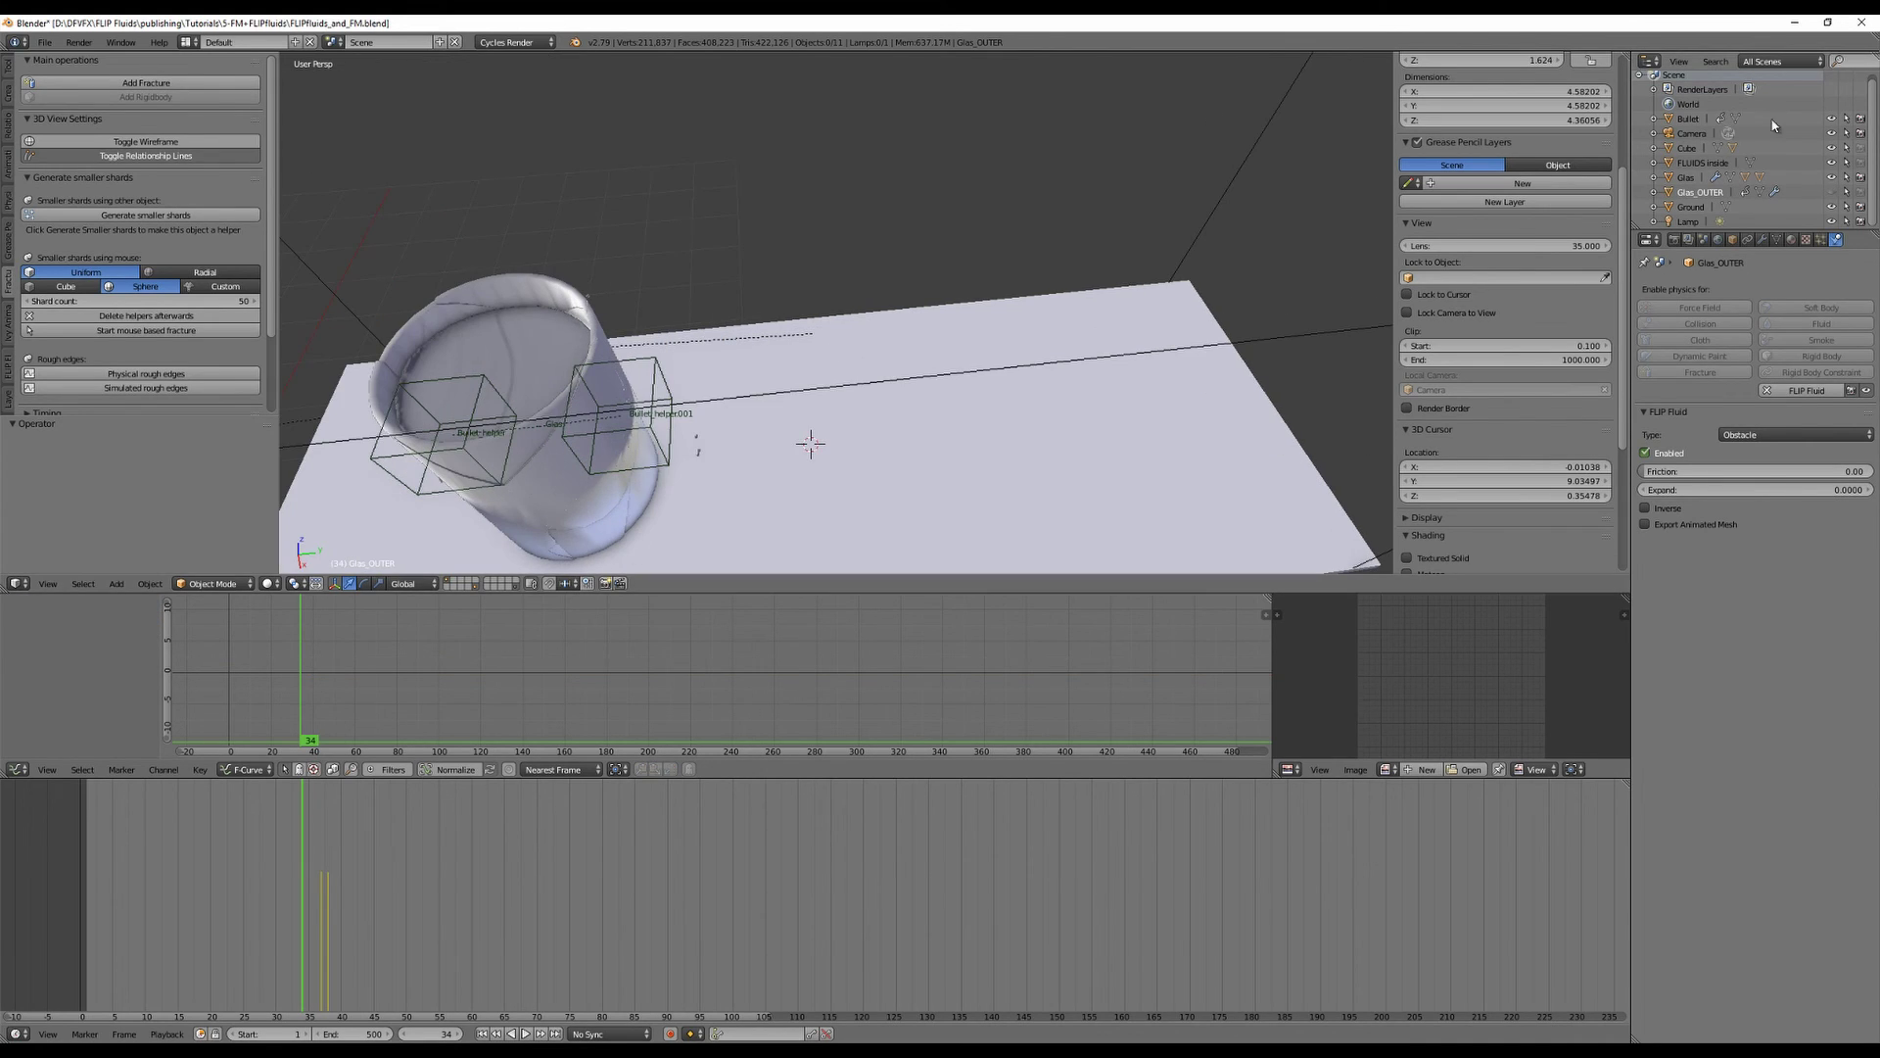
click(1655, 149)
click(1834, 180)
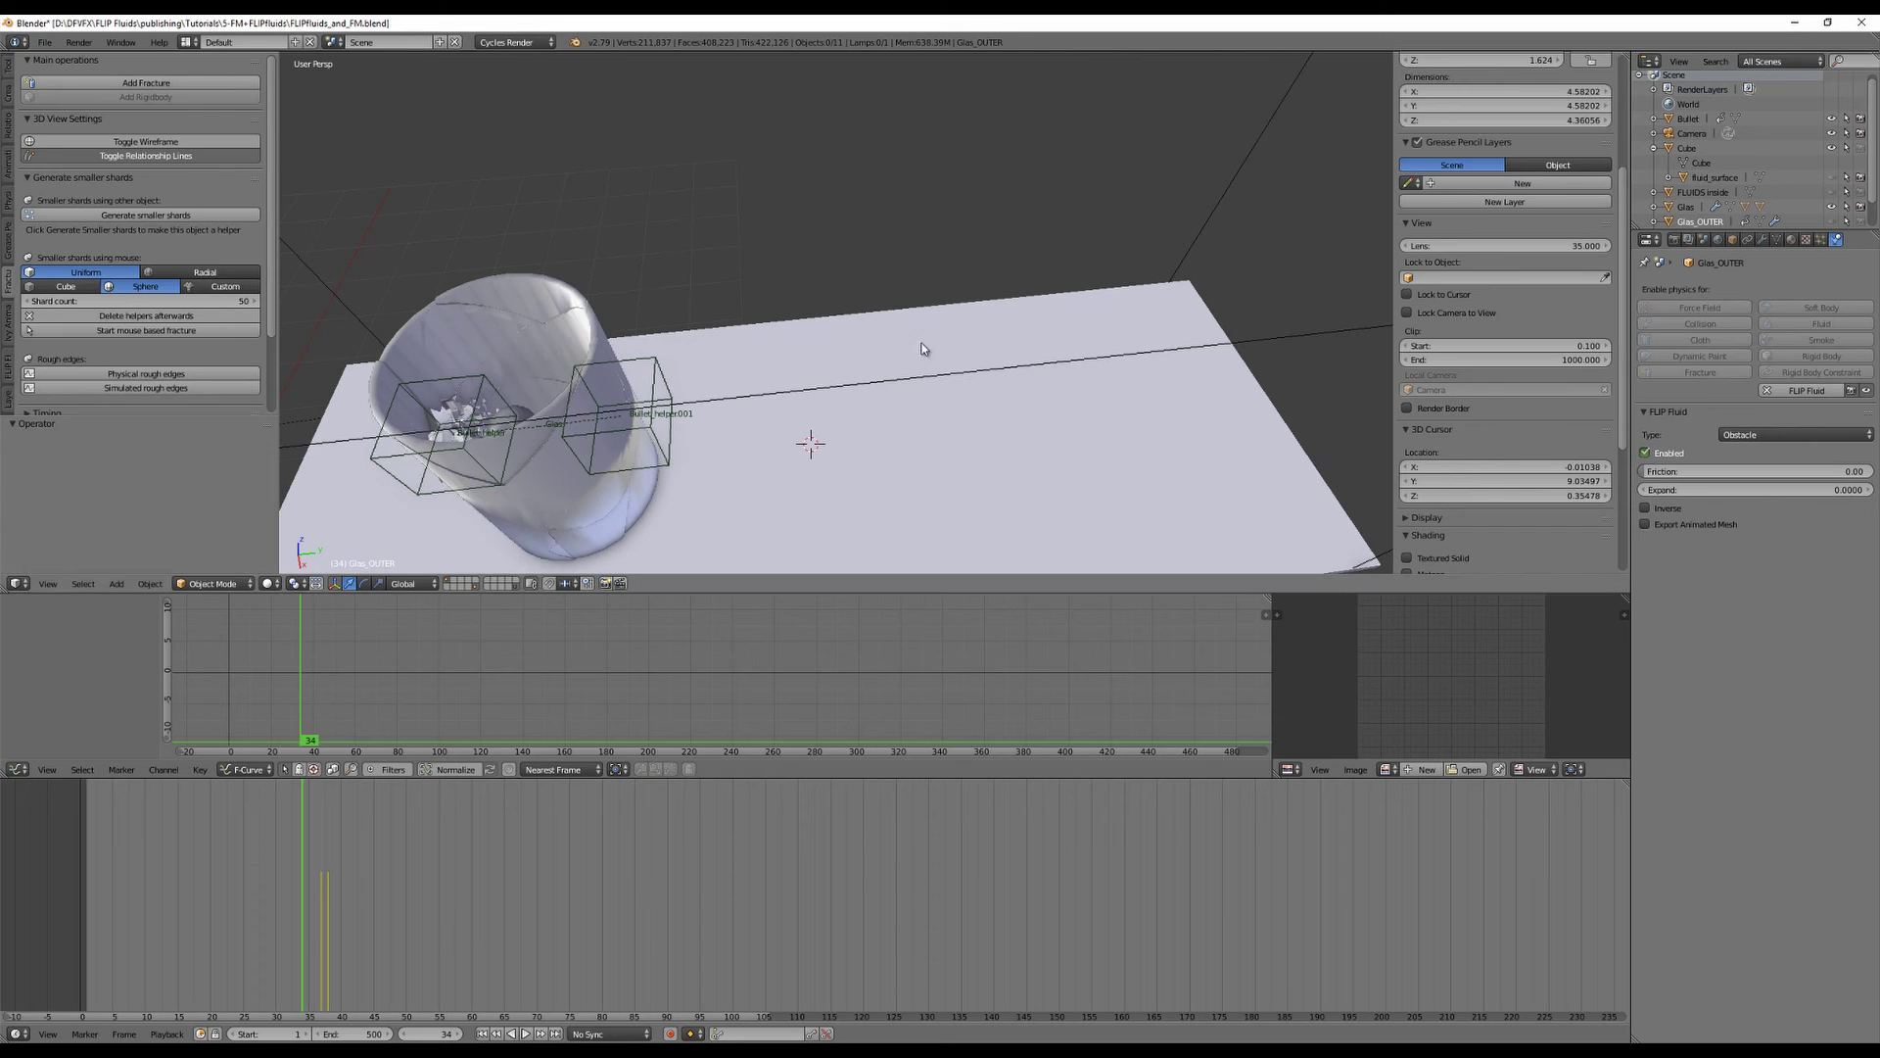
From directly above, step between frames 34 and 38 to examine the bullet inside the glass and the Enabled state of Glas_OUTER.
scroll(923, 344, down, 2)
mouse_move(971, 304)
middle_down()
mouse_move(953, 339)
mouse_move(935, 298)
middle_up()
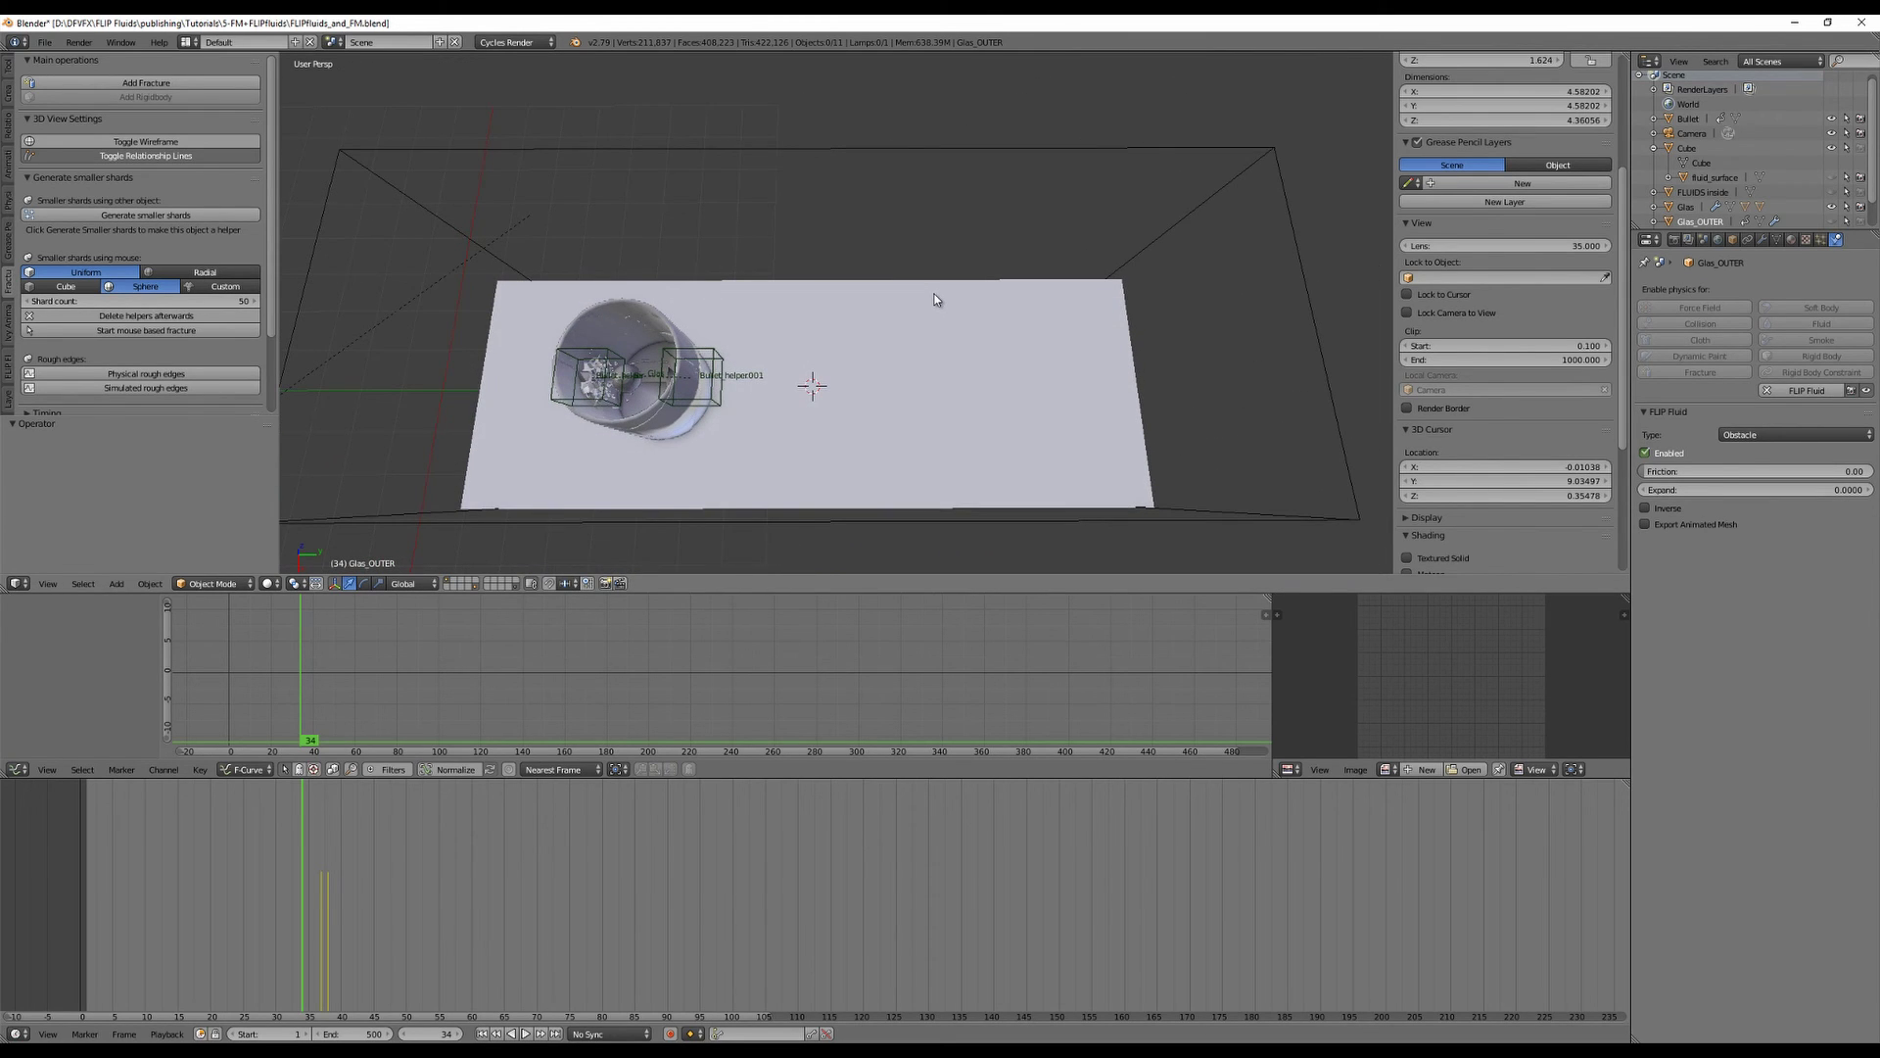
key(KP_7)
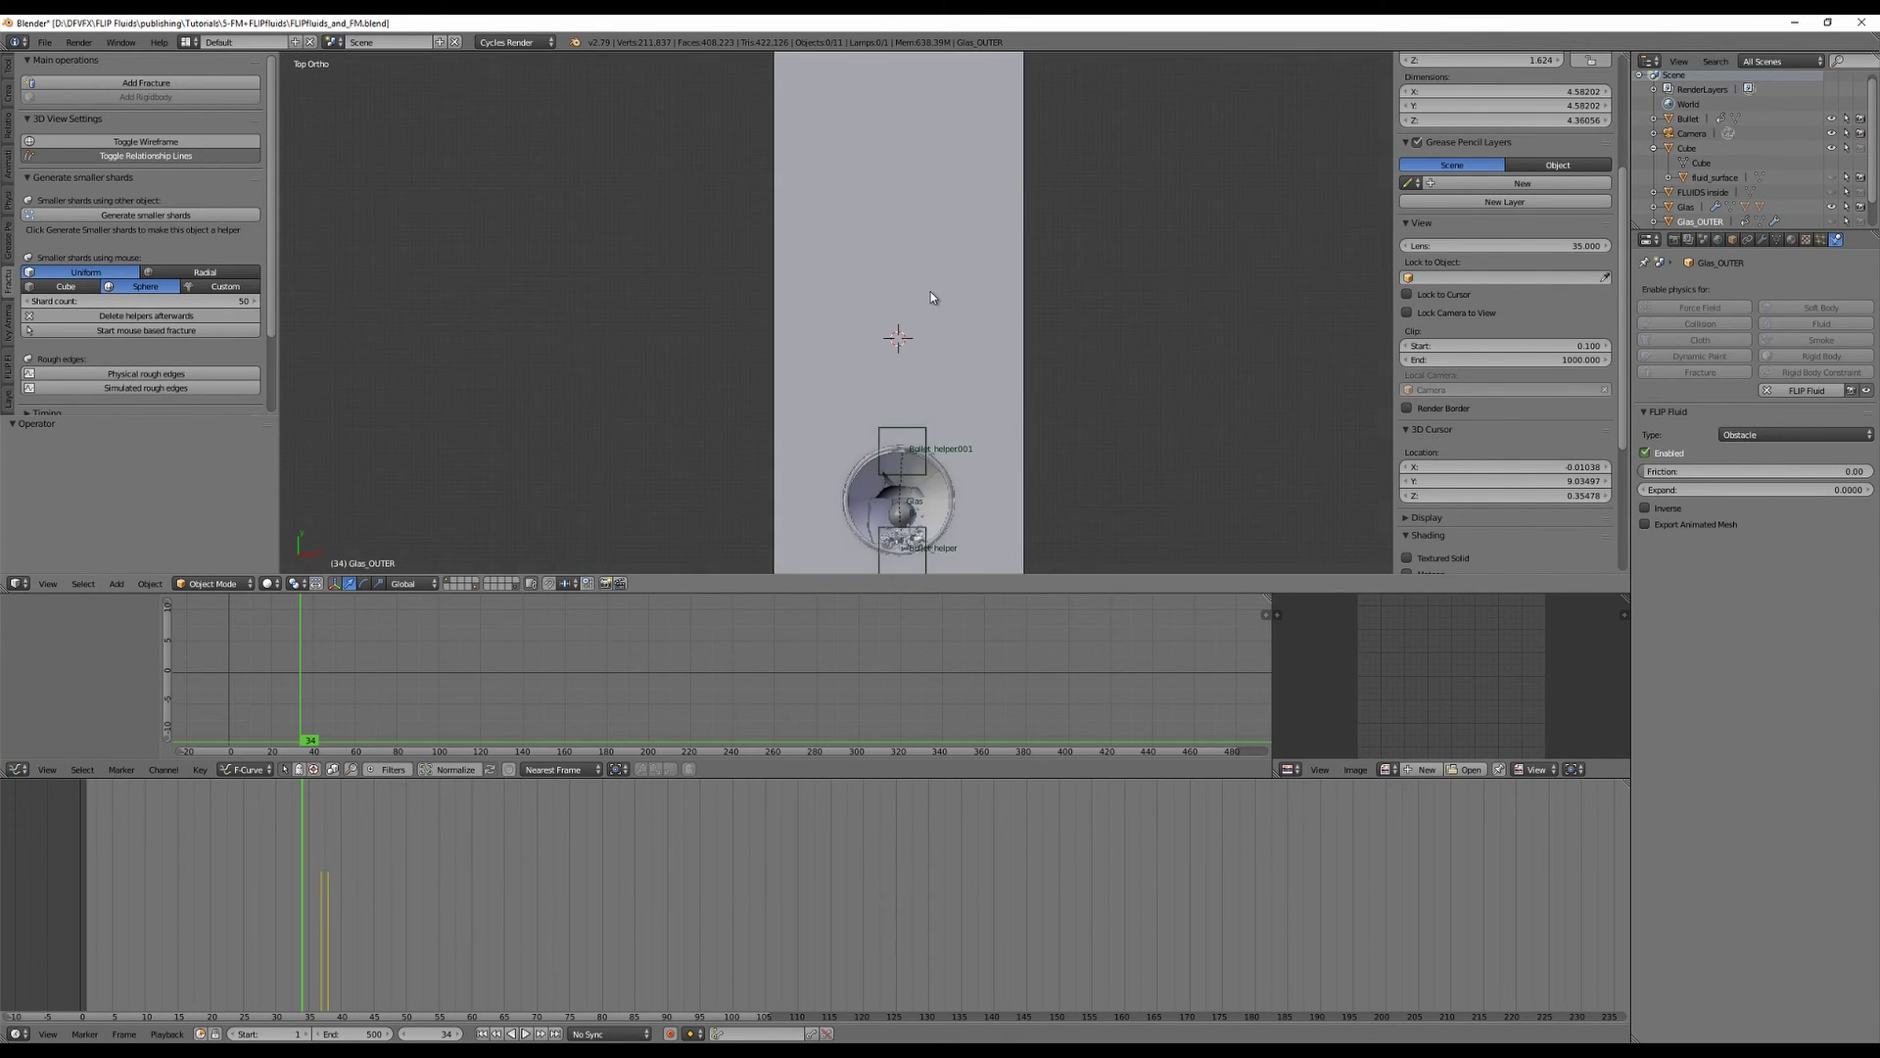
key(KP_5)
shift+middle_drag(1111, 375, 1111, 299)
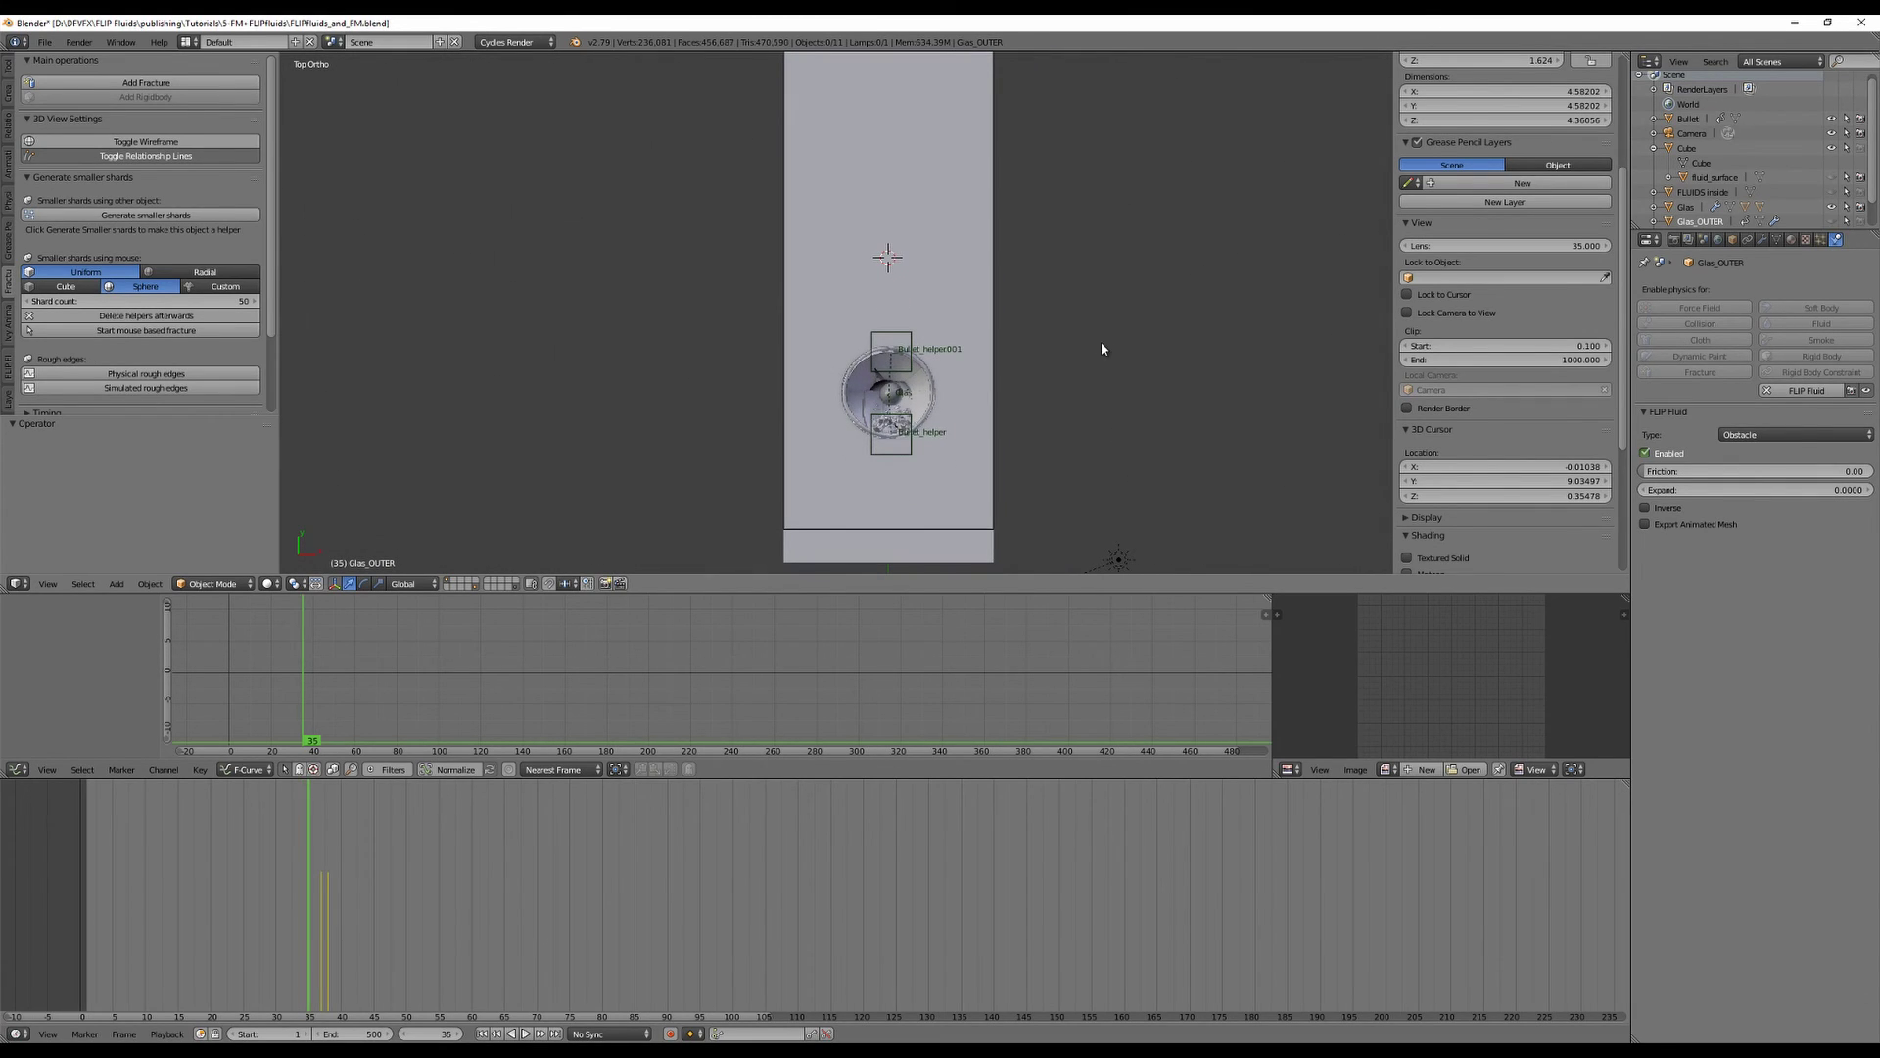
scroll(1101, 343, up, 3)
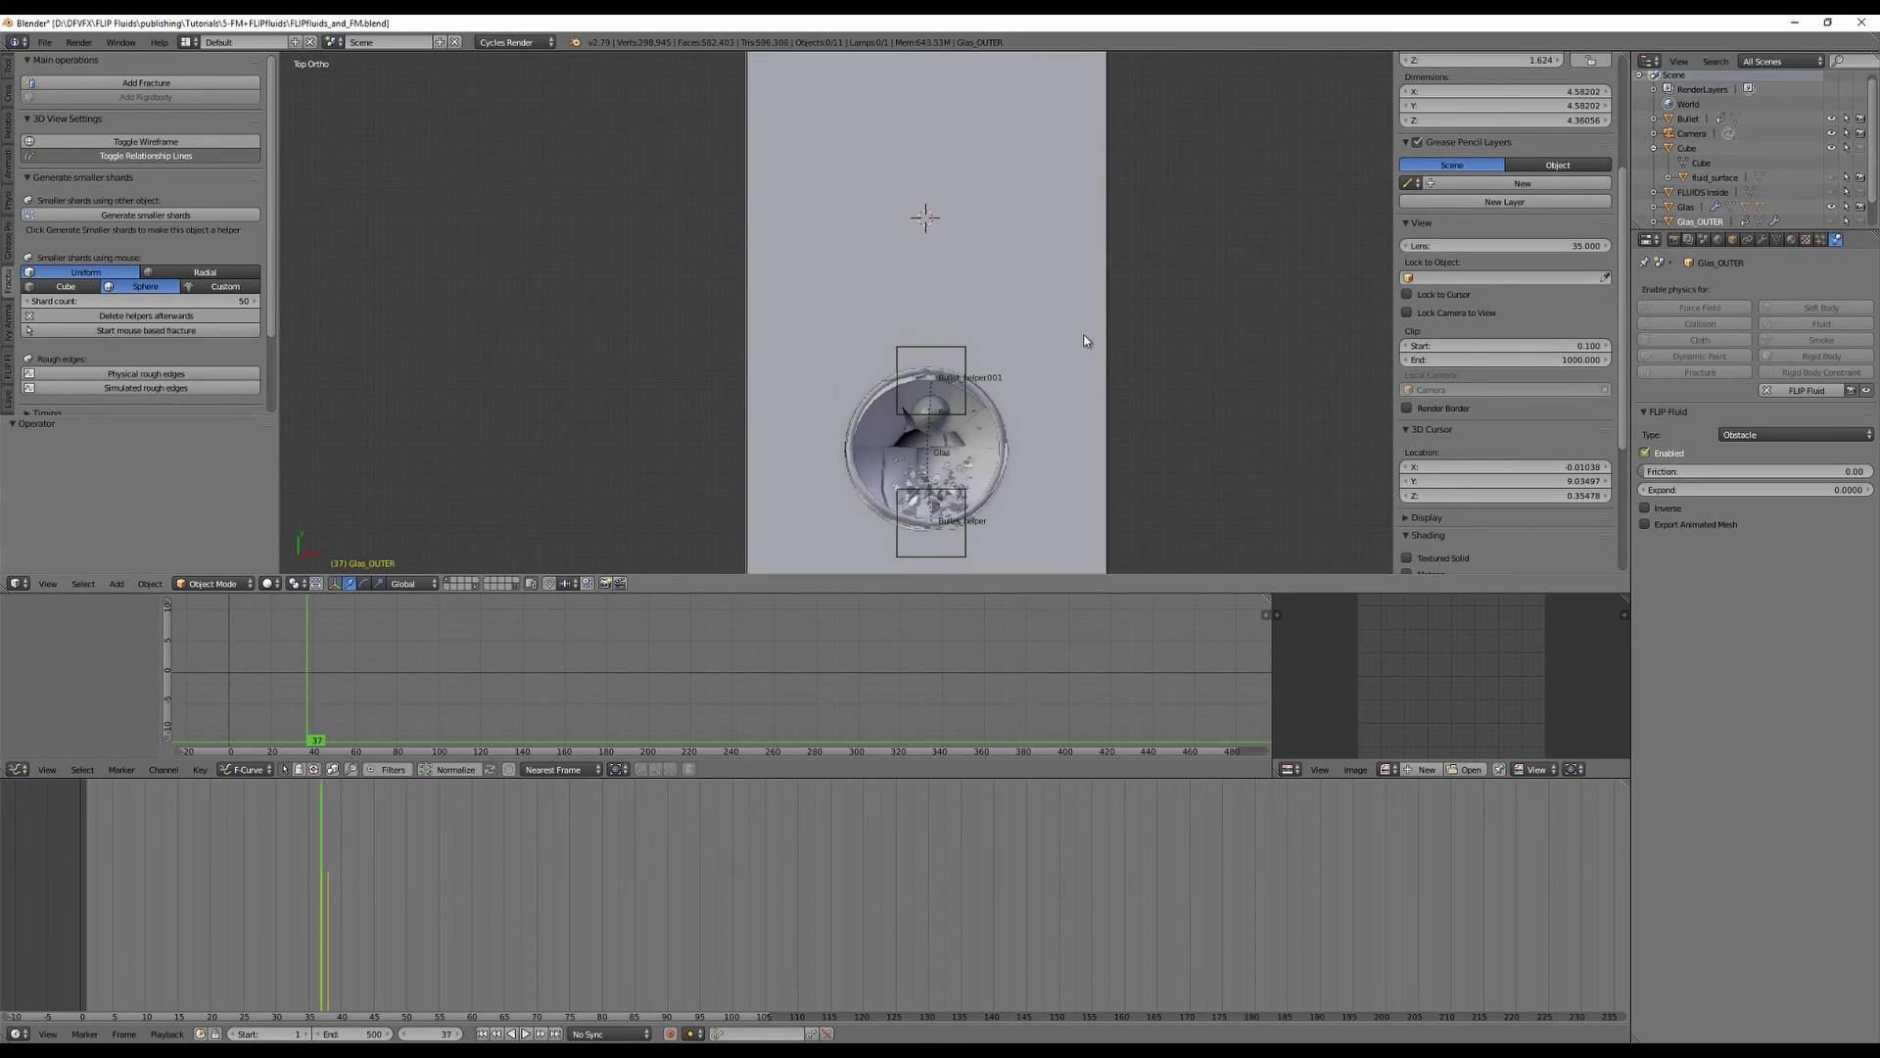
key(Right)
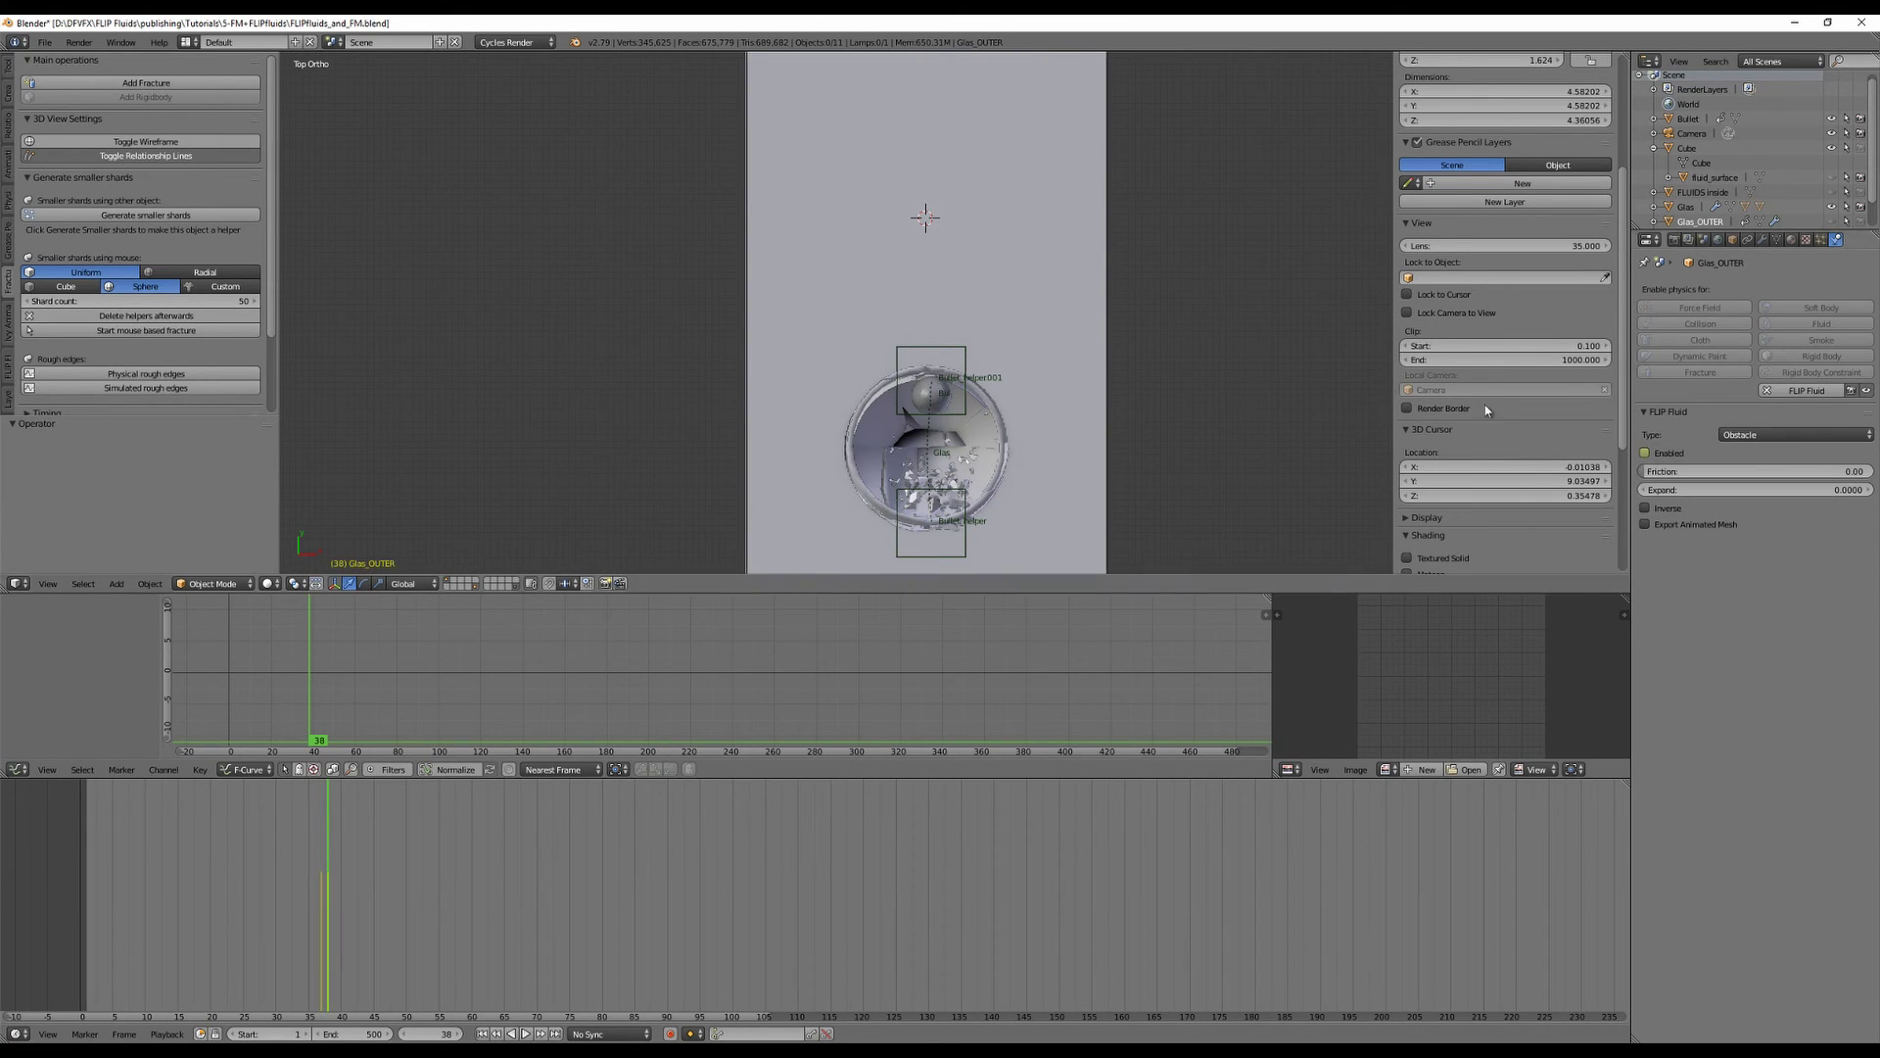
key(Left)
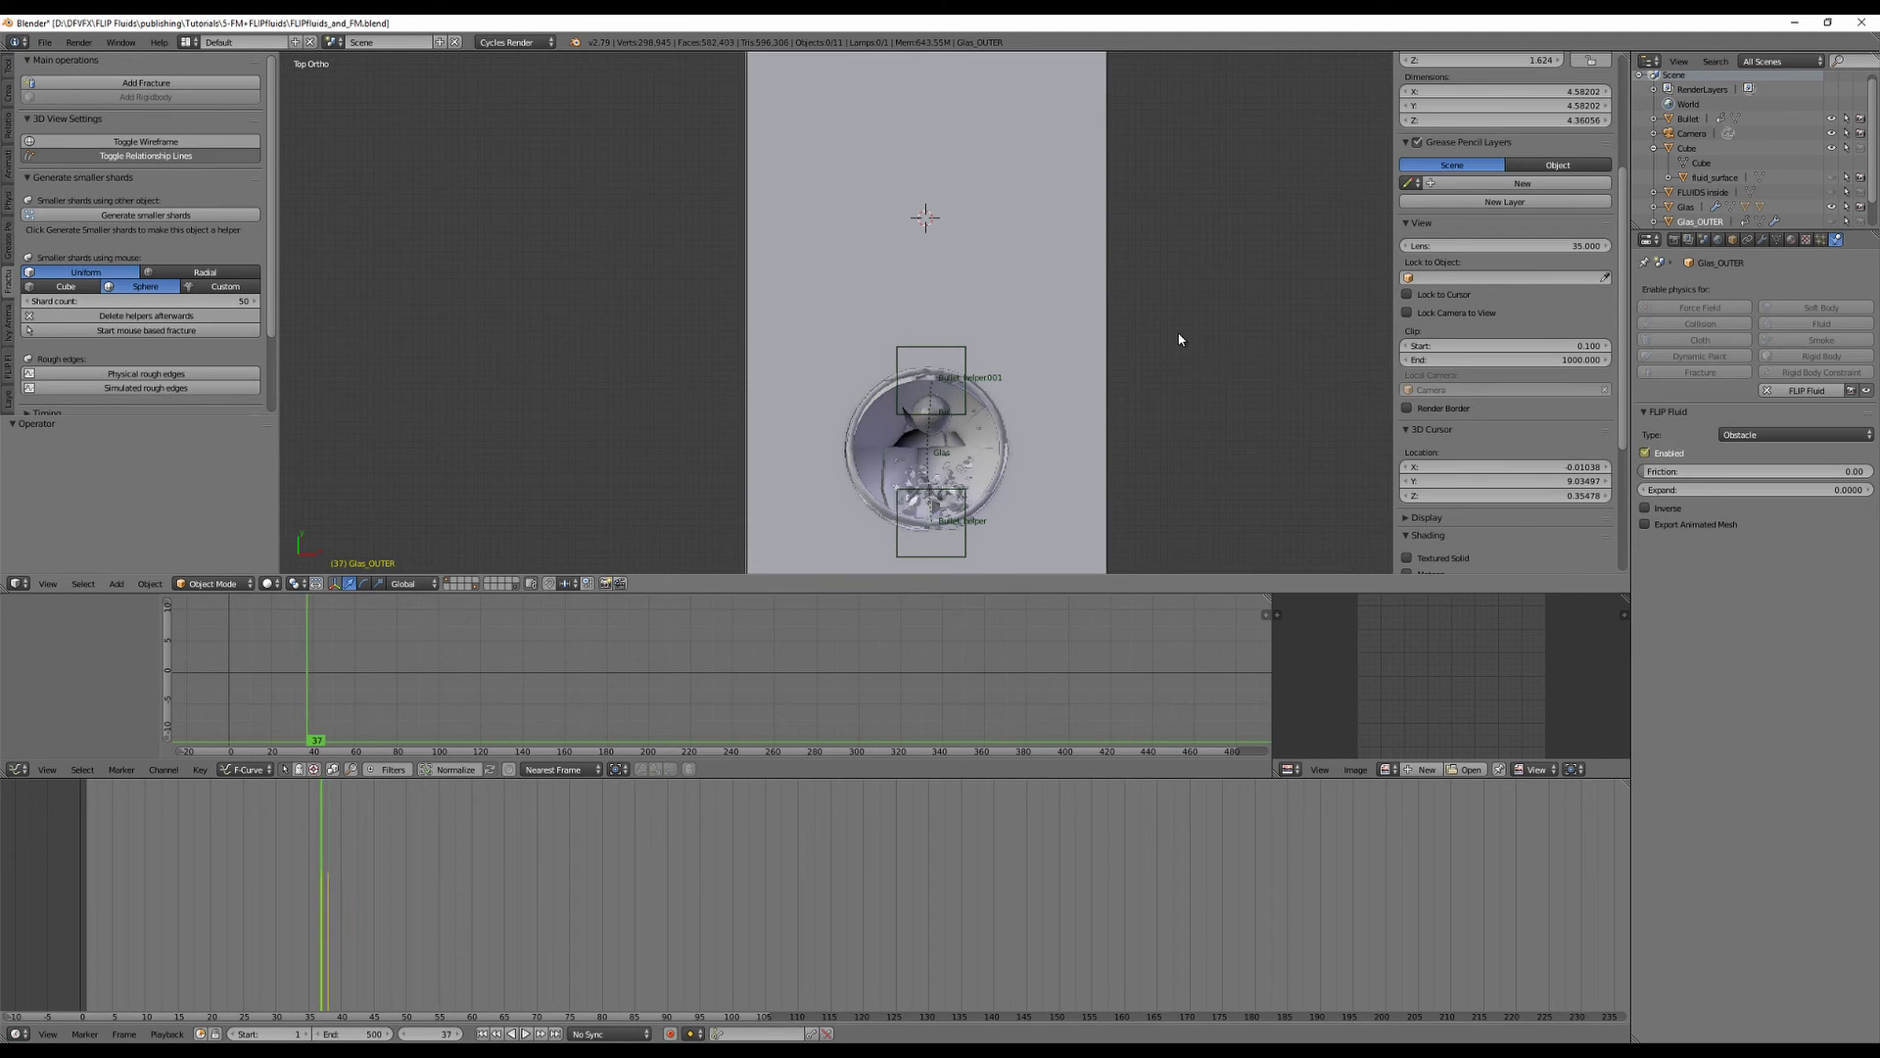
key(Right)
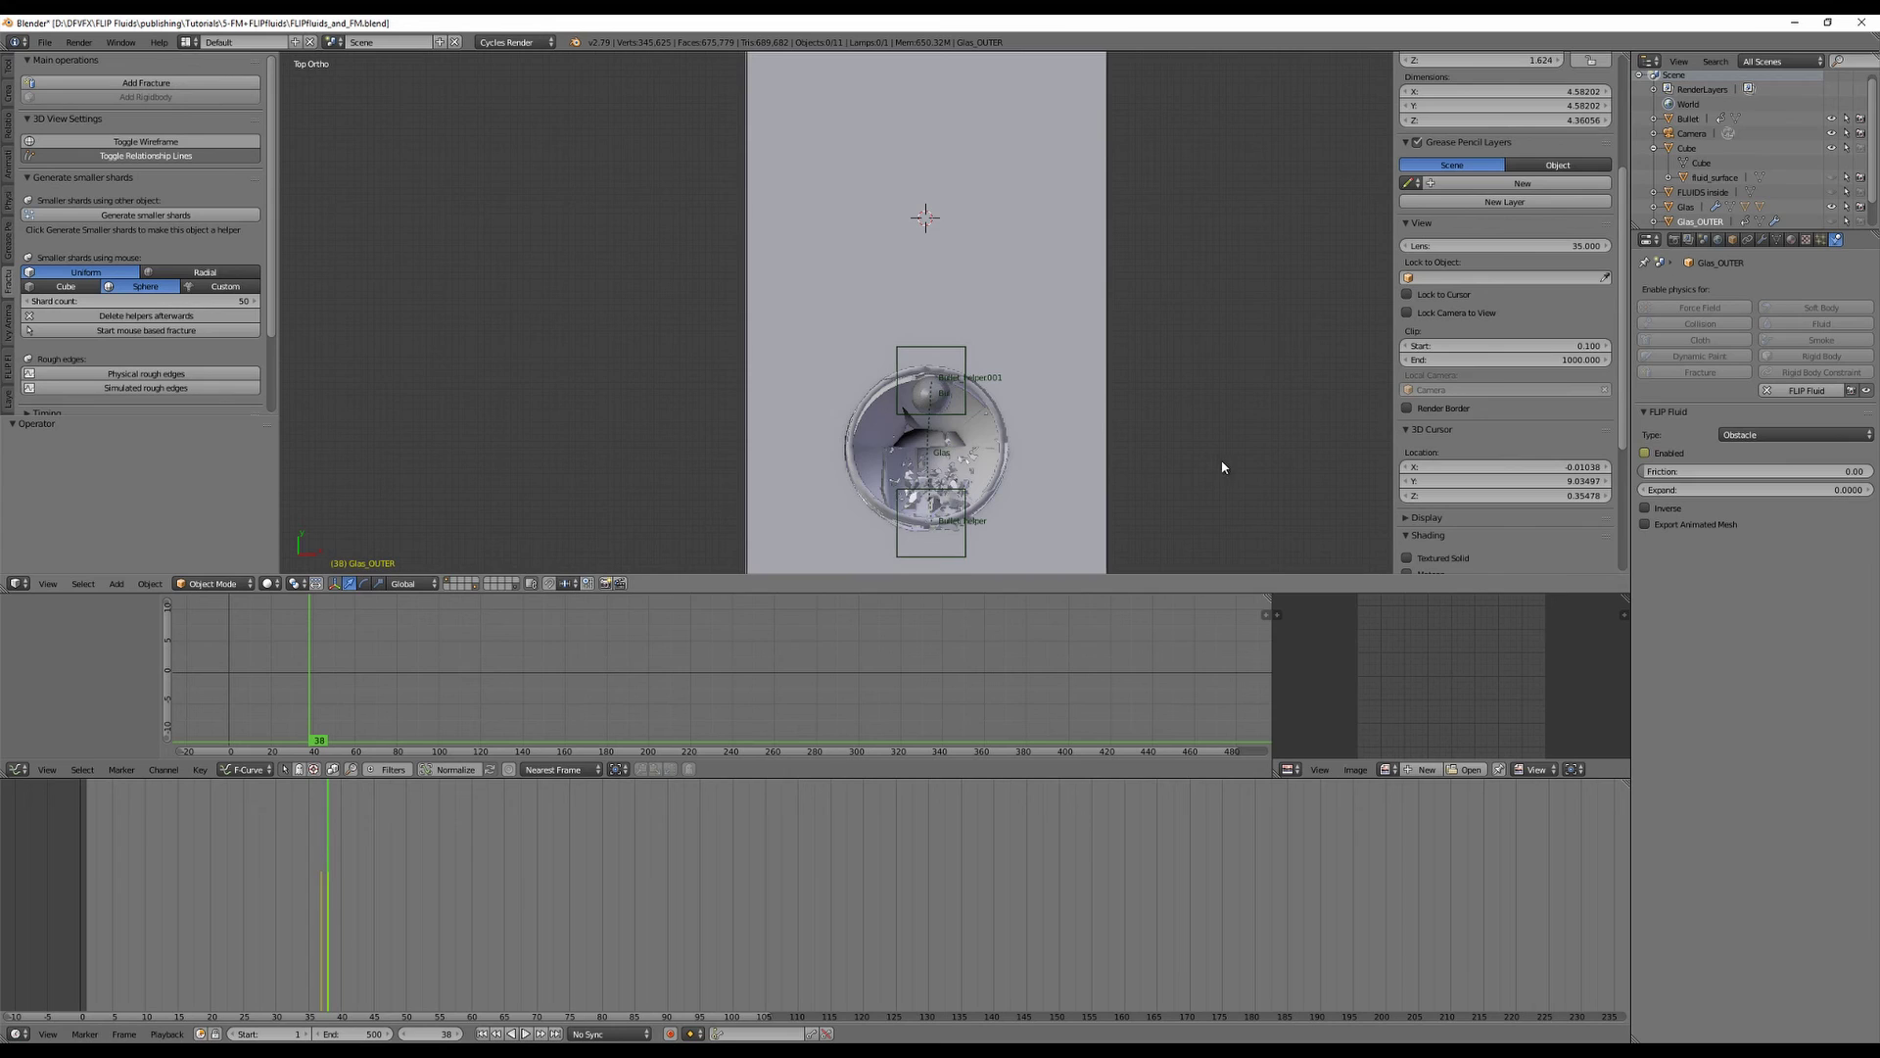
Show the fluid_surface in the viewport again and select the fluid domain Cube.
middle_drag(1224, 468, 1040, 369)
mouse_move(856, 419)
middle_down()
mouse_move(830, 431)
mouse_move(852, 419)
middle_up()
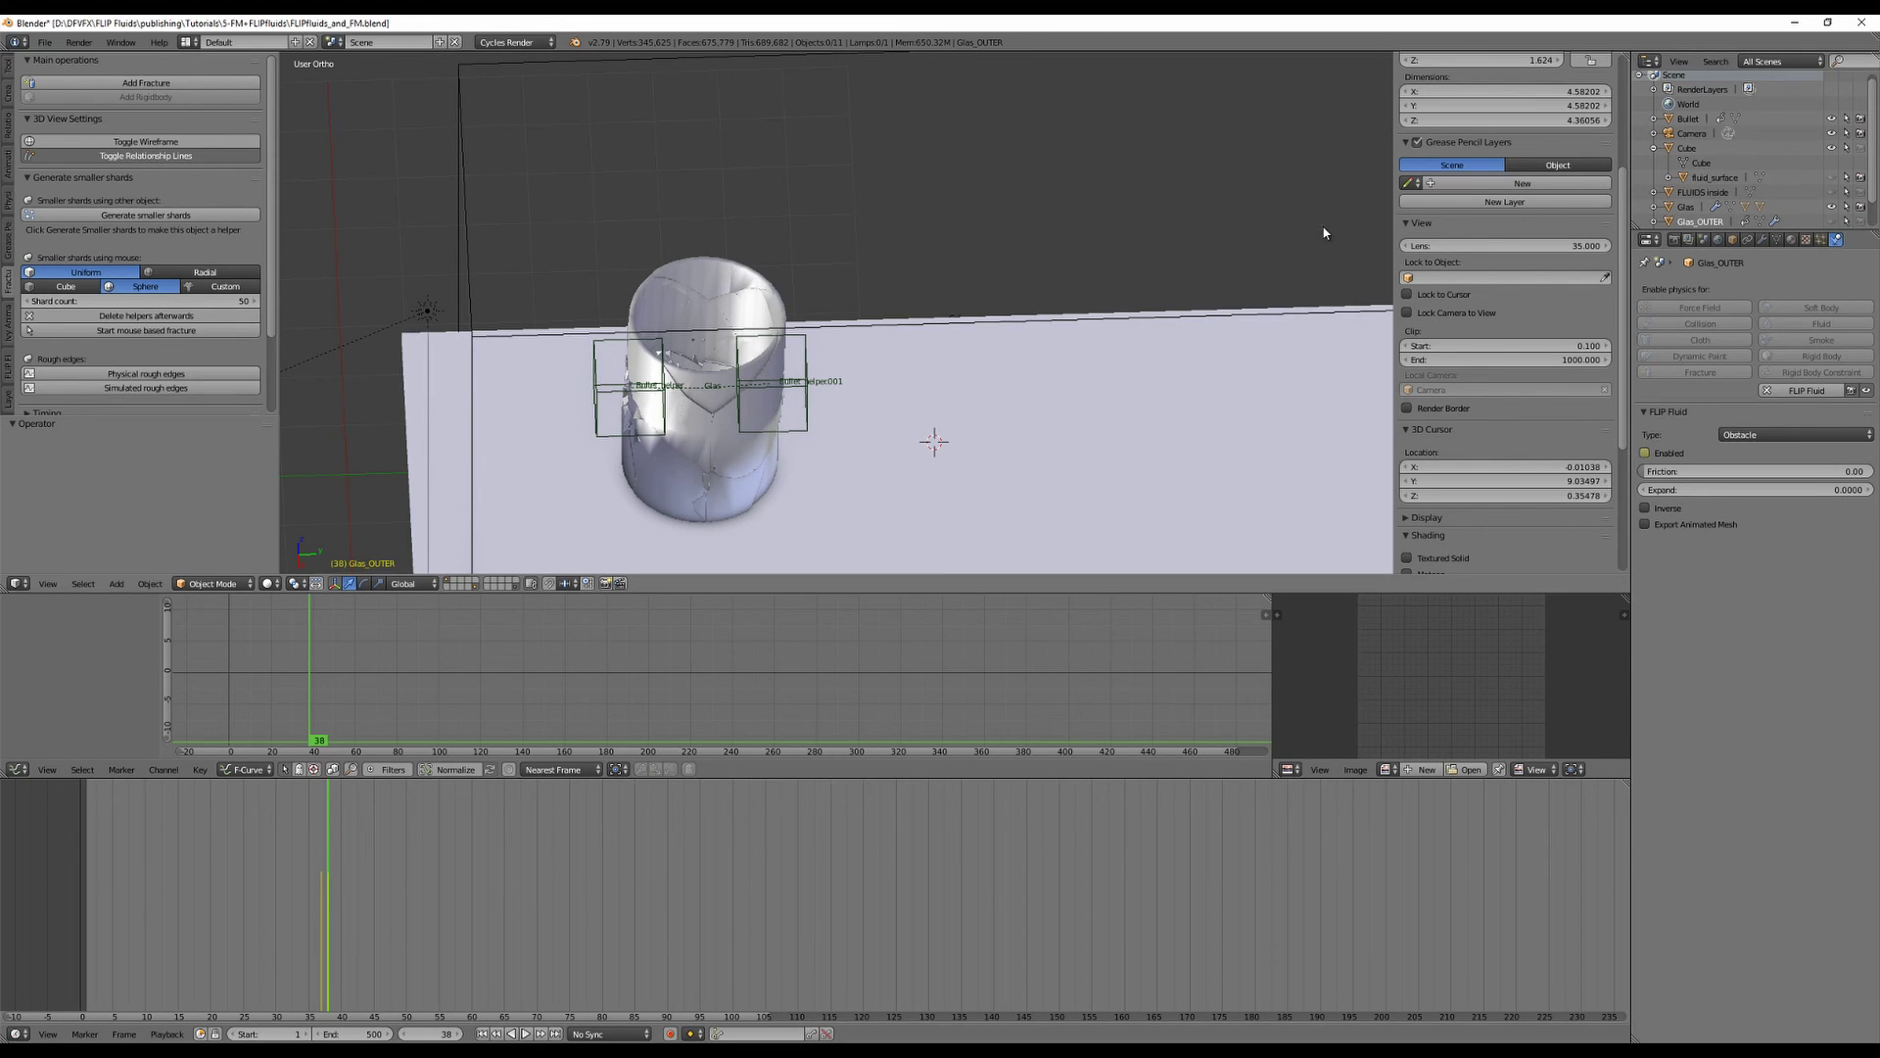
click(1832, 193)
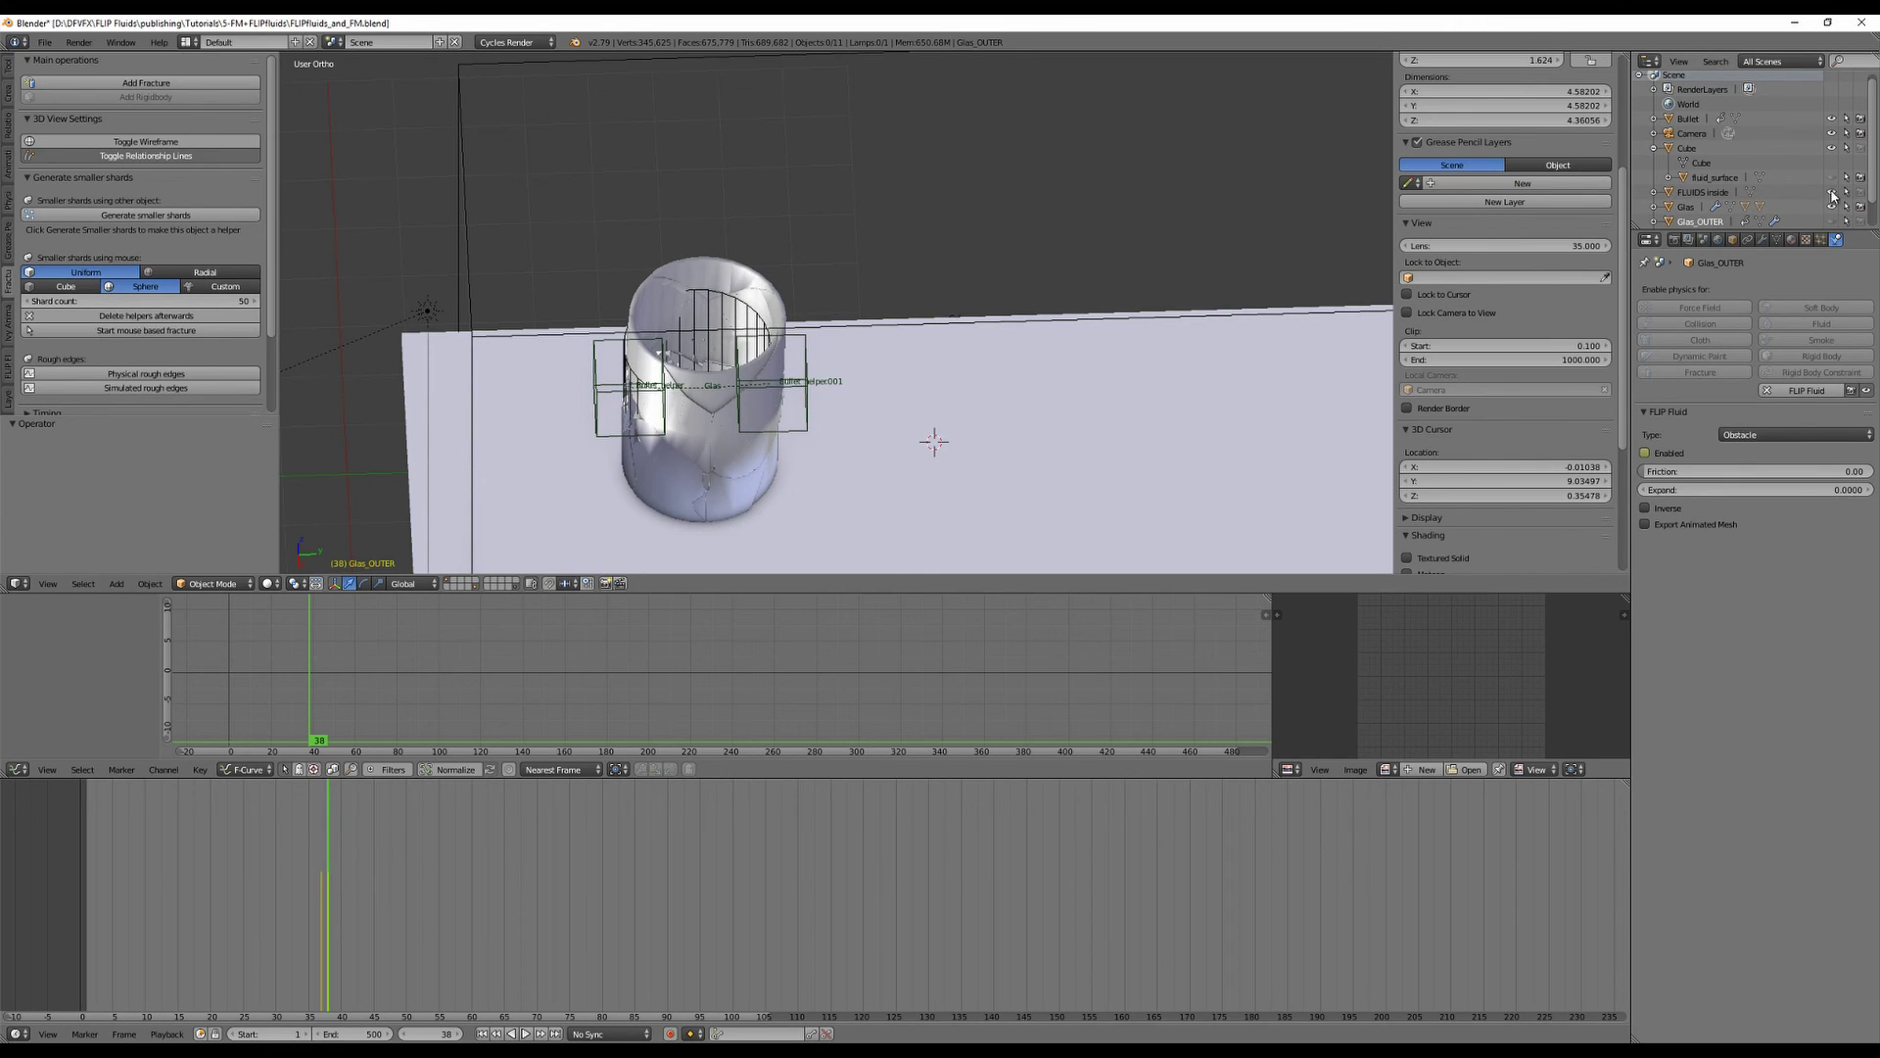
click(1832, 178)
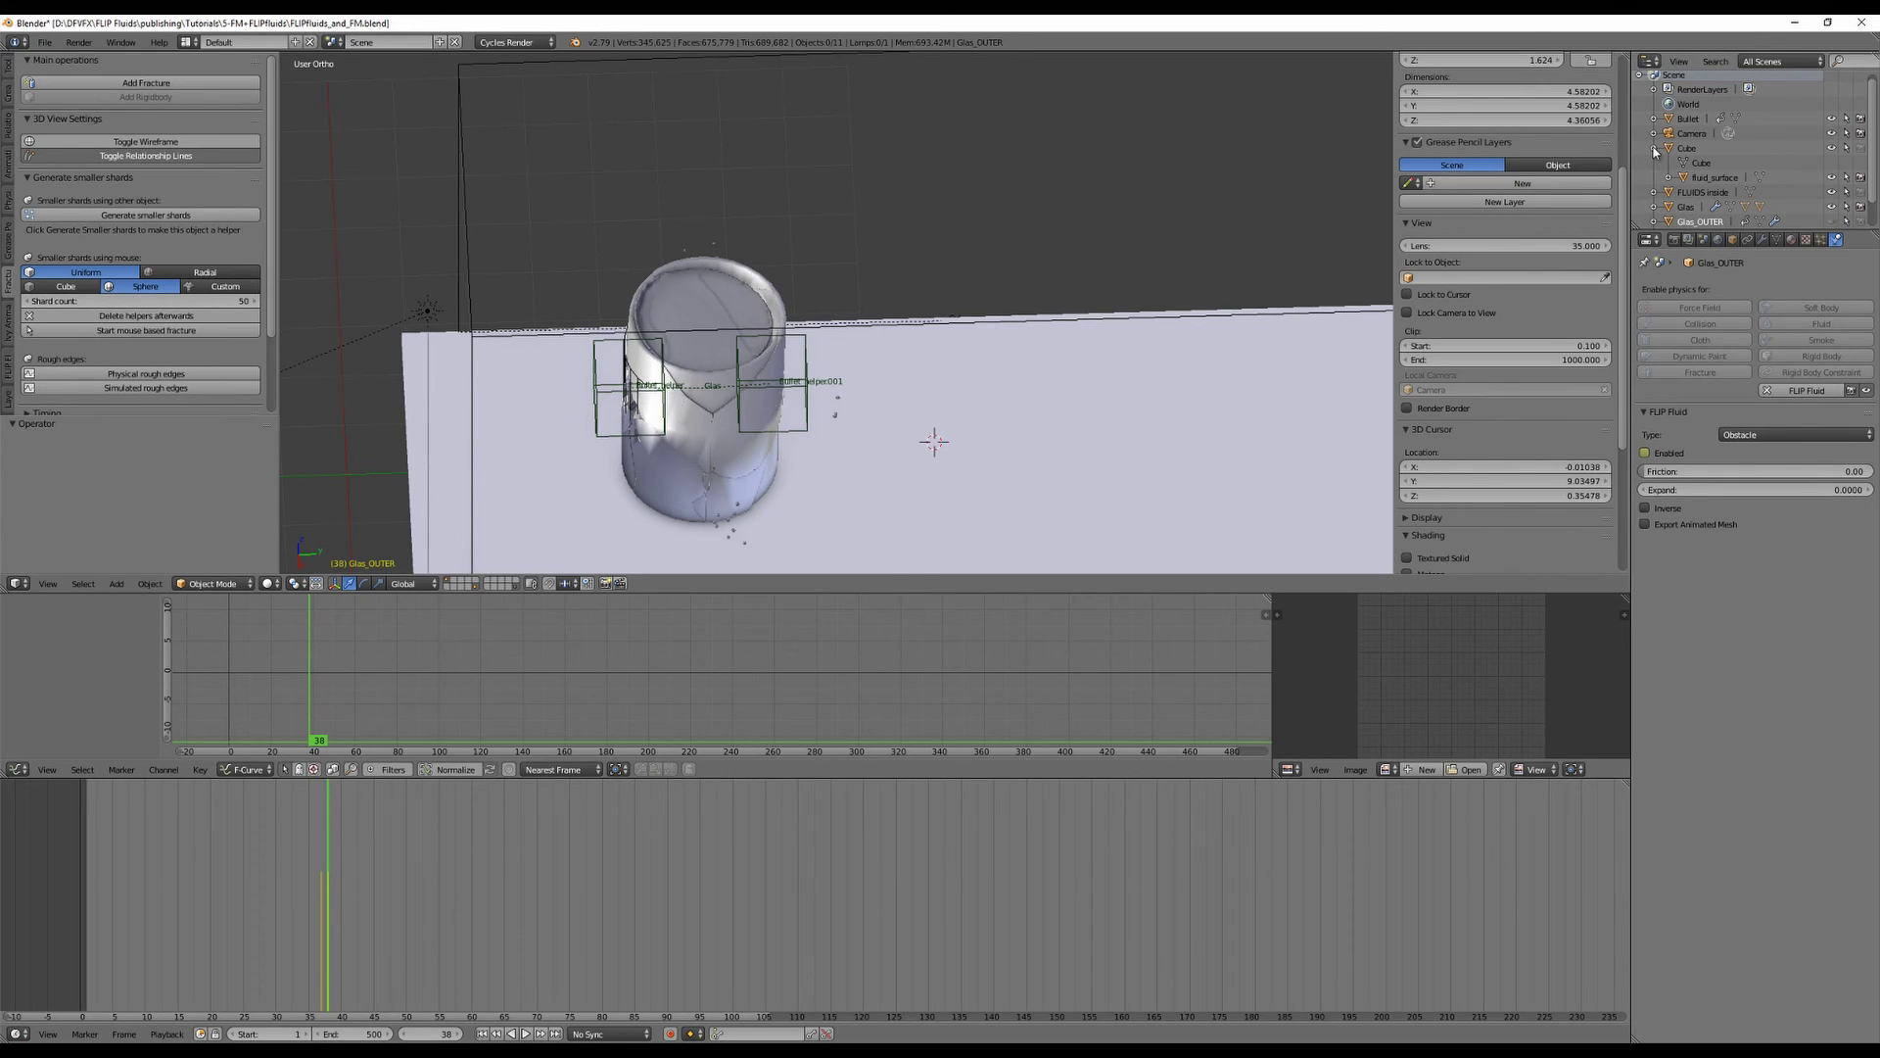
click(1654, 148)
middle_drag(843, 350, 964, 345)
right_click(805, 221)
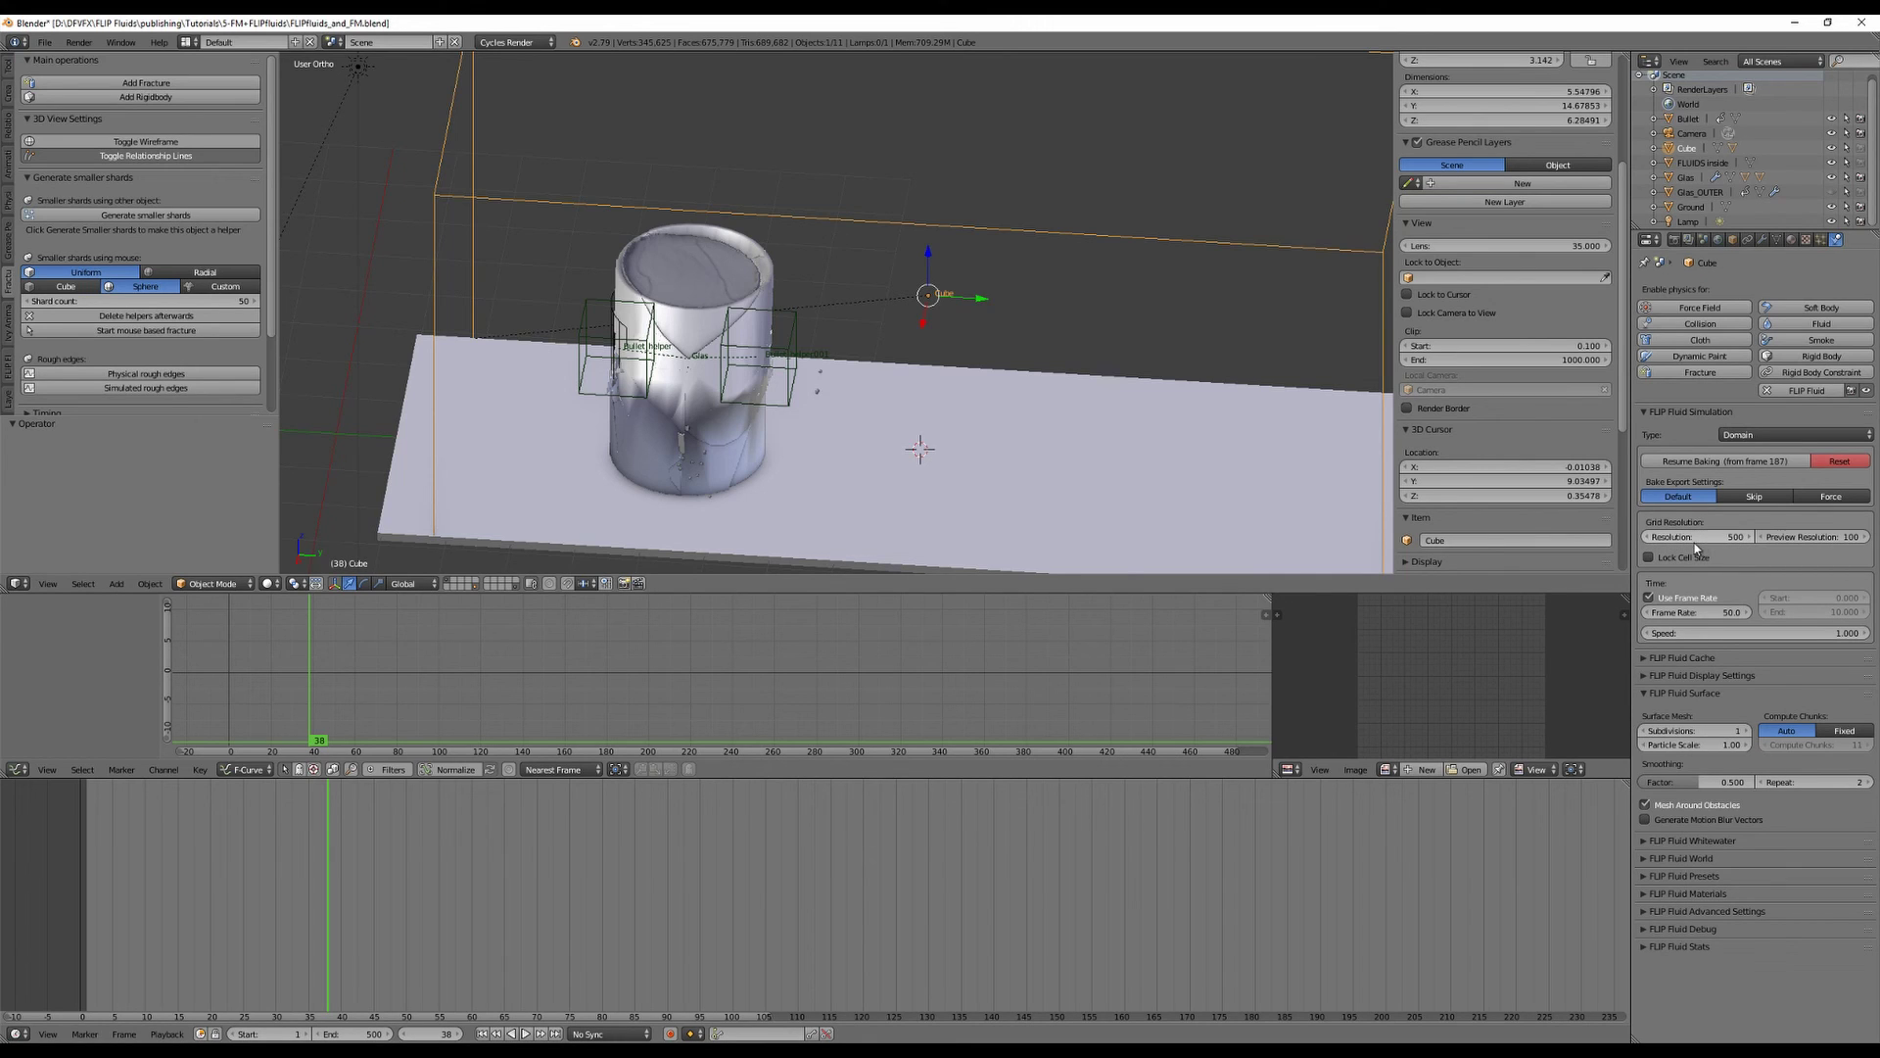
Step frame by frame from 38 to 47 to examine the shattering glass and the escaping fluid.
scroll(996, 420, down, 2)
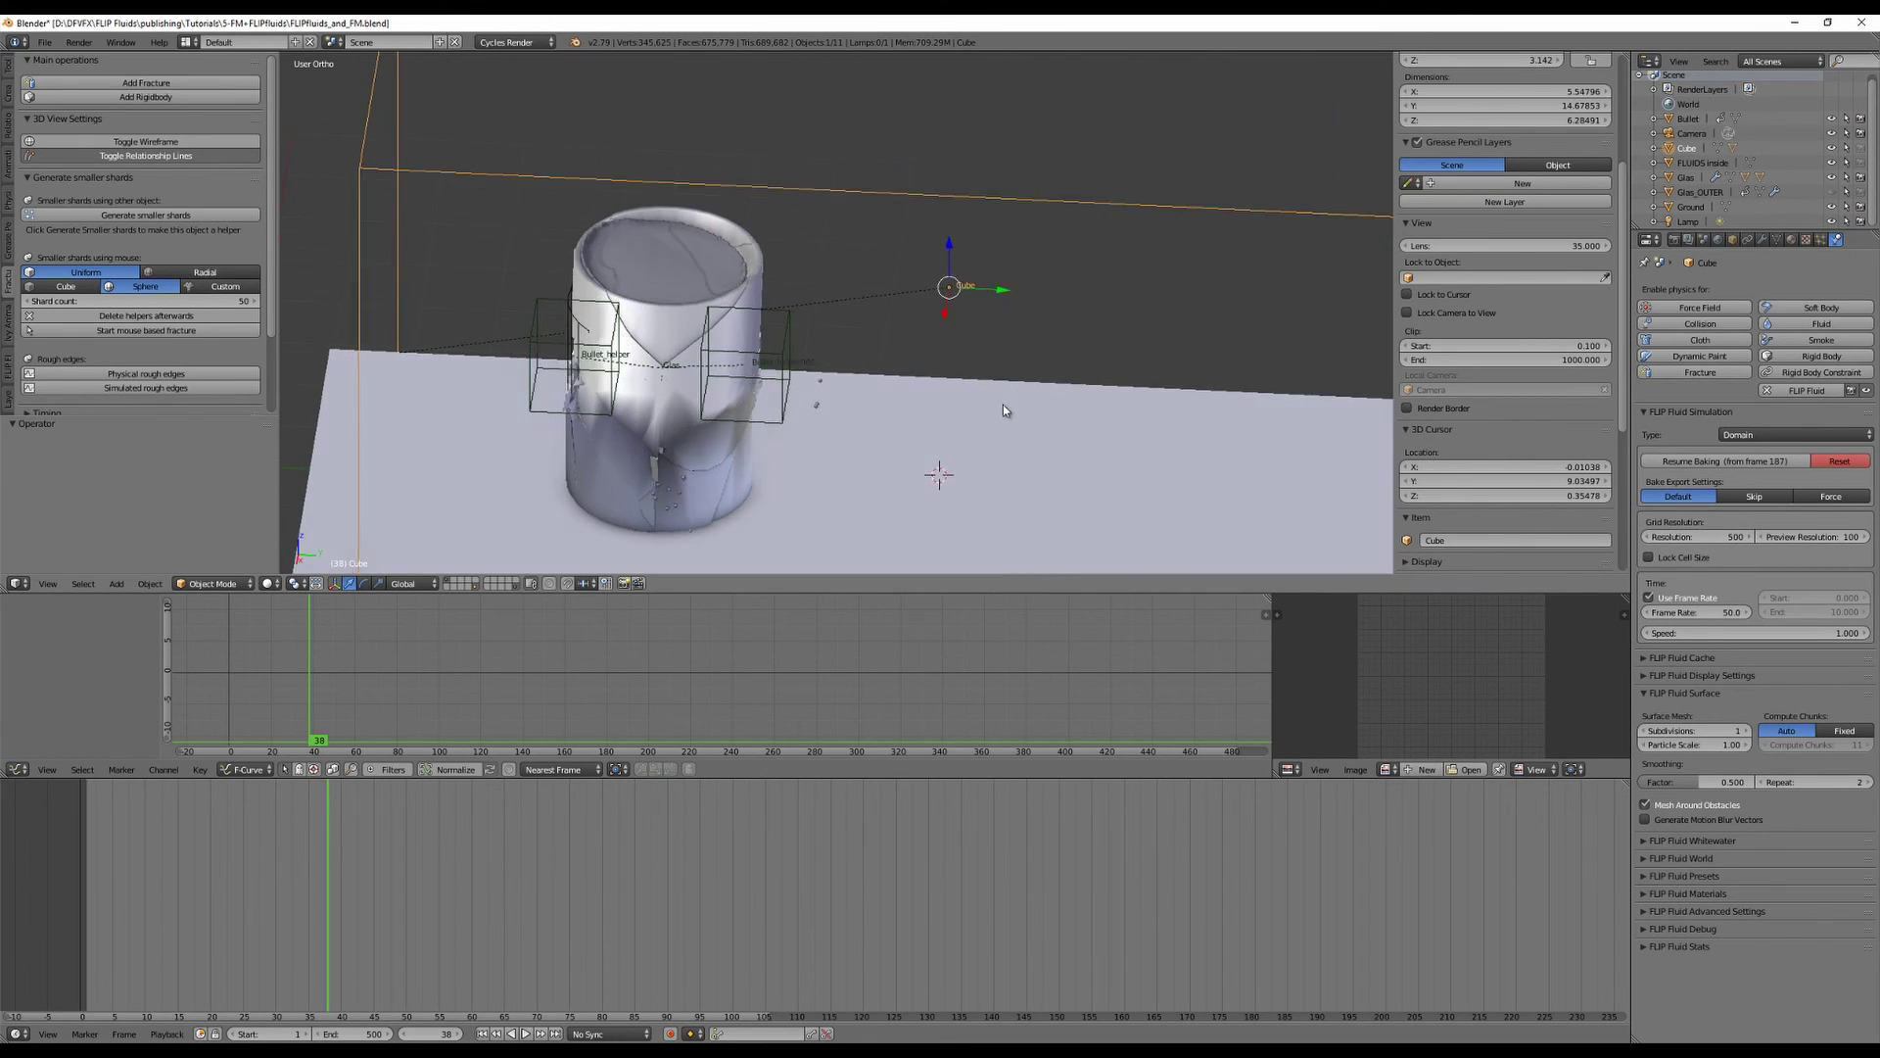
middle_drag(1003, 408, 938, 403)
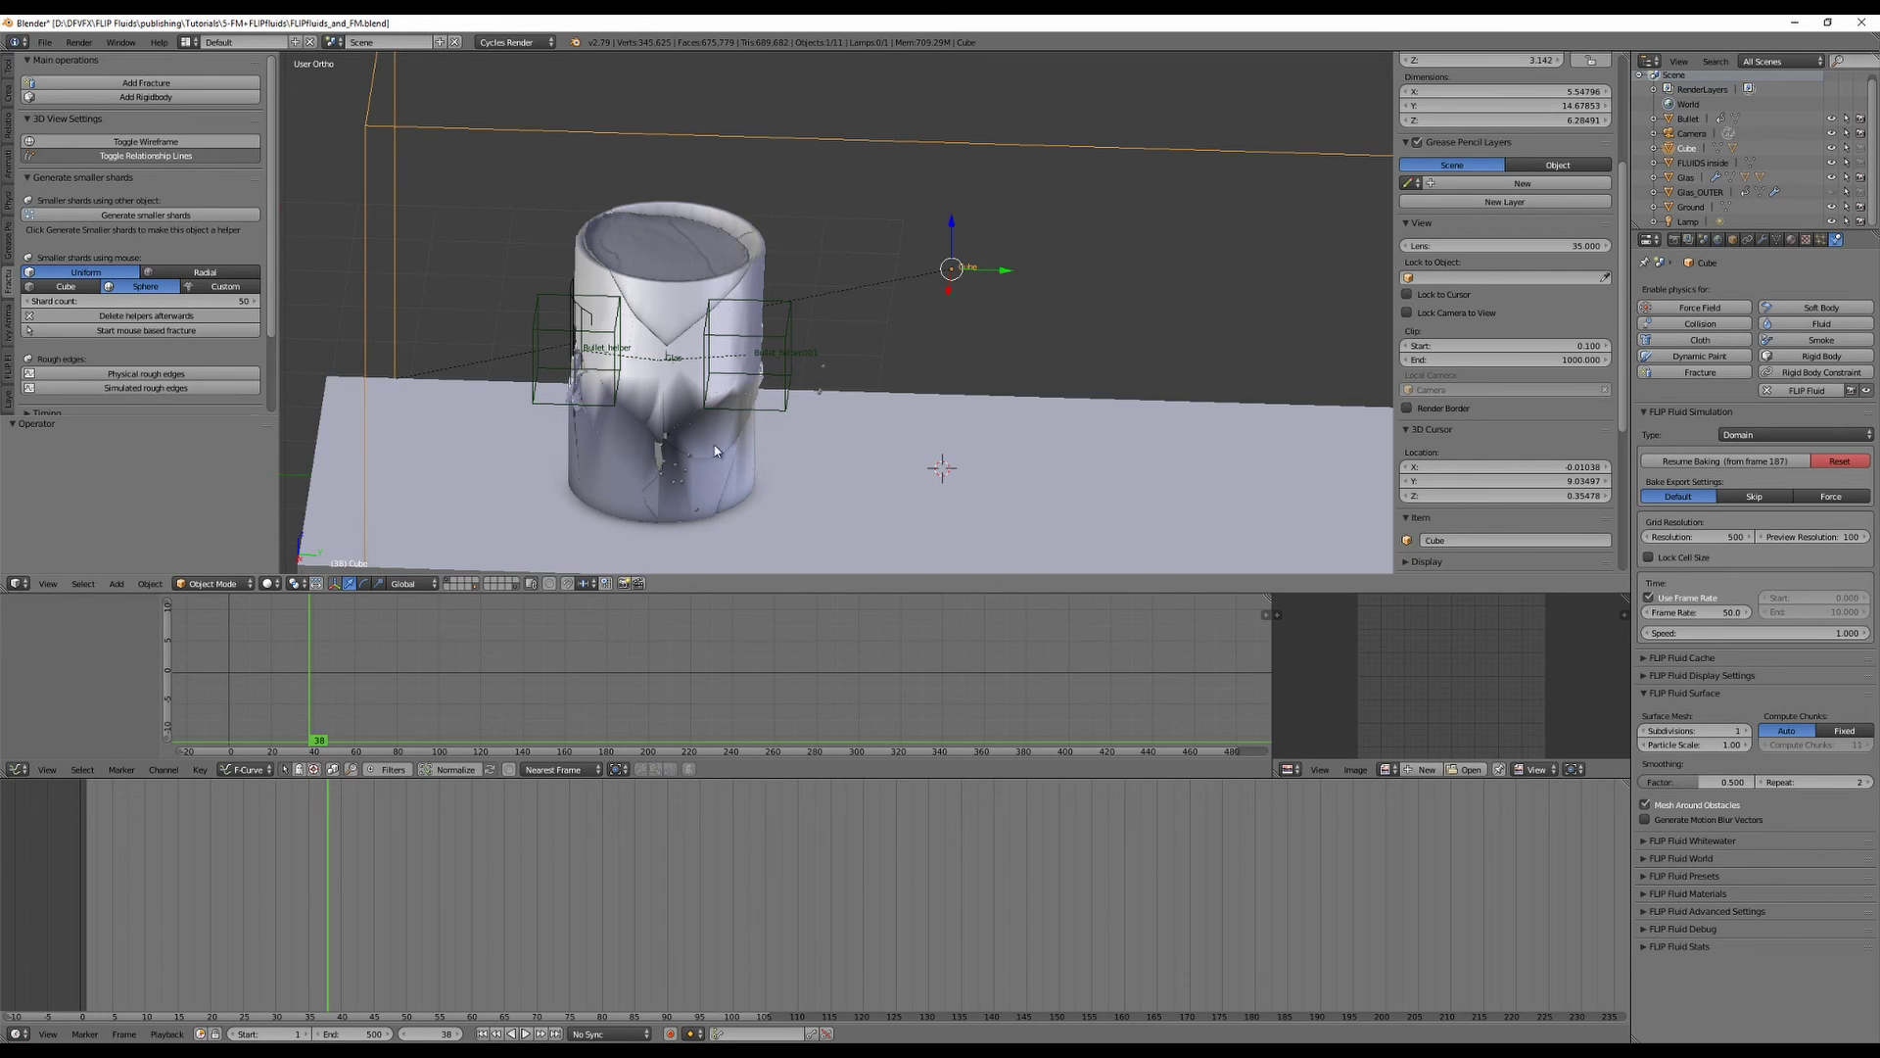
key(Right)
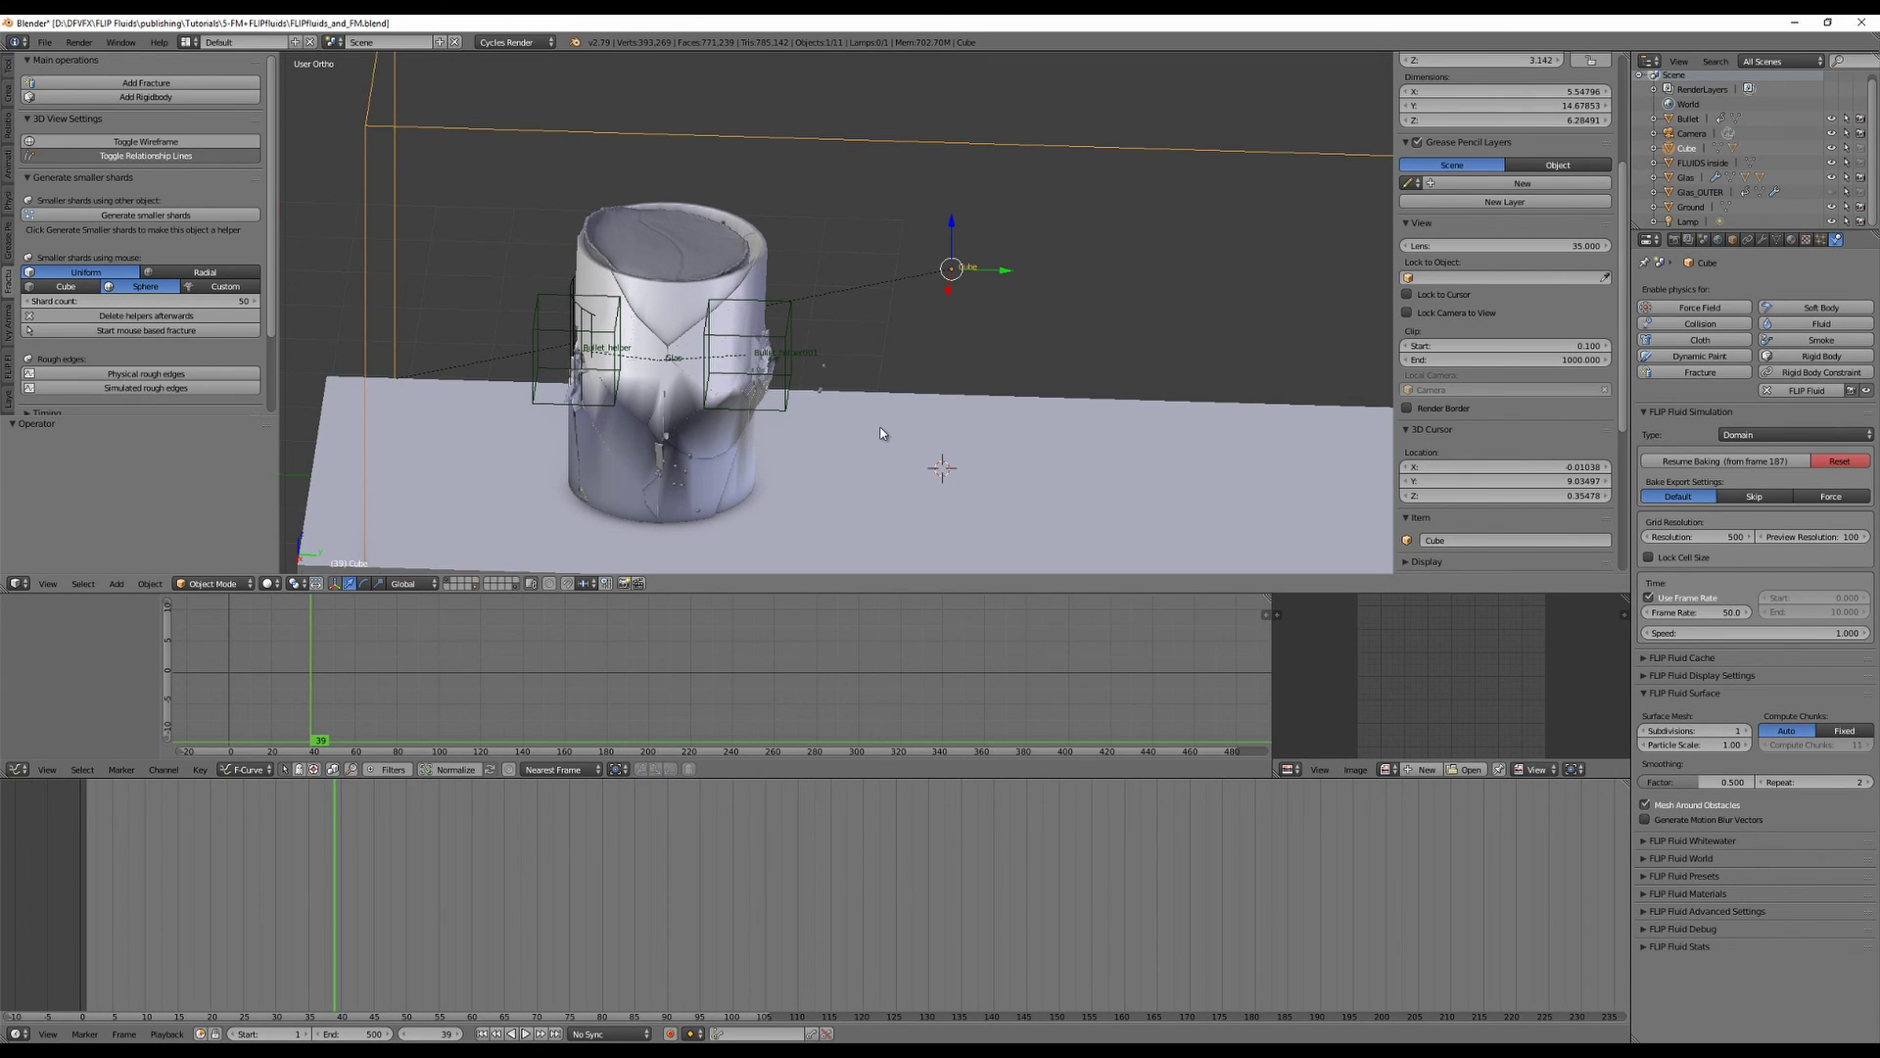
key(Right)
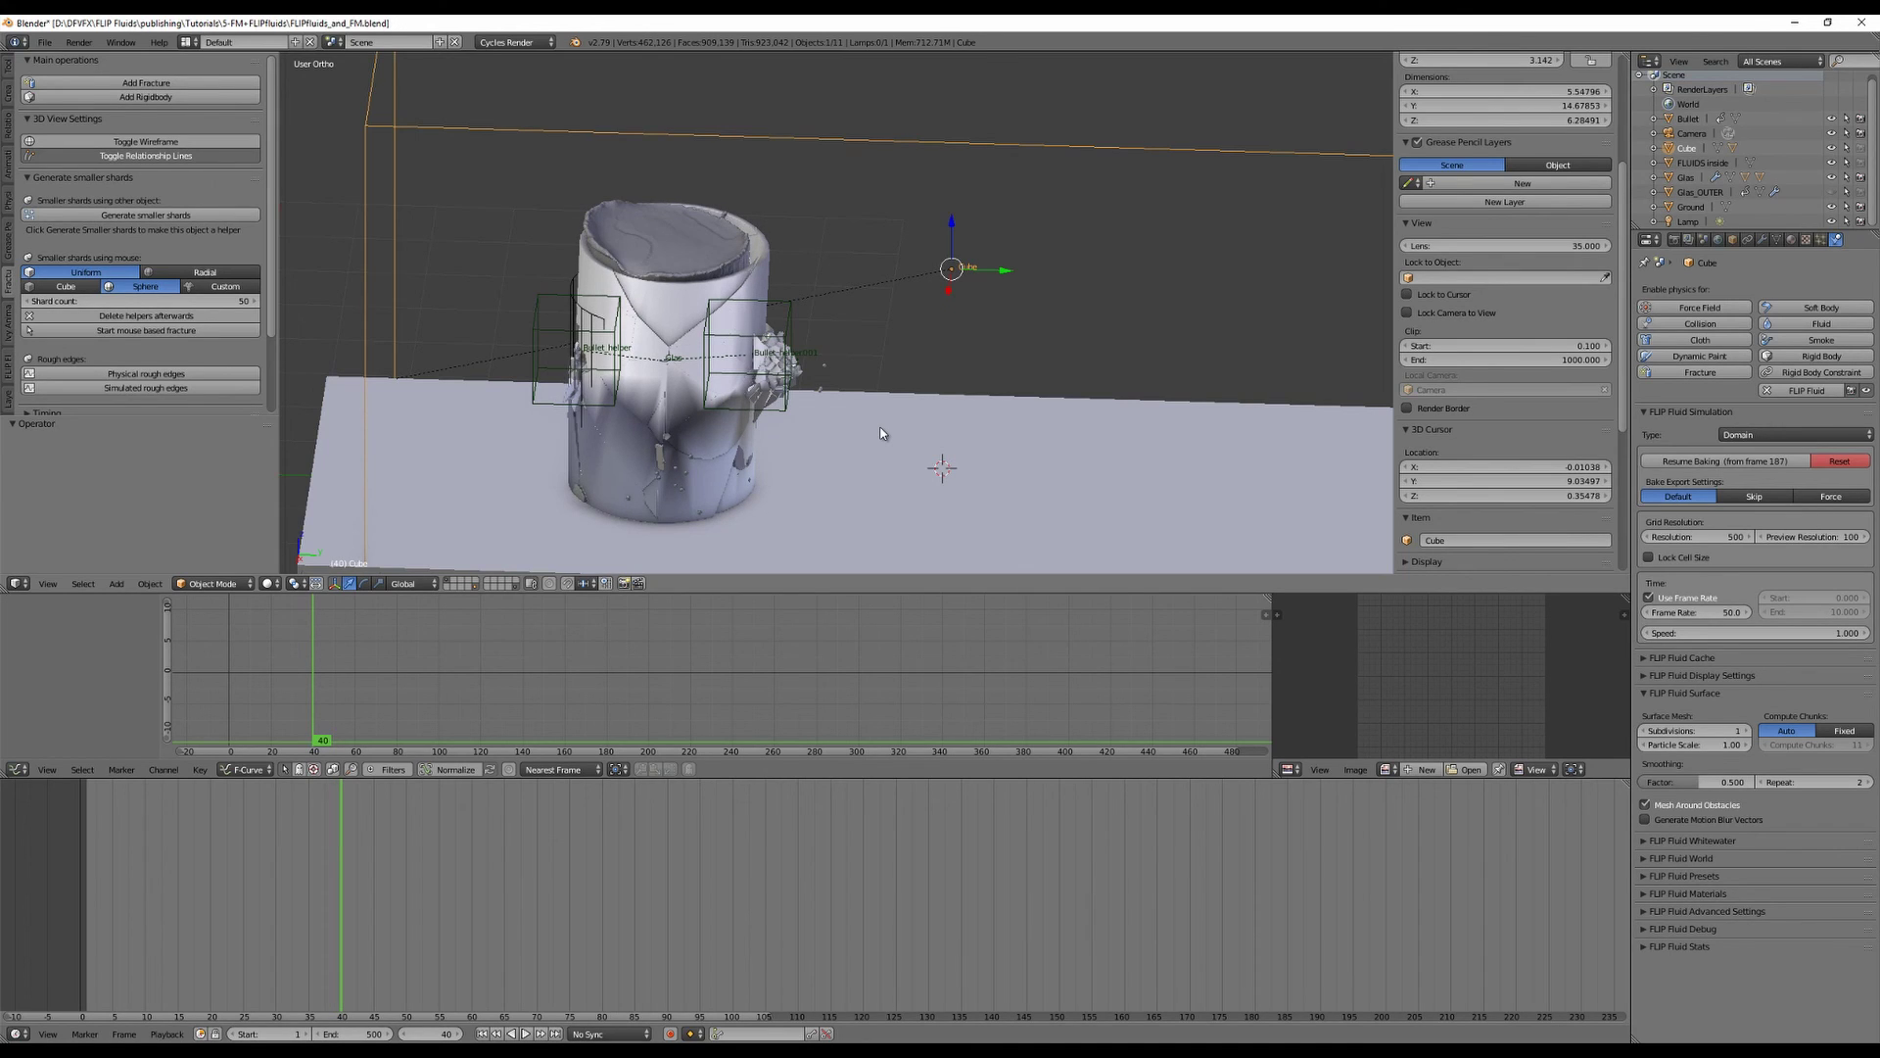
key(Right)
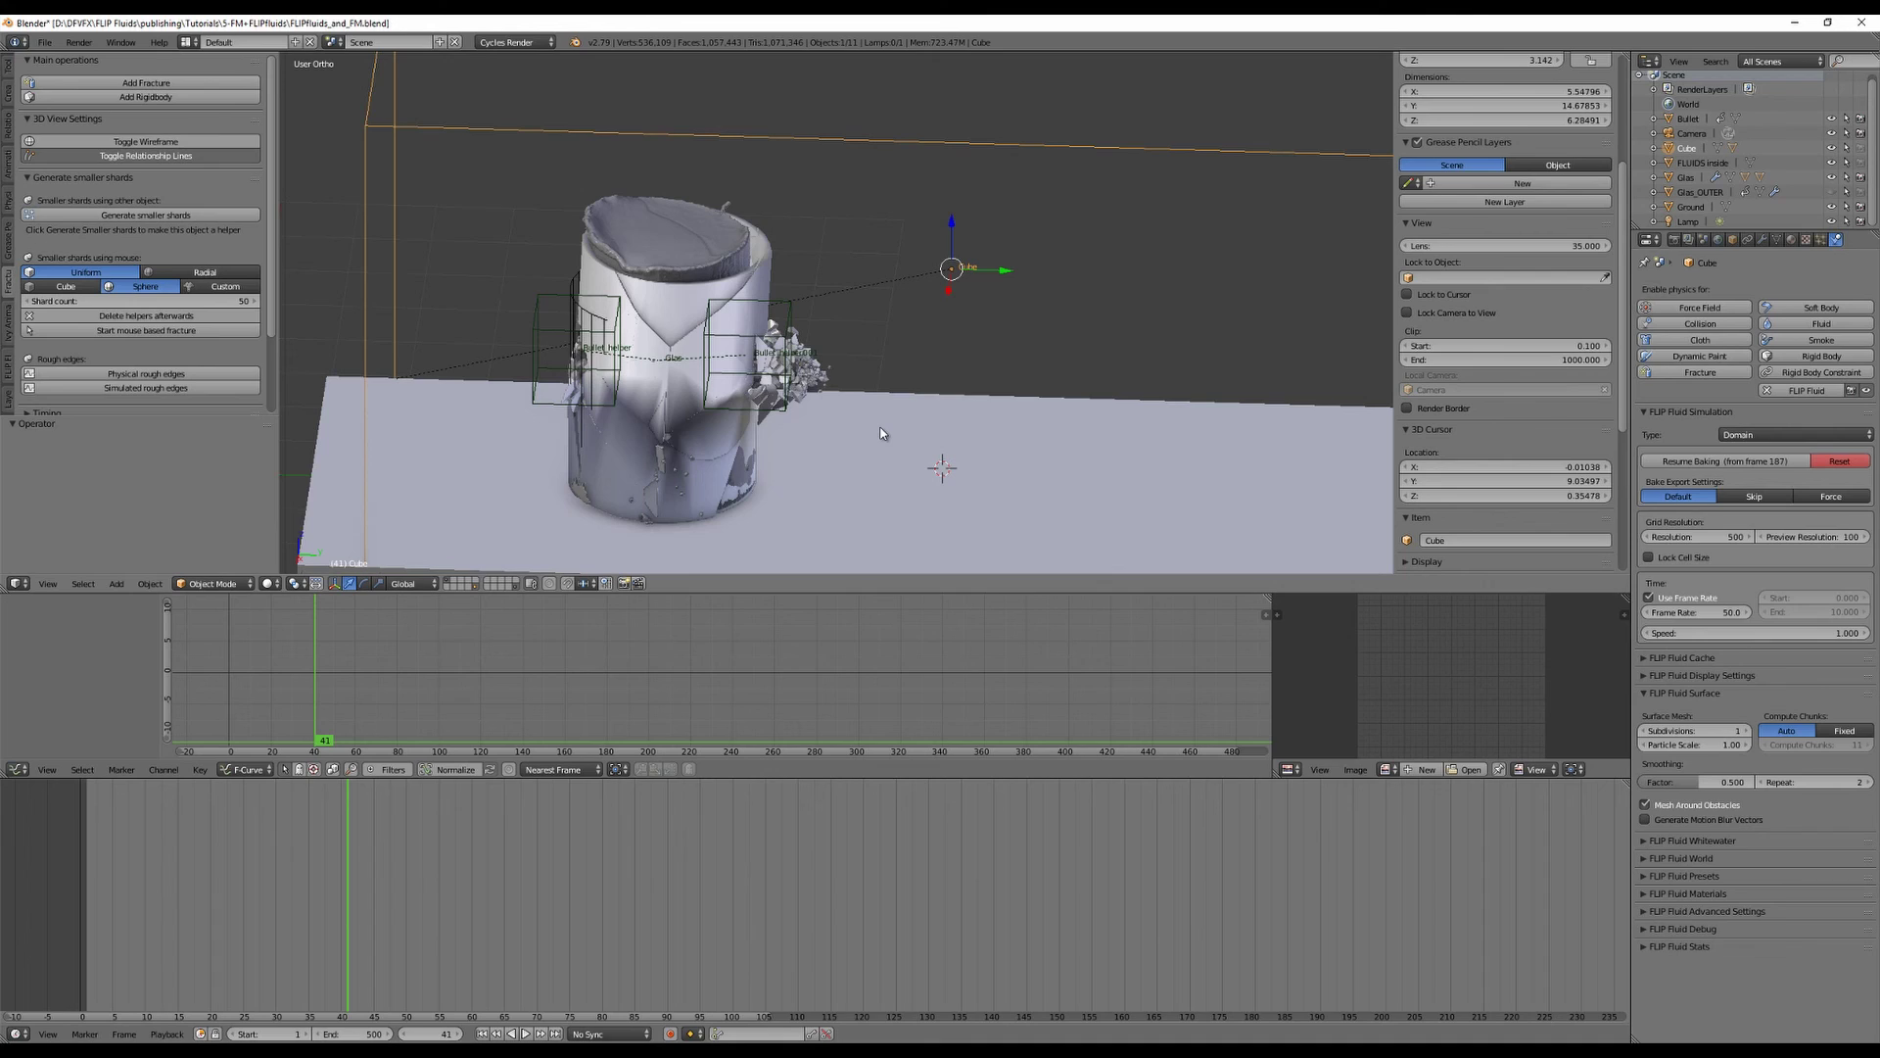
key(Right)
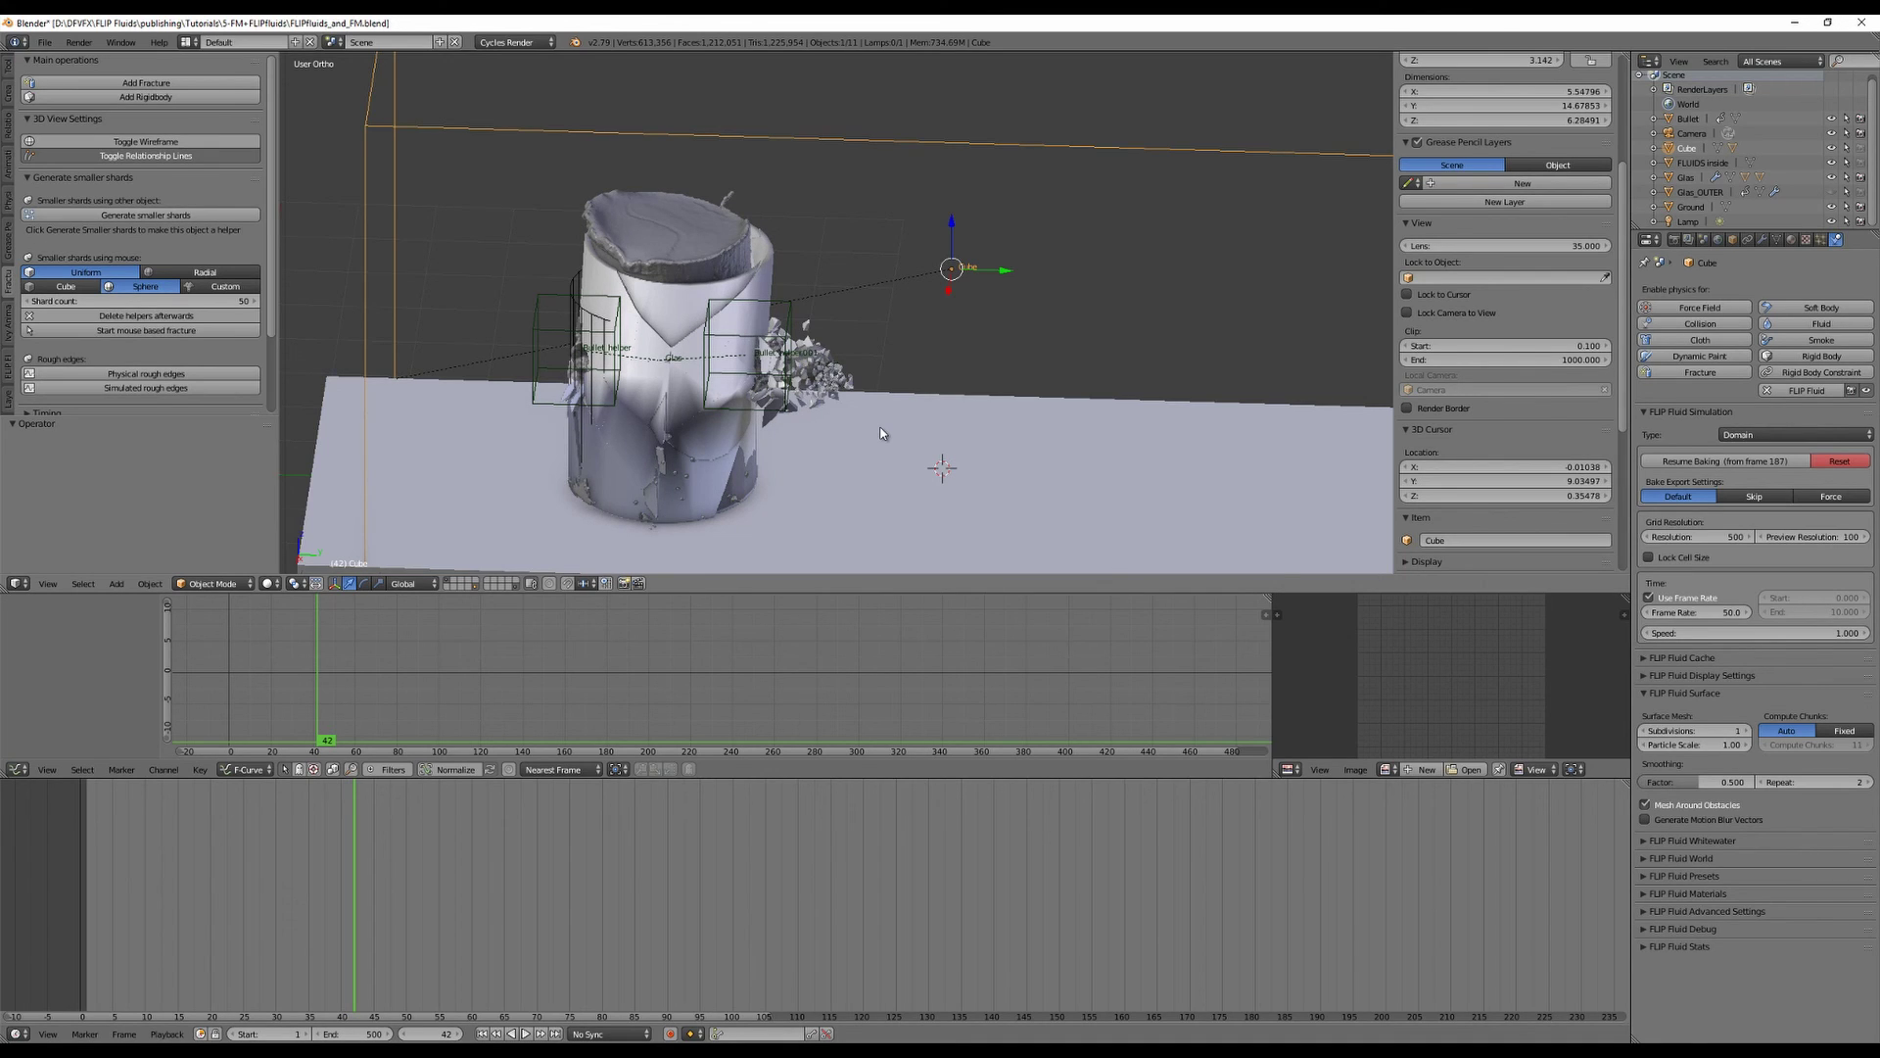
key(Right)
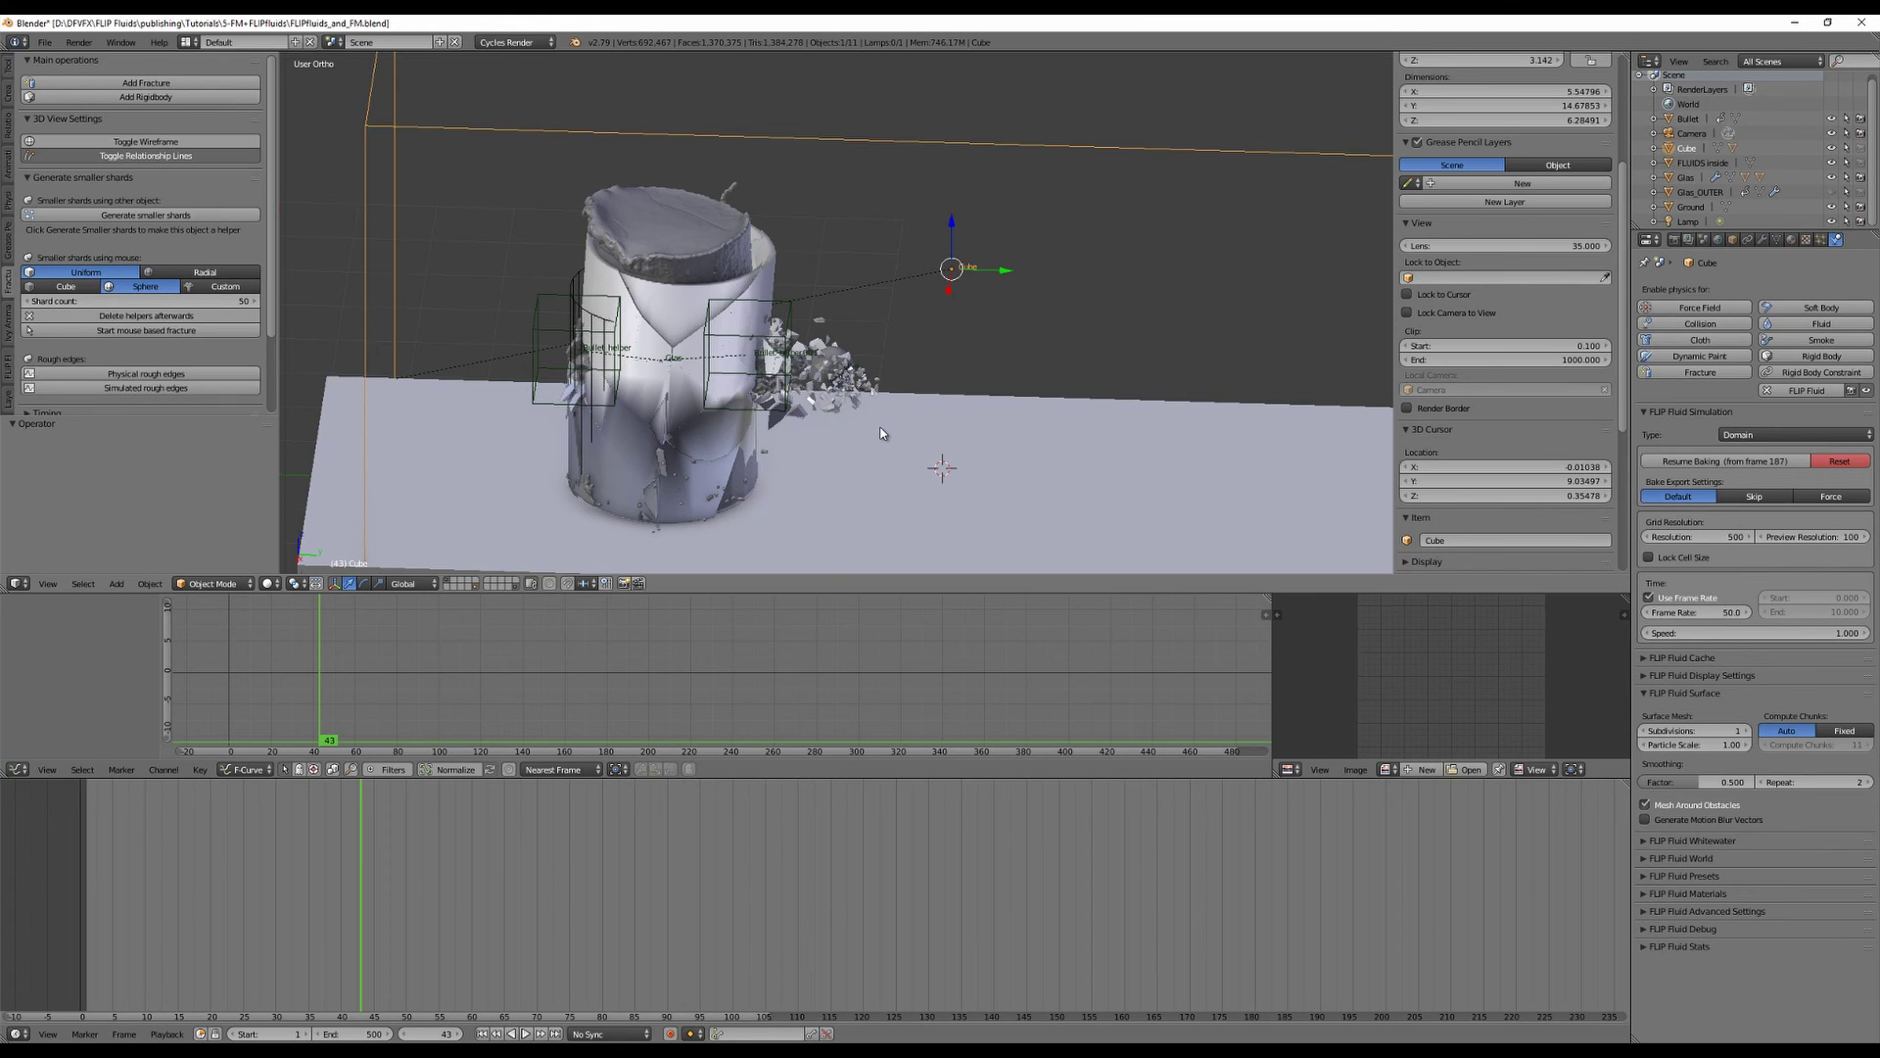
key(Right)
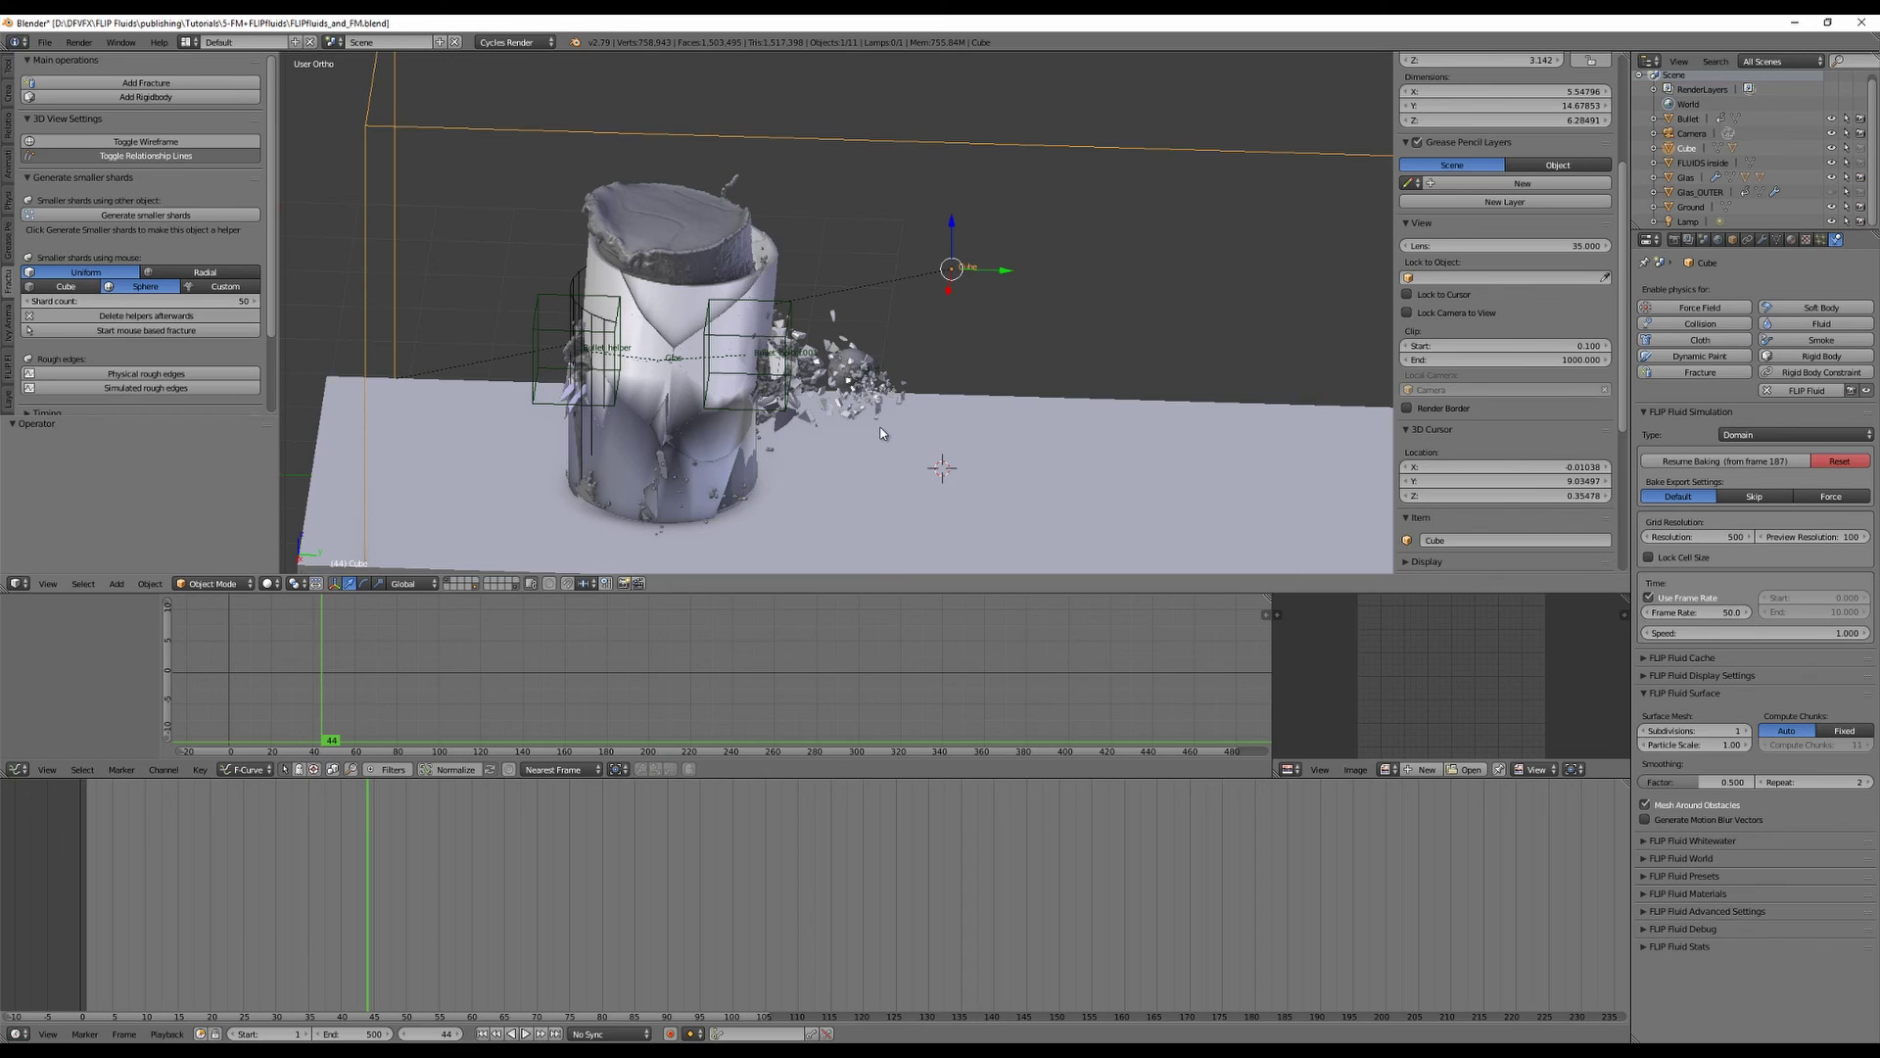
key(Right)
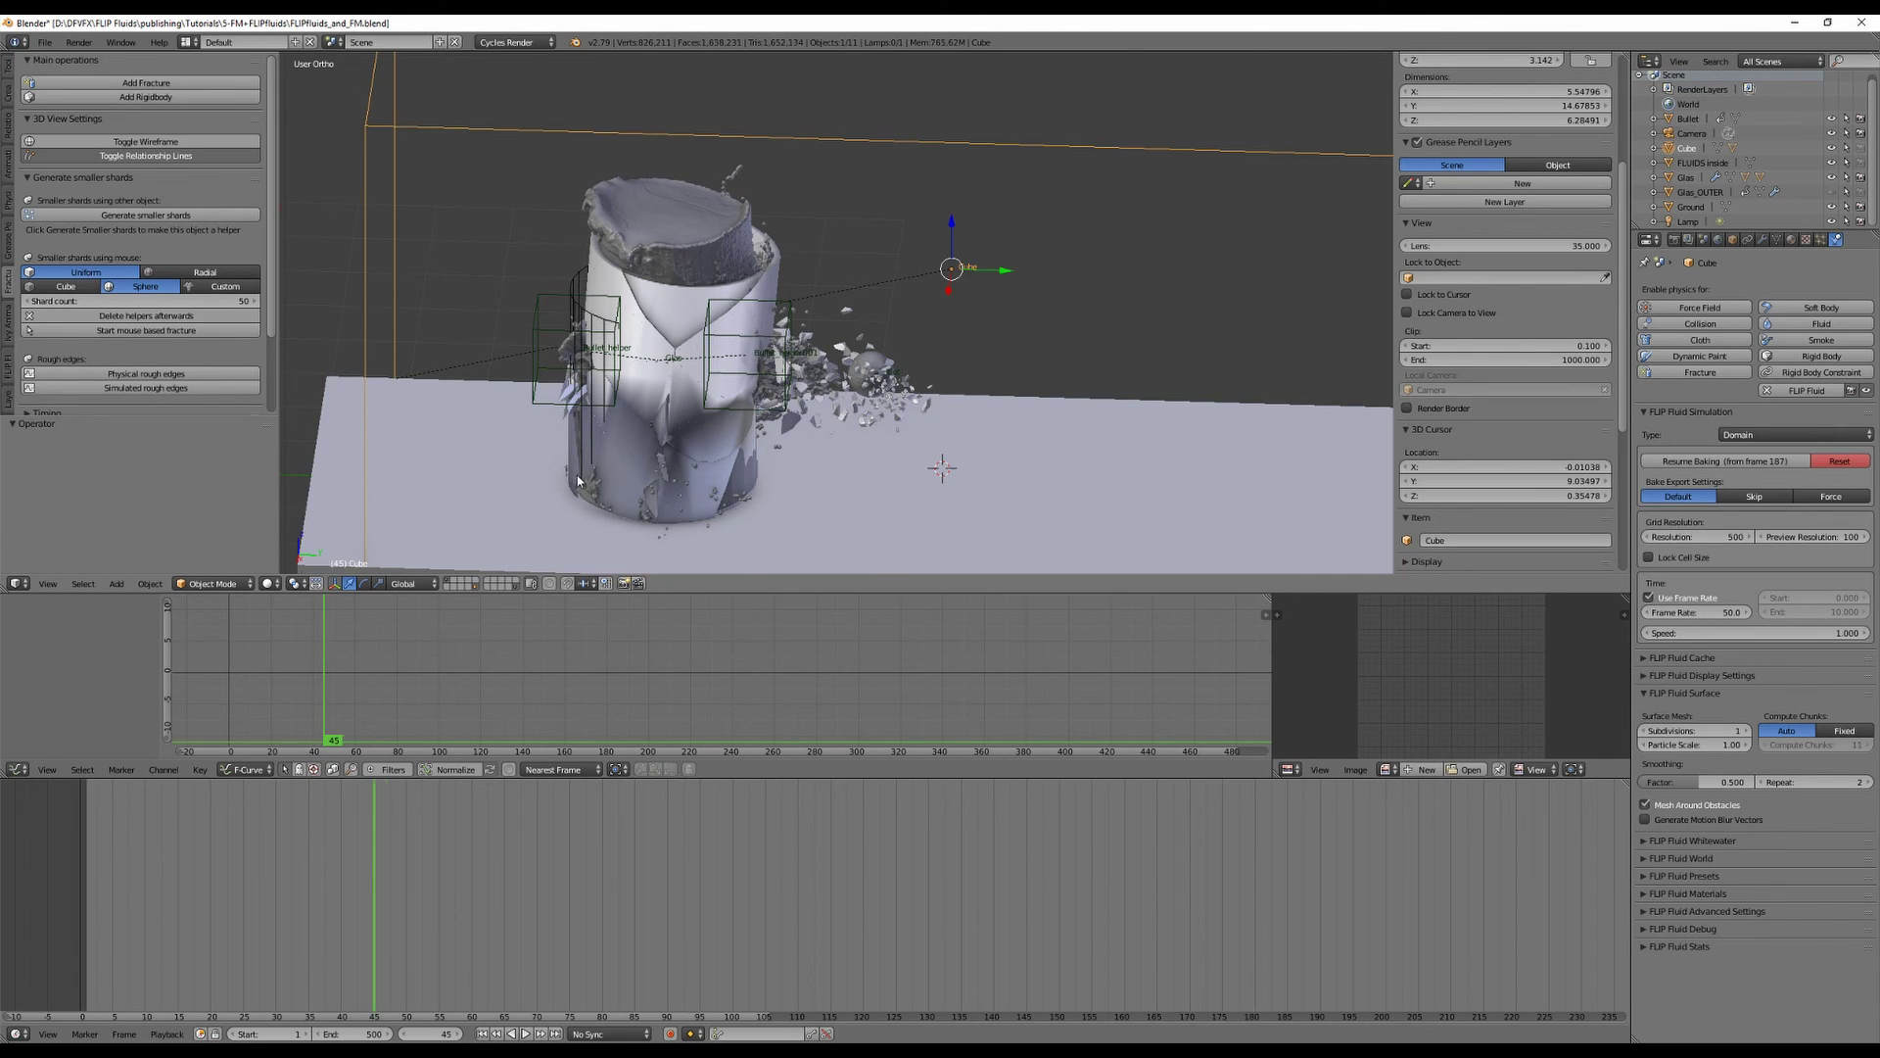
key(Right)
key(Right)
mouse_move(921, 490)
middle_down()
mouse_move(852, 483)
mouse_move(930, 460)
middle_up()
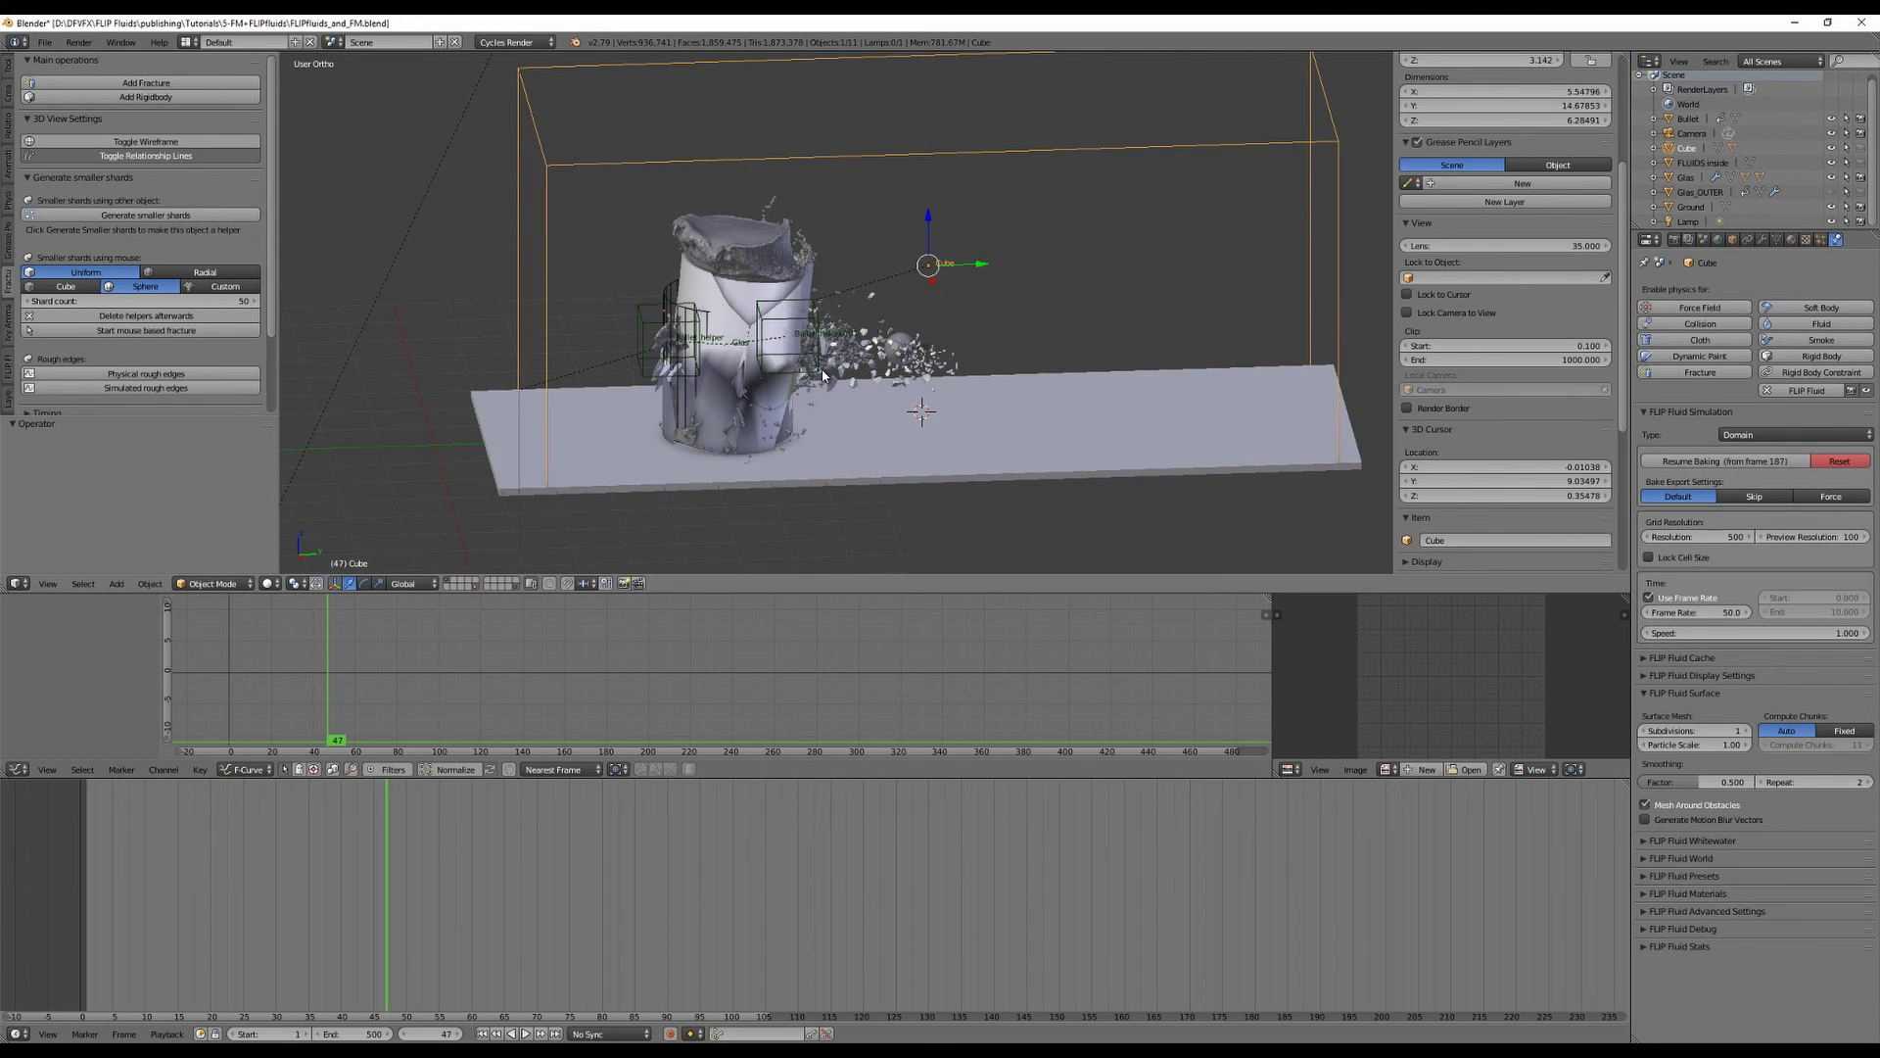
Return to frame 1 and set the viewport shading to Rendered around the filled glass.
key(shift+Left)
scroll(399, 547, up, 2)
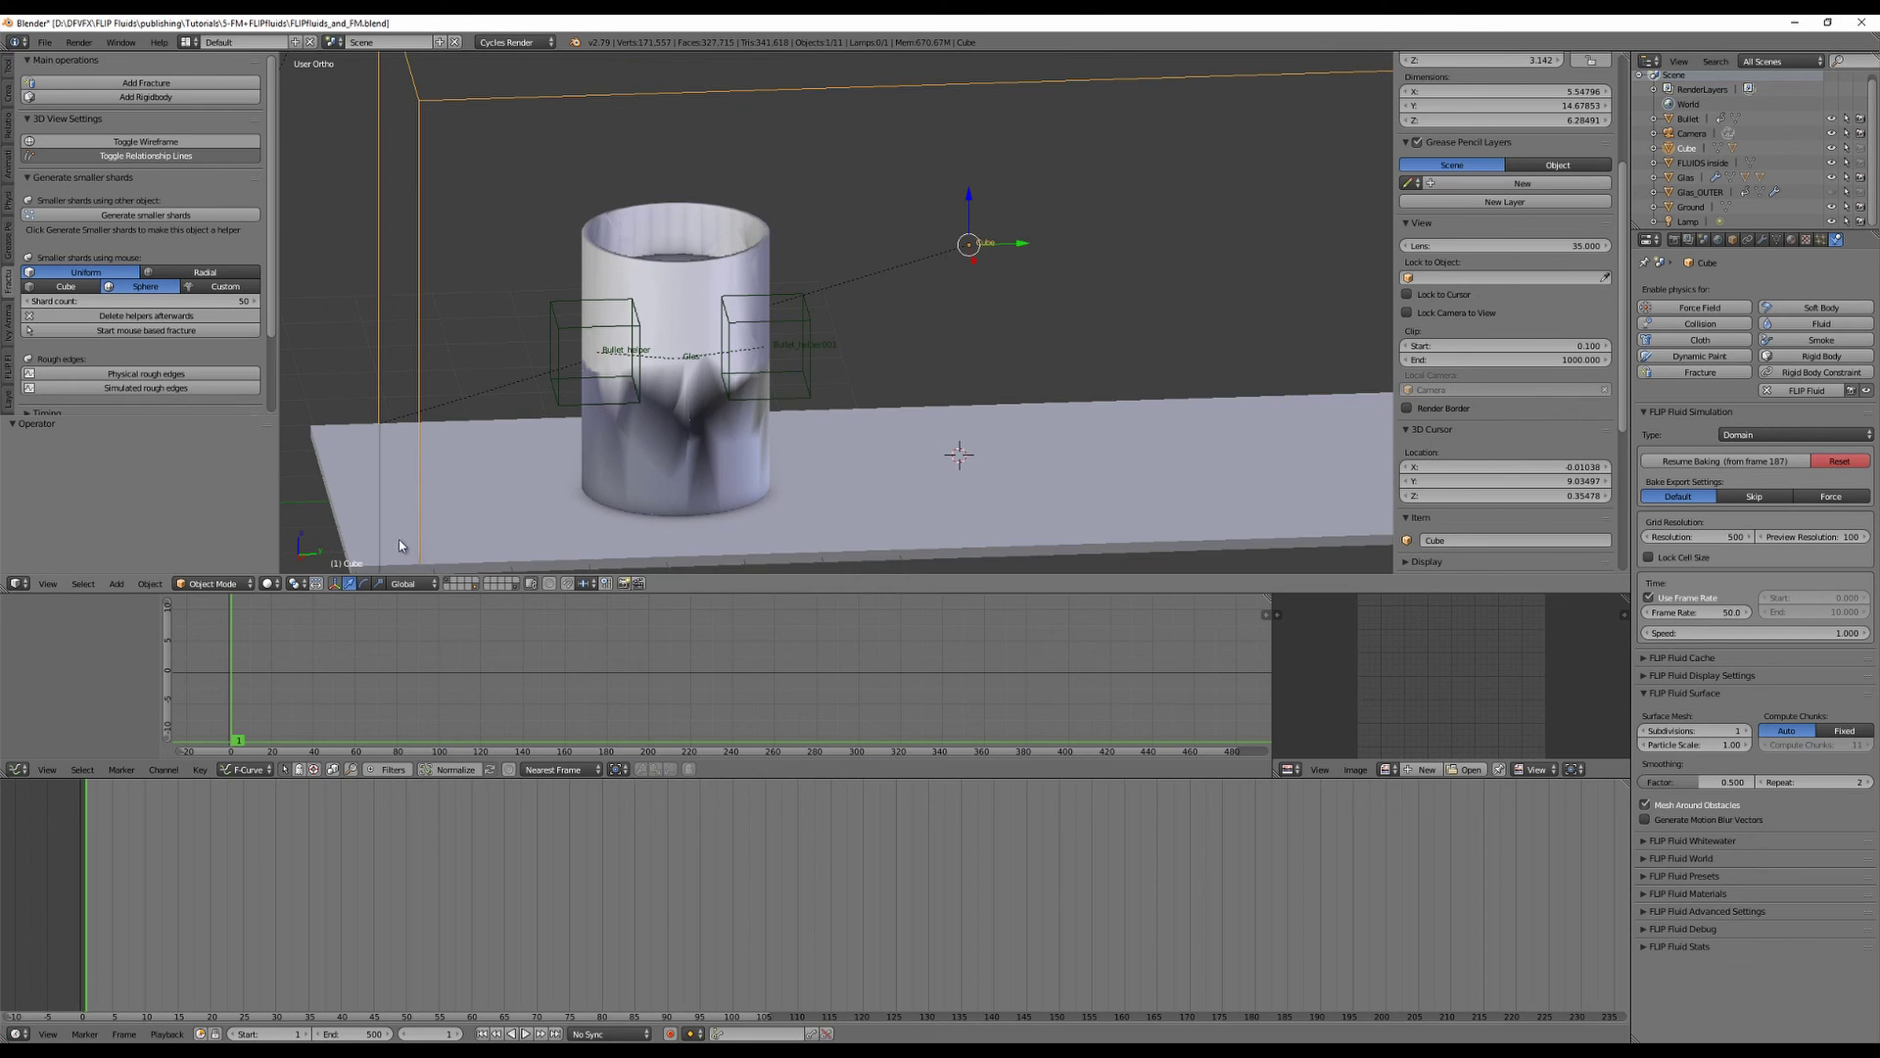
click(267, 583)
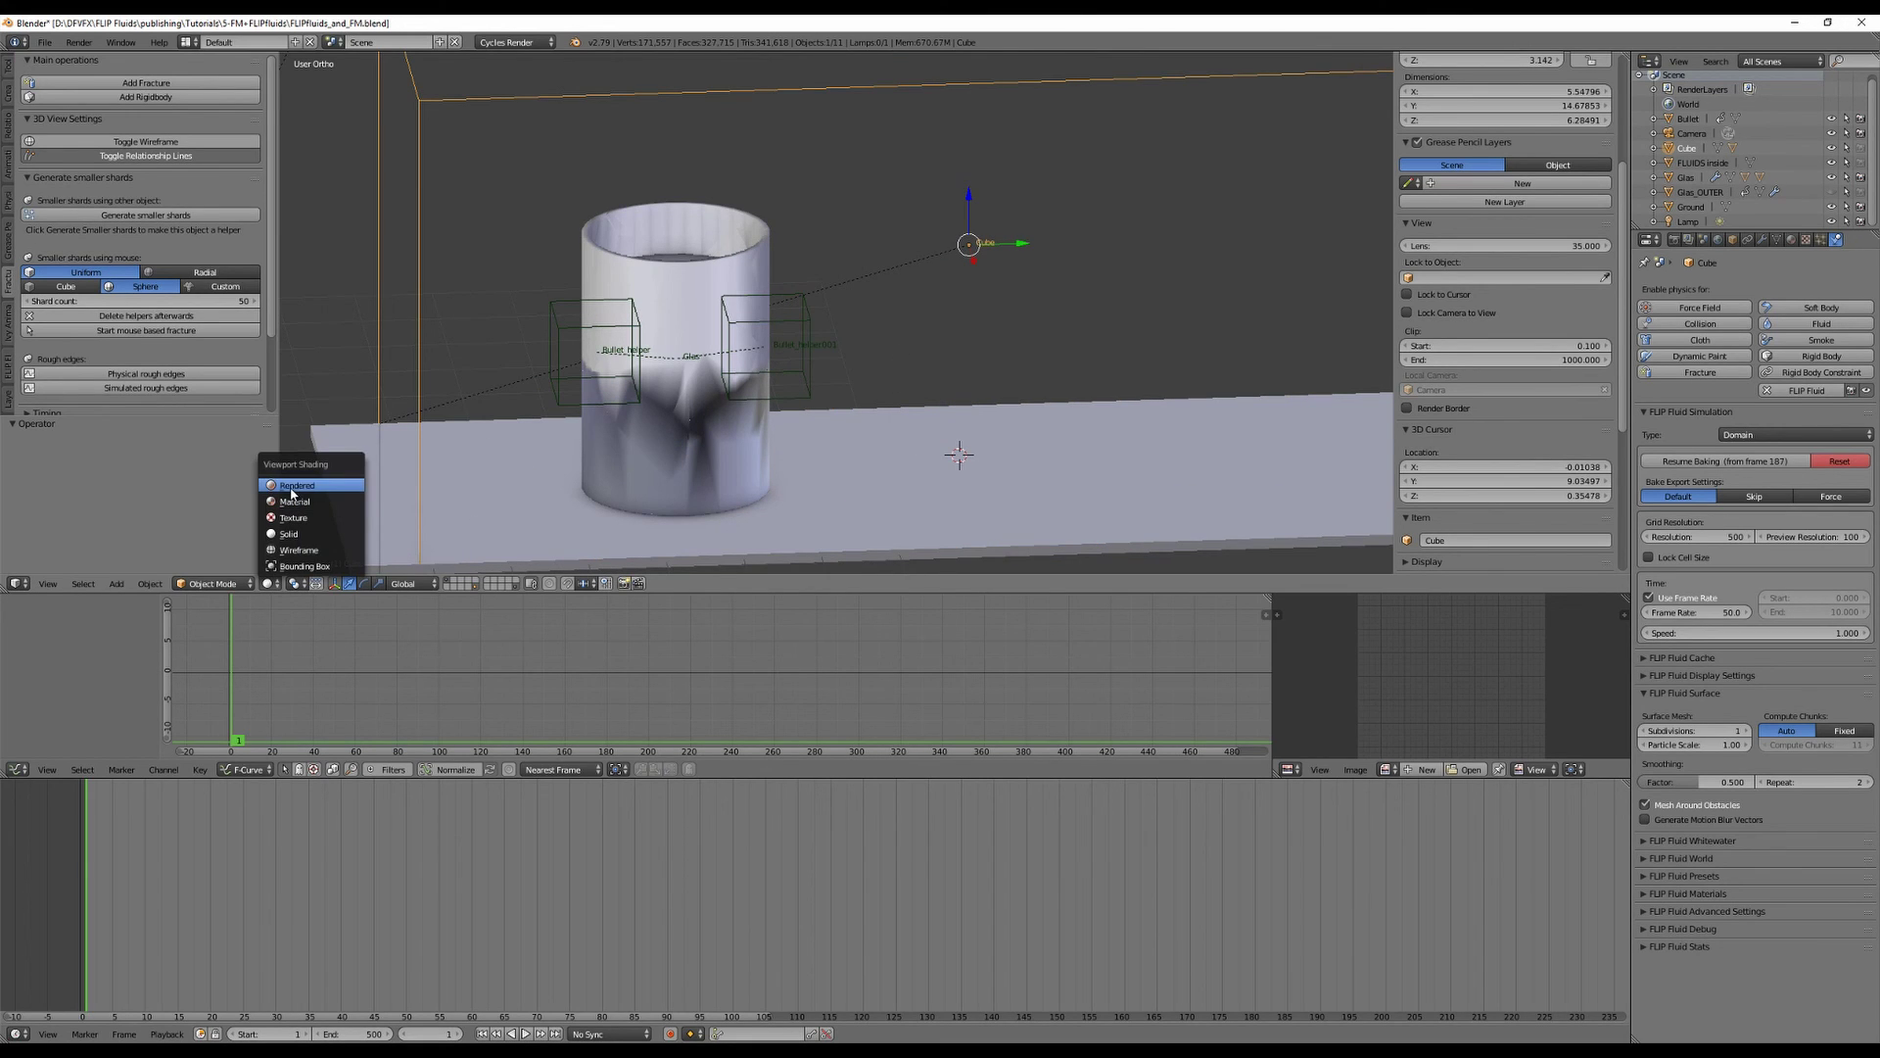
click(290, 486)
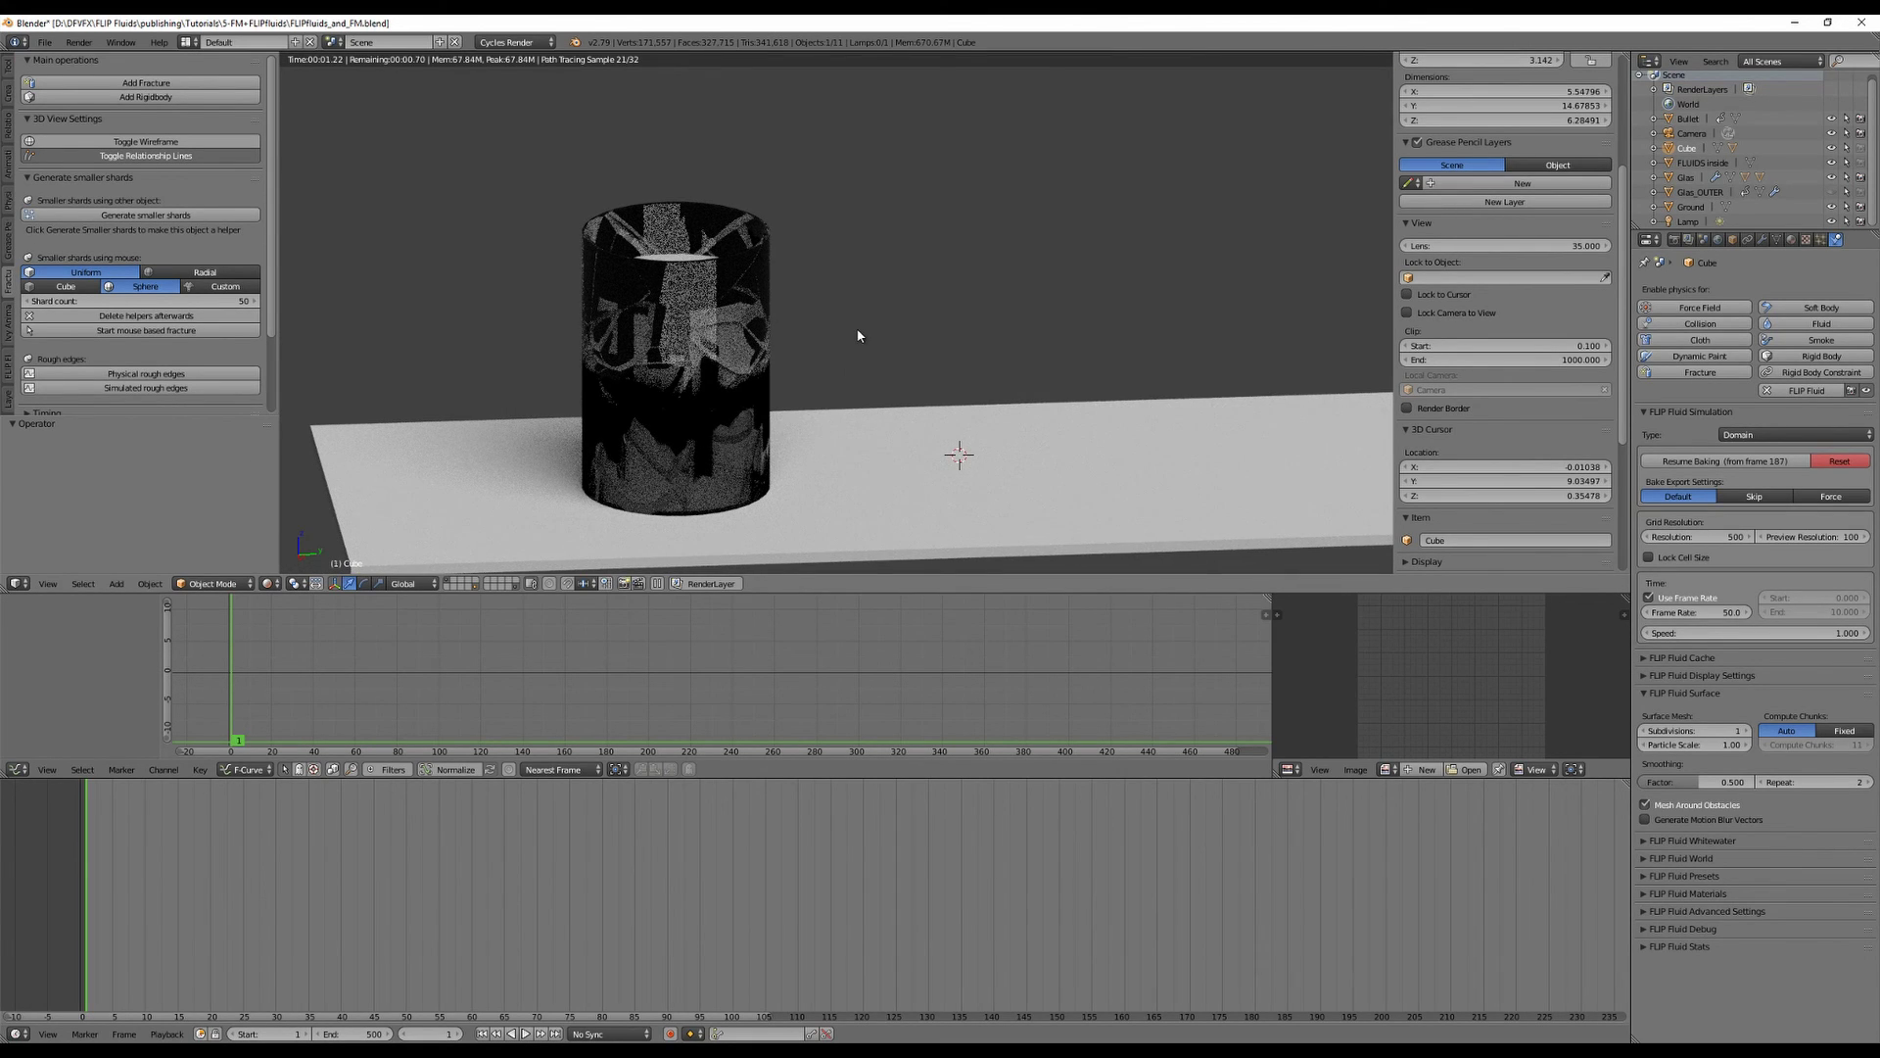
Add an Edge Split modifier to the Glas object, keeping the default split angle.
click(1687, 178)
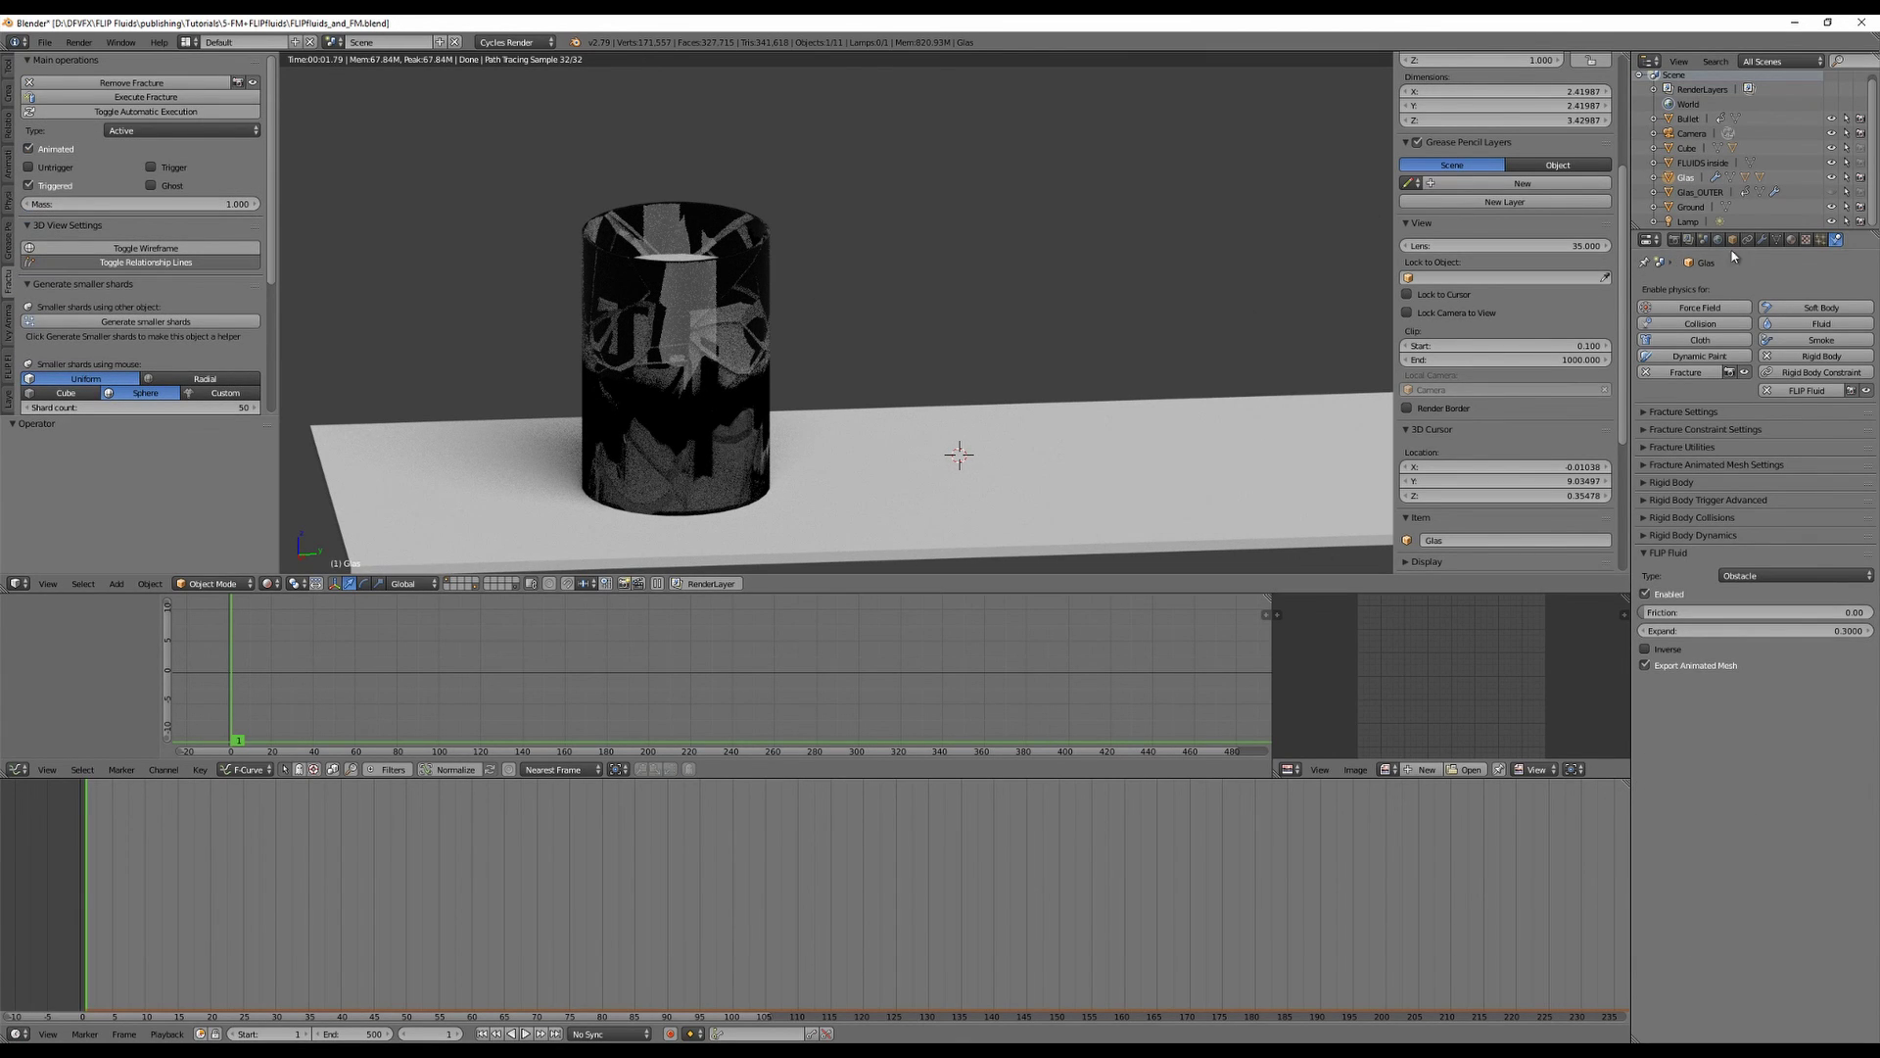
click(1762, 239)
click(1698, 288)
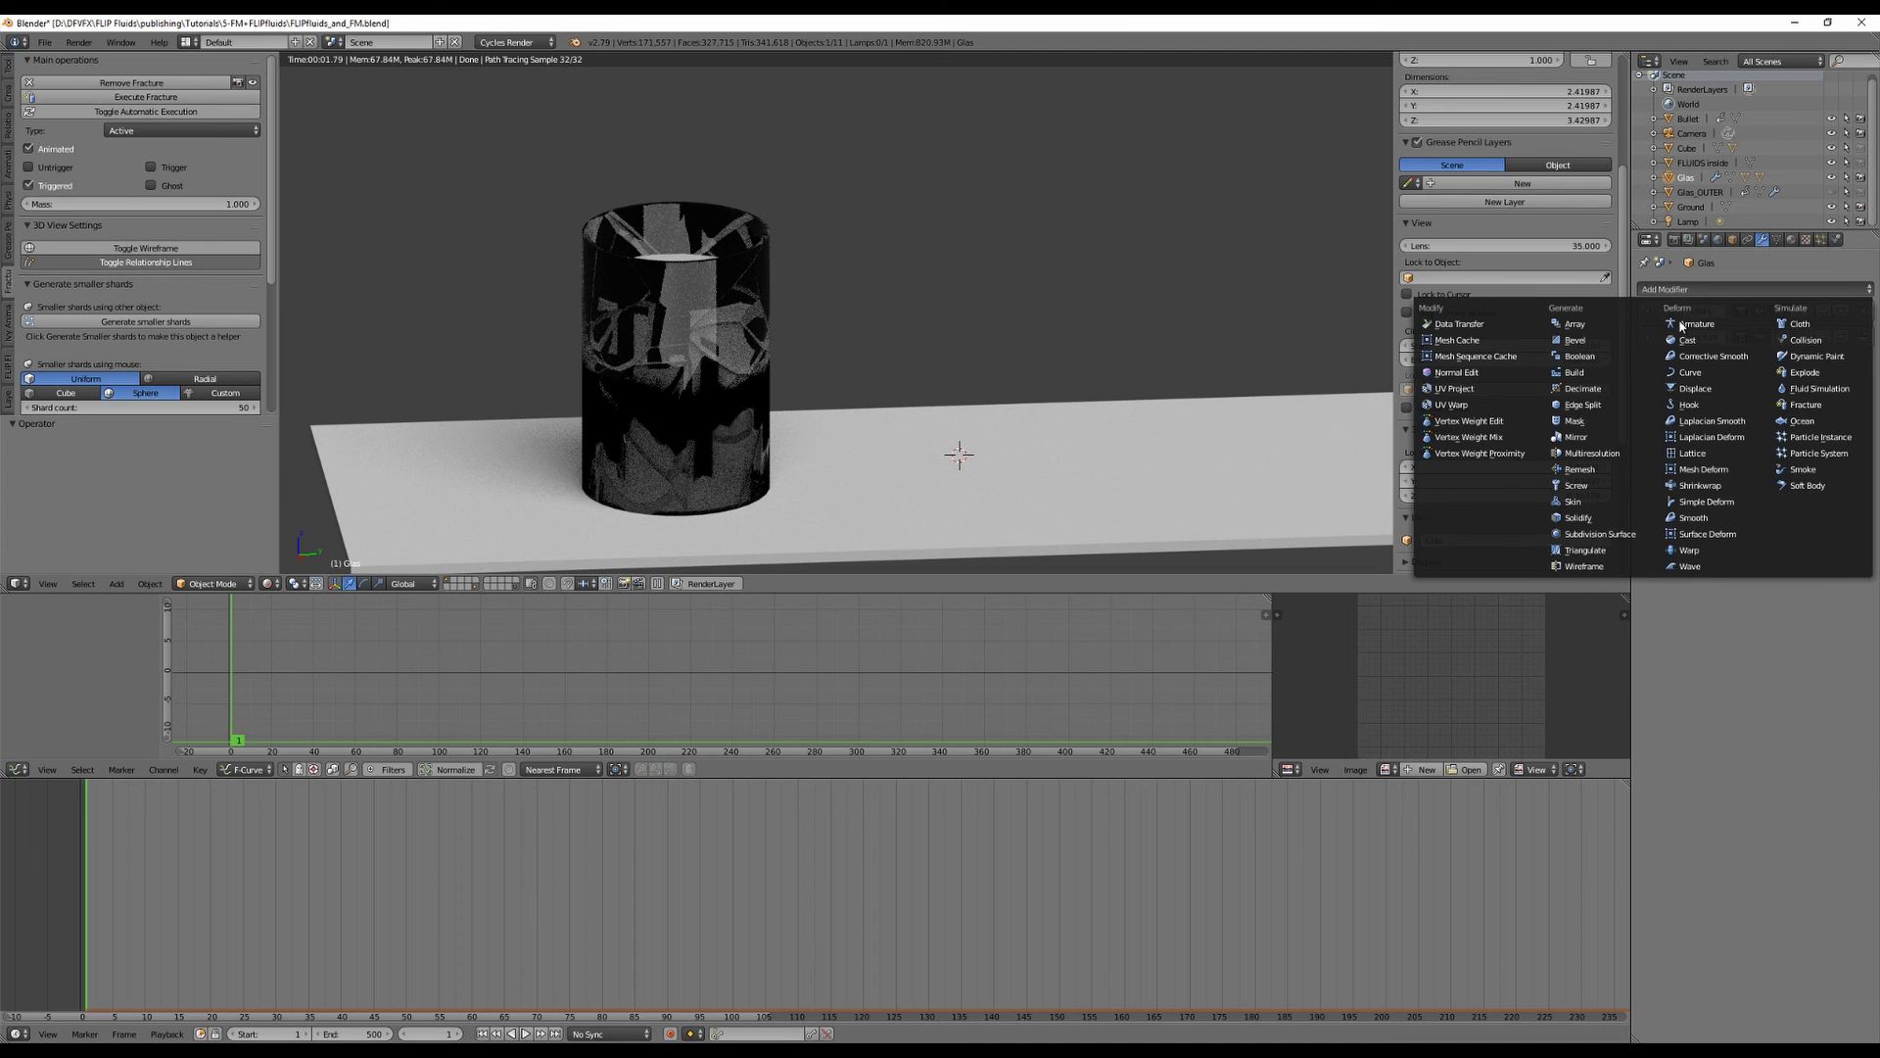
click(1580, 404)
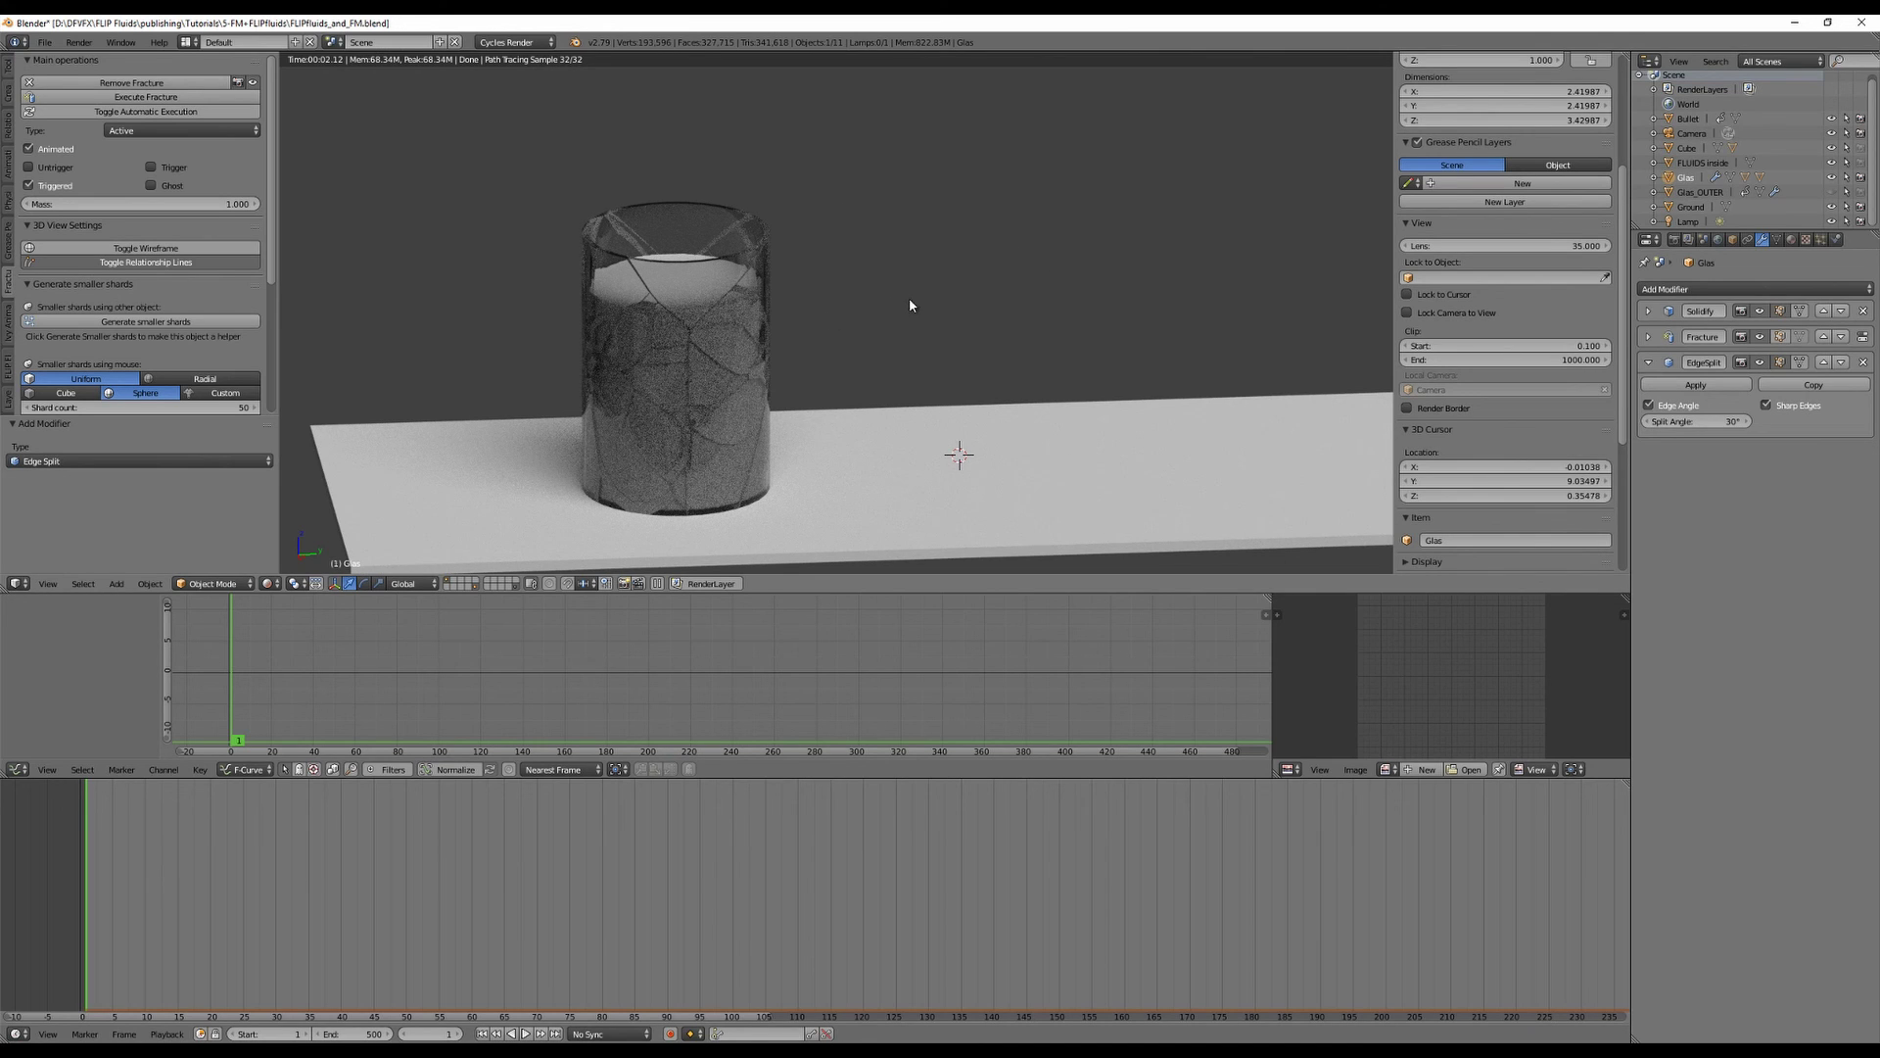
middle_drag(852, 349, 1078, 336)
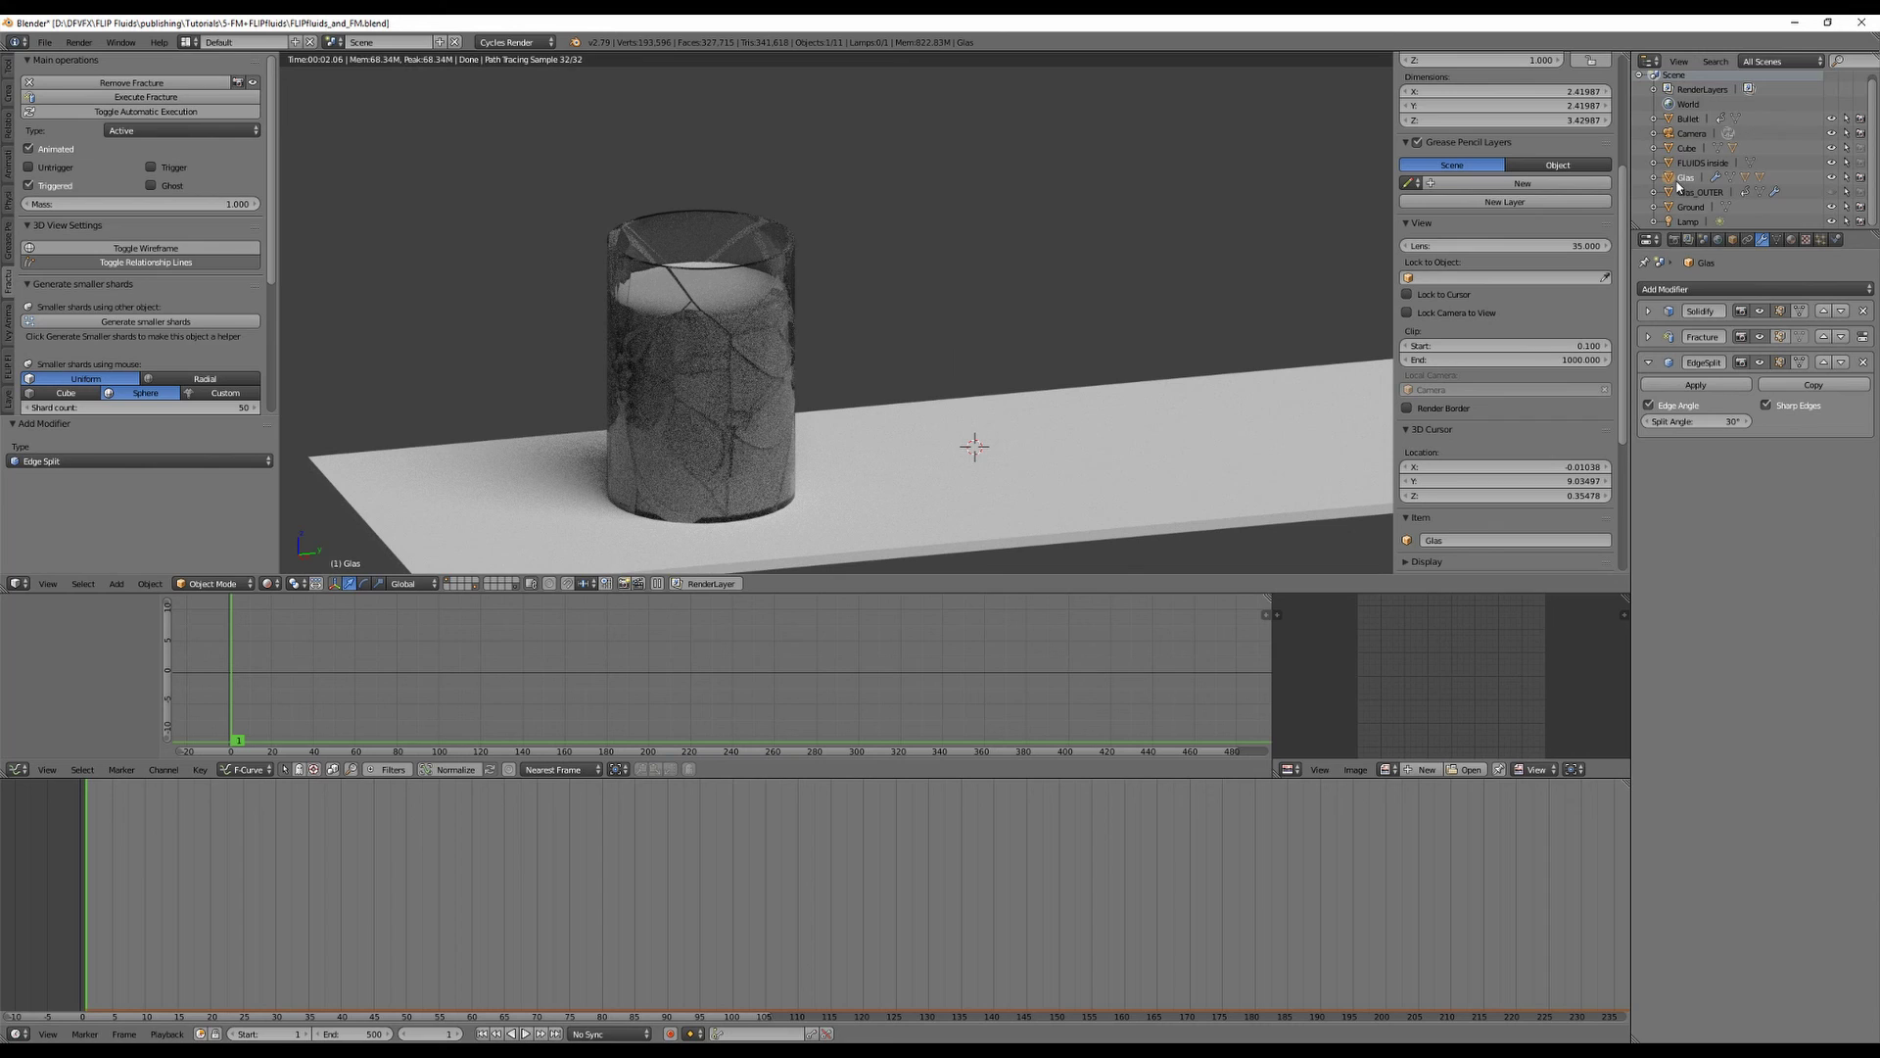
Give the Glas_Inner material of the Glas object a Glass BSDF surface shader, matching the outer Glas material.
click(1791, 239)
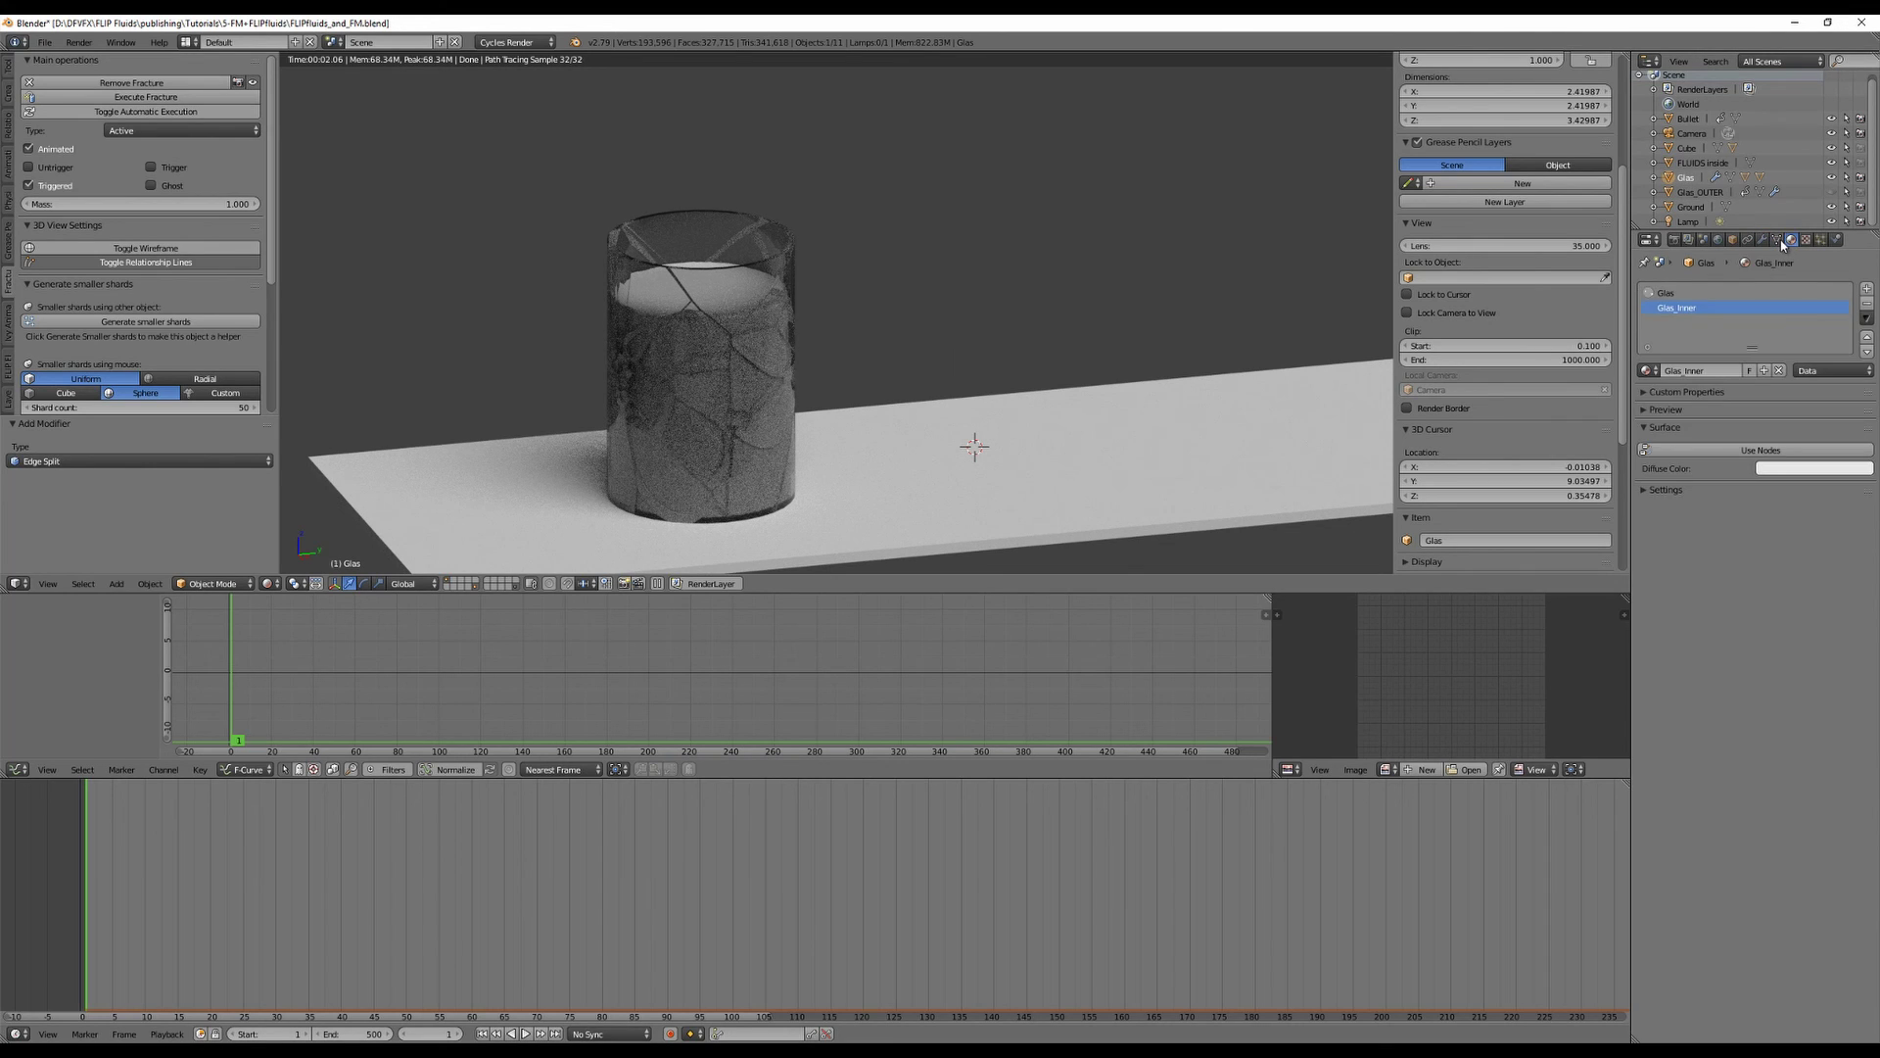
click(1665, 295)
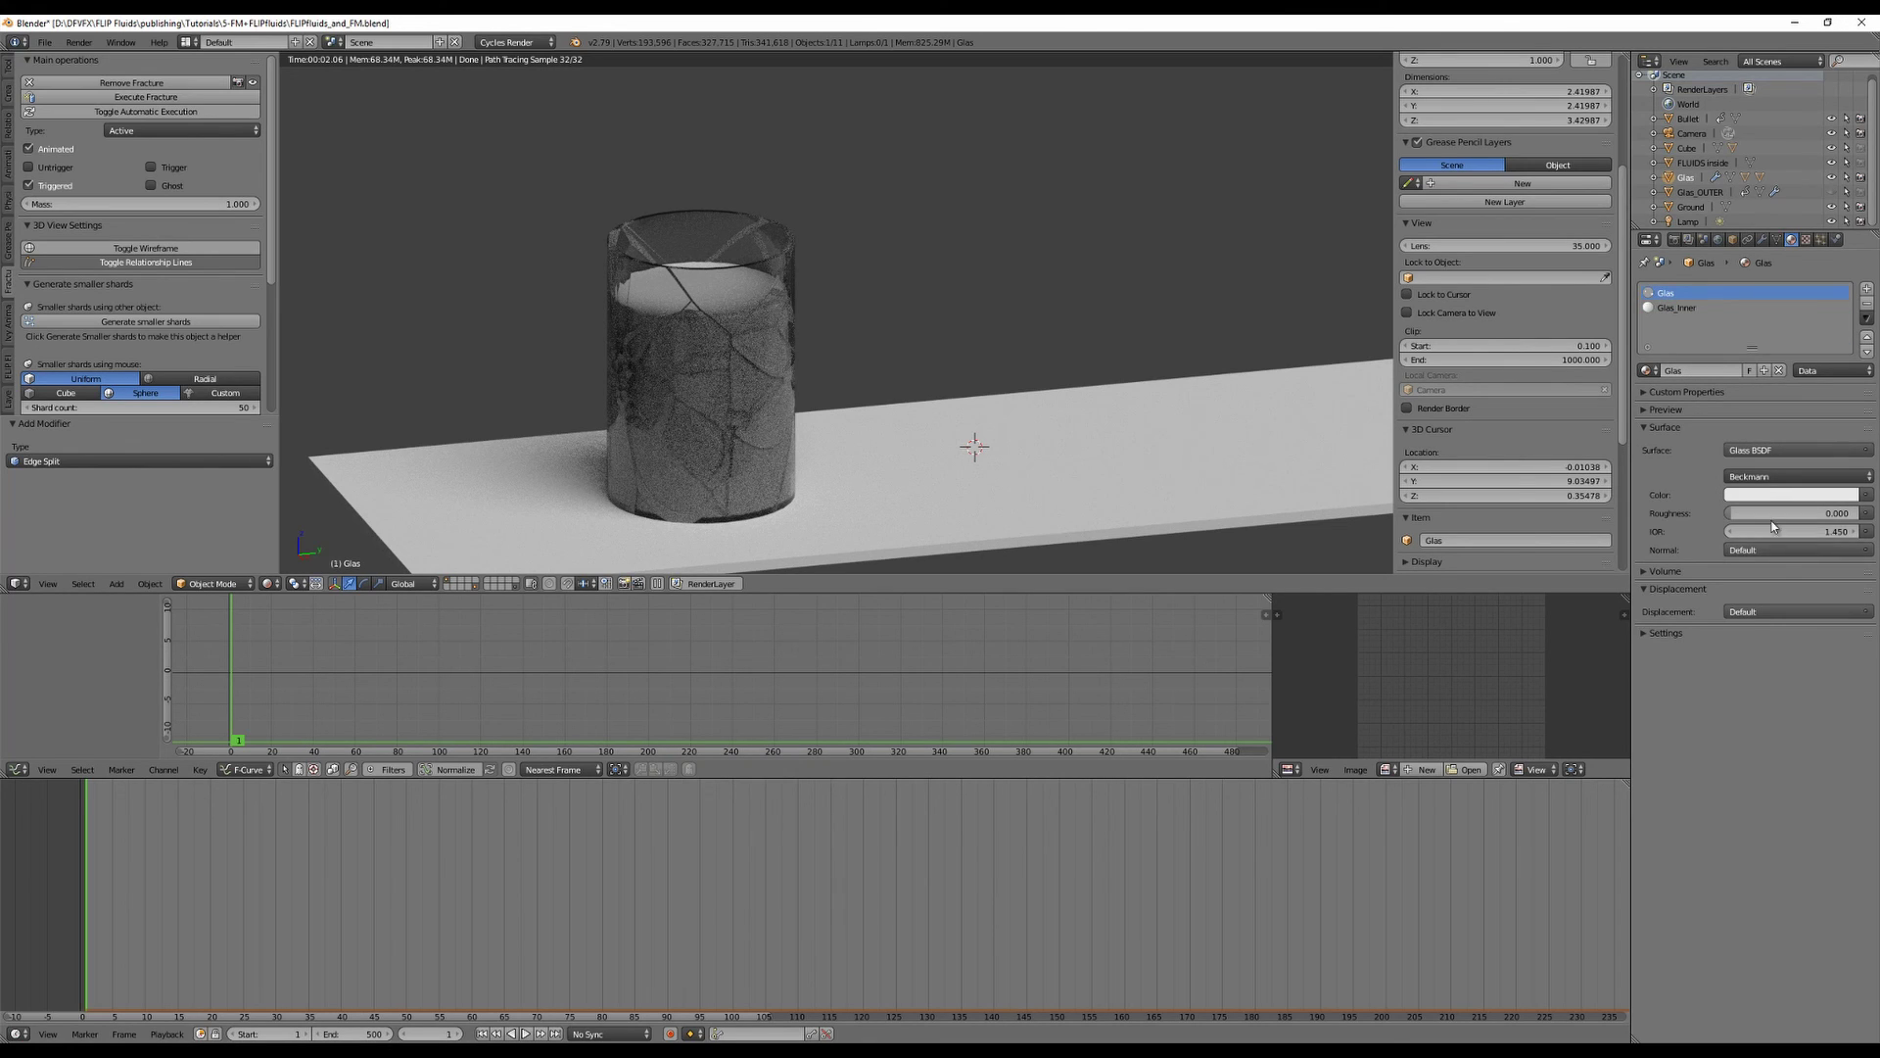
click(1678, 309)
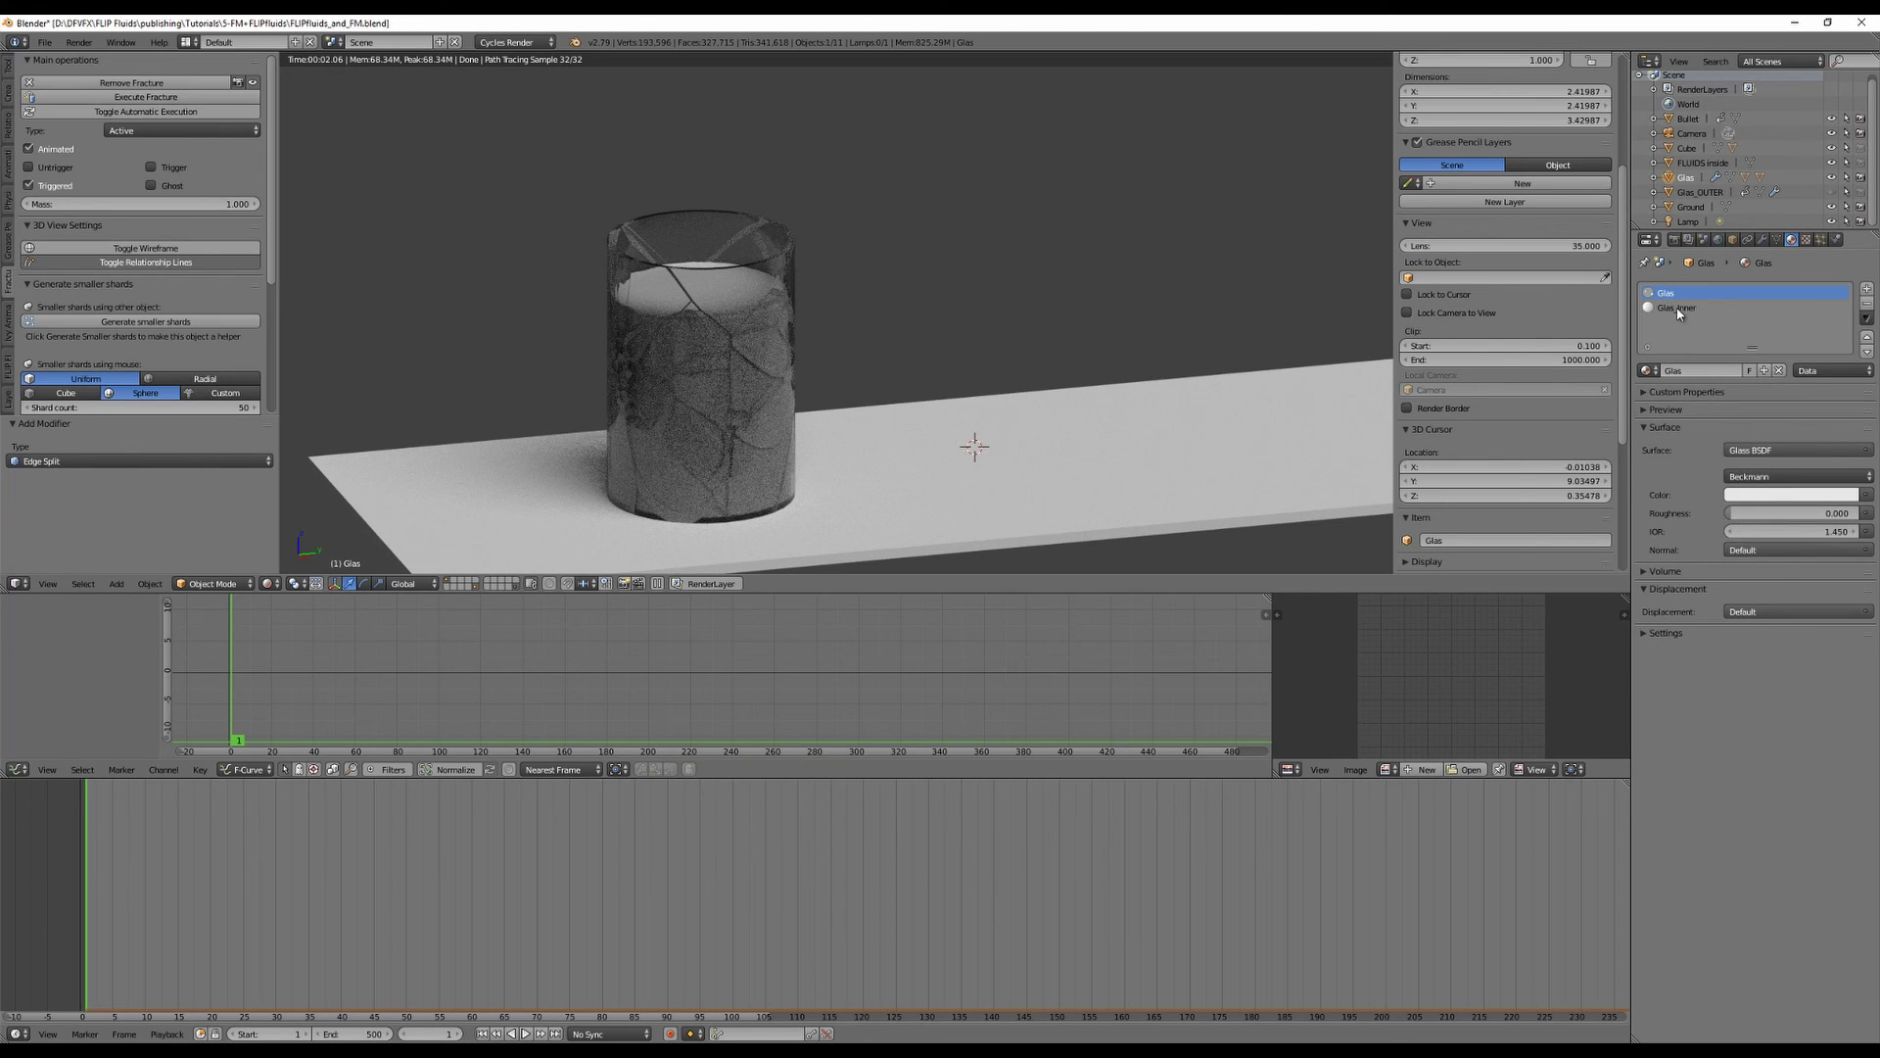
click(1752, 453)
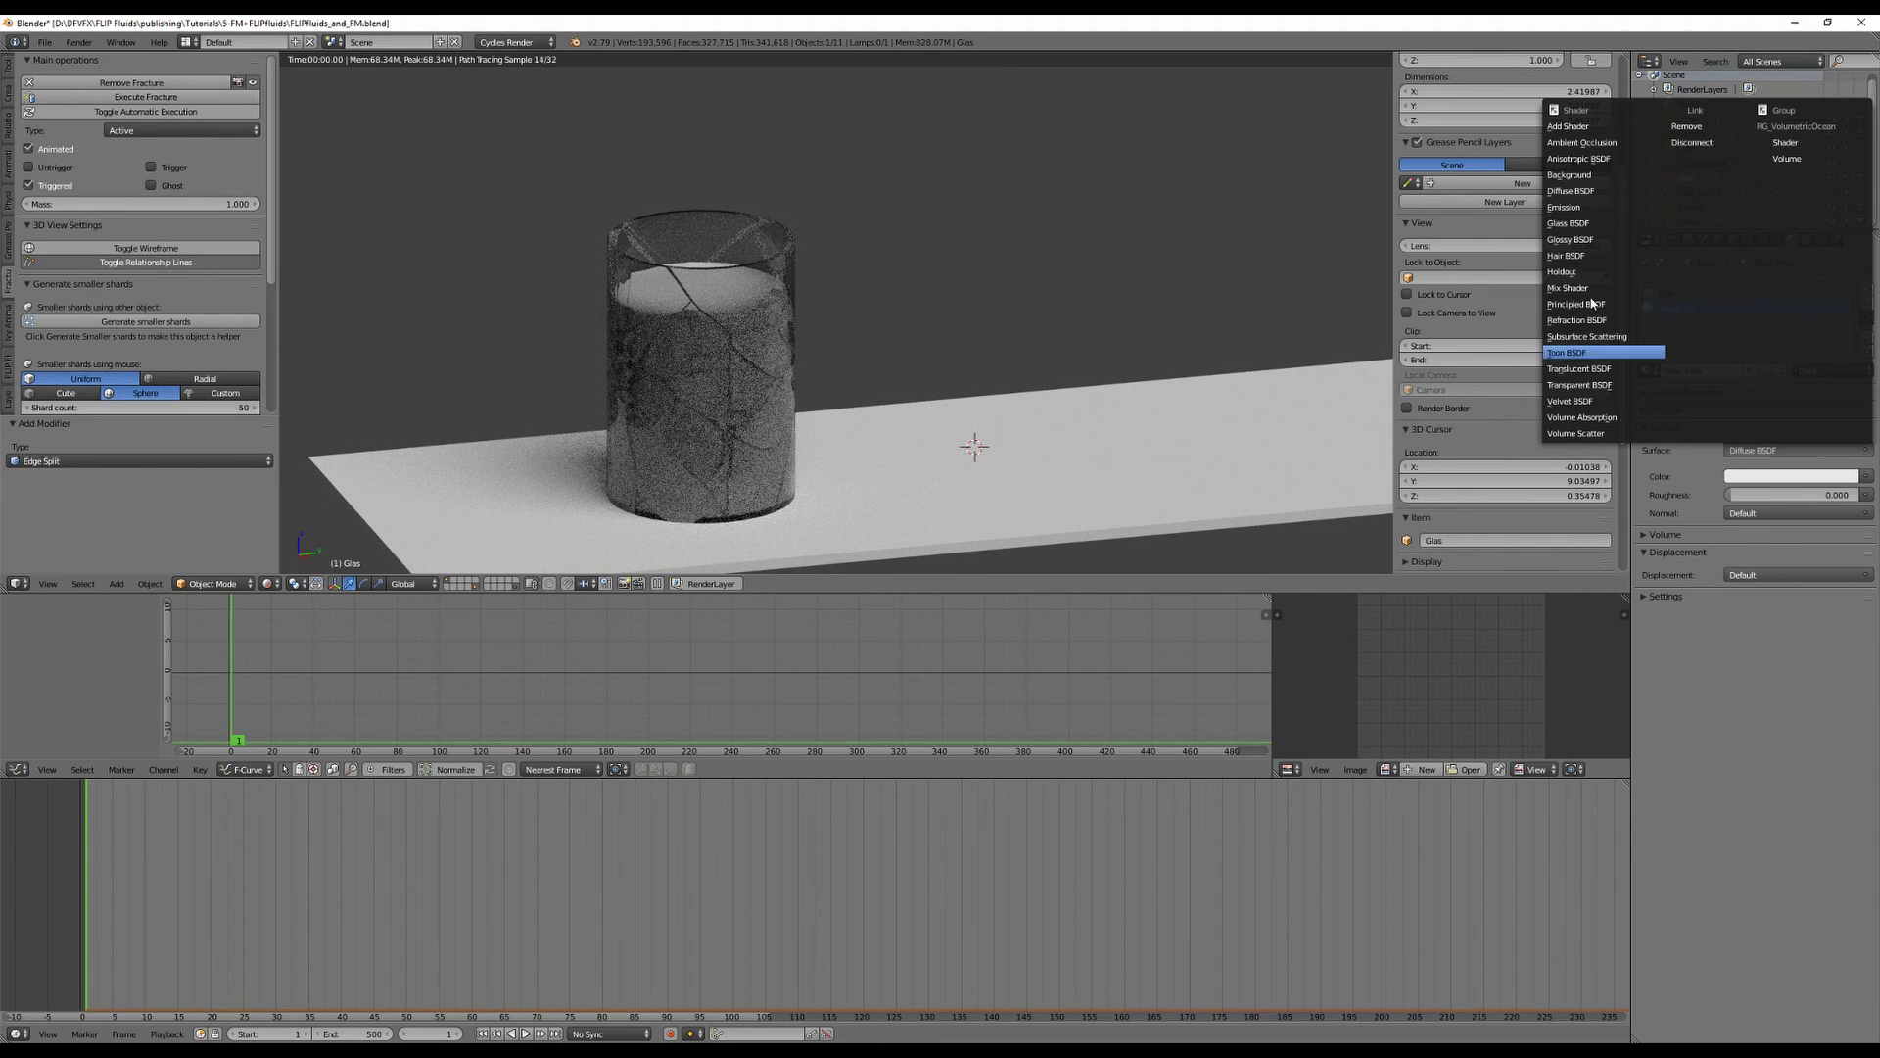
click(1592, 229)
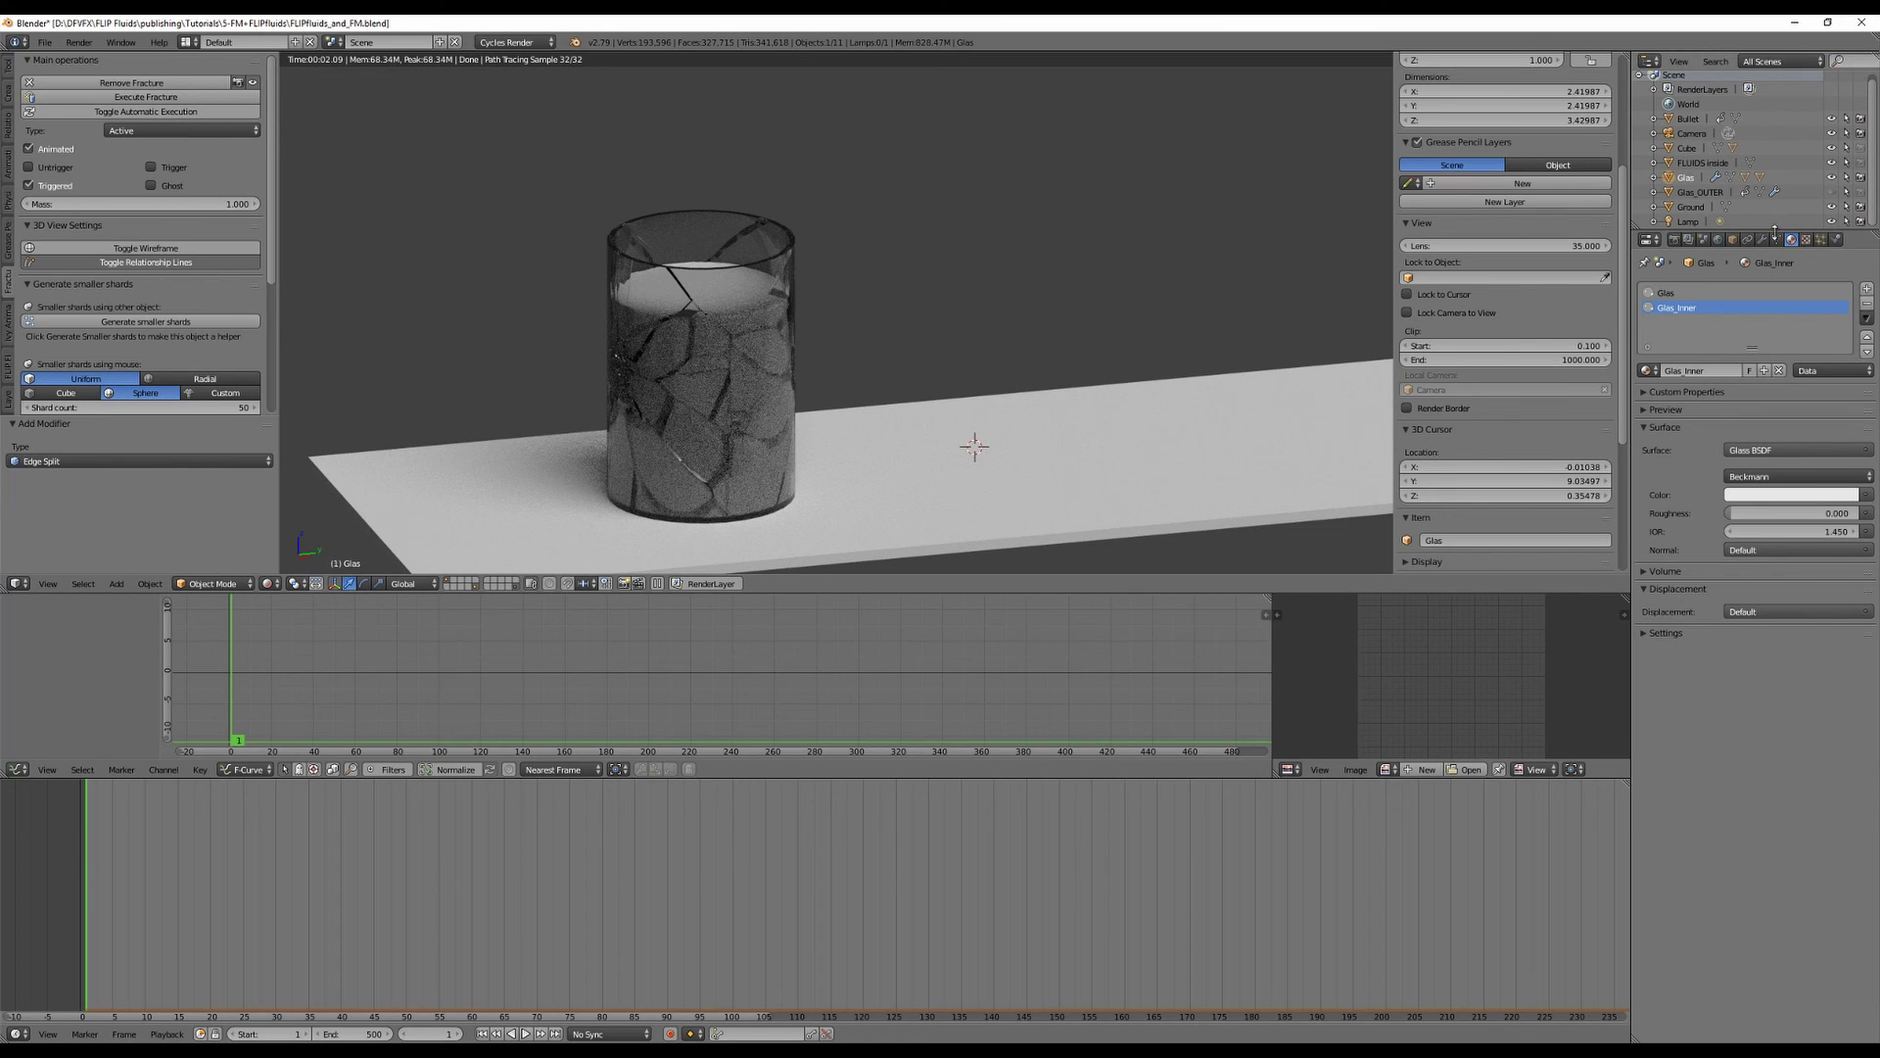
Set the Autohide Distance in the Glas object's Fracture Utilities to 0.001 to hide the crack lines.
click(1836, 239)
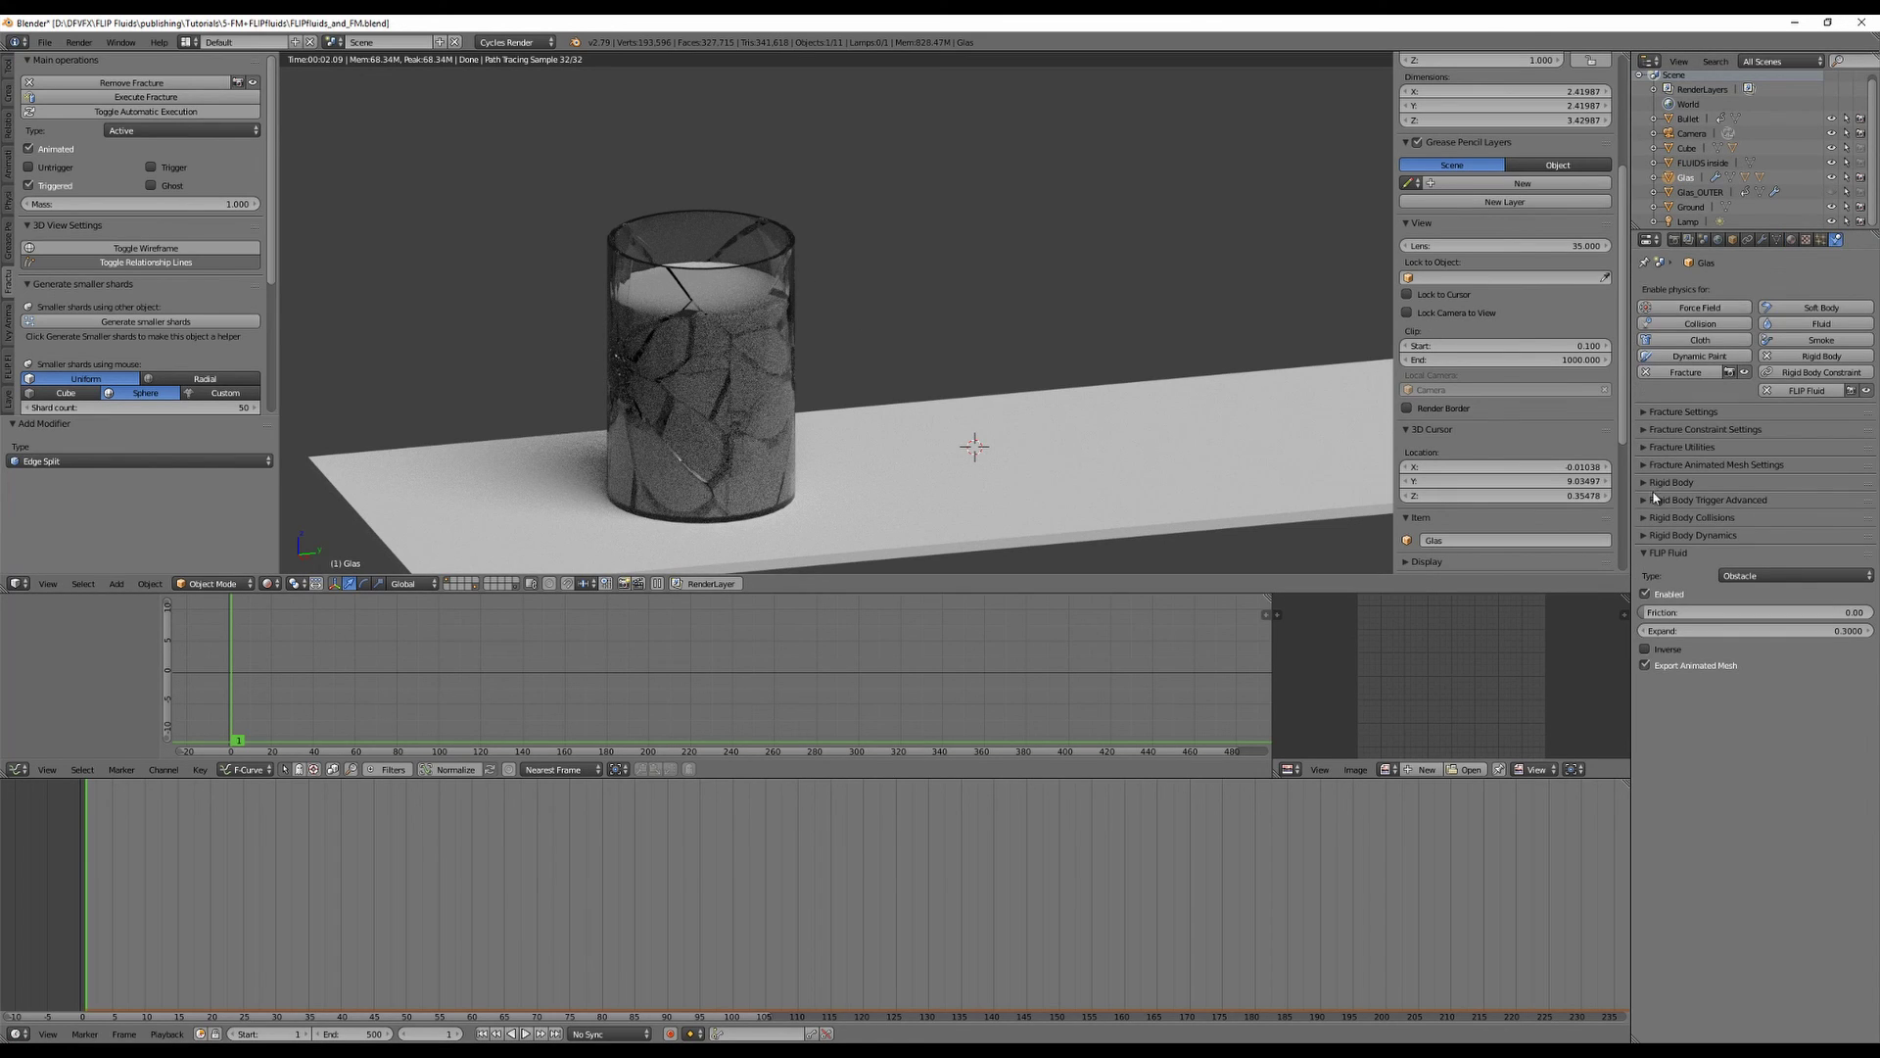
click(1645, 554)
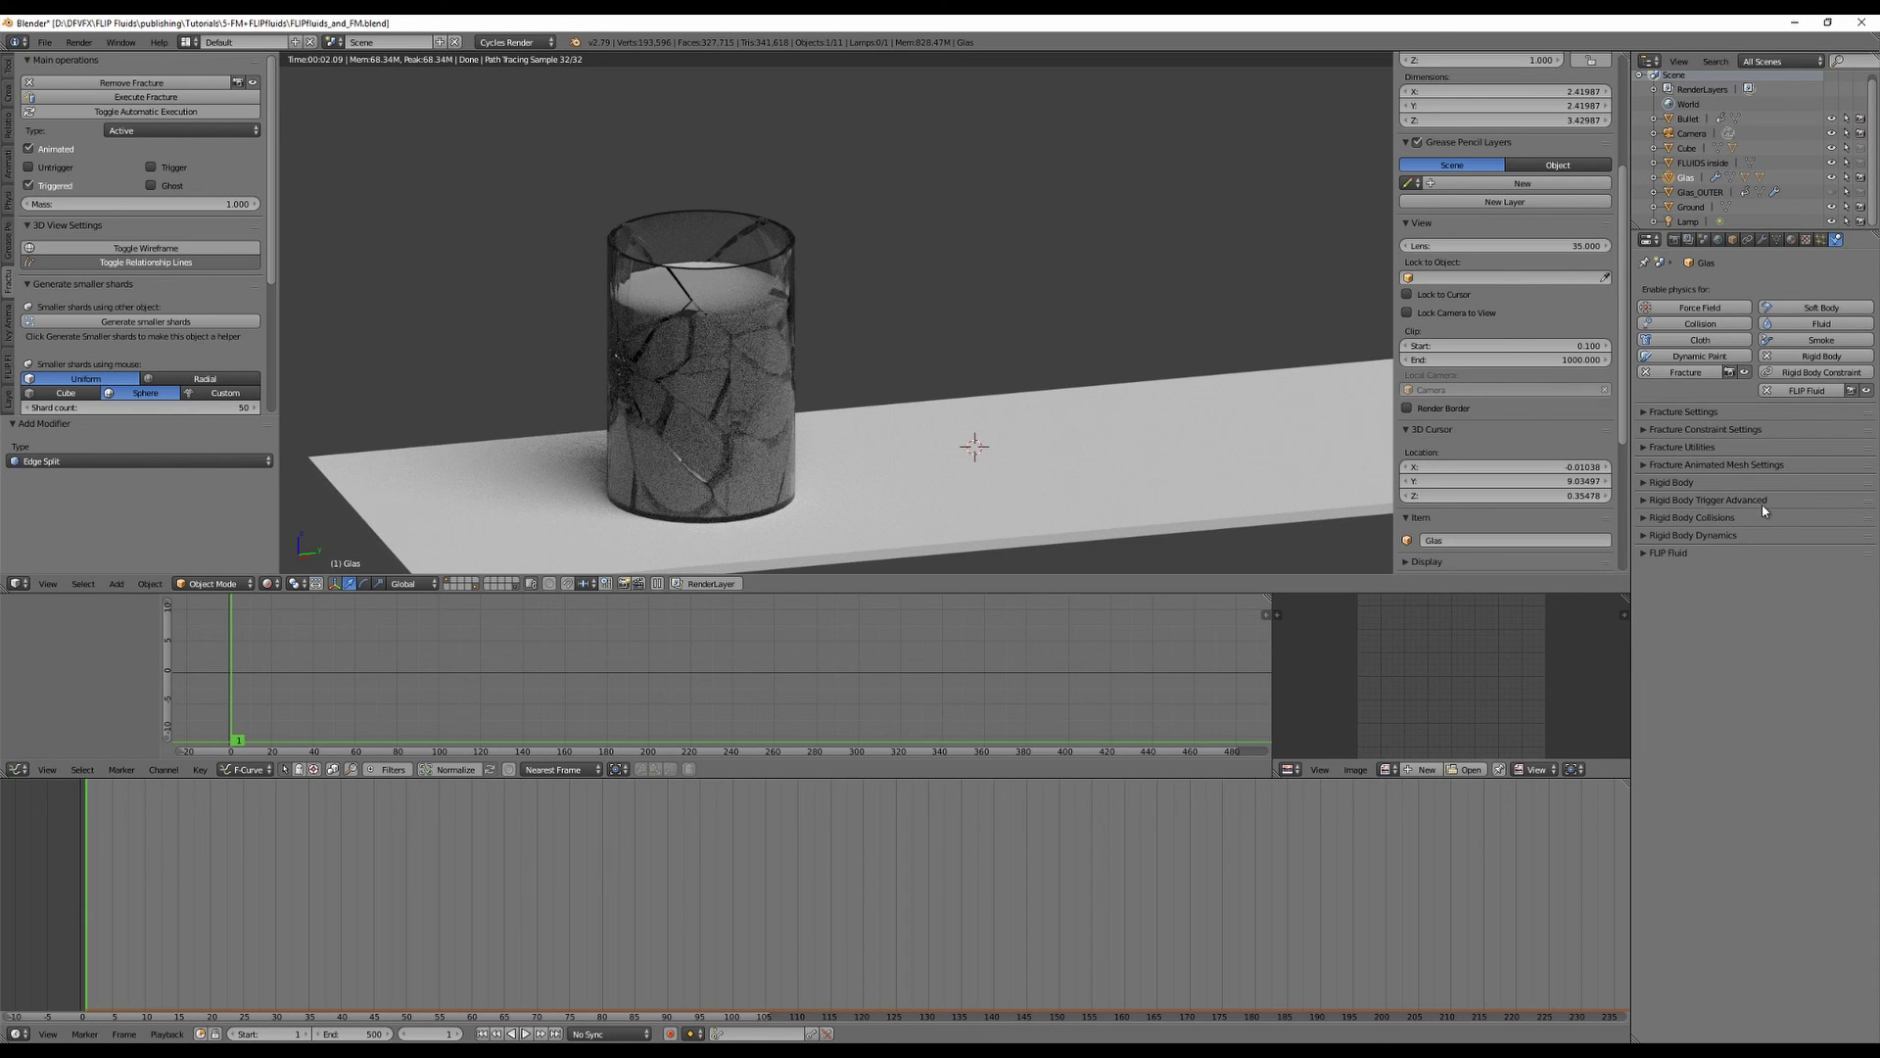
click(1645, 448)
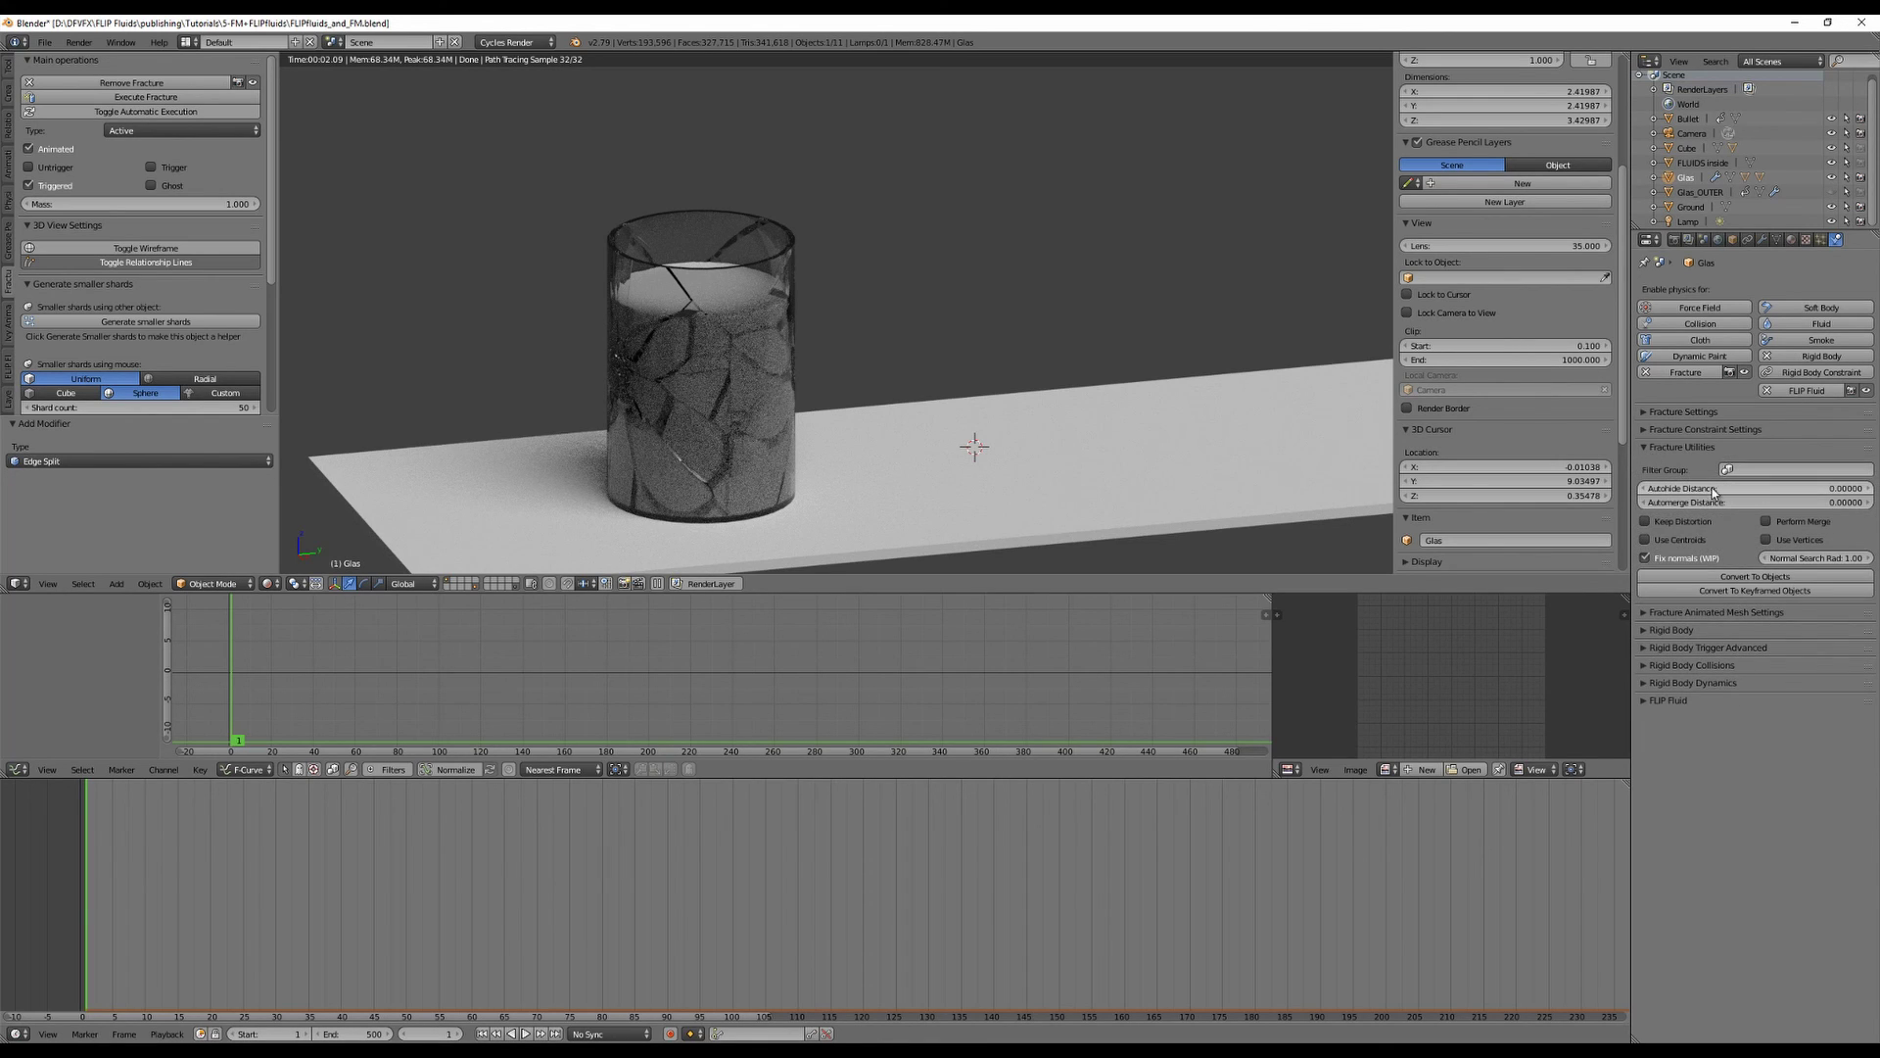
click(1683, 487)
key(Return)
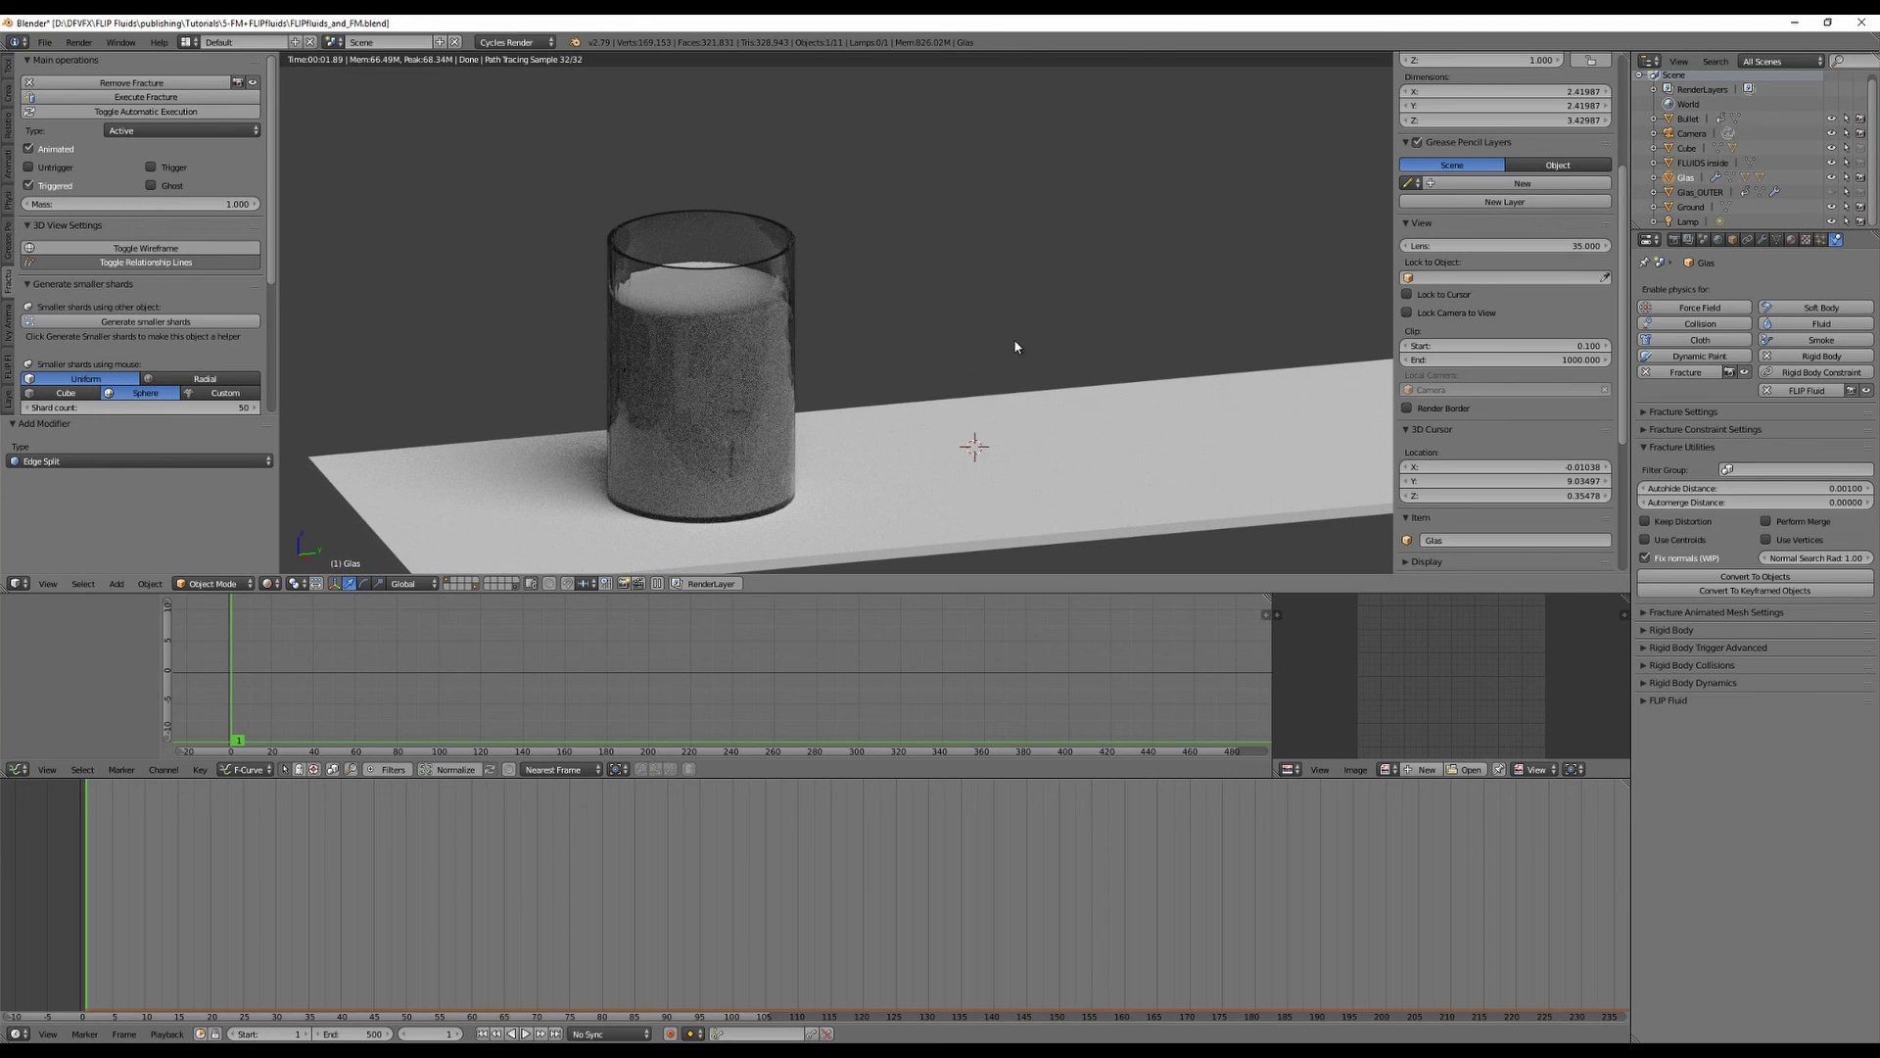
middle_drag(1015, 349, 914, 332)
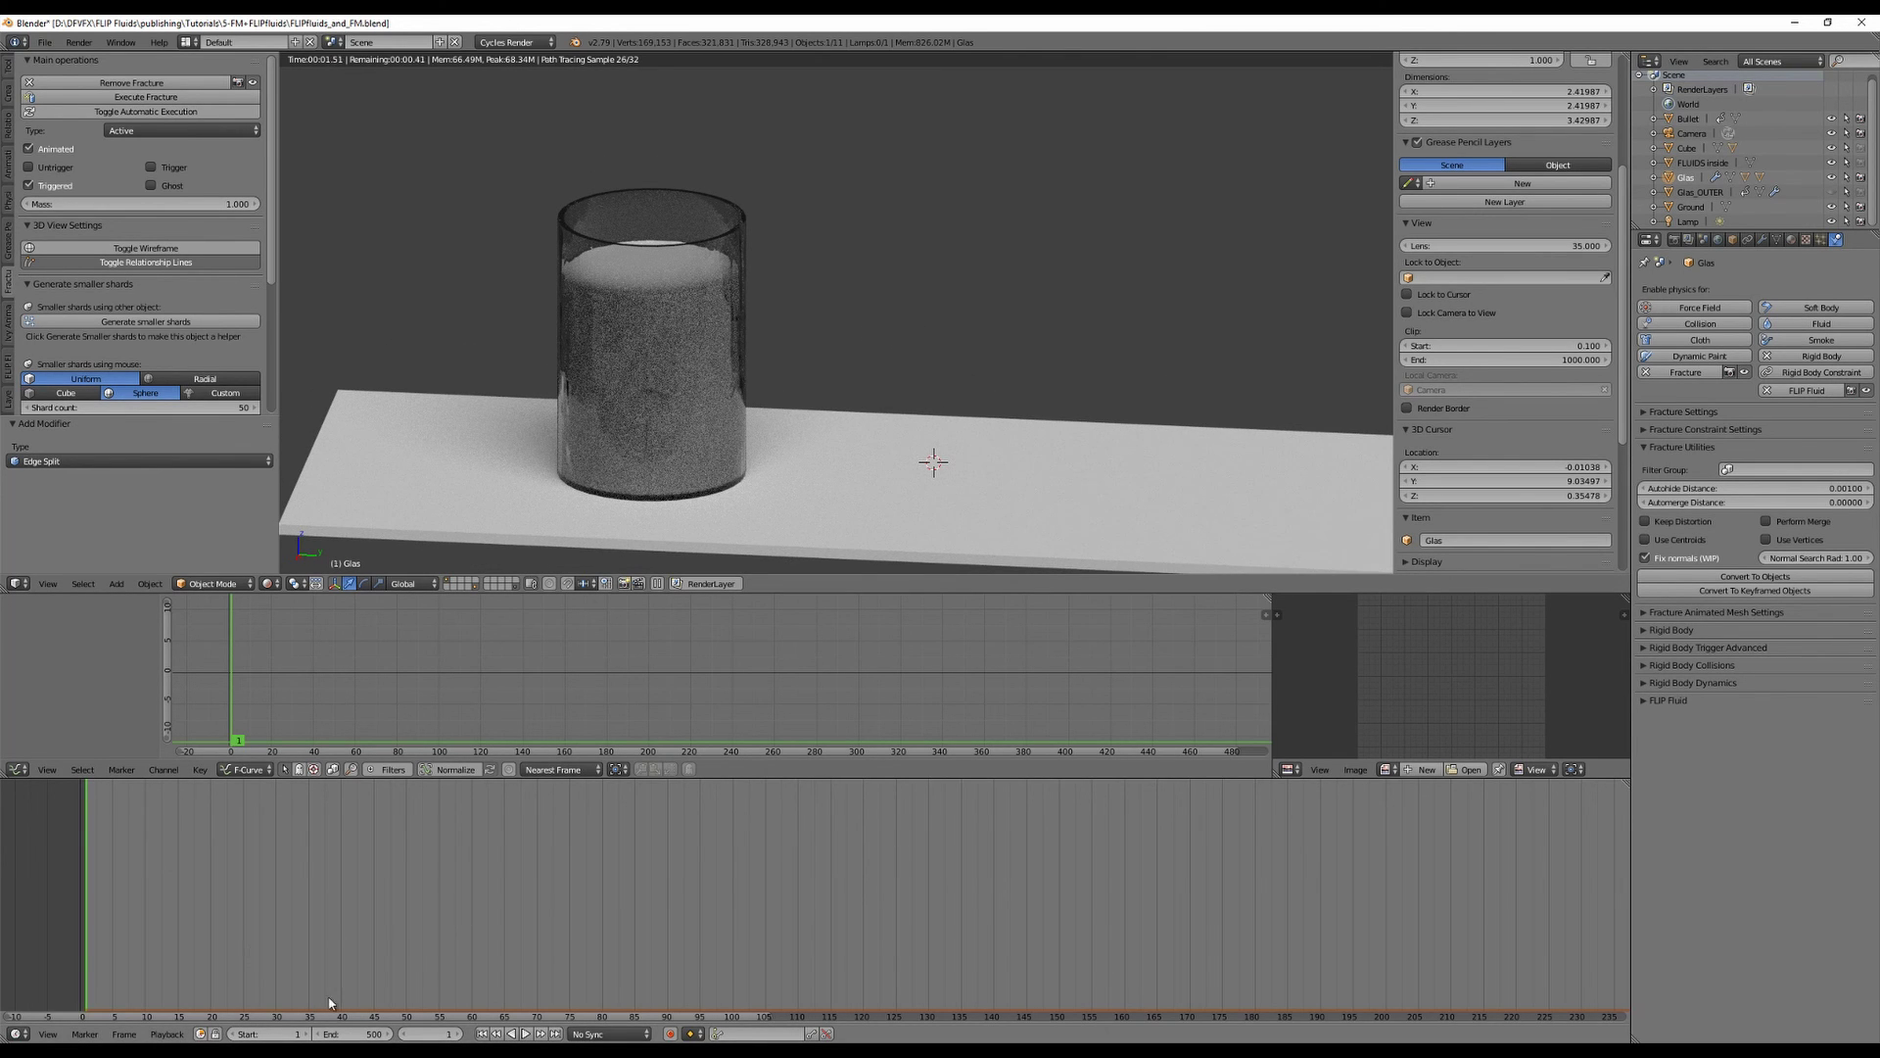
Go to frame 40 and then frame 50 to examine the rendered shattering glass and splashing fluid.
click(433, 1035)
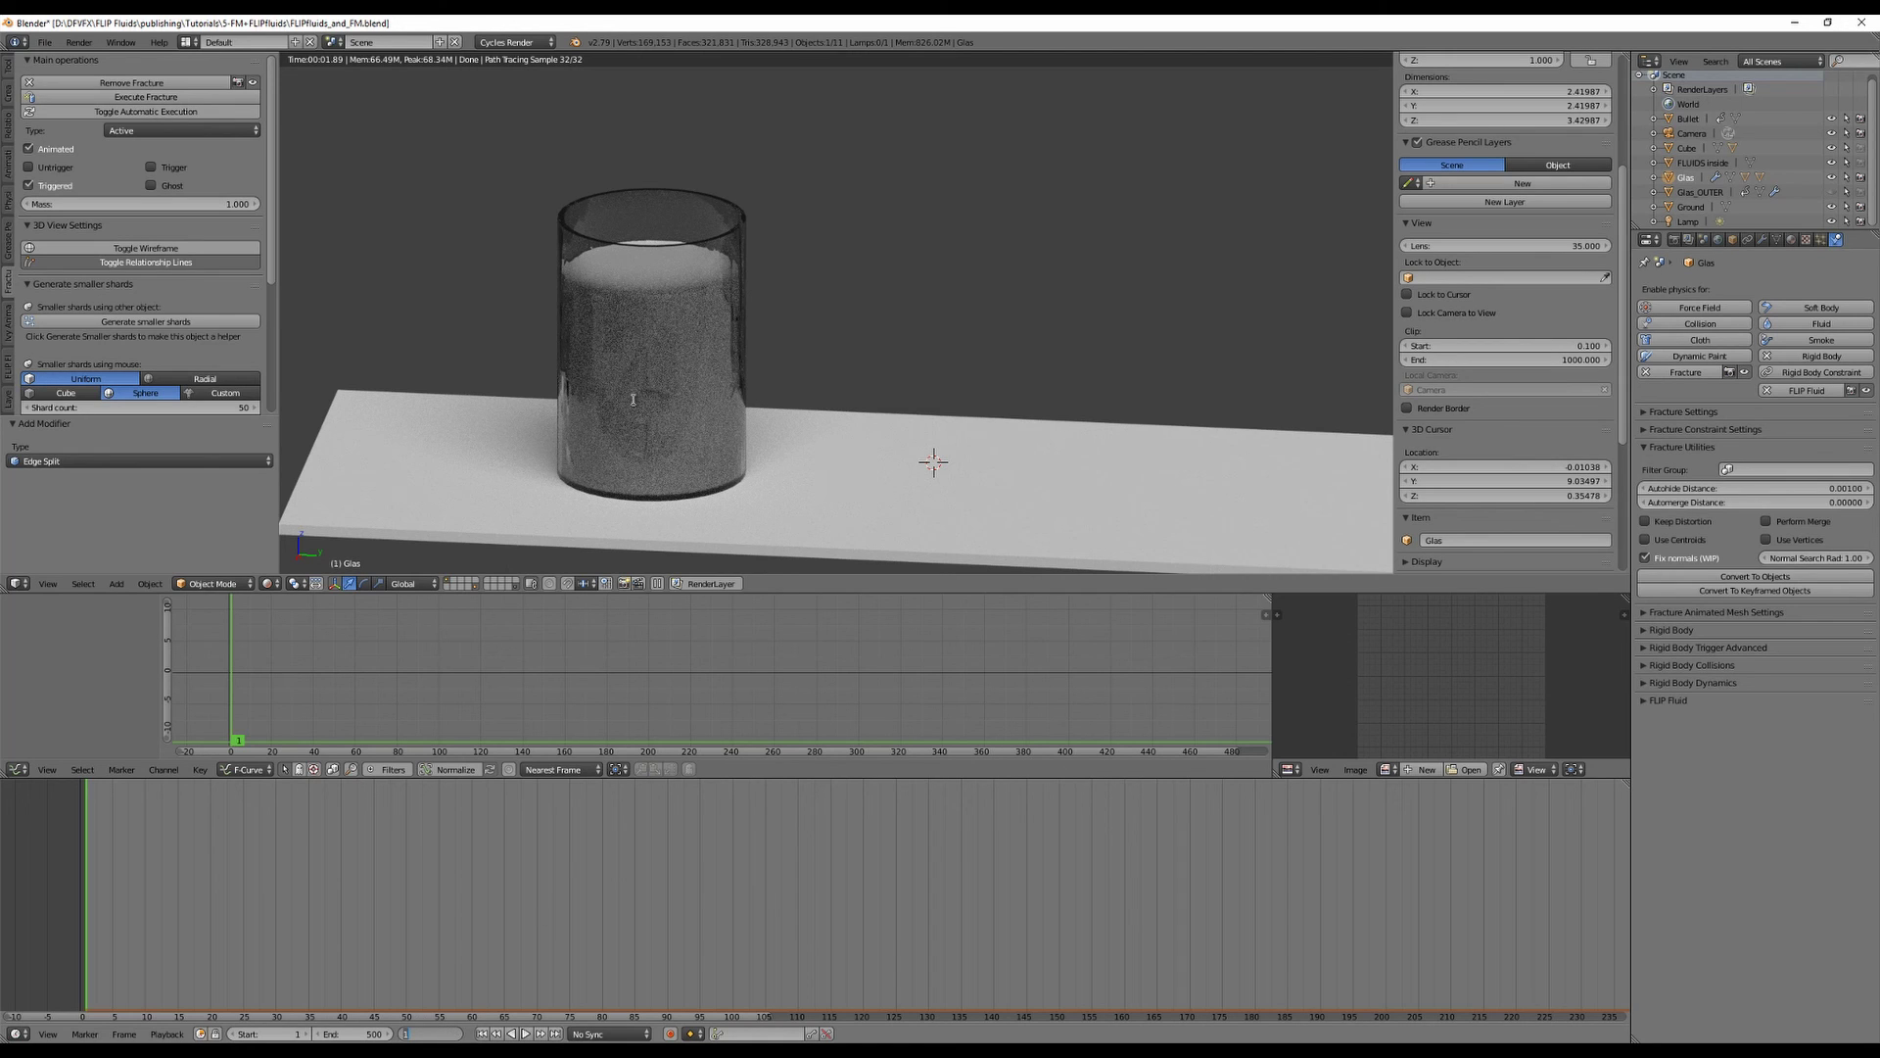
text(40)
key(Return)
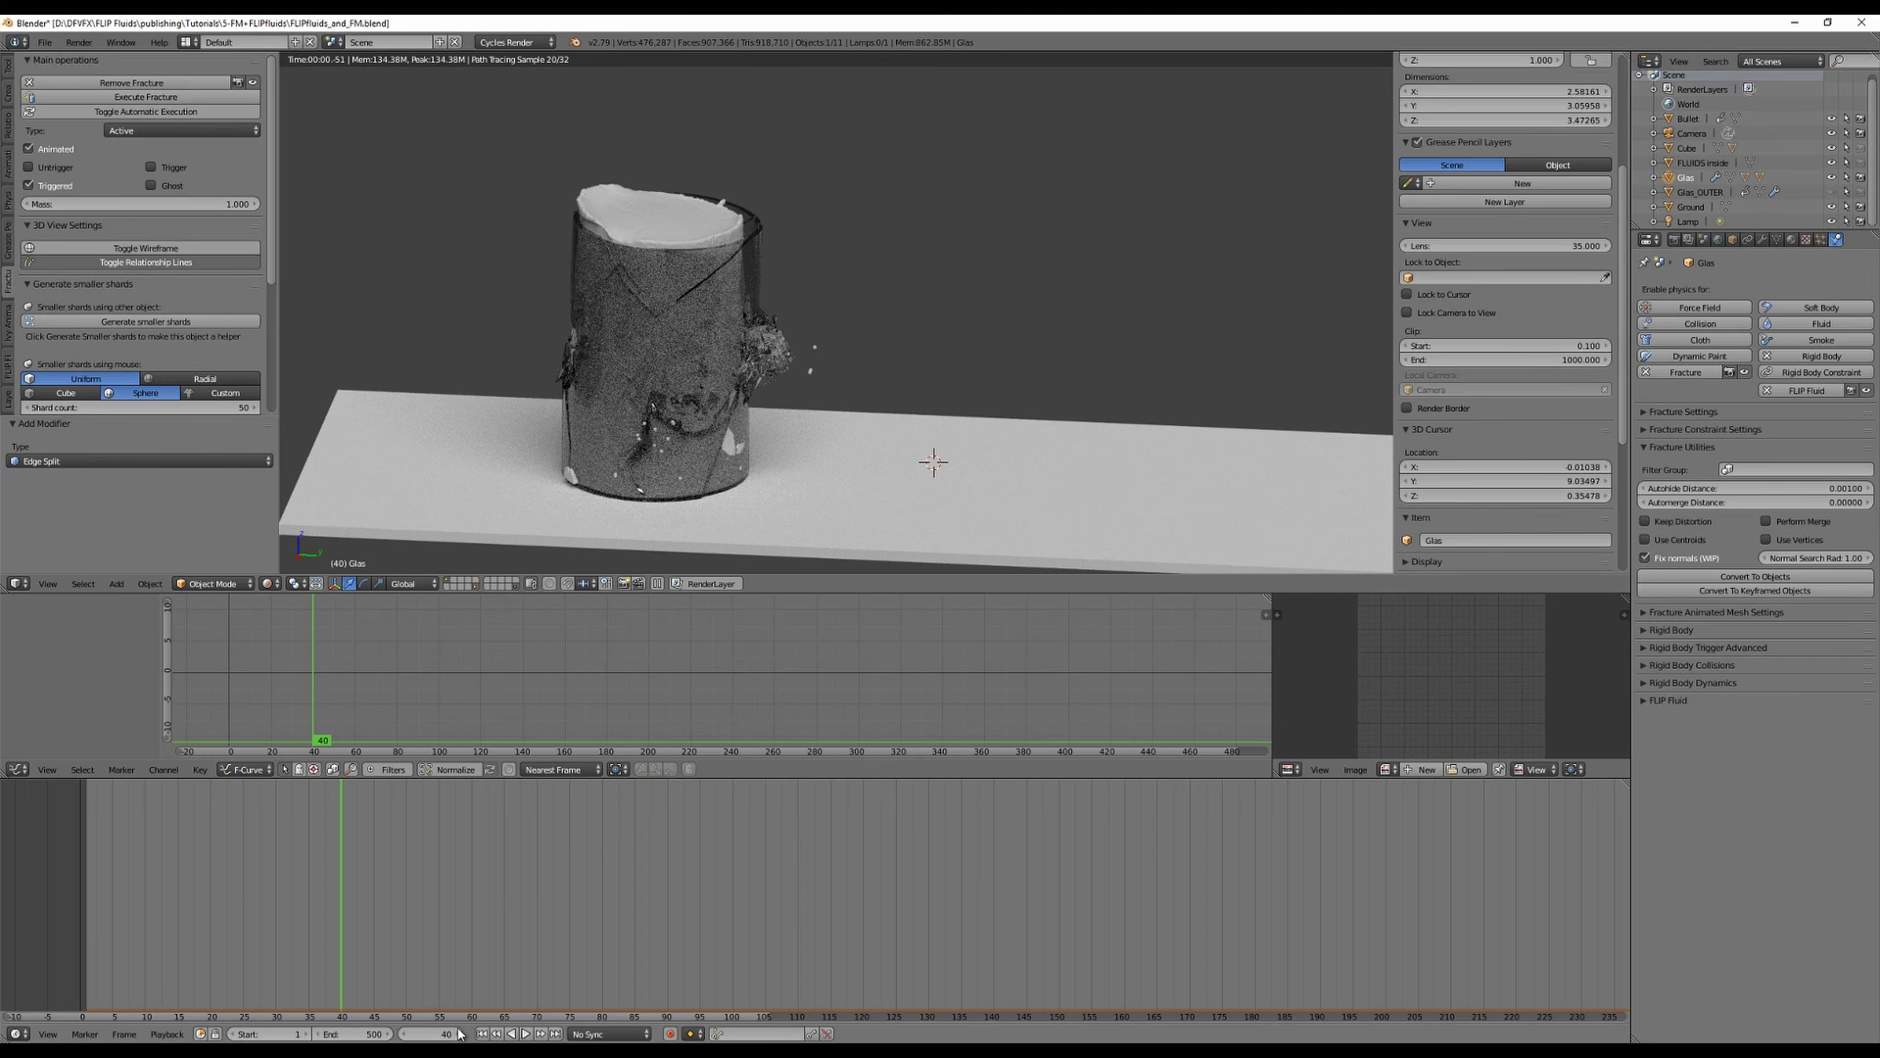
click(447, 1031)
text(50)
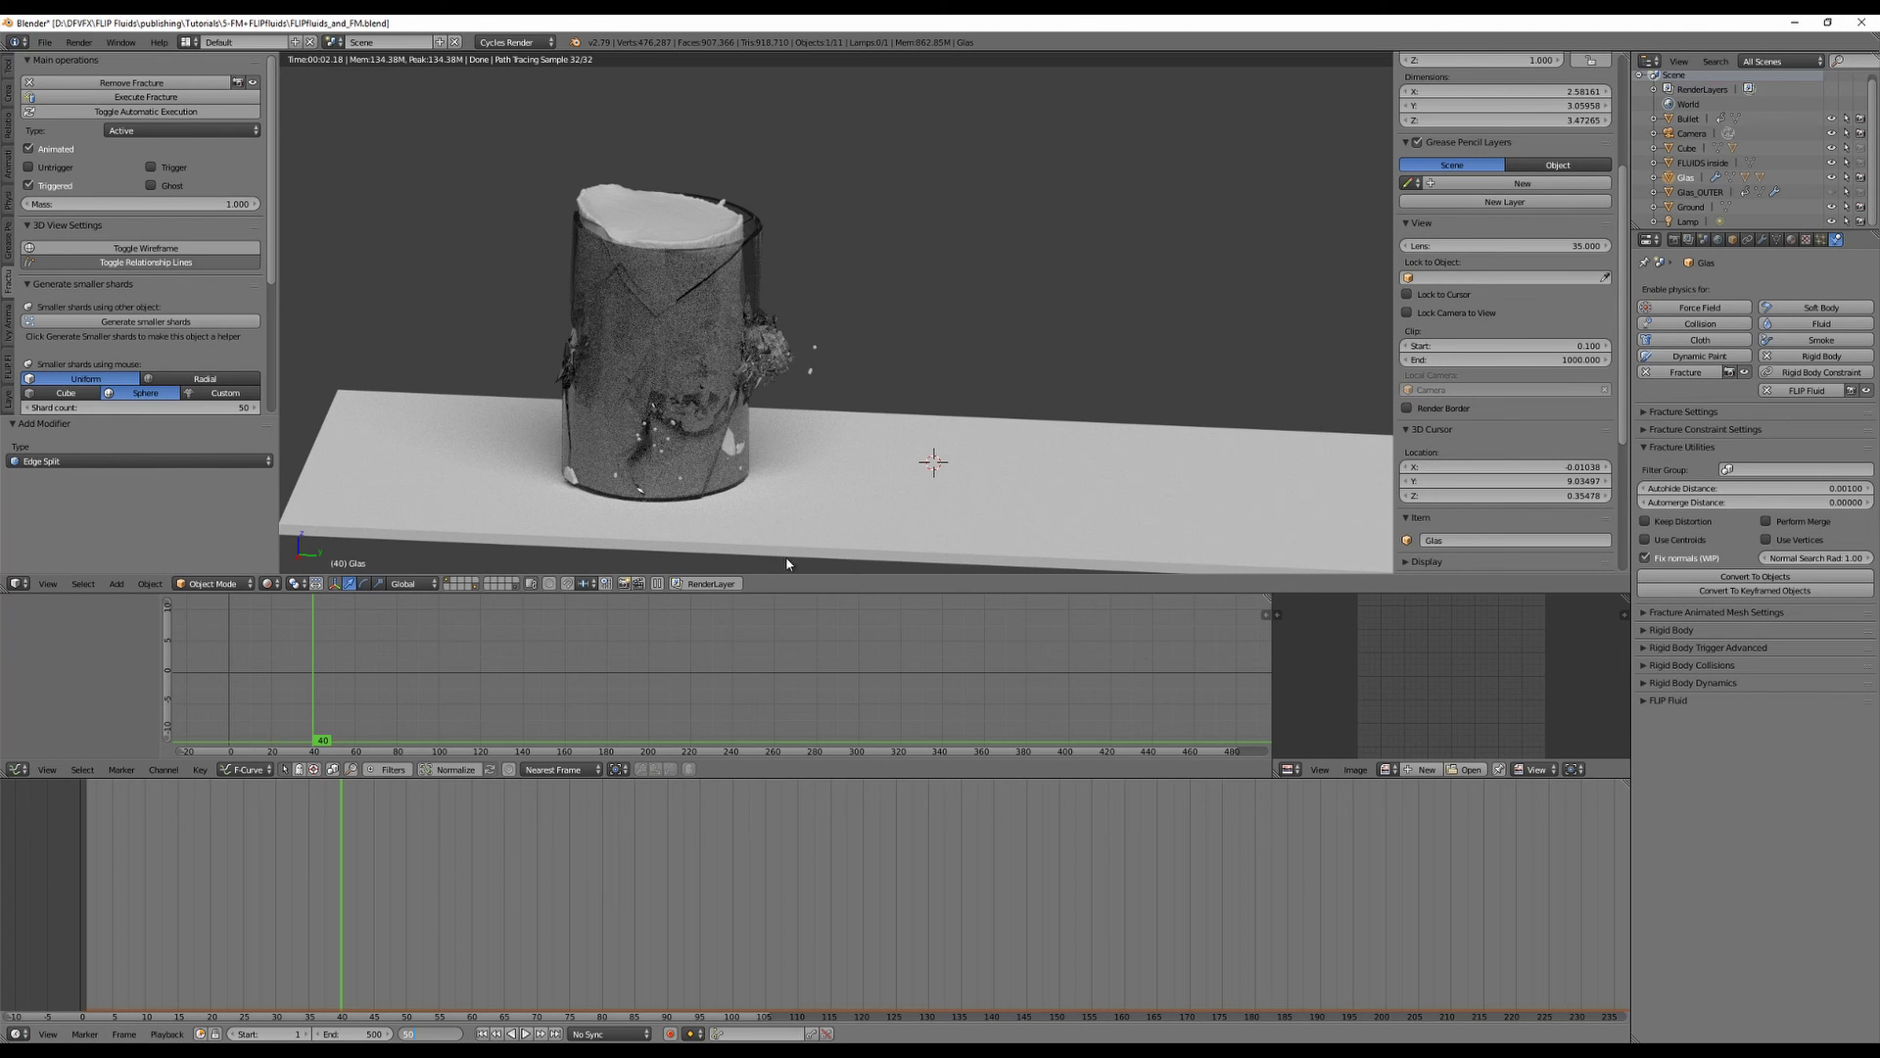
key(Return)
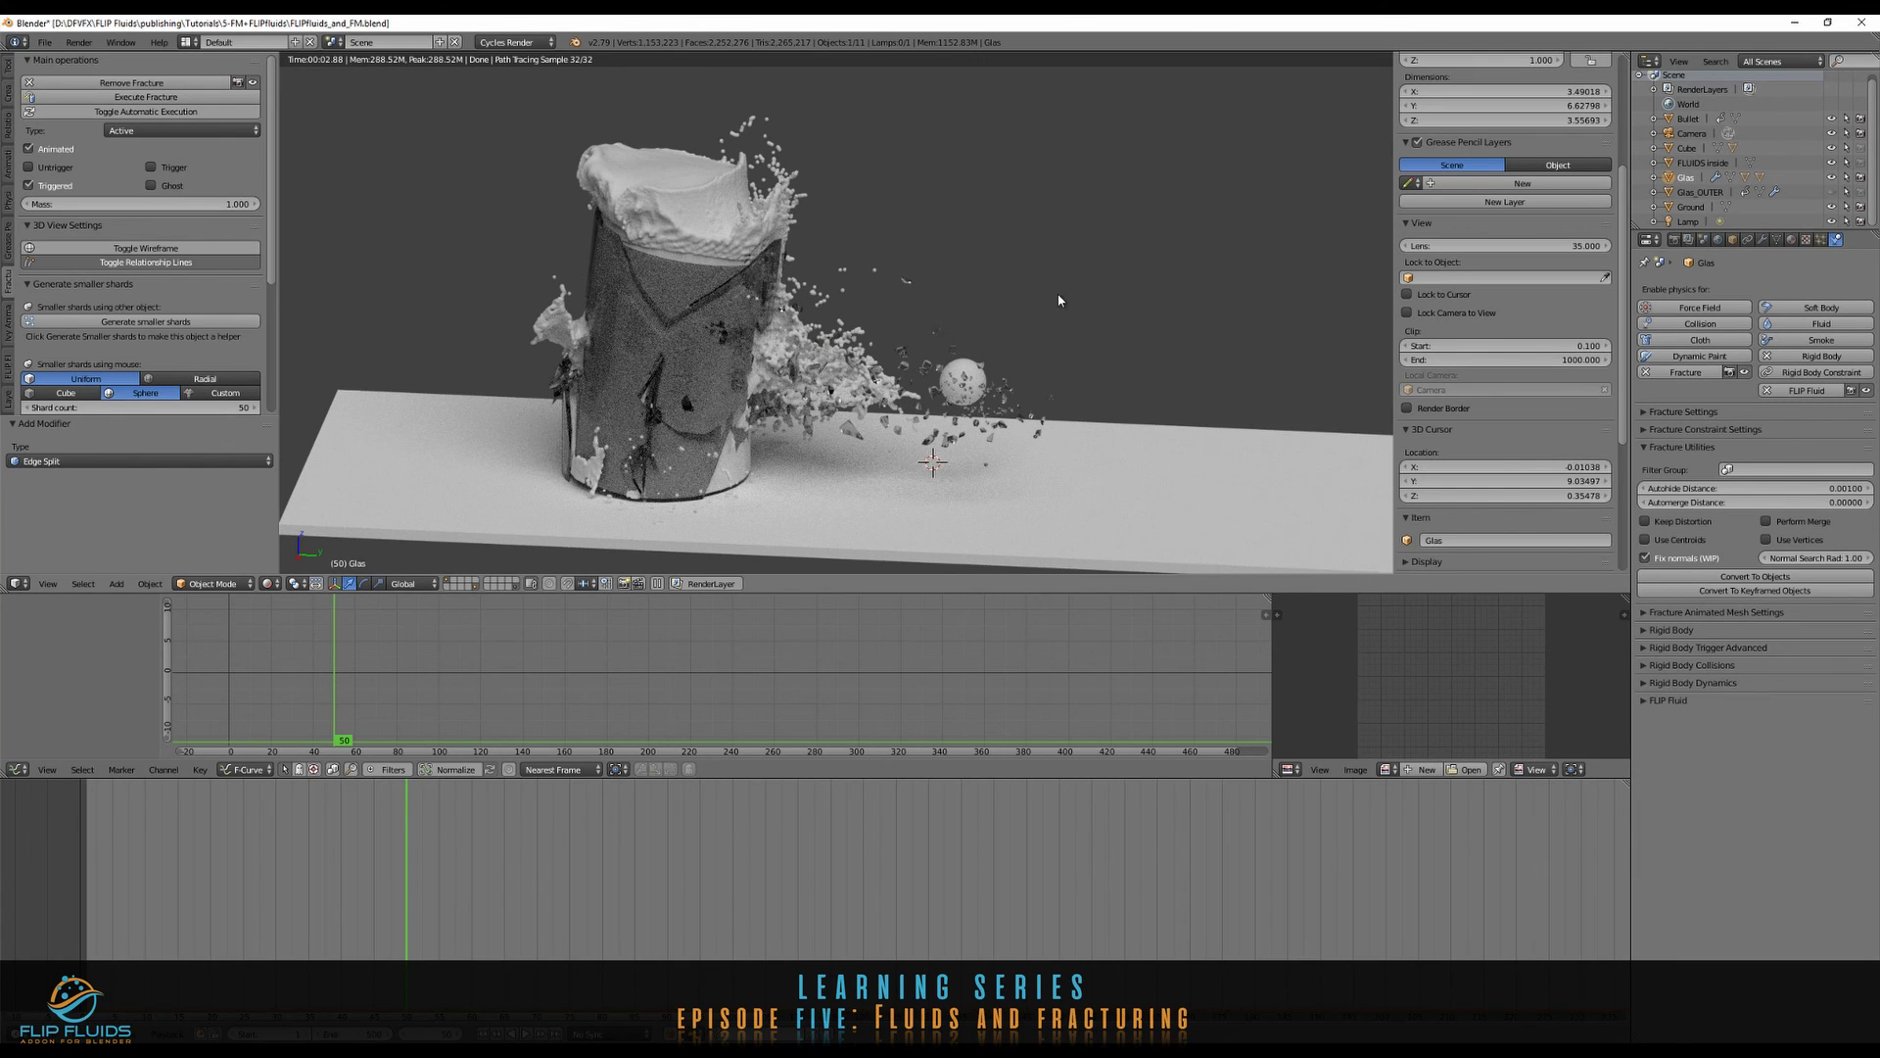
middle_drag(1060, 300, 429, 315)
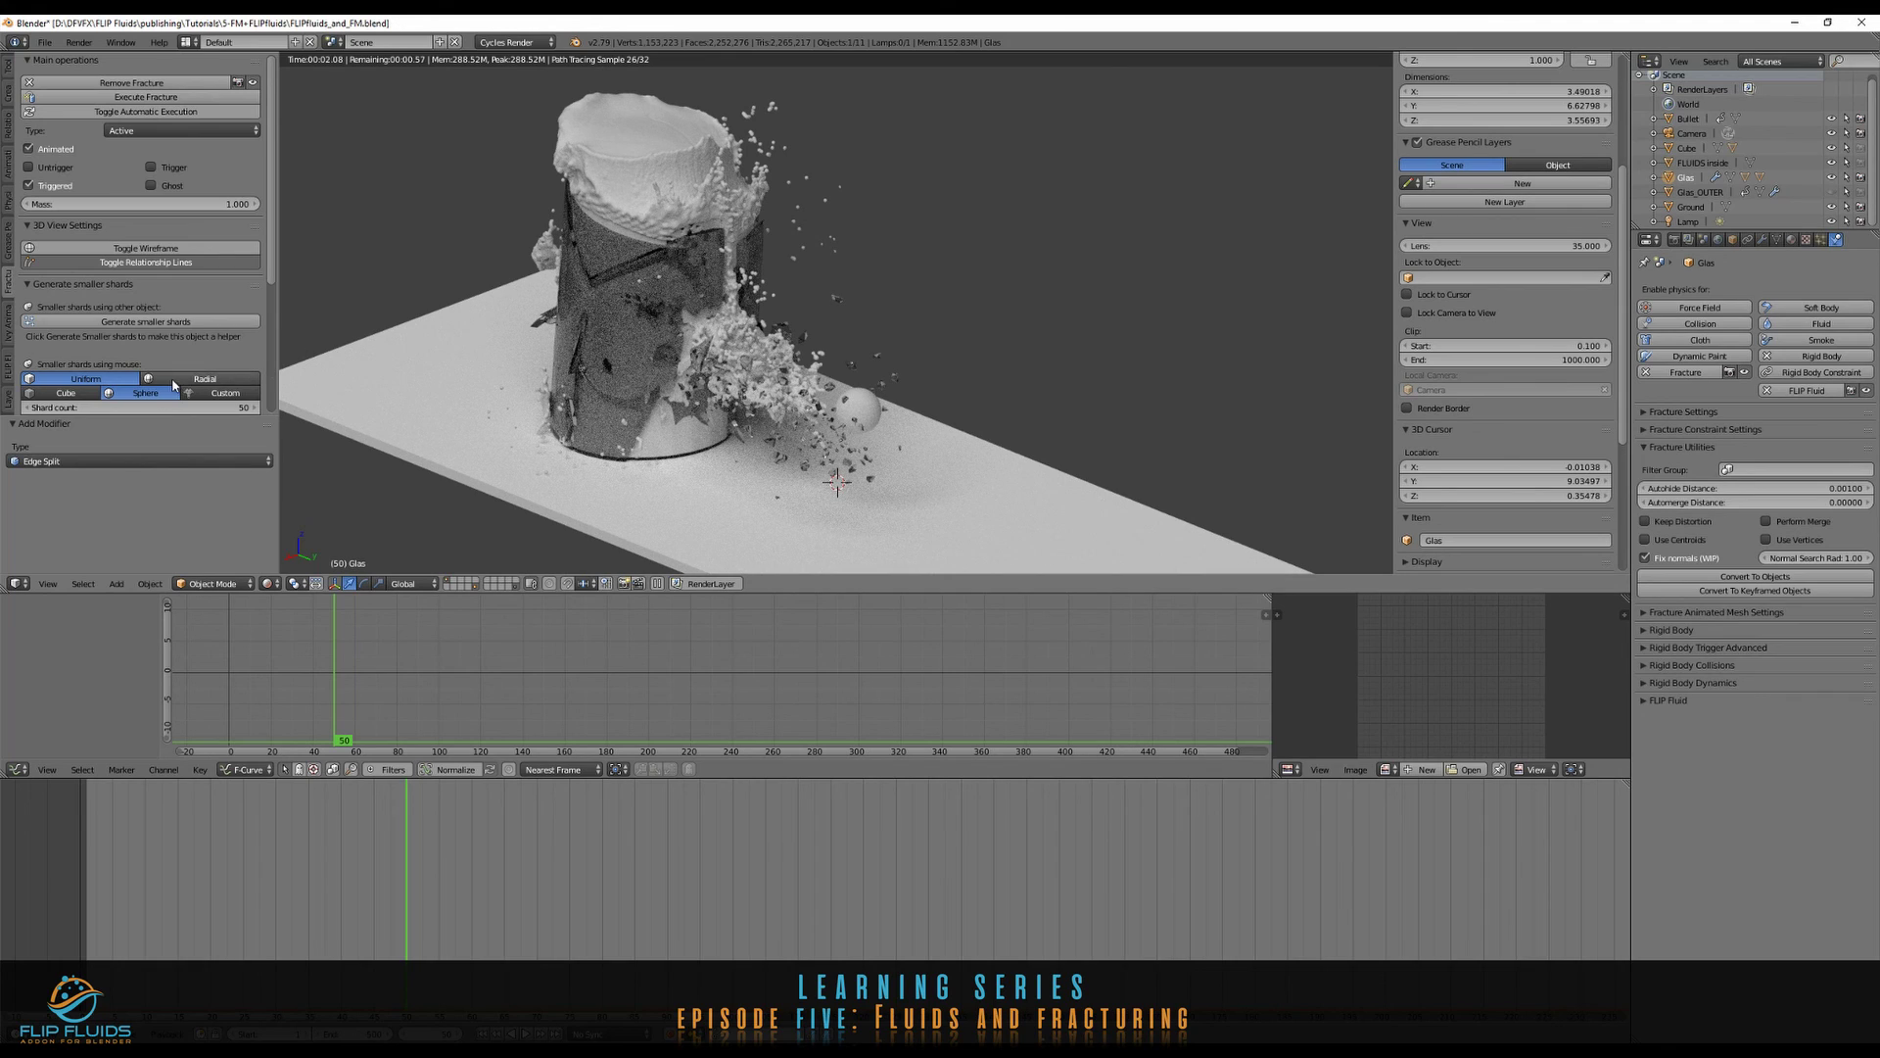
Switch the FLIP fluid's quick viewport display to Preview and step back to frame 49.
scroll(173, 385, down, 3)
click(9, 372)
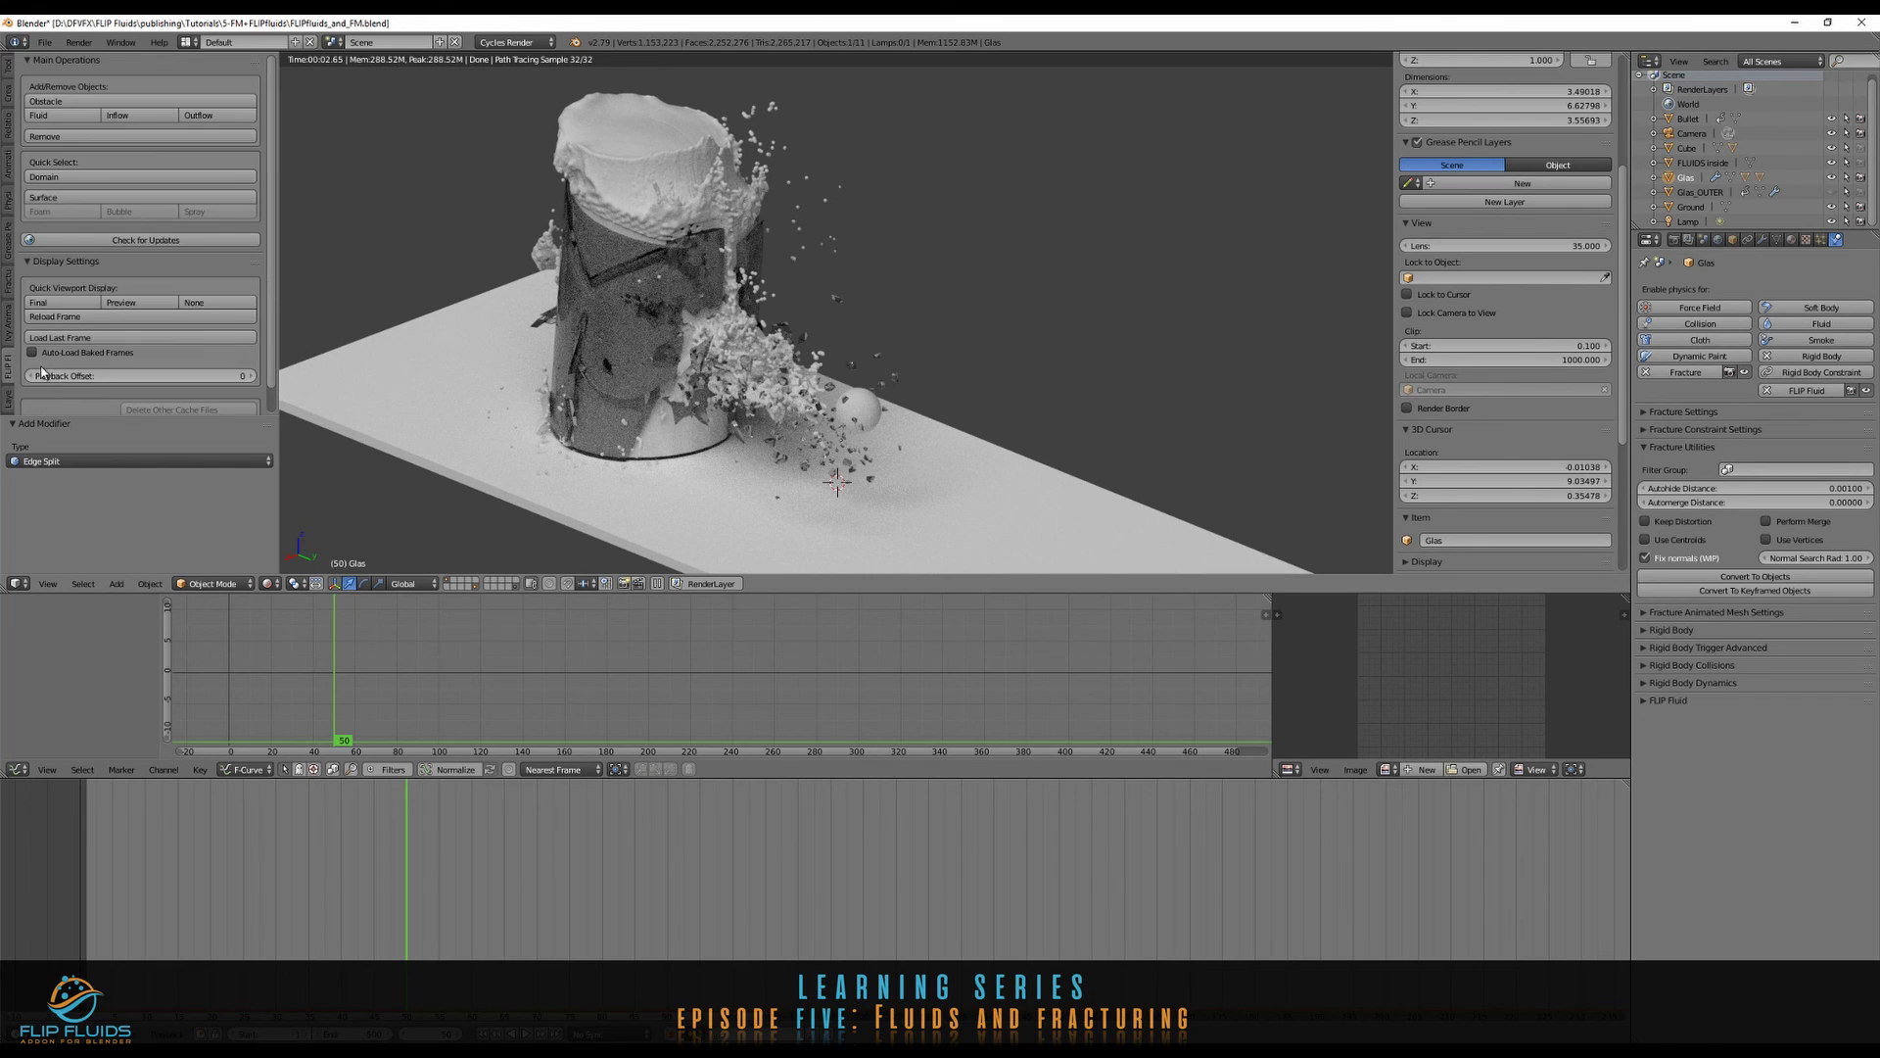
click(107, 304)
key(Left)
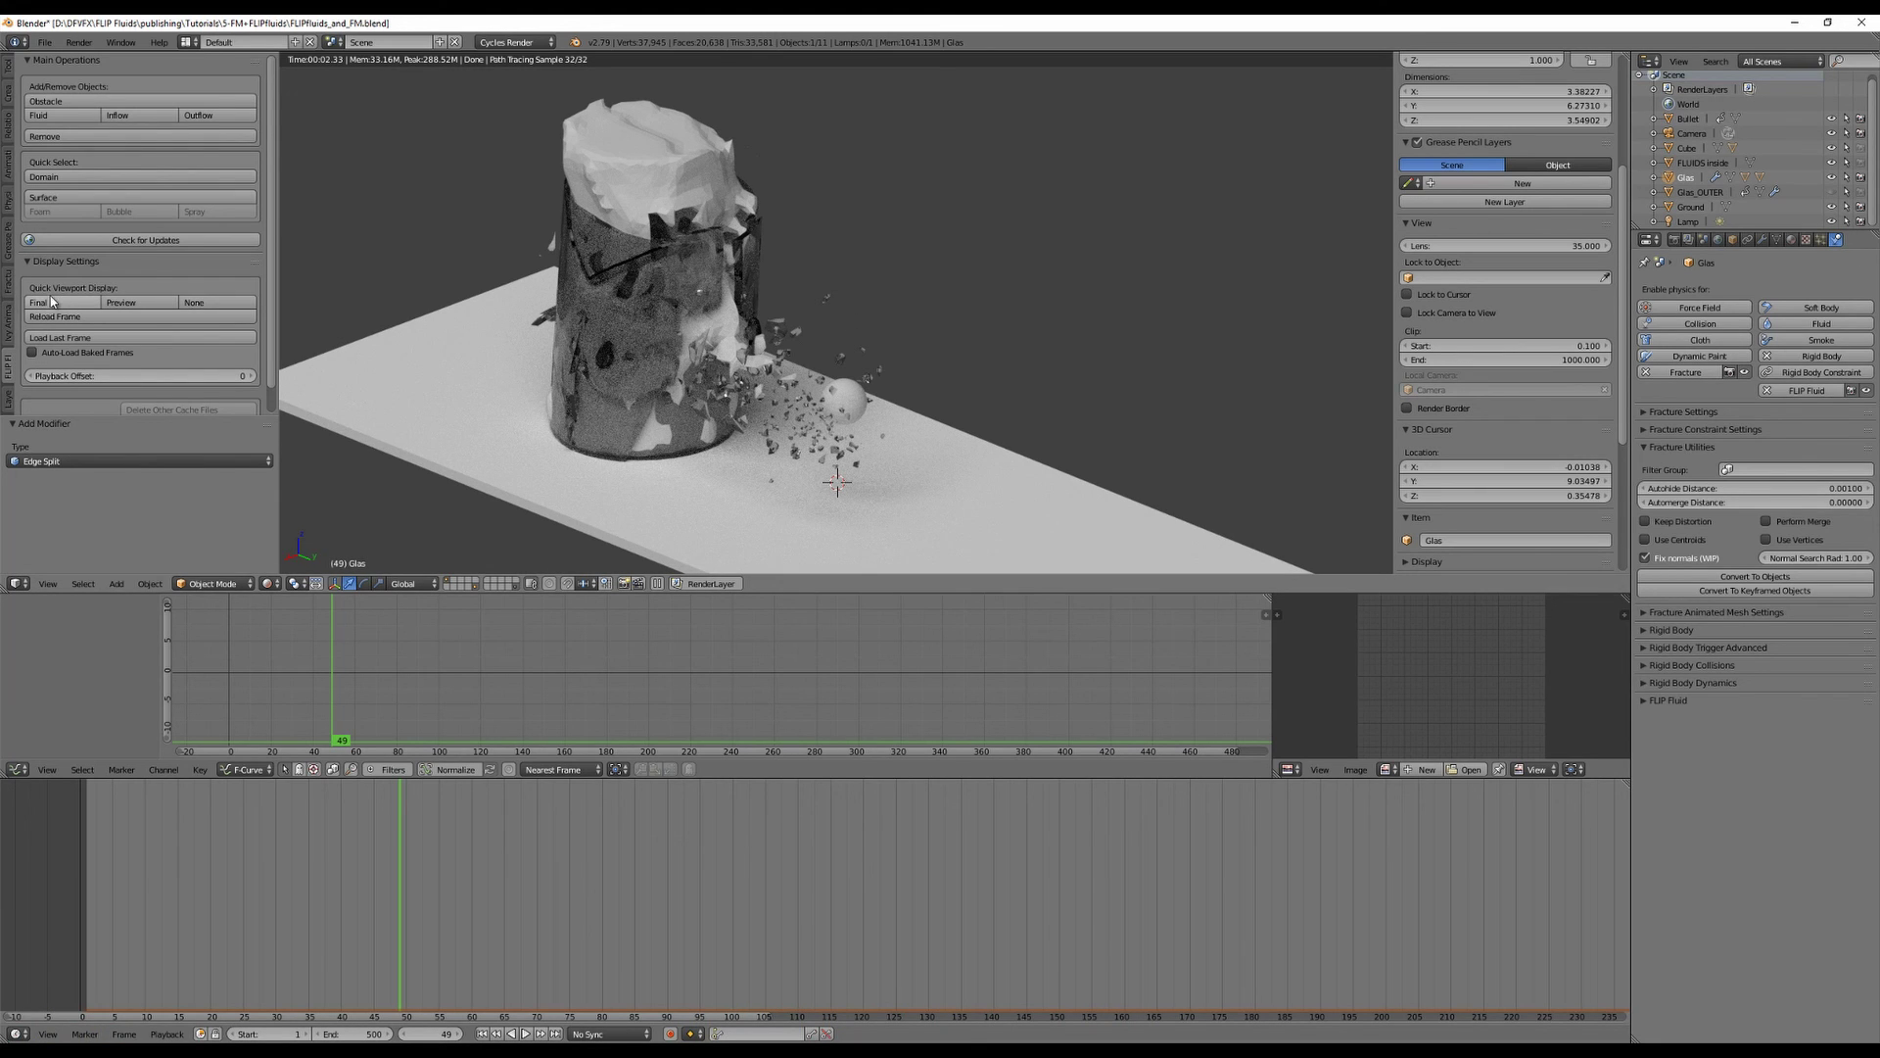
middle_drag(960, 327, 958, 325)
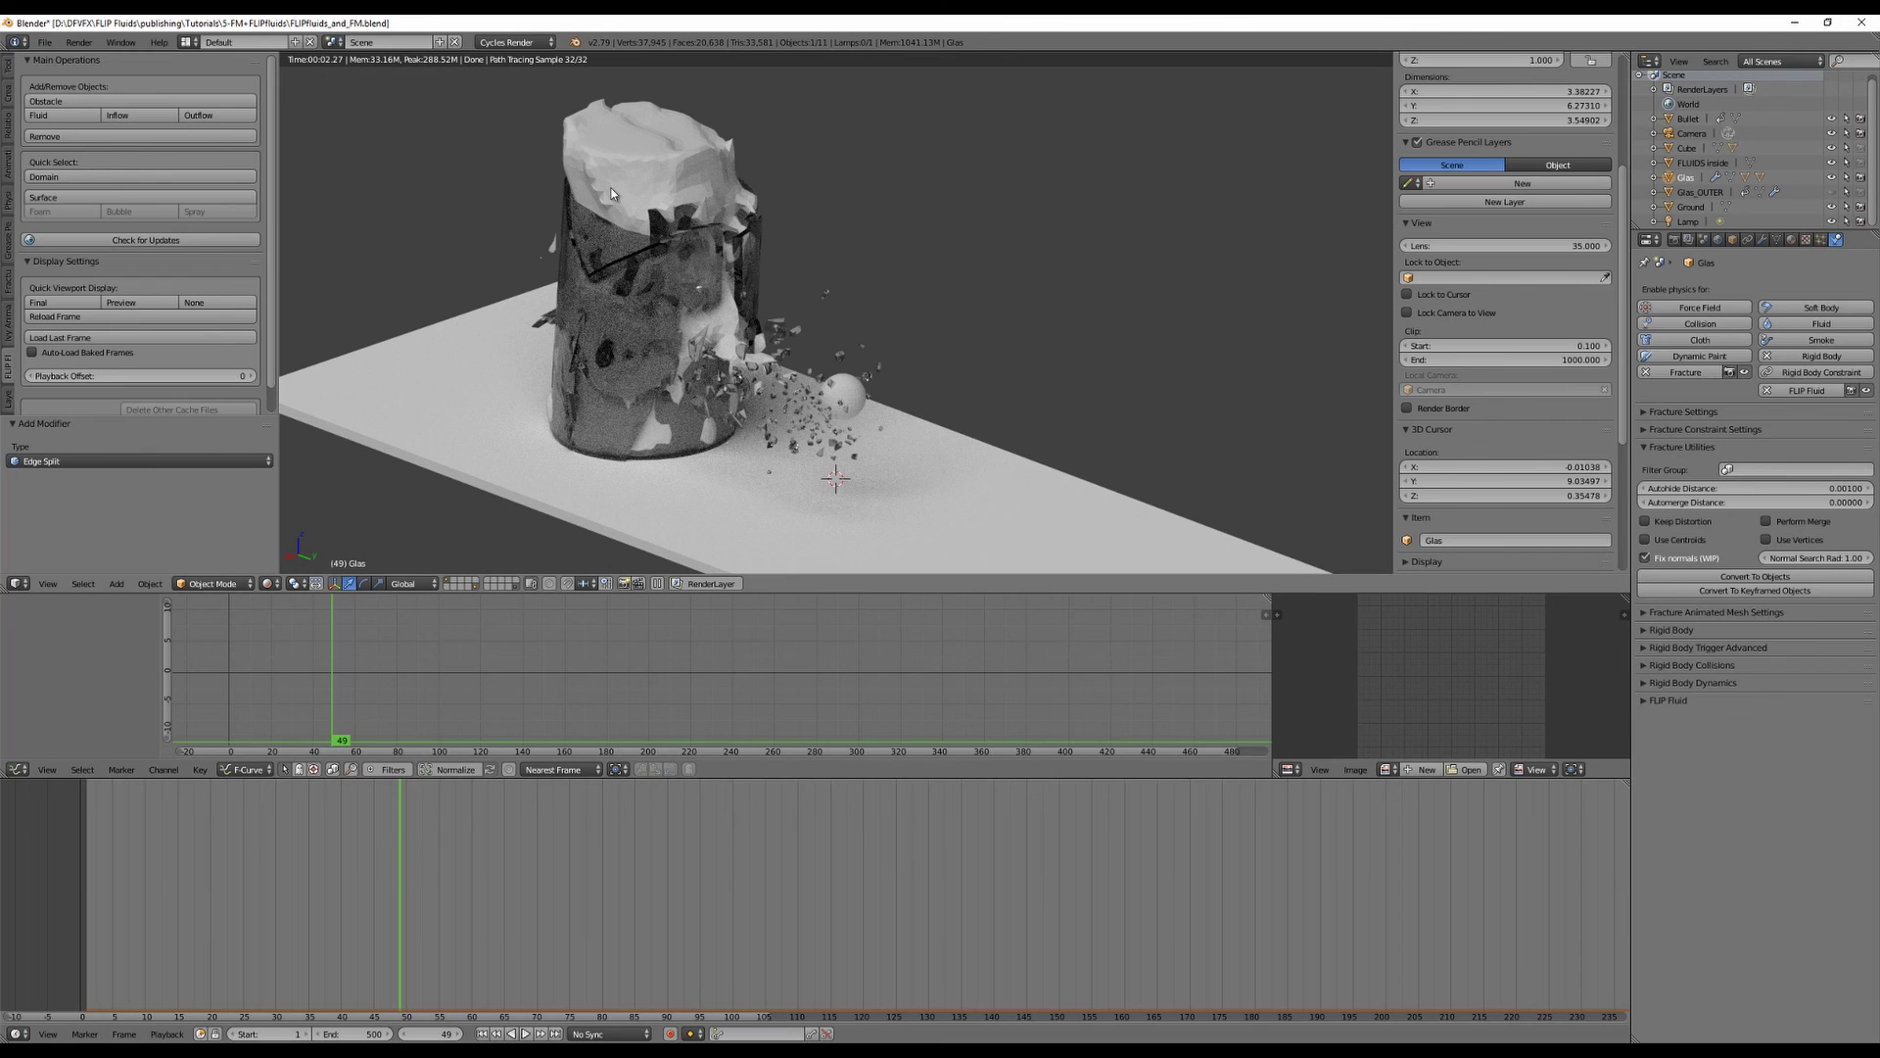
Create a new material for fluid_surface and set its surface shader to Glass BSDF.
right_click(661, 170)
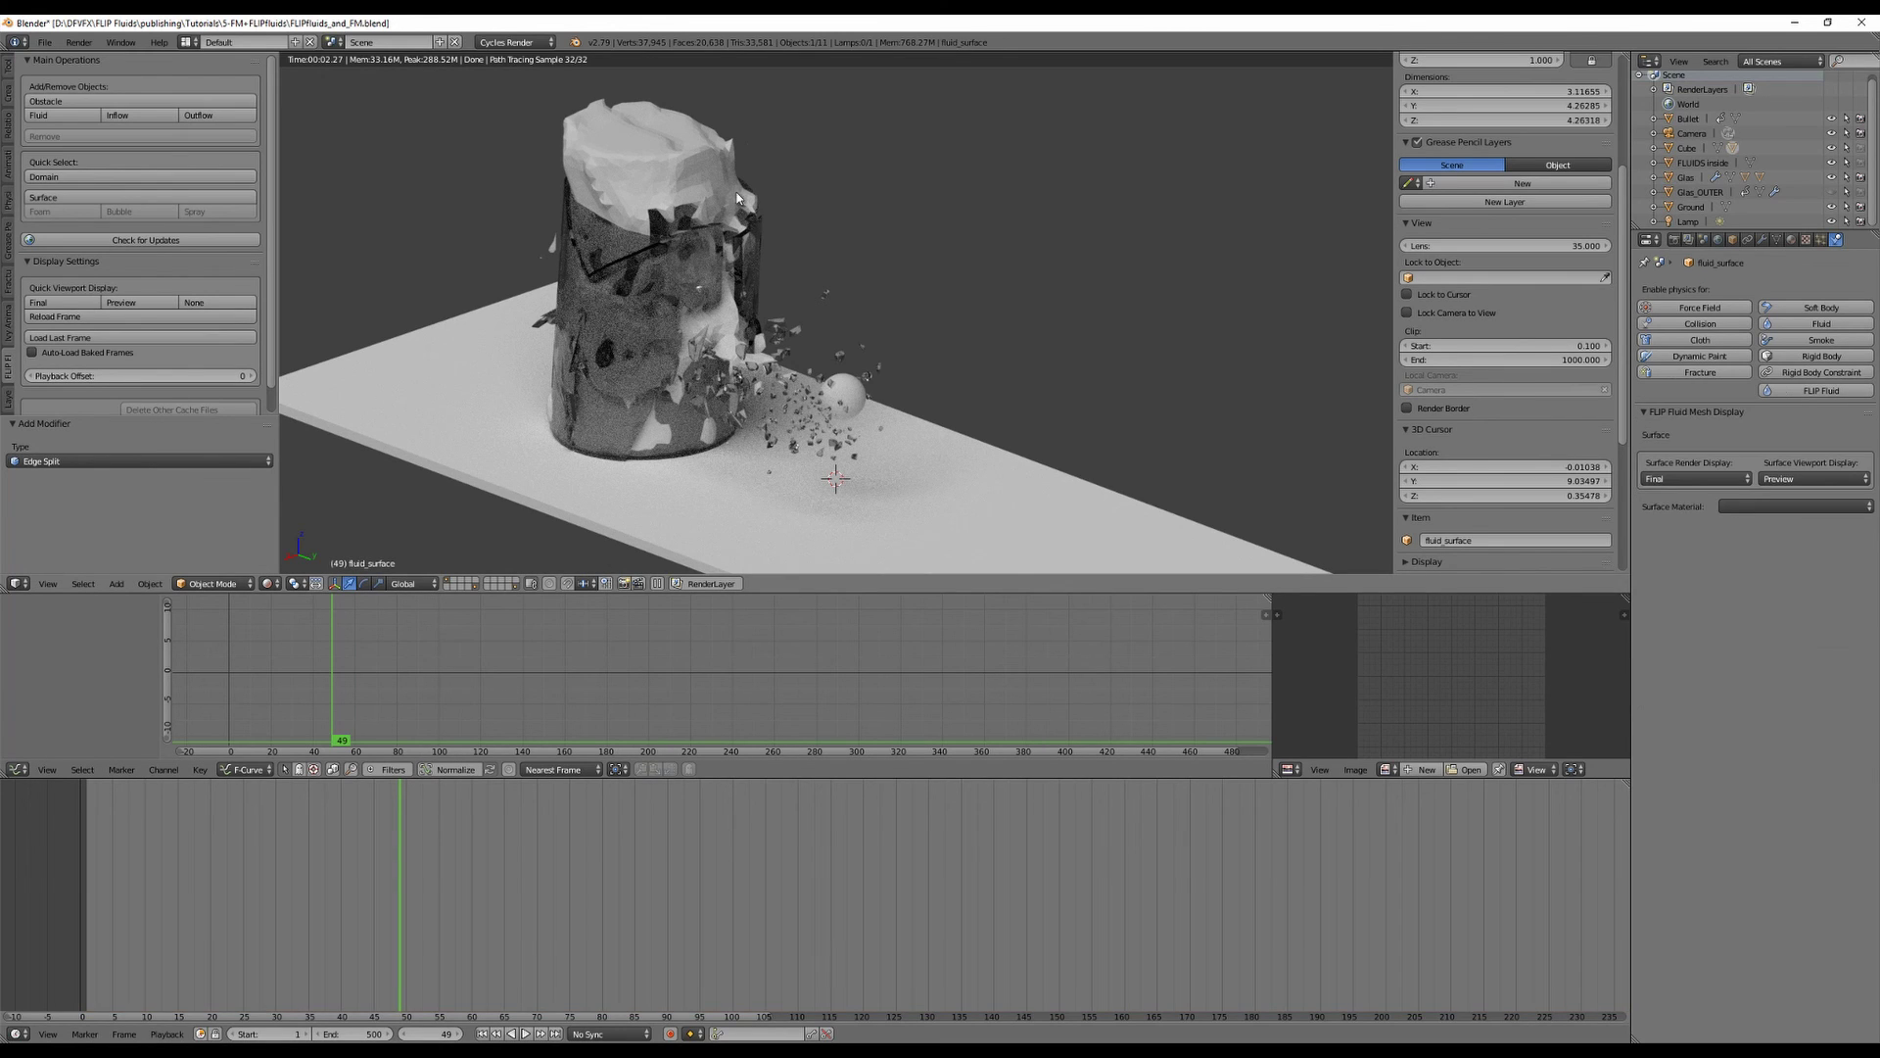
click(1790, 239)
click(1699, 337)
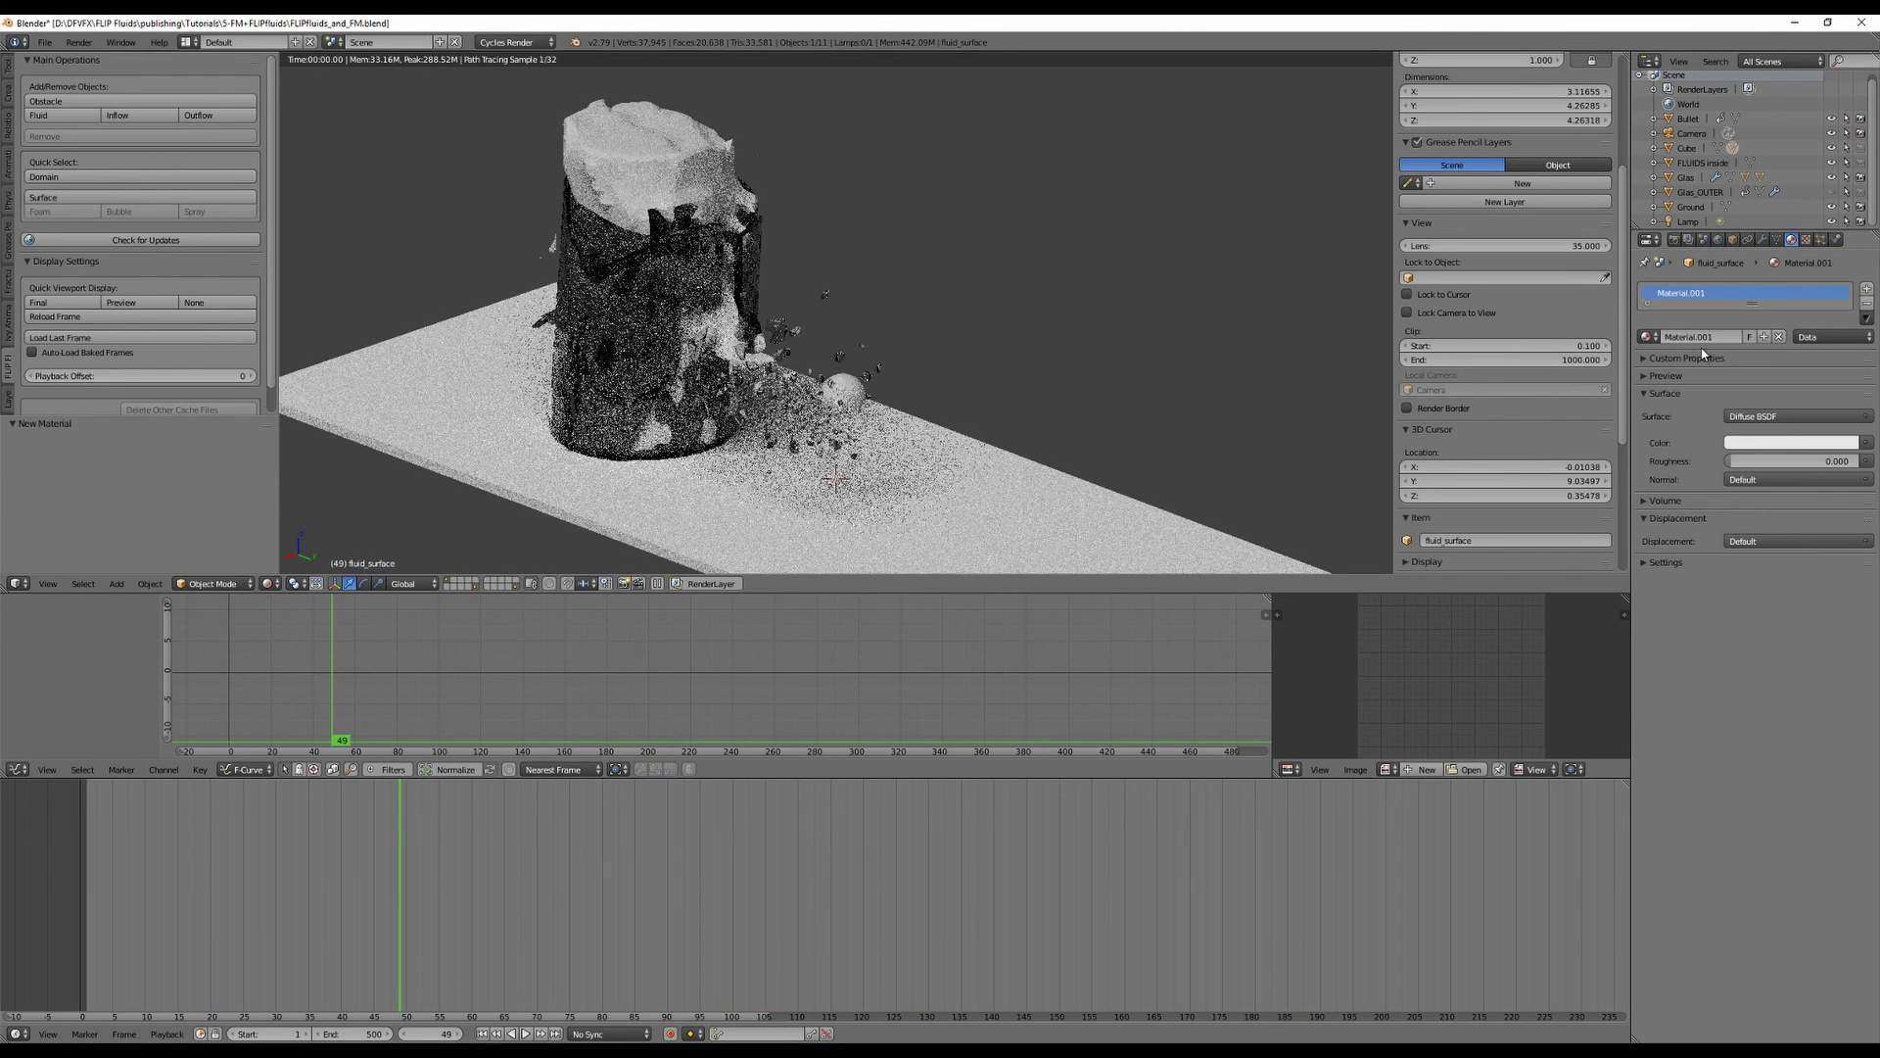
click(1762, 417)
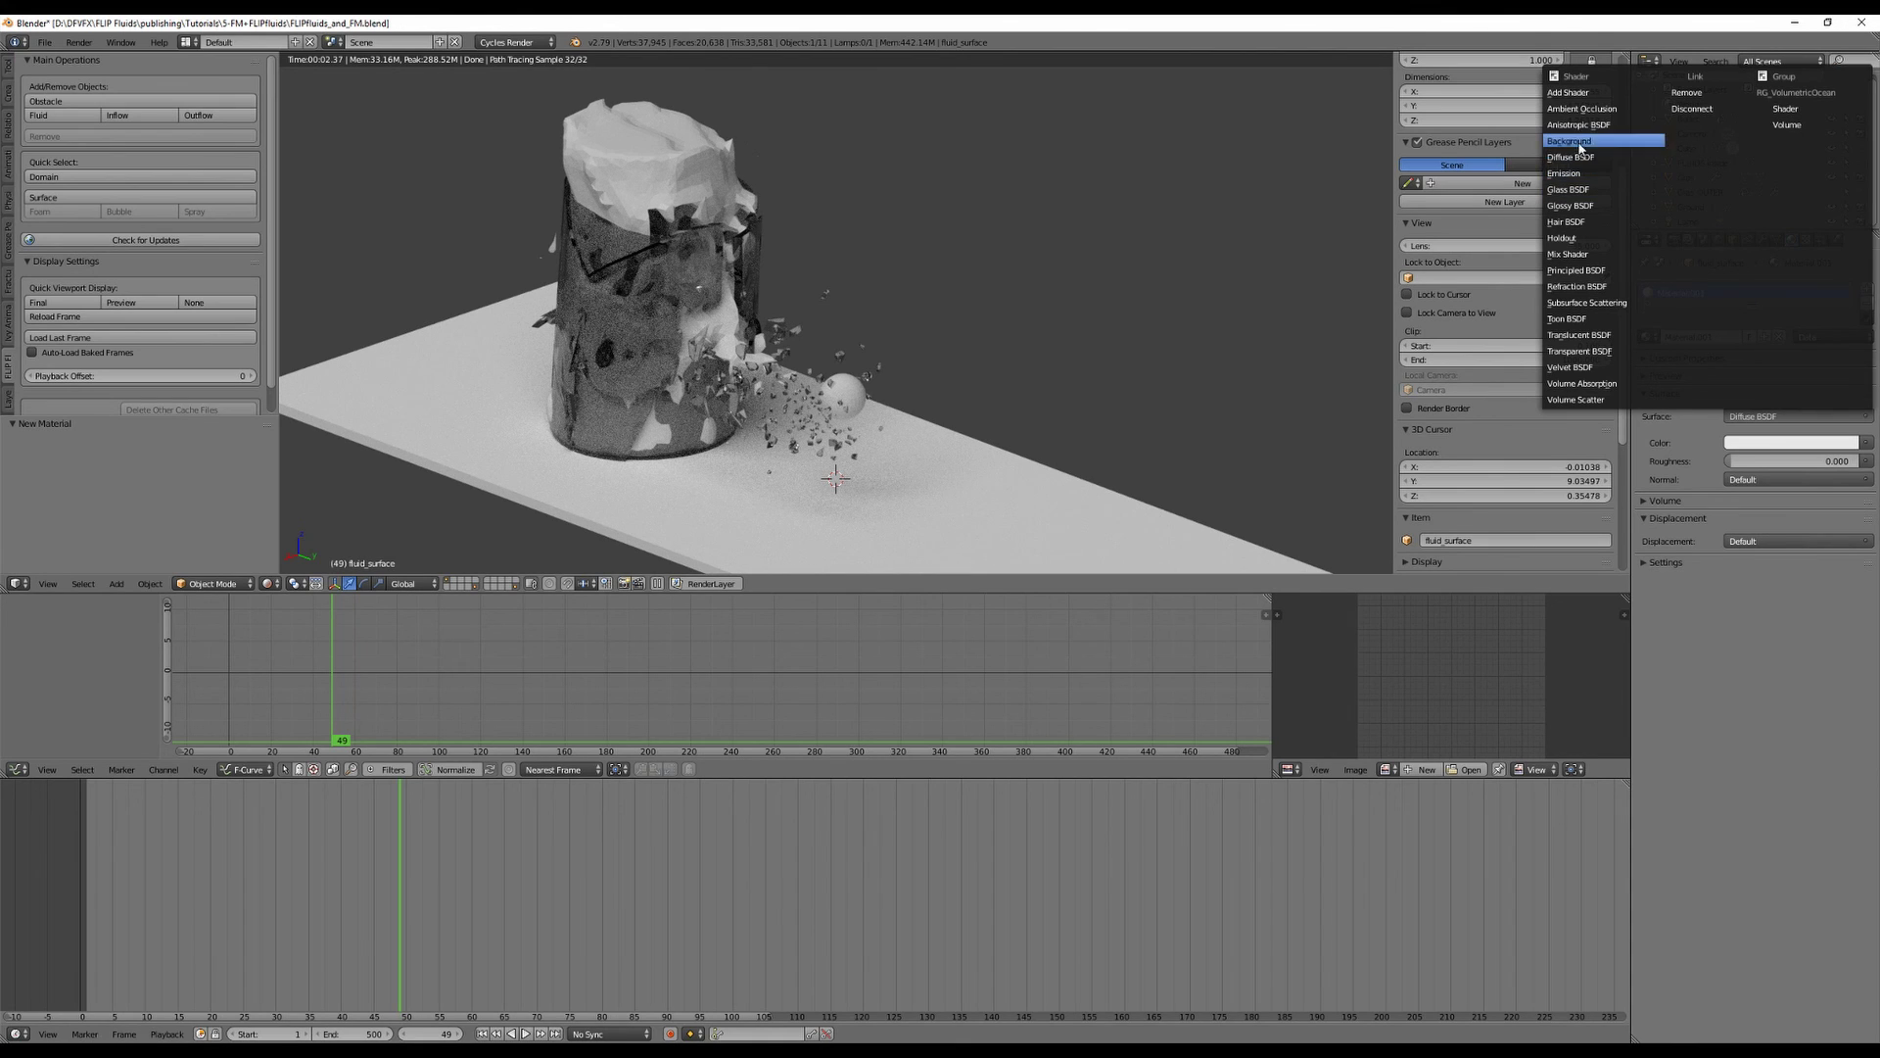
click(1591, 191)
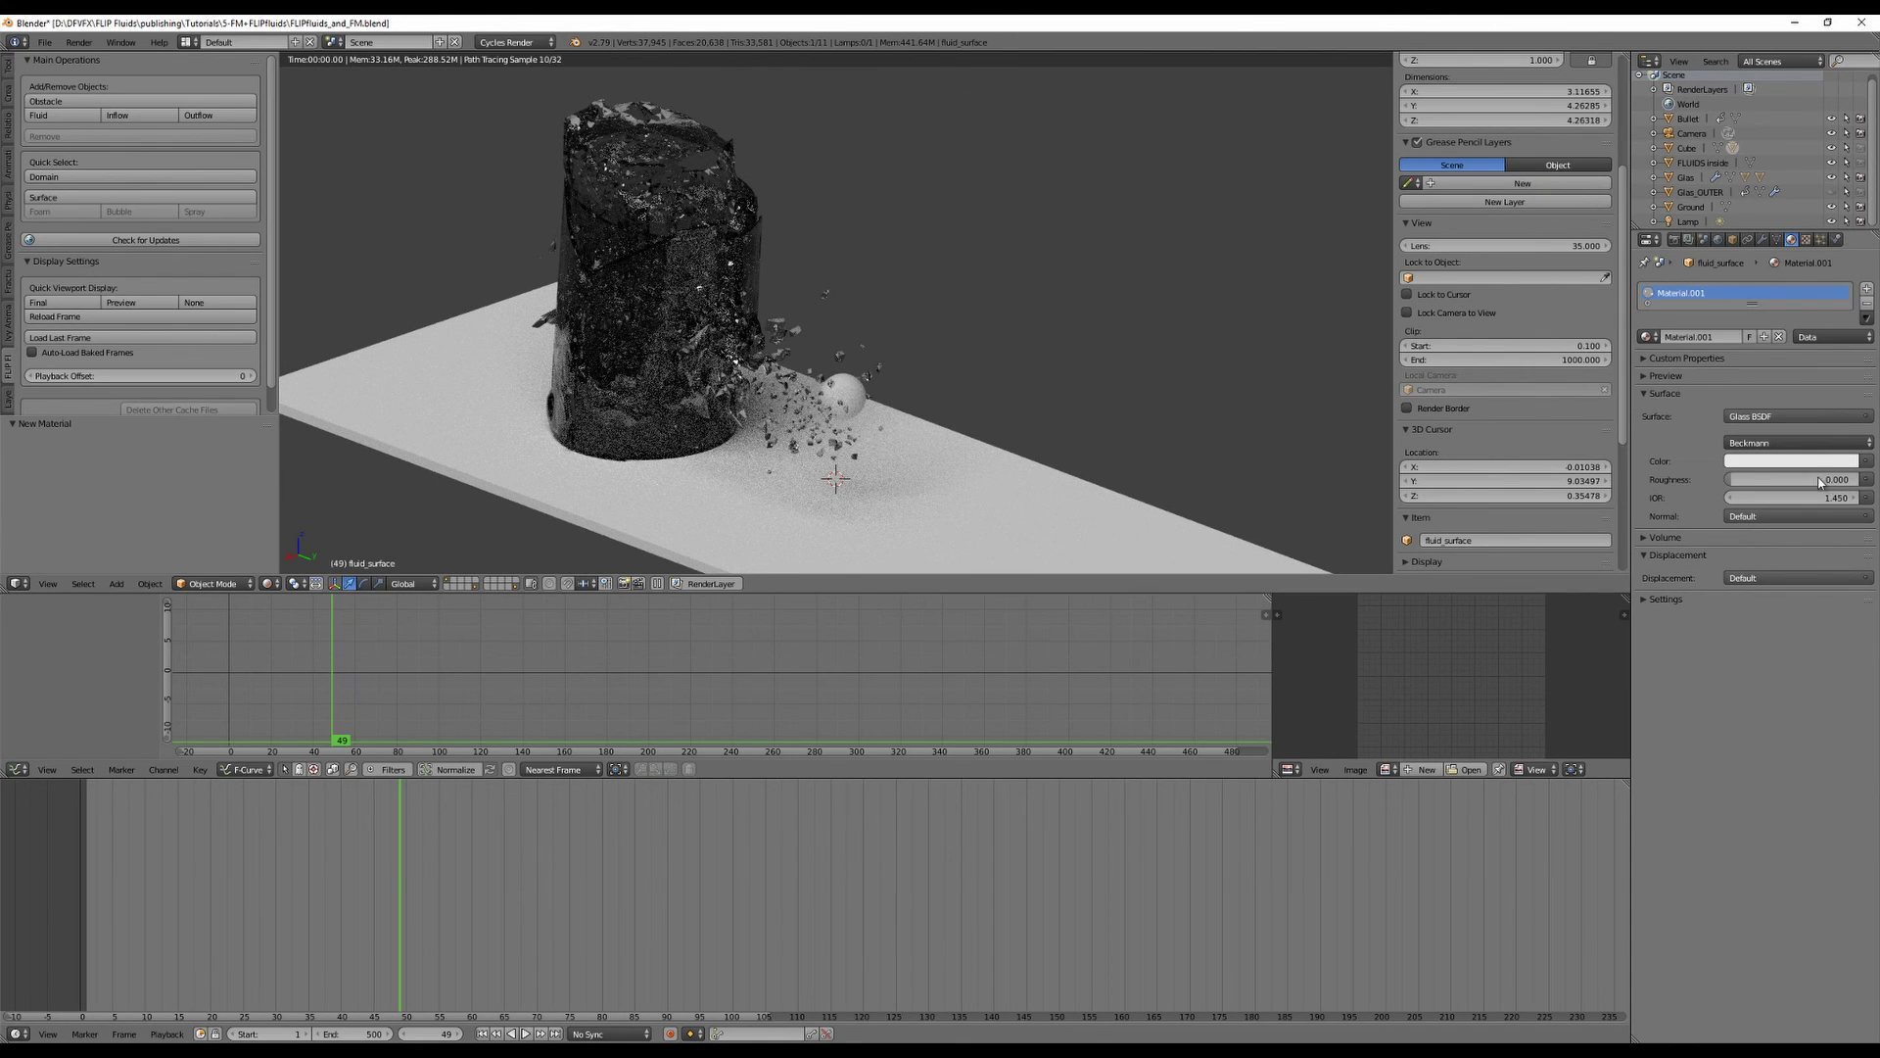
Set the color of the fluid_surface's glass material to a pinkish red.
click(1783, 460)
click(1792, 325)
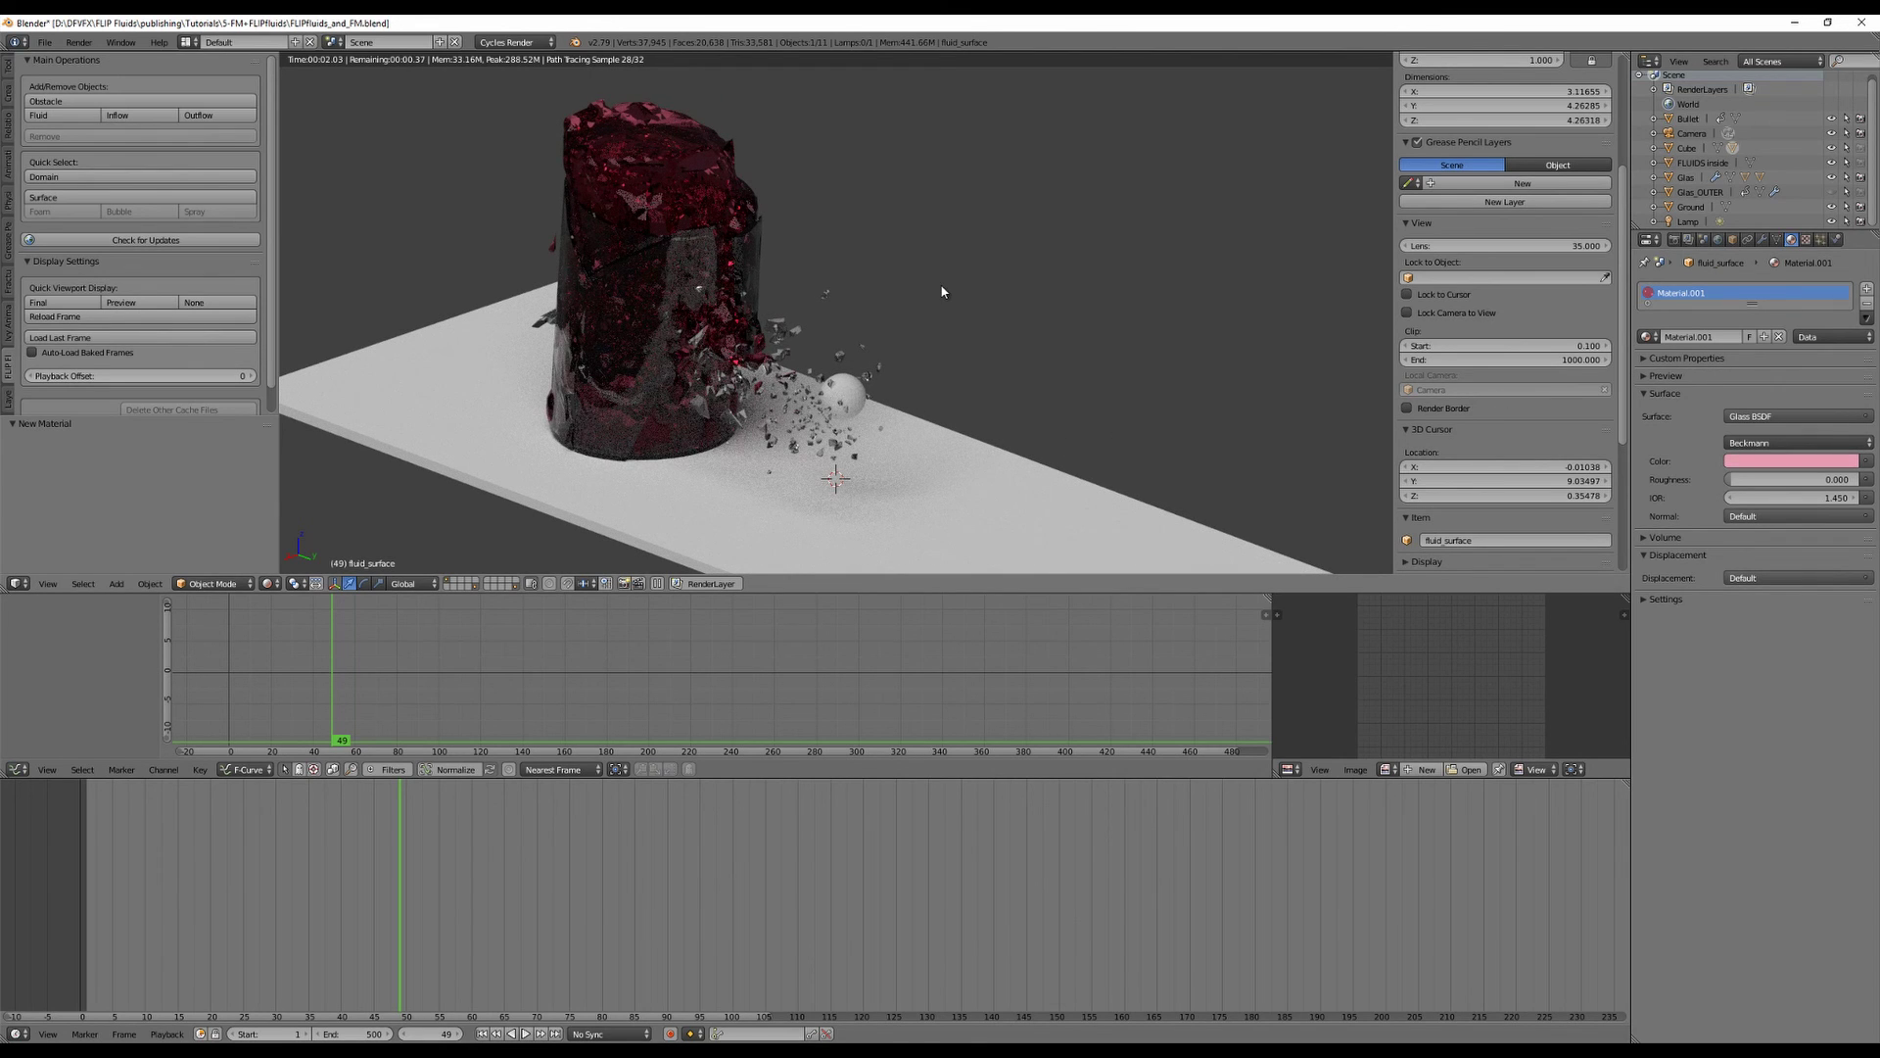
scroll(940, 297, down, 2)
scroll(940, 301, up, 1)
middle_drag(980, 330, 1073, 279)
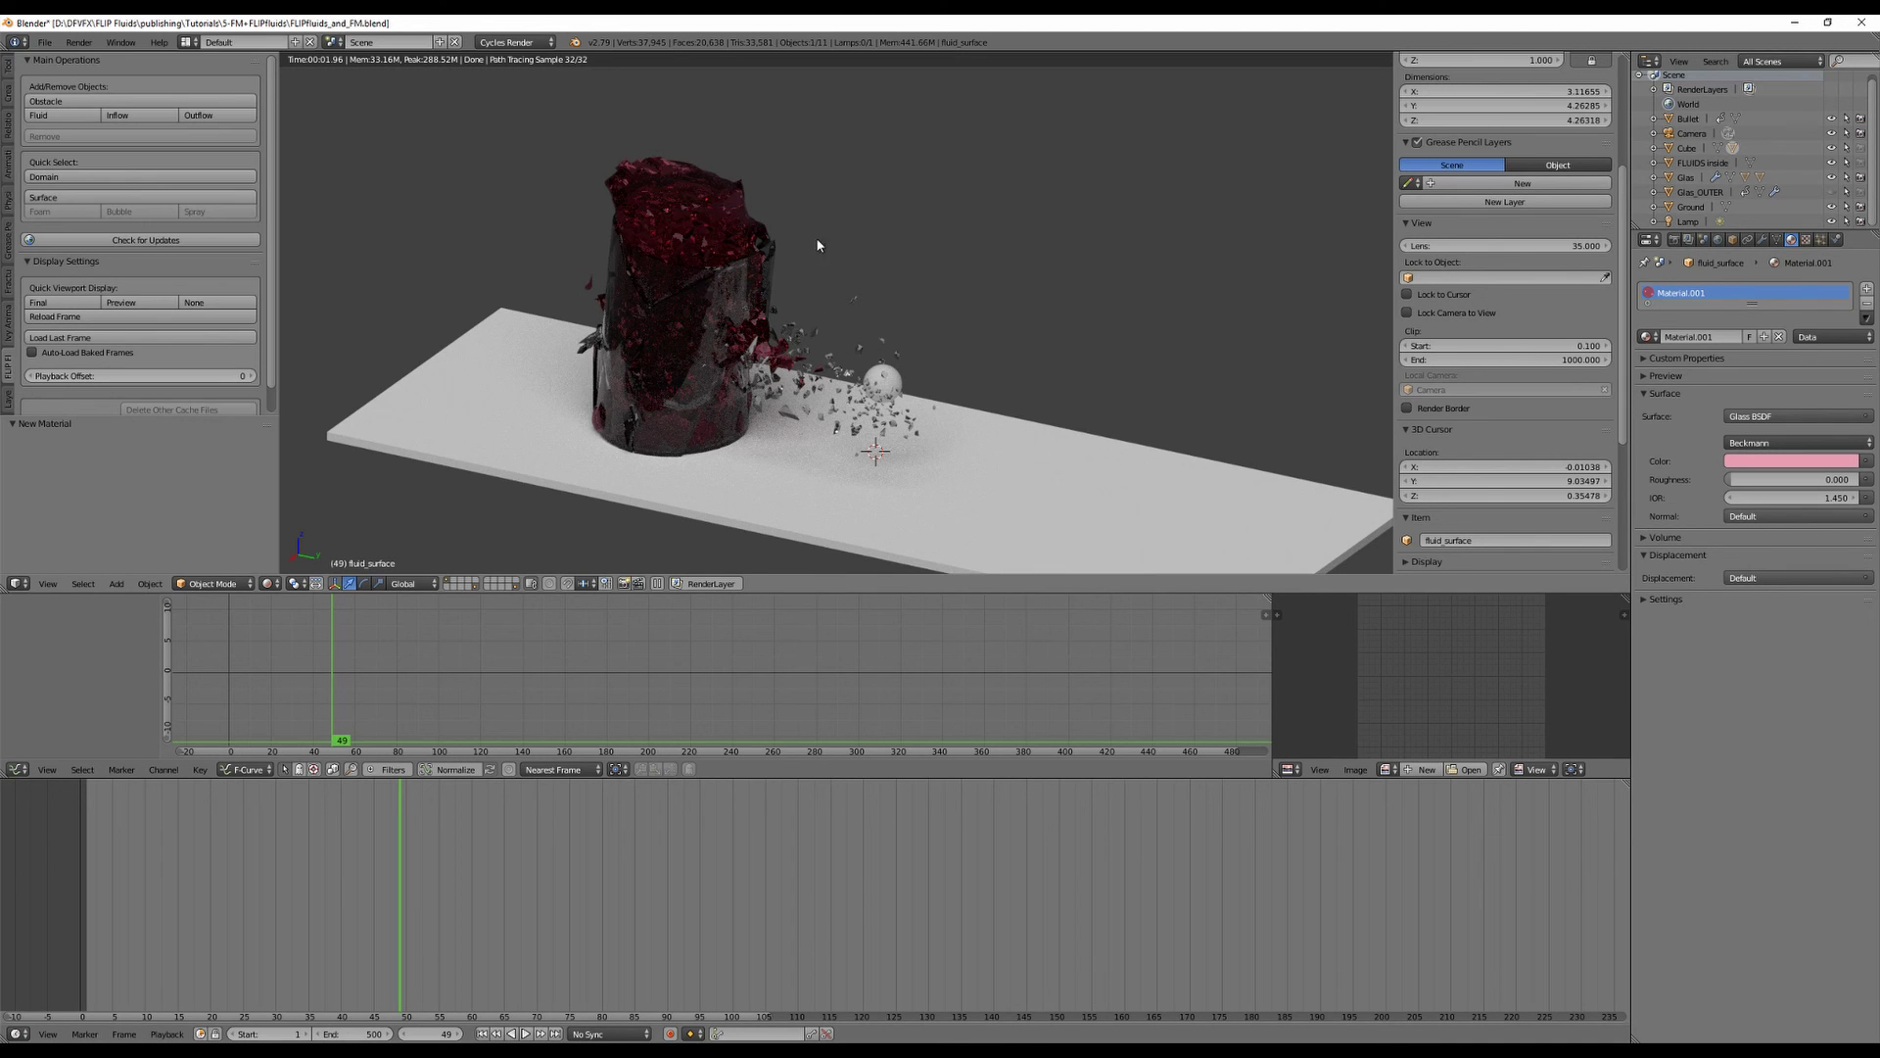
middle_drag(1068, 292, 1003, 266)
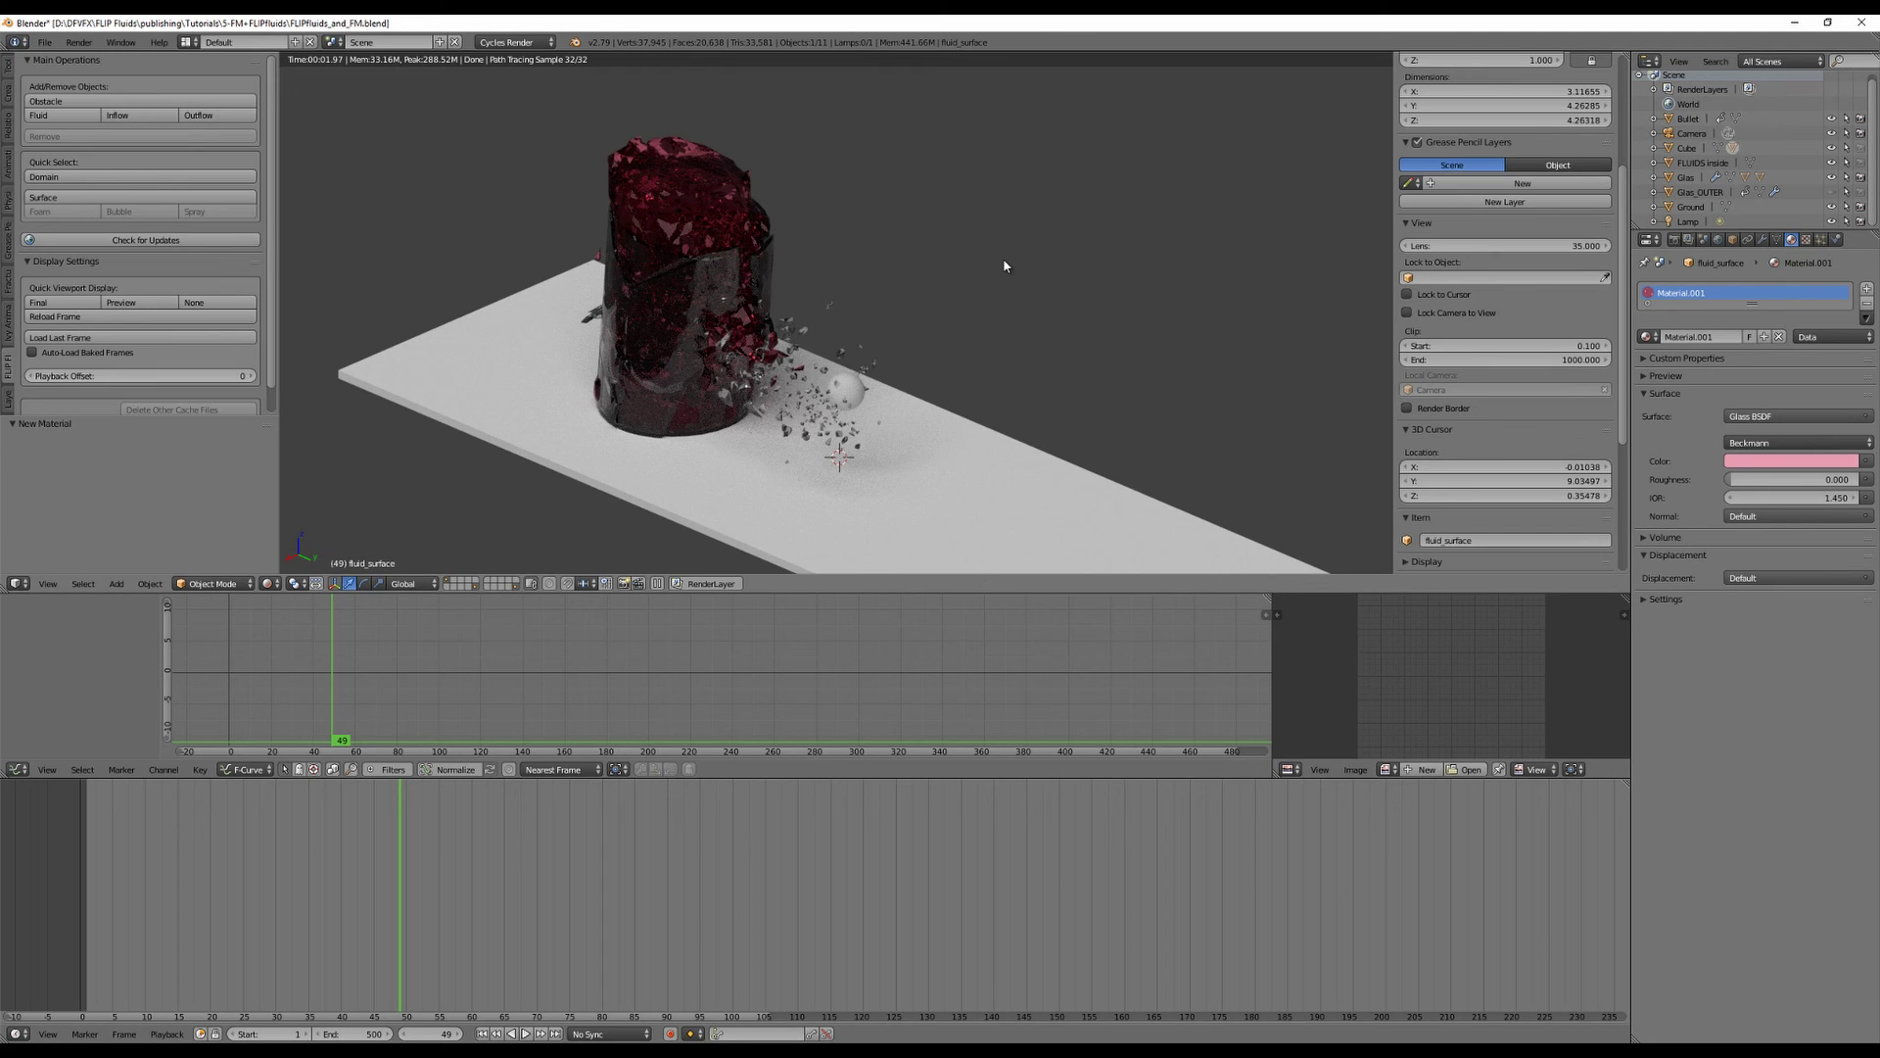
middle_drag(962, 284, 1044, 271)
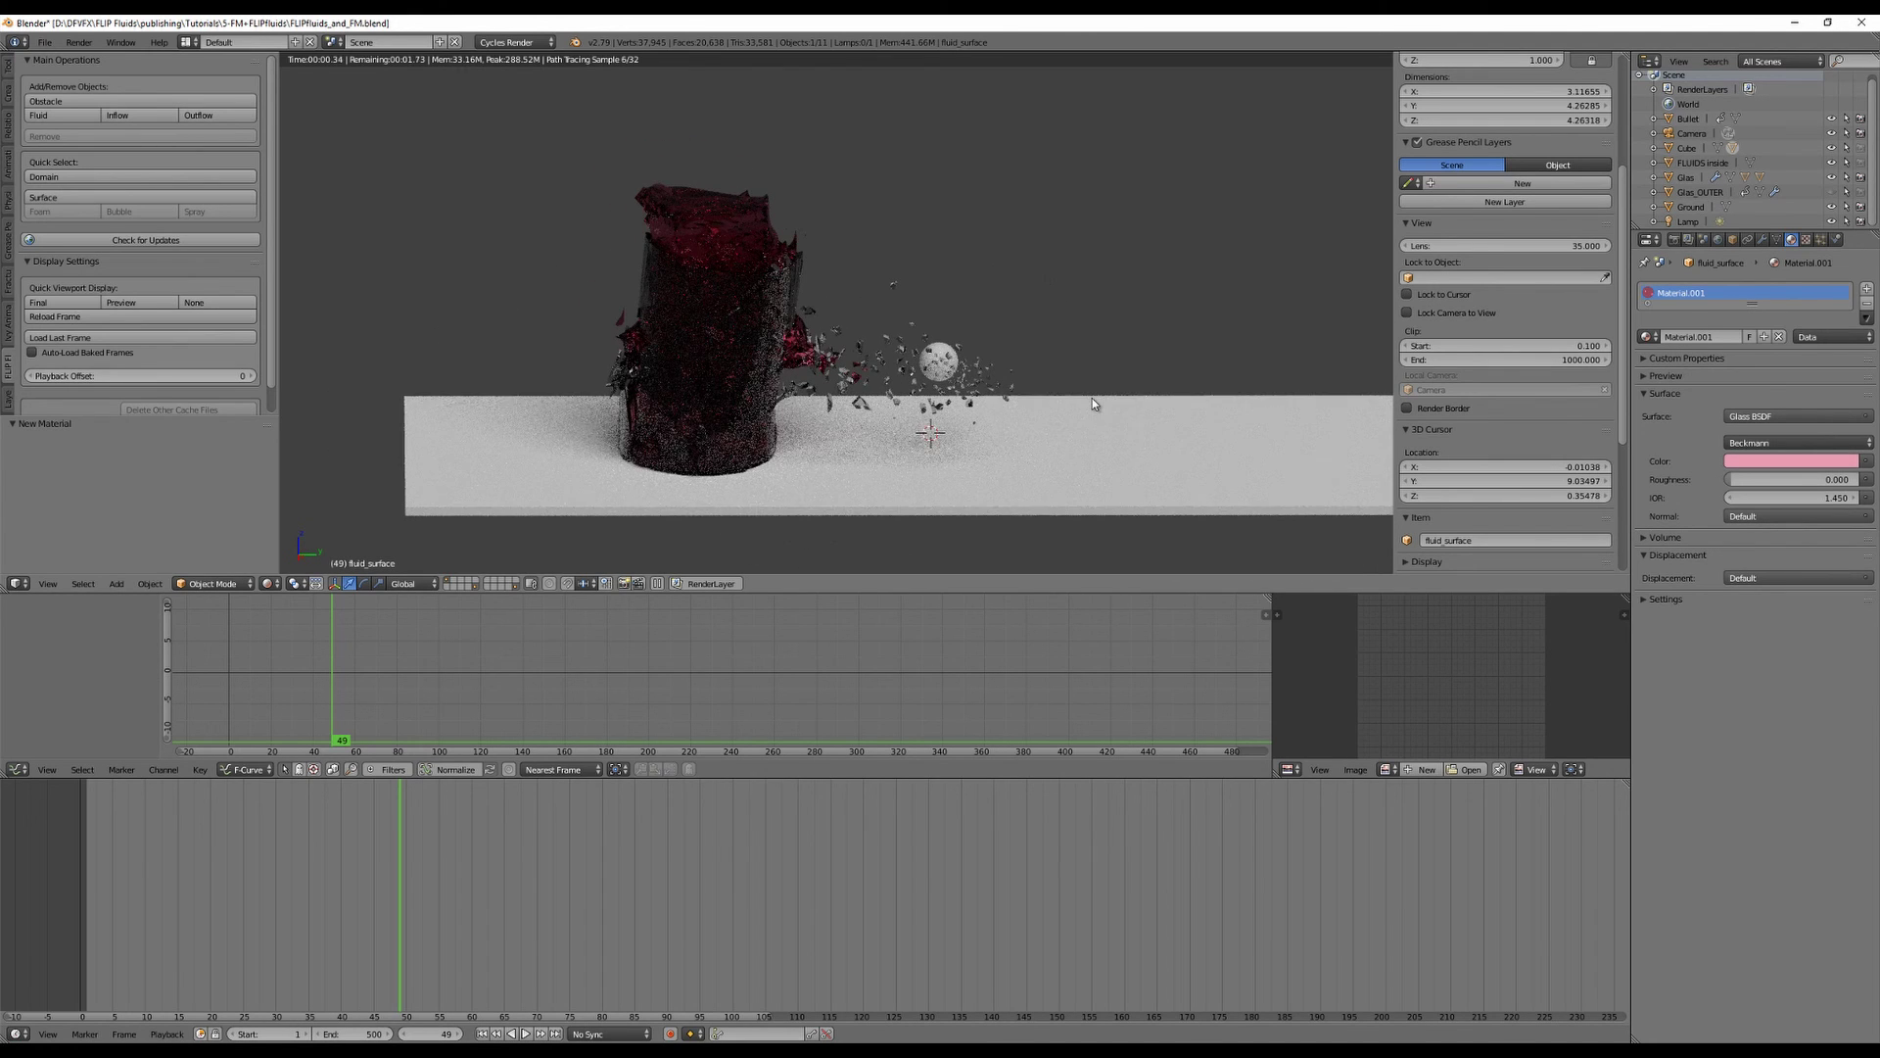